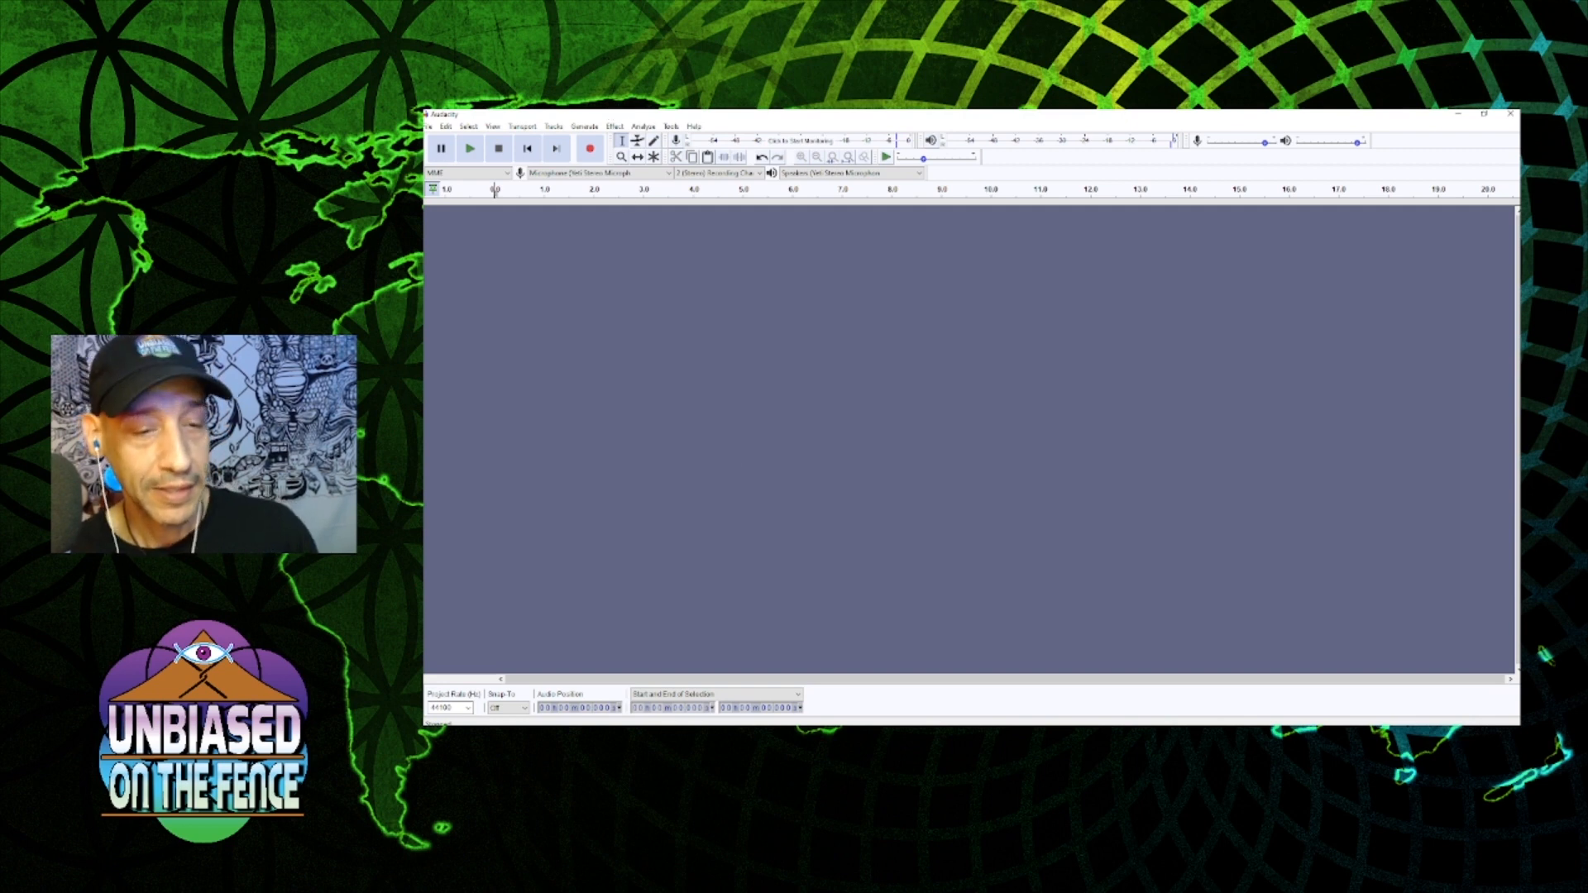
# - Monitor the microphone input and set the recording volume slightly lower, checking the recording level meter
pyautogui.click(794, 140)
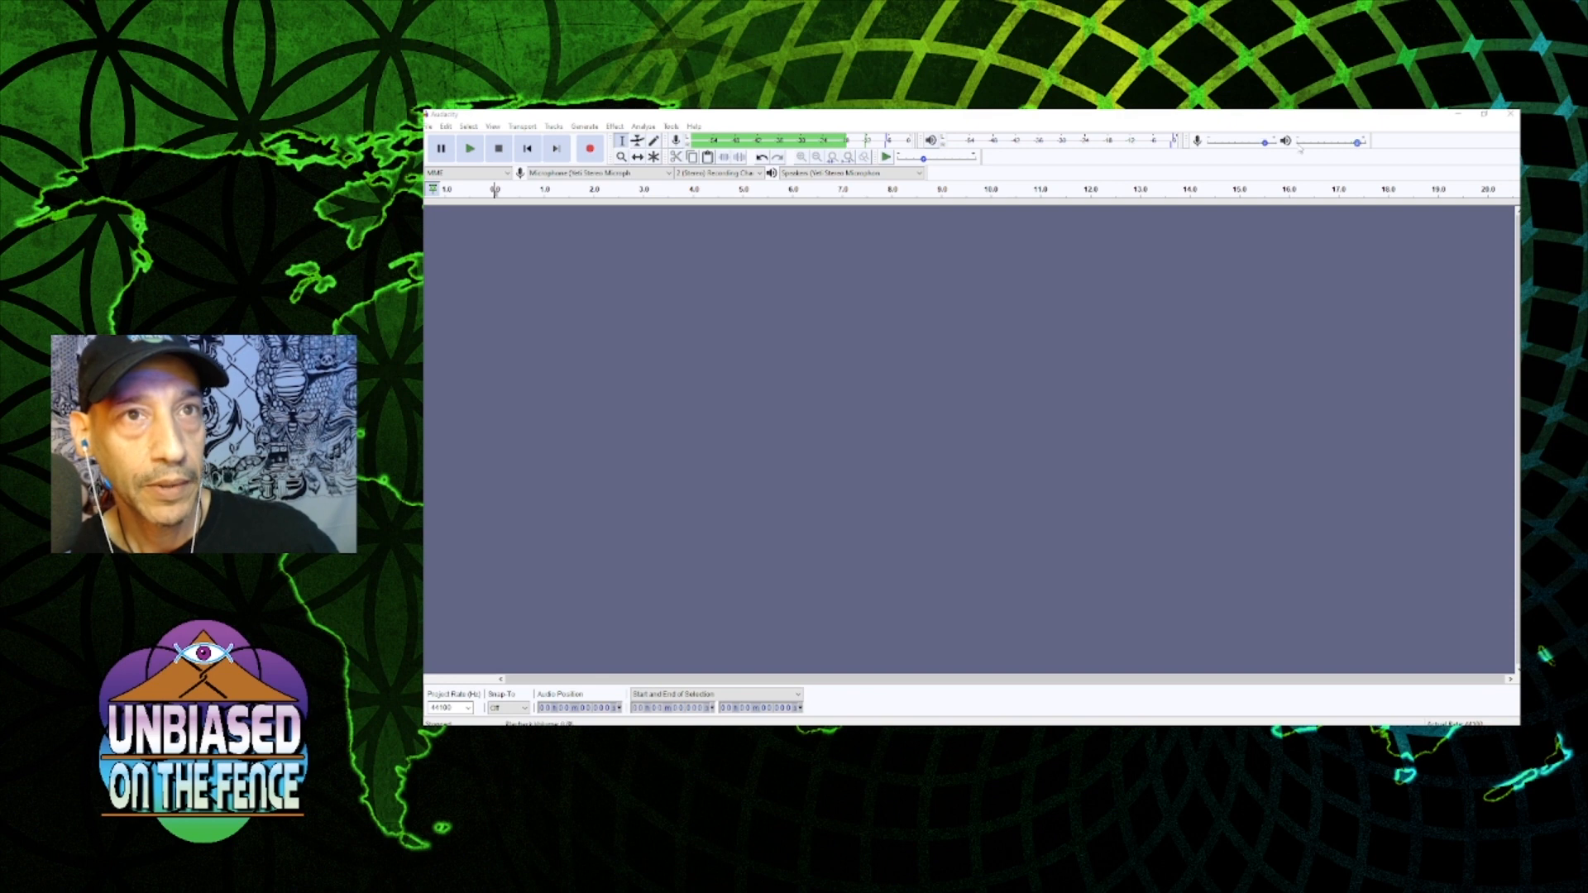
pyautogui.moveTo(1266, 143); pyautogui.dragTo(1275, 143)
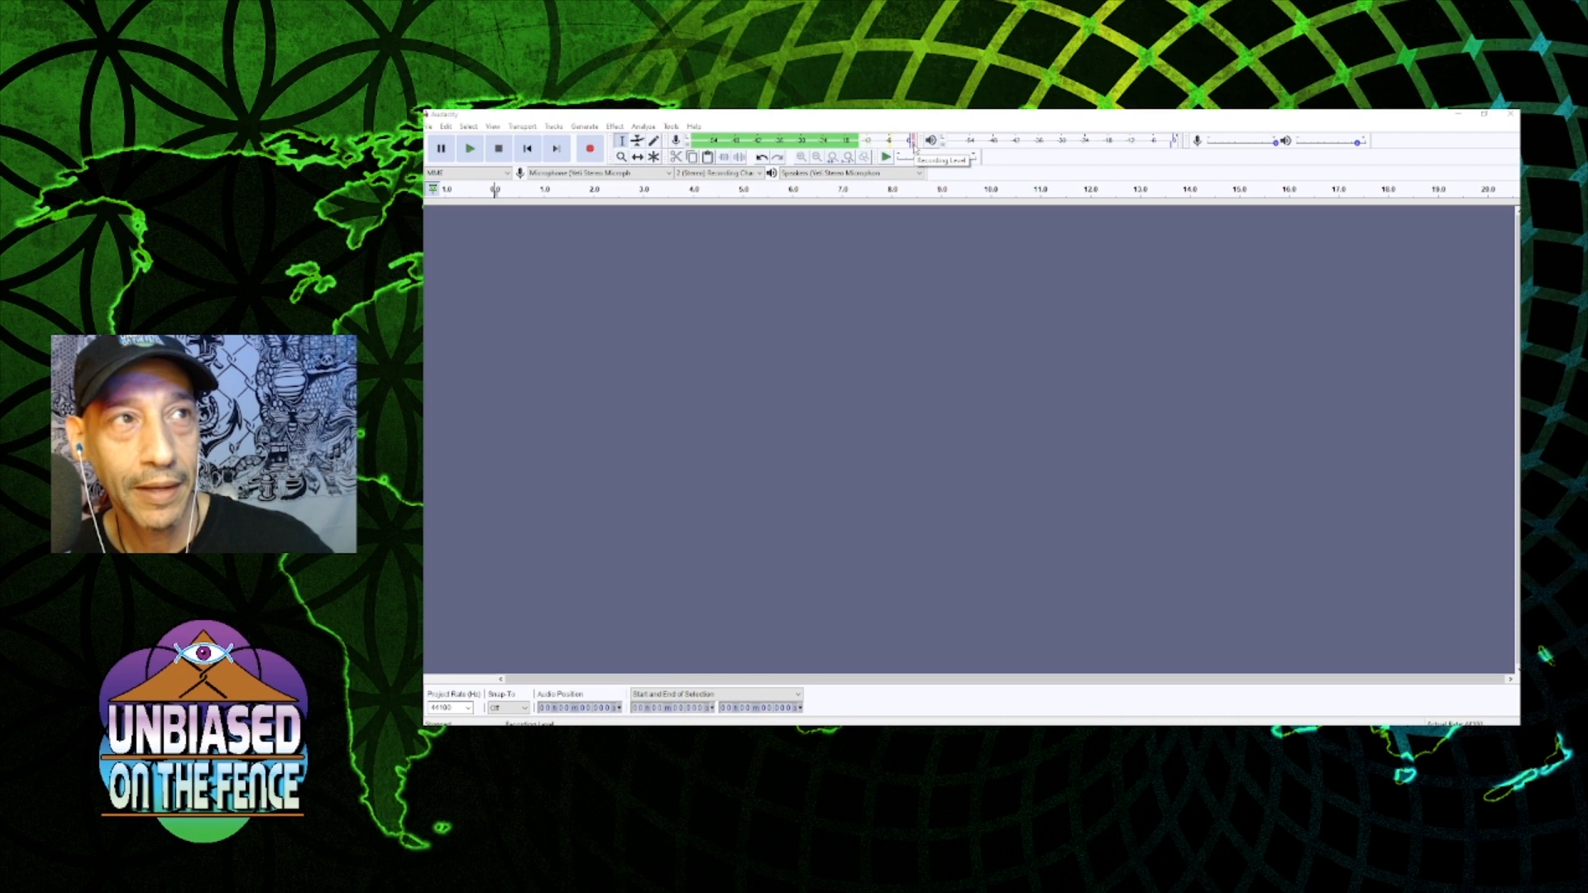
pyautogui.click(913, 144)
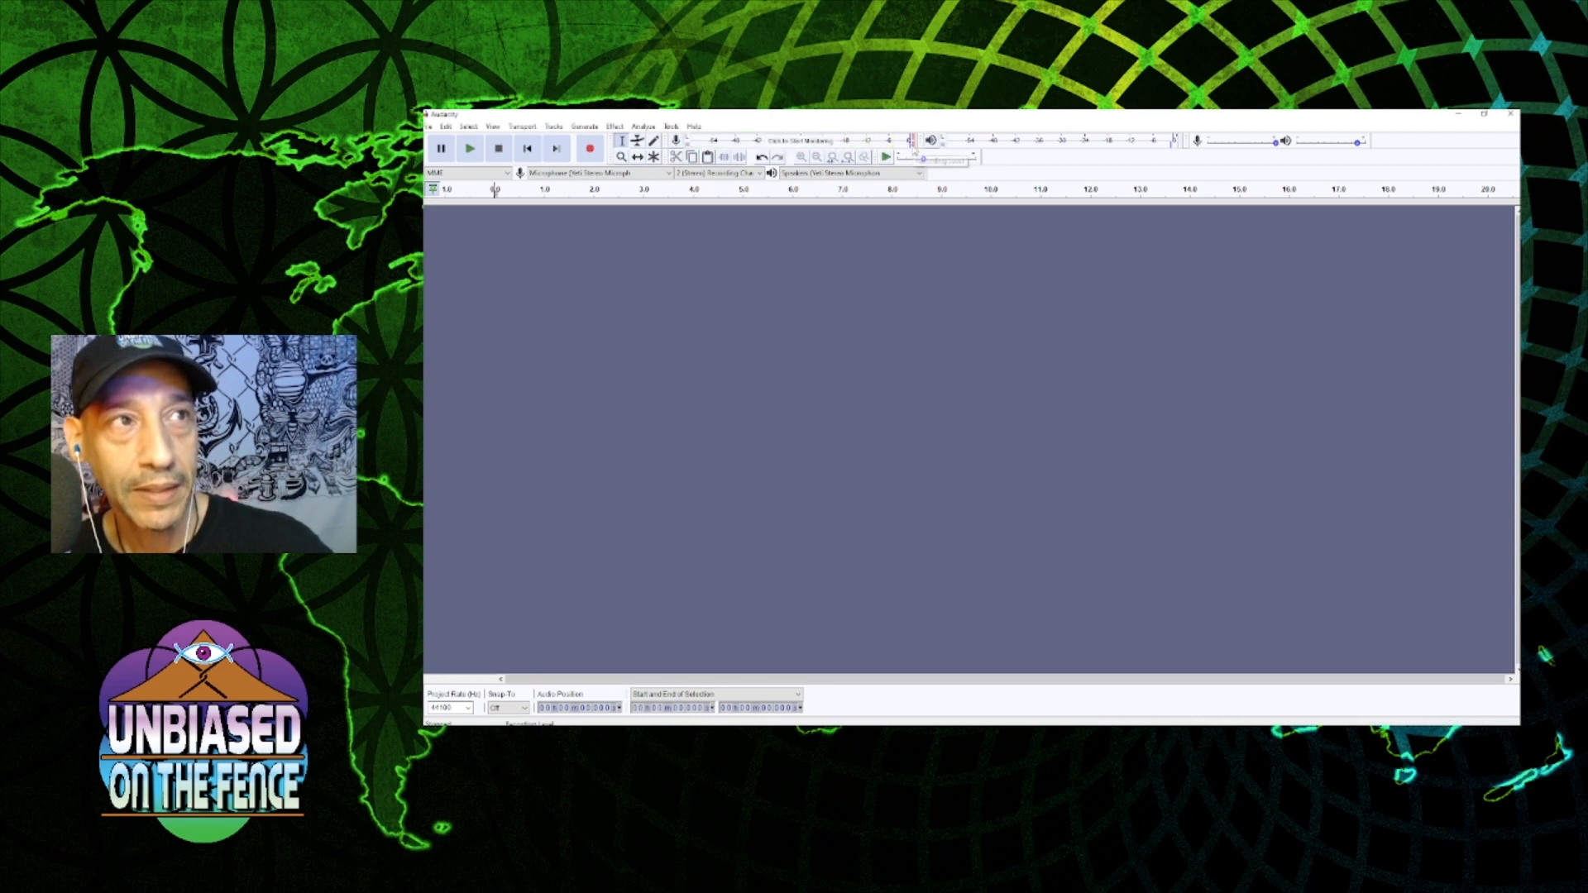
pyautogui.click(913, 144)
pyautogui.click(913, 144)
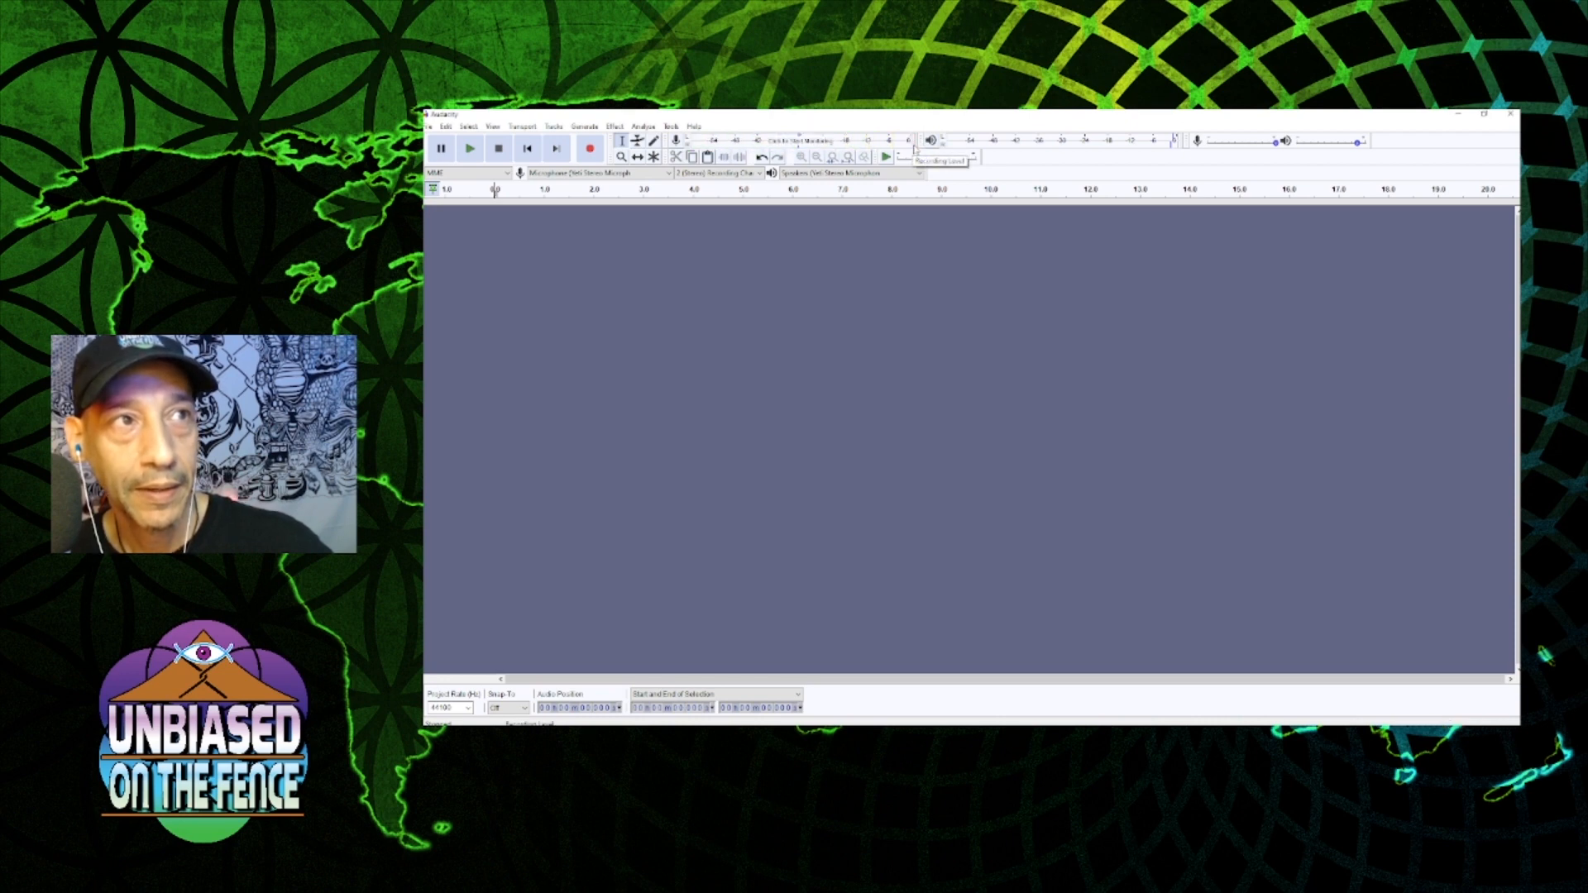
pyautogui.moveTo(1276, 144); pyautogui.dragTo(1262, 144)
pyautogui.click(909, 151)
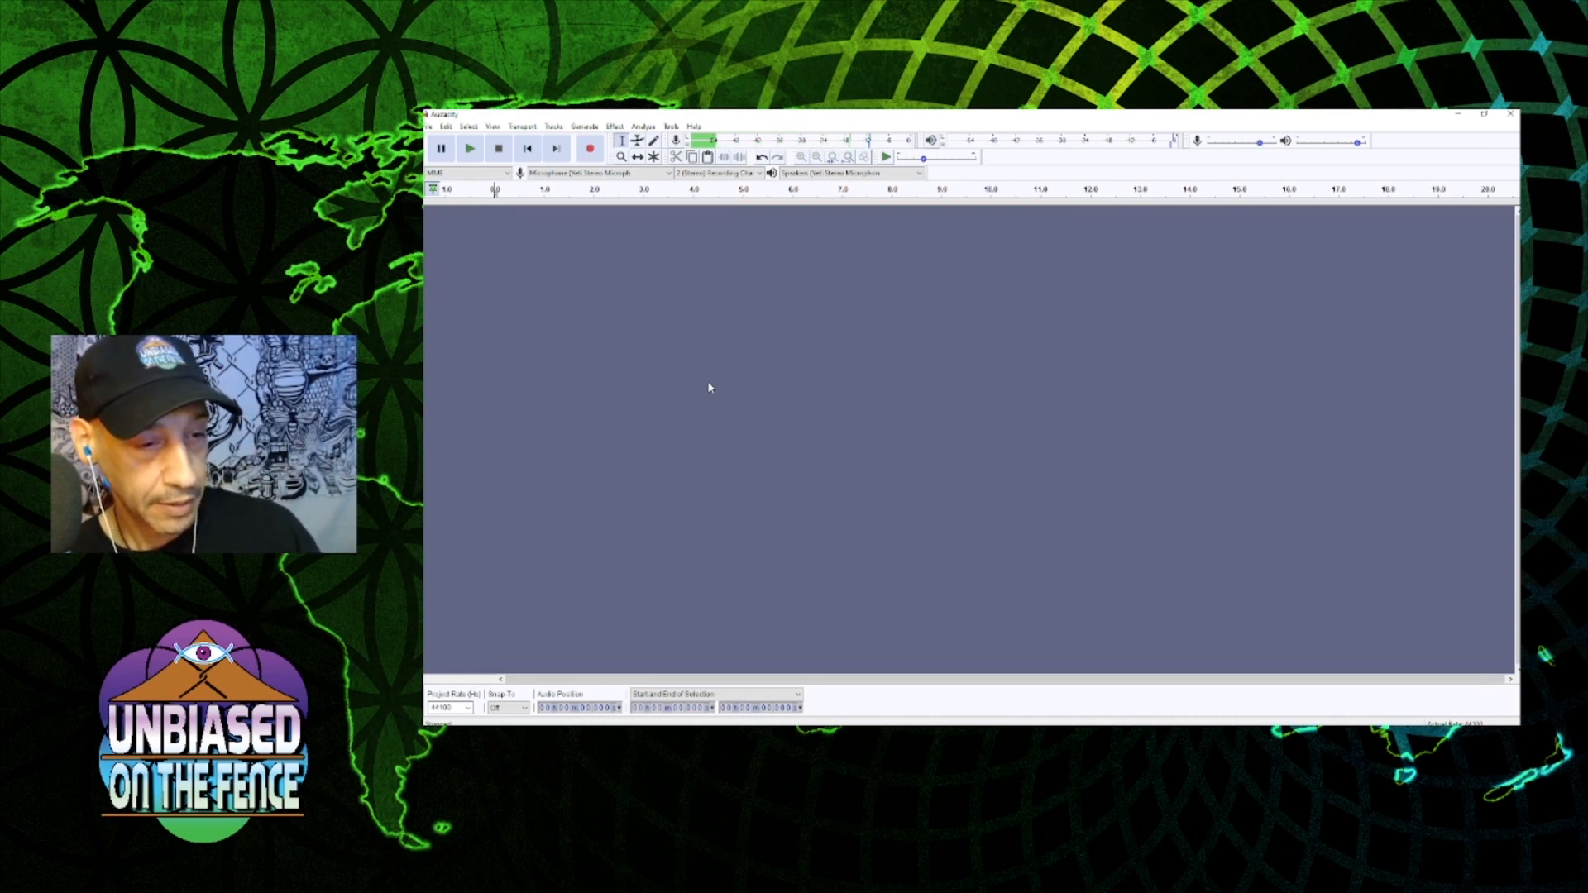
# - Record a stereo voice sample about 25 seconds long and play it back from about the 20-second mark
pyautogui.press('r')
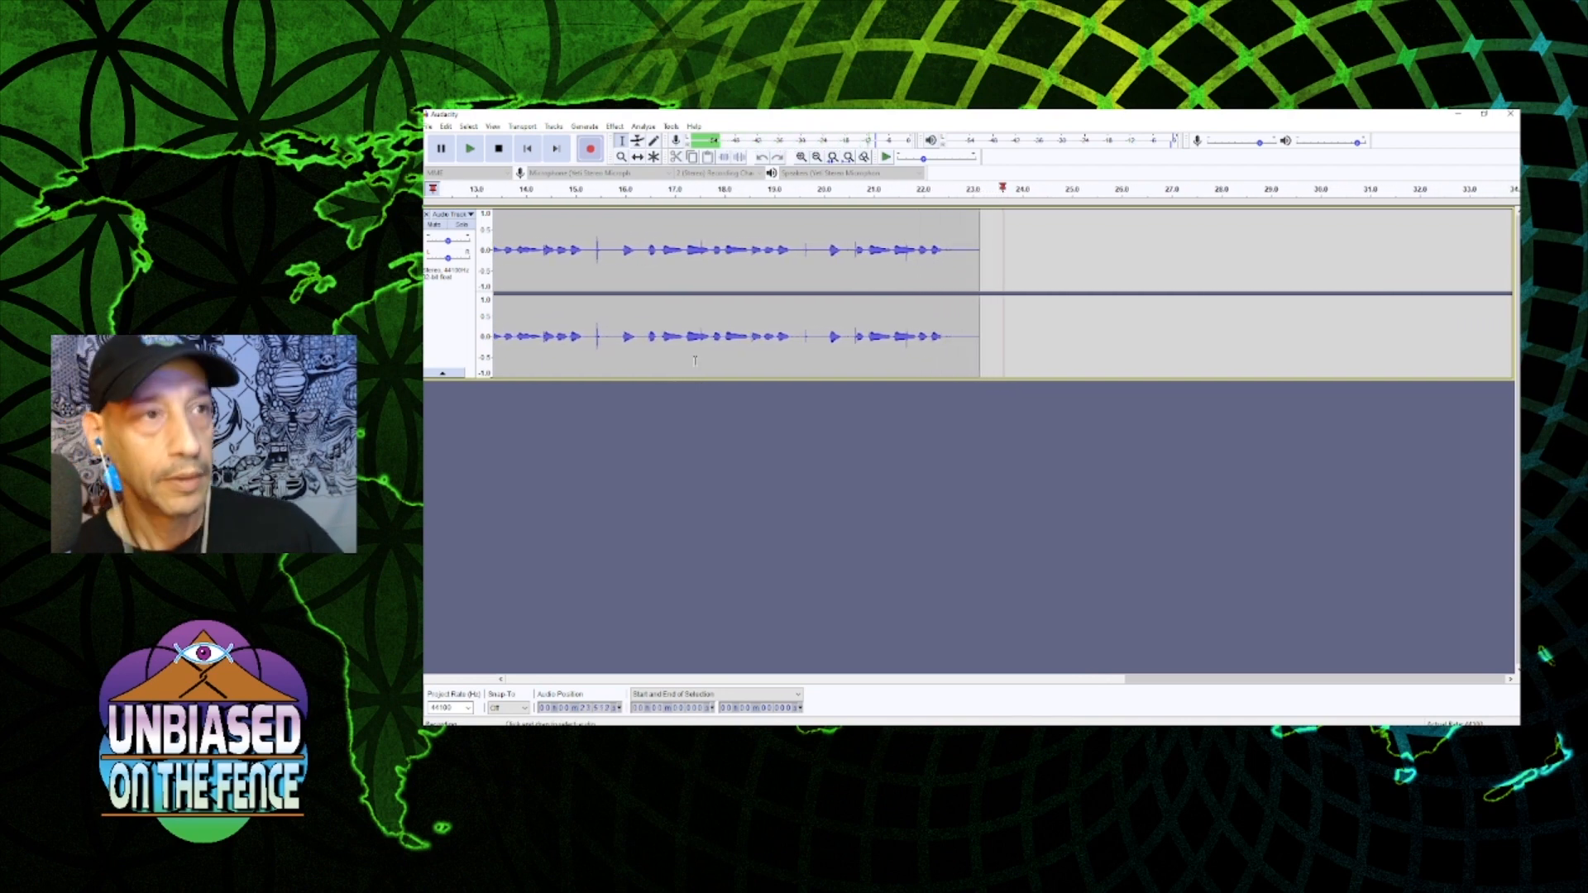
pyautogui.press('space')
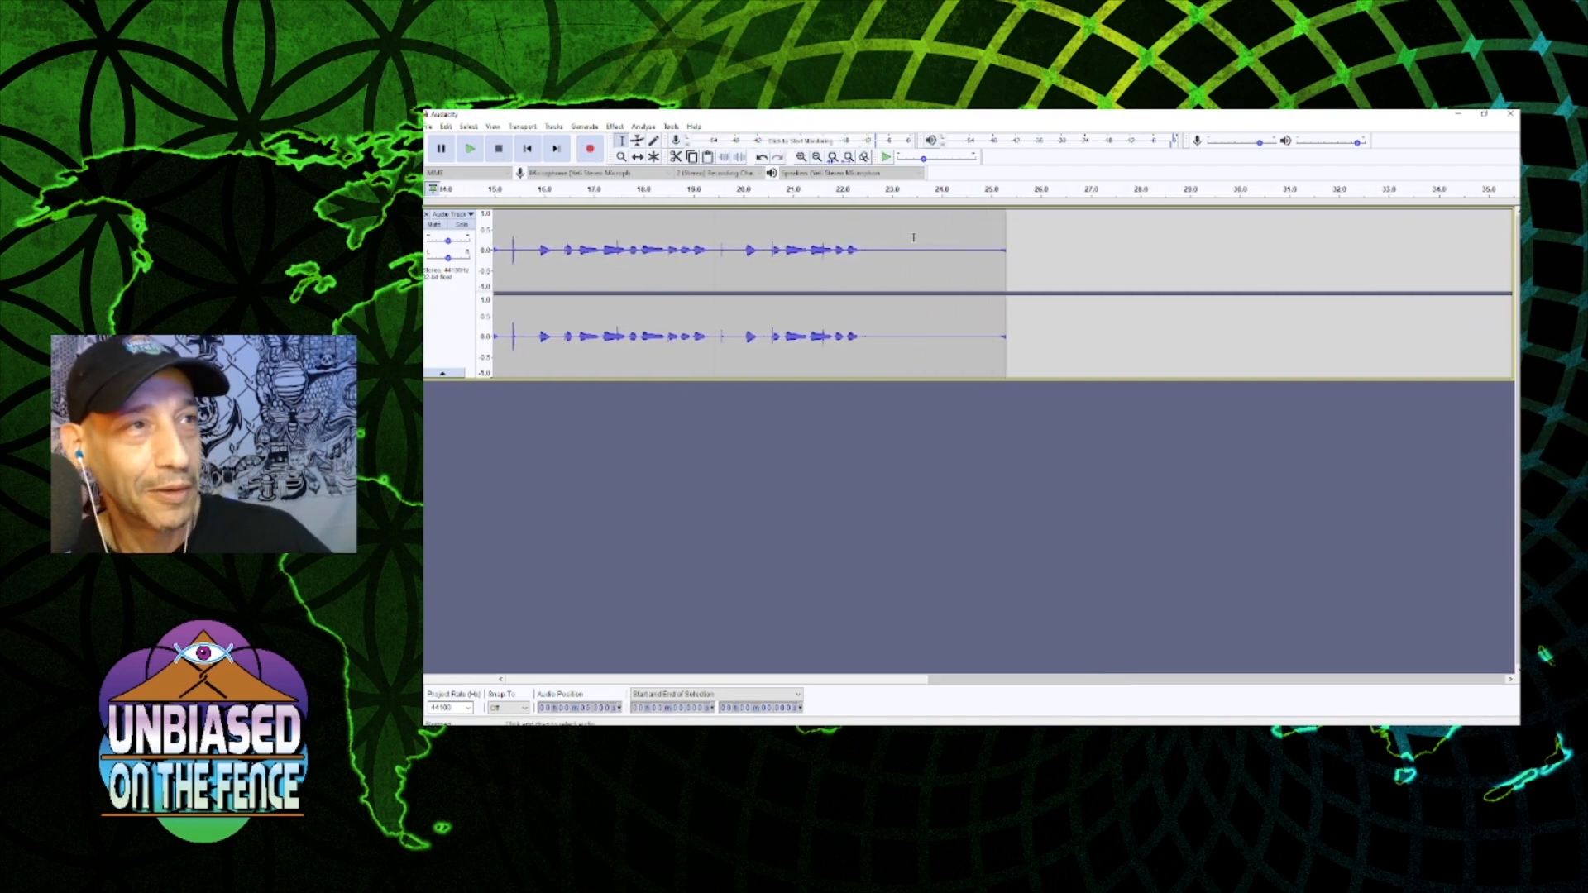
pyautogui.click(815, 205)
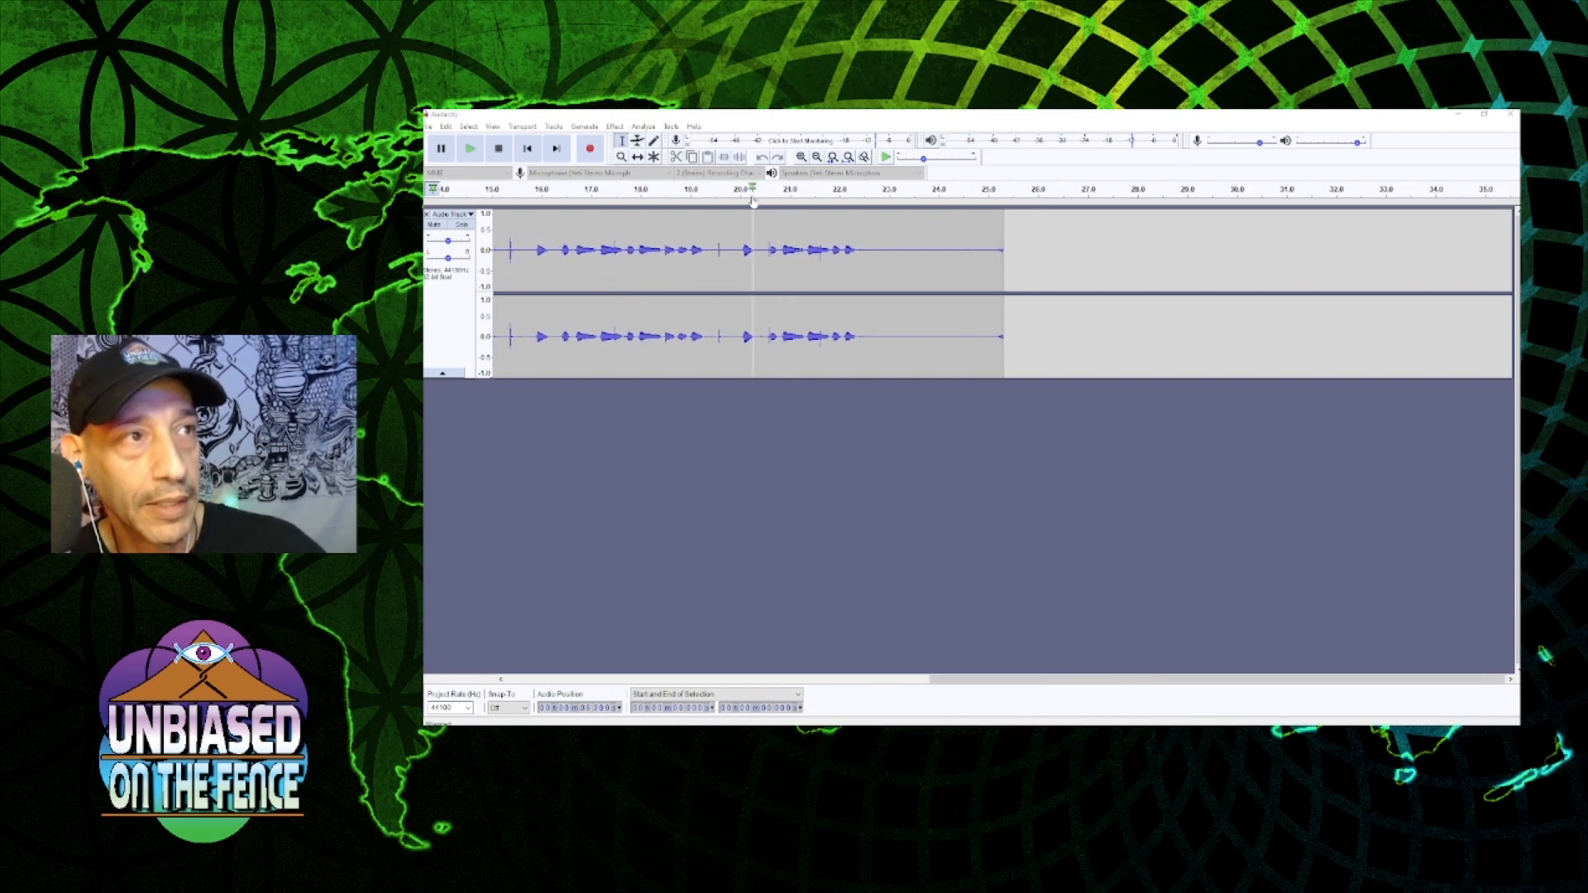
pyautogui.click(753, 195)
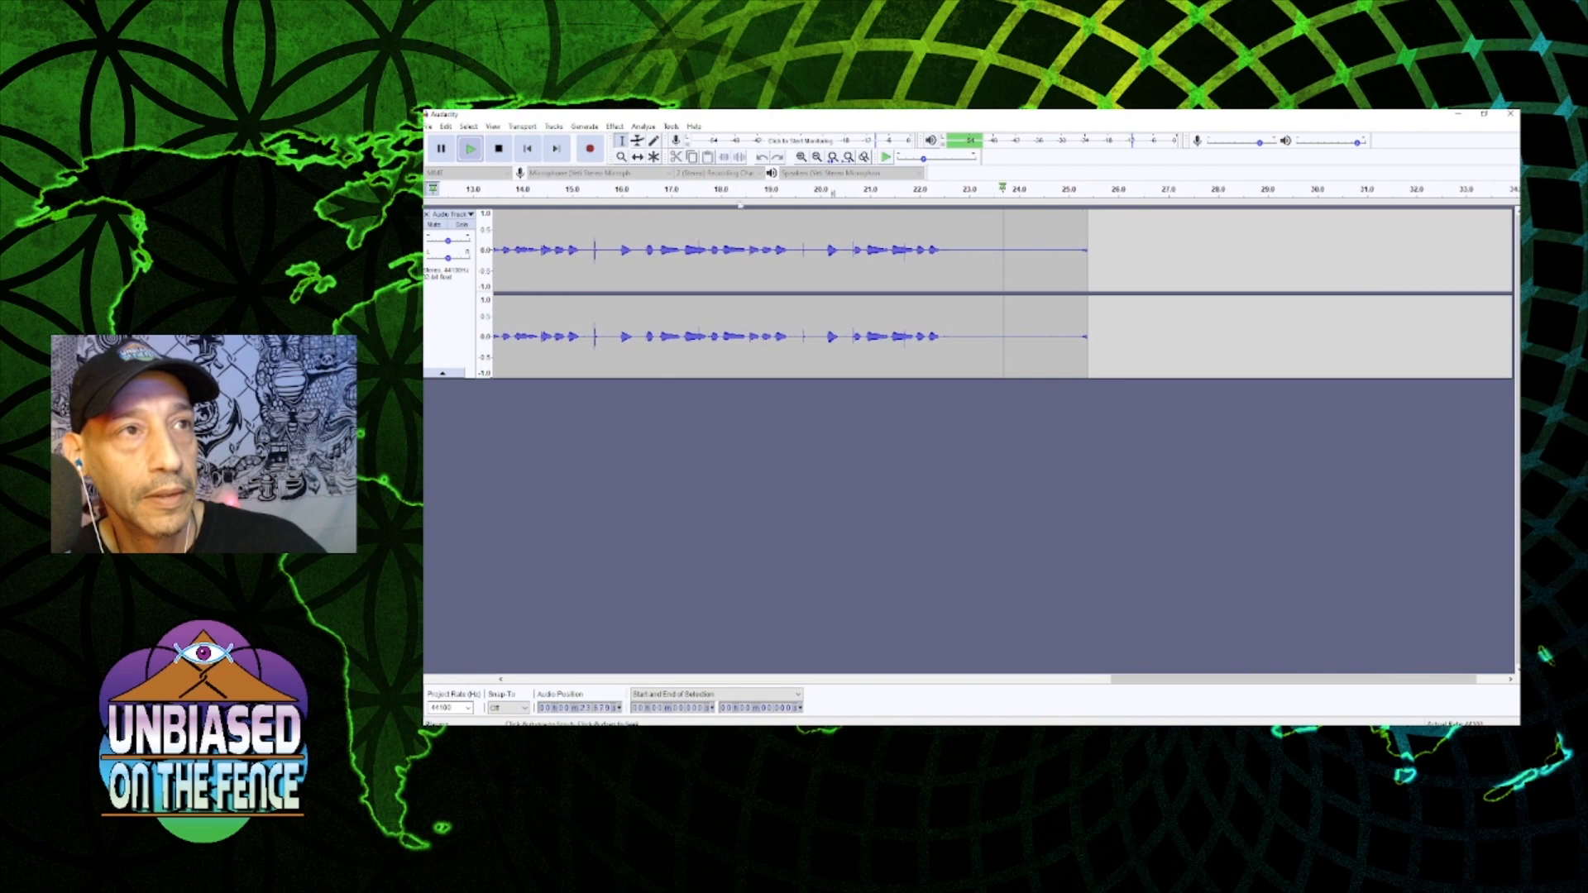
pyautogui.click(499, 149)
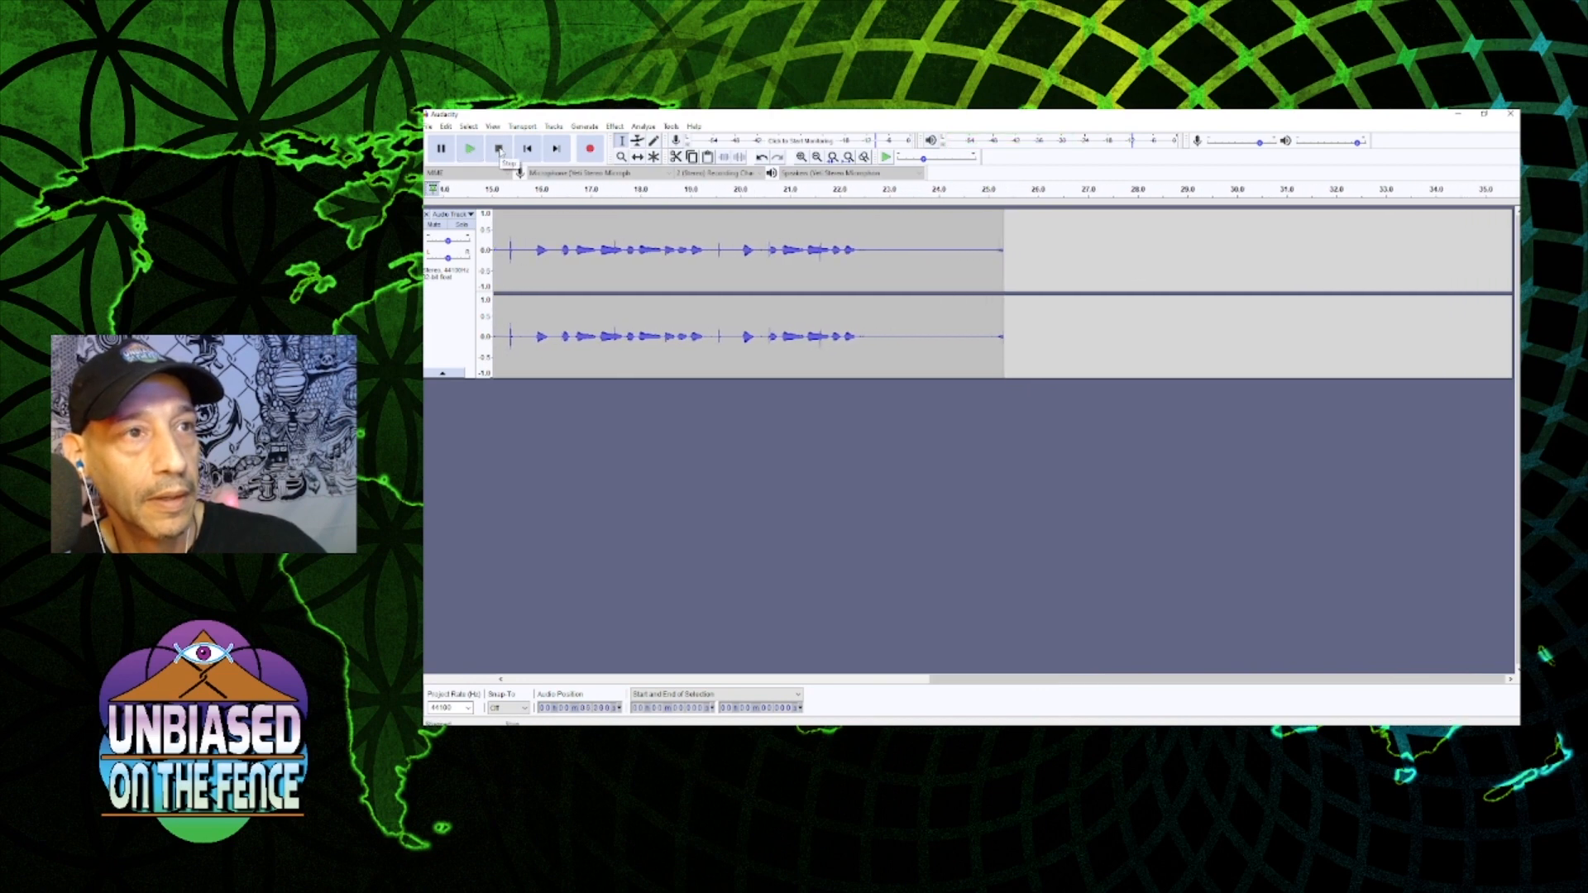
# - Delete the quiet tail of the recording from about 23 seconds onward and play back part of the opening
pyautogui.moveTo(891, 273); pyautogui.dragTo(1010, 278)
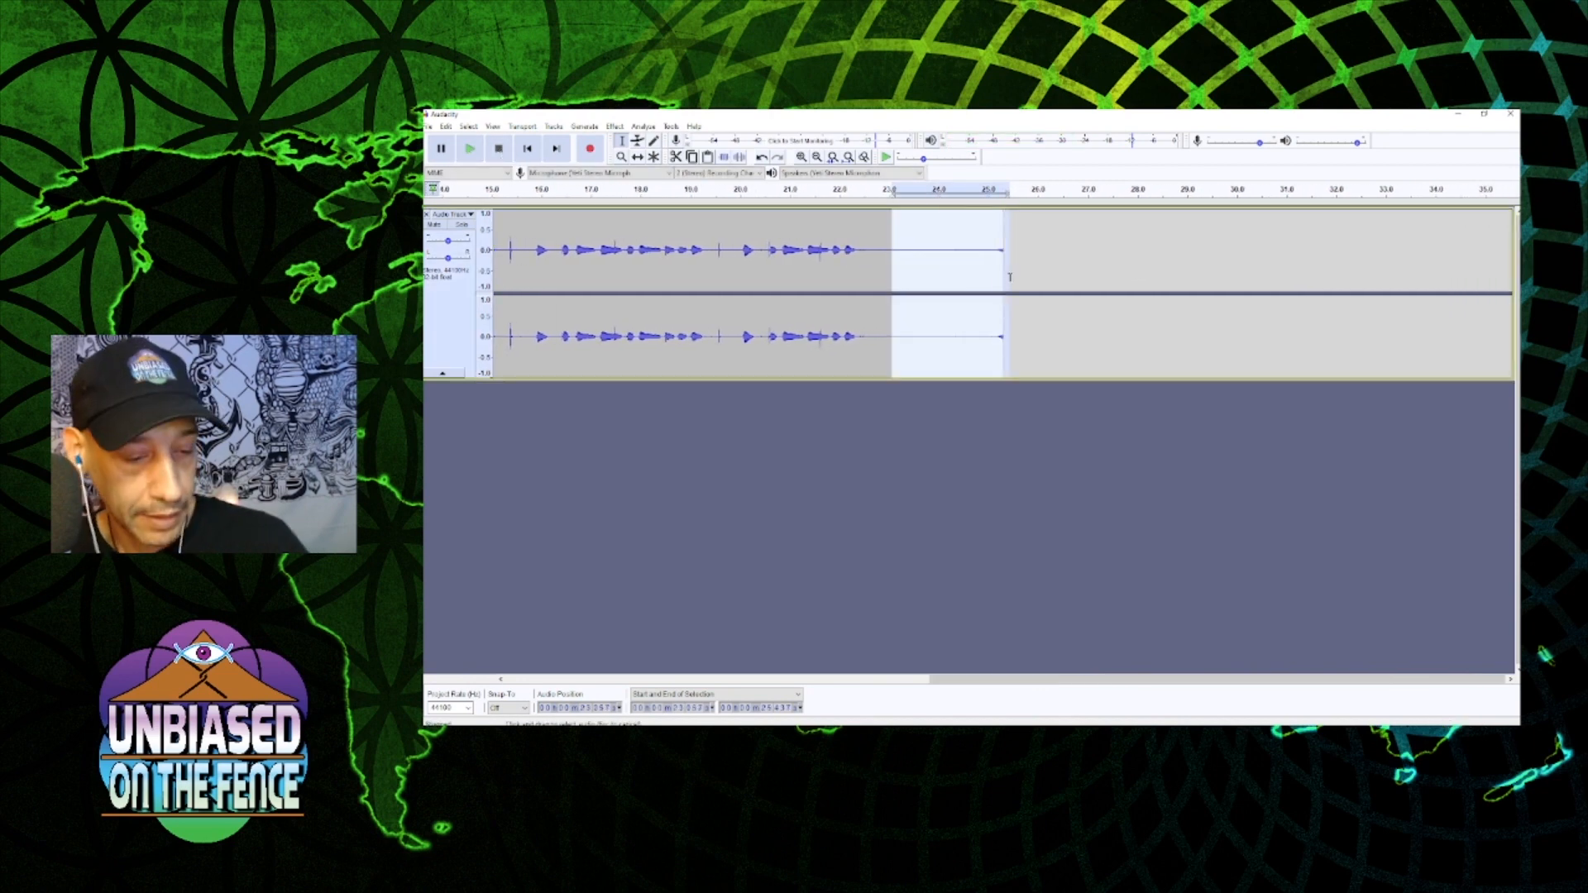
pyautogui.press('Delete')
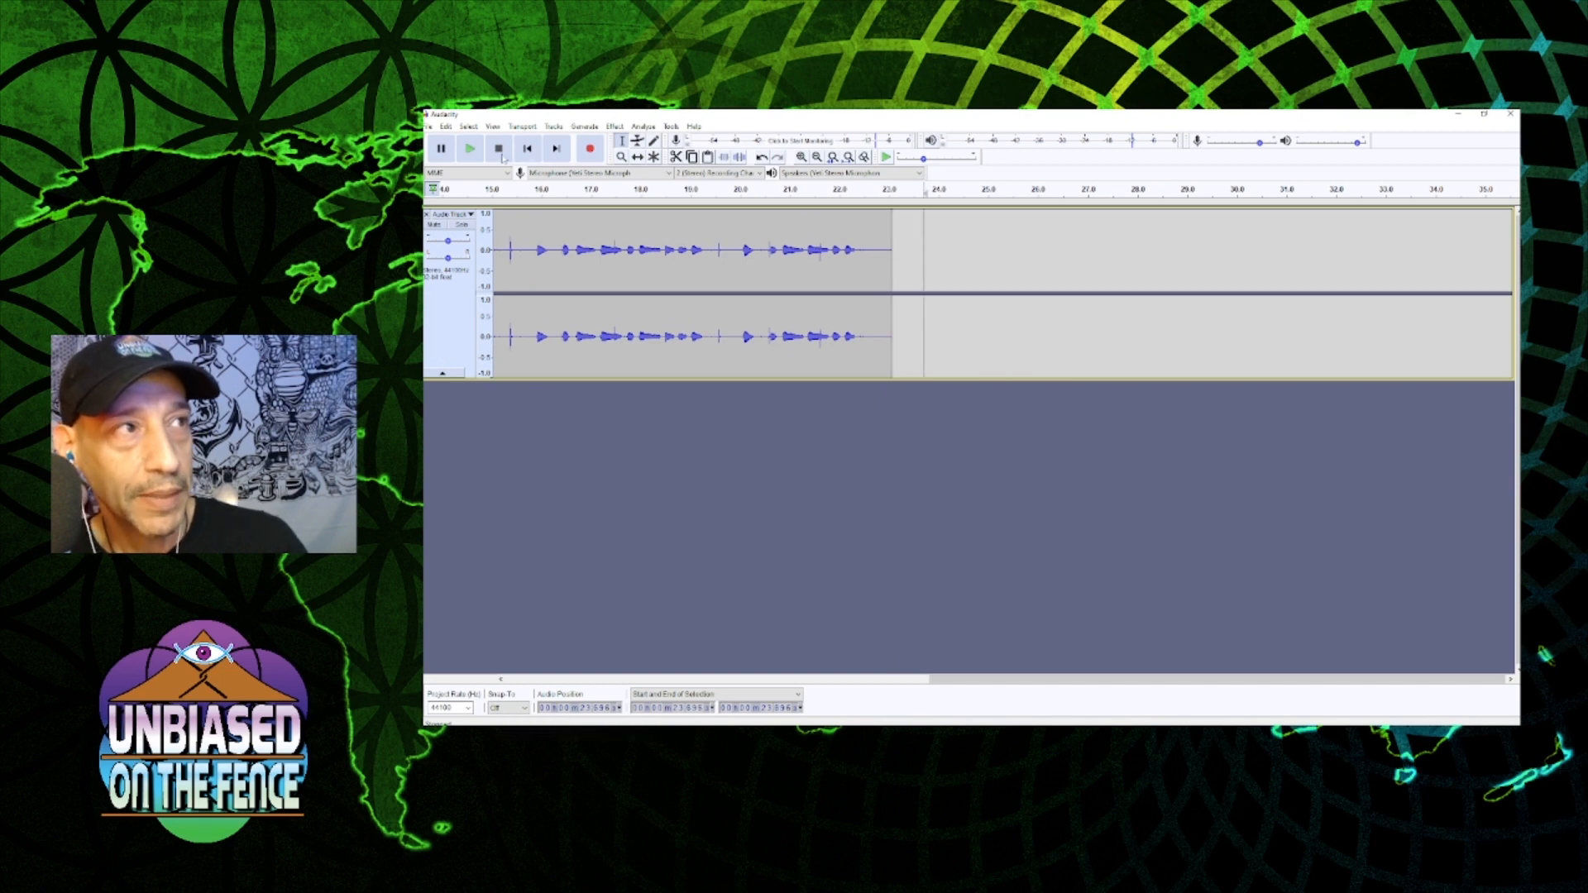
pyautogui.press('Home')
pyautogui.click(613, 198)
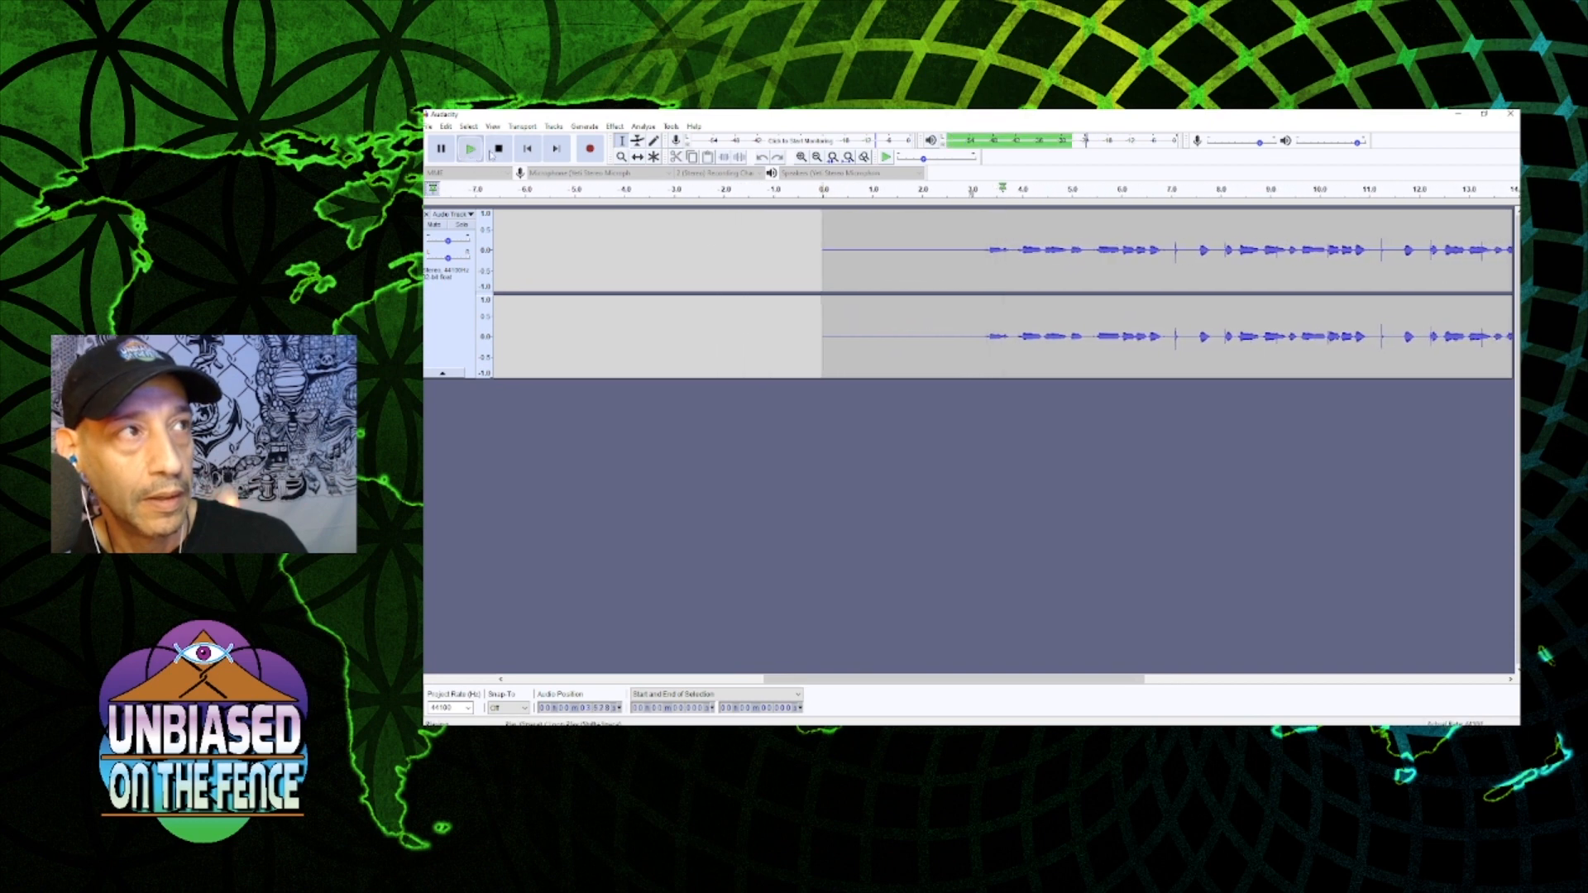
pyautogui.press('space')
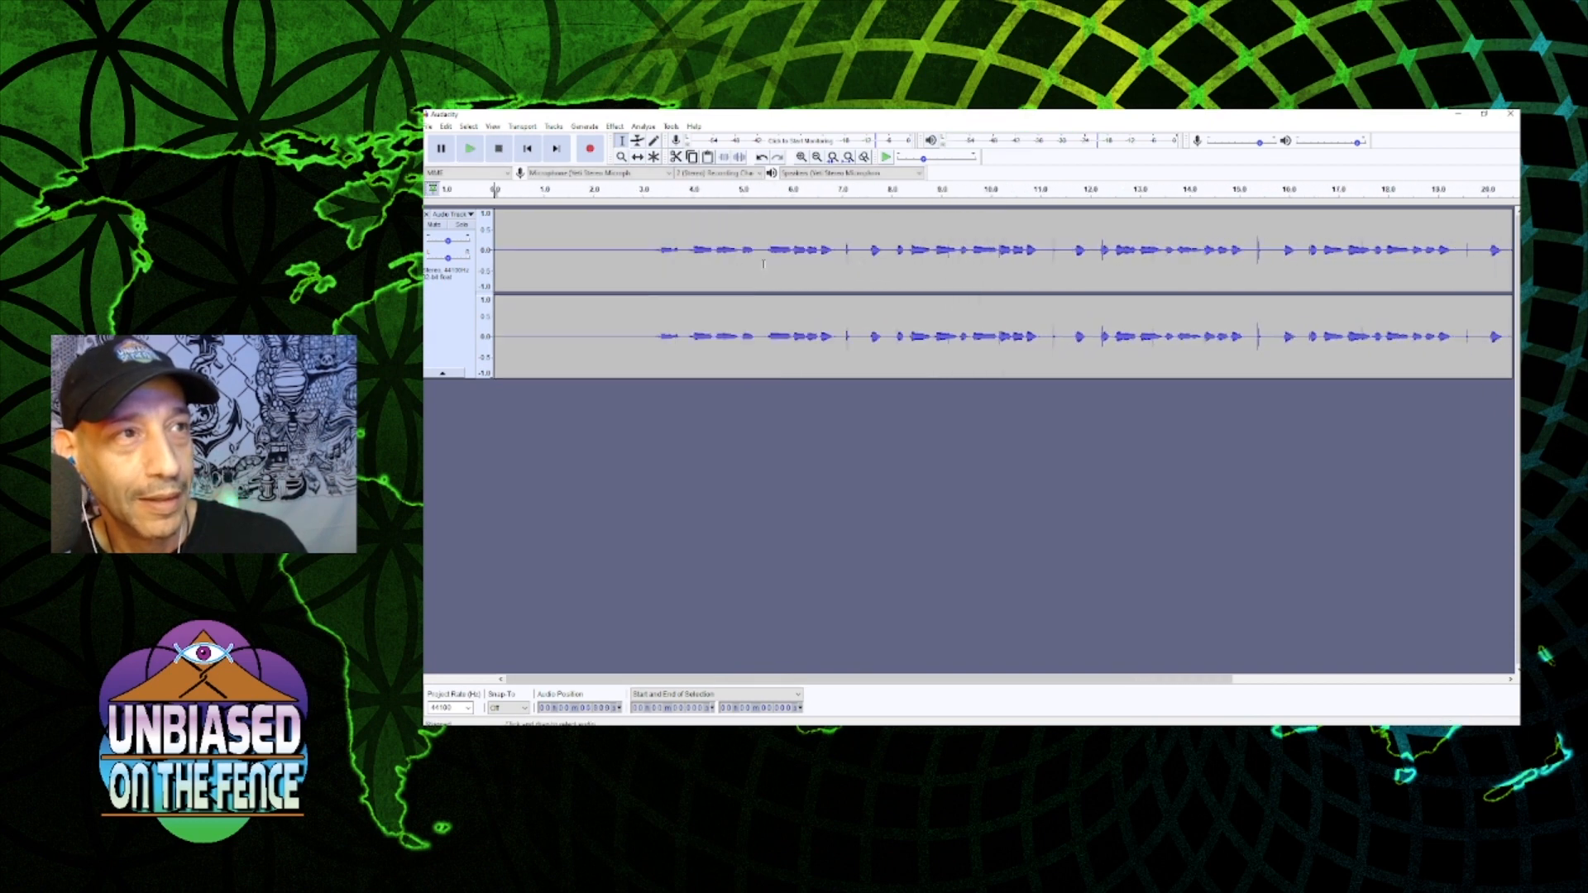
# - Replace the first short sound, between about 2.8 and 3.8 seconds, with generated silence and play back the result
pyautogui.moveTo(685, 261); pyautogui.dragTo(641, 270)
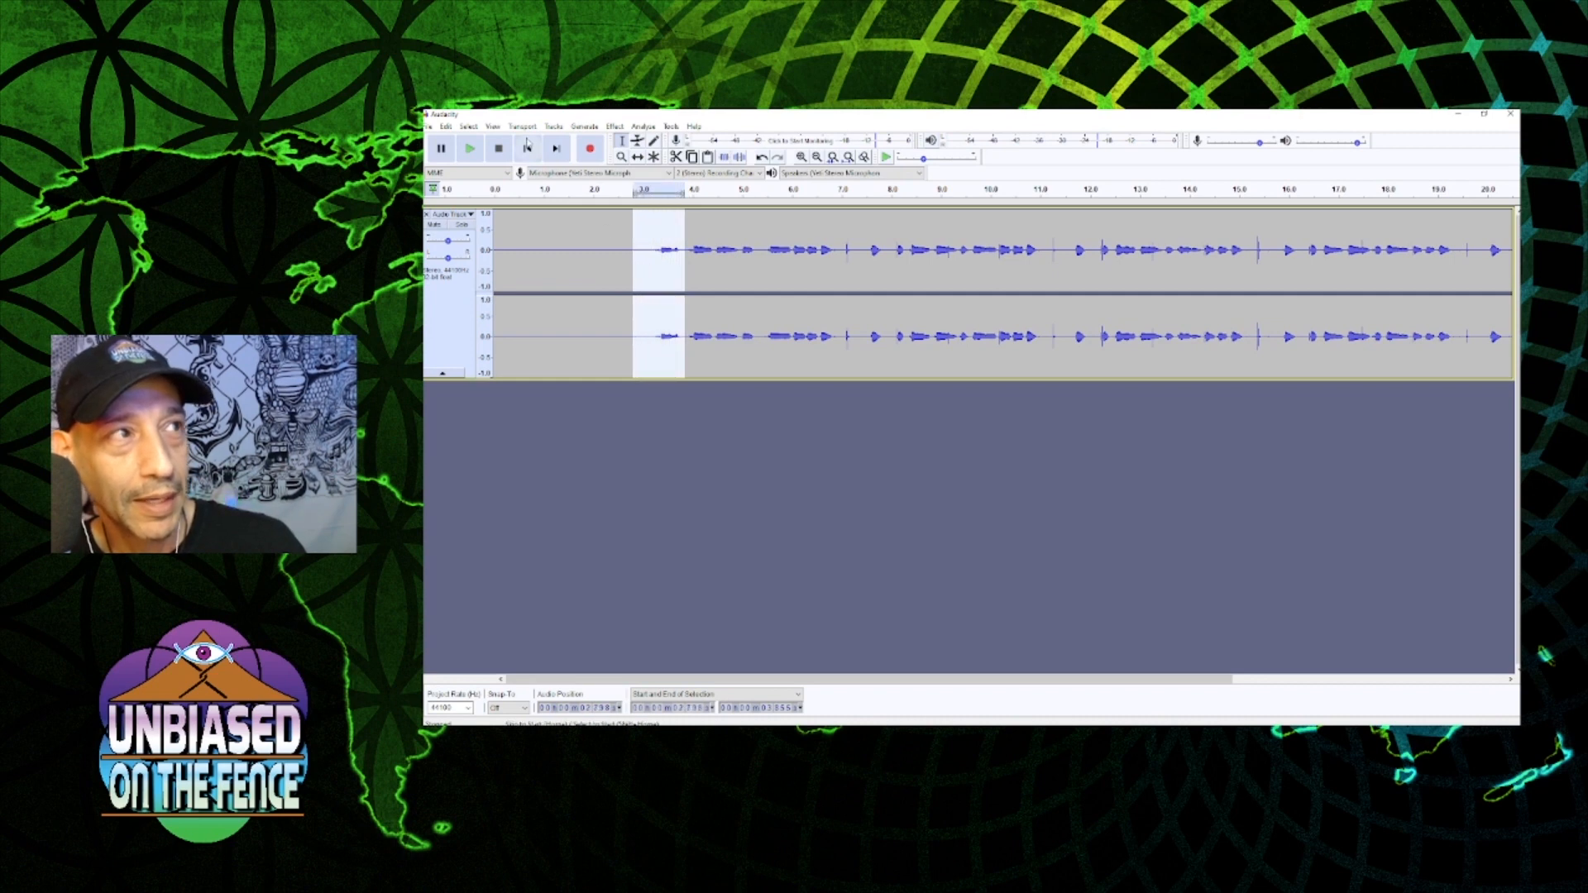
pyautogui.click(585, 126)
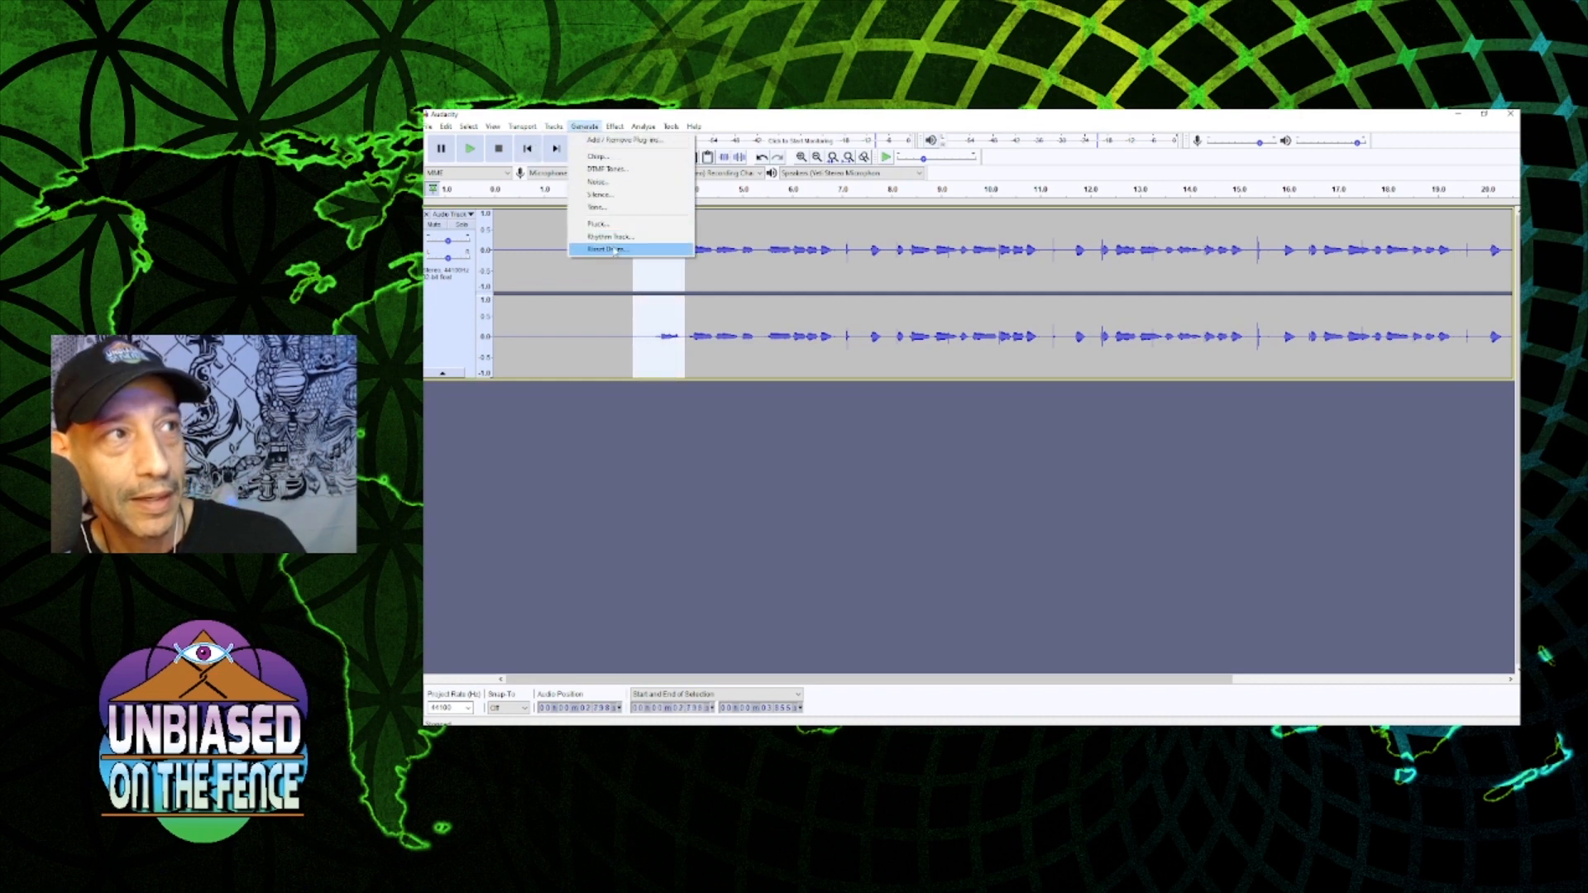
pyautogui.click(599, 194)
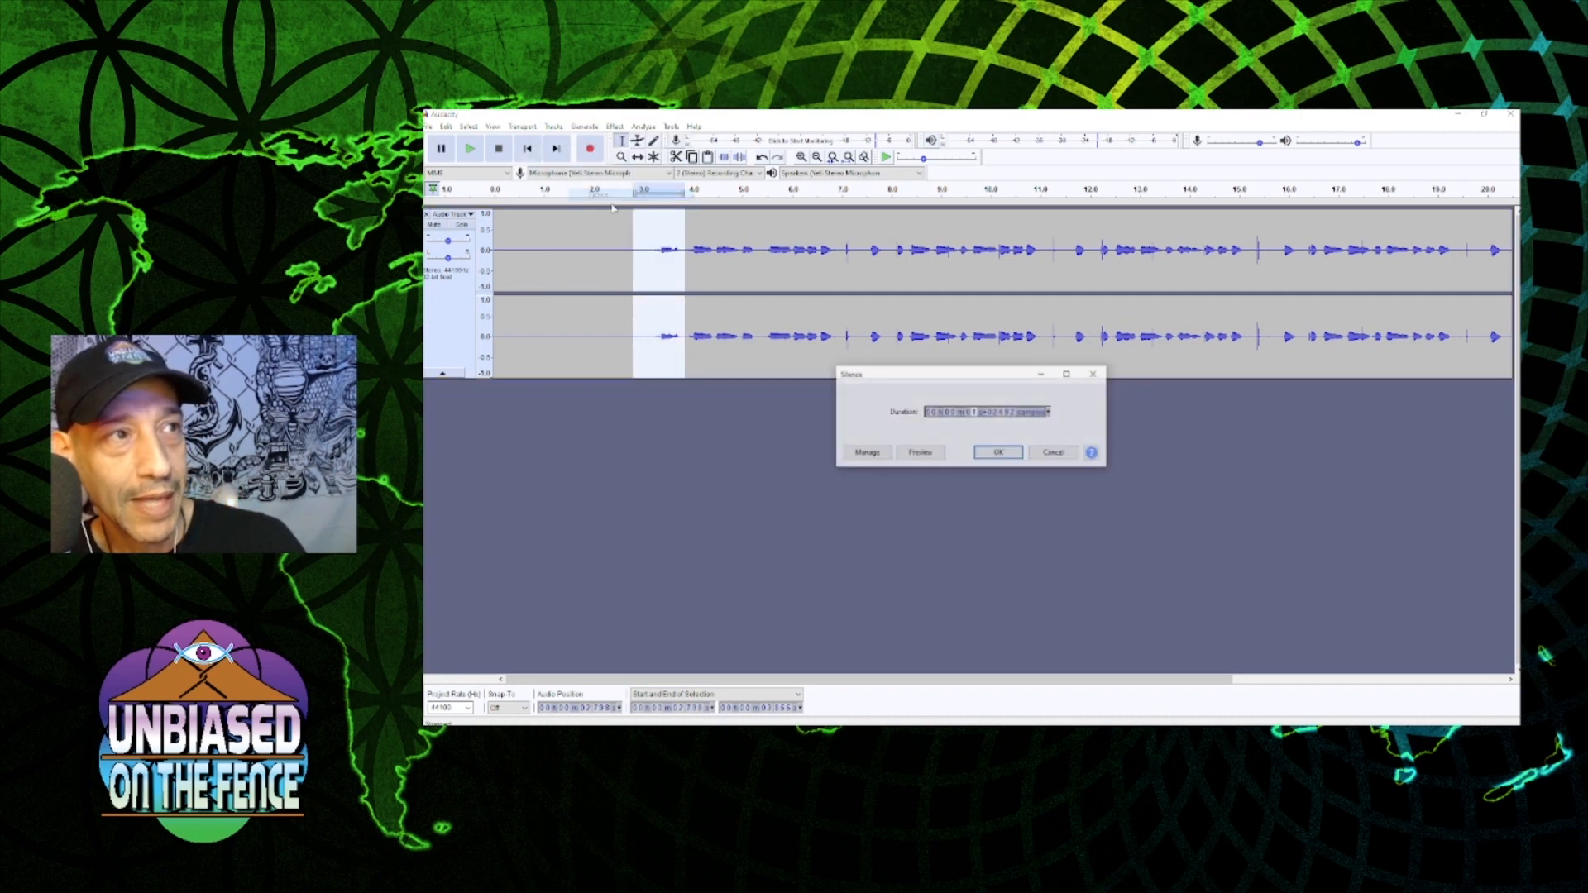
pyautogui.click(998, 453)
pyautogui.click(676, 273)
pyautogui.press('space')
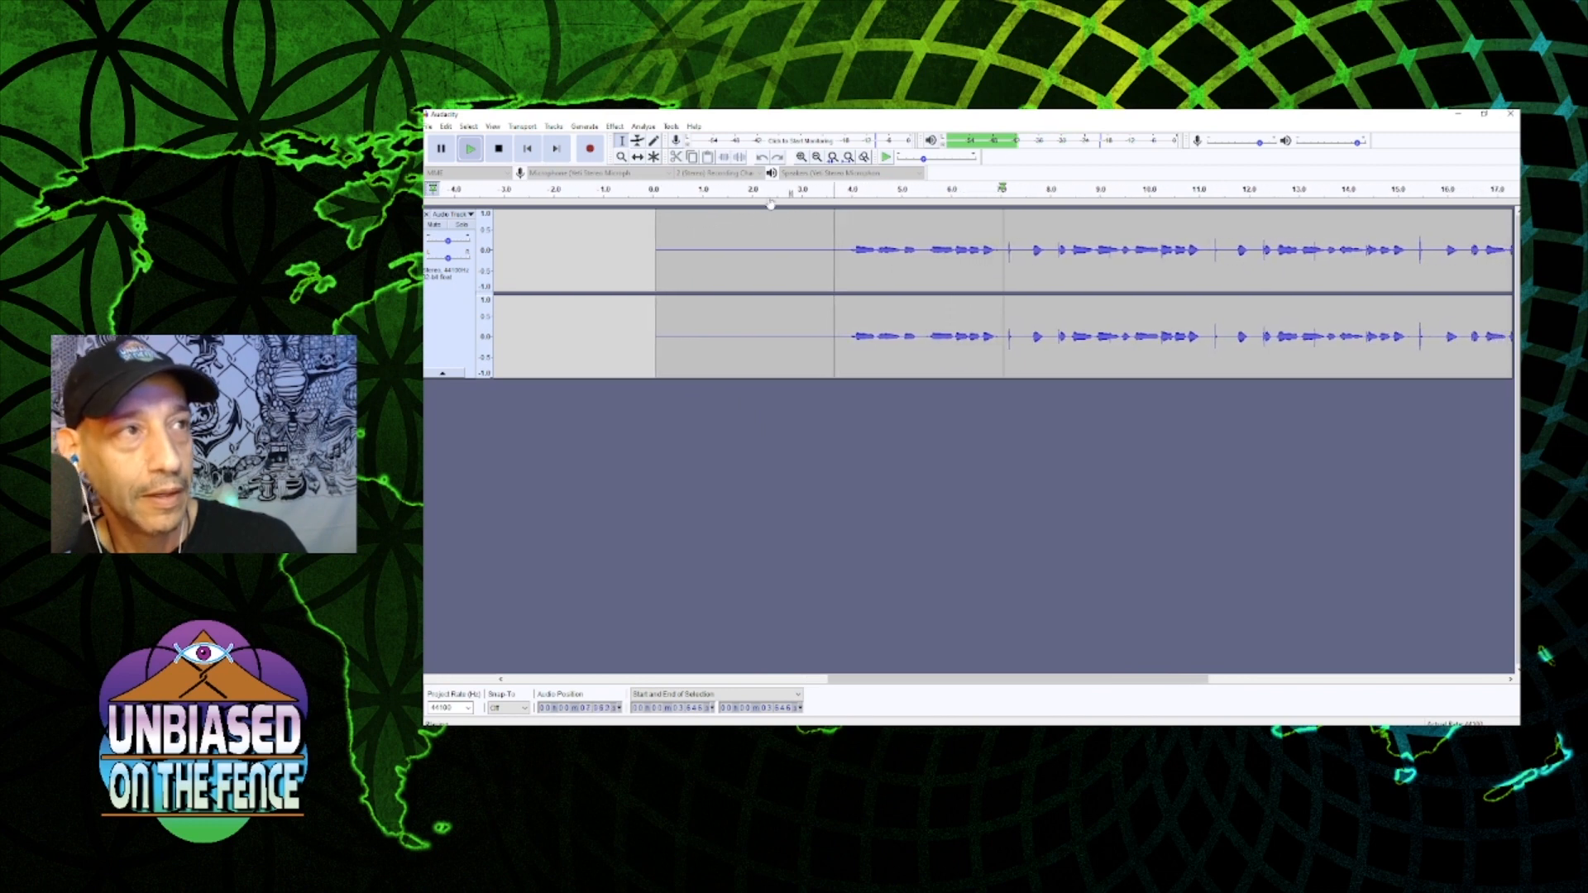
pyautogui.click(498, 149)
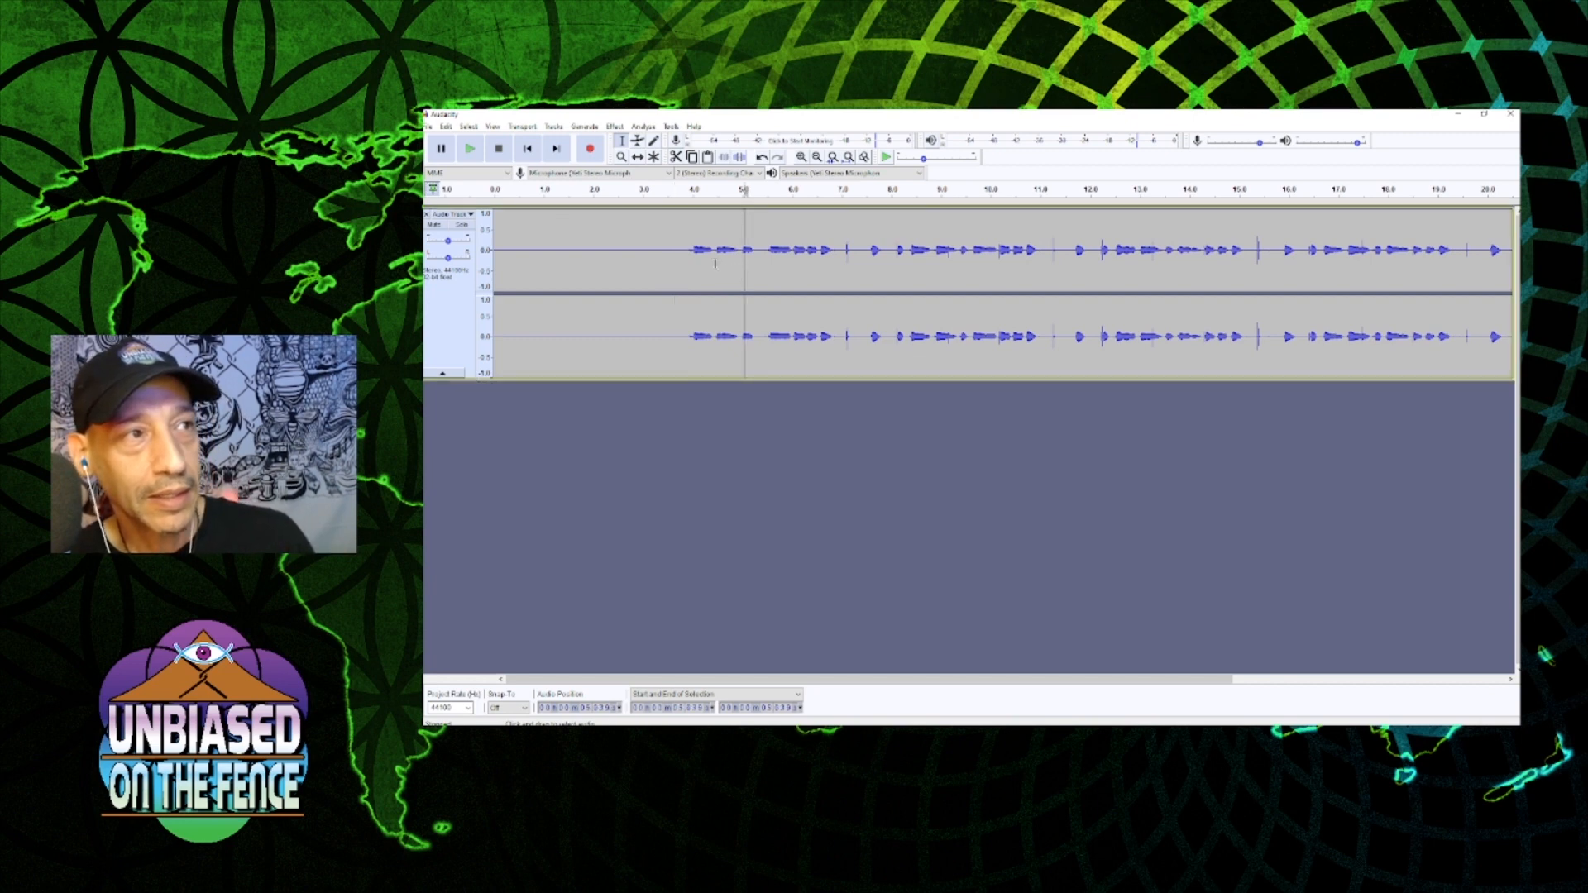
# - Select the speech from about 3.8 to 11 seconds and open the Equalization effect on it with a flattened curve
pyautogui.hotkey('ctrl', 'a')
pyautogui.click(781, 273)
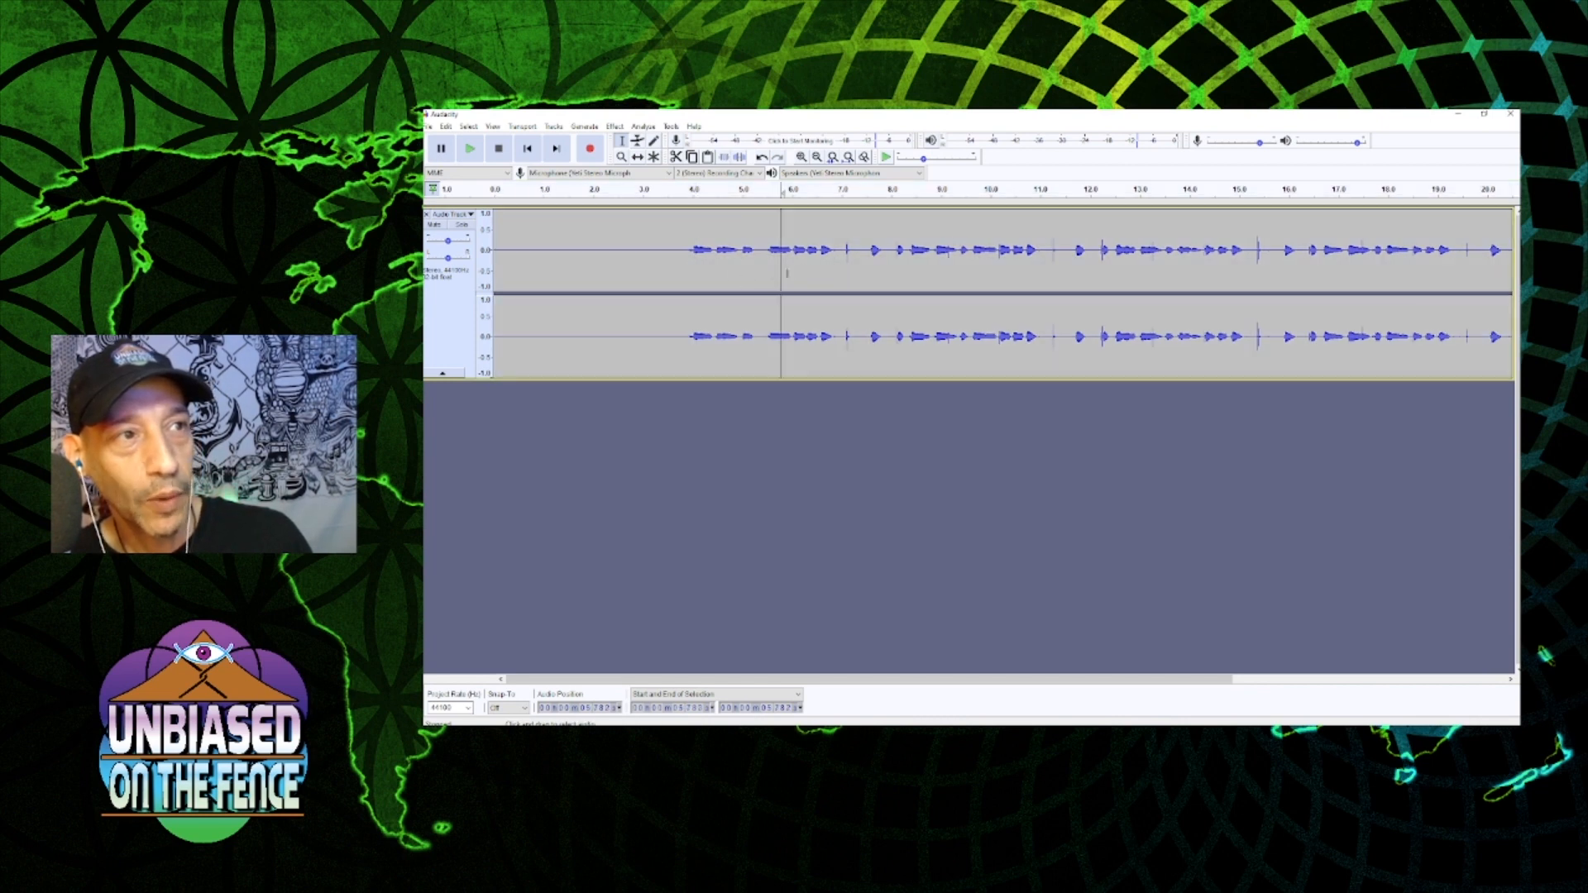
pyautogui.moveTo(686, 271); pyautogui.dragTo(1043, 273)
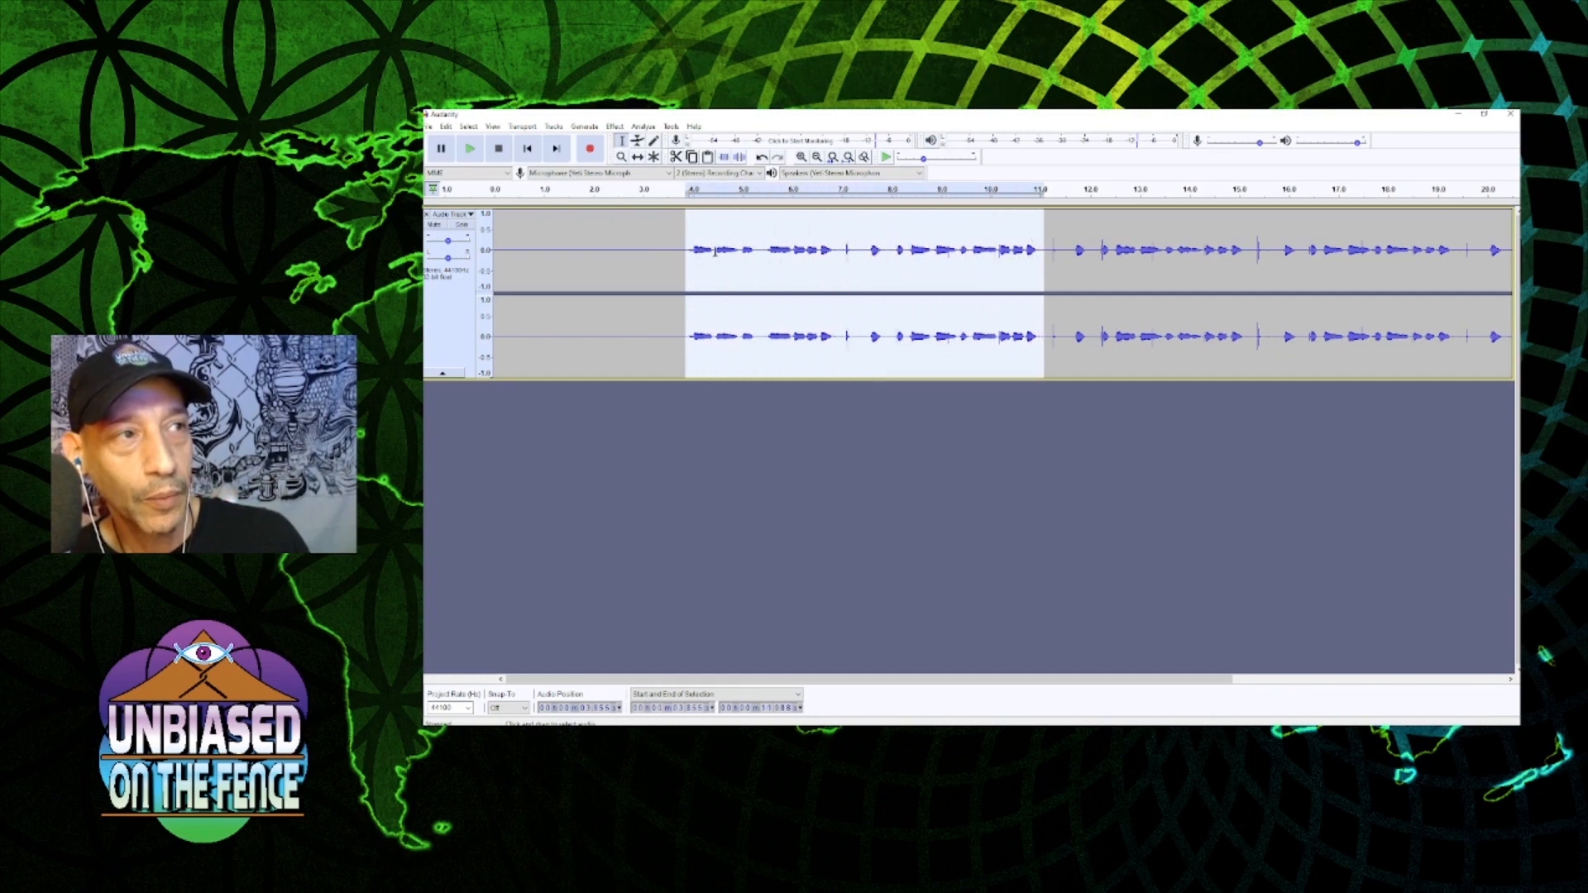
pyautogui.click(615, 126)
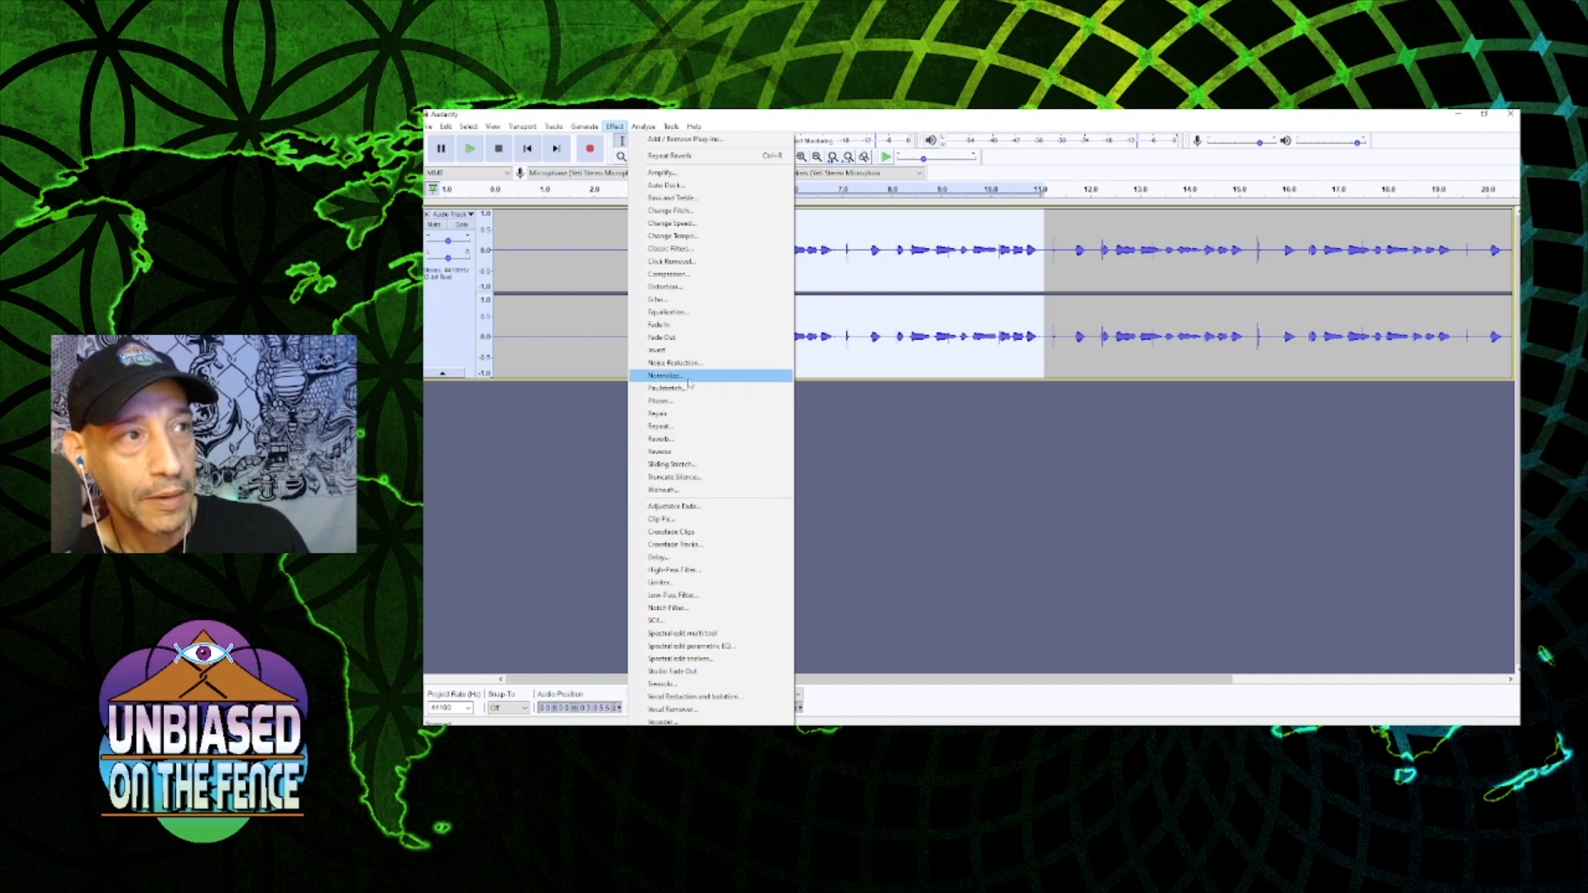
pyautogui.click(685, 313)
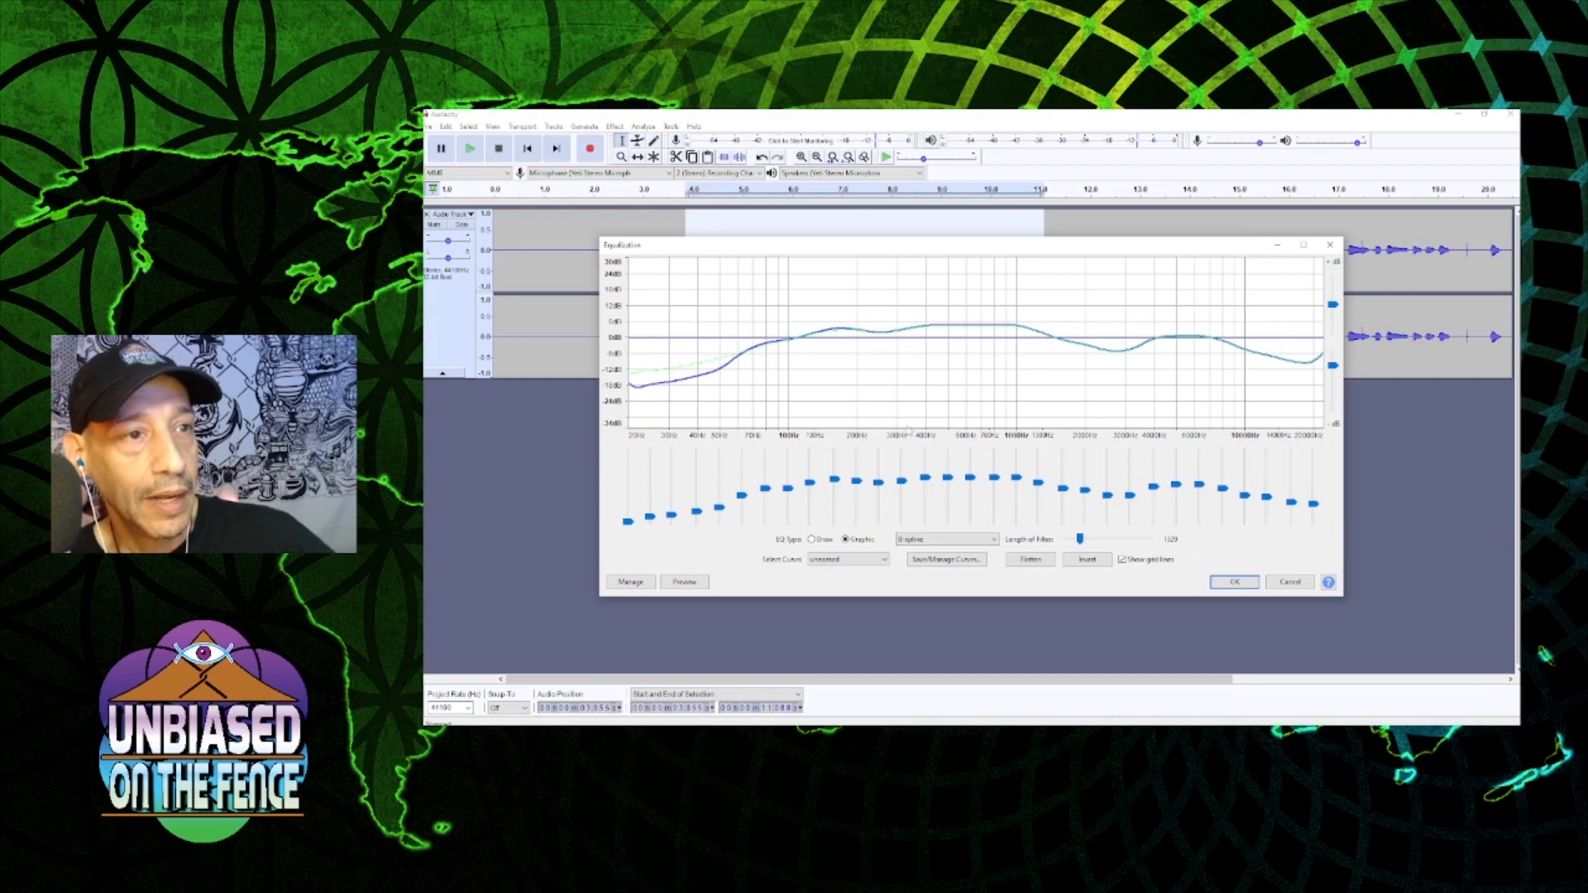
pyautogui.click(1033, 561)
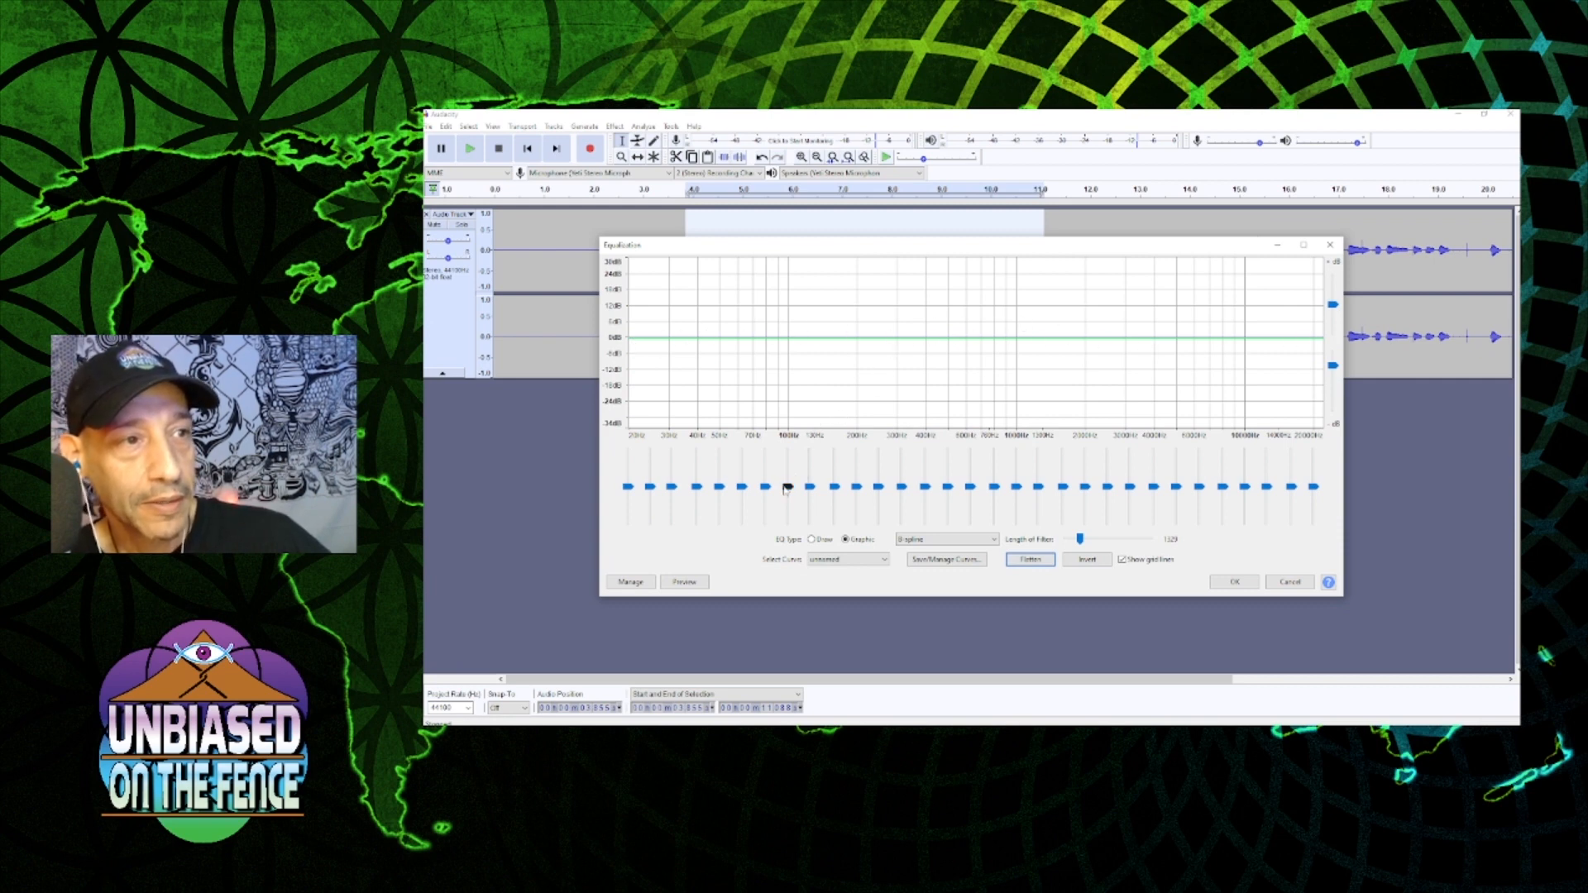
# - Boost the 63, 80 and 100 Hz equalizer bands and preview the bass-heavy sound on the selected speech
pyautogui.moveTo(788, 488); pyautogui.dragTo(743, 477)
pyautogui.click(743, 488)
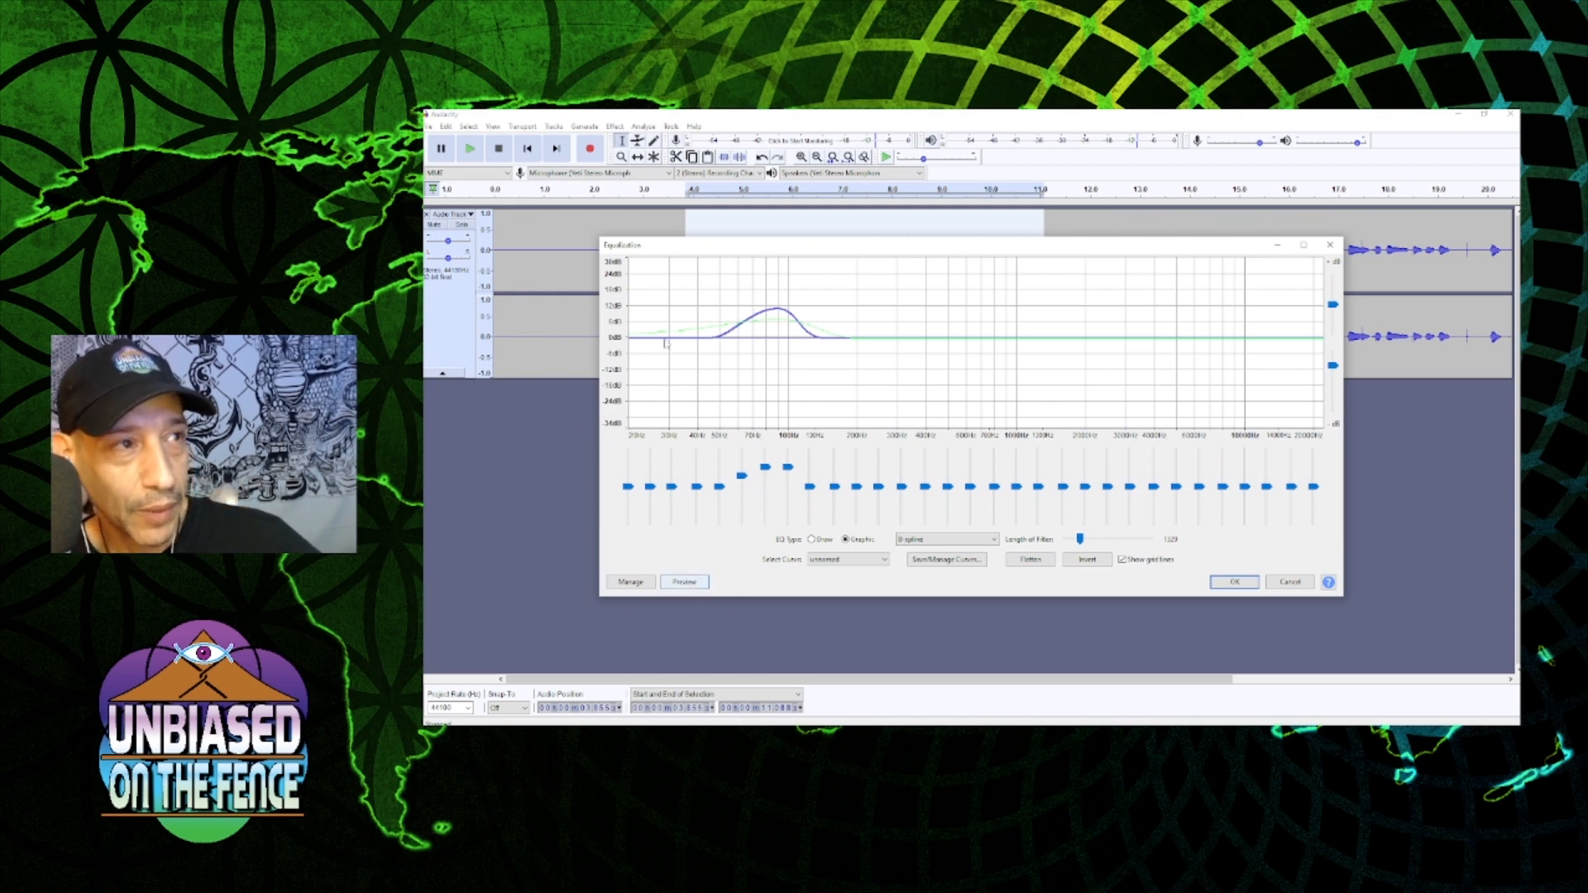
pyautogui.moveTo(720, 246); pyautogui.dragTo(910, 237)
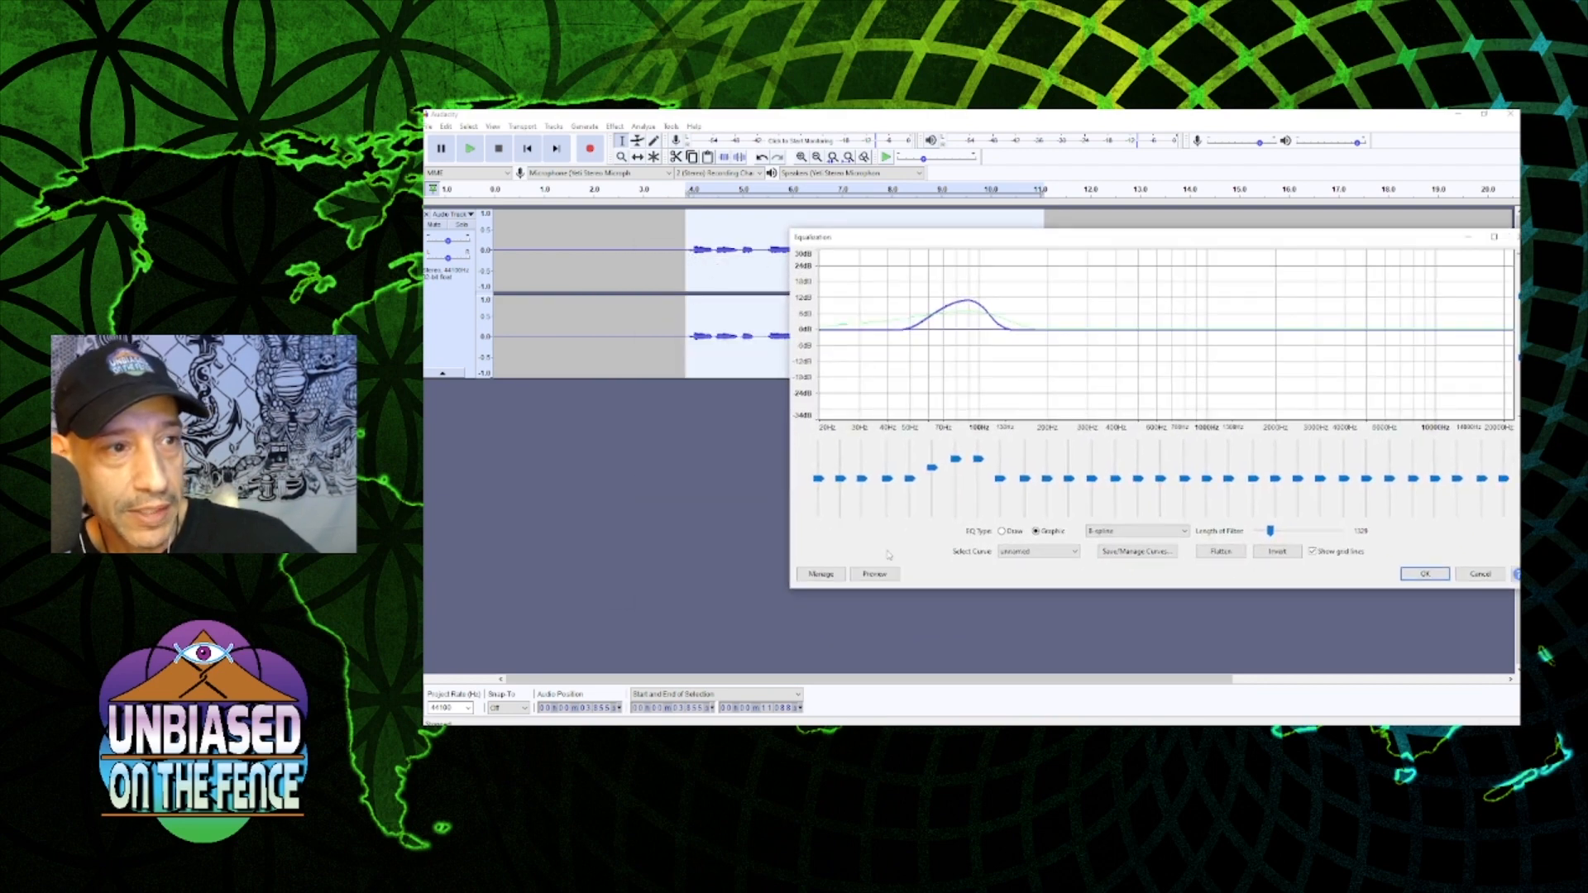
pyautogui.click(884, 576)
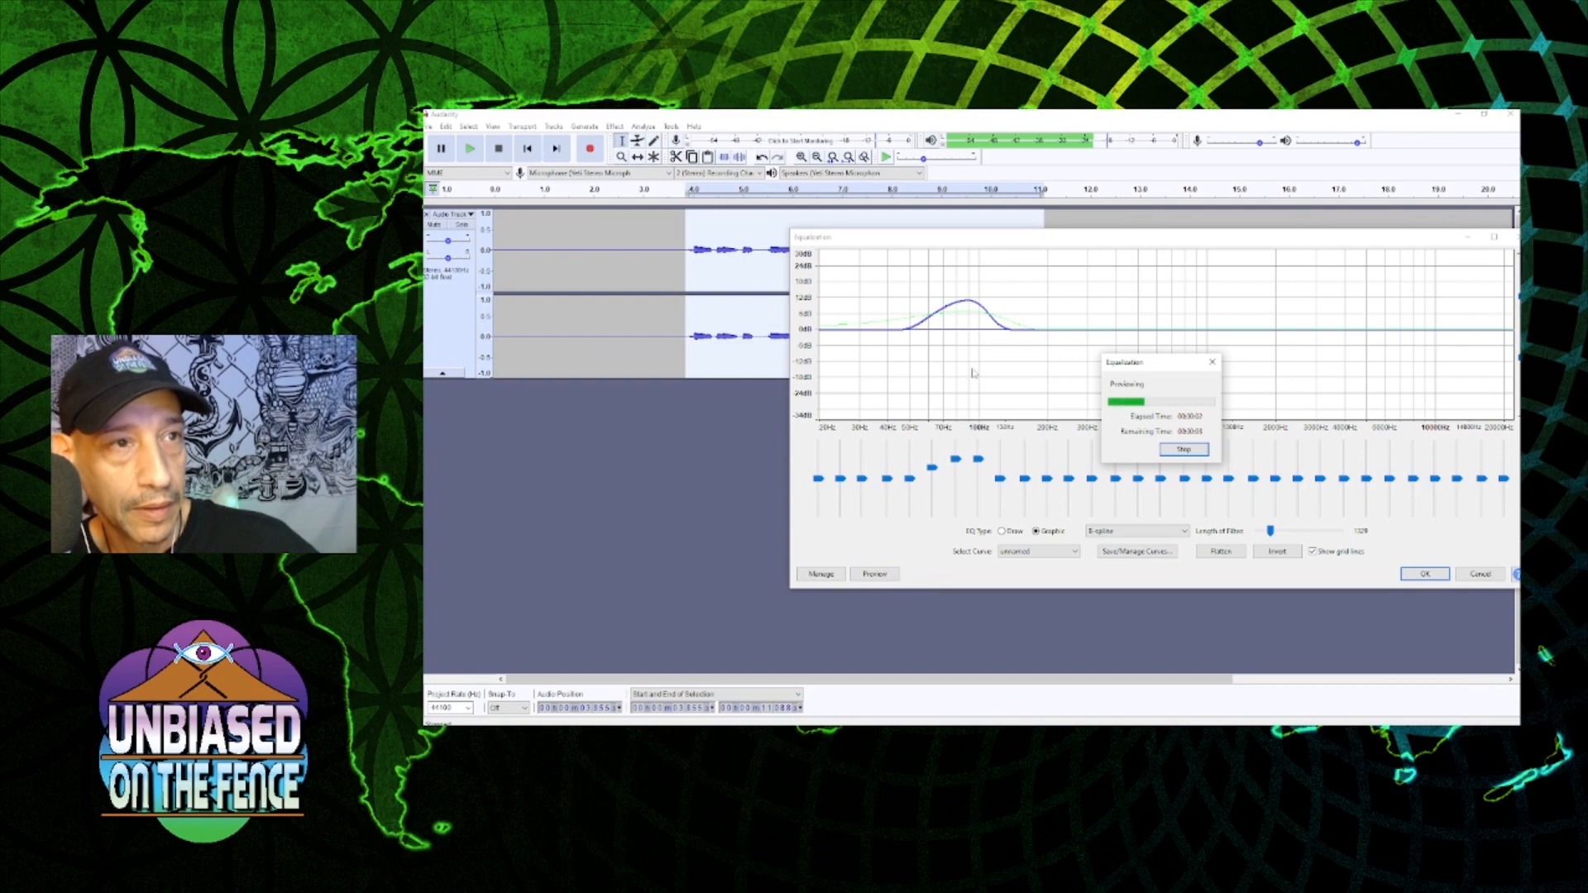
pyautogui.click(1186, 452)
pyautogui.moveTo(1133, 241); pyautogui.dragTo(875, 231)
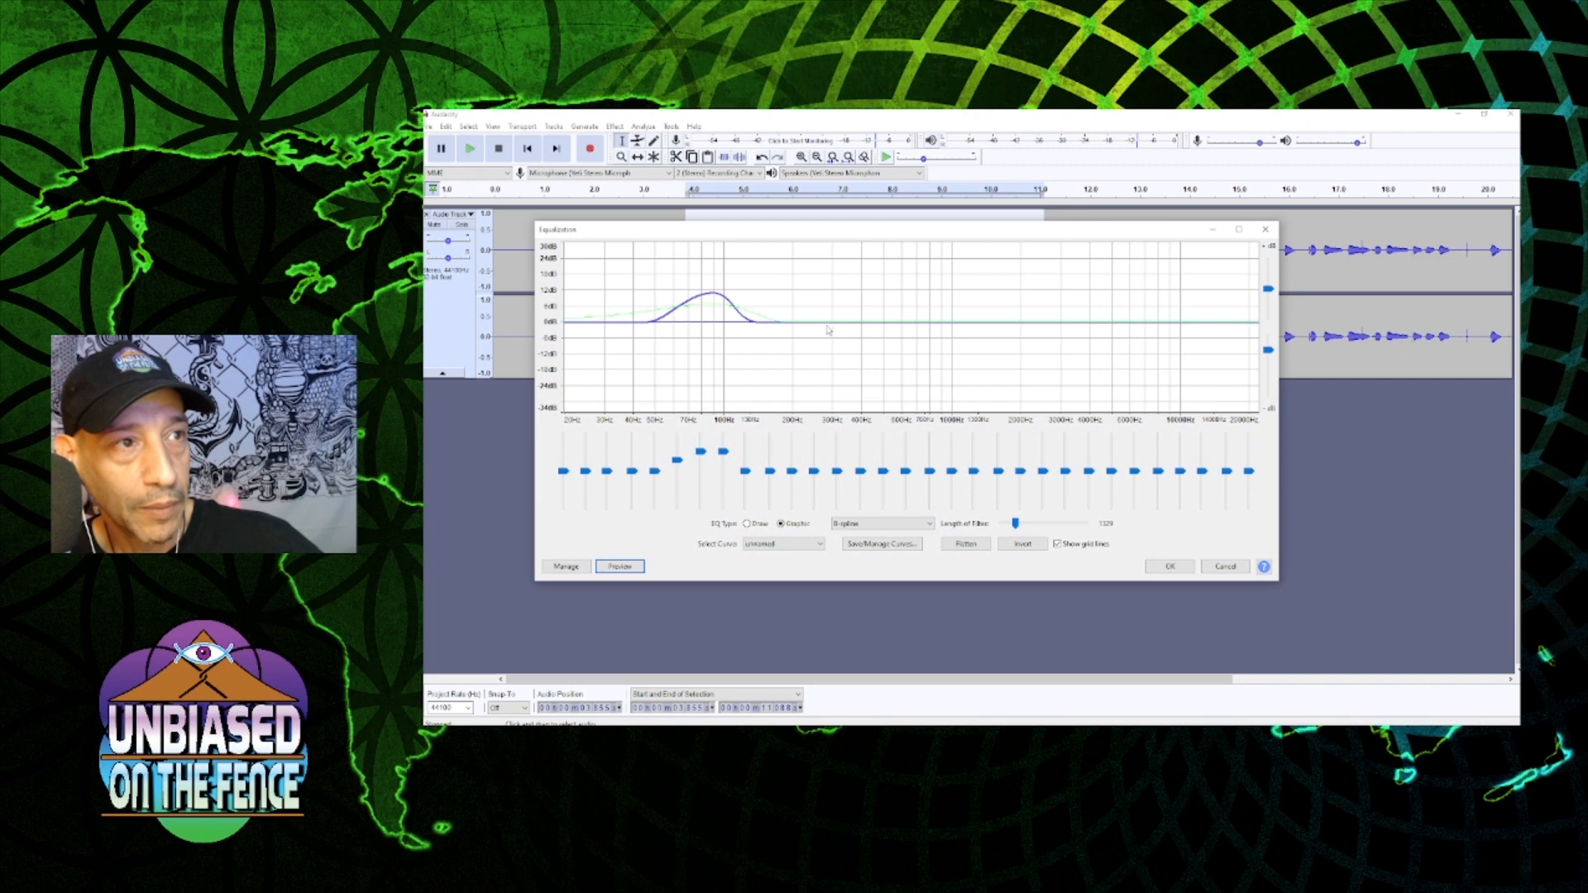
# - Cut the equalizer bands from 250 Hz to 2000 Hz, boost 80 to 125 Hz further, and preview the curve
pyautogui.moveTo(814, 471); pyautogui.dragTo(814, 496)
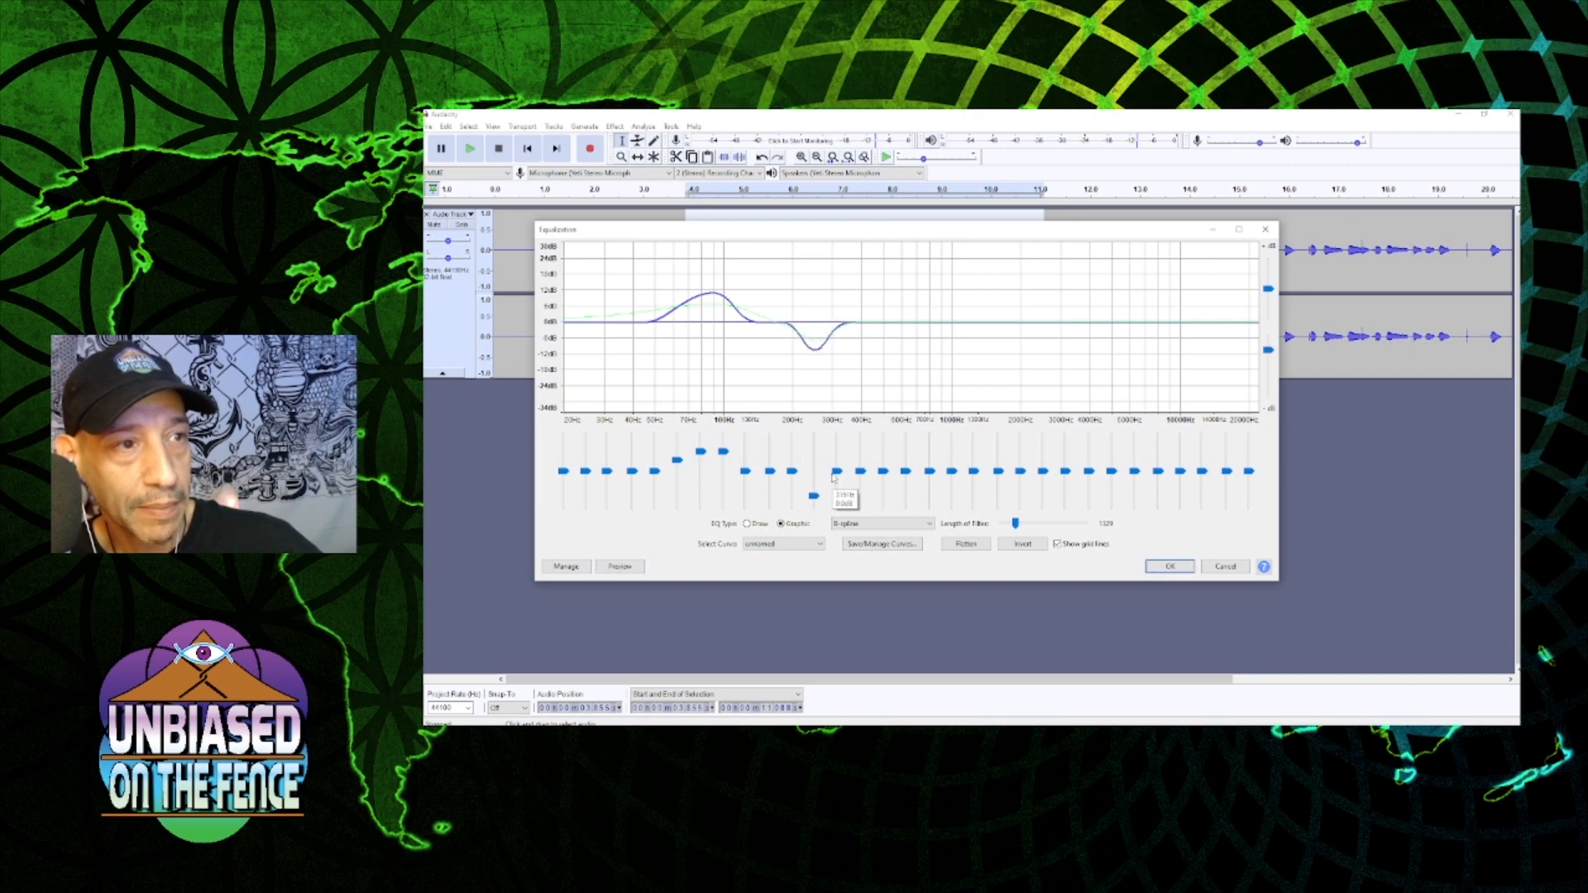
pyautogui.moveTo(837, 471); pyautogui.dragTo(857, 500)
pyautogui.moveTo(952, 472); pyautogui.dragTo(1026, 479)
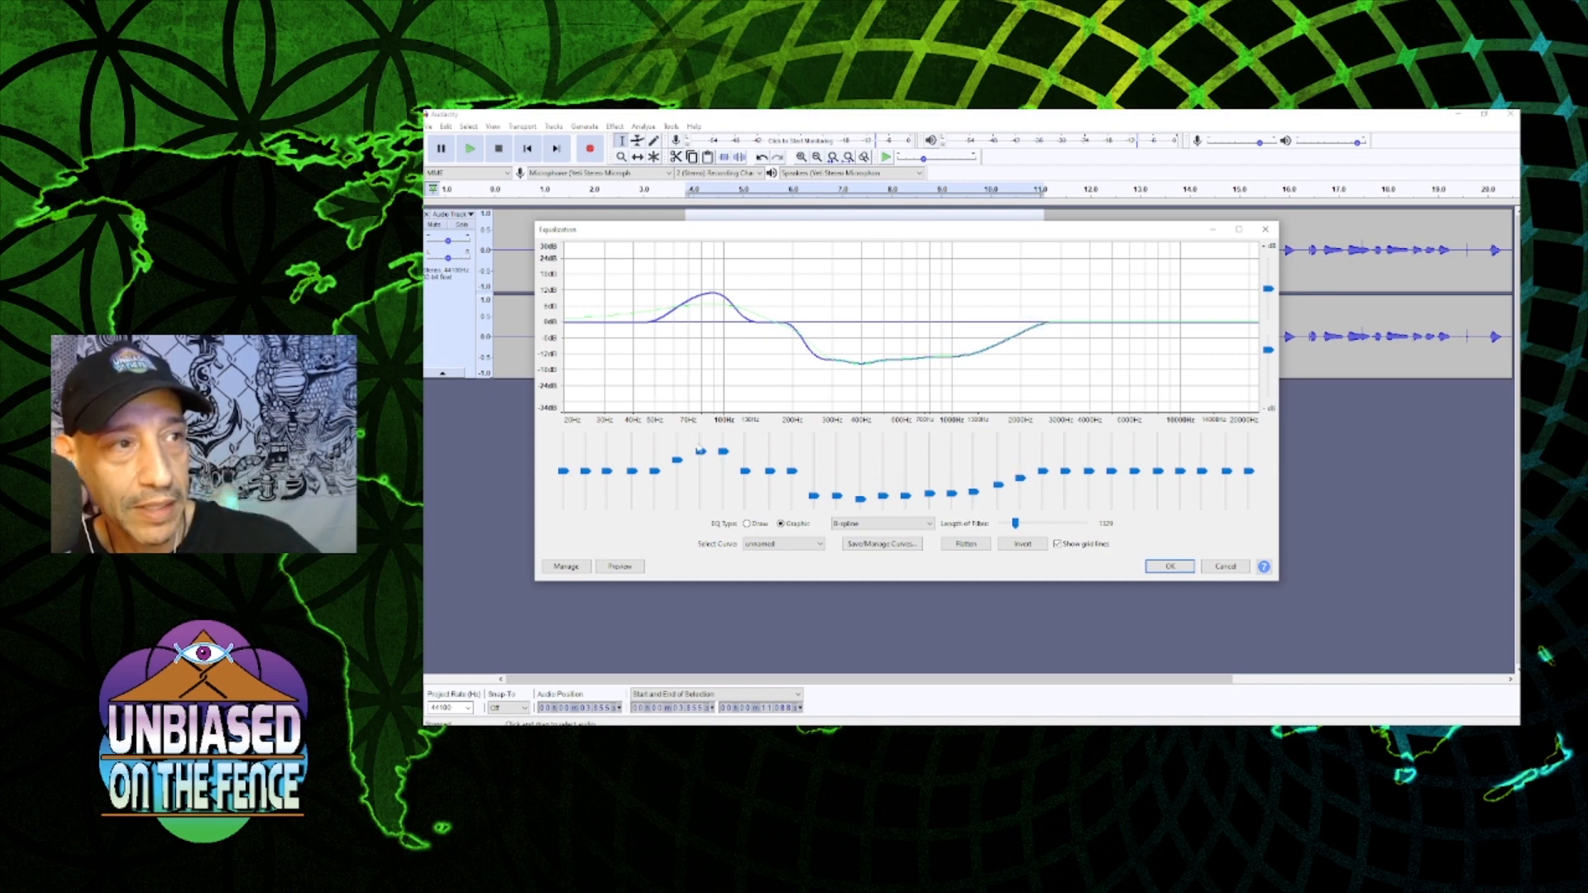
pyautogui.moveTo(701, 454)
pyautogui.mouseDown()
pyautogui.moveTo(751, 457)
pyautogui.moveTo(701, 448)
pyautogui.mouseUp()
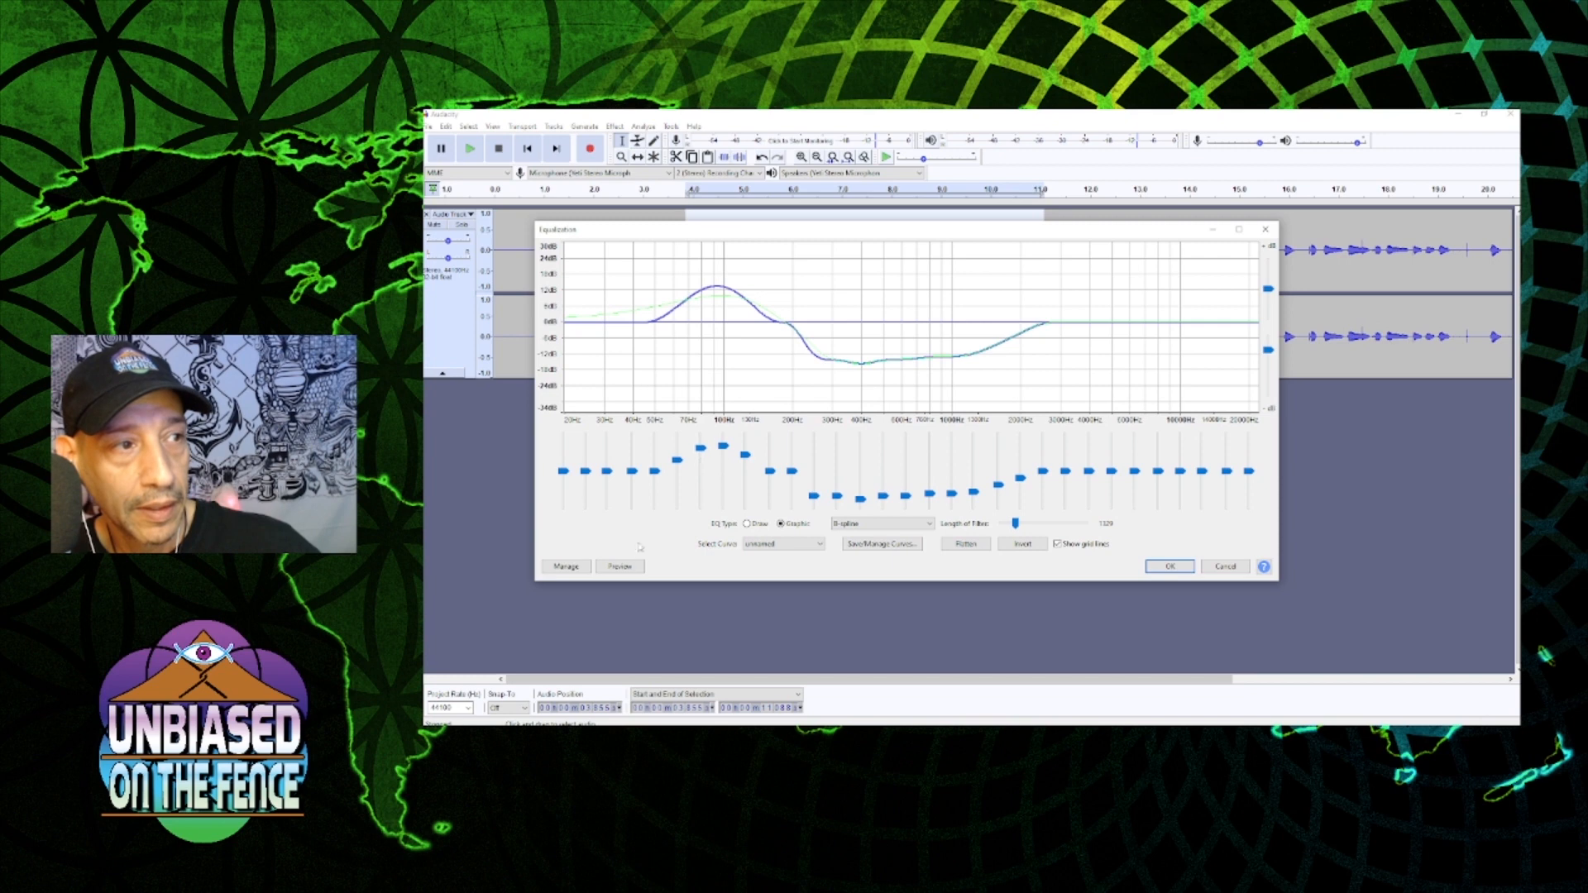
pyautogui.click(621, 567)
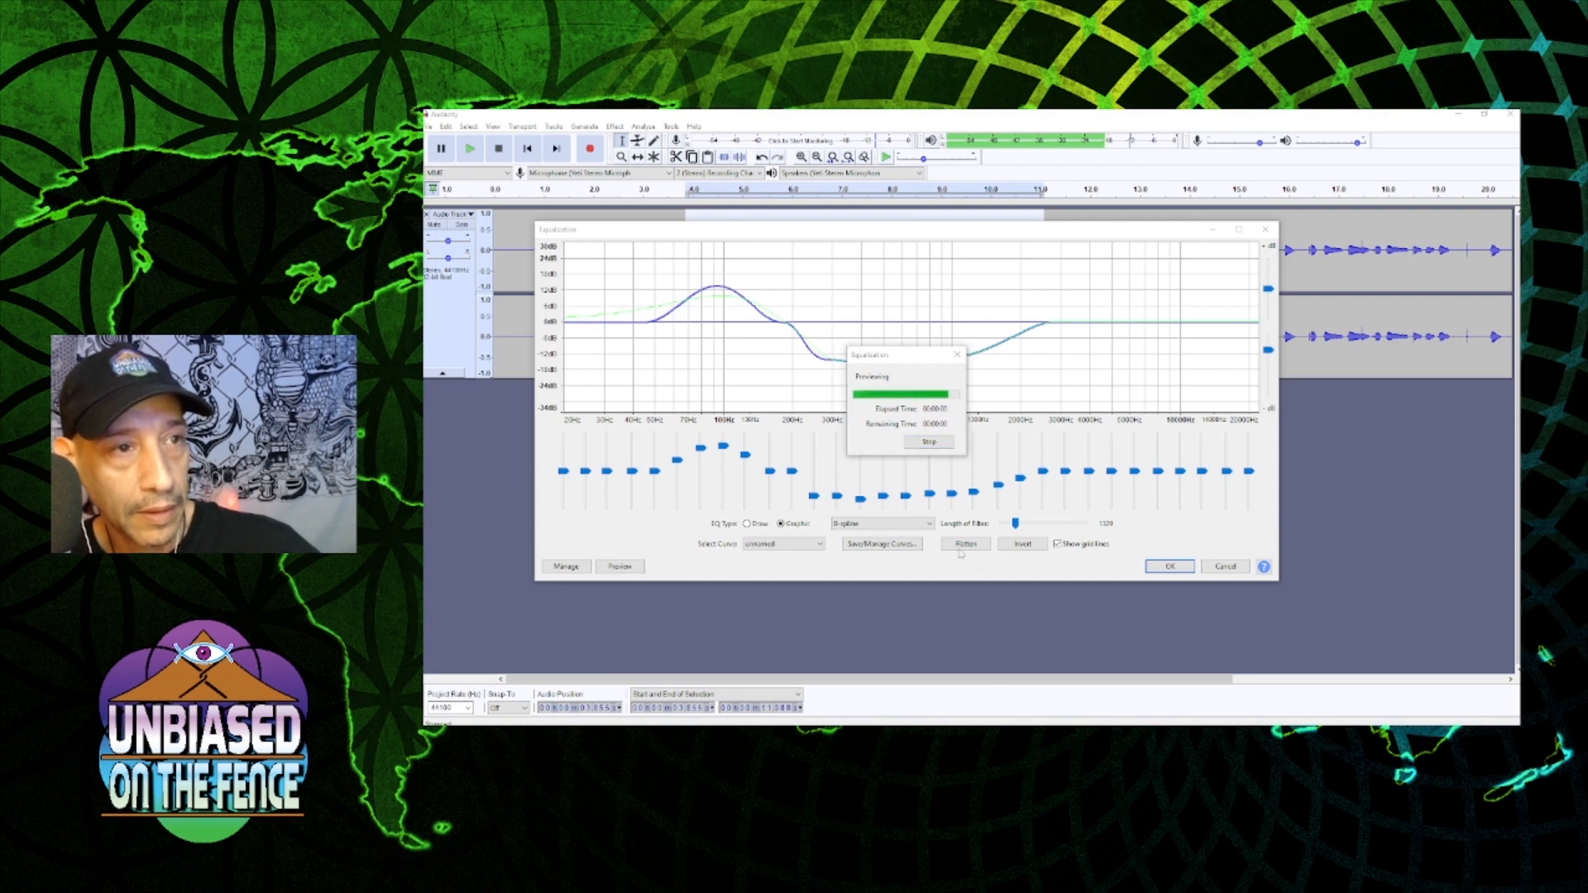
# - Boost the 3150 to 5000 Hz equalizer bands, lower 1600 to 2500 Hz into the cut range, and preview the curve
pyautogui.moveTo(886, 496); pyautogui.dragTo(1112, 461)
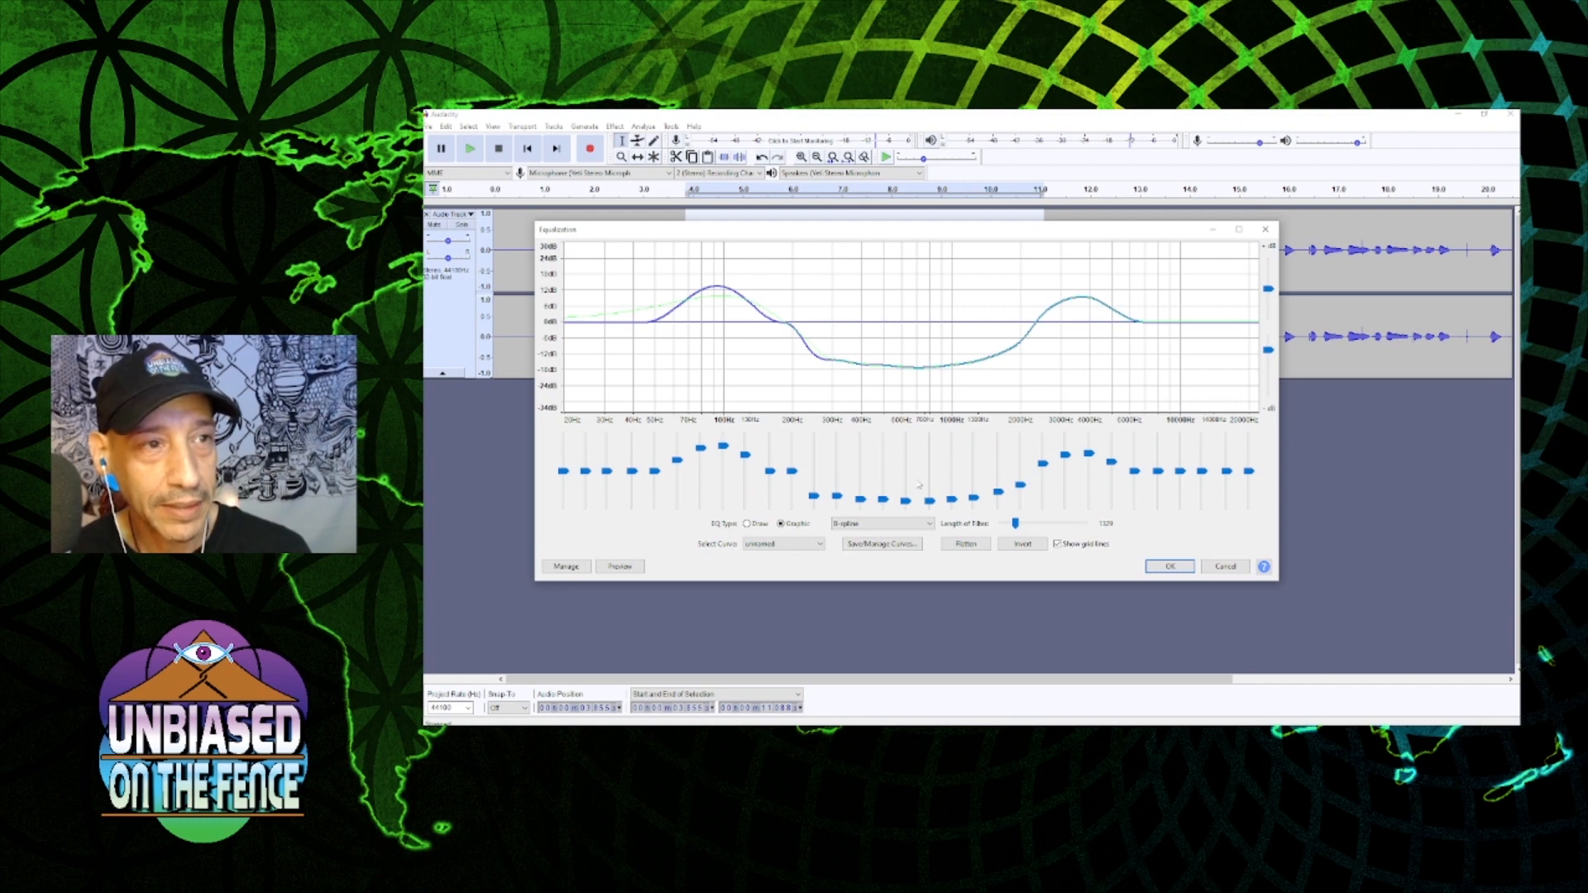
pyautogui.click(629, 567)
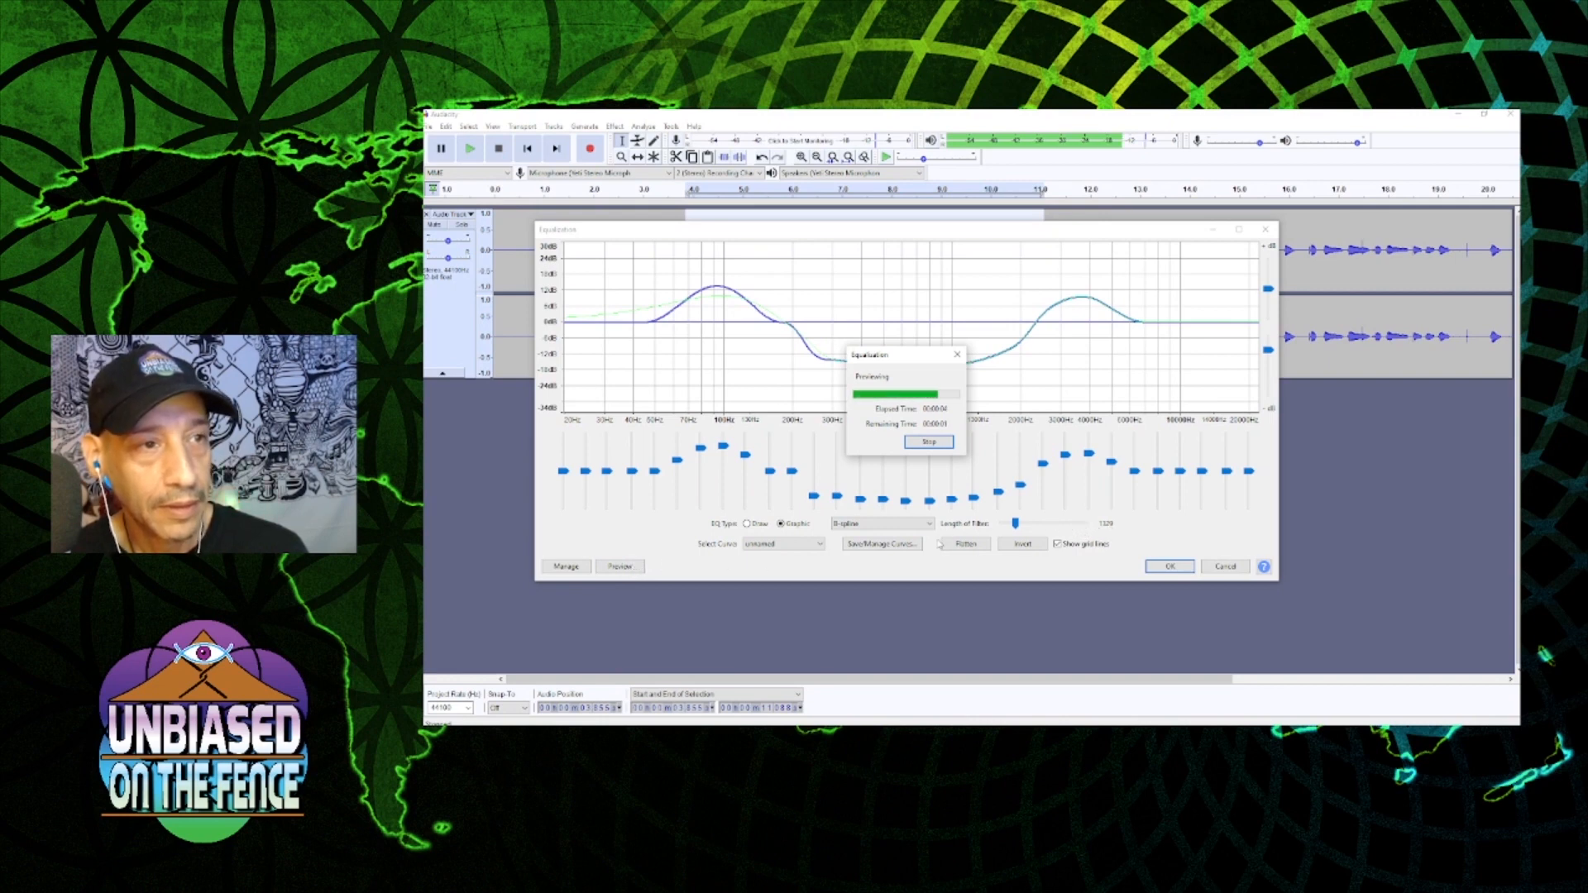
pyautogui.moveTo(1043, 464); pyautogui.dragTo(1047, 497)
pyautogui.click(976, 499)
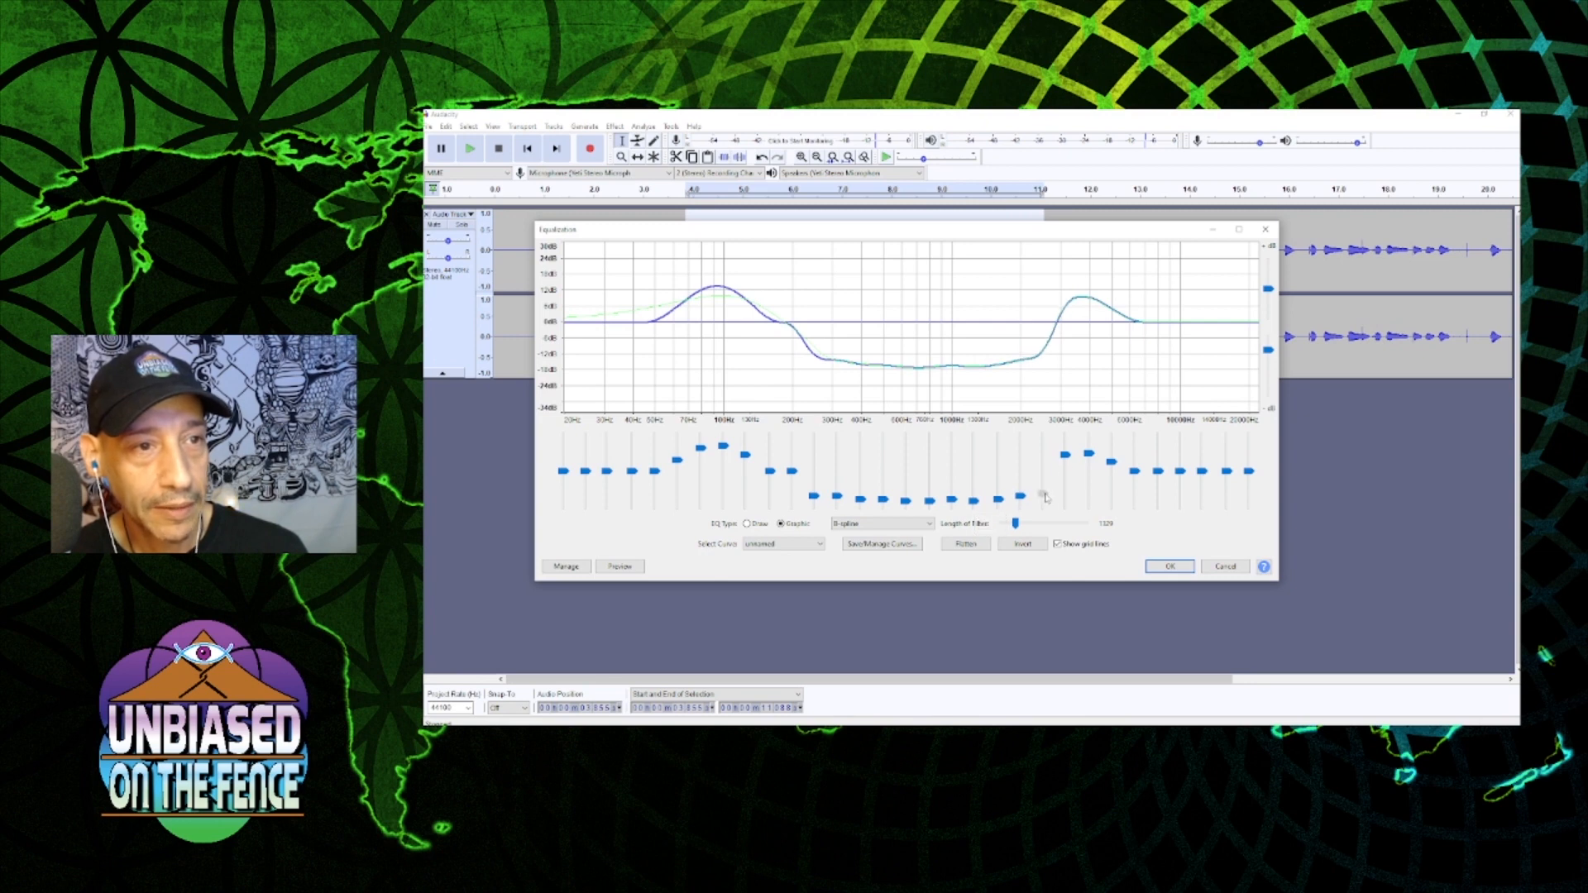
pyautogui.click(620, 566)
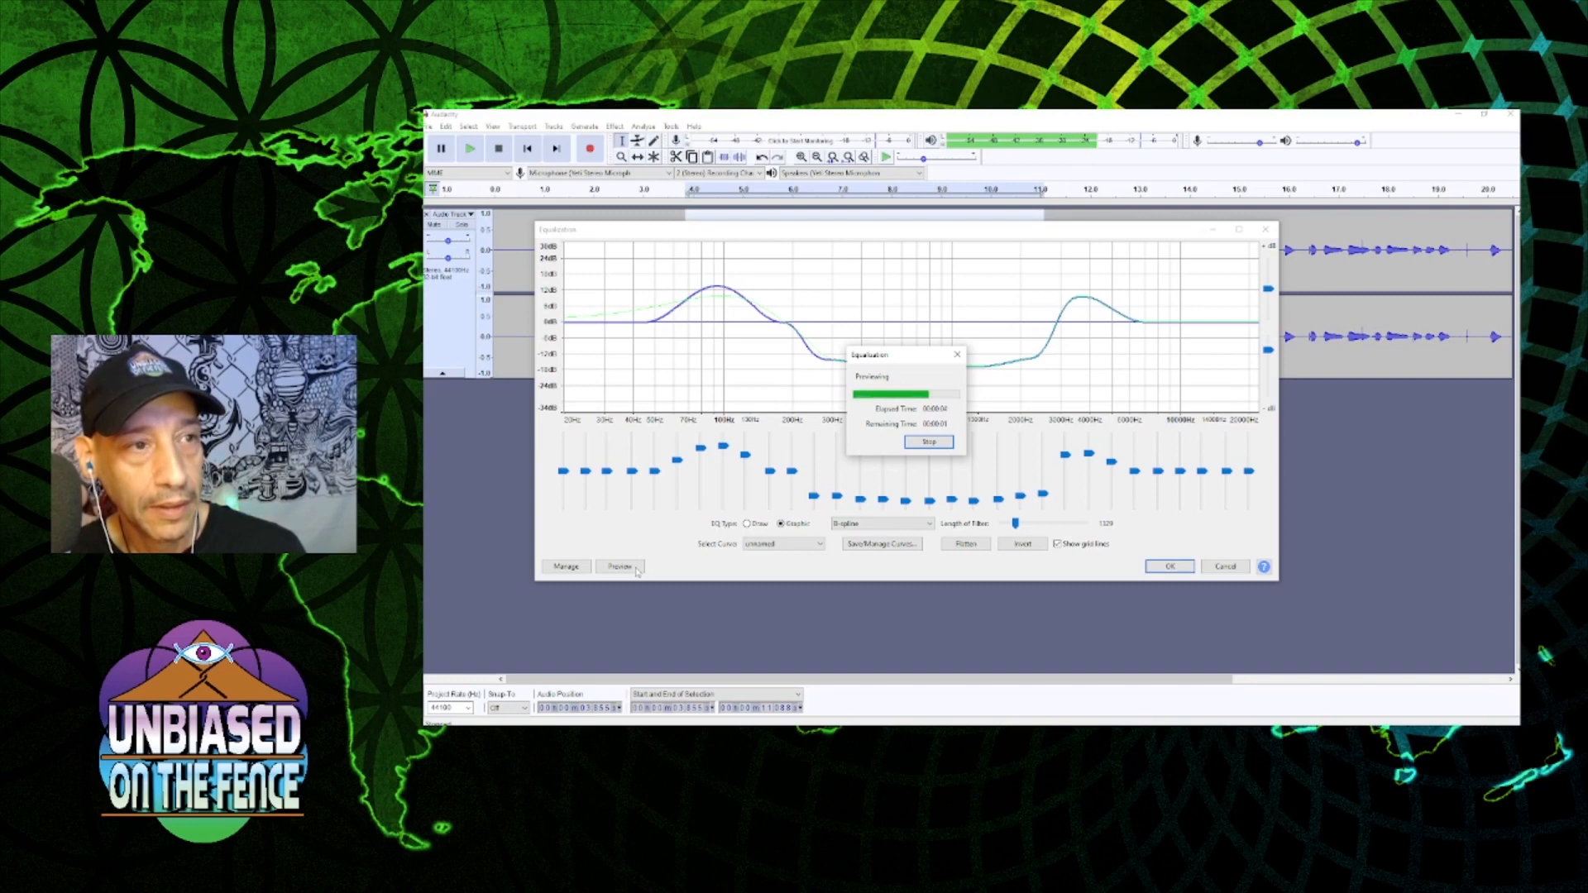
# - Cut the 3150 Hz band, boost 4000 to 6300 Hz with the peak at 5000 Hz, then preview and apply the equalization
pyautogui.moveTo(1066, 456); pyautogui.dragTo(1135, 462)
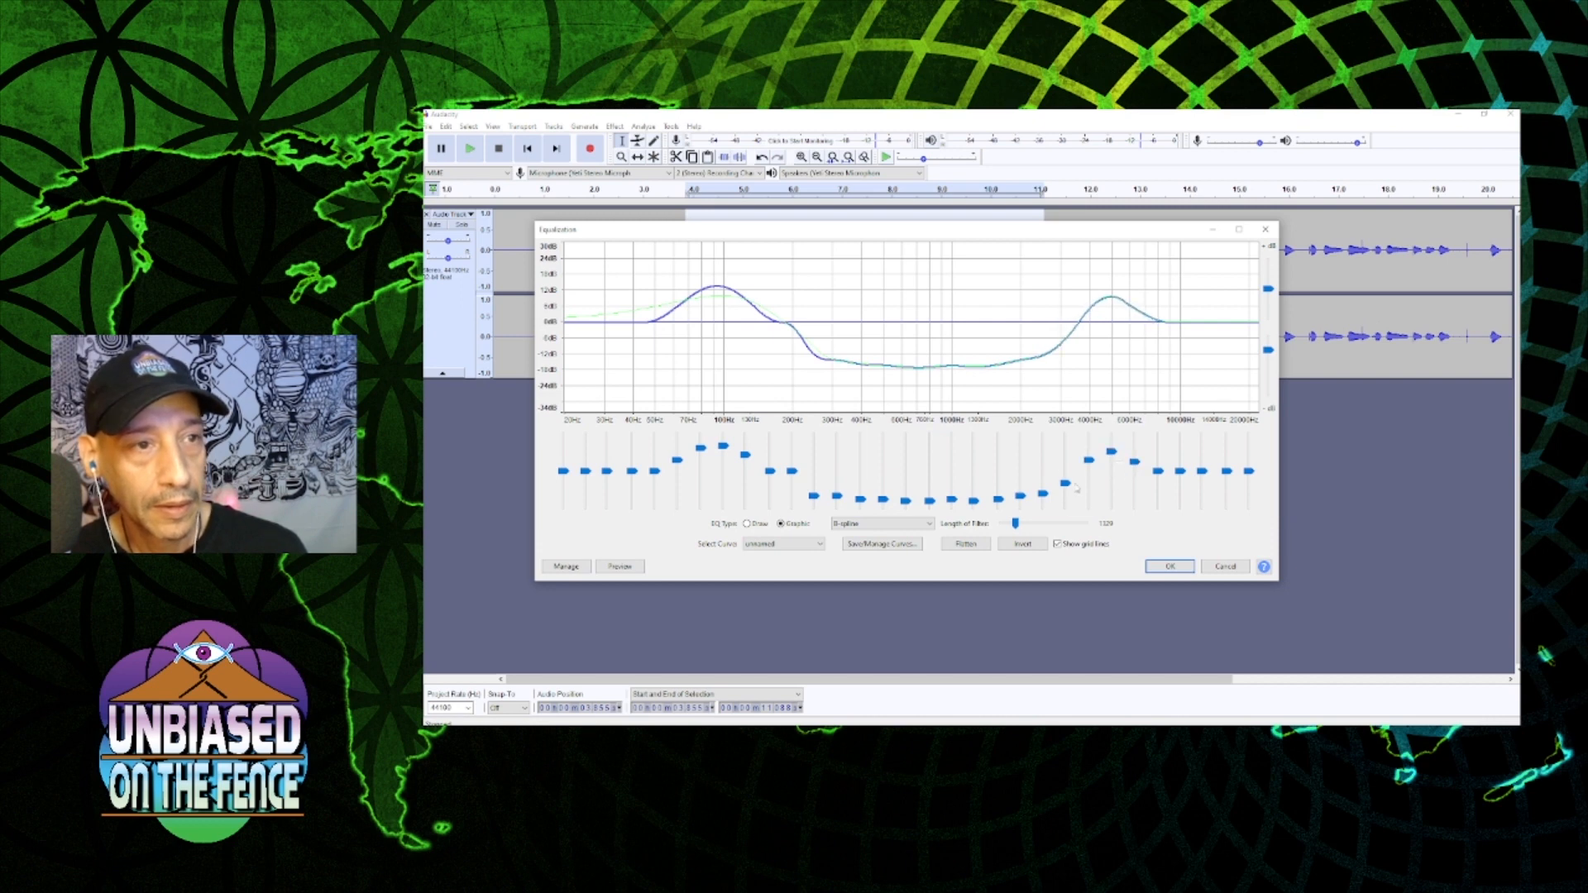
pyautogui.click(630, 567)
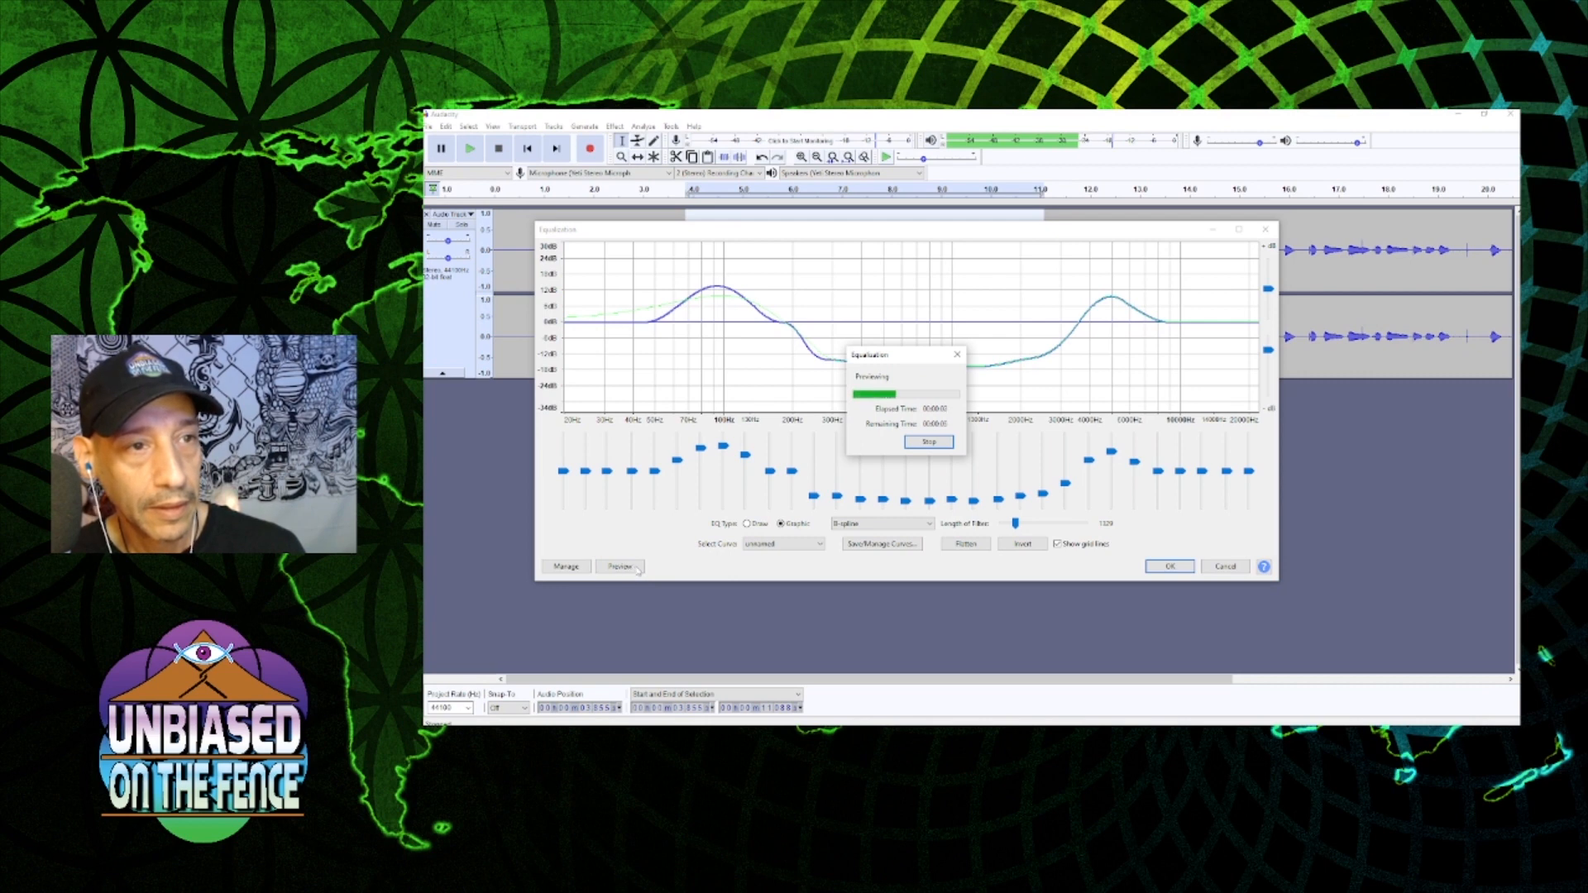
pyautogui.click(924, 447)
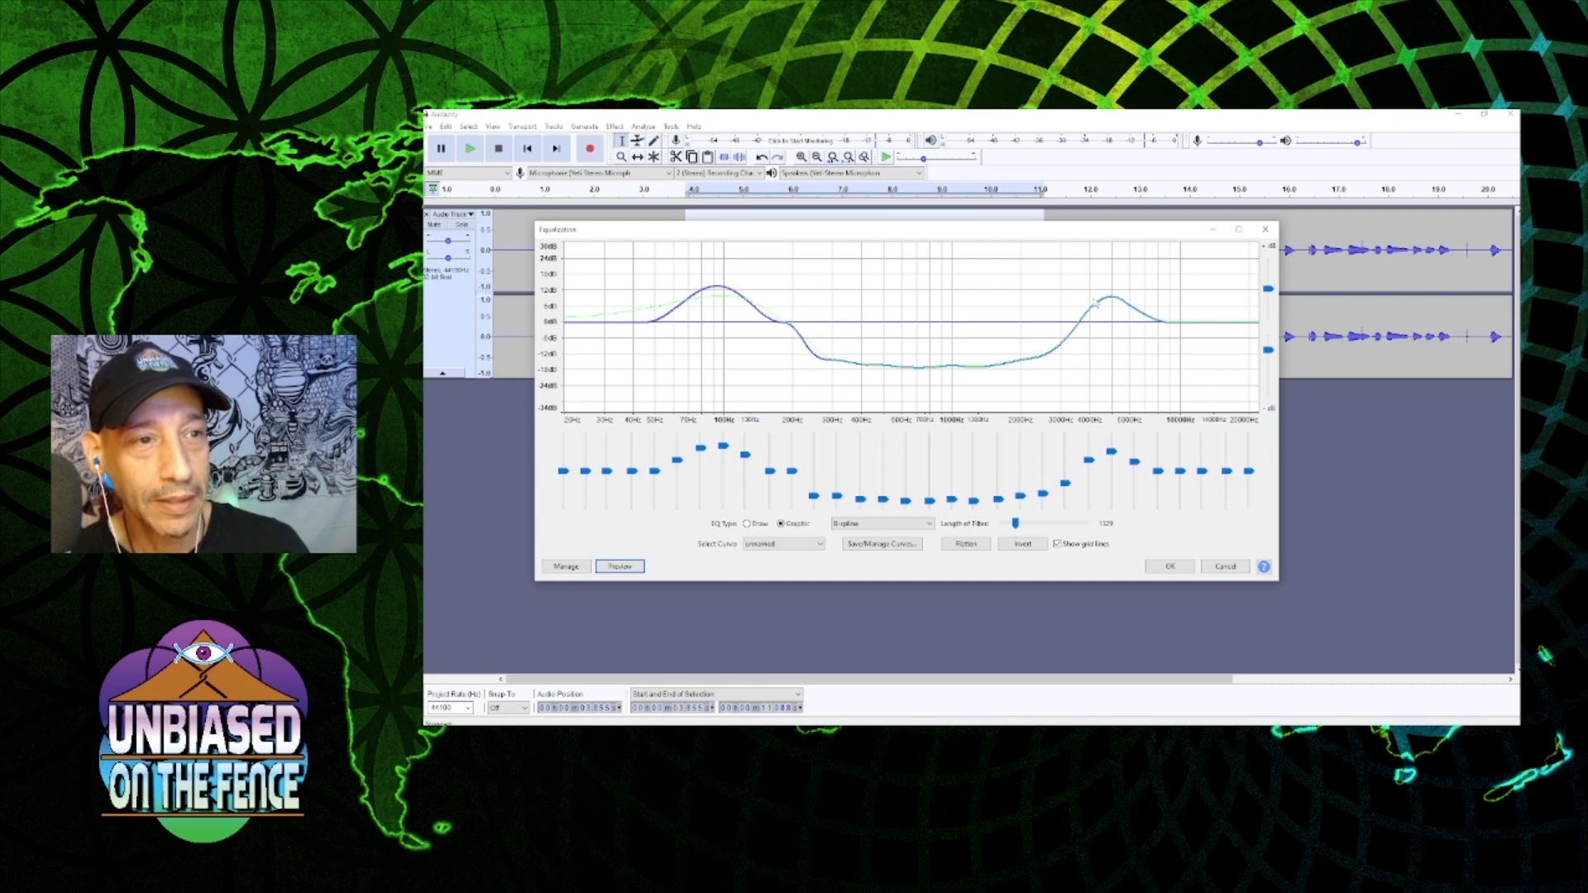
pyautogui.click(1173, 566)
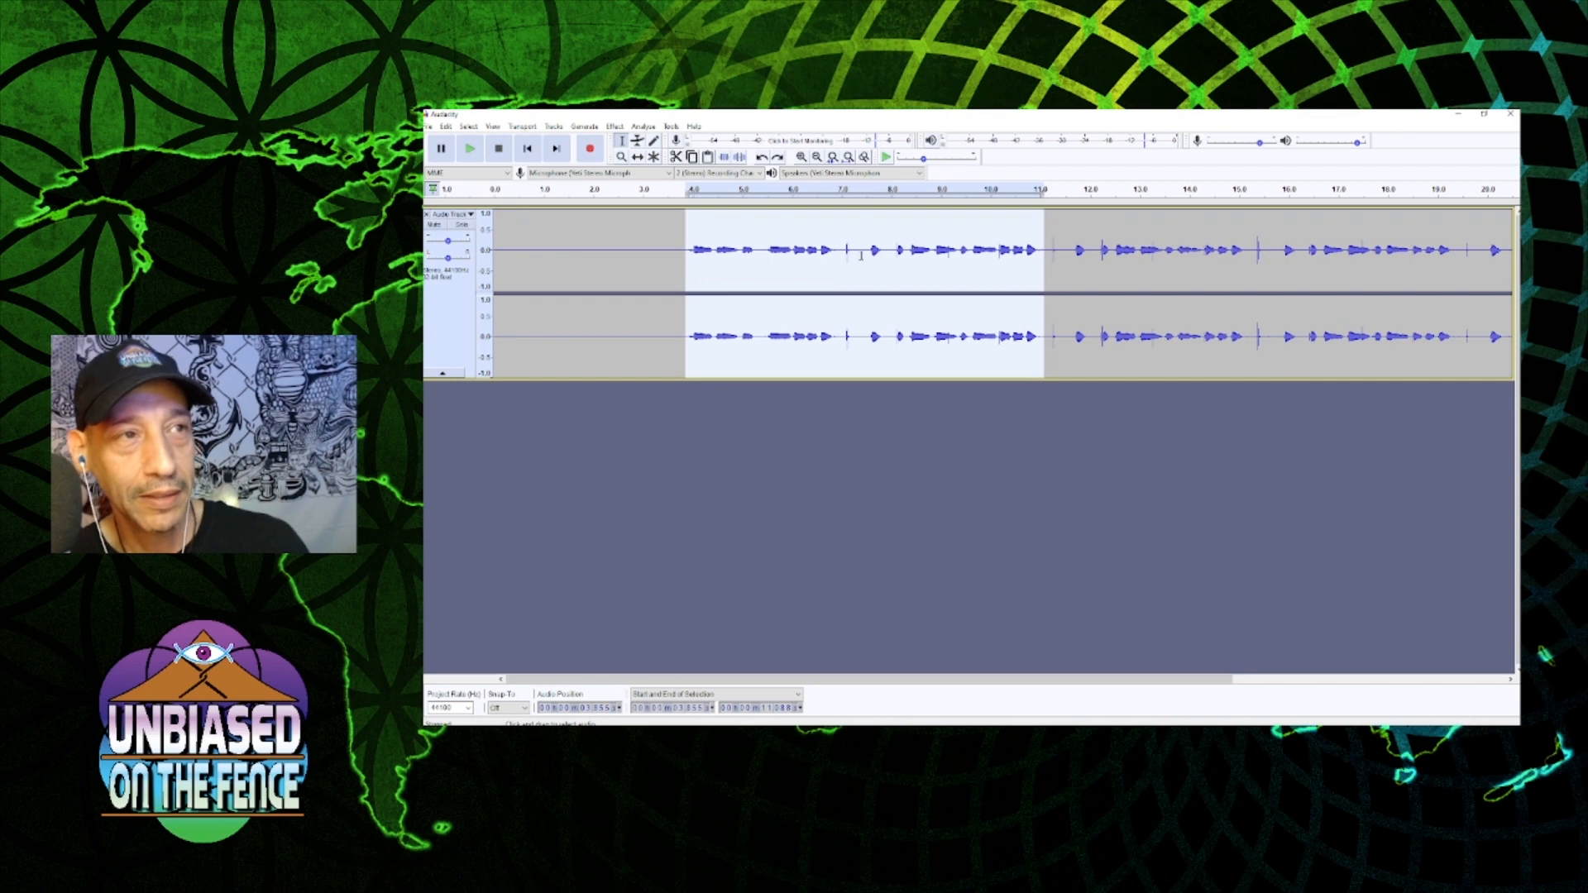
# - Apply the same equalization curve to the entire recording and listen to part of the result
pyautogui.click(916, 269)
pyautogui.hotkey('ctrl', 'a')
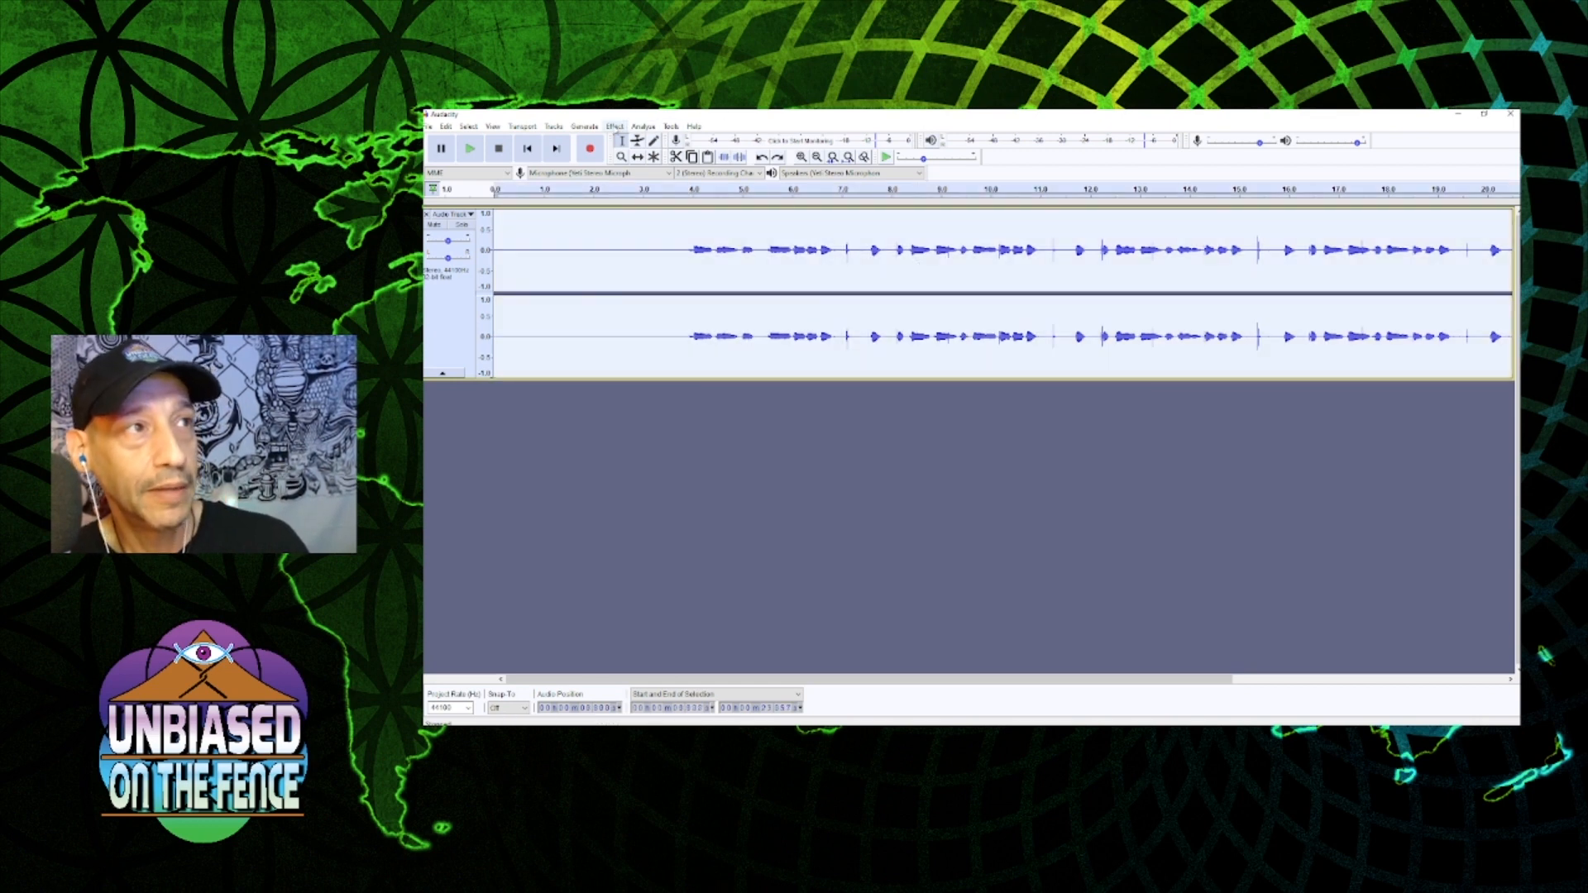
pyautogui.click(614, 126)
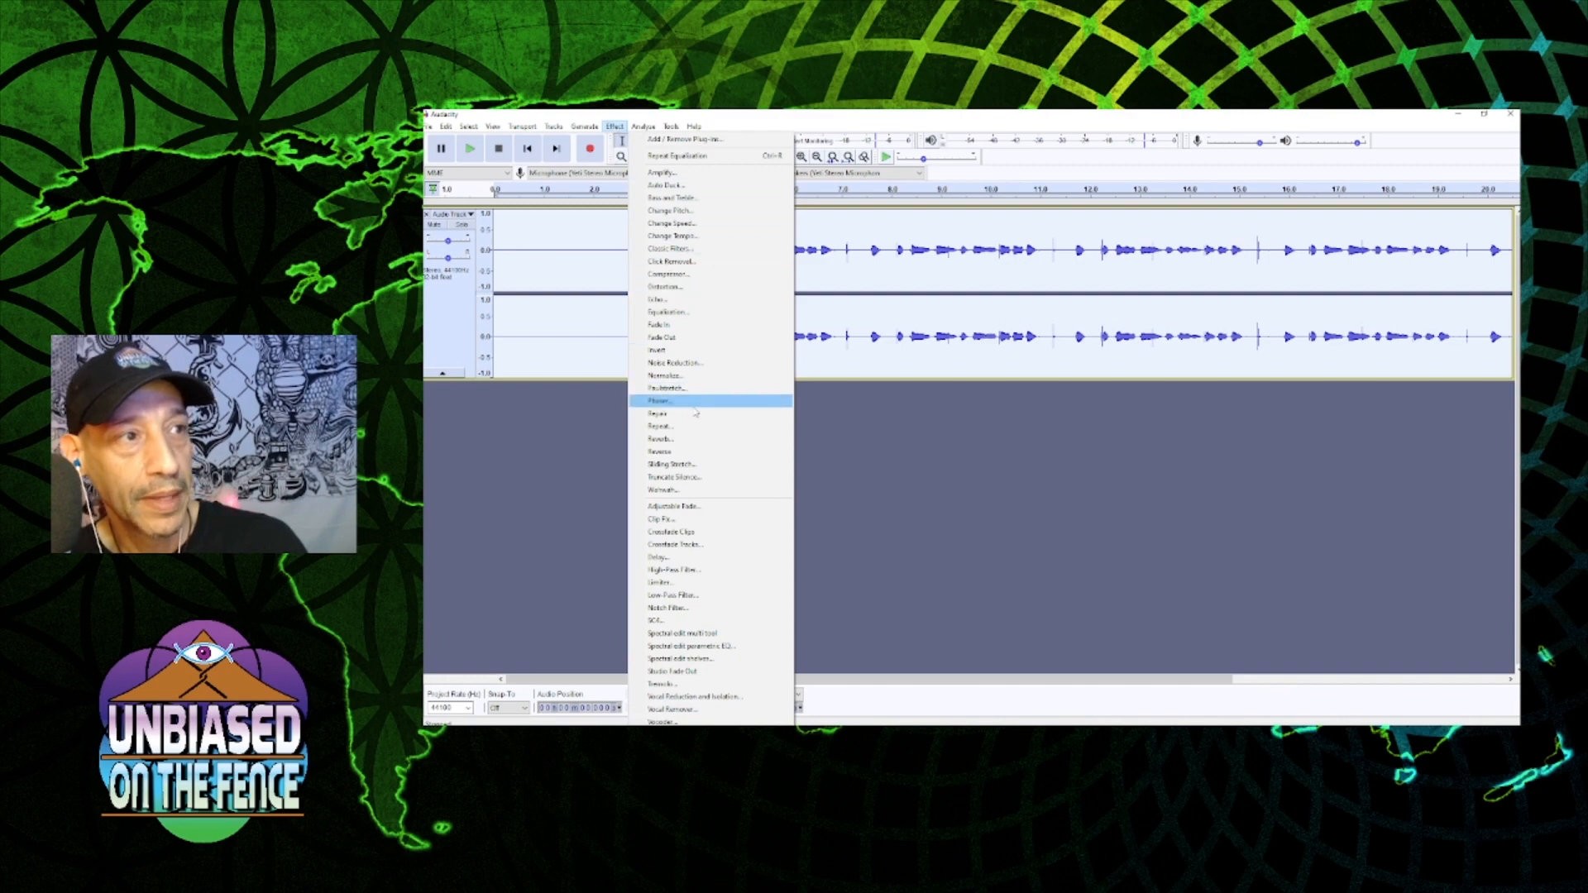
pyautogui.click(674, 312)
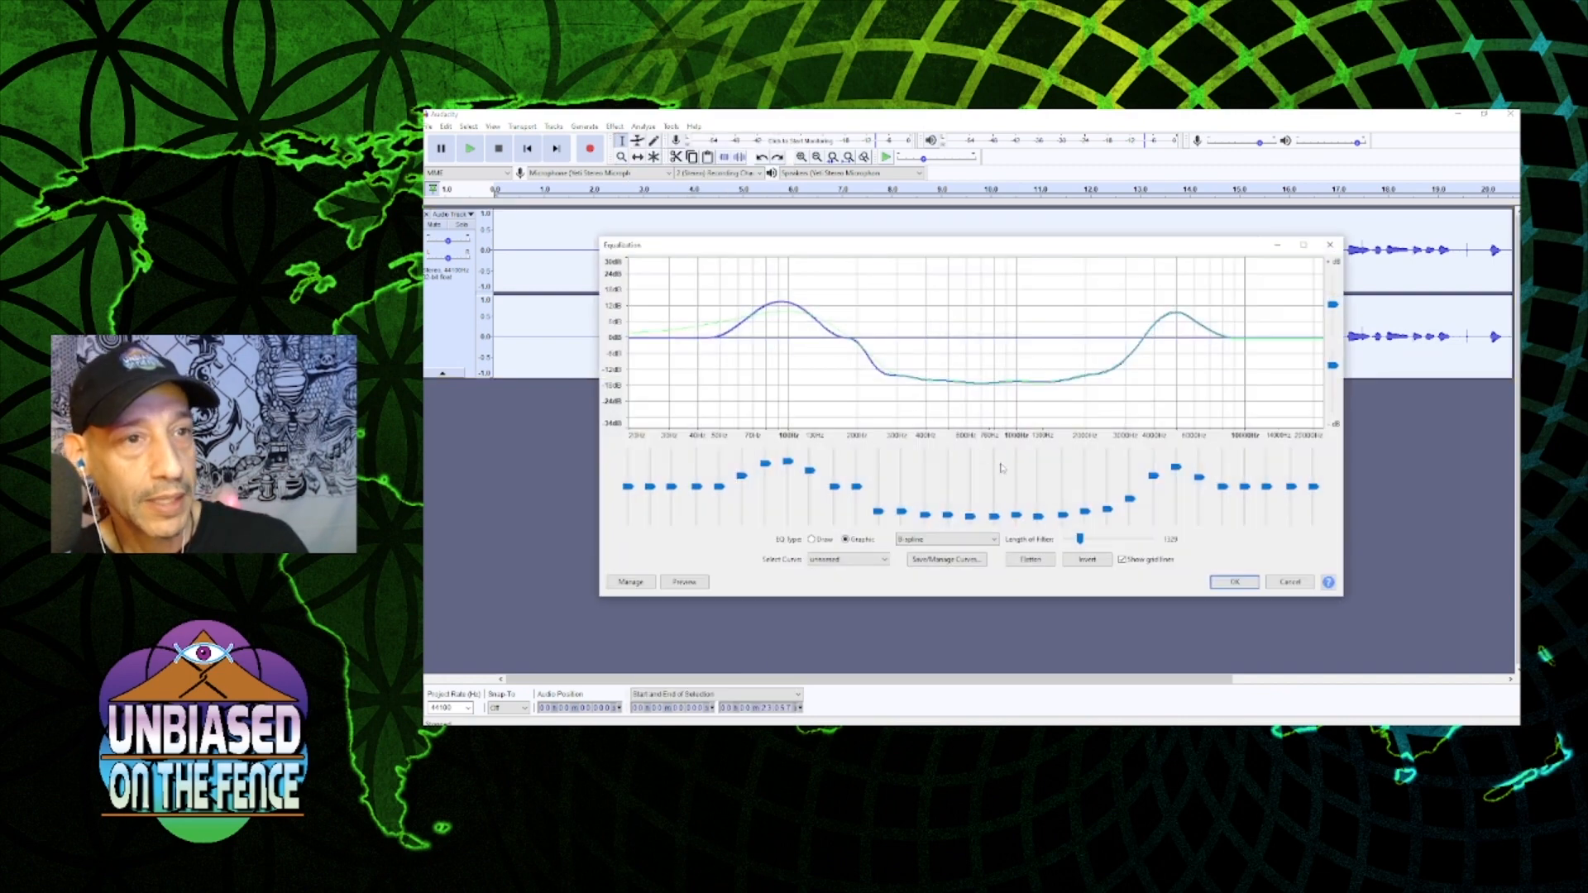
pyautogui.click(1239, 583)
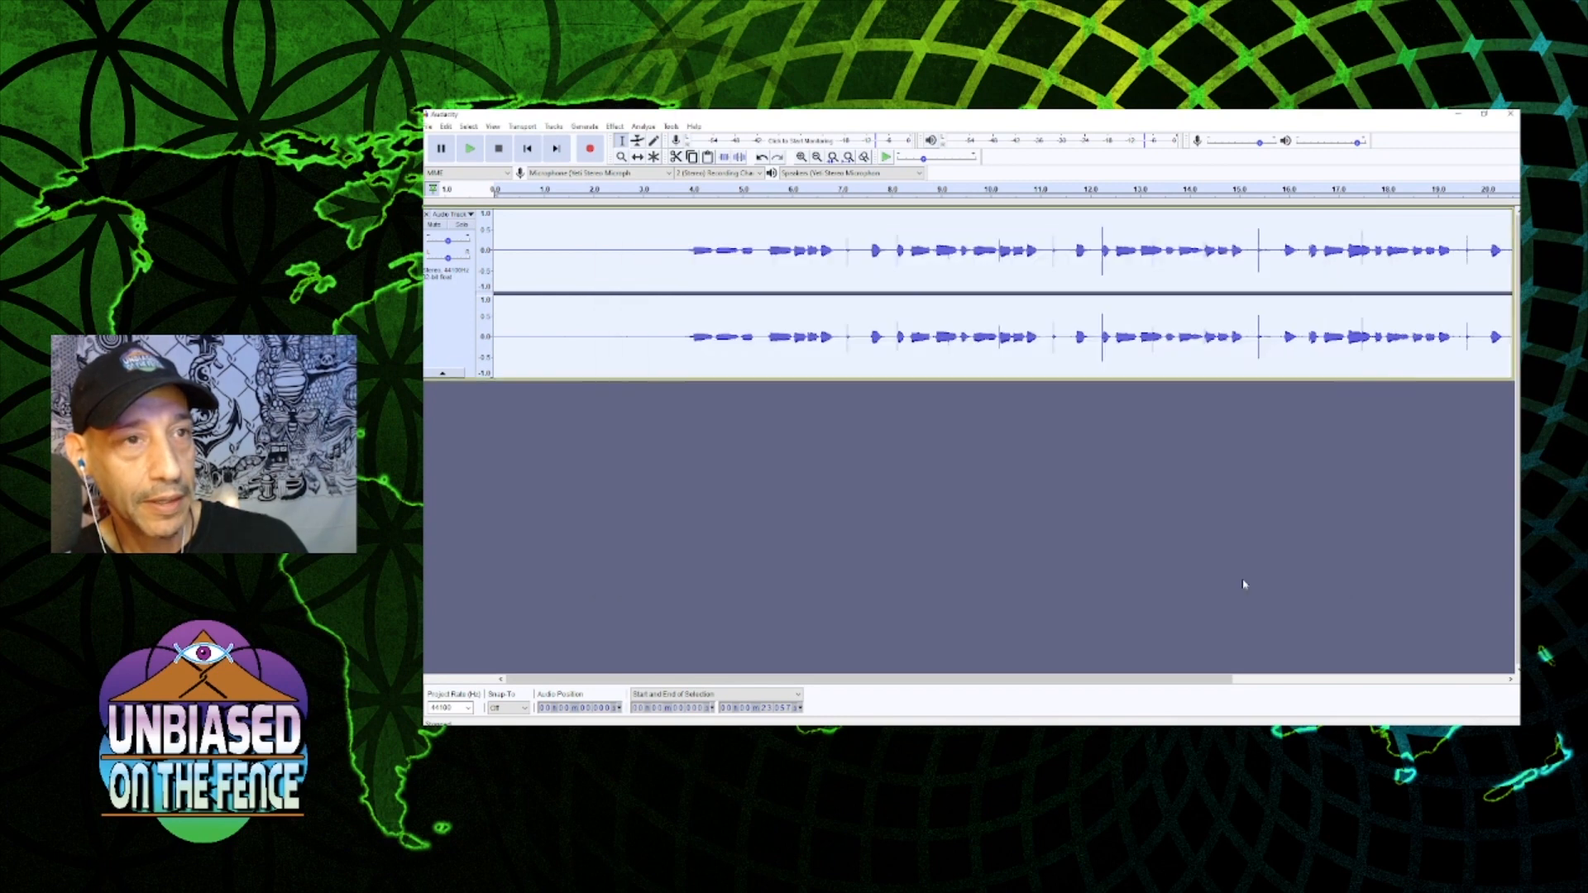
pyautogui.click(668, 197)
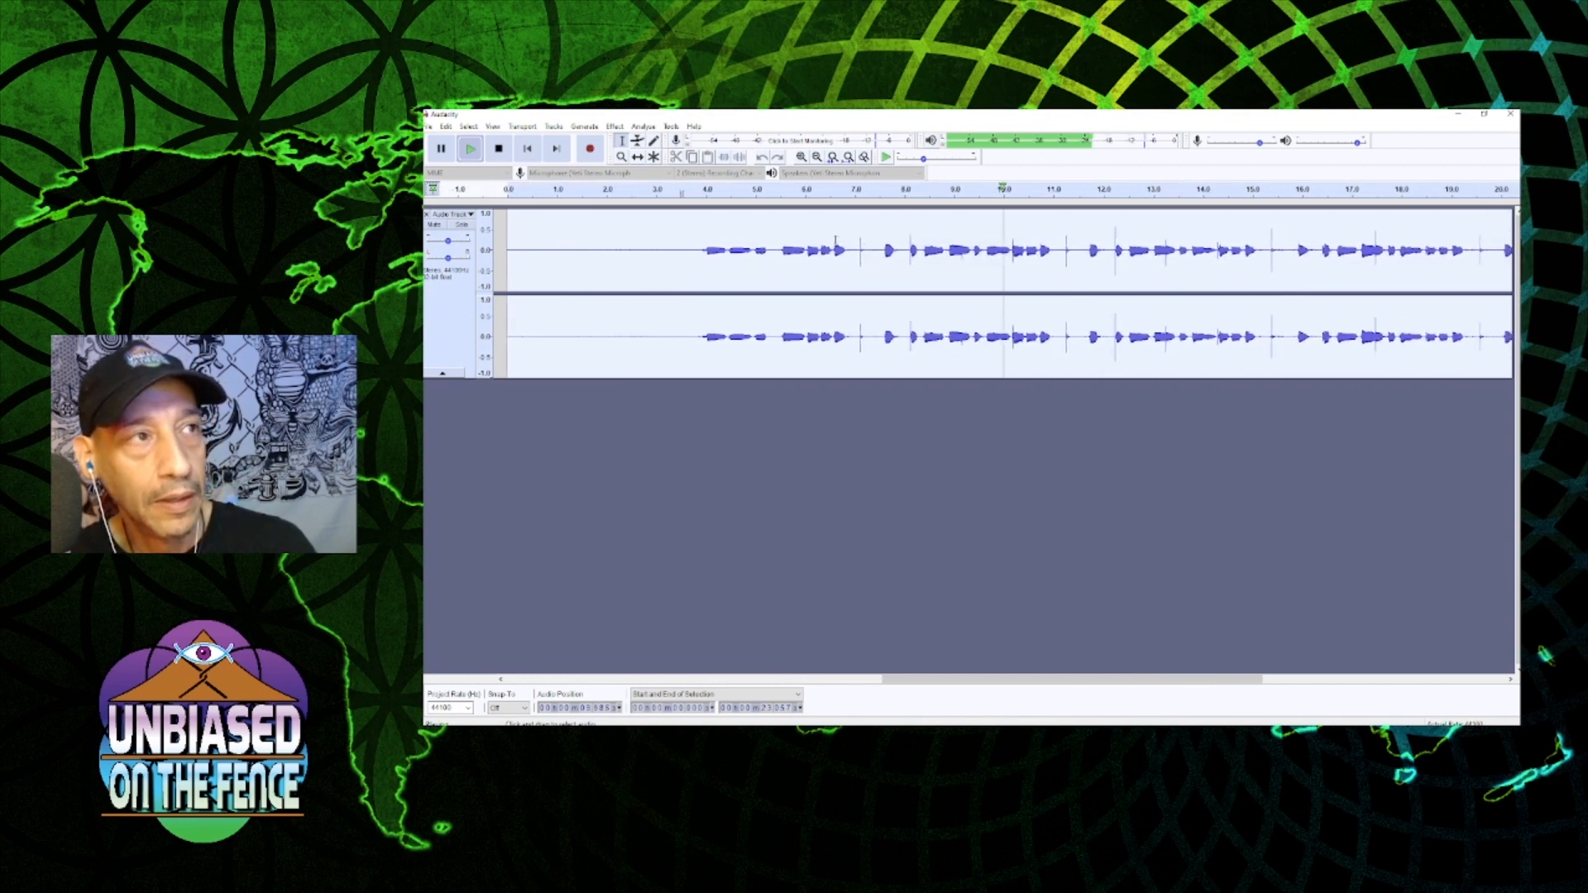
pyautogui.click(499, 149)
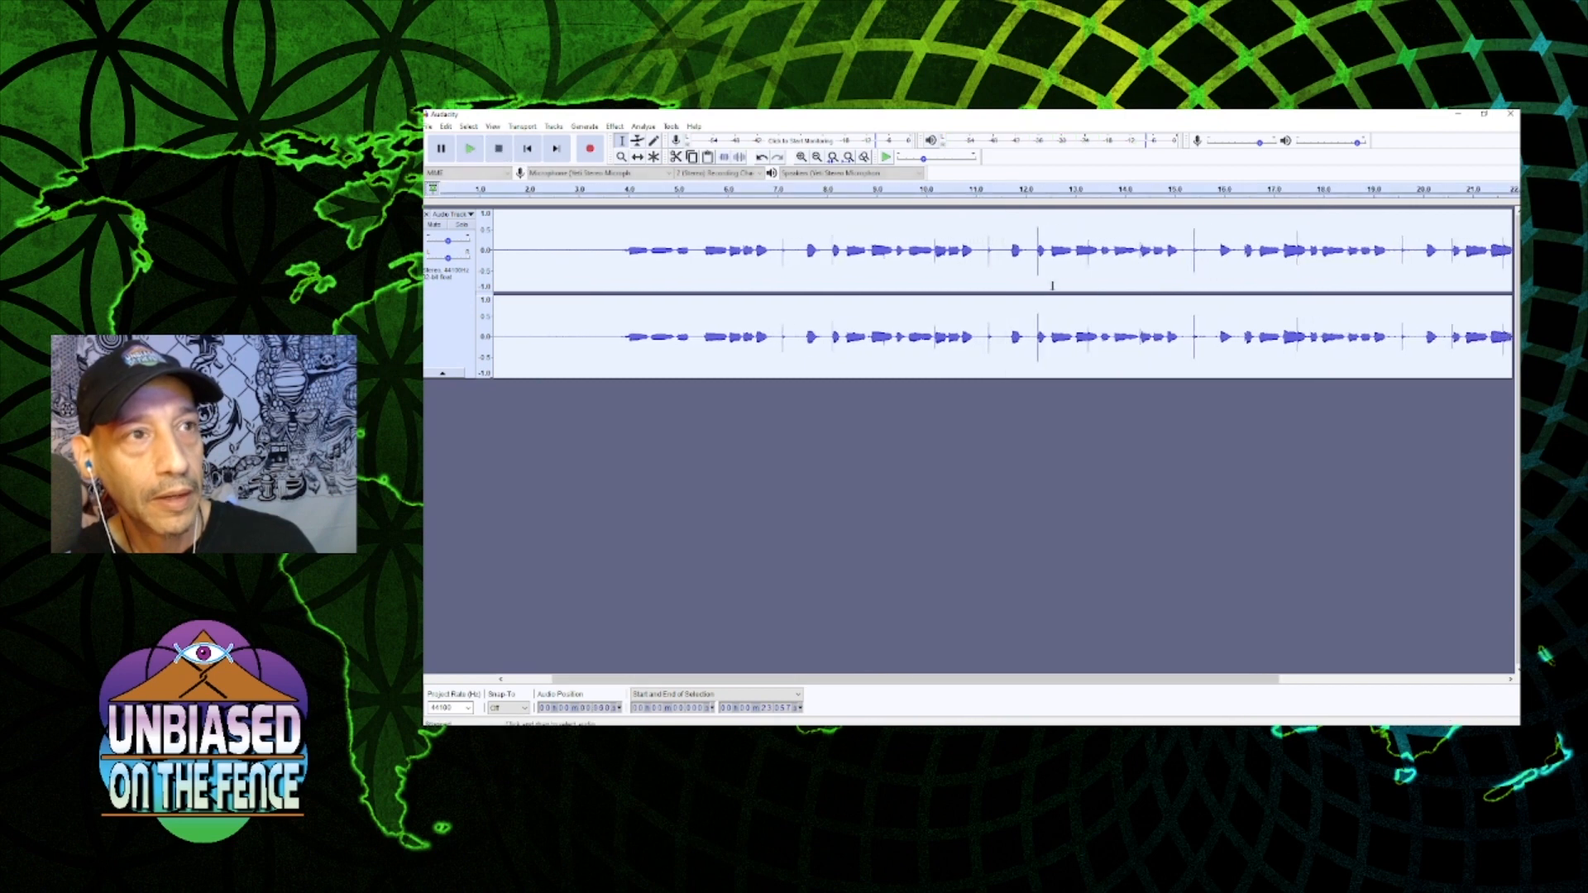
# - Undo the equalization applied to the entire recording
pyautogui.click(810, 243)
pyautogui.hotkey('ctrl', 'a')
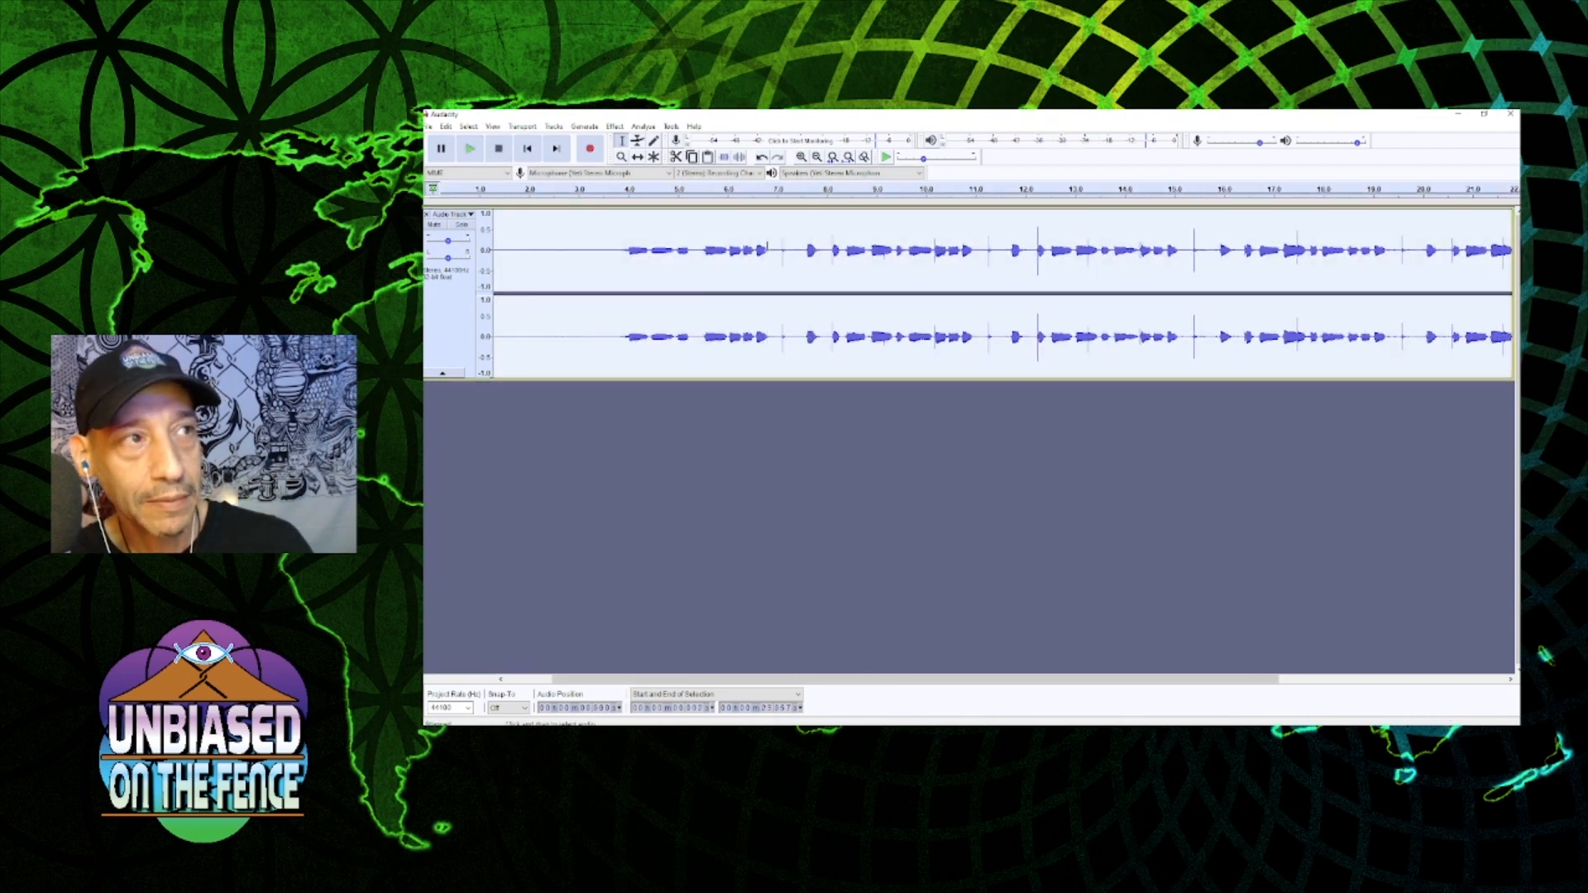
pyautogui.hotkey('ctrl', 'z')
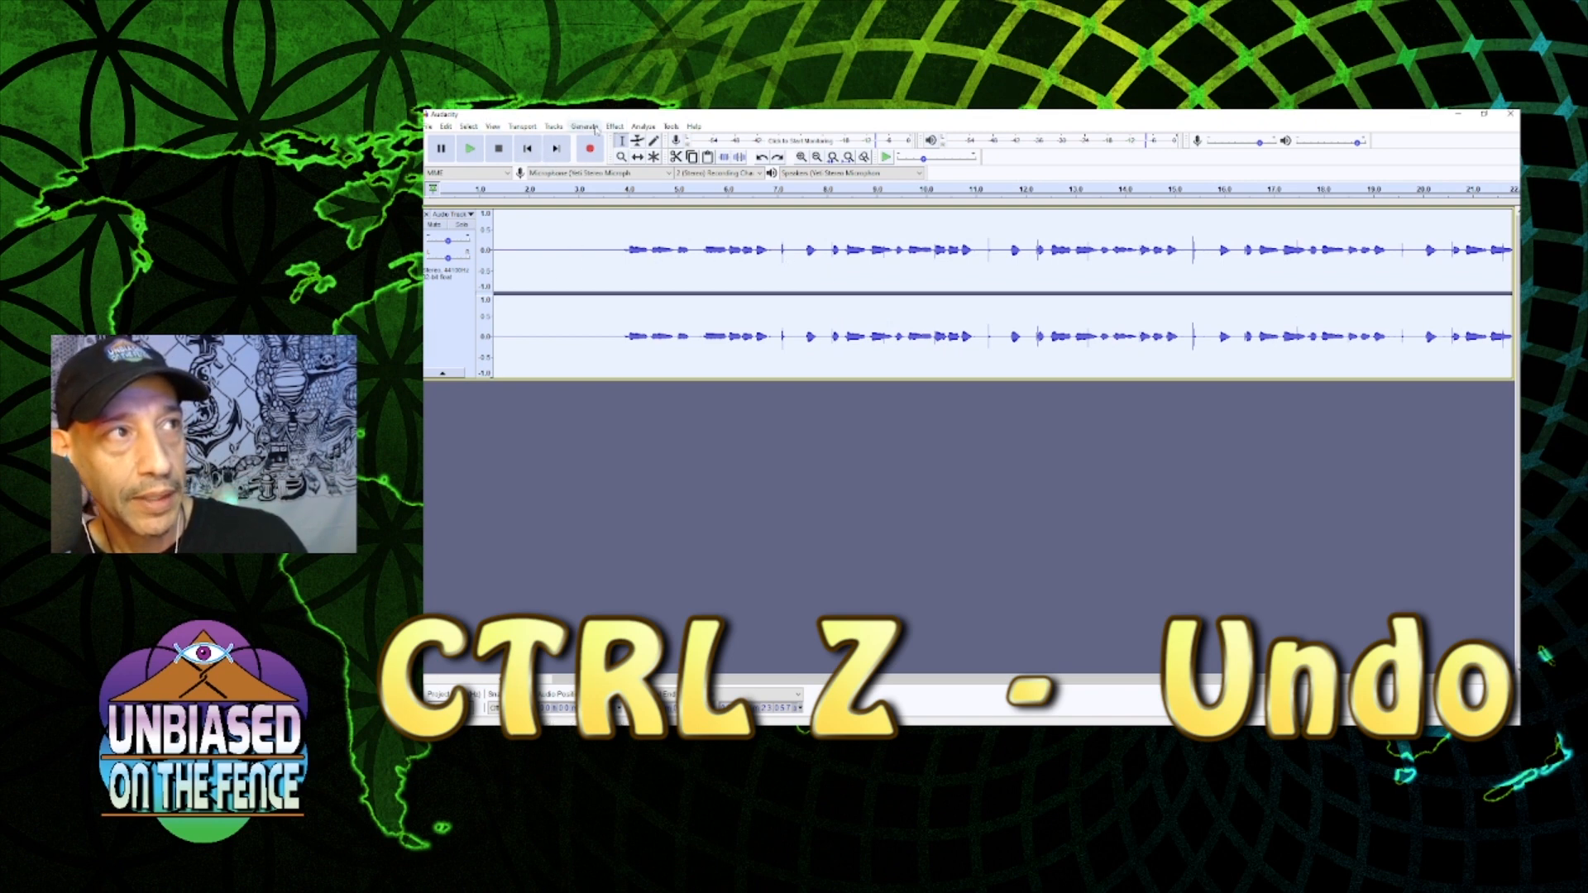
# - Add a new empty stereo track below the voice recording
pyautogui.click(555, 127)
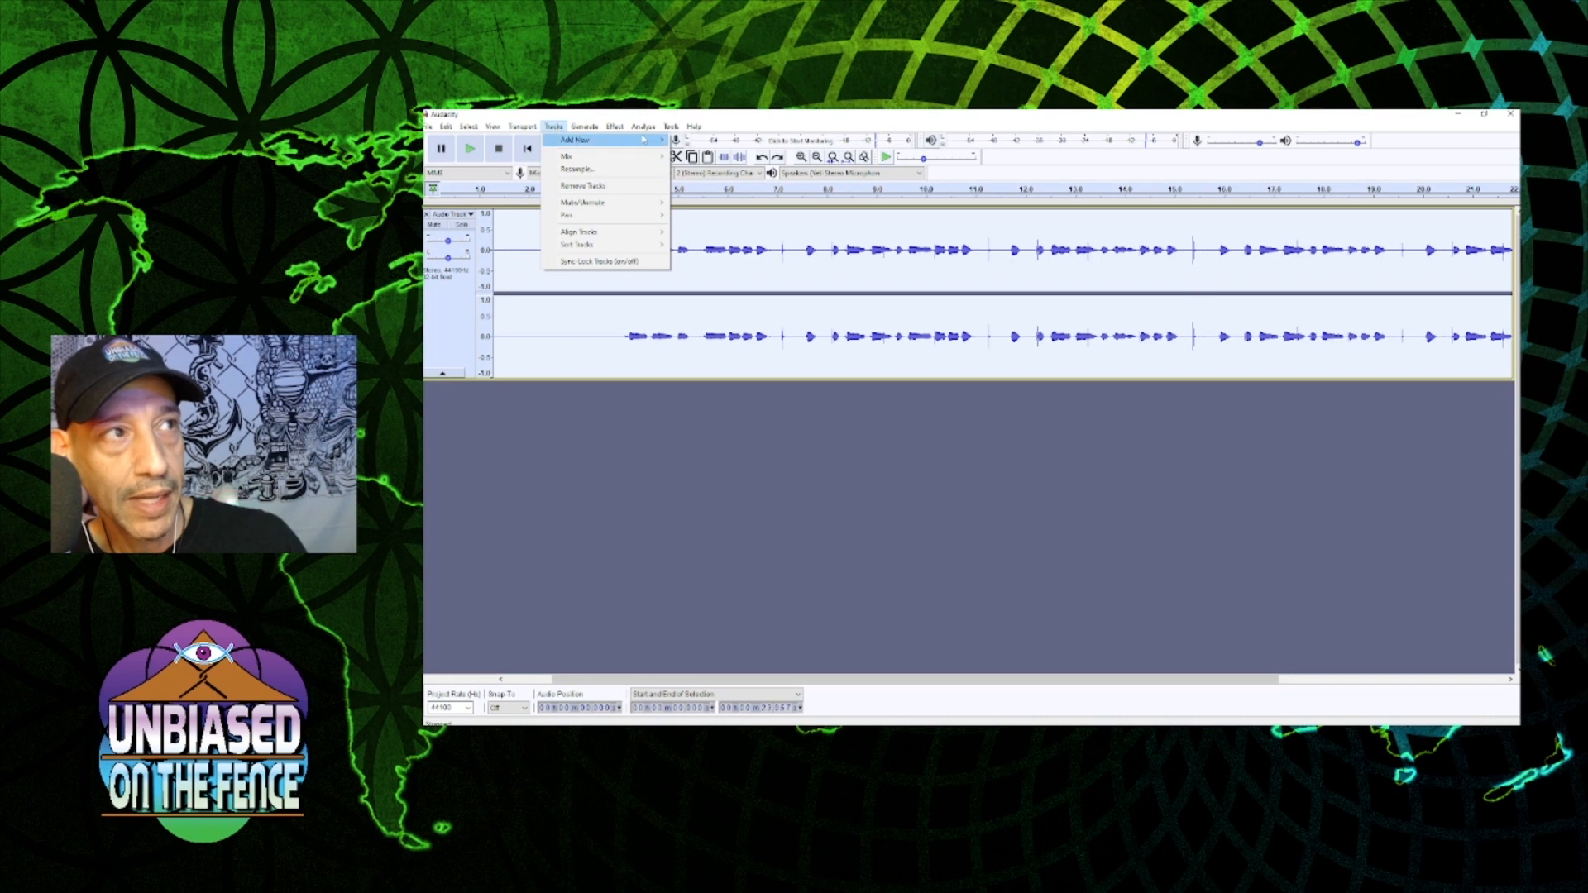
pyautogui.moveTo(579, 140)
pyautogui.click(713, 150)
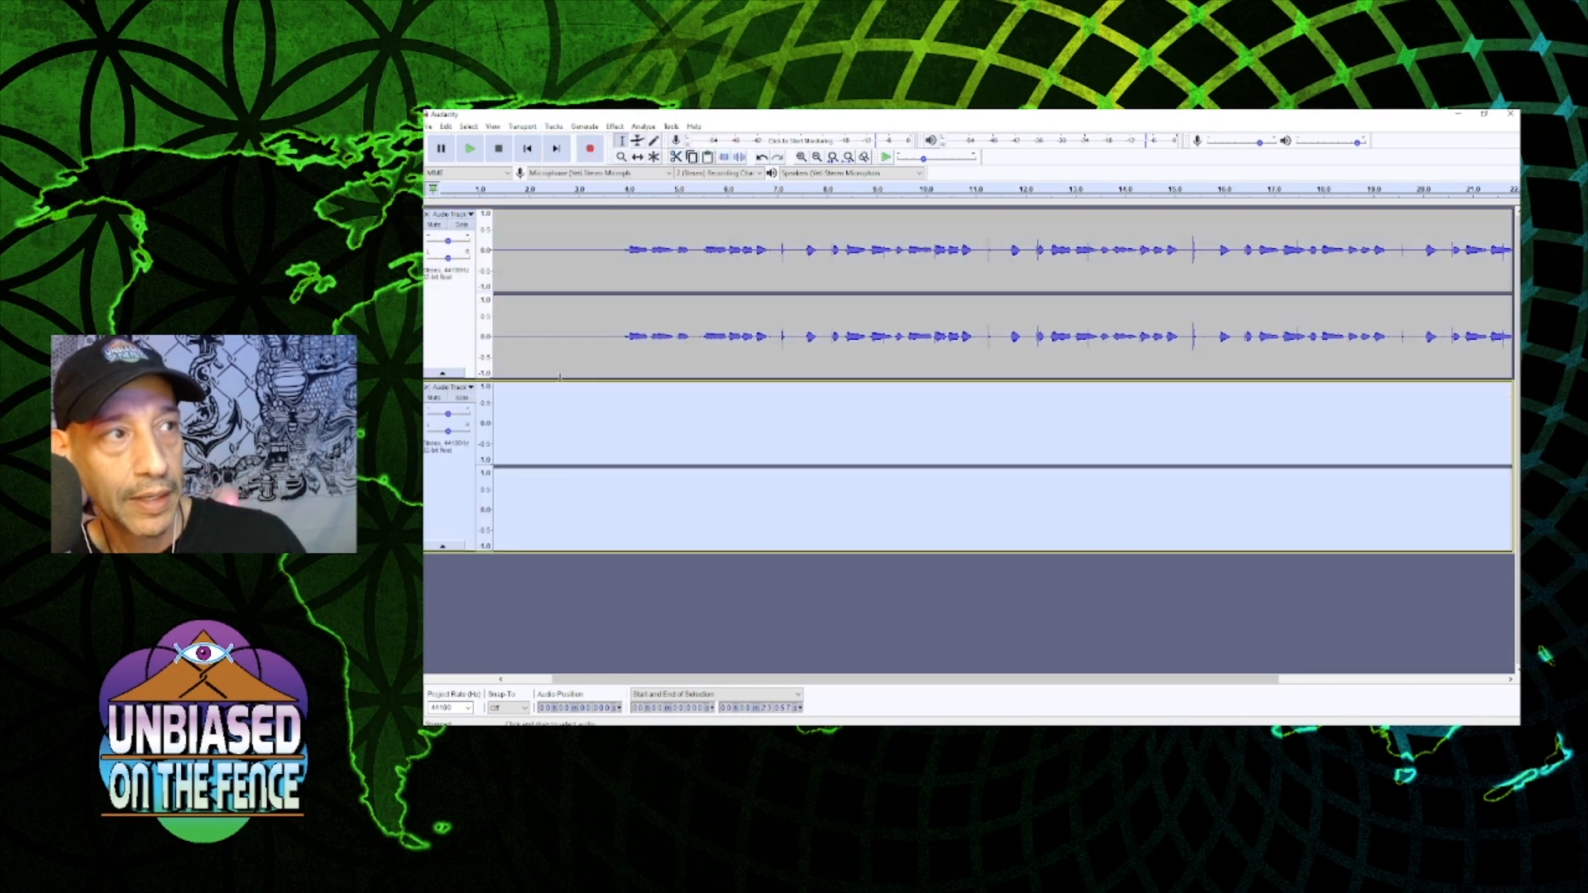
# - Copy all the audio of the original voice track and paste it into the new stereo track
pyautogui.click(460, 312)
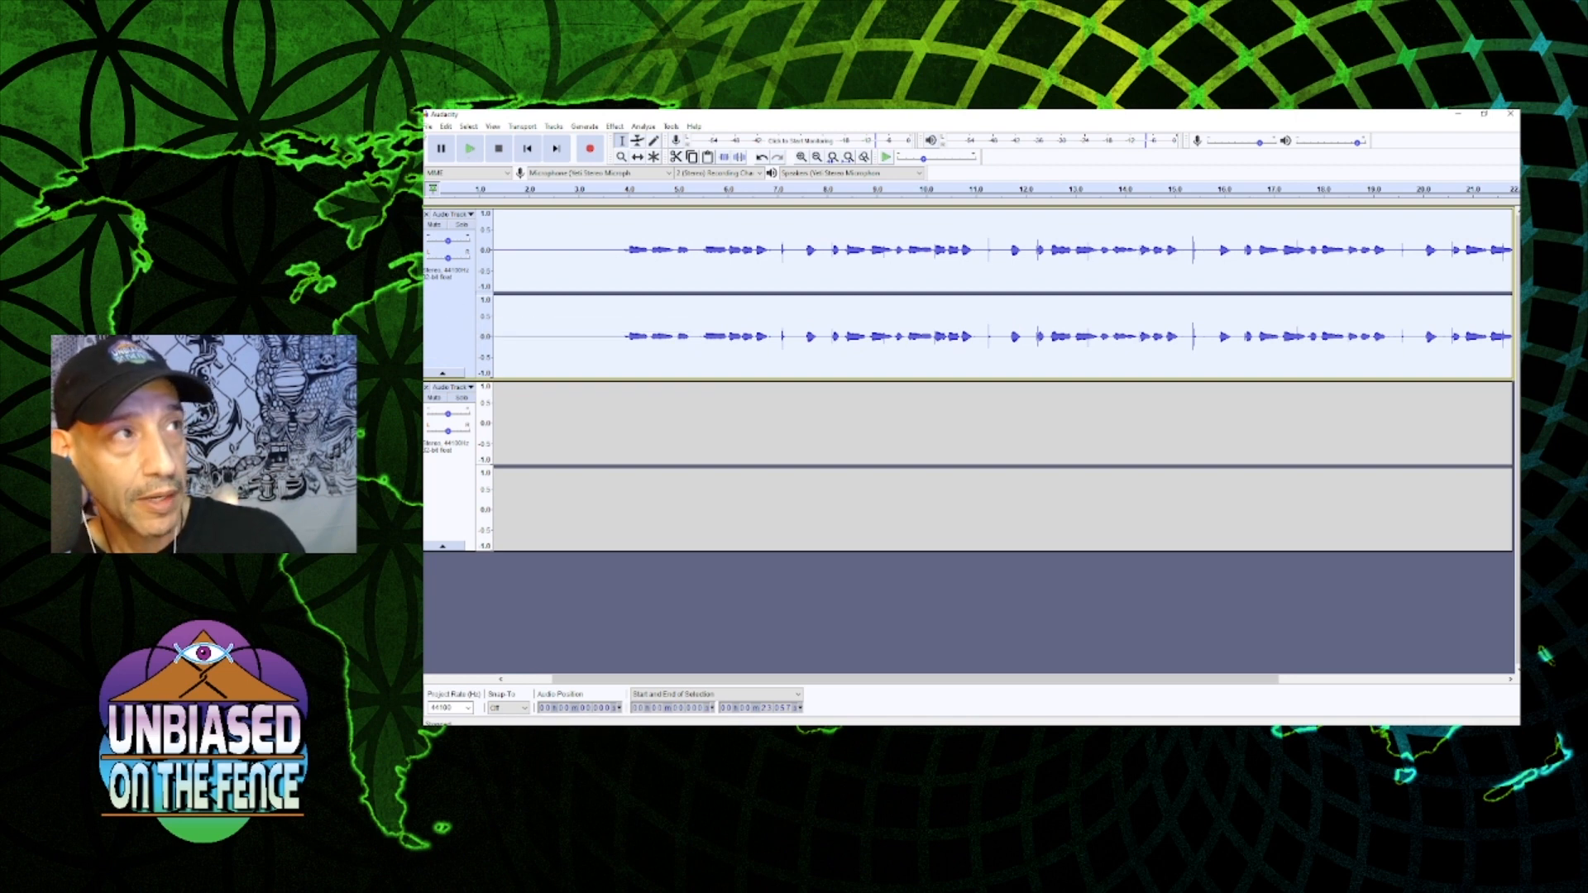
pyautogui.click(446, 126)
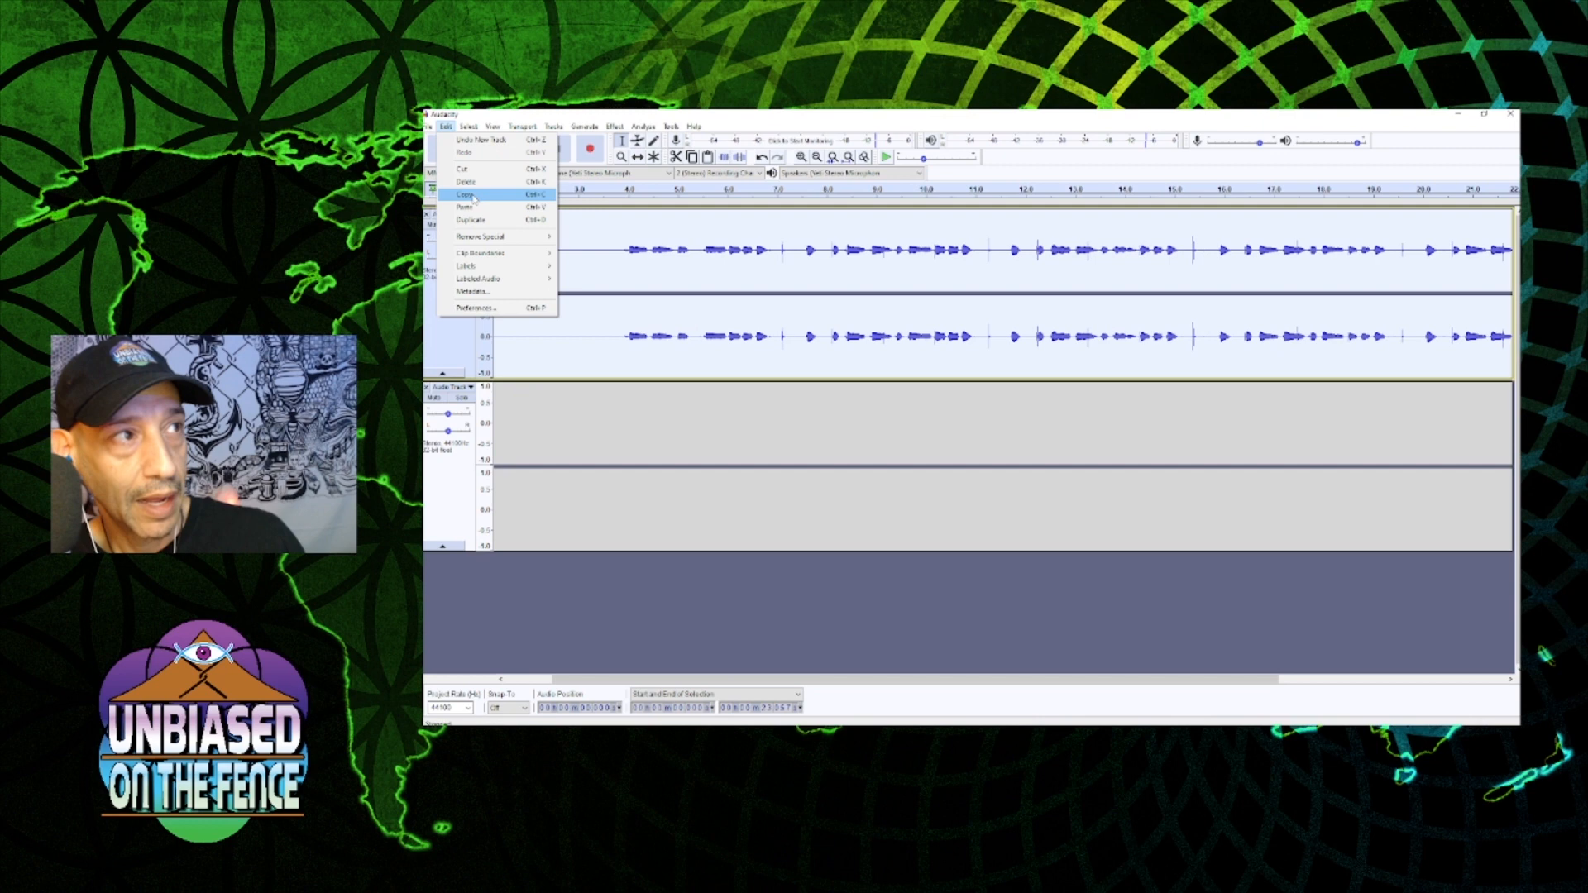
pyautogui.click(467, 194)
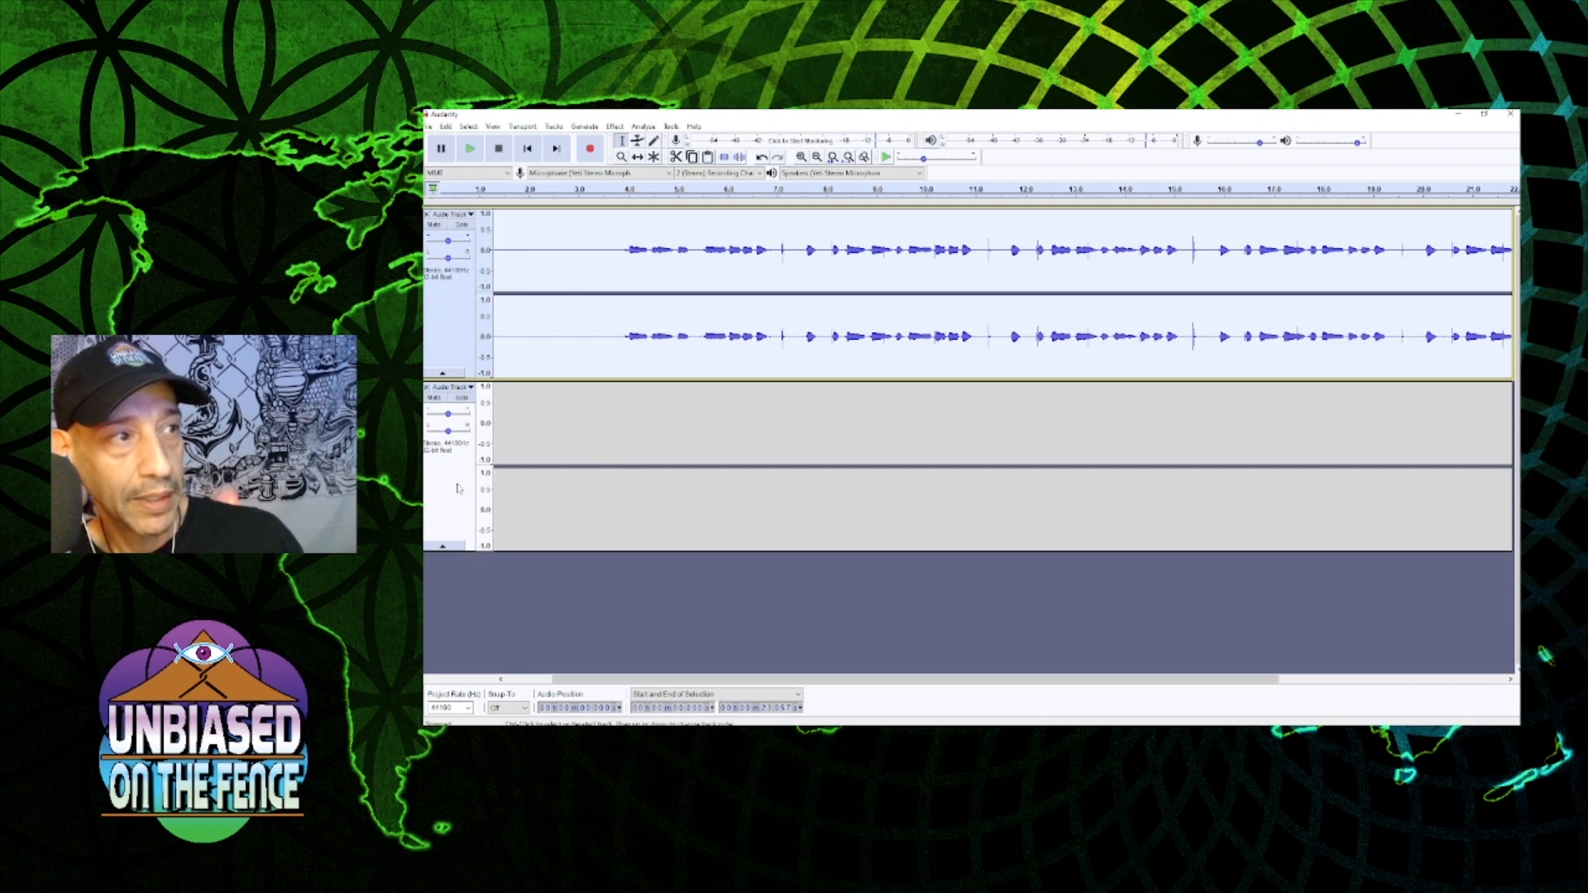
pyautogui.click(459, 489)
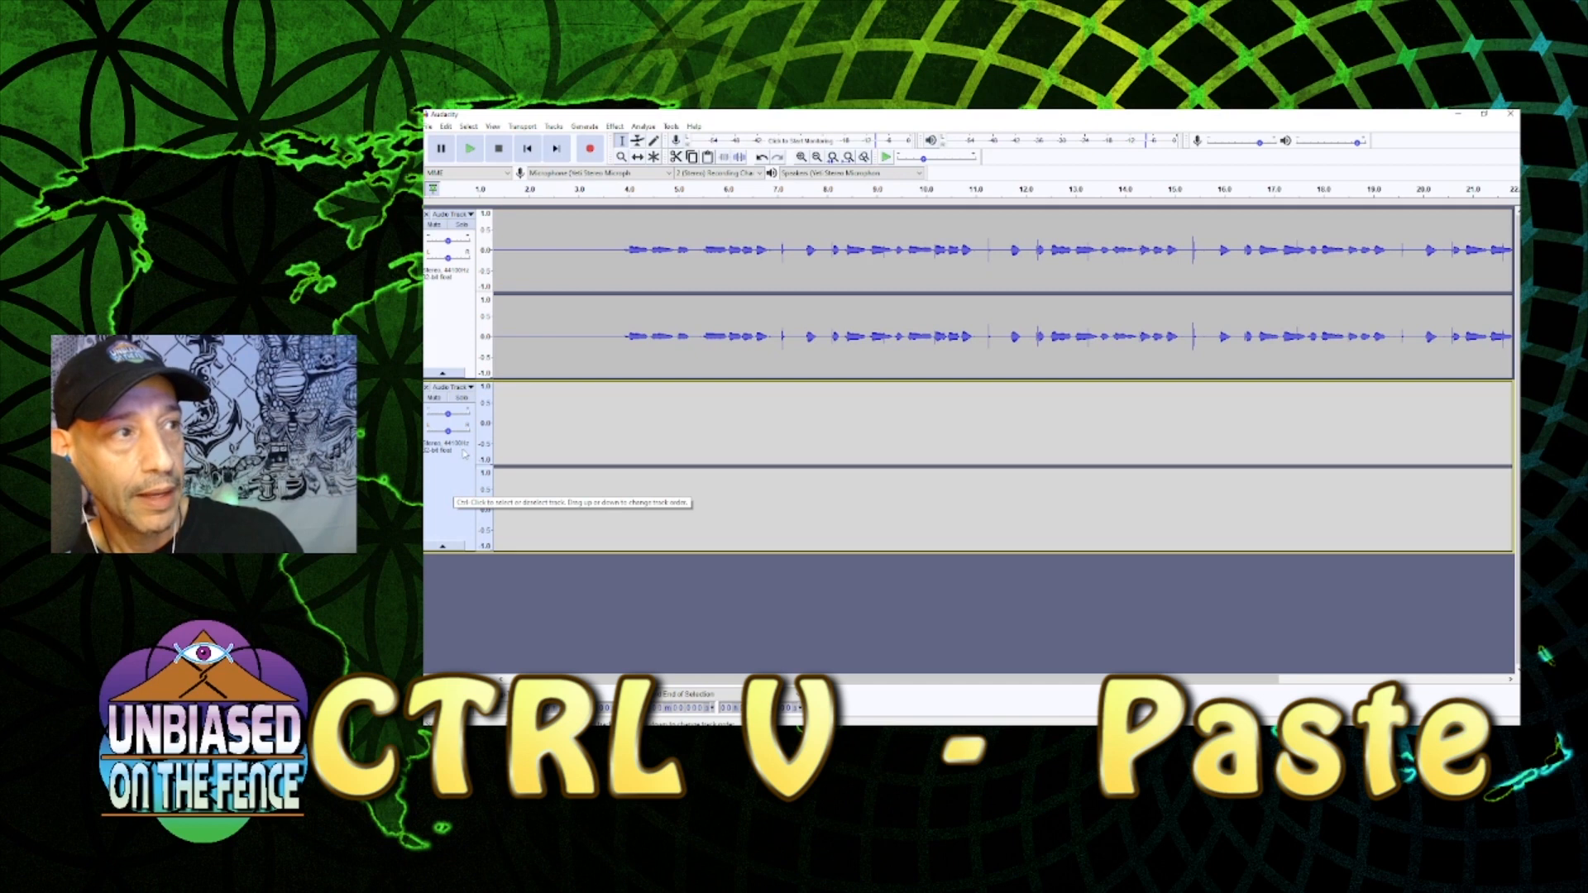
pyautogui.hotkey('ctrl', 'v')
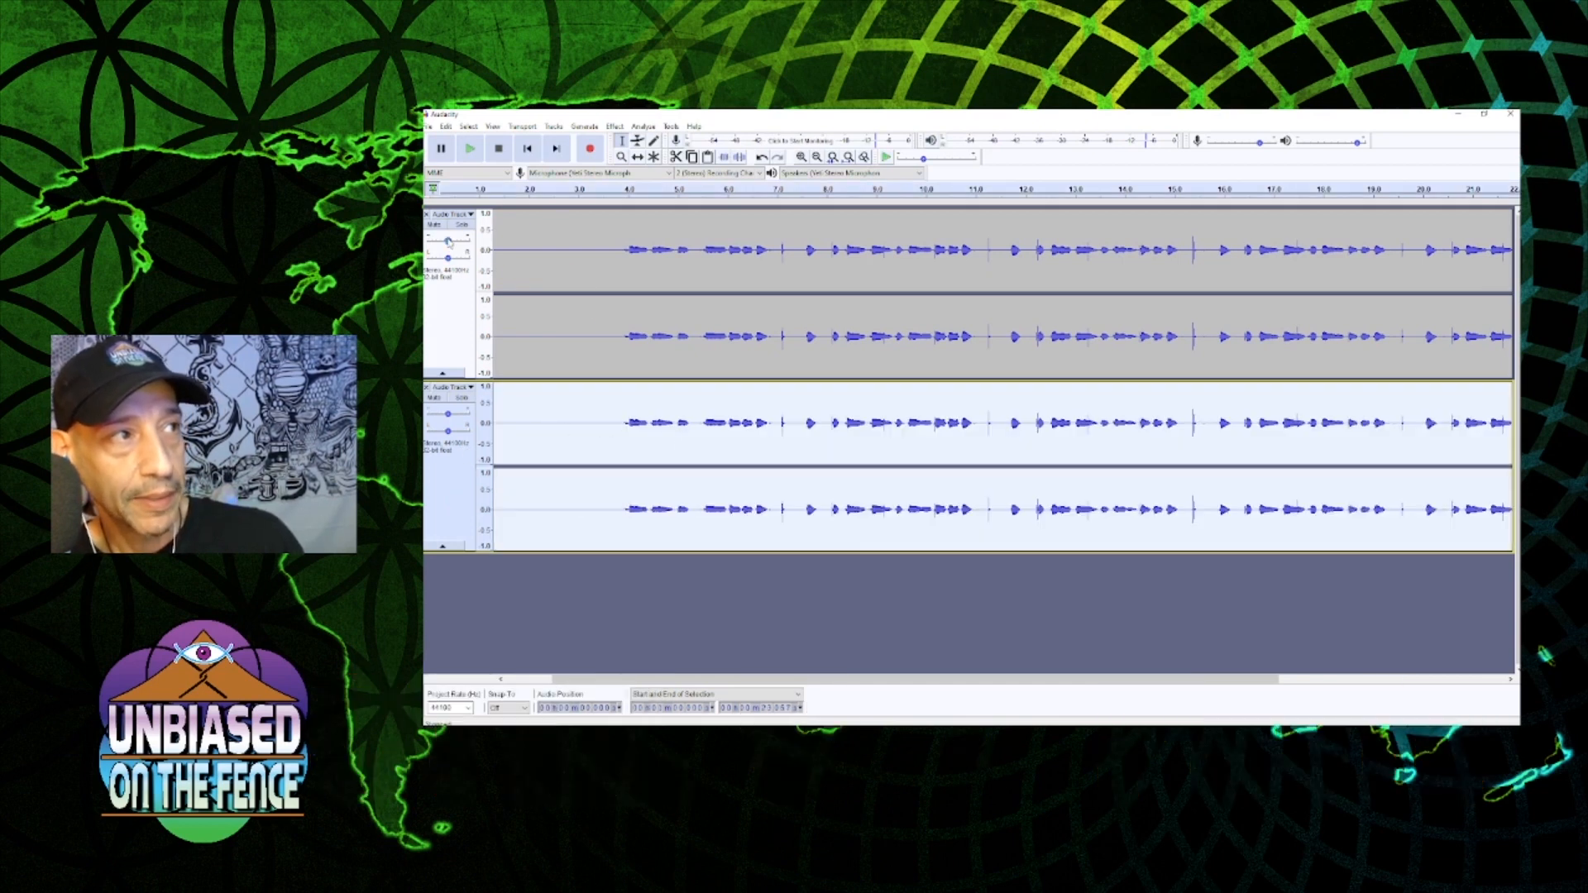
# - Lower the original track's gain to the minimum, collapse that track, and solo the copied track
pyautogui.moveTo(449, 242); pyautogui.dragTo(427, 240)
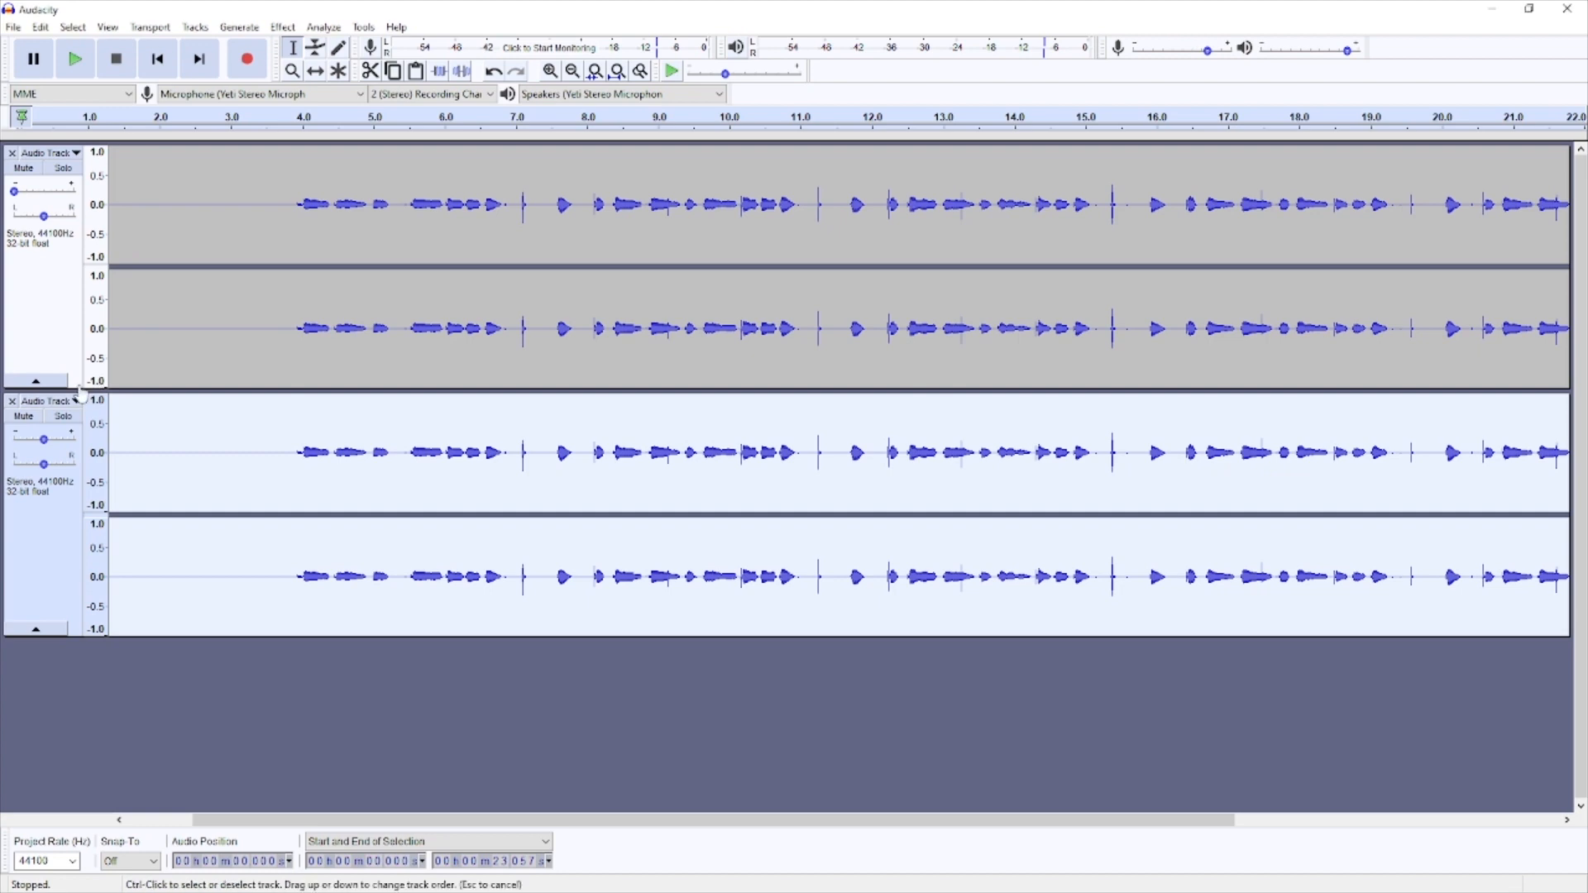
pyautogui.click(72, 364)
pyautogui.moveTo(72, 380); pyautogui.dragTo(75, 134)
pyautogui.click(23, 168)
# - Select the entire copied track and apply Equalization to it with the existing custom curve
pyautogui.click(464, 244)
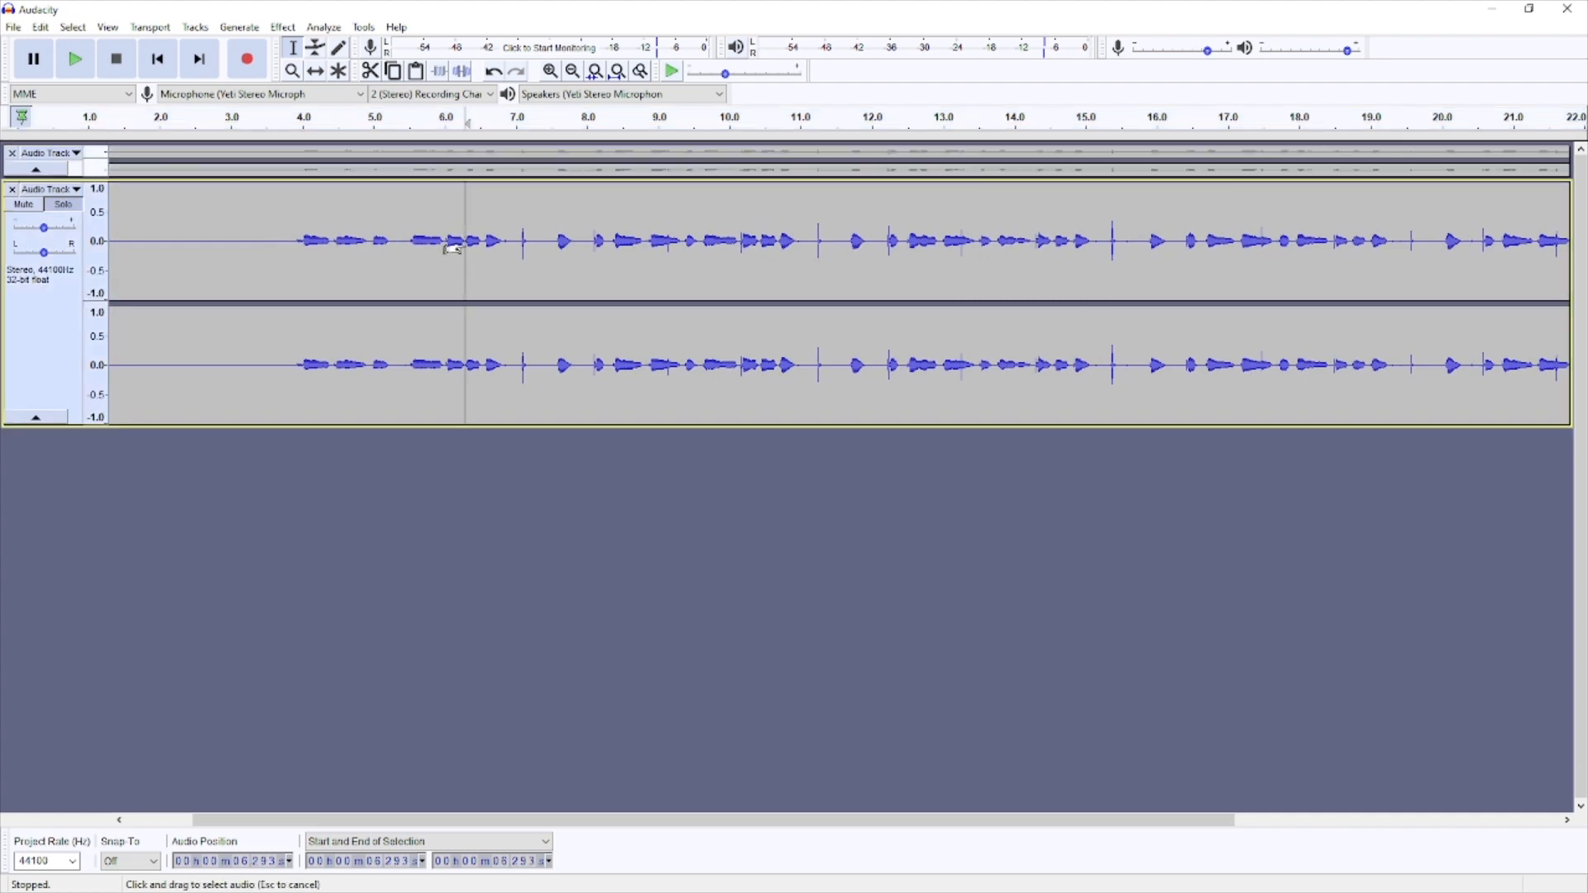
pyautogui.click(414, 245)
pyautogui.doubleClick(399, 248)
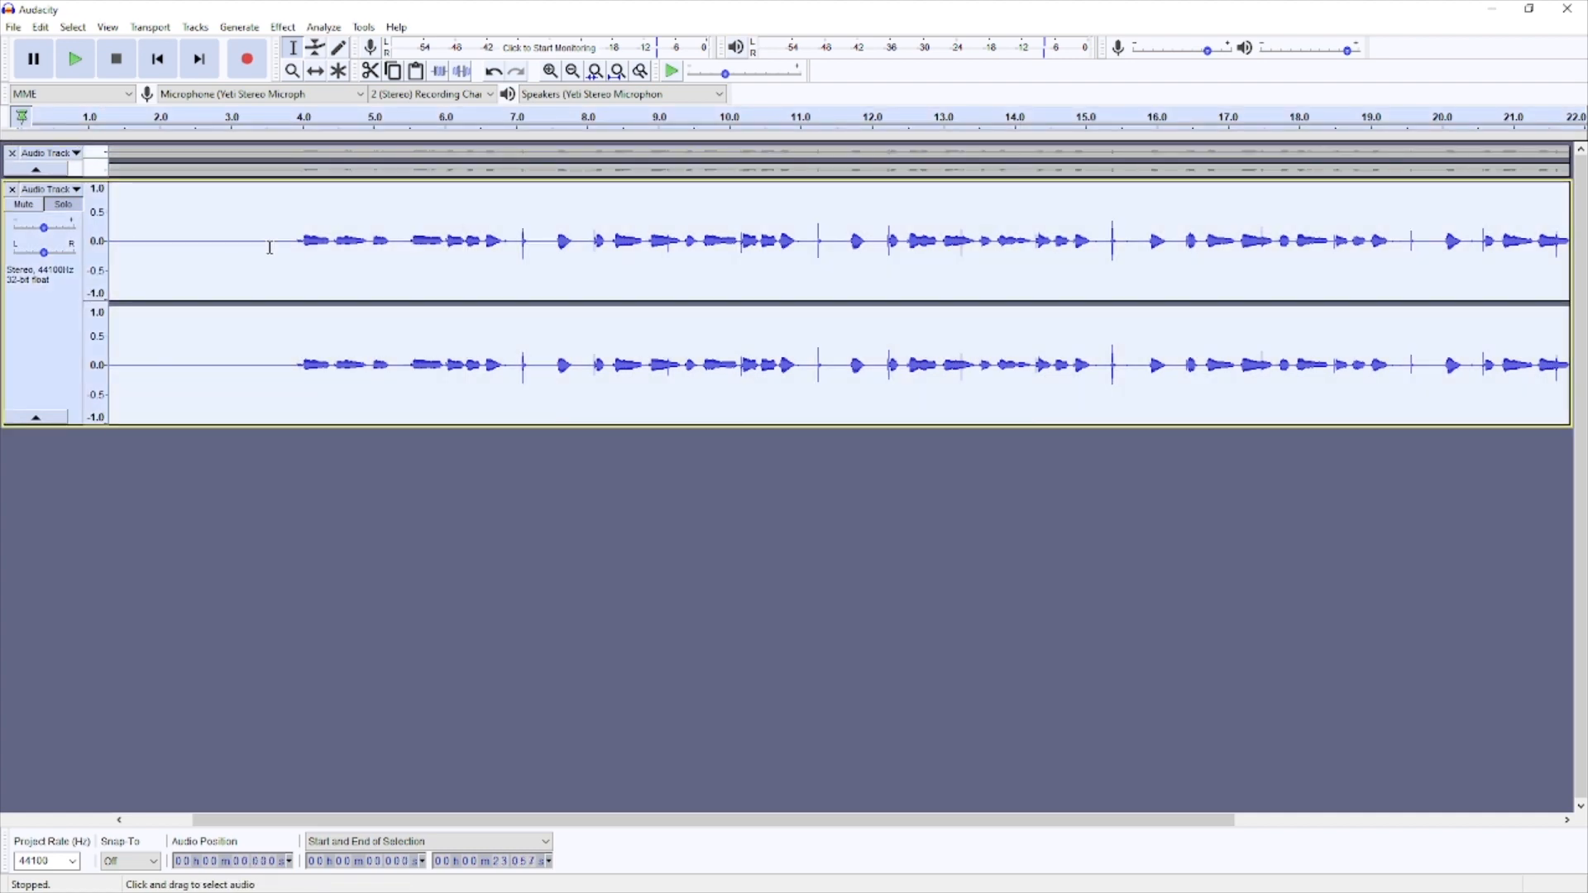
pyautogui.click(282, 28)
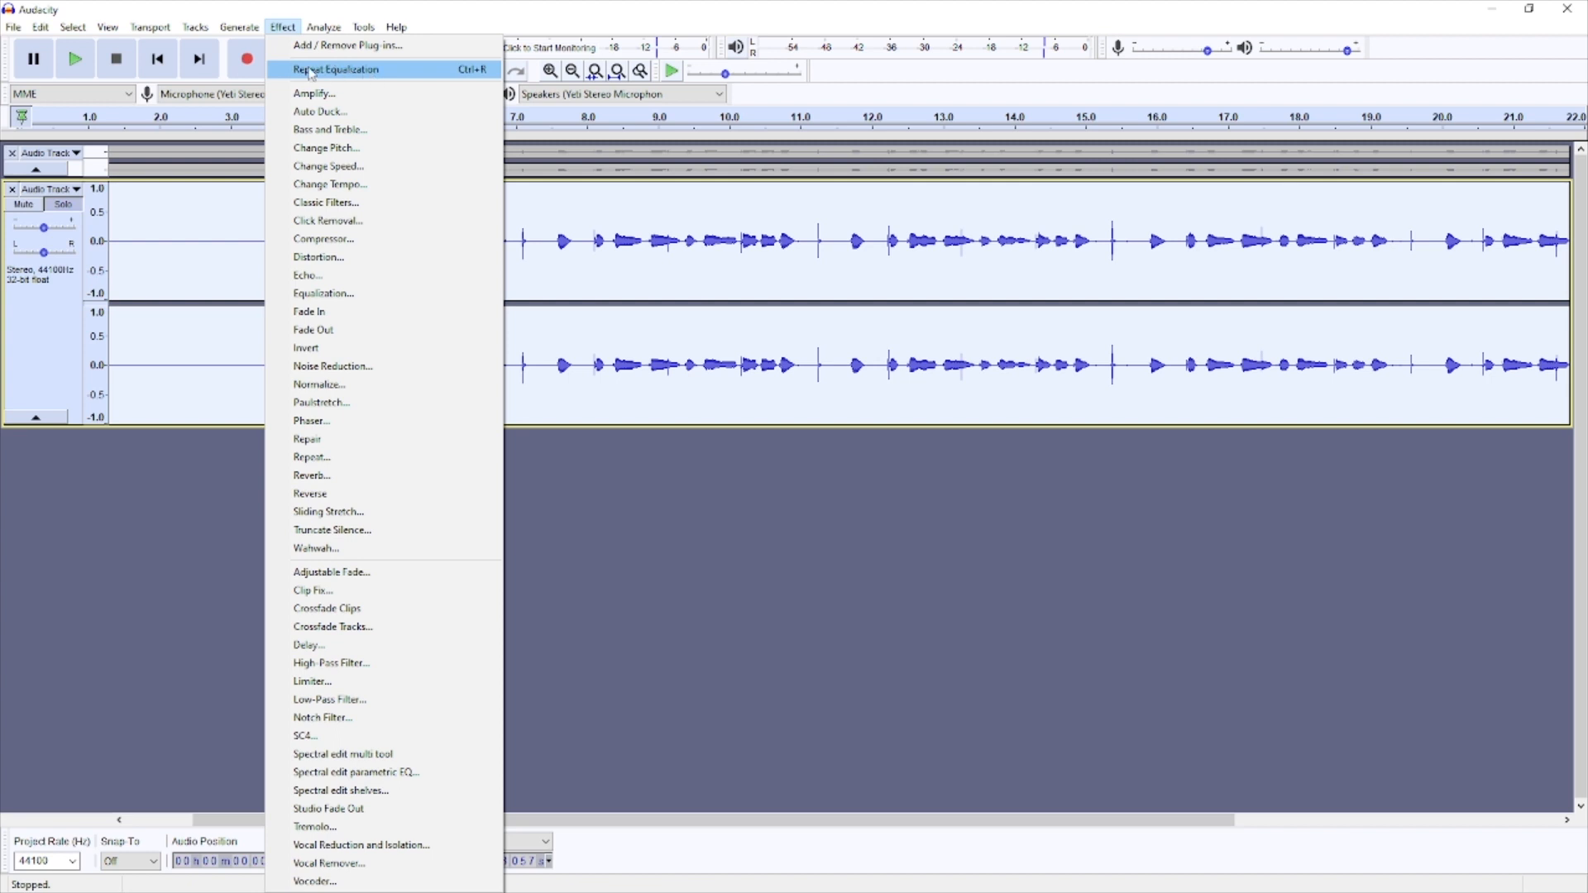
pyautogui.click(356, 297)
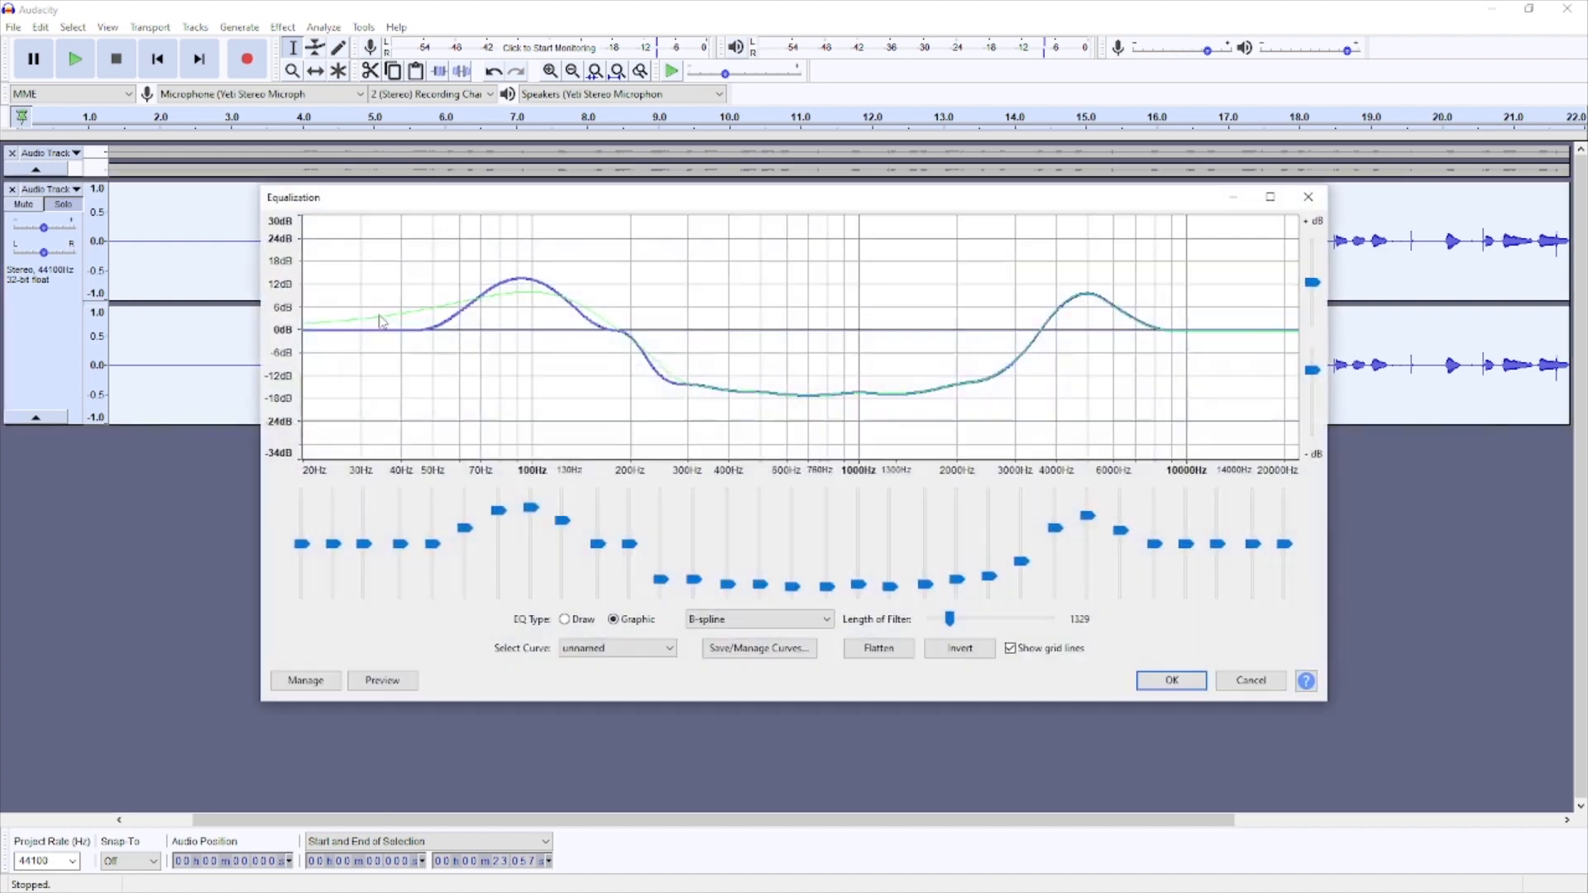
pyautogui.click(1171, 680)
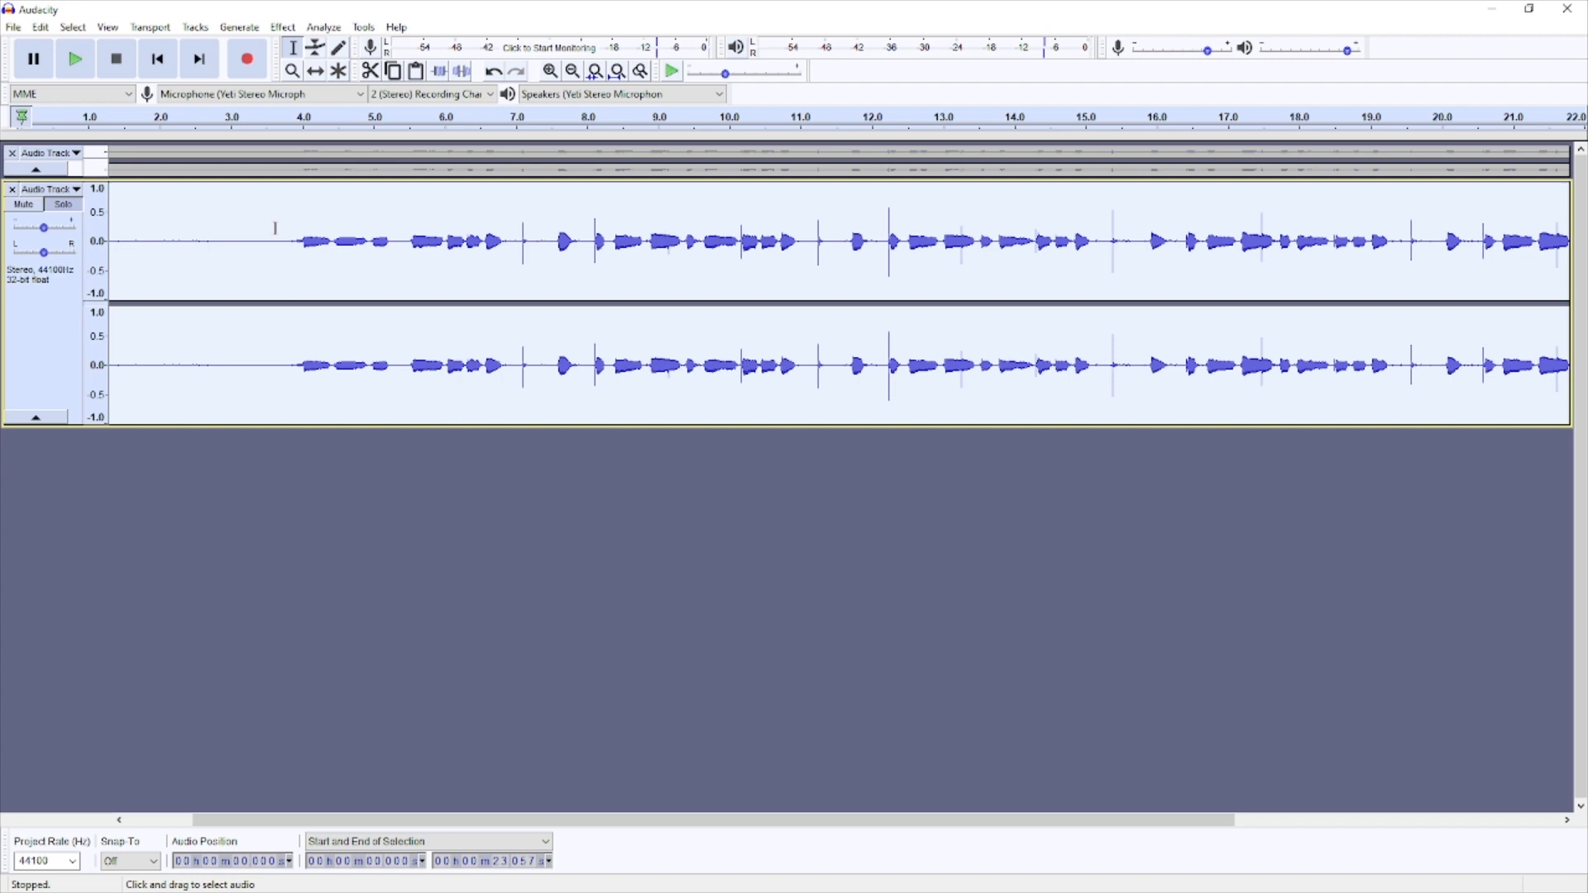
# - Play back the equalized copy from about 3.8 seconds, stop it, and return to the start of the project
pyautogui.click(287, 118)
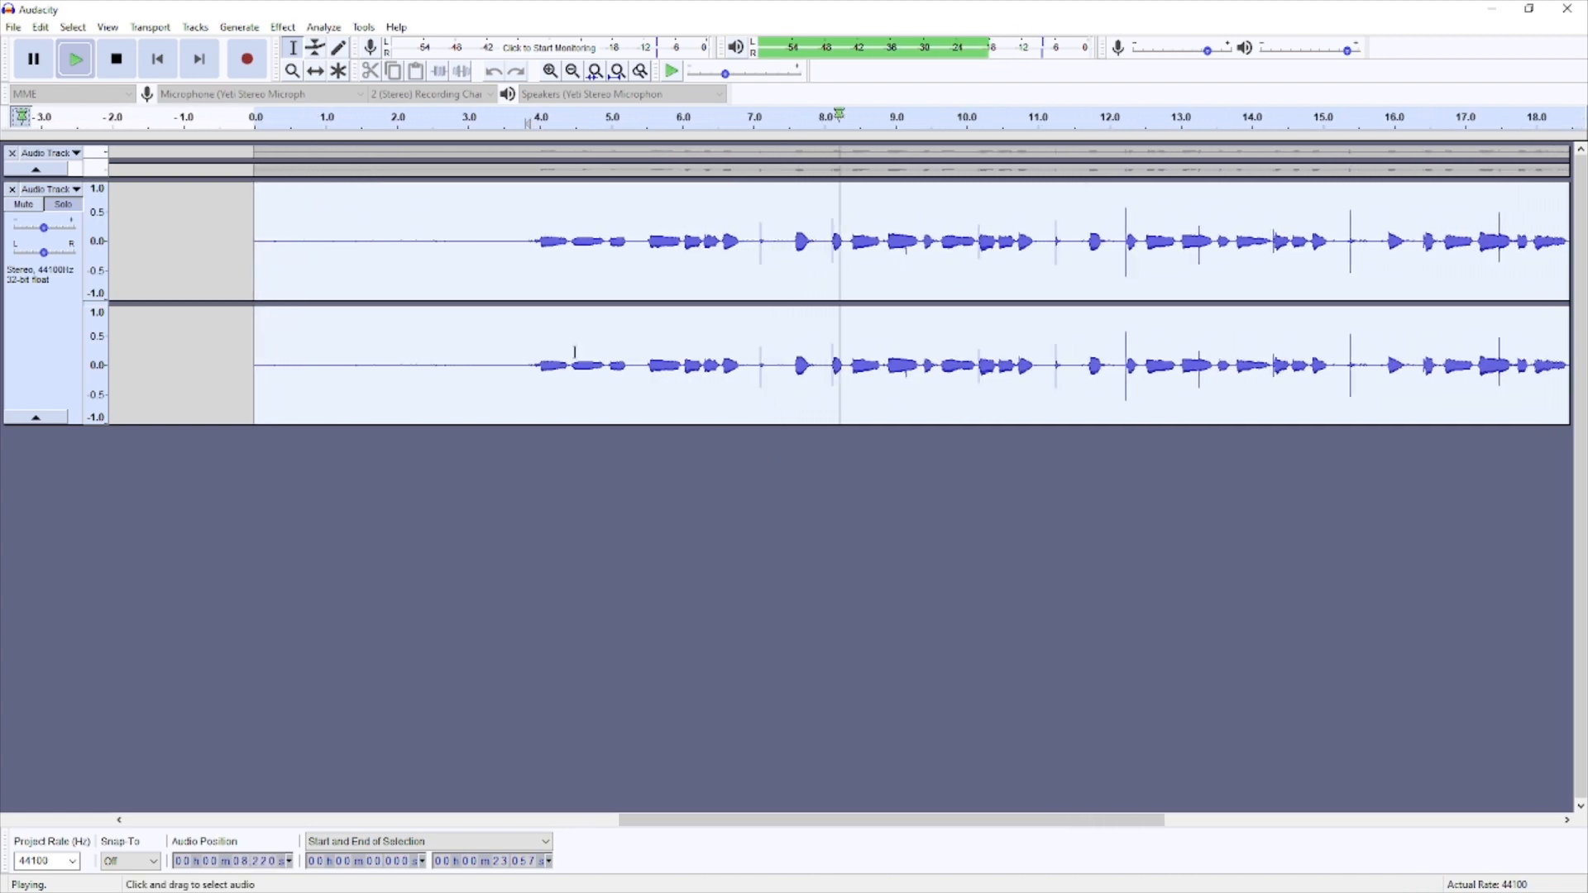
pyautogui.click(117, 59)
pyautogui.press('Home')
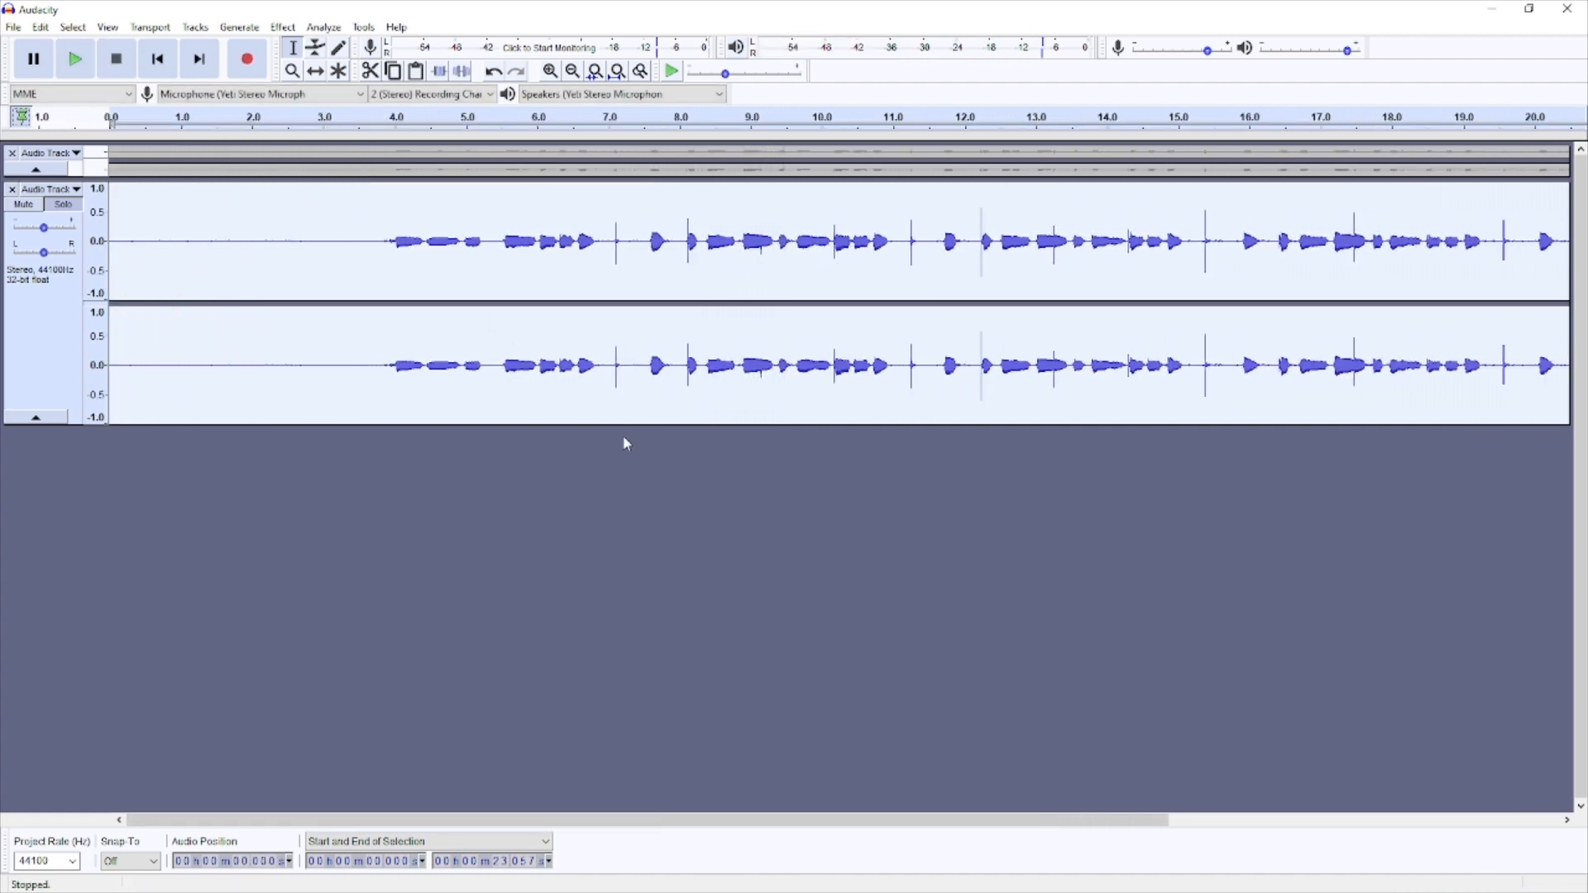
# - Add a third stereo track and record about 24 seconds of new audio into it from the start
pyautogui.click(196, 28)
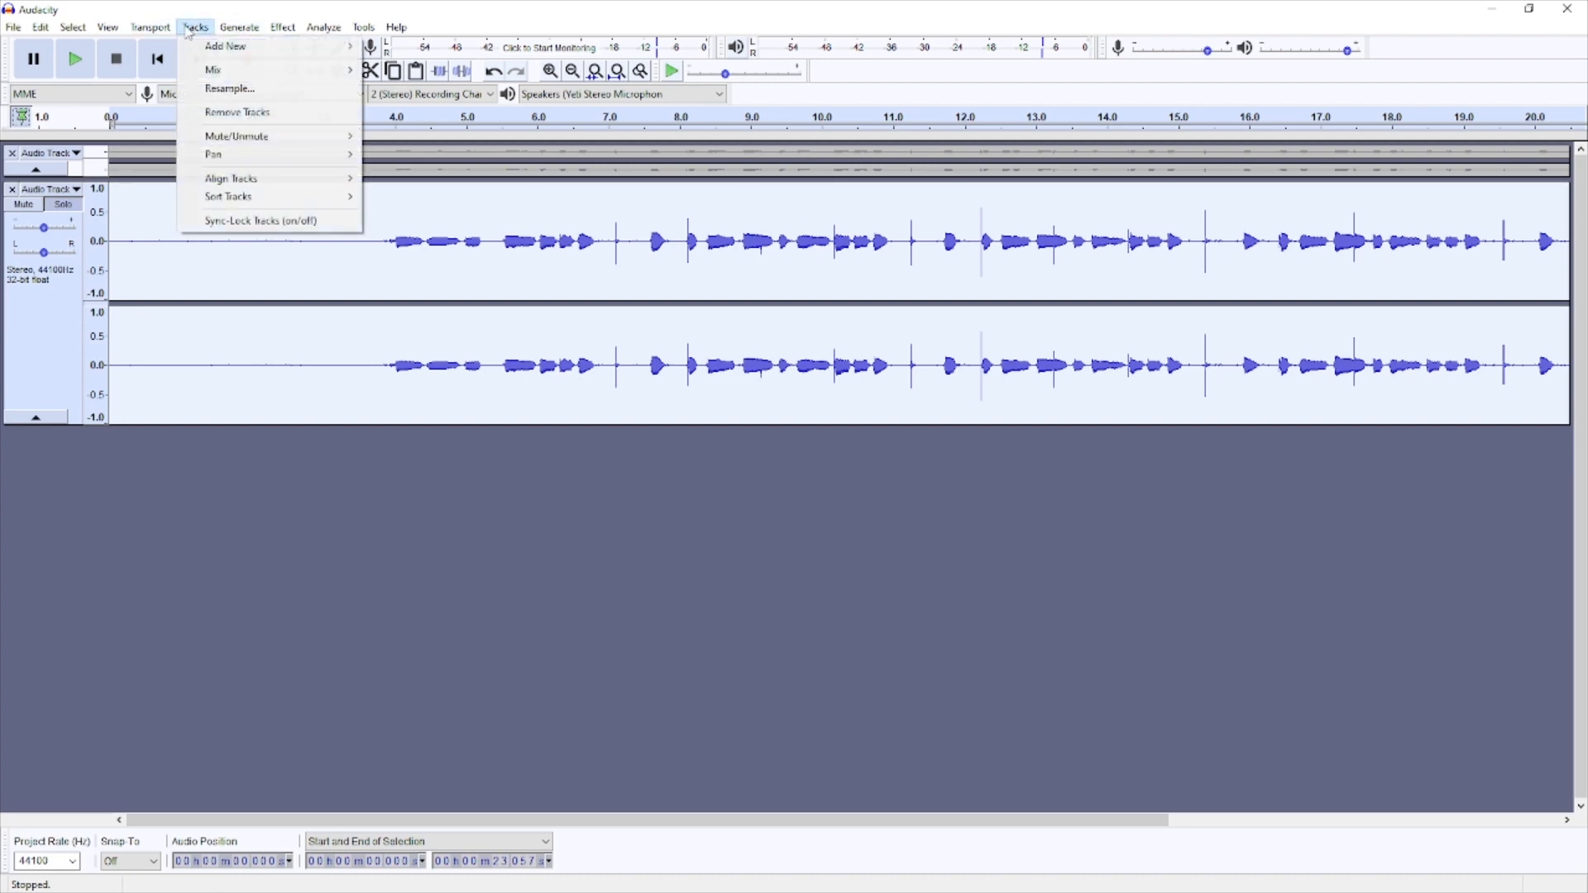
pyautogui.moveTo(273, 47)
pyautogui.click(426, 70)
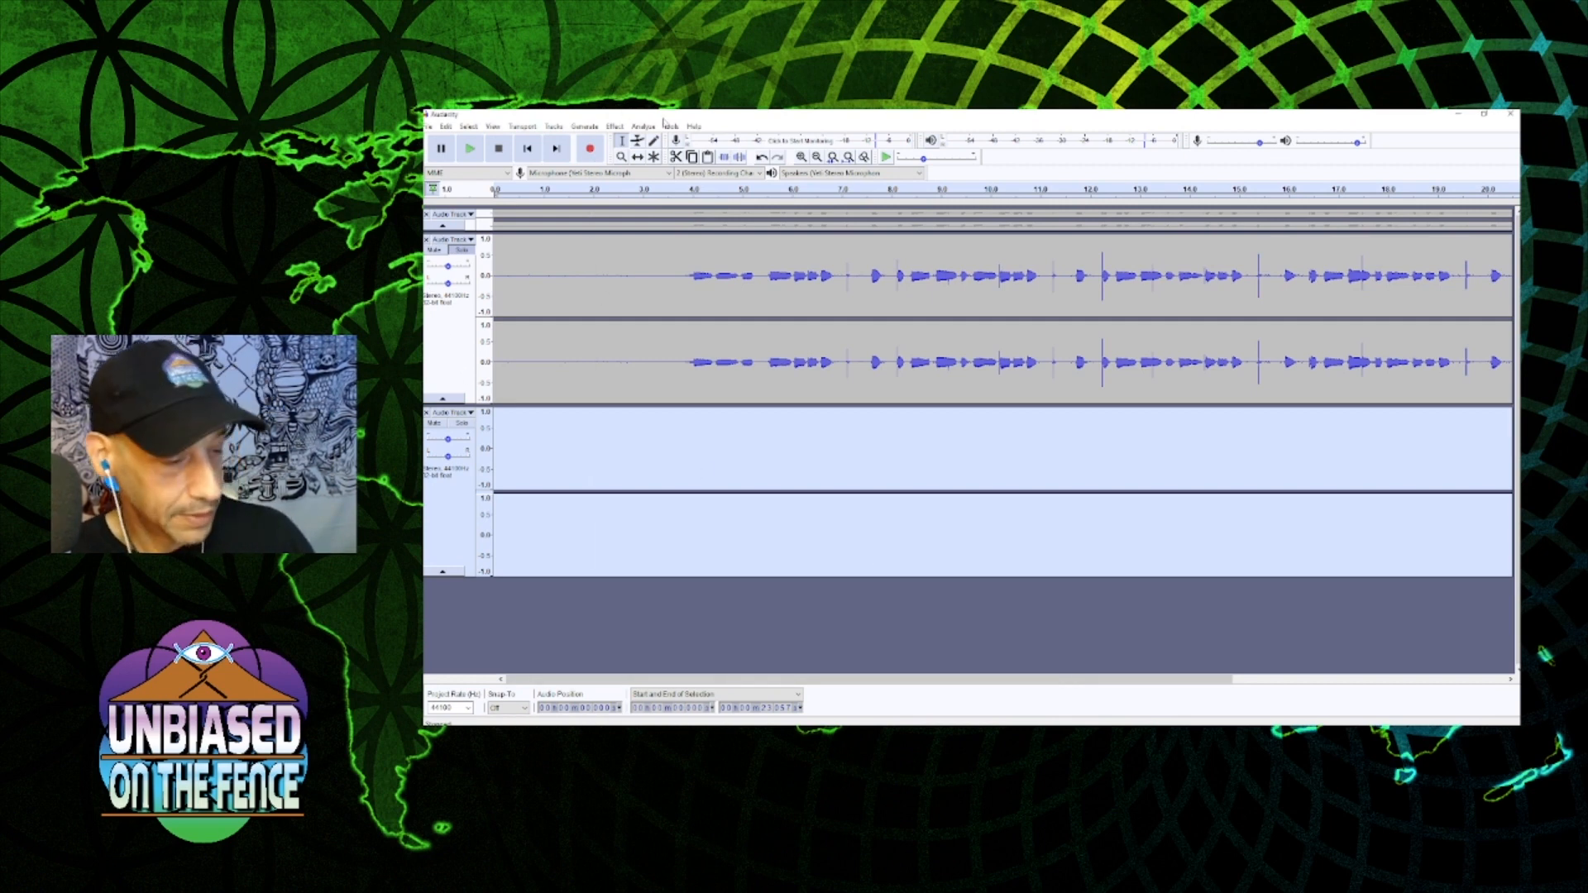
pyautogui.press('r')
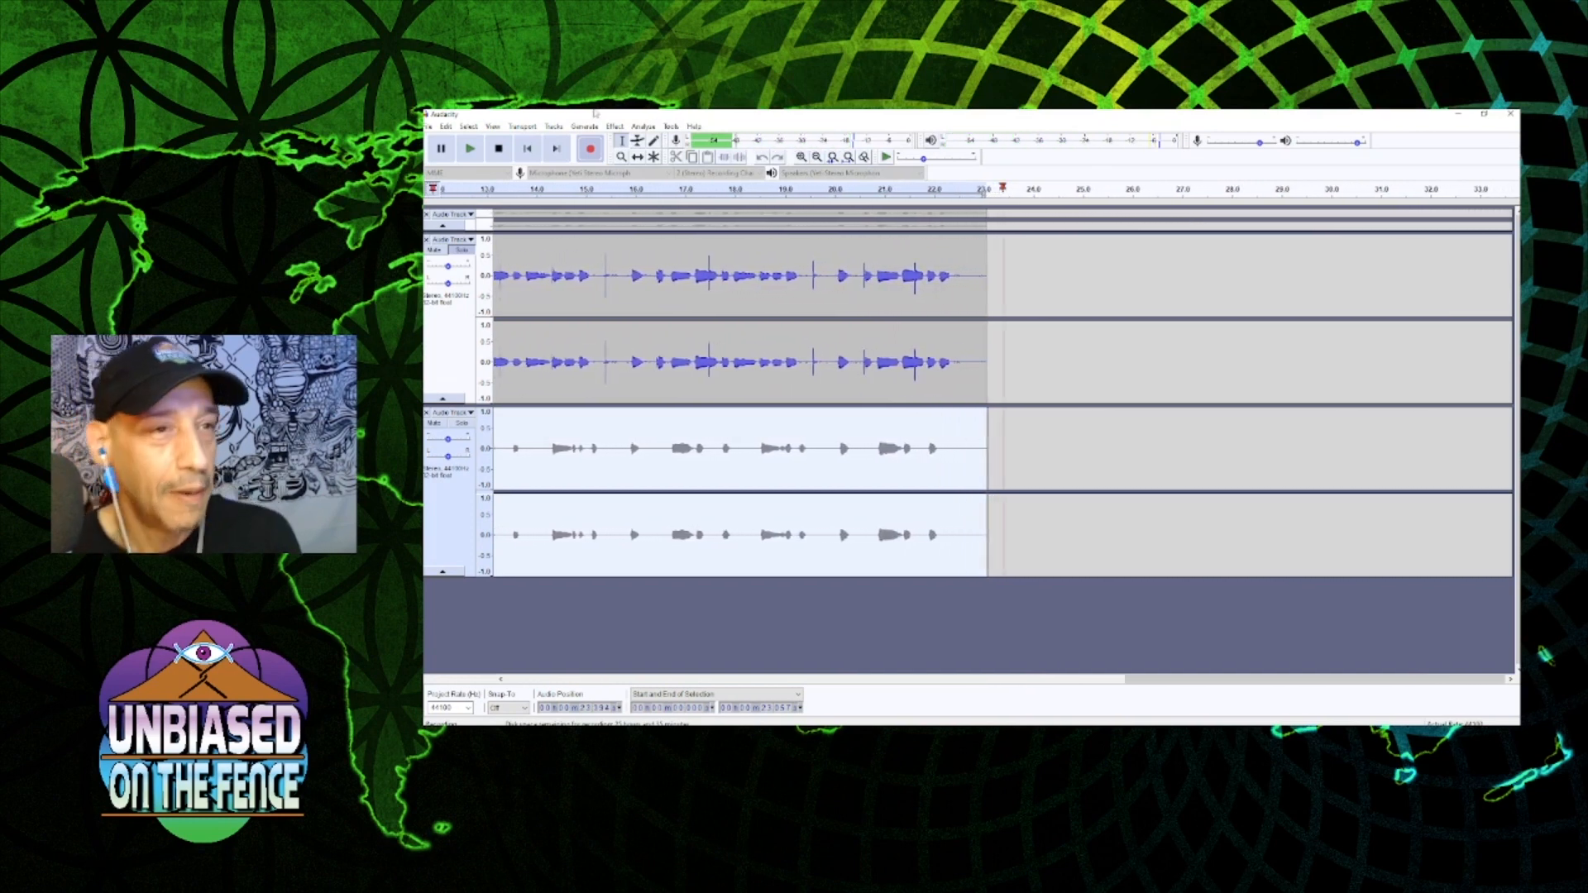
pyautogui.press('space')
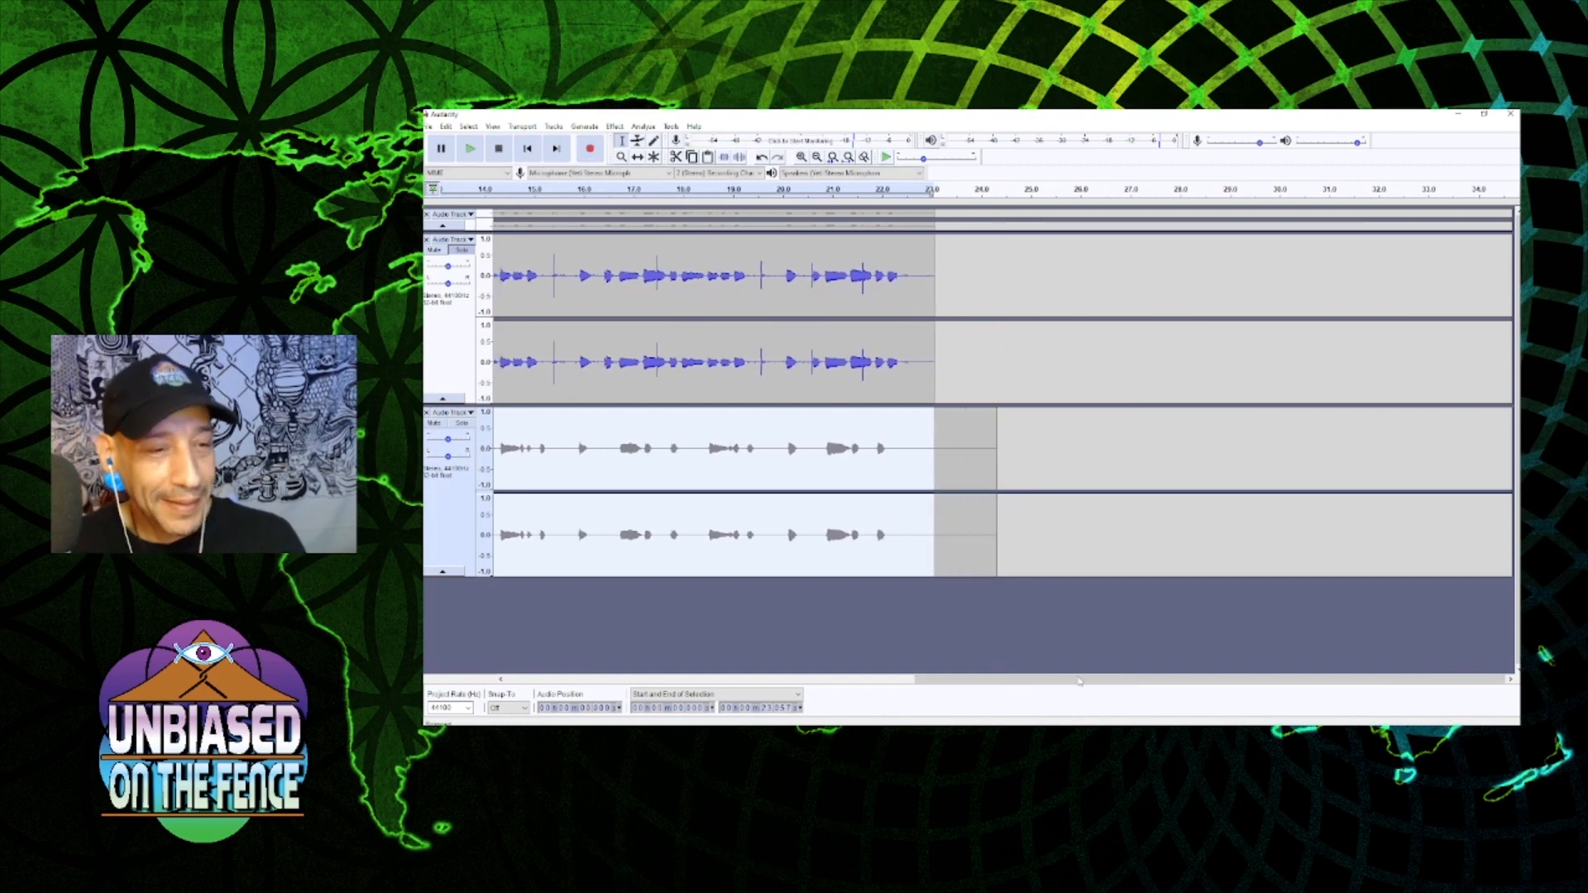
# - Return to the start of the project and shrink the heights of the second and third tracks
pyautogui.click(1016, 497)
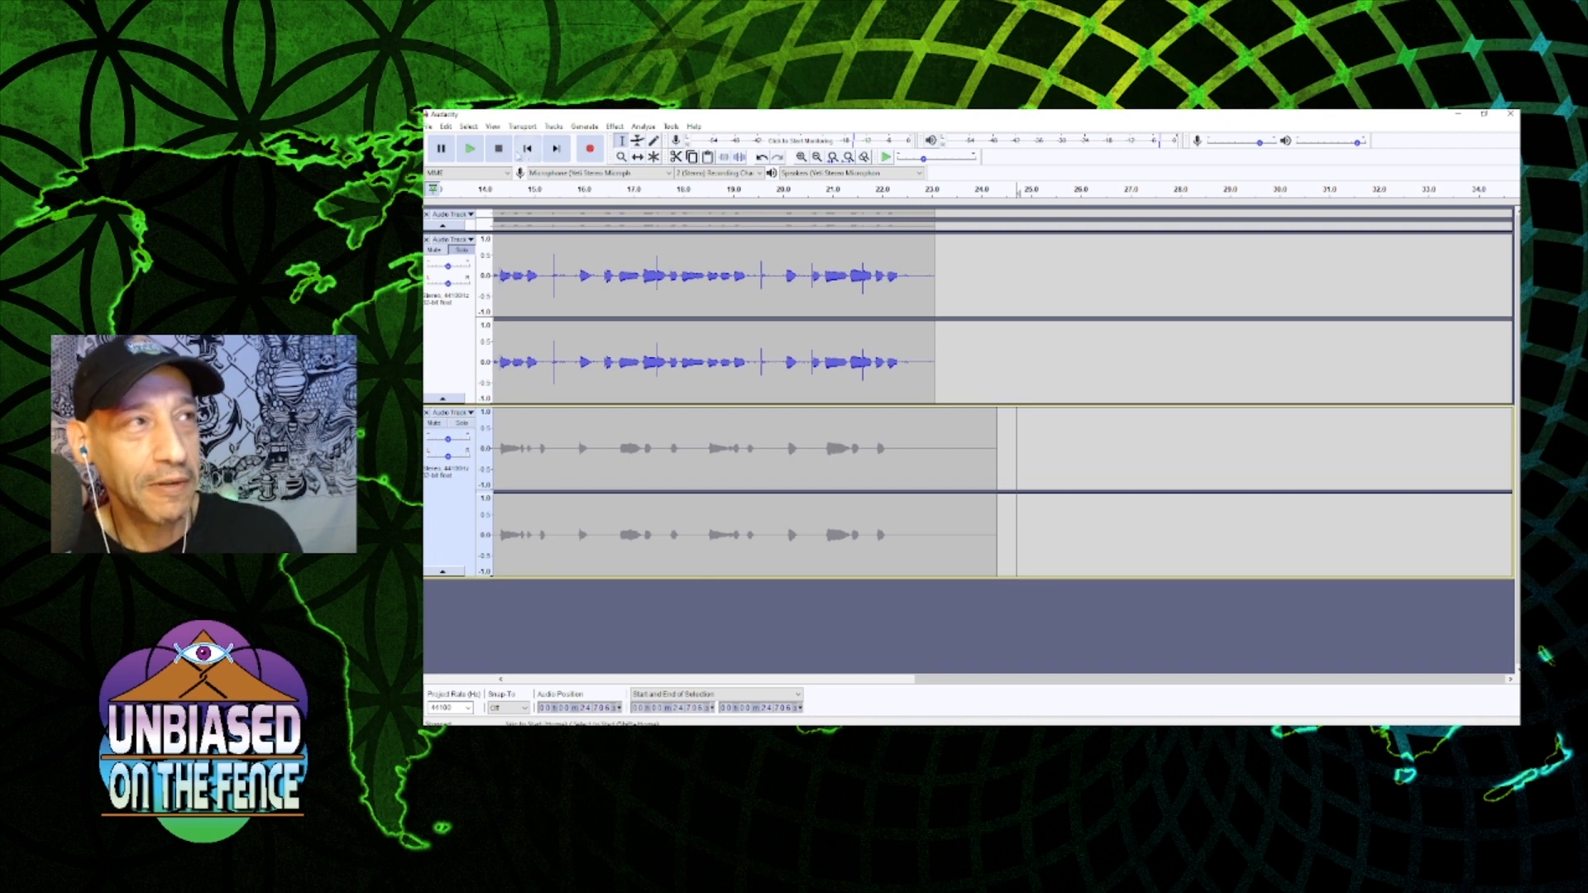
pyautogui.click(527, 149)
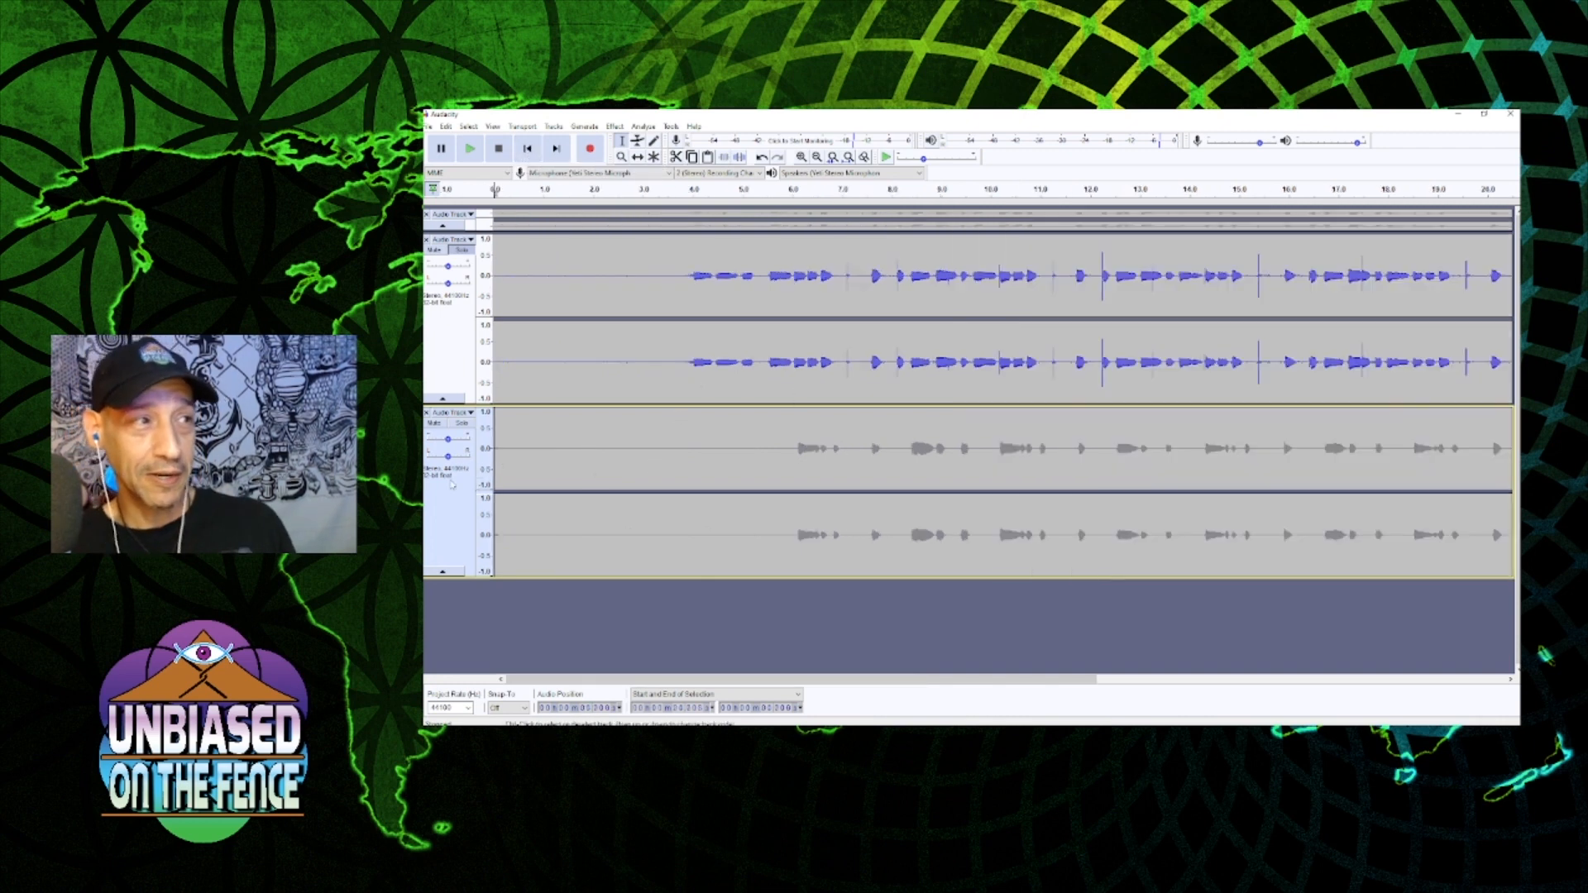
pyautogui.moveTo(467, 404); pyautogui.dragTo(483, 299)
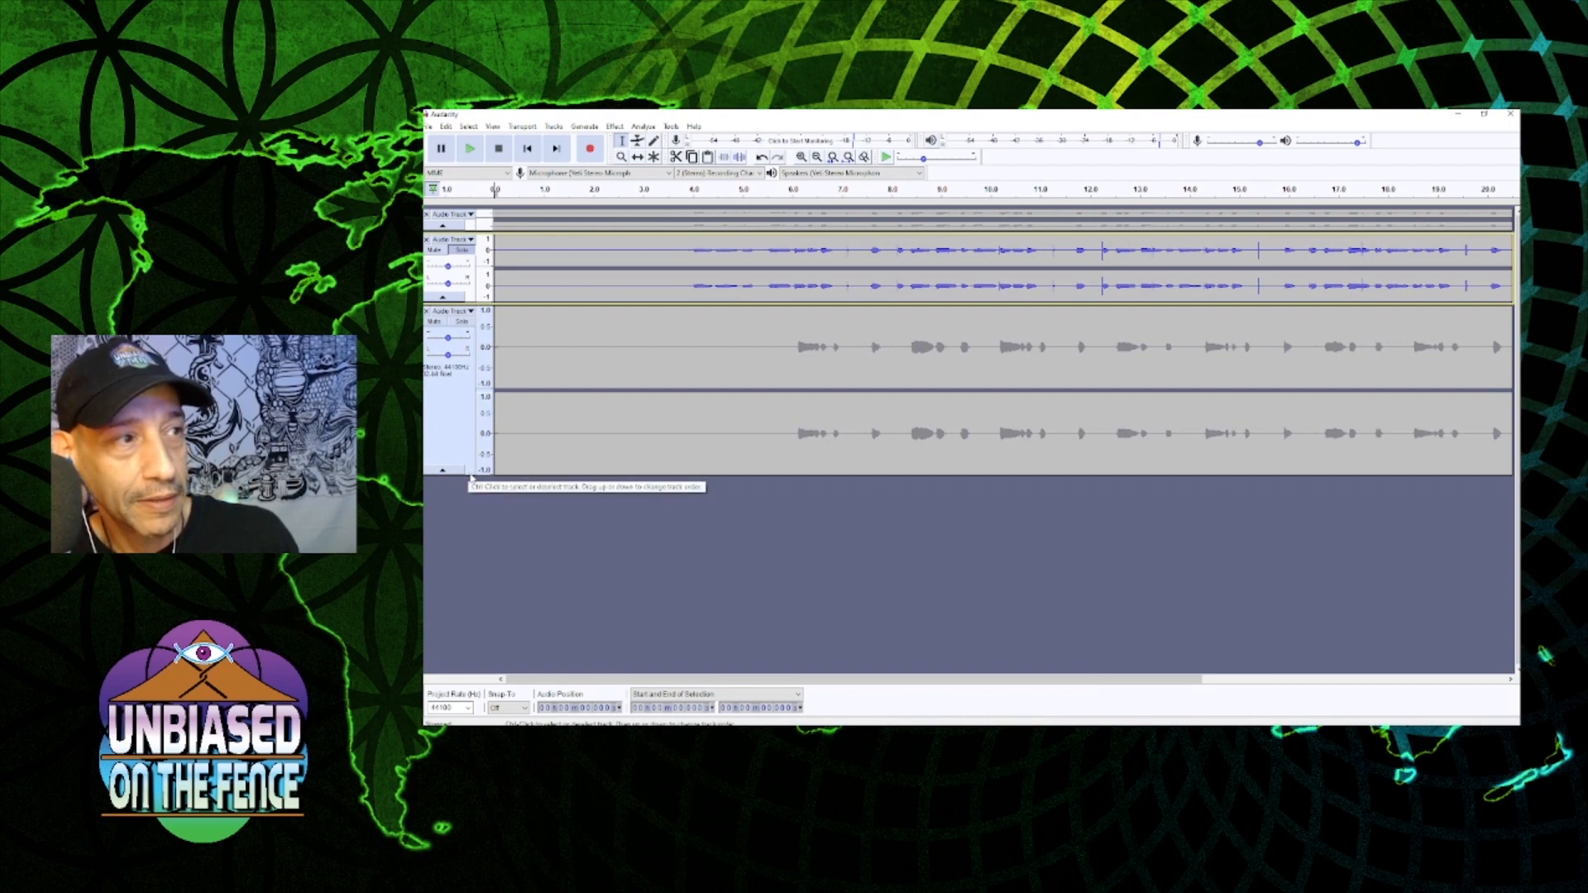
pyautogui.moveTo(471, 477); pyautogui.dragTo(472, 374)
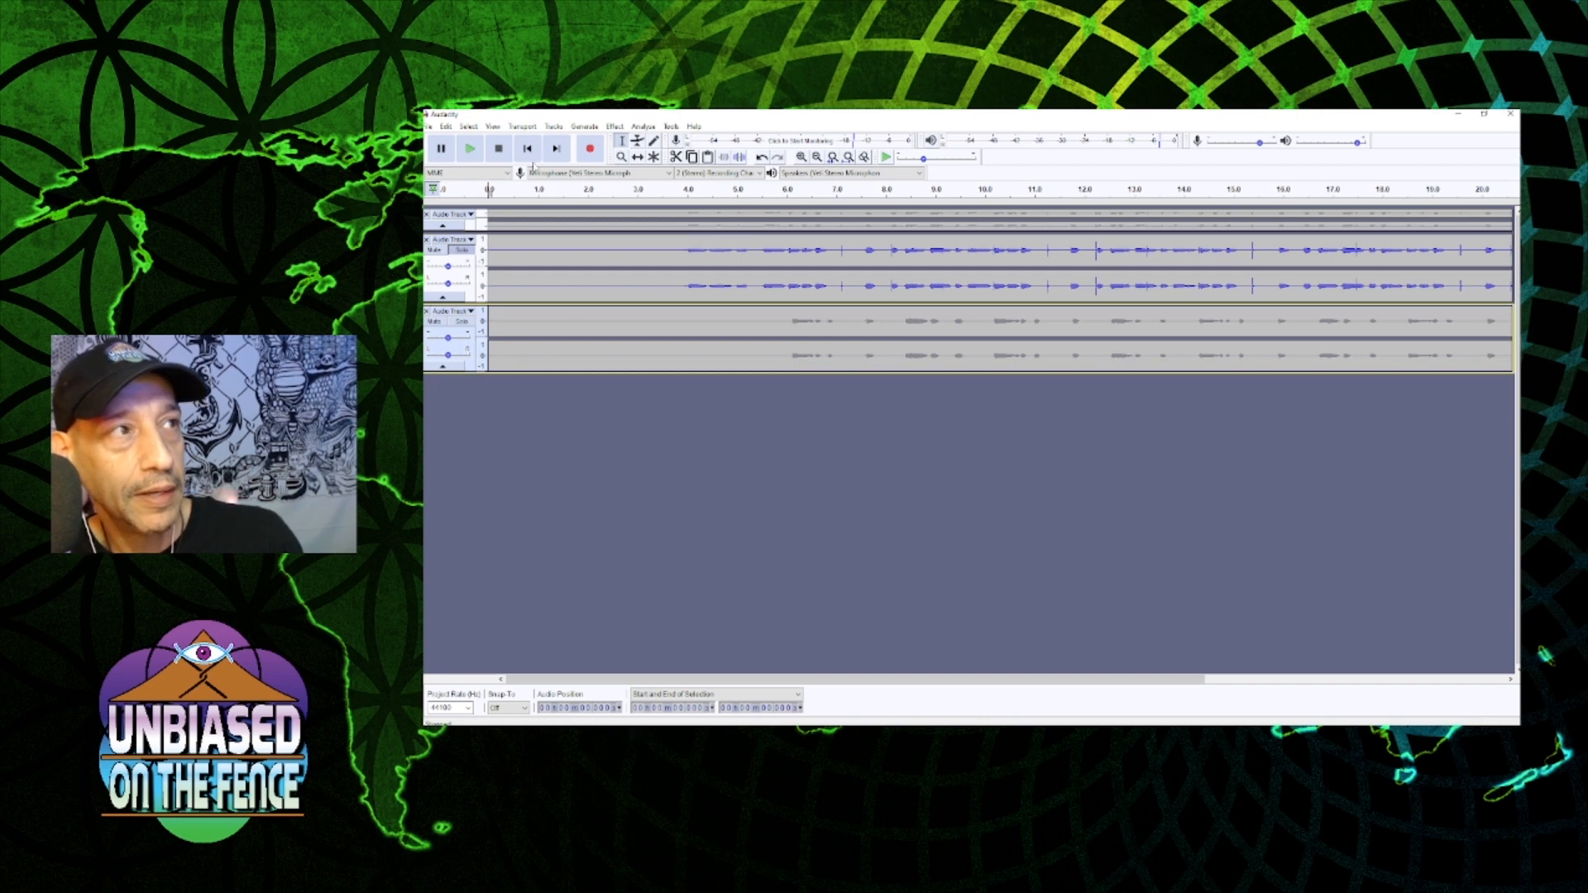
# - Add a fourth stereo track below the others and reduce its height
pyautogui.click(565, 128)
pyautogui.moveTo(628, 140)
pyautogui.click(721, 153)
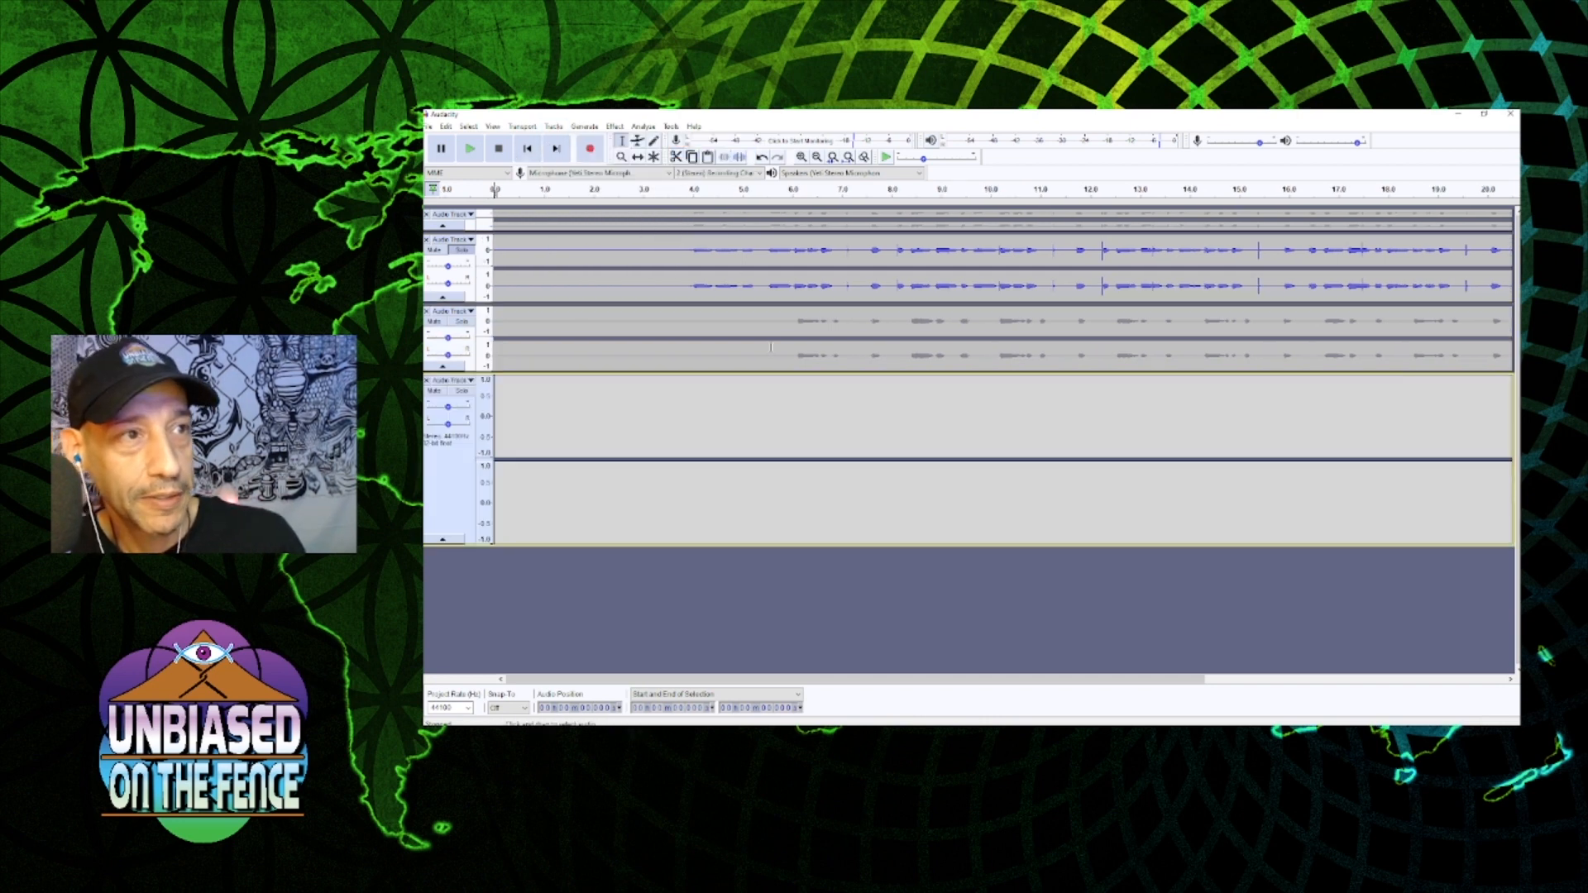
pyautogui.moveTo(474, 548); pyautogui.dragTo(480, 478)
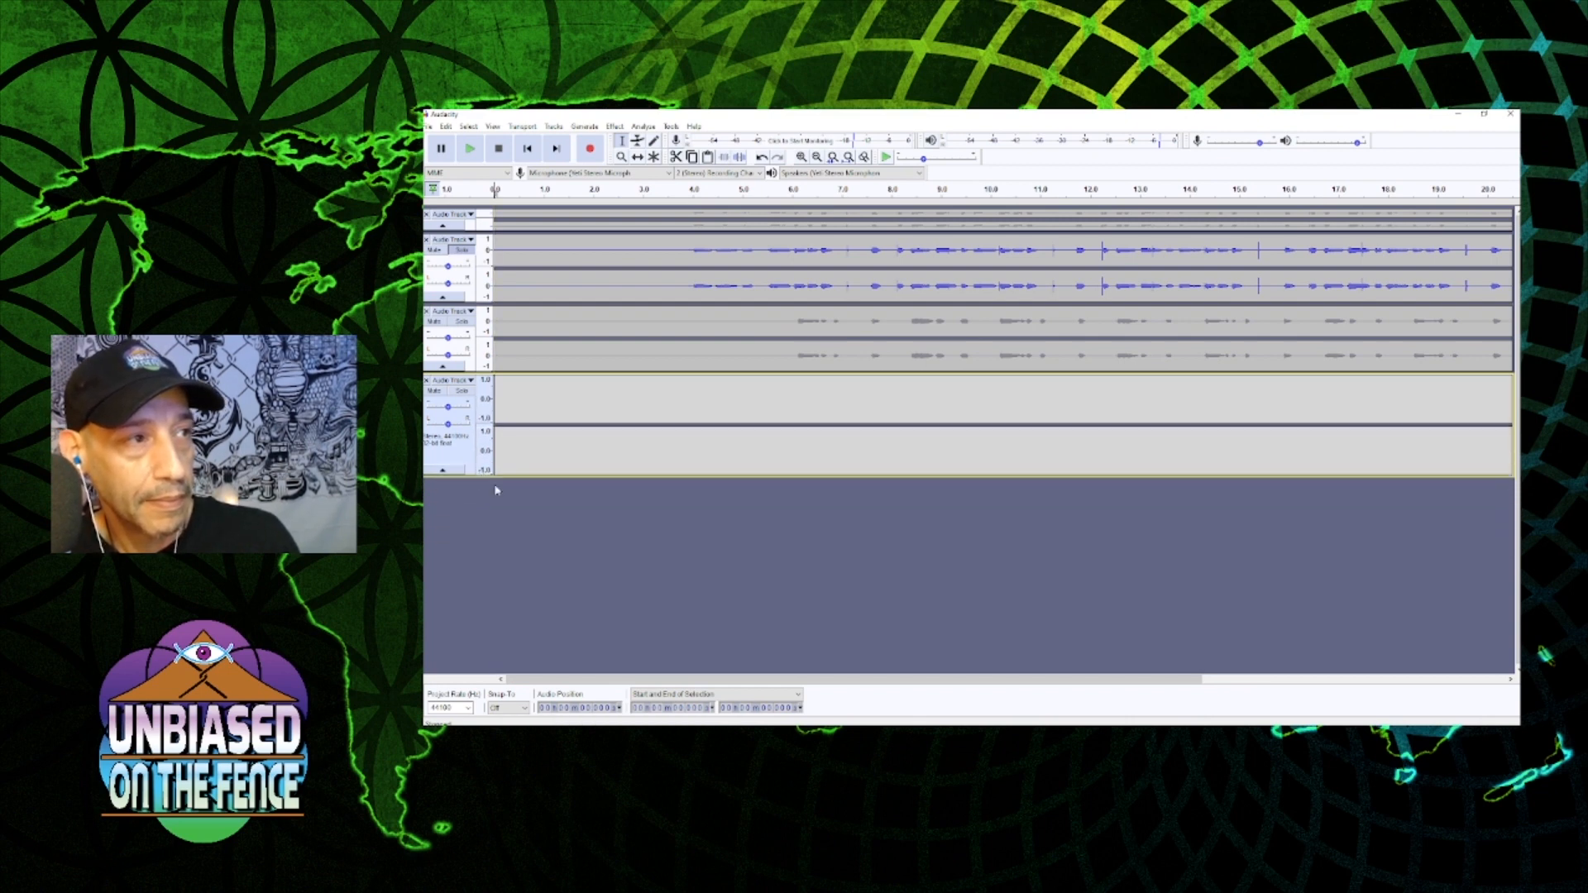
# - Turn off the solo on the second track, briefly play back the project, and stop it
pyautogui.click(436, 322)
pyautogui.click(436, 322)
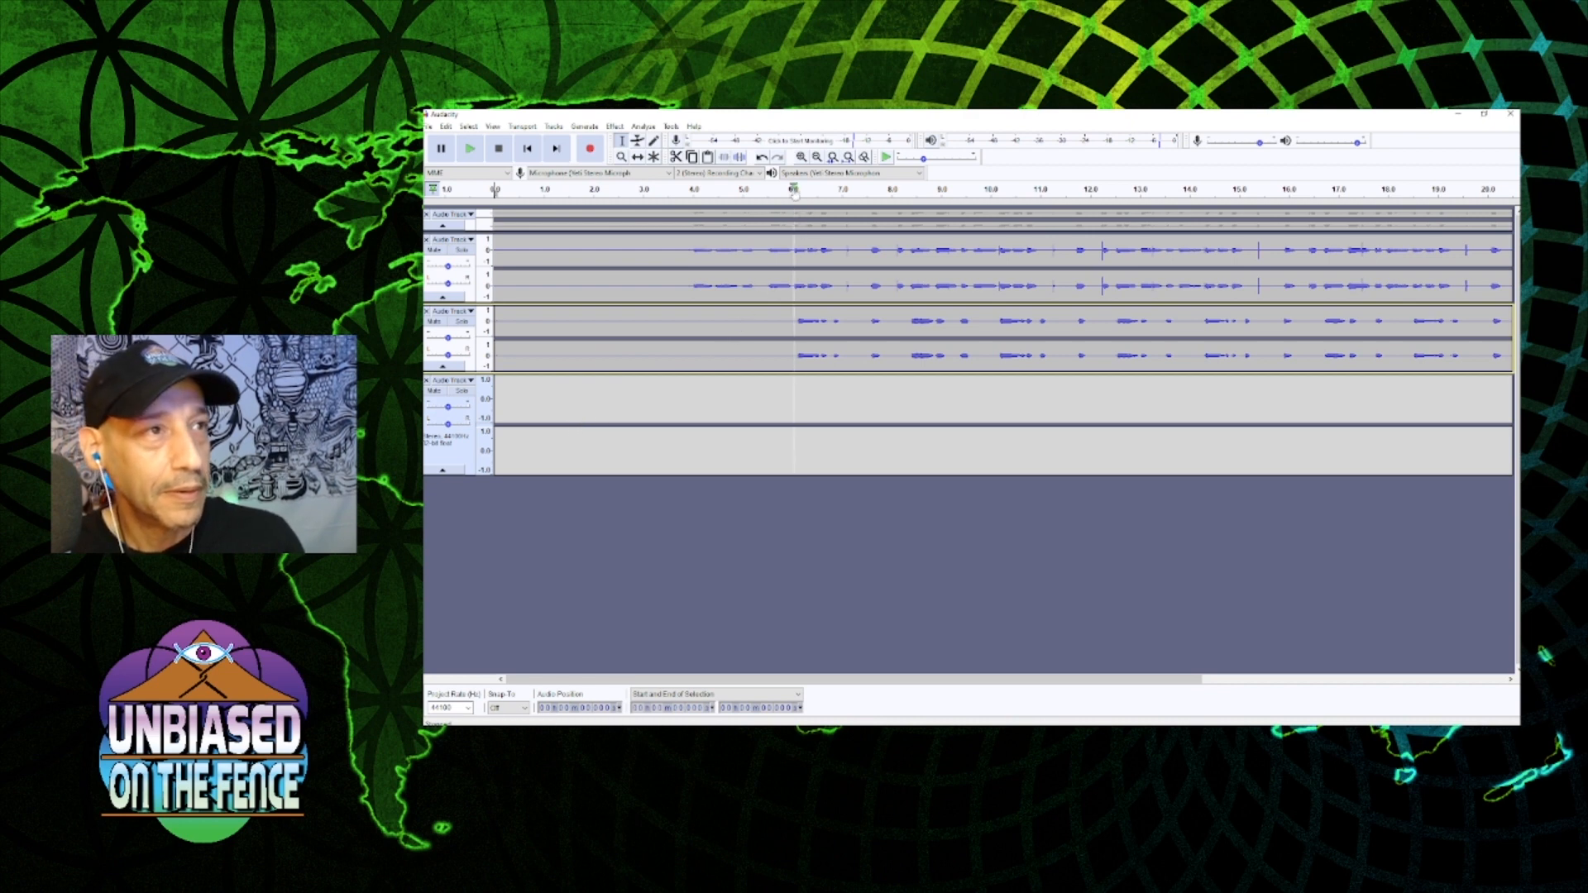
pyautogui.click(470, 148)
pyautogui.click(499, 149)
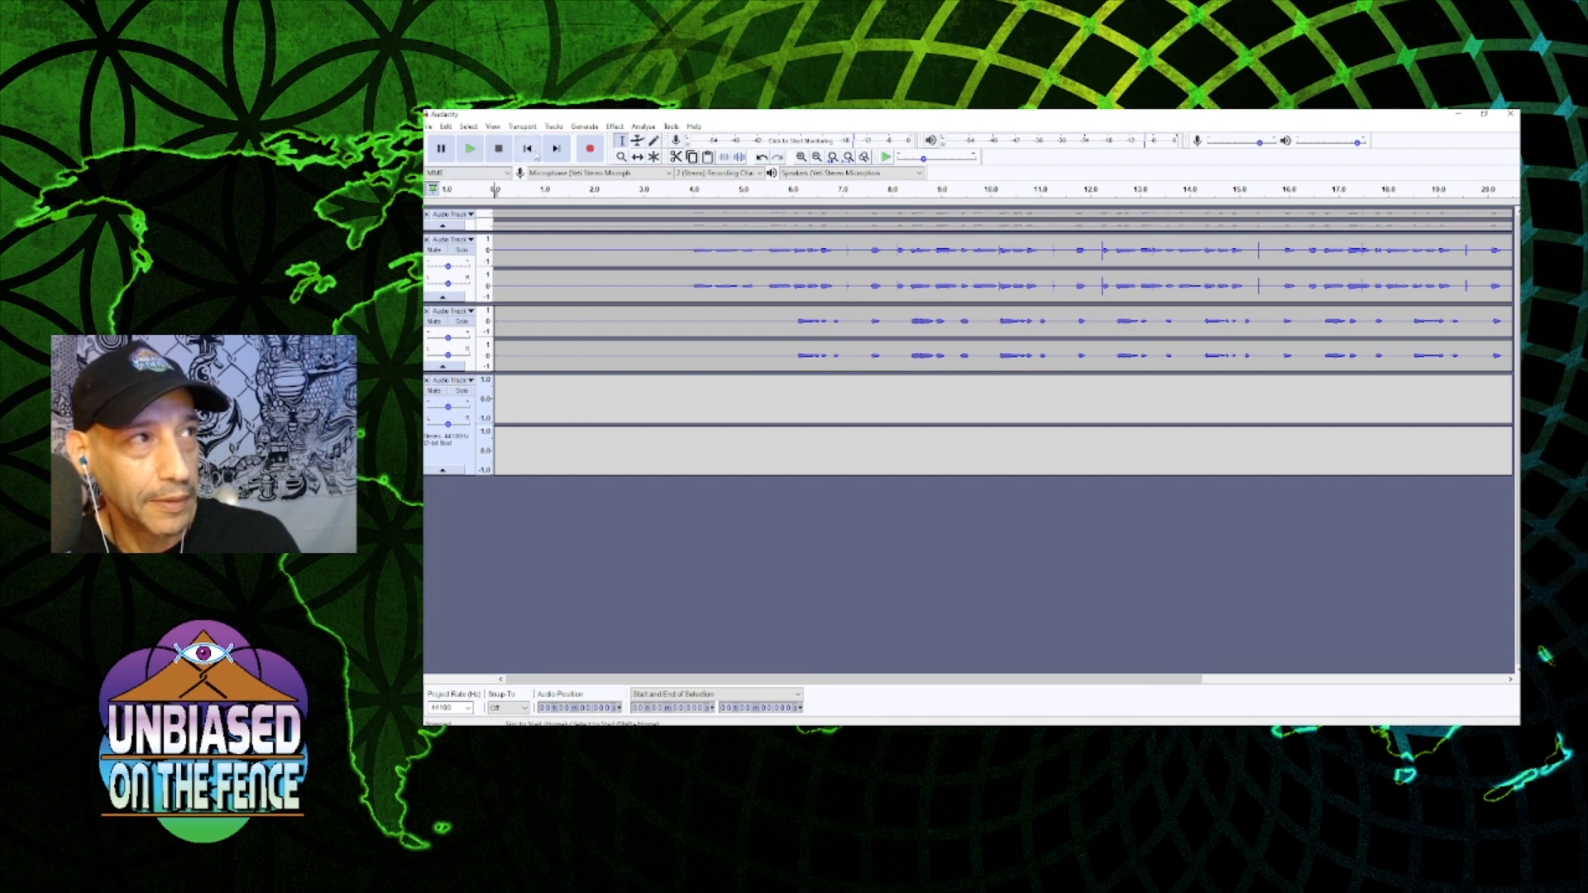
# - Record about 24 seconds of new audio into the fourth track from the start and return to the beginning
pyautogui.click(588, 151)
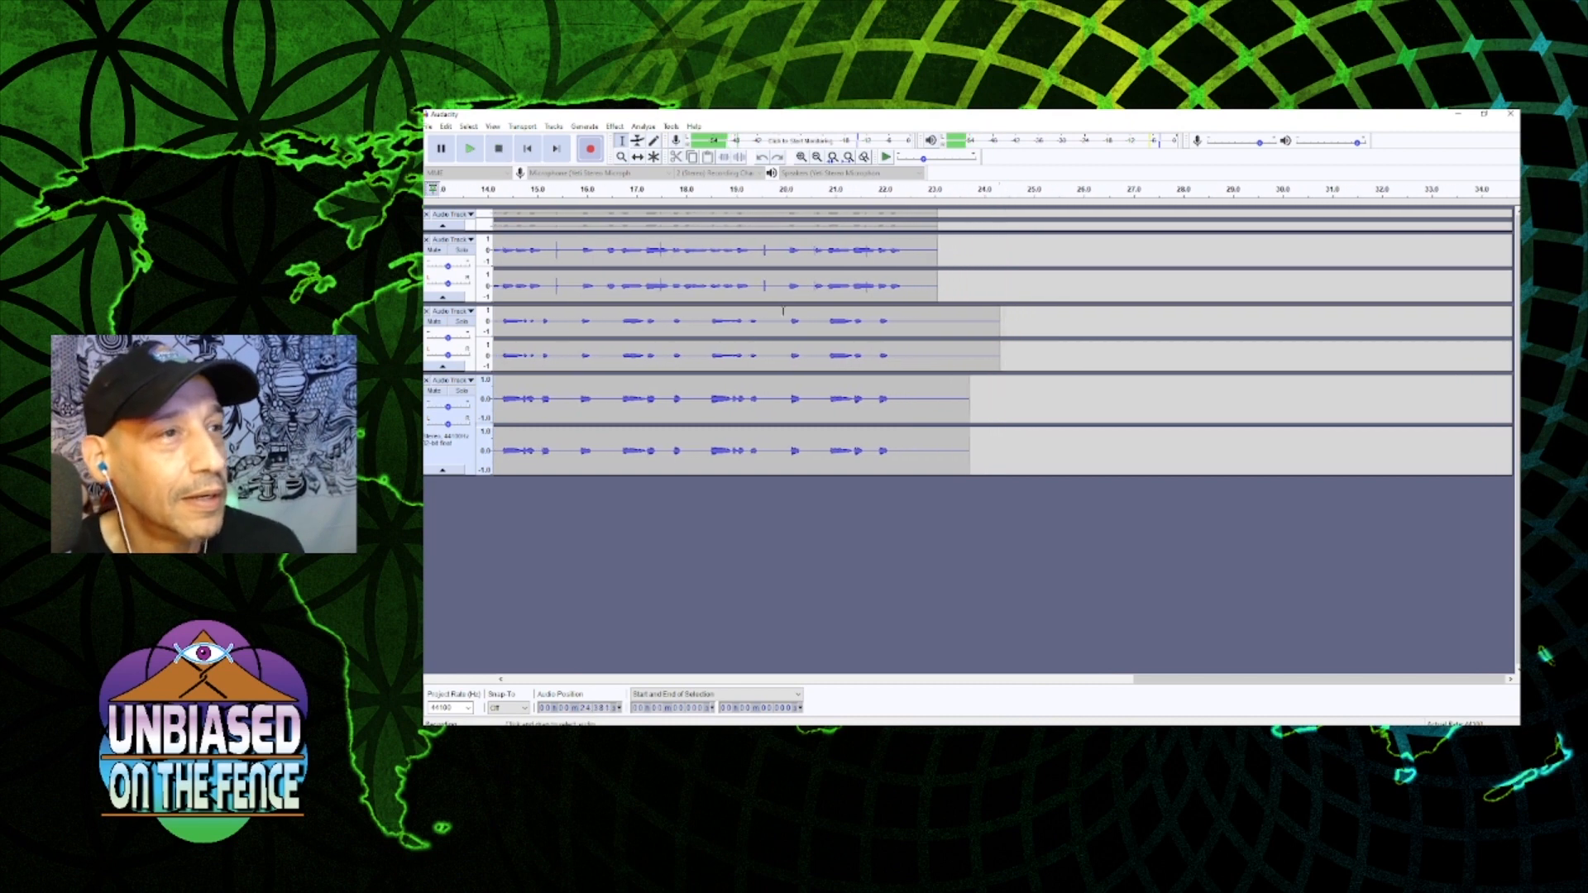
pyautogui.press('space')
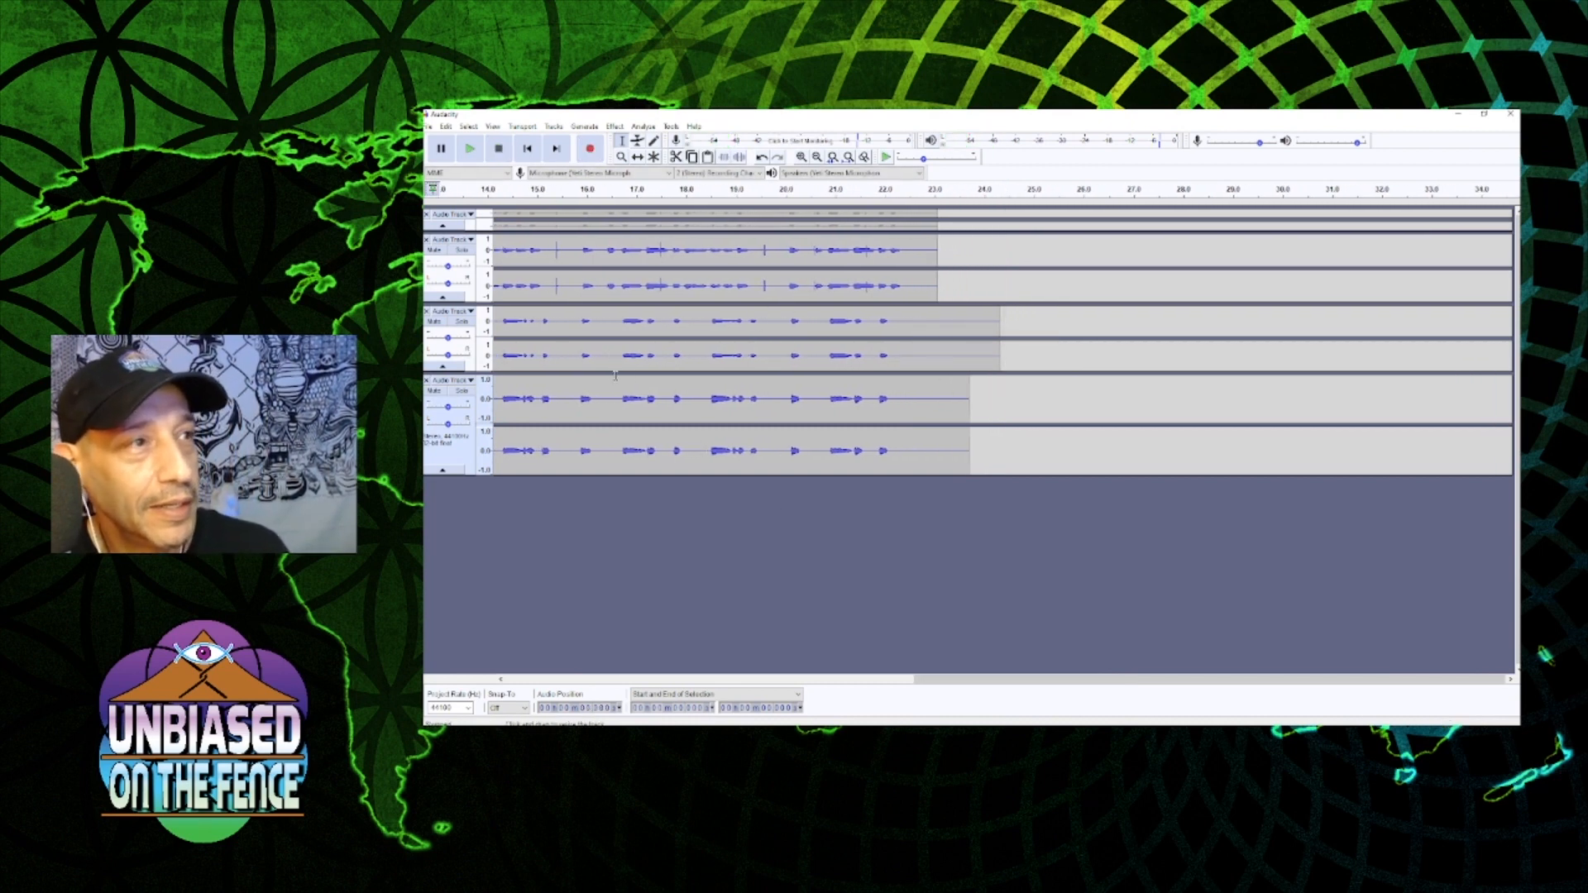
pyautogui.press('Home')
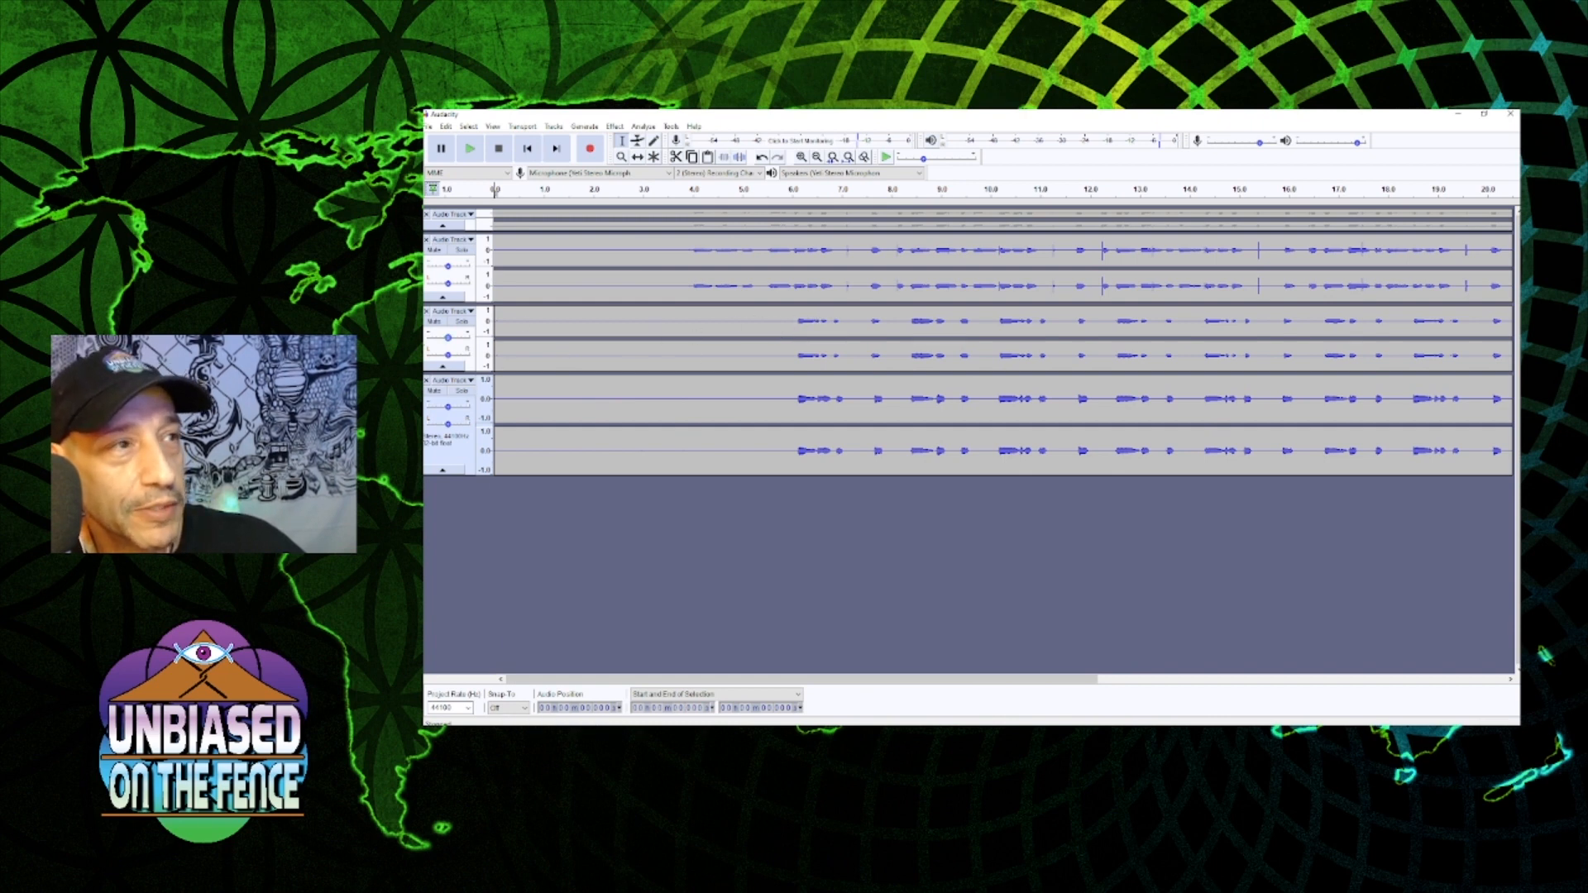
# - Mute the fourth track and open Equalization with a flattened curve on the third track's audio from about 6 to 14 seconds
pyautogui.click(441, 394)
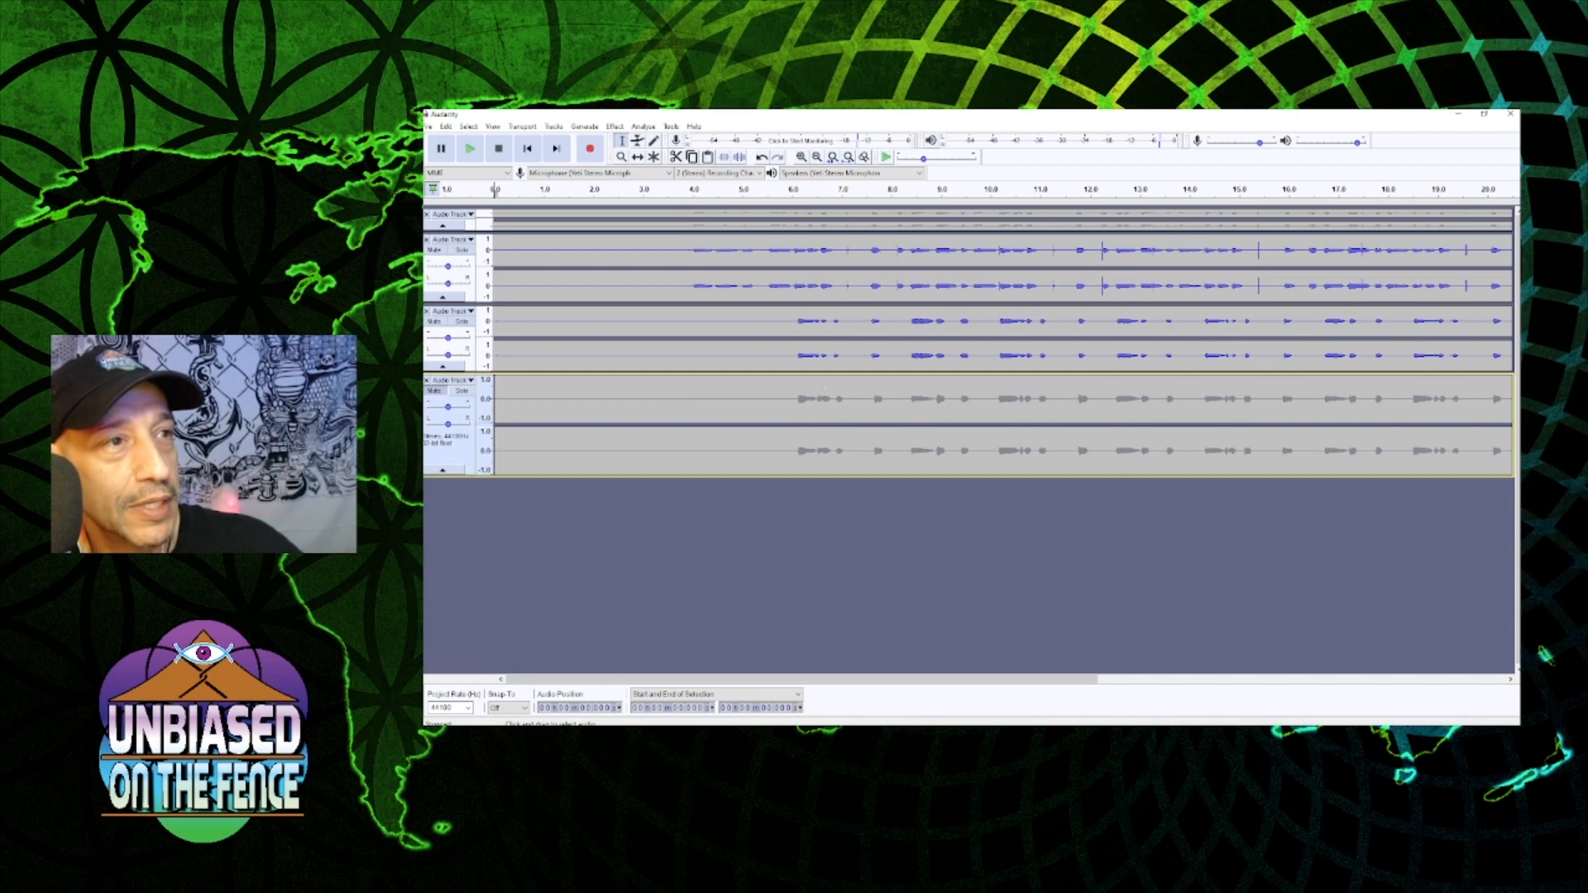
pyautogui.moveTo(794, 325); pyautogui.dragTo(1182, 336)
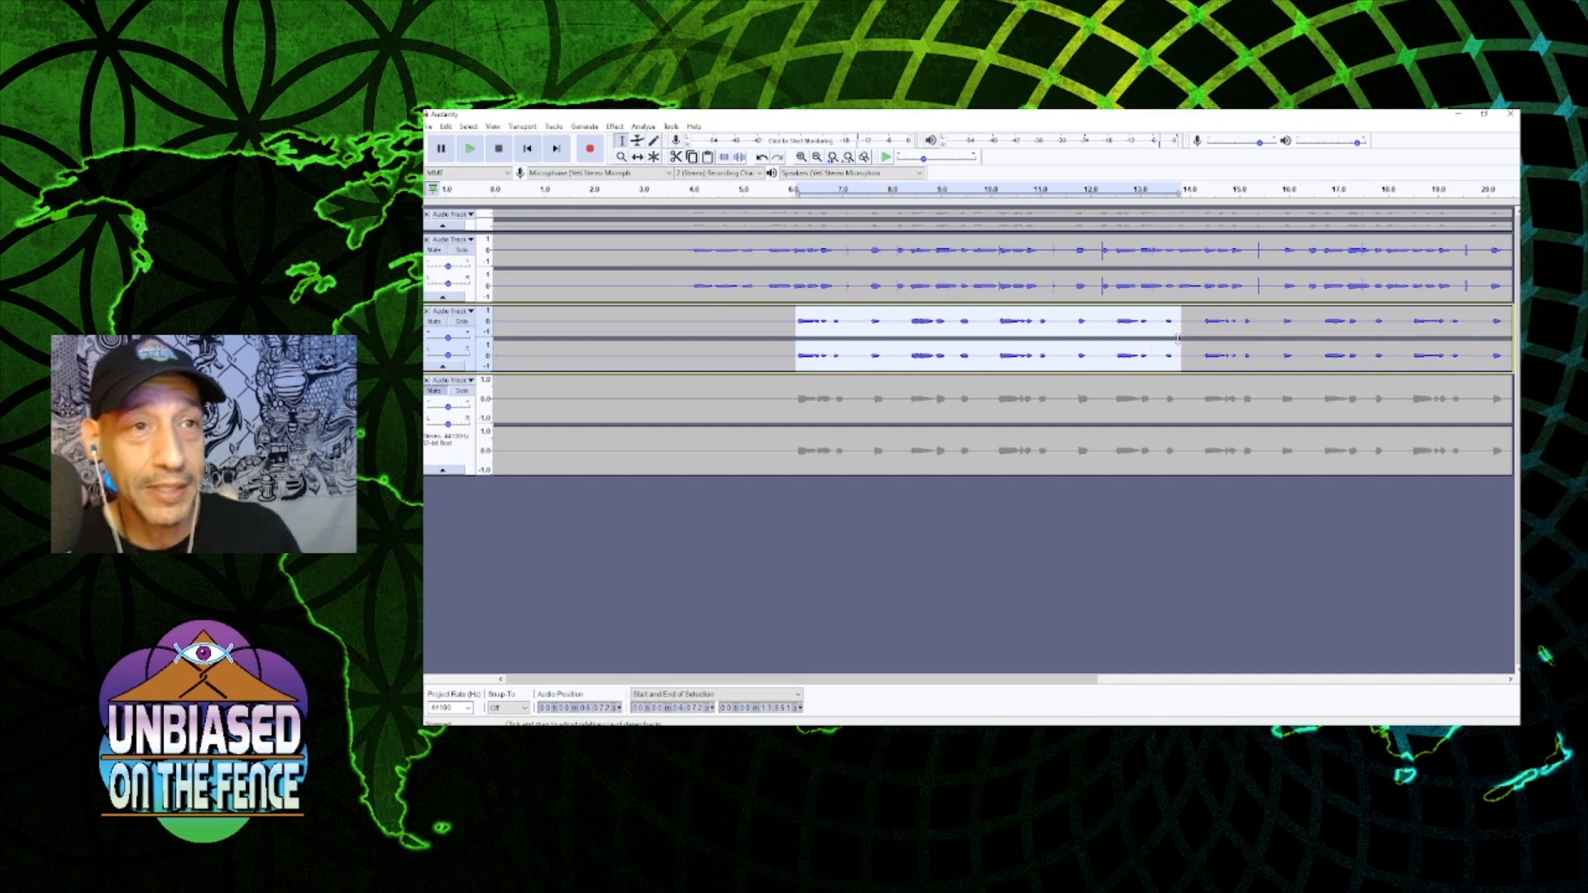
pyautogui.click(615, 127)
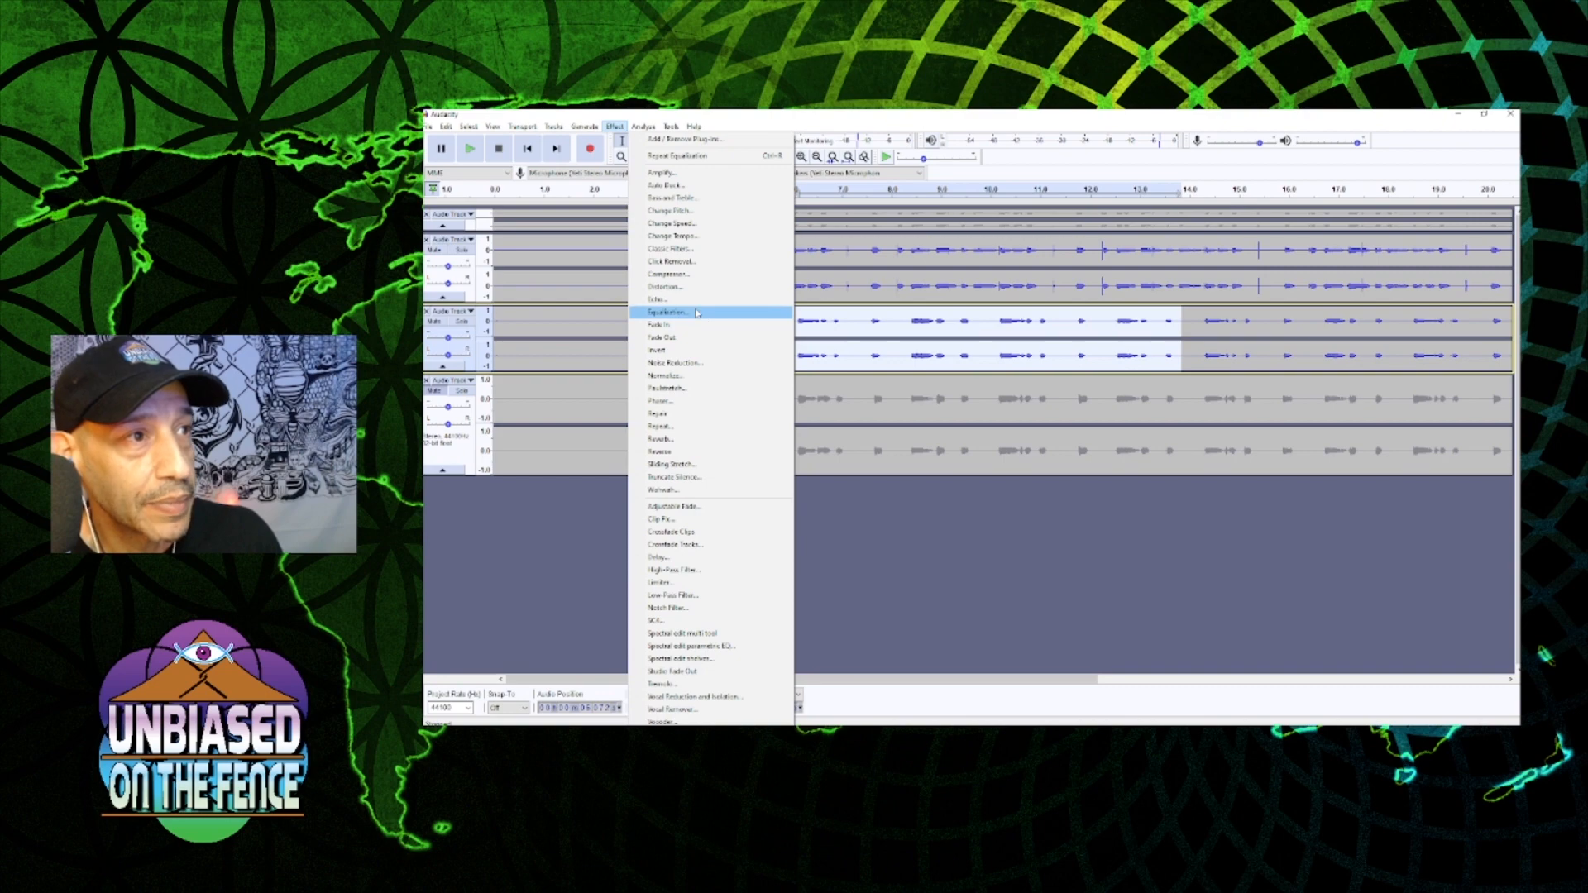
pyautogui.click(668, 312)
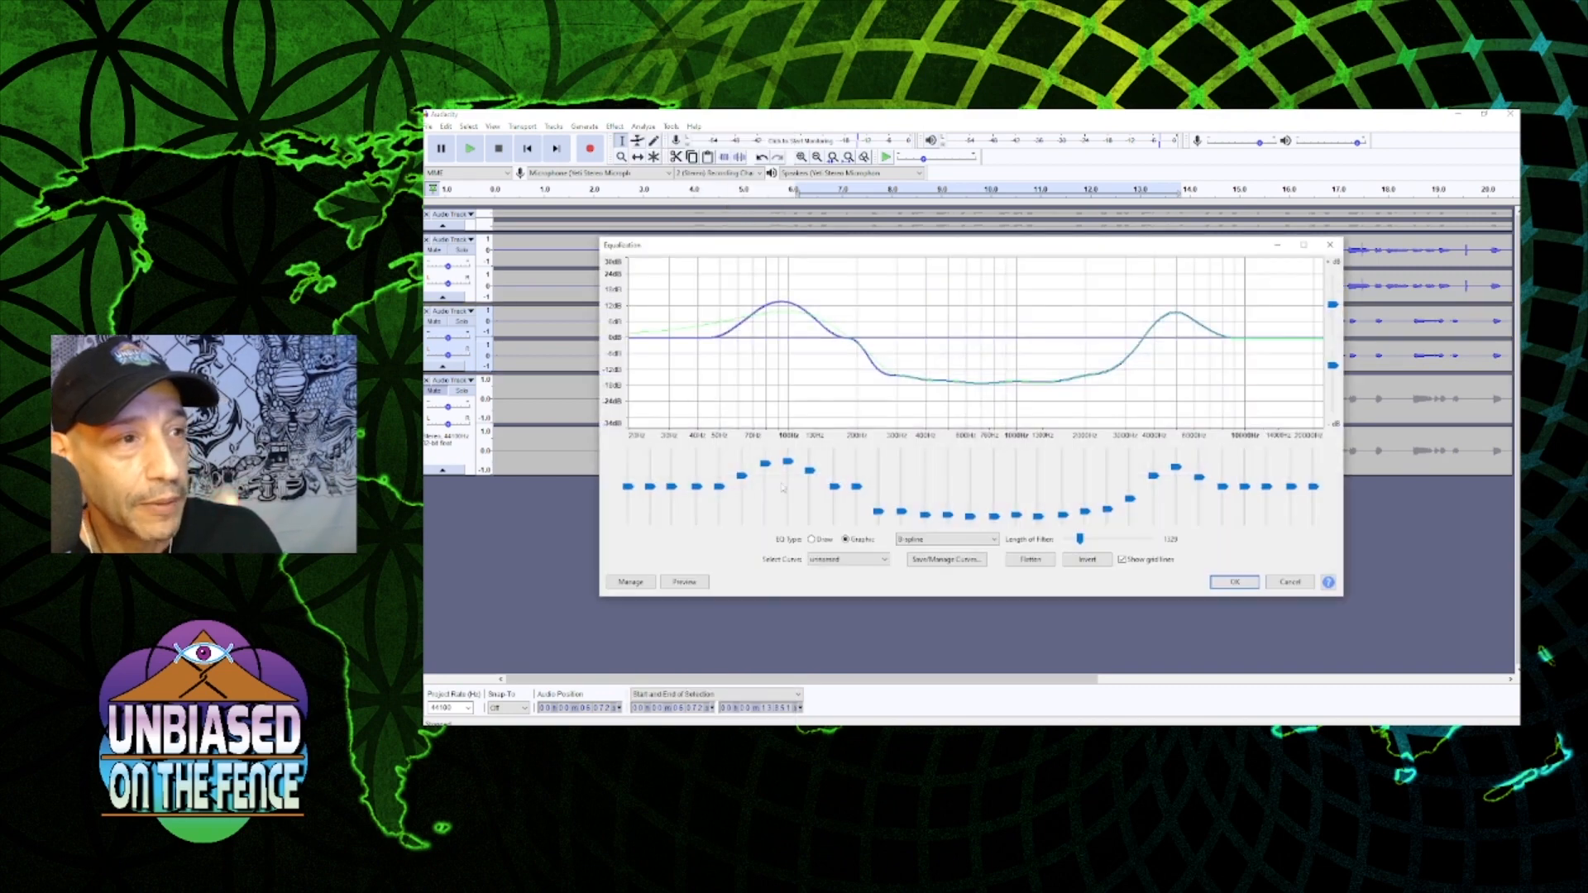
pyautogui.click(1030, 559)
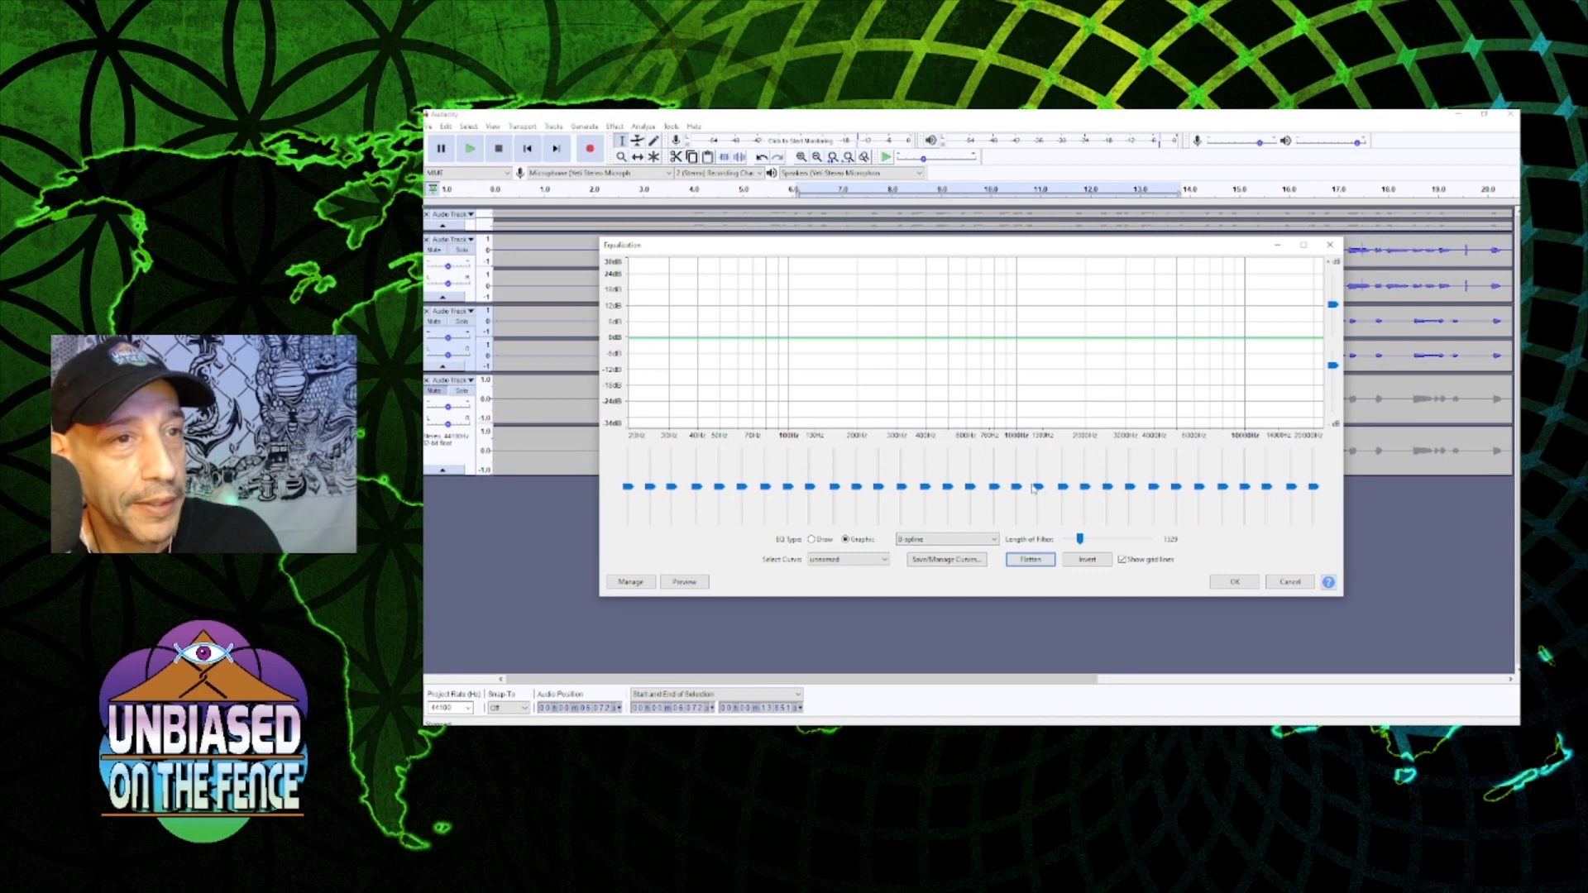
# - Try a boost around 1000 Hz, flatten the equalization curve again, and preview the sound with the flat curve
pyautogui.moveTo(995, 487)
pyautogui.mouseDown()
pyautogui.moveTo(1063, 477)
pyautogui.moveTo(971, 474)
pyautogui.moveTo(1017, 467)
pyautogui.mouseUp()
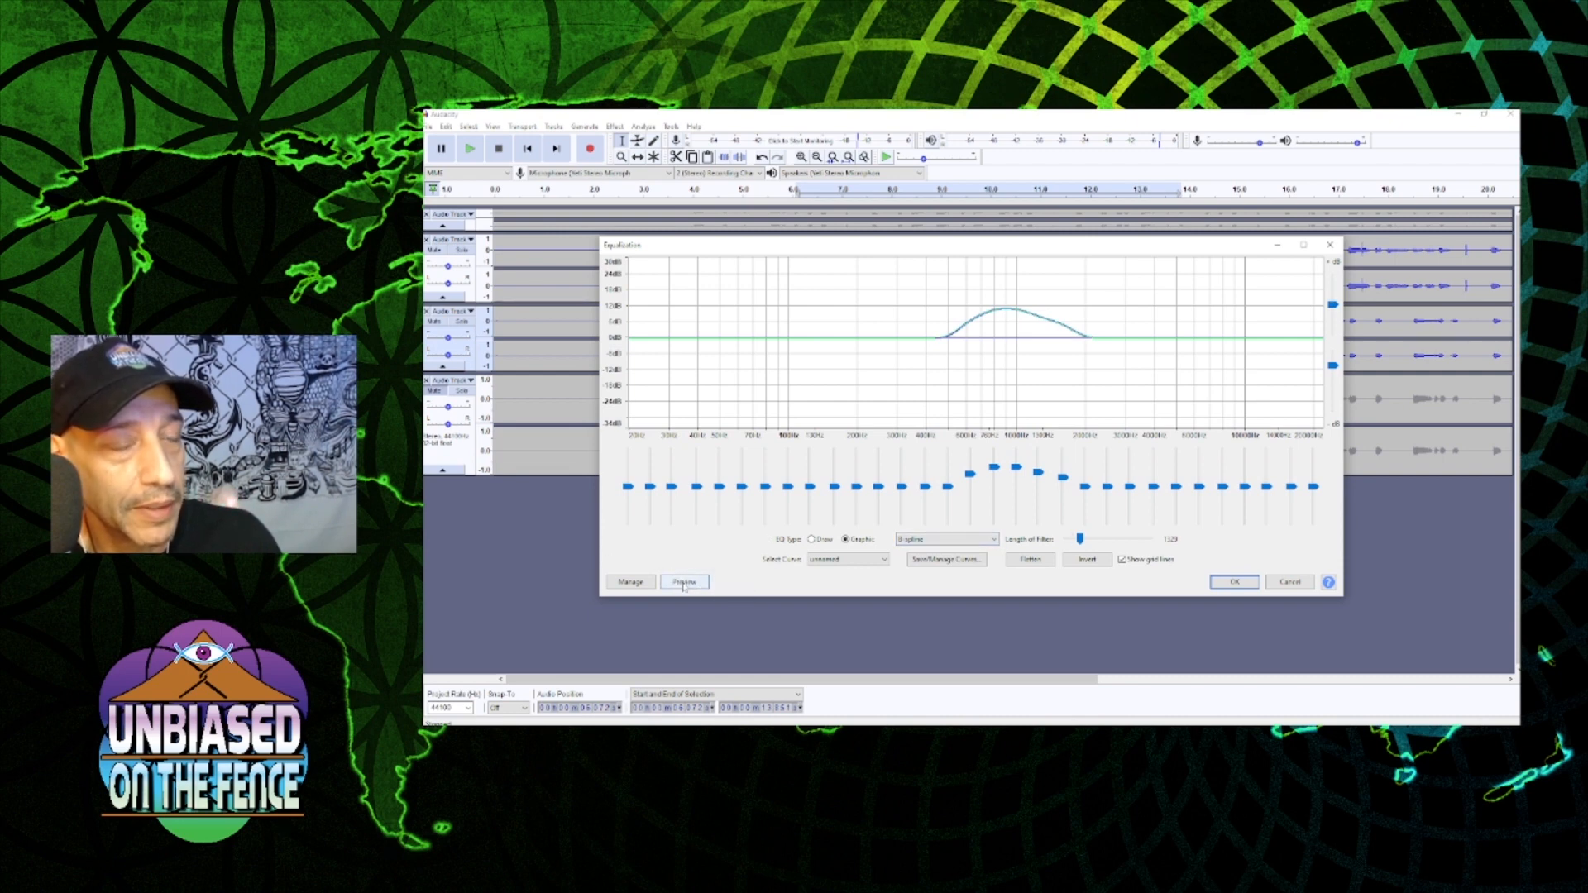
pyautogui.click(1034, 561)
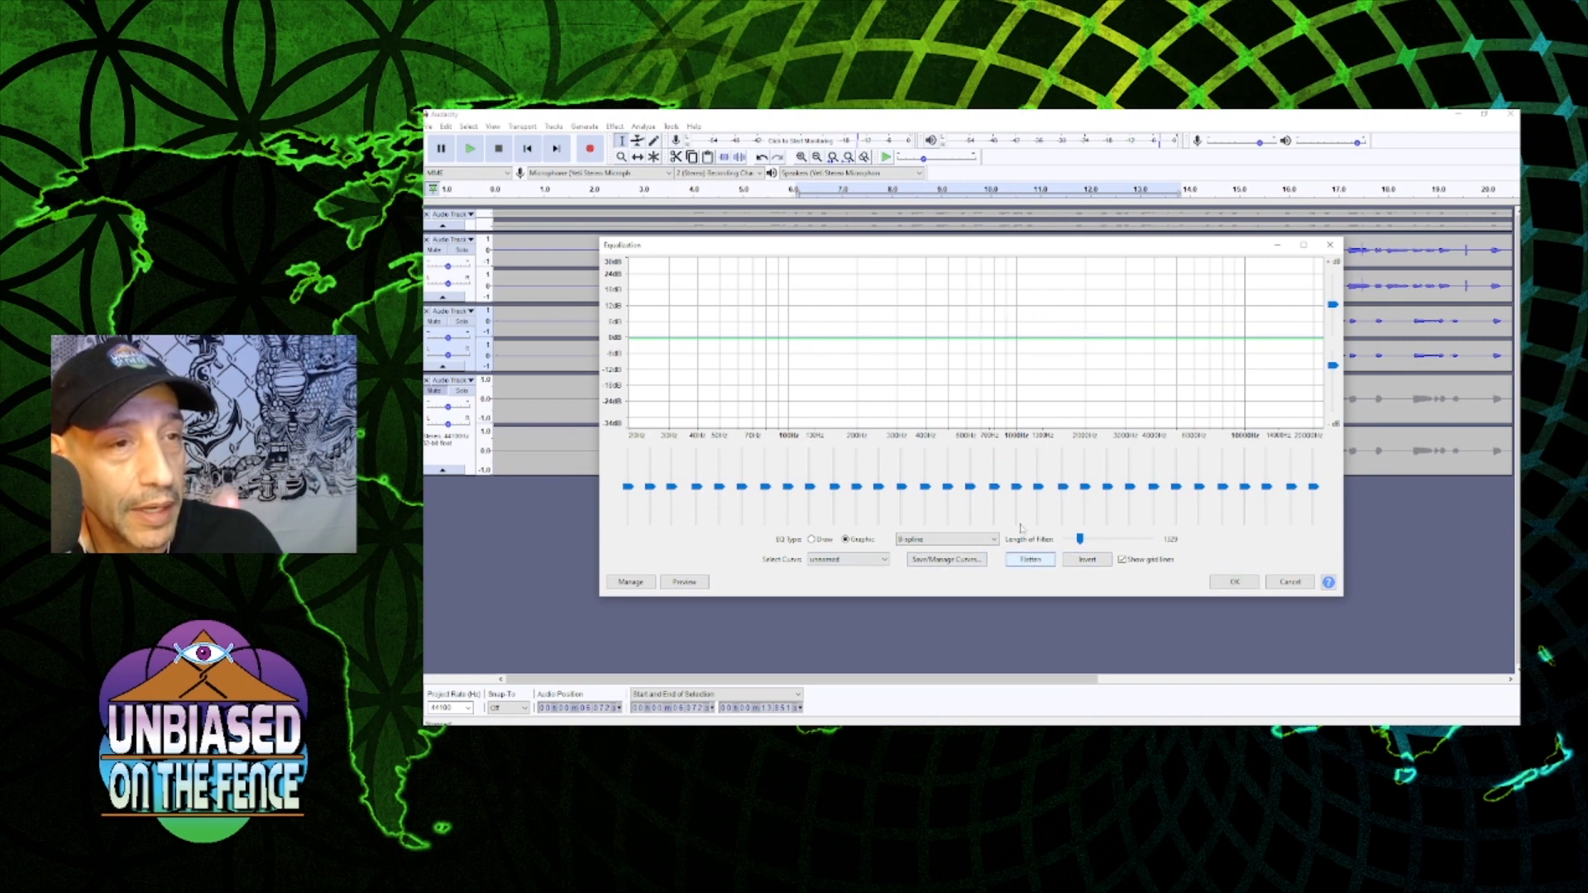
pyautogui.click(693, 584)
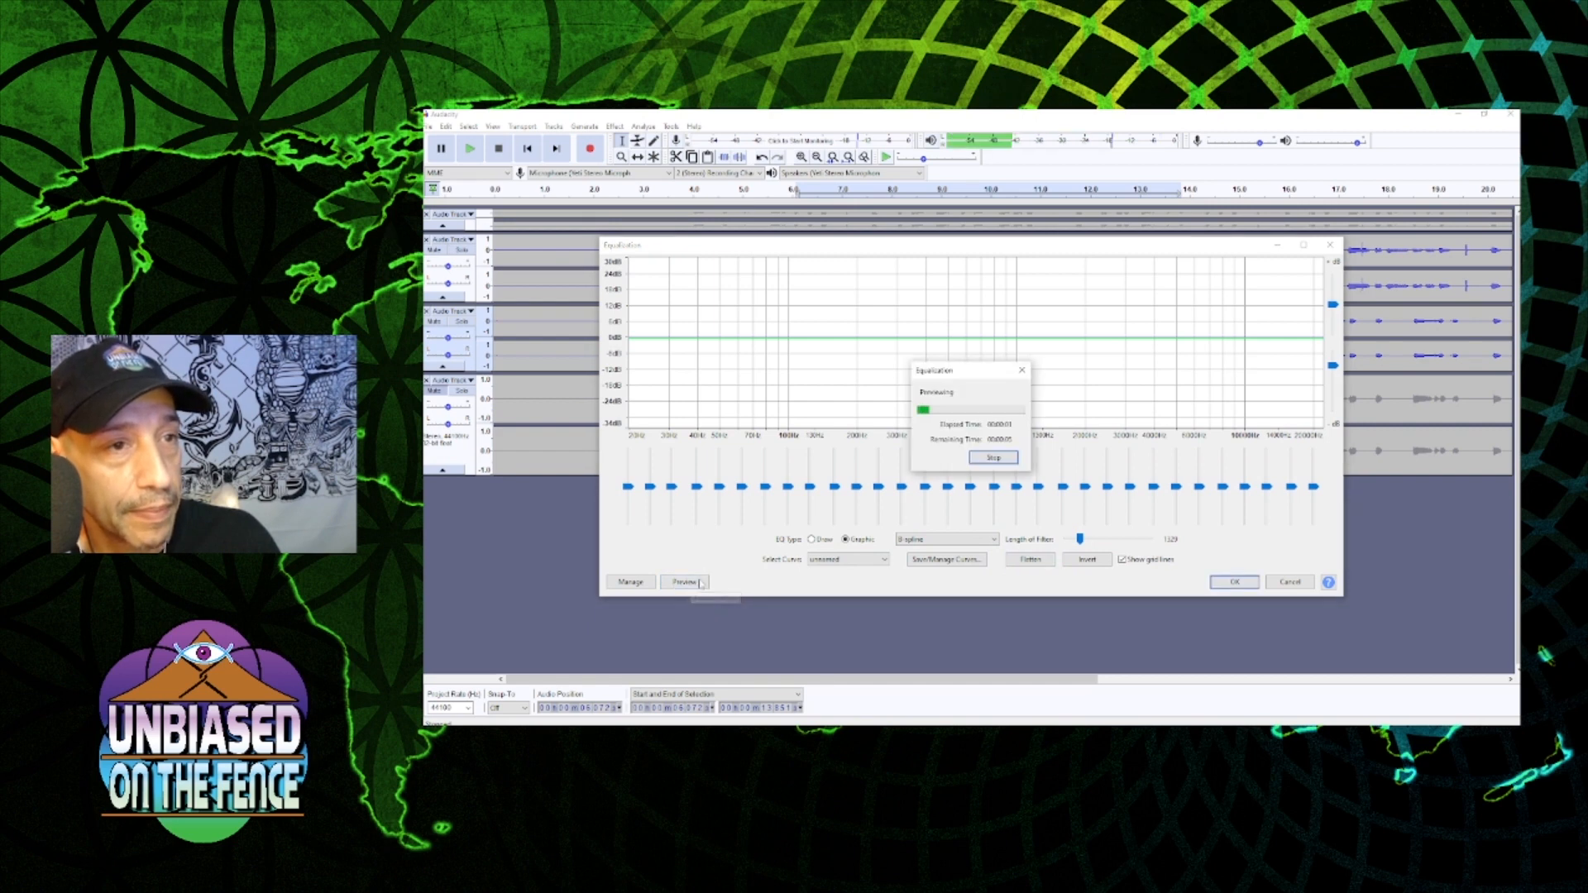
pyautogui.click(995, 460)
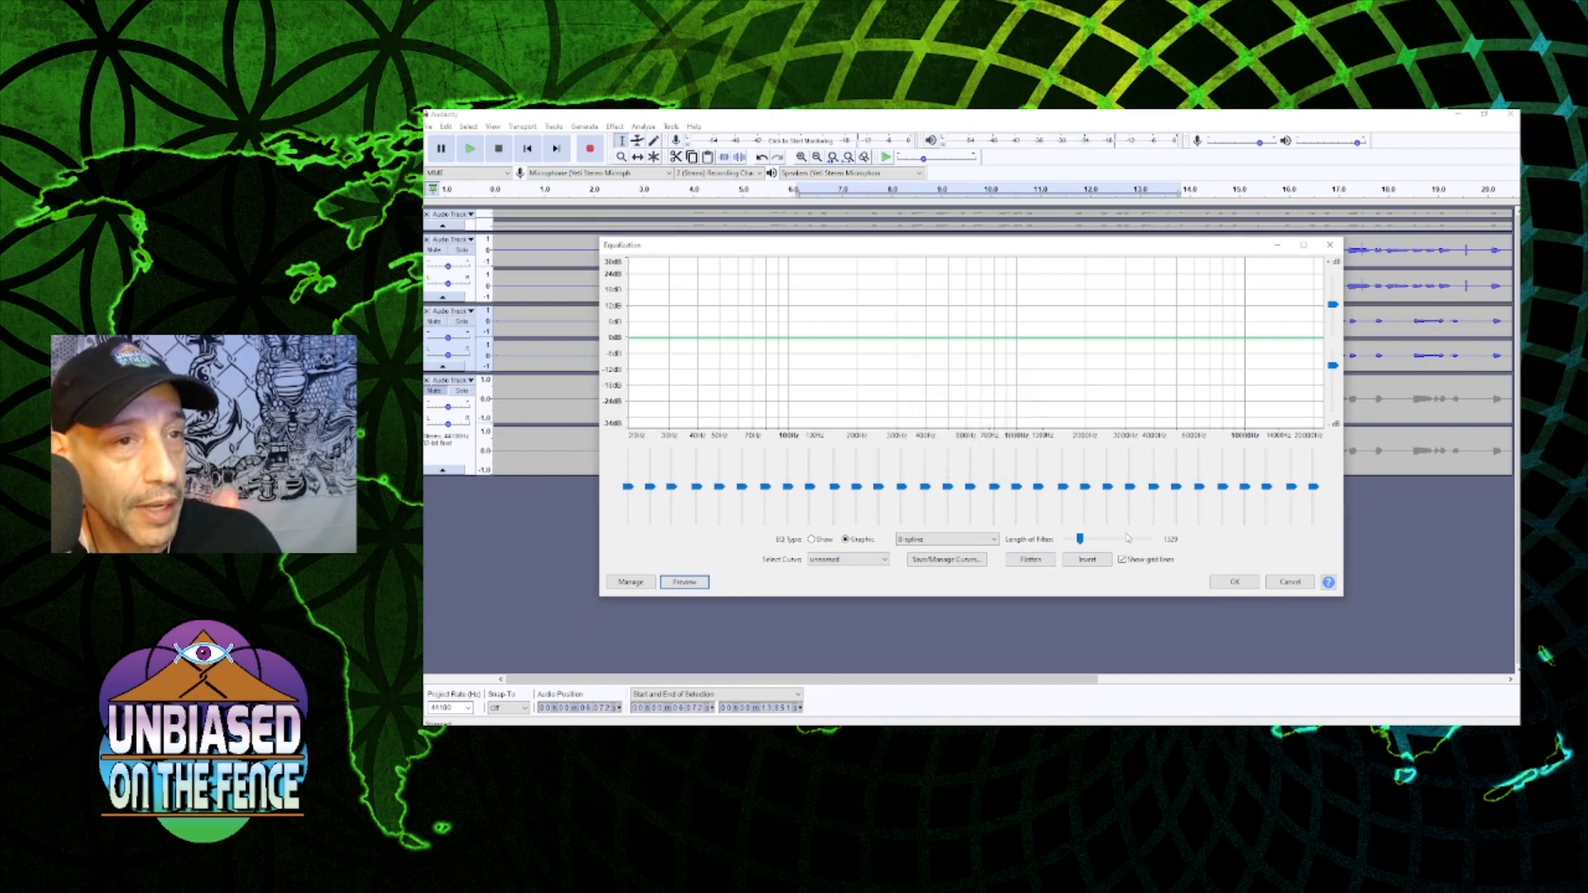
# - Raise the 1.25 kHz band and the 1 kHz band to the same level, previewing the sound after each change
pyautogui.moveTo(1039, 488); pyautogui.dragTo(1039, 458)
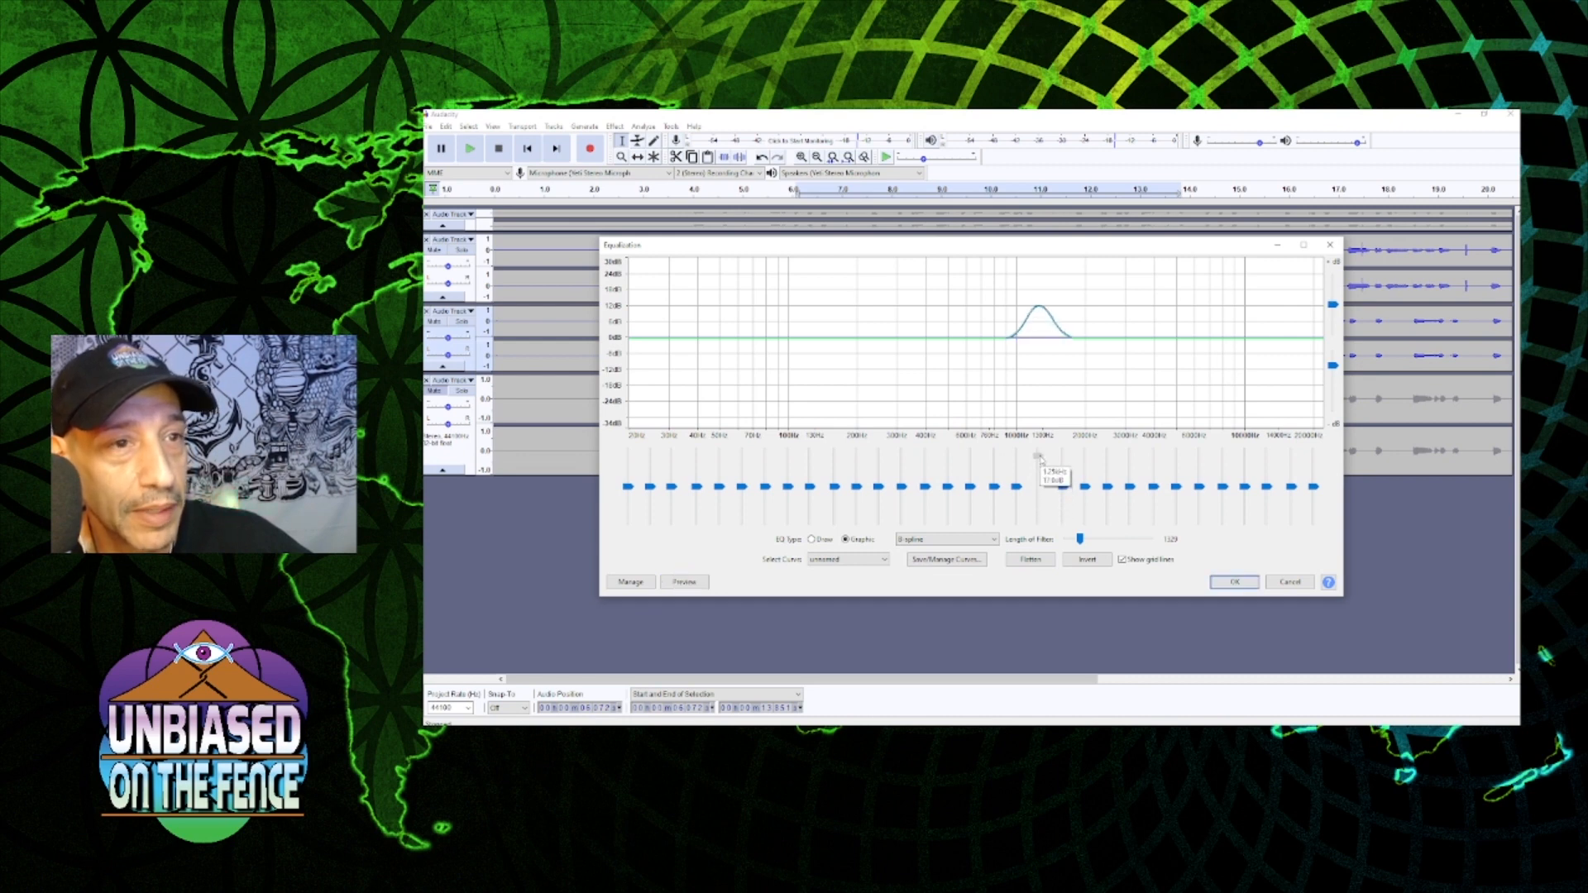
pyautogui.click(687, 583)
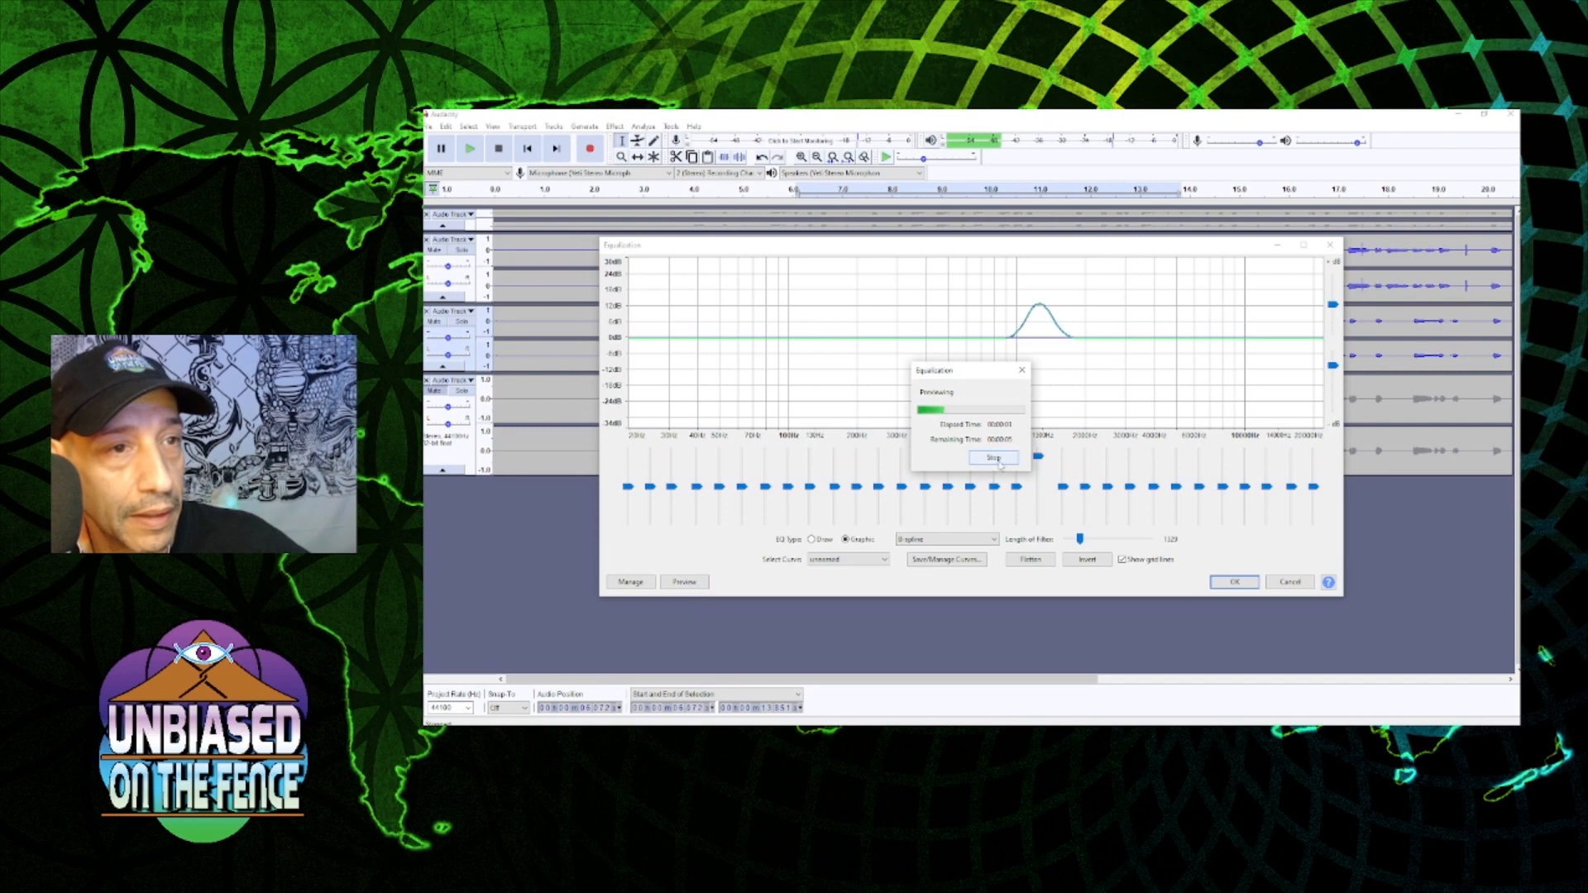
pyautogui.click(998, 461)
pyautogui.moveTo(1017, 488); pyautogui.dragTo(1016, 456)
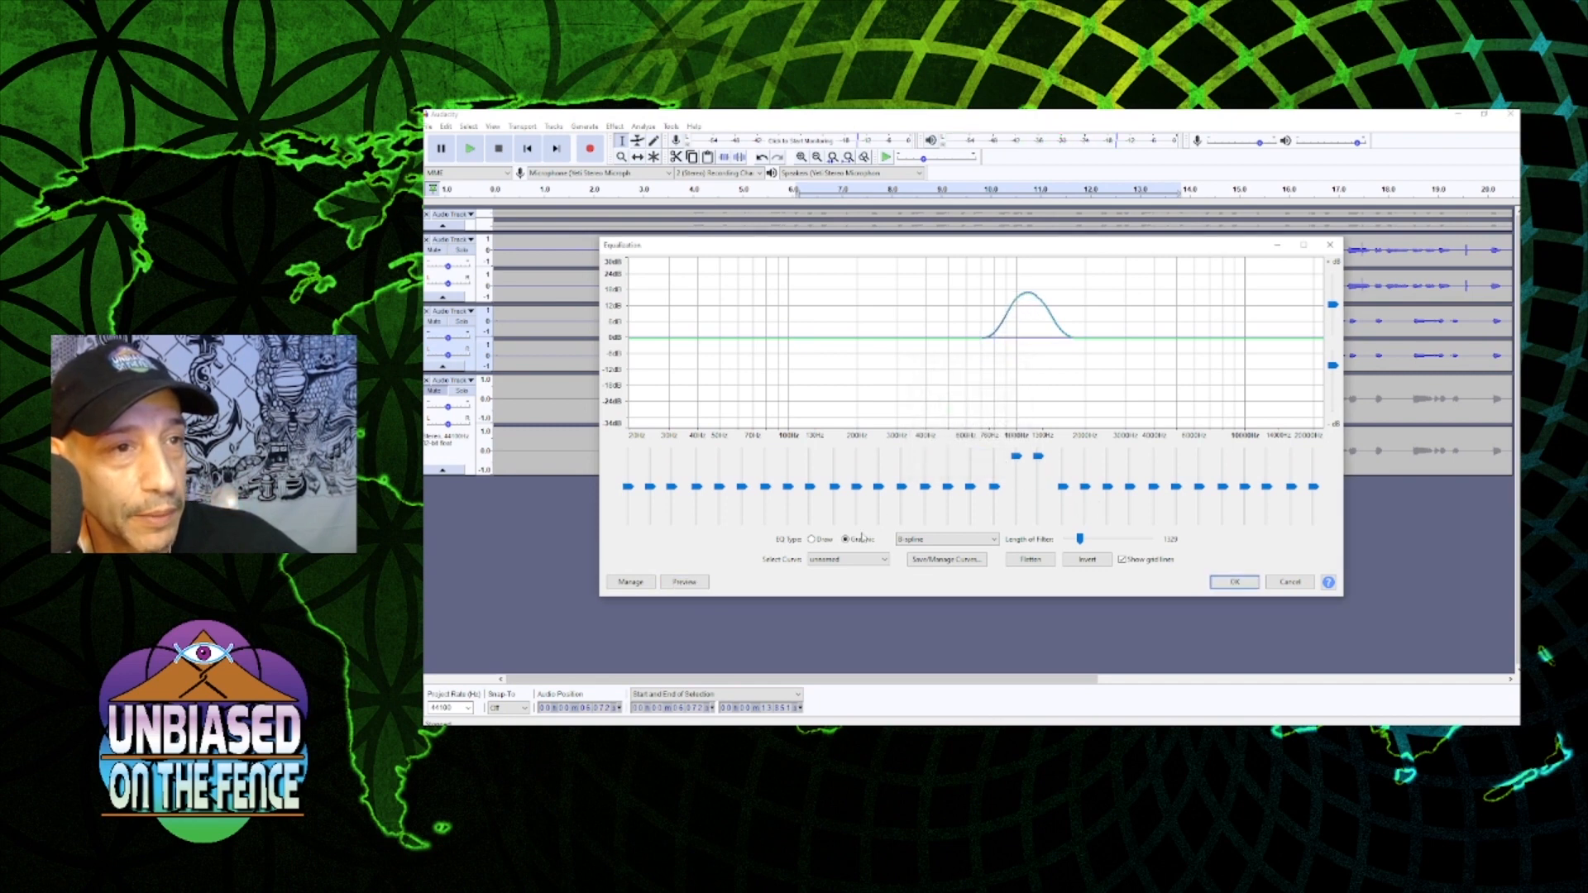
pyautogui.click(685, 584)
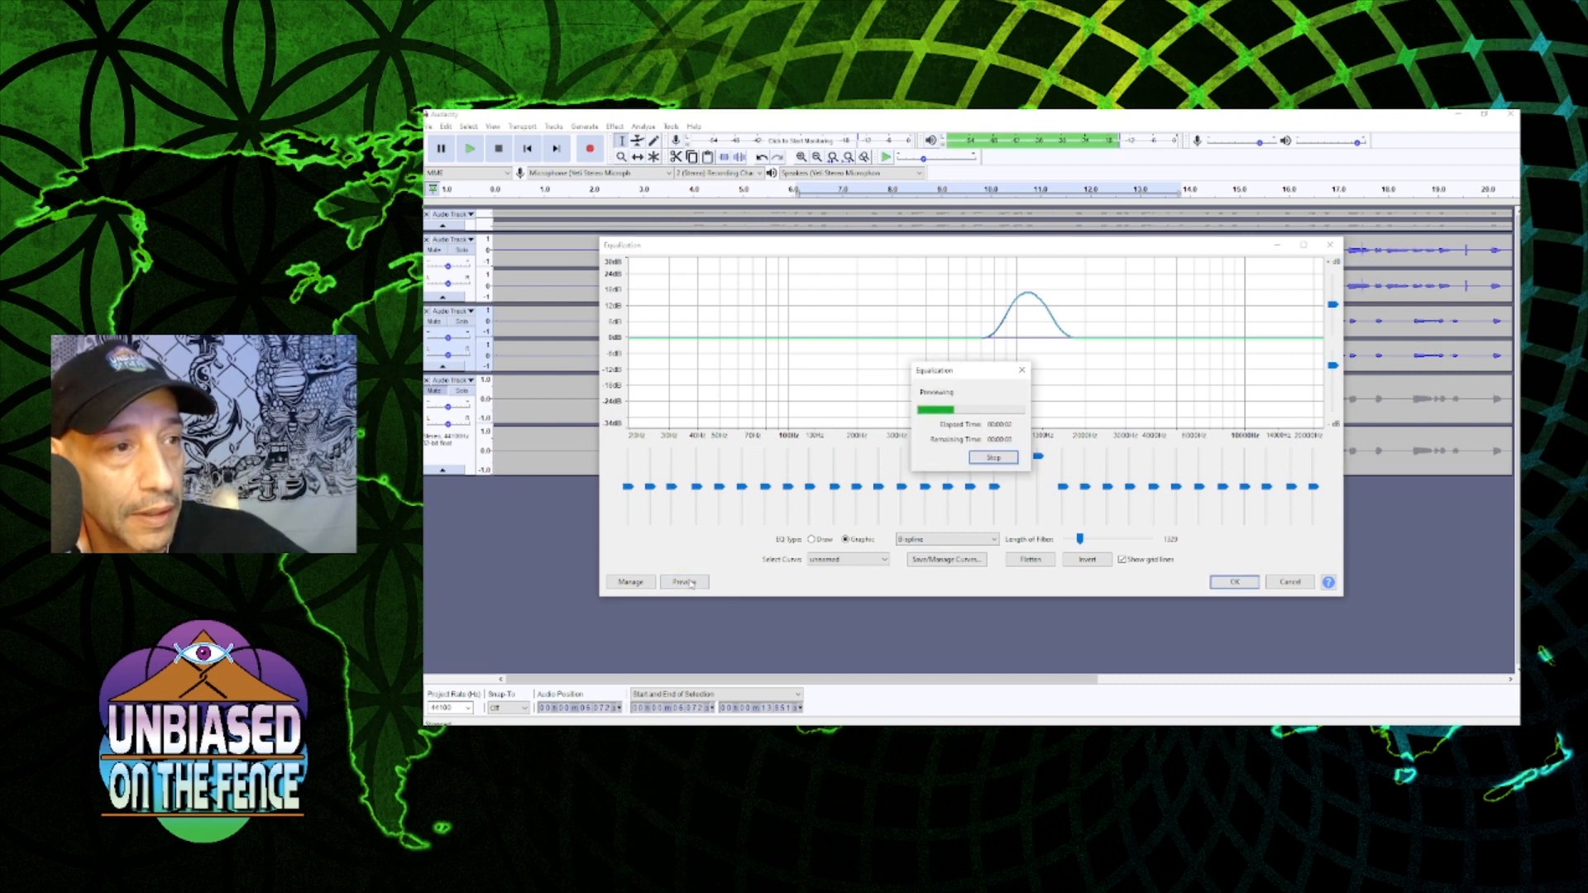
pyautogui.click(1008, 461)
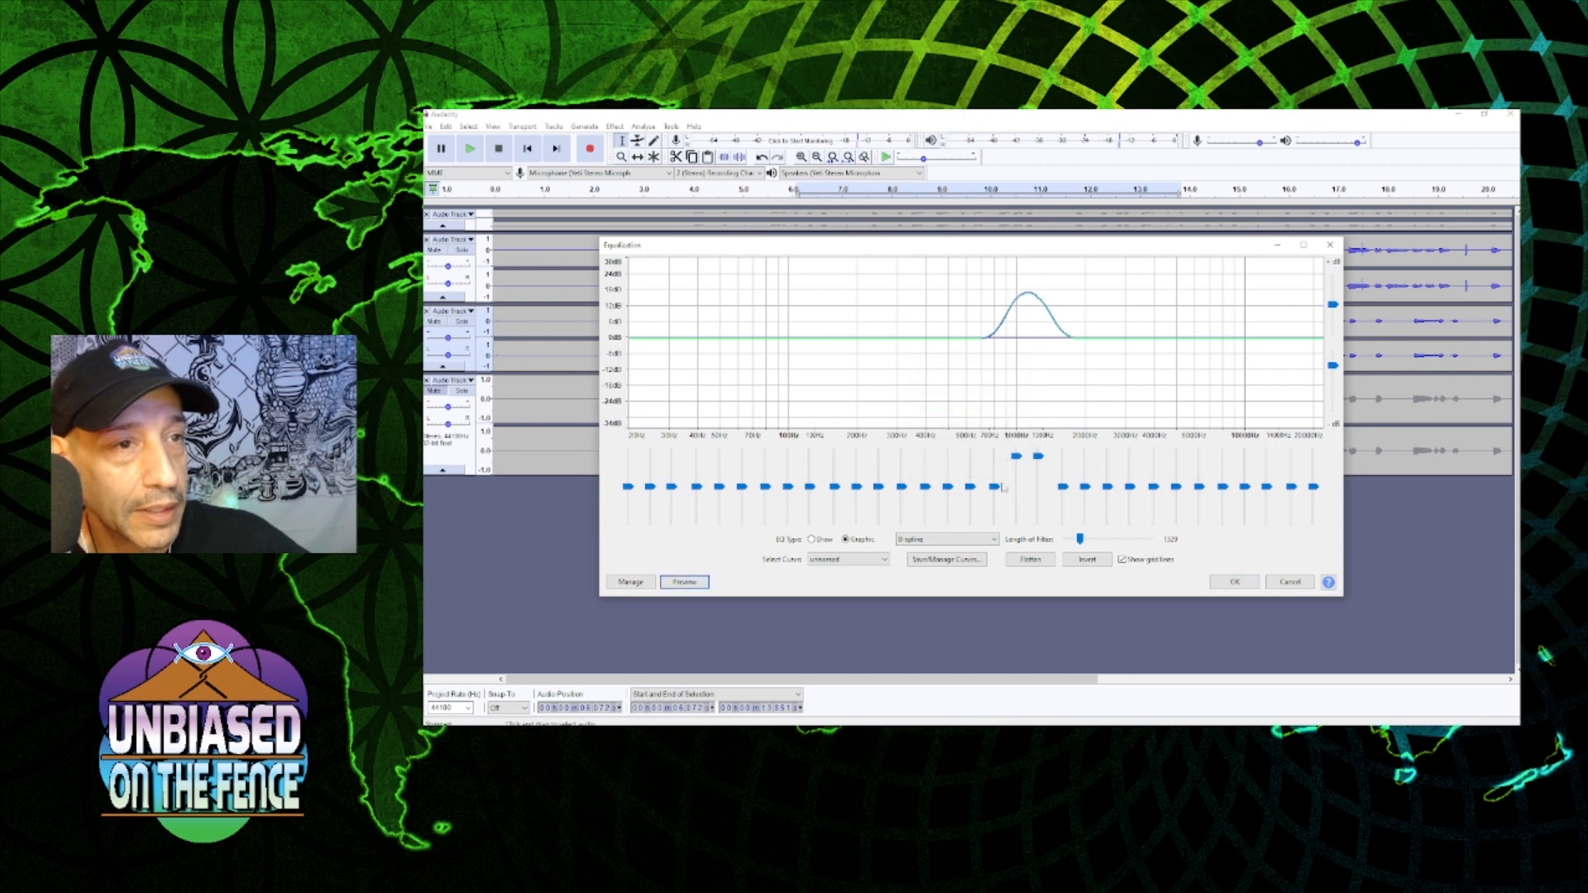
# - Lower the 1 kHz band partway, raise the 1.6 kHz band close to the 1.25 kHz level, and preview the curve
pyautogui.moveTo(1021, 456); pyautogui.dragTo(1067, 465)
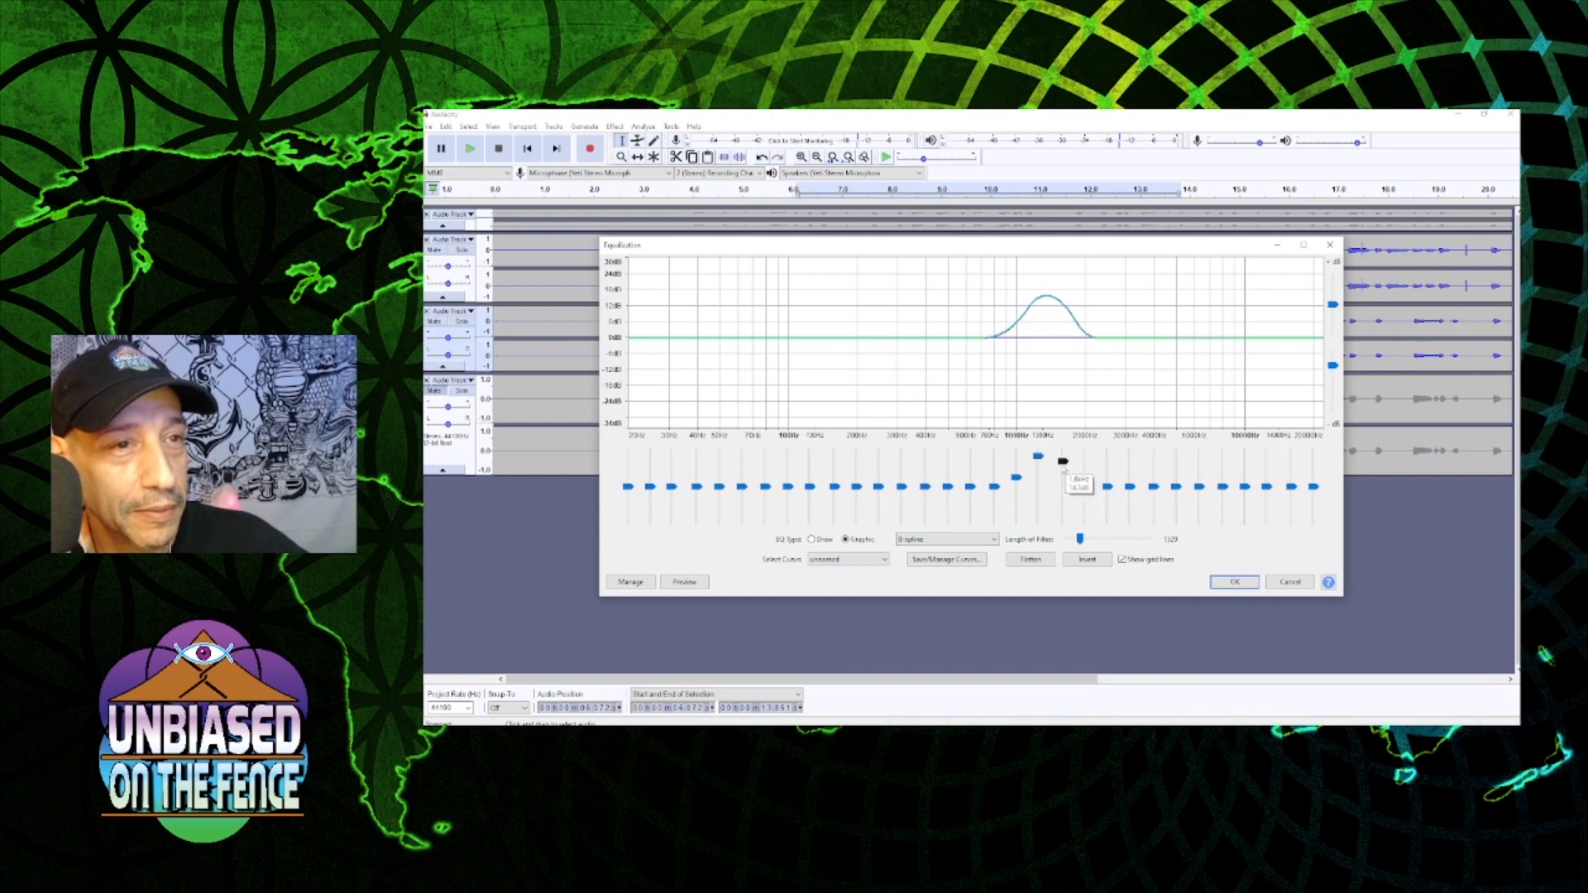
pyautogui.click(686, 582)
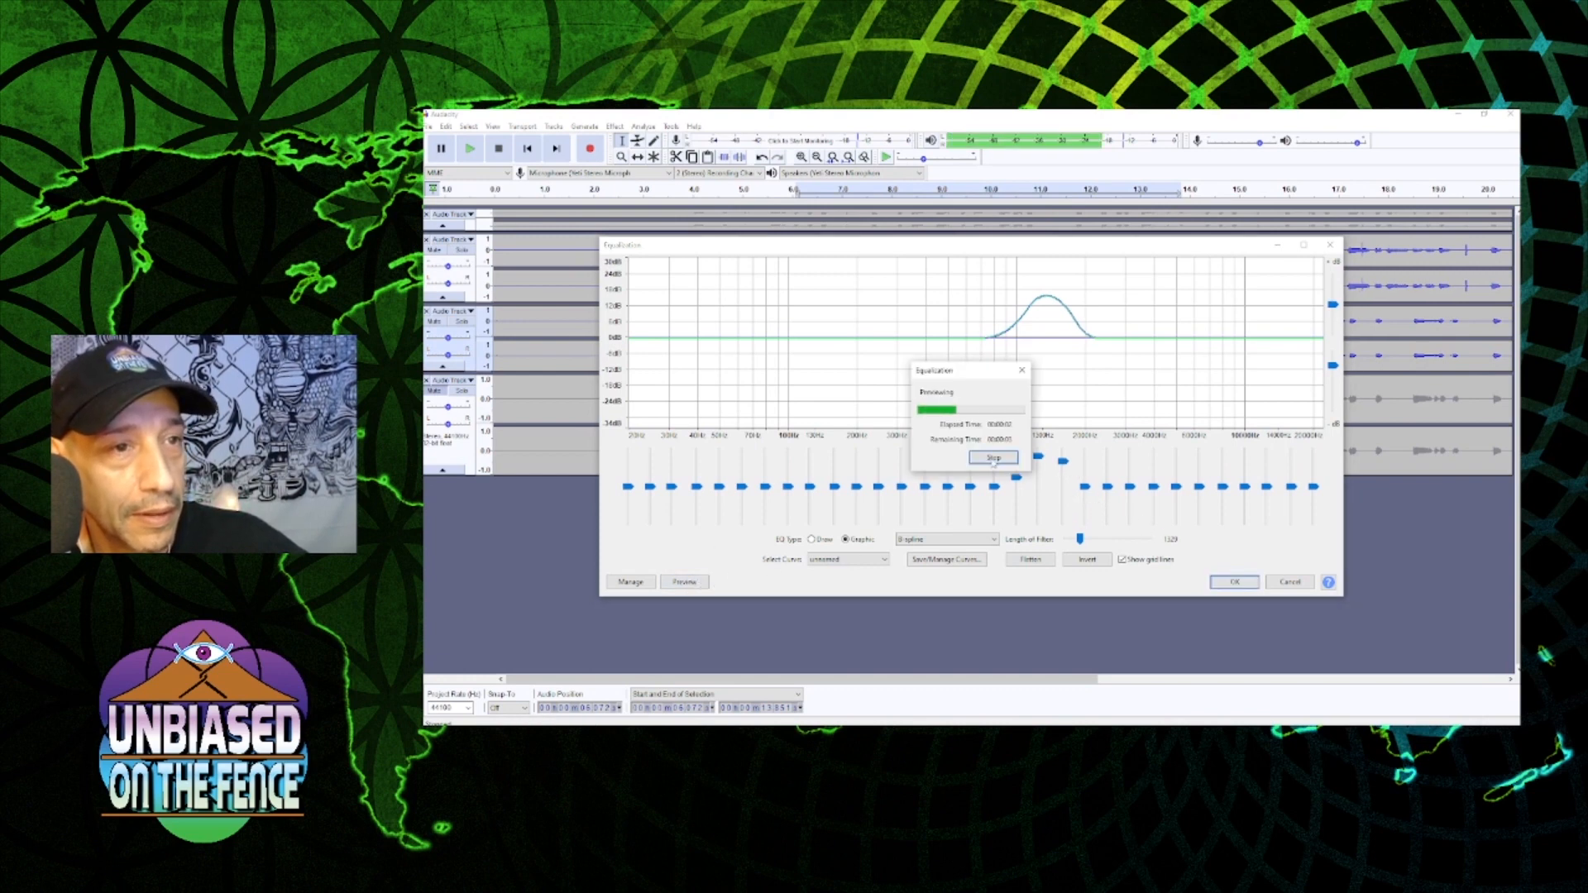
pyautogui.click(1062, 466)
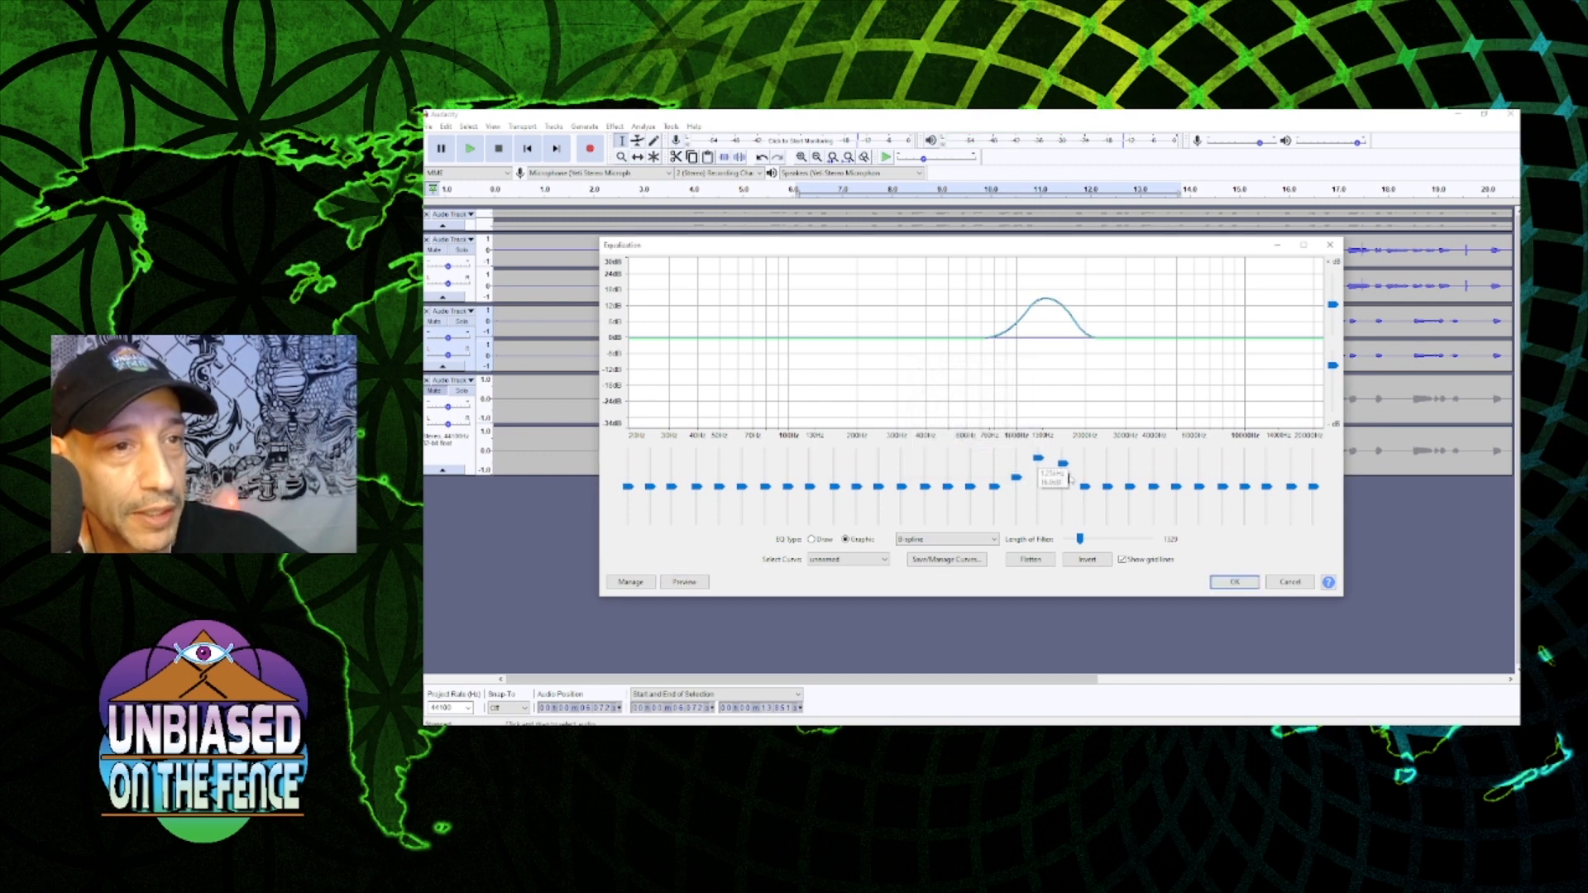
# - Widen the boost into a smooth hump from 800 Hz to 2.5 kHz, preview it, and apply the equalization
pyautogui.moveTo(1086, 488); pyautogui.dragTo(1019, 465)
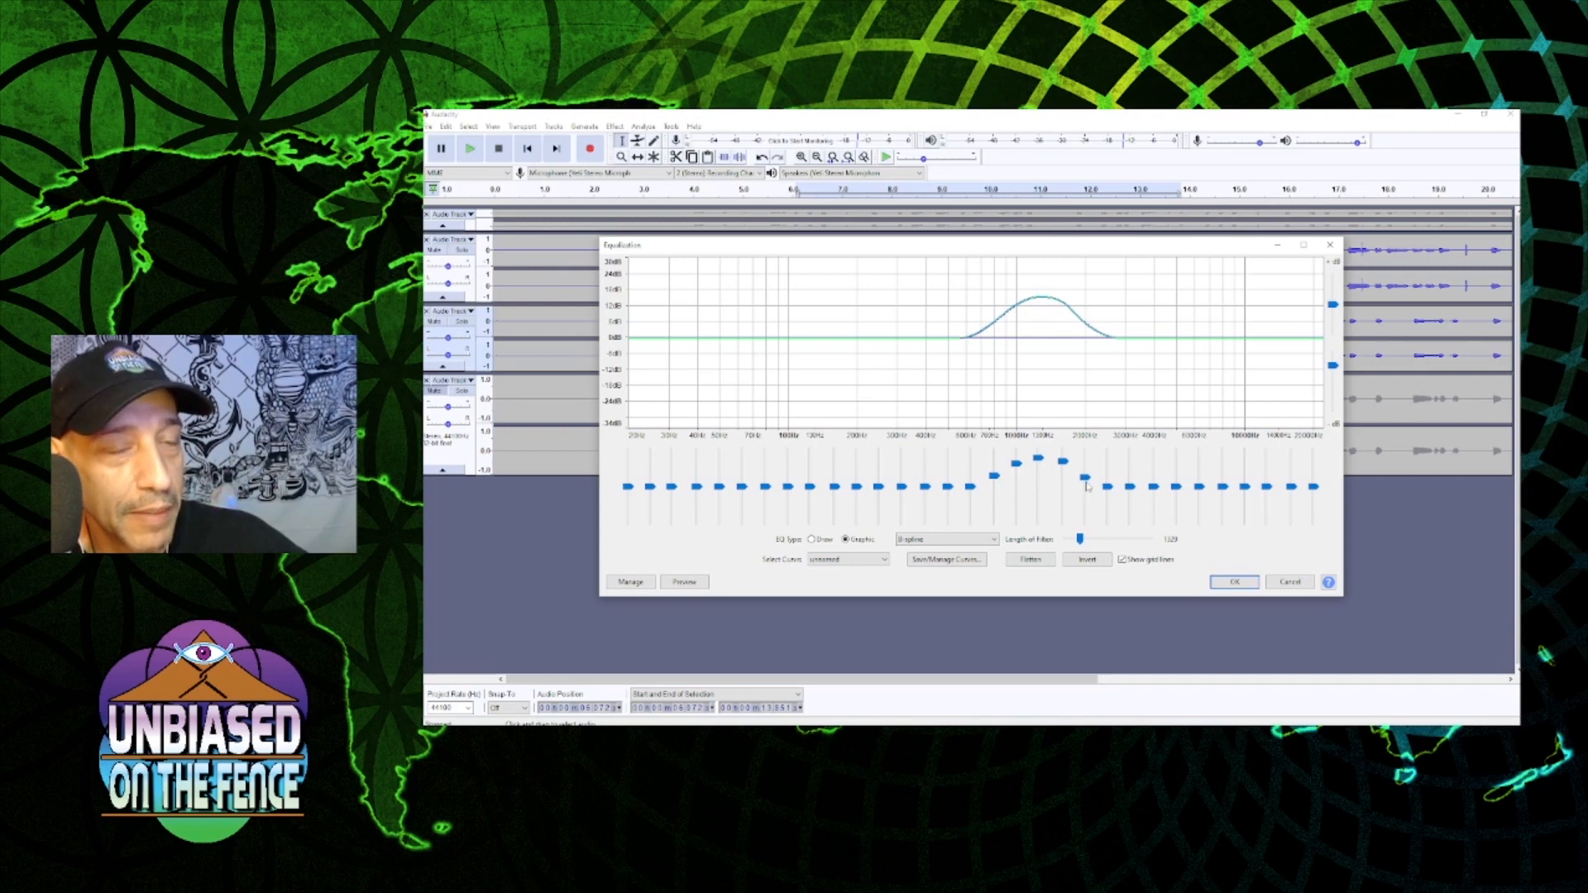
pyautogui.moveTo(1083, 481); pyautogui.dragTo(1130, 488)
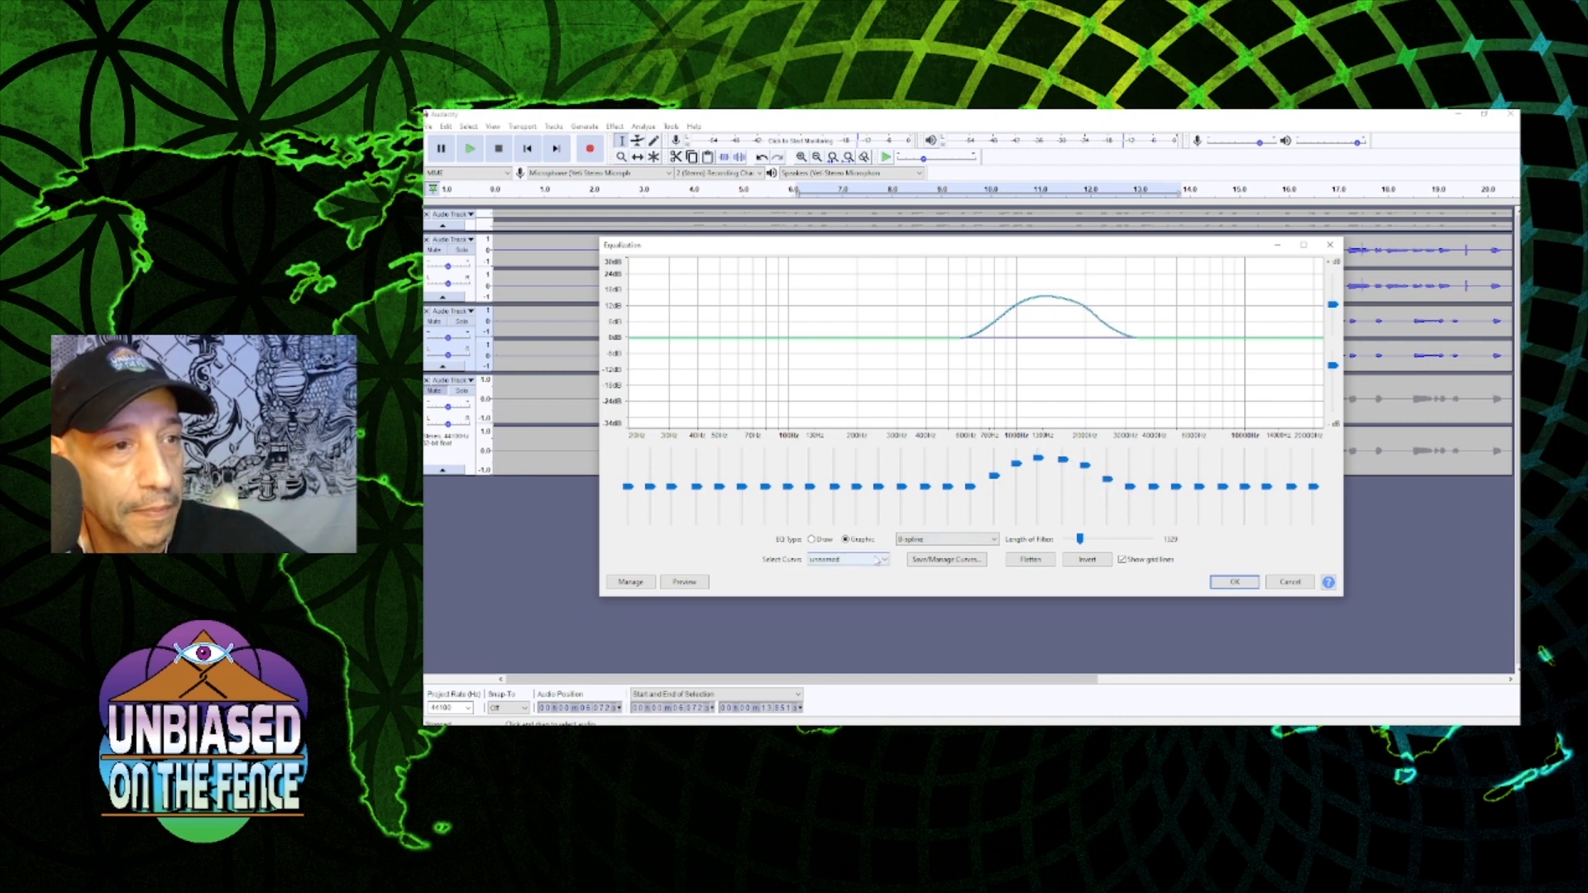
pyautogui.click(684, 581)
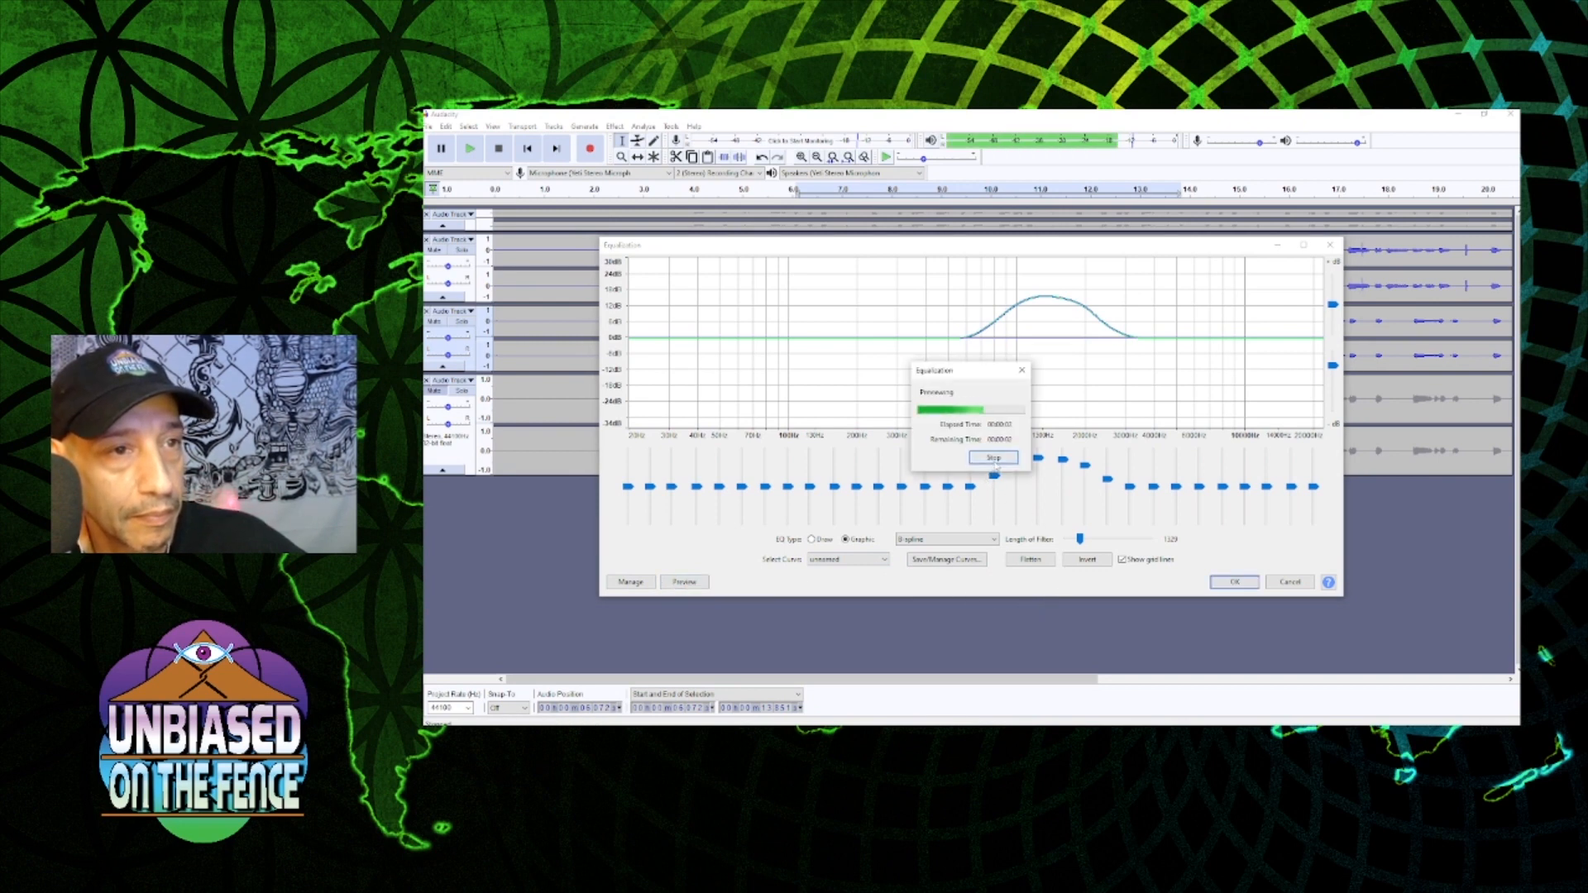
pyautogui.click(1236, 583)
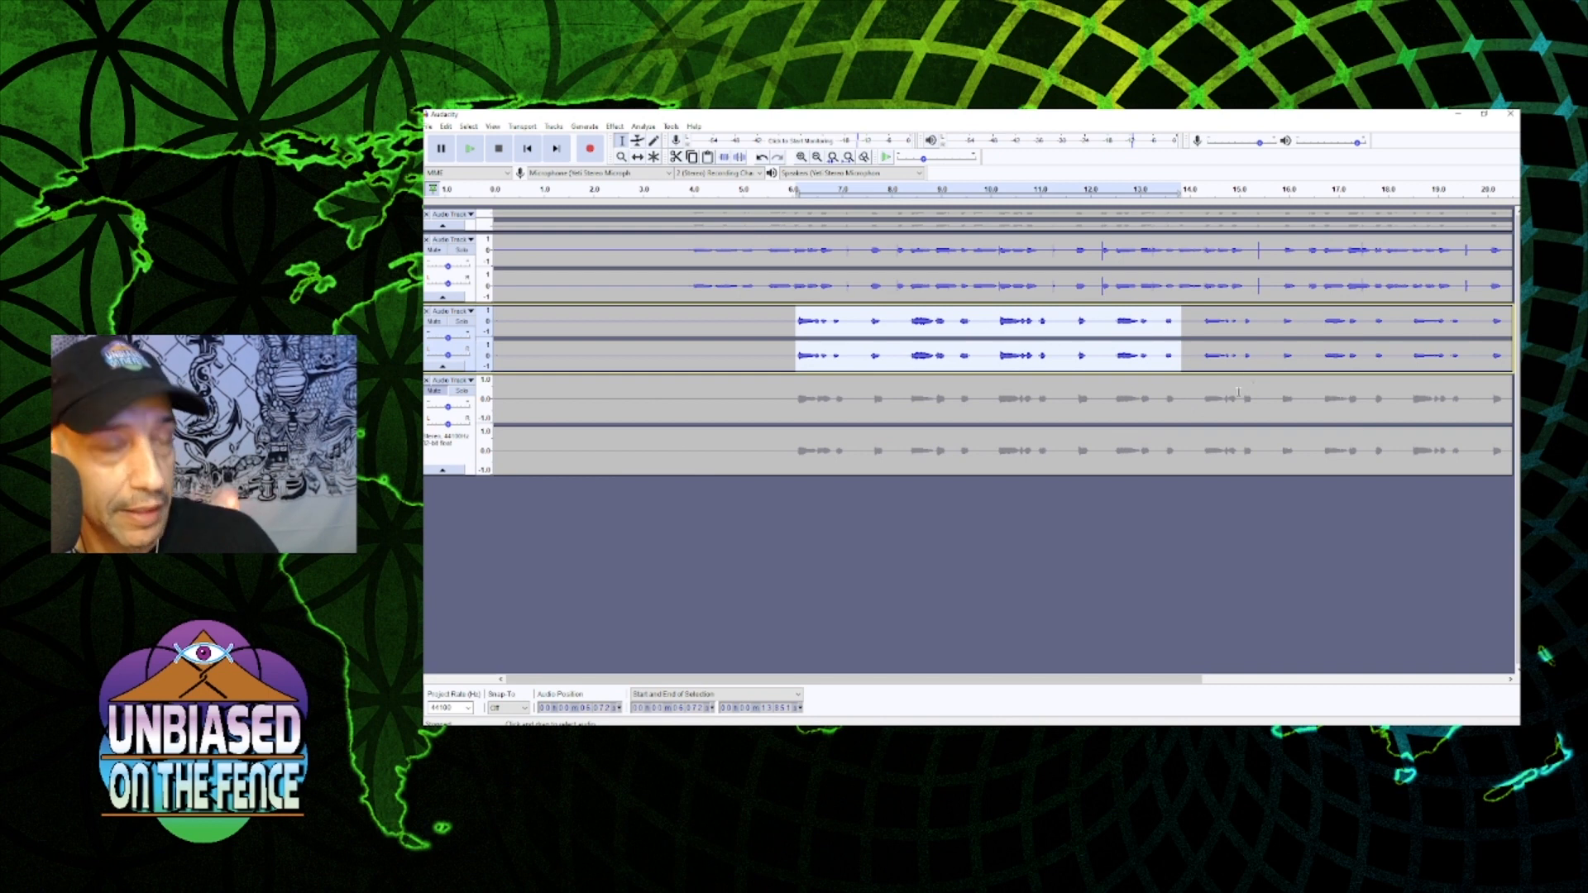
# - Select the entire third track and apply Equalization with the existing hump curve boosting 800 Hz to 2.5 kHz
pyautogui.click(1048, 324)
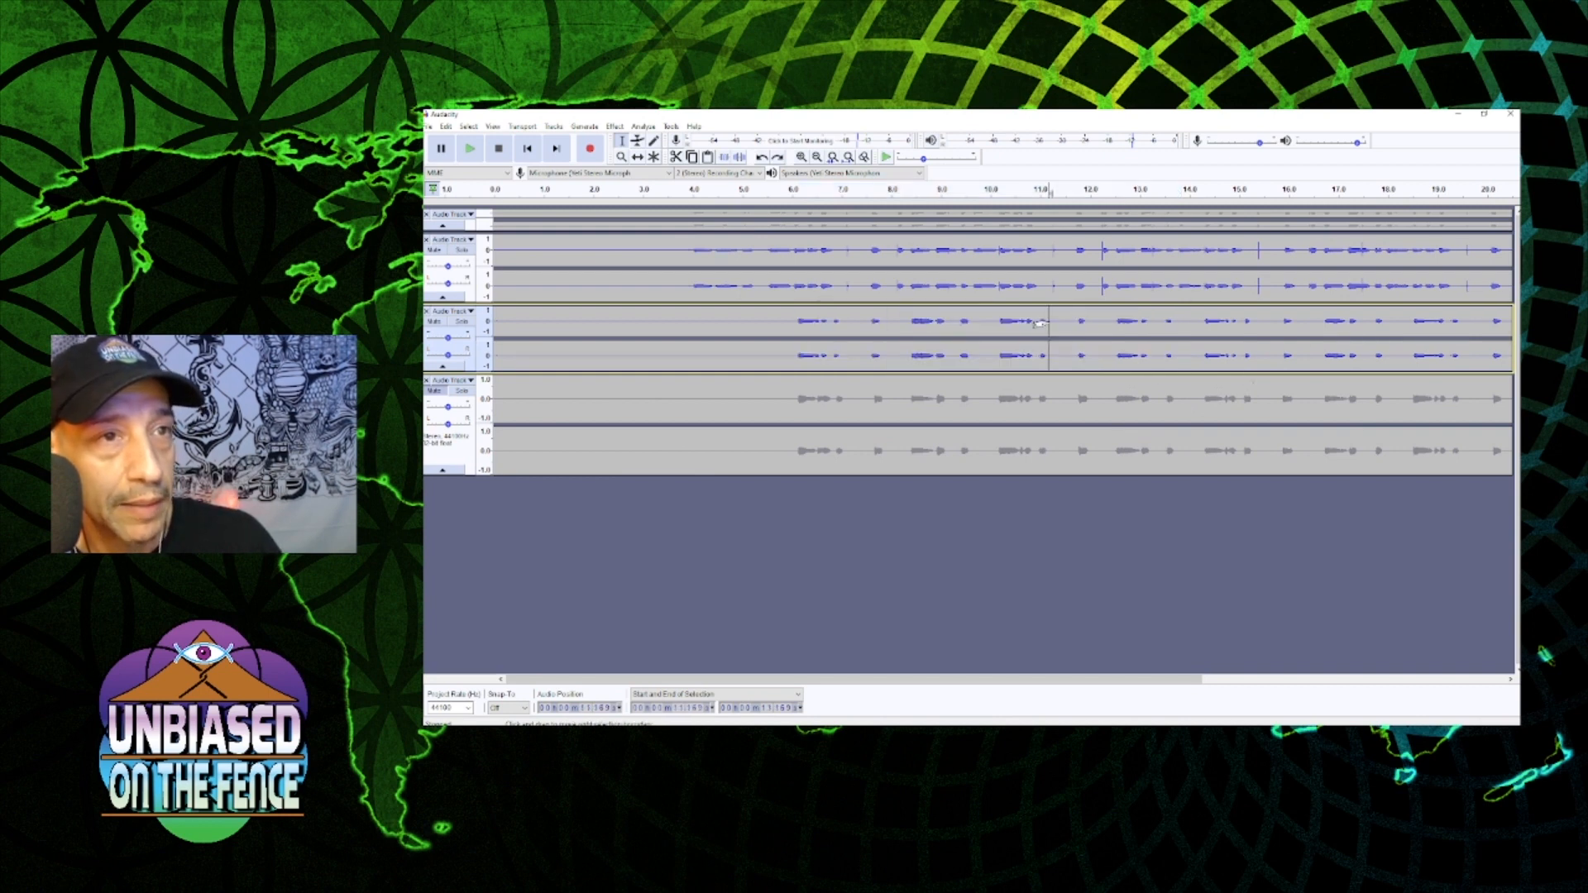
pyautogui.doubleClick(1044, 323)
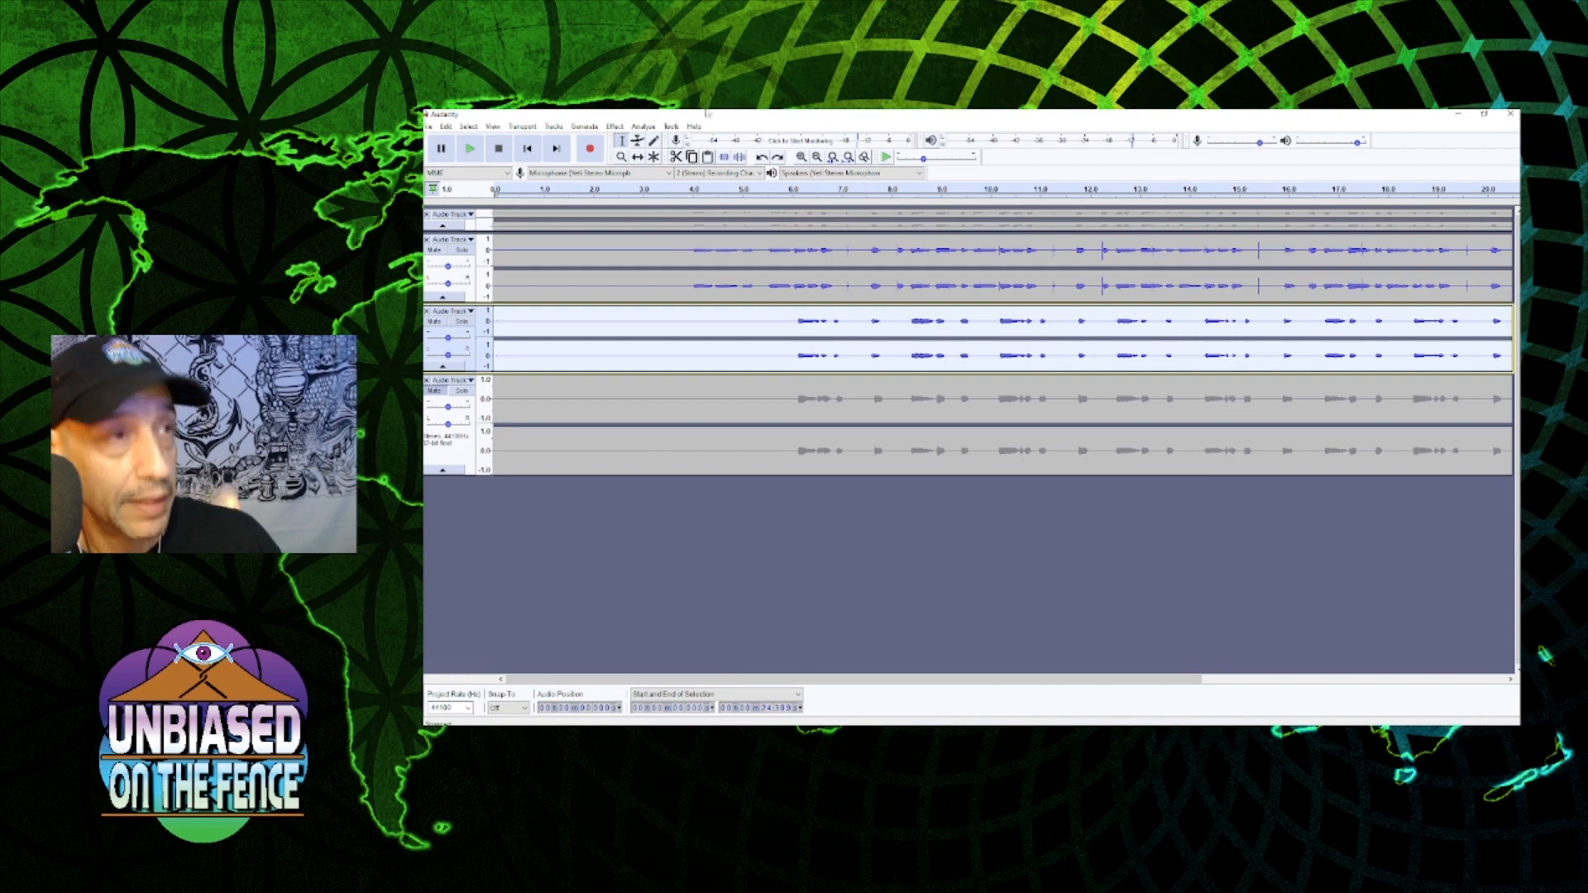
pyautogui.click(615, 127)
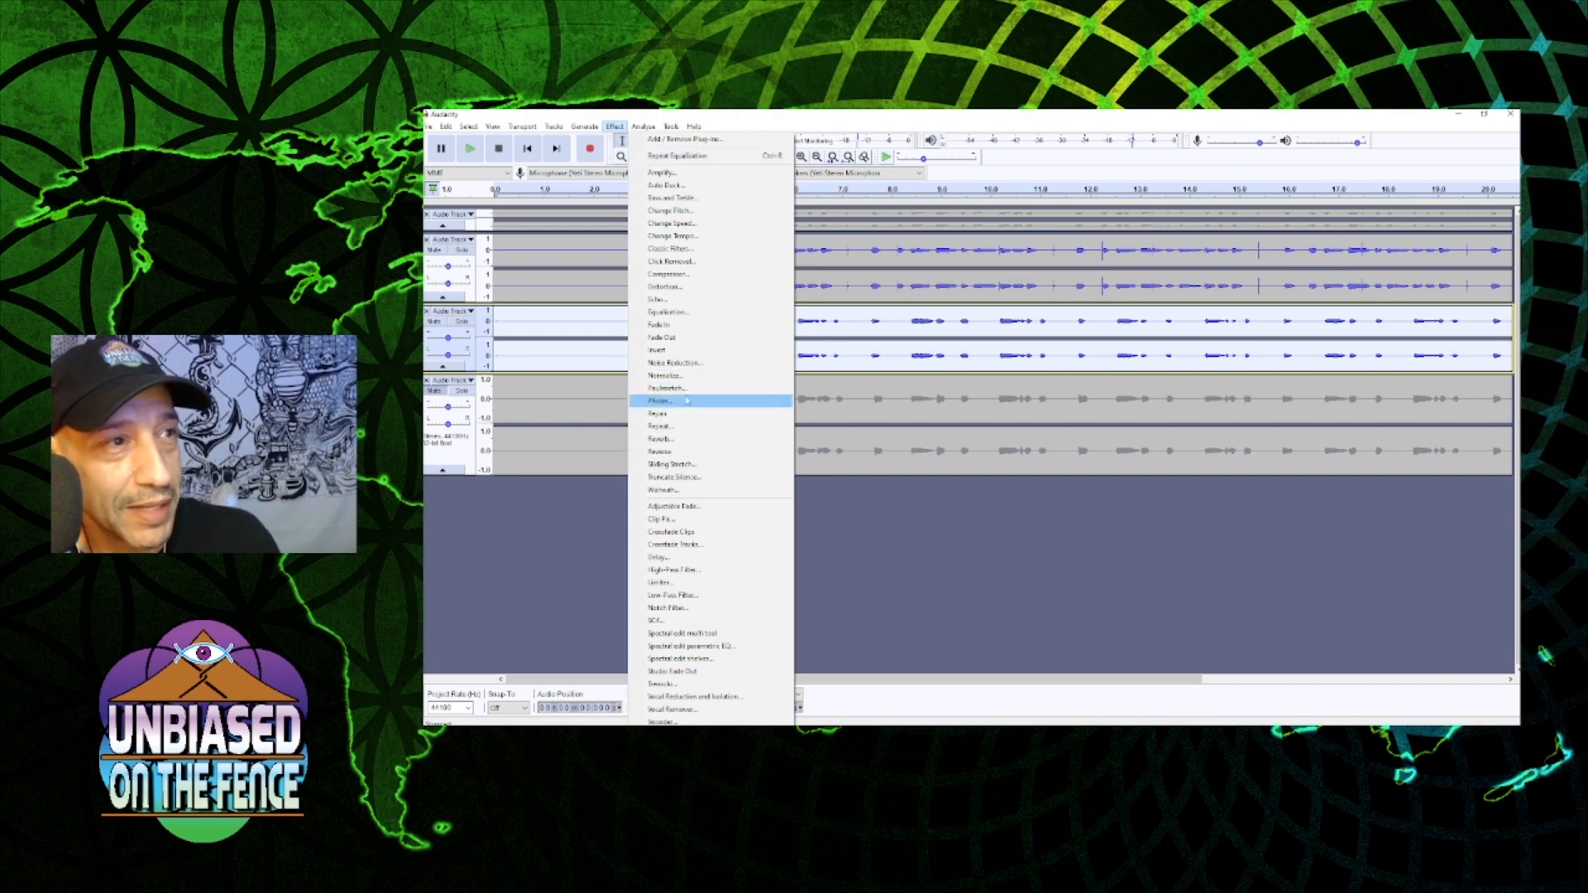
pyautogui.click(682, 314)
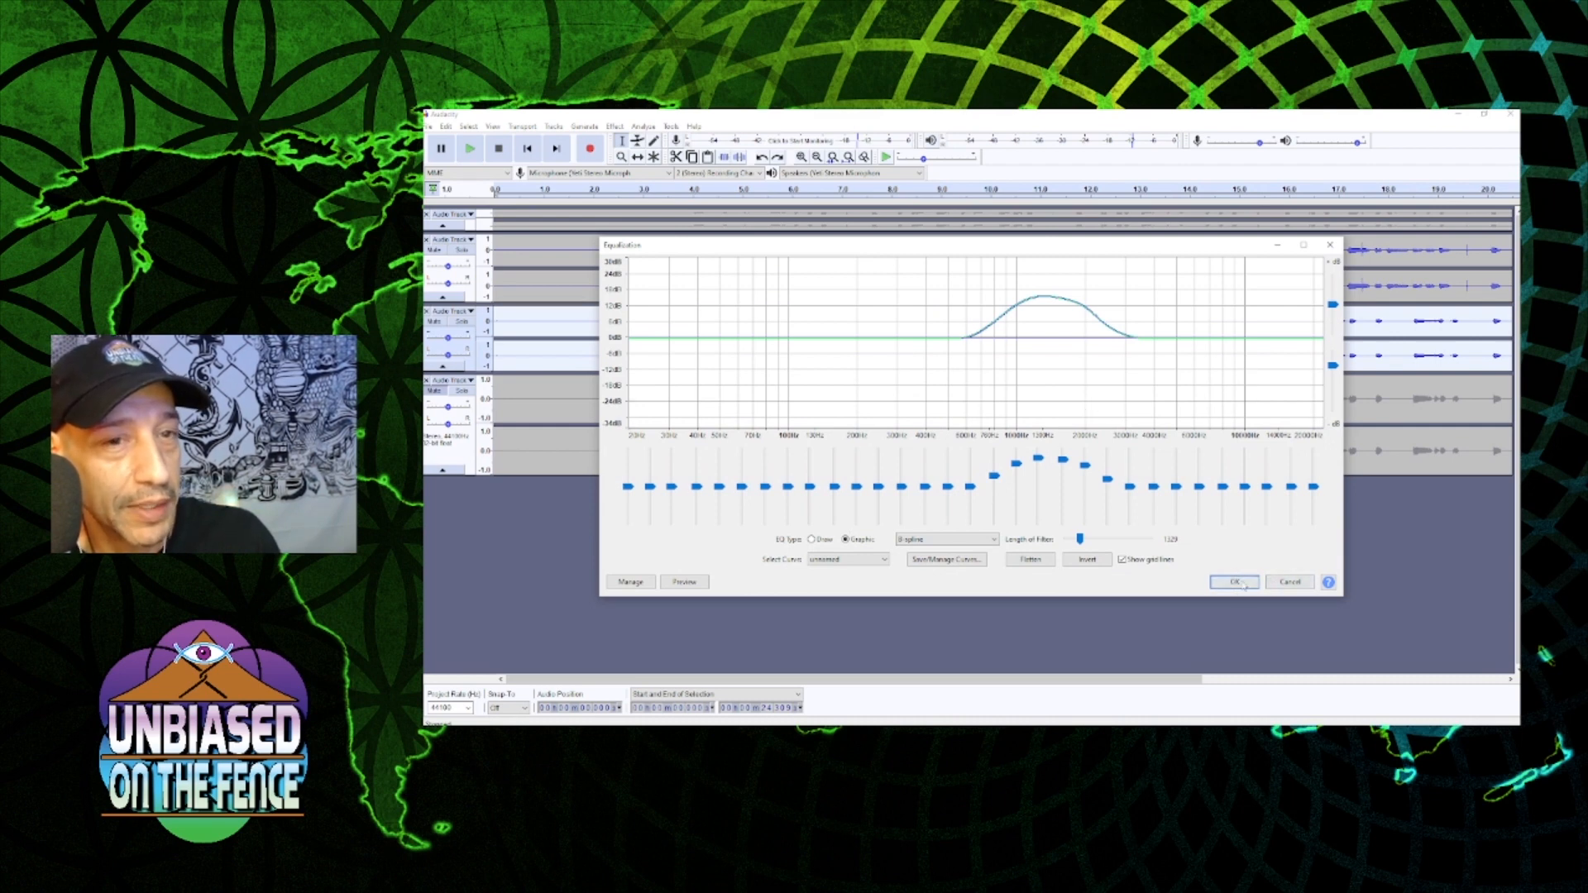
pyautogui.click(1233, 582)
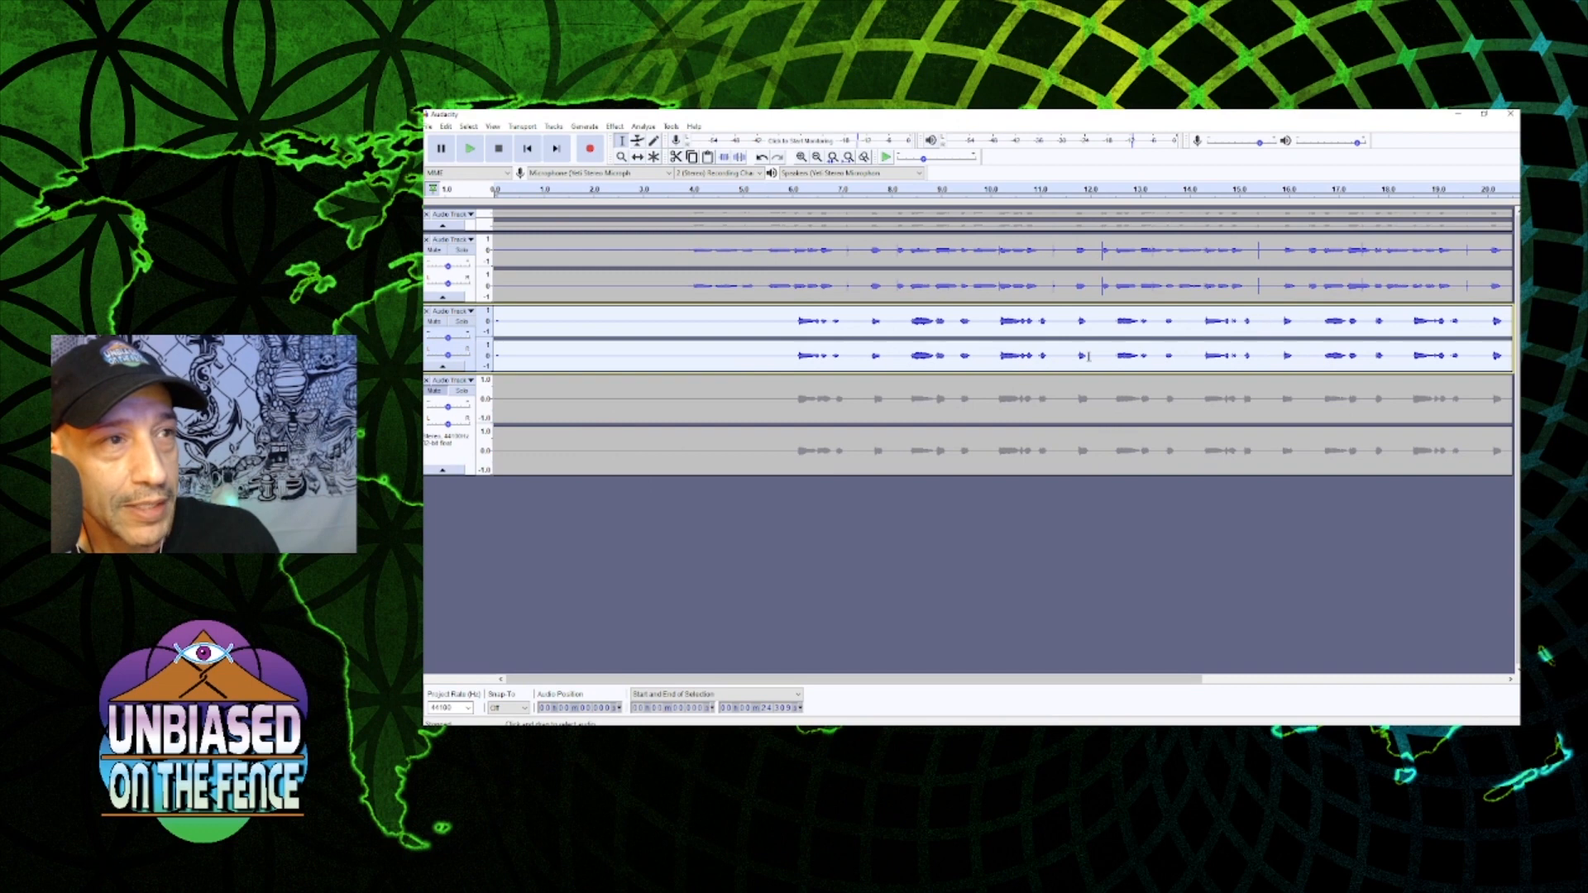
# - Select the entire fourth track and repeat the last Equalization on it
pyautogui.doubleClick(930, 399)
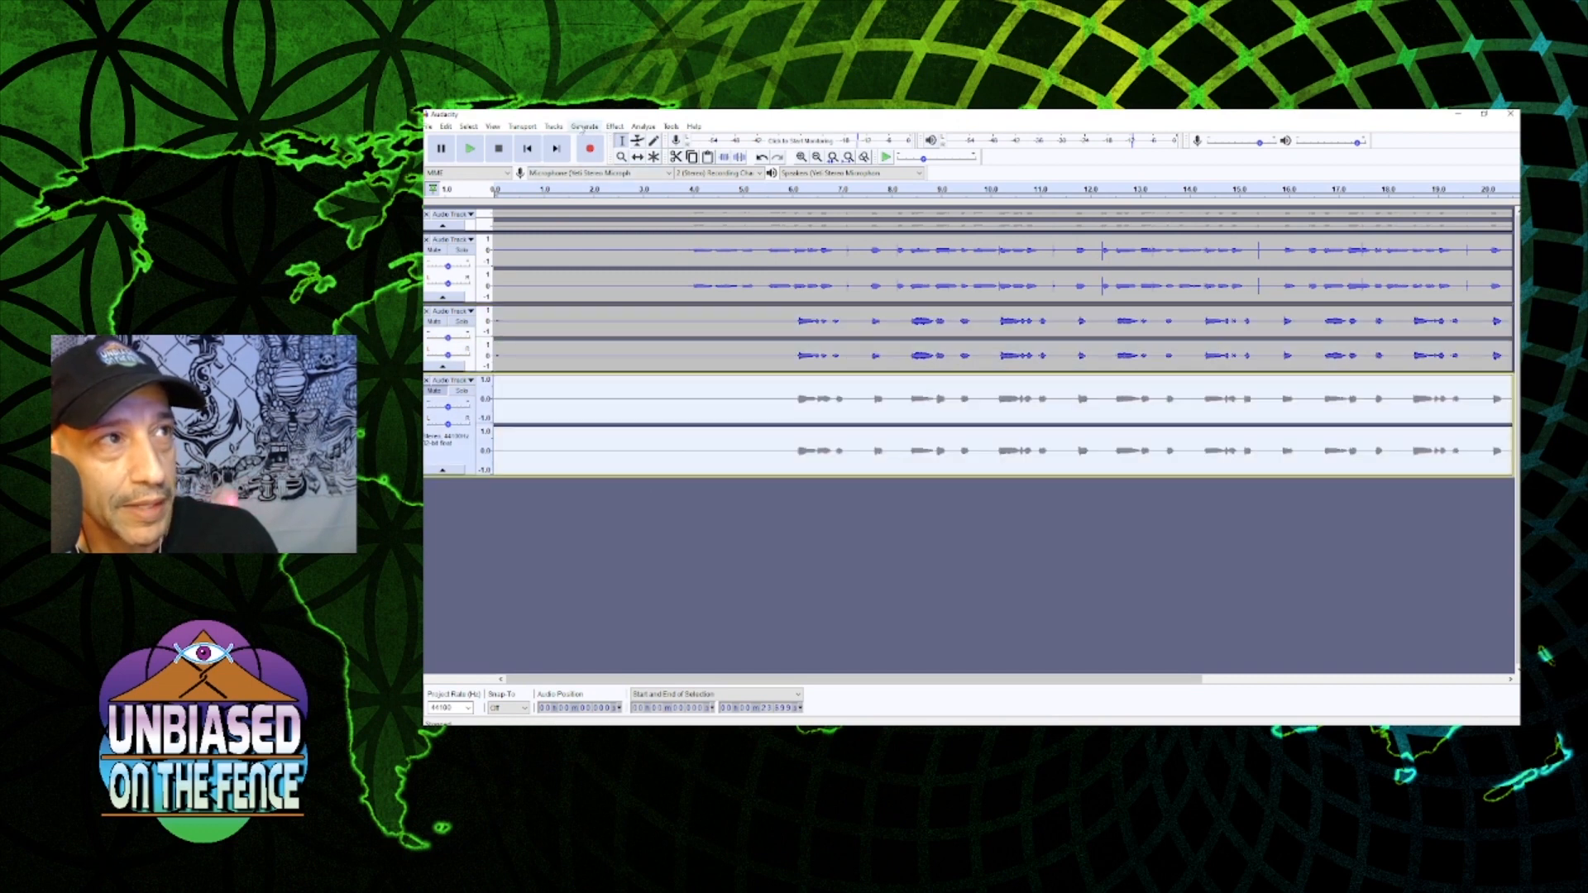
pyautogui.click(584, 126)
pyautogui.moveTo(613, 126)
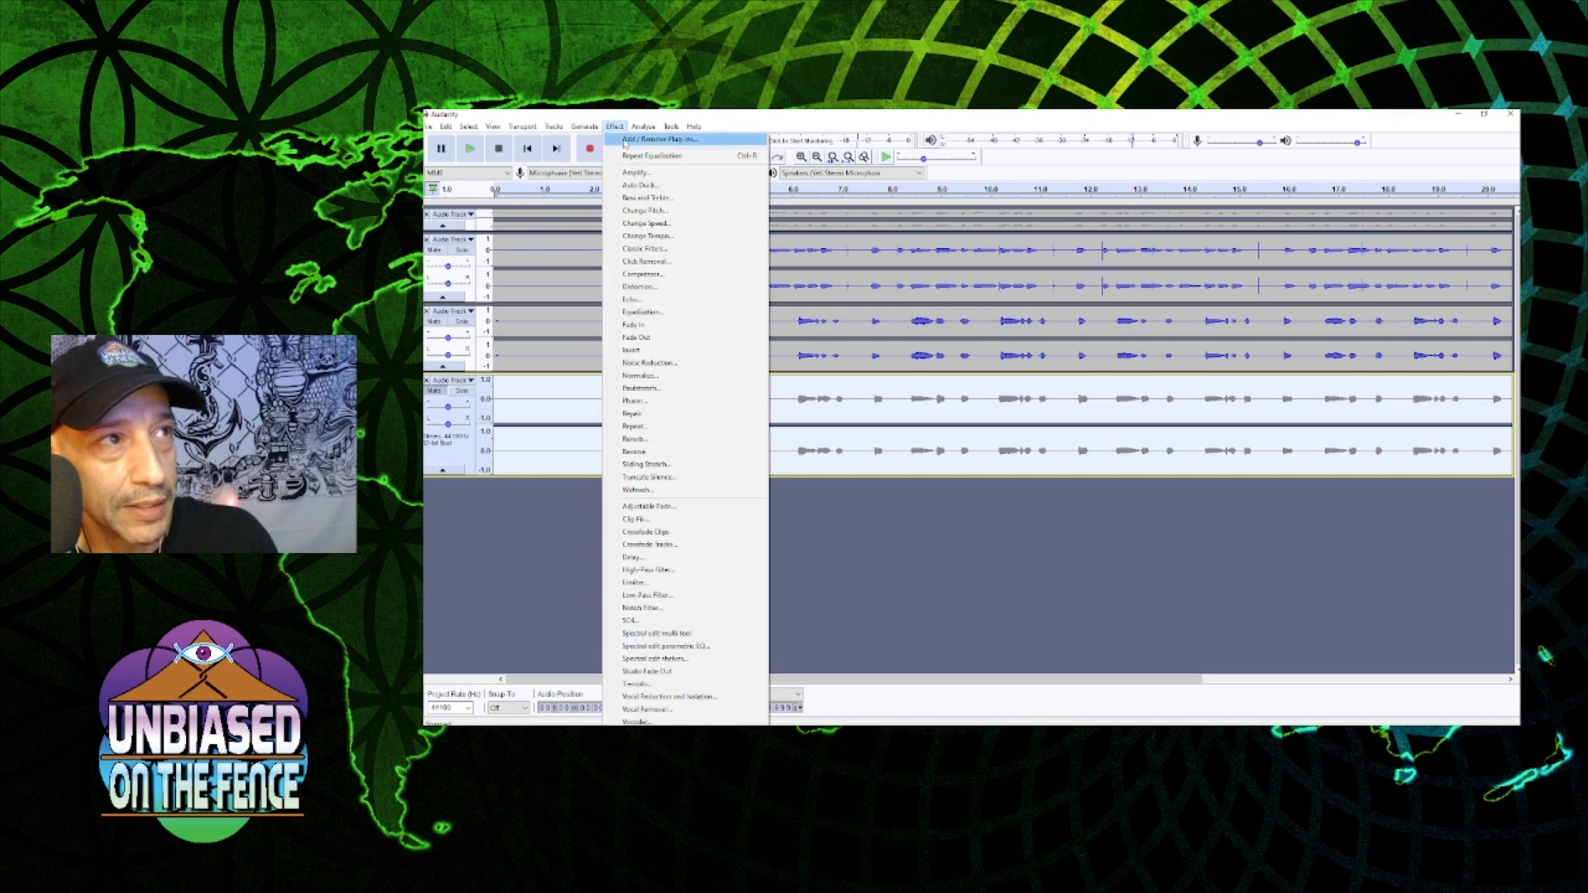
pyautogui.click(651, 157)
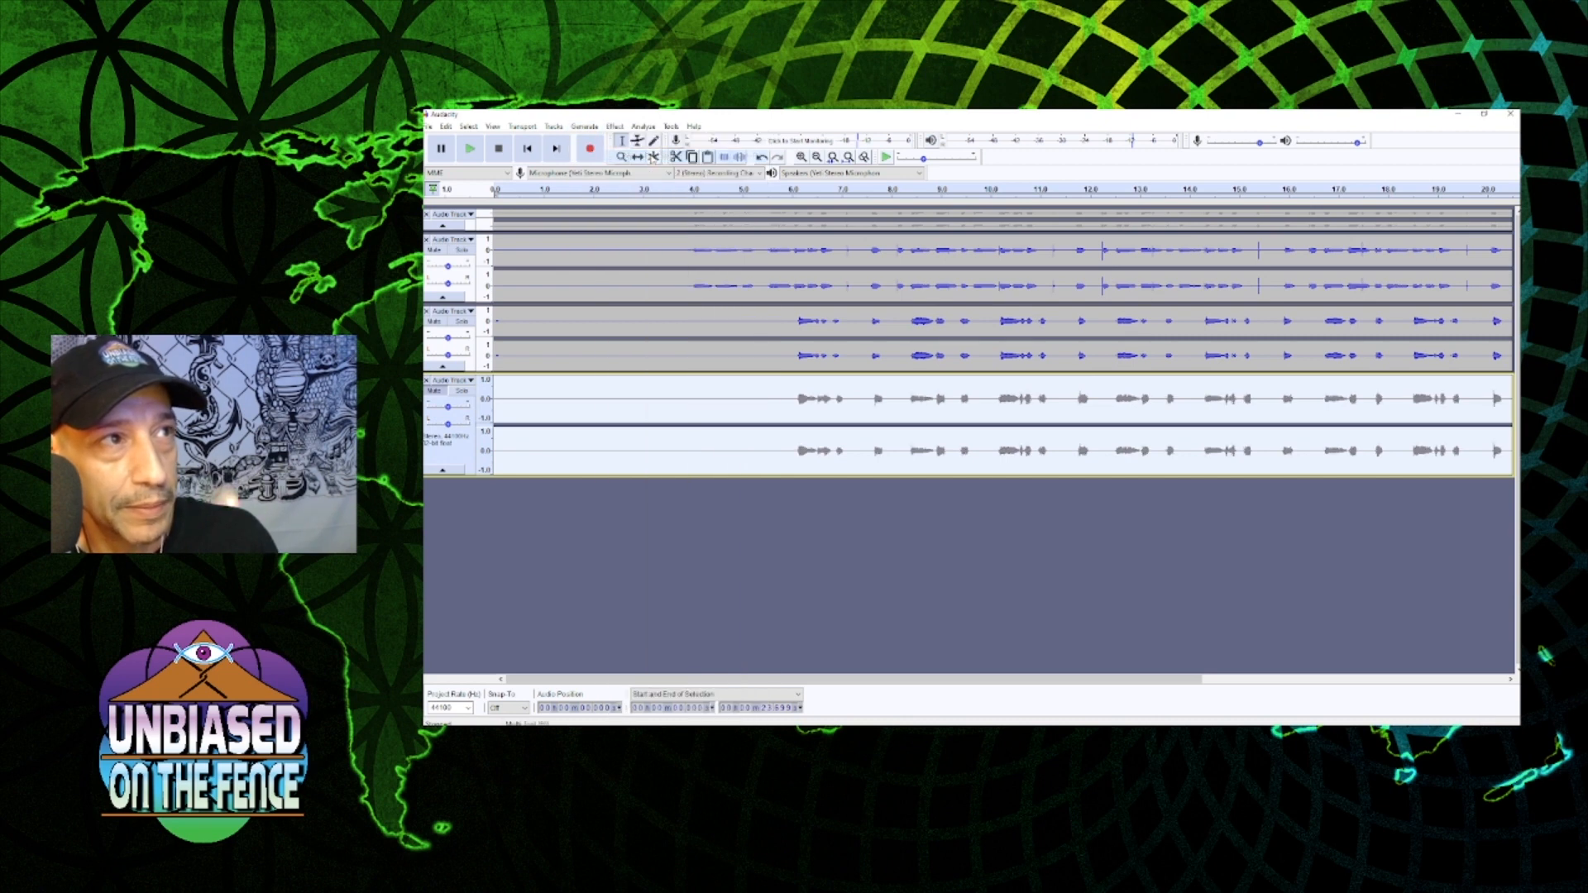
# - Solo the third track and play it from about 6 seconds, where the voice starts, replaying the opening once
pyautogui.click(820, 340)
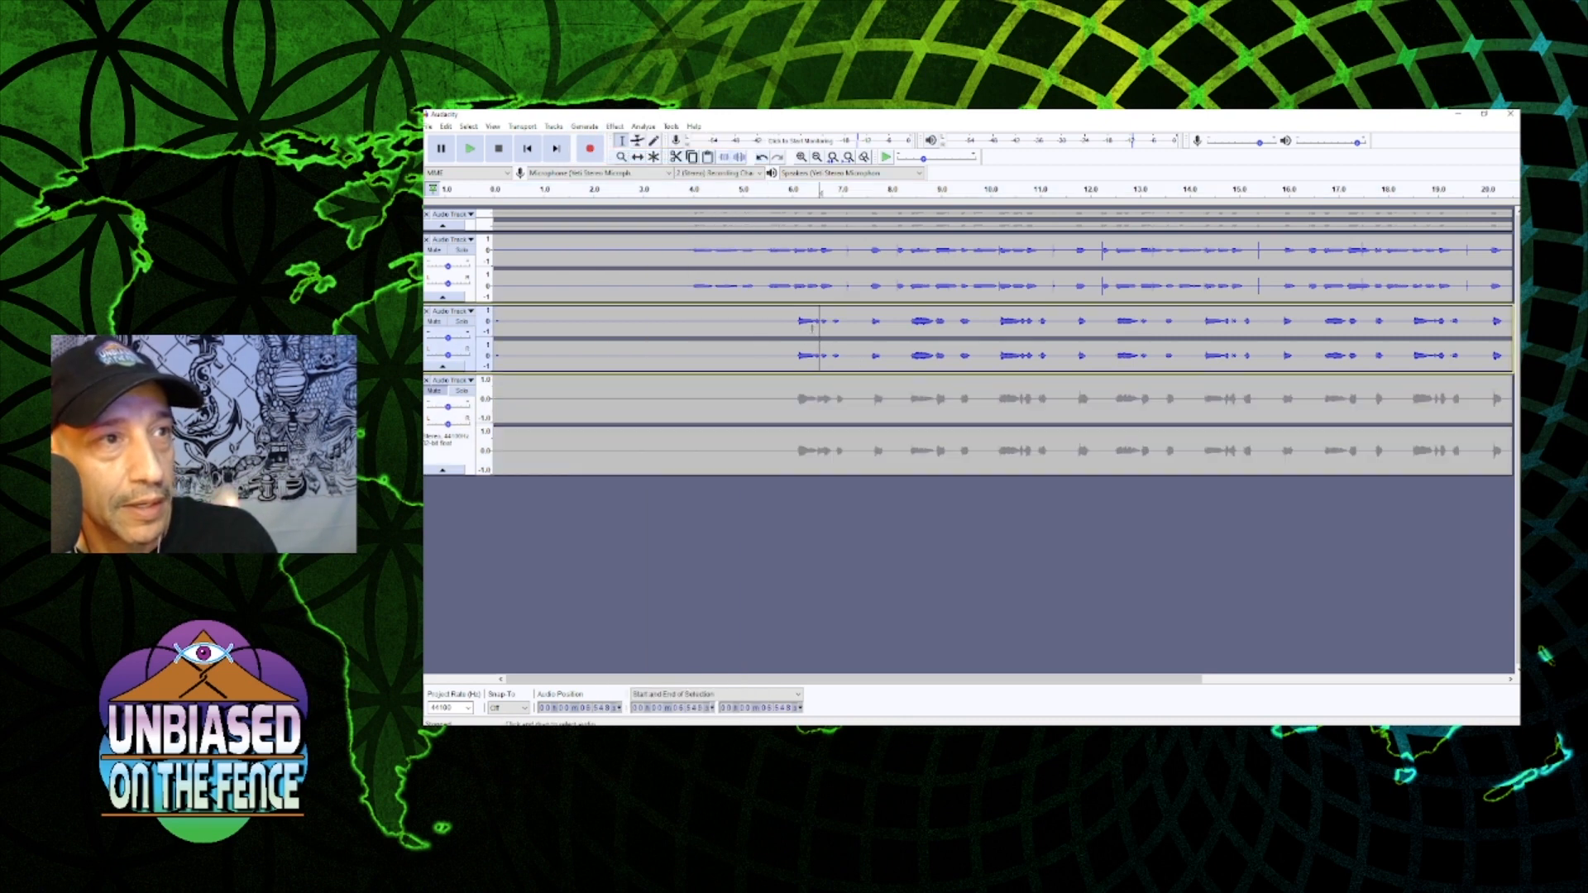
pyautogui.click(796, 329)
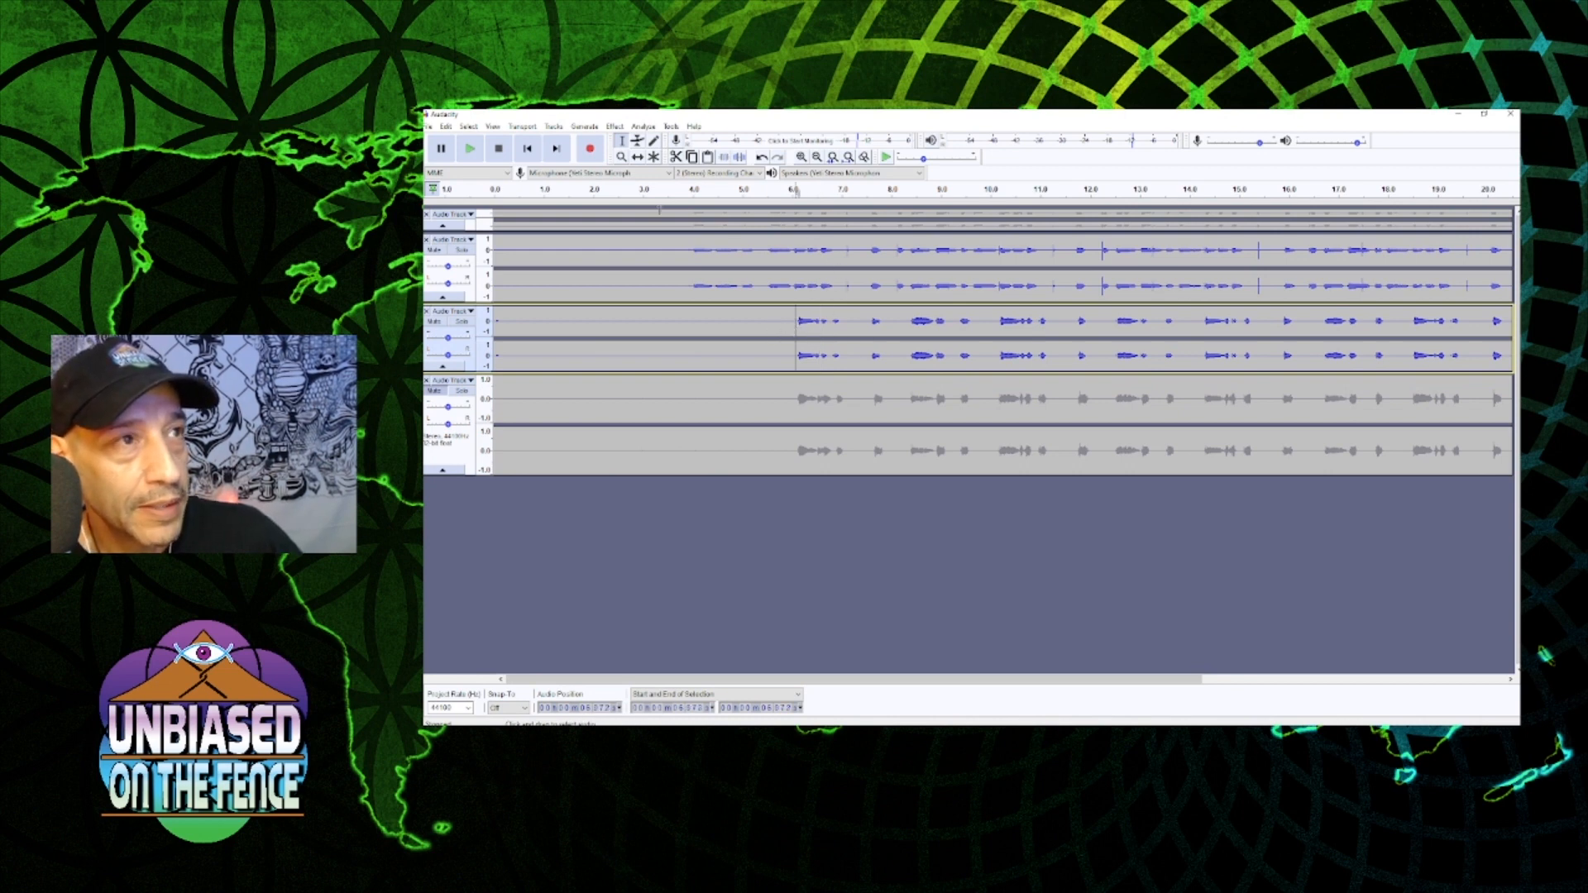
pyautogui.press('space')
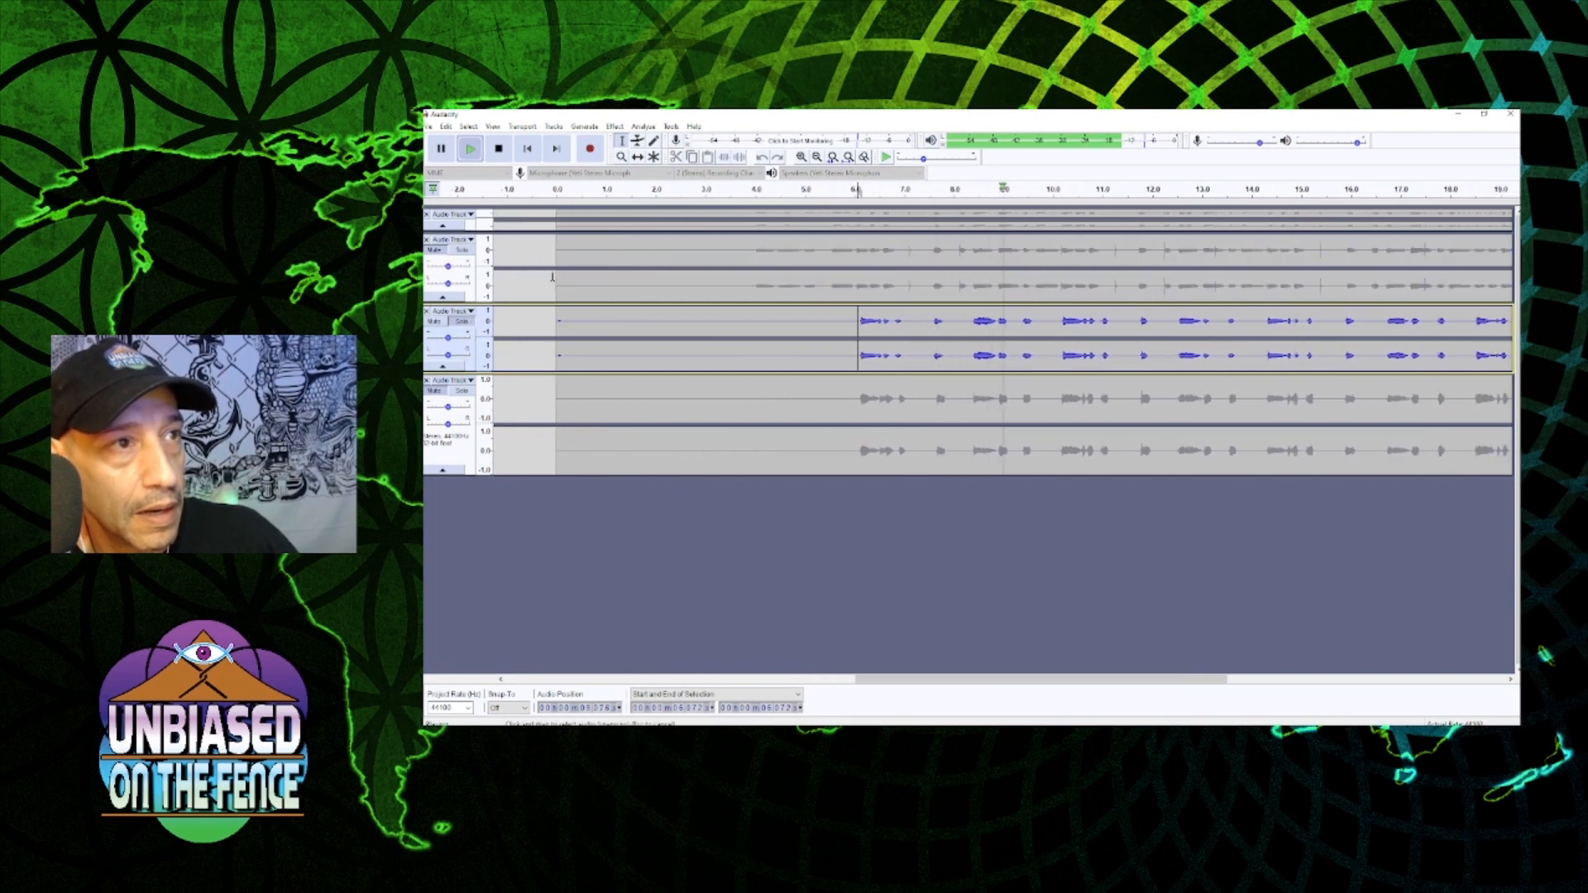
pyautogui.press('space')
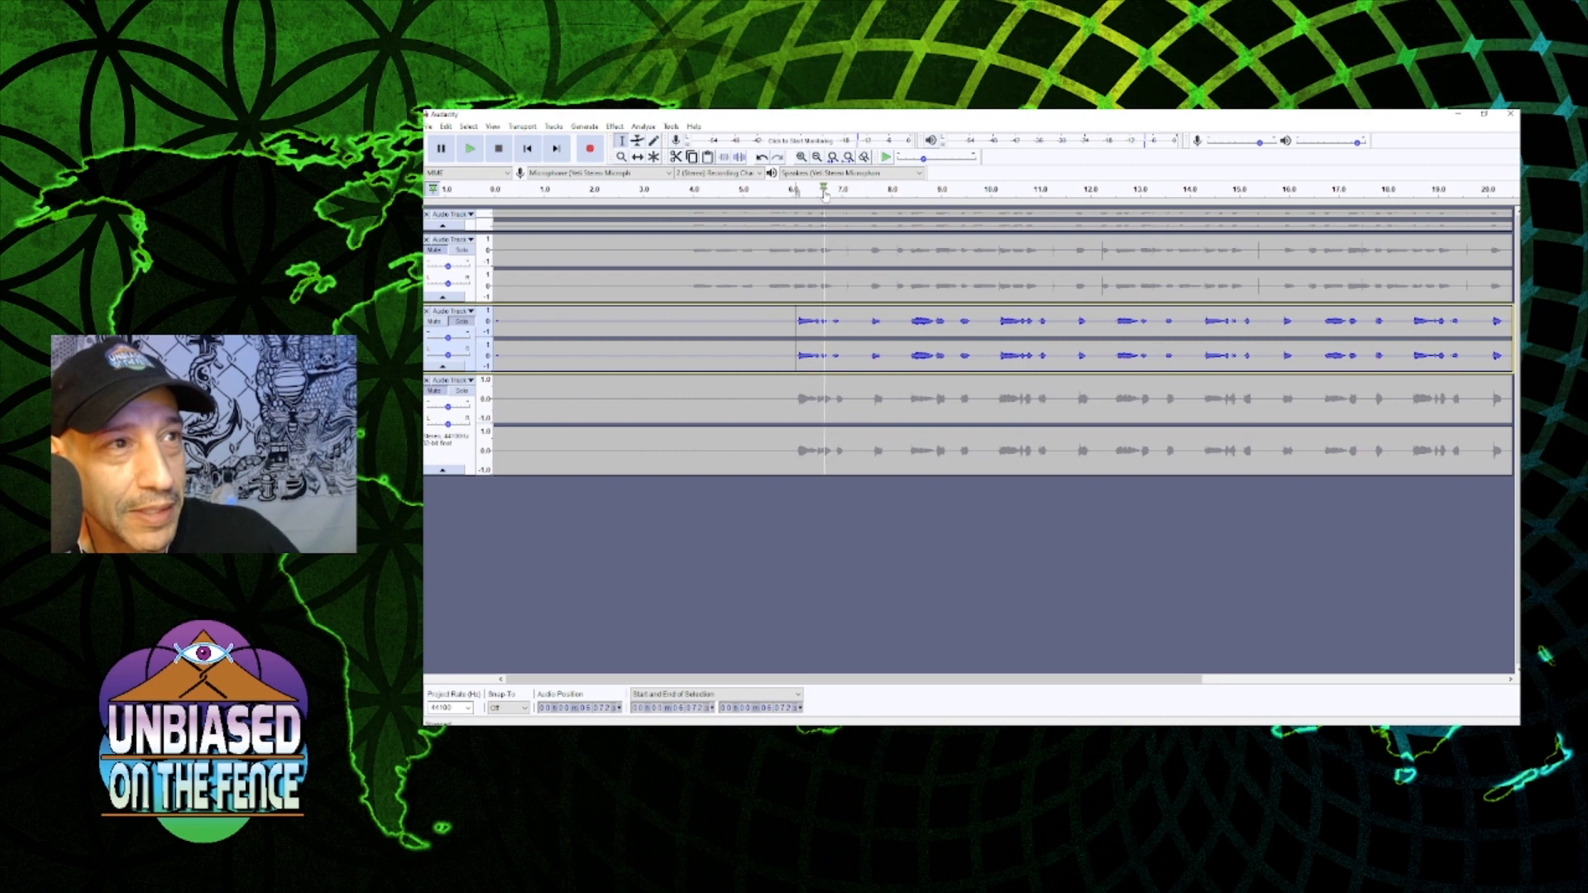
pyautogui.click(793, 190)
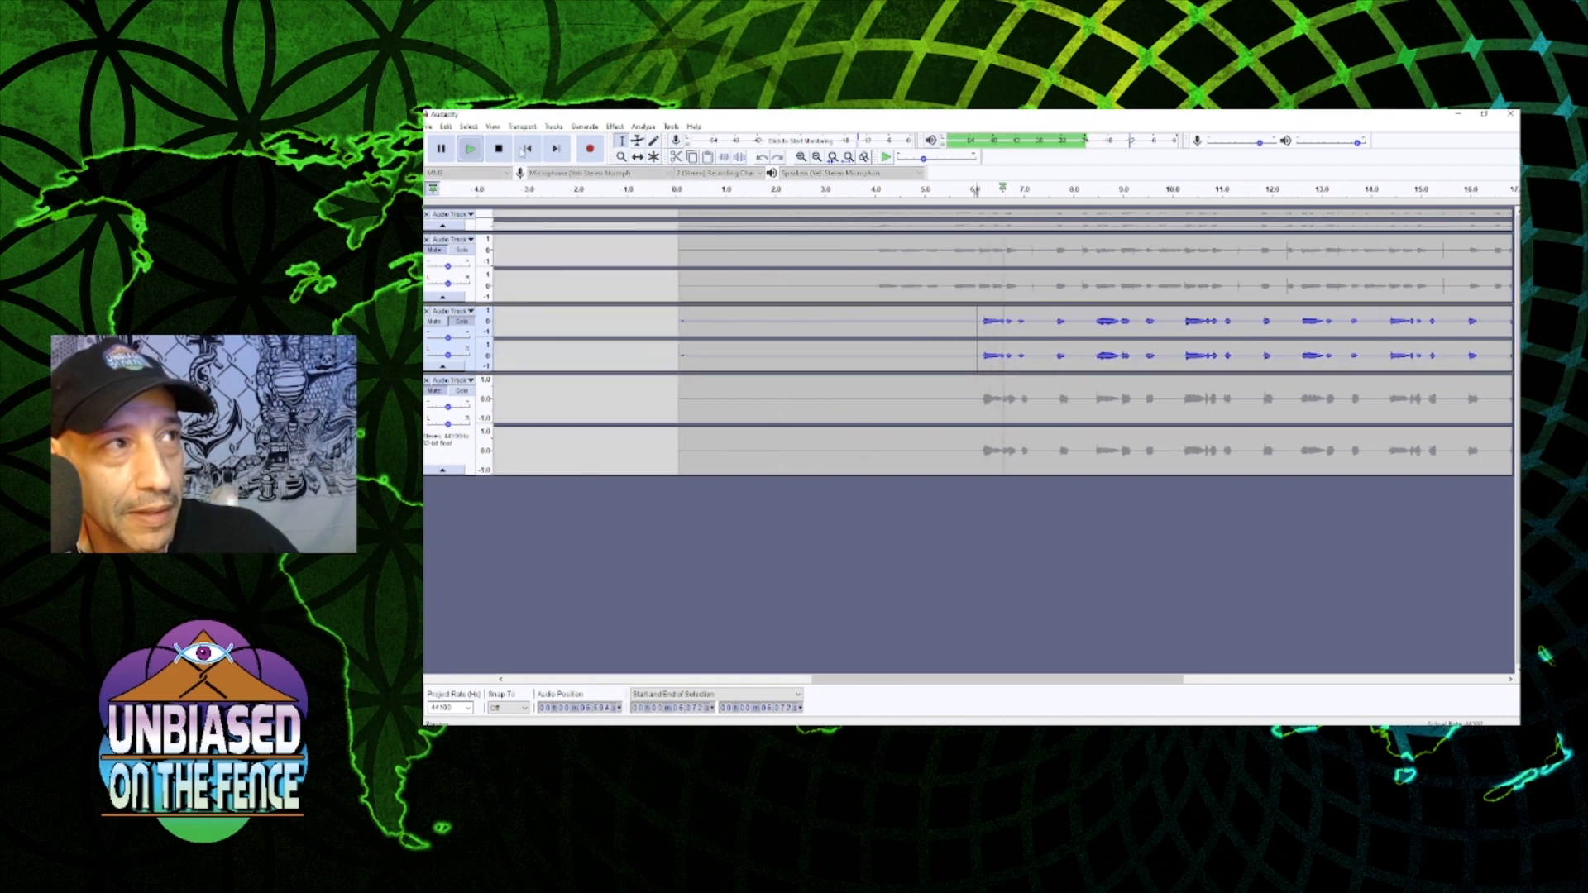
pyautogui.press('space')
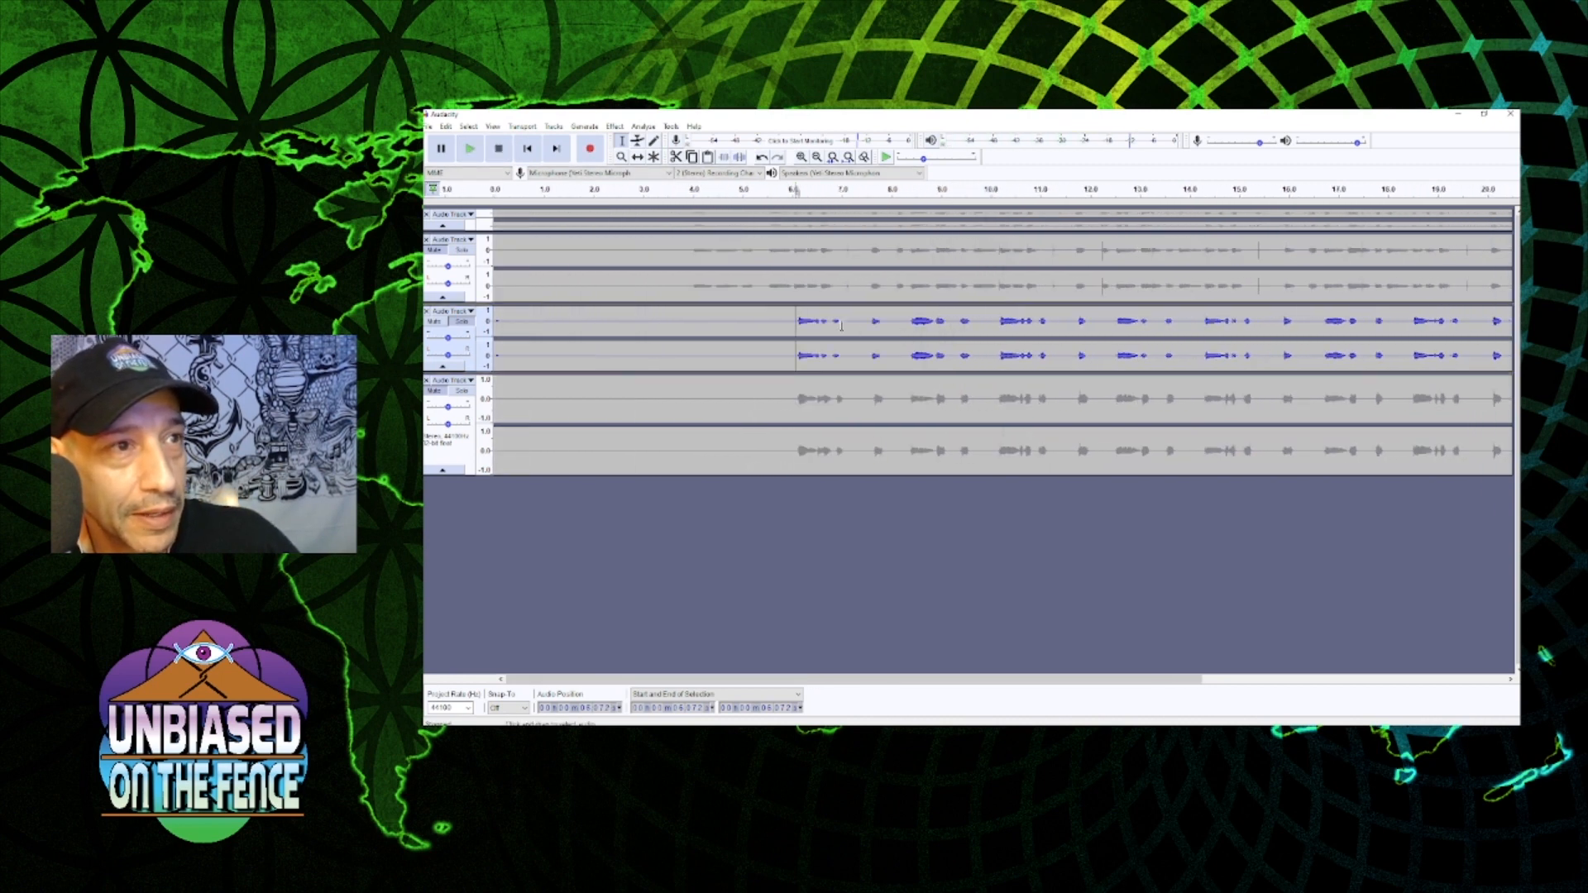
# - Select the silent gap between about 7.1 and 7.5 seconds on the third track and listen to its background noise
pyautogui.moveTo(845, 326); pyautogui.dragTo(867, 335)
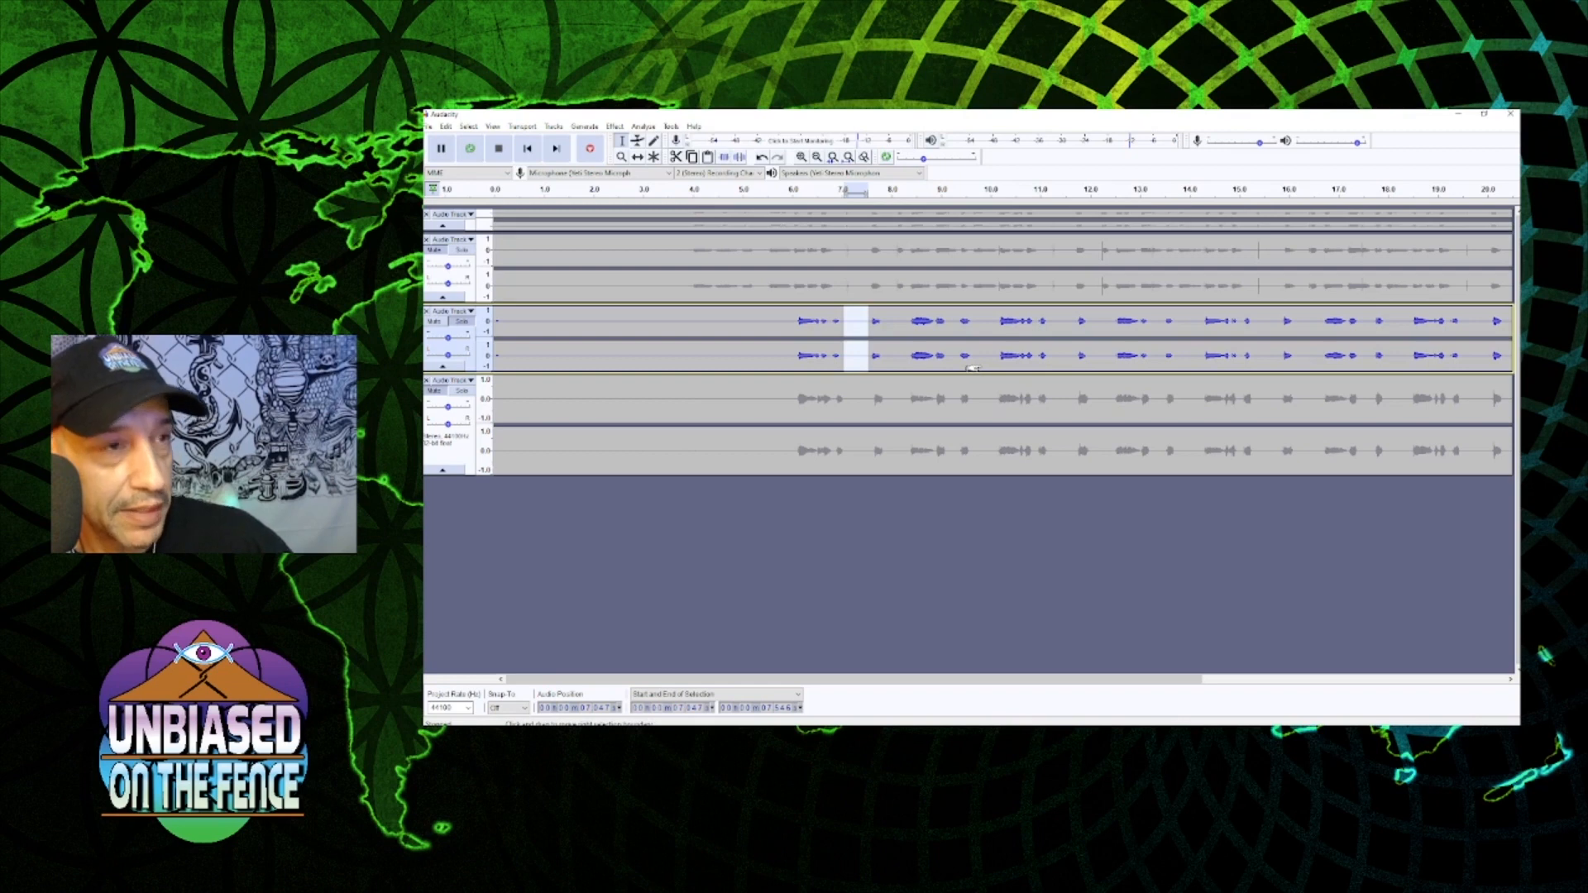
pyautogui.press('space')
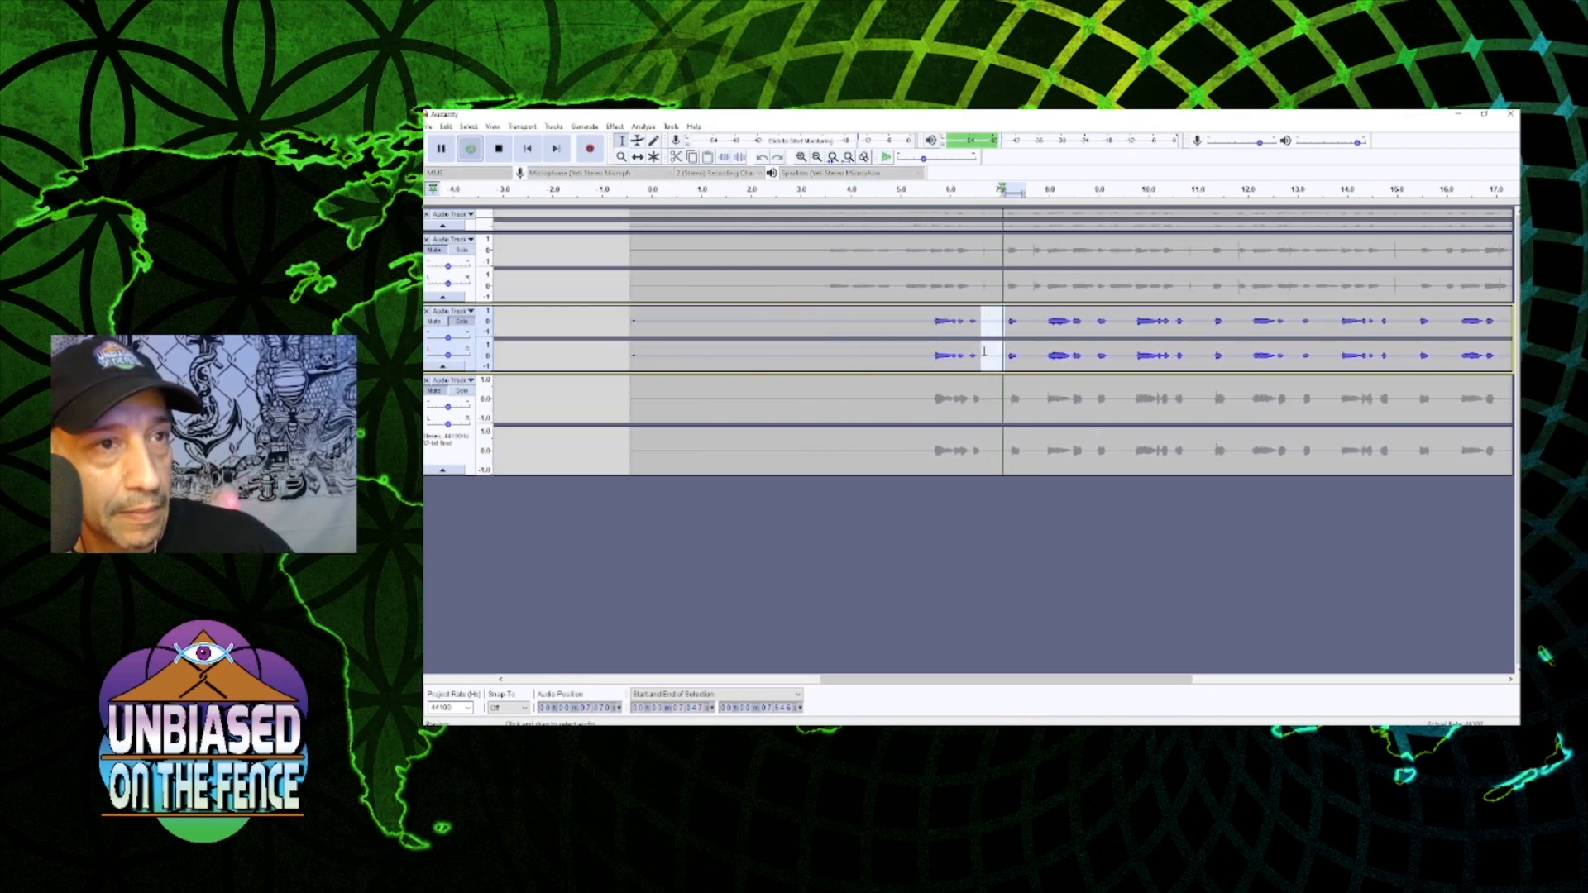
pyautogui.press('space')
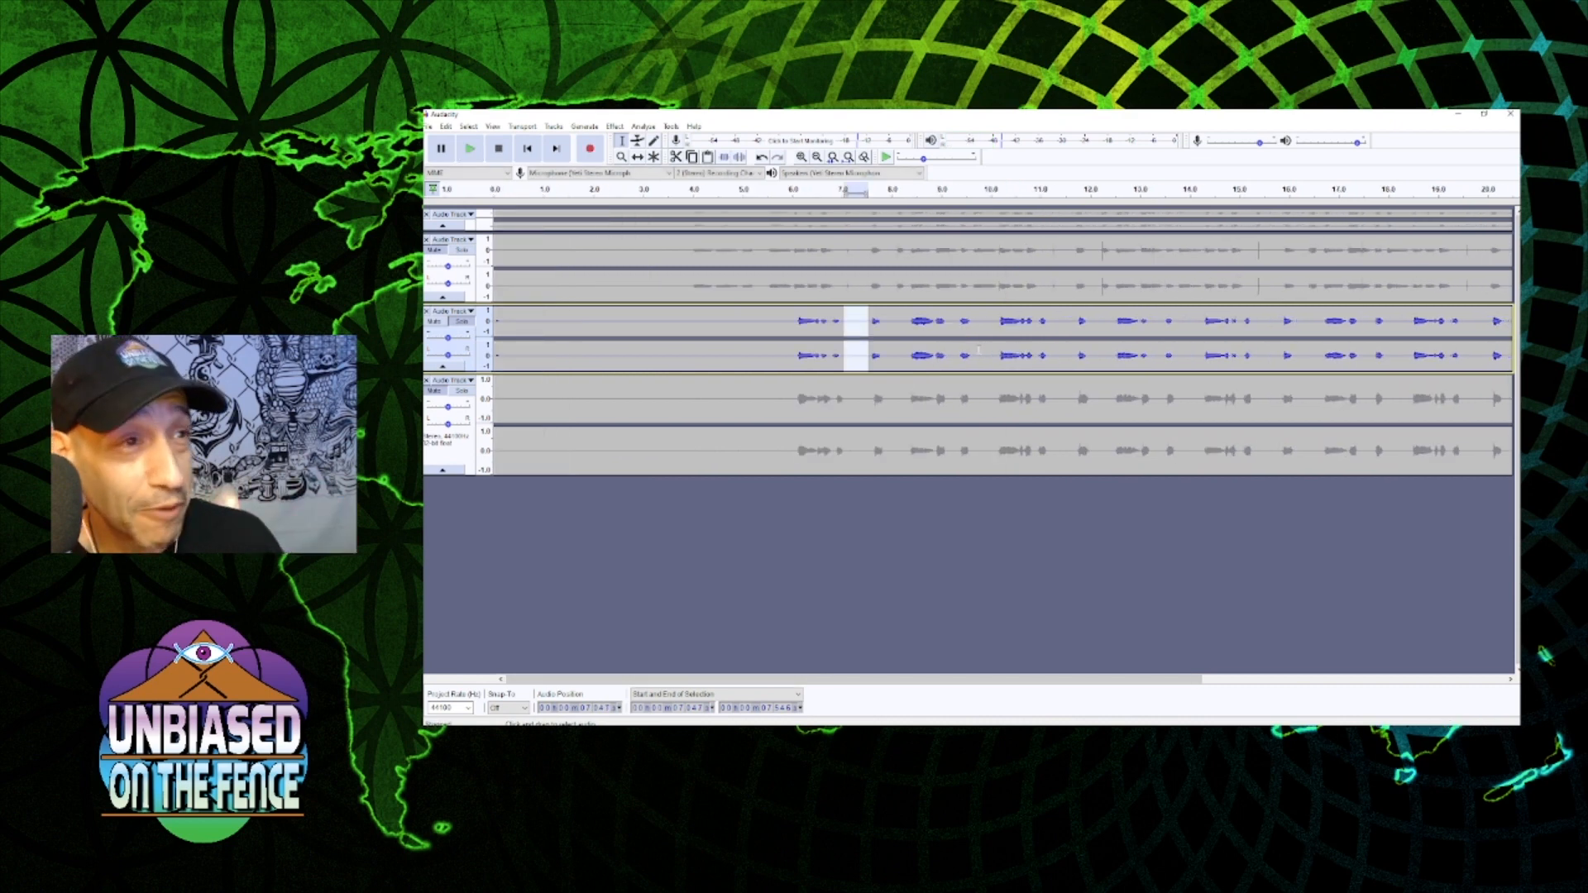
pyautogui.moveTo(867, 332)
pyautogui.mouseDown()
pyautogui.moveTo(849, 332)
pyautogui.moveTo(869, 334)
pyautogui.mouseUp()
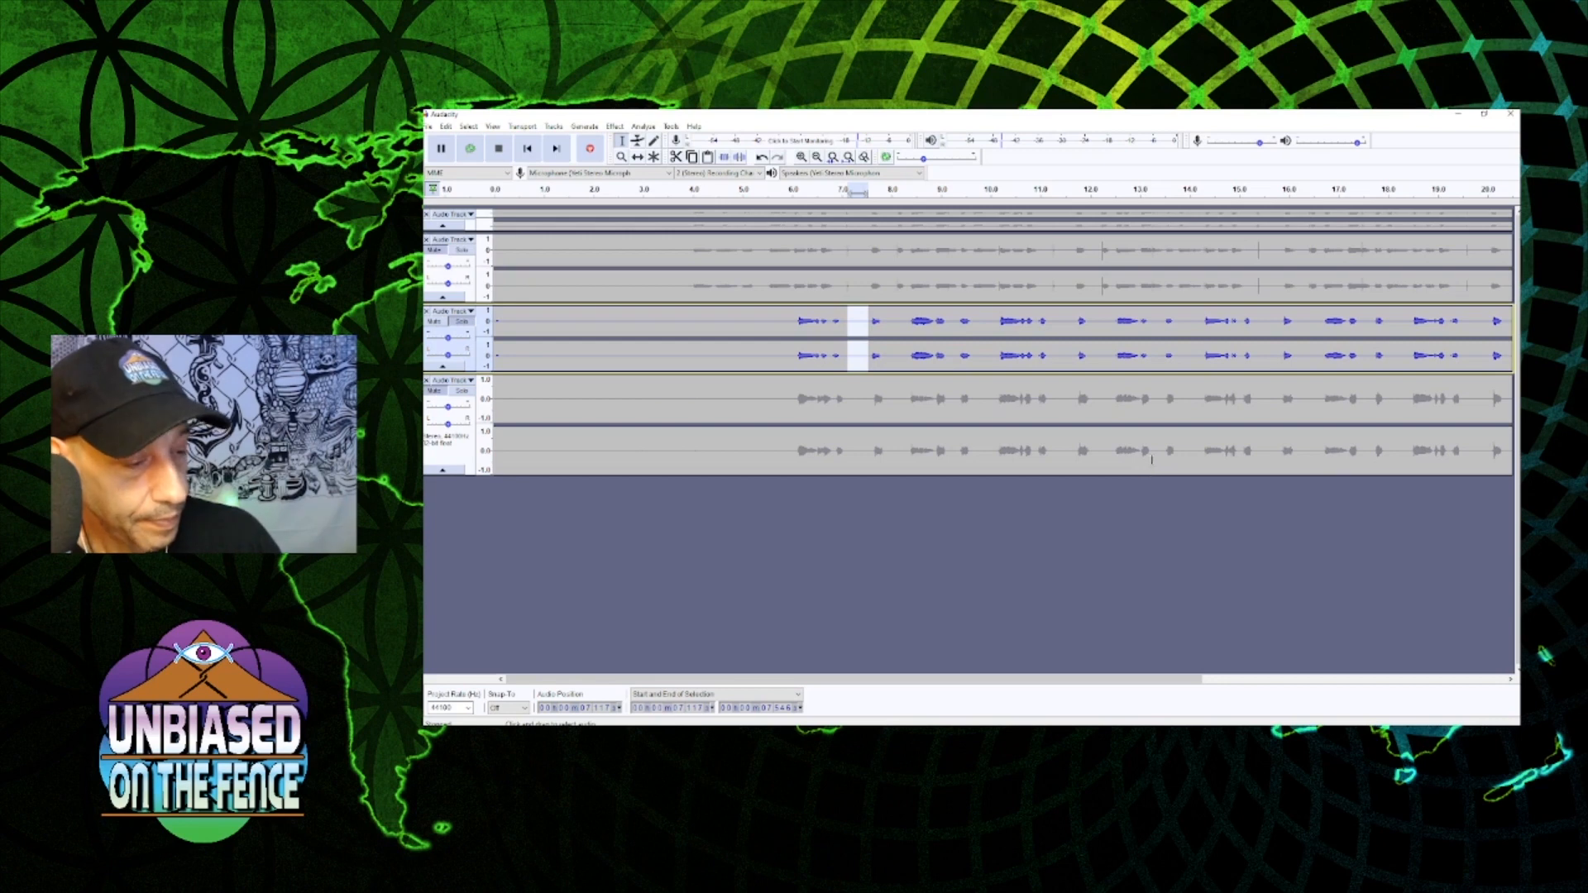
pyautogui.press('space')
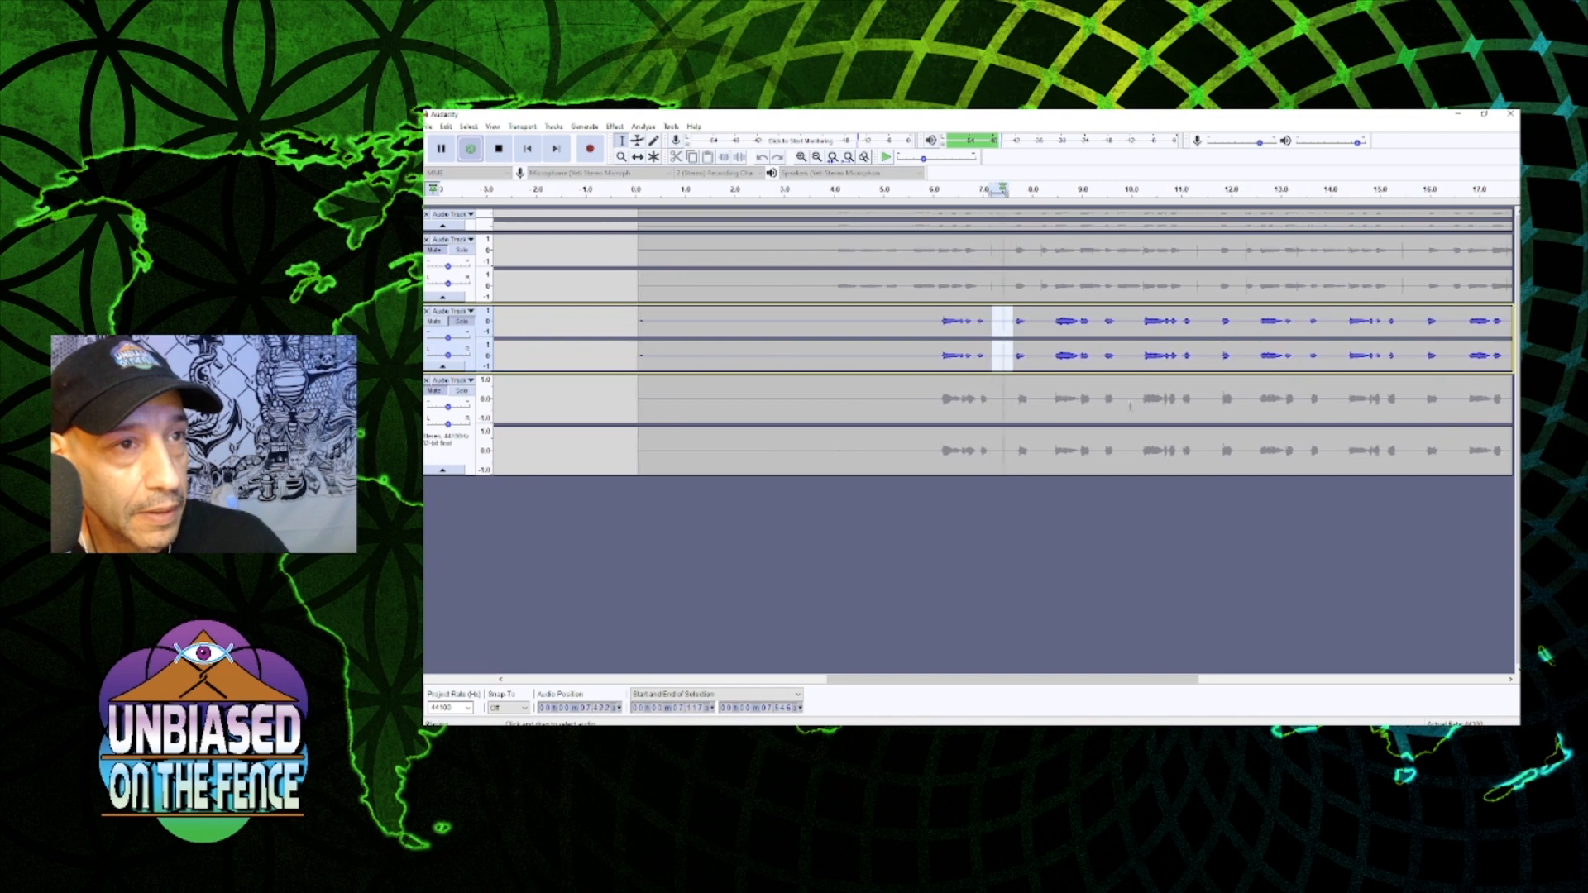
pyautogui.press('space')
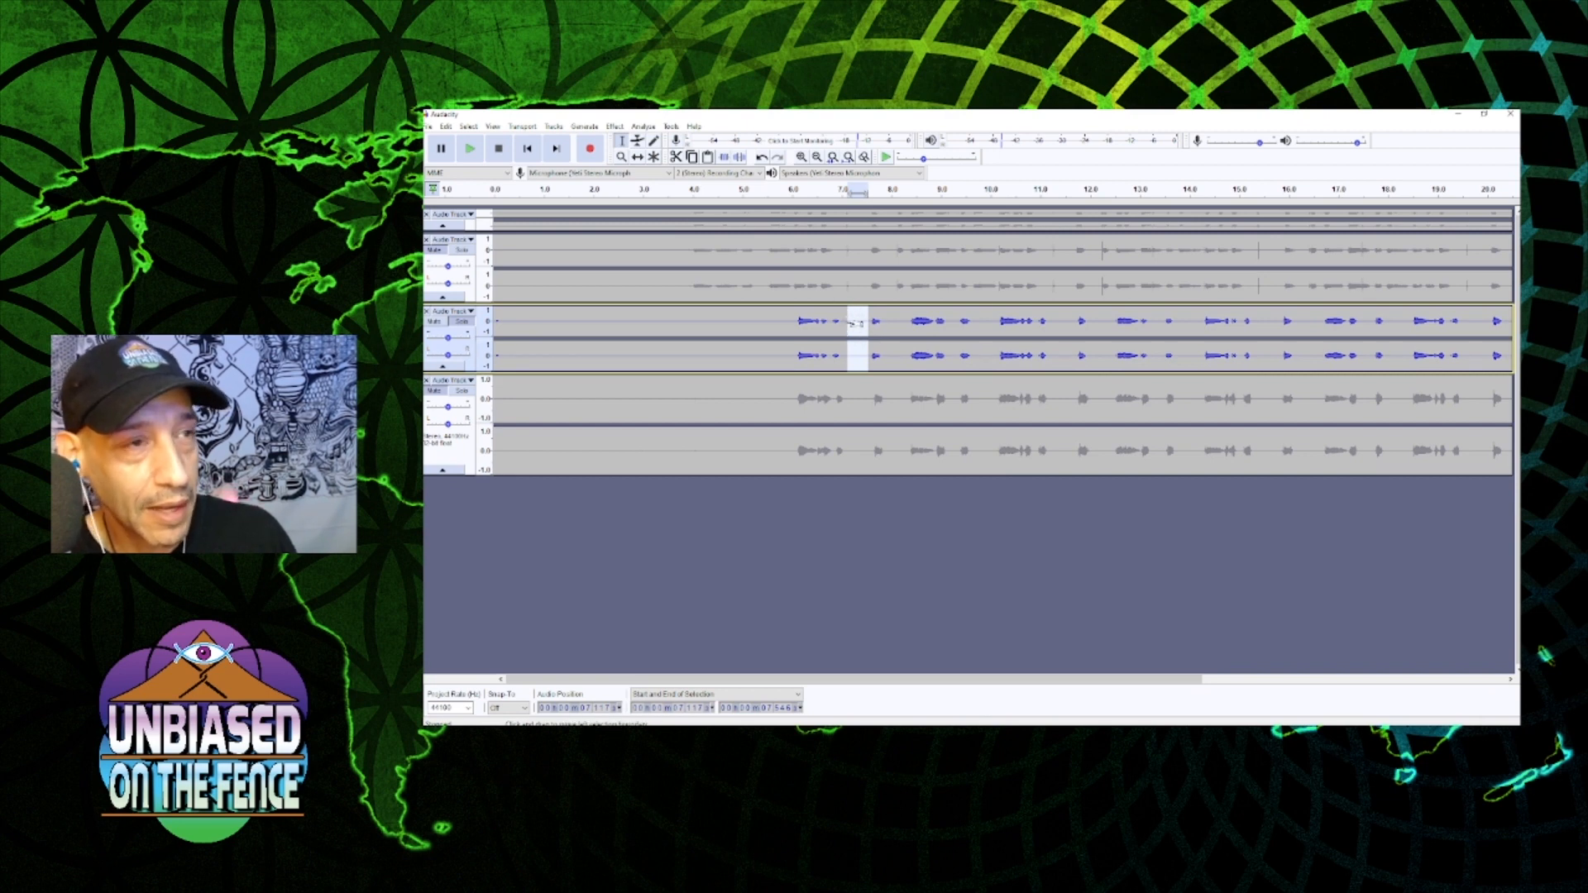
# - Capture a Noise Reduction noise profile from the selected silent gap on the third track
pyautogui.click(610, 126)
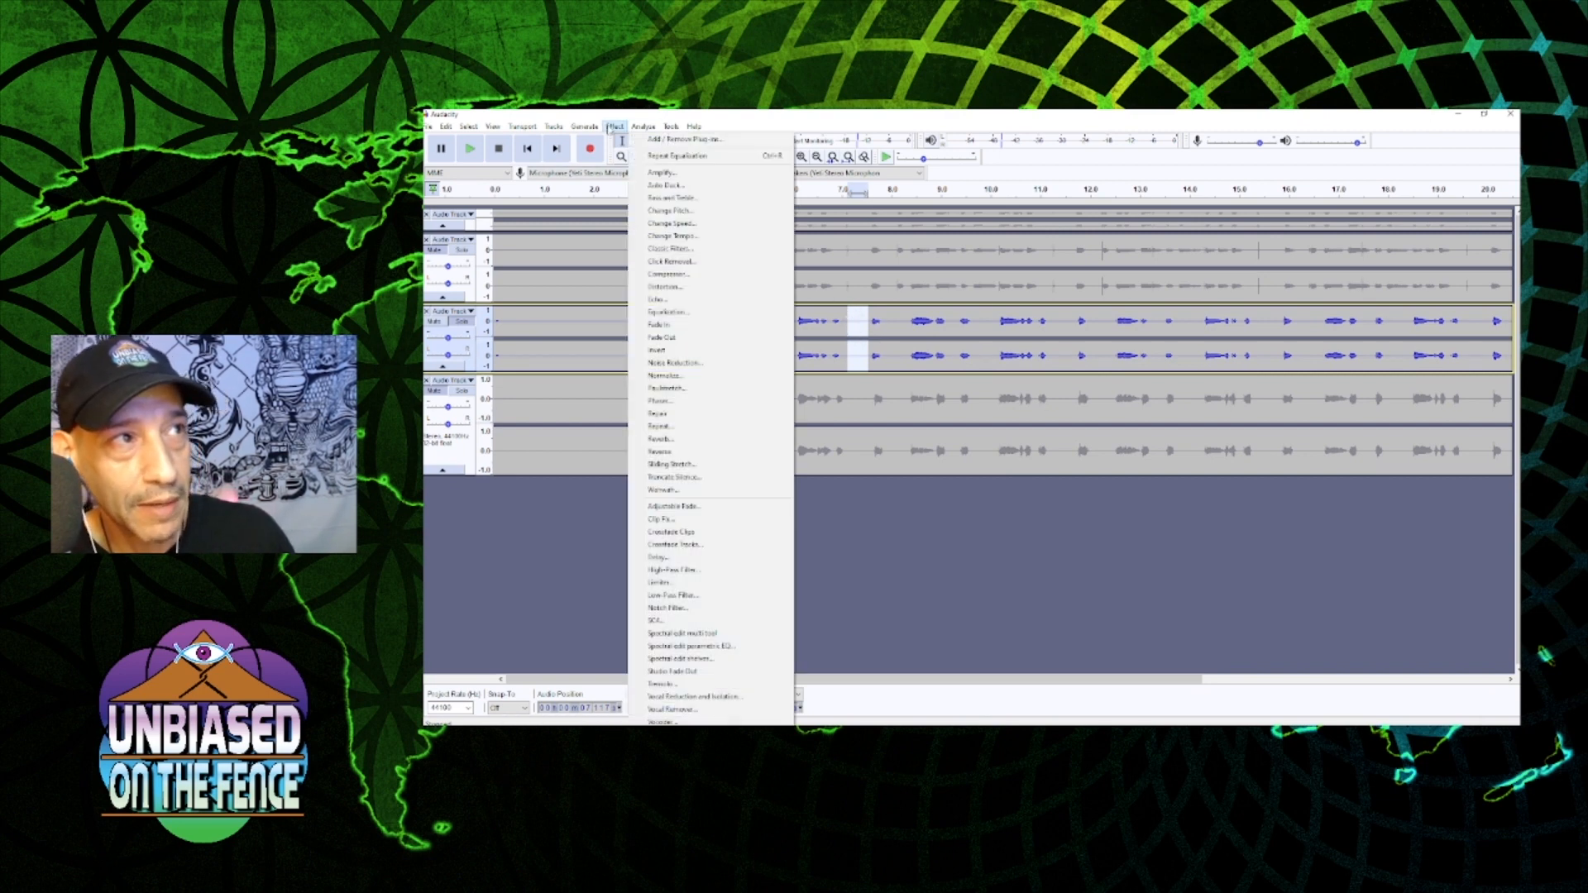
pyautogui.click(701, 365)
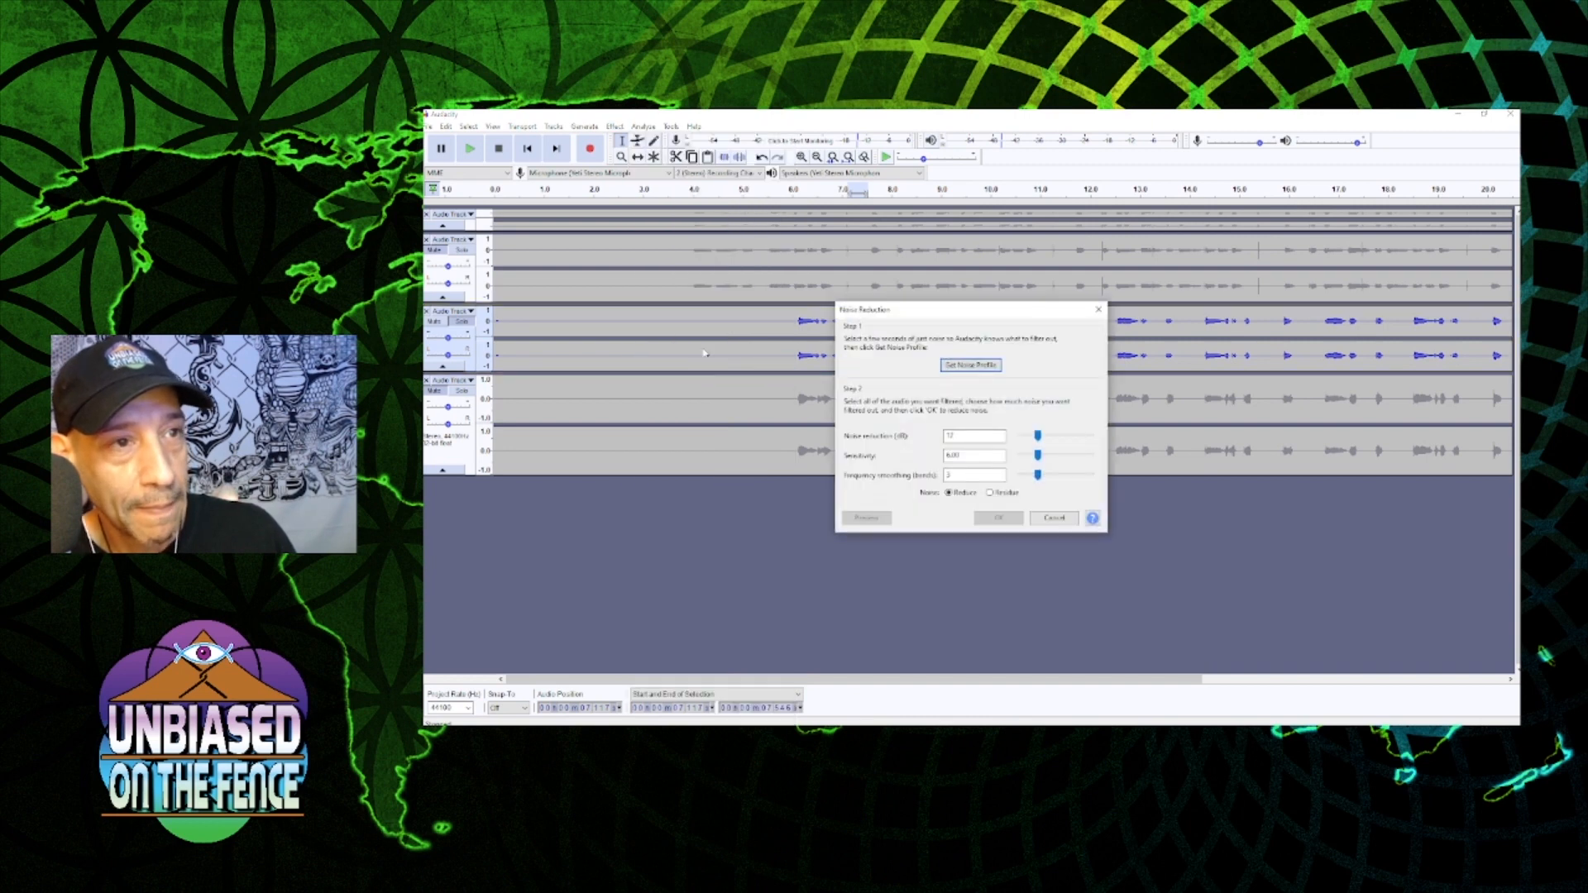
pyautogui.click(972, 365)
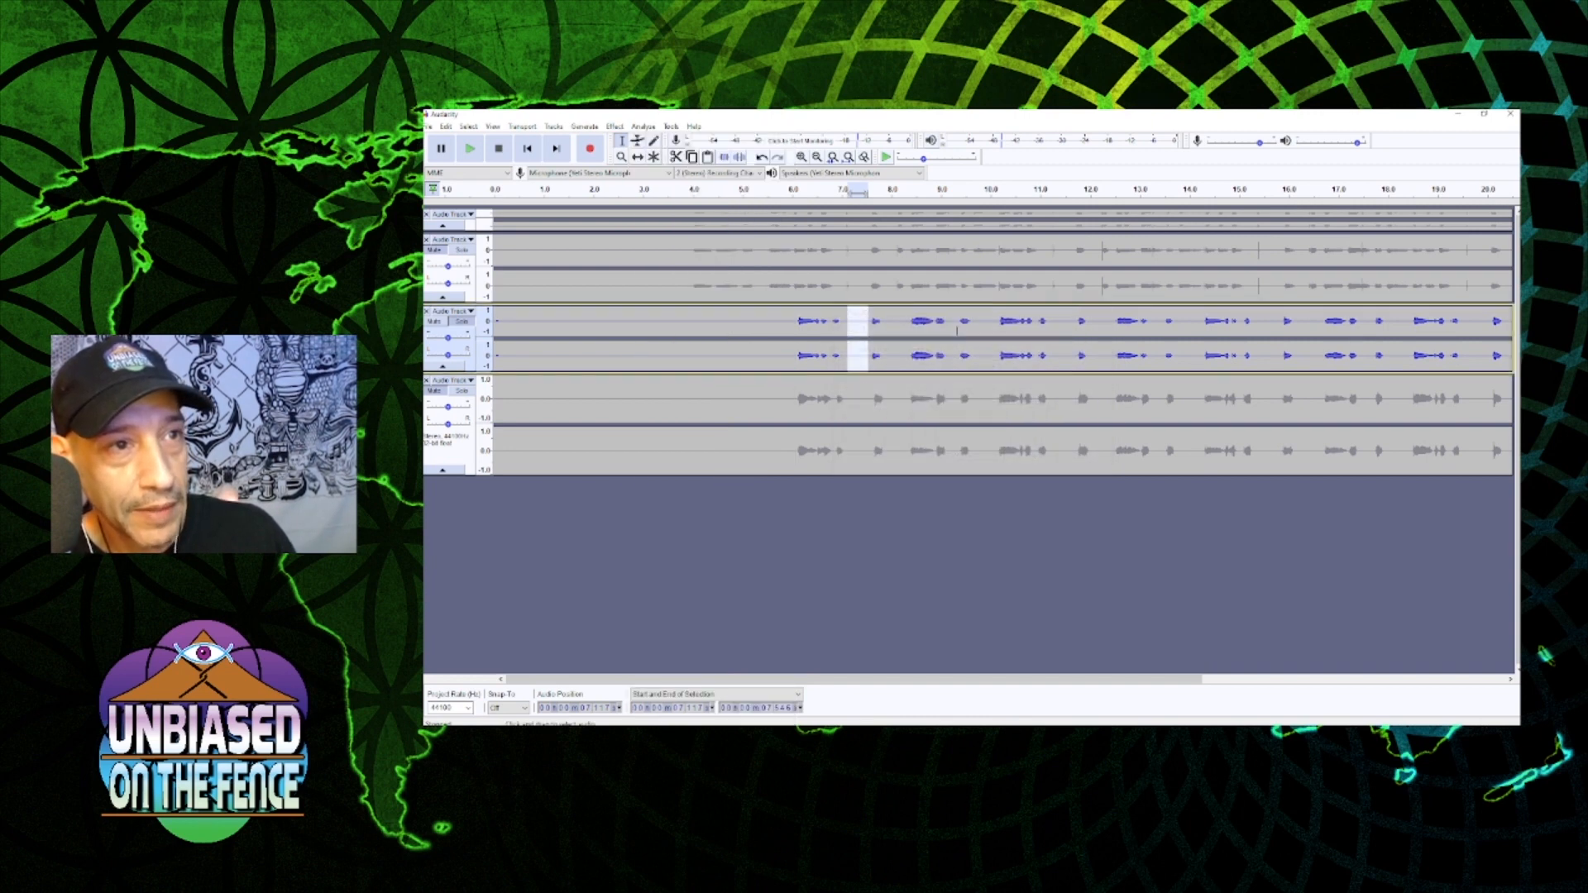
# - Select the entire third track, preview Noise Reduction with the existing settings, and apply it in Reduce mode
pyautogui.doubleClick(853, 321)
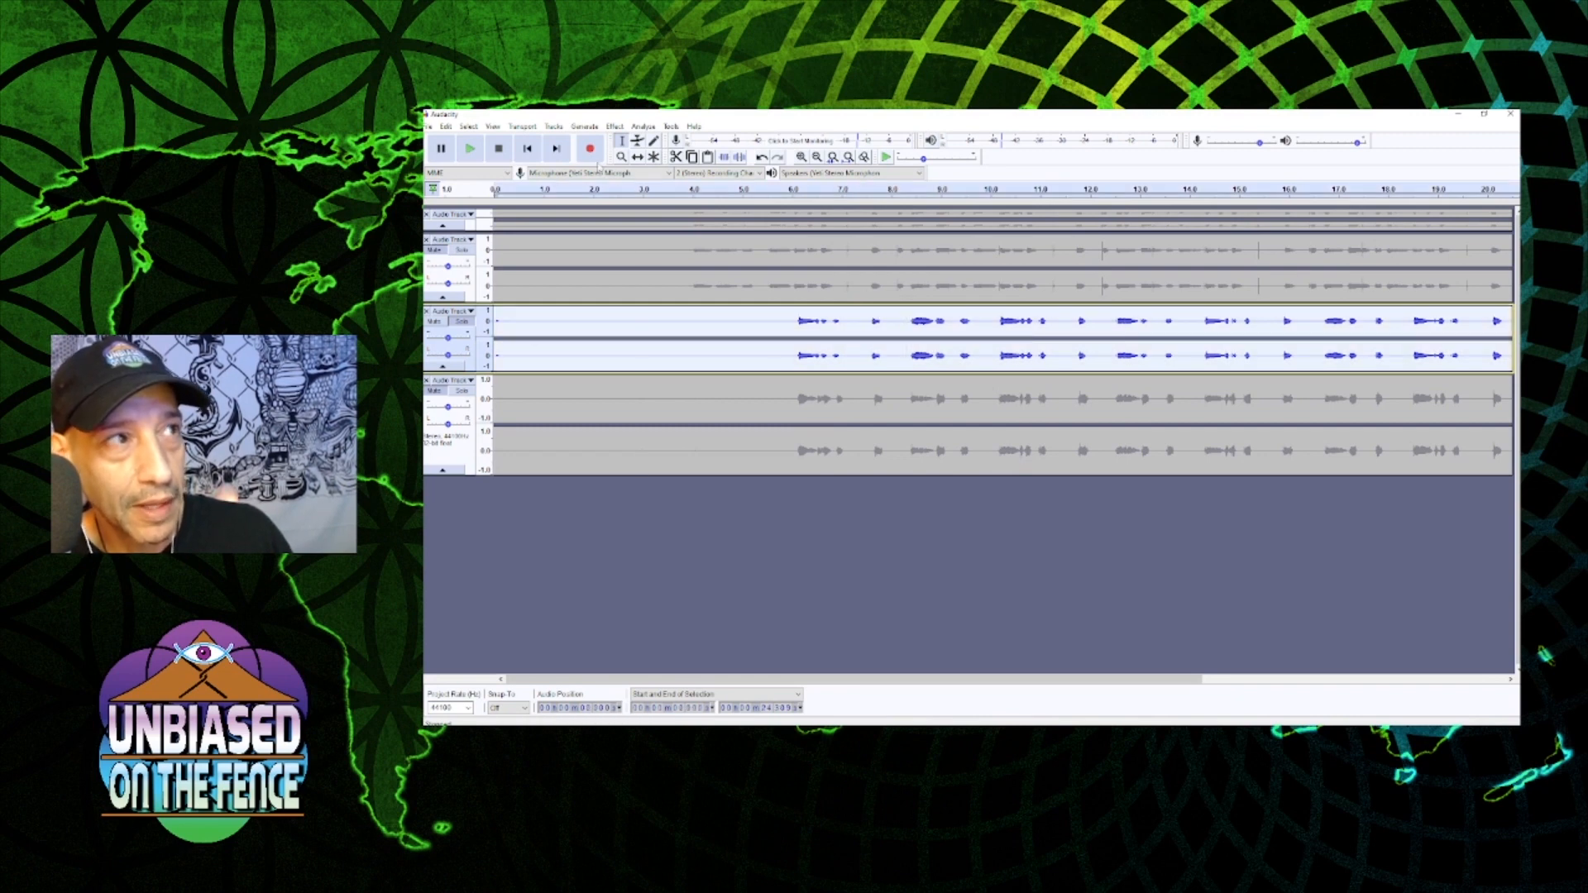
pyautogui.click(616, 126)
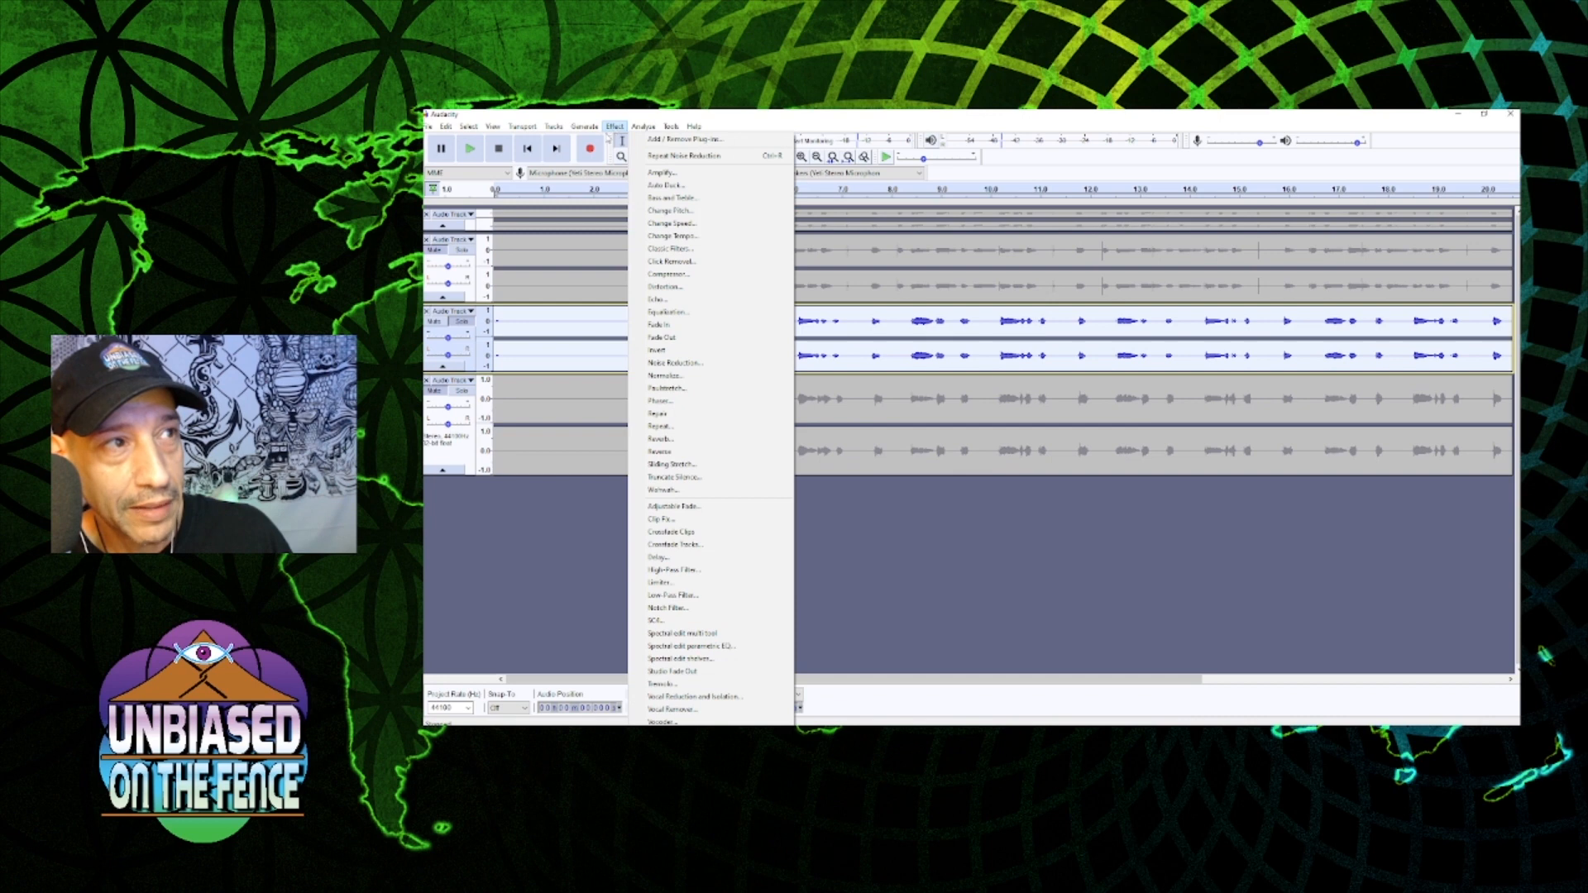
pyautogui.click(686, 364)
pyautogui.click(866, 518)
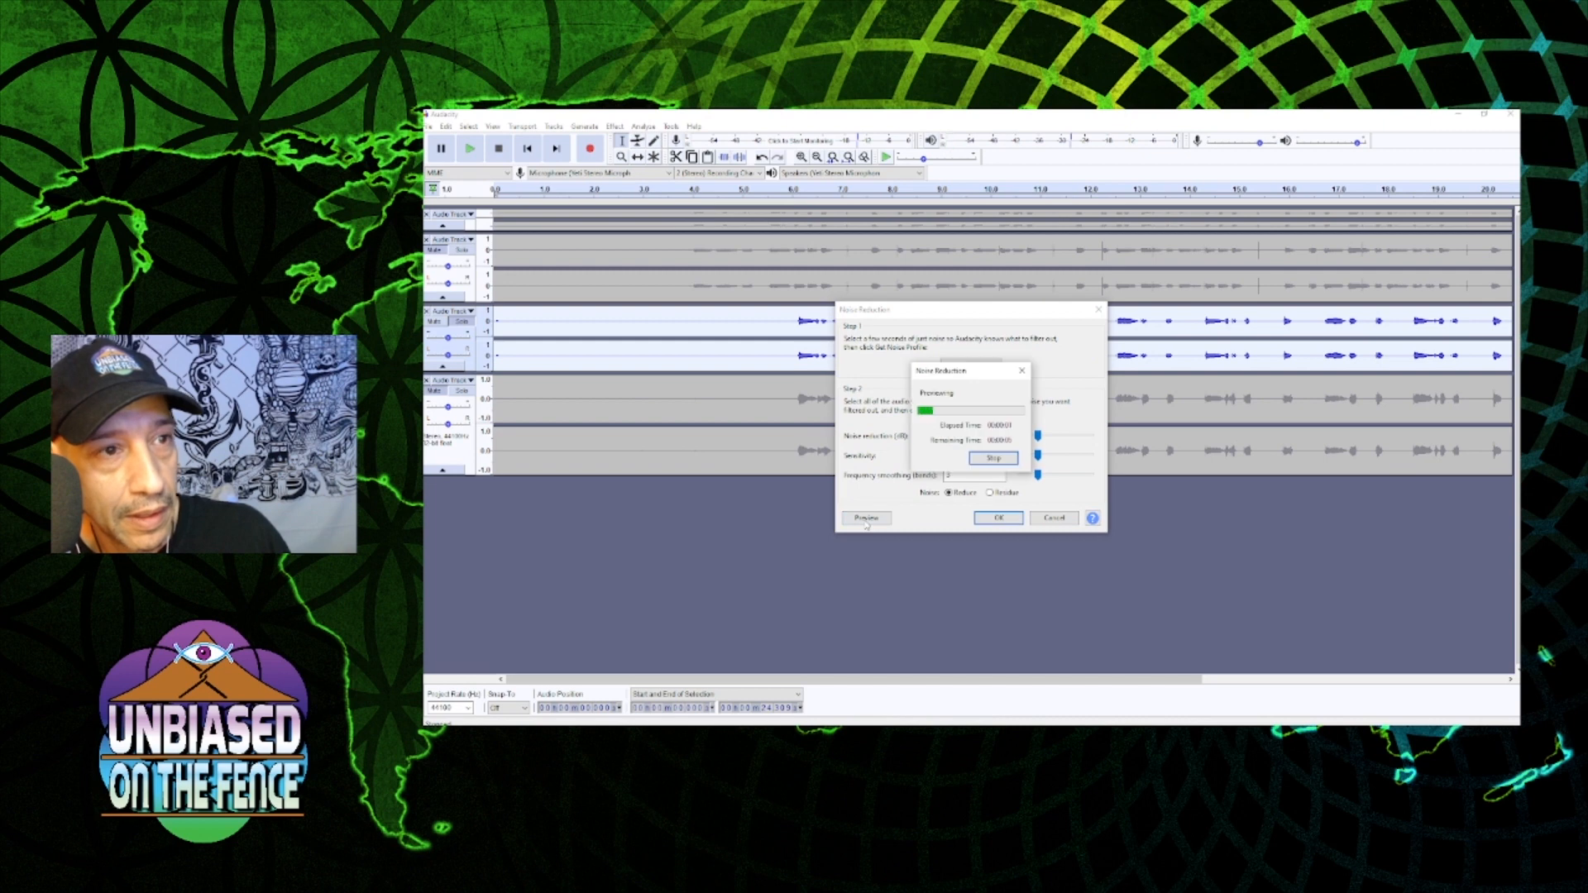
pyautogui.click(995, 458)
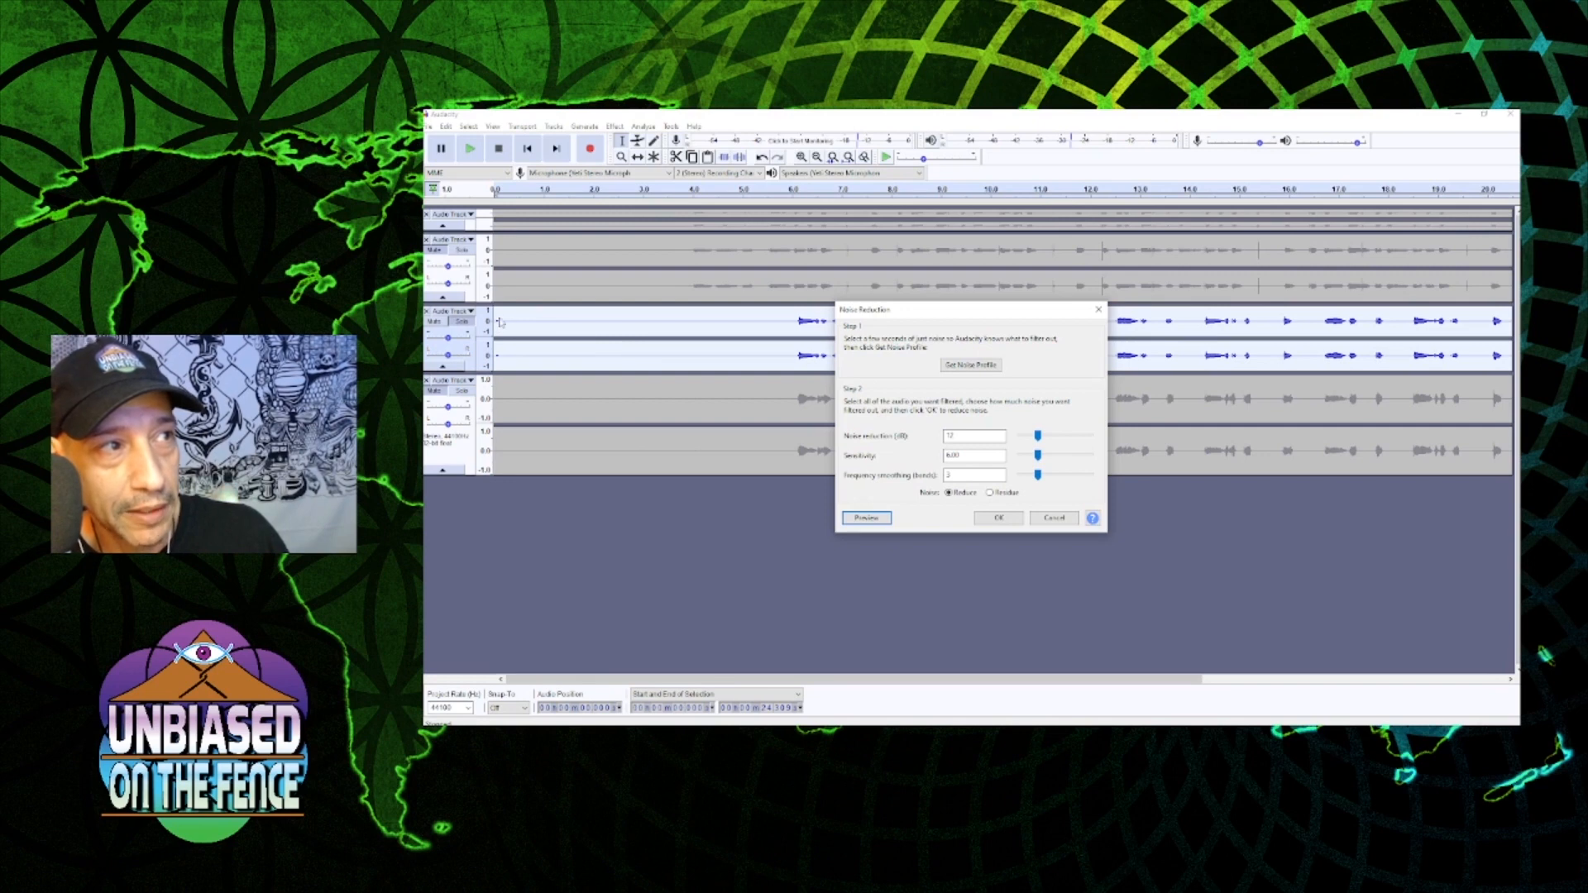
pyautogui.click(1006, 519)
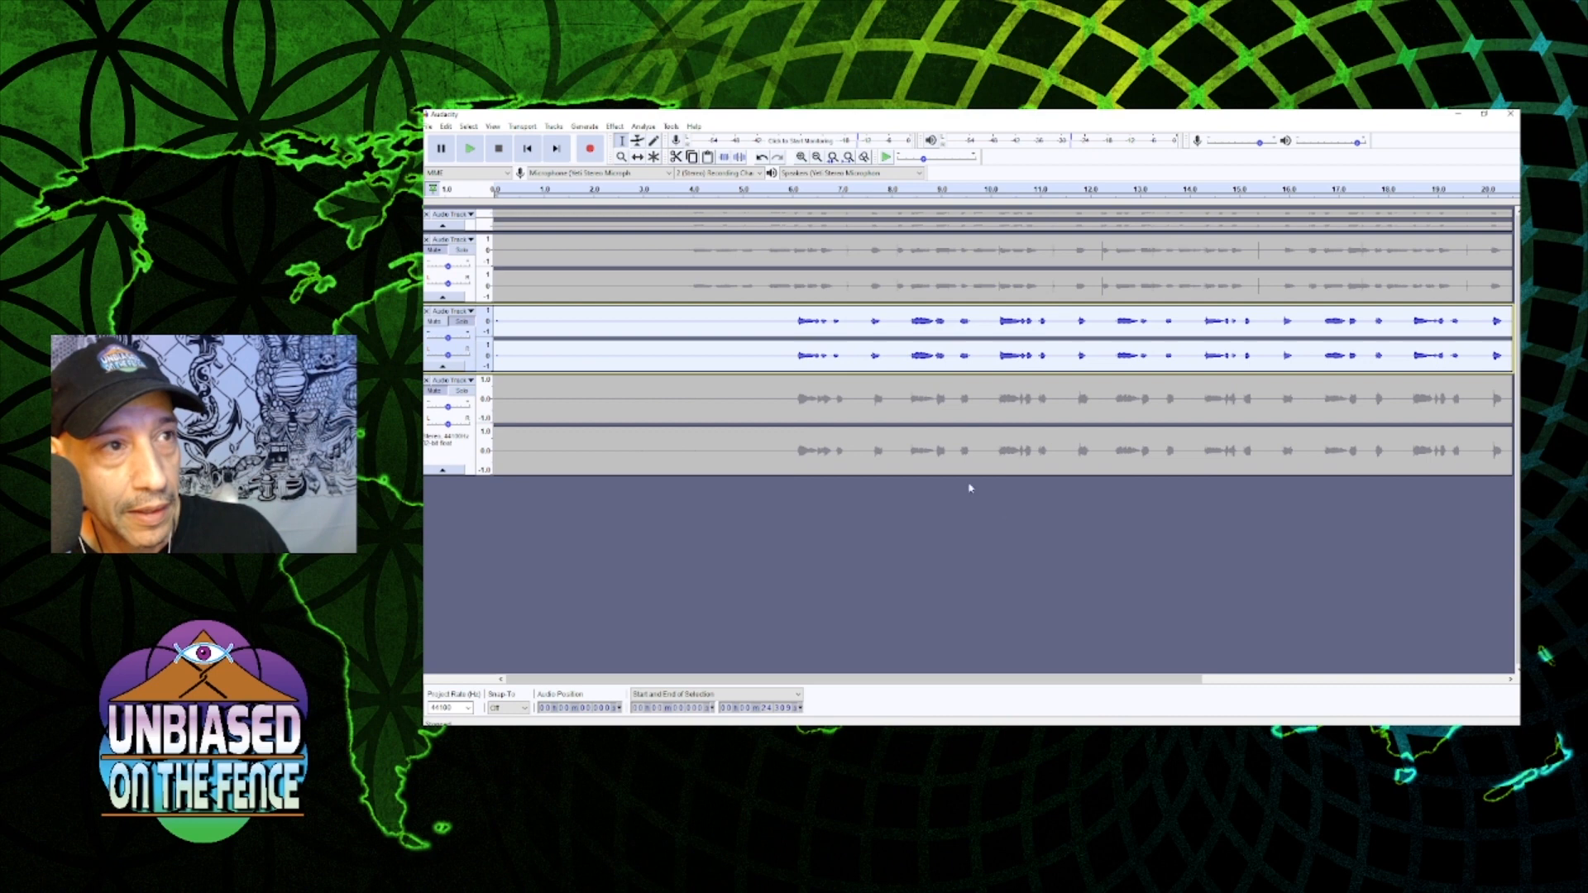
# - Play the third track from about 6 seconds, then solo the fourth track and play the same passage for comparison
pyautogui.click(787, 190)
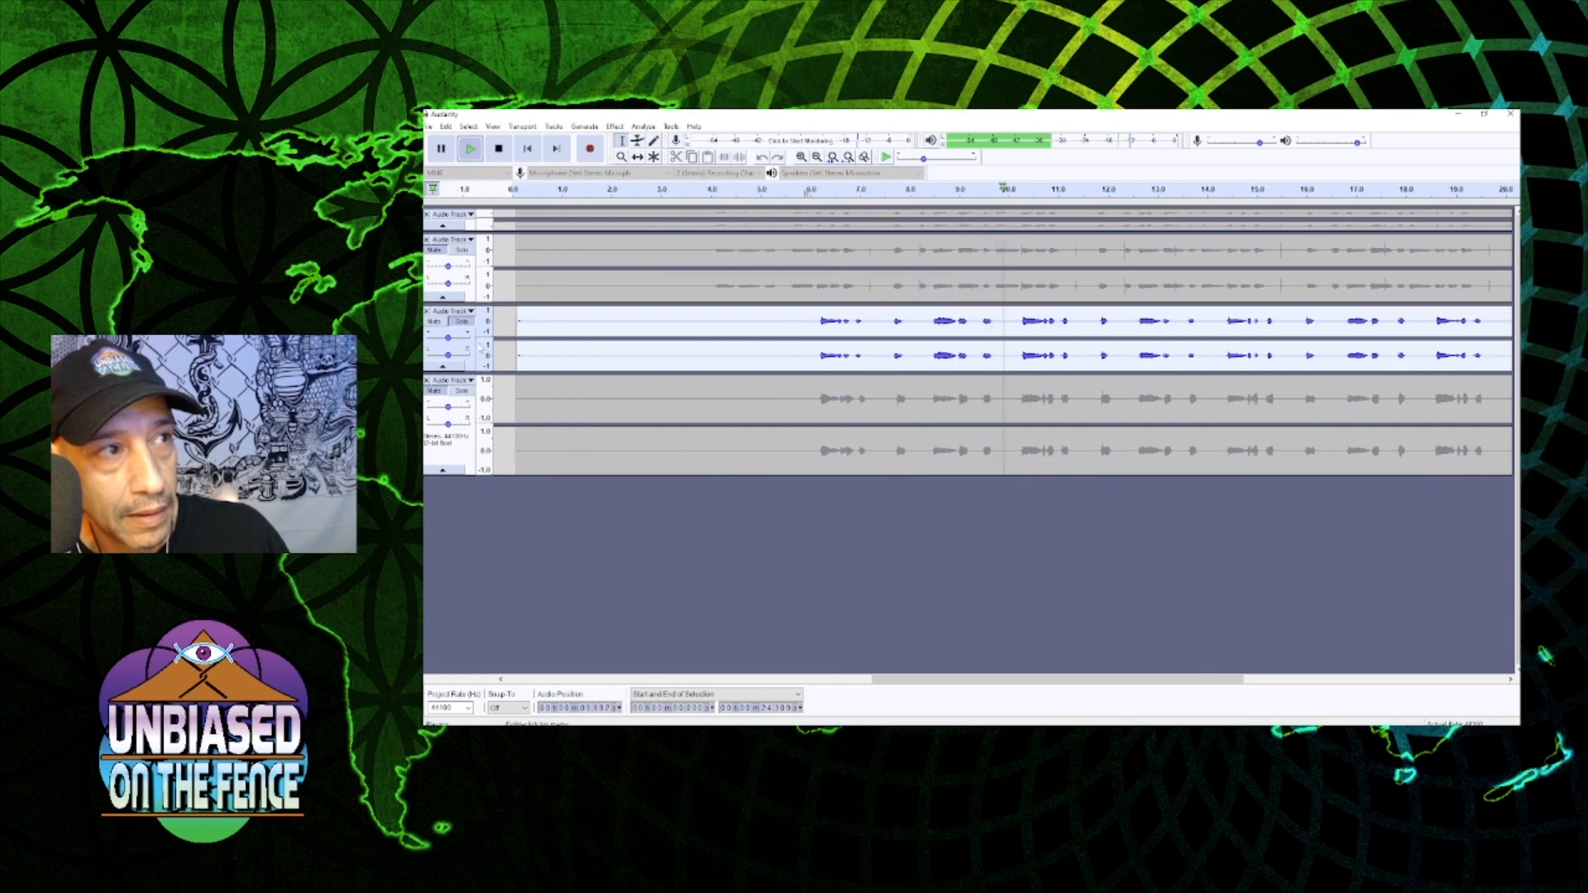
pyautogui.press('space')
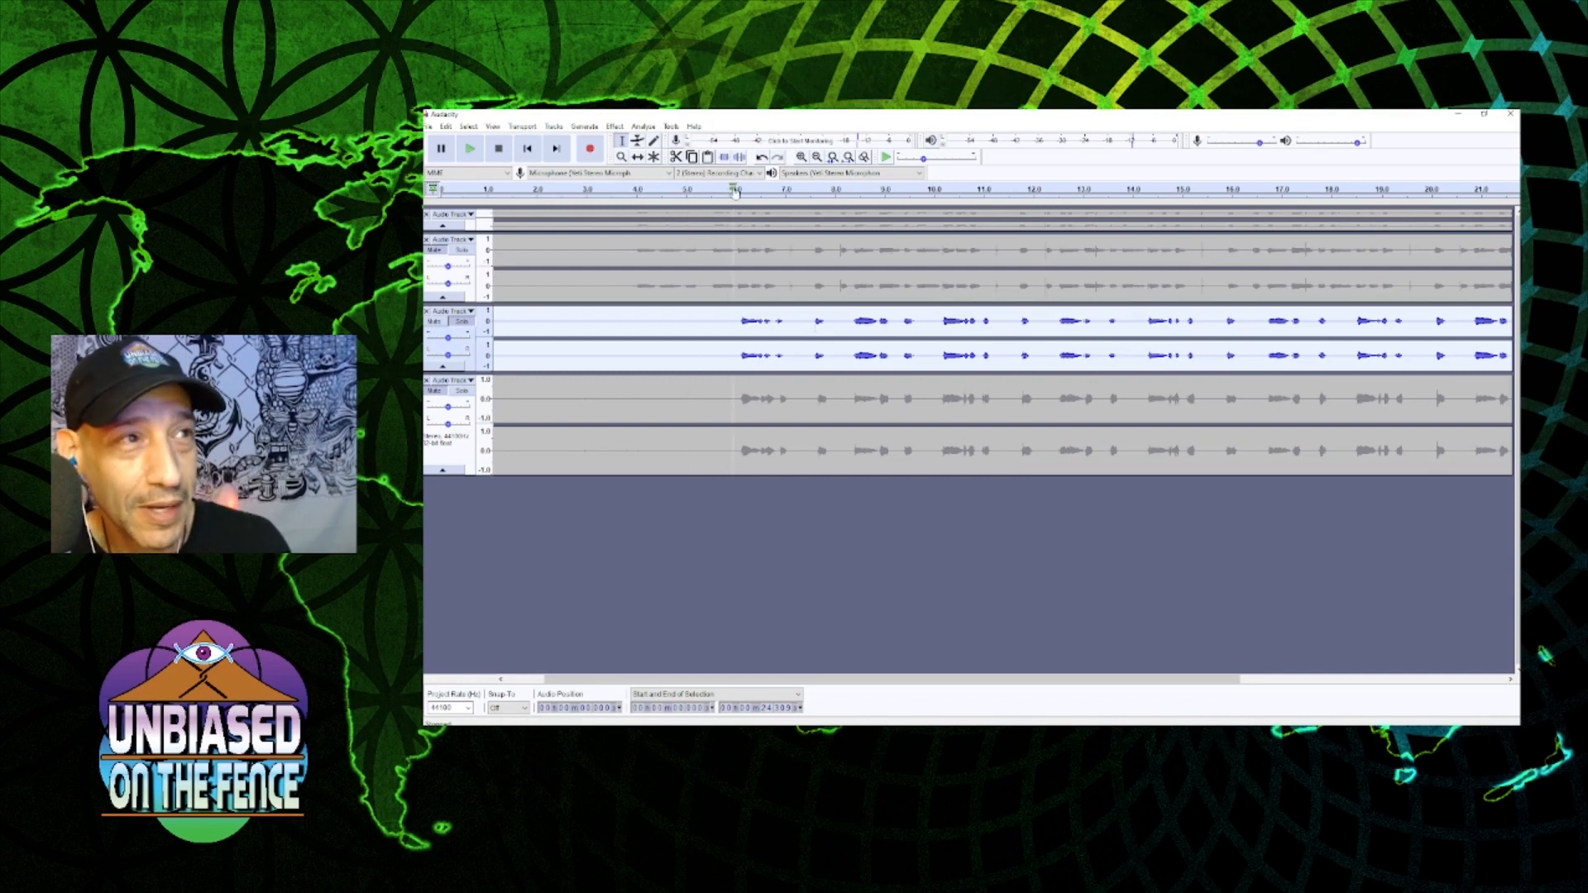
pyautogui.click(460, 395)
pyautogui.click(744, 190)
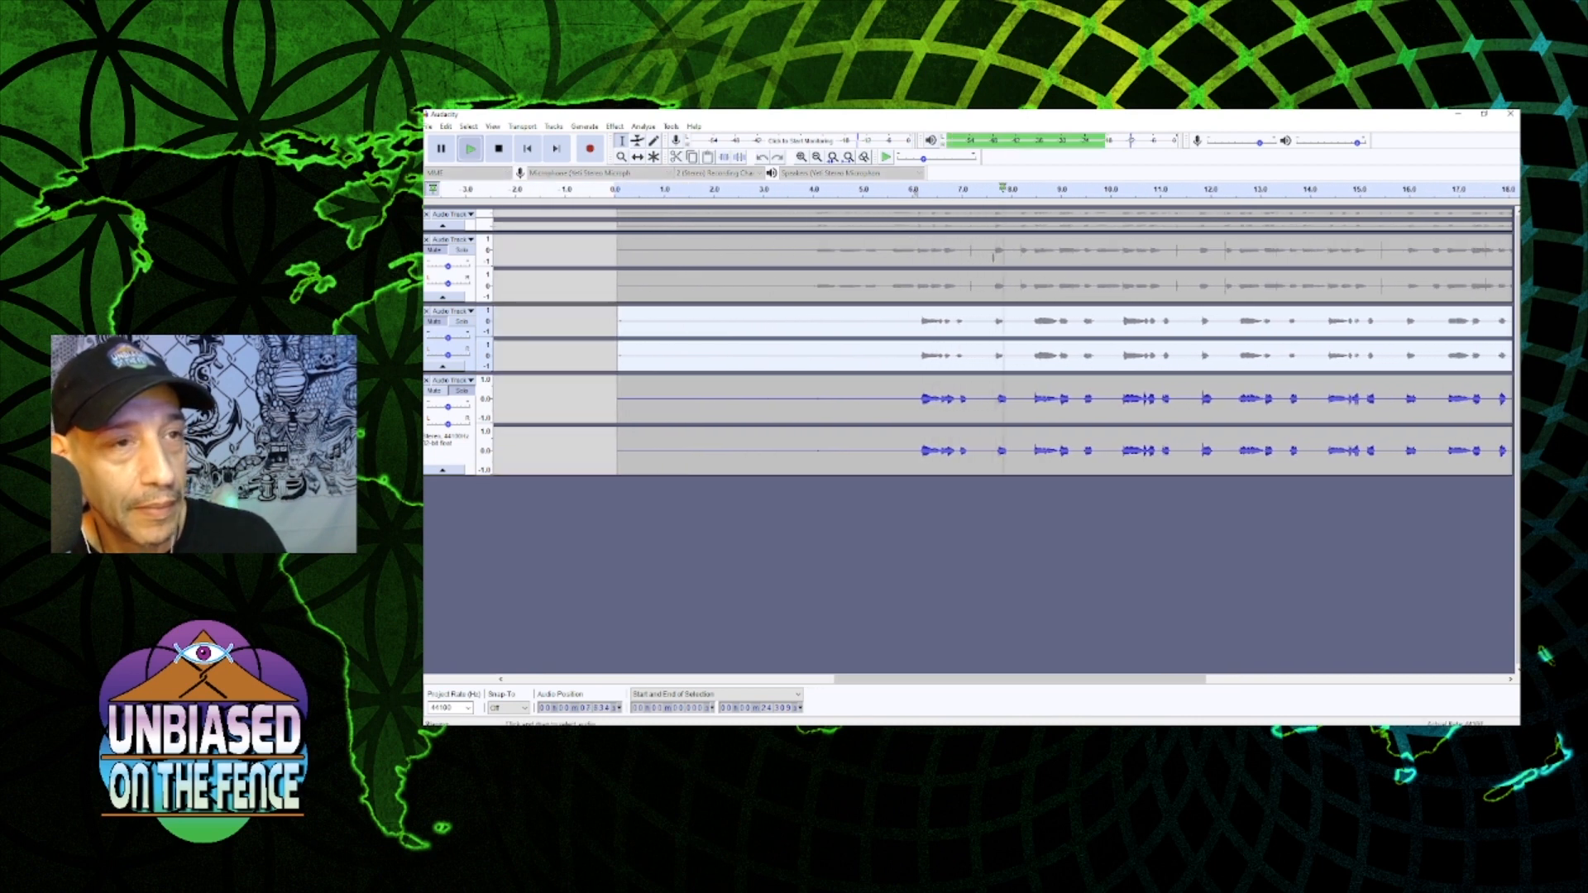
pyautogui.press('space')
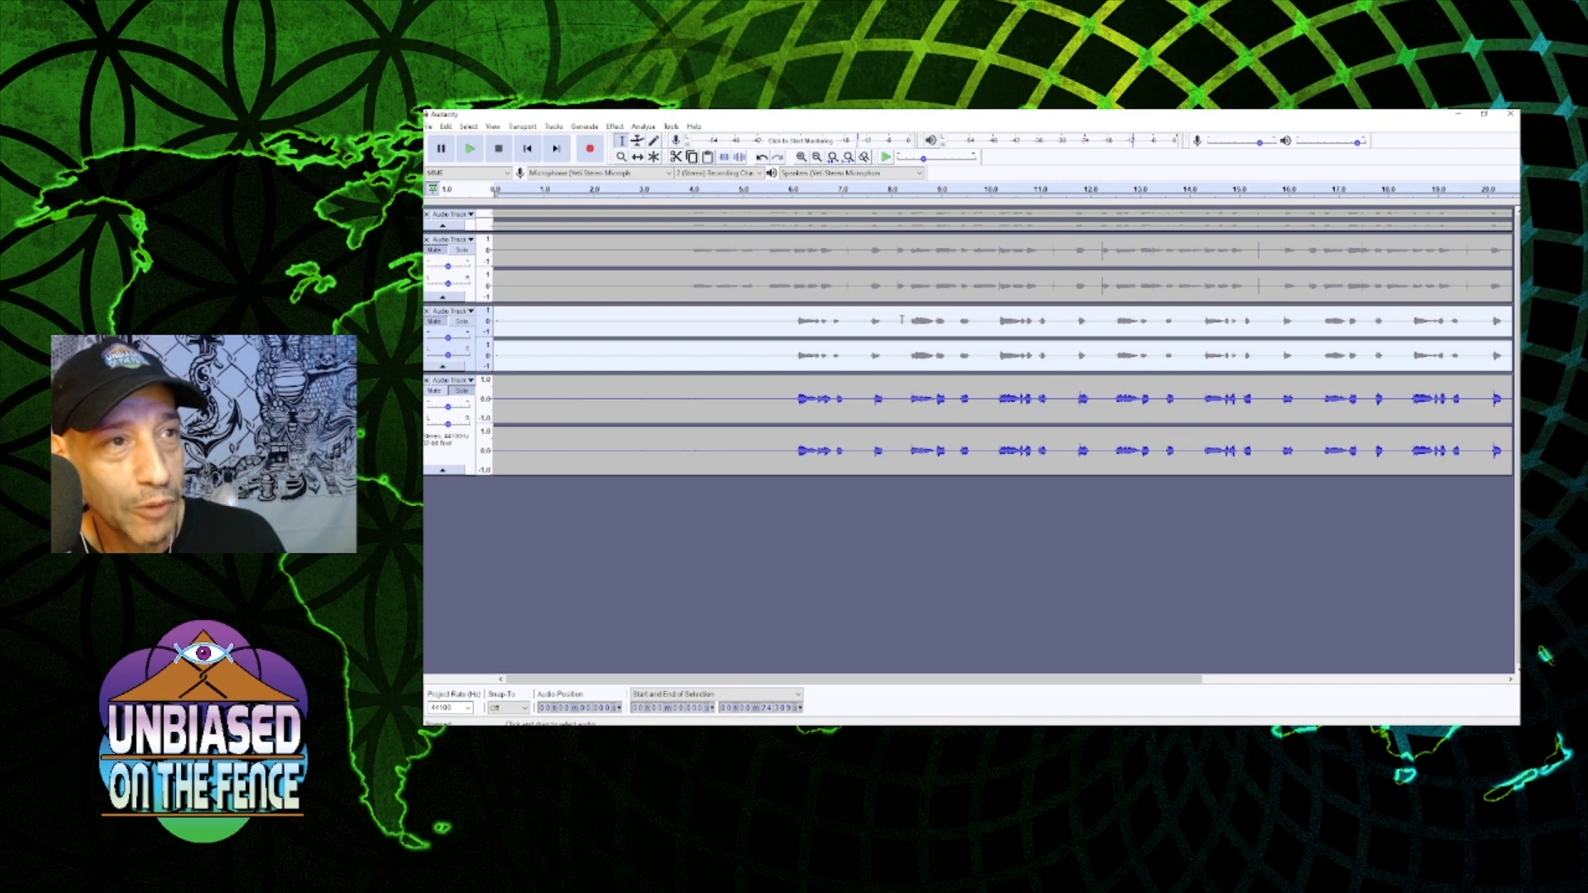
# - Select the entire fourth track, repeat the last Noise Reduction on it, and play the result from about 6 seconds
pyautogui.doubleClick(900, 405)
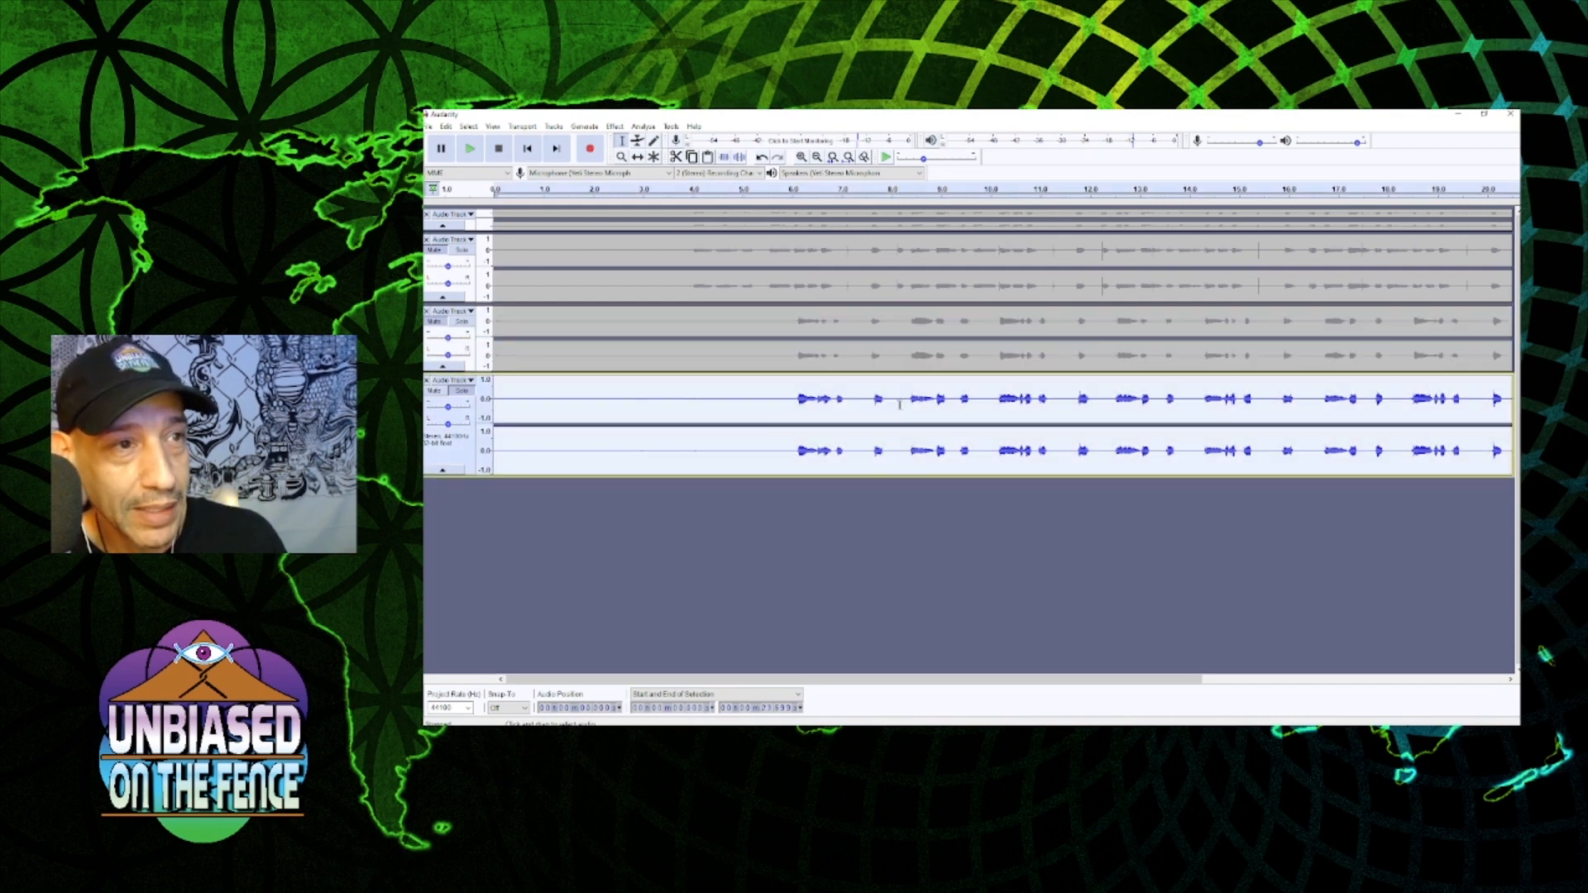
pyautogui.click(592, 130)
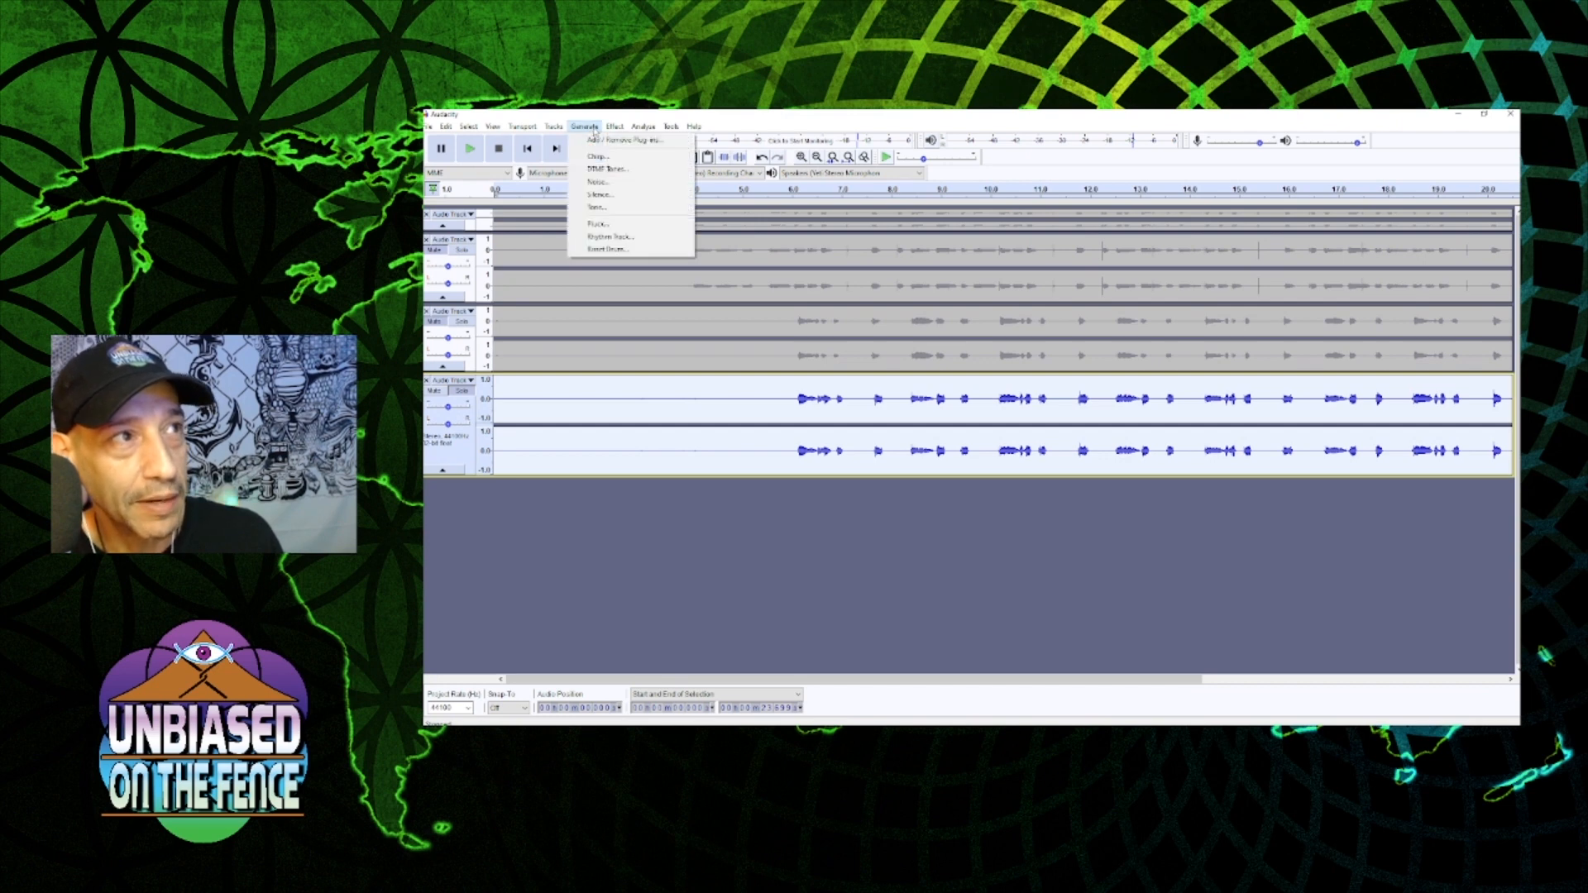
pyautogui.moveTo(616, 127)
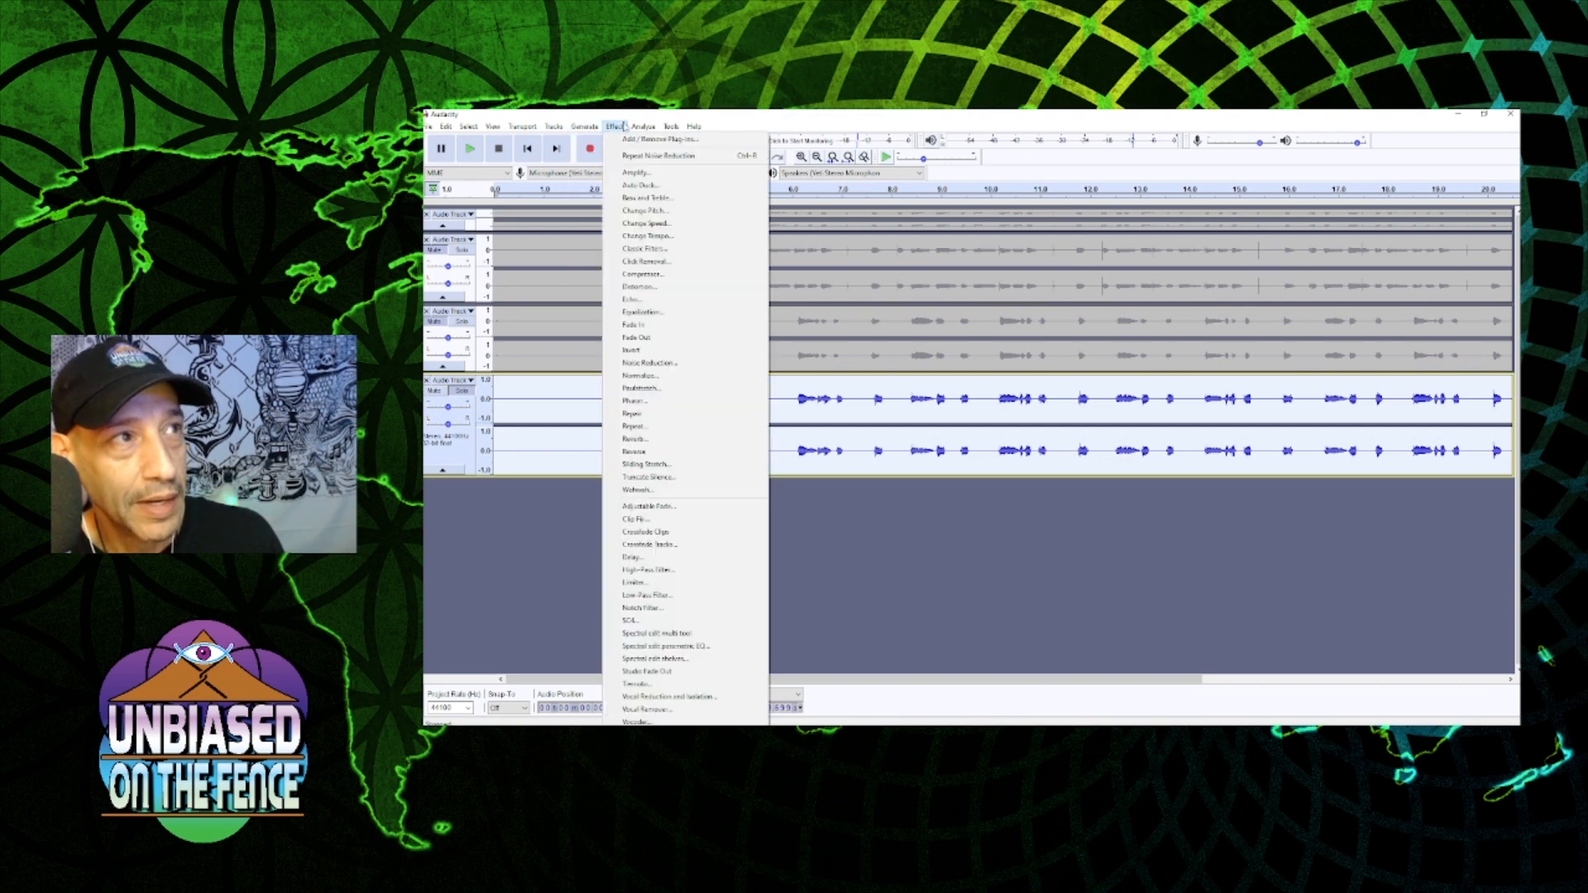
pyautogui.click(675, 157)
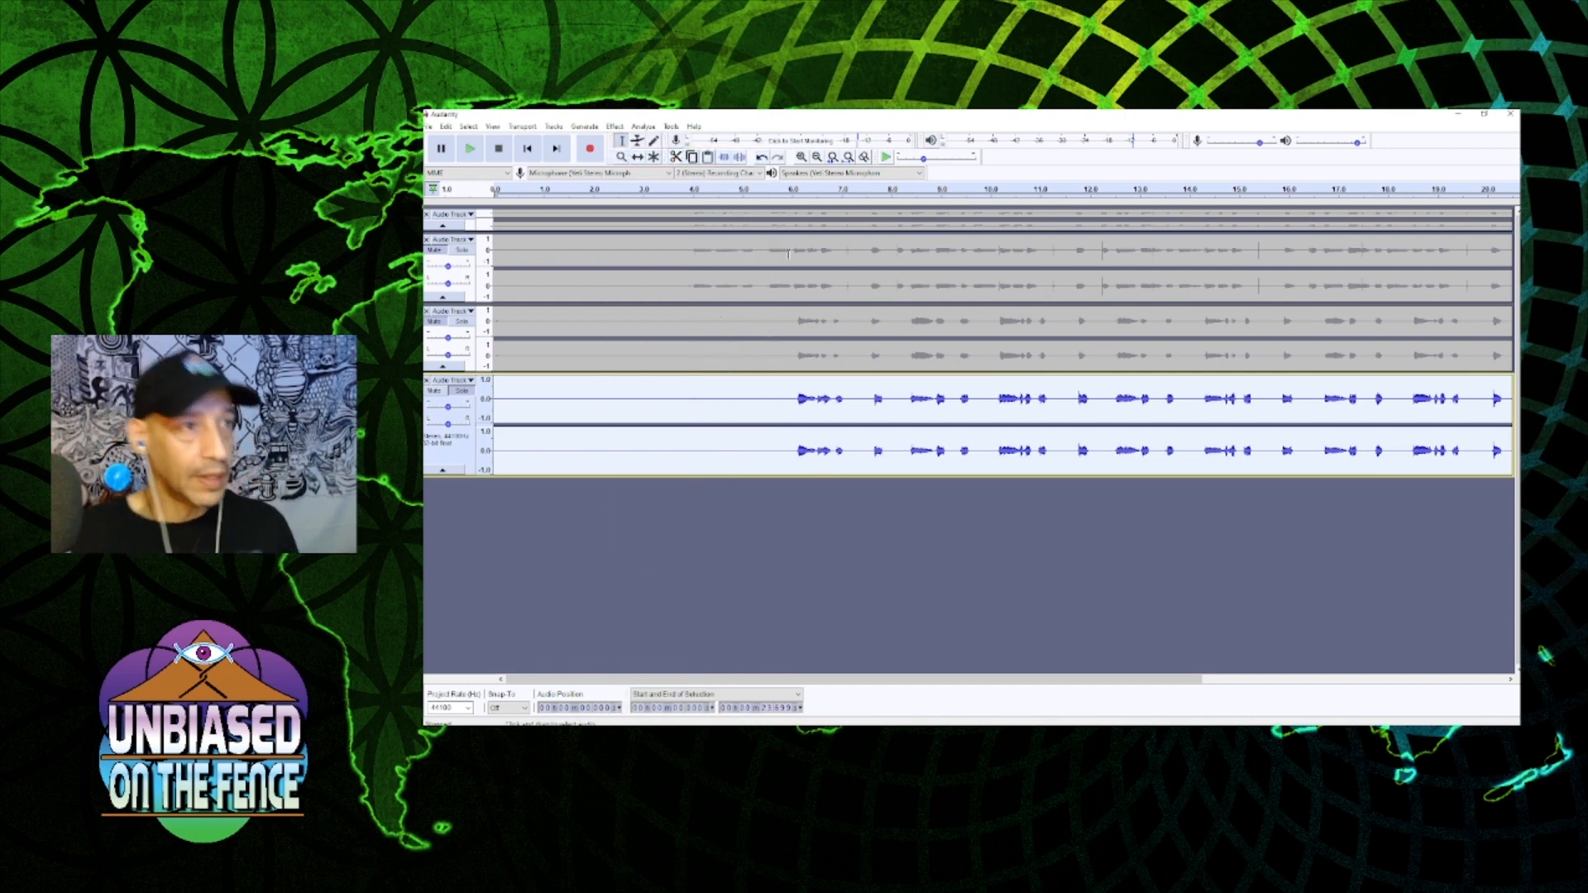
pyautogui.click(790, 199)
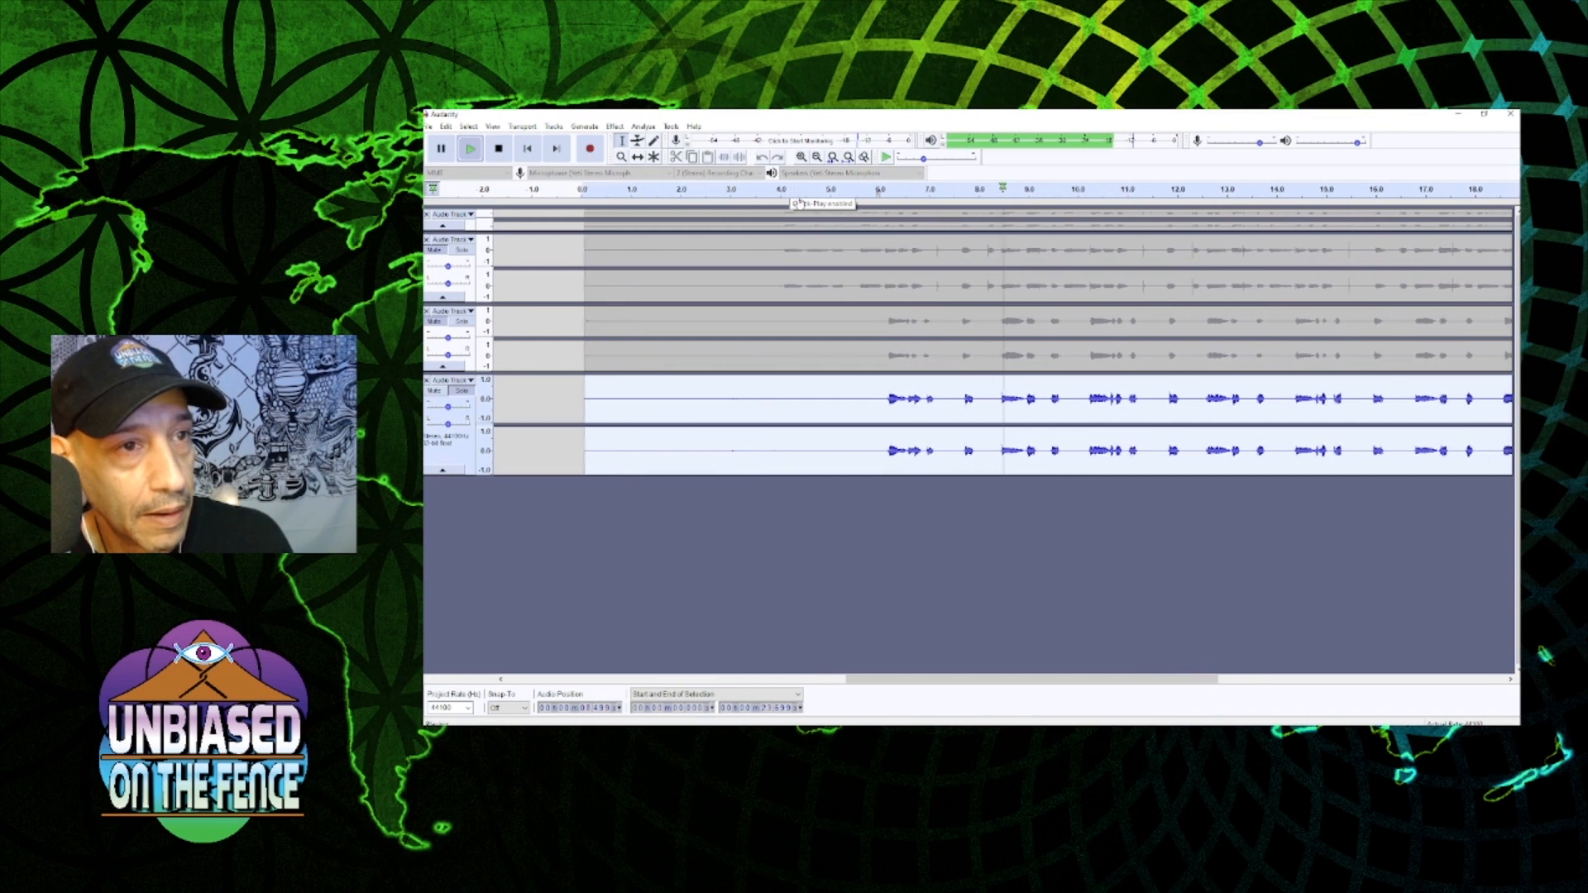
pyautogui.click(498, 149)
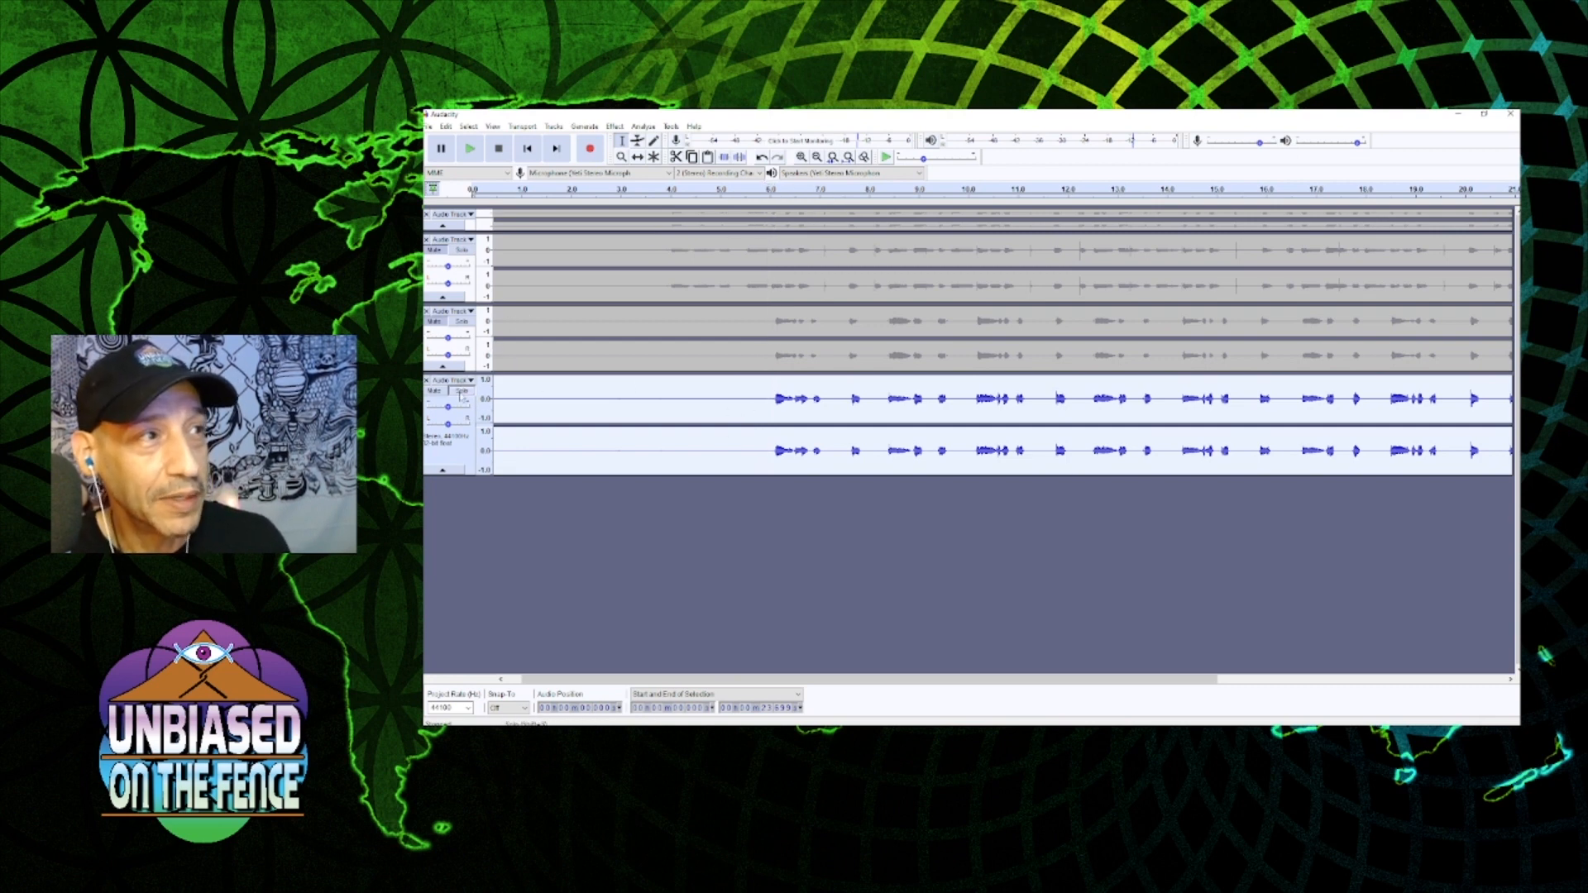
# - Solo the third track and select its voice passage from about 6 to 13.3 seconds
pyautogui.click(463, 322)
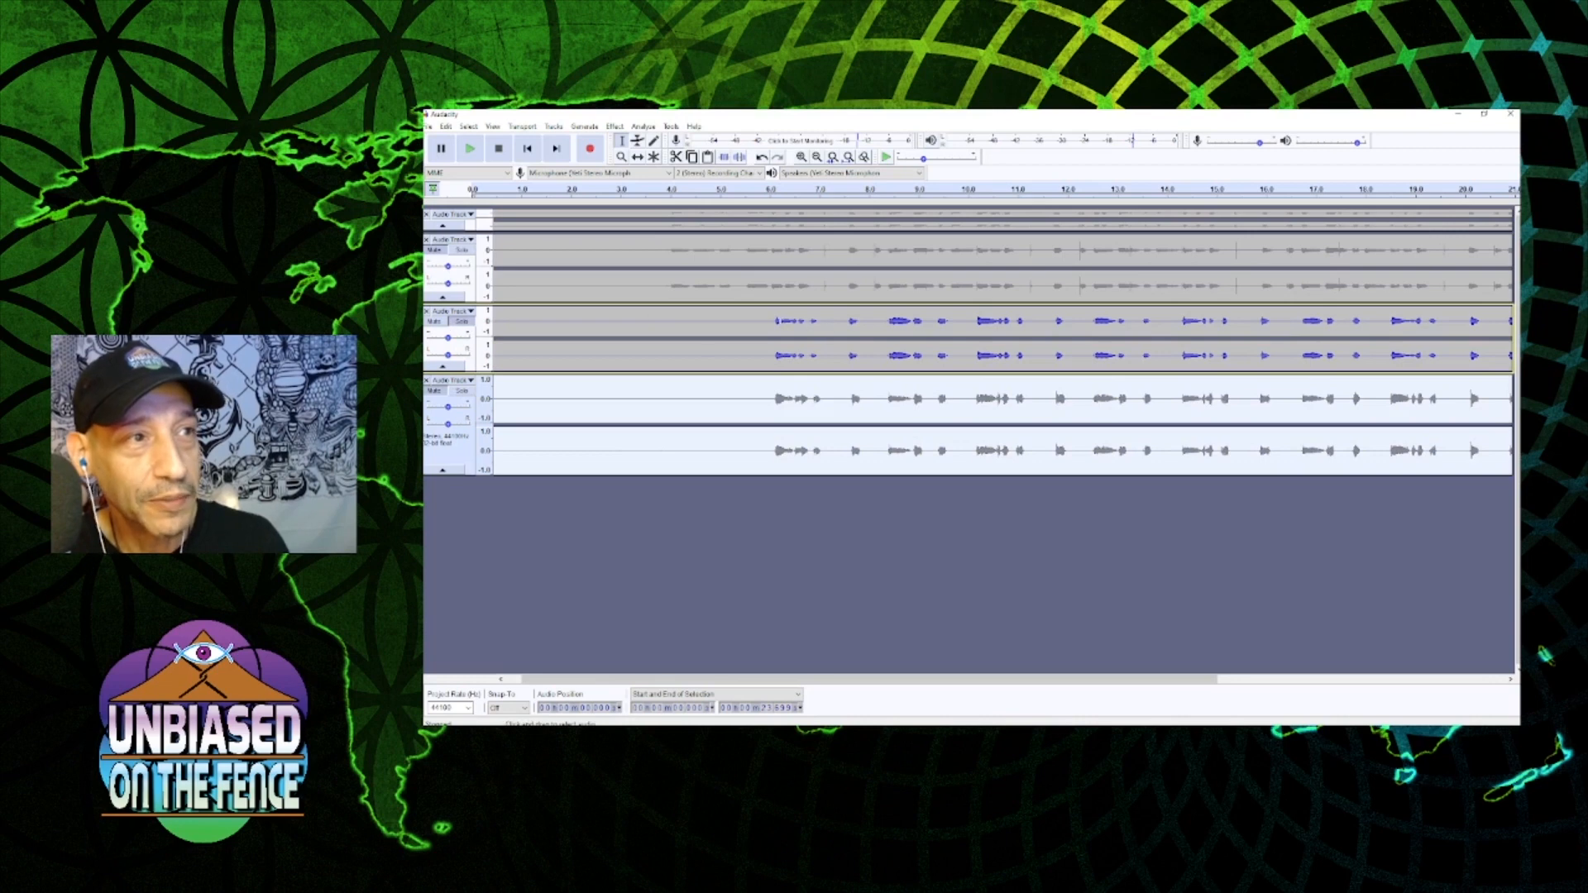
pyautogui.moveTo(774, 325); pyautogui.dragTo(1156, 334)
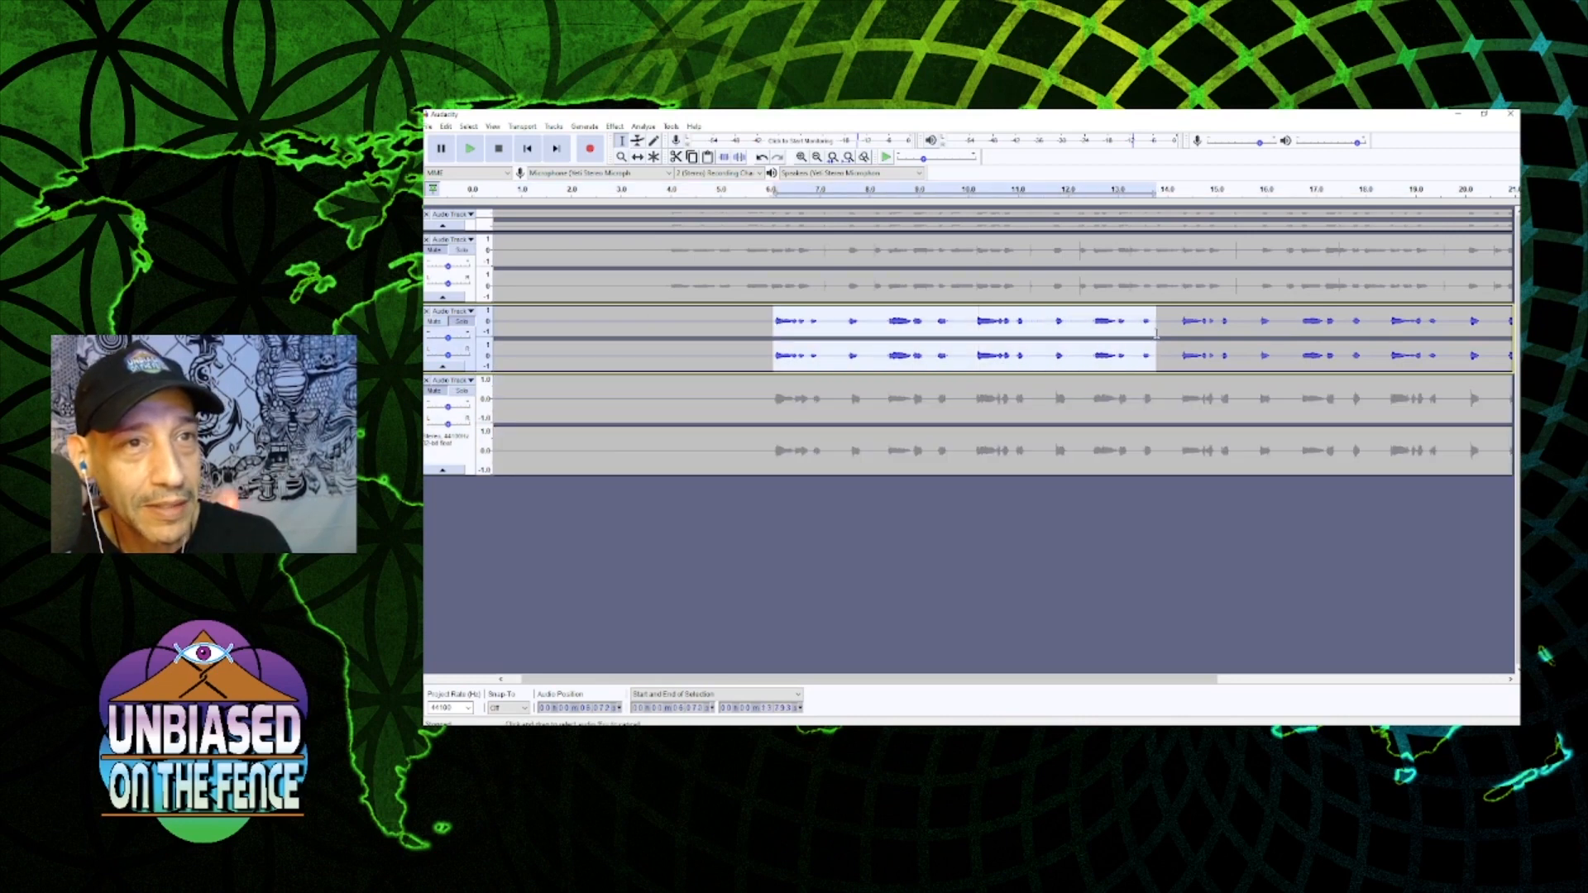
pyautogui.click(877, 314)
pyautogui.moveTo(769, 324); pyautogui.dragTo(1040, 327)
pyautogui.click(880, 328)
pyautogui.moveTo(773, 331); pyautogui.dragTo(1130, 338)
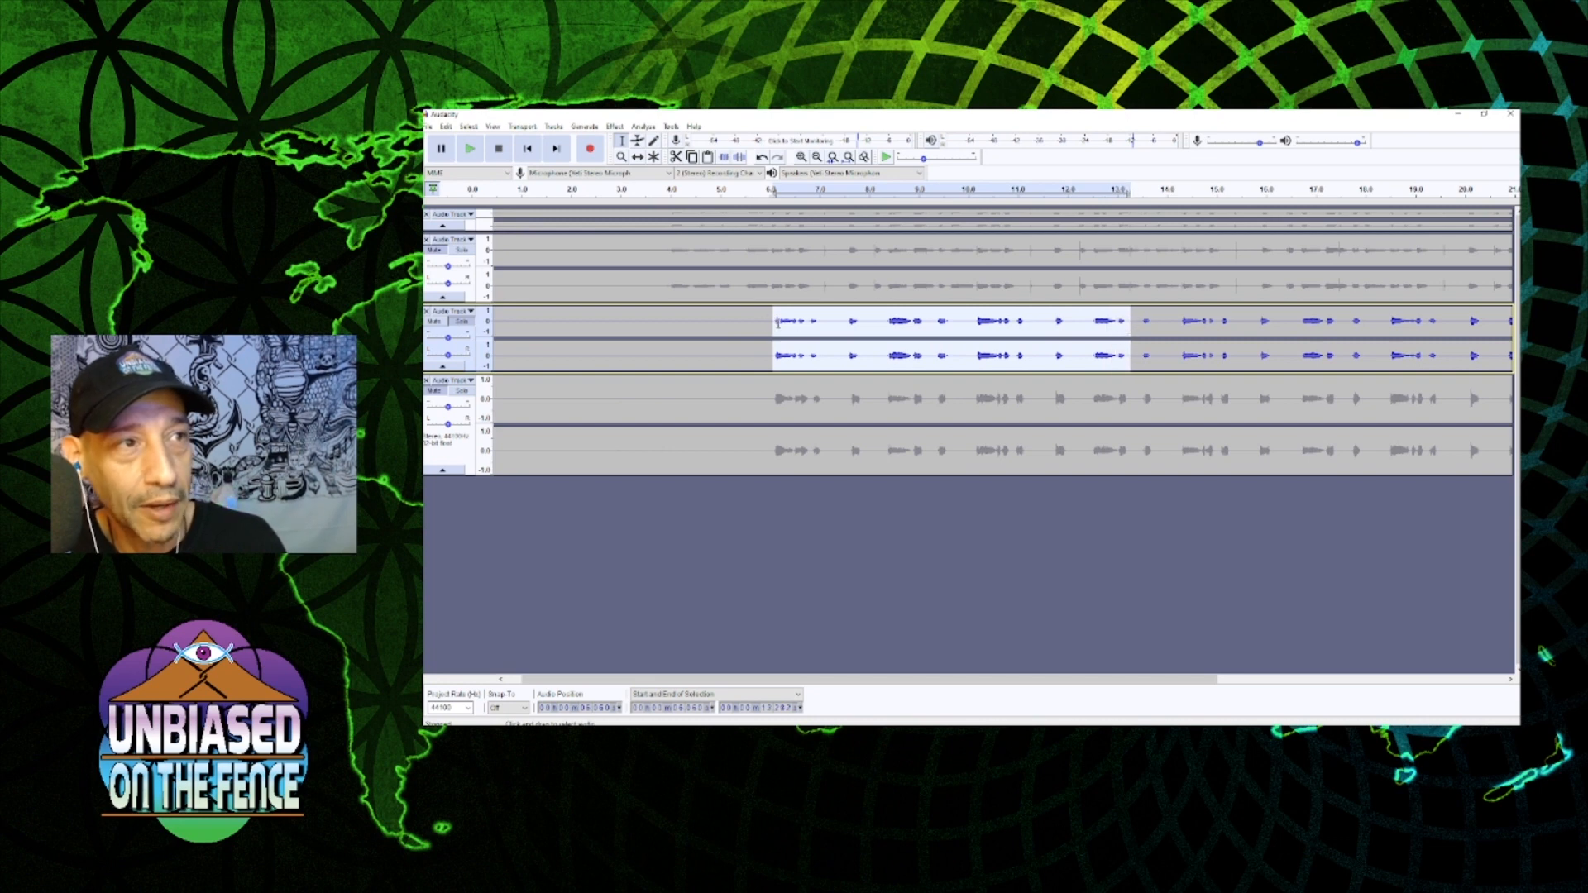
# - Preview the Wahwah effect with its existing settings on the selected passage, then close it without applying
pyautogui.click(614, 127)
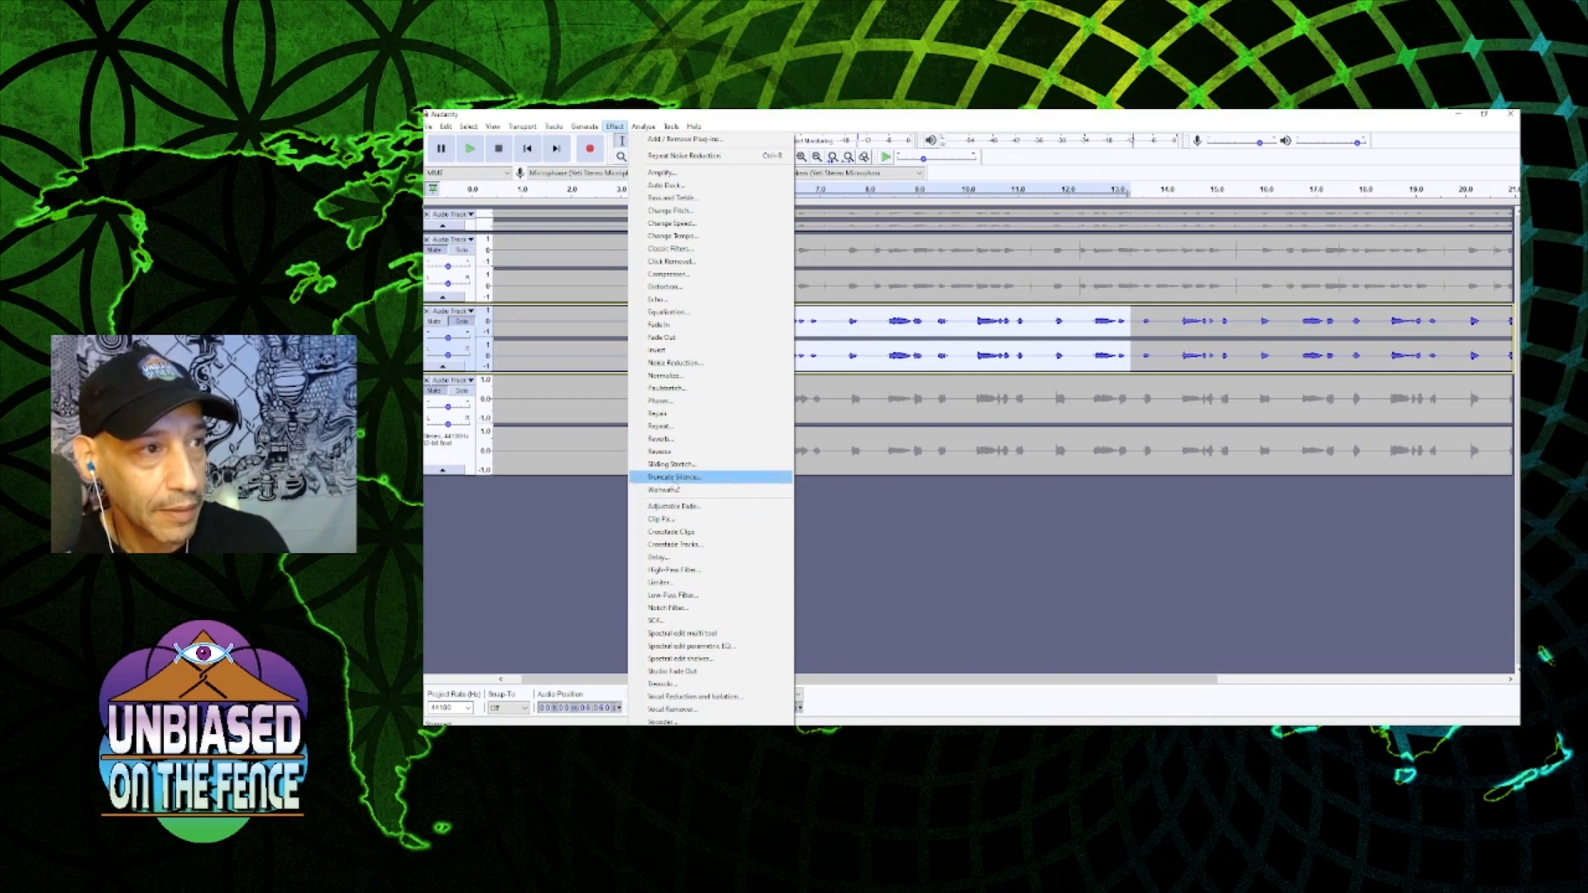
pyautogui.click(677, 492)
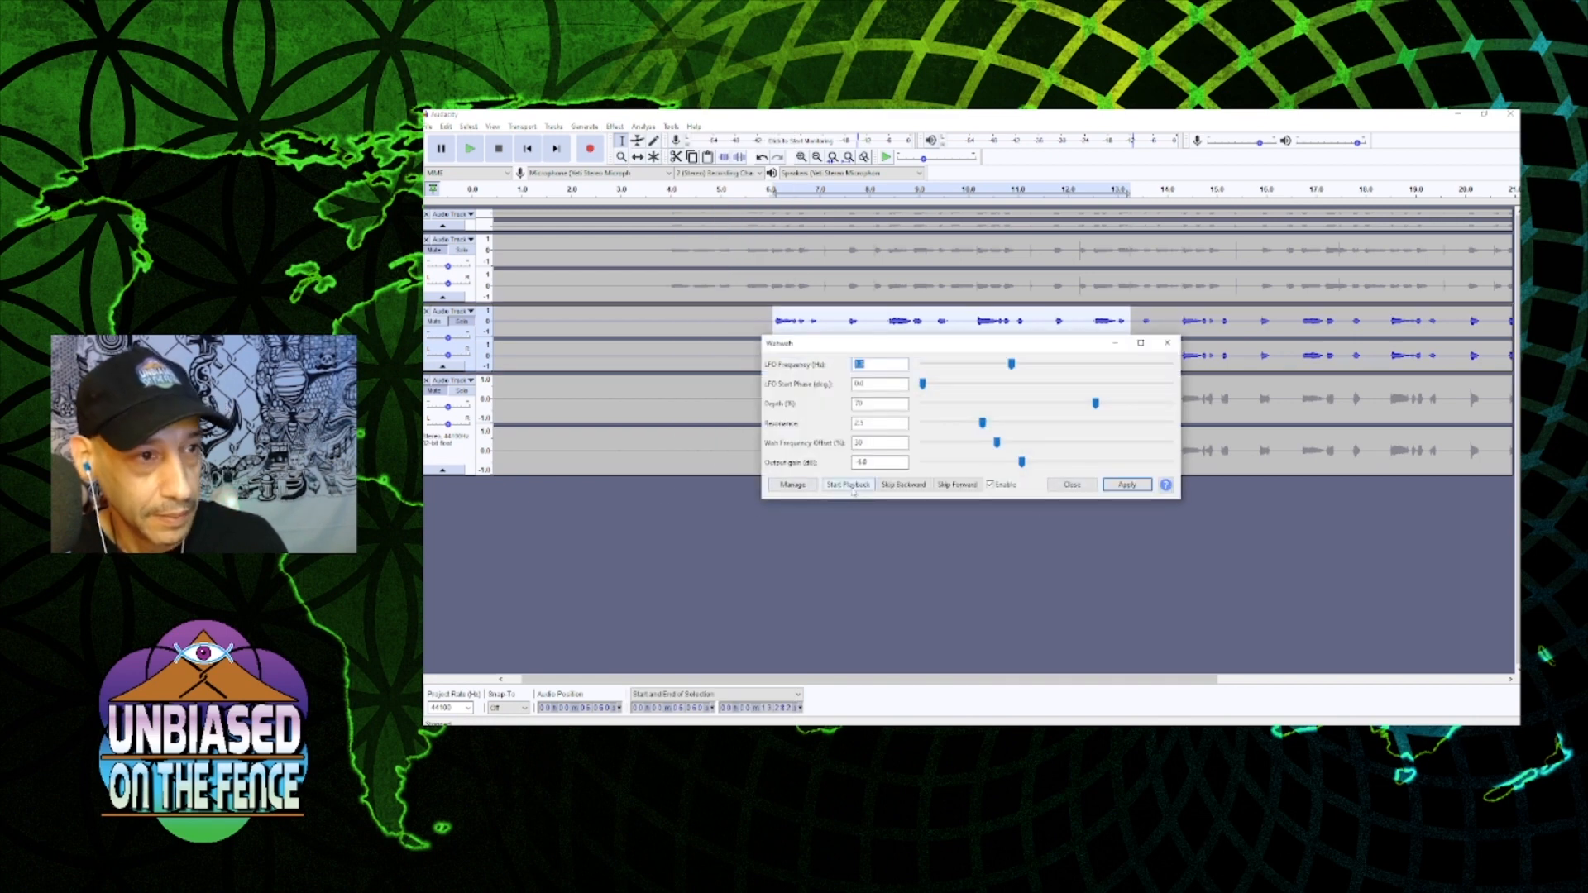
pyautogui.click(853, 488)
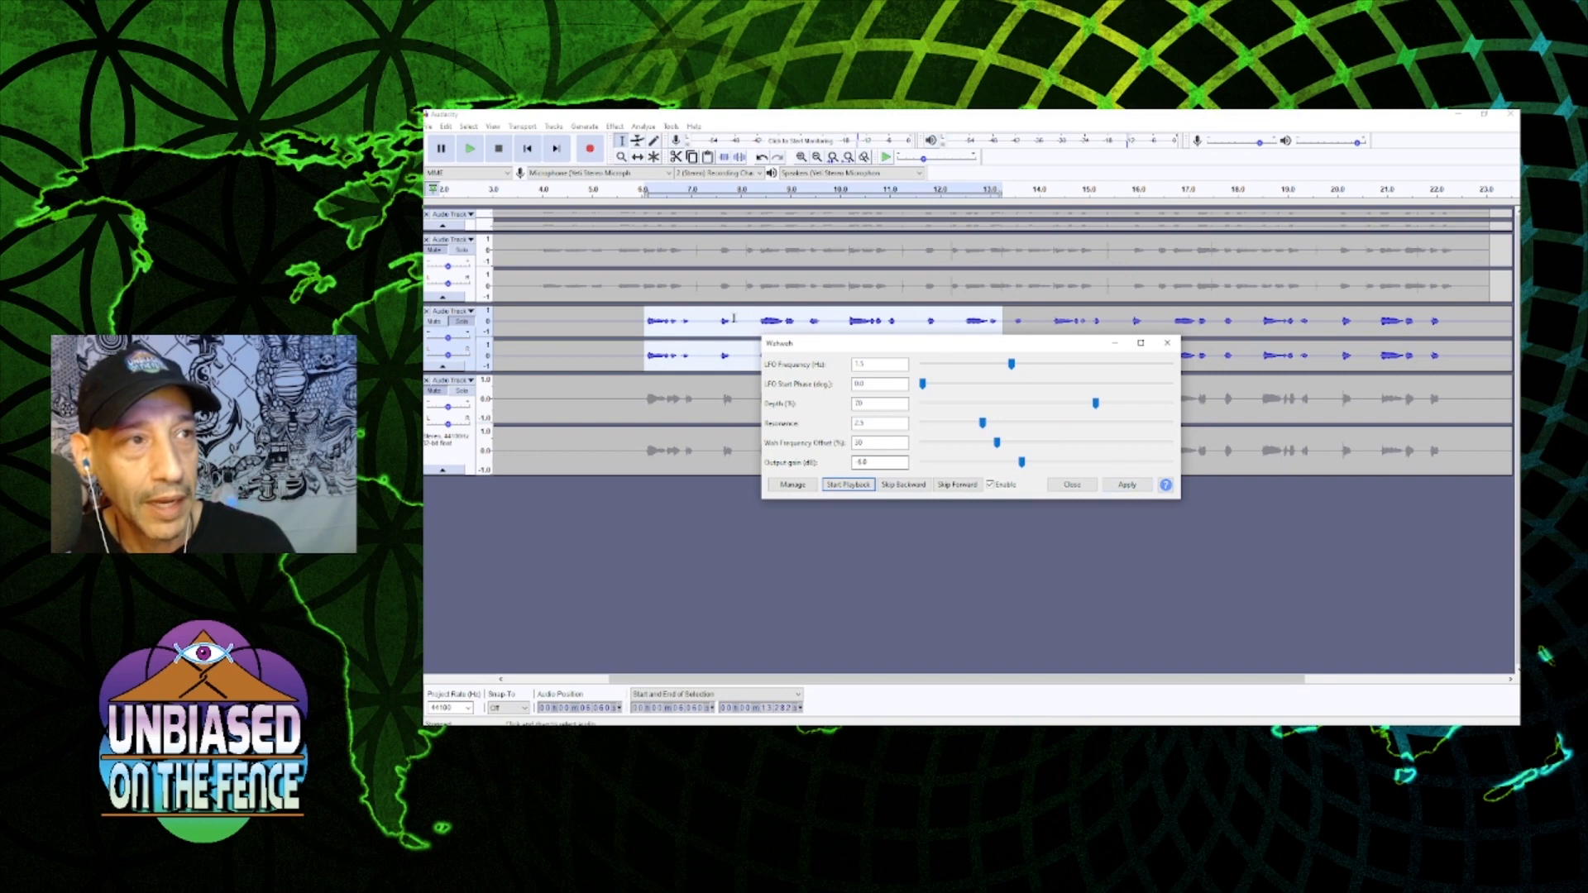
pyautogui.click(1072, 485)
# - Preview and apply Wahwah with its existing settings to the entire third track, and play the result from about 6 seconds
pyautogui.doubleClick(846, 328)
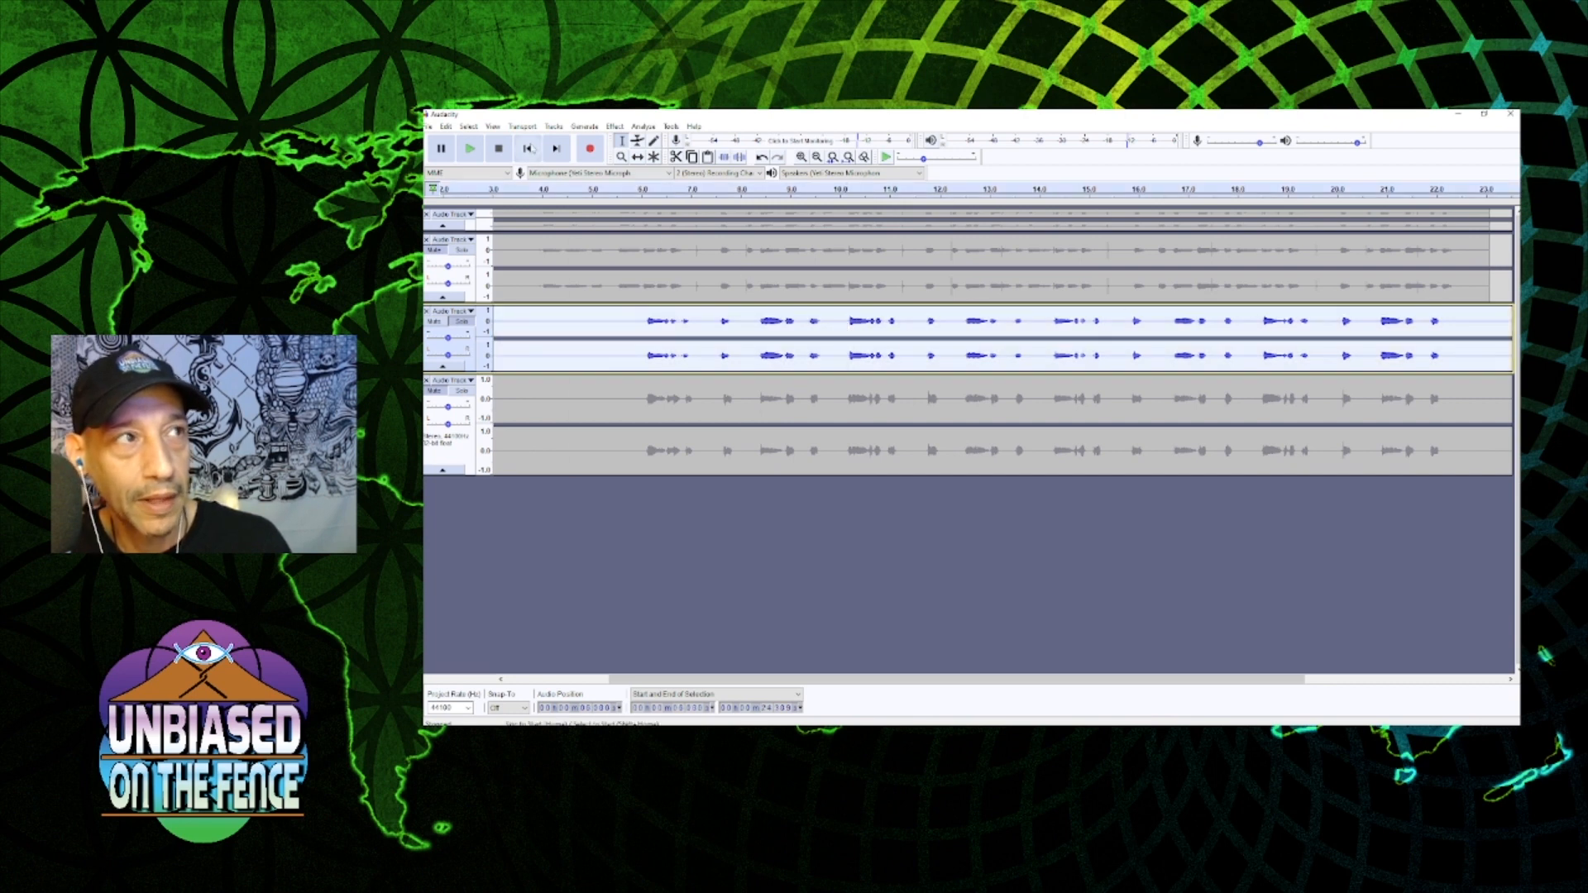
pyautogui.click(614, 128)
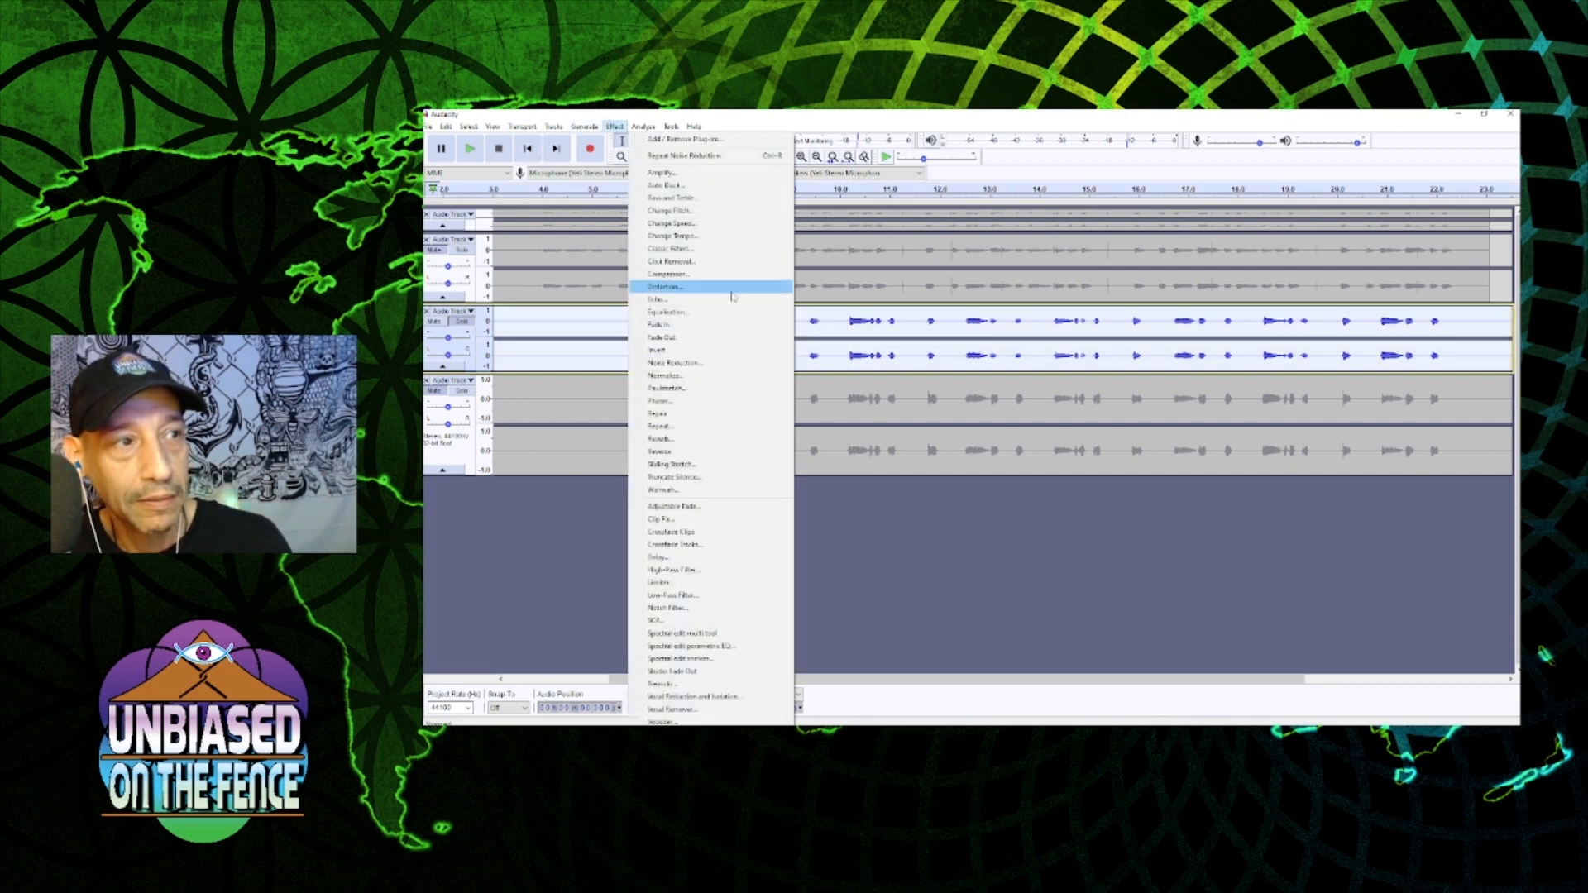
pyautogui.click(664, 490)
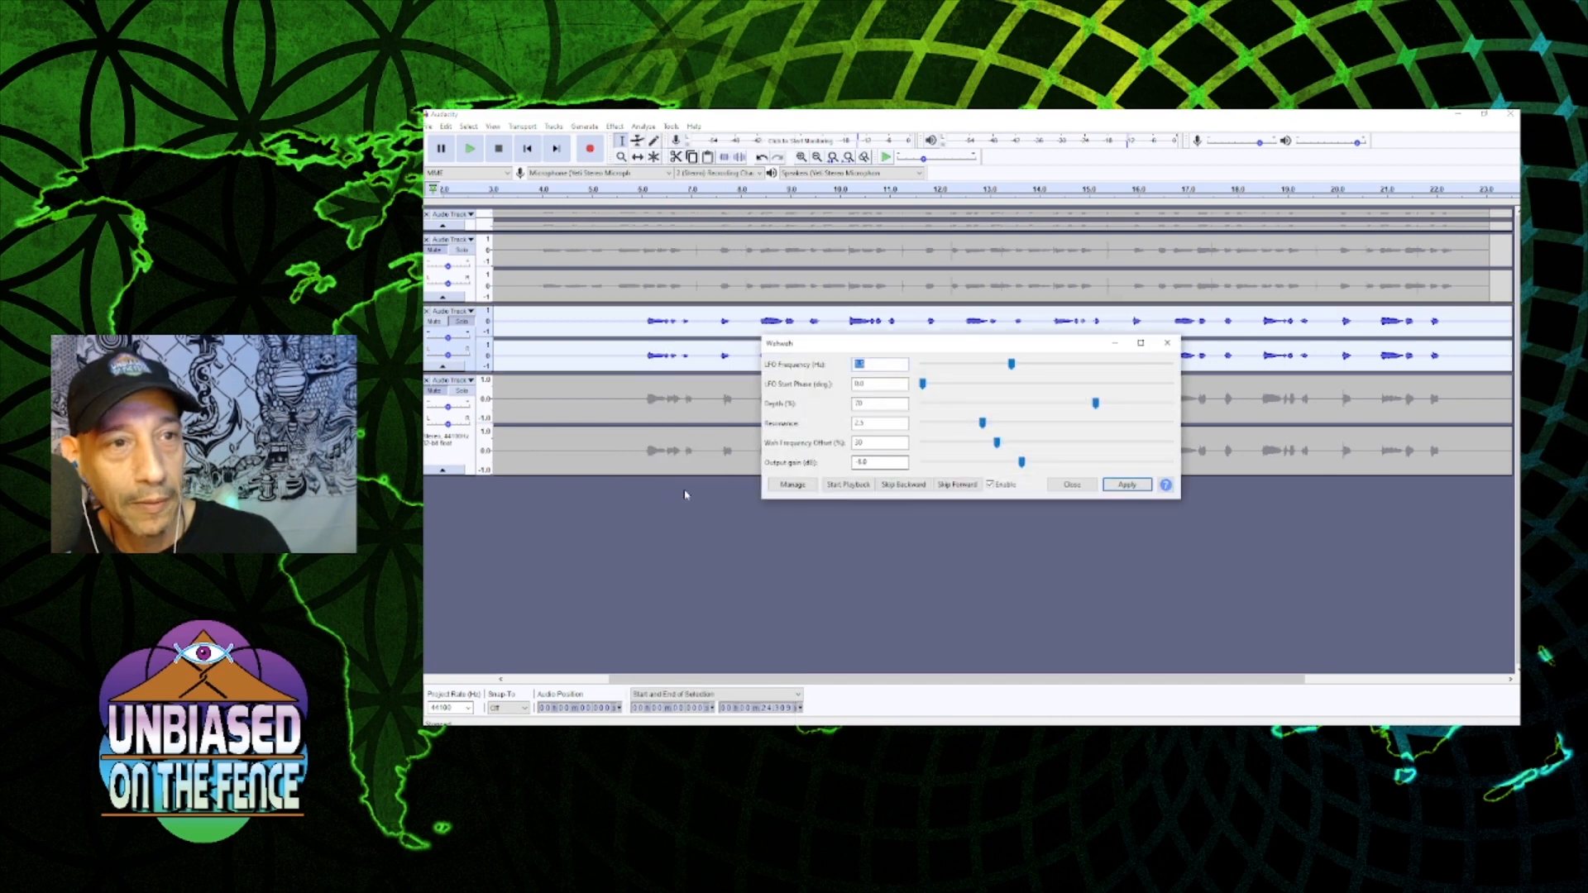
pyautogui.click(852, 486)
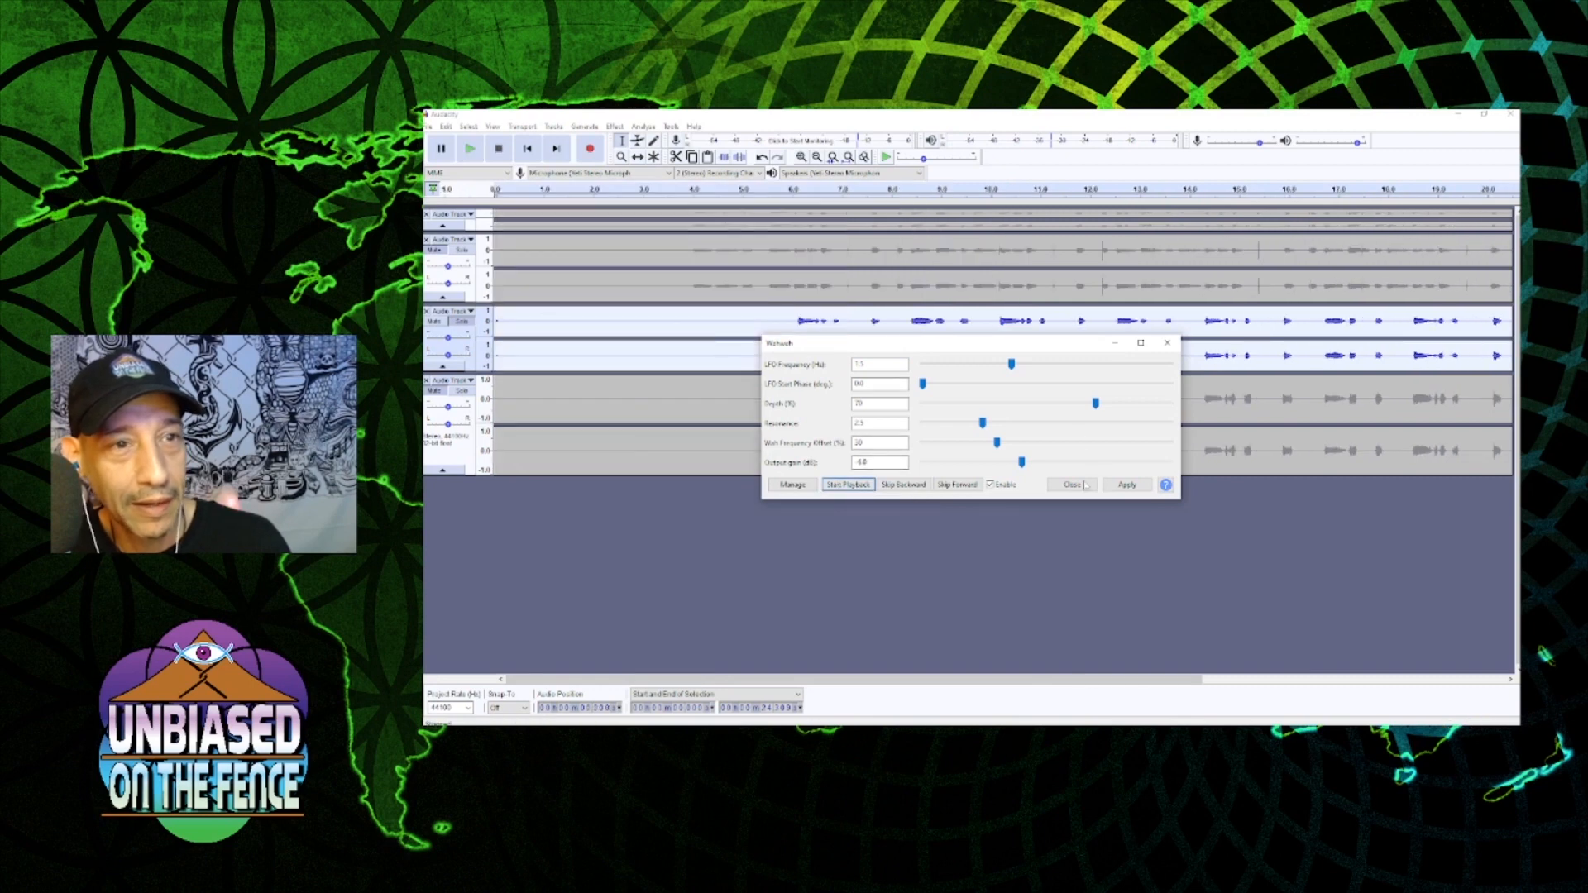
pyautogui.click(1140, 488)
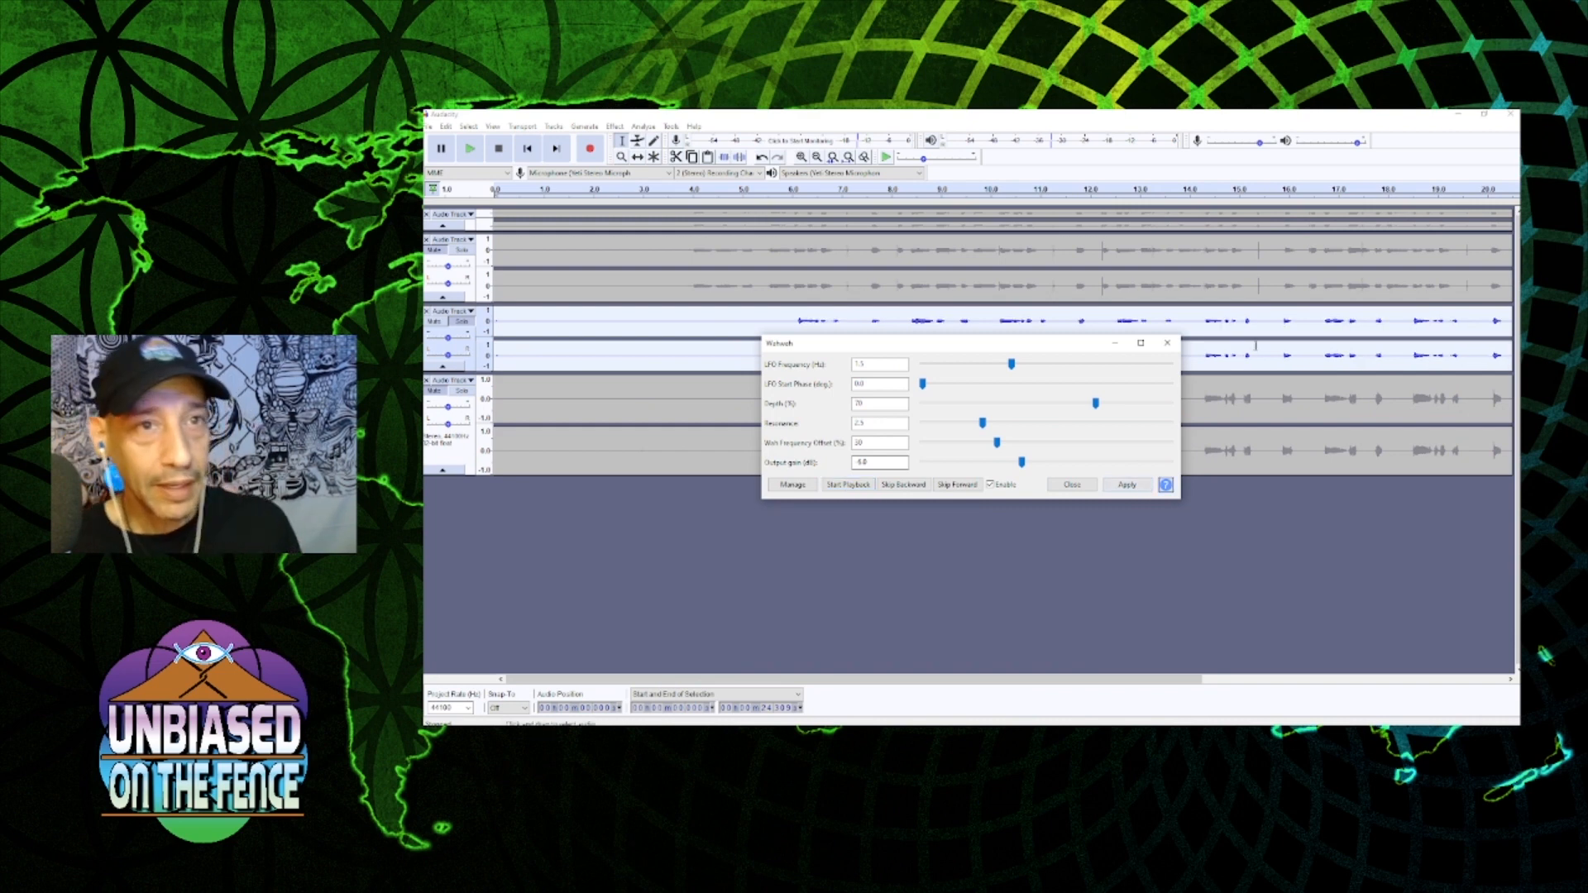
pyautogui.click(1072, 484)
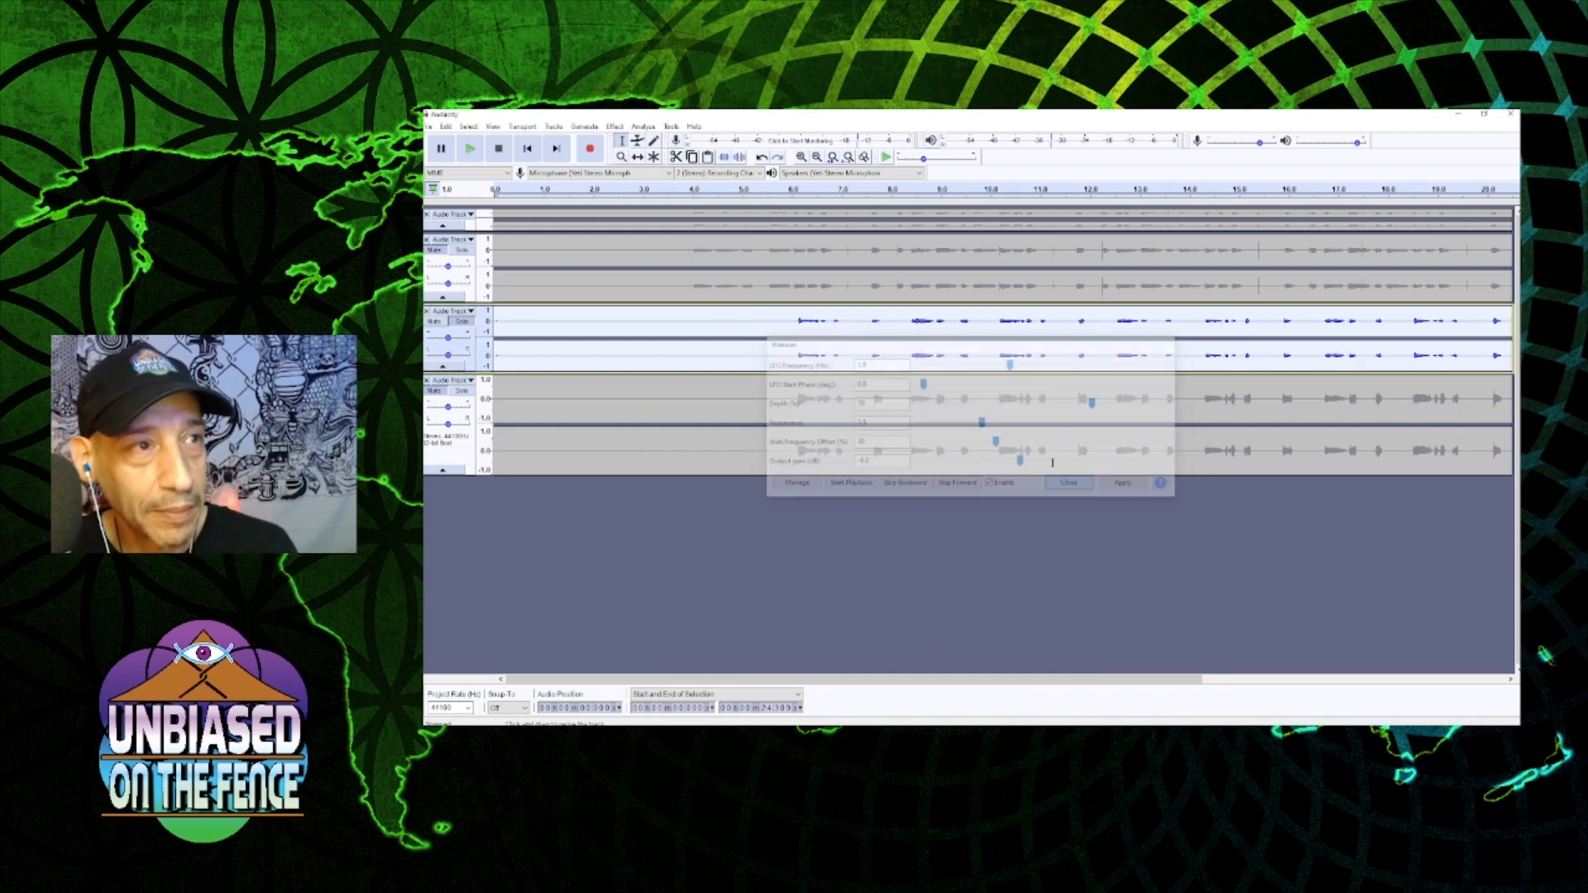
pyautogui.click(813, 198)
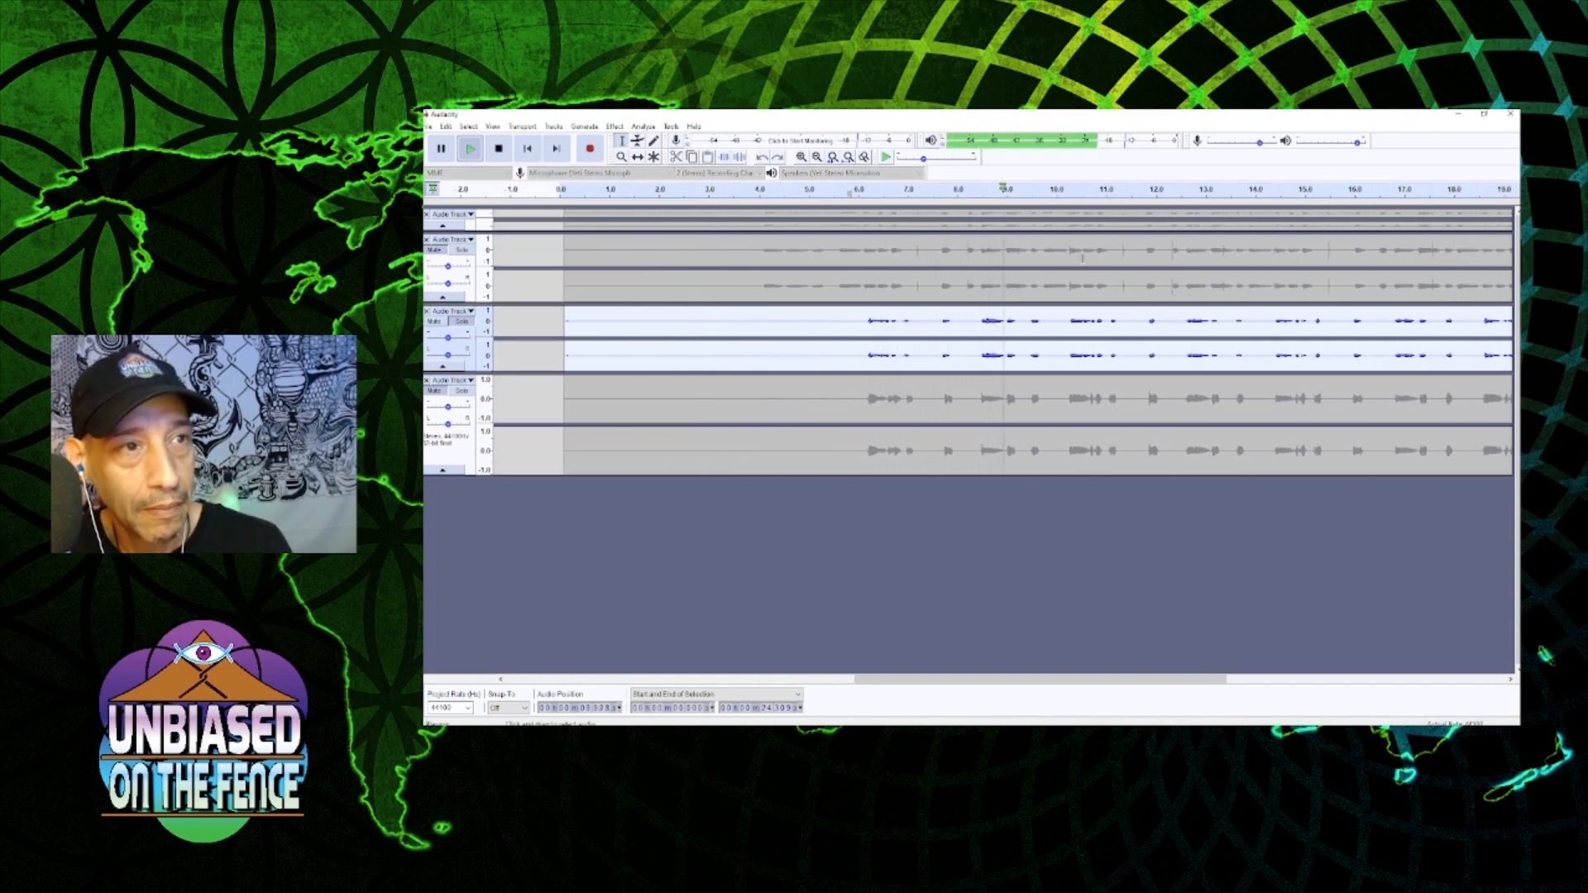
pyautogui.press('space')
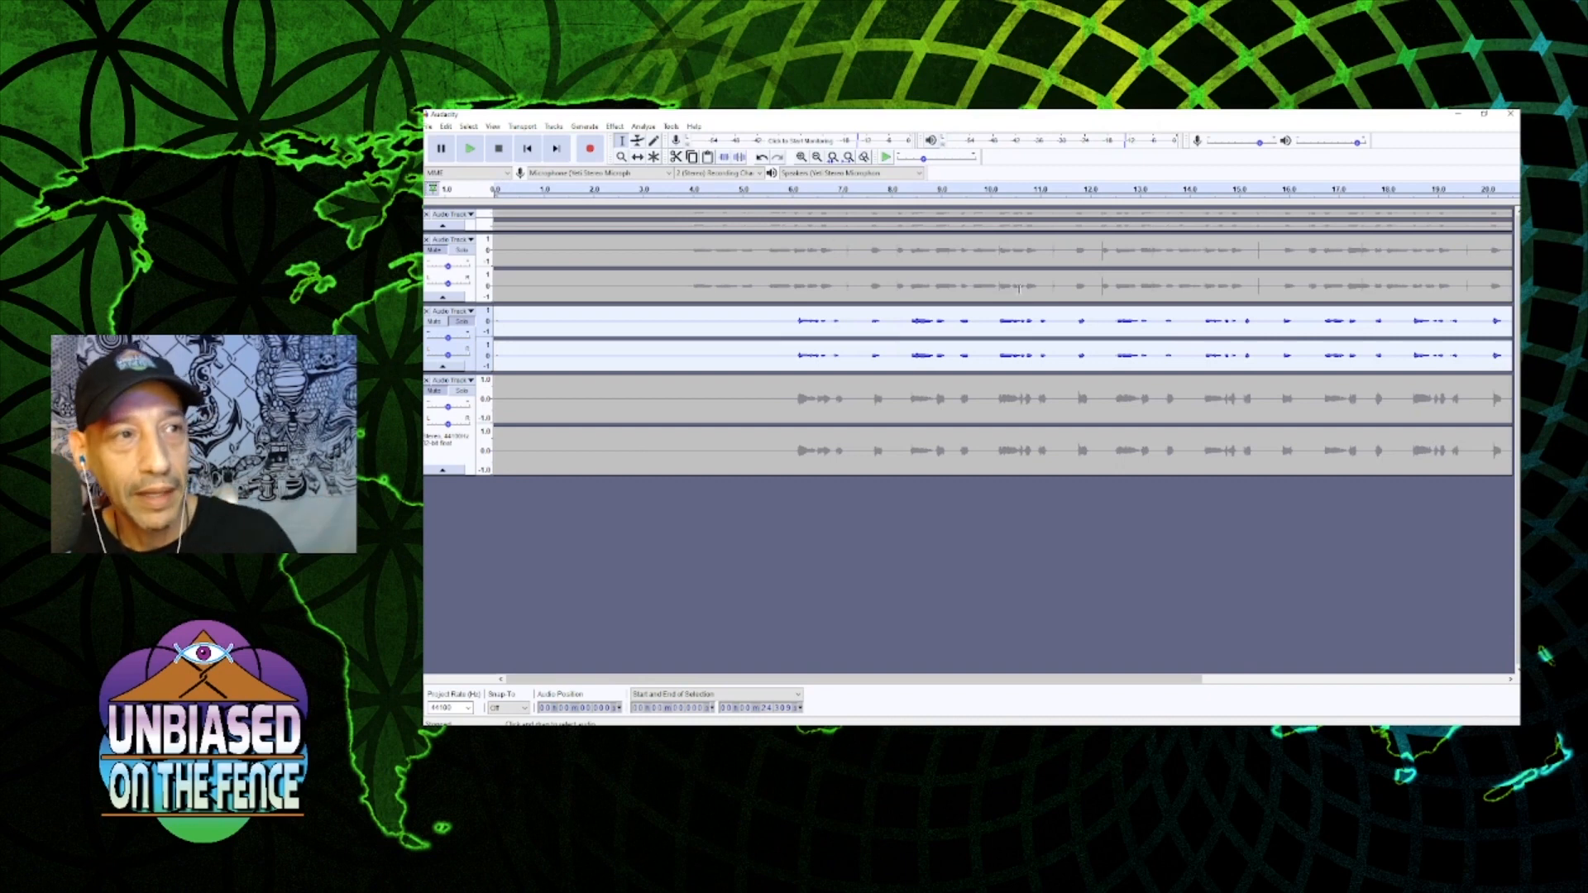
# - Select the entire fourth track, unmute it, and apply Wahwah to it with the existing settings
pyautogui.doubleClick(896, 391)
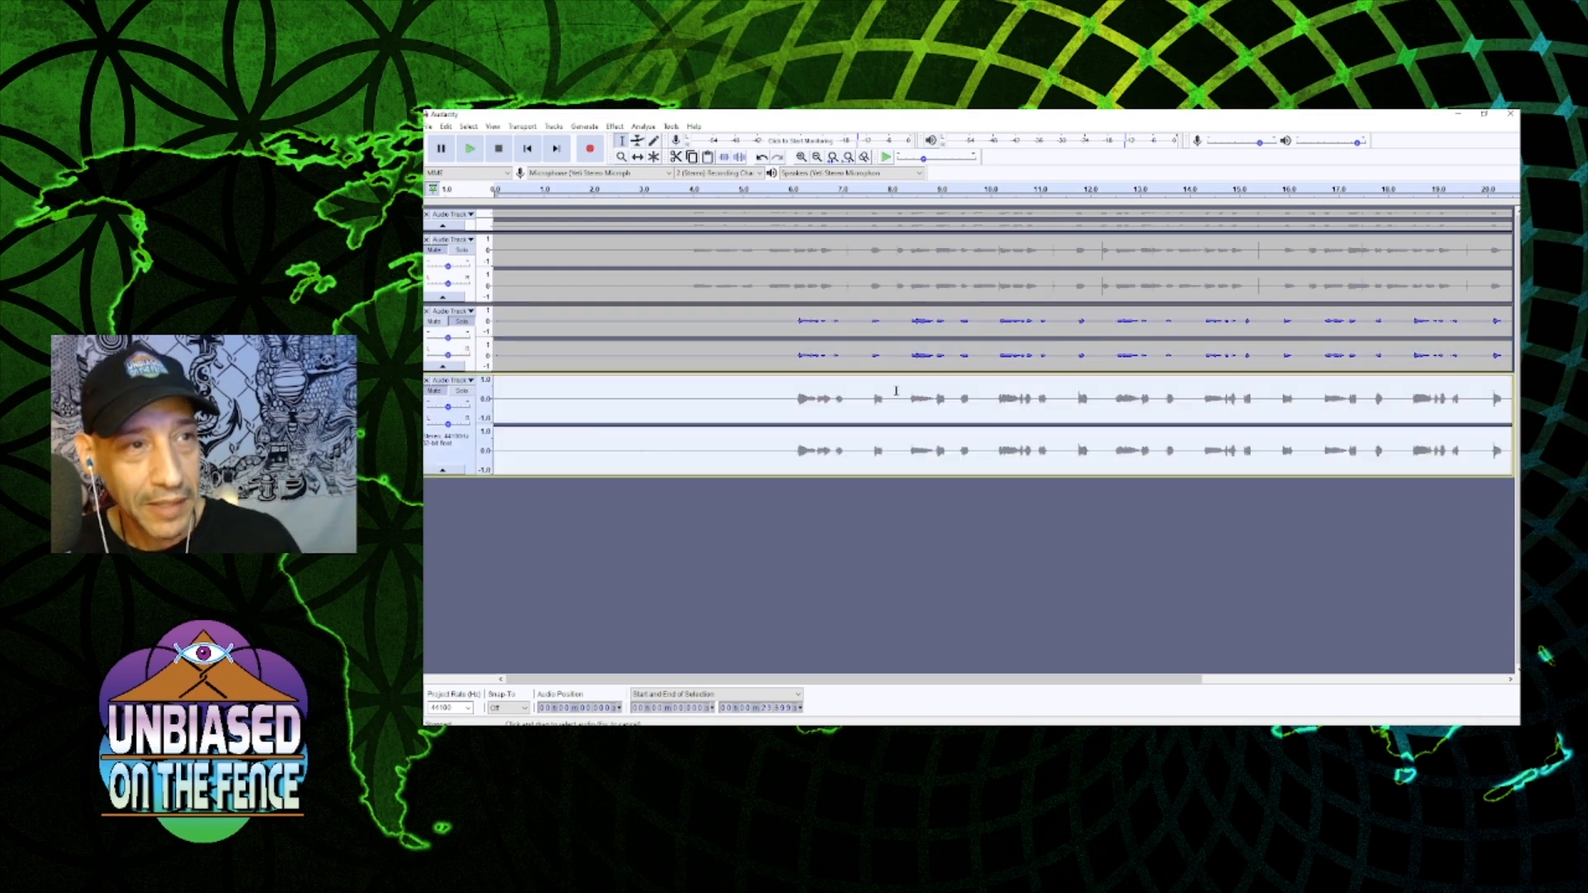
pyautogui.click(437, 393)
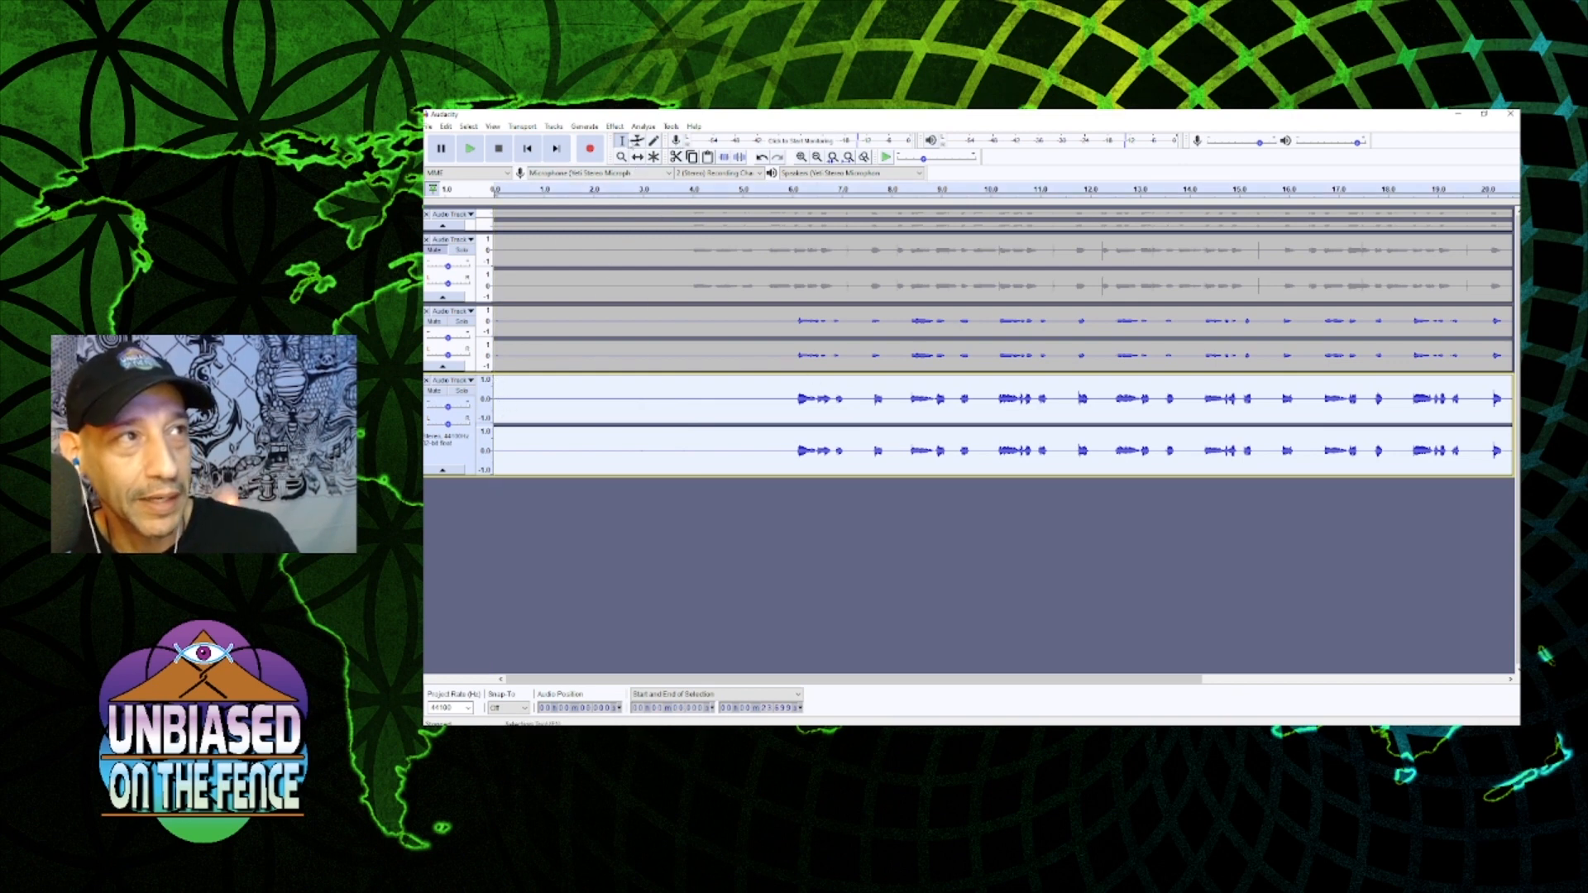
pyautogui.click(616, 126)
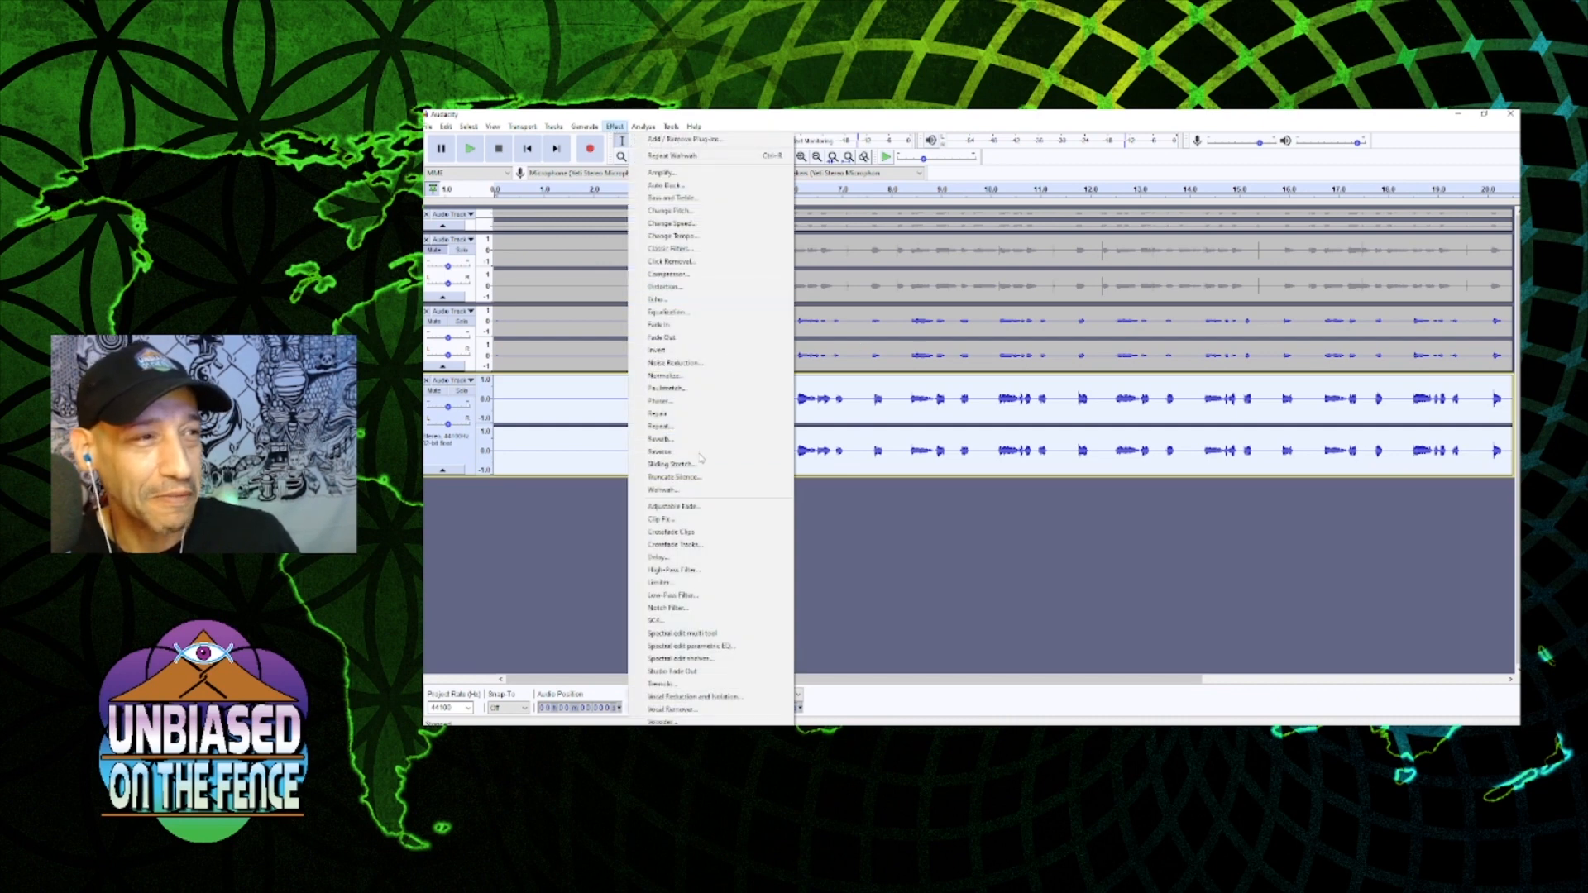
pyautogui.click(723, 490)
pyautogui.click(1125, 488)
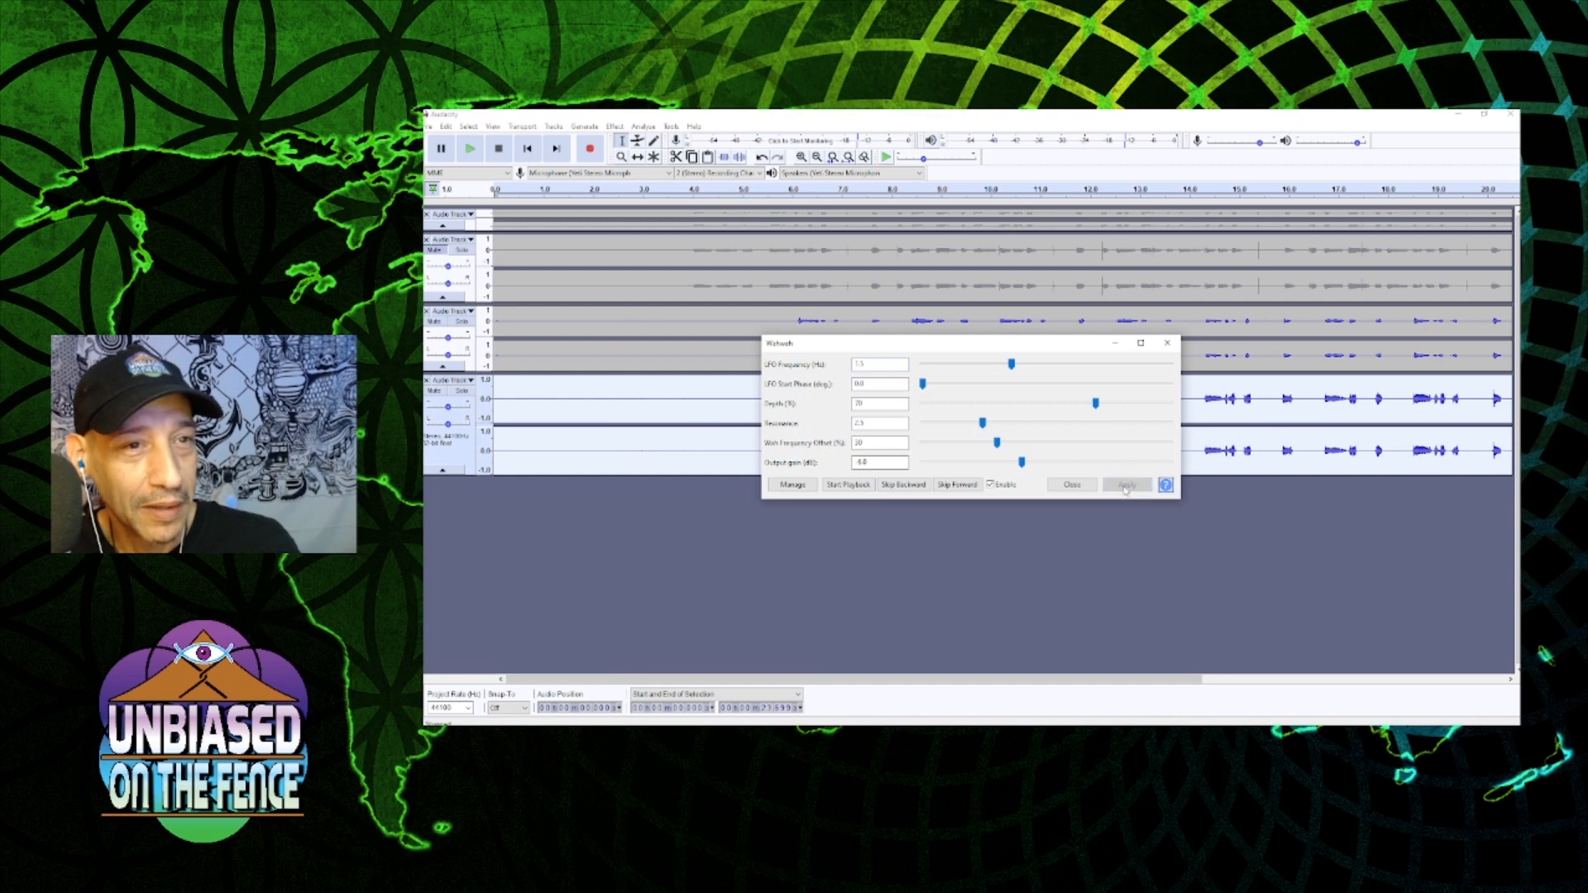
pyautogui.click(1072, 485)
# - Play the third and fourth tracks together from about 6 seconds, then unmute the second track and listen to the mix again
pyautogui.click(793, 202)
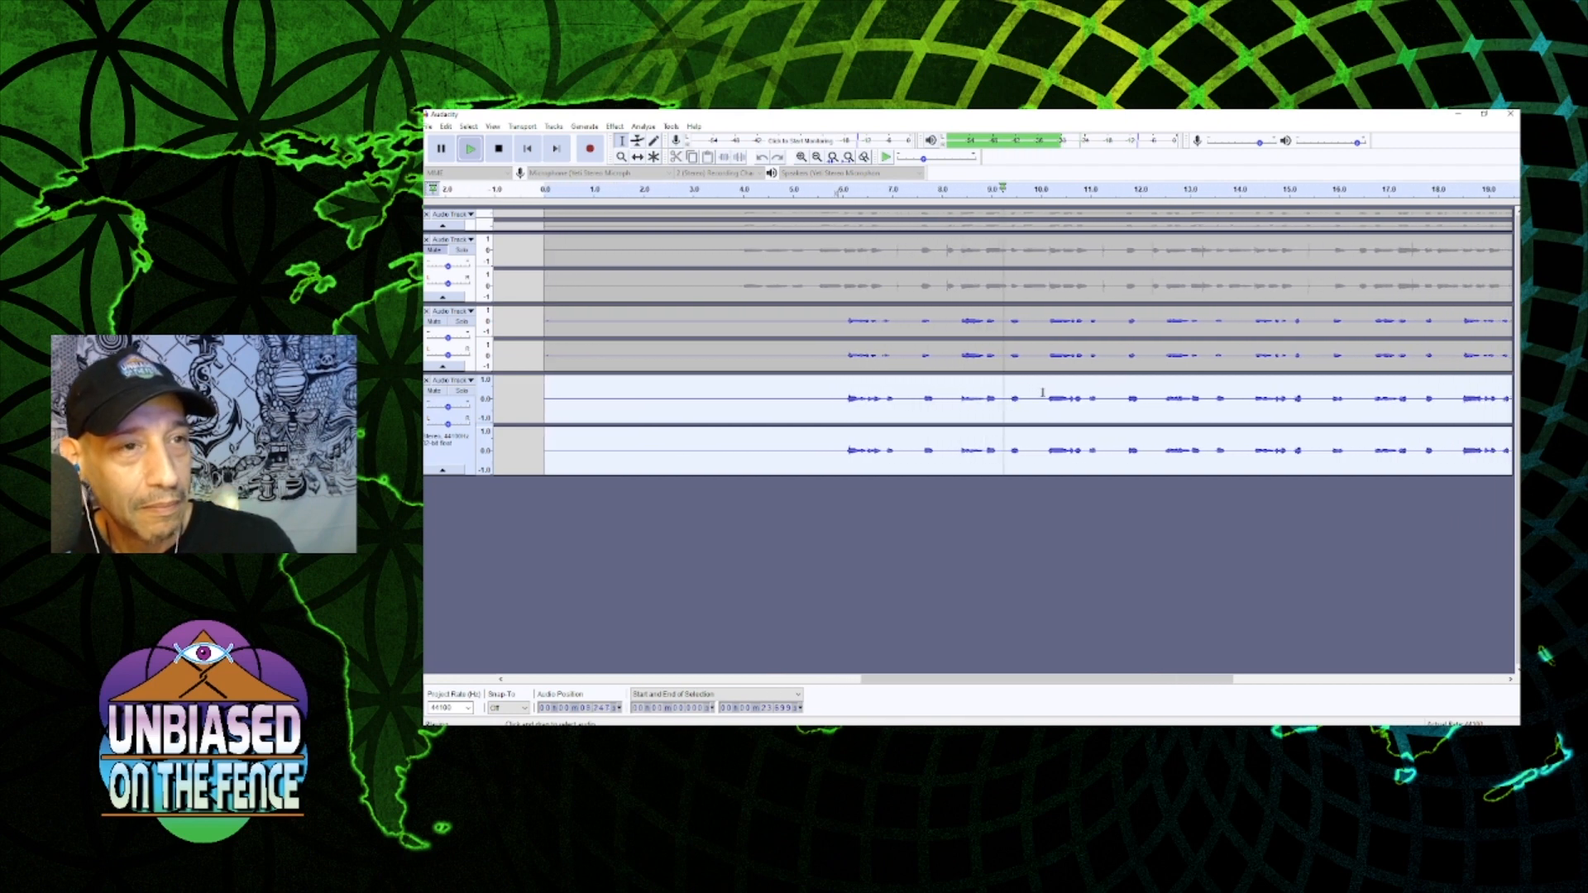
pyautogui.click(500, 153)
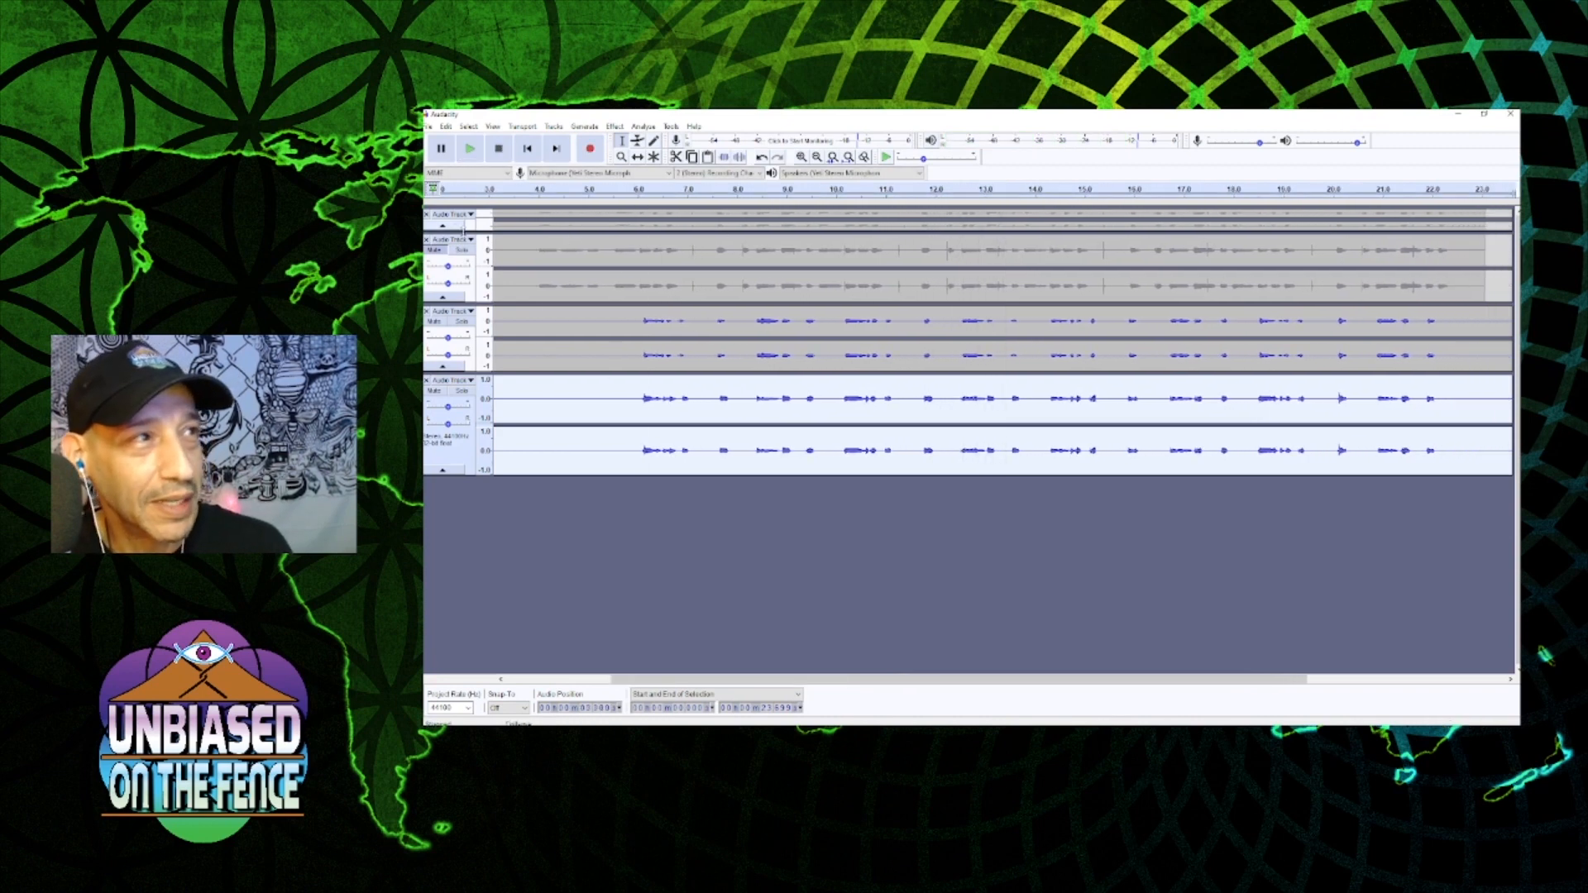
pyautogui.click(447, 256)
pyautogui.press('space')
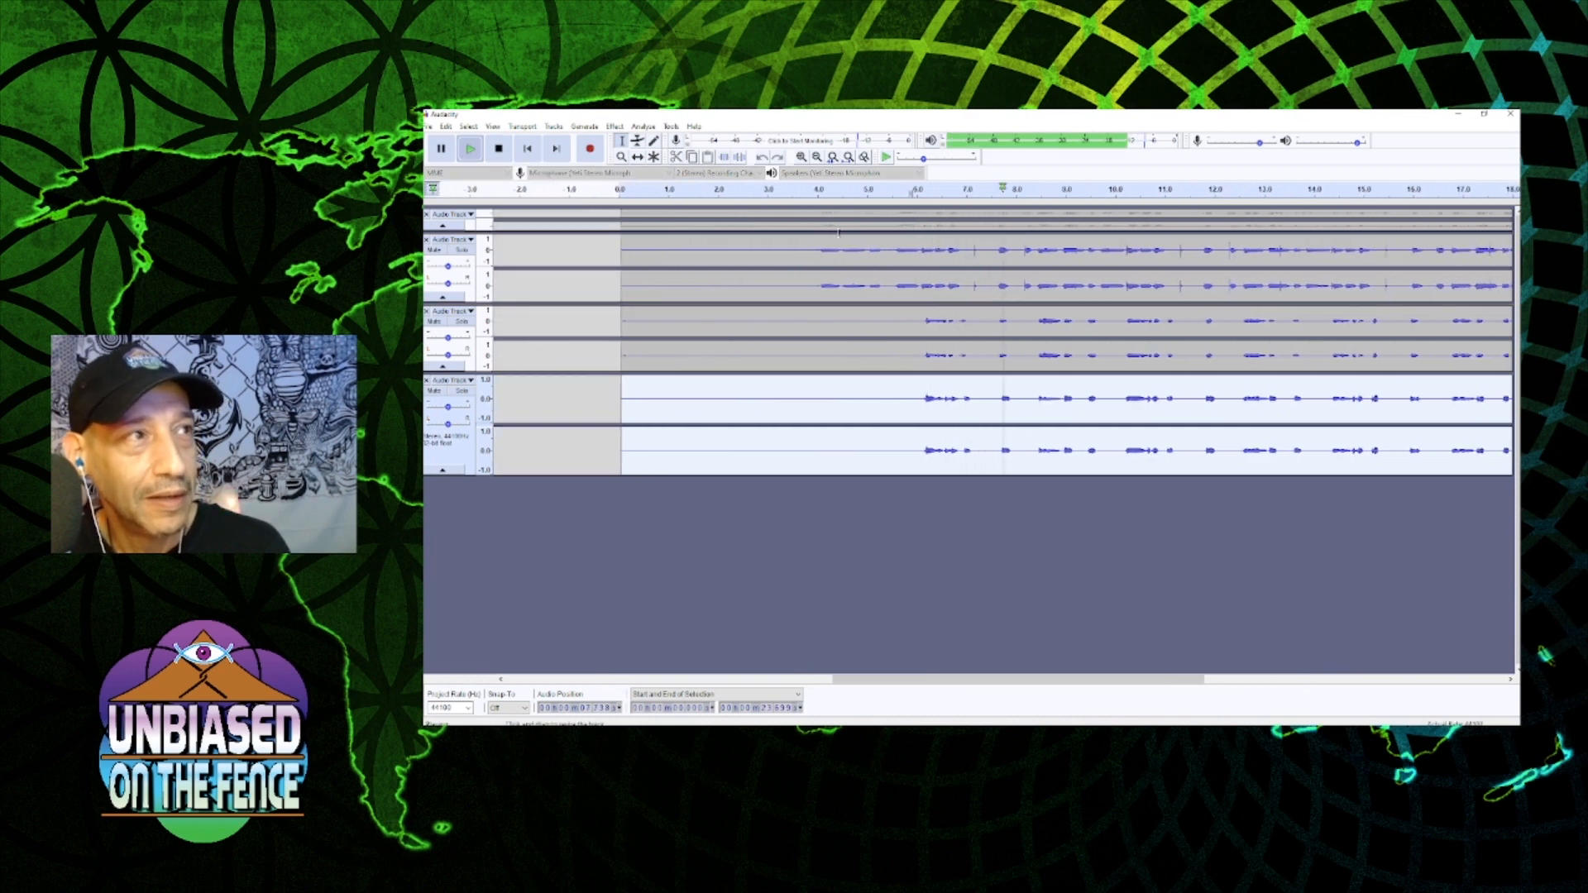
pyautogui.click(499, 149)
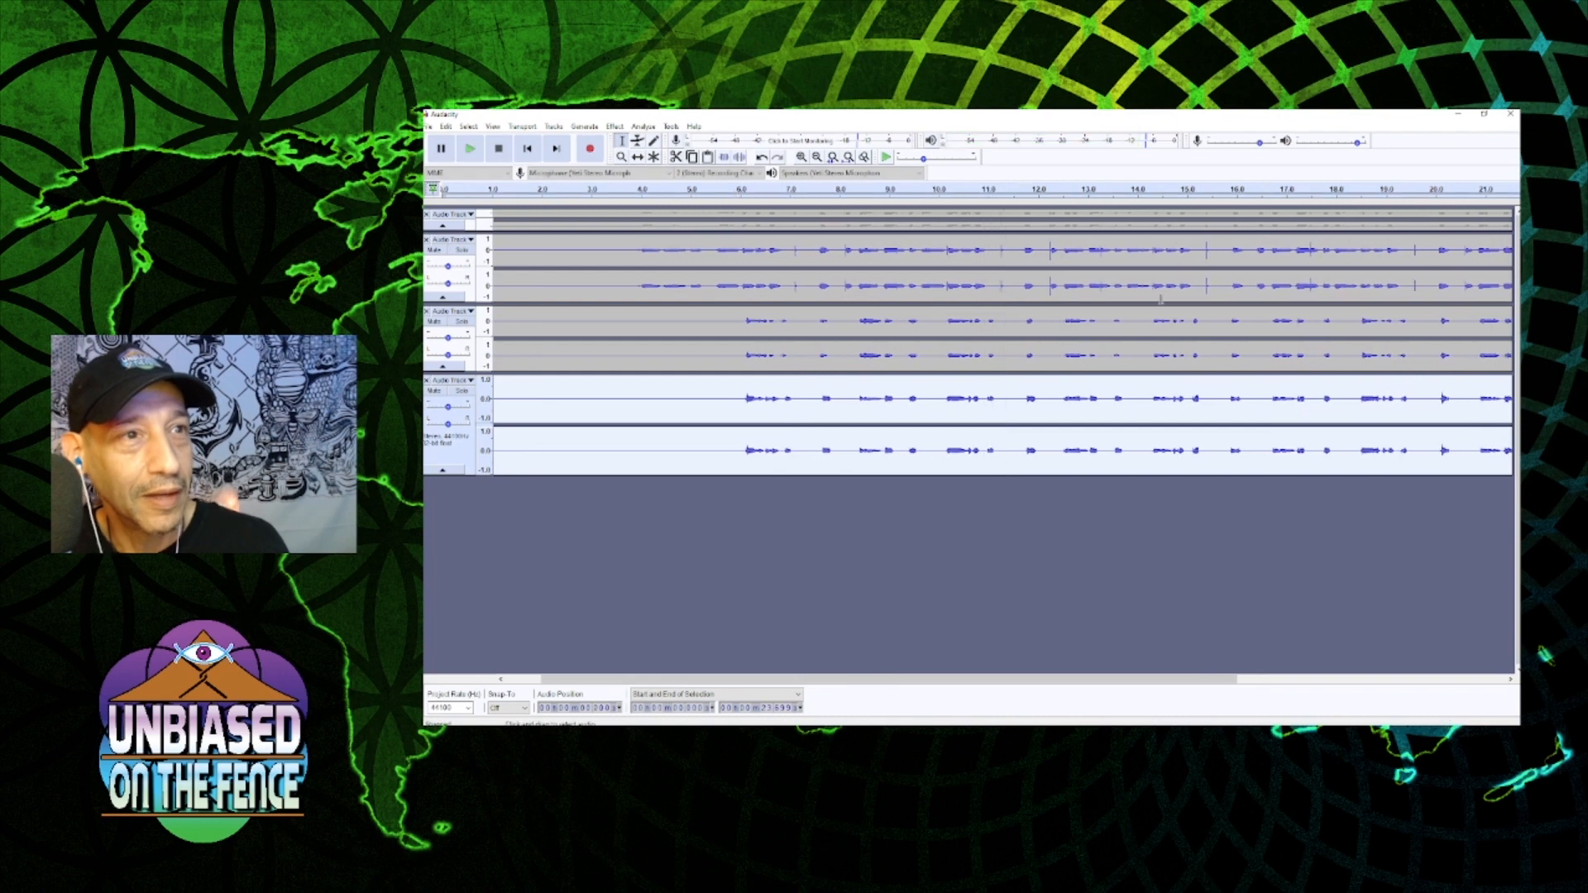
# - Select the third track's voice passage from about 6.1 to 16.2 seconds
pyautogui.click(803, 414)
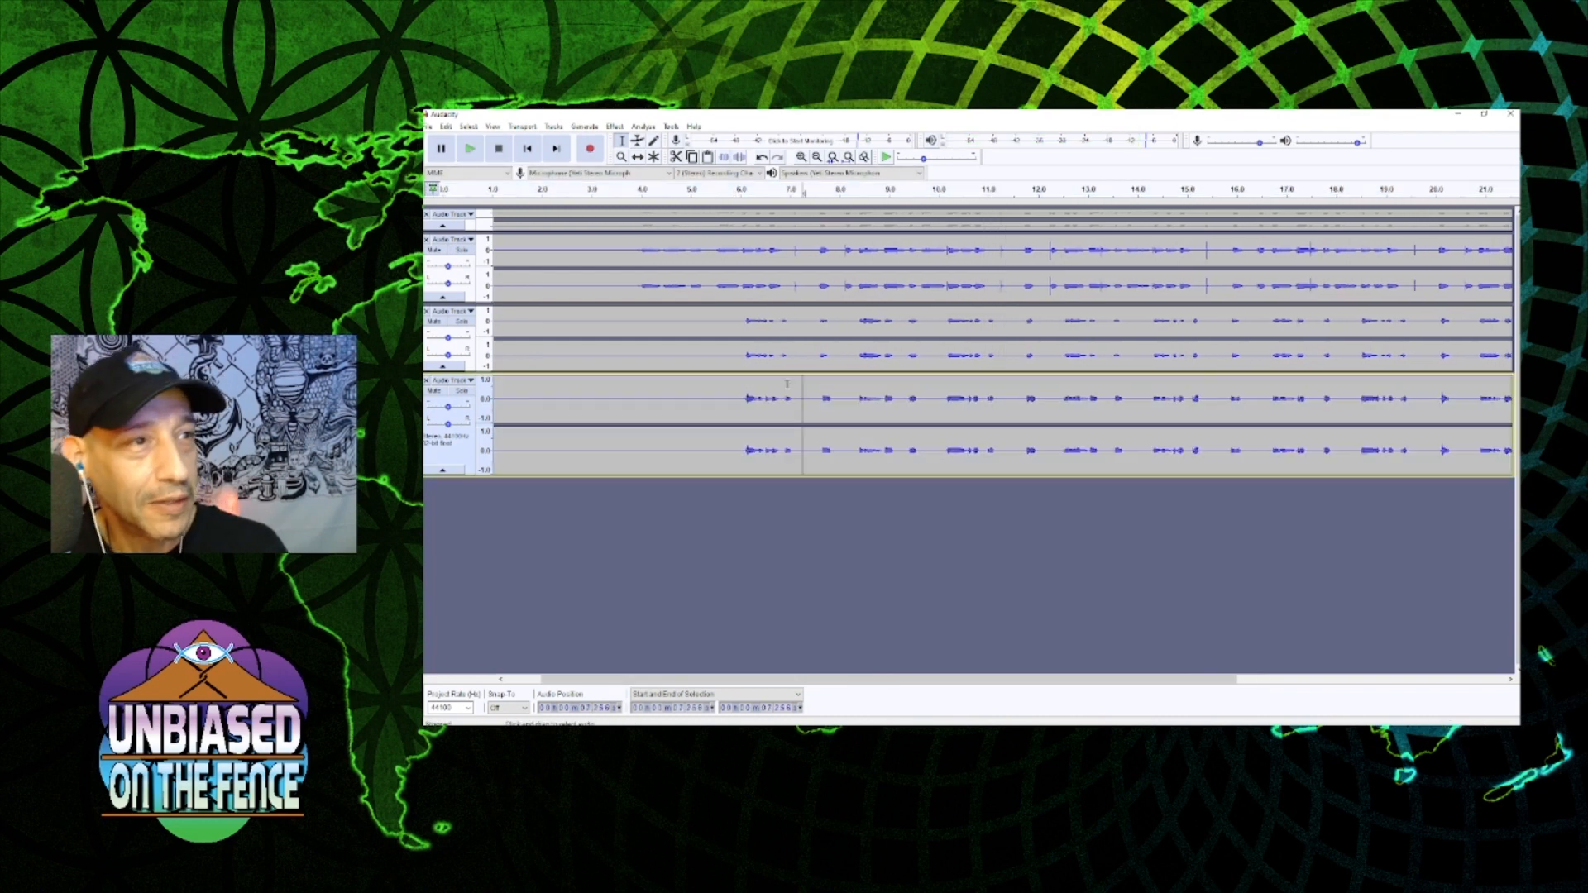
pyautogui.click(739, 326)
pyautogui.moveTo(744, 321); pyautogui.dragTo(1247, 323)
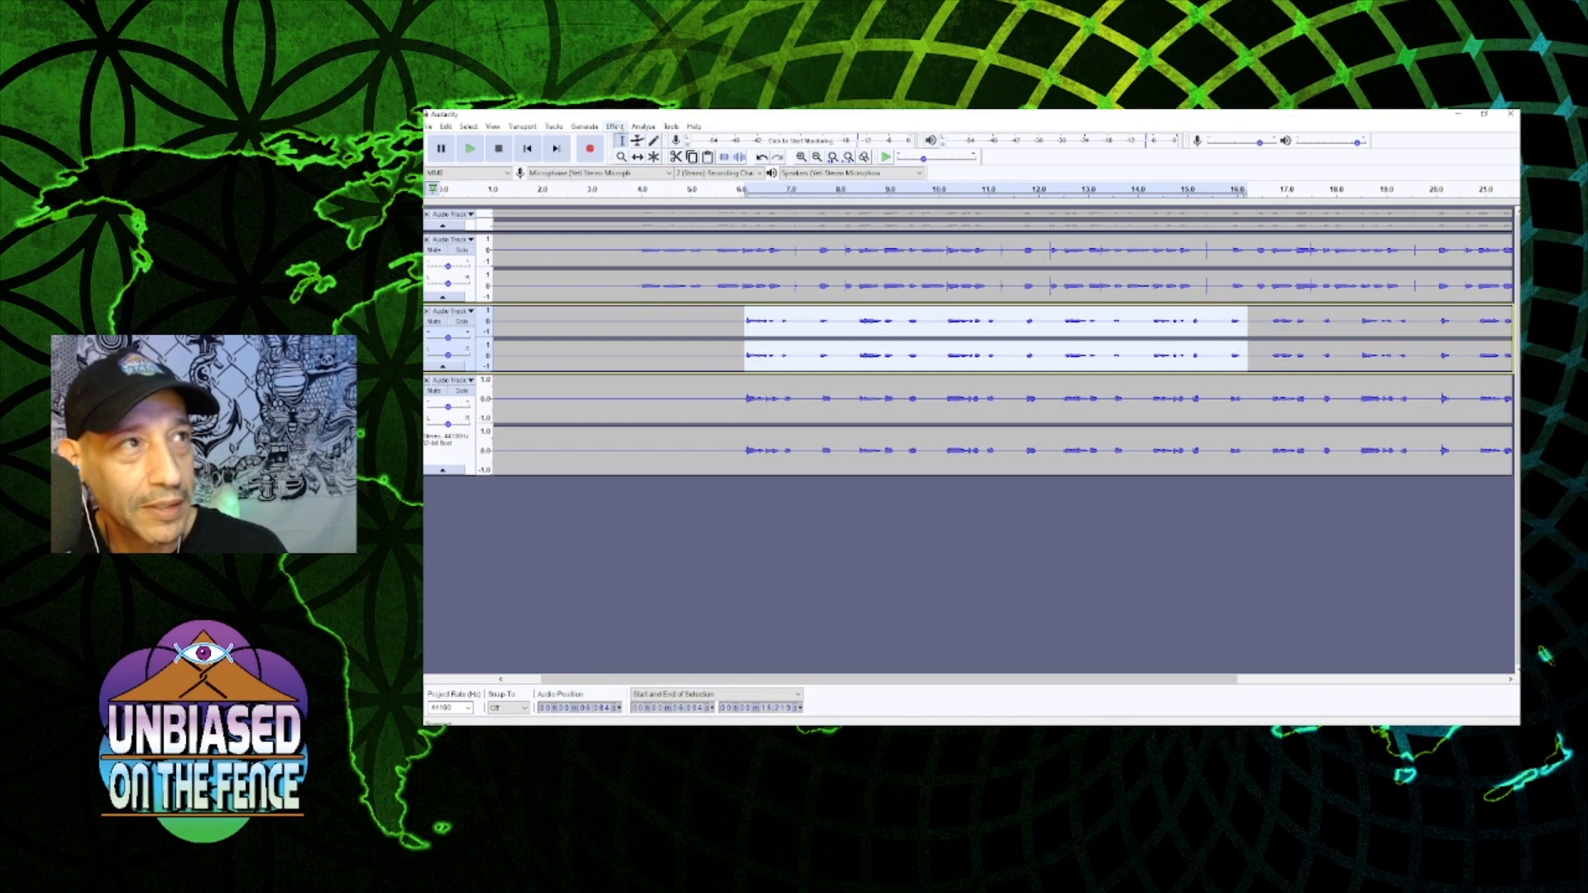
# - Preview Distortion on the third track's selected passage with the Hard Overdrive type, and again with the Even Harmonics type
pyautogui.click(615, 126)
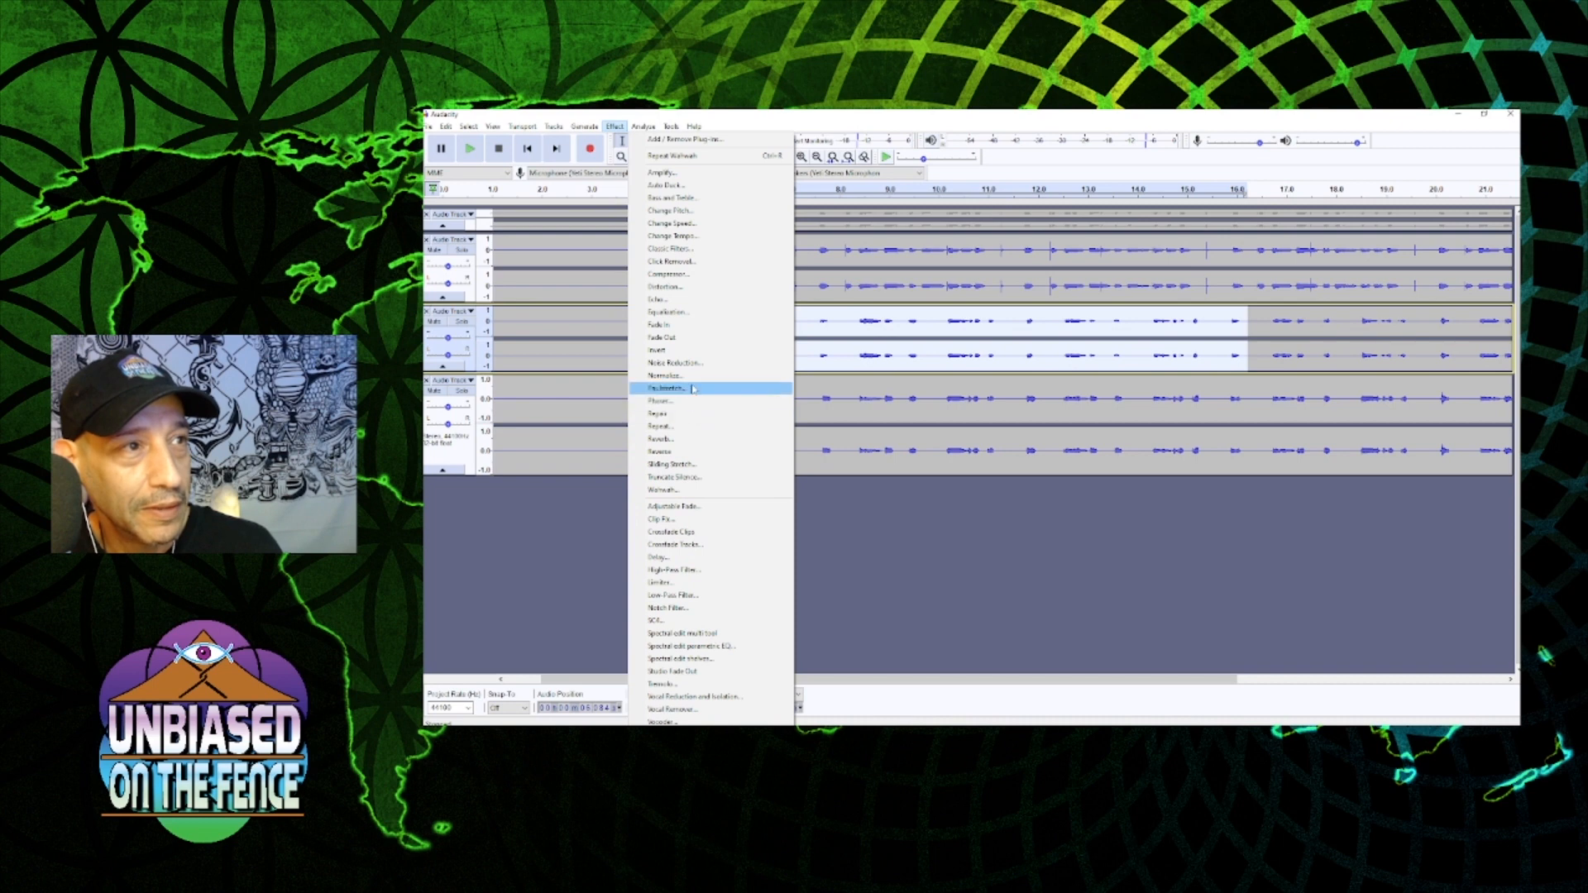
pyautogui.click(685, 288)
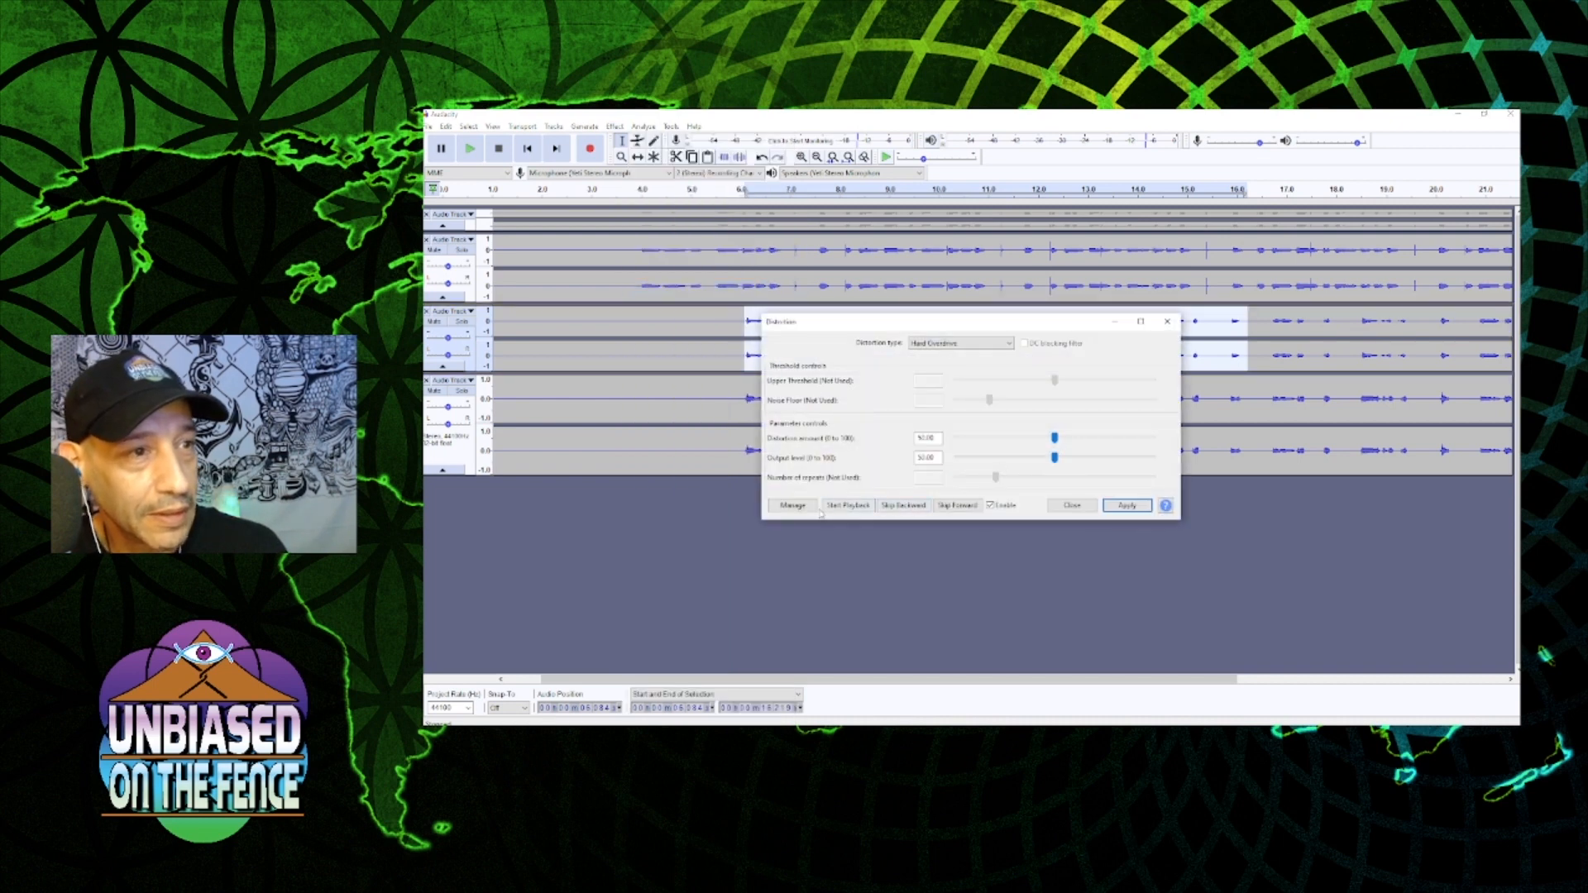
pyautogui.click(858, 507)
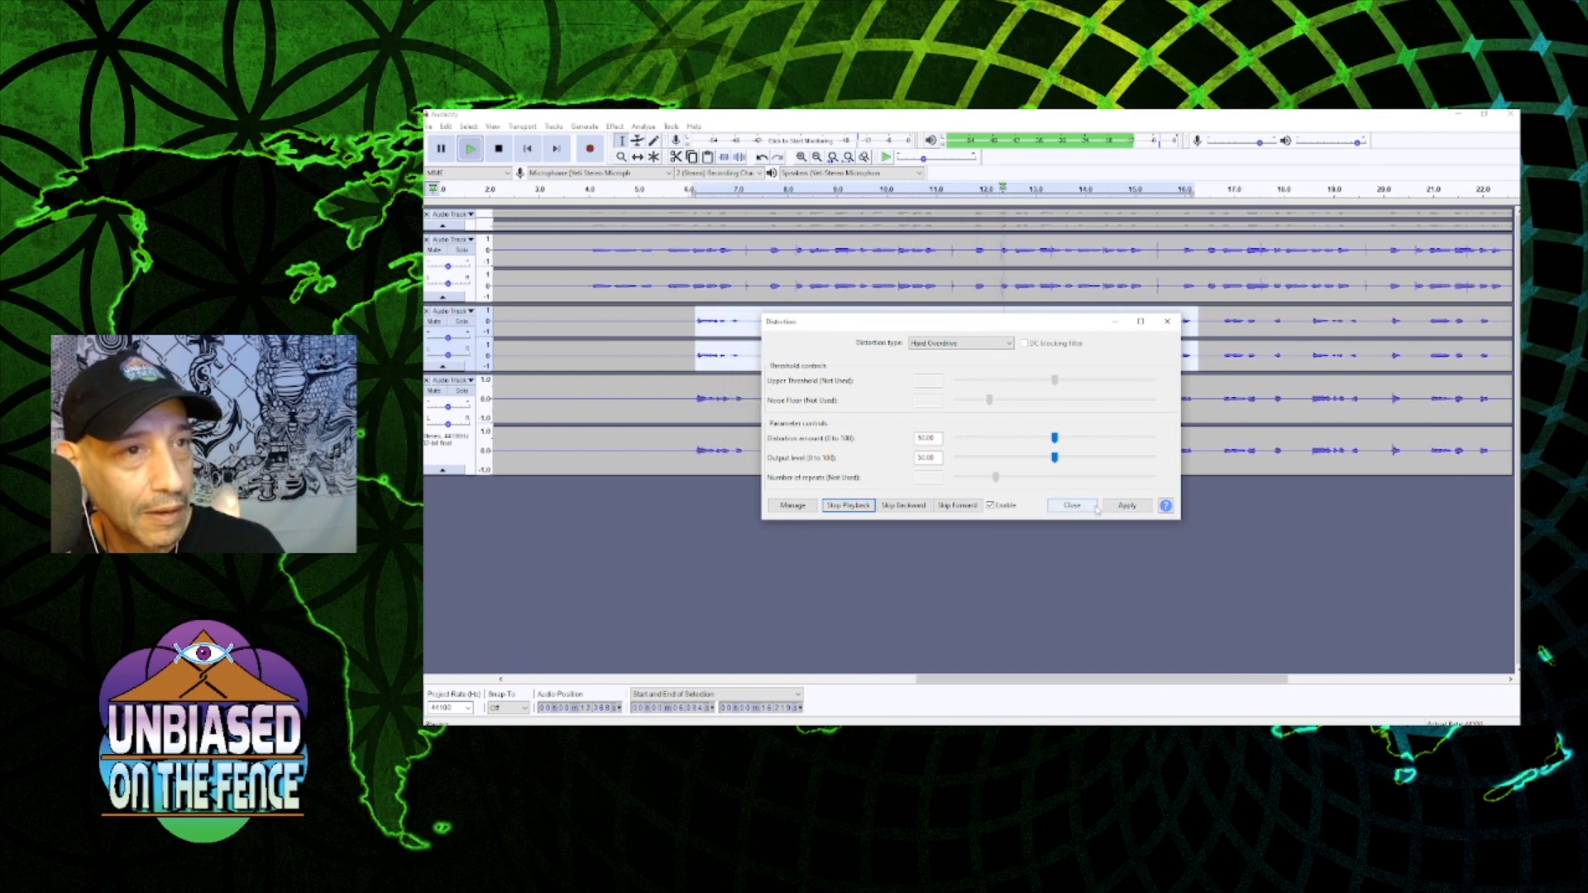
pyautogui.click(1002, 344)
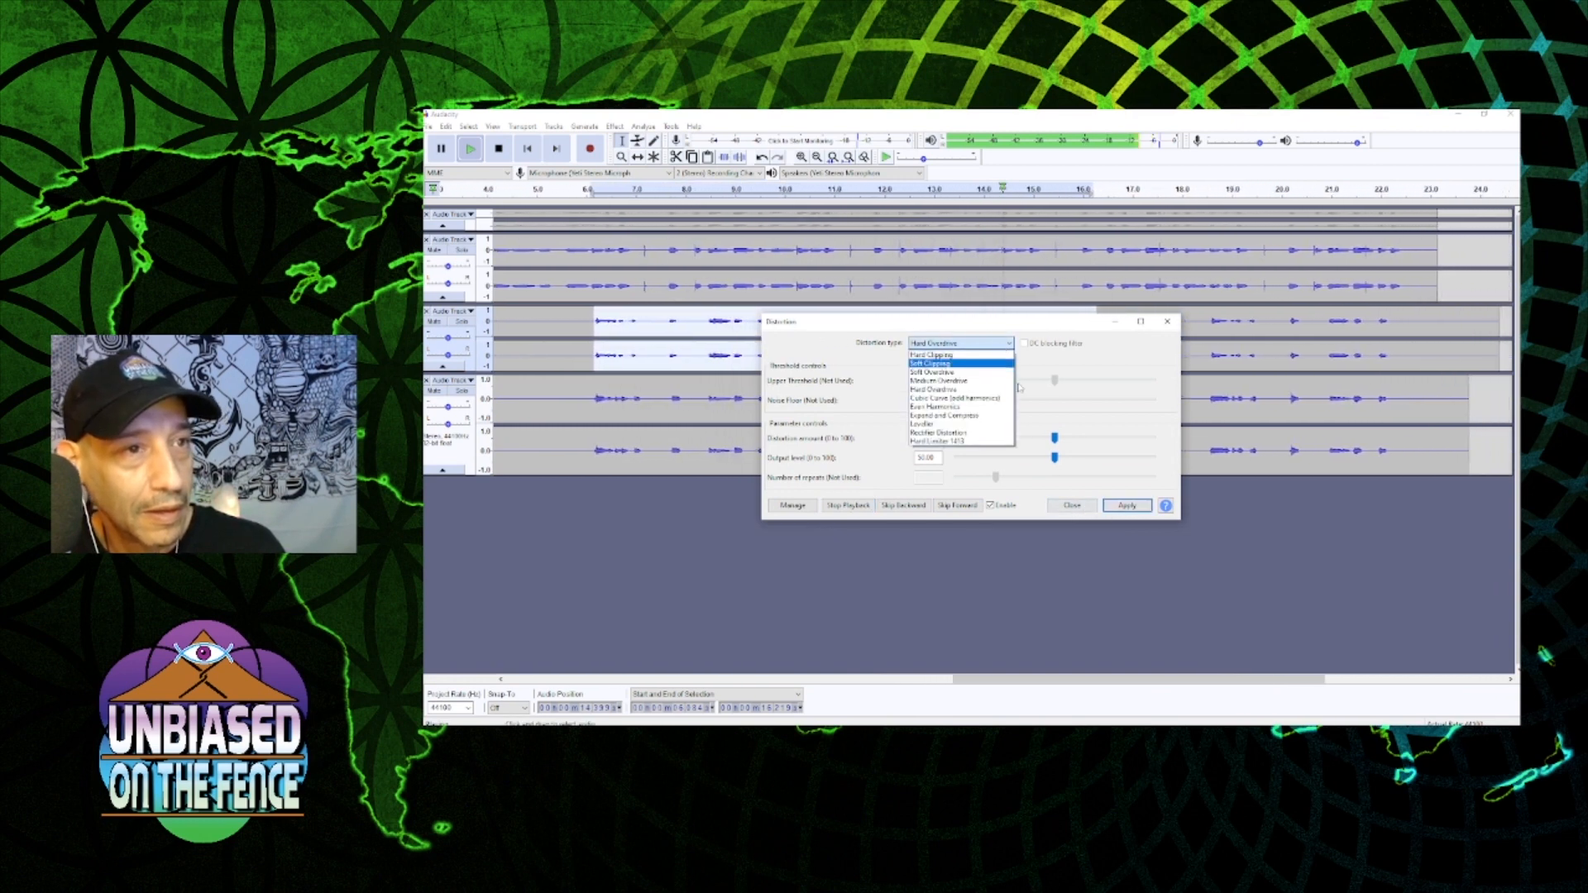
pyautogui.click(980, 346)
pyautogui.click(981, 346)
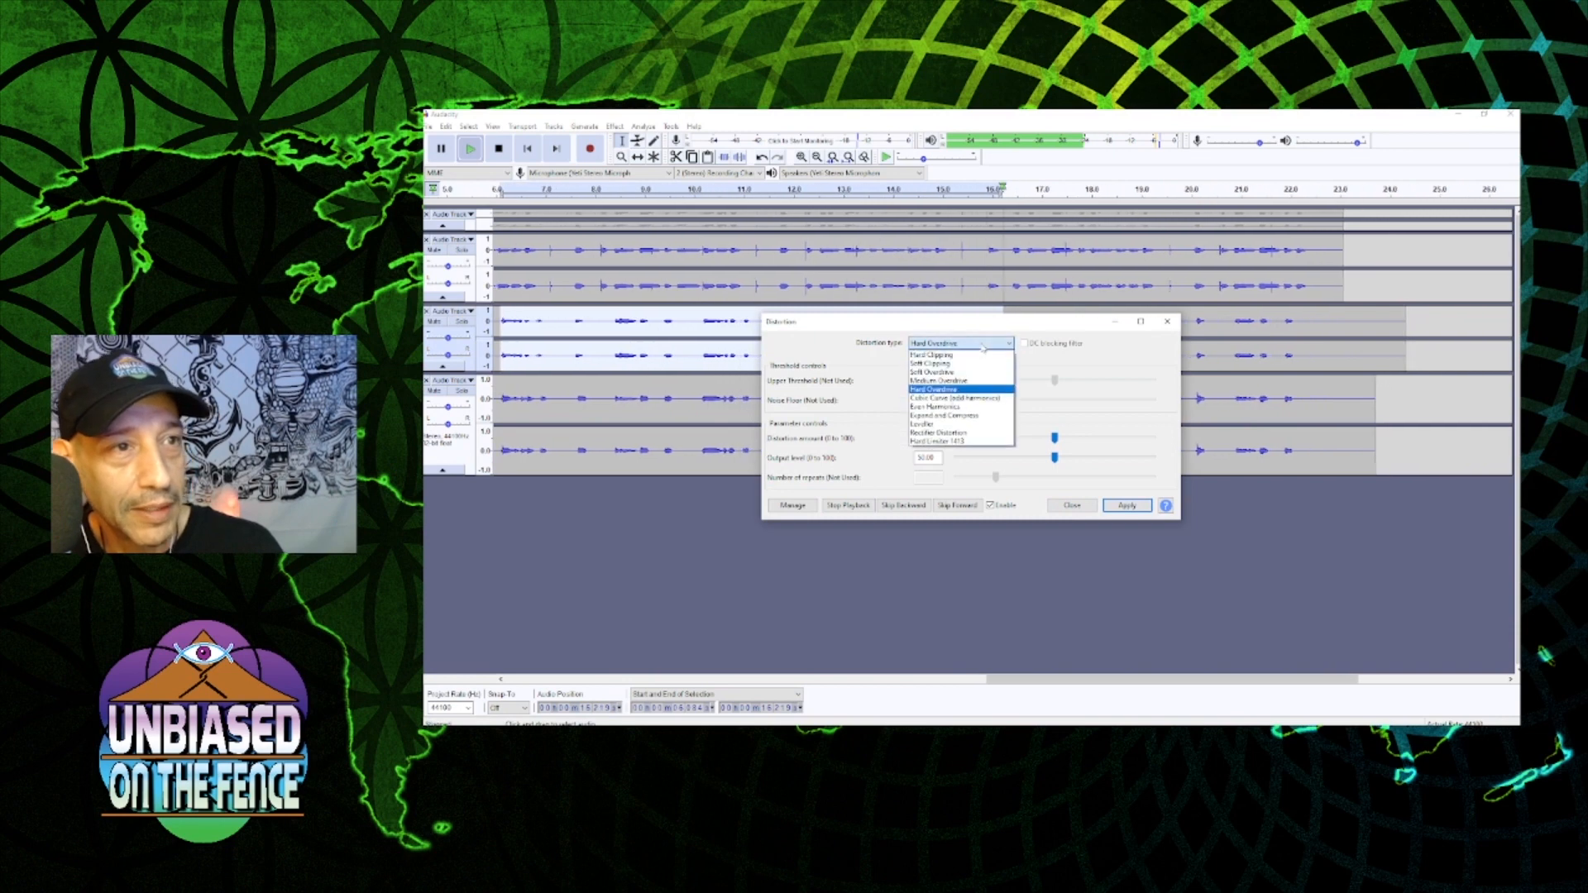
pyautogui.click(960, 408)
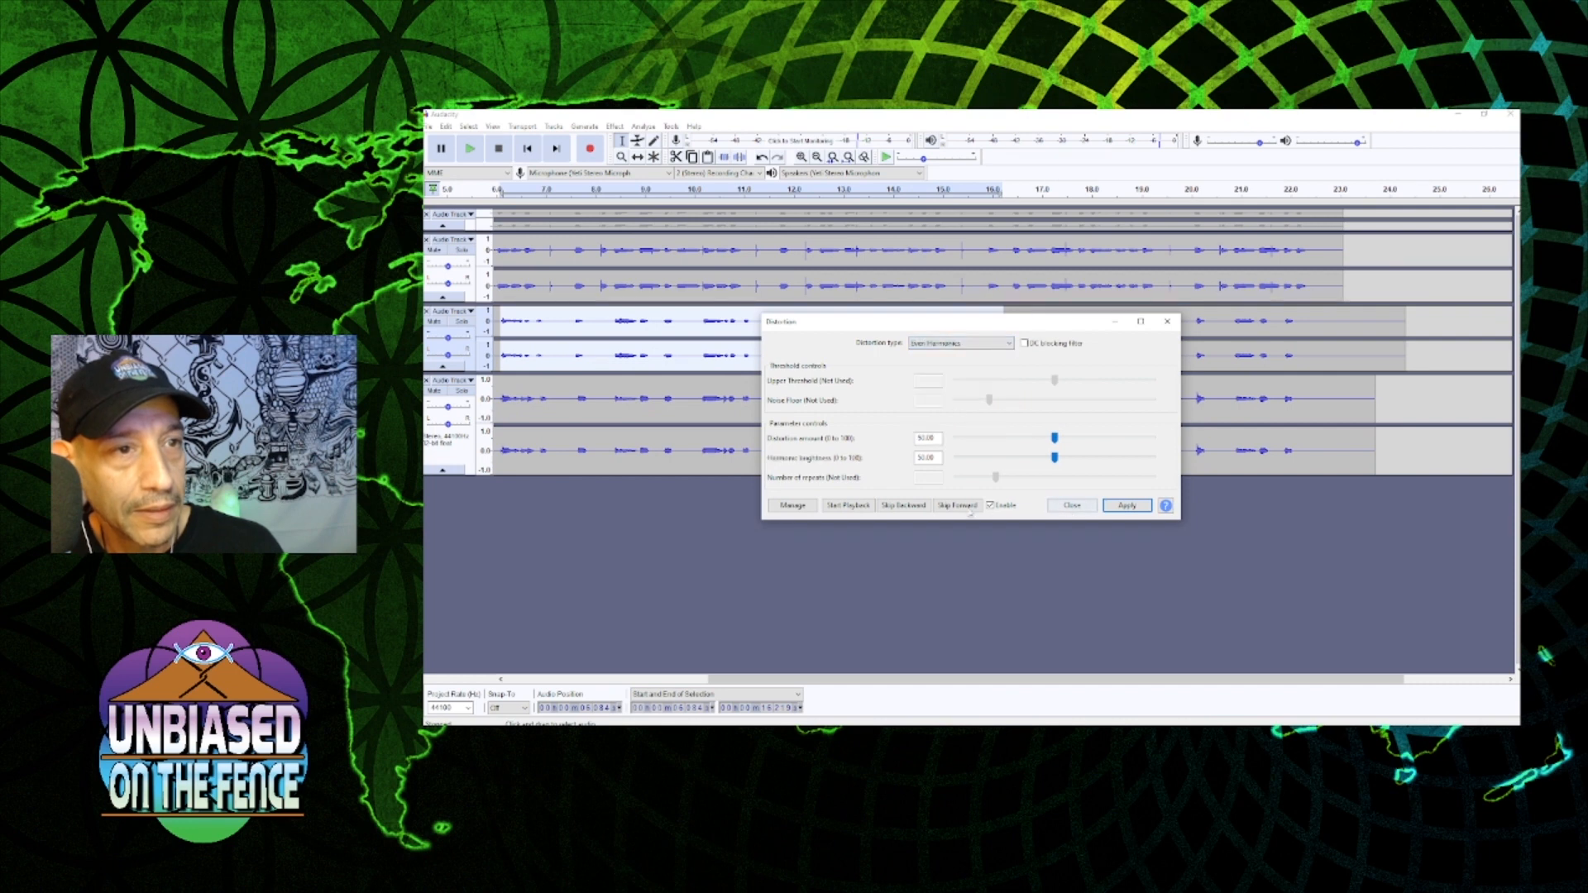
pyautogui.click(852, 506)
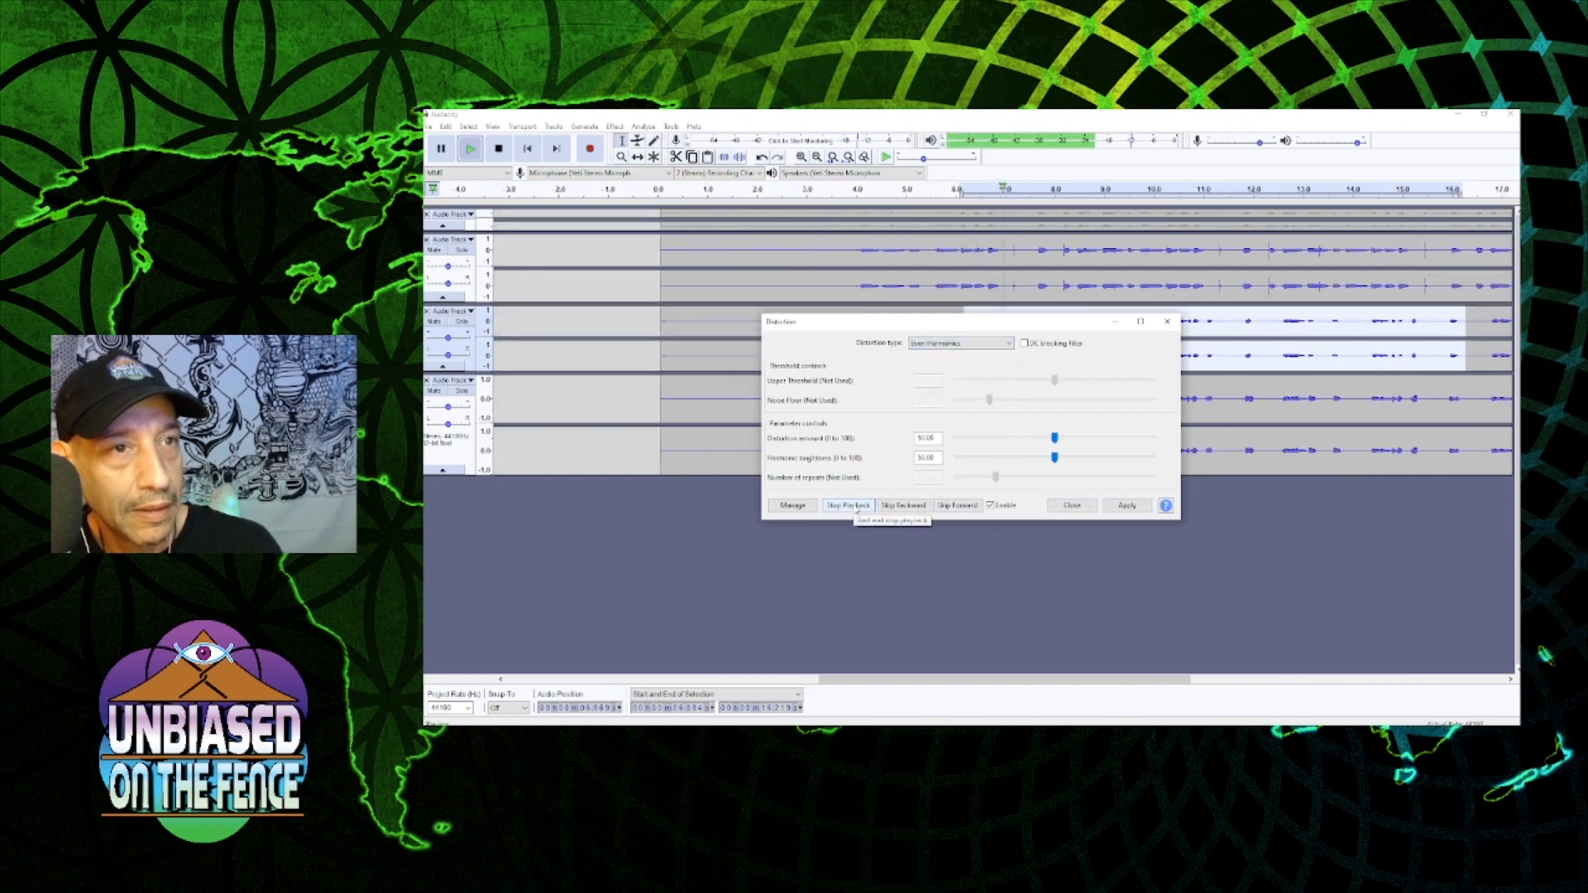
# - Change the distortion type to Rectifier Distortion while previewing the selected passage
pyautogui.click(1001, 347)
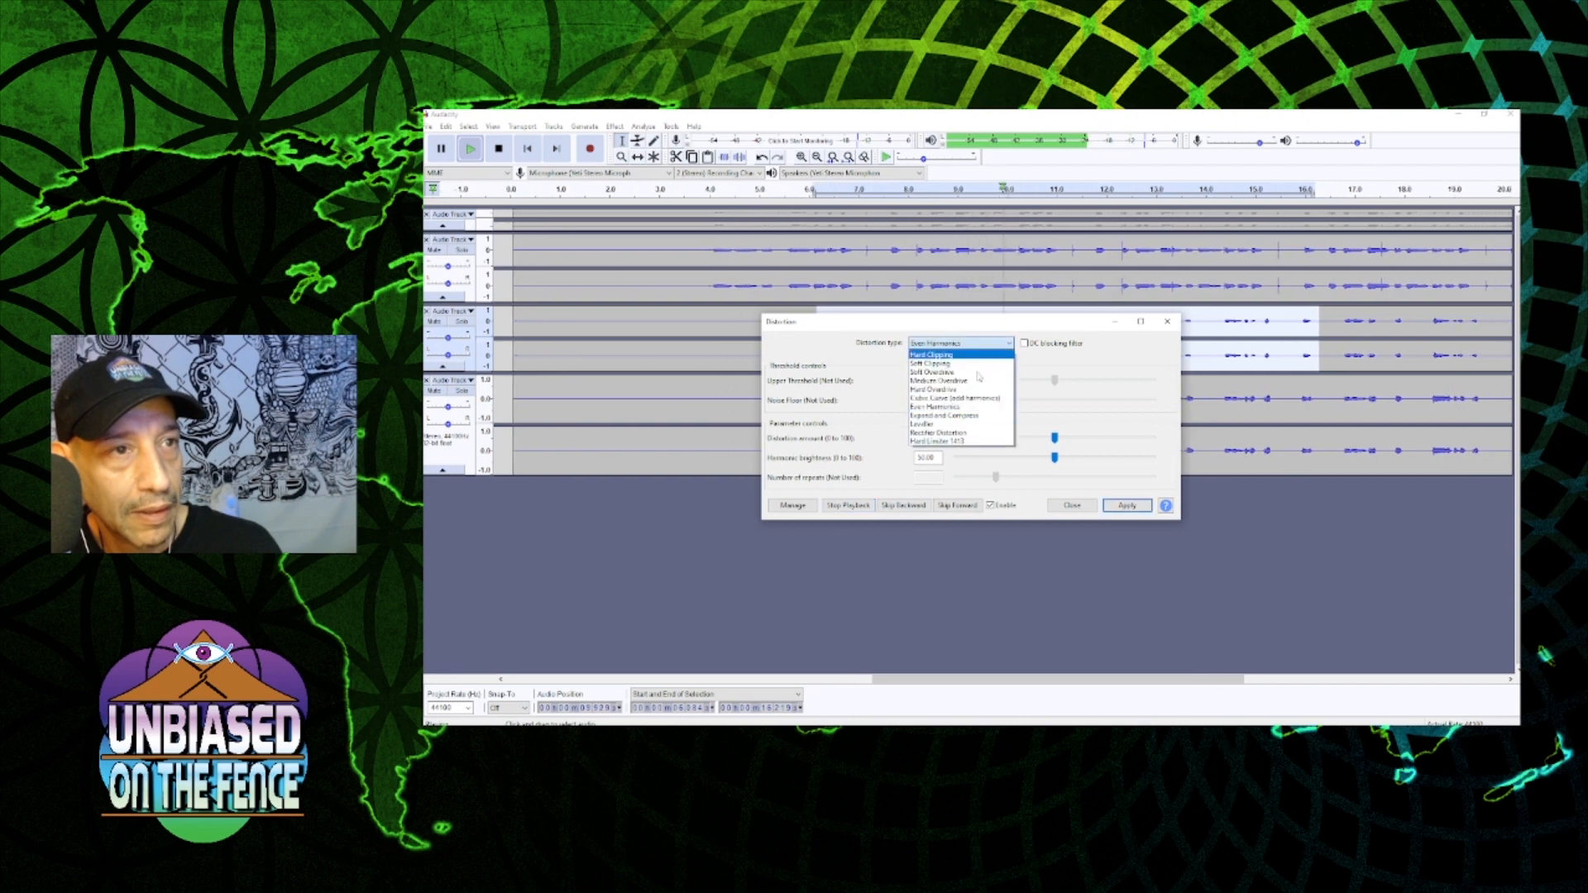
pyautogui.click(955, 433)
pyautogui.click(959, 343)
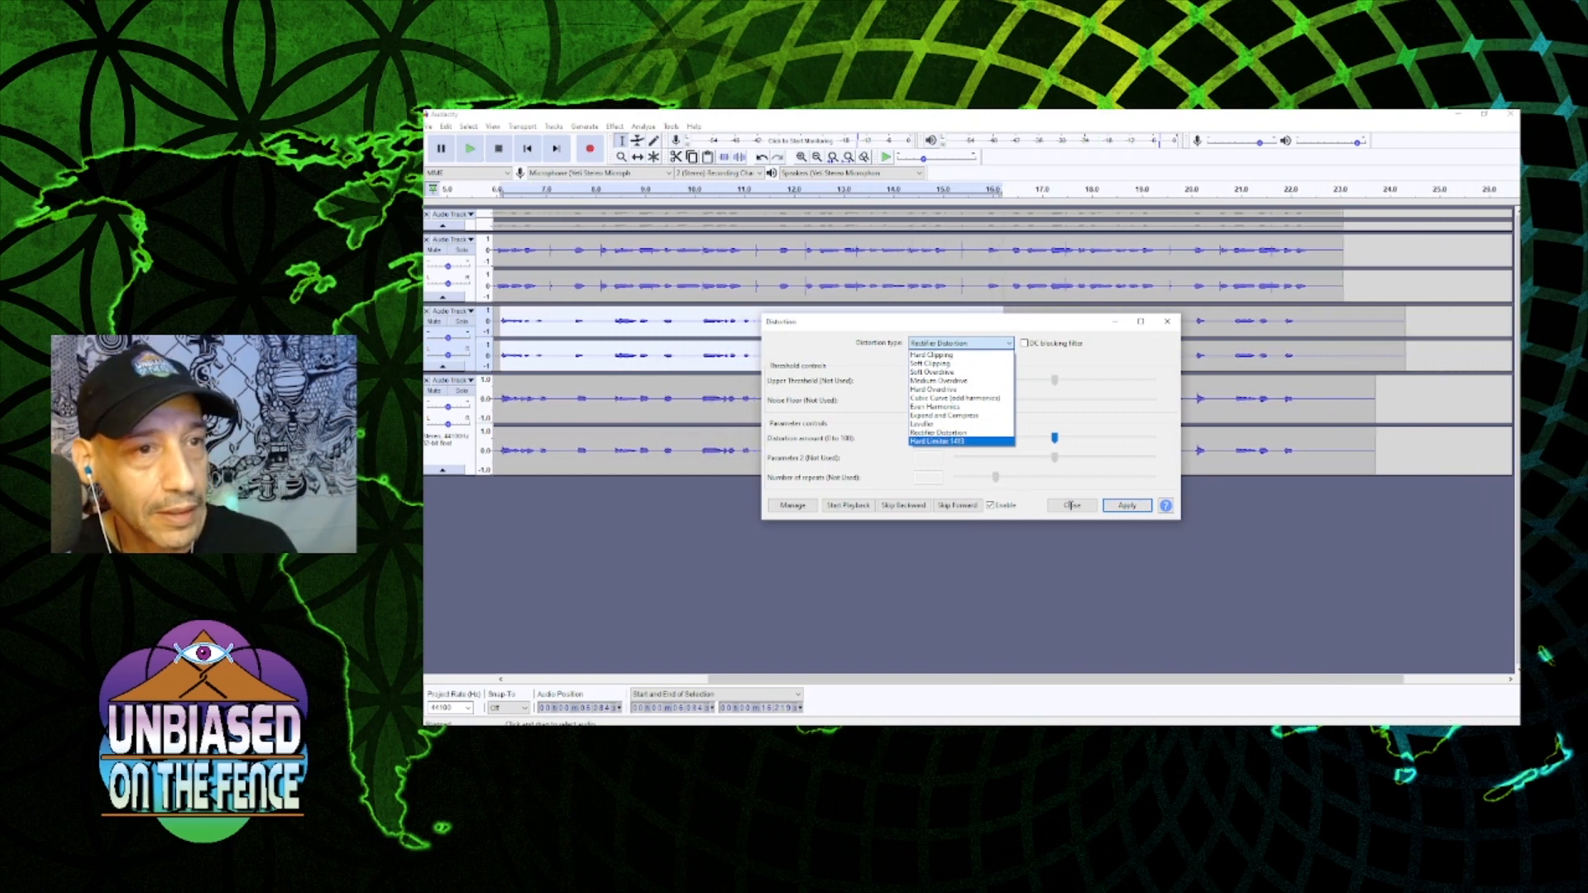
# - Try Rectifier Distortion on only the selected passage of the third track, and undo it
pyautogui.click(1119, 508)
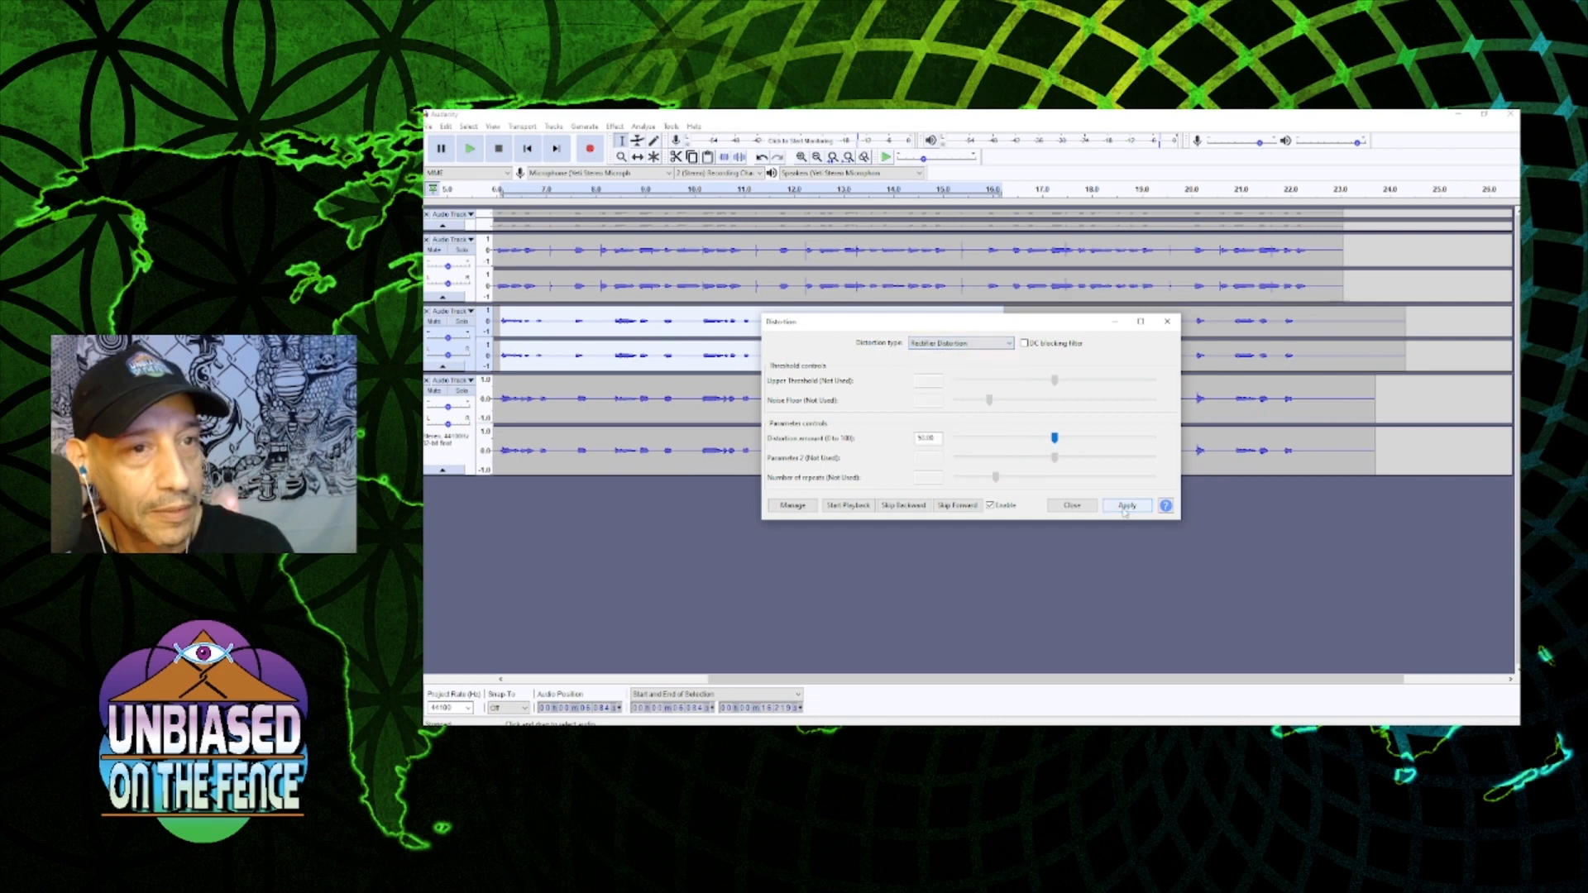
pyautogui.click(1074, 506)
pyautogui.hotkey('ctrl', 'z')
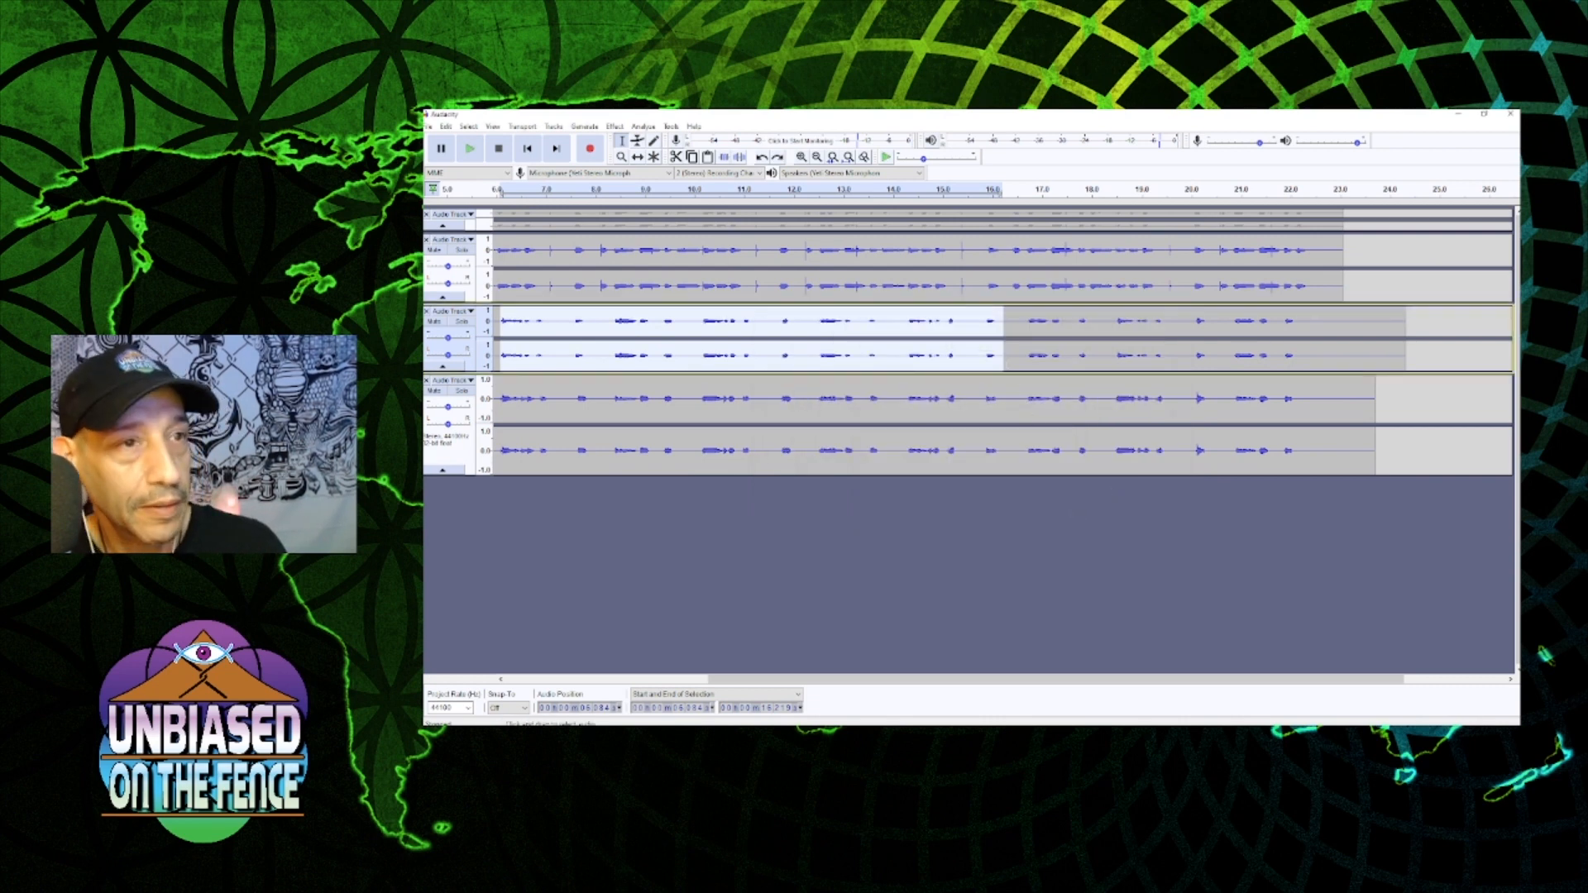
# - Select the entire third track and apply Distortion to it with the Rectifier Distortion type and existing settings
pyautogui.doubleClick(1000, 315)
pyautogui.click(585, 126)
pyautogui.moveTo(614, 129)
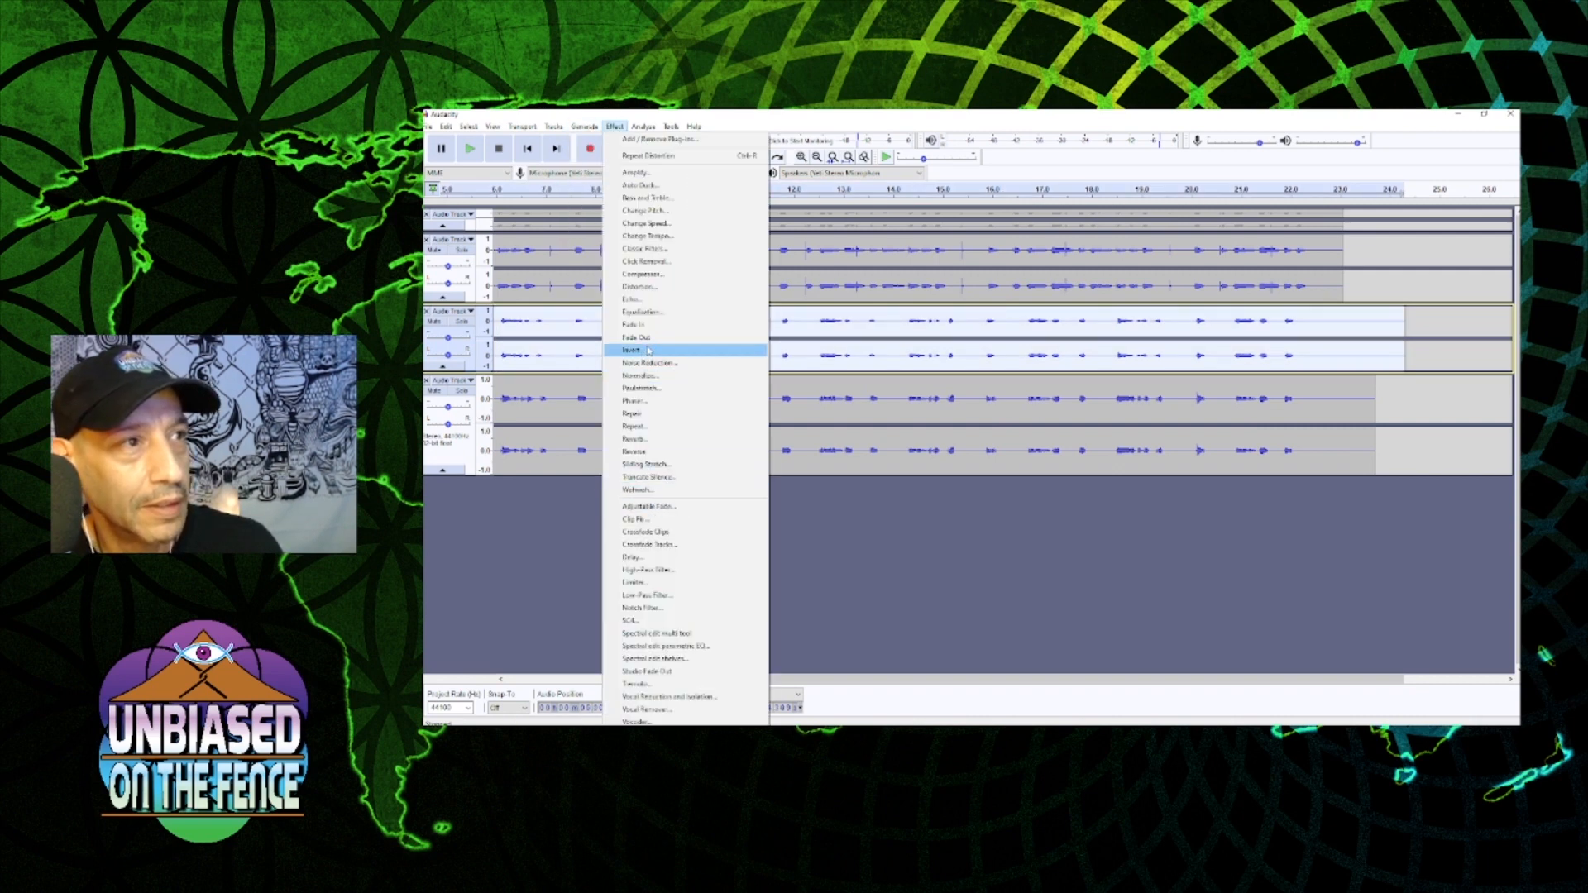
pyautogui.click(641, 286)
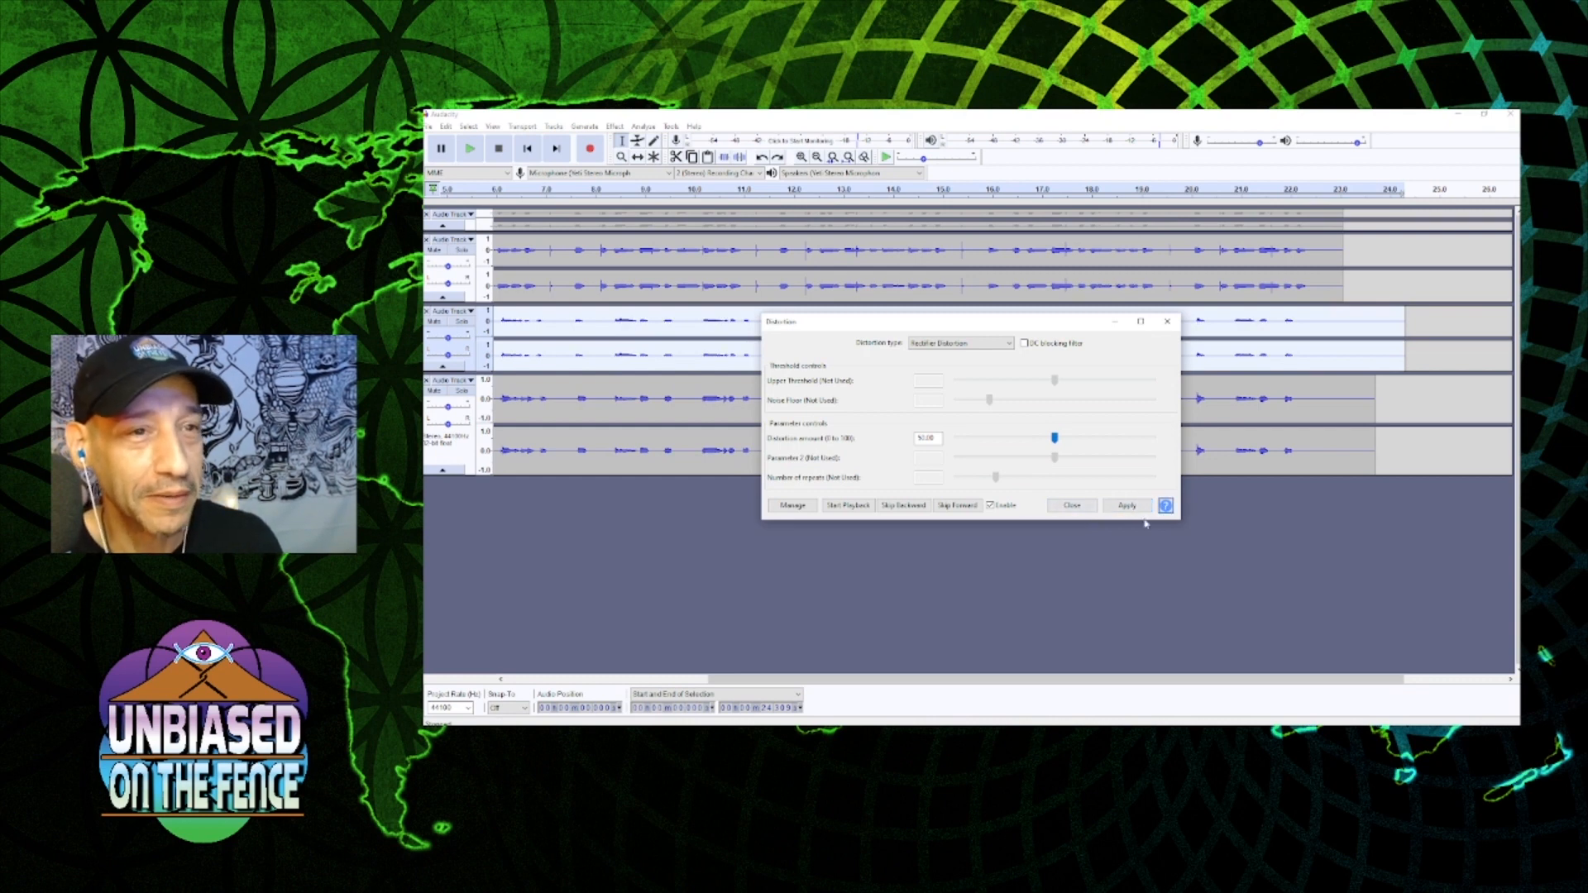
pyautogui.click(1072, 505)
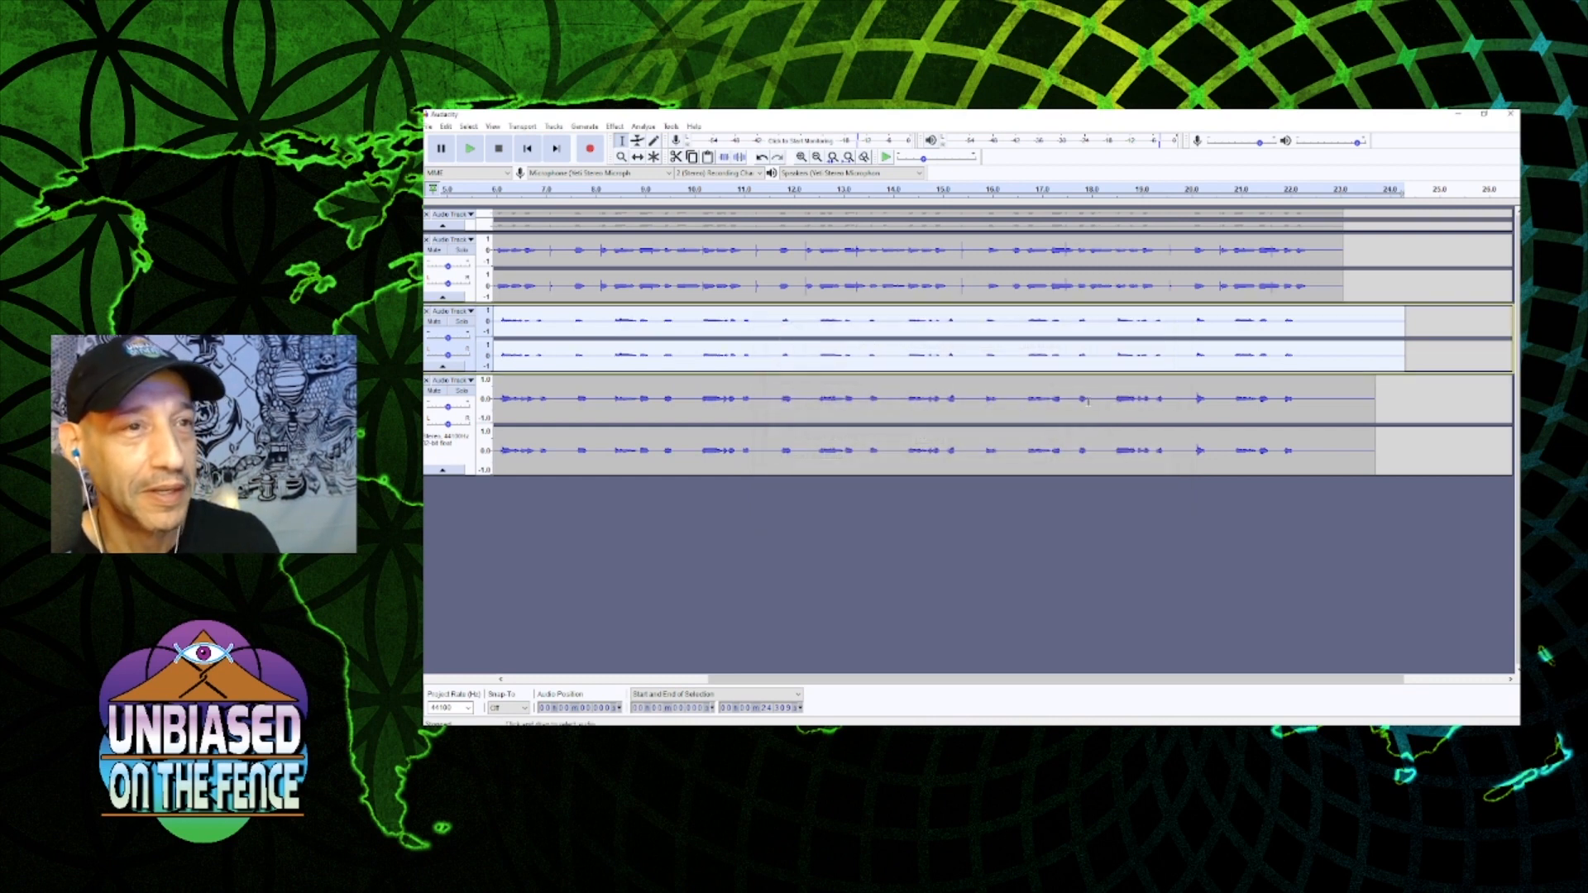
# - Repeat the same Distortion on the entire fourth track and play the tracks together to hear the result
pyautogui.doubleClick(852, 397)
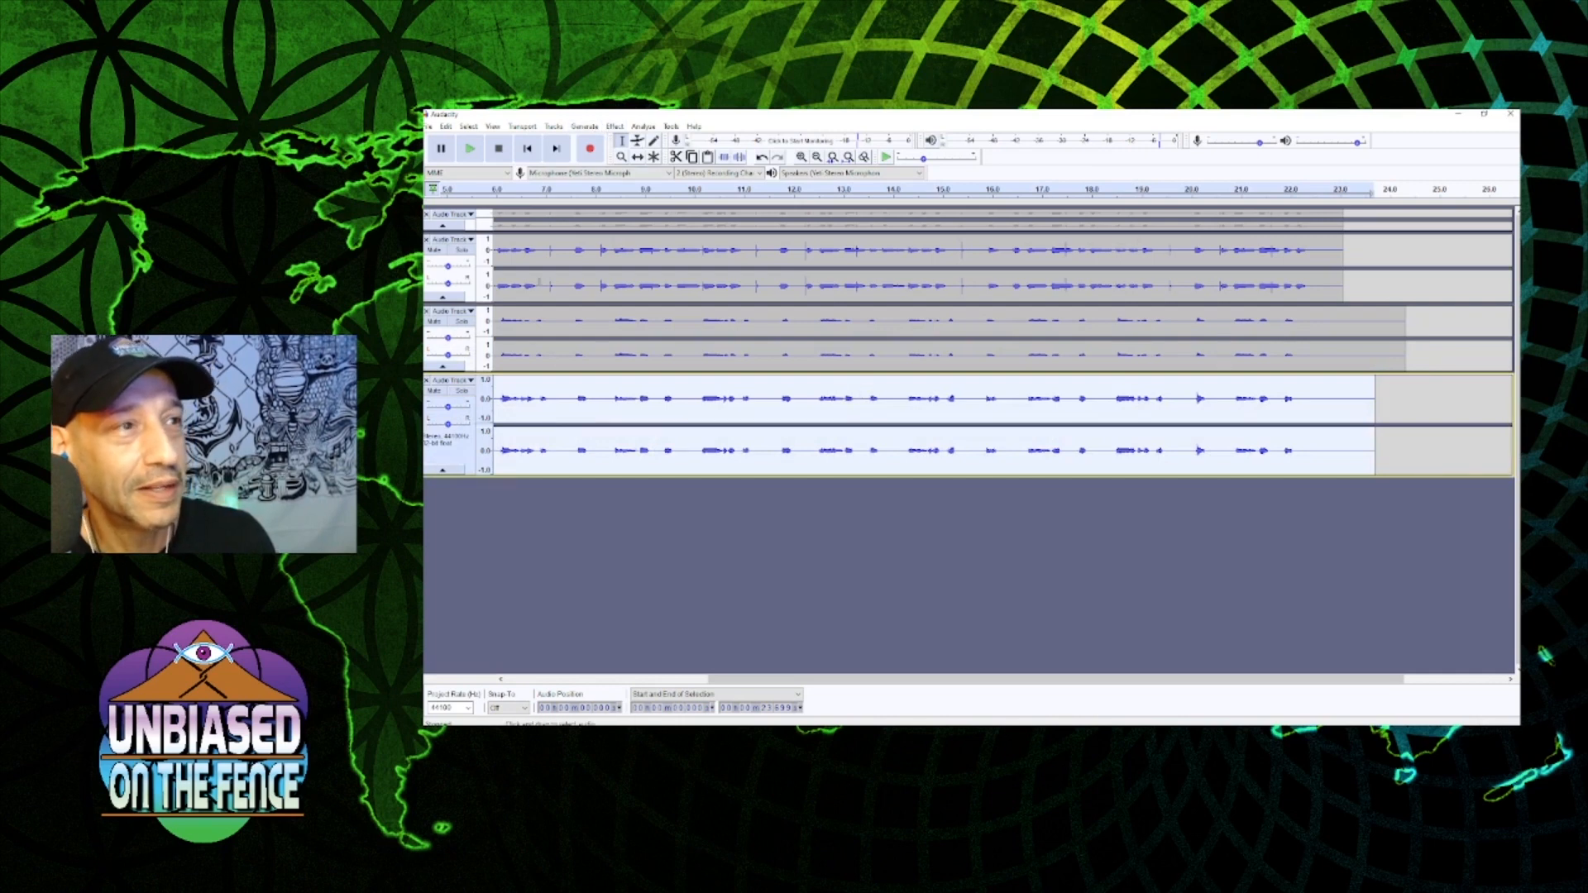
pyautogui.click(616, 127)
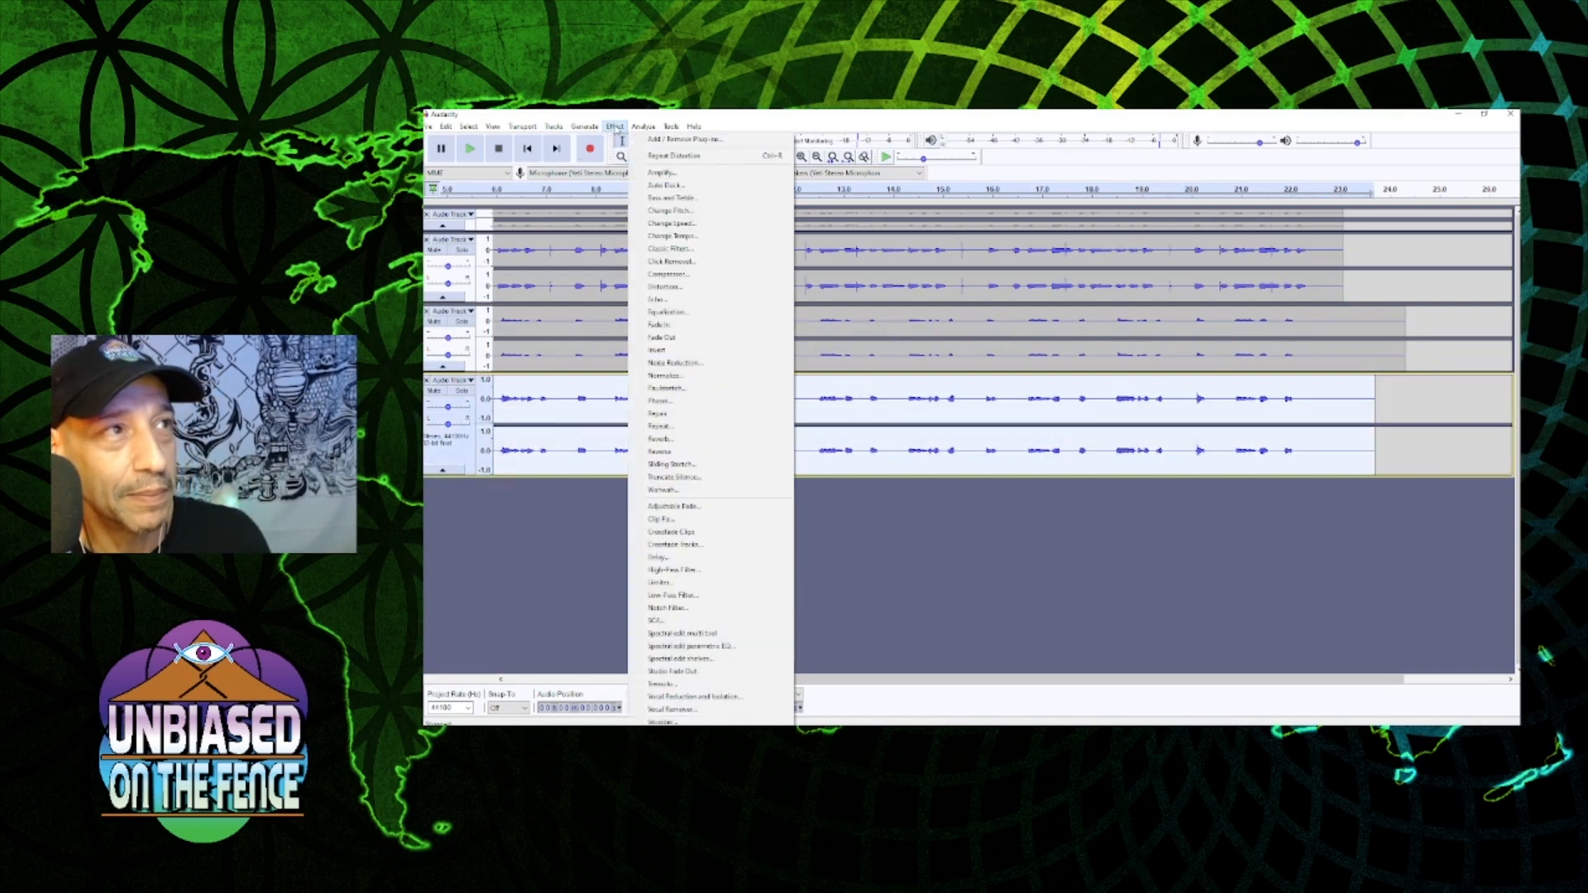
pyautogui.click(678, 156)
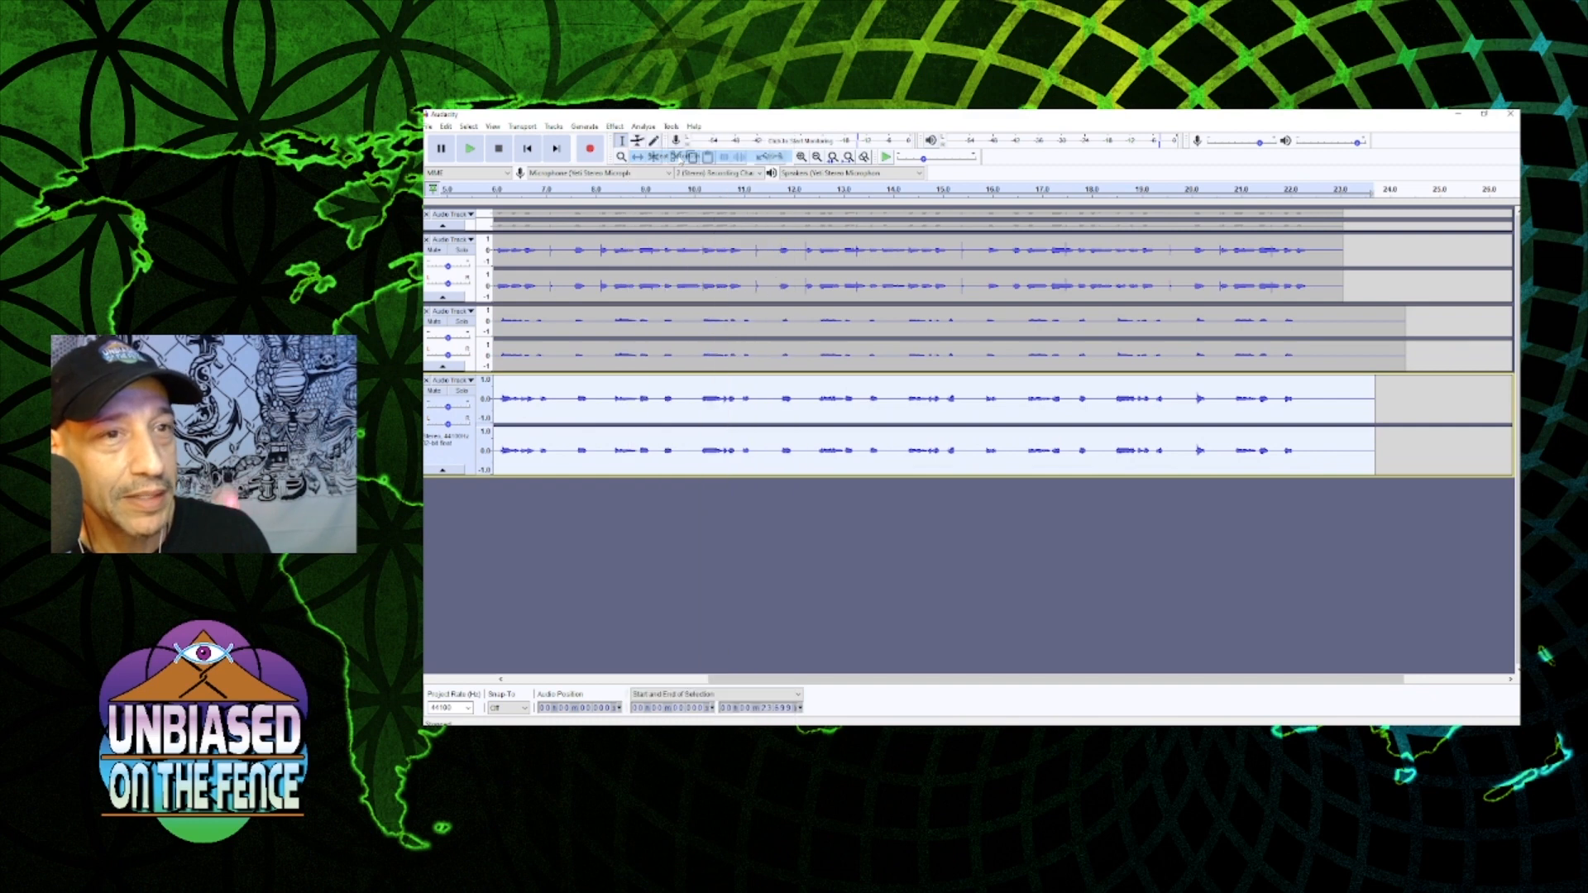
pyautogui.click(703, 191)
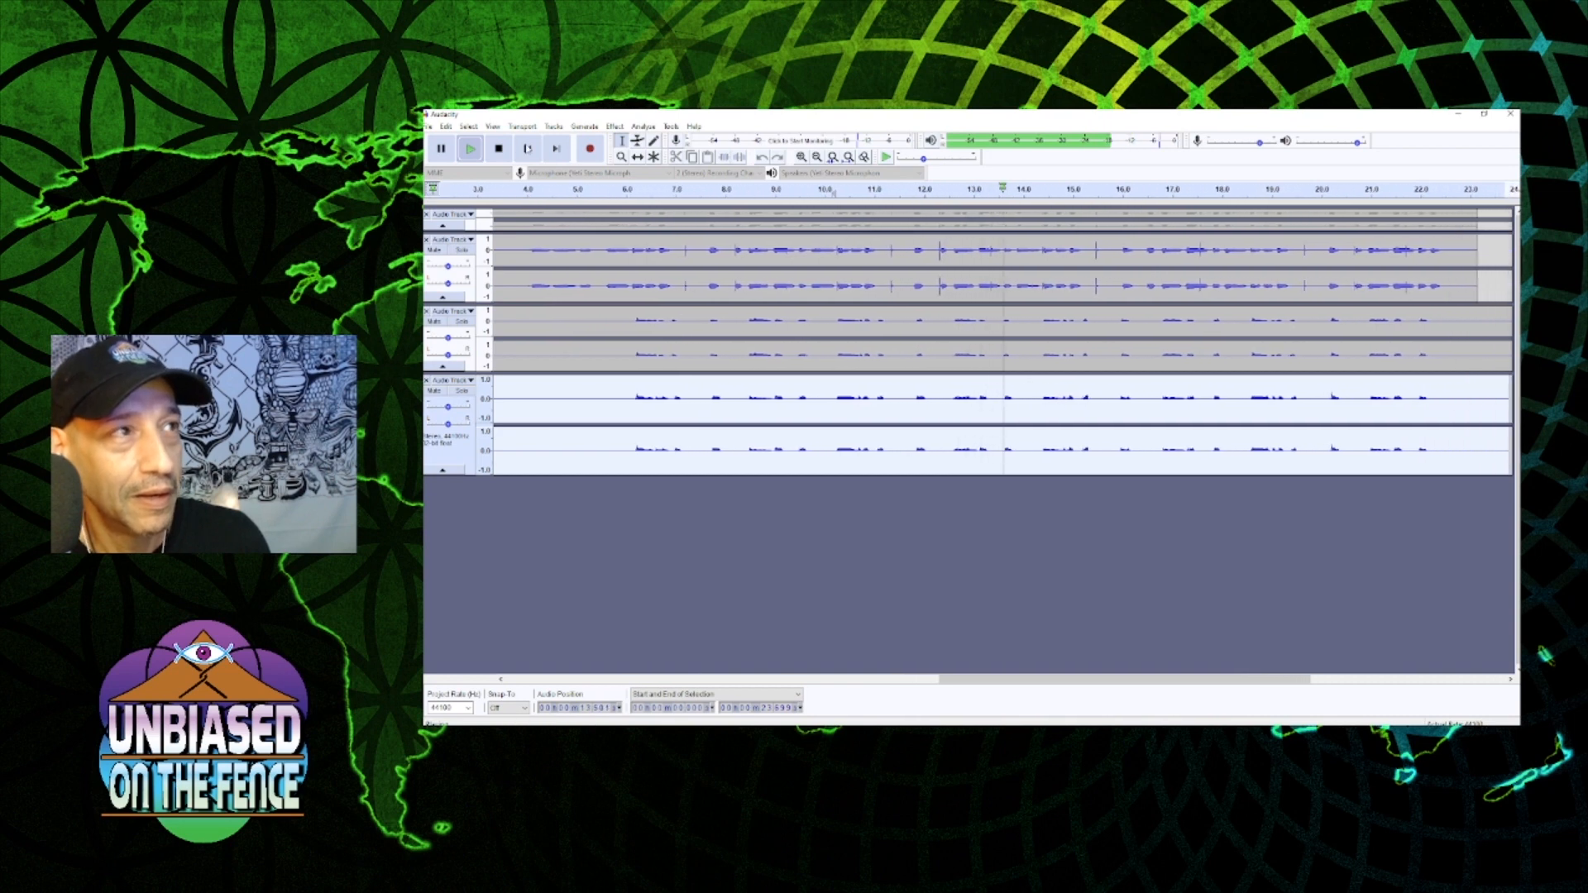
pyautogui.click(499, 149)
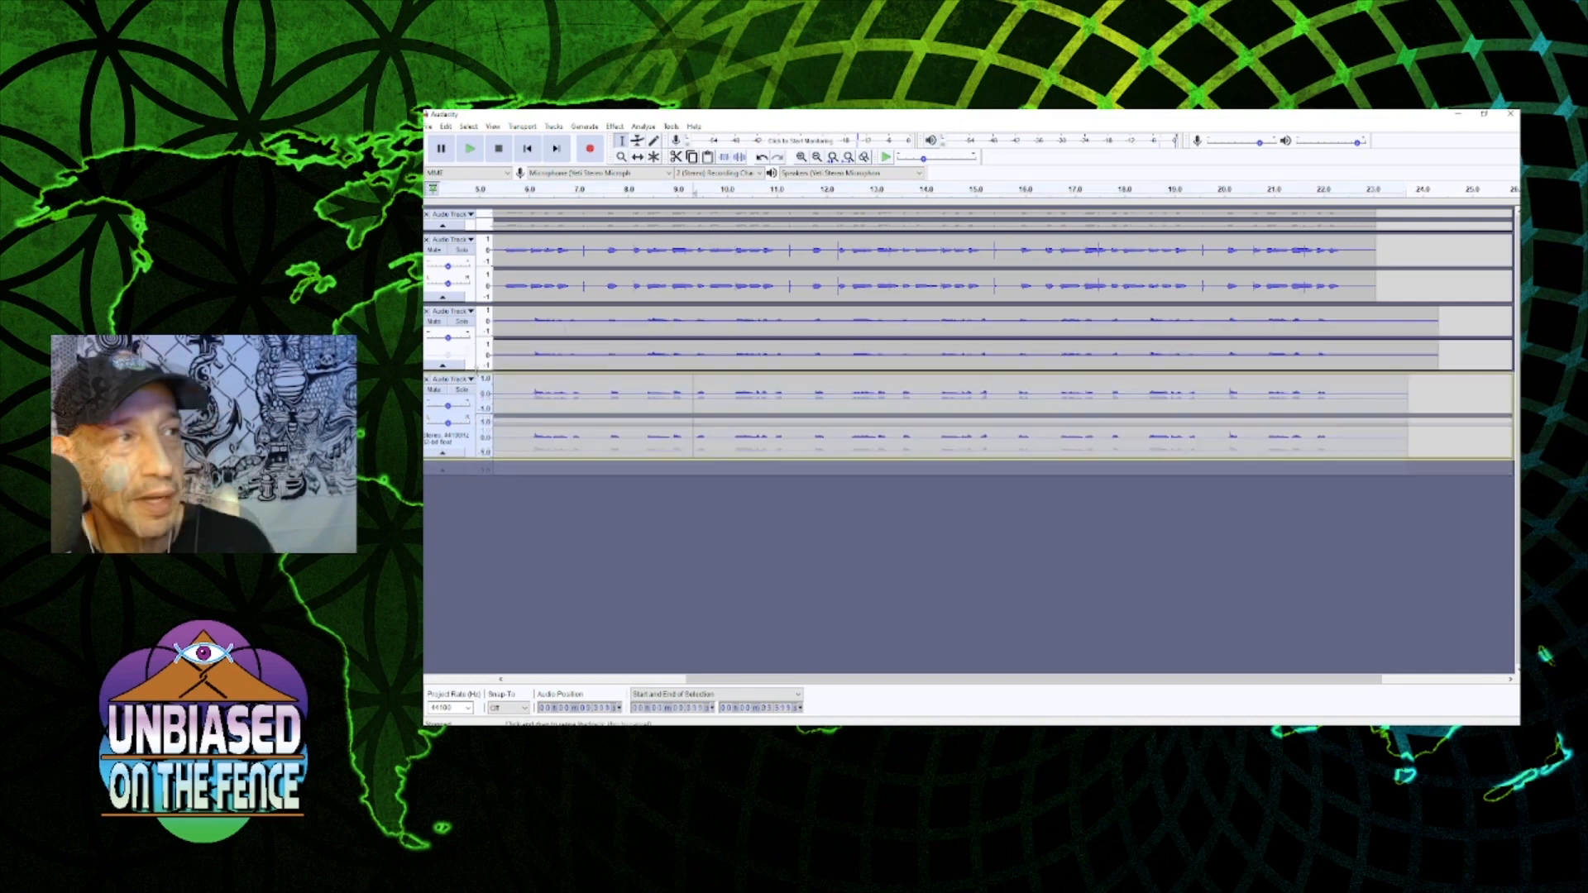
# - Adjust the display heights of the third and fourth tracks
pyautogui.moveTo(477, 370); pyautogui.dragTo(477, 362)
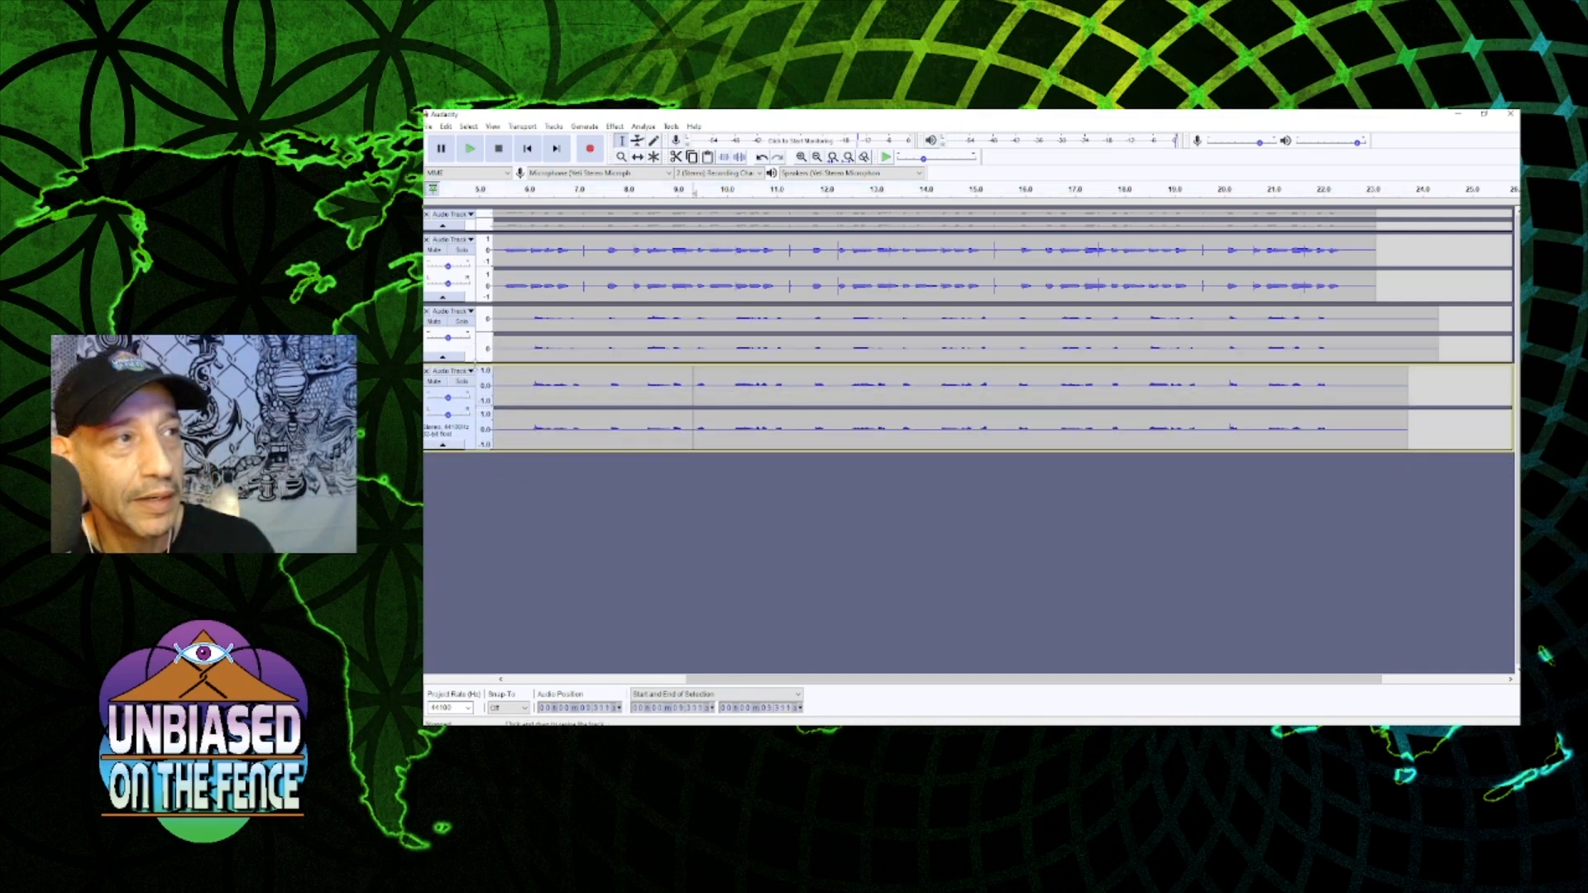
pyautogui.moveTo(474, 451); pyautogui.dragTo(475, 454)
pyautogui.moveTo(477, 363); pyautogui.dragTo(477, 375)
pyautogui.doubleClick(570, 340)
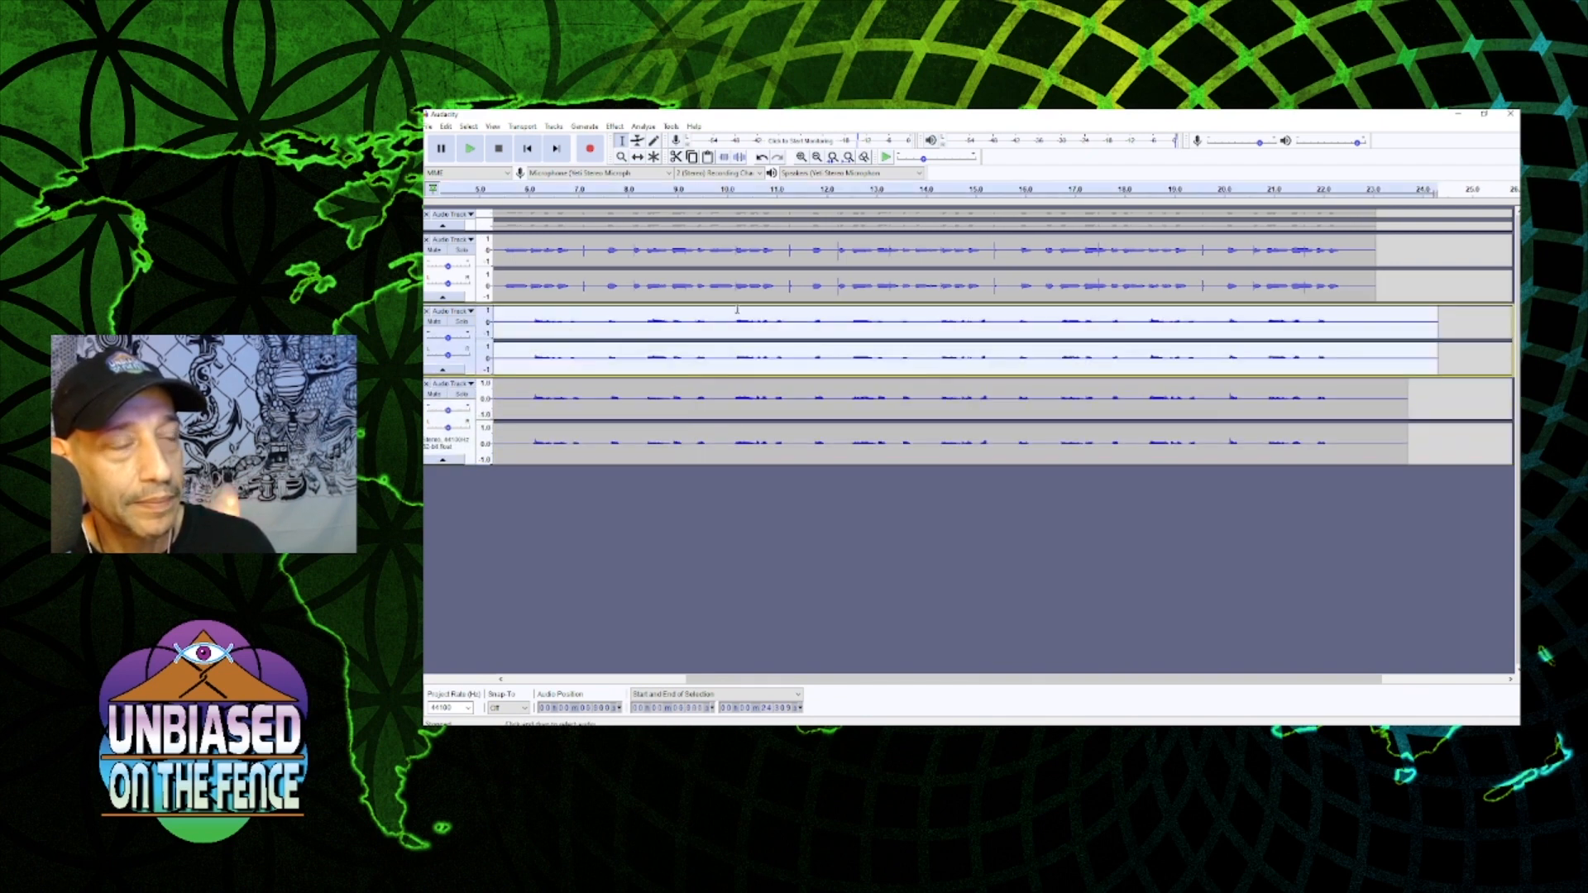
pyautogui.click(616, 126)
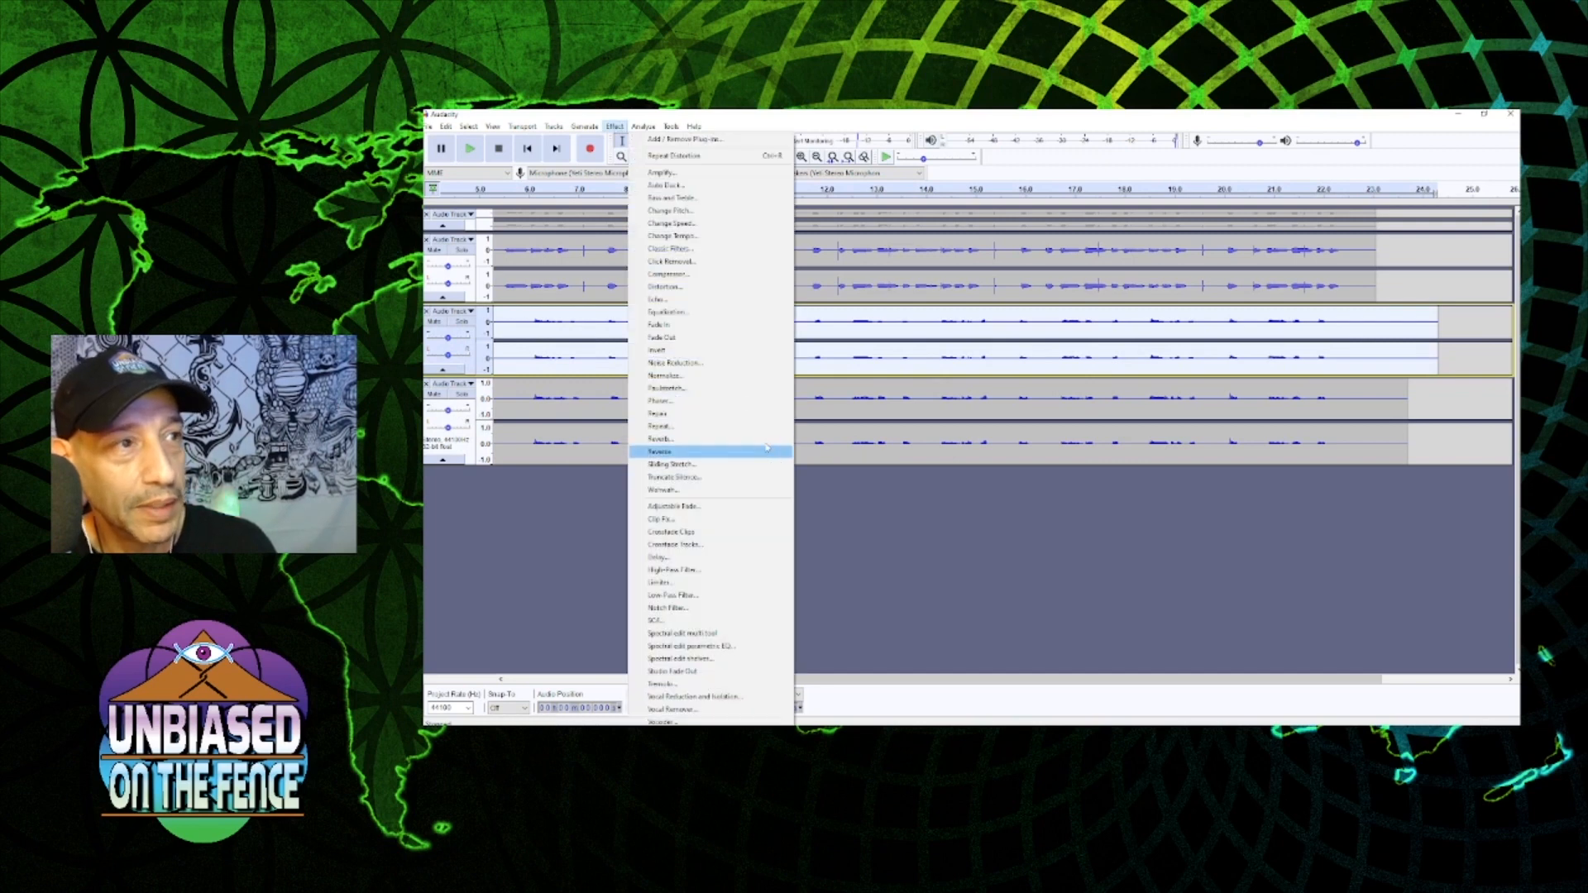
pyautogui.click(691, 441)
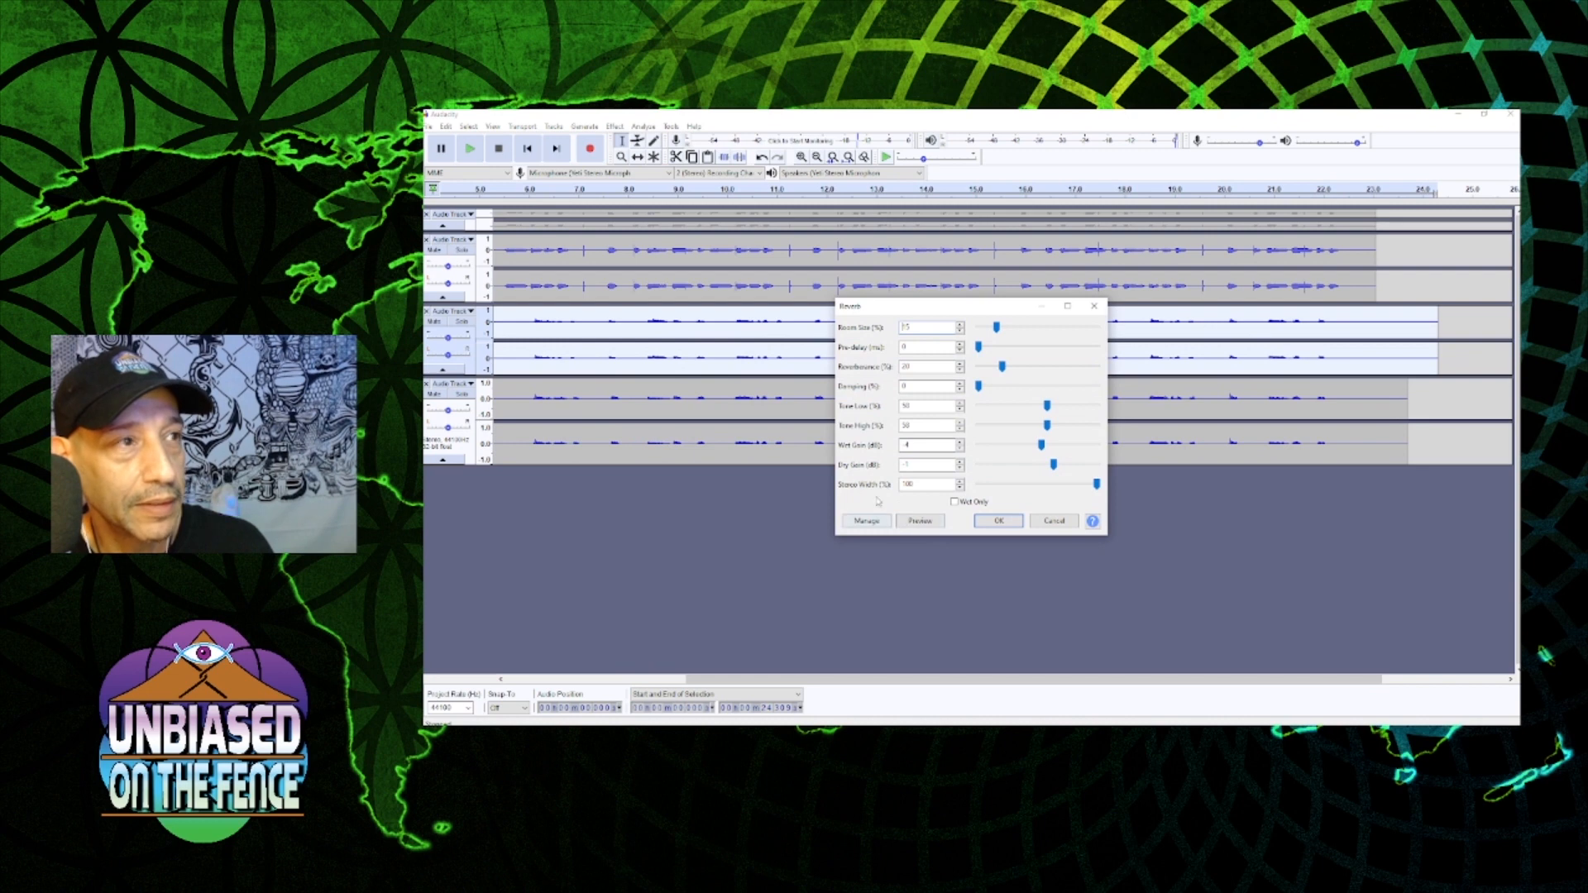
pyautogui.click(1054, 521)
# - Preview Reverb on the third track's passage from about 6.0 to 15.4 seconds, lowering Room Size and raising Reverberance to about 75%
pyautogui.click(538, 322)
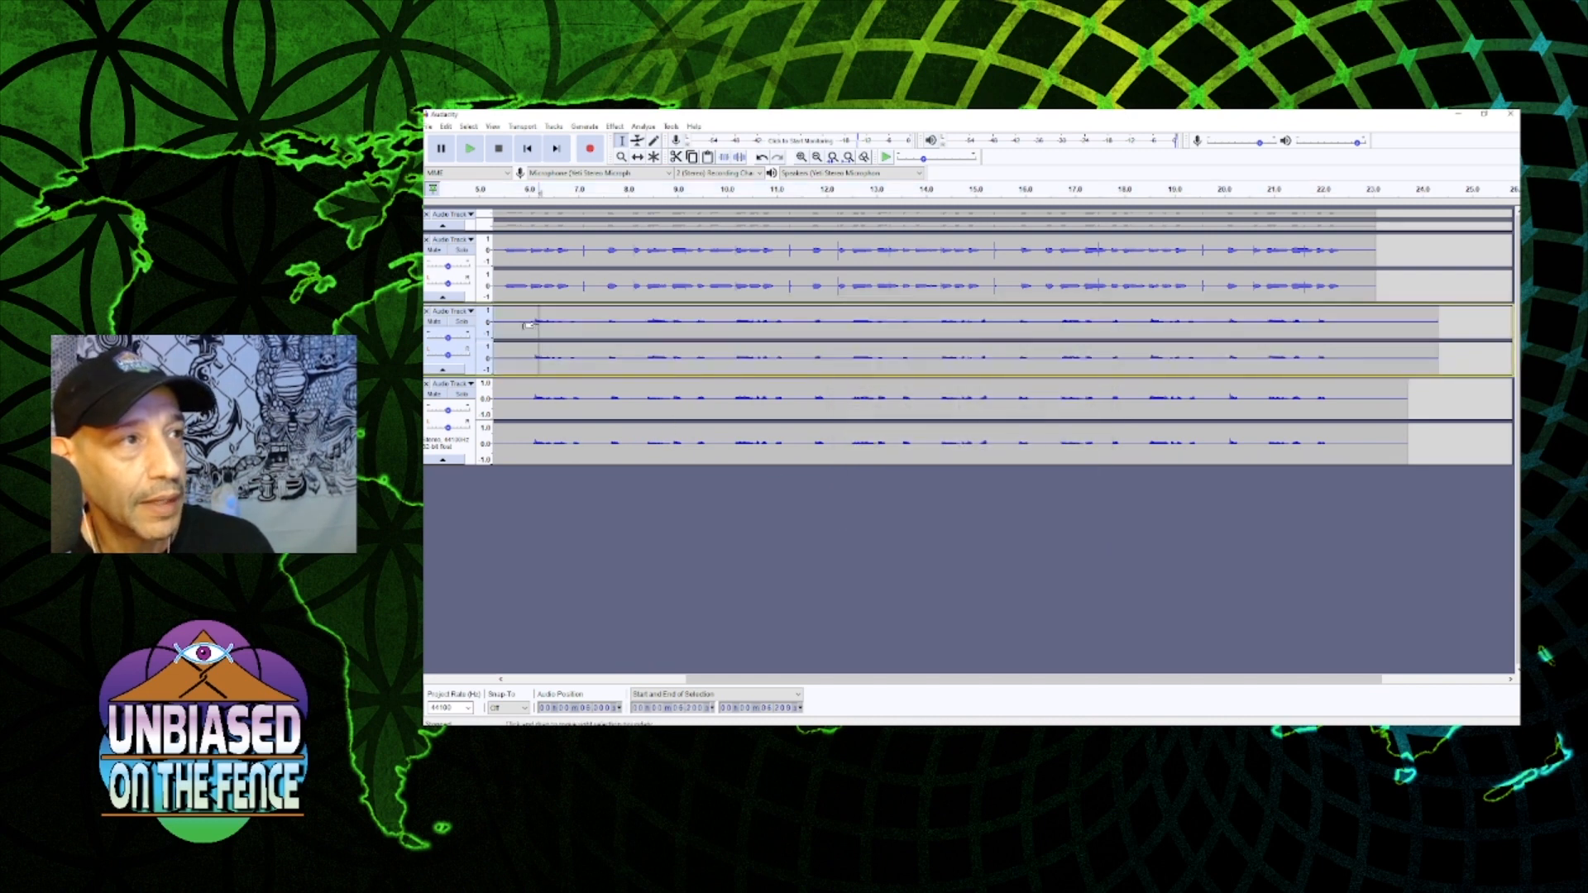
pyautogui.moveTo(530, 323); pyautogui.dragTo(998, 331)
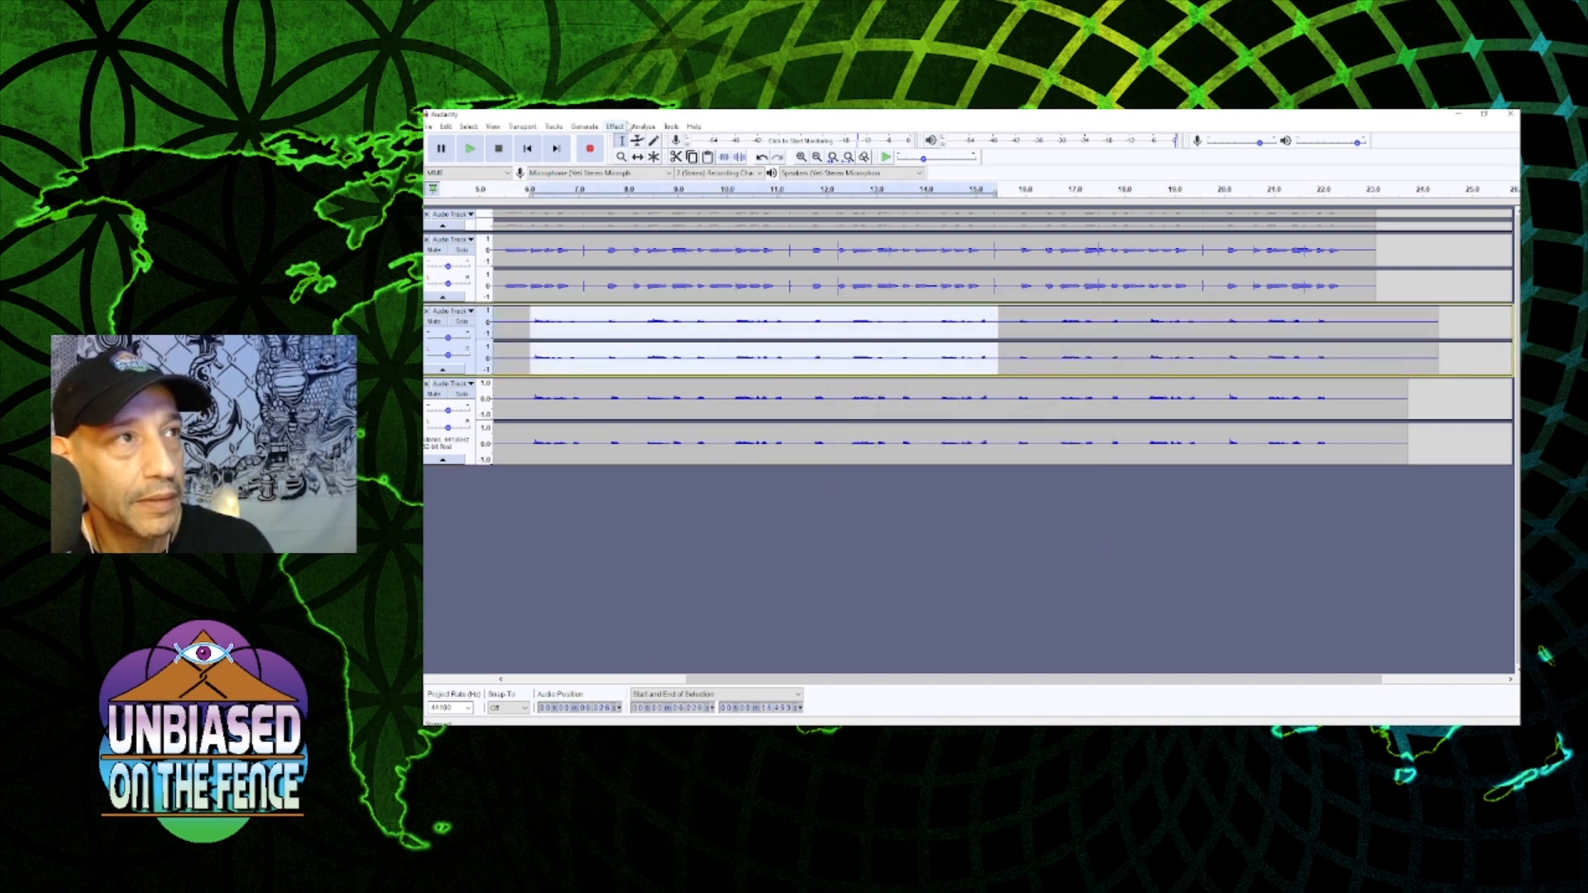
pyautogui.click(625, 126)
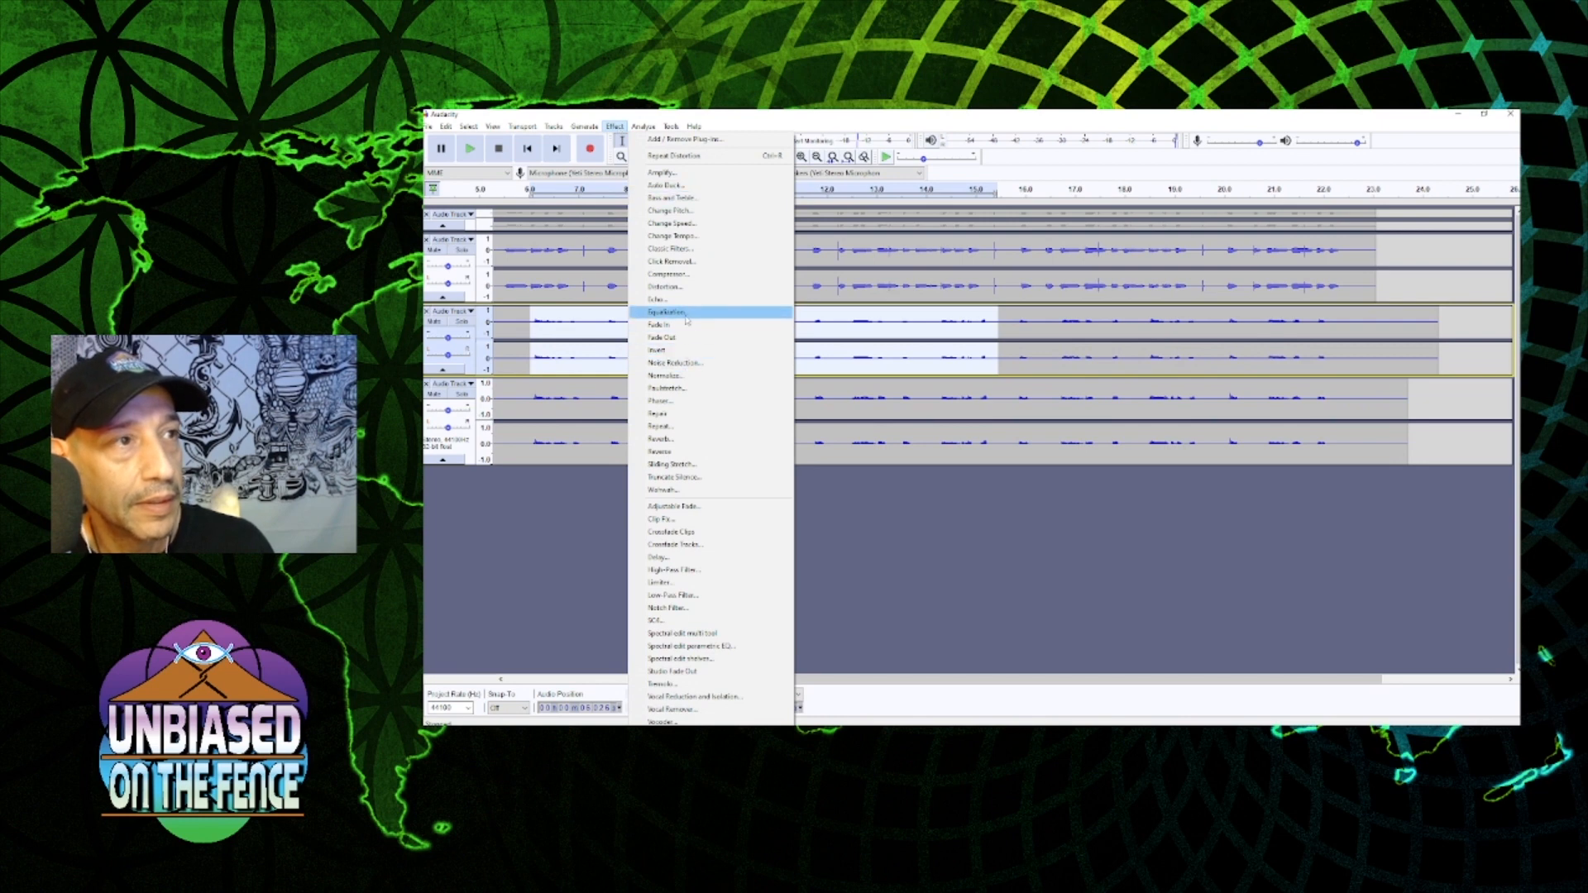
pyautogui.click(677, 439)
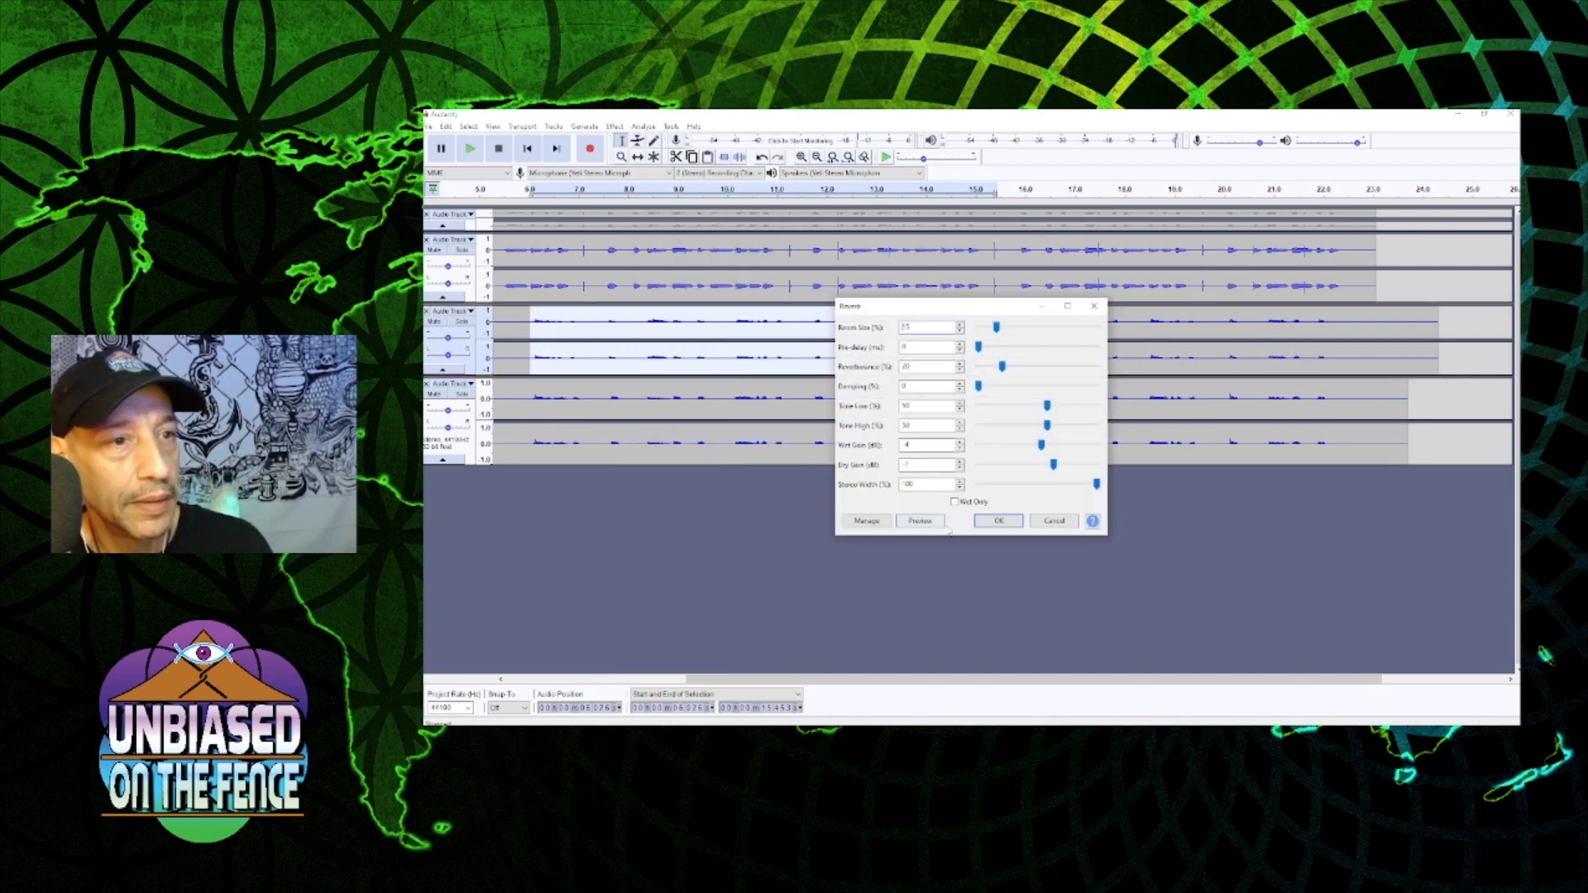
pyautogui.click(910, 523)
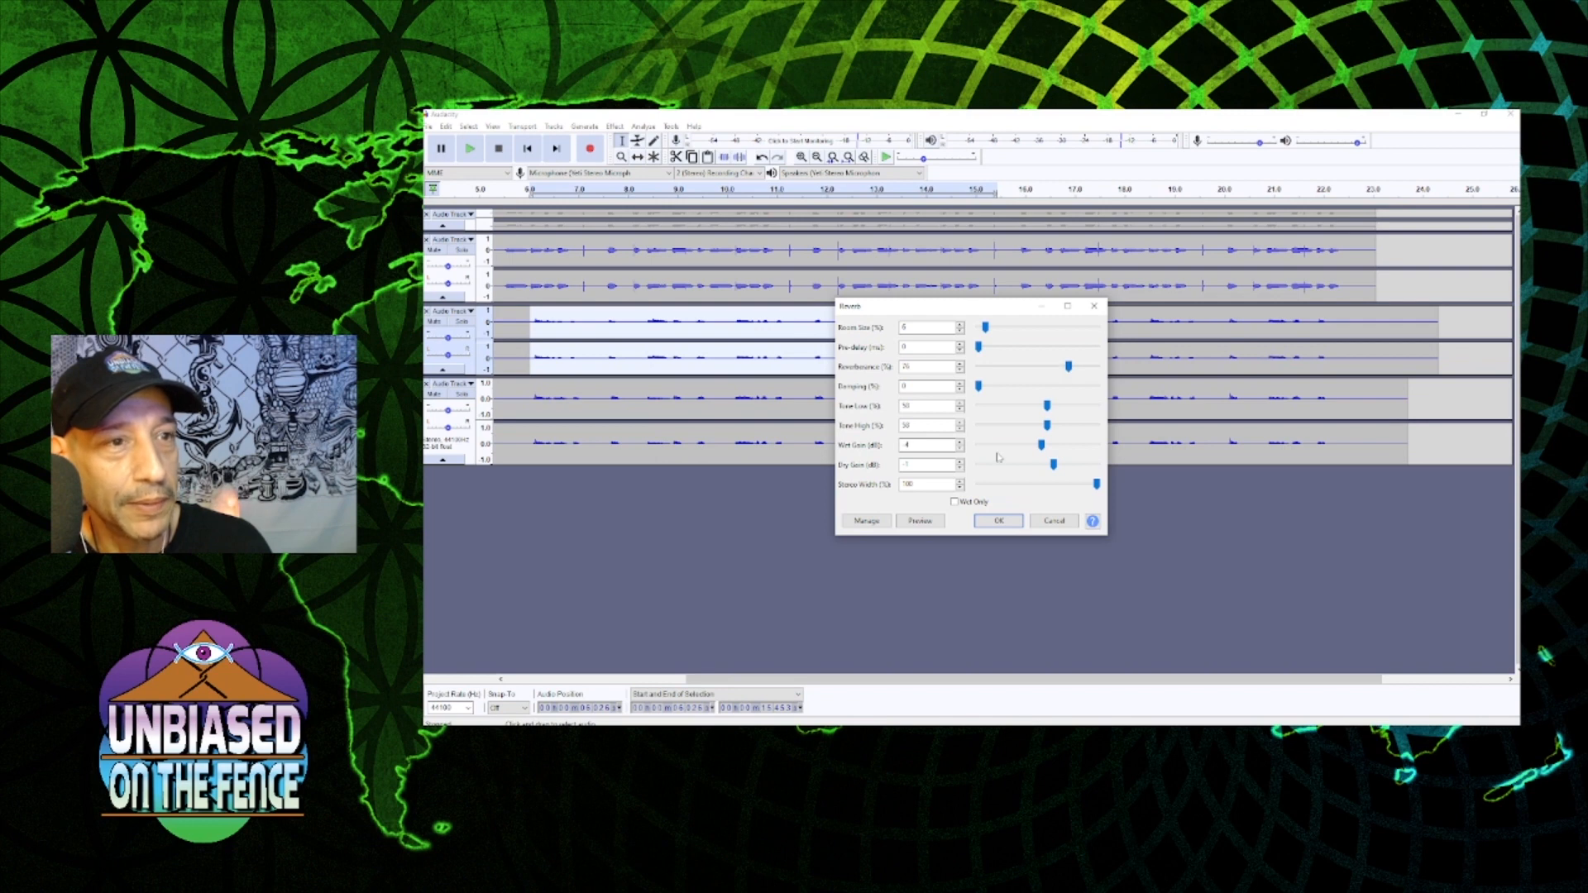
pyautogui.click(931, 524)
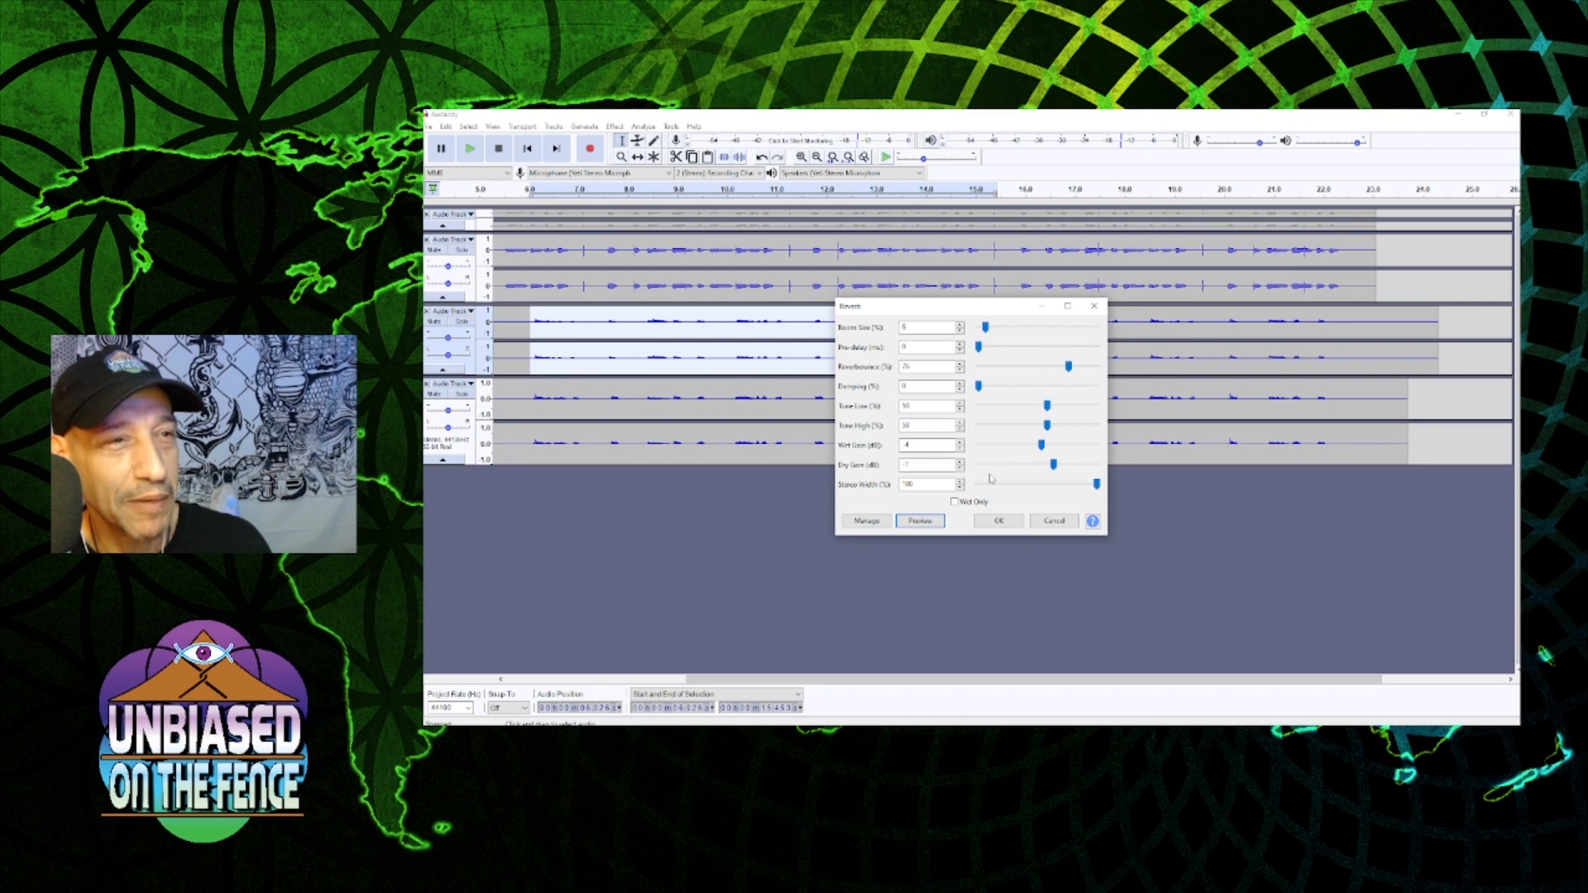
pyautogui.click(1053, 521)
# - Select the entire third track and apply Reverb to it with the adjusted Room Size and Reverberance settings
pyautogui.doubleClick(810, 325)
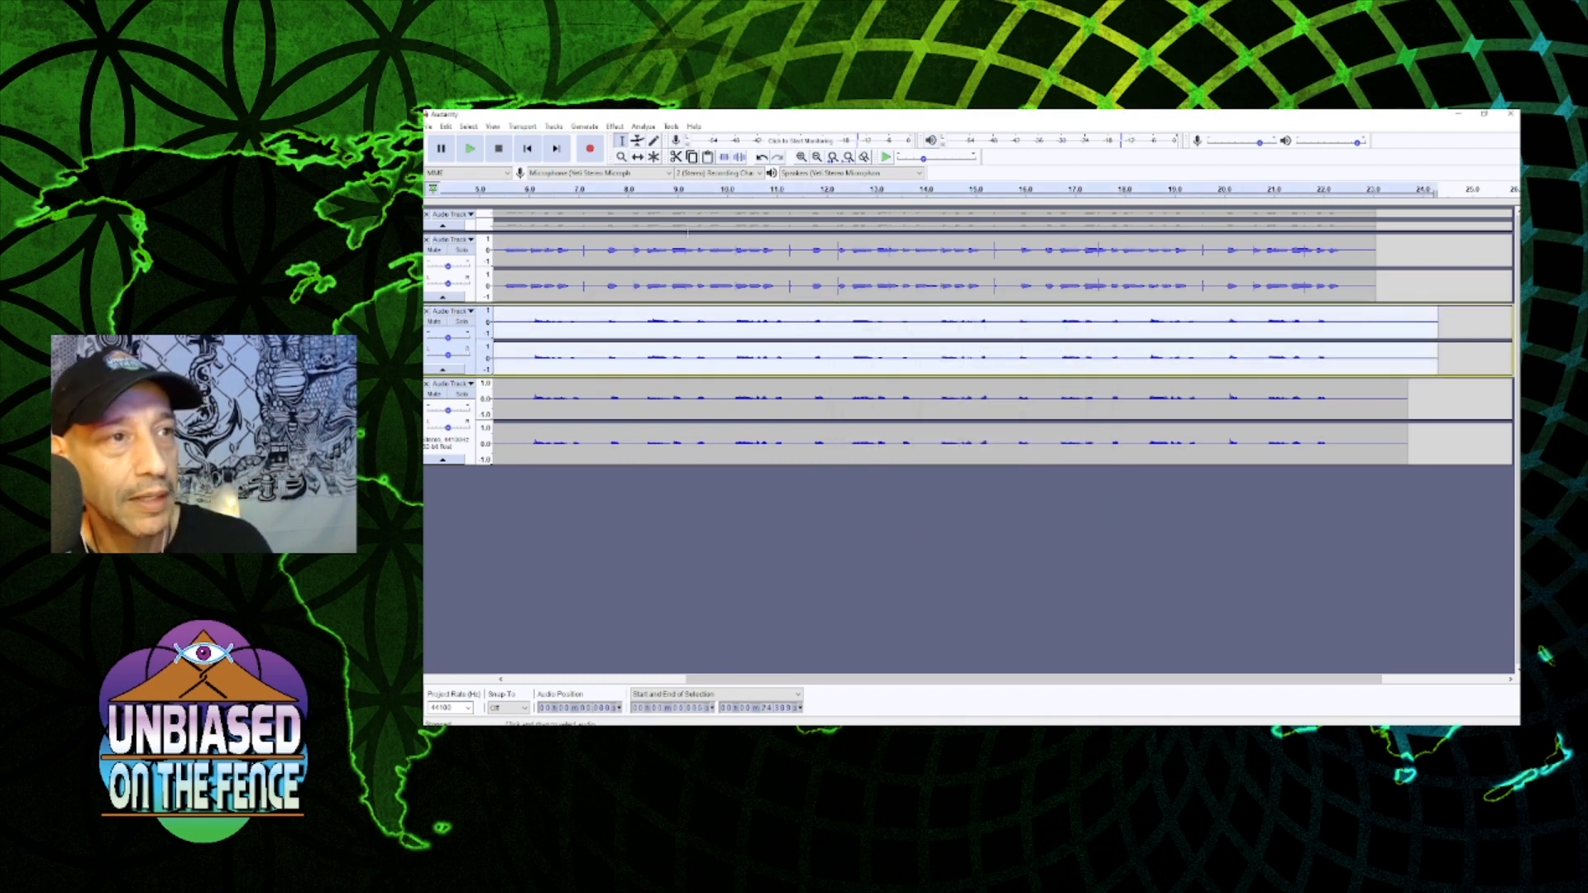
pyautogui.click(617, 127)
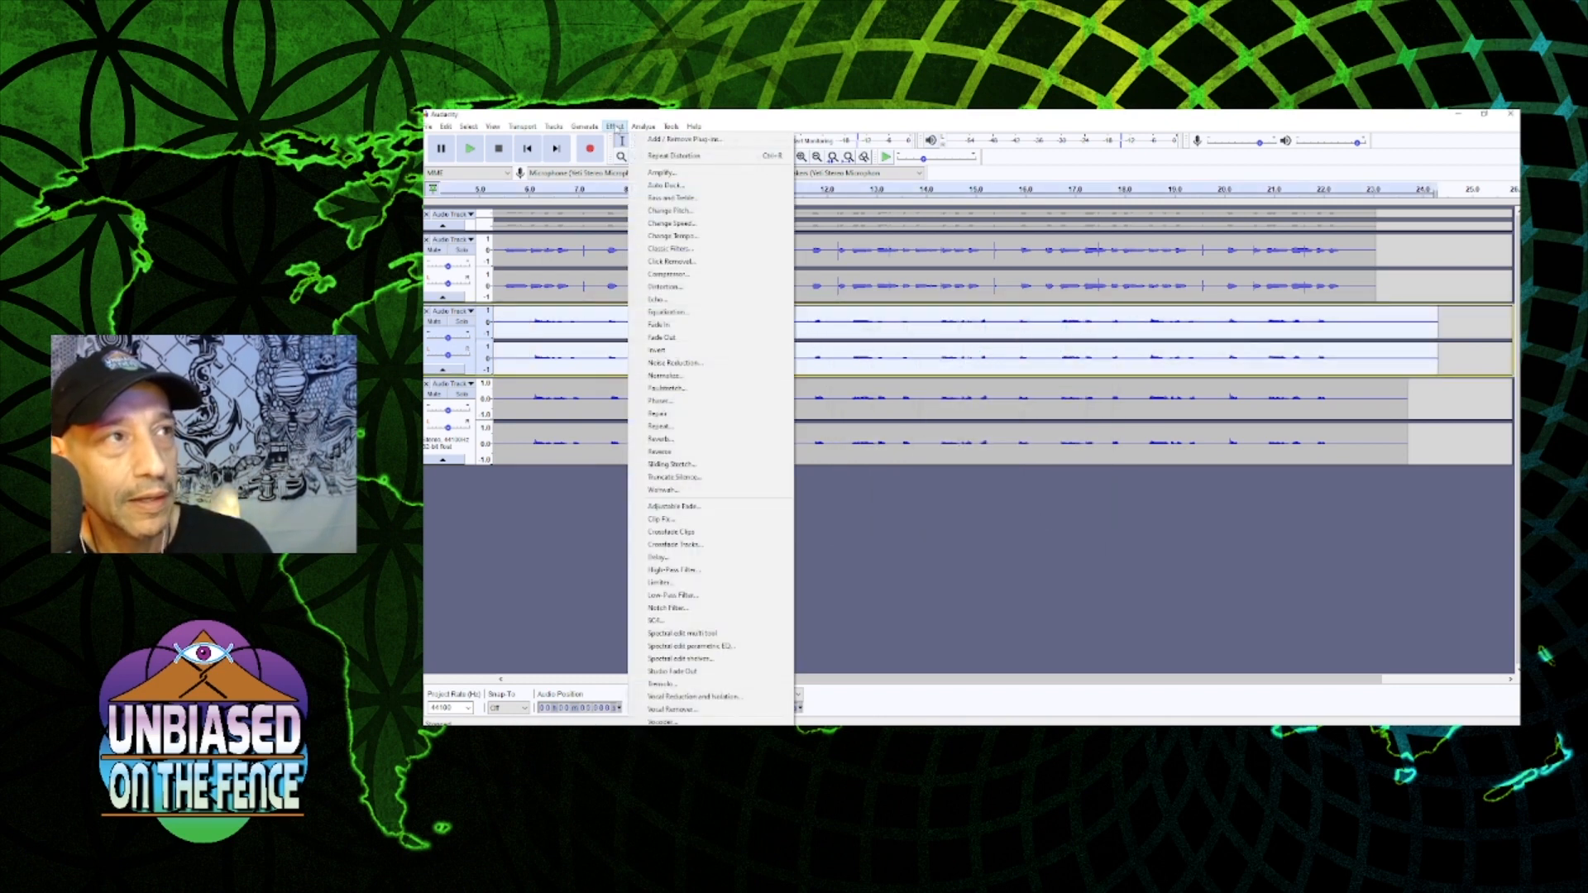
pyautogui.click(672, 439)
pyautogui.click(998, 521)
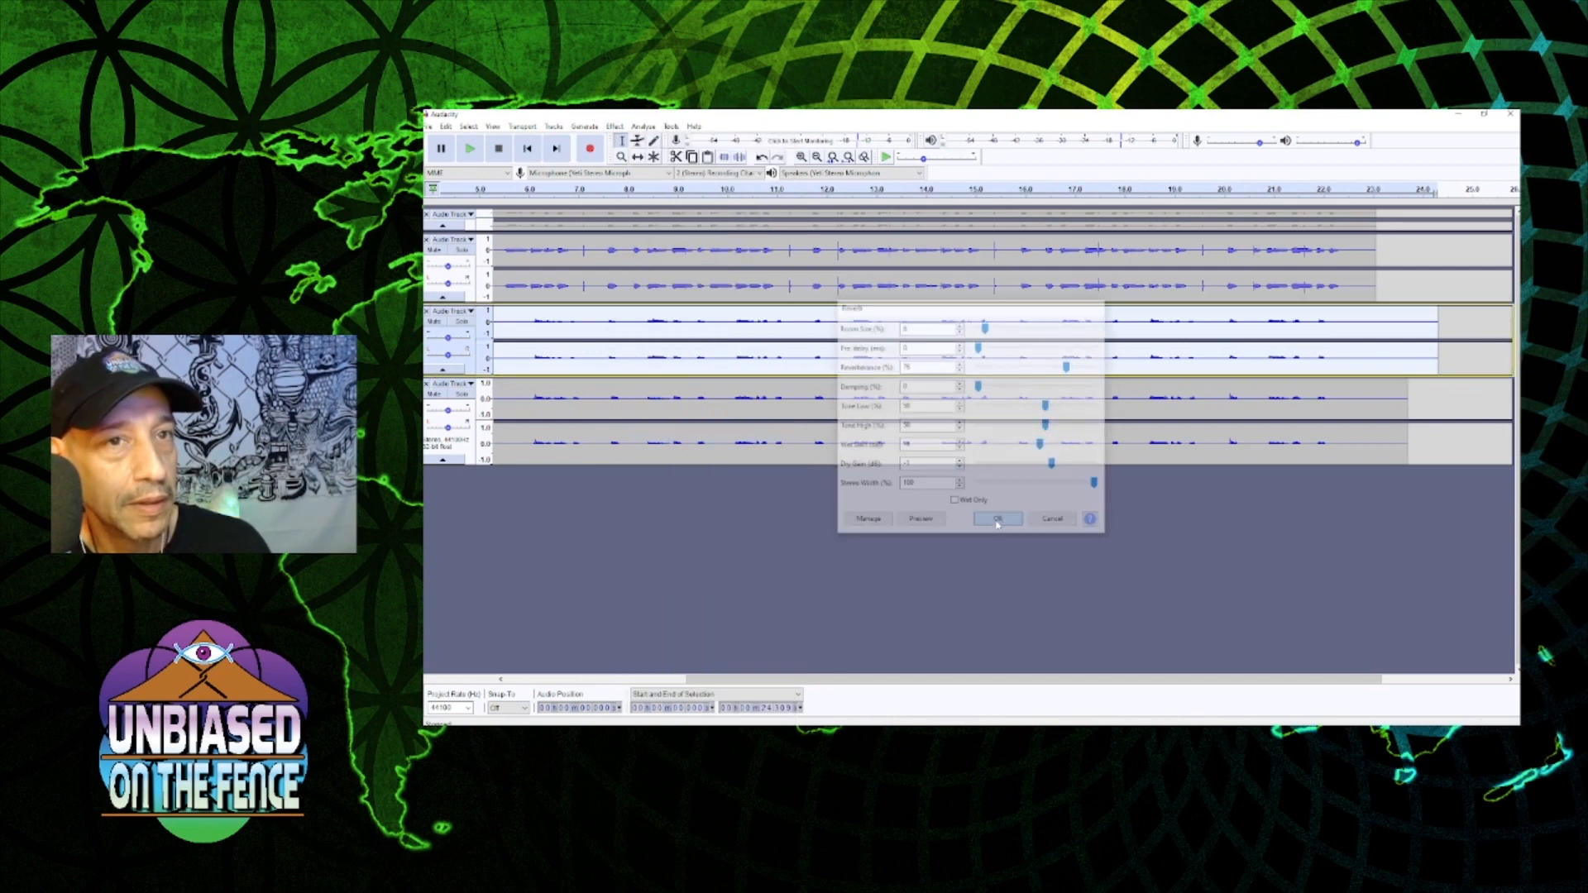
# - Repeat the same Reverb on the entire fourth track and play the tracks together to hear the result
pyautogui.doubleClick(863, 398)
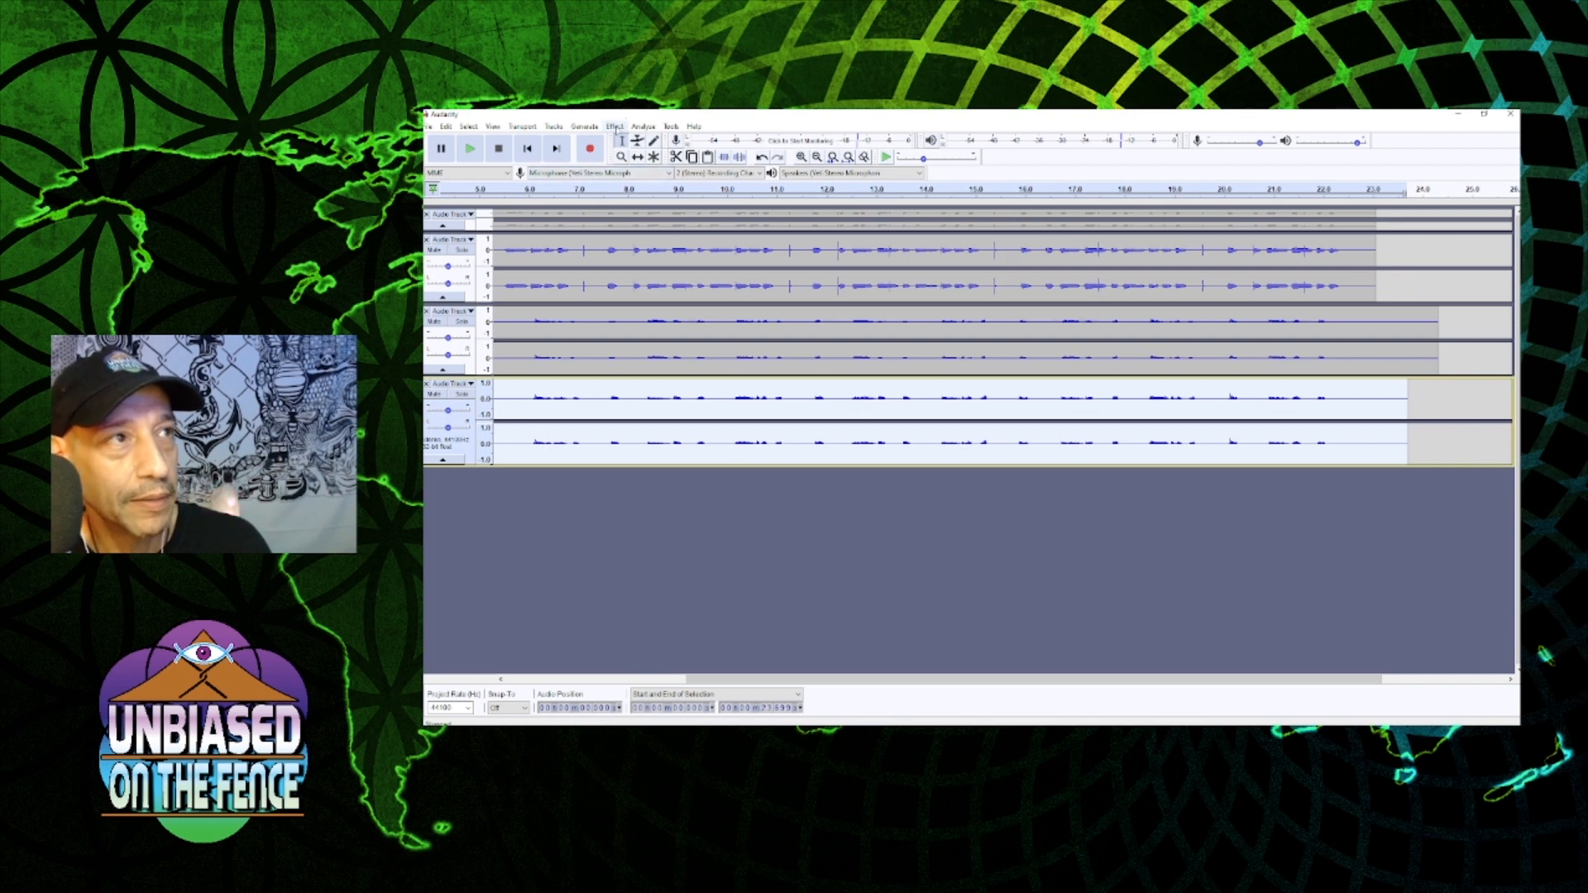
pyautogui.click(615, 127)
pyautogui.click(756, 285)
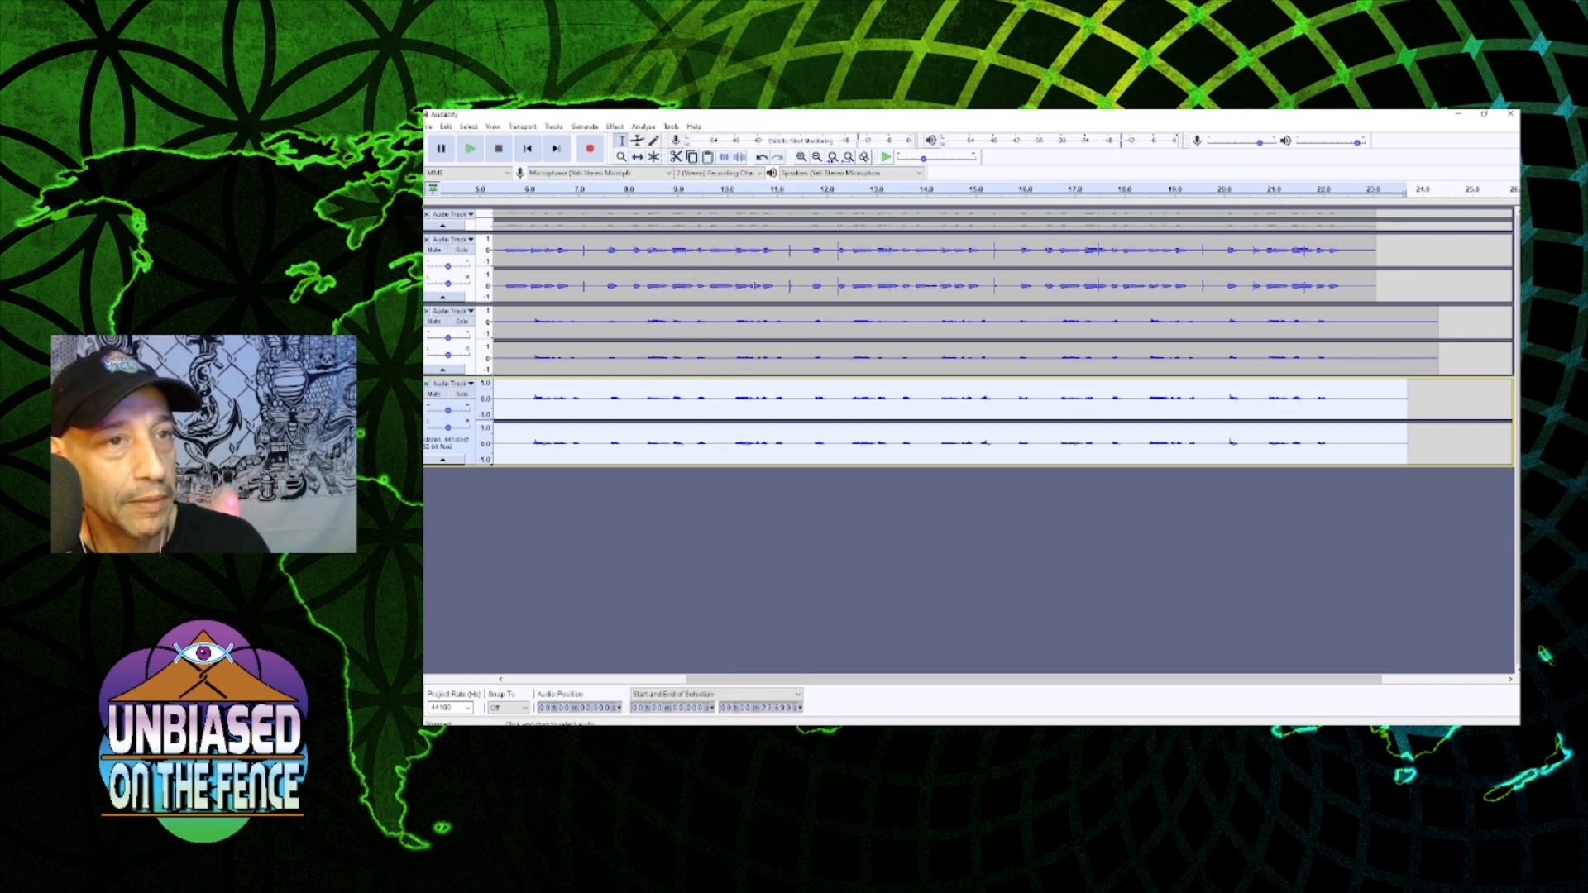
pyautogui.press('space')
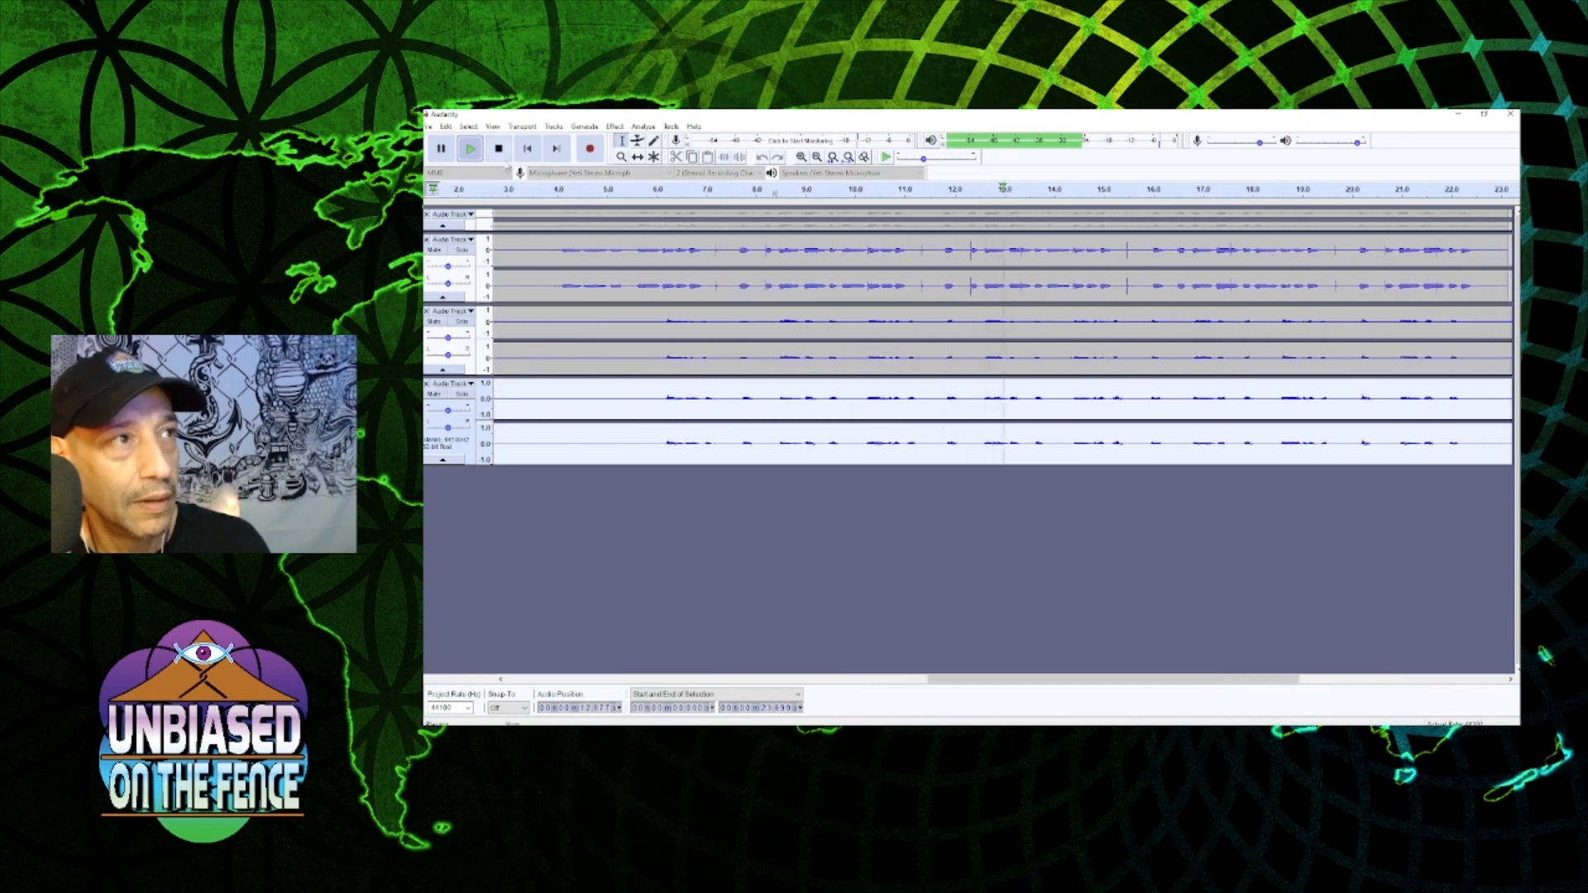
# - Stop playback, lower the gain of the third and fourth tracks slightly, and replay the mix to check the balance
pyautogui.click(499, 149)
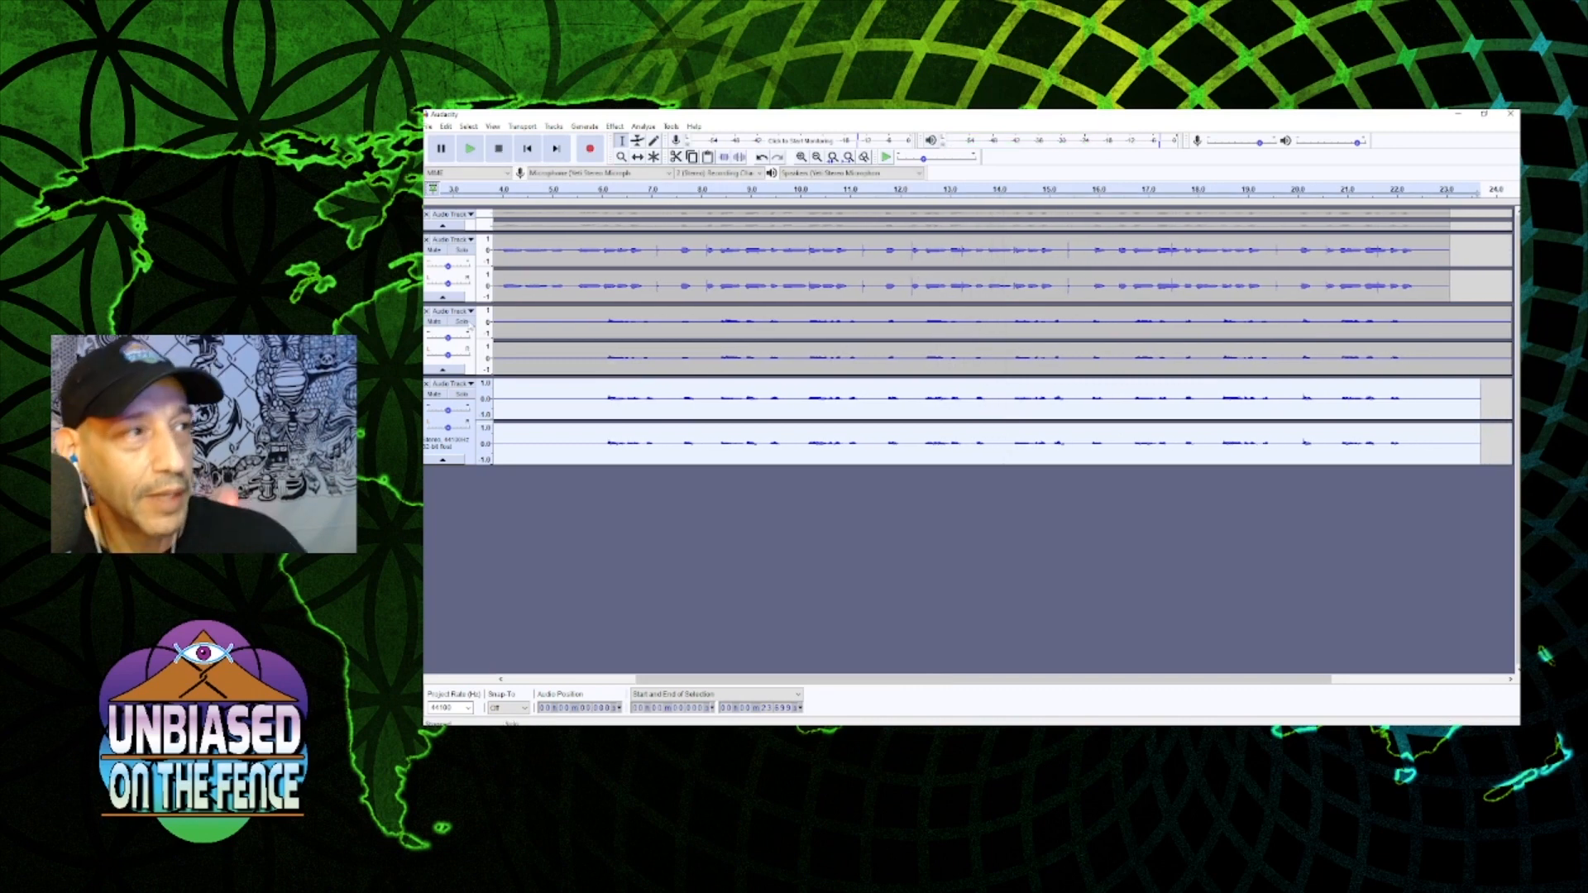
pyautogui.moveTo(448, 337); pyautogui.dragTo(444, 338)
pyautogui.click(437, 345)
pyautogui.moveTo(451, 412); pyautogui.dragTo(446, 412)
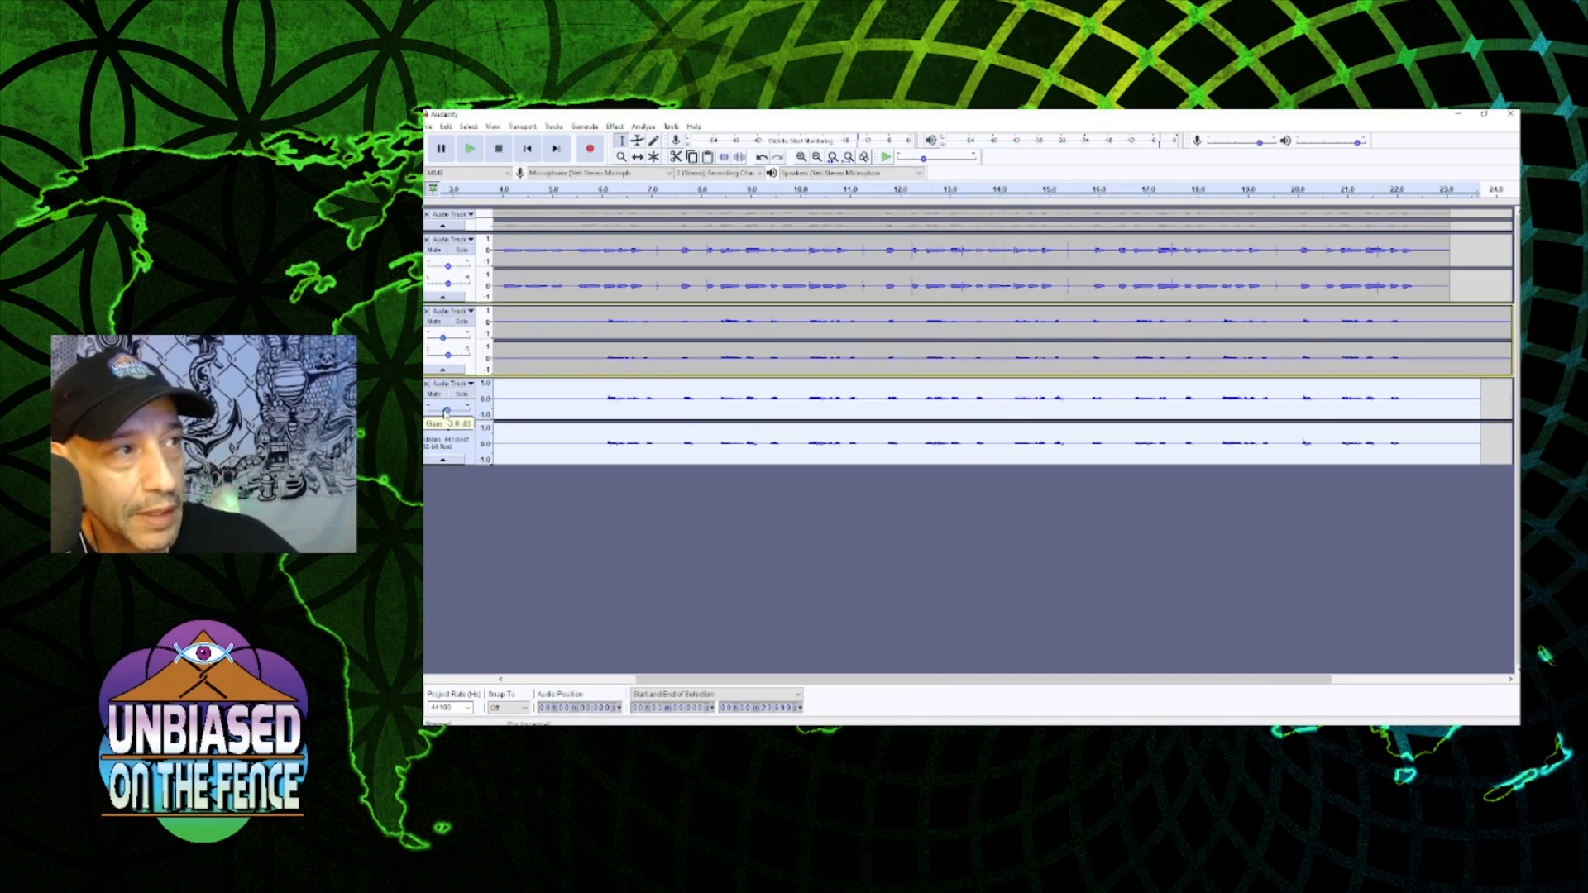
pyautogui.click(589, 188)
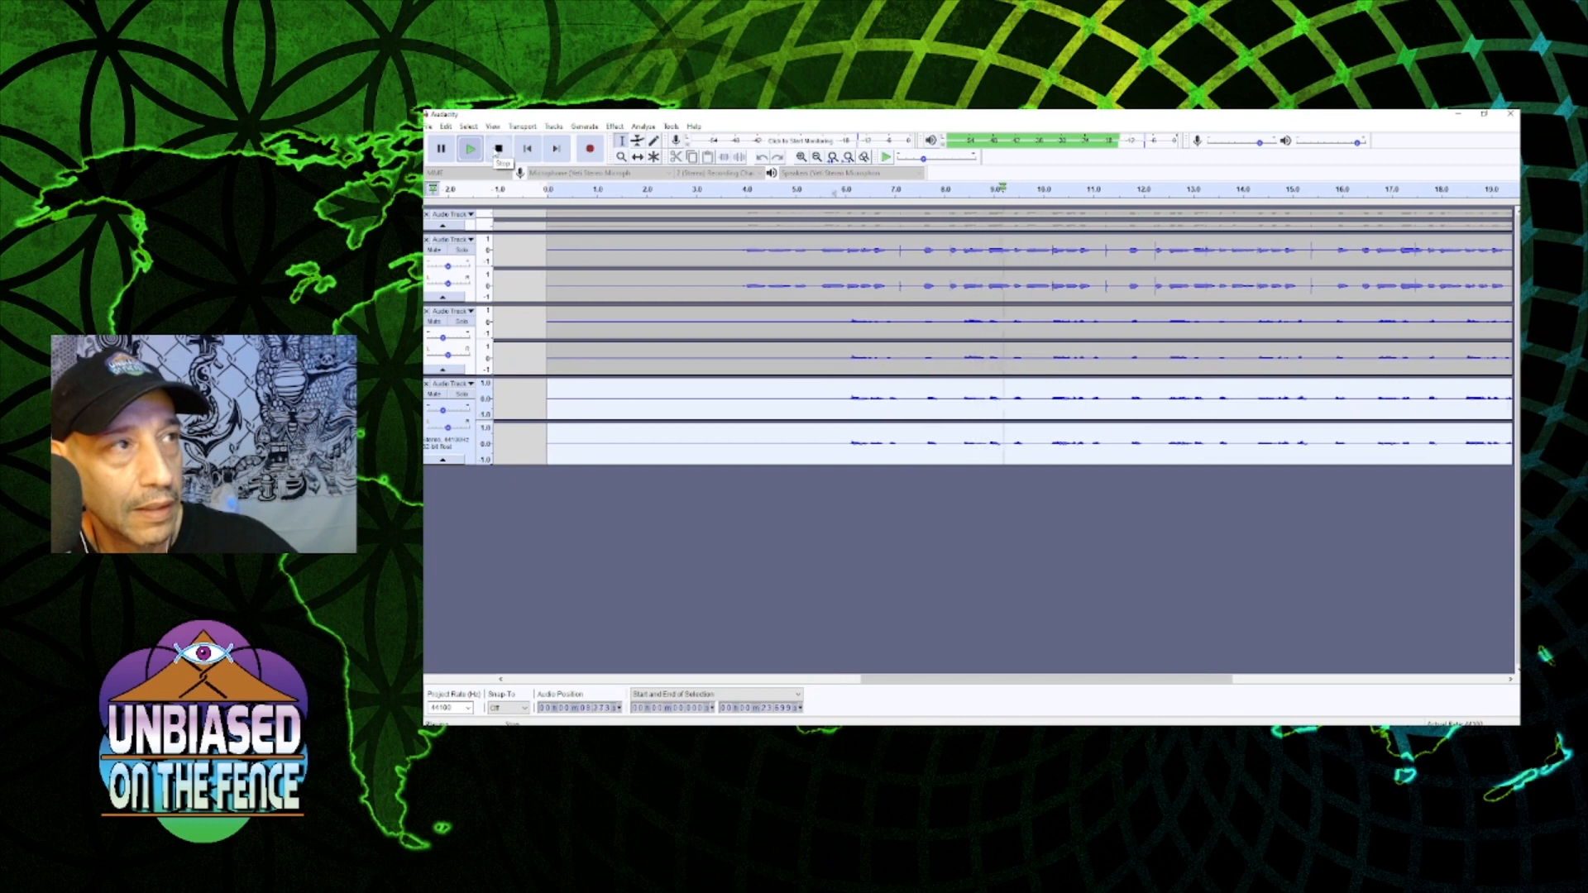
pyautogui.press('space')
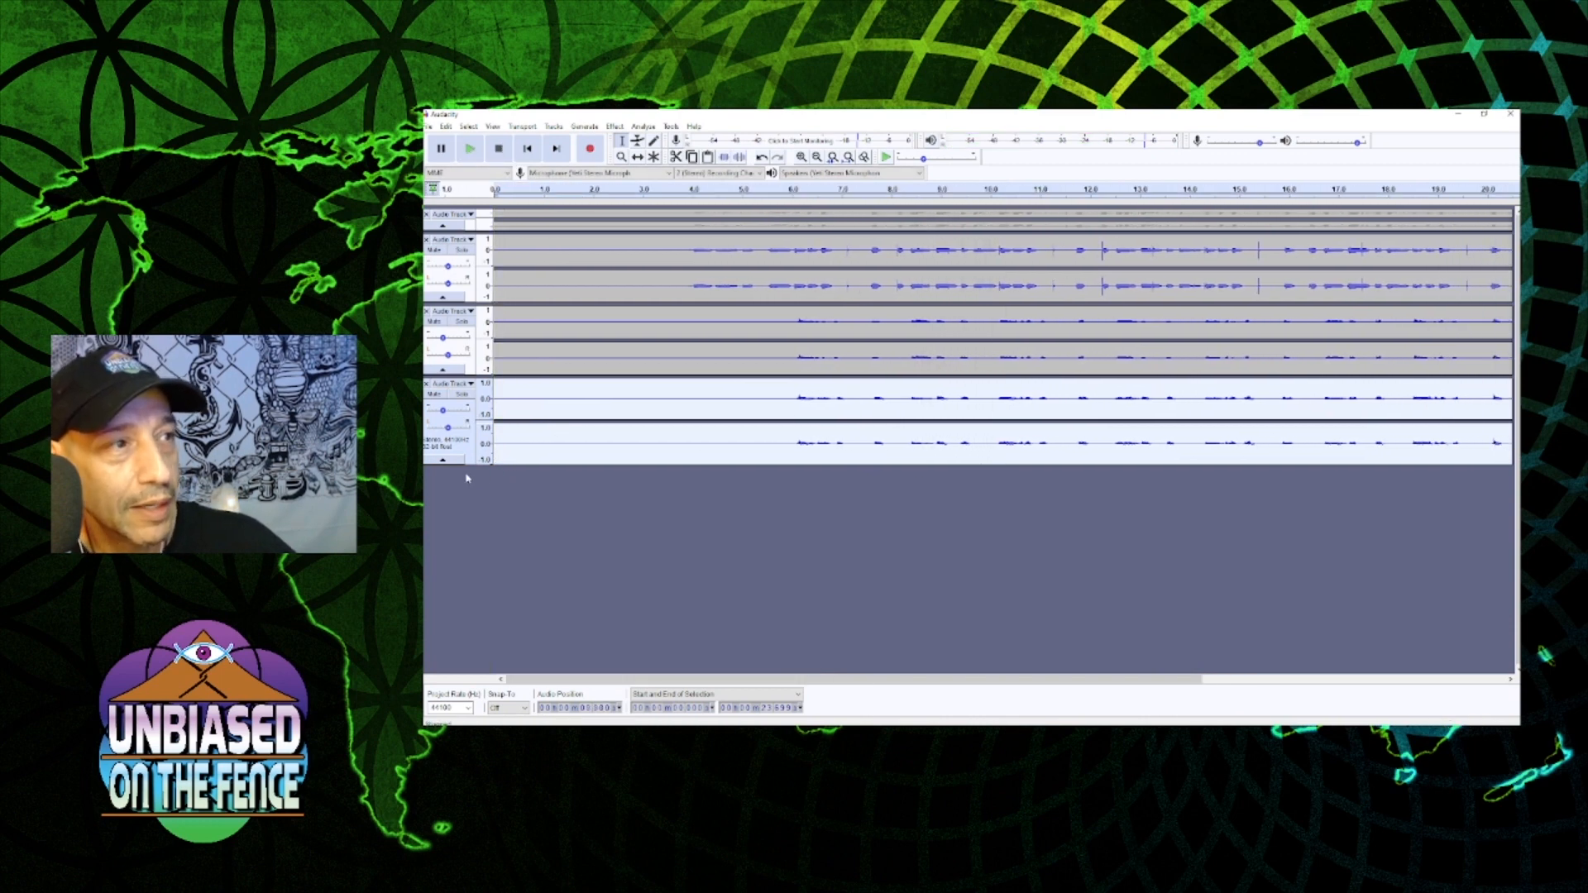
# - Reduce the display heights of the second, third and fourth tracks to make room below
pyautogui.moveTo(486, 464); pyautogui.dragTo(486, 458)
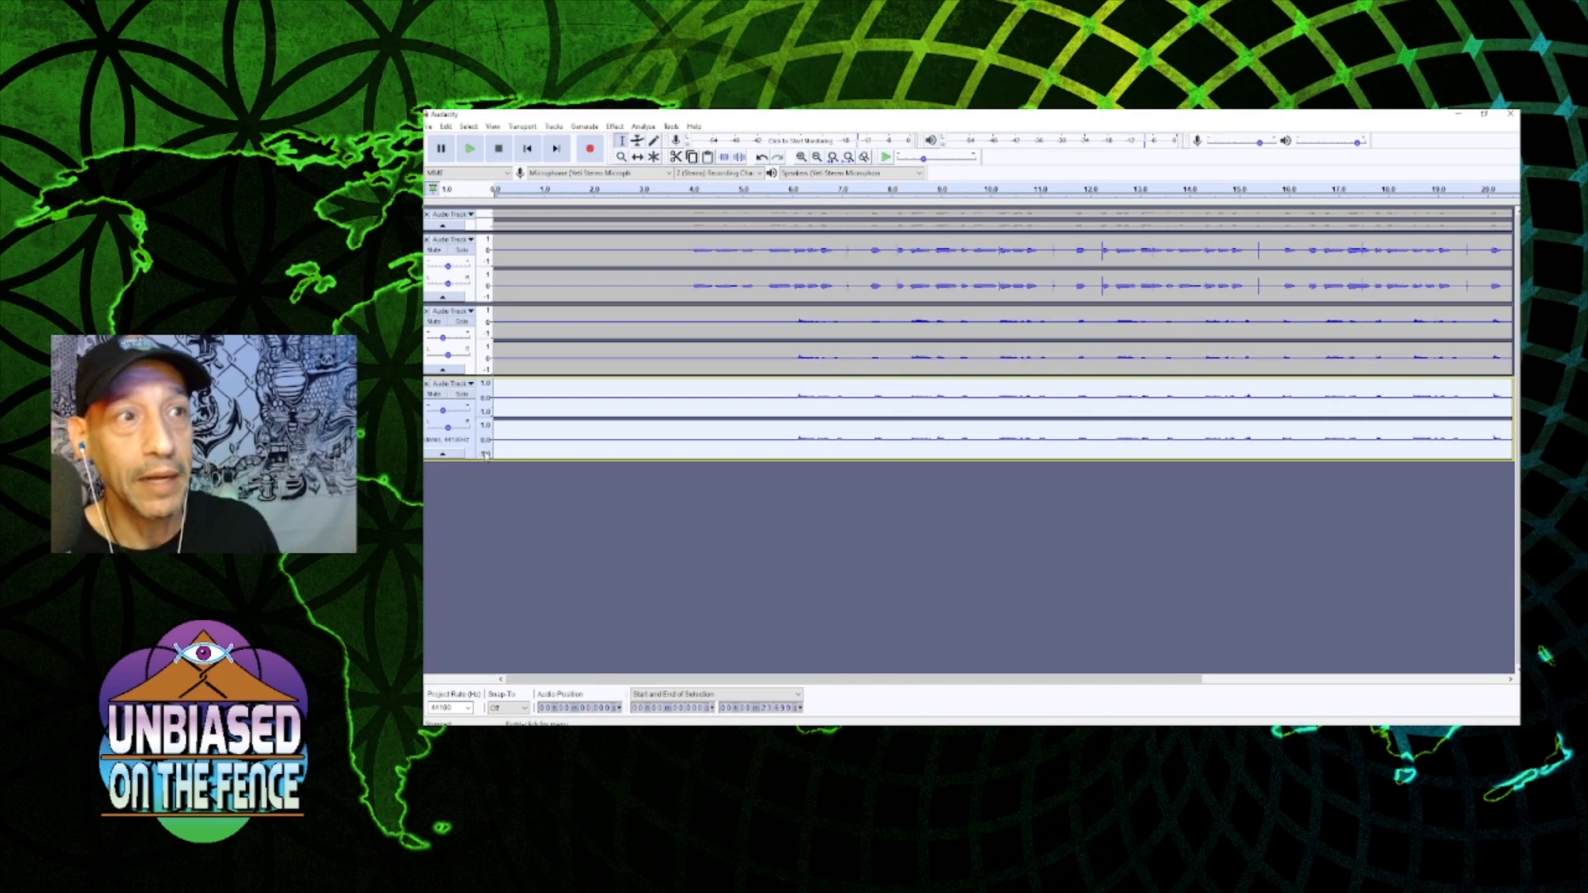
pyautogui.click(470, 384)
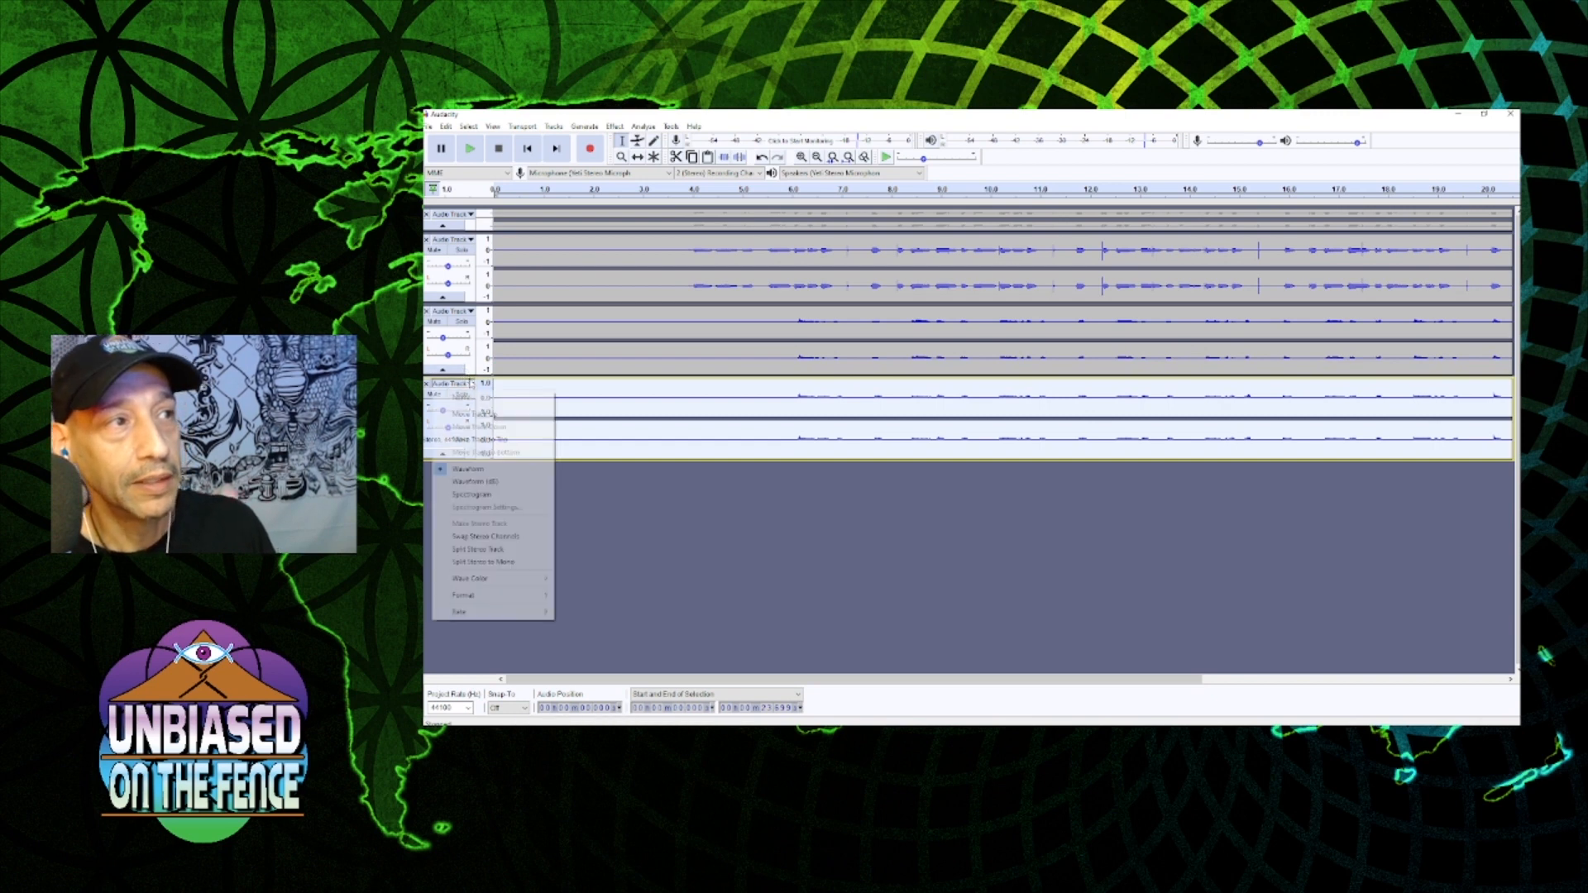
pyautogui.click(489, 414)
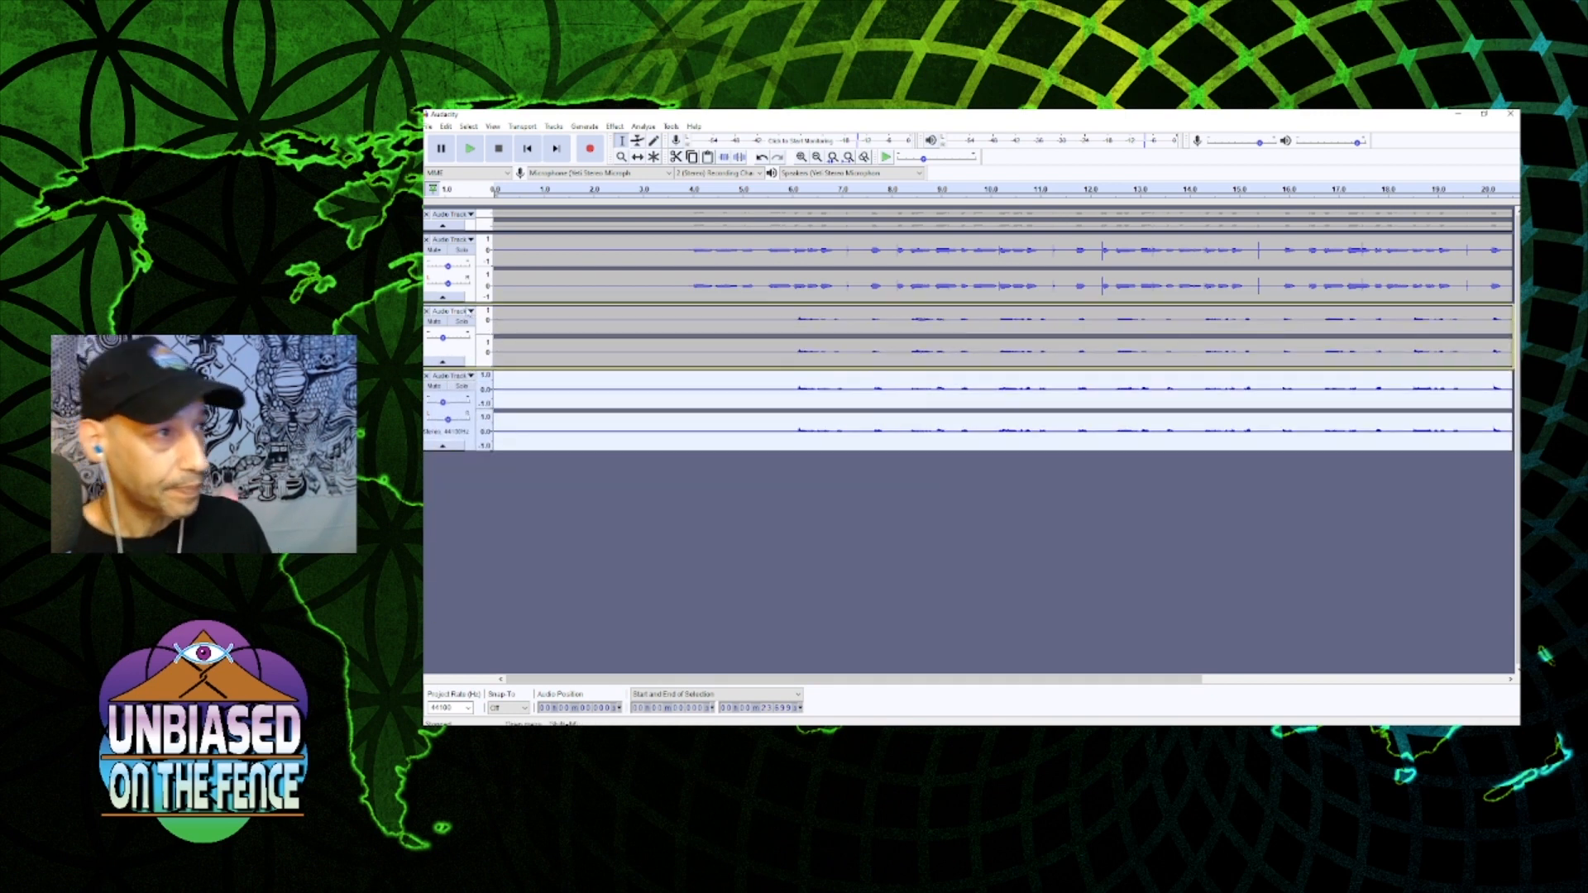
pyautogui.moveTo(467, 303); pyautogui.dragTo(468, 295)
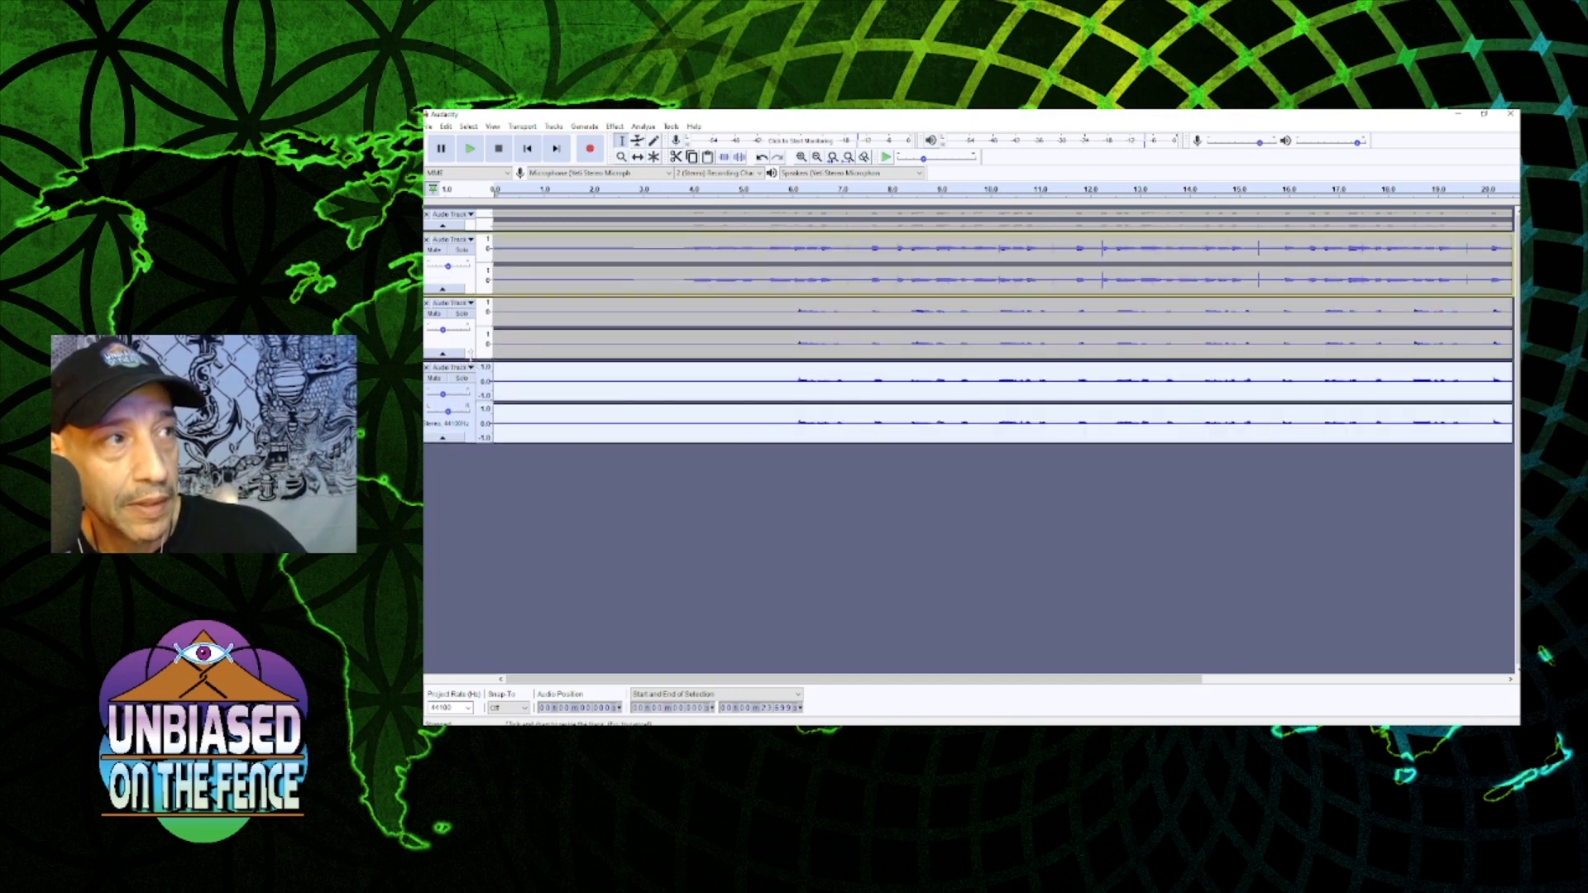
pyautogui.moveTo(469, 352); pyautogui.dragTo(468, 348)
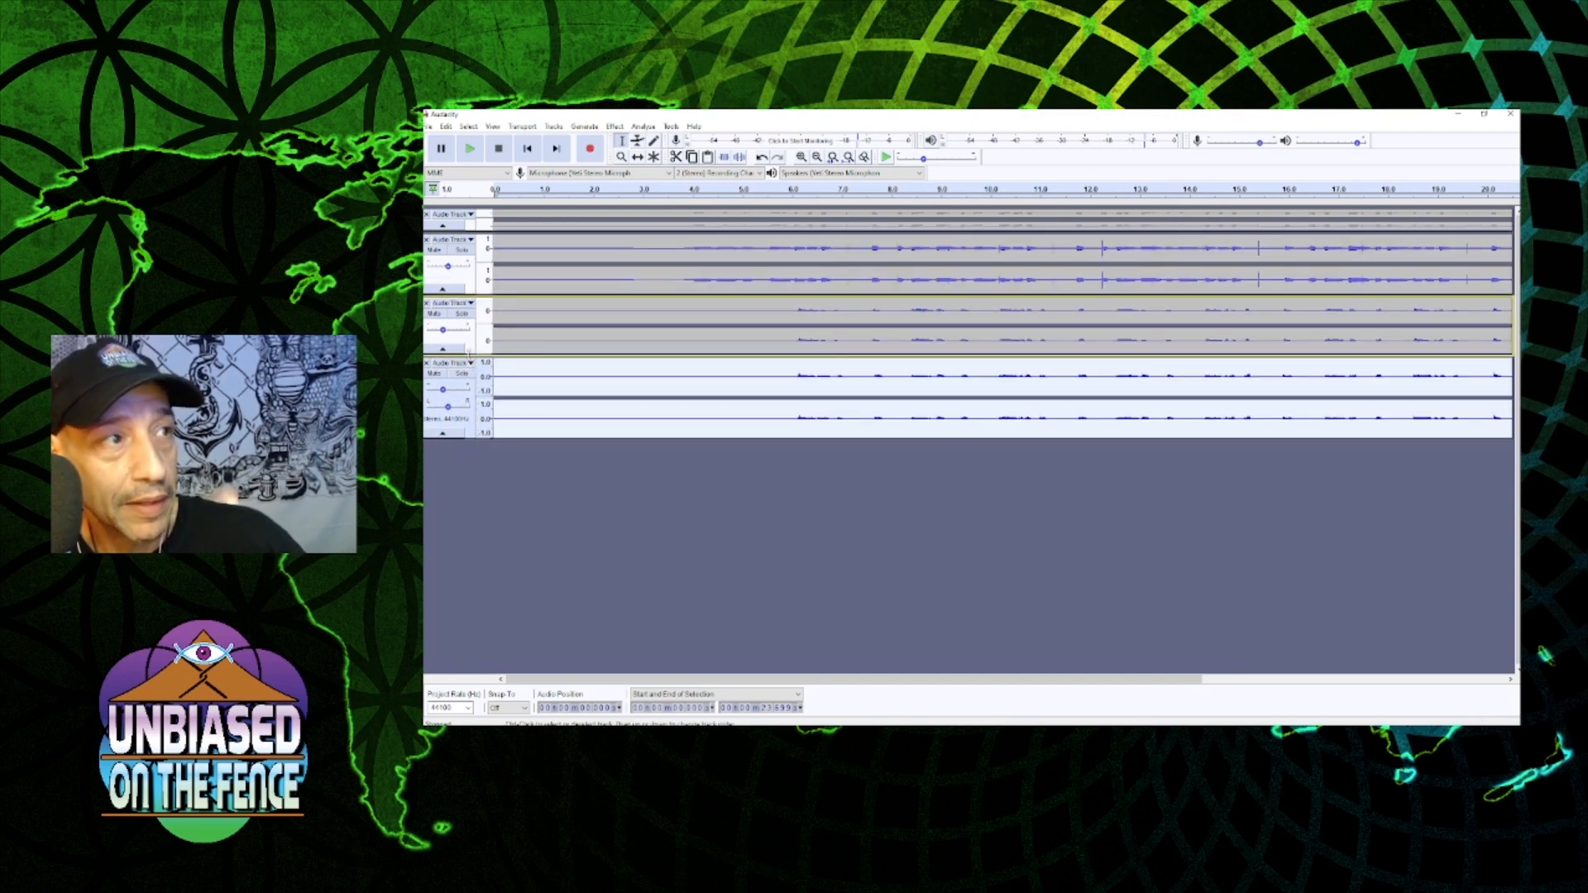
# - Pan the third track about 20% left and the fourth track slightly right, and play the mix to hear the stereo spread
pyautogui.moveTo(468, 354)
pyautogui.mouseDown()
pyautogui.moveTo(468, 368)
pyautogui.moveTo(445, 351)
pyautogui.mouseUp()
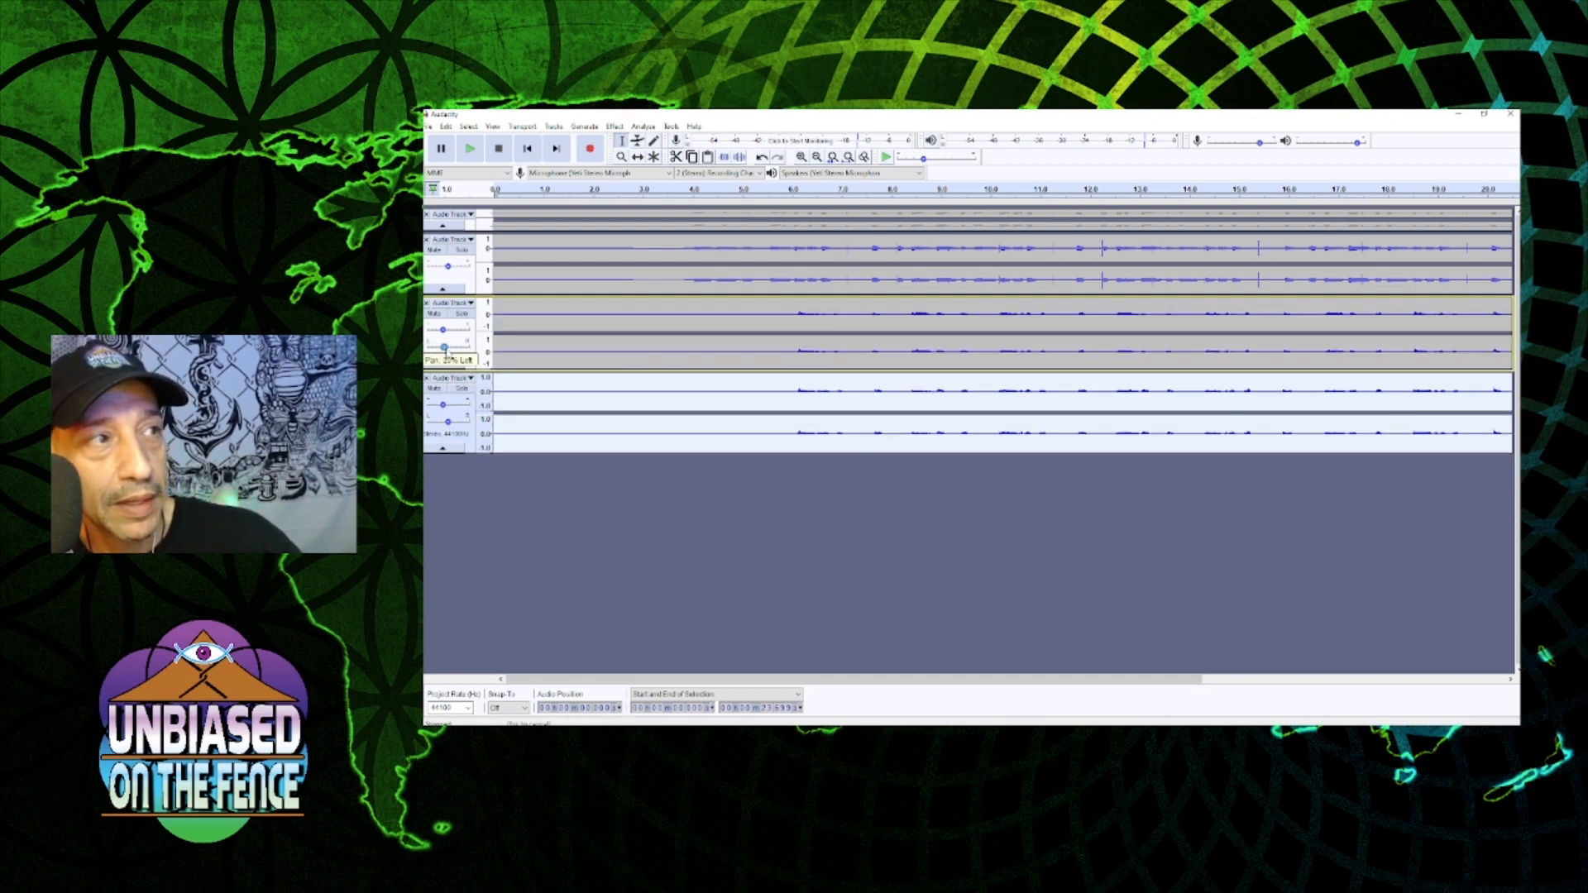
pyautogui.moveTo(447, 353); pyautogui.dragTo(447, 353)
pyautogui.moveTo(448, 422); pyautogui.dragTo(453, 425)
pyautogui.click(797, 198)
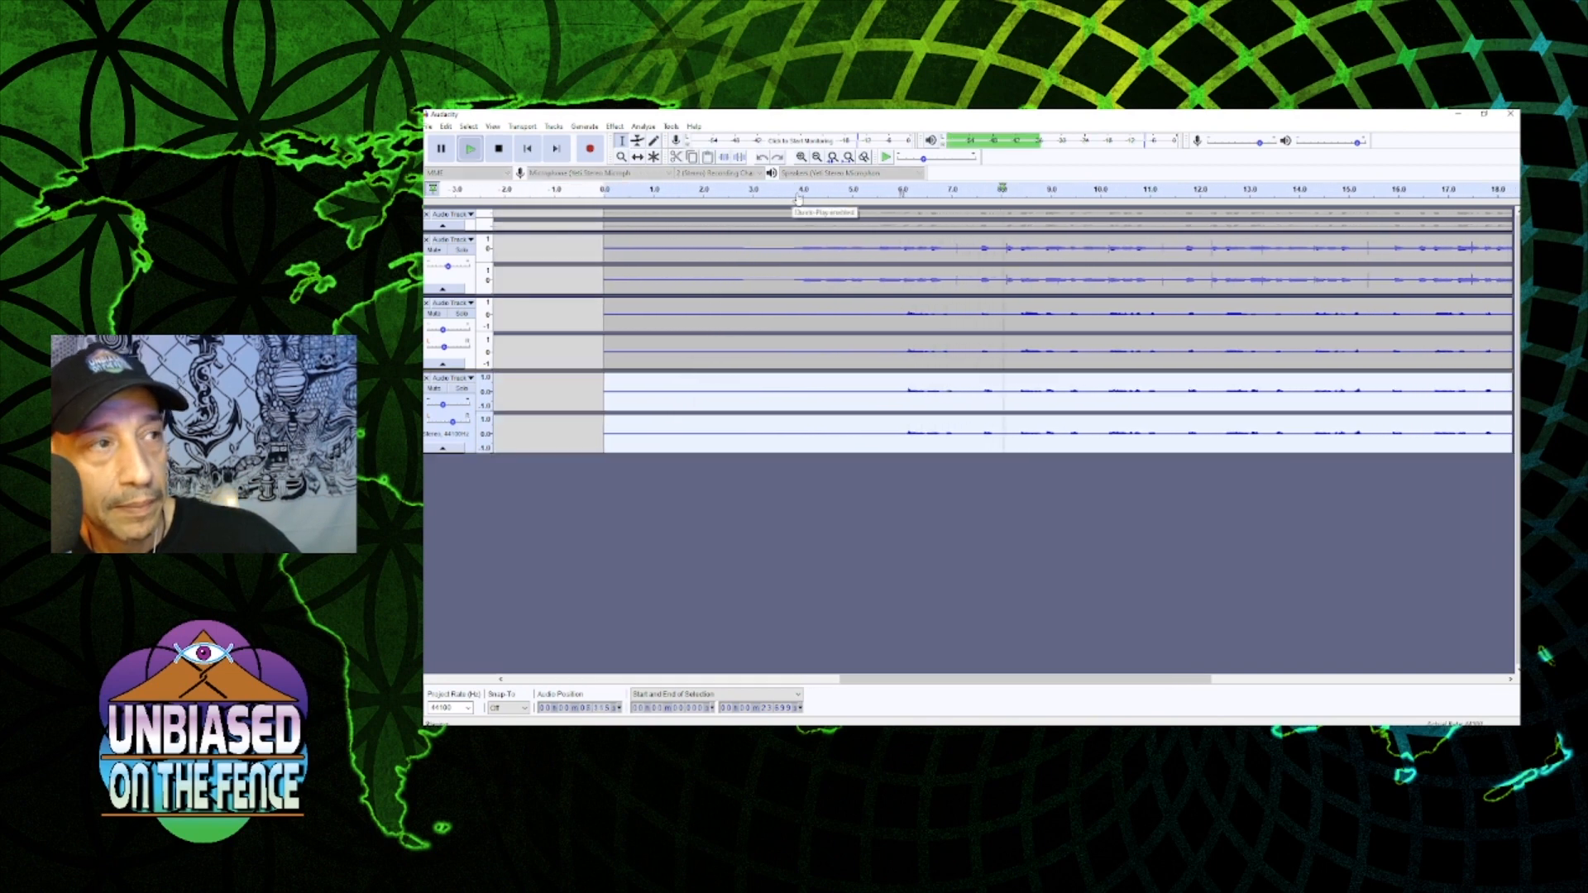
pyautogui.click(499, 148)
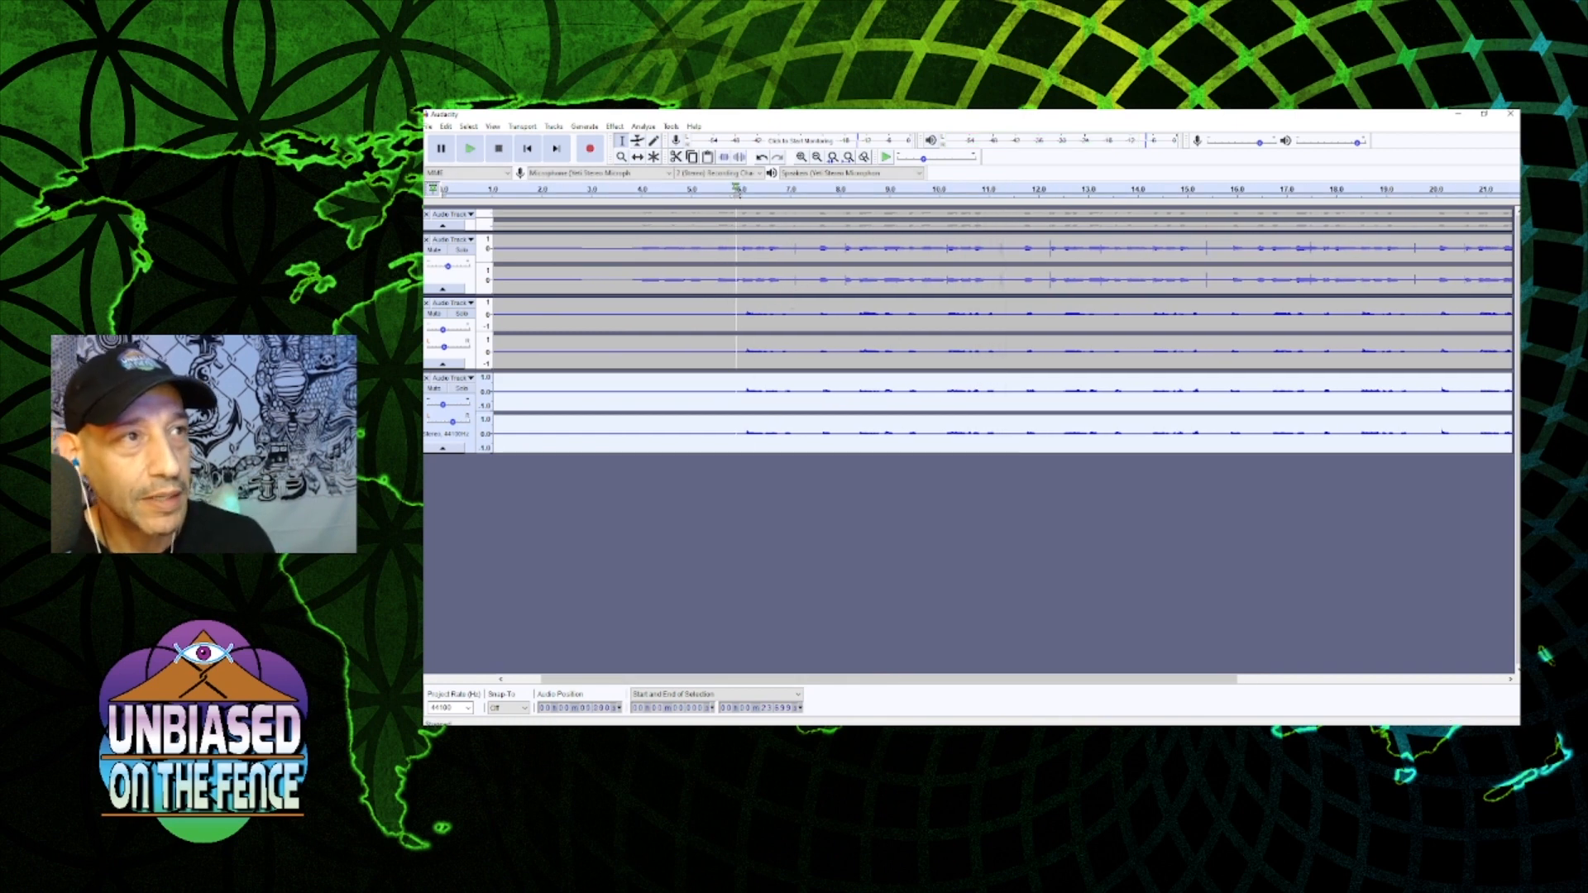
# - Add a new empty stereo track below the fourth track and reduce its display height
pyautogui.click(485, 467)
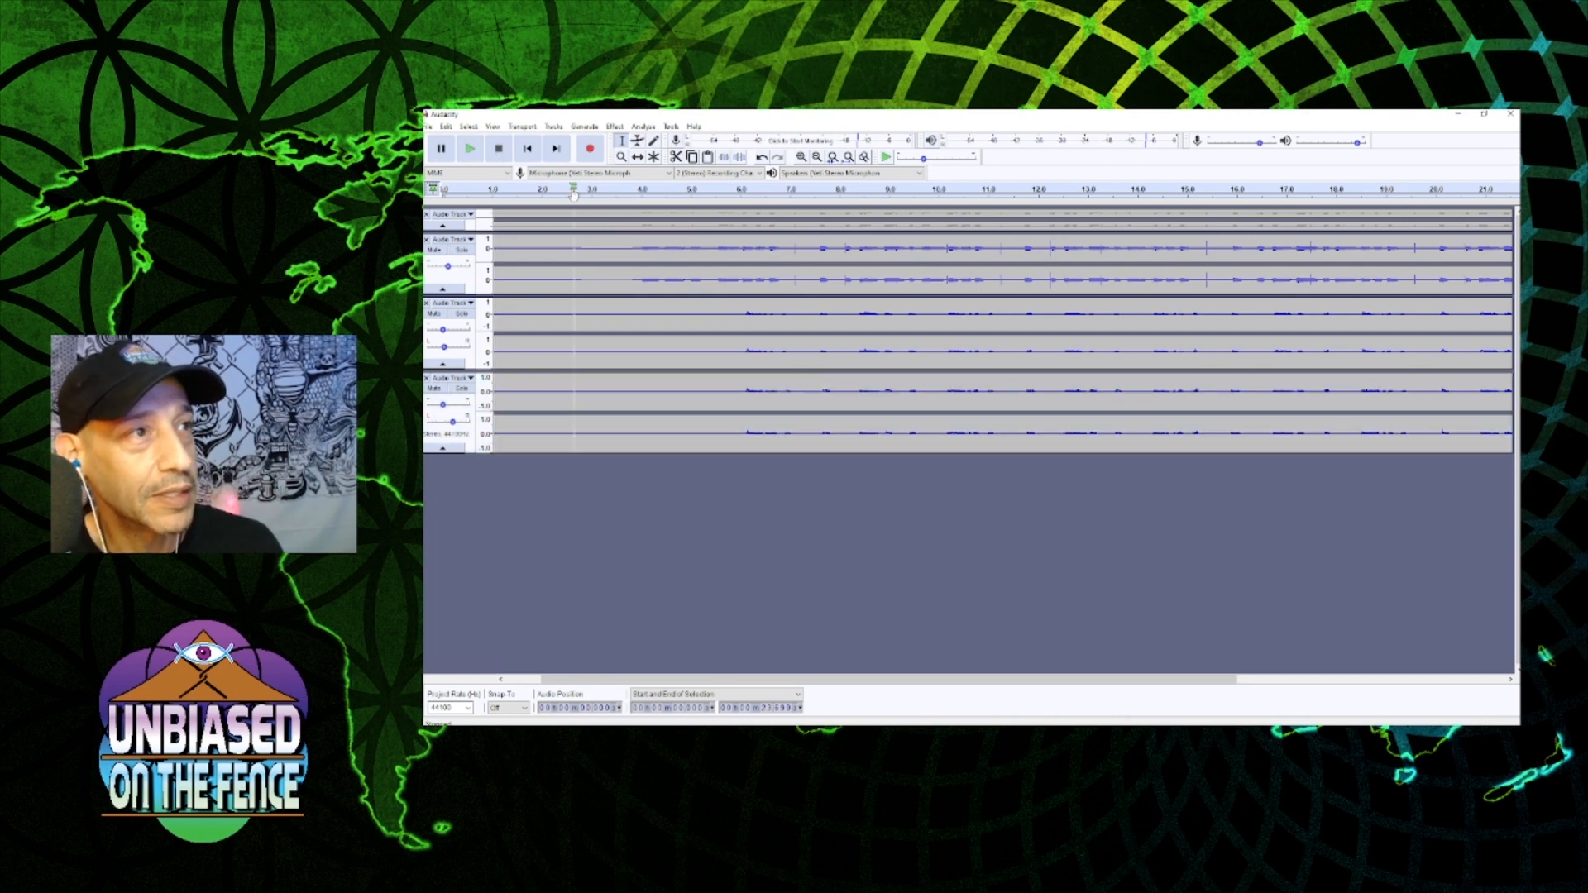
pyautogui.click(554, 126)
pyautogui.moveTo(559, 139)
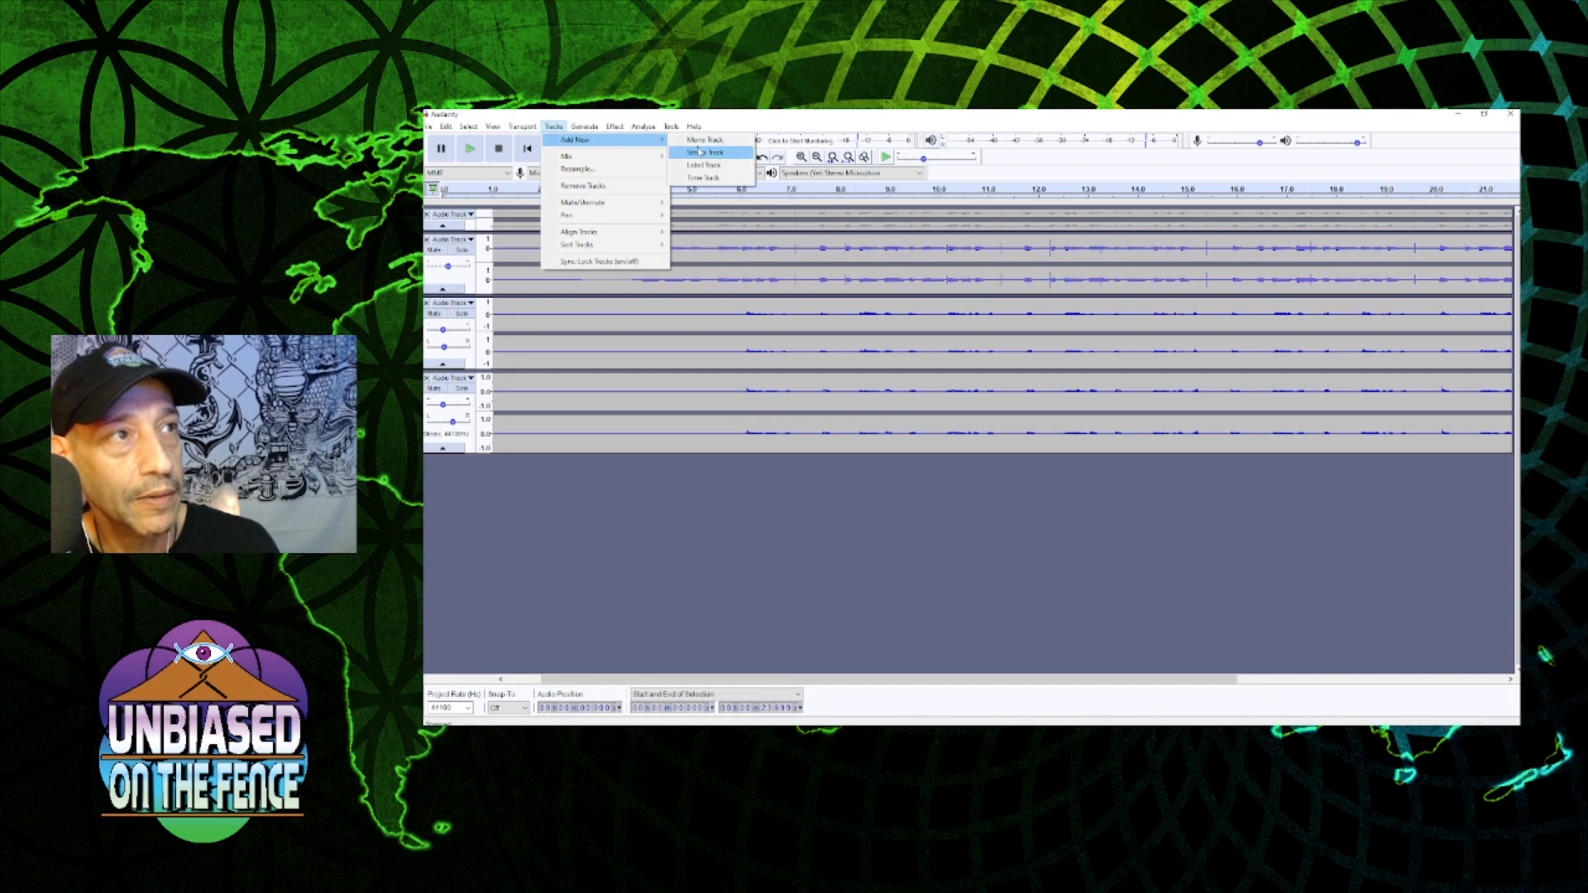
pyautogui.click(702, 153)
pyautogui.moveTo(514, 626); pyautogui.dragTo(481, 547)
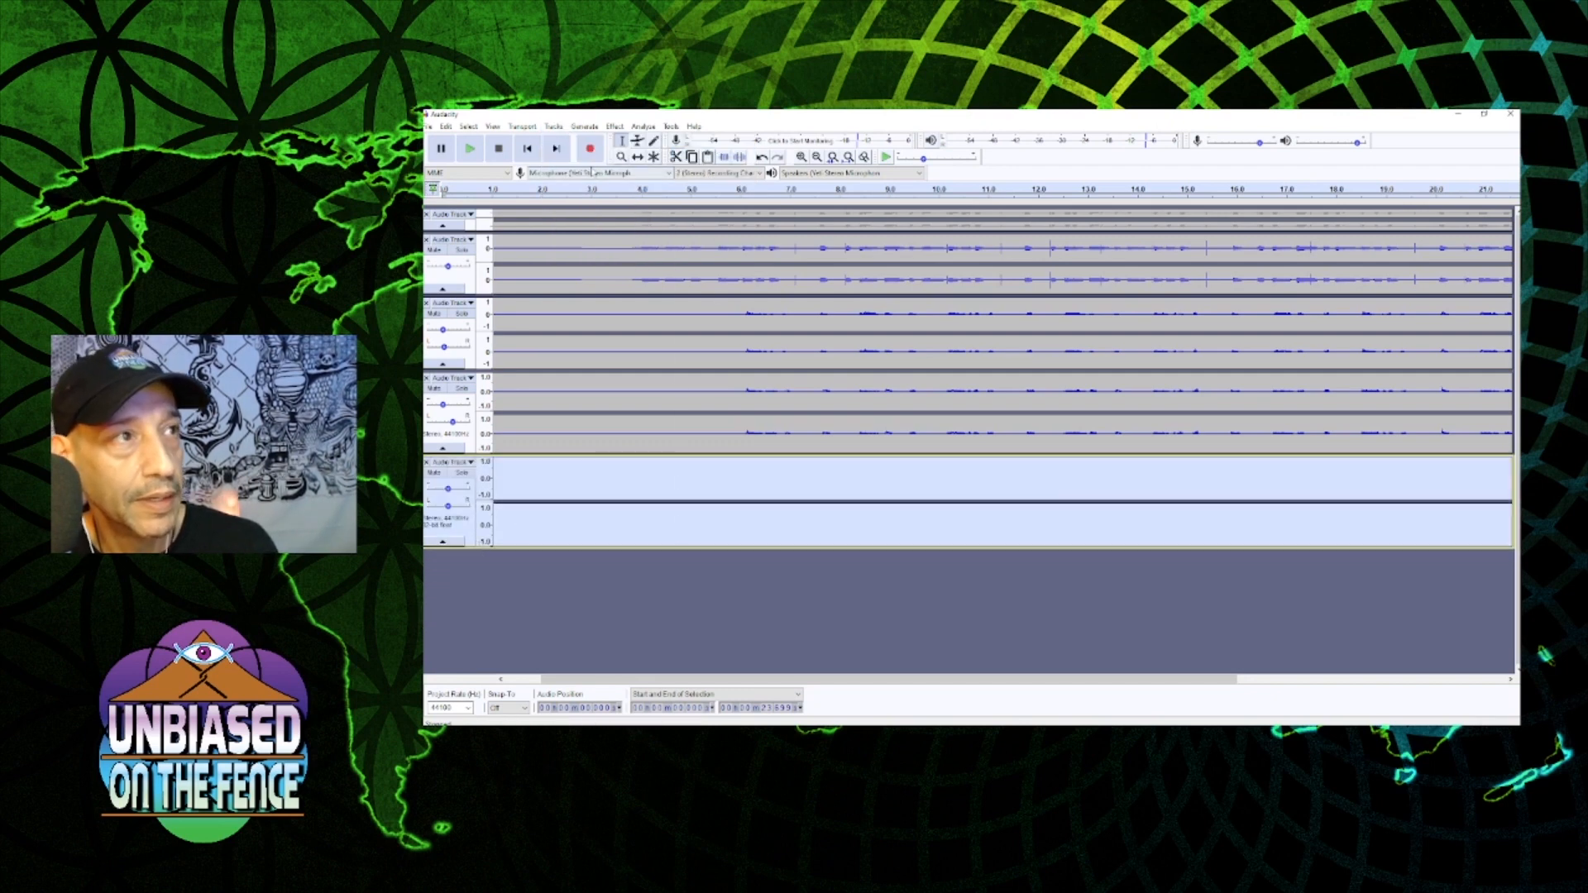
# - Record a take on the fifth track from the project start through about 24 seconds, and slightly lower that track's gain
pyautogui.click(527, 149)
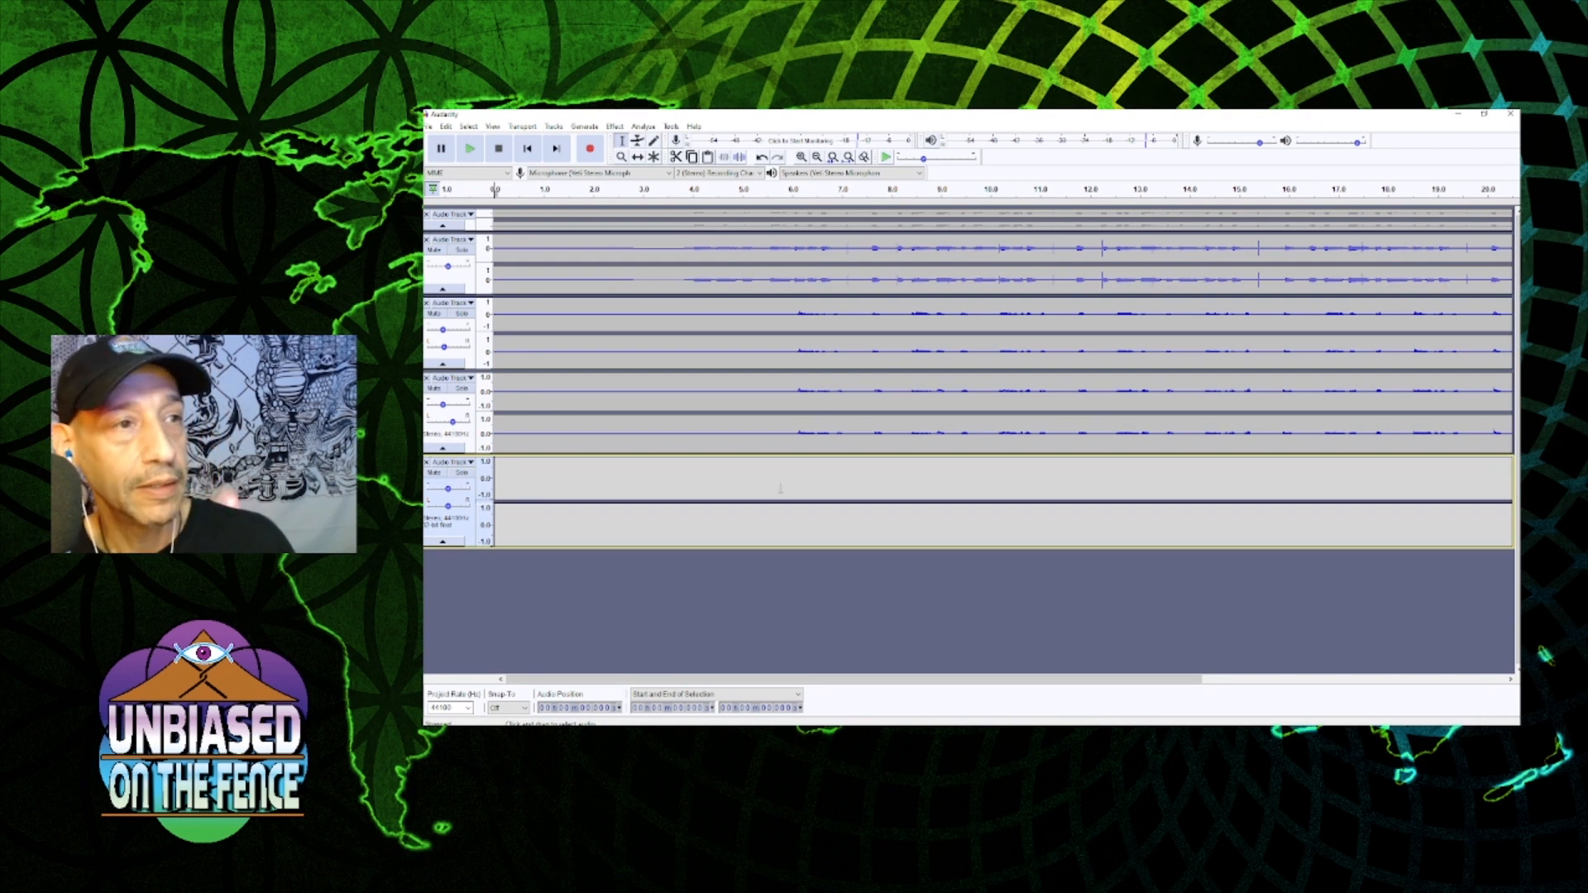
pyautogui.press('r')
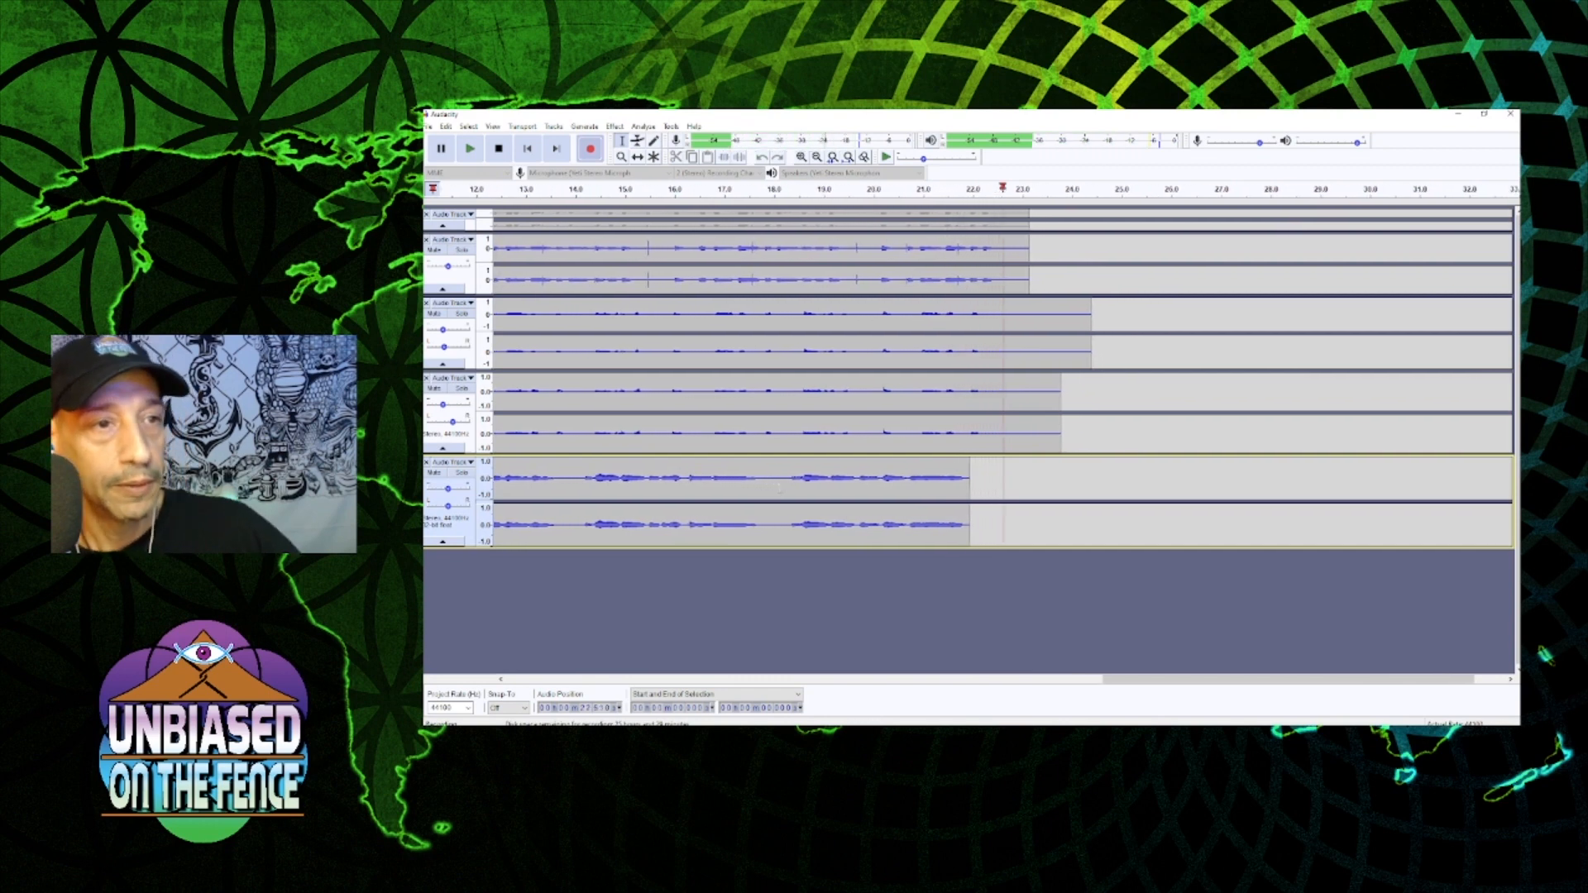
pyautogui.press('space')
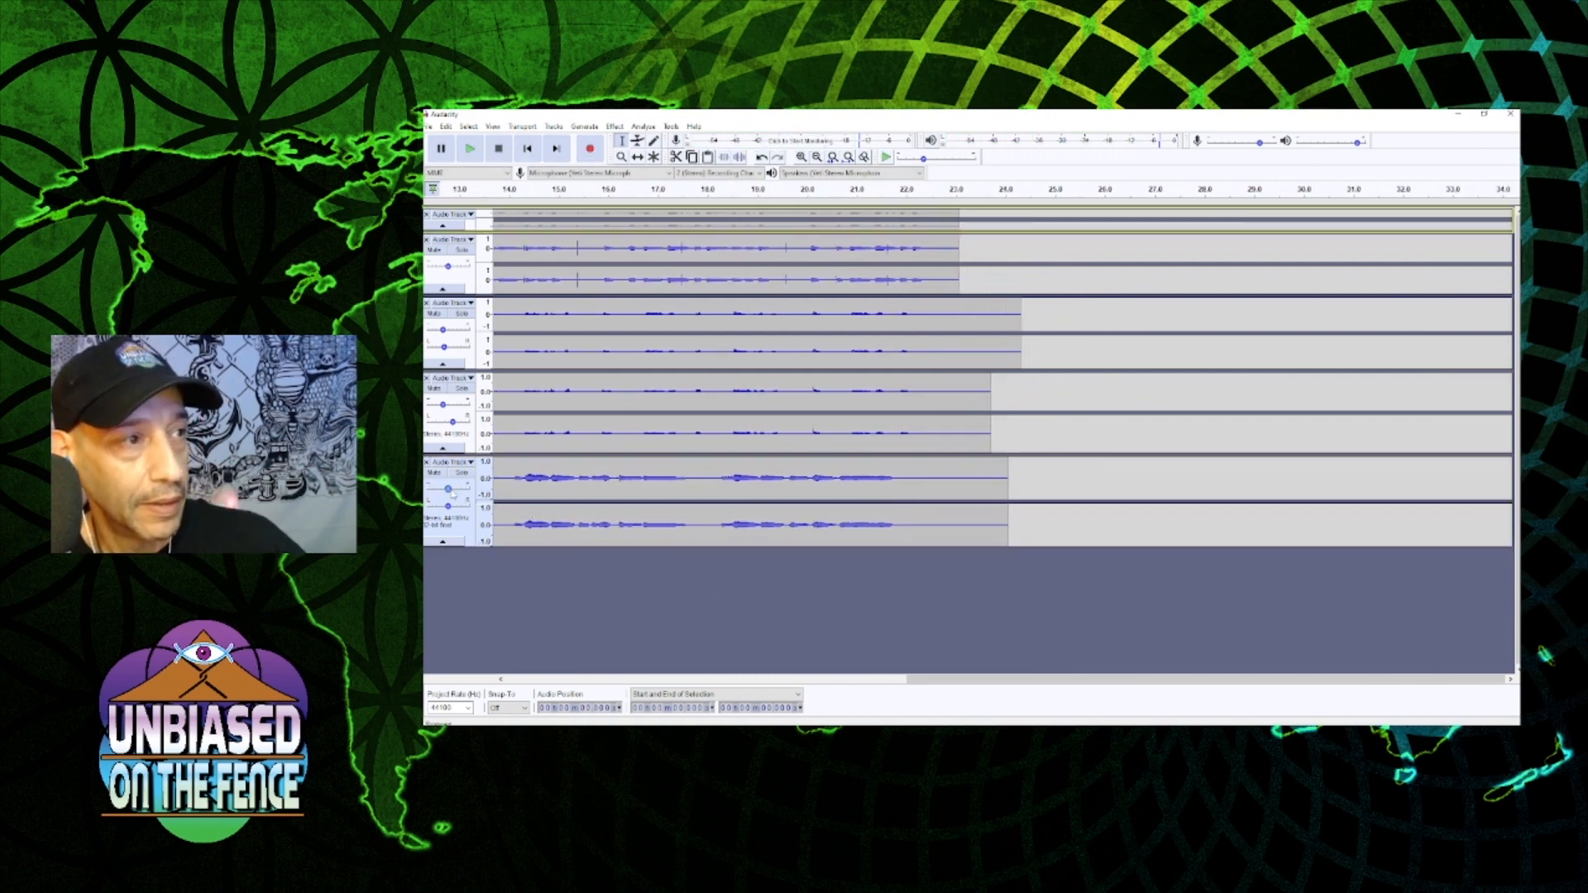
pyautogui.moveTo(448, 491); pyautogui.dragTo(447, 492)
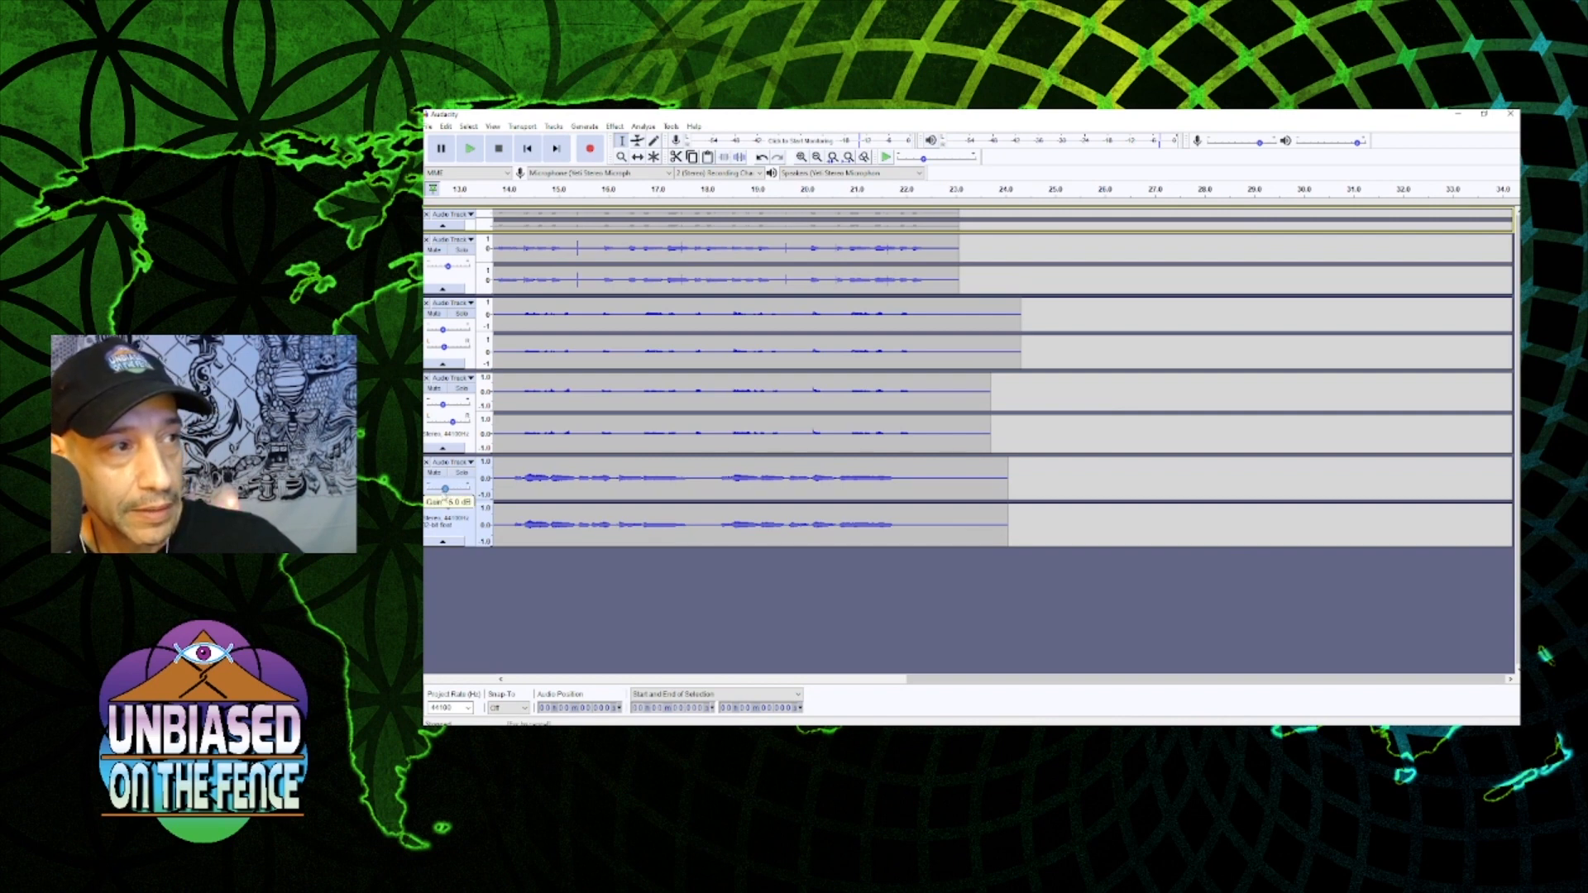
pyautogui.moveTo(445, 490); pyautogui.dragTo(445, 491)
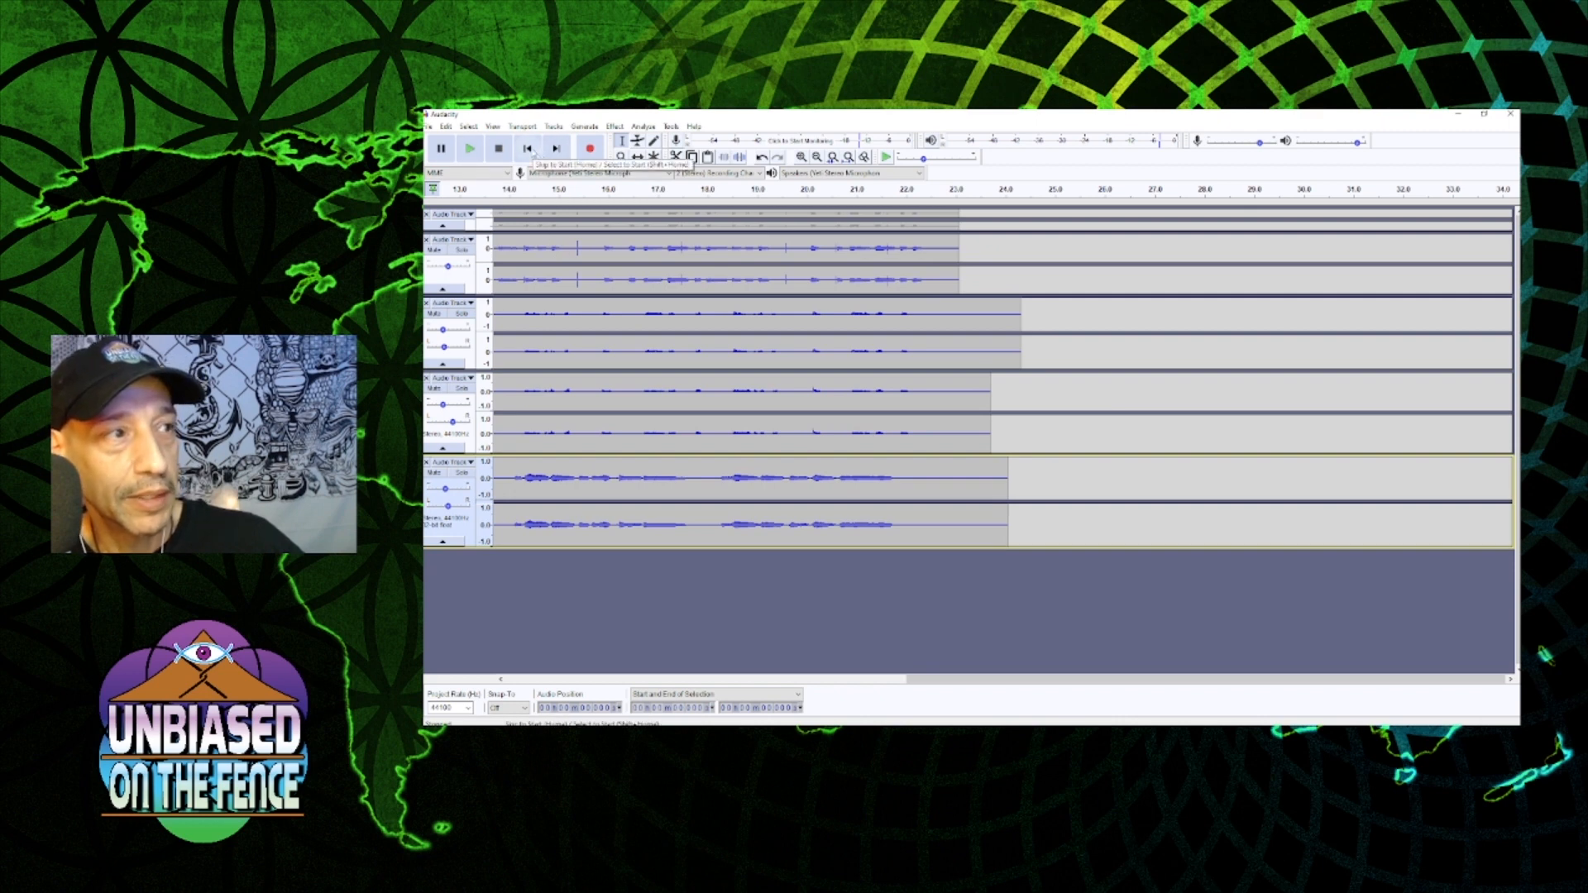
# - Add another empty stereo track as the sixth track and shrink the display heights of the fifth and sixth tracks
pyautogui.click(529, 148)
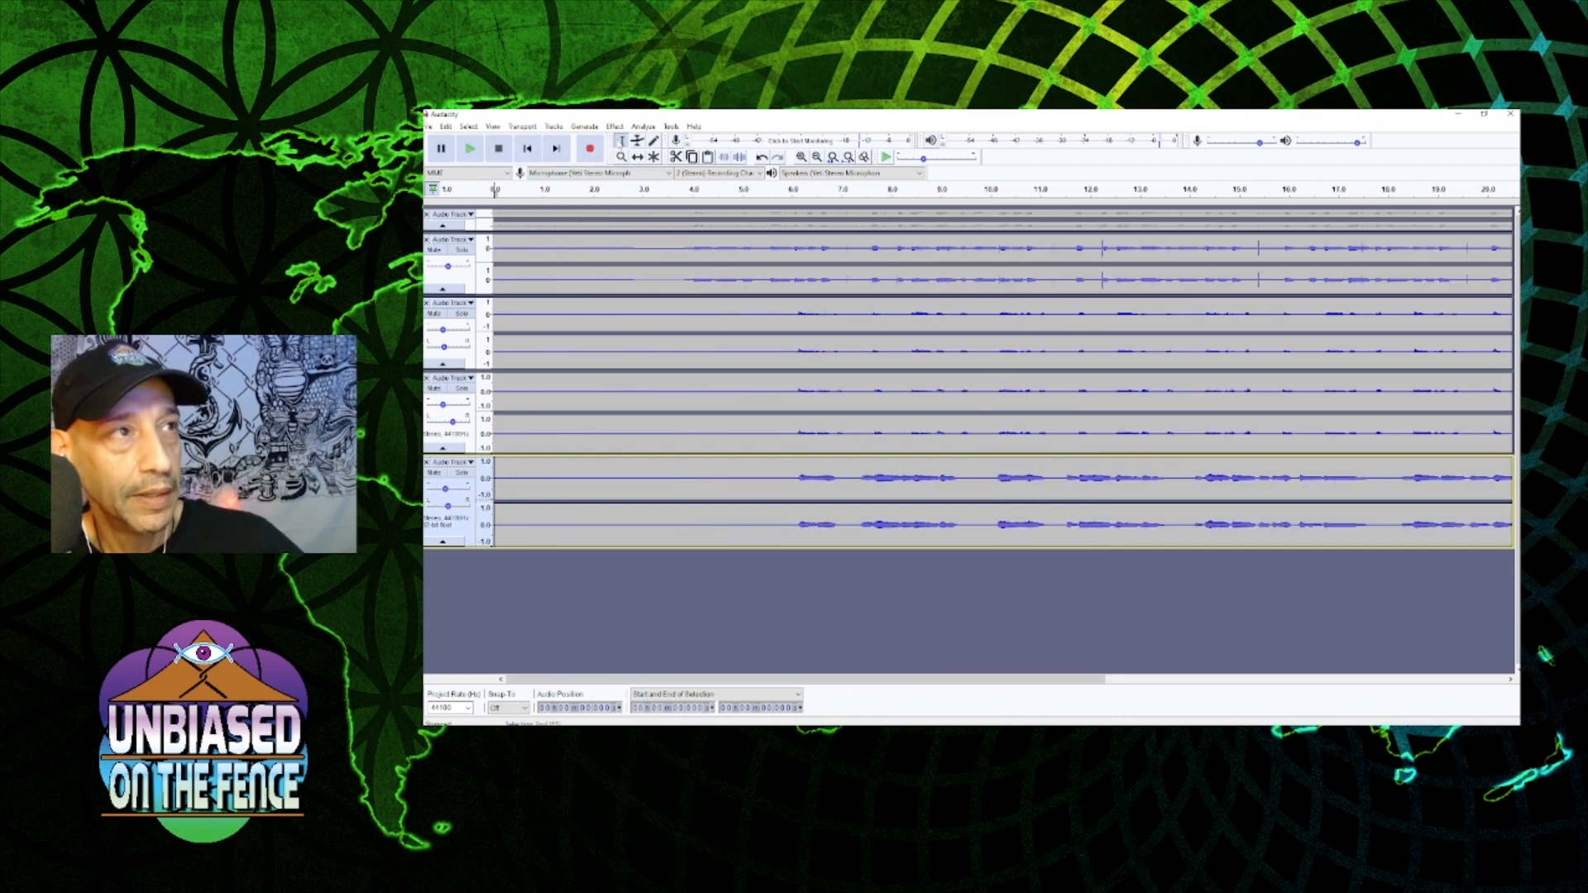
pyautogui.click(553, 127)
pyautogui.moveTo(639, 147)
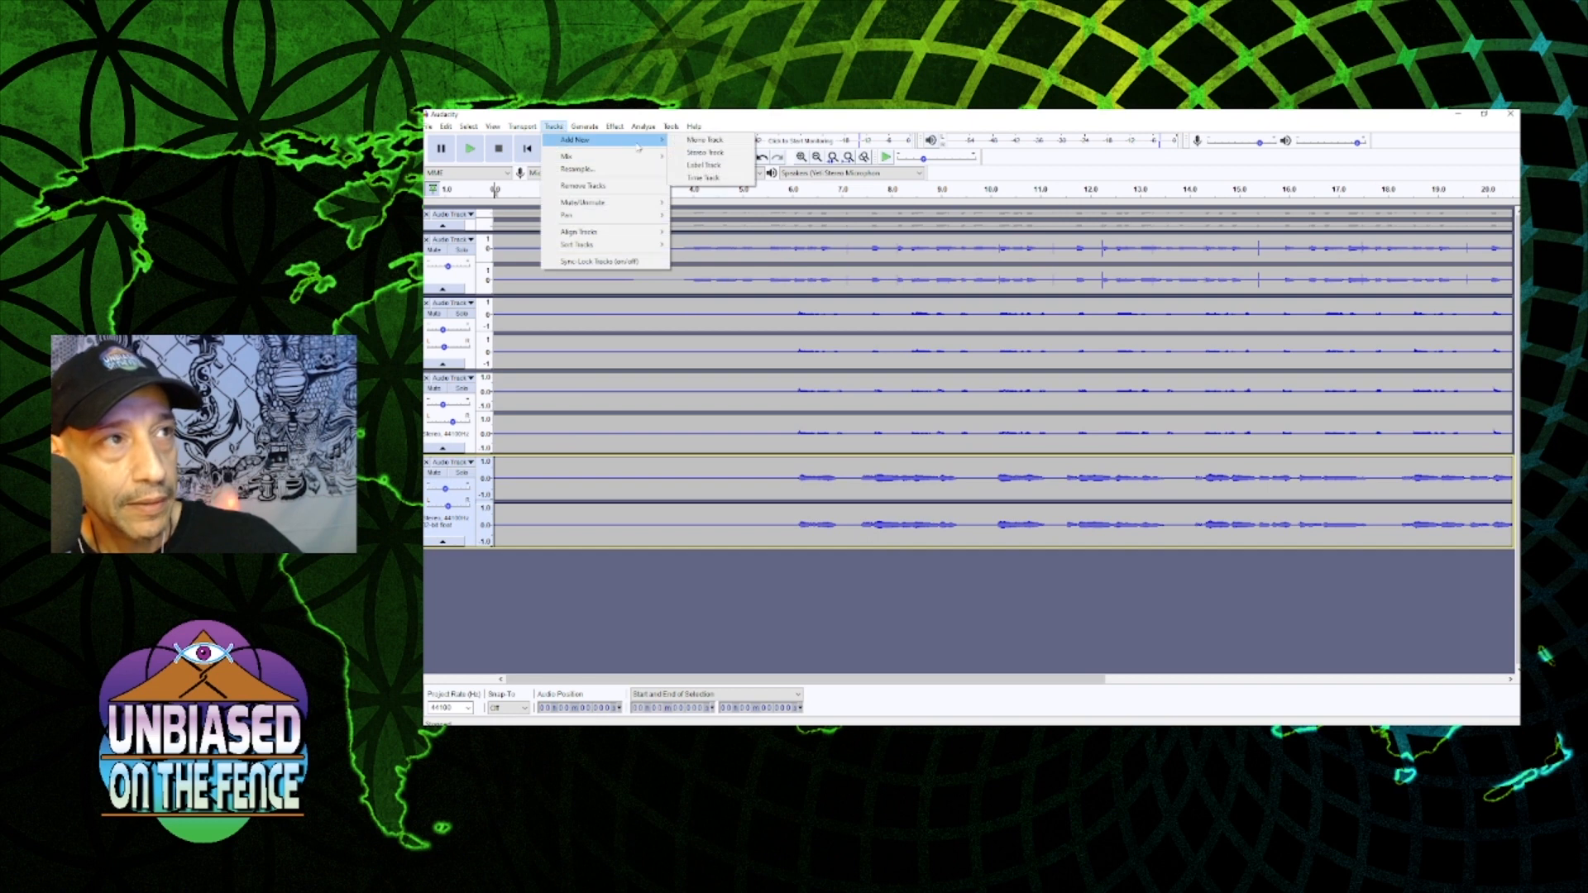
pyautogui.click(705, 152)
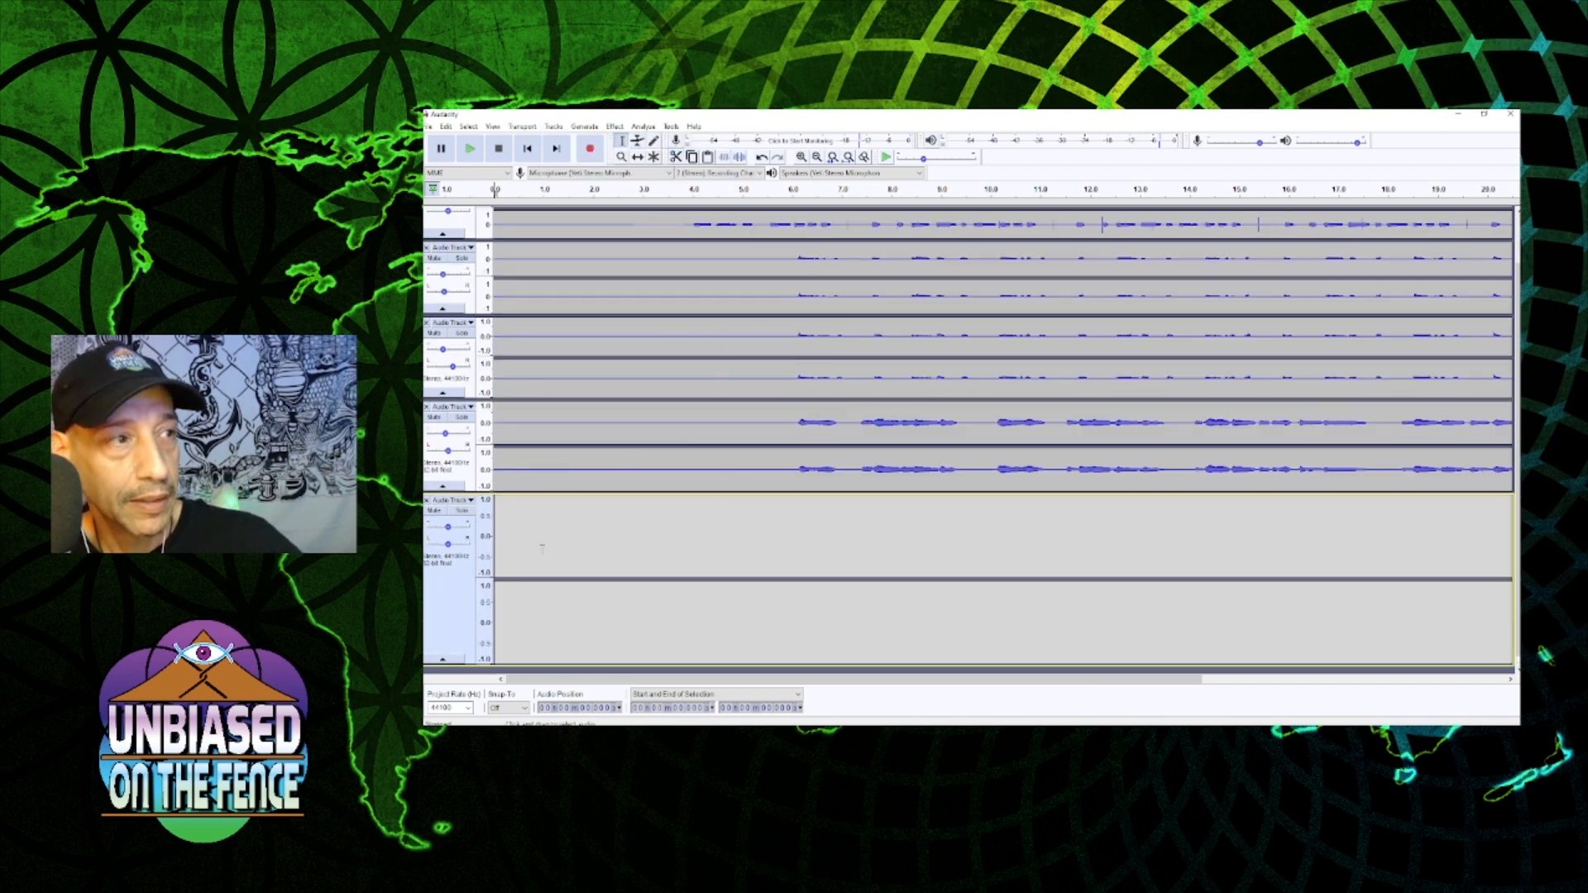
pyautogui.moveTo(475, 493); pyautogui.dragTo(475, 465)
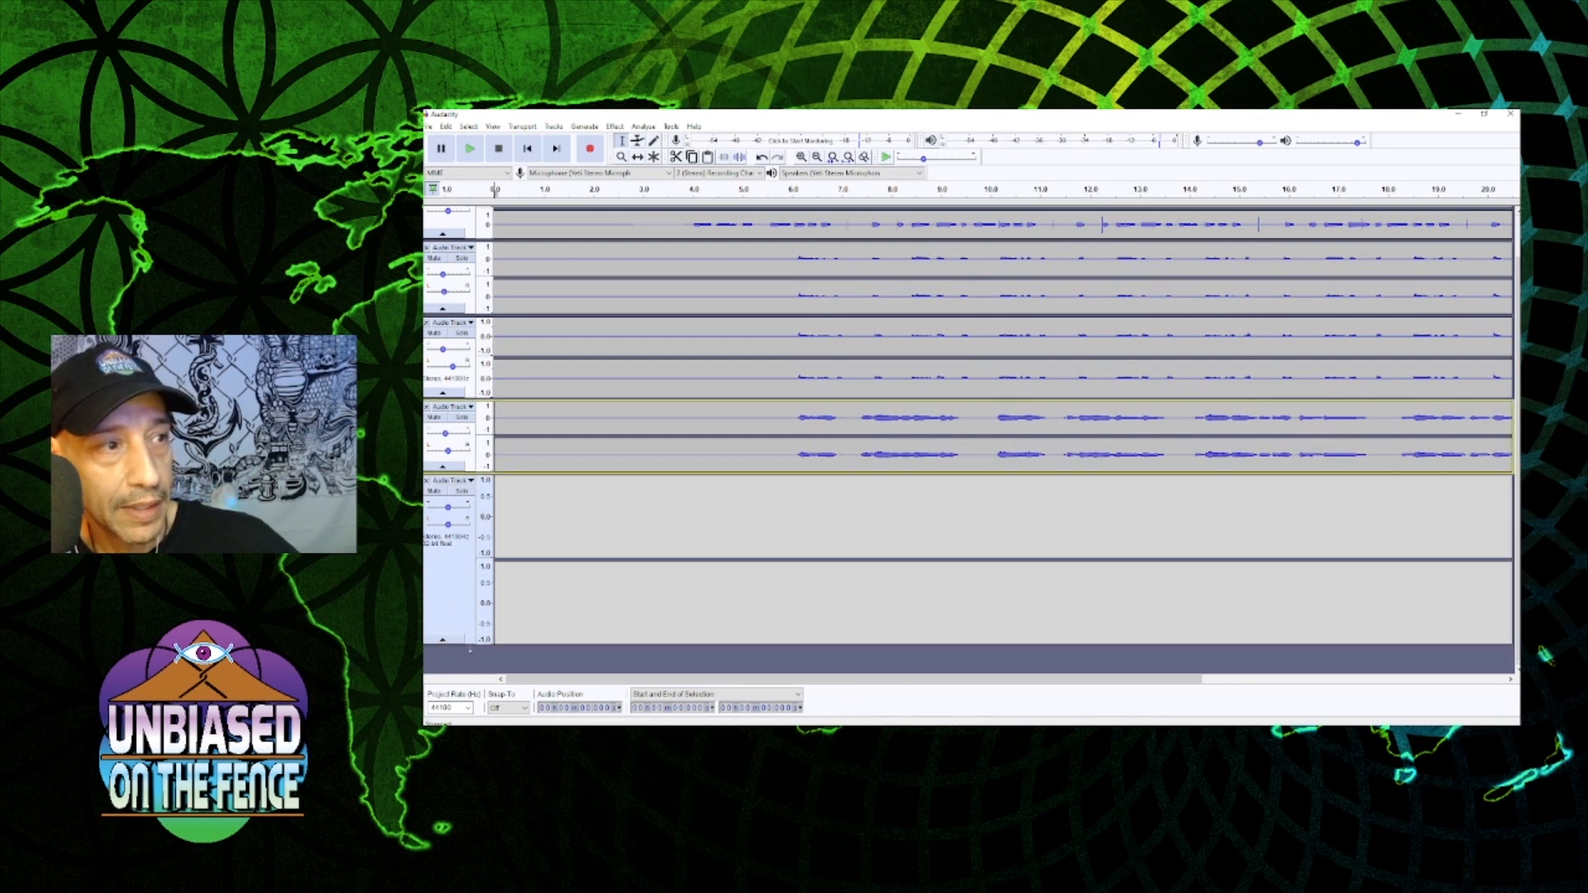
pyautogui.moveTo(470, 630); pyautogui.dragTo(477, 550)
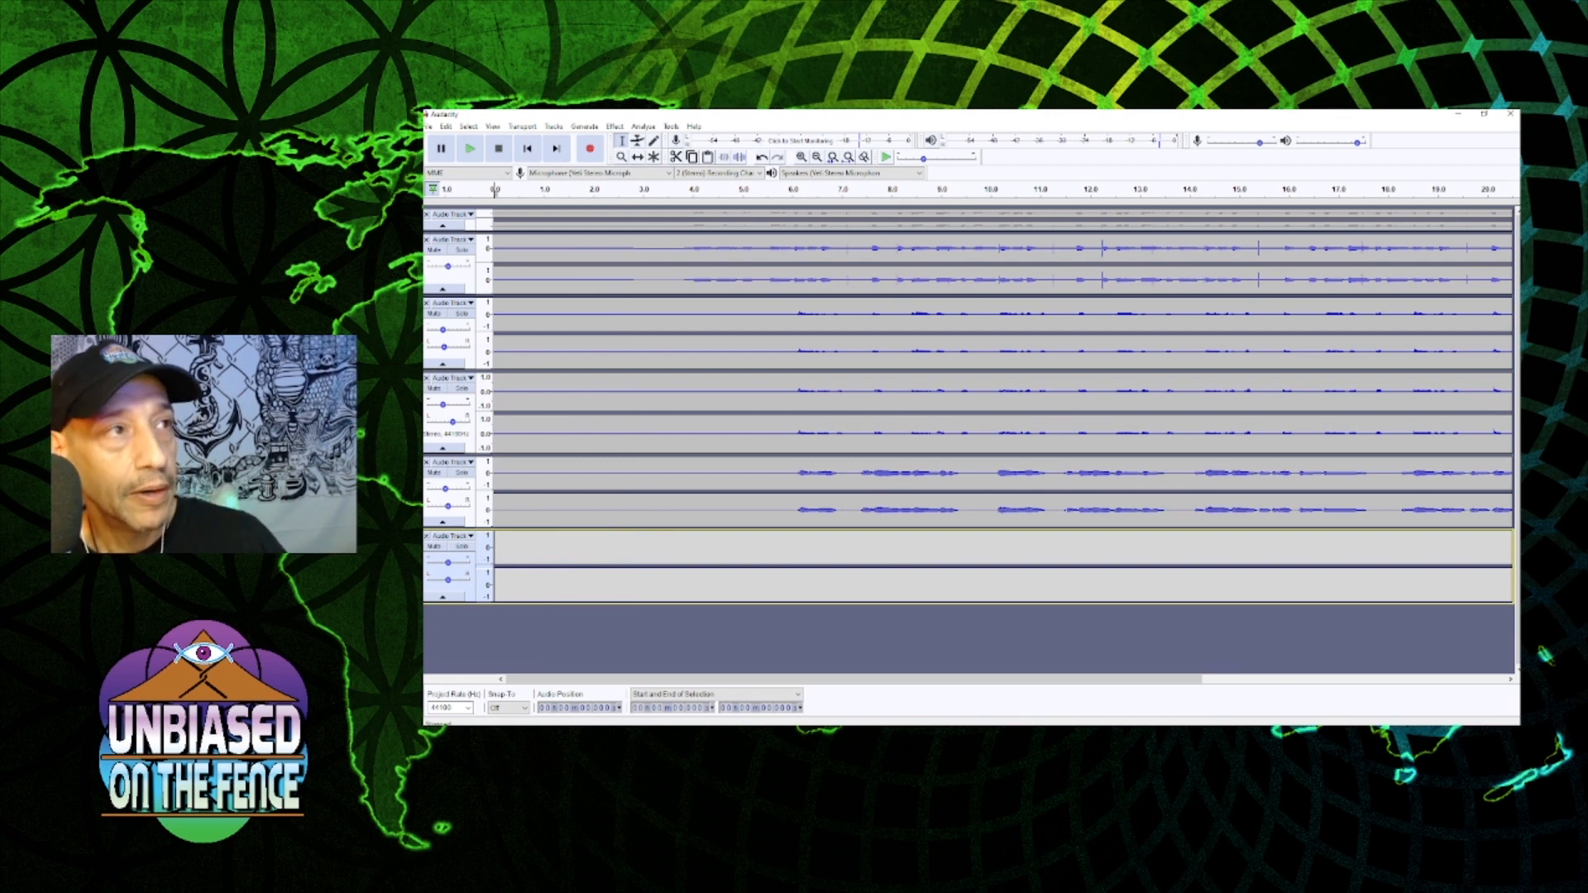
# - Record a second take on the sixth track from the project start through about 24 seconds
pyautogui.press('r')
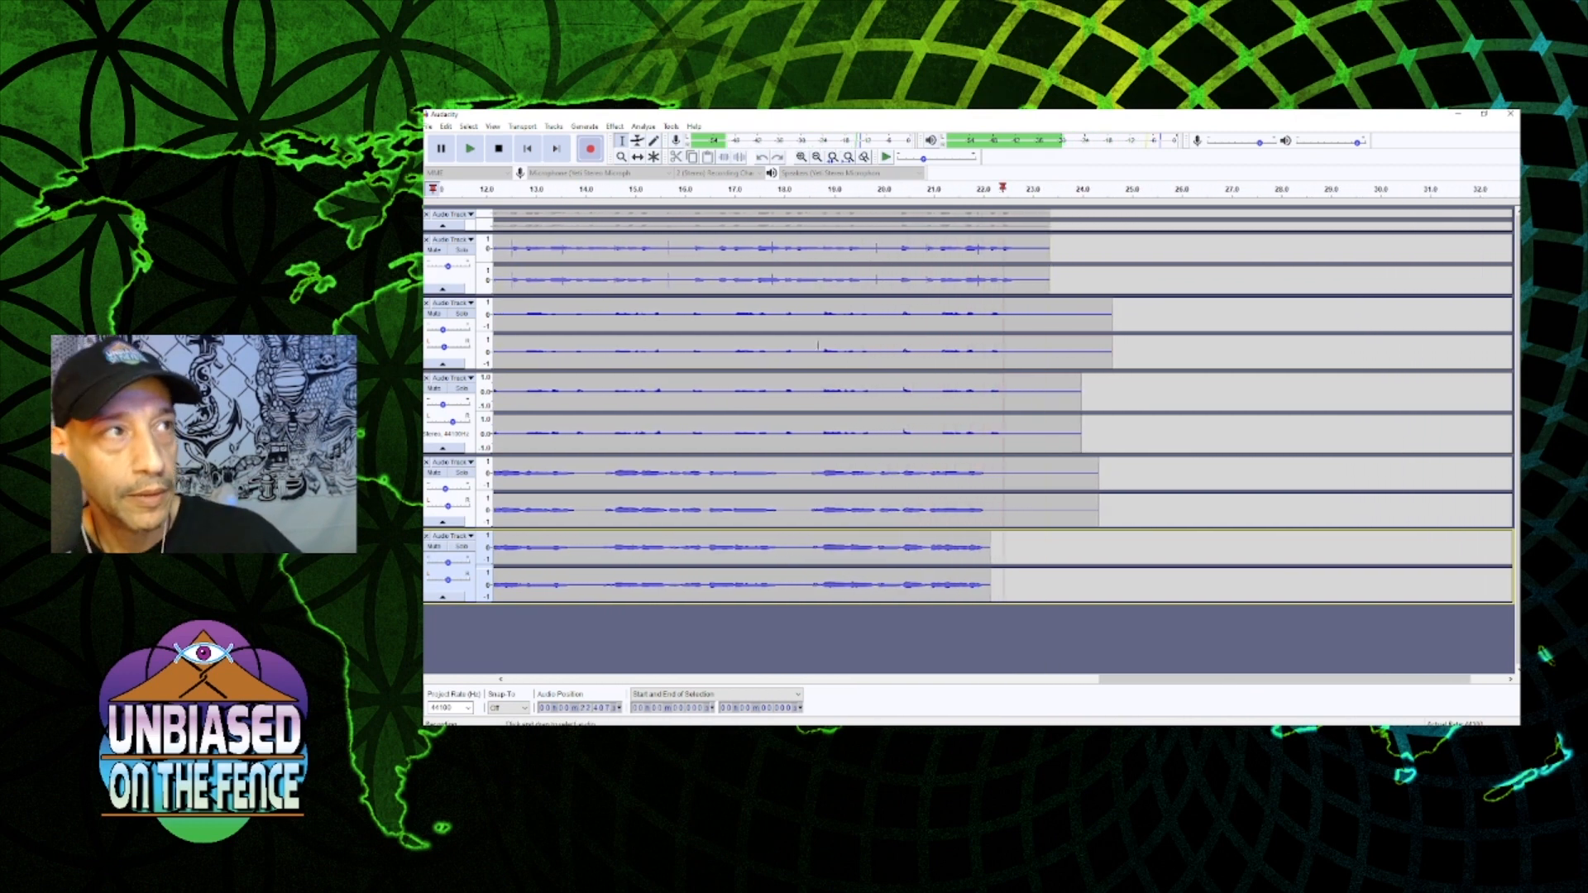
pyautogui.click(500, 151)
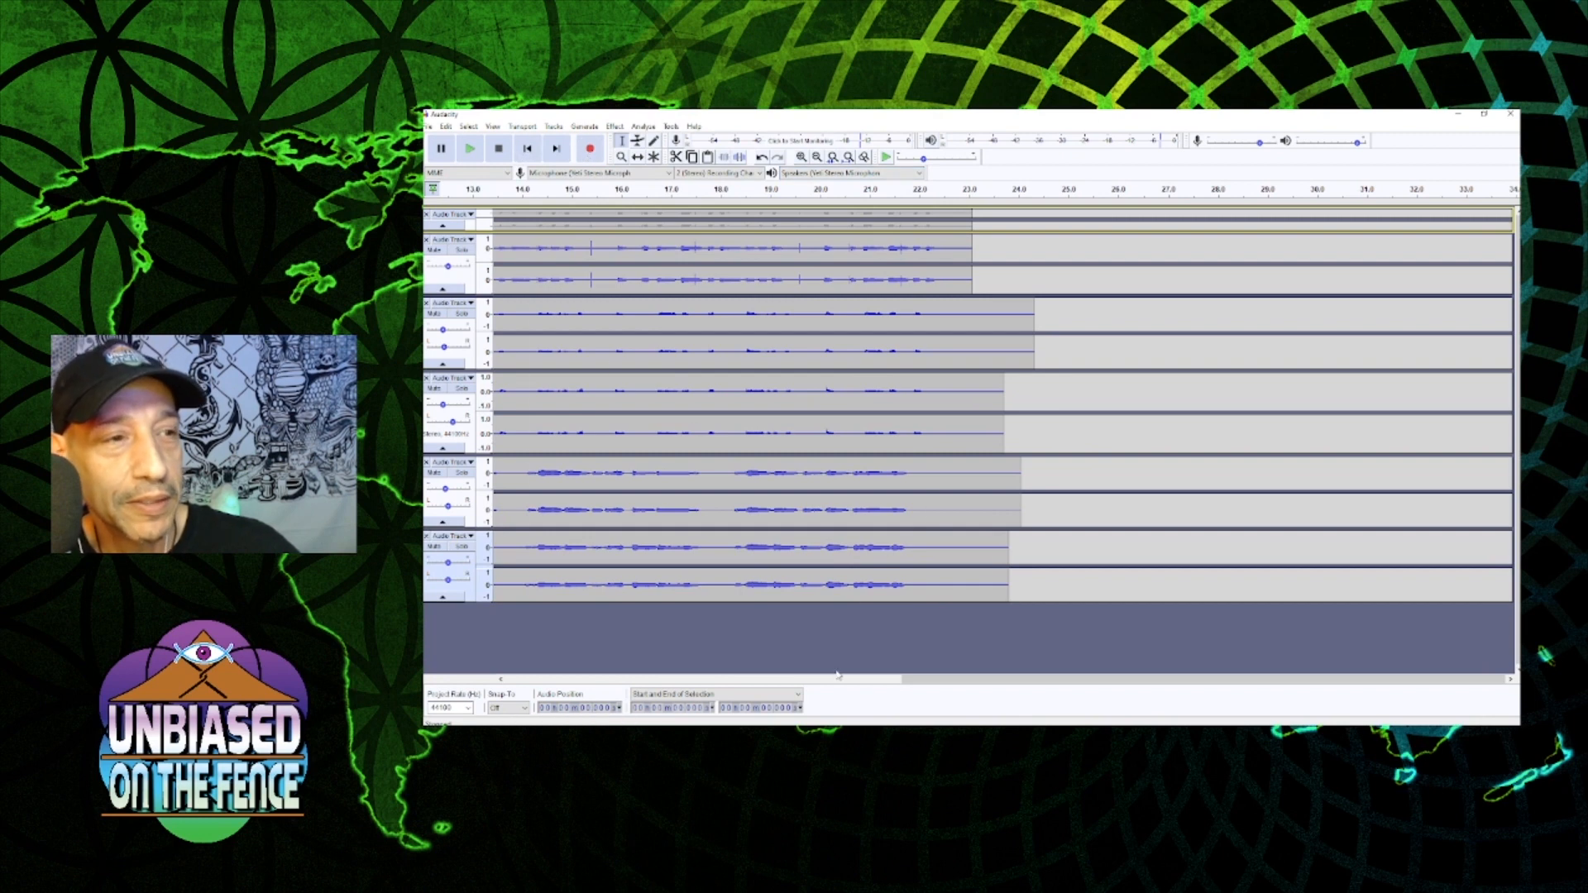
pyautogui.moveTo(941, 678); pyautogui.dragTo(923, 678)
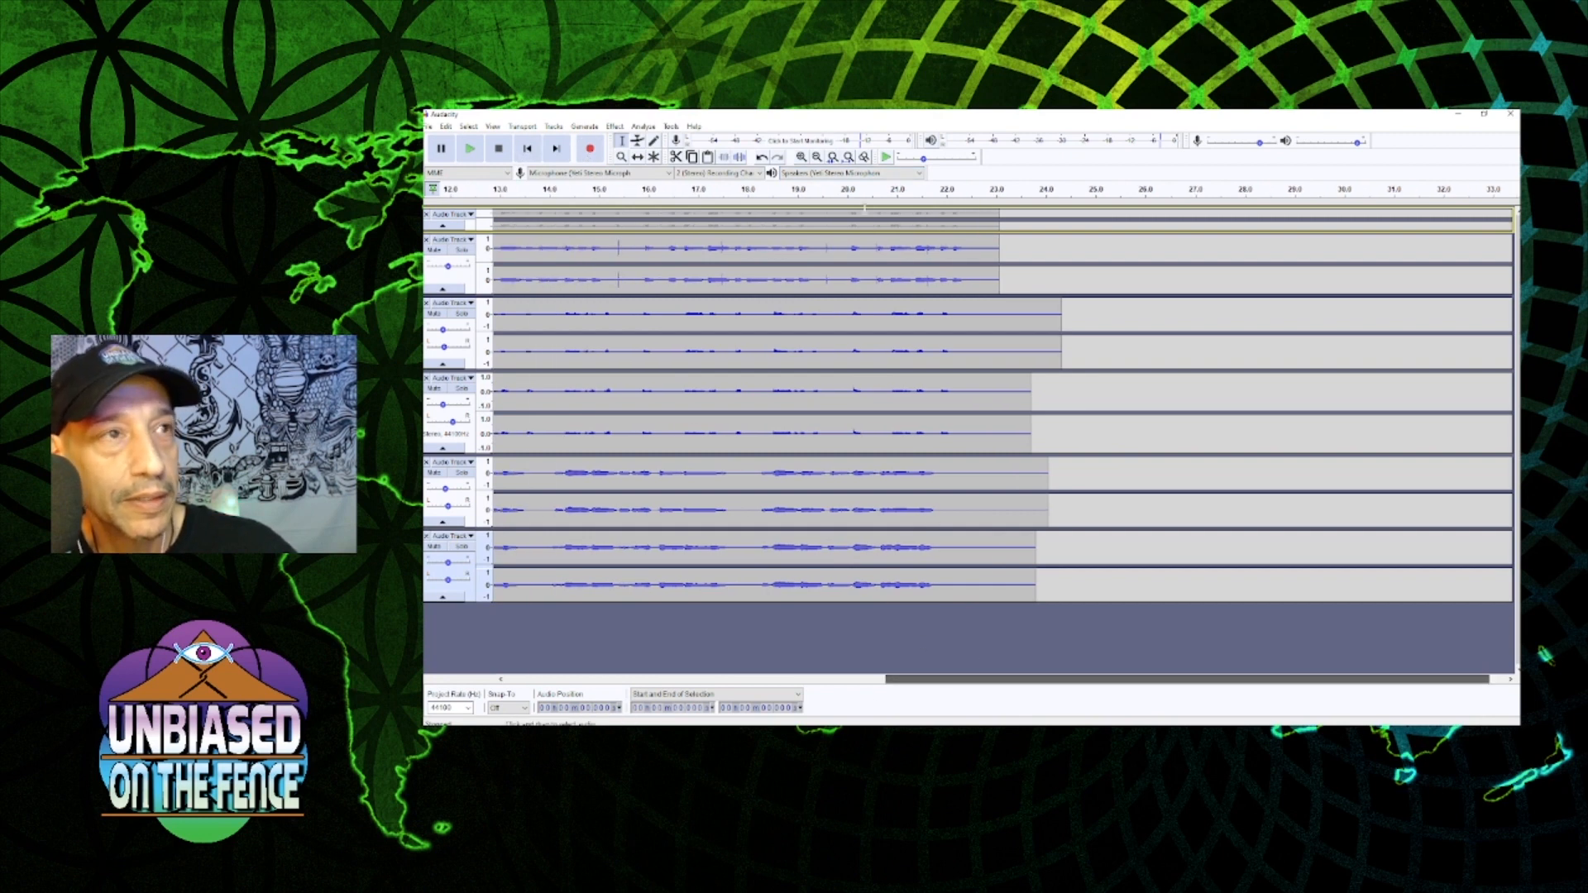
# - Return to the project start and play part of all the tracks together to hear the layered takes
pyautogui.click(527, 150)
pyautogui.moveTo(497, 413)
pyautogui.mouseDown()
pyautogui.moveTo(983, 413)
pyautogui.moveTo(958, 413)
pyautogui.mouseUp()
pyautogui.click(1227, 203)
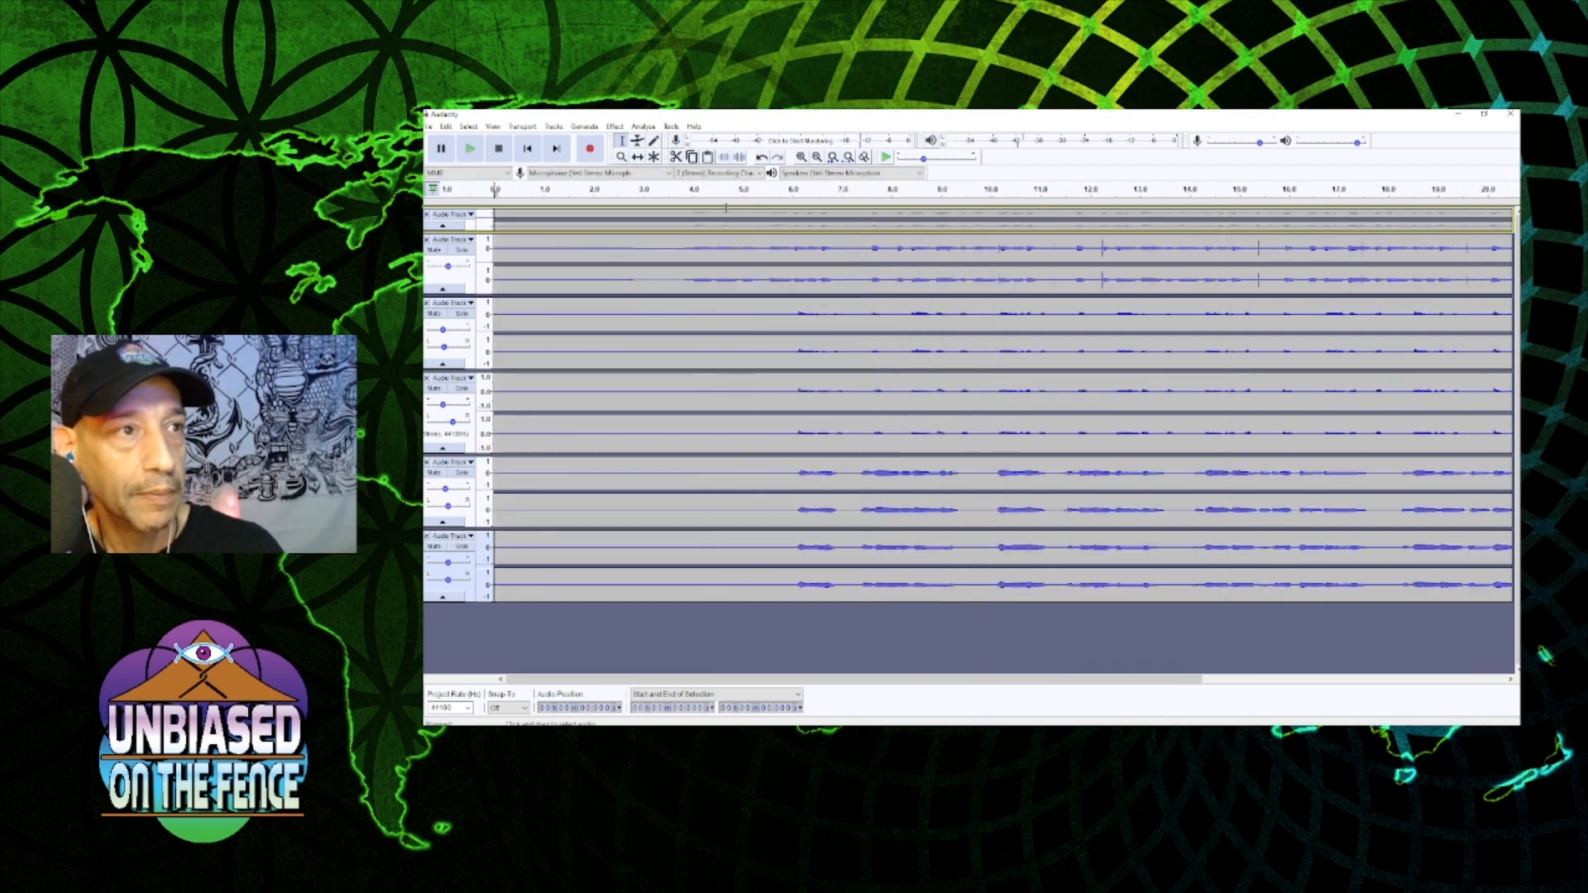
pyautogui.click(775, 189)
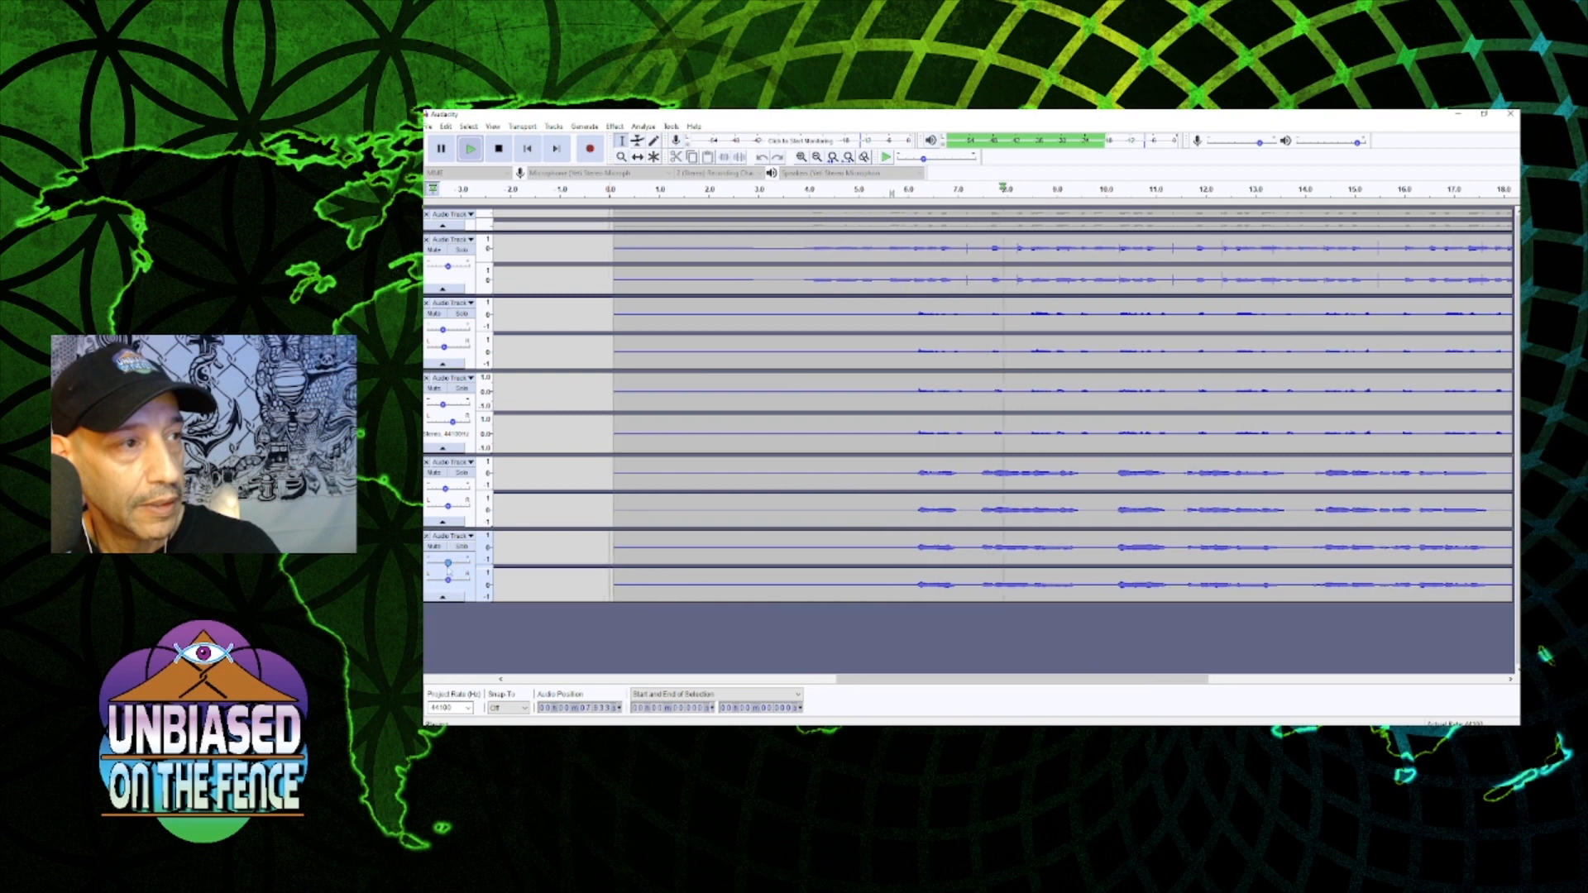
pyautogui.press('space')
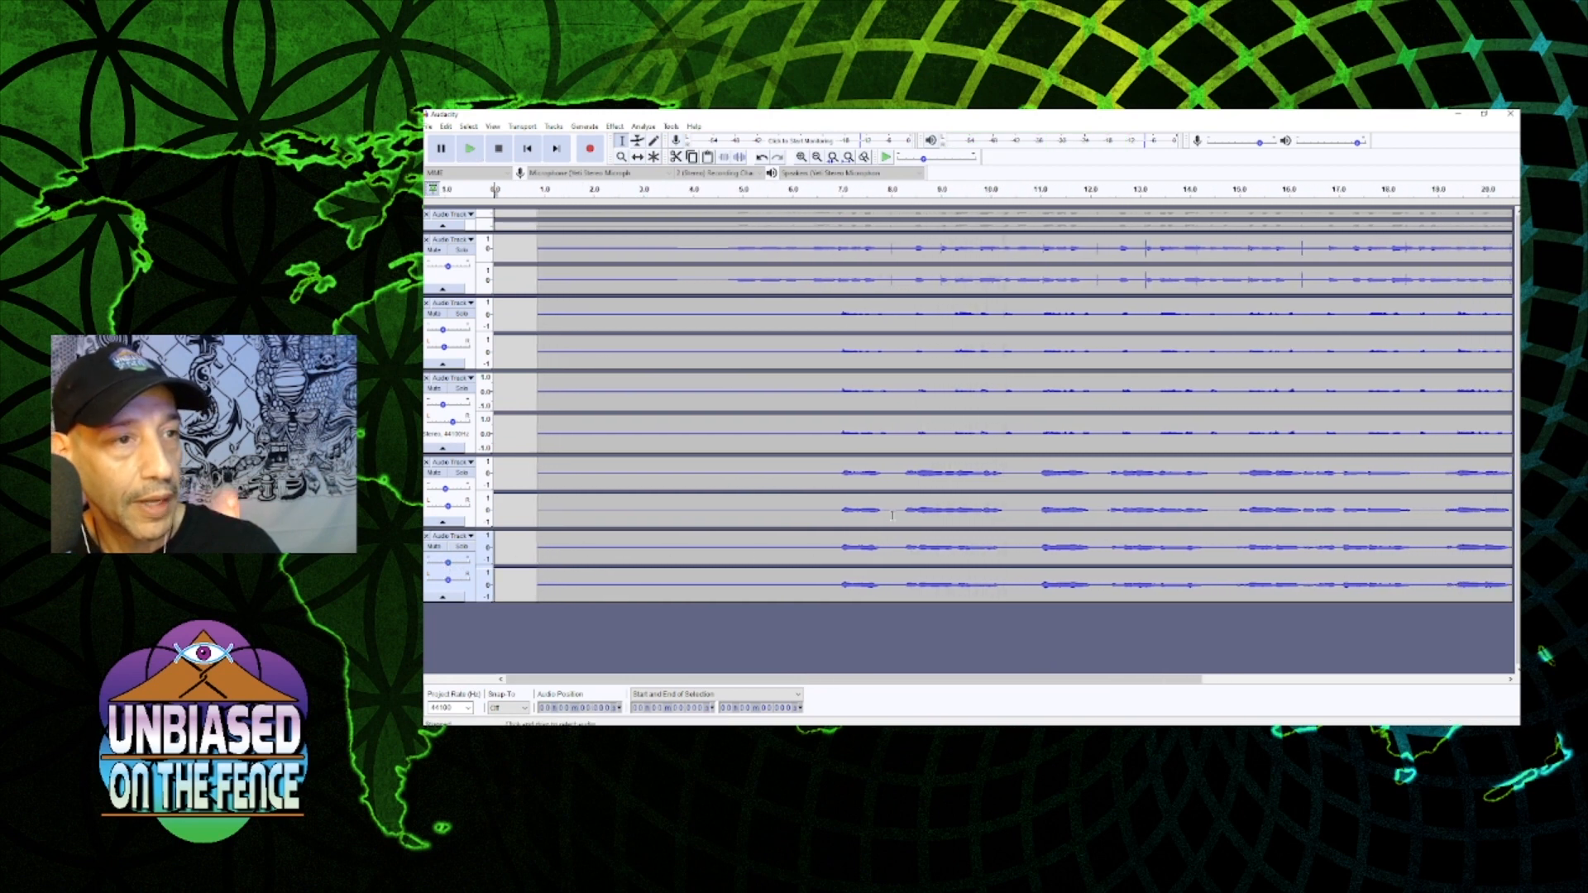
# - Pan the fifth track left and the sixth track about 20% right, and adjust the fifth track's gain
pyautogui.click(448, 506)
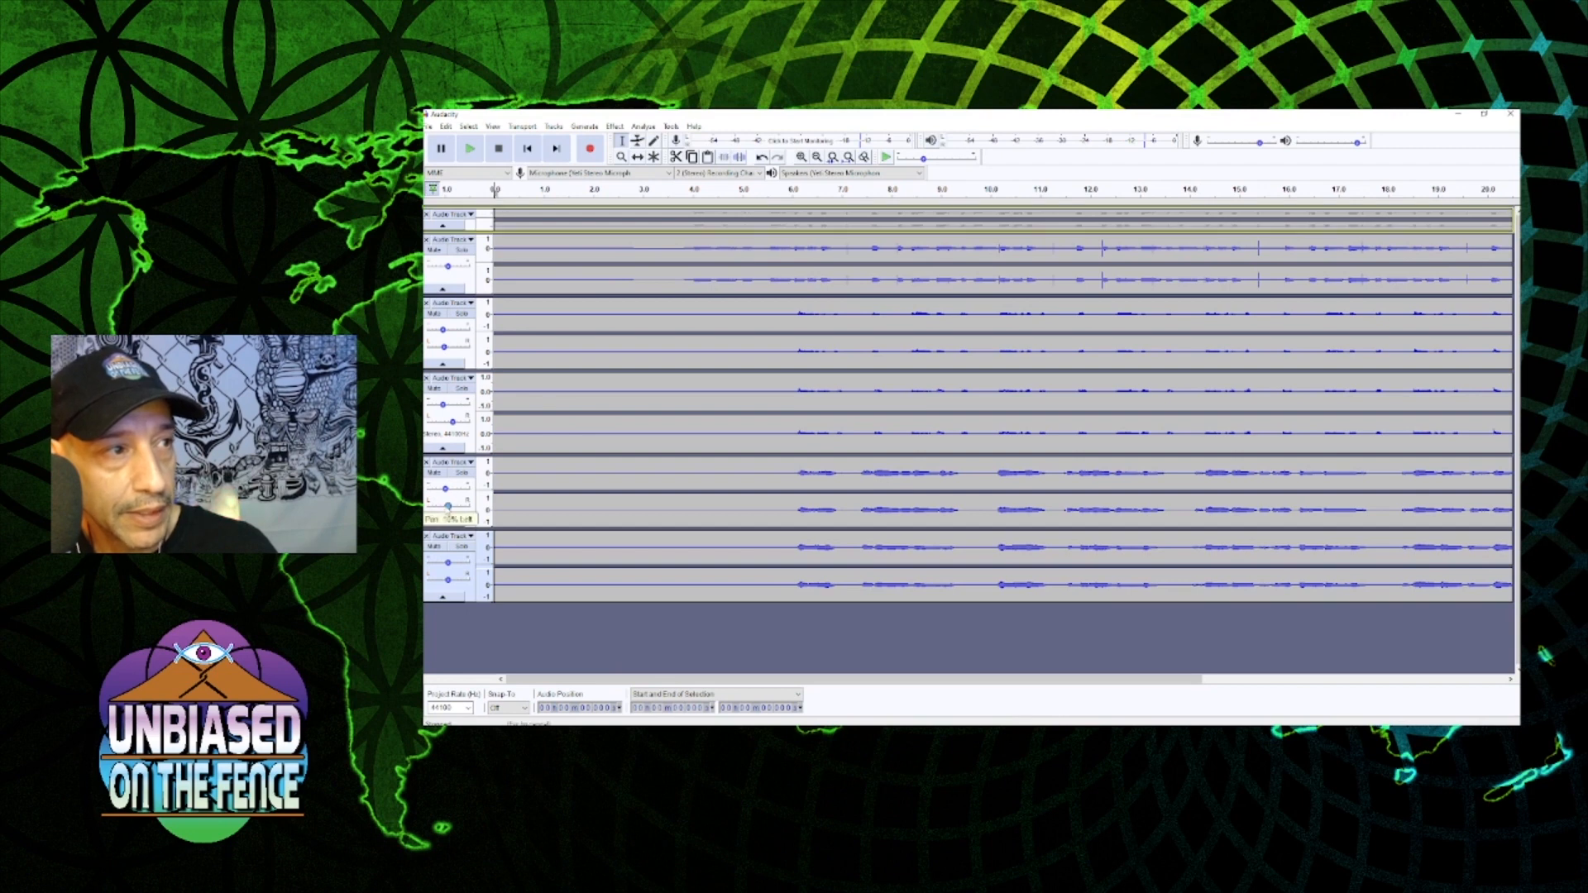
pyautogui.click(443, 506)
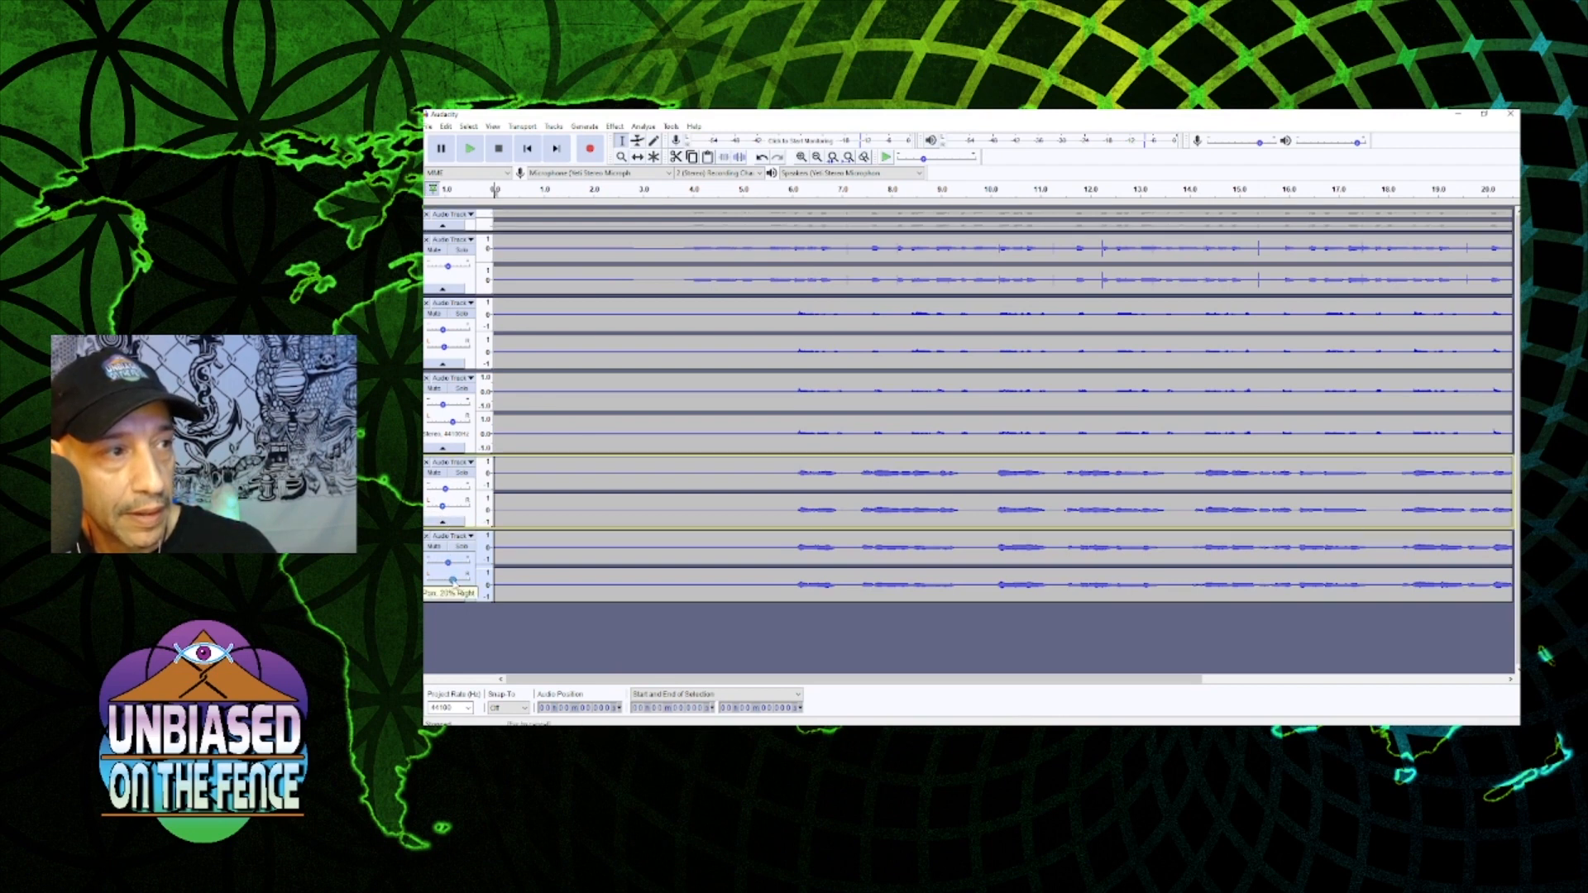
pyautogui.click(454, 581)
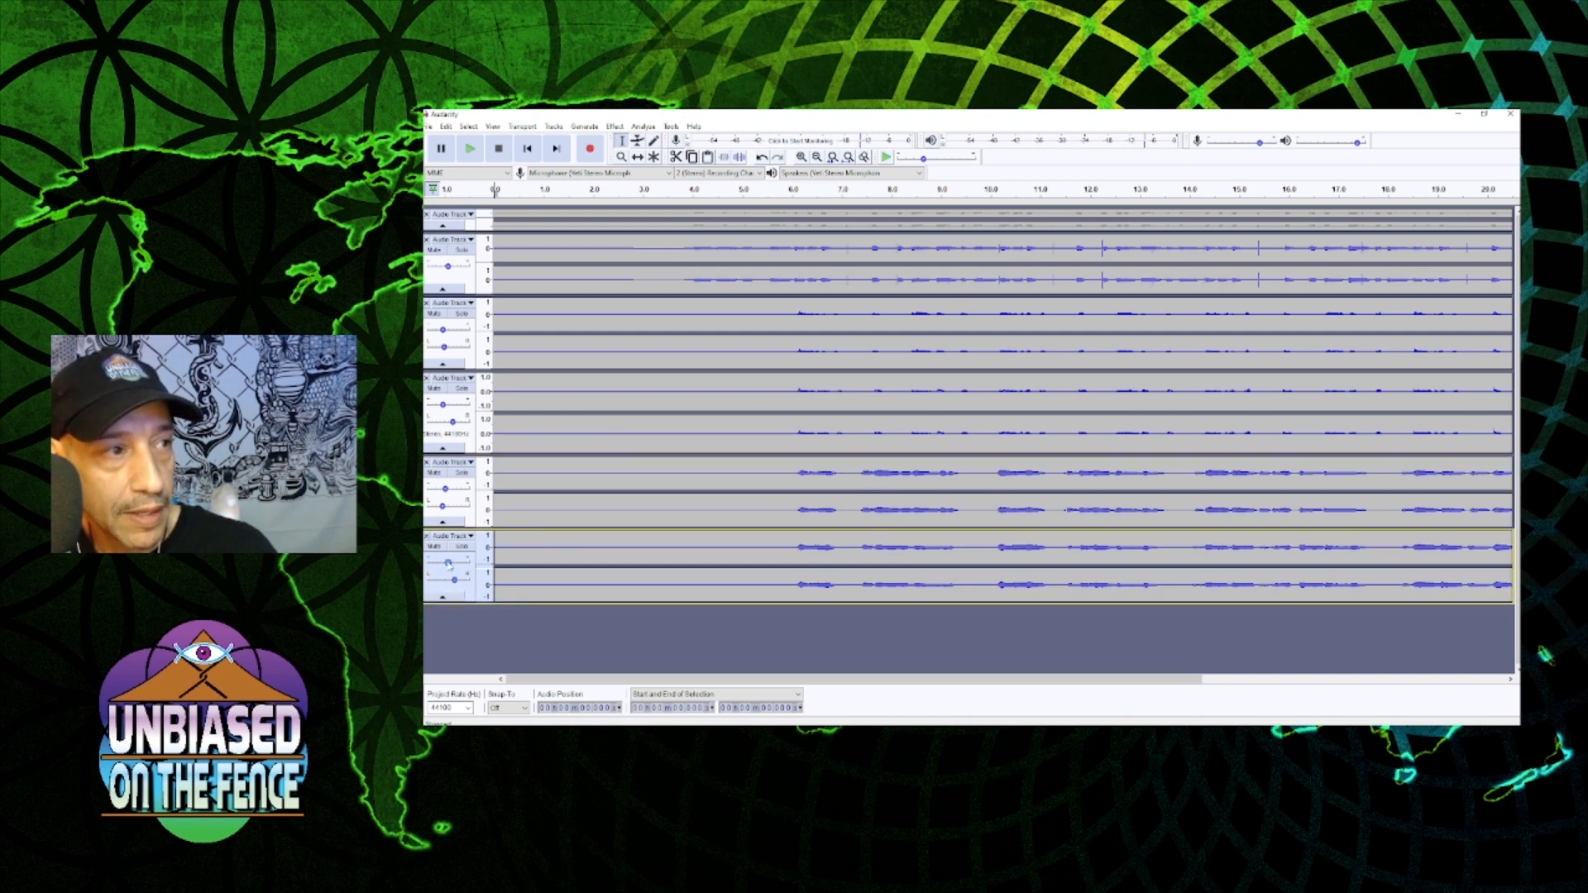
pyautogui.click(444, 489)
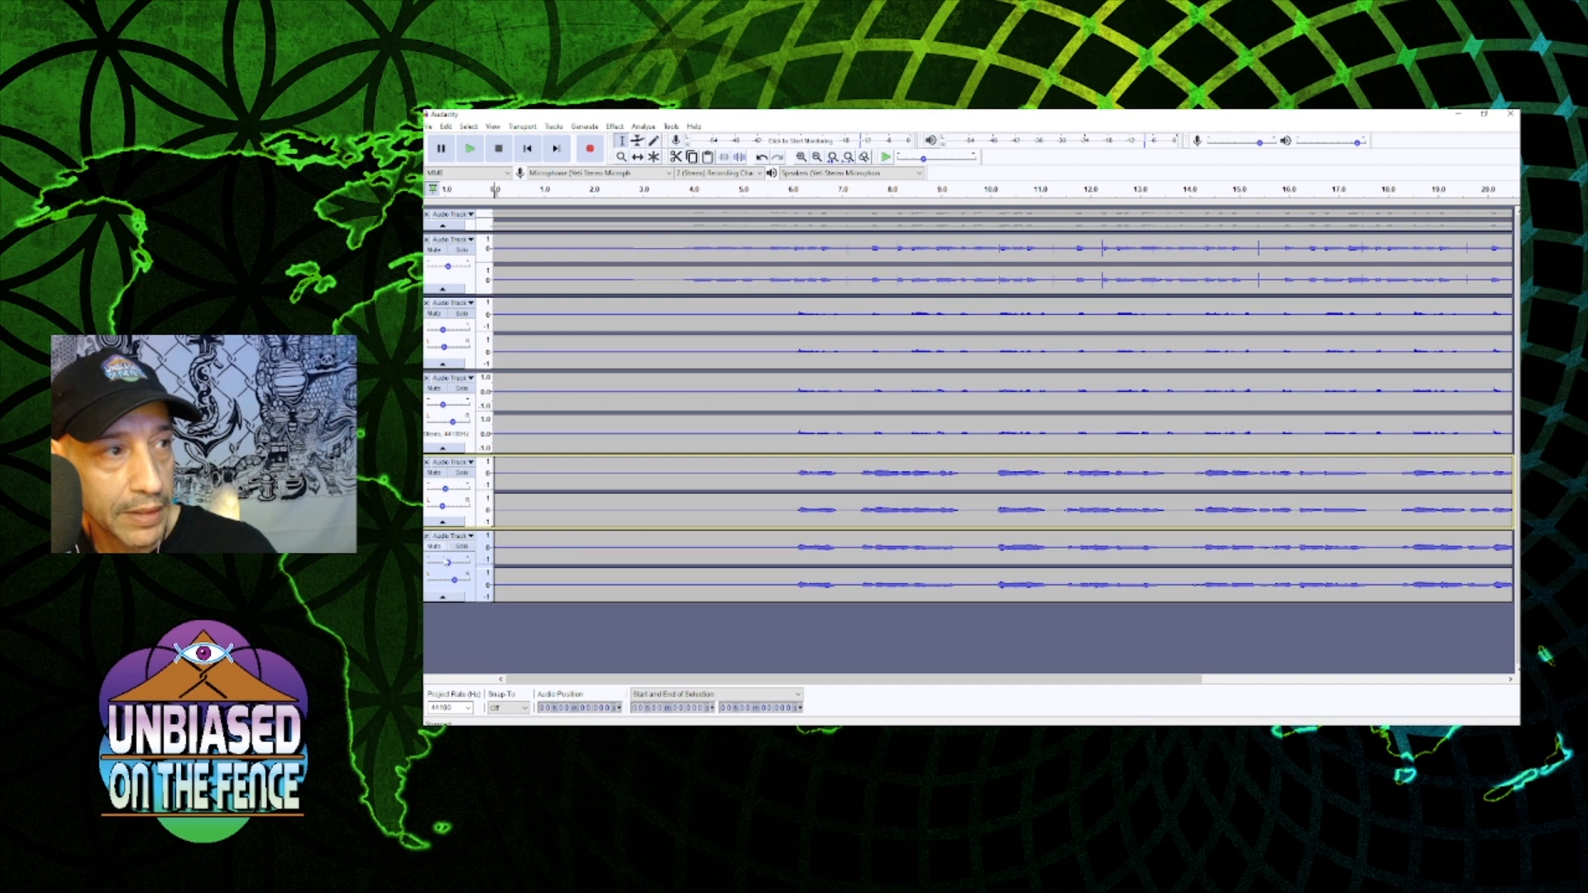
# - Lower the sixth track's gain slightly, play the full mix from about 6 seconds, and return to the project start
pyautogui.click(444, 564)
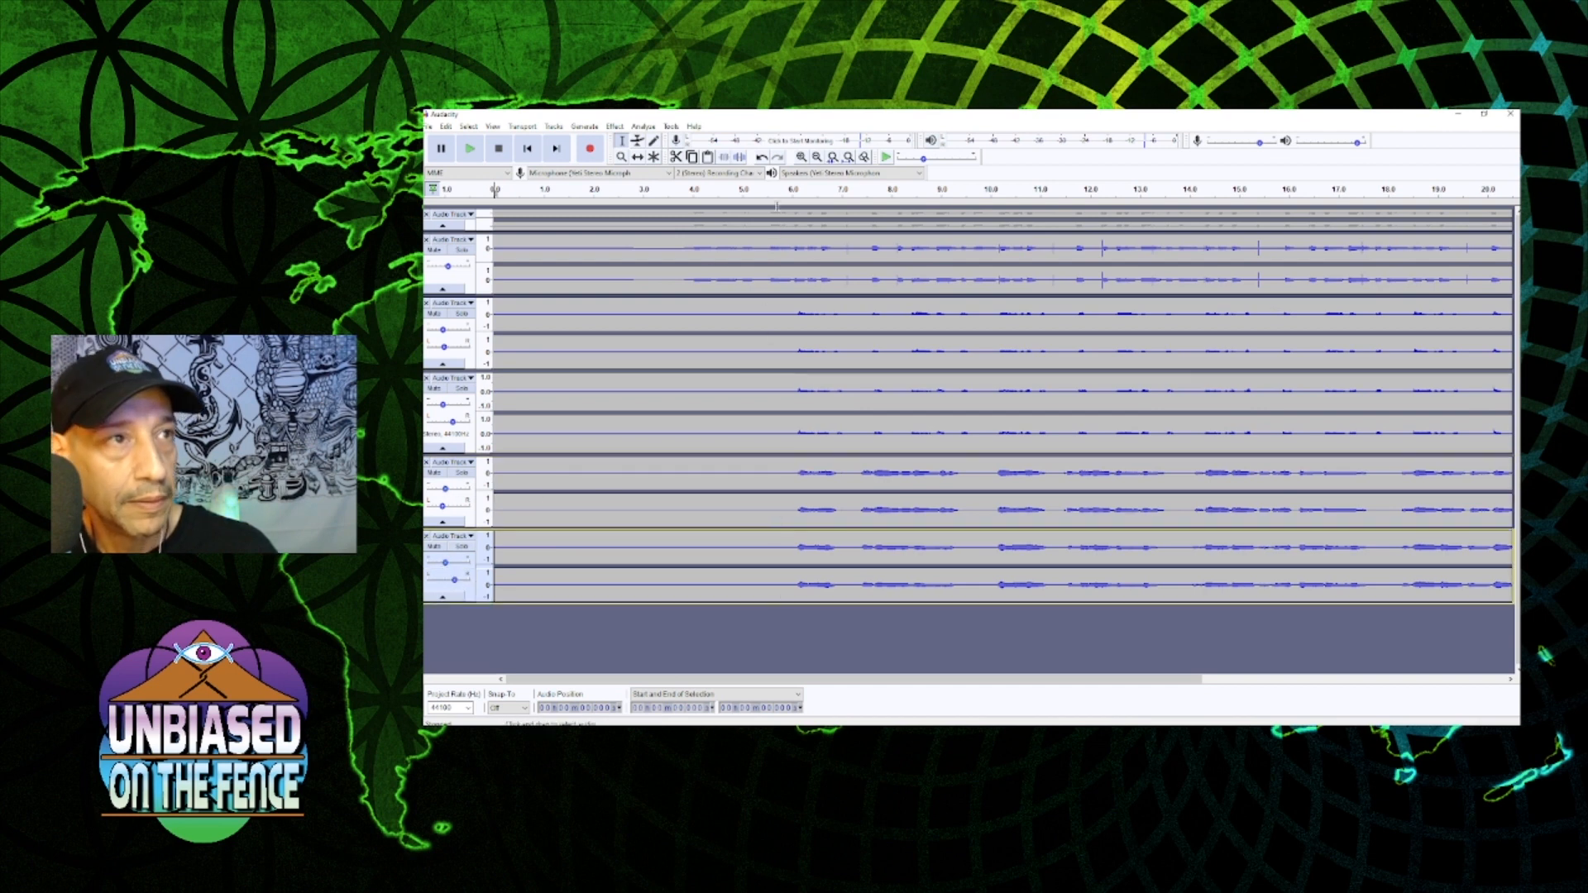
pyautogui.click(788, 192)
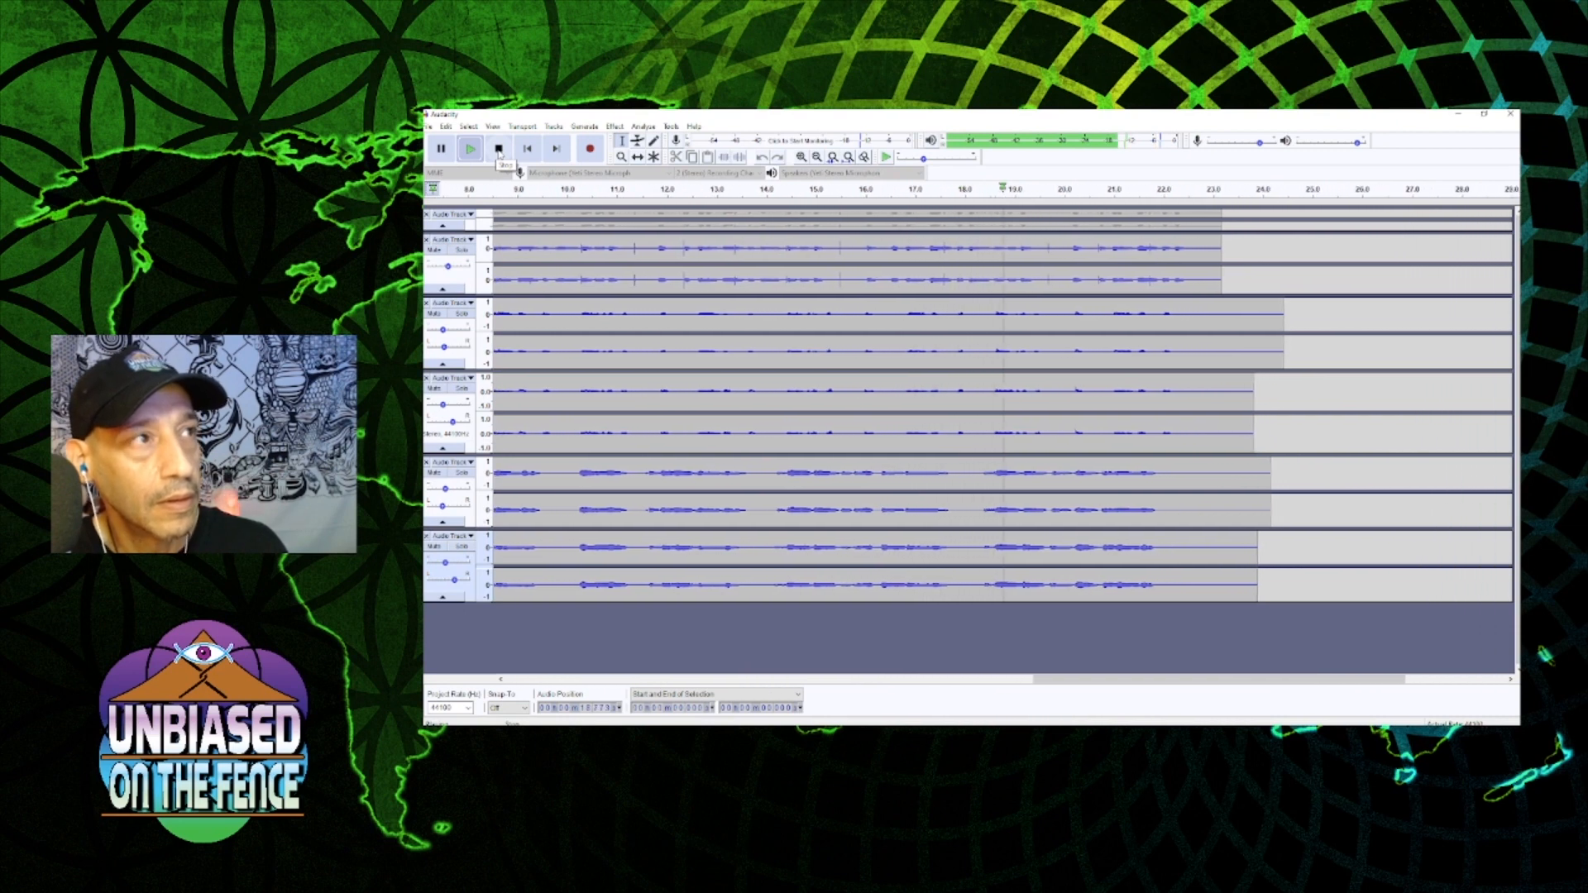
pyautogui.click(499, 149)
pyautogui.click(527, 149)
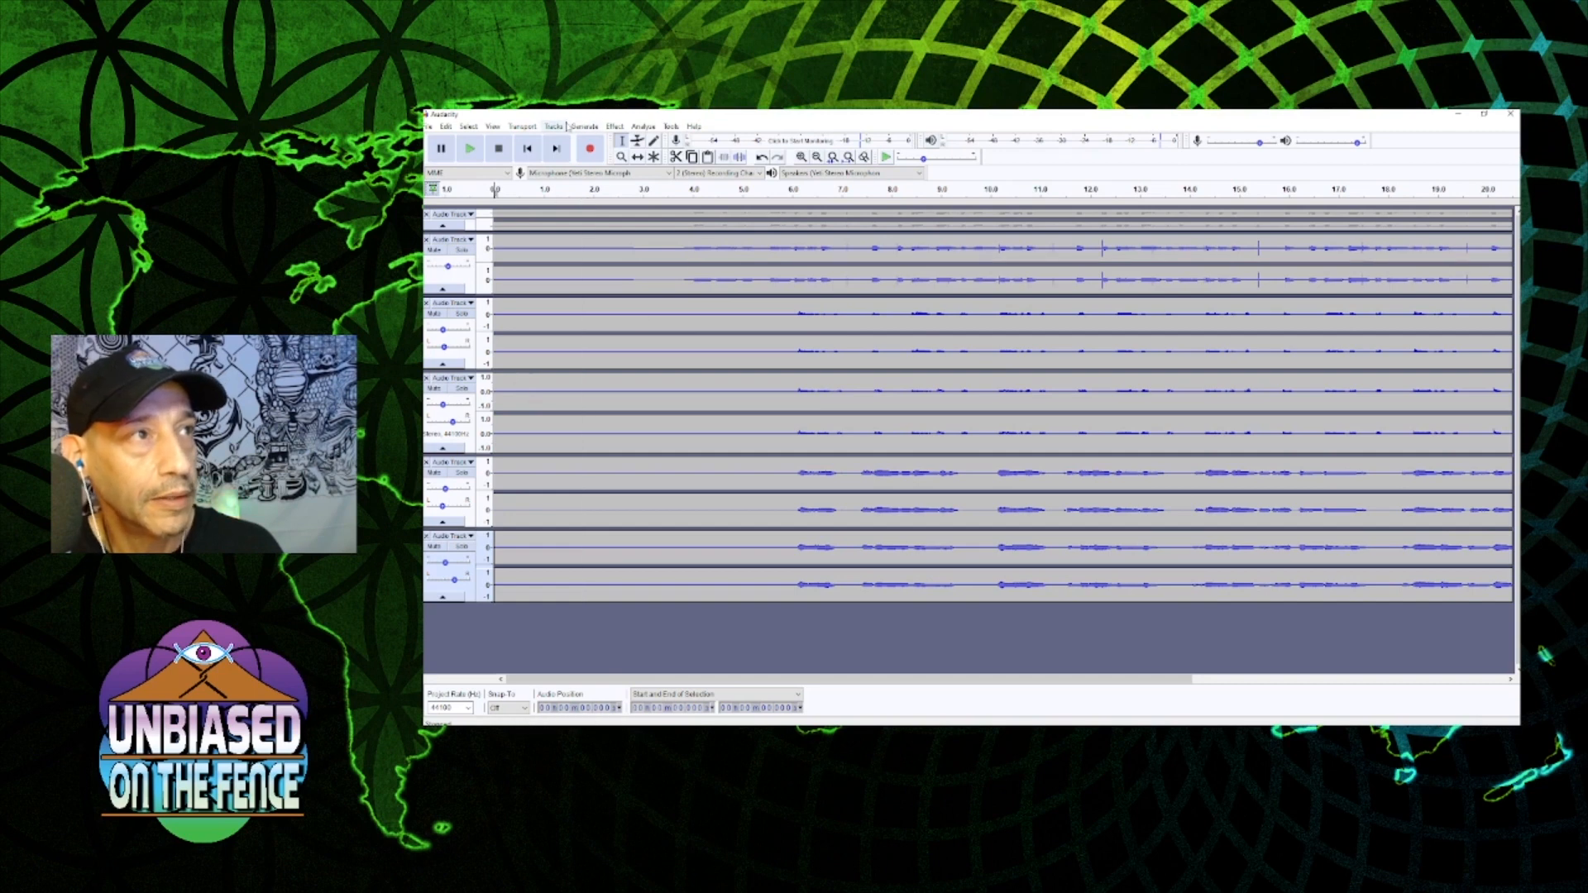
# - Add another empty stereo track as the seventh track and shrink its display height
pyautogui.click(619, 128)
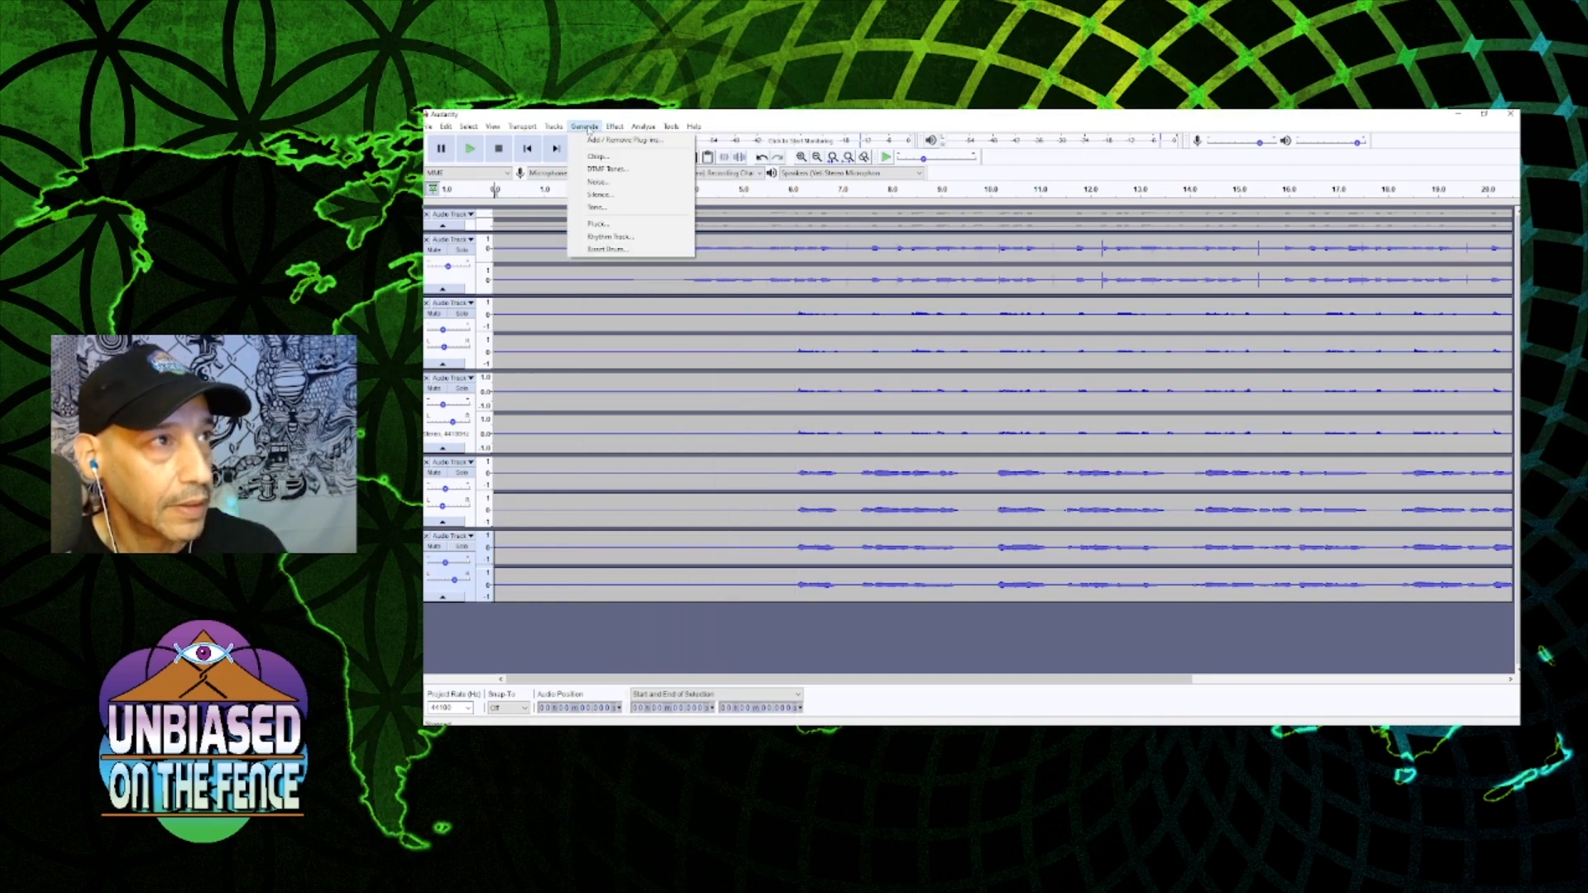
pyautogui.moveTo(554, 127)
pyautogui.moveTo(616, 142)
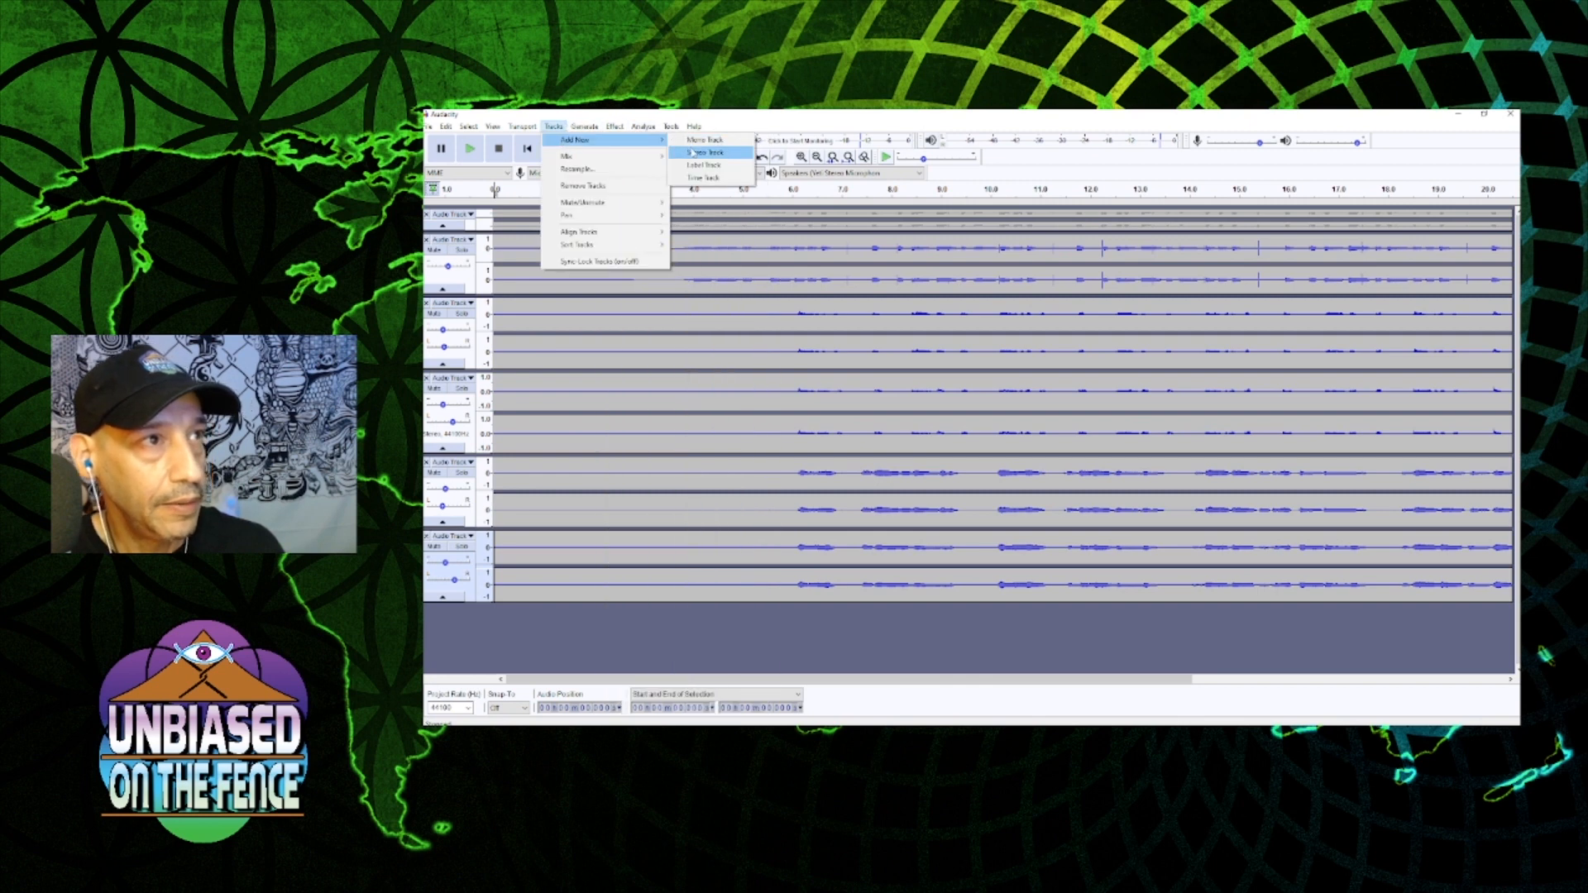
pyautogui.click(705, 154)
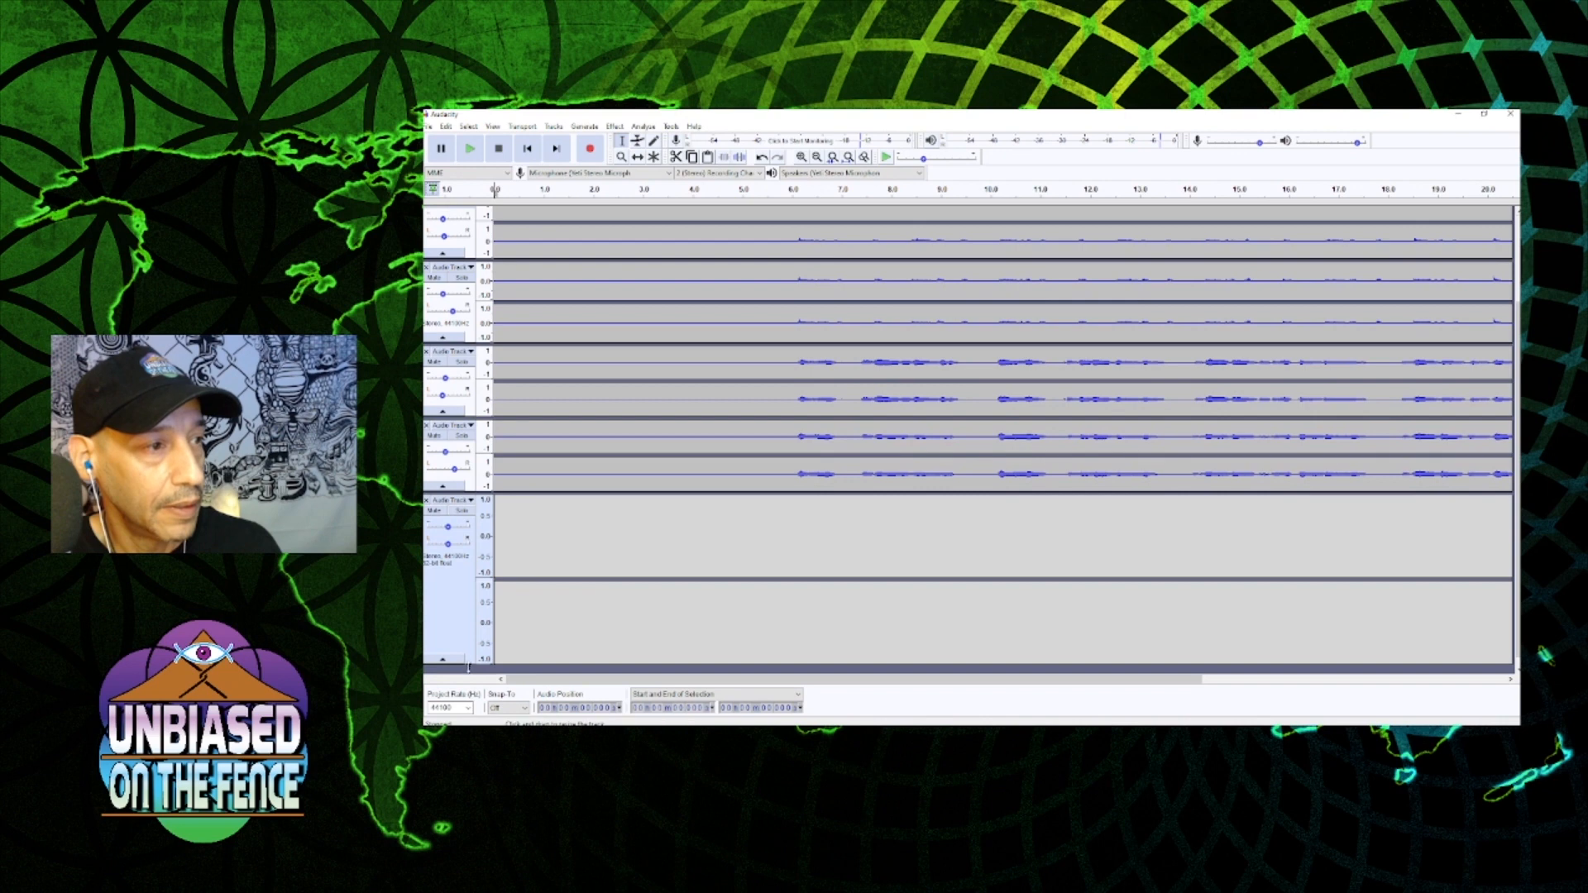
pyautogui.moveTo(468, 667); pyautogui.dragTo(482, 584)
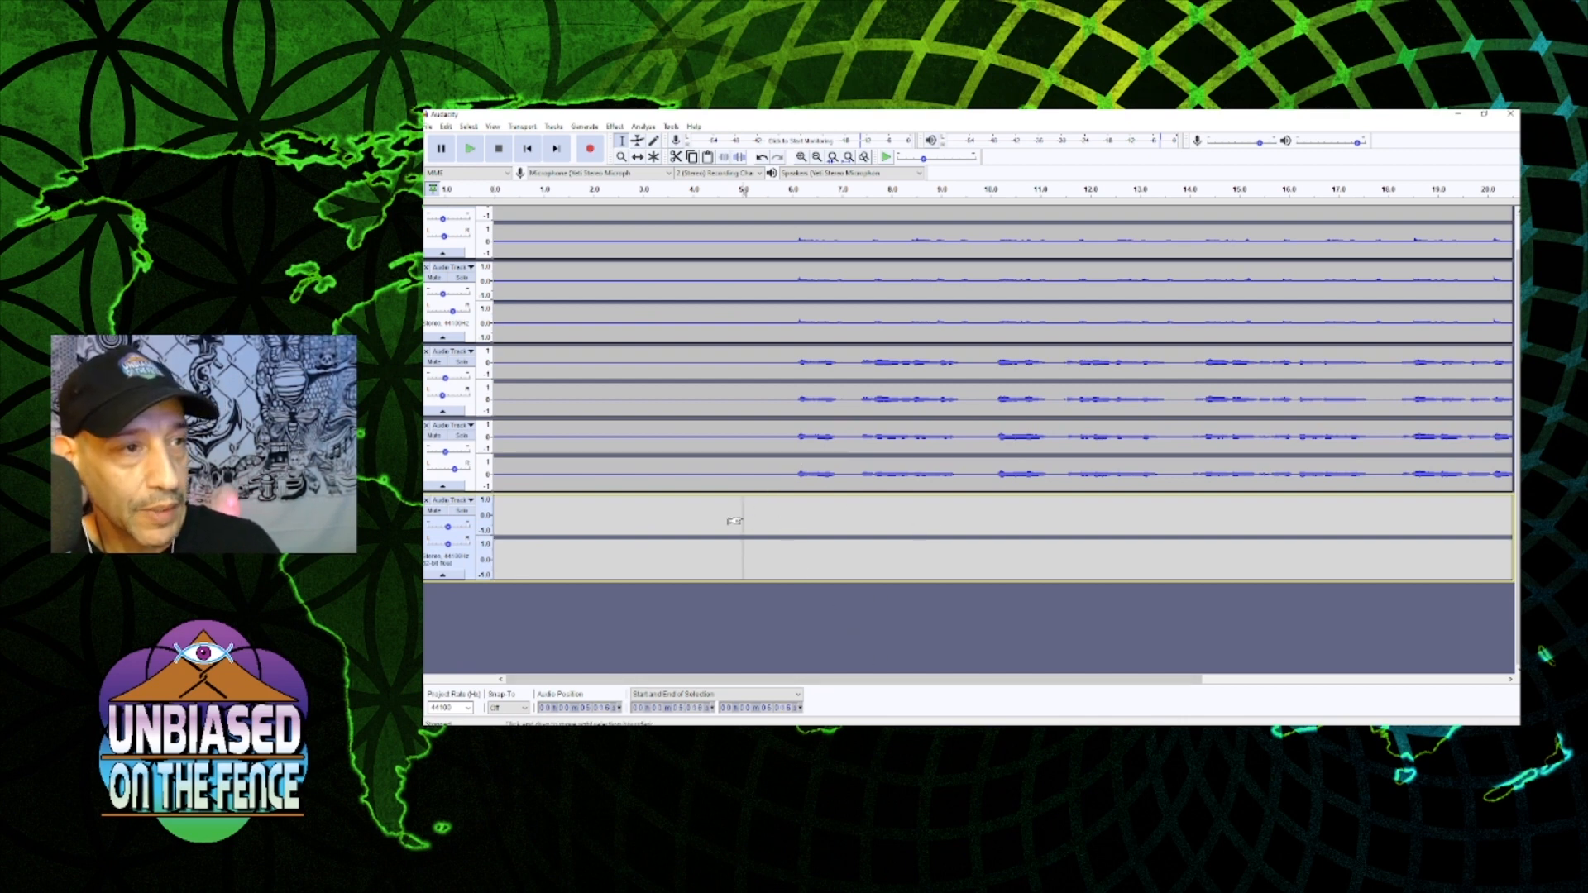
# - Record a take on the seventh track from about 5 to 26 seconds and return to the project start
pyautogui.press('r')
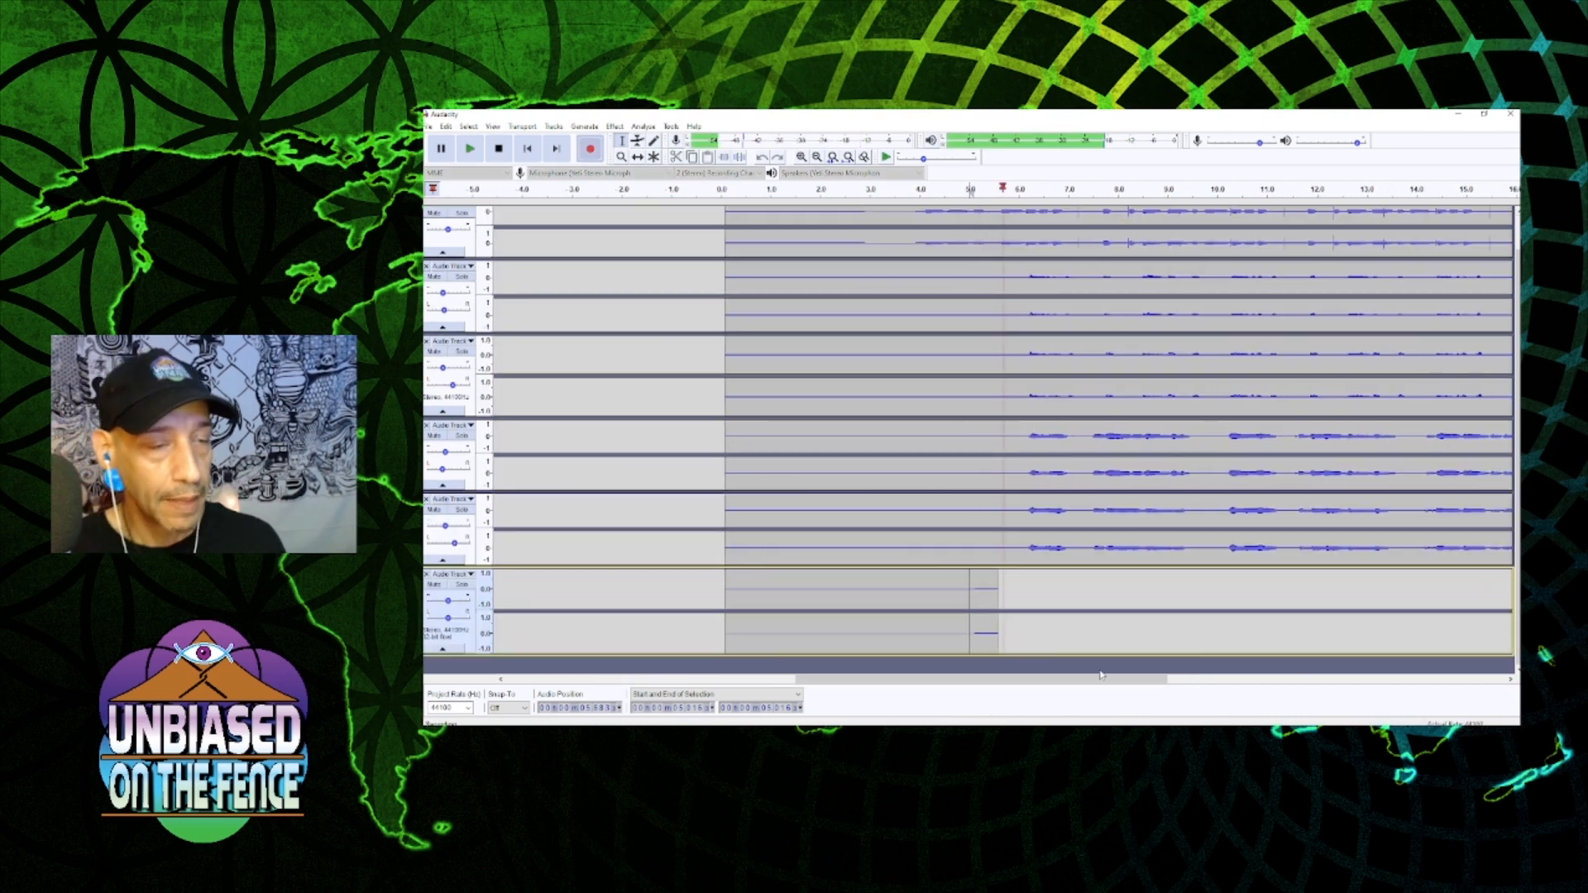
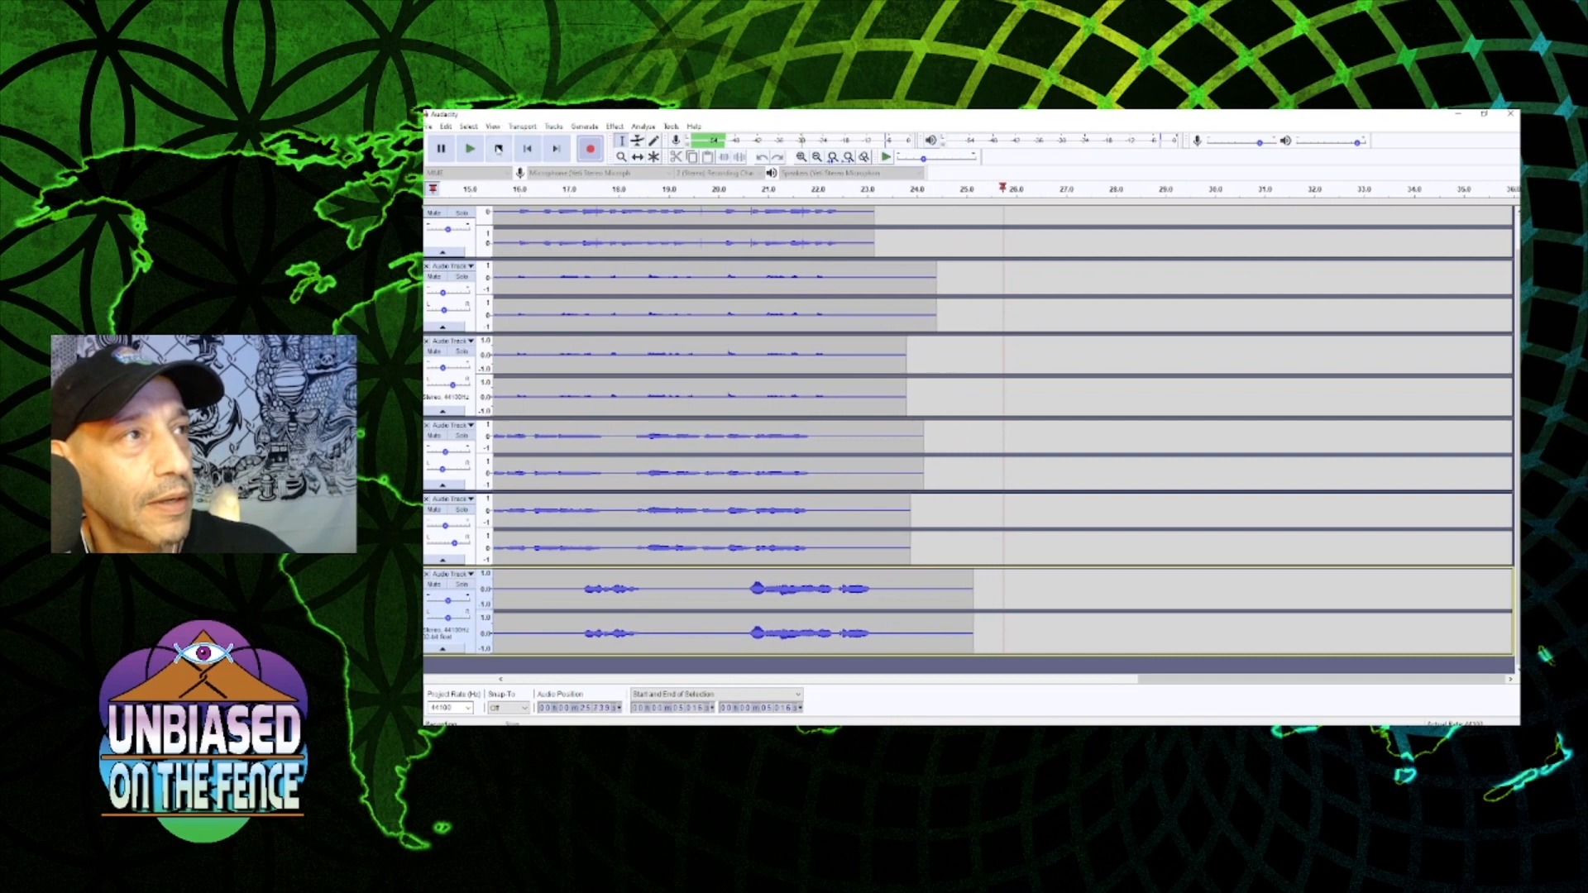
pyautogui.press('space')
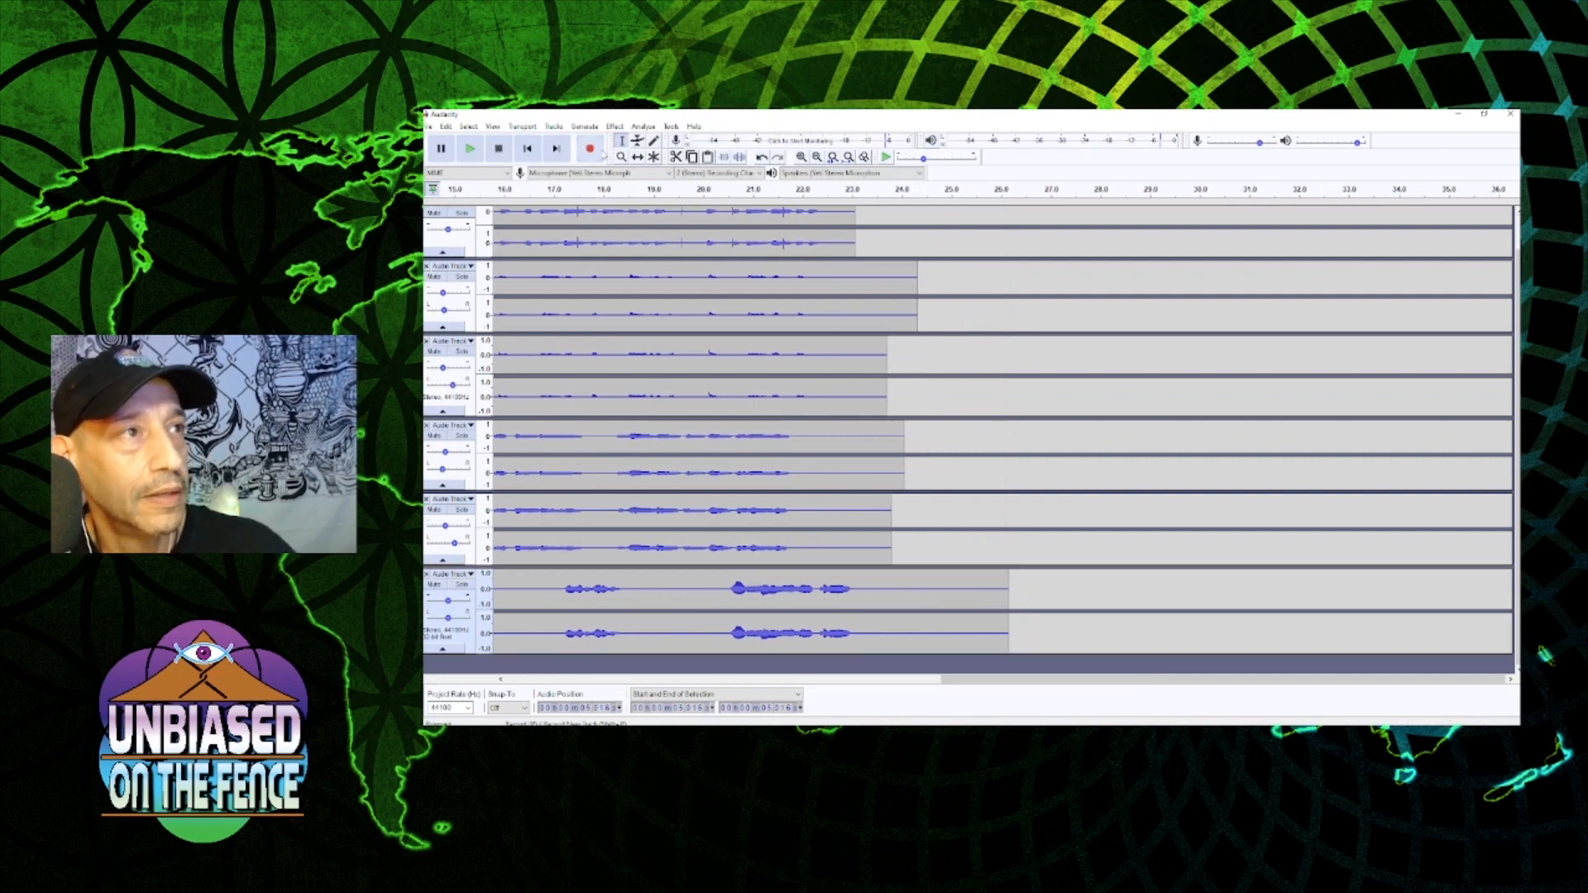
pyautogui.click(530, 149)
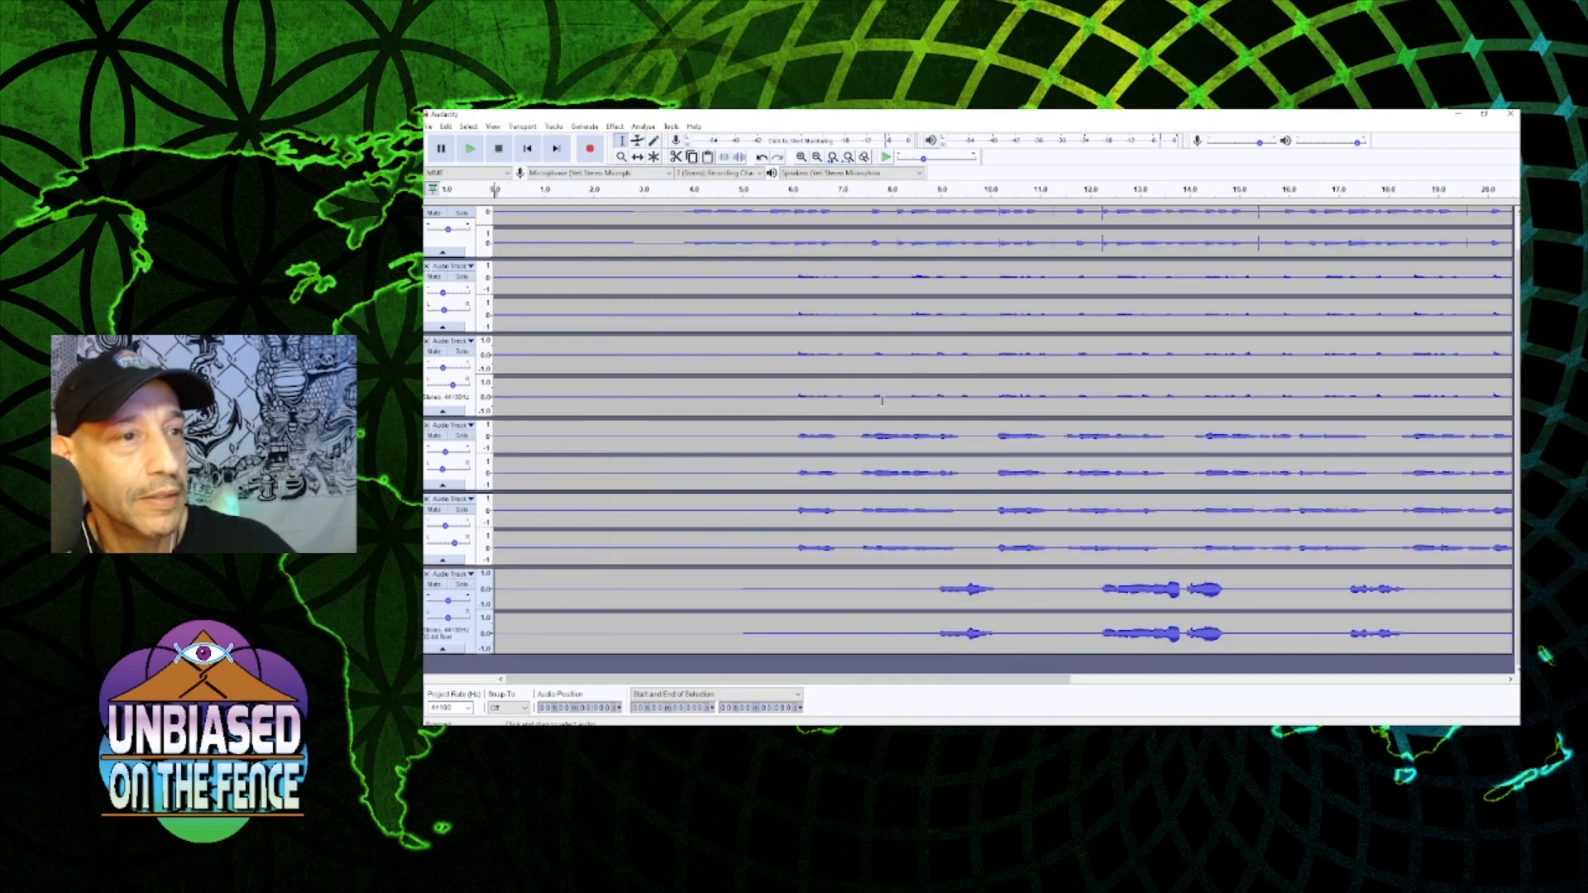
# - Play all the layered tracks together and lower the seventh track's gain slightly
pyautogui.press('space')
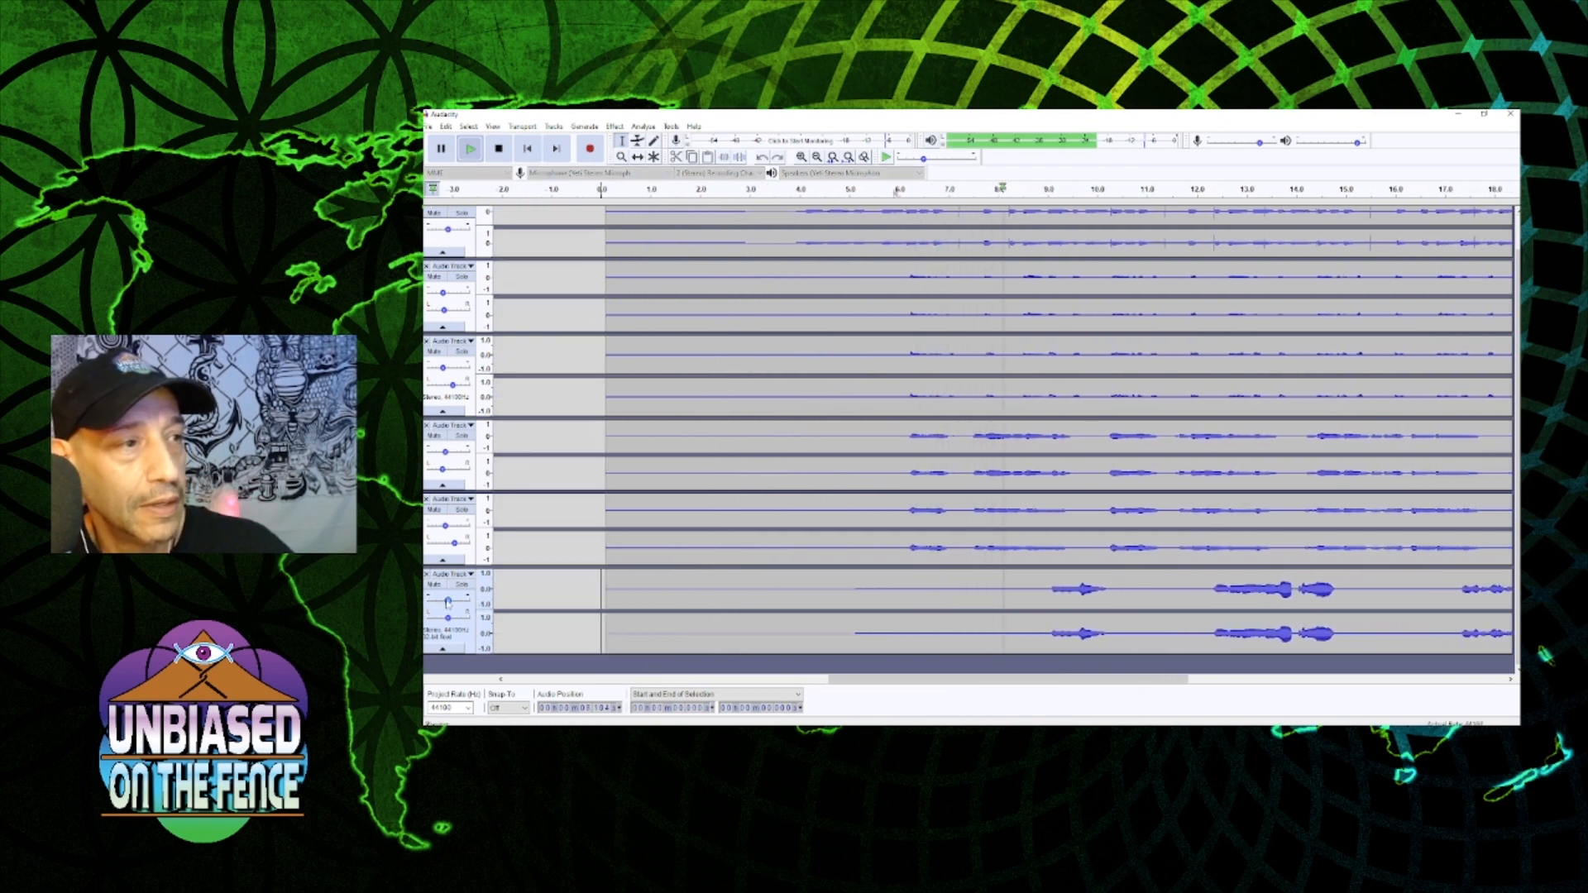
pyautogui.moveTo(446, 601)
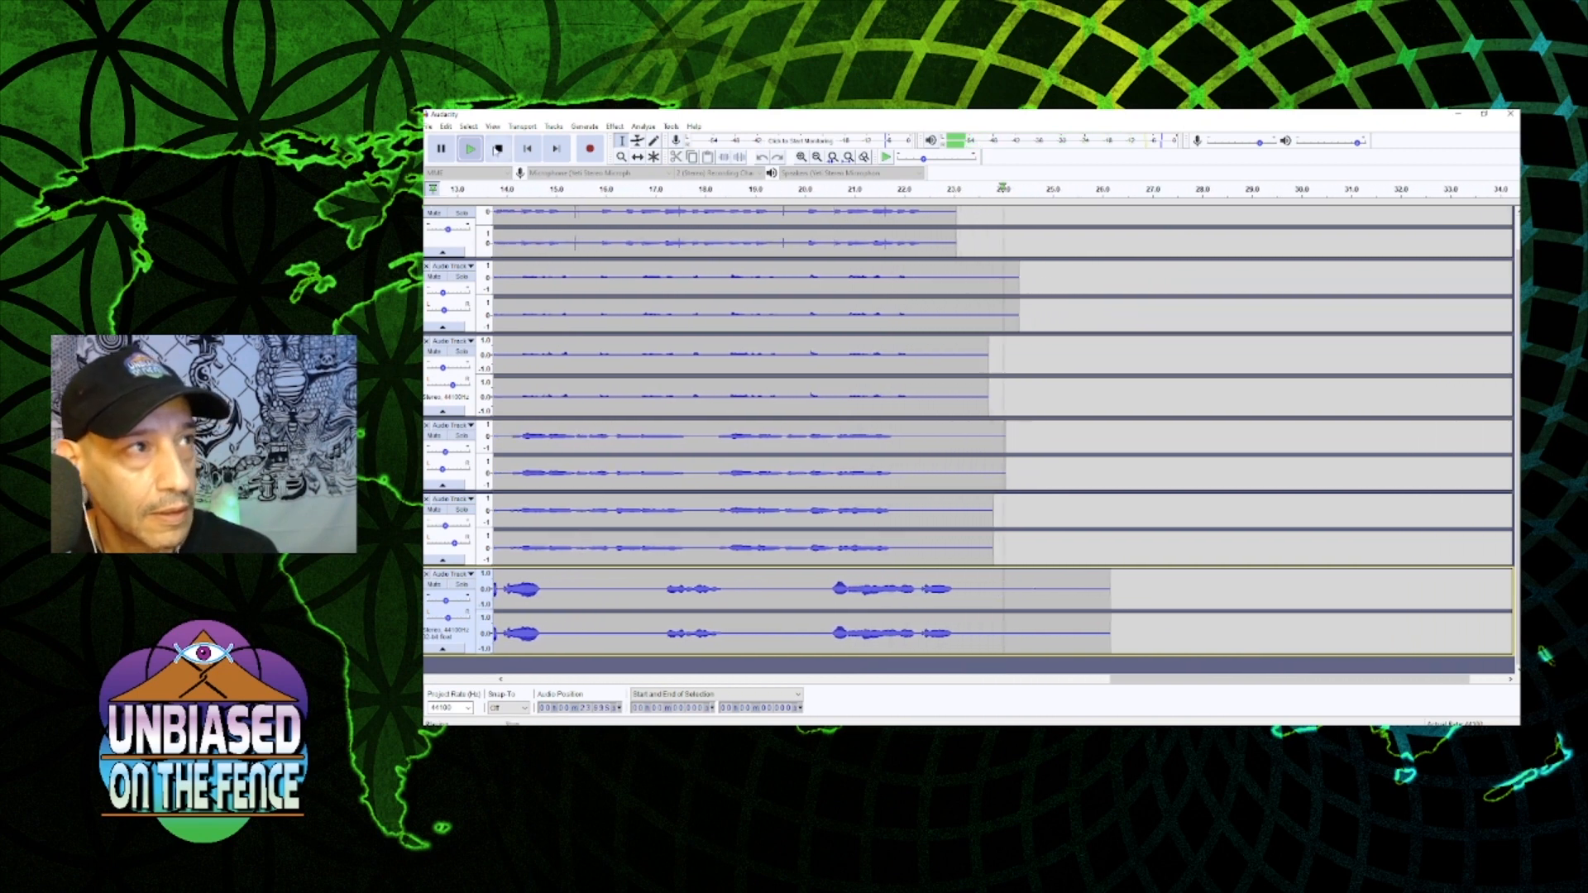
pyautogui.press('space')
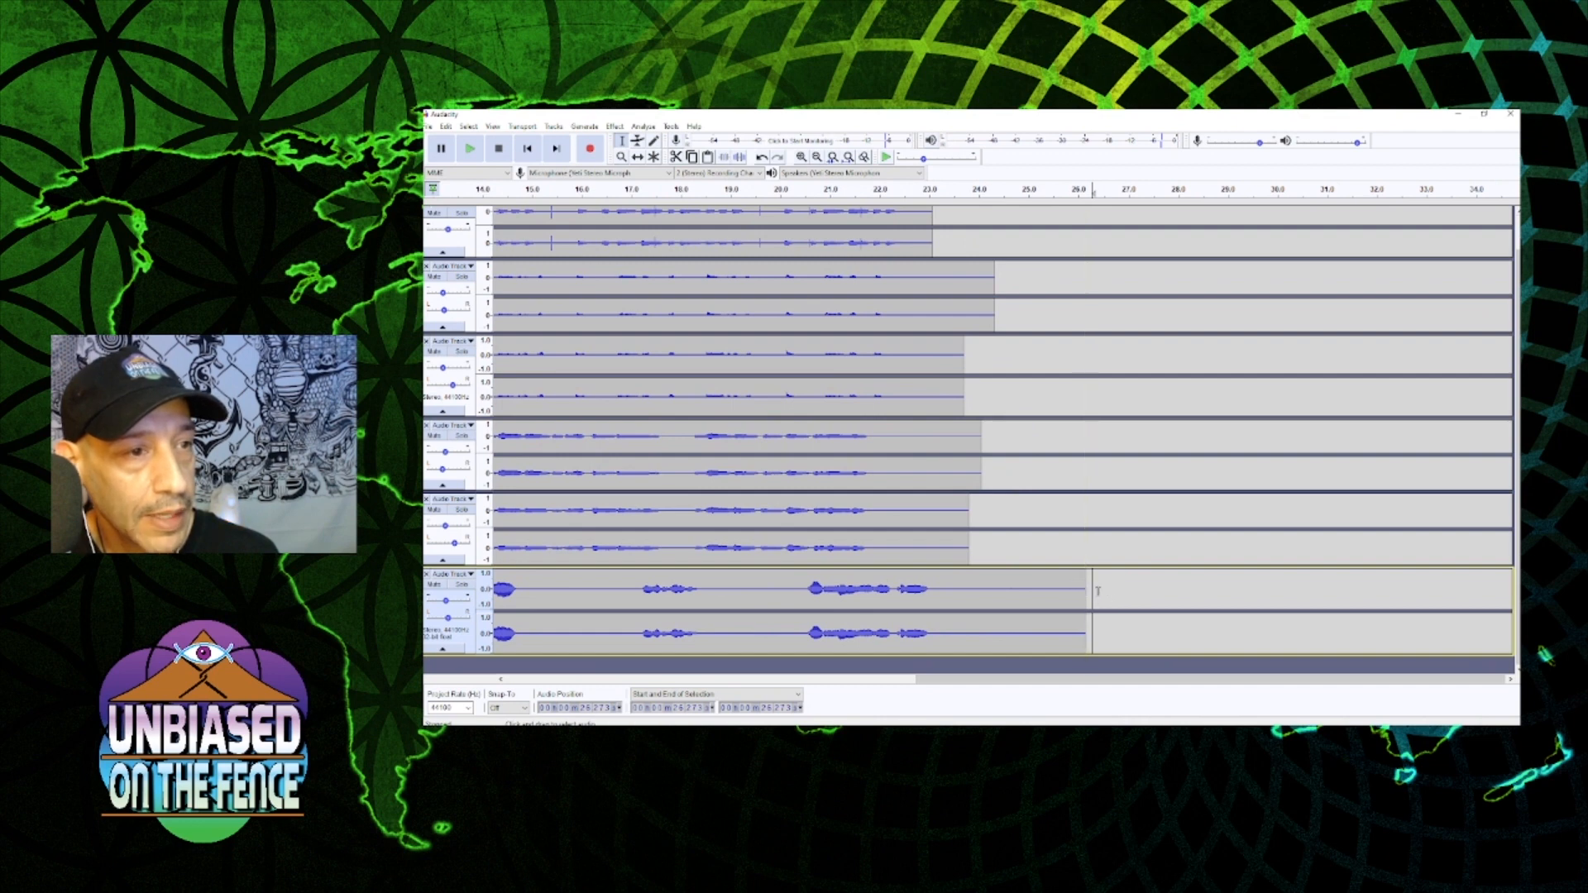
# - Delete the end of the seventh track's take from about 18.7 seconds onward
pyautogui.moveTo(1090, 594); pyautogui.dragTo(750, 586)
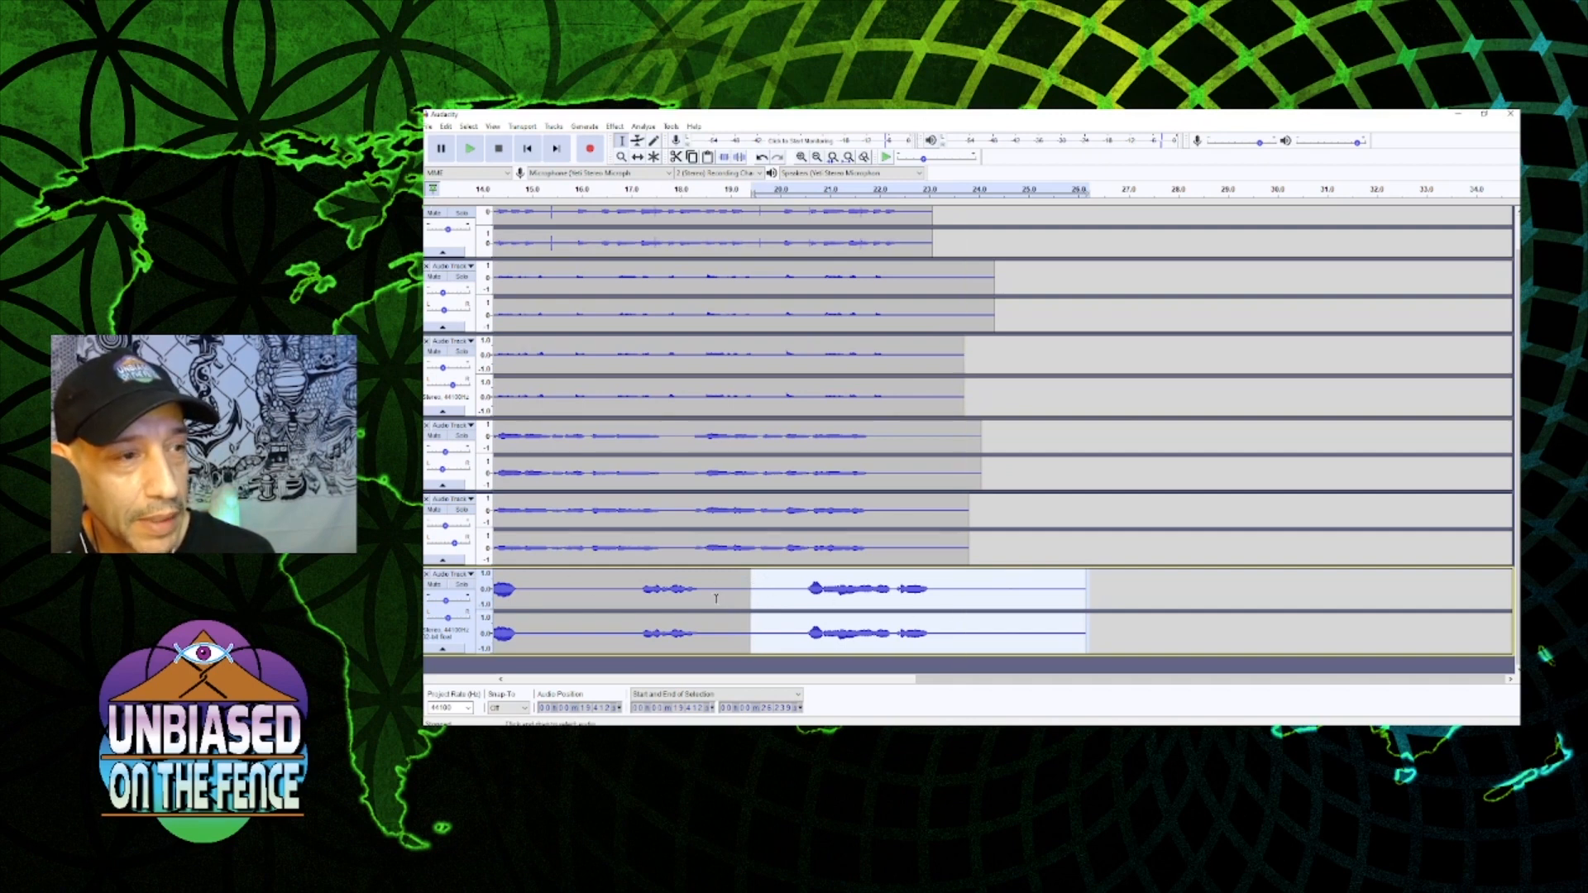
pyautogui.moveTo(715, 598); pyautogui.dragTo(1097, 601)
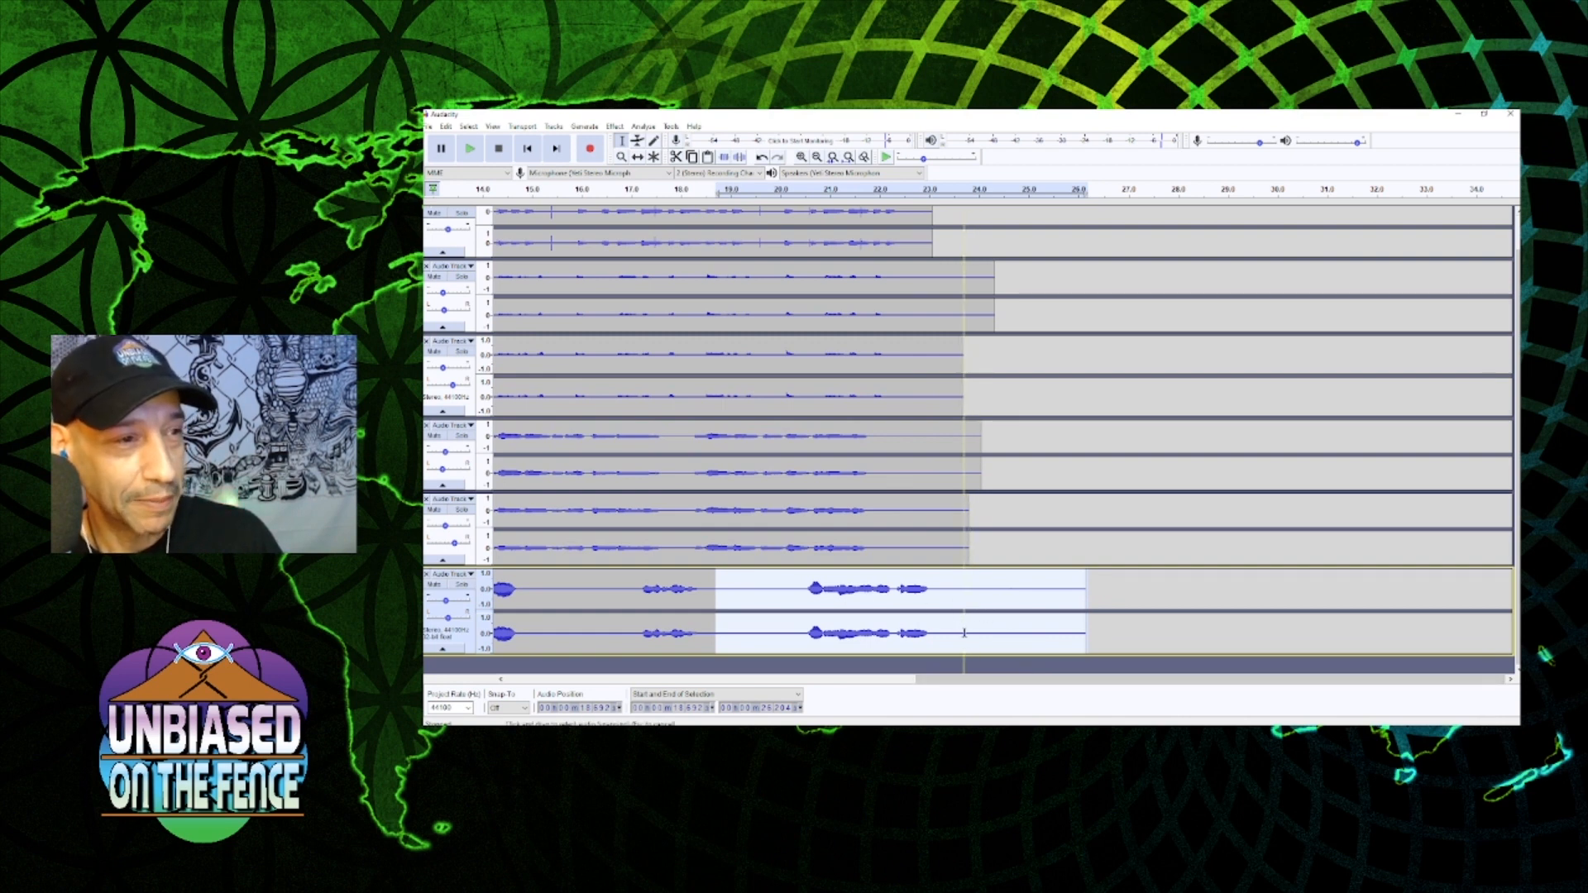
pyautogui.press('Delete')
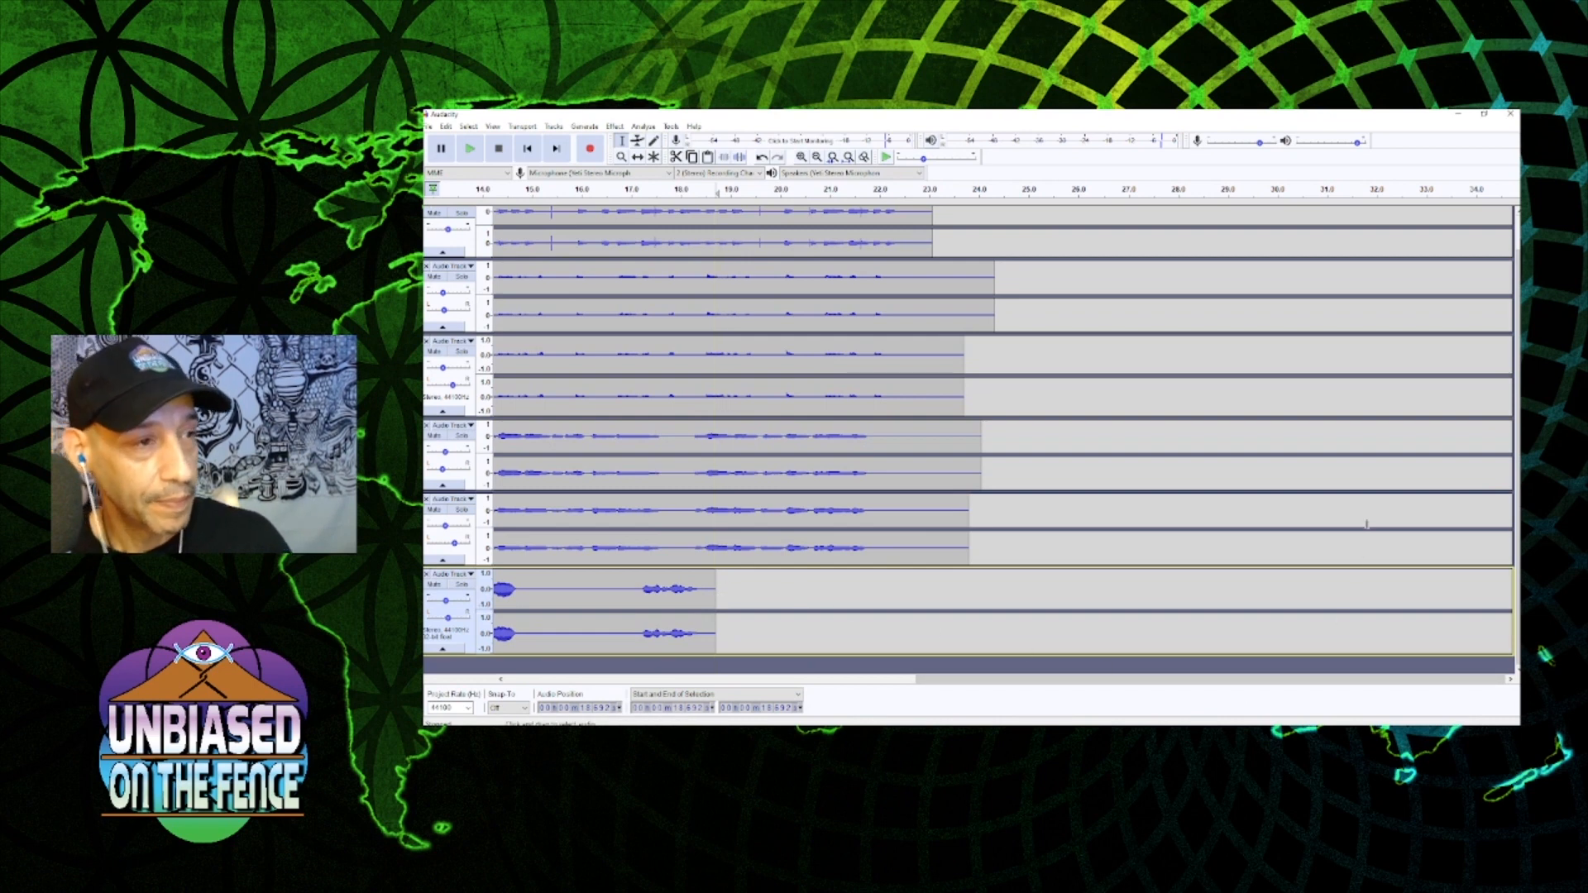
# - Re-record the end of the seventh track from about 18.7 to 23.4 seconds and play back the joined section with the mix
pyautogui.press('r')
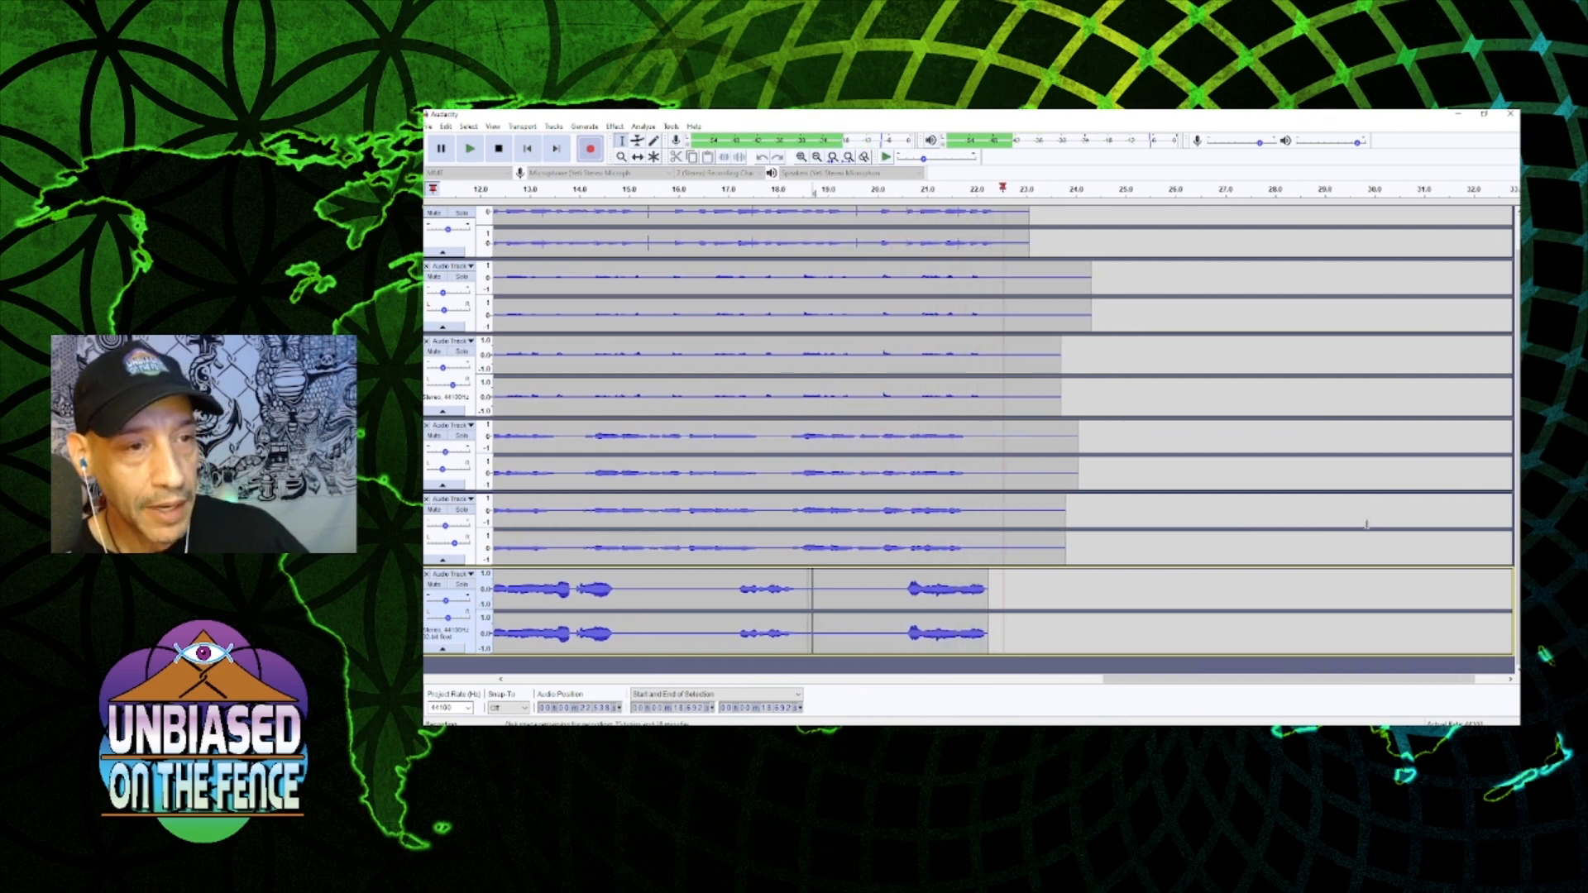
pyautogui.press('space')
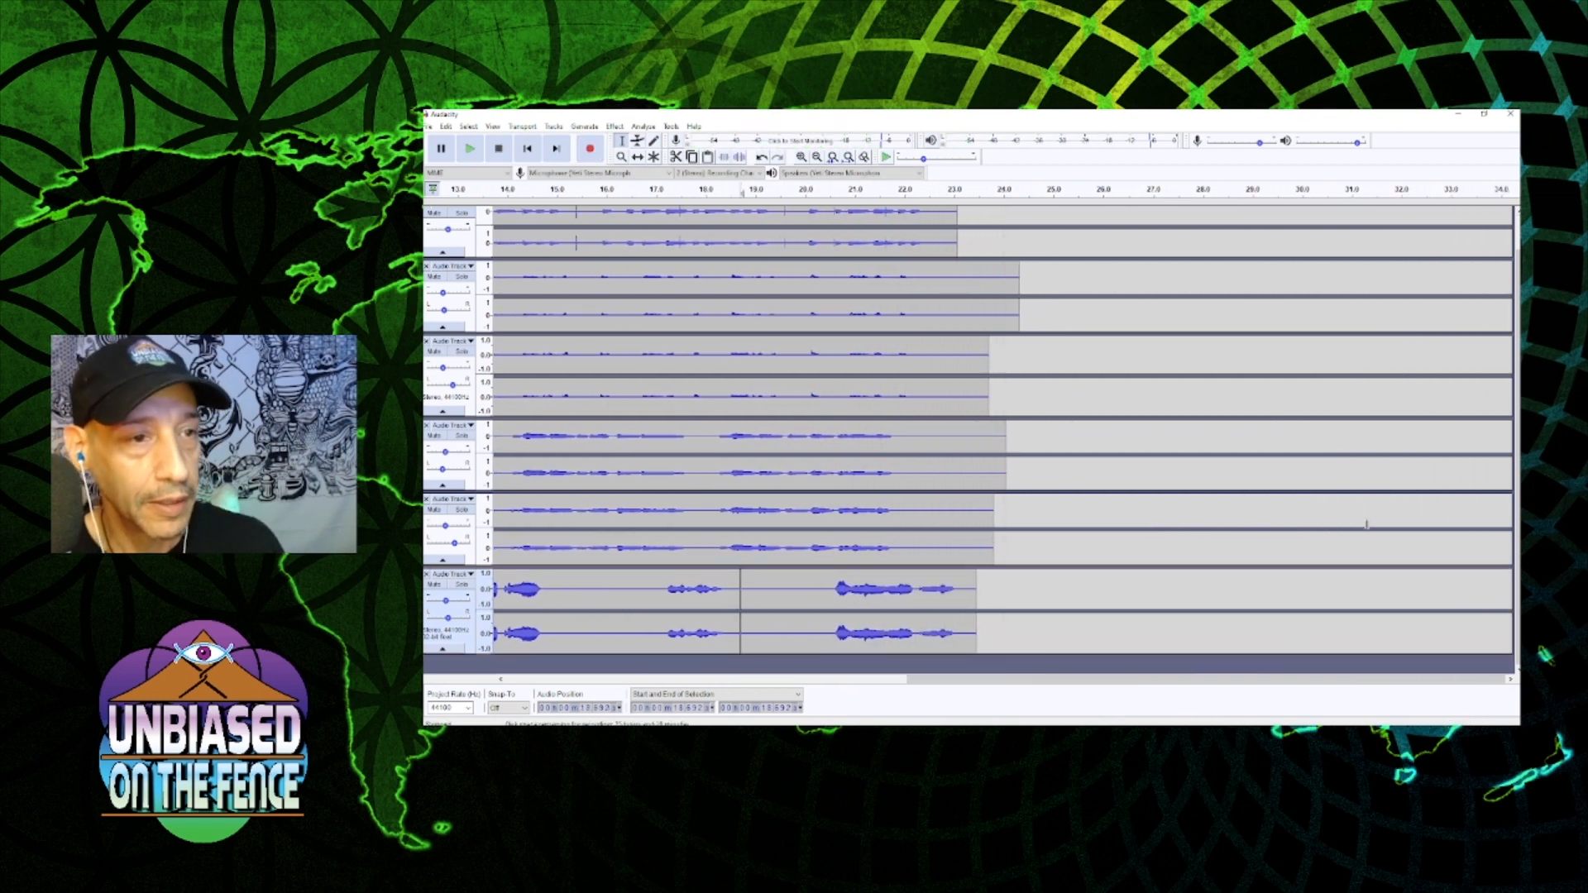
pyautogui.click(506, 191)
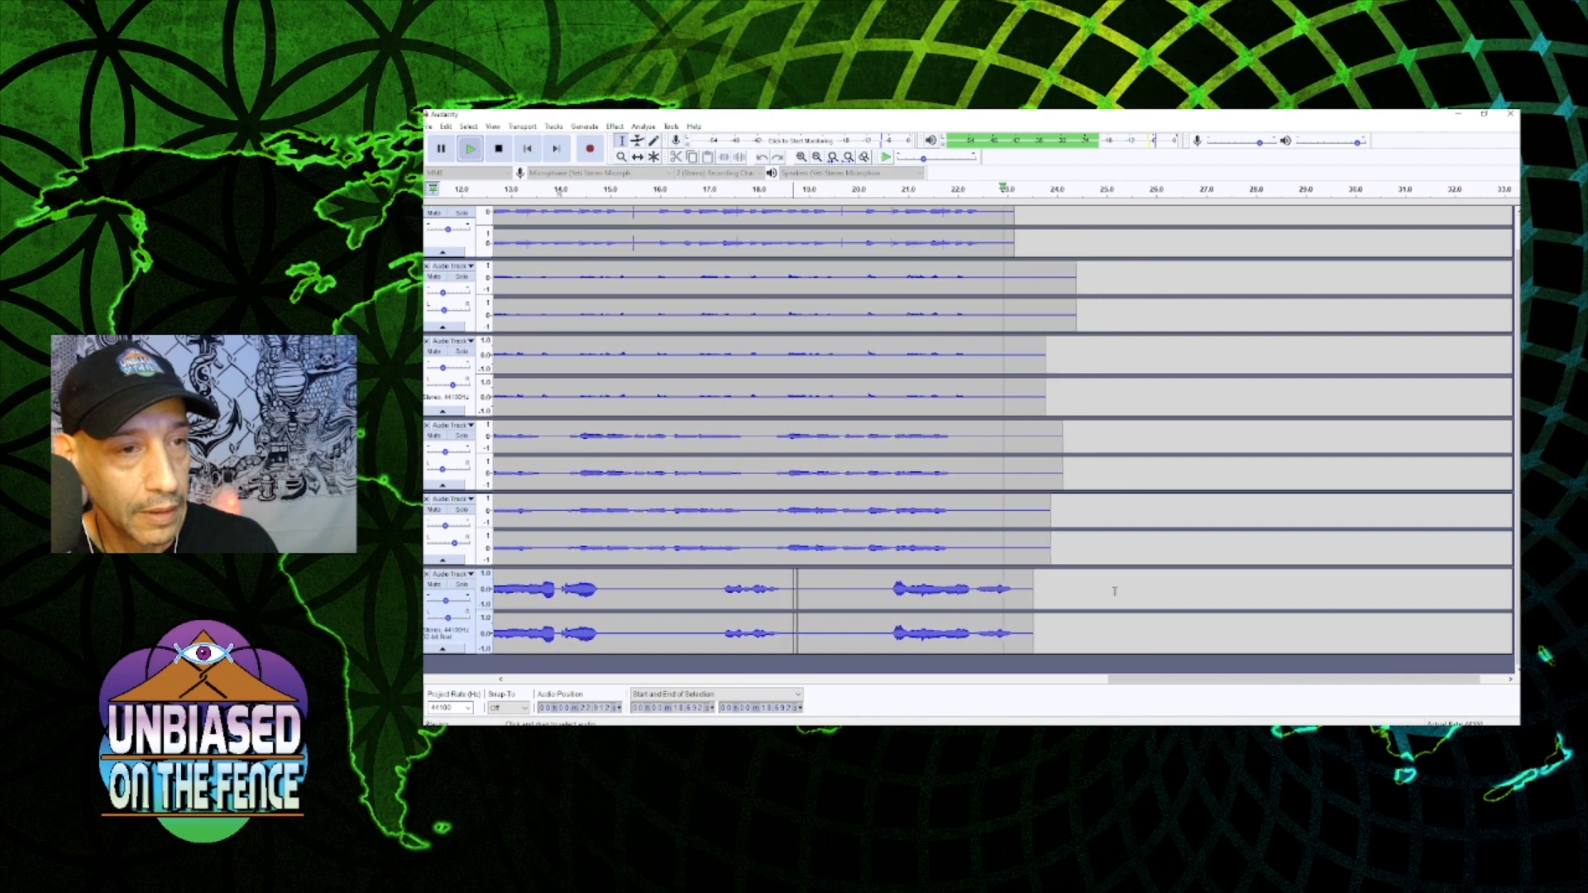
pyautogui.press('space')
pyautogui.click(764, 596)
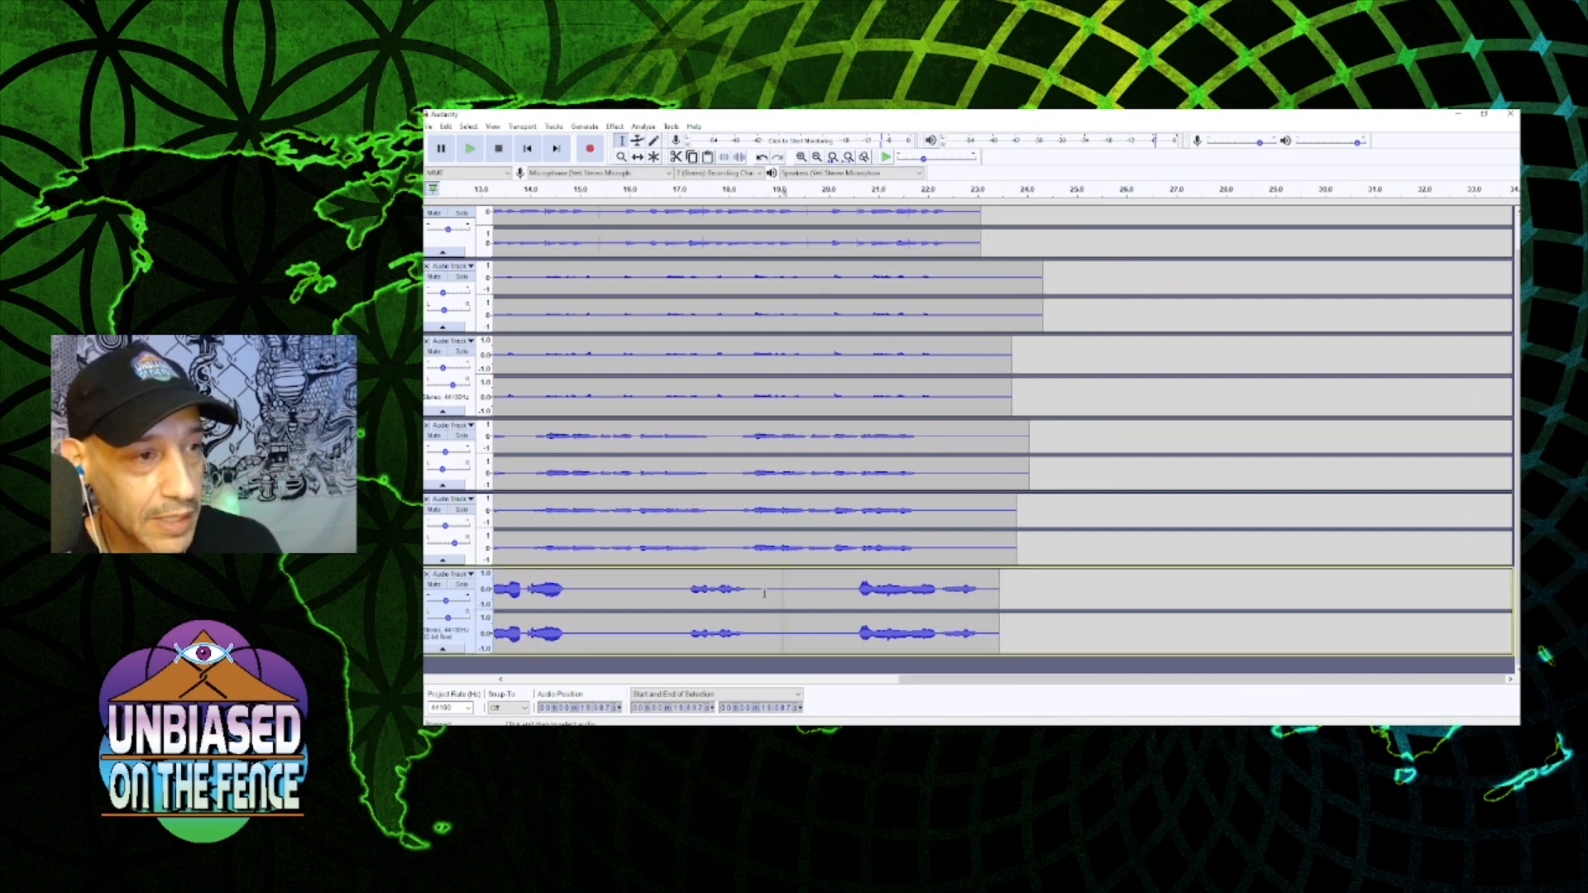
pyautogui.click(766, 596)
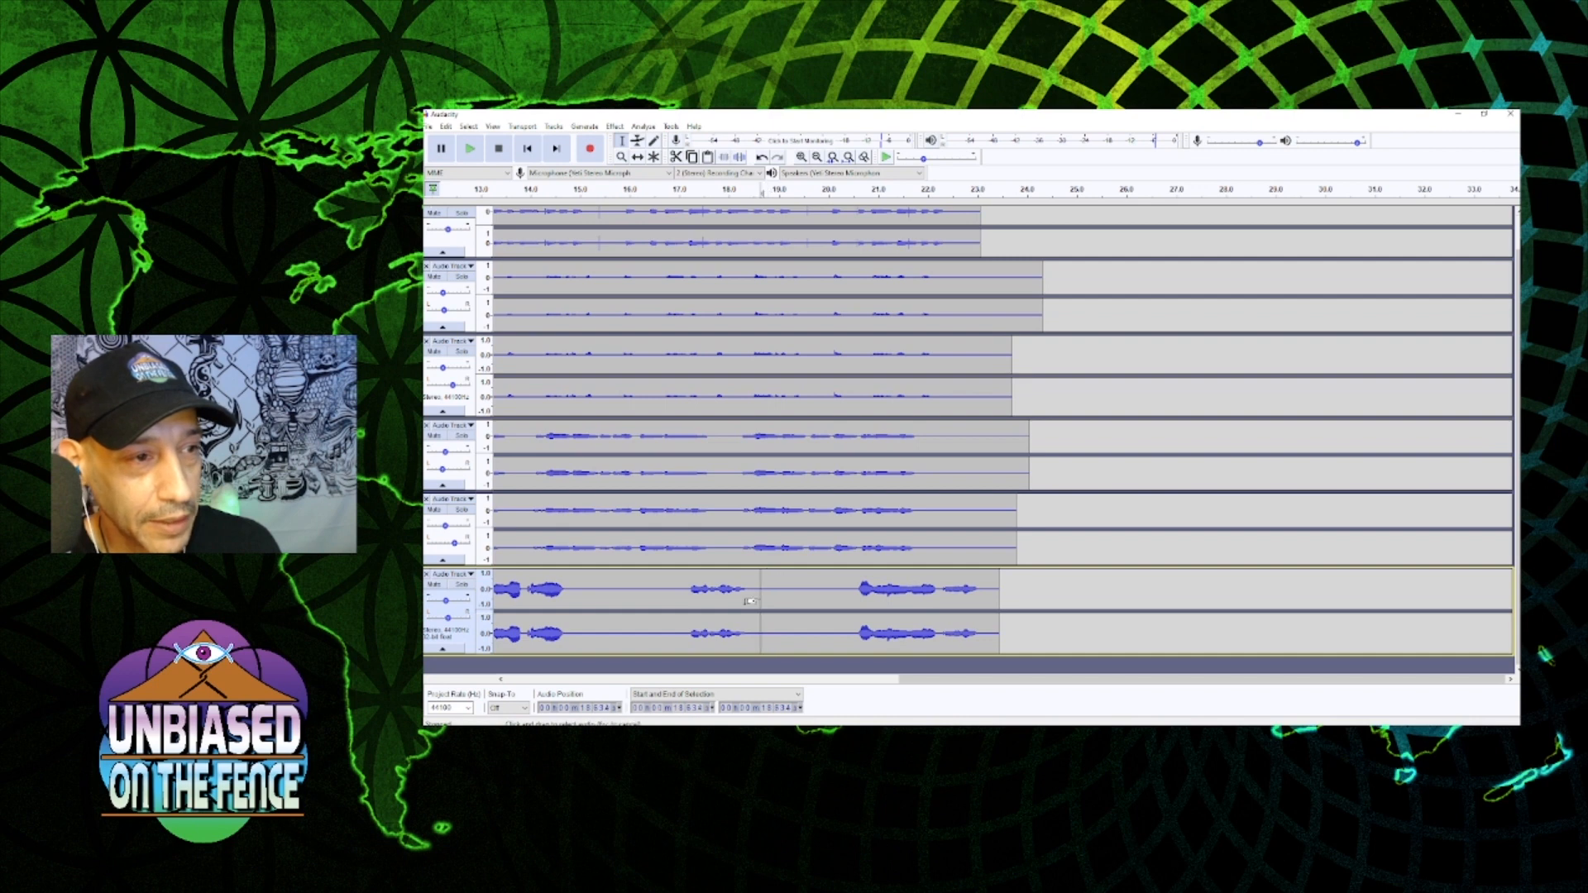
pyautogui.click(802, 601)
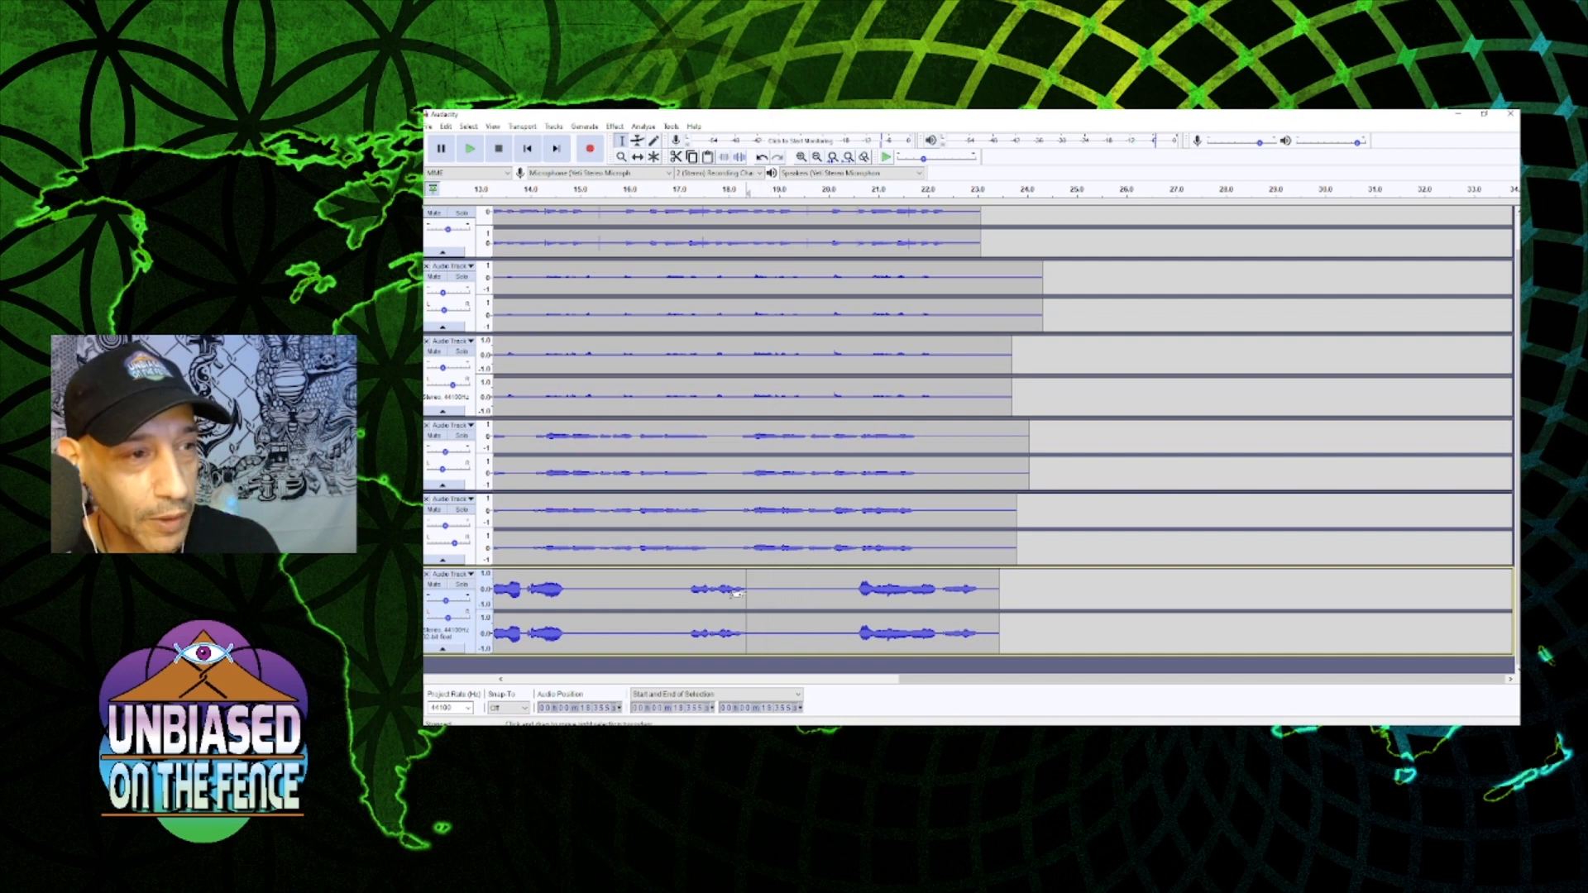
# - Solo the seventh track and play it from about 6 seconds to hear its background noise alone
pyautogui.moveTo(919, 680); pyautogui.dragTo(462, 672)
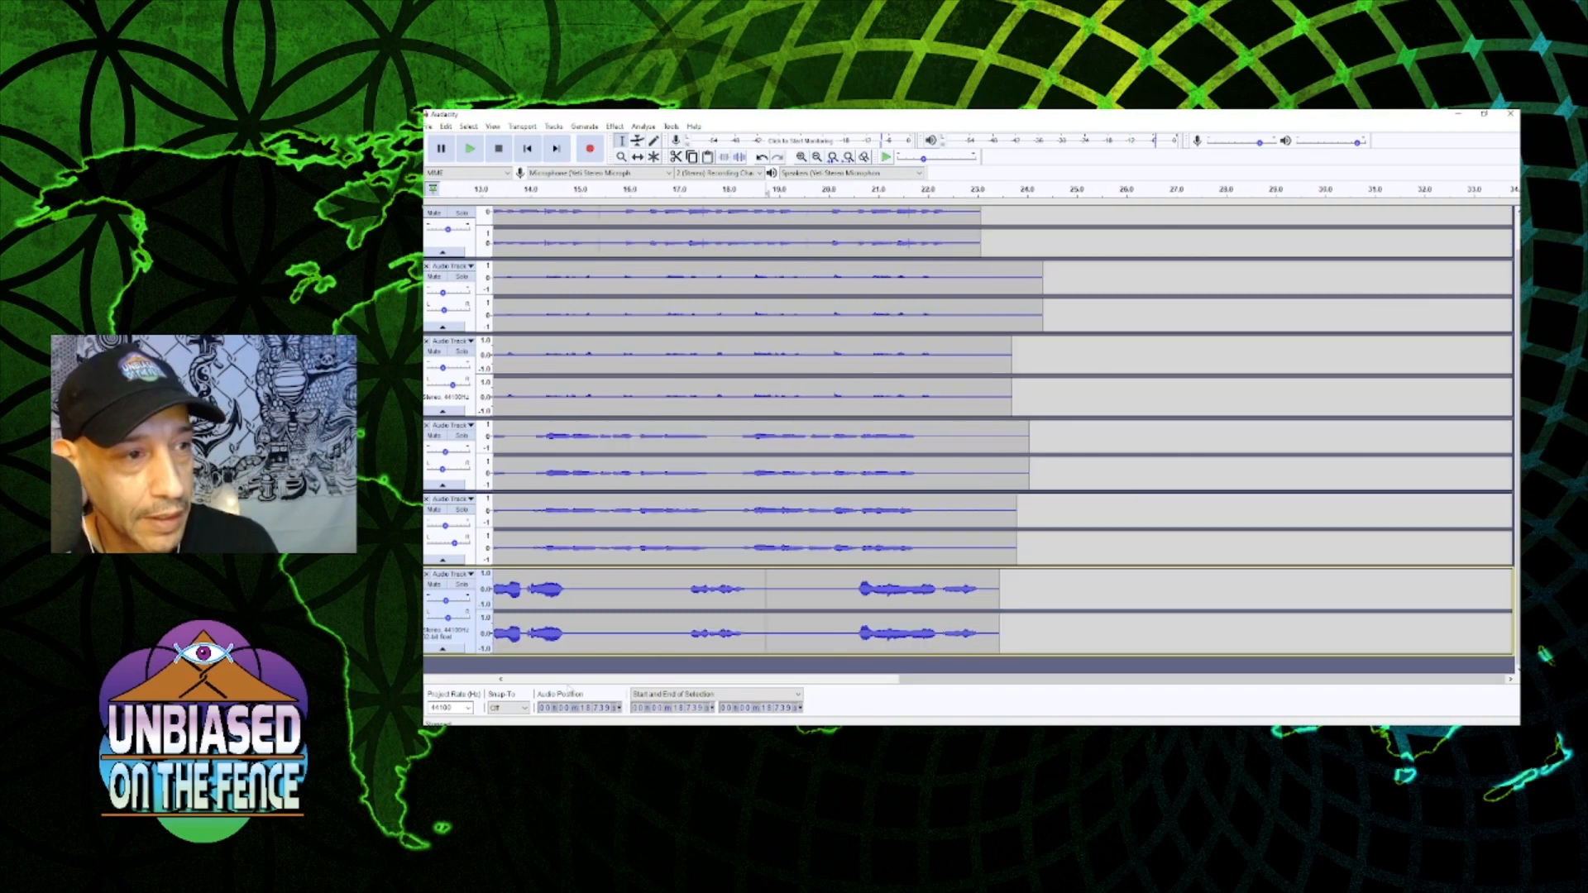
pyautogui.click(573, 680)
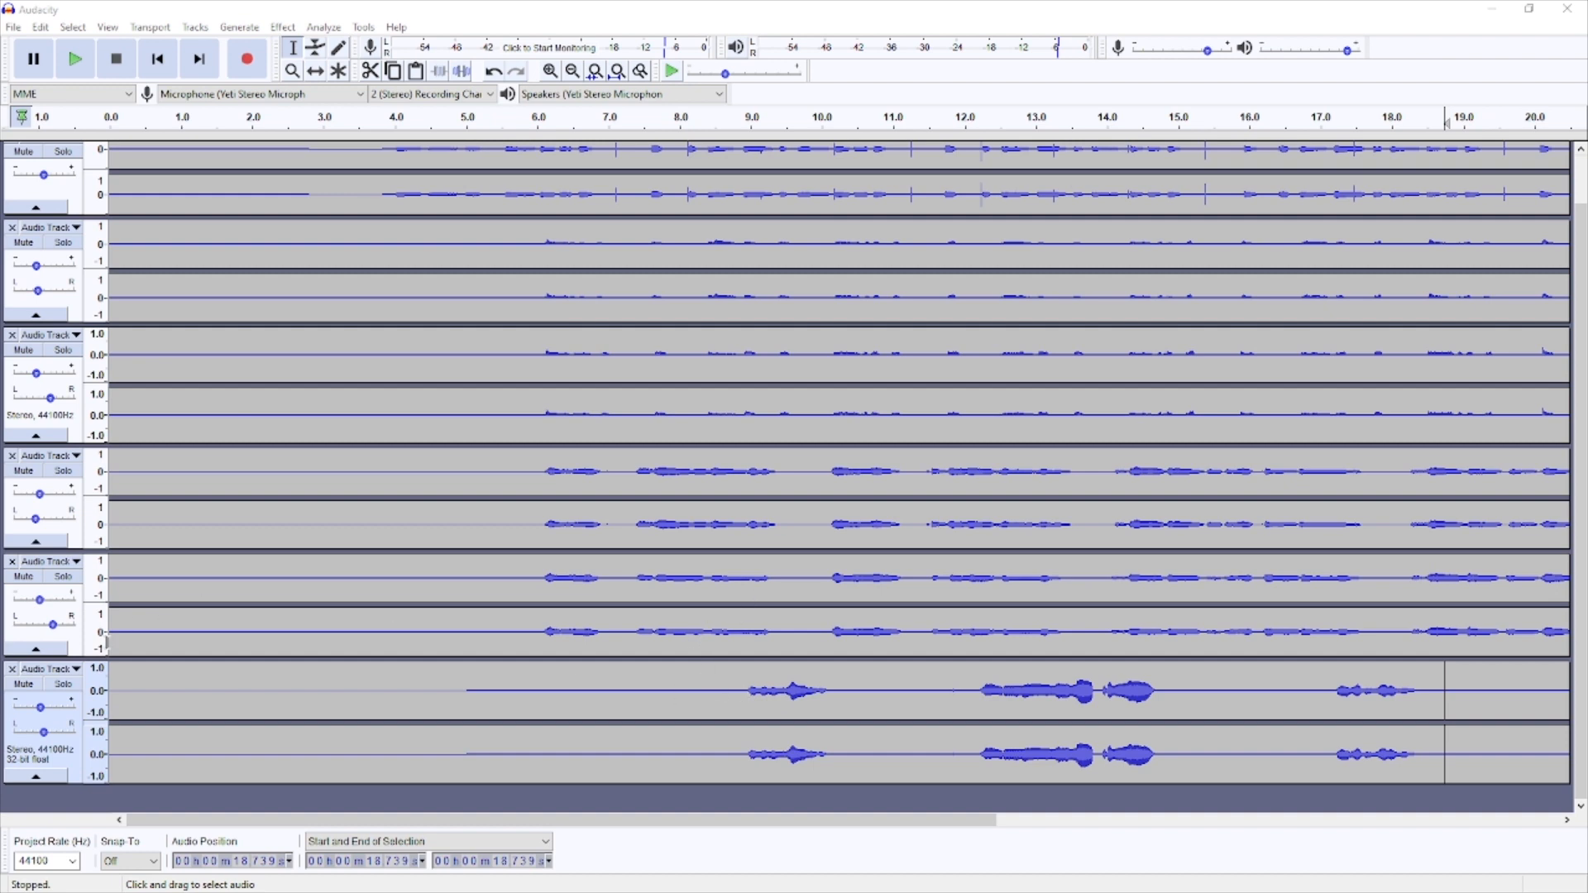
pyautogui.click(63, 684)
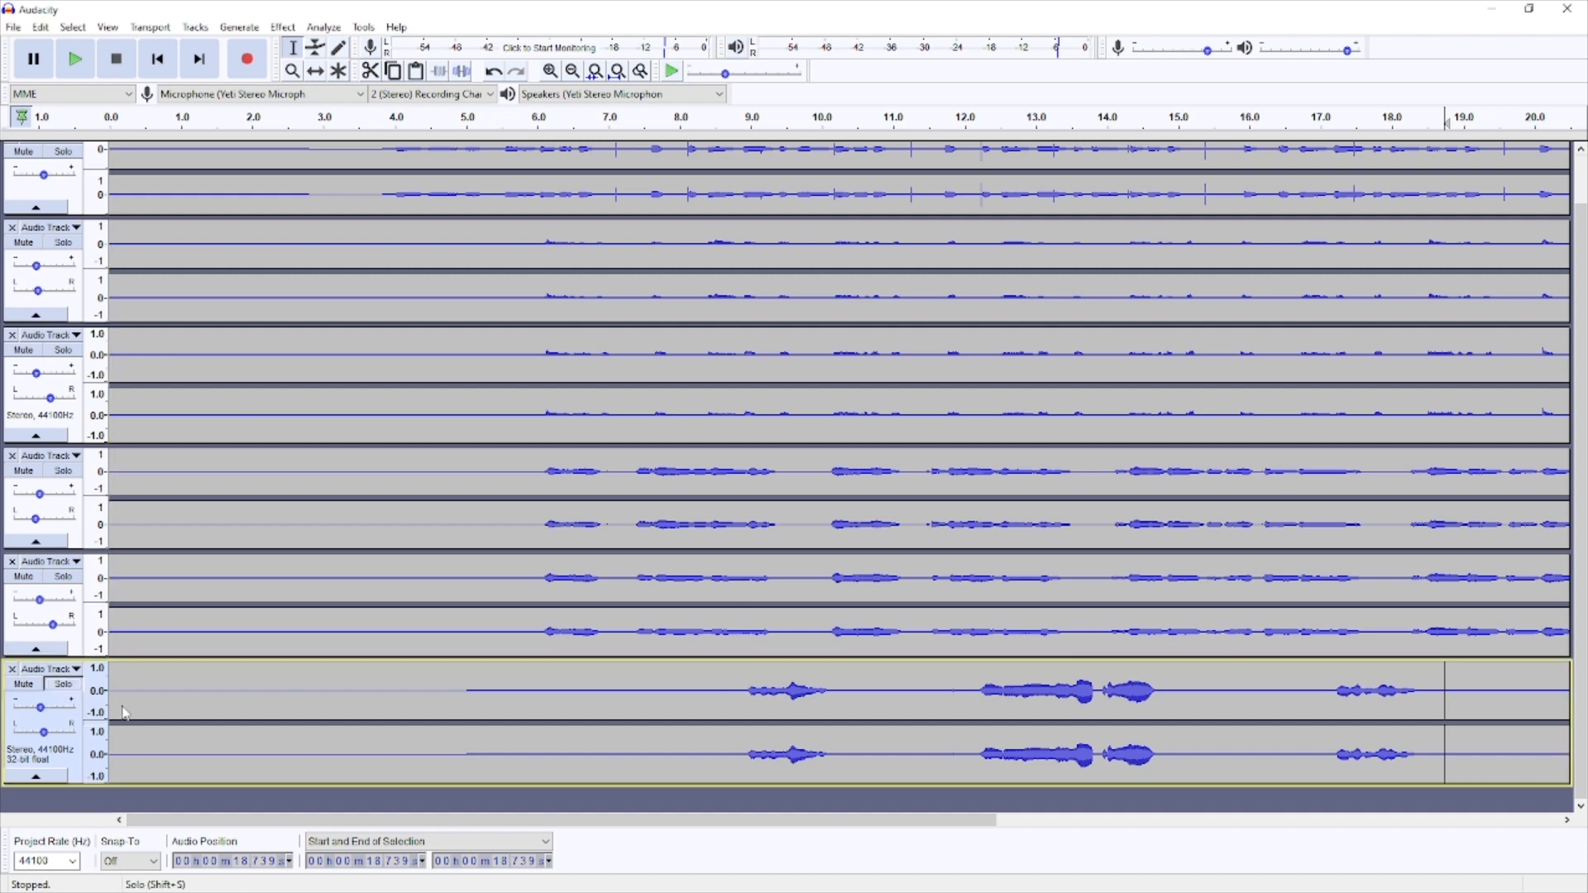
pyautogui.click(553, 124)
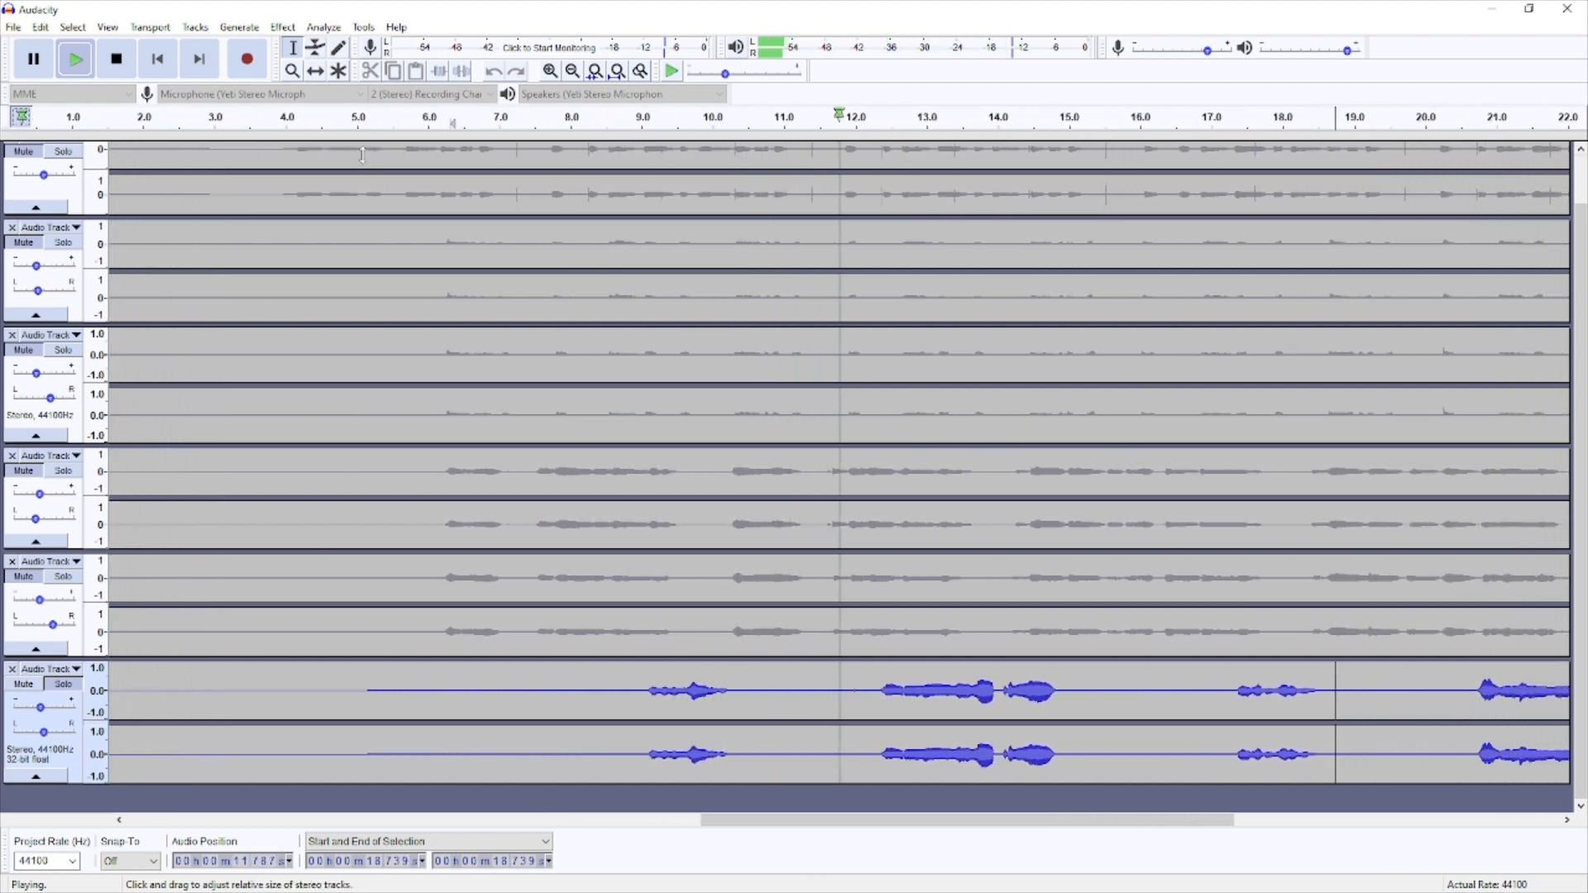
pyautogui.click(114, 59)
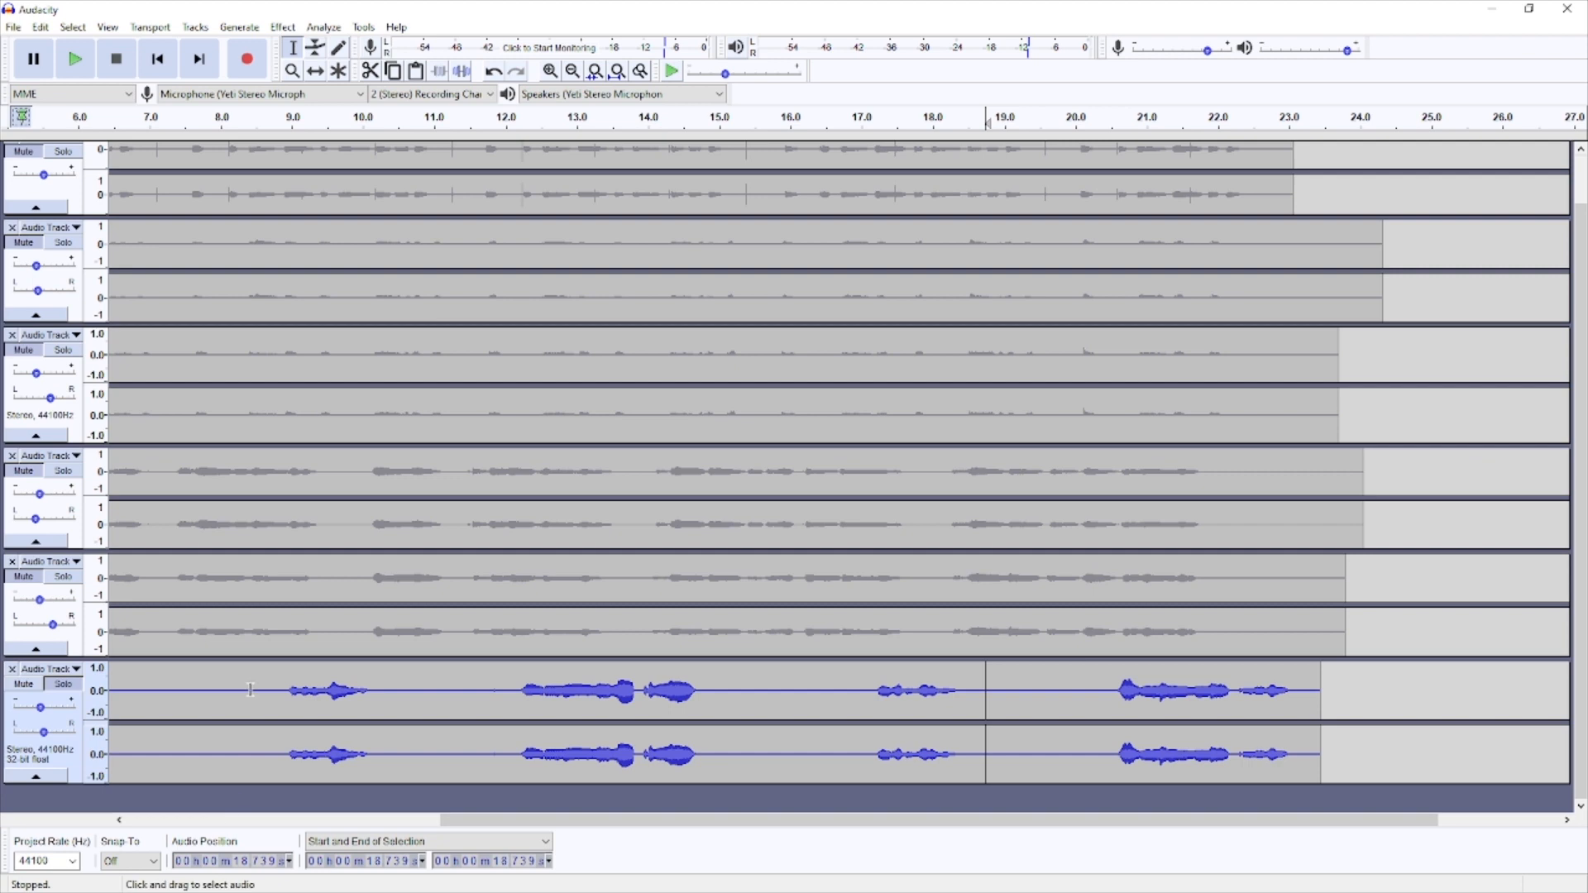
# - Replace the seventh track's audio from the project start to about 8.9 seconds with generated silence
pyautogui.moveTo(864, 820); pyautogui.dragTo(575, 828)
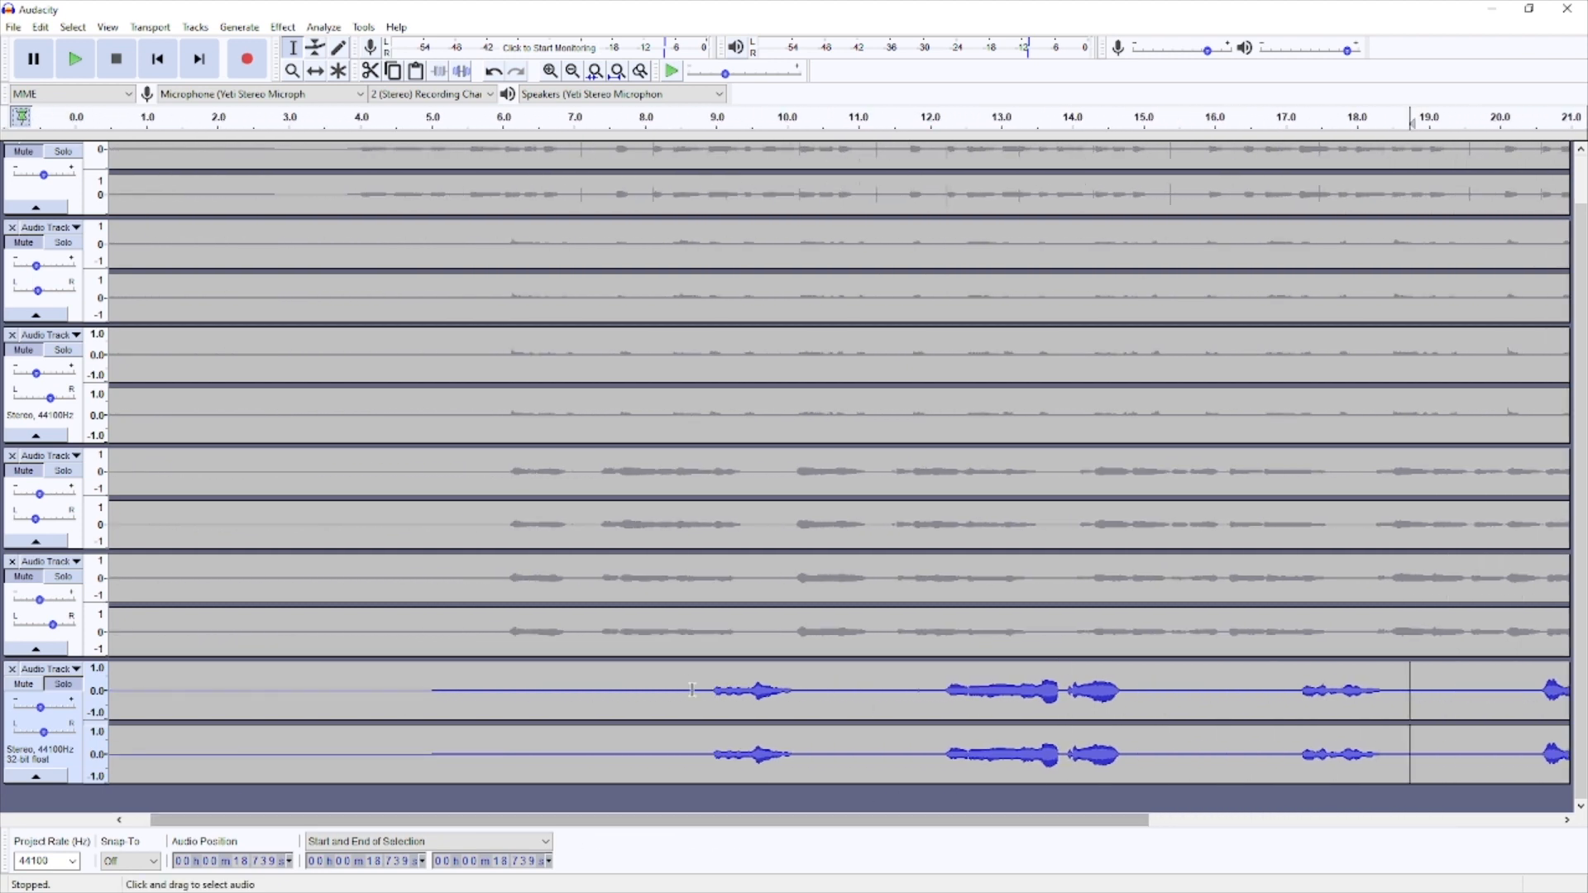
pyautogui.moveTo(710, 704); pyautogui.dragTo(108, 711)
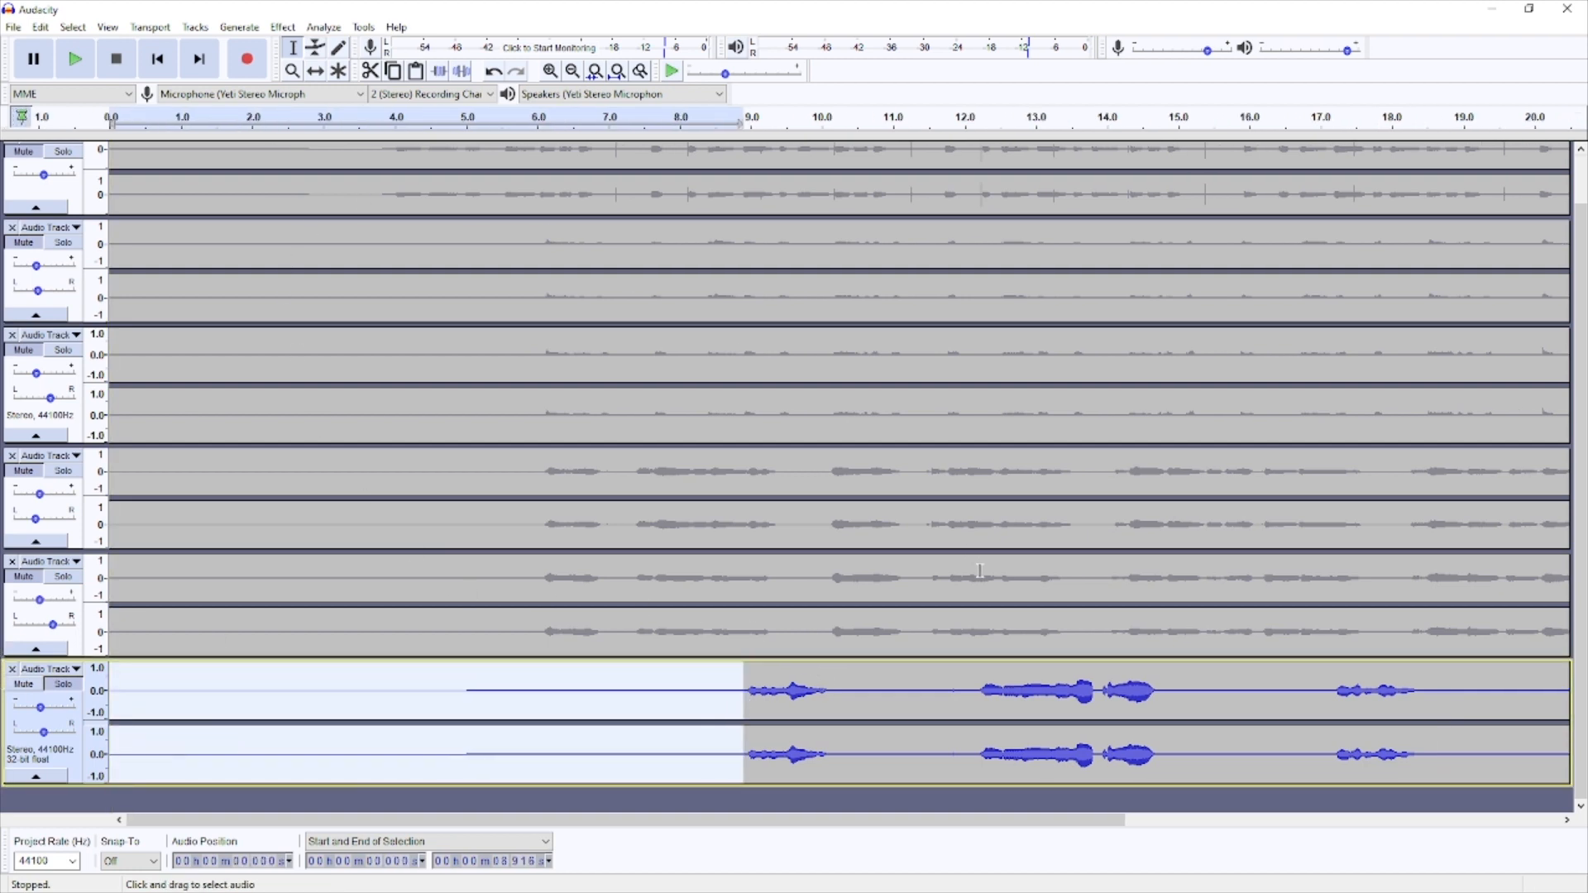
pyautogui.click(252, 31)
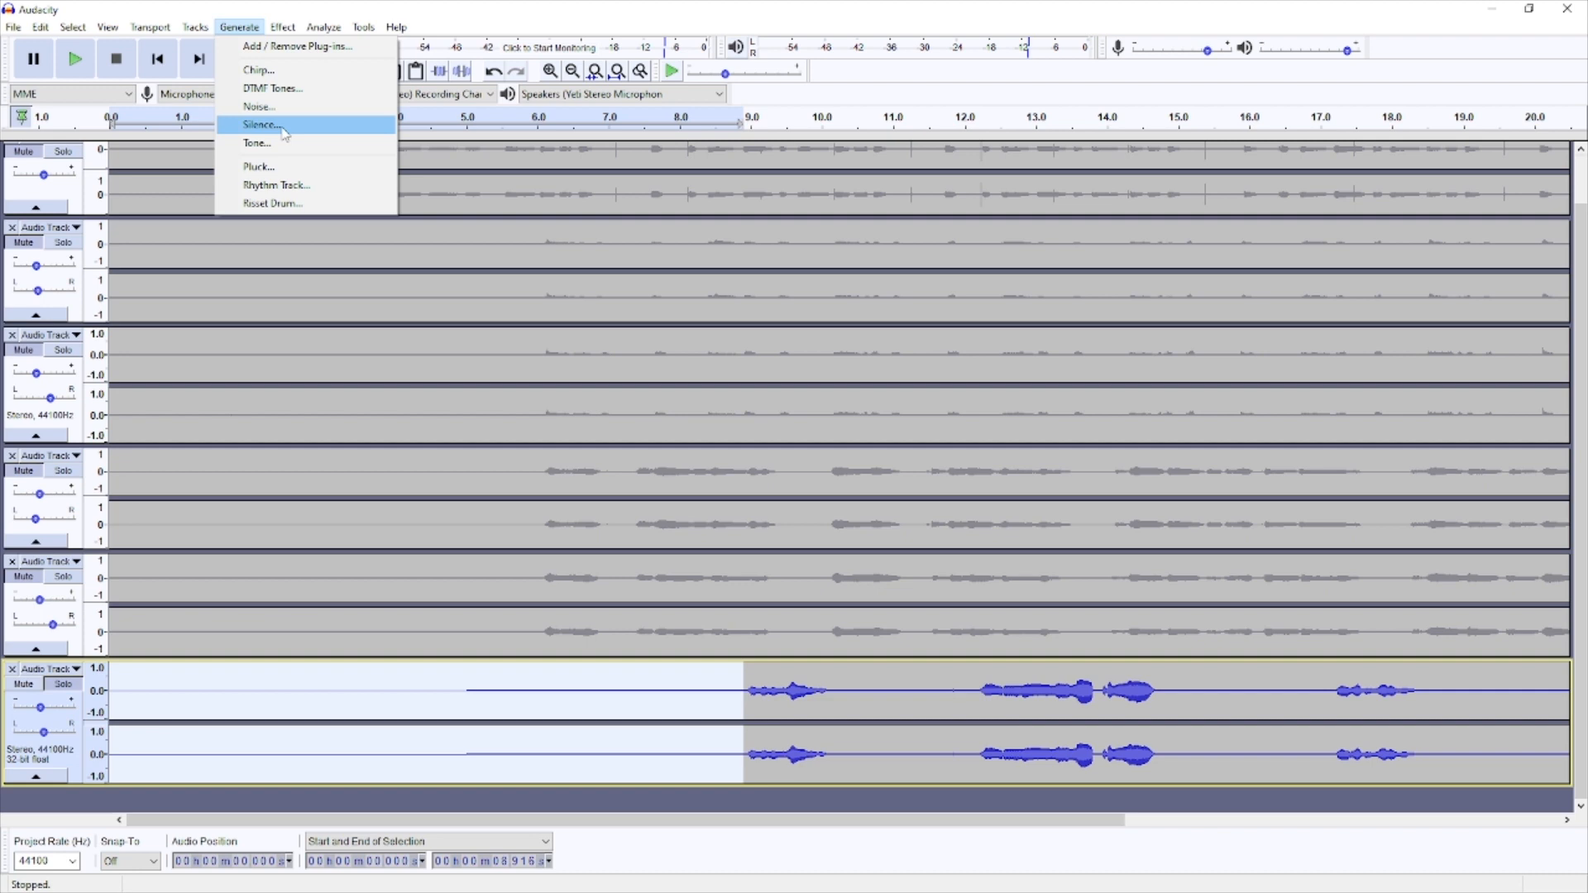
pyautogui.click(283, 127)
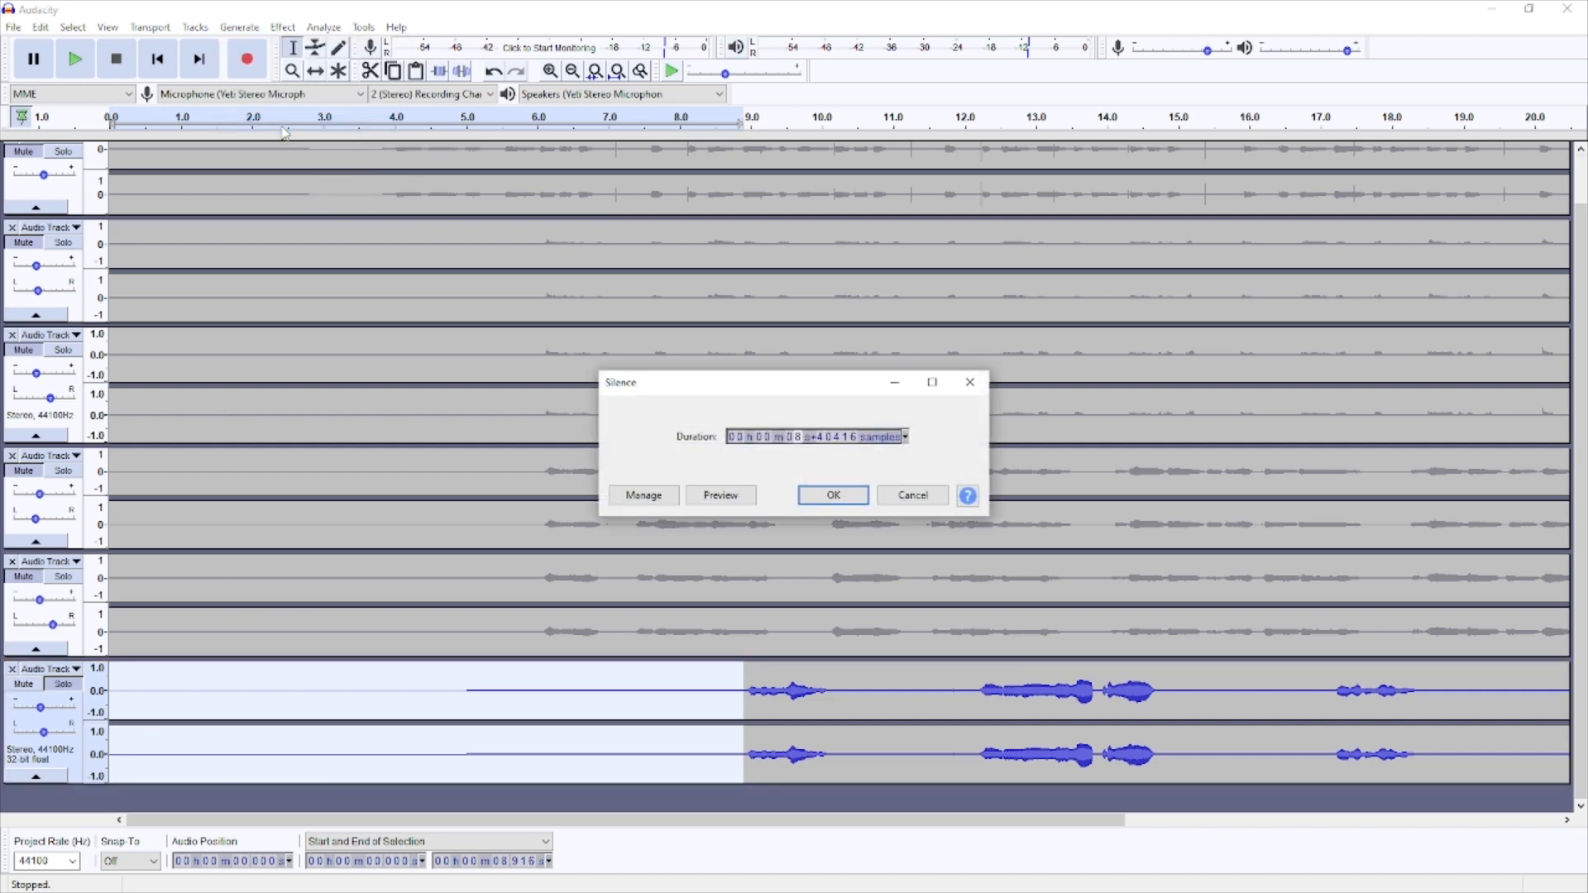
pyautogui.click(834, 496)
# - Replace the gap between phrases on the seventh track, about 10.2 to 12.1 seconds, with generated silence
pyautogui.moveTo(911, 734); pyautogui.dragTo(974, 714)
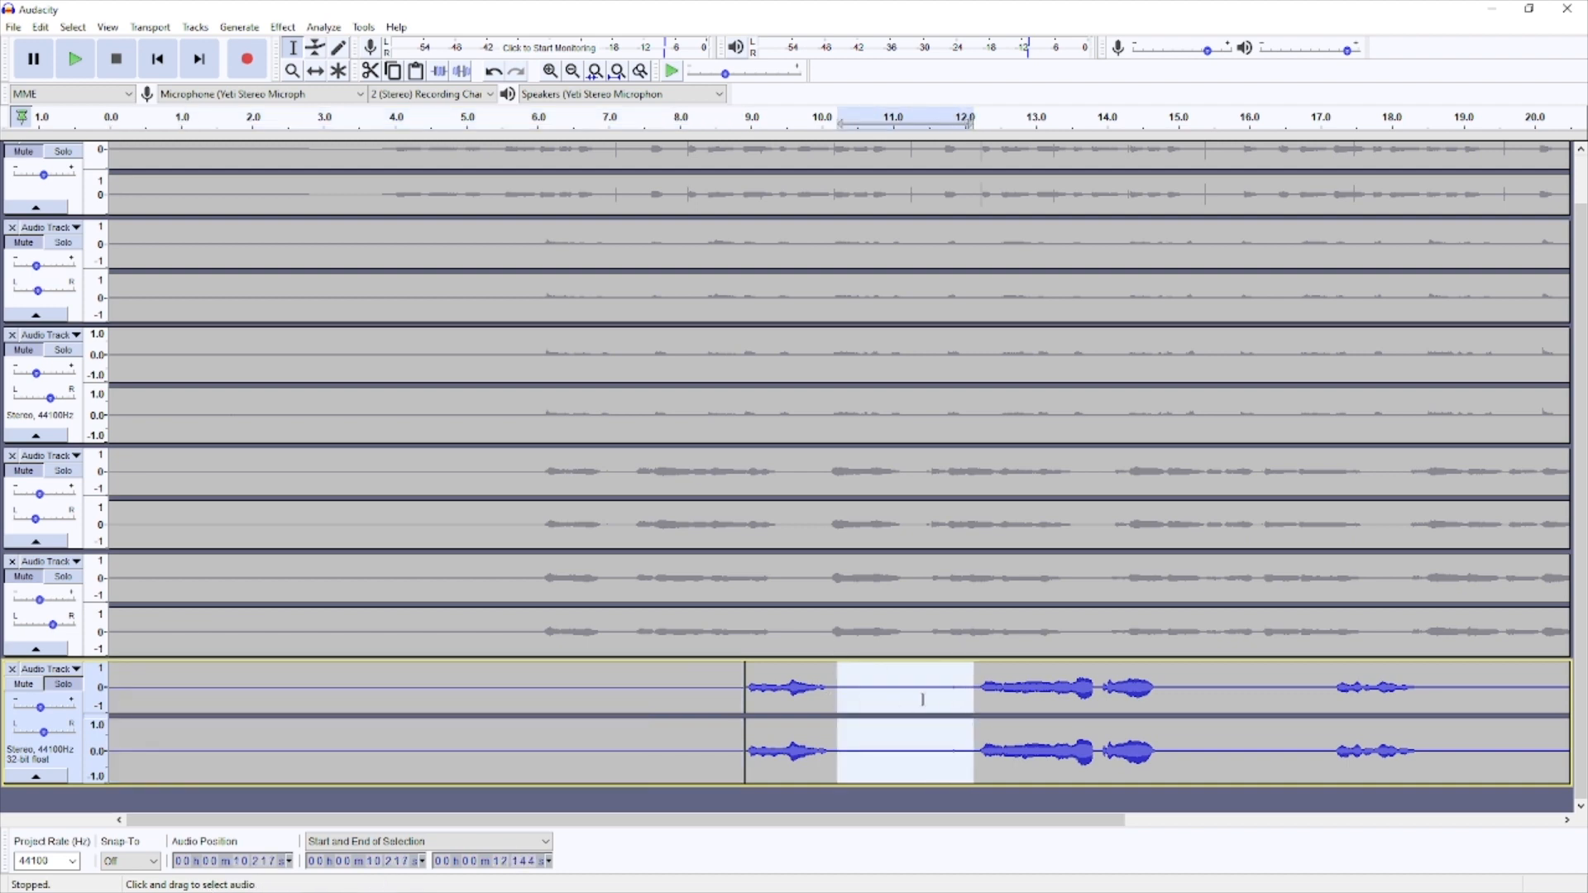
pyautogui.click(239, 26)
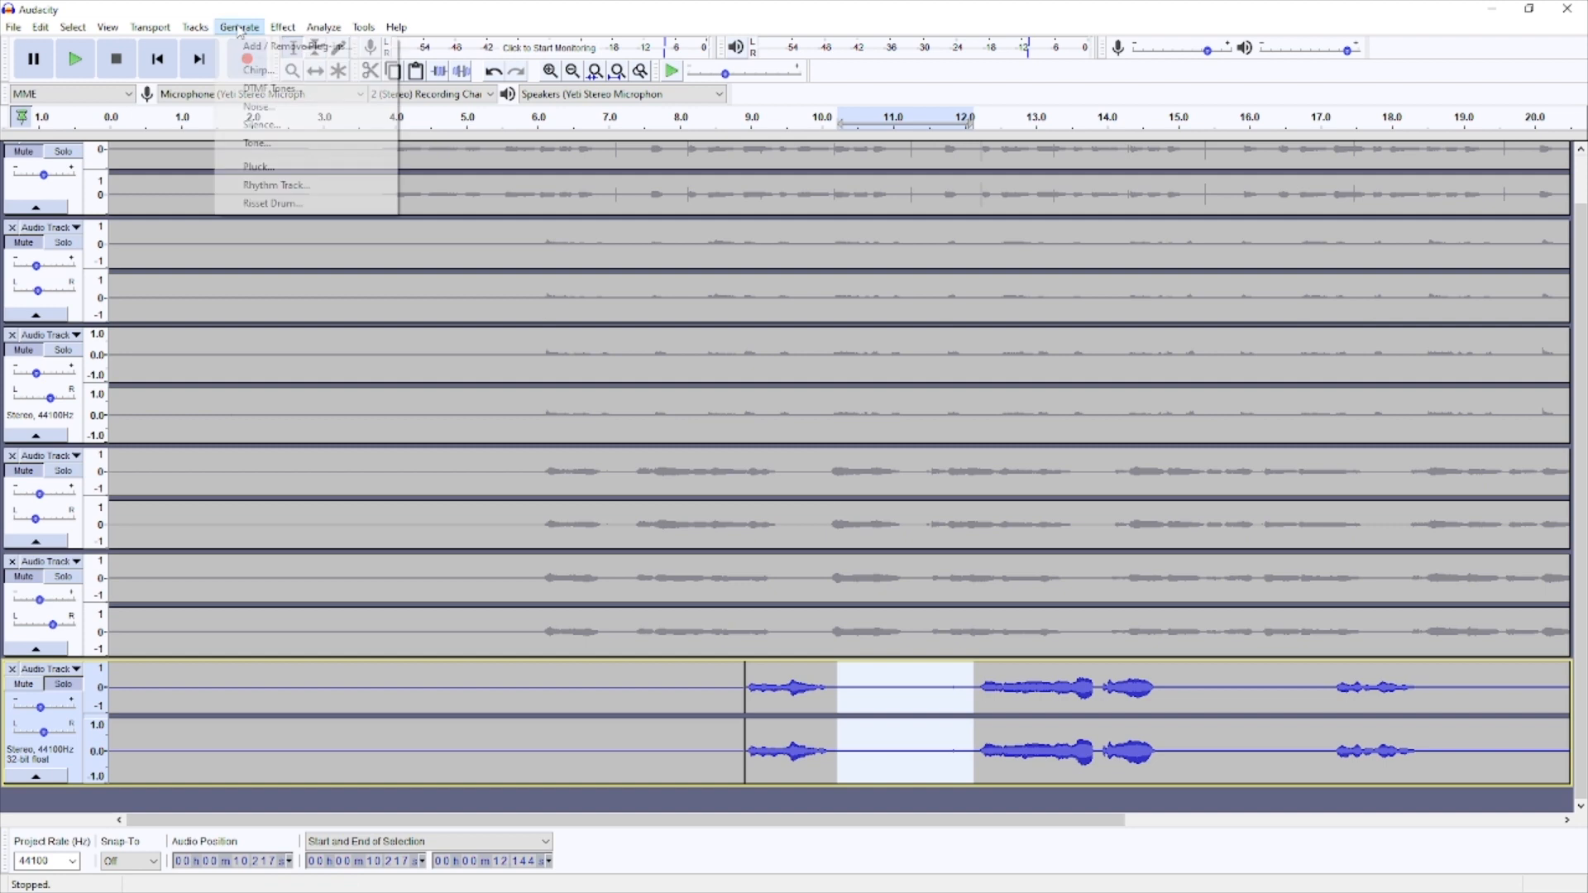
pyautogui.click(254, 125)
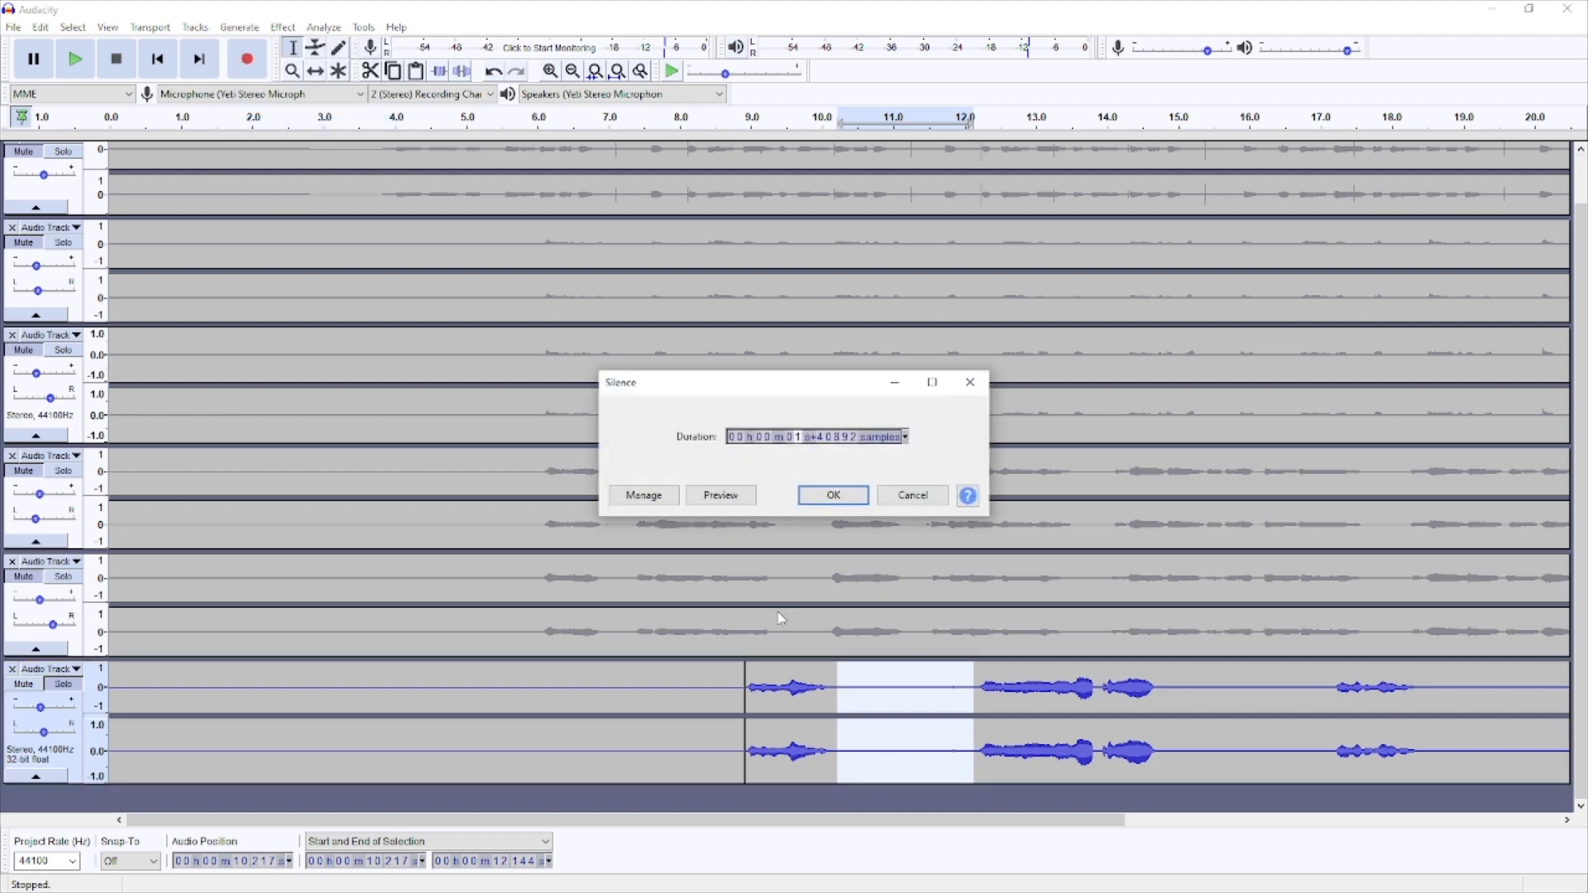
pyautogui.click(834, 495)
# - Replace the seventh track's gap from about 14.8 to 17.1 seconds with generated silence and play the soloed track from about 8.4 seconds
pyautogui.moveTo(1163, 699); pyautogui.dragTo(1328, 728)
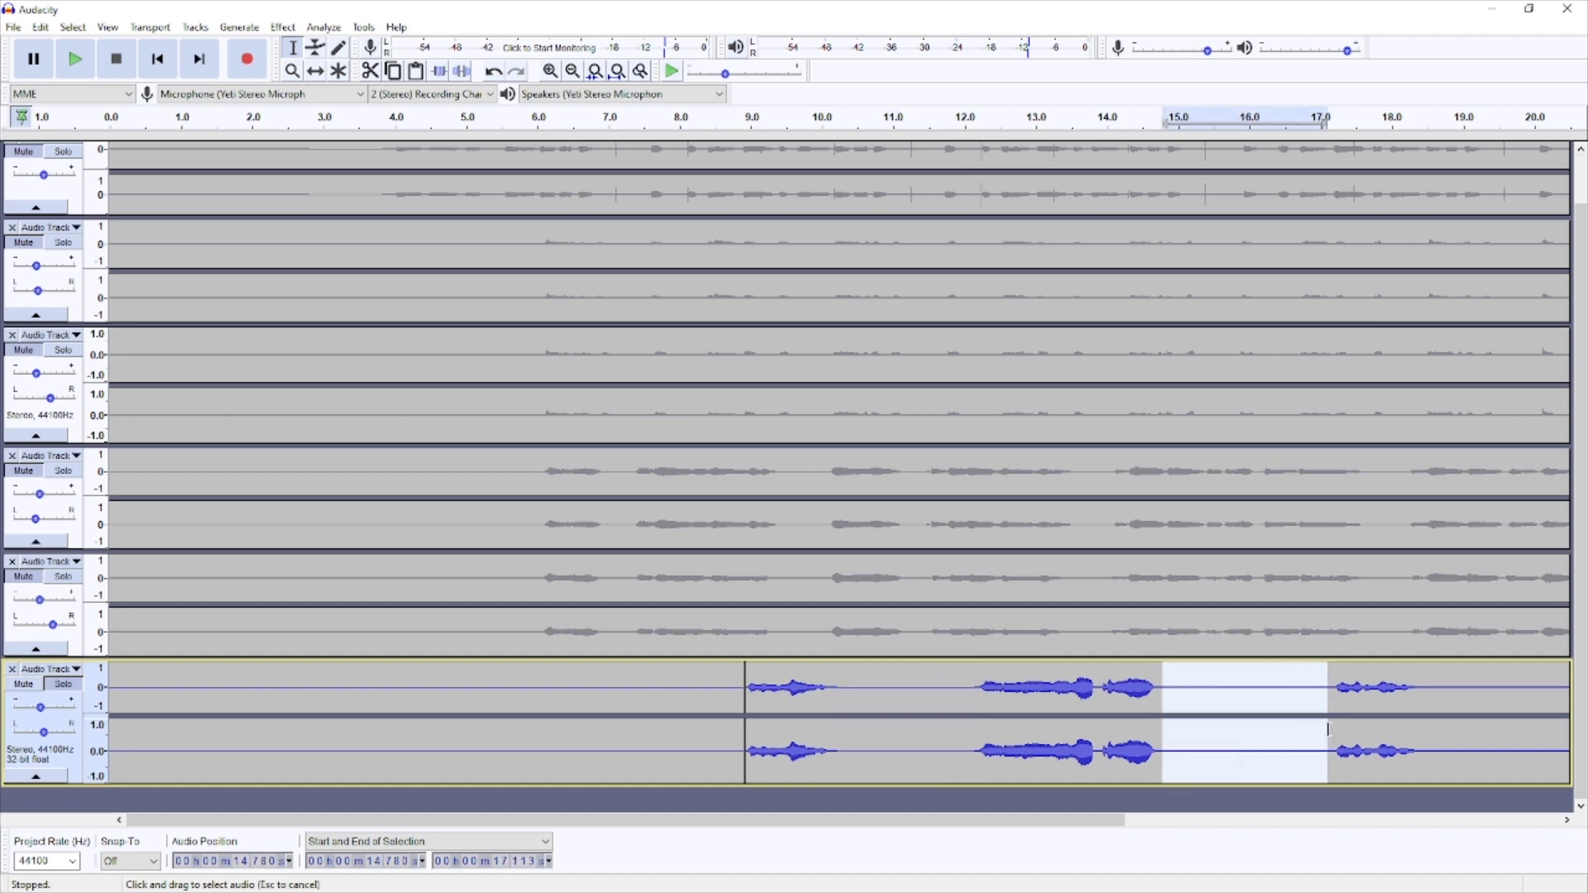
pyautogui.click(239, 26)
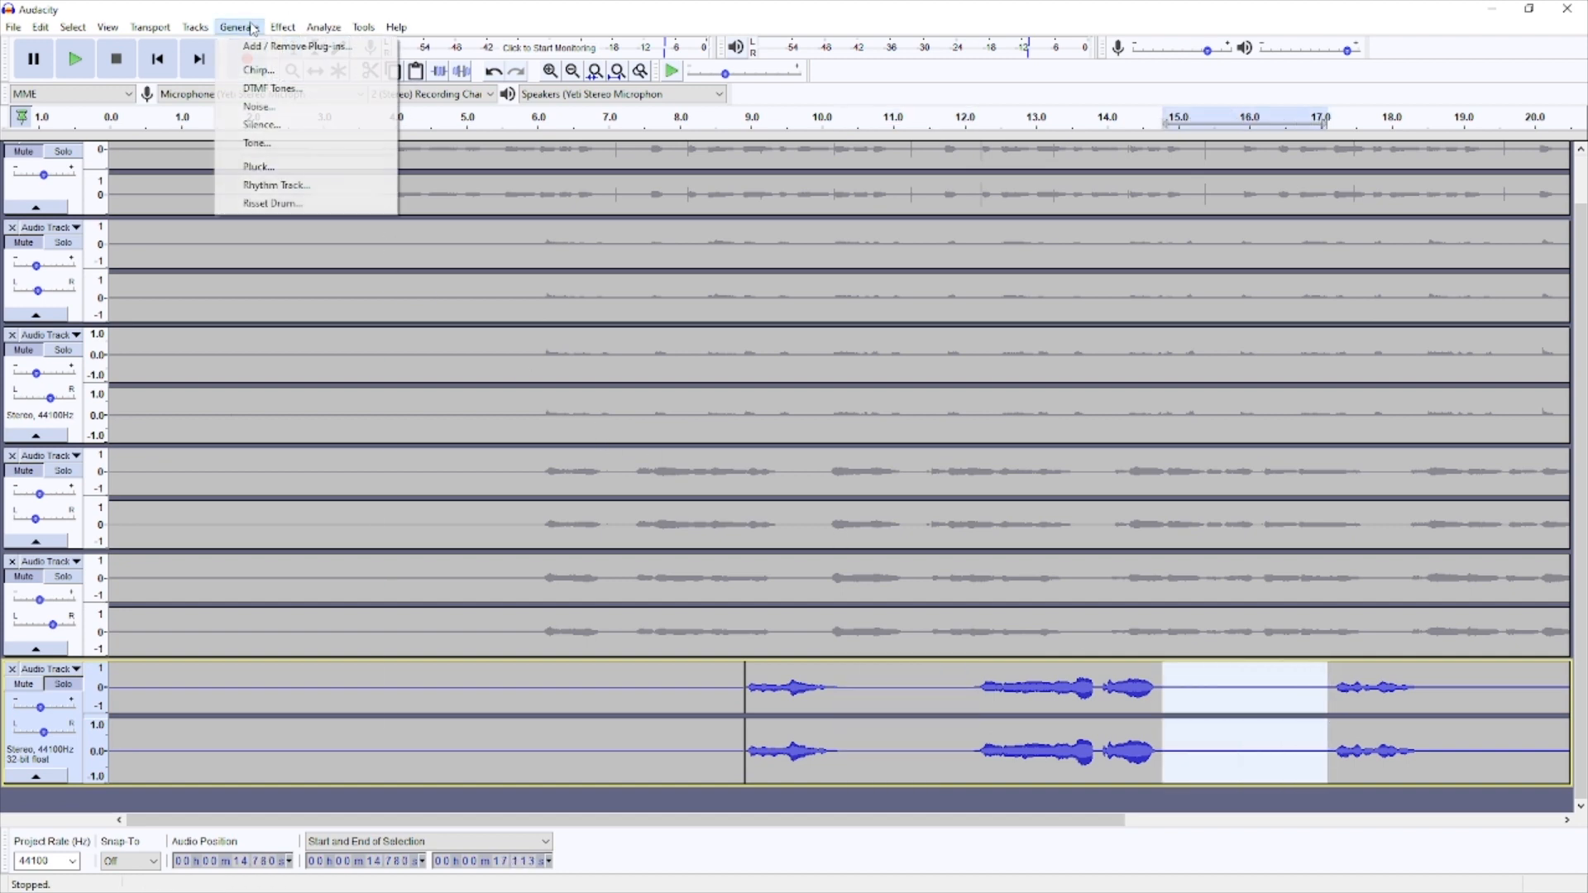
pyautogui.click(263, 125)
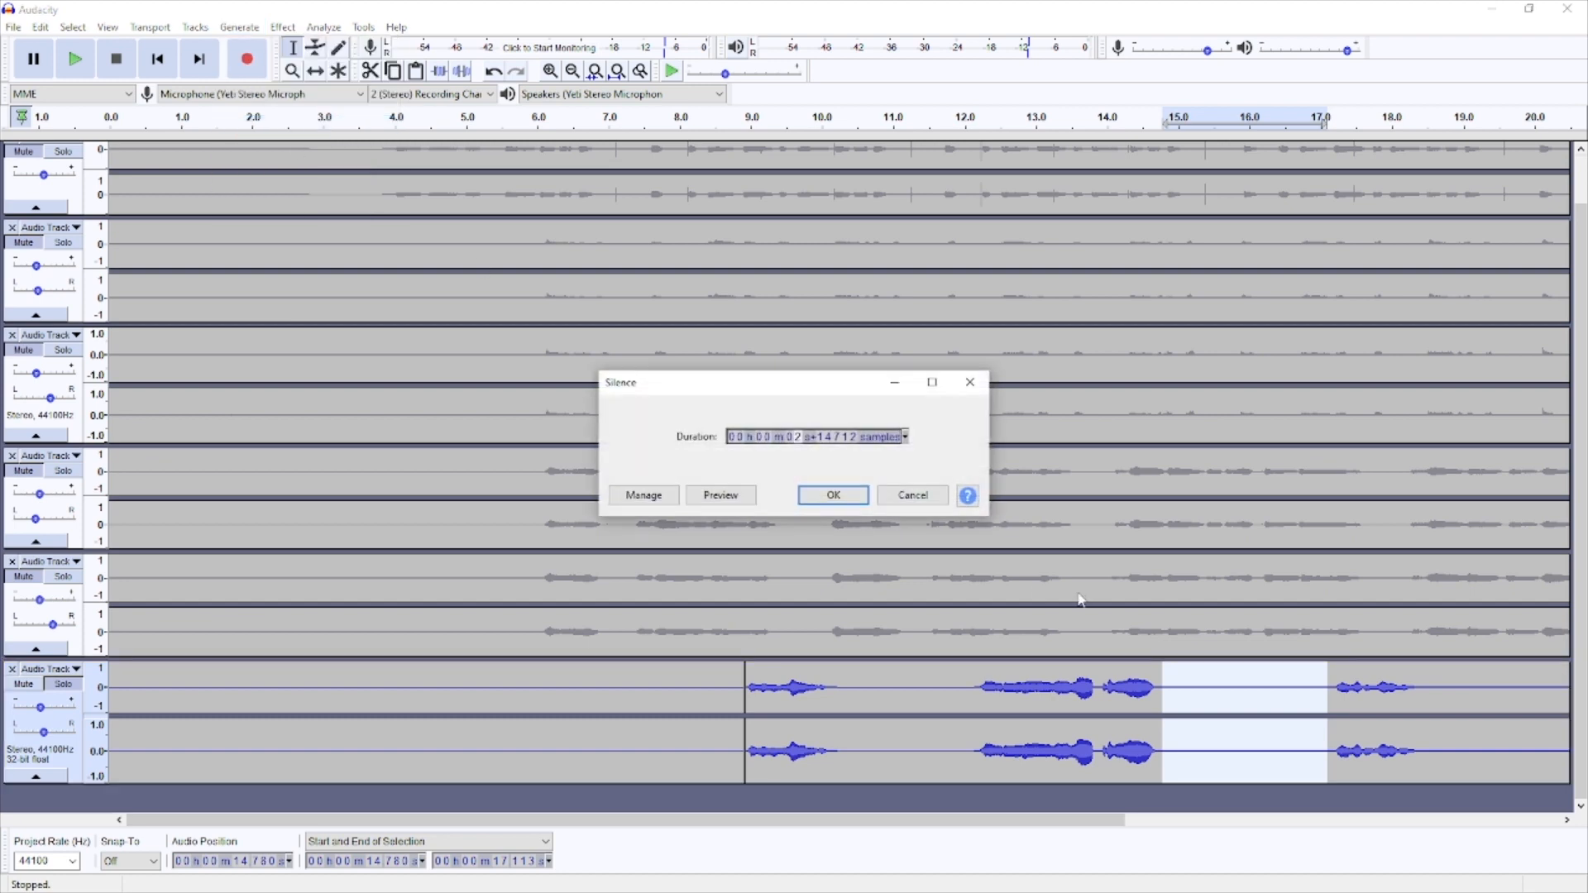
pyautogui.click(832, 497)
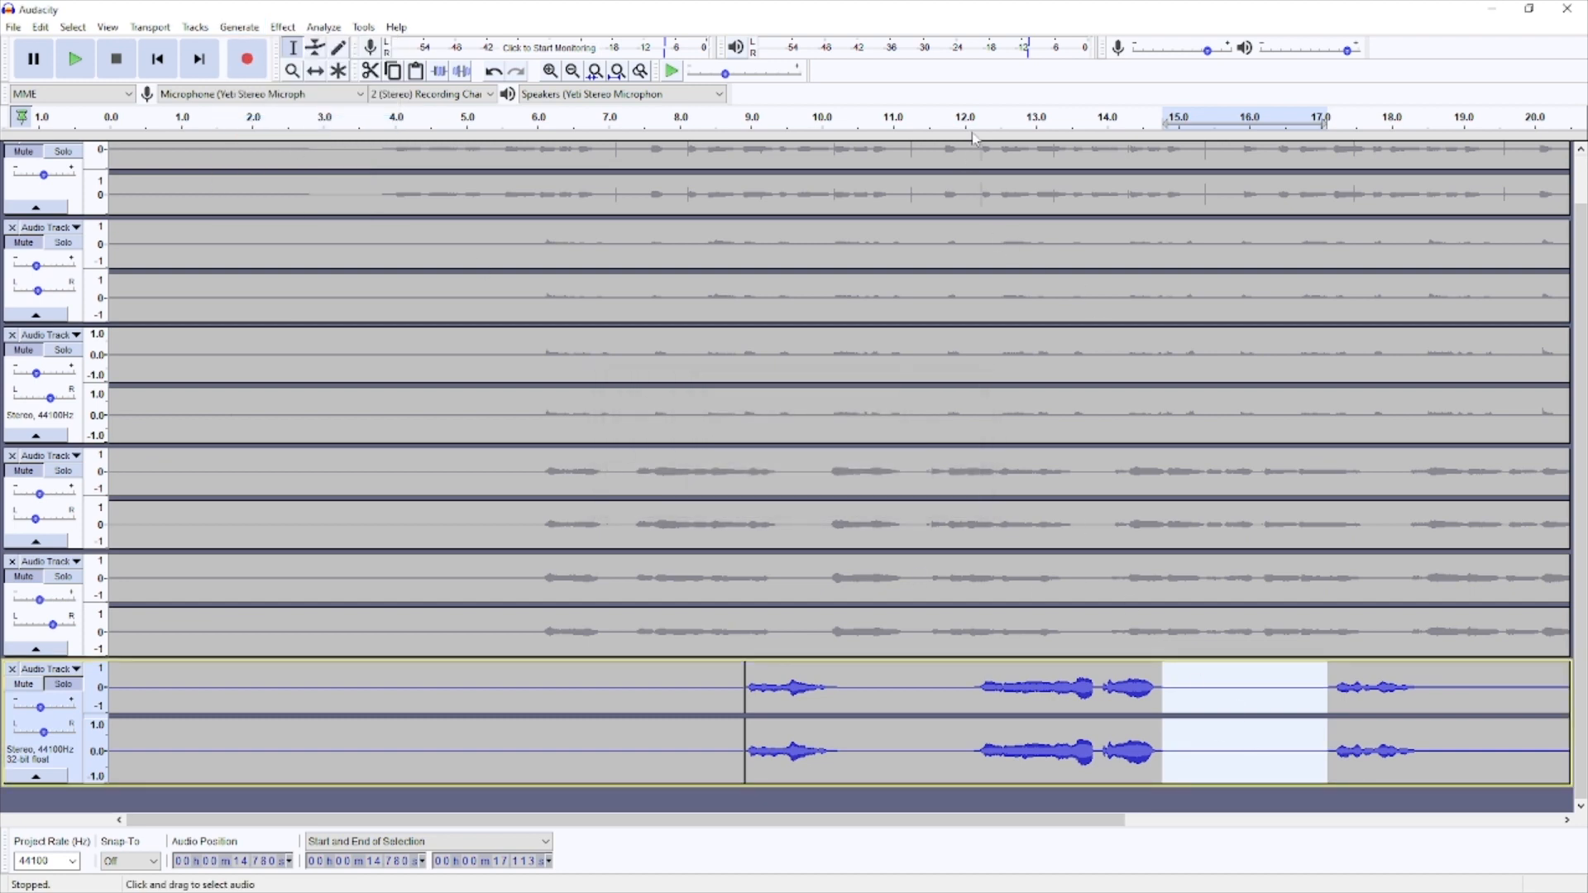
pyautogui.click(707, 122)
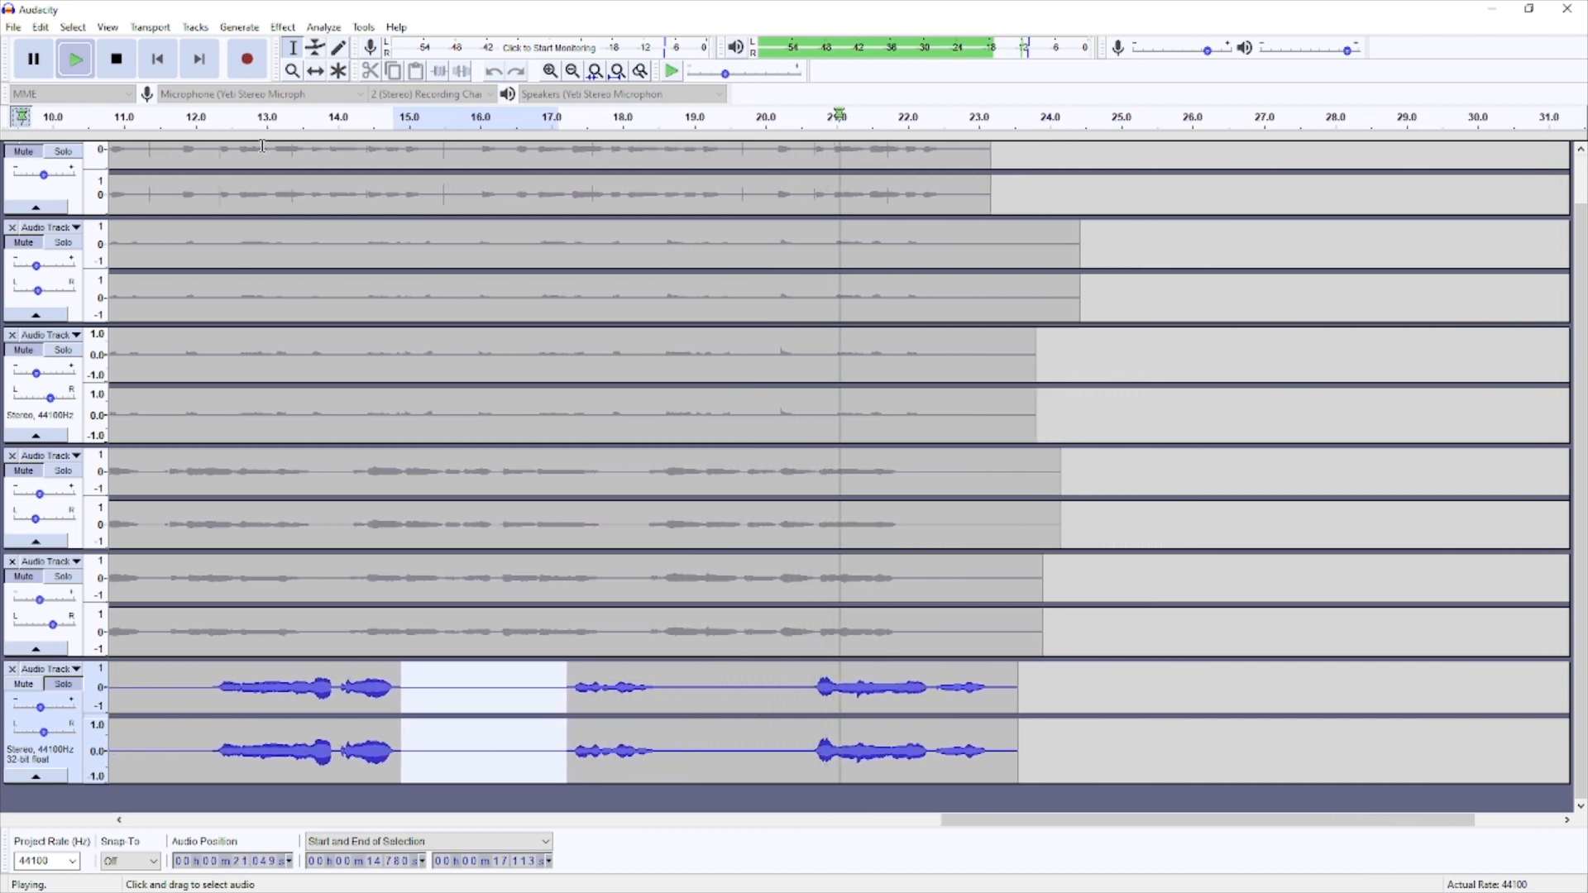
# - Stop playback and replace the gap from about 18.43 to 20.52 s in the lowest track with generated silence
pyautogui.press('space')
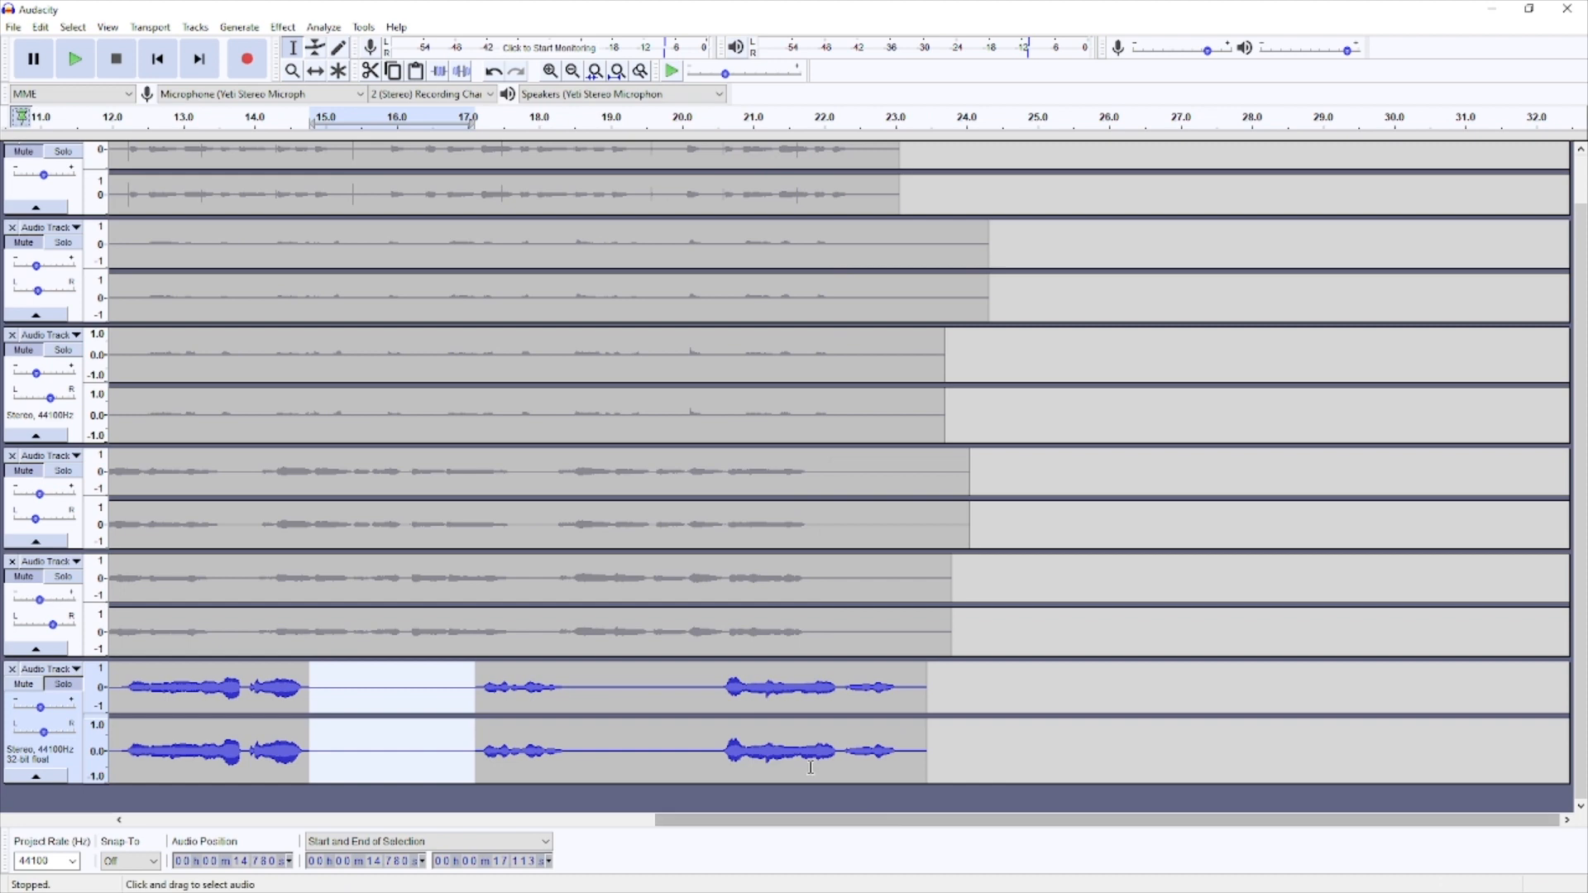
pyautogui.moveTo(573, 698); pyautogui.dragTo(716, 724)
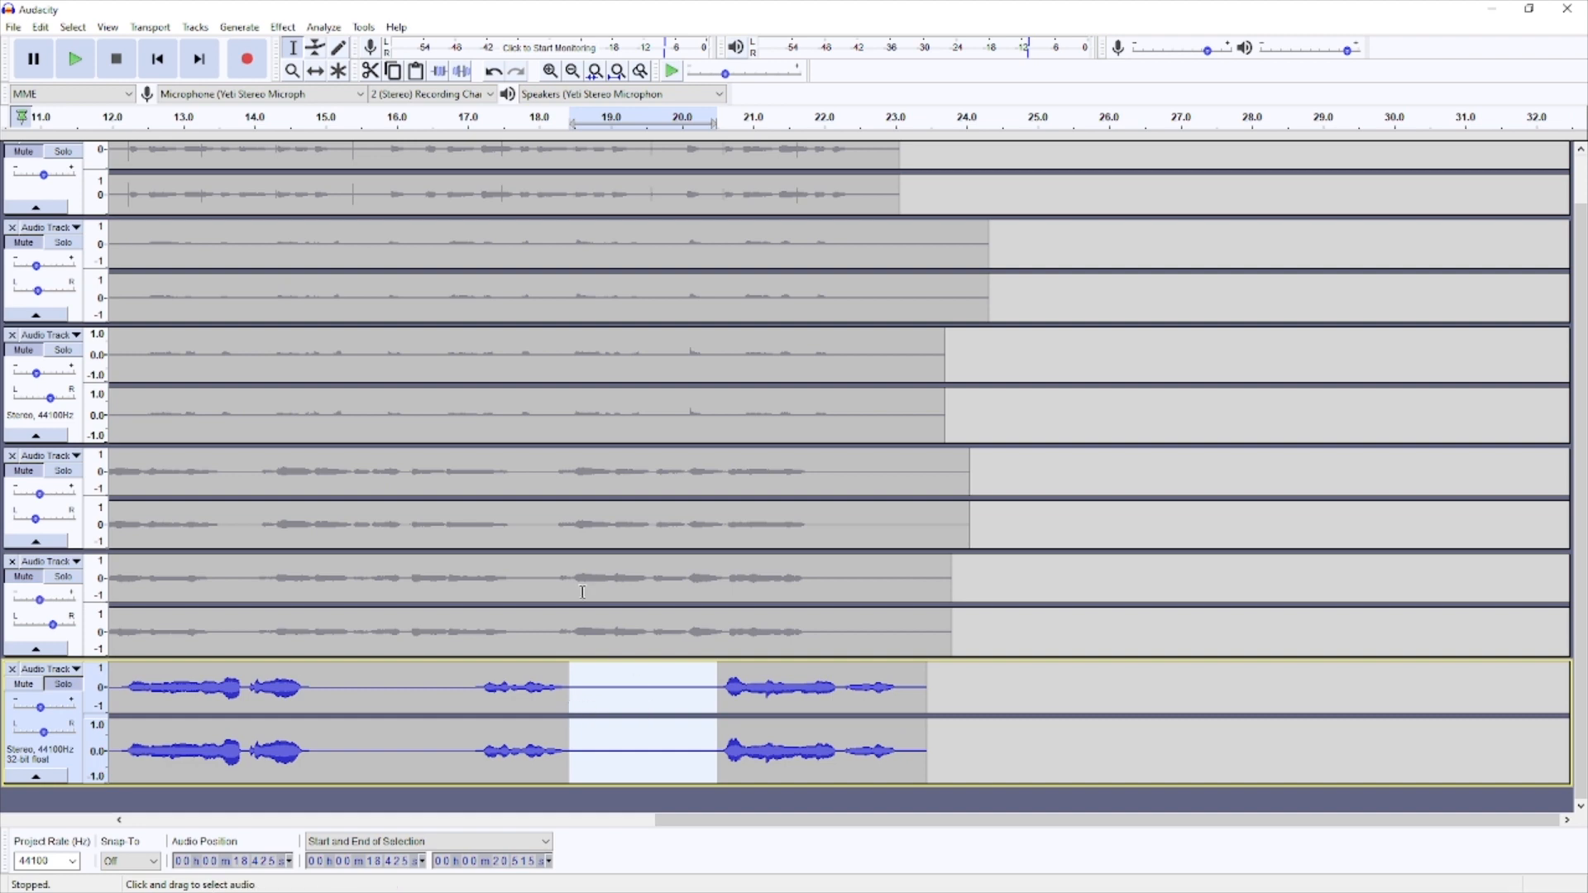
pyautogui.click(239, 27)
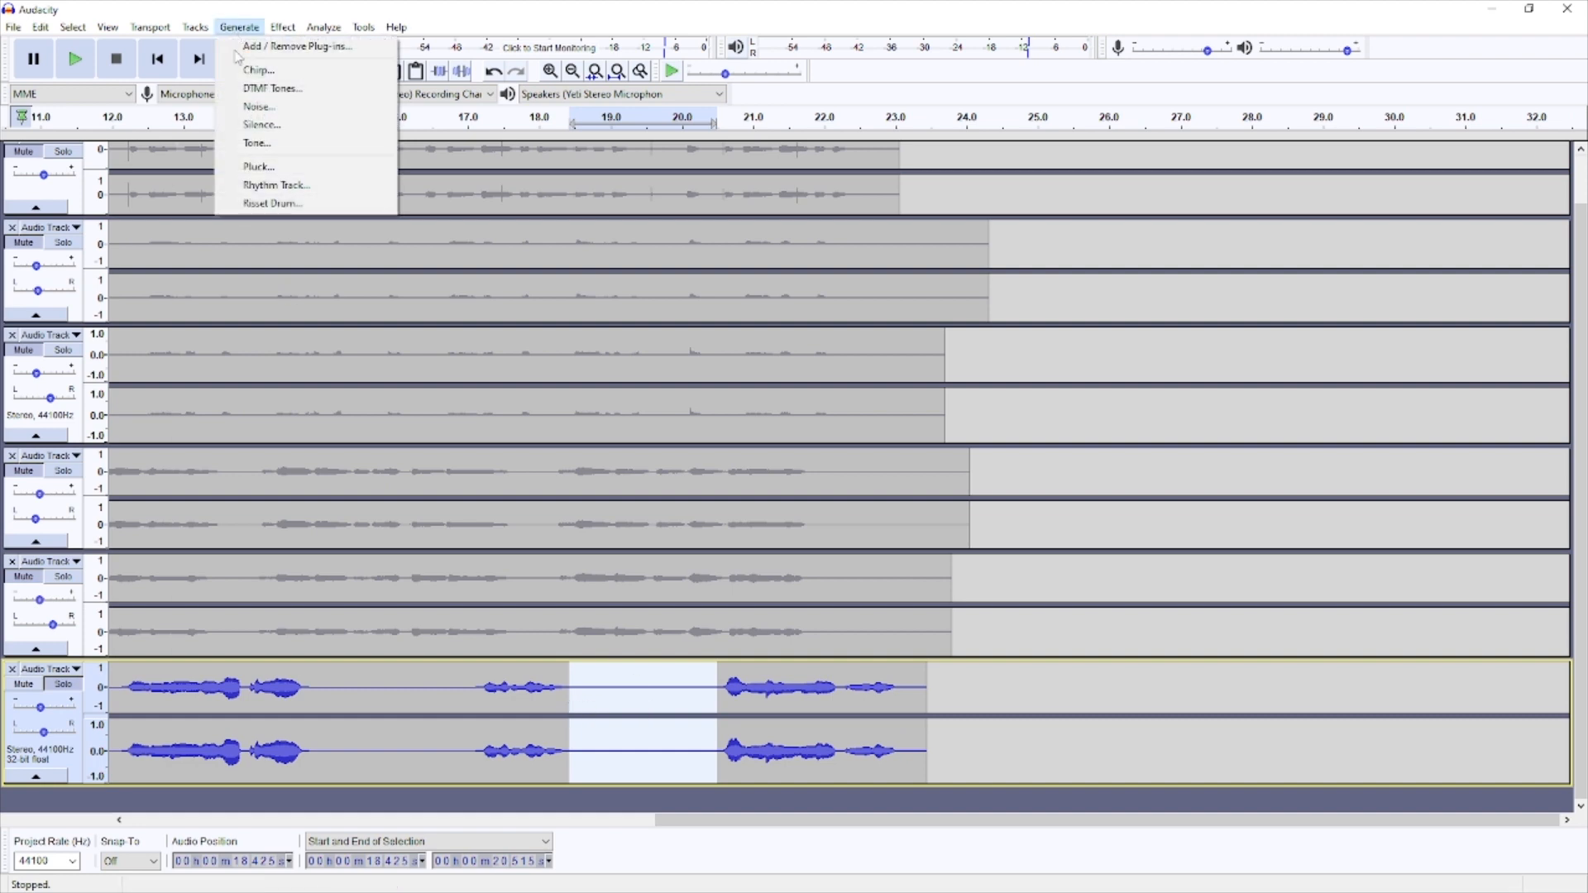
pyautogui.click(261, 124)
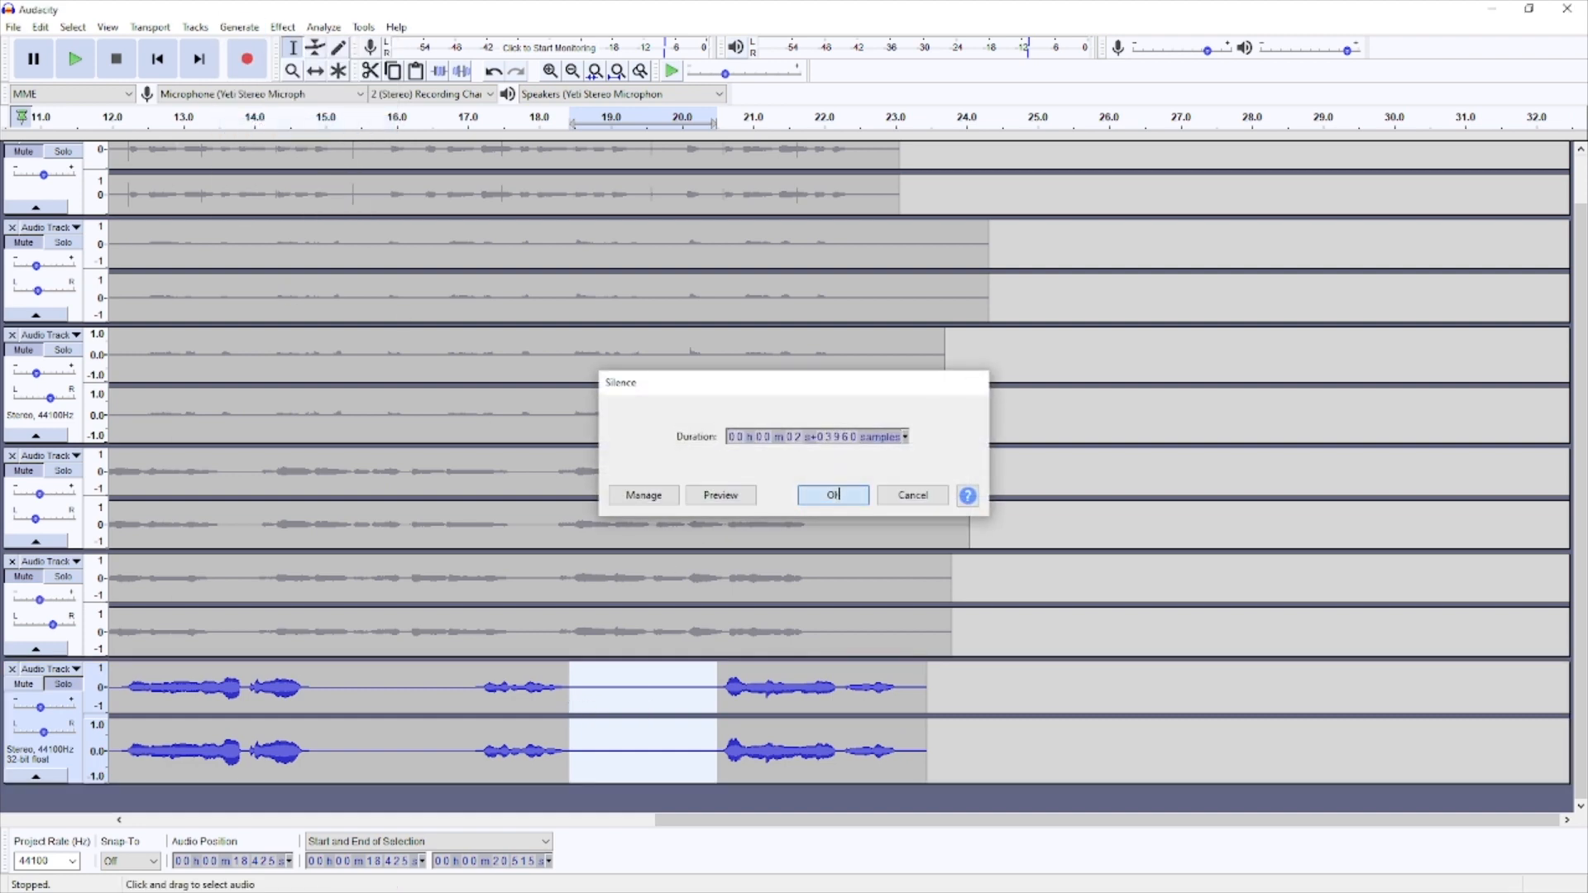
pyautogui.click(834, 494)
pyautogui.click(1064, 696)
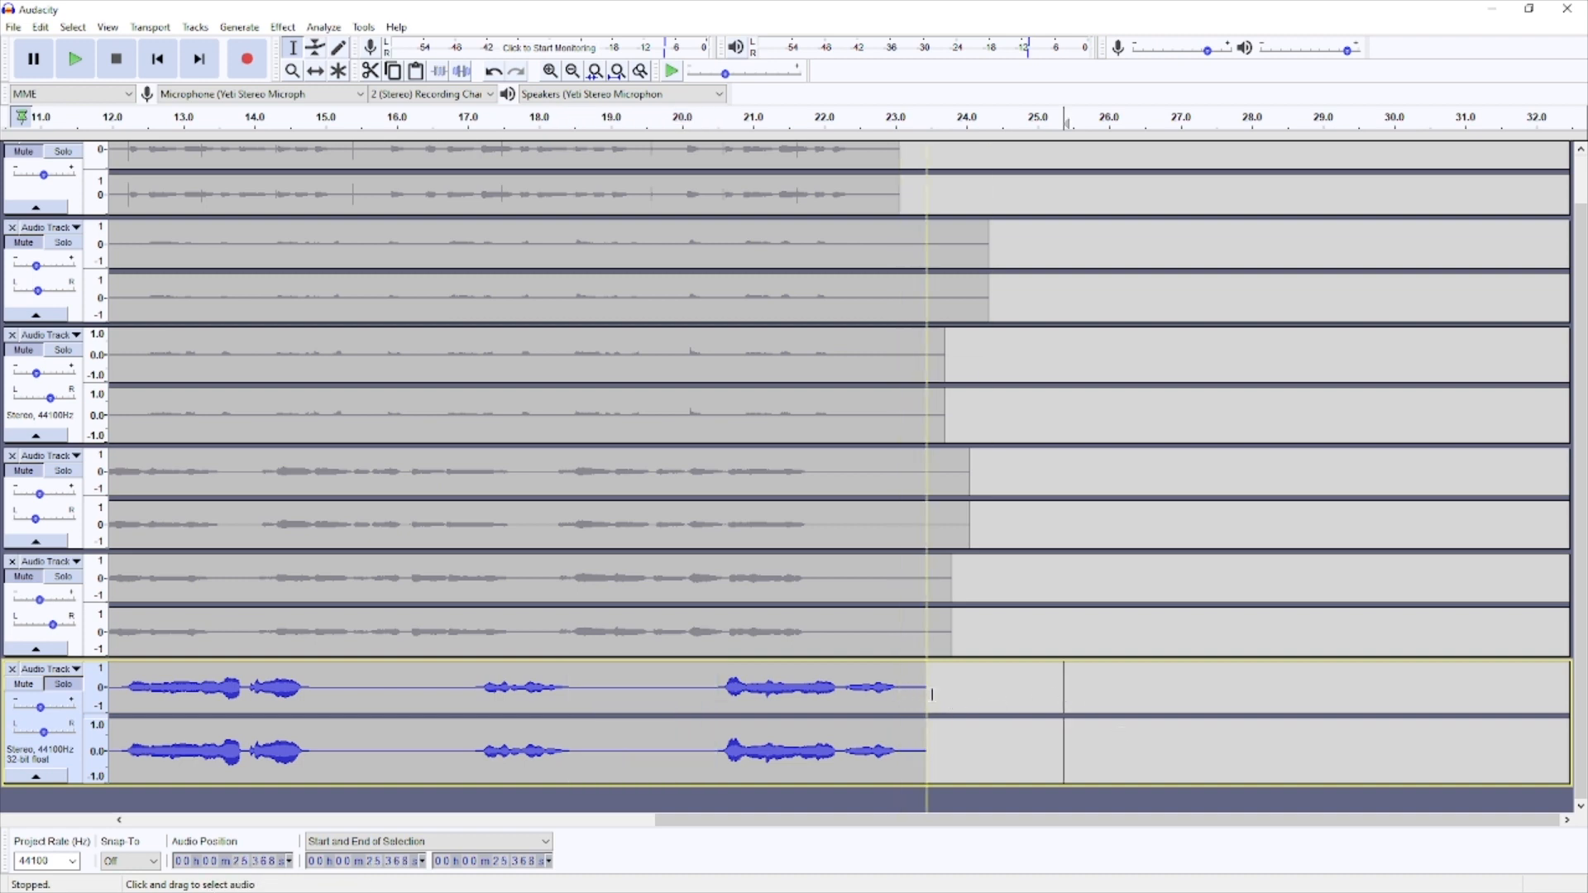
pyautogui.scroll(1, 819, 381)
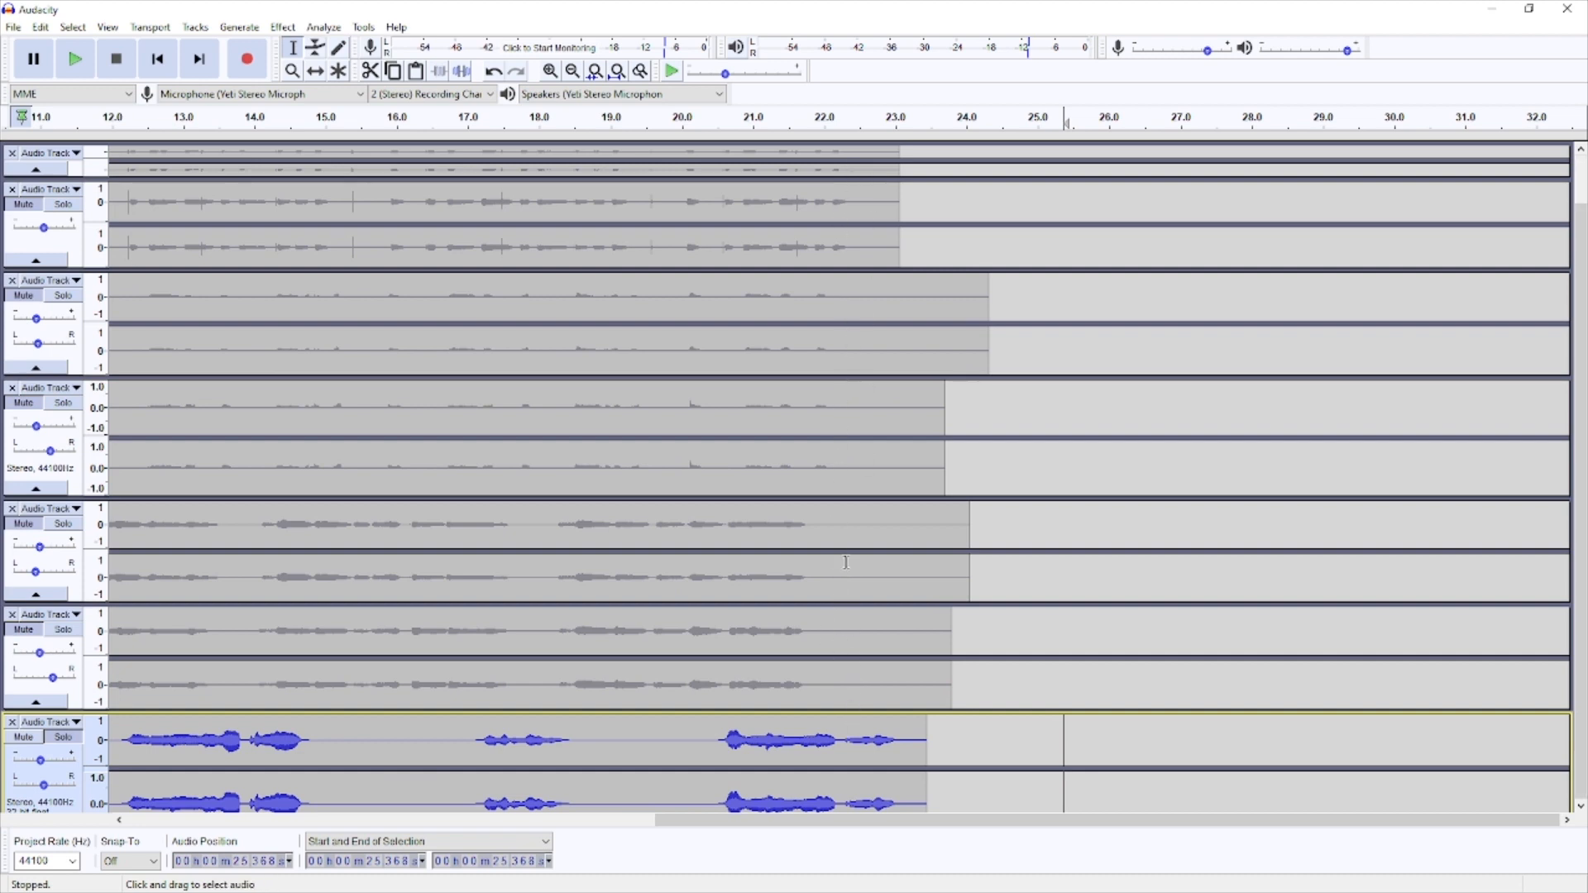
pyautogui.scroll(-1, 842, 428)
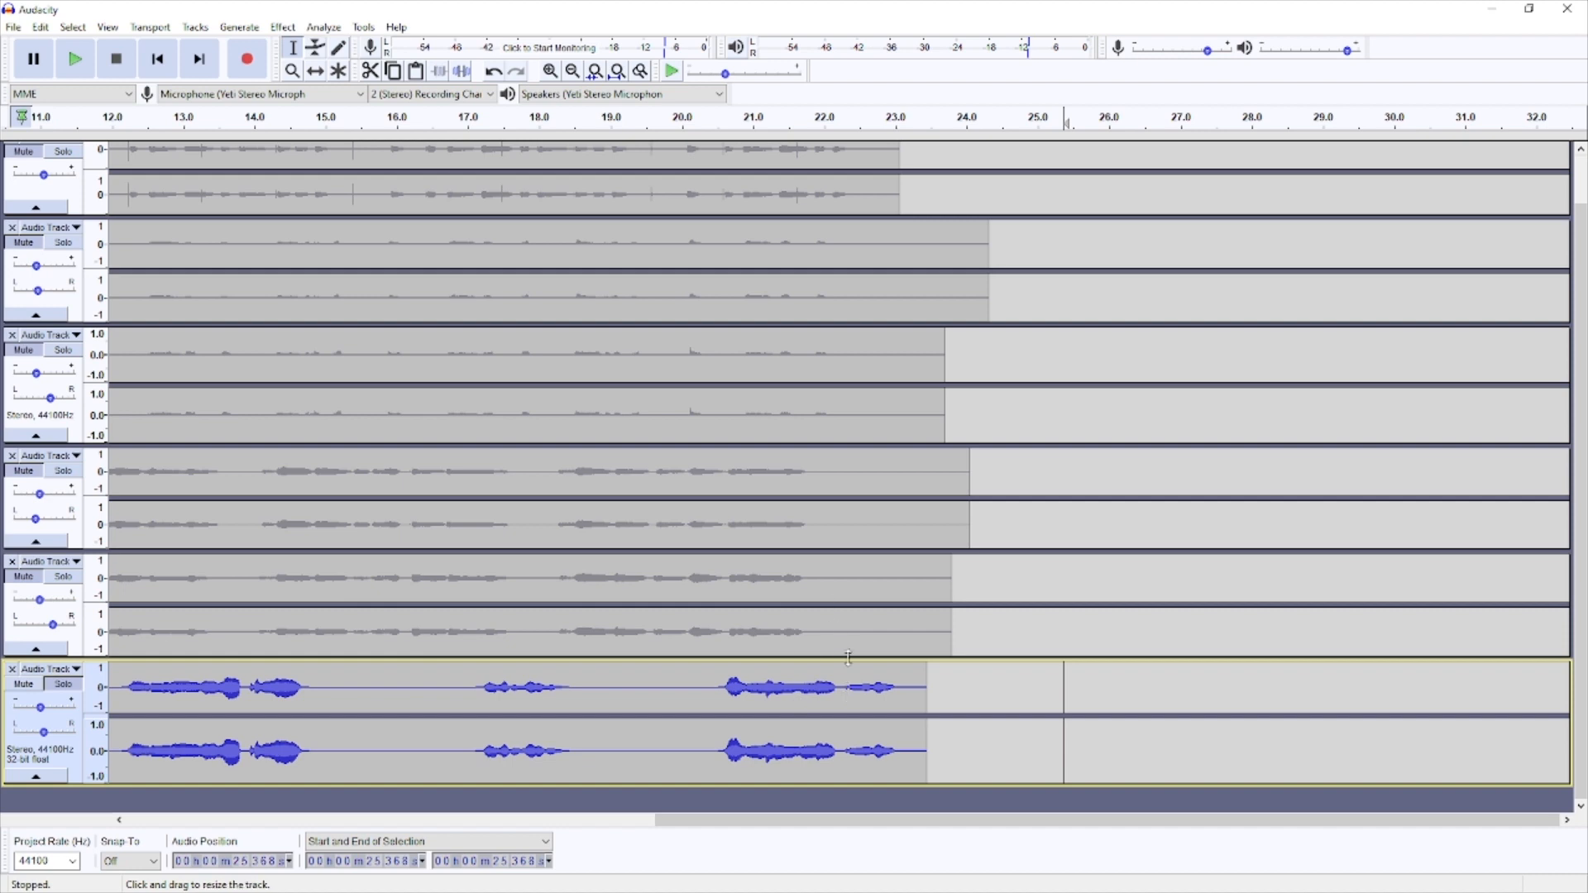
# - Replace the lowest track's tail from about 23.06 to 23.50 s with generated silence and play back its ending
pyautogui.moveTo(896, 706); pyautogui.dragTo(931, 718)
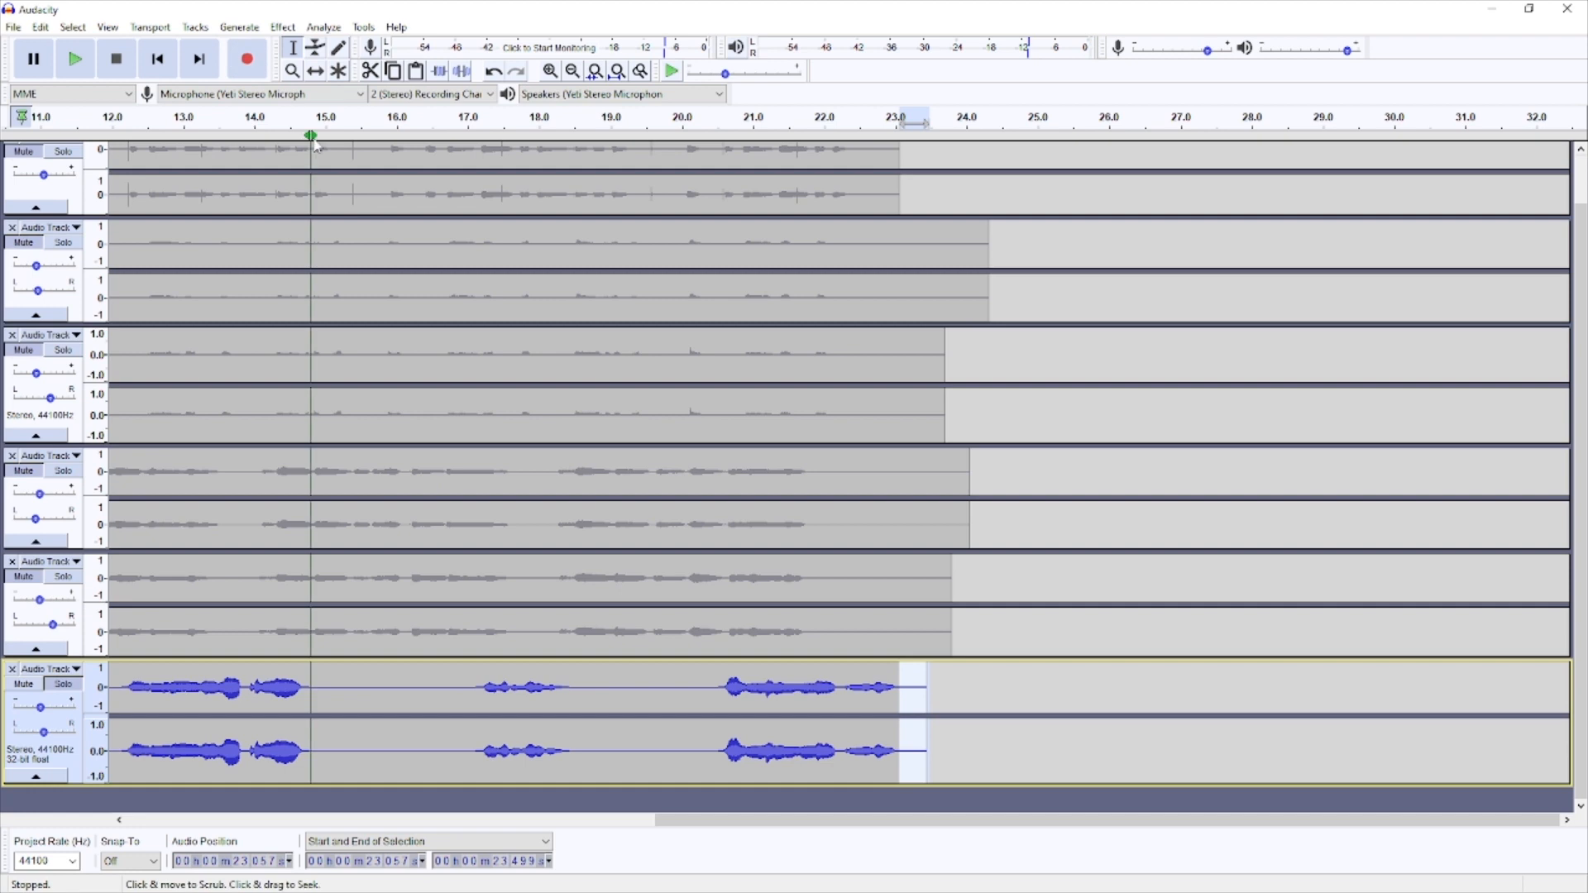
pyautogui.click(239, 27)
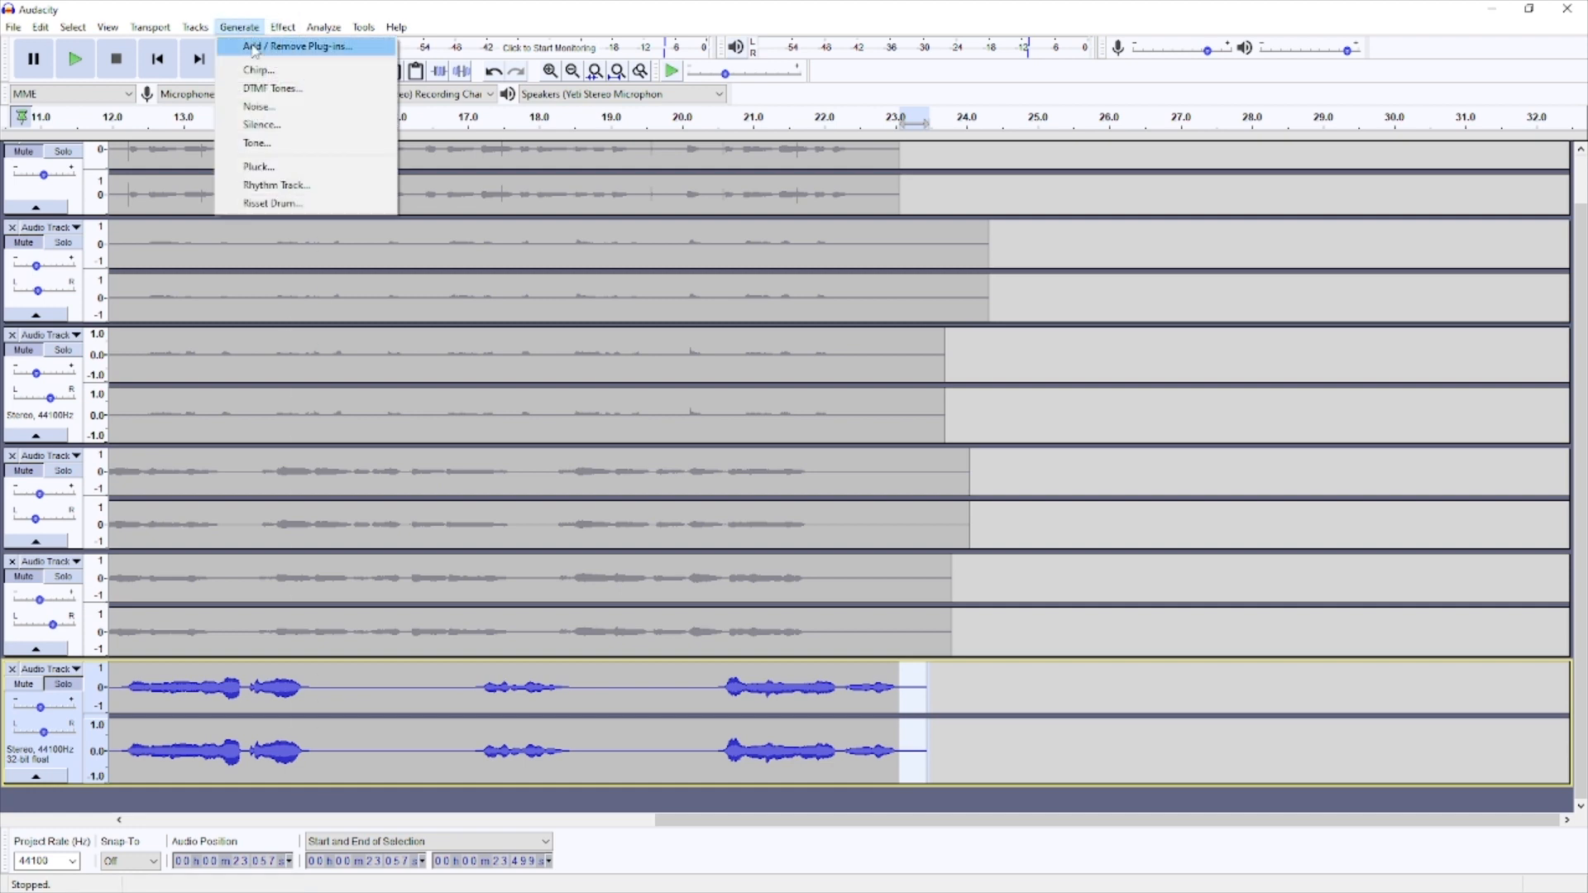
pyautogui.click(276, 129)
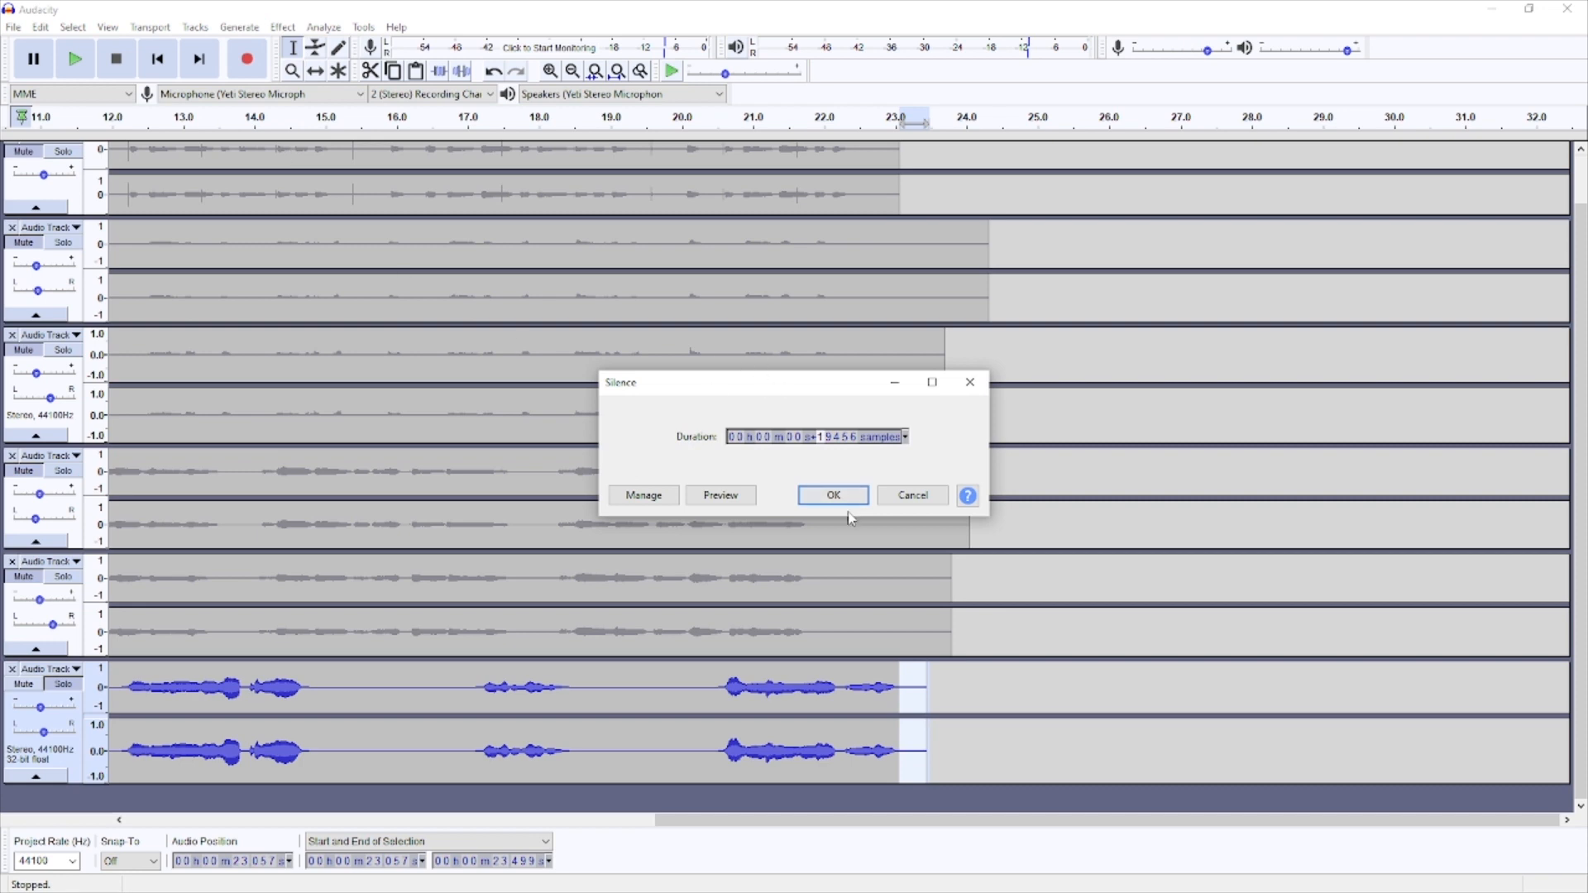
pyautogui.click(836, 496)
pyautogui.click(886, 688)
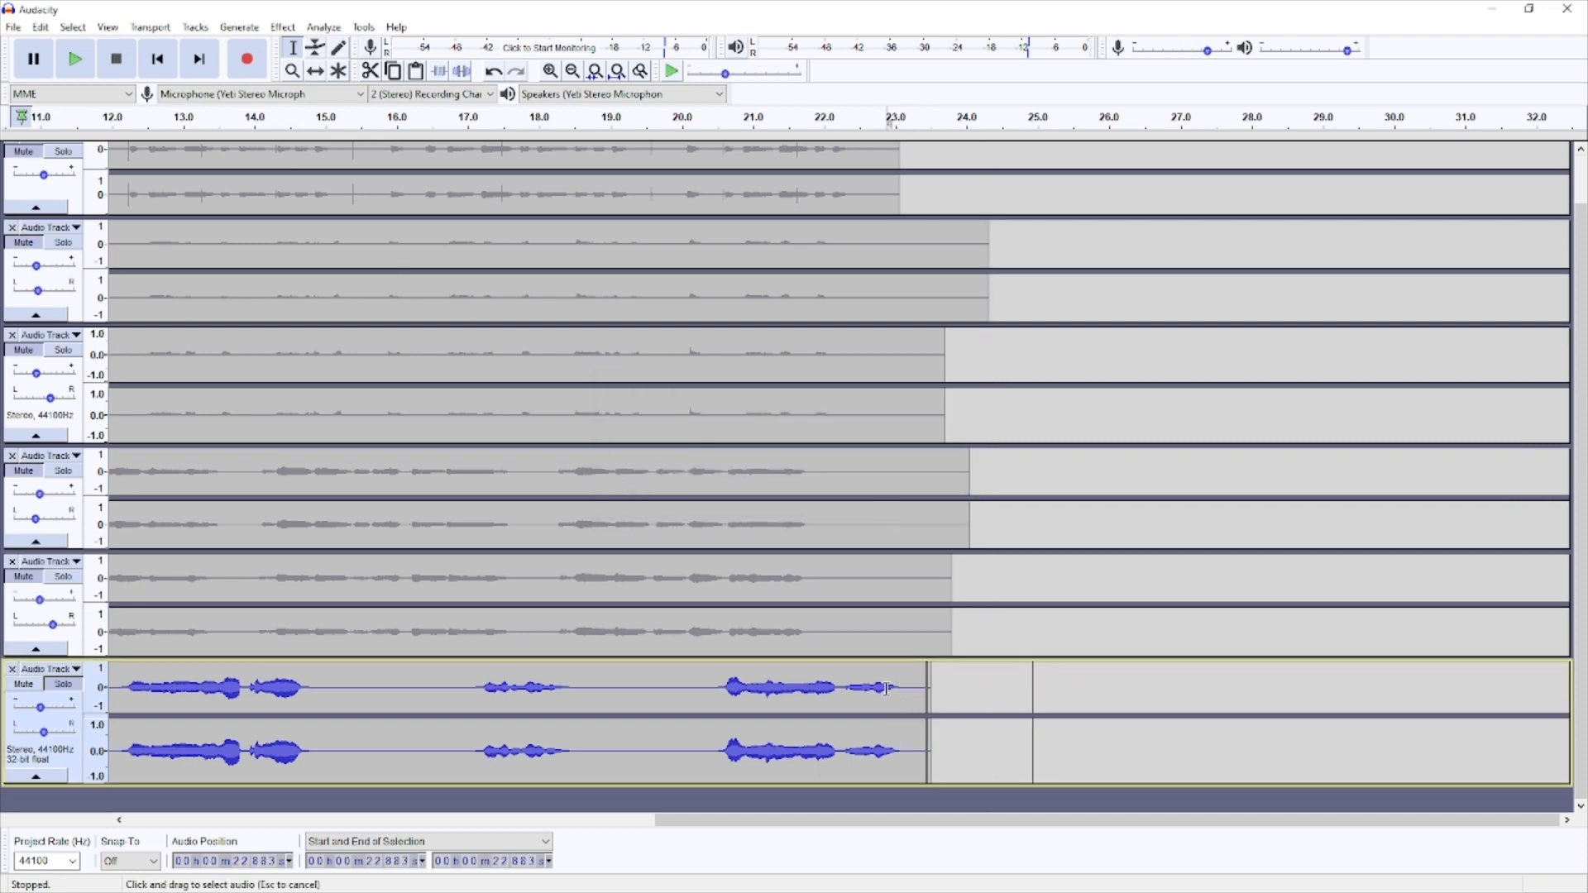
pyautogui.press('space')
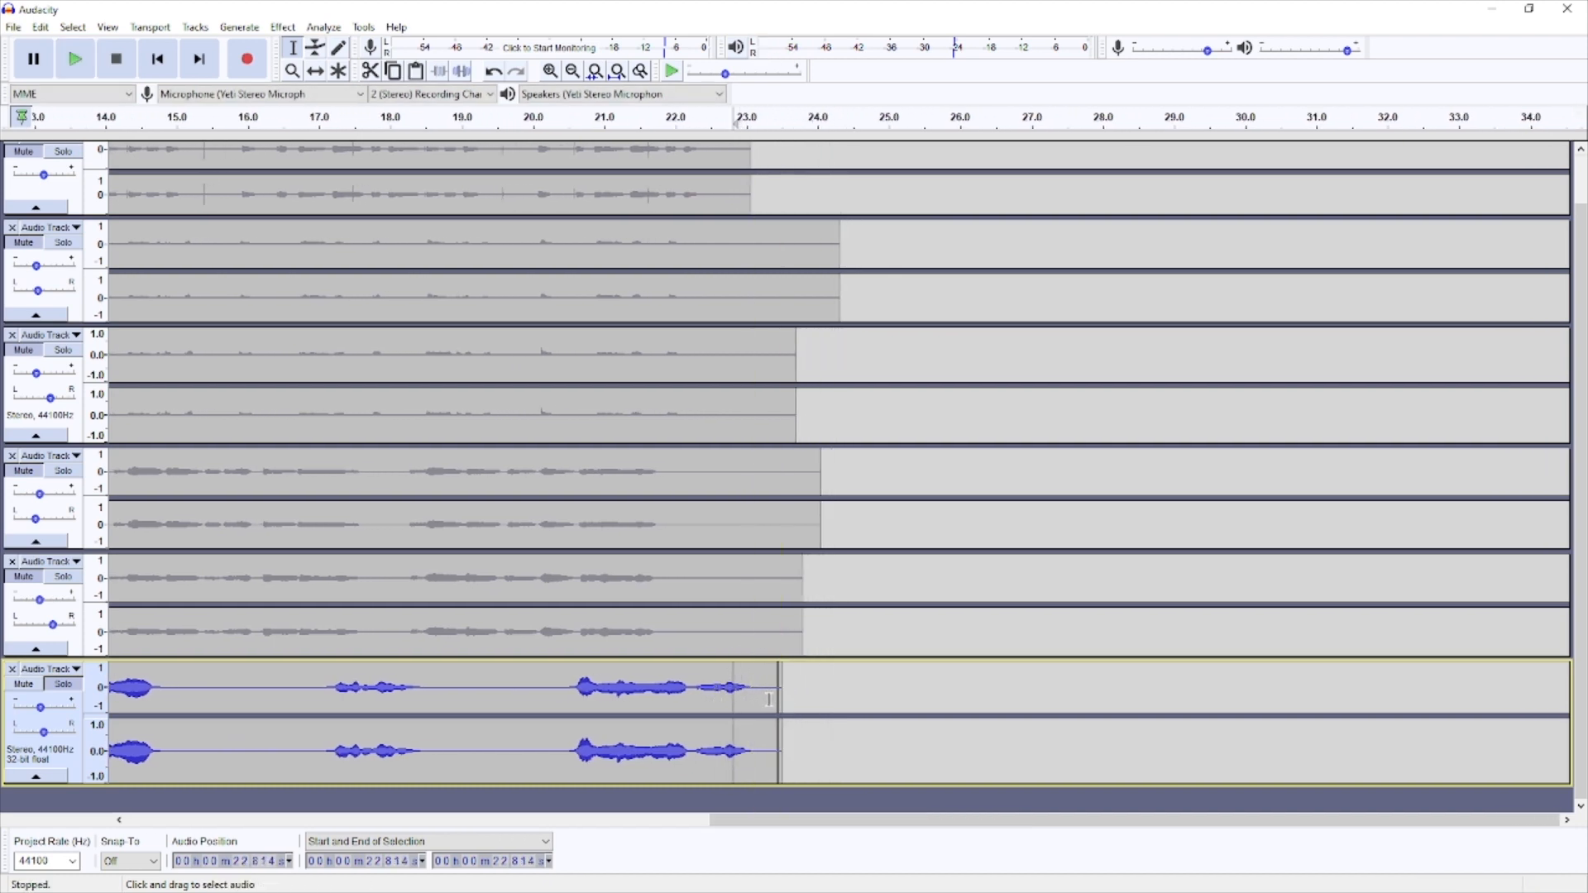
# - Merge the lowest track's clips at the split lines near its end and just before its first phrase
pyautogui.click(812, 680)
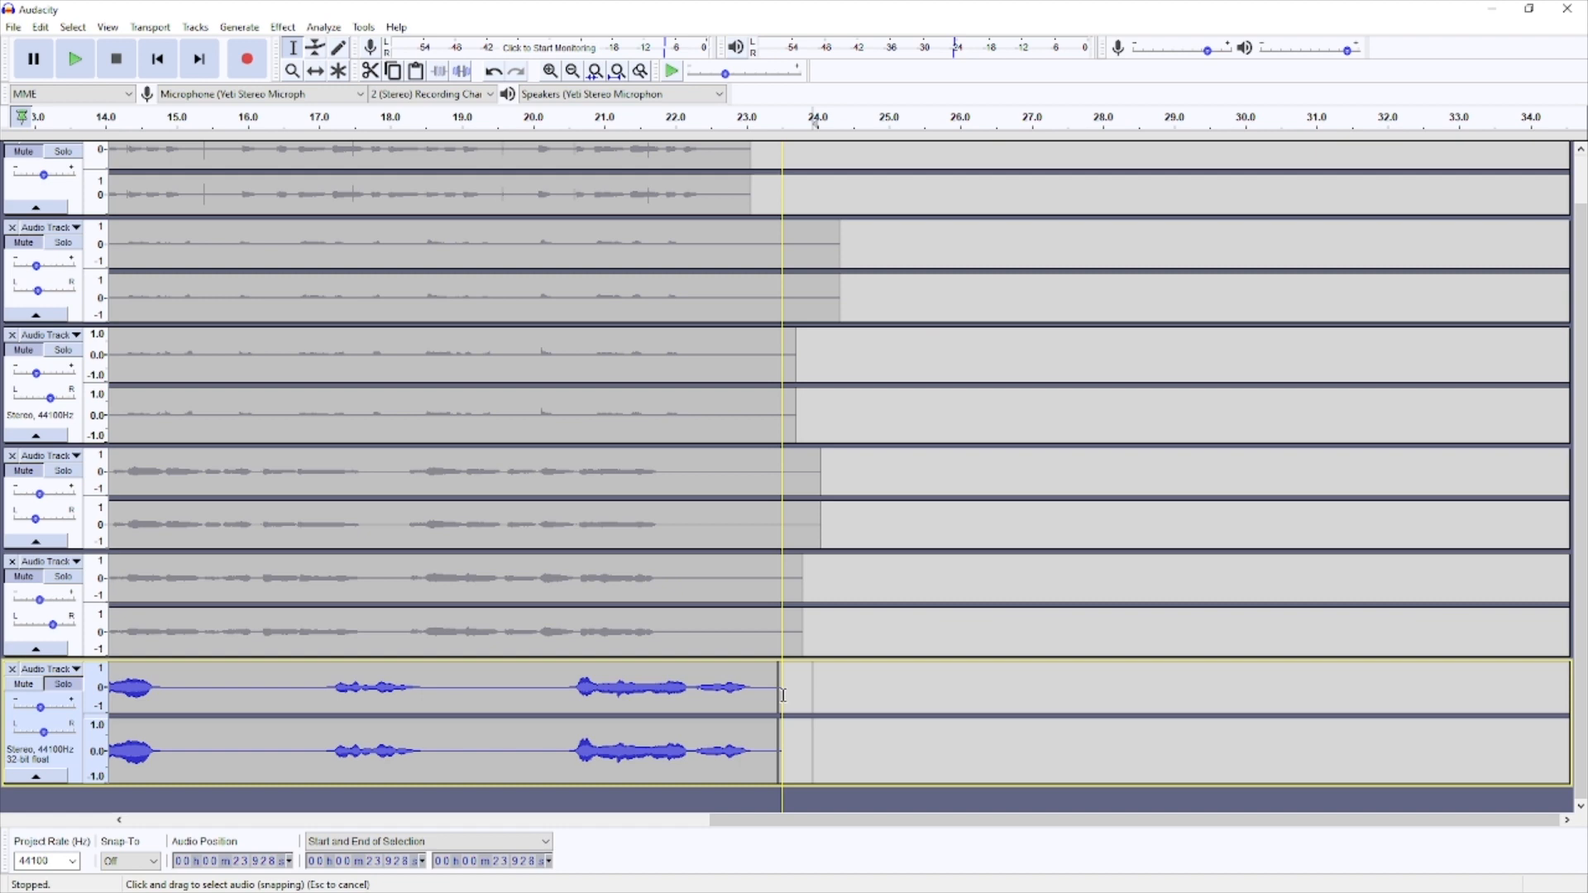
pyautogui.click(802, 695)
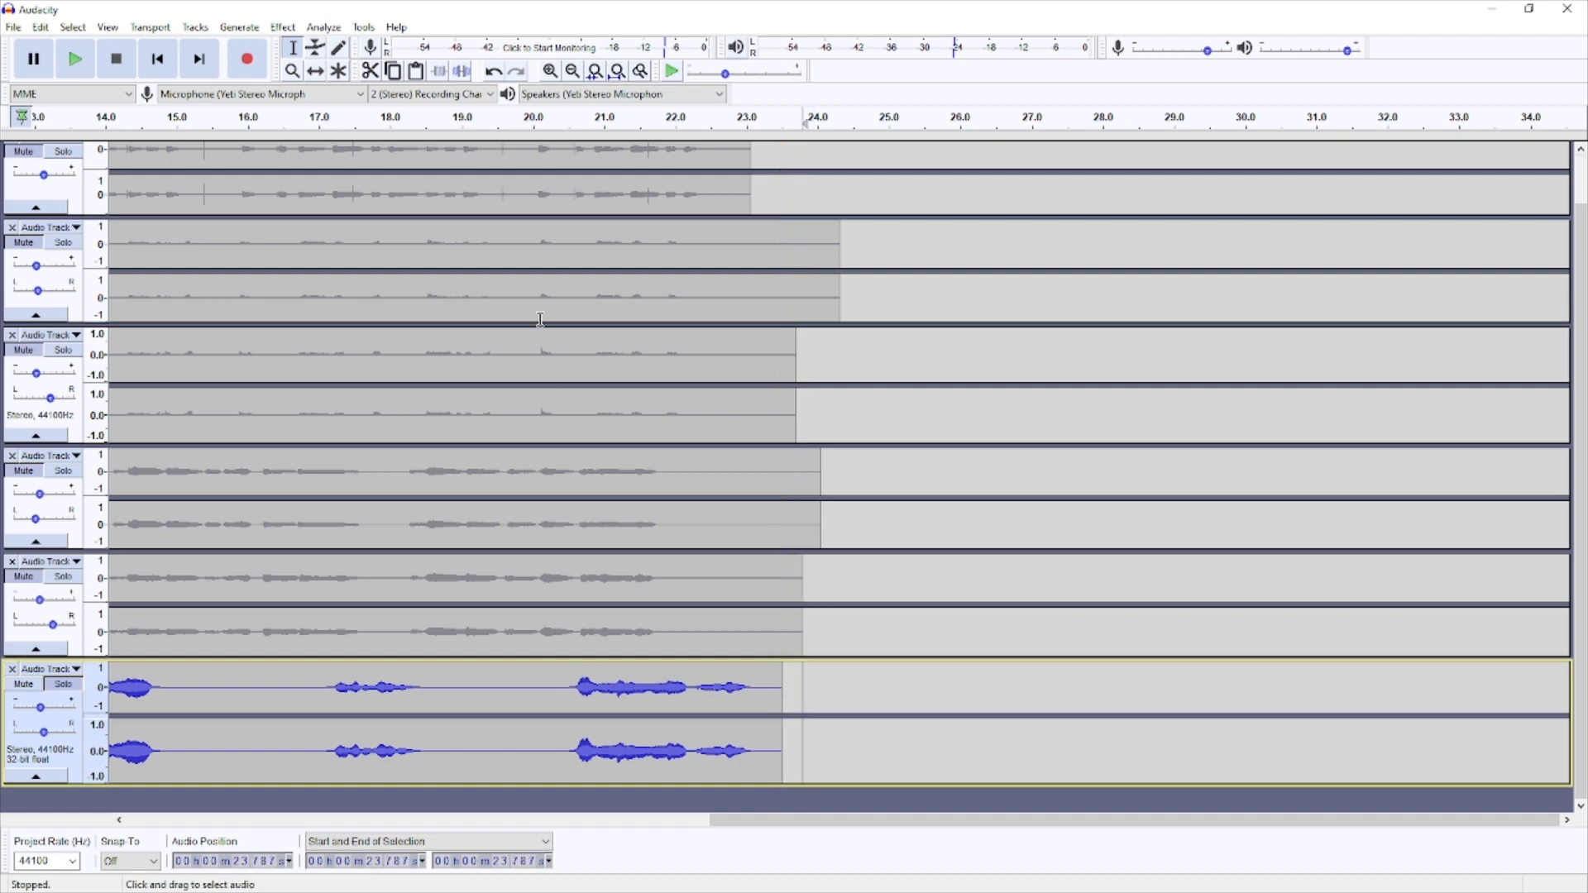
pyautogui.click(157, 58)
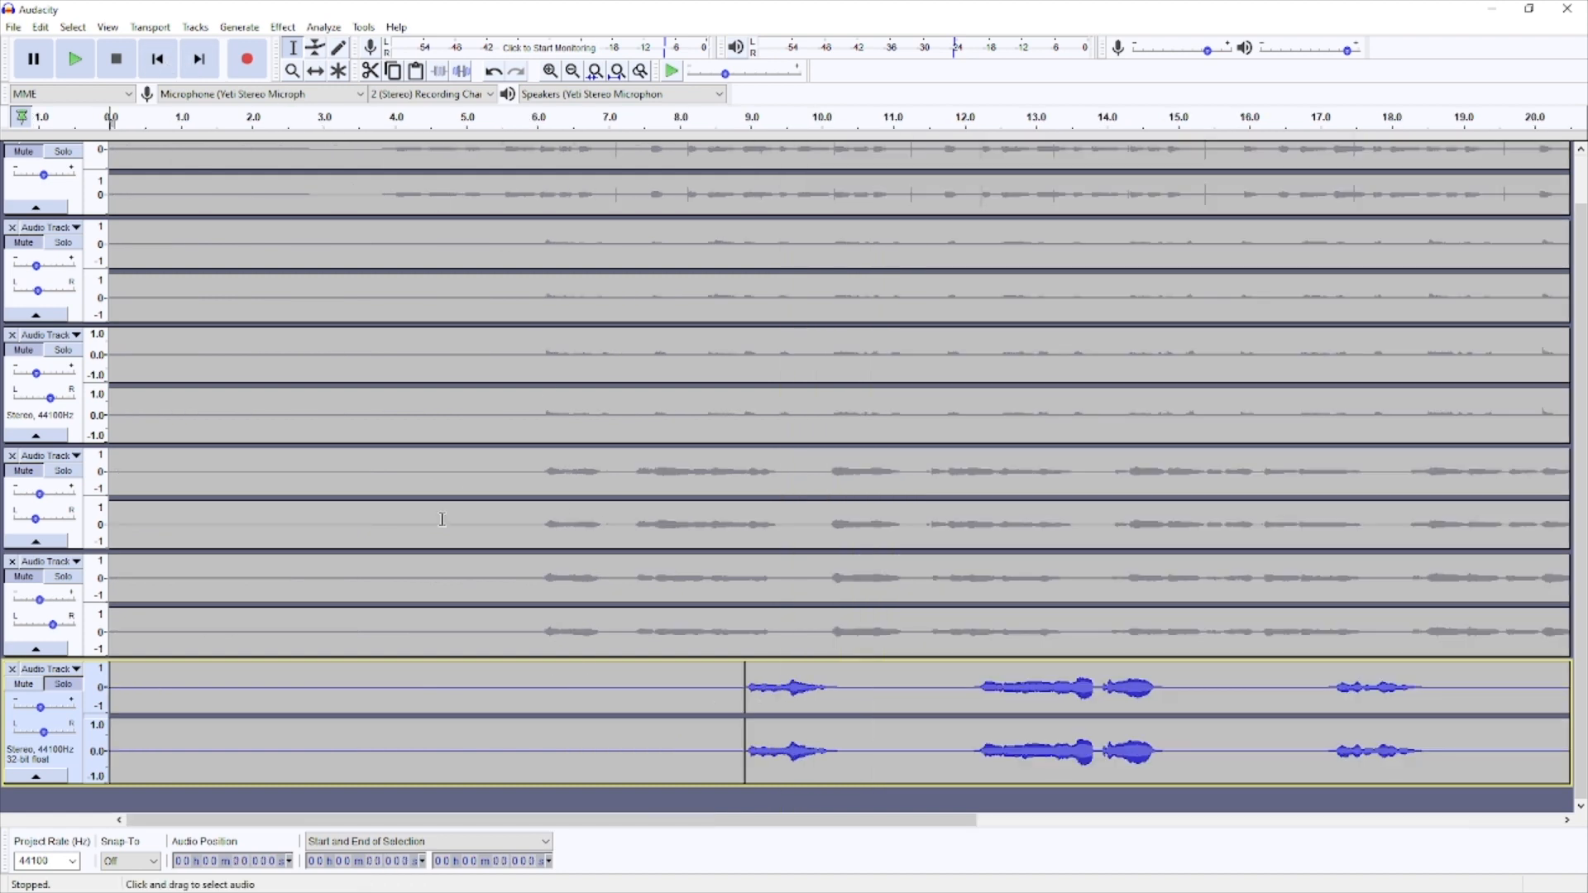
pyautogui.click(739, 700)
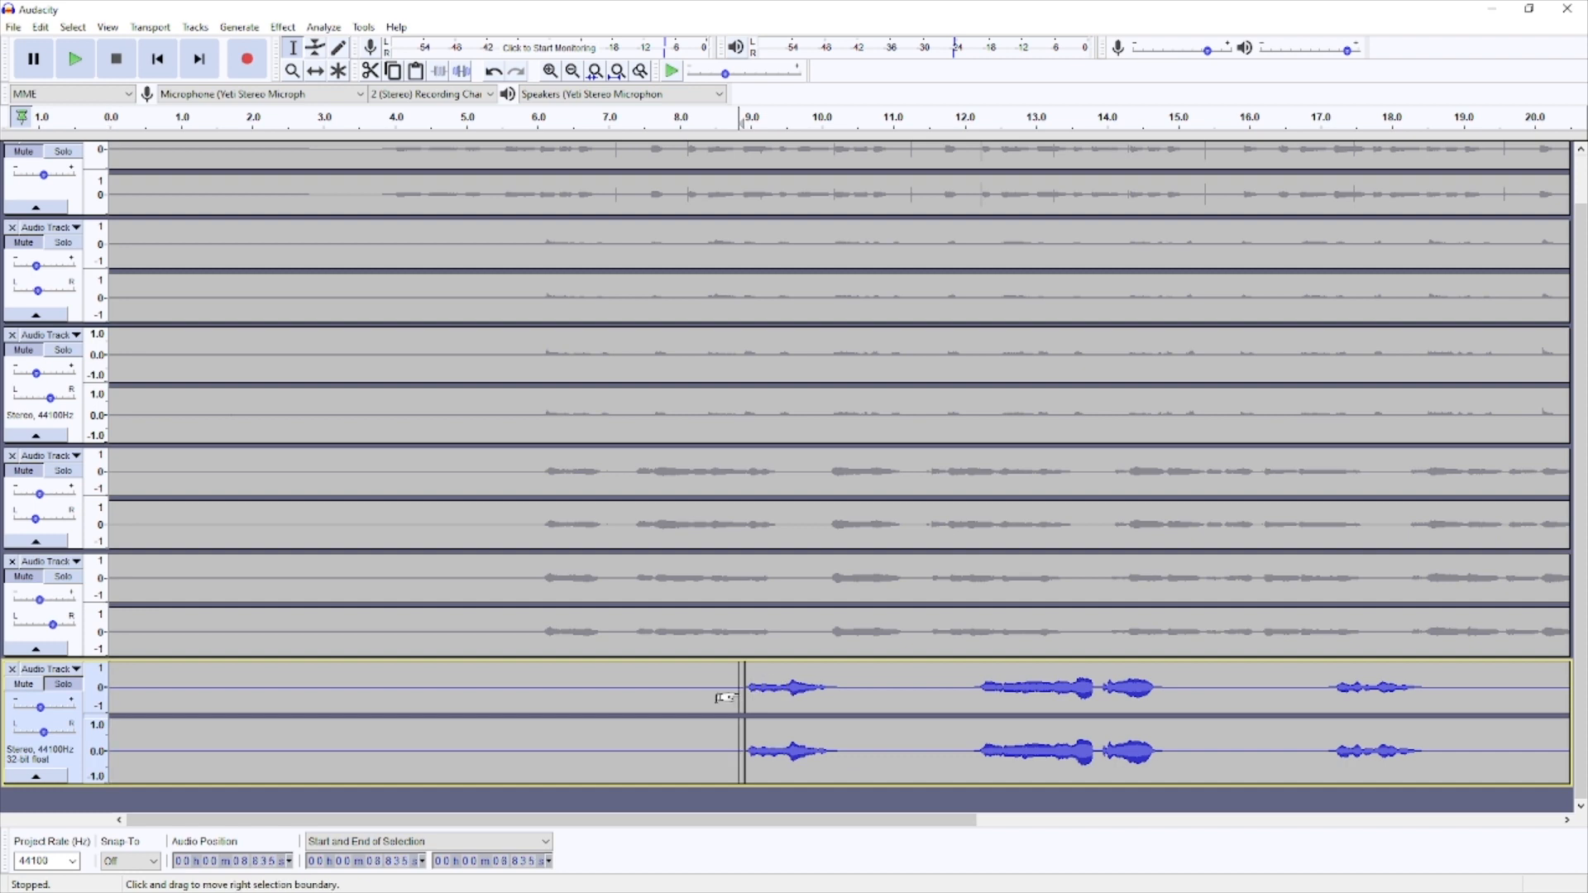
pyautogui.click(711, 705)
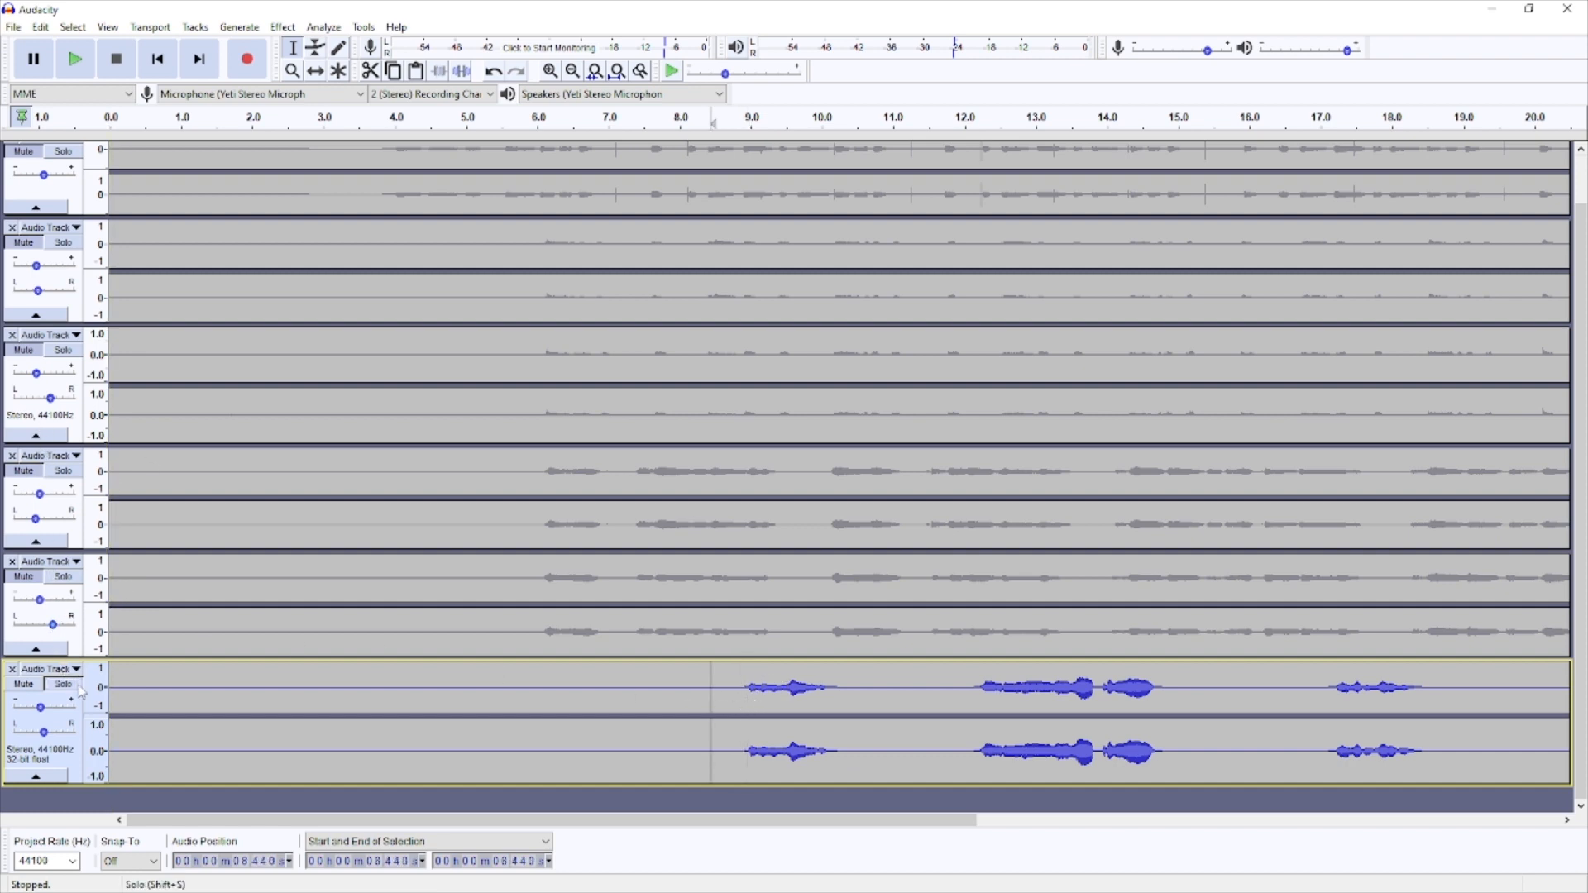
# - Solo the third track from the bottom and open Equalization for its section from about 6.04 to 13.84 s
pyautogui.click(64, 474)
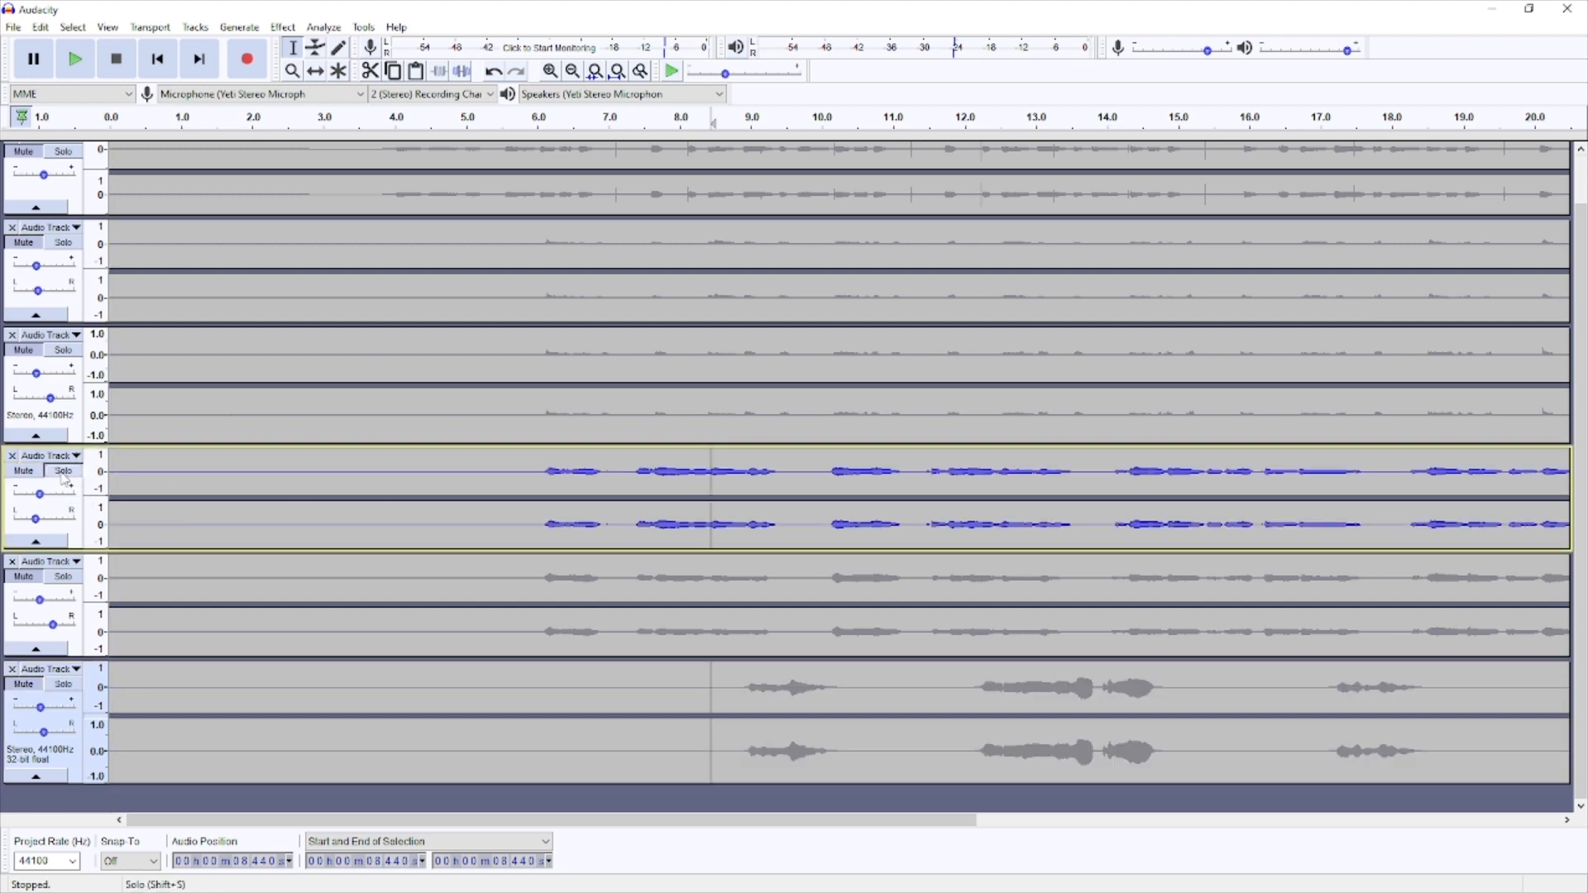
pyautogui.click(533, 480)
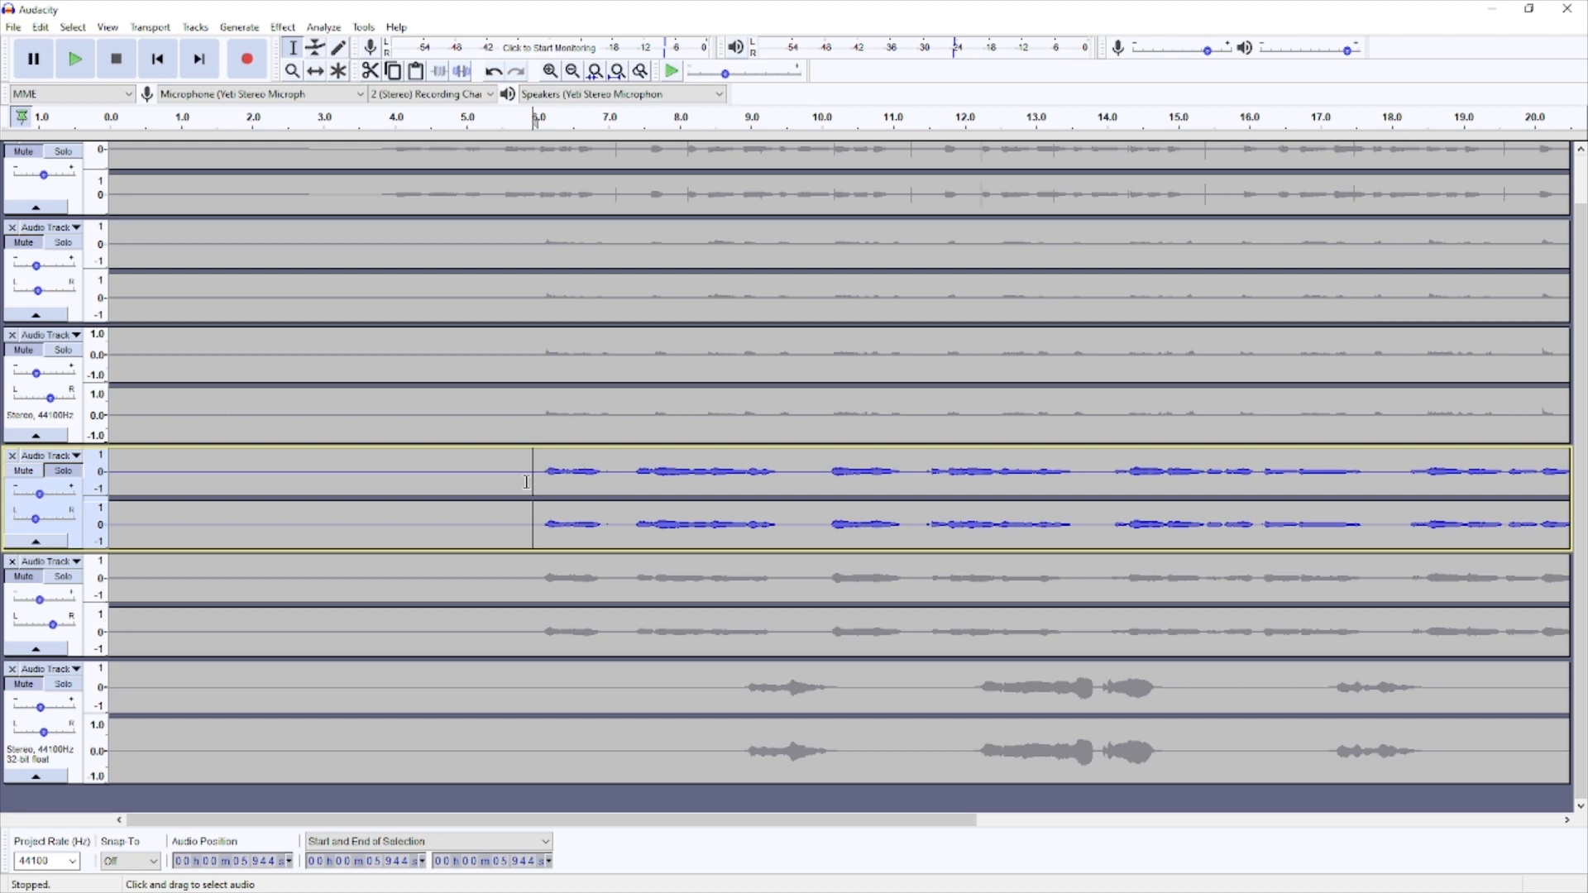
pyautogui.moveTo(538, 479); pyautogui.dragTo(1094, 493)
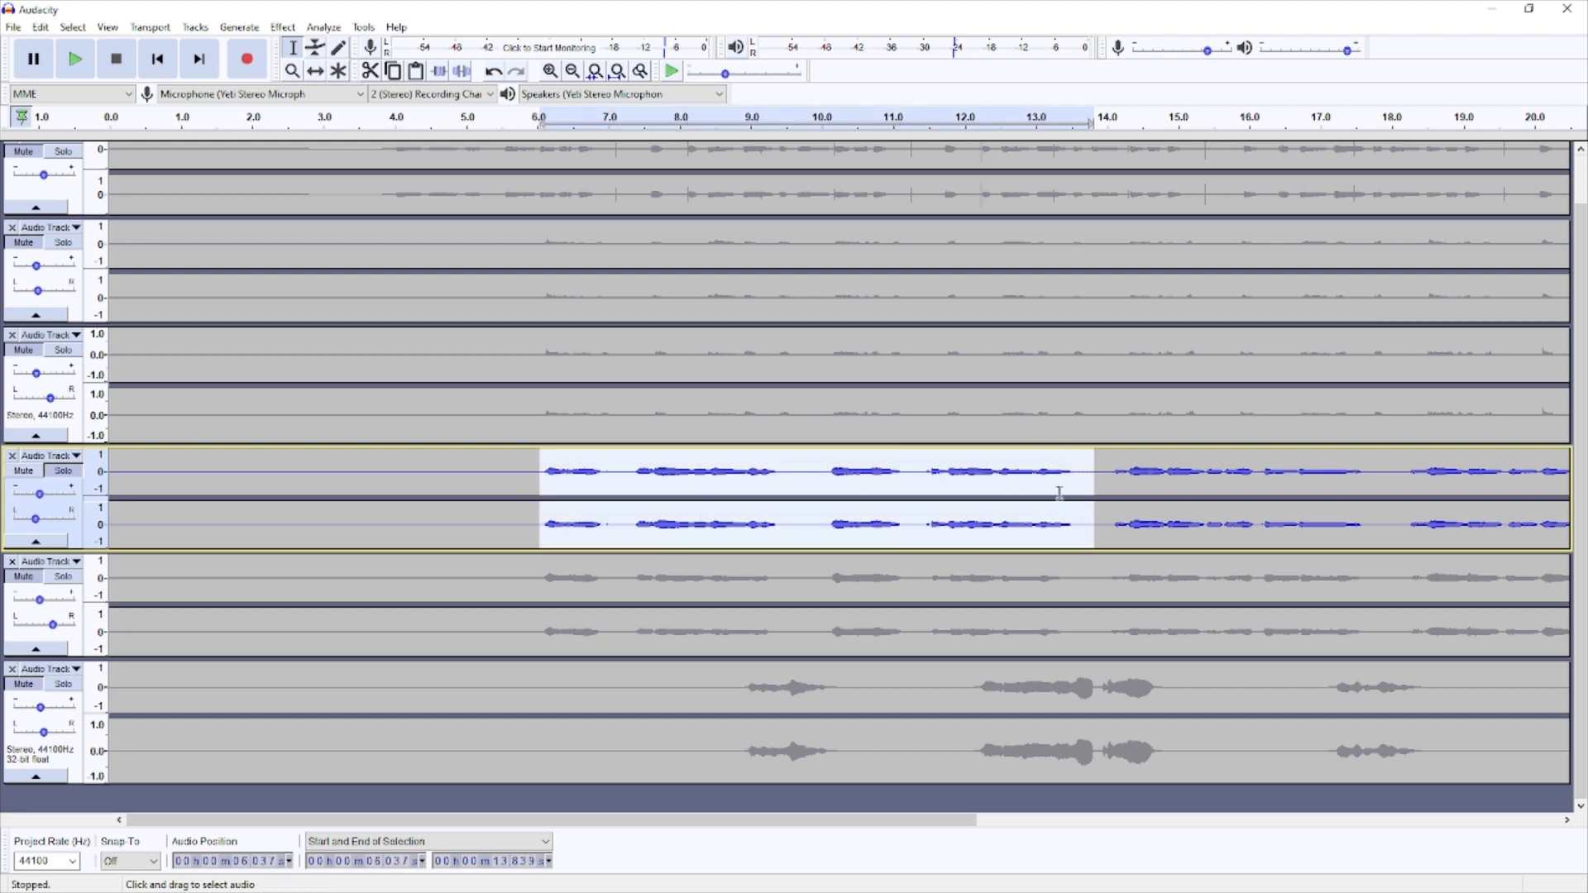
pyautogui.click(283, 27)
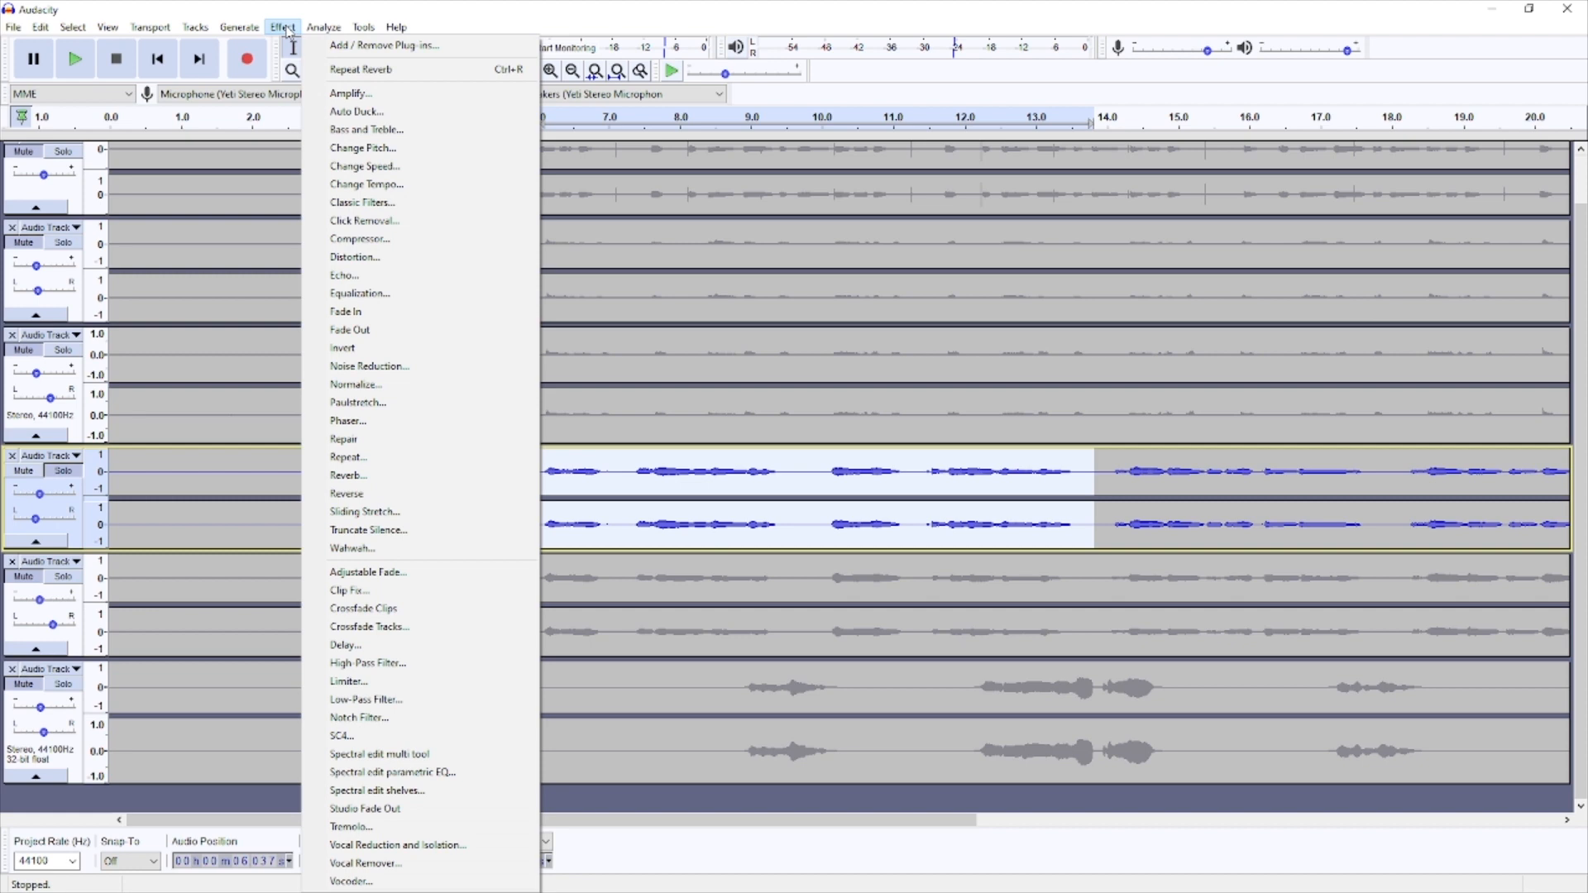
pyautogui.click(435, 298)
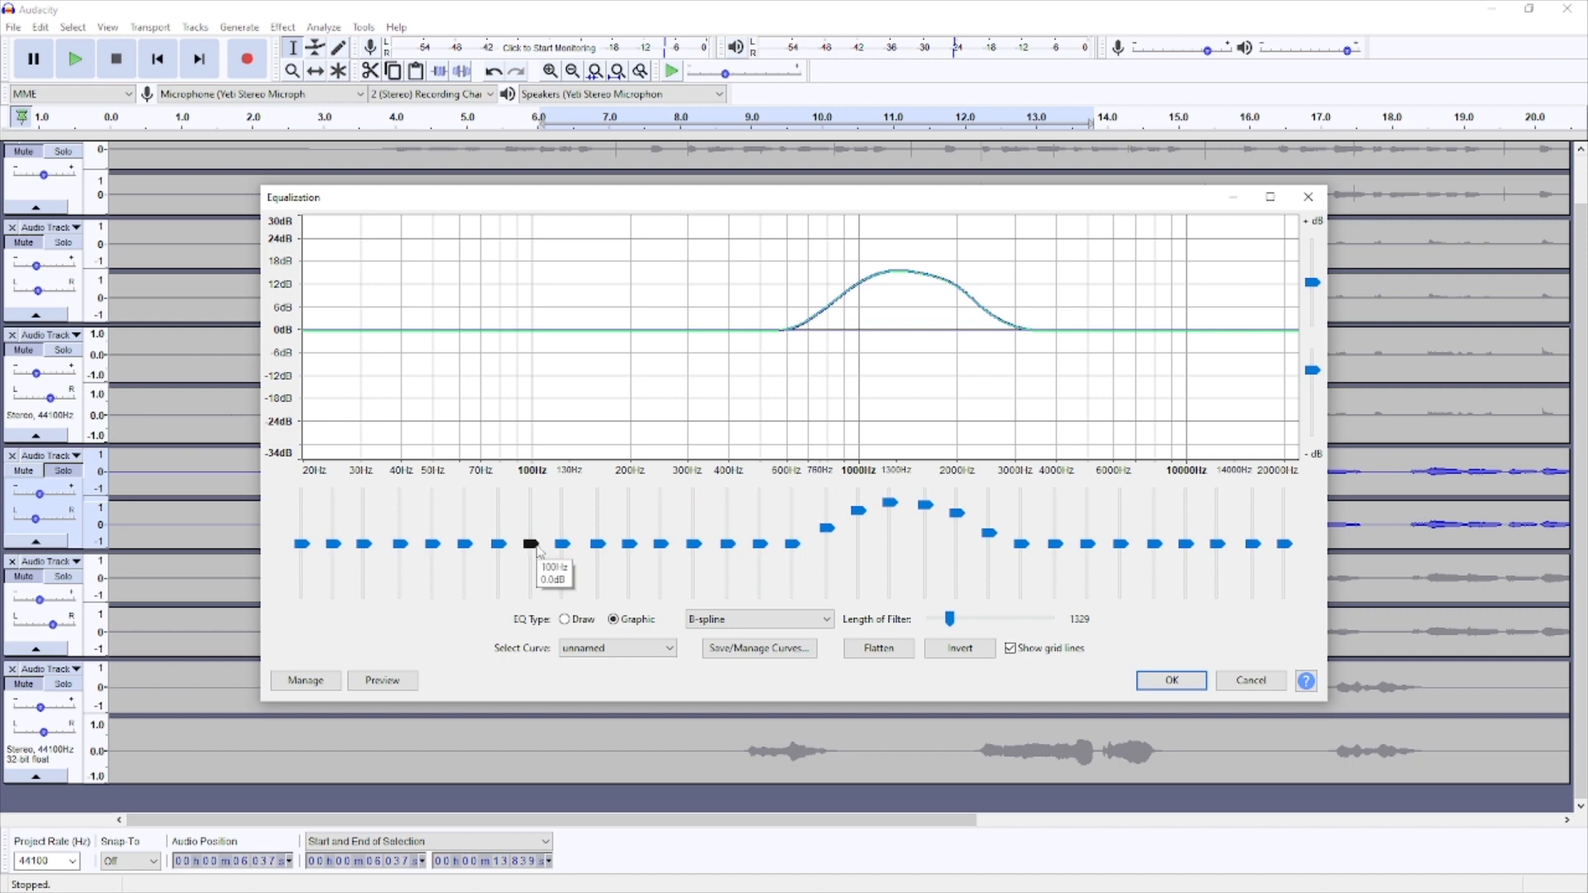
# - Load the "Low rolloff for speech" equalization curve and preview it
pyautogui.click(634, 654)
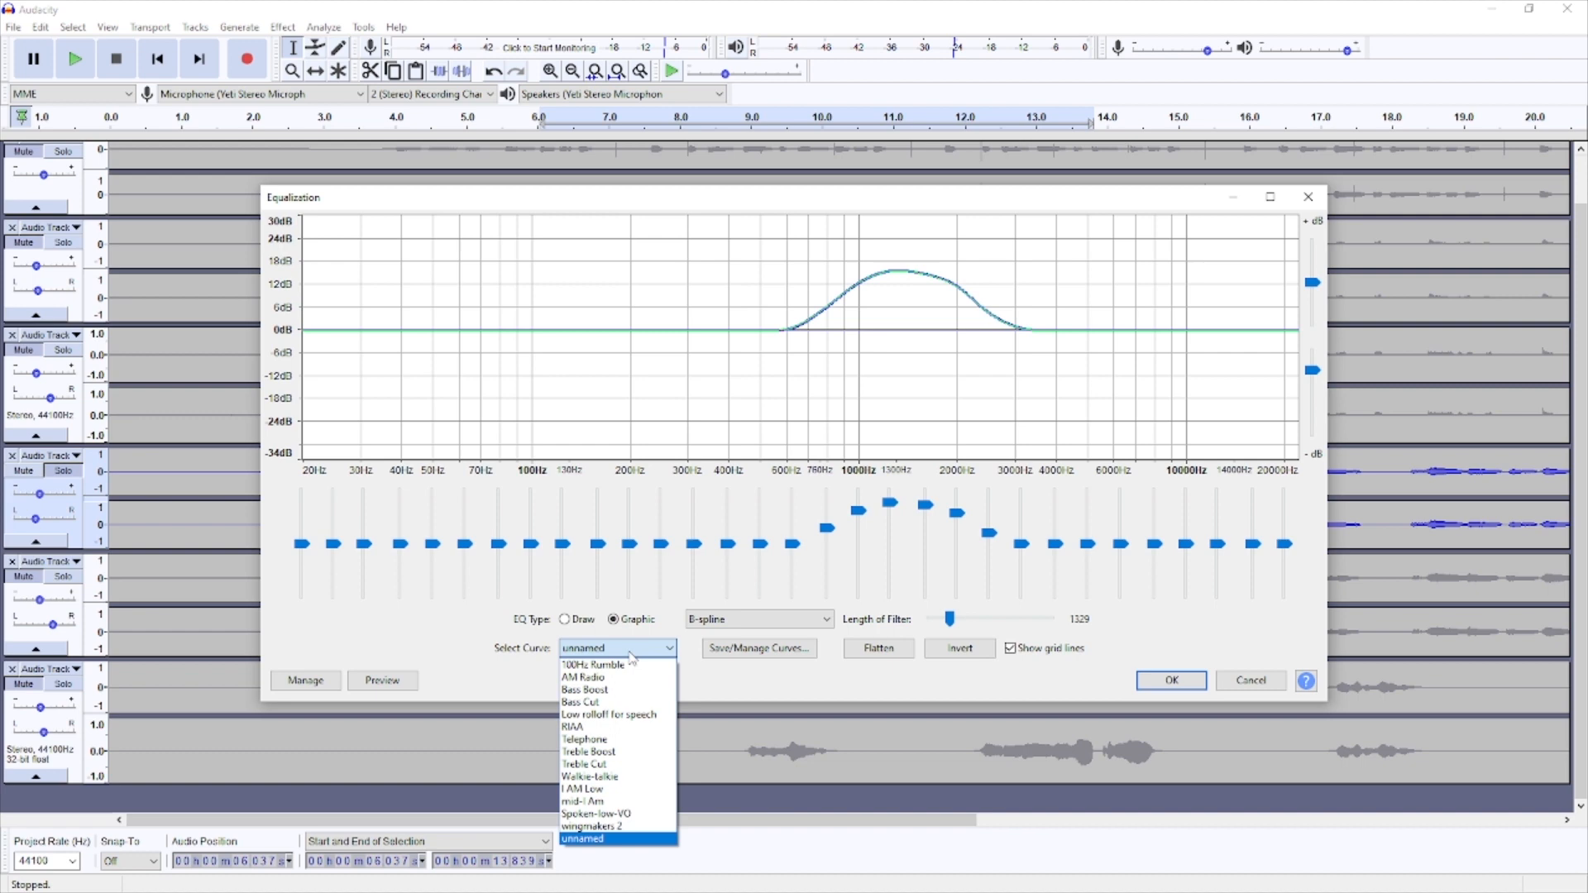
pyautogui.click(614, 715)
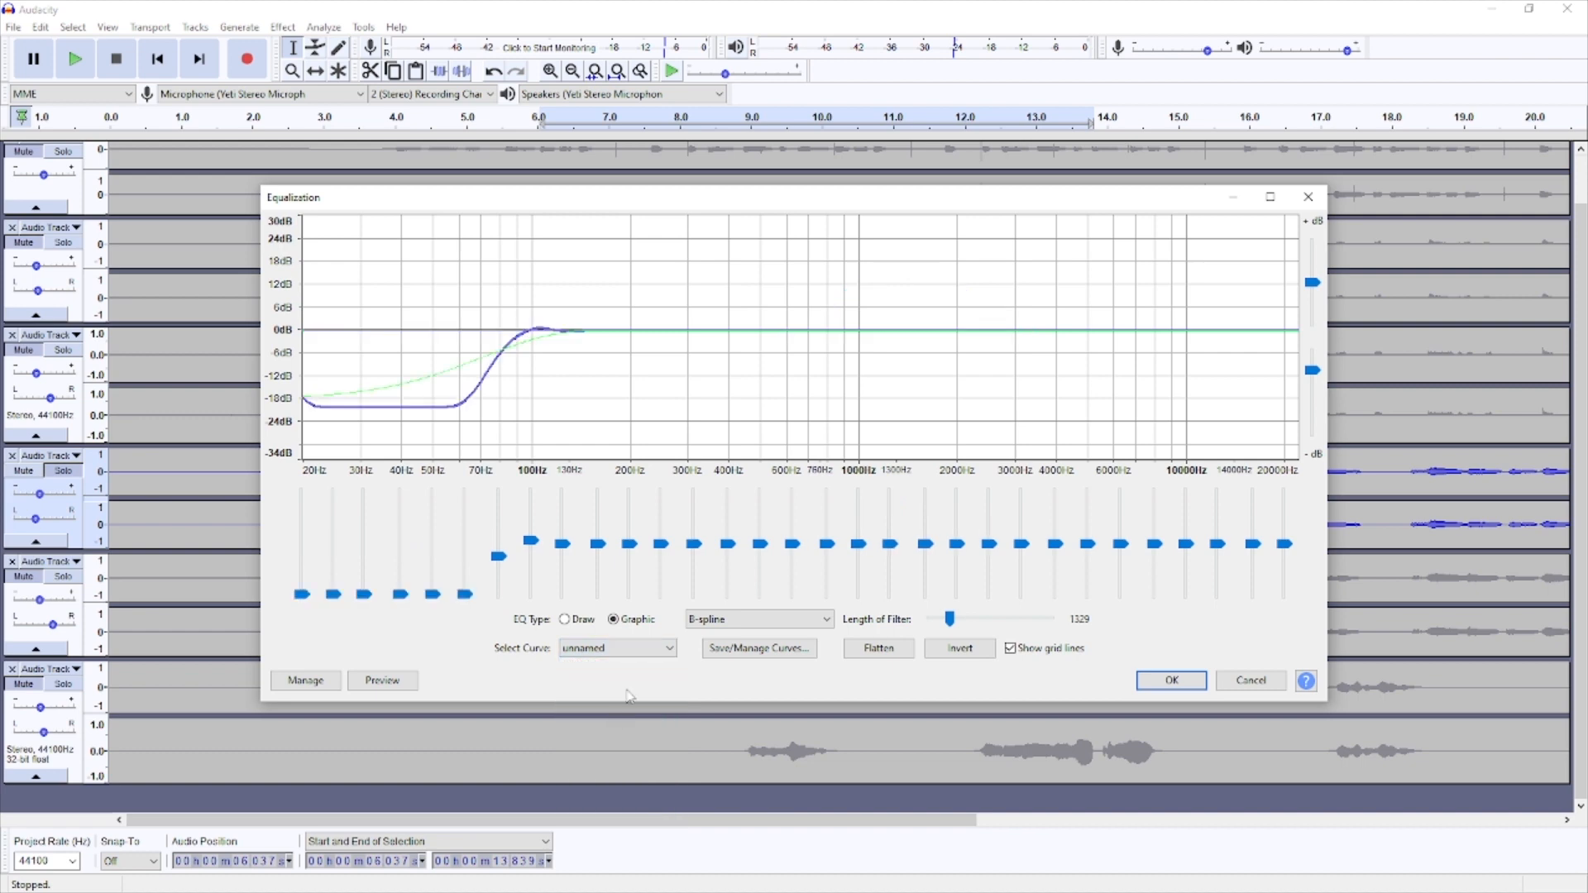
pyautogui.click(705, 679)
pyautogui.click(385, 682)
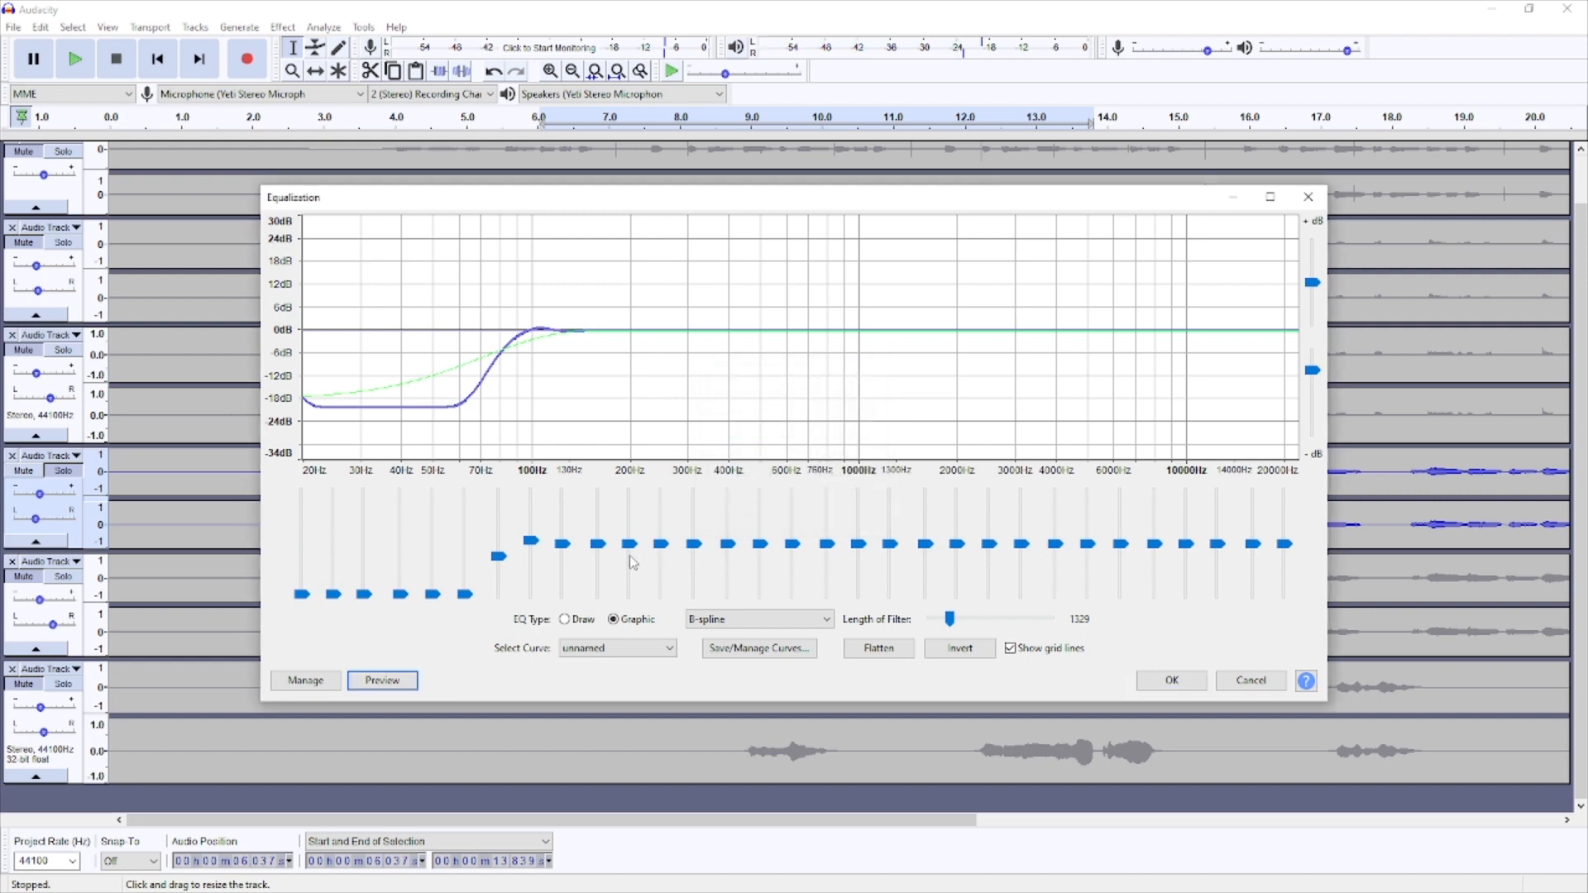
# - Raise the equalizer bands from 80 to 1250 Hz into a smooth boost peaking at about 8 dB near 450 Hz, and preview it
pyautogui.moveTo(567, 549); pyautogui.dragTo(666, 534)
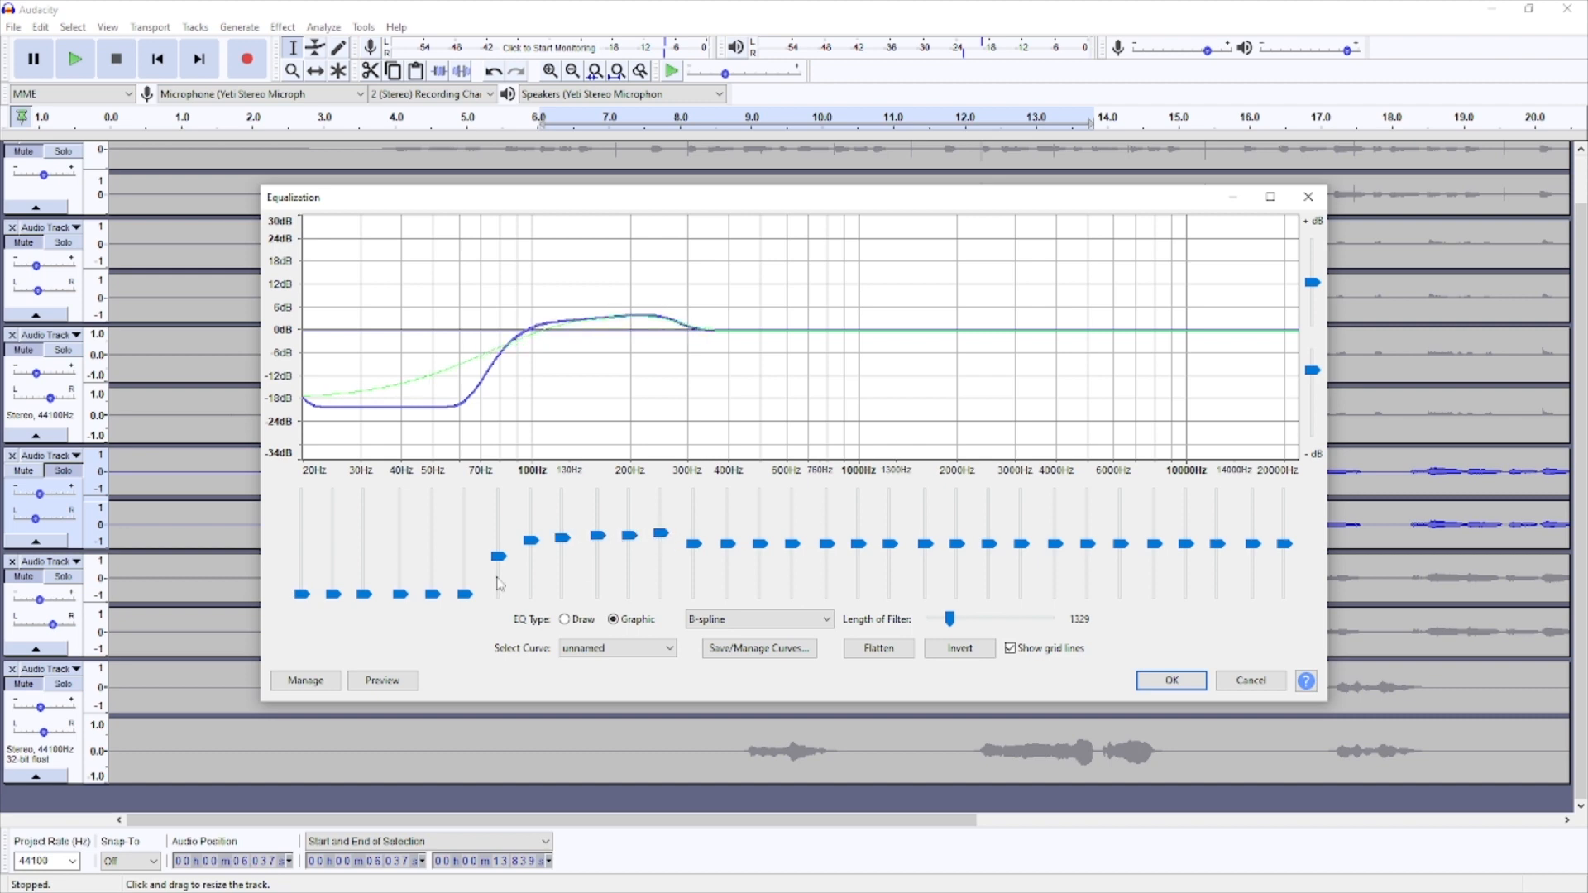
pyautogui.moveTo(499, 557); pyautogui.dragTo(659, 535)
pyautogui.moveTo(791, 546); pyautogui.dragTo(761, 528)
pyautogui.moveTo(727, 536); pyautogui.dragTo(732, 530)
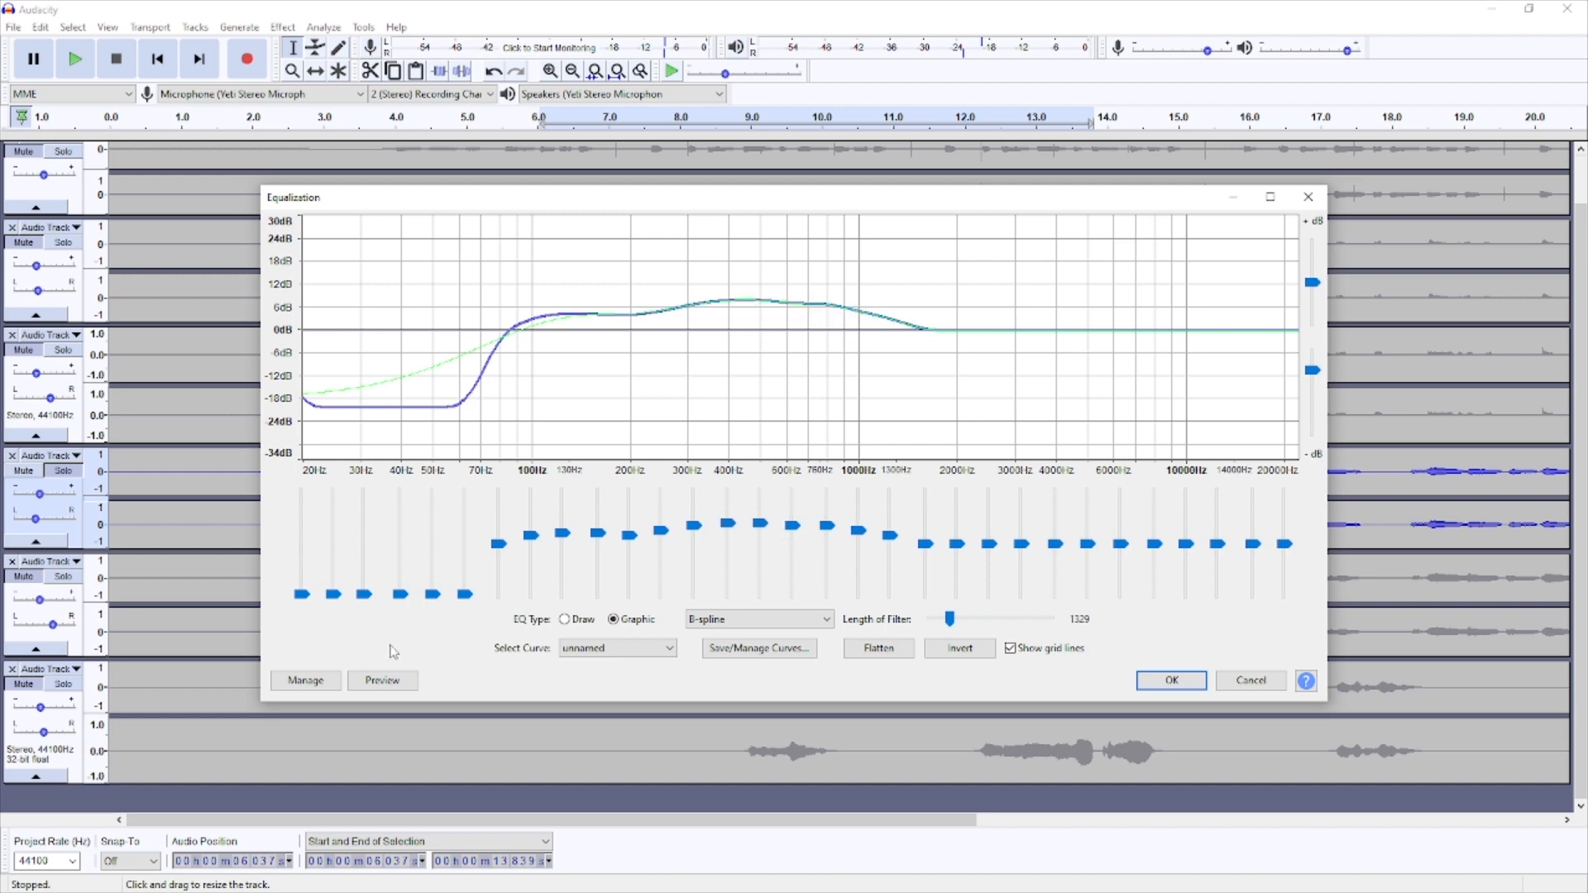
pyautogui.click(393, 680)
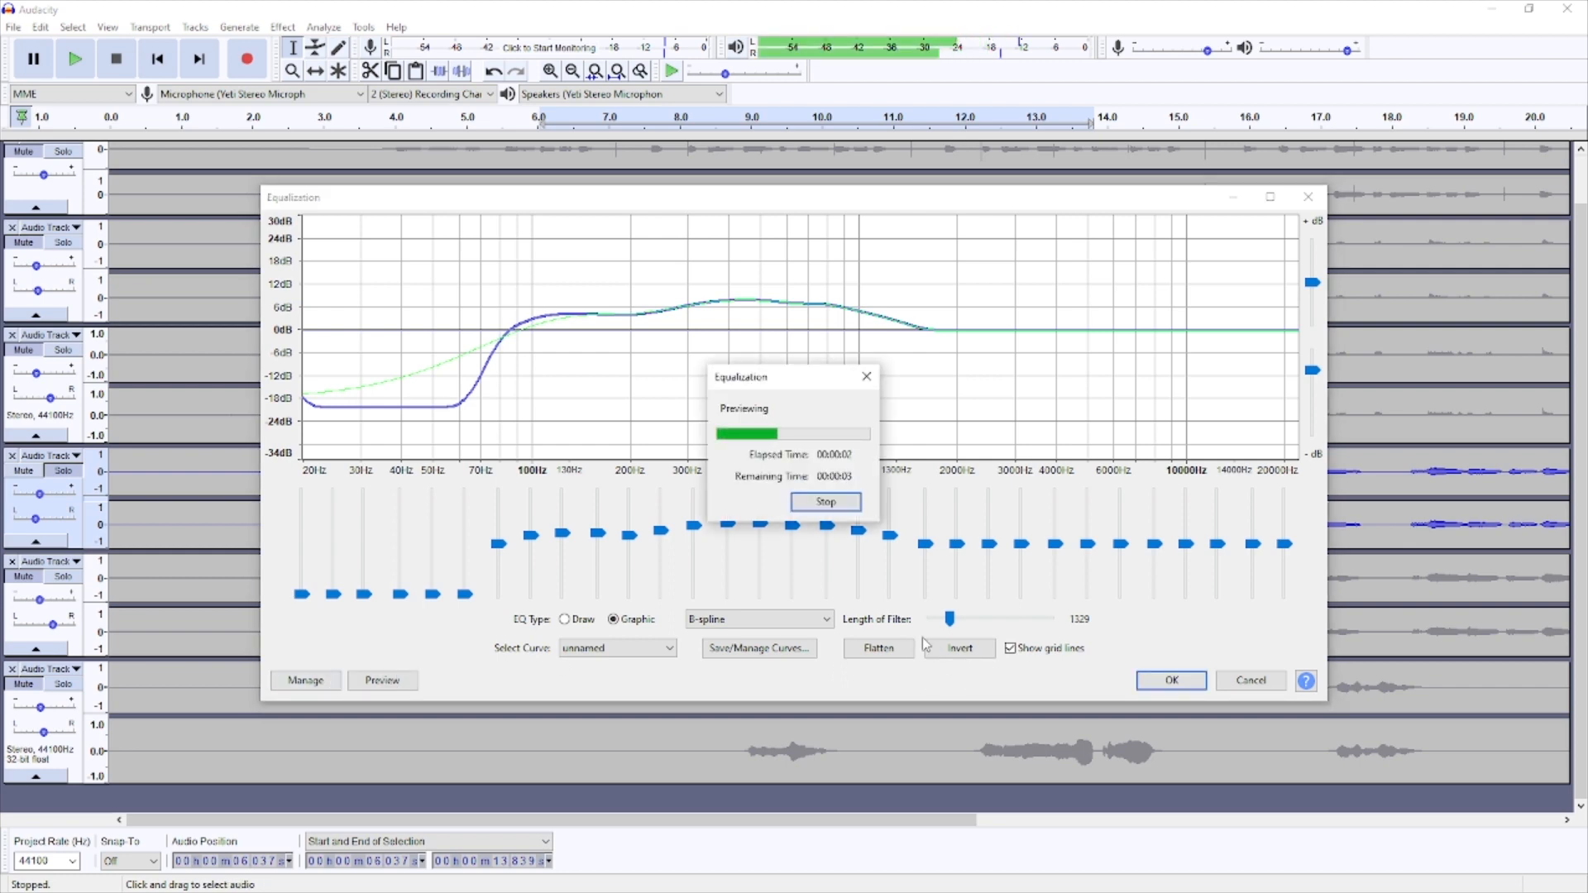
pyautogui.click(826, 502)
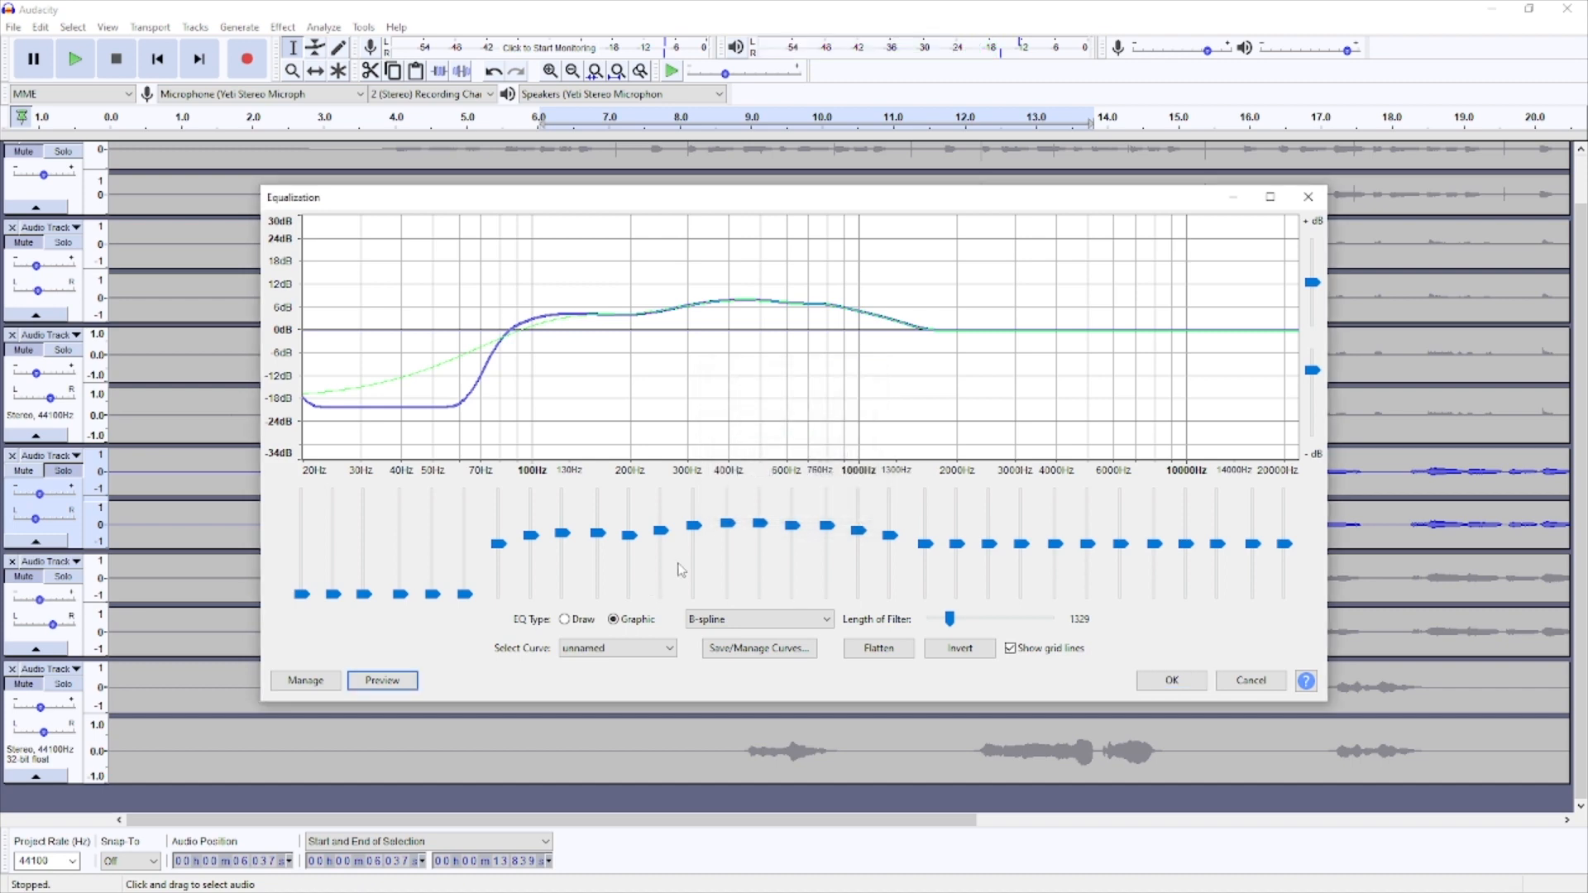
# - Raise the bands around 200 to 315 Hz to about 7 to 8 dB, extend the boost's taper to 2000 Hz, and preview the curve
pyautogui.moveTo(626, 540); pyautogui.dragTo(697, 522)
pyautogui.moveTo(794, 532); pyautogui.dragTo(958, 539)
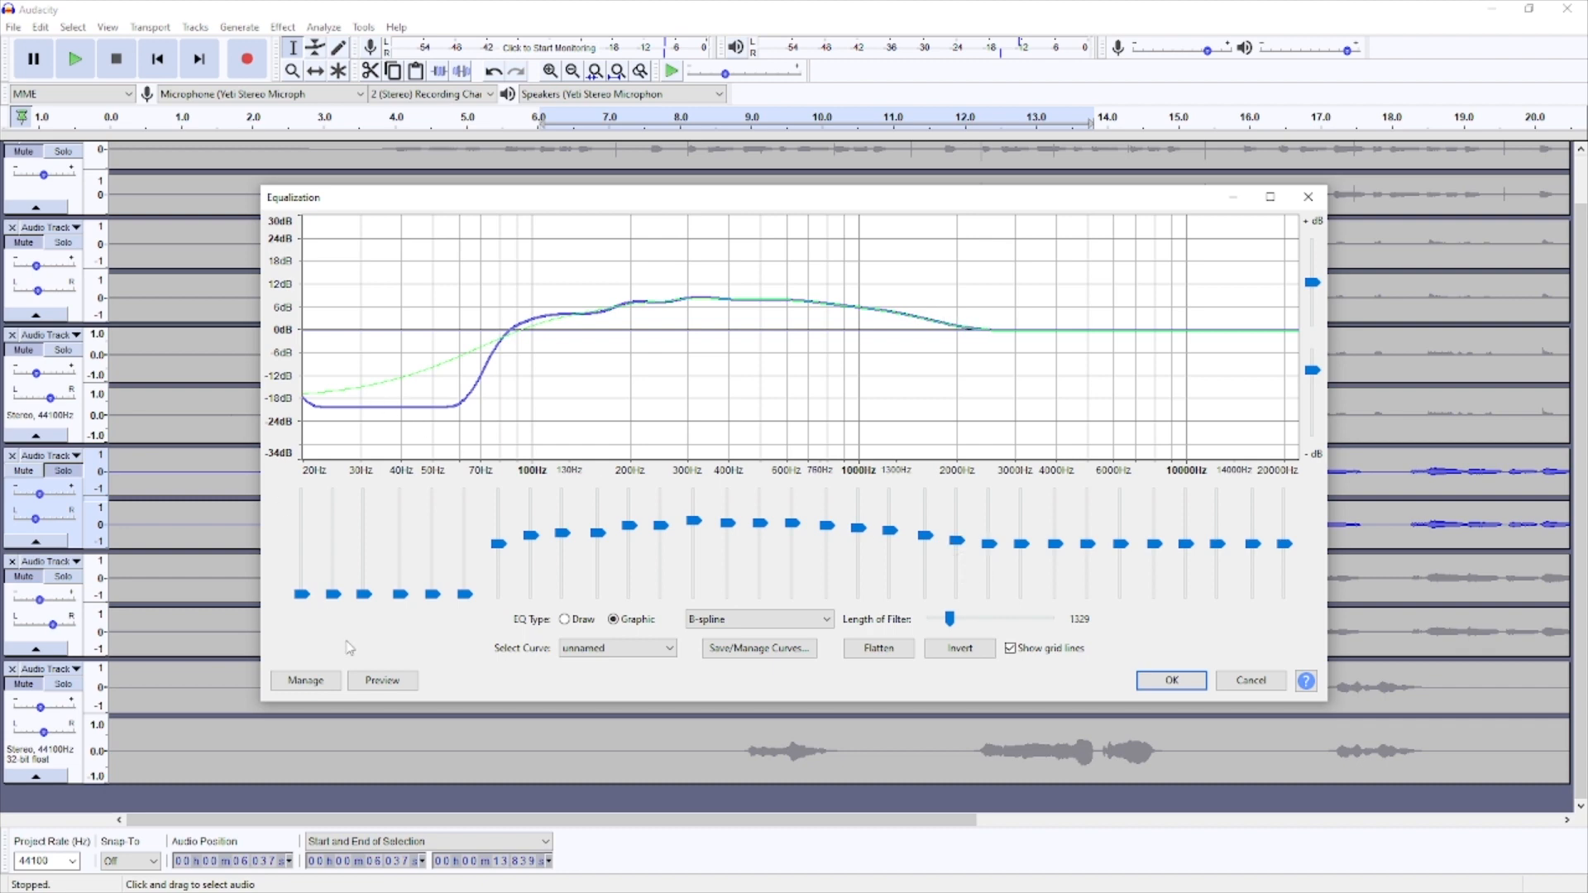
pyautogui.click(397, 680)
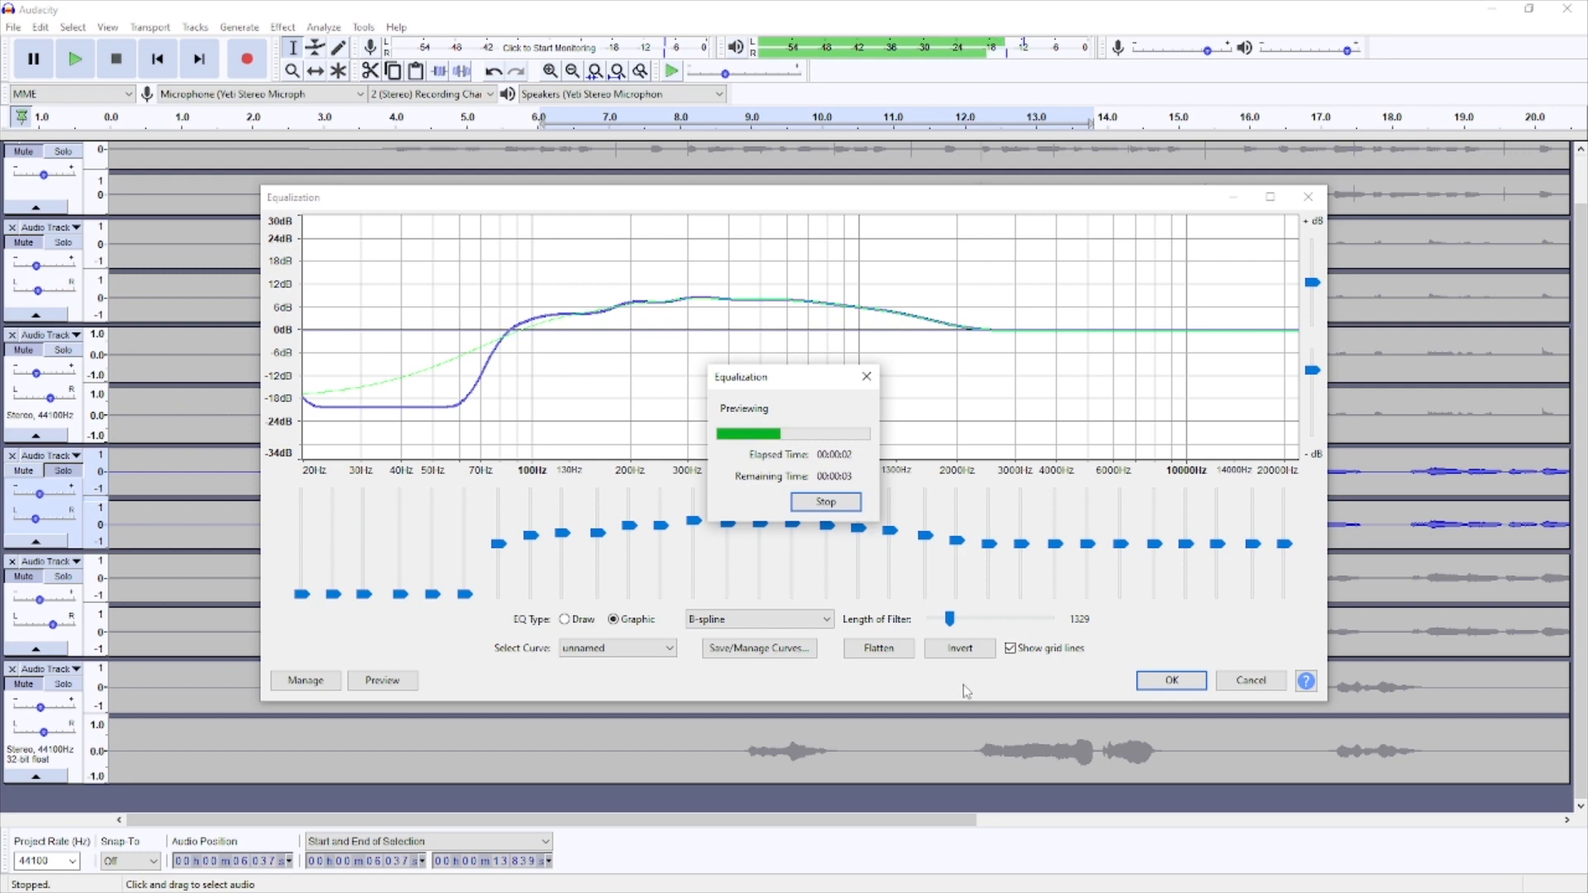
pyautogui.click(827, 502)
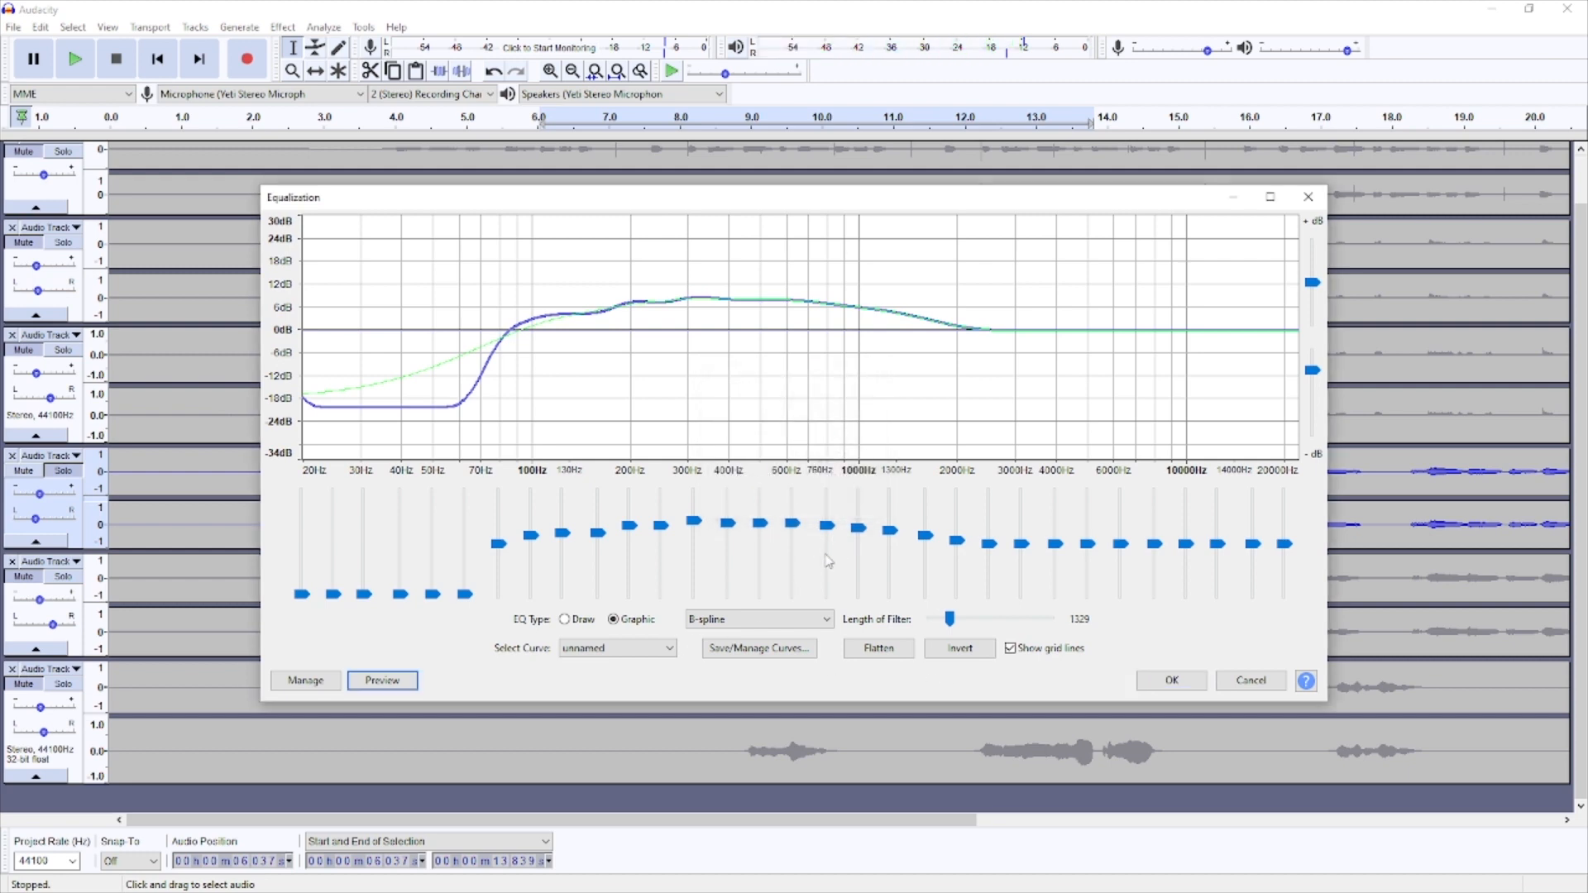
pyautogui.click(374, 682)
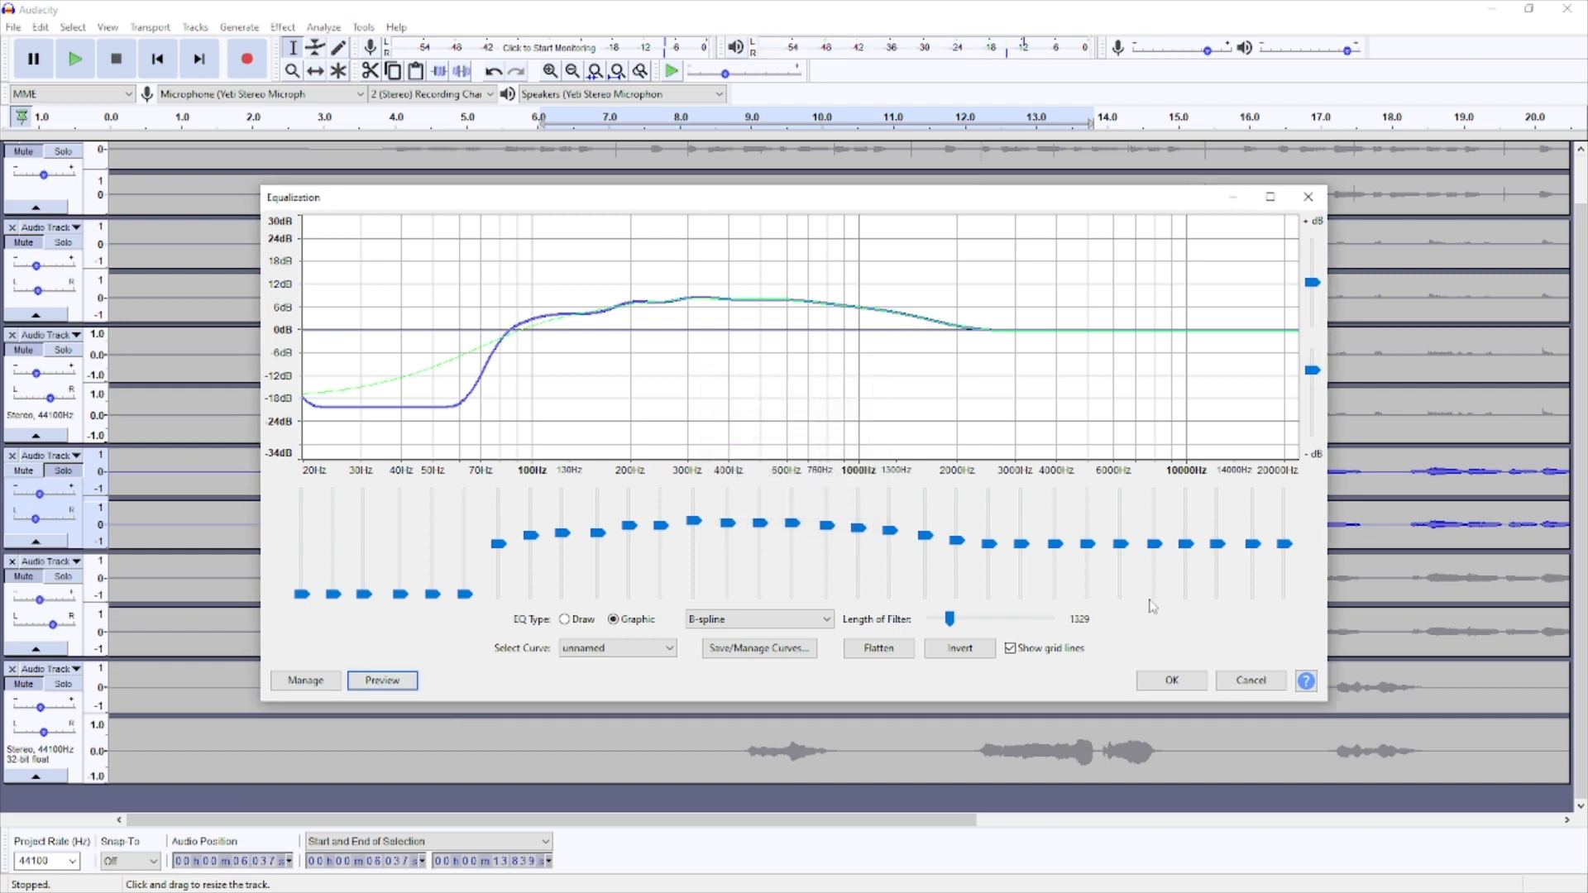
# - Raise the equalizer bands from 4000 to 8000 Hz into a boost peaking at about 6 dB near 5000 Hz, and preview it
pyautogui.moveTo(1088, 544); pyautogui.dragTo(1155, 538)
pyautogui.click(1088, 529)
pyautogui.click(390, 686)
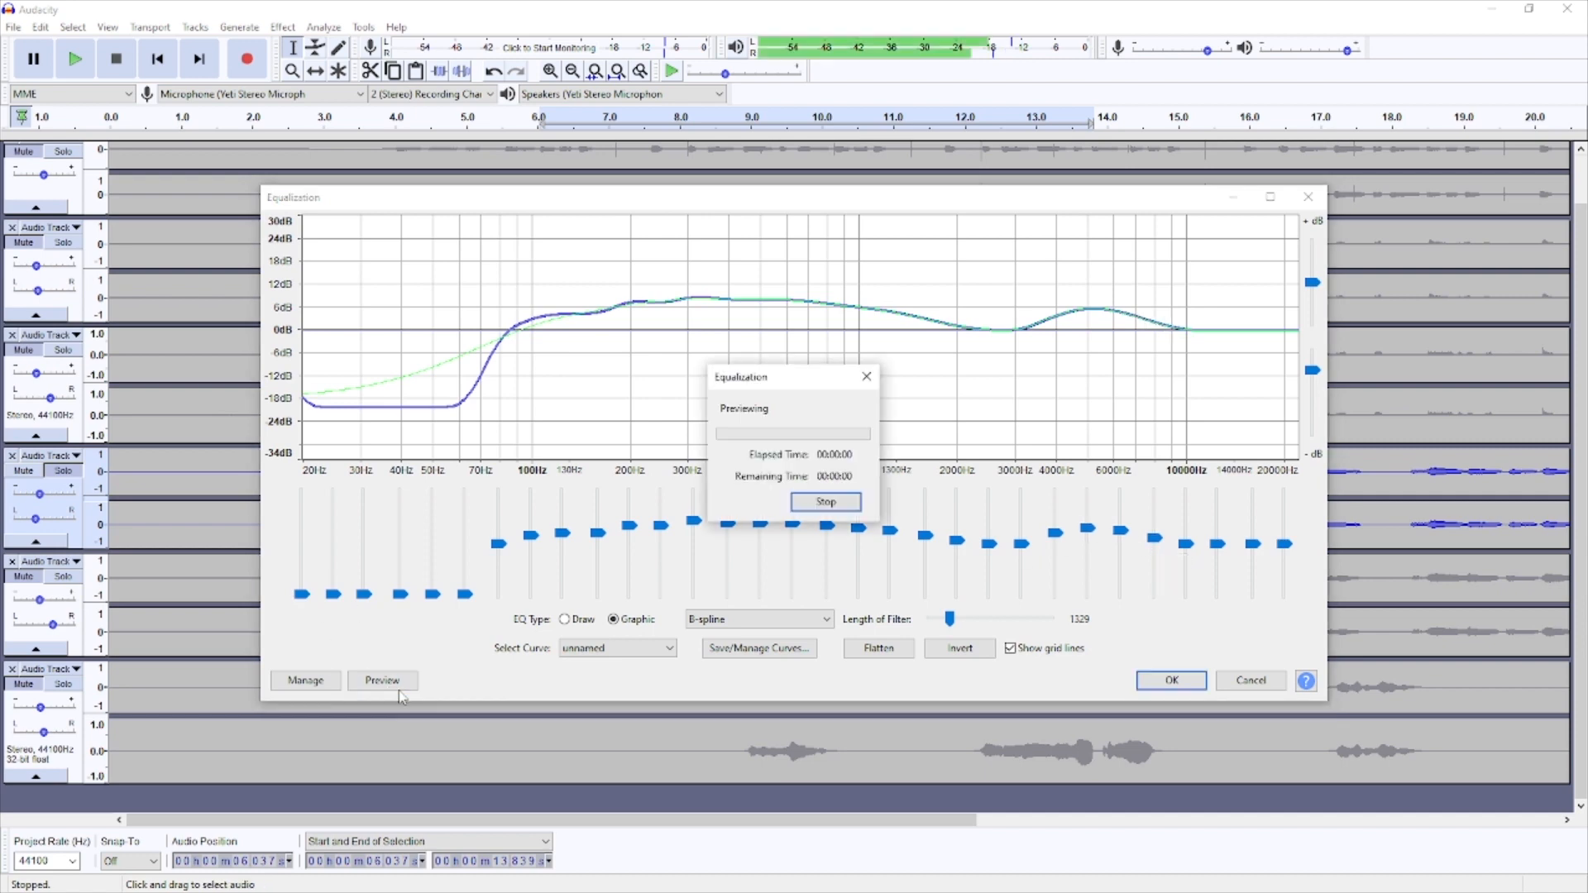
pyautogui.click(819, 506)
# - Raise the 6300 Hz band slightly so the treble boost peaks there, preview the curve, and apply the equalization to the selected section
pyautogui.moveTo(1137, 542); pyautogui.dragTo(1160, 543)
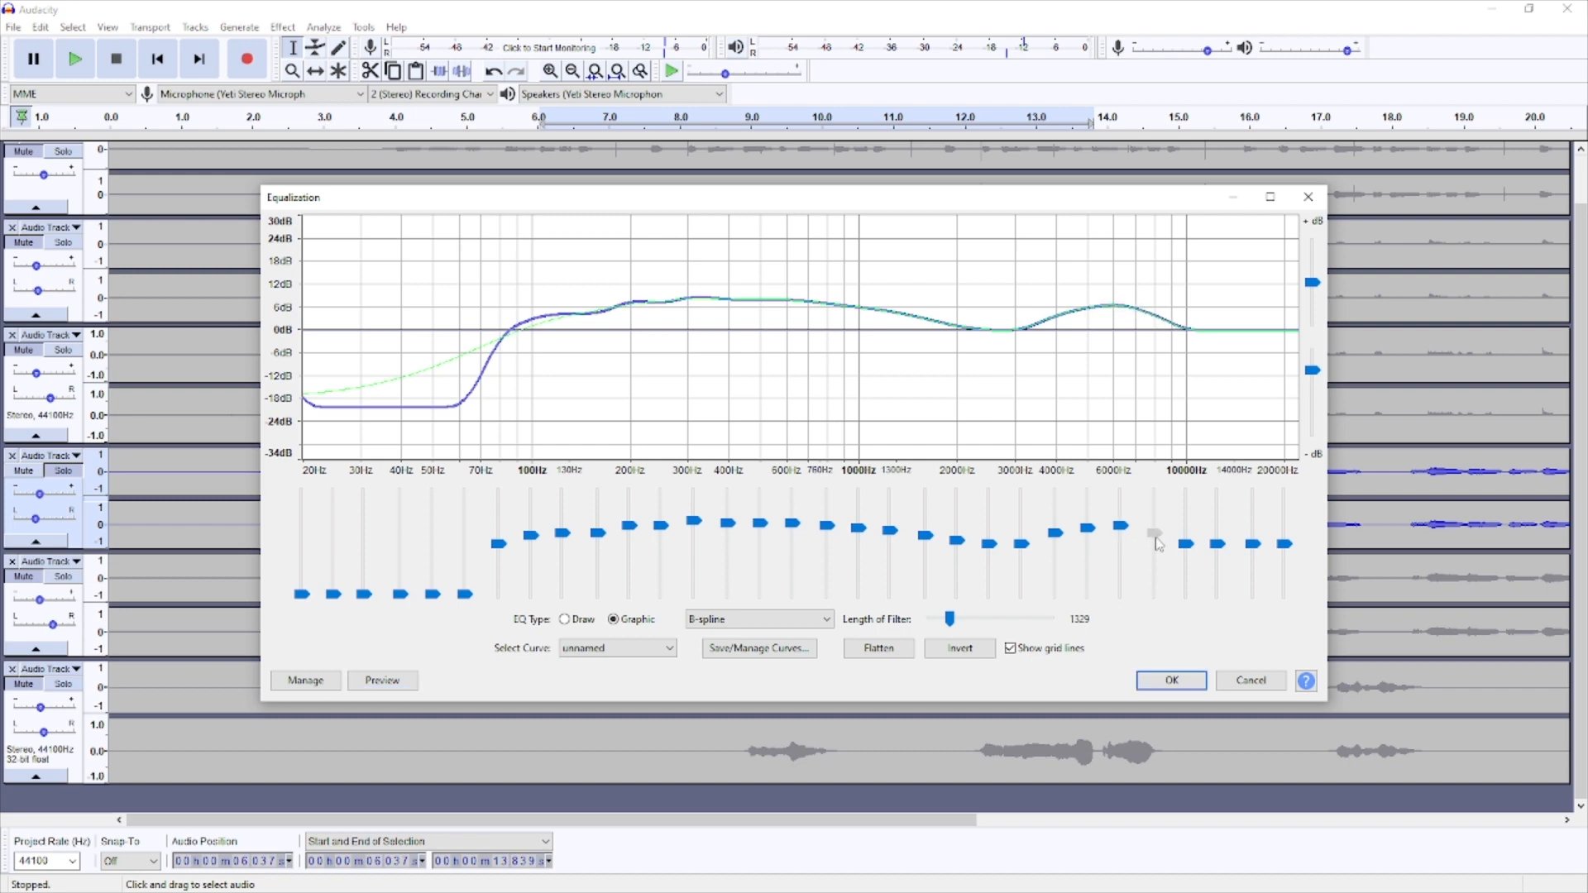
pyautogui.click(405, 683)
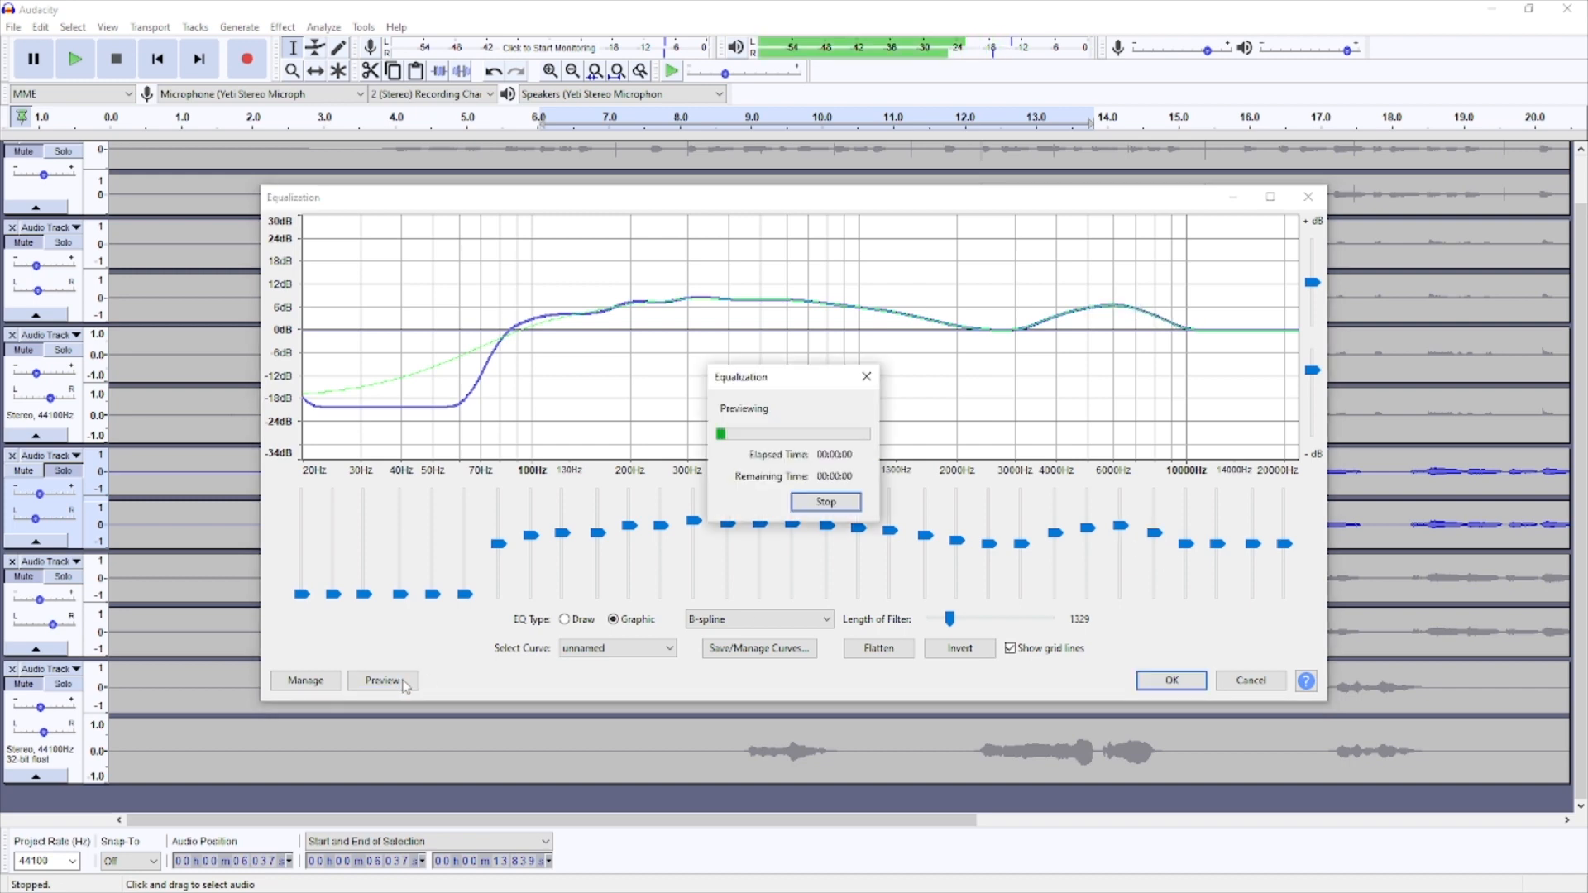
pyautogui.click(825, 501)
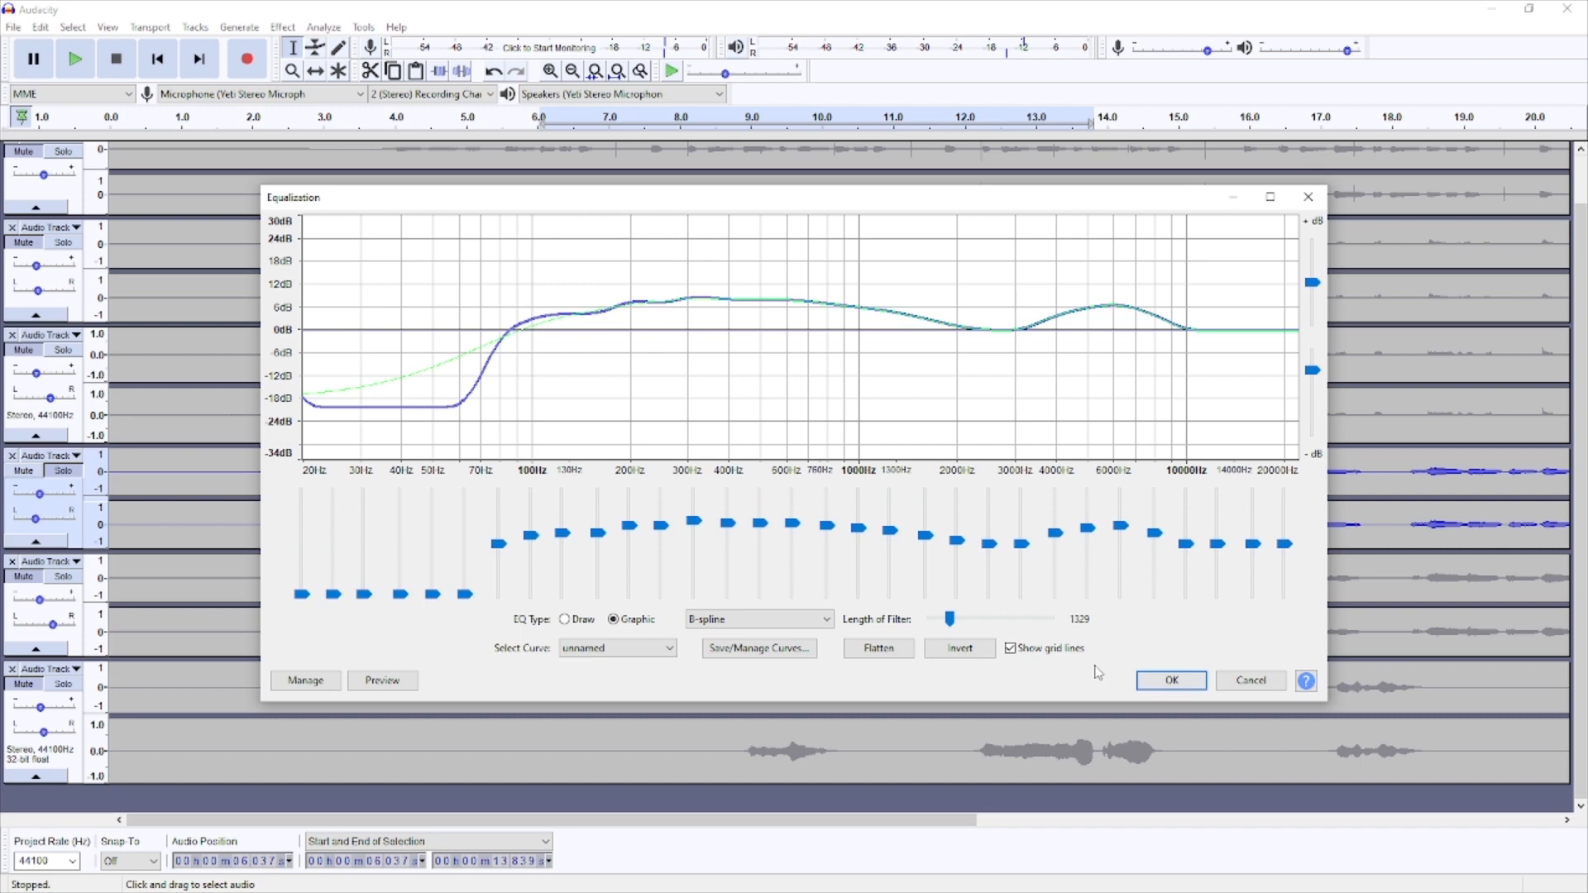
pyautogui.click(1158, 679)
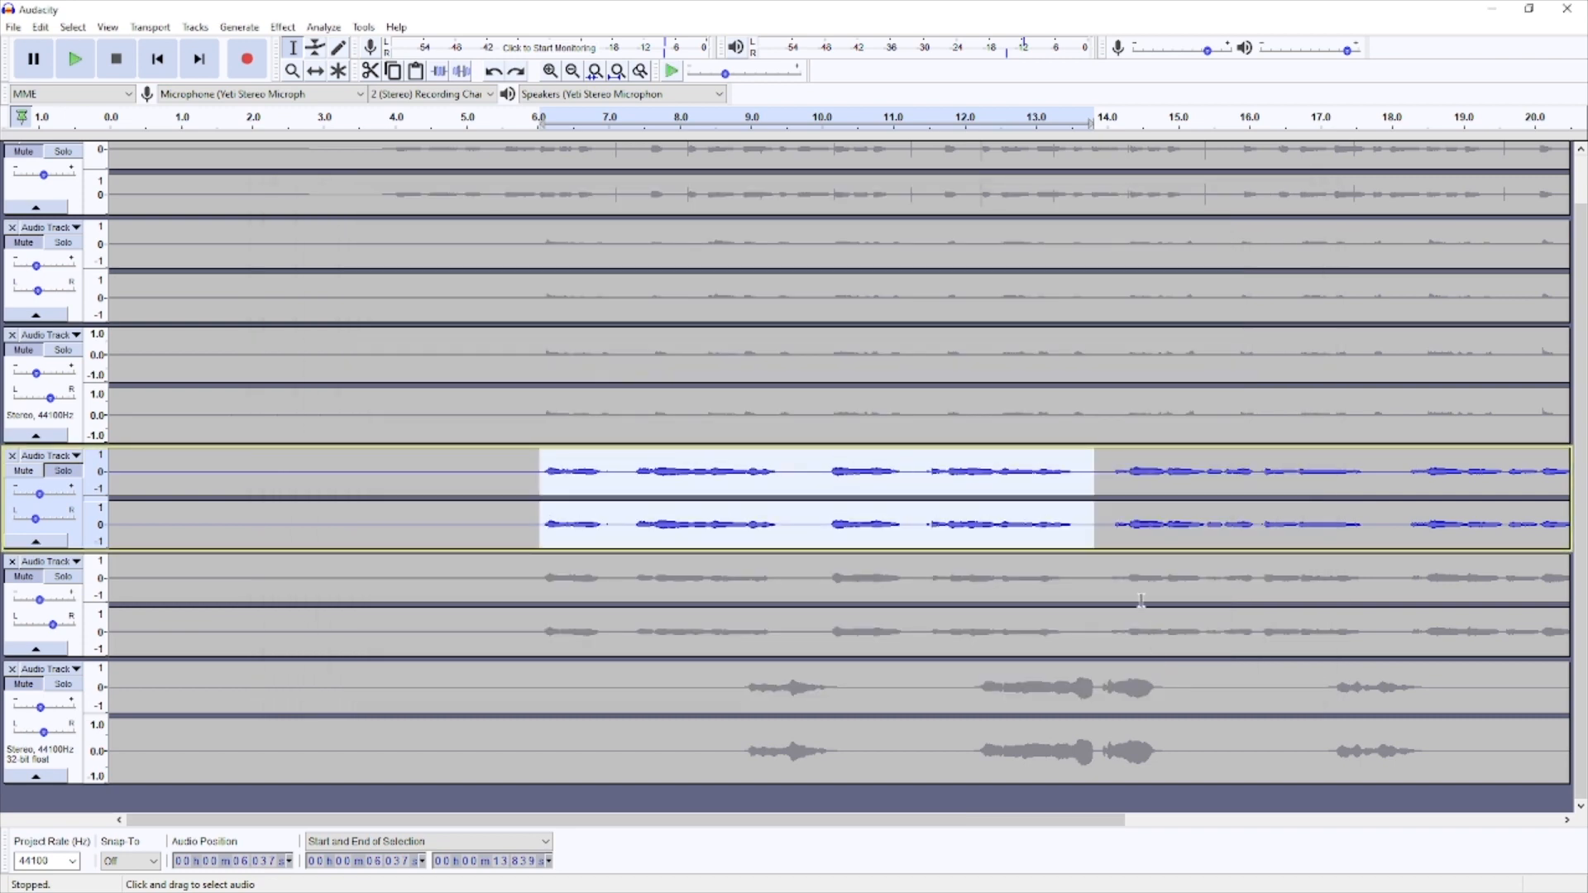
# - Select the whole third track from the bottom and repeat the same equalization on it
pyautogui.click(1046, 486)
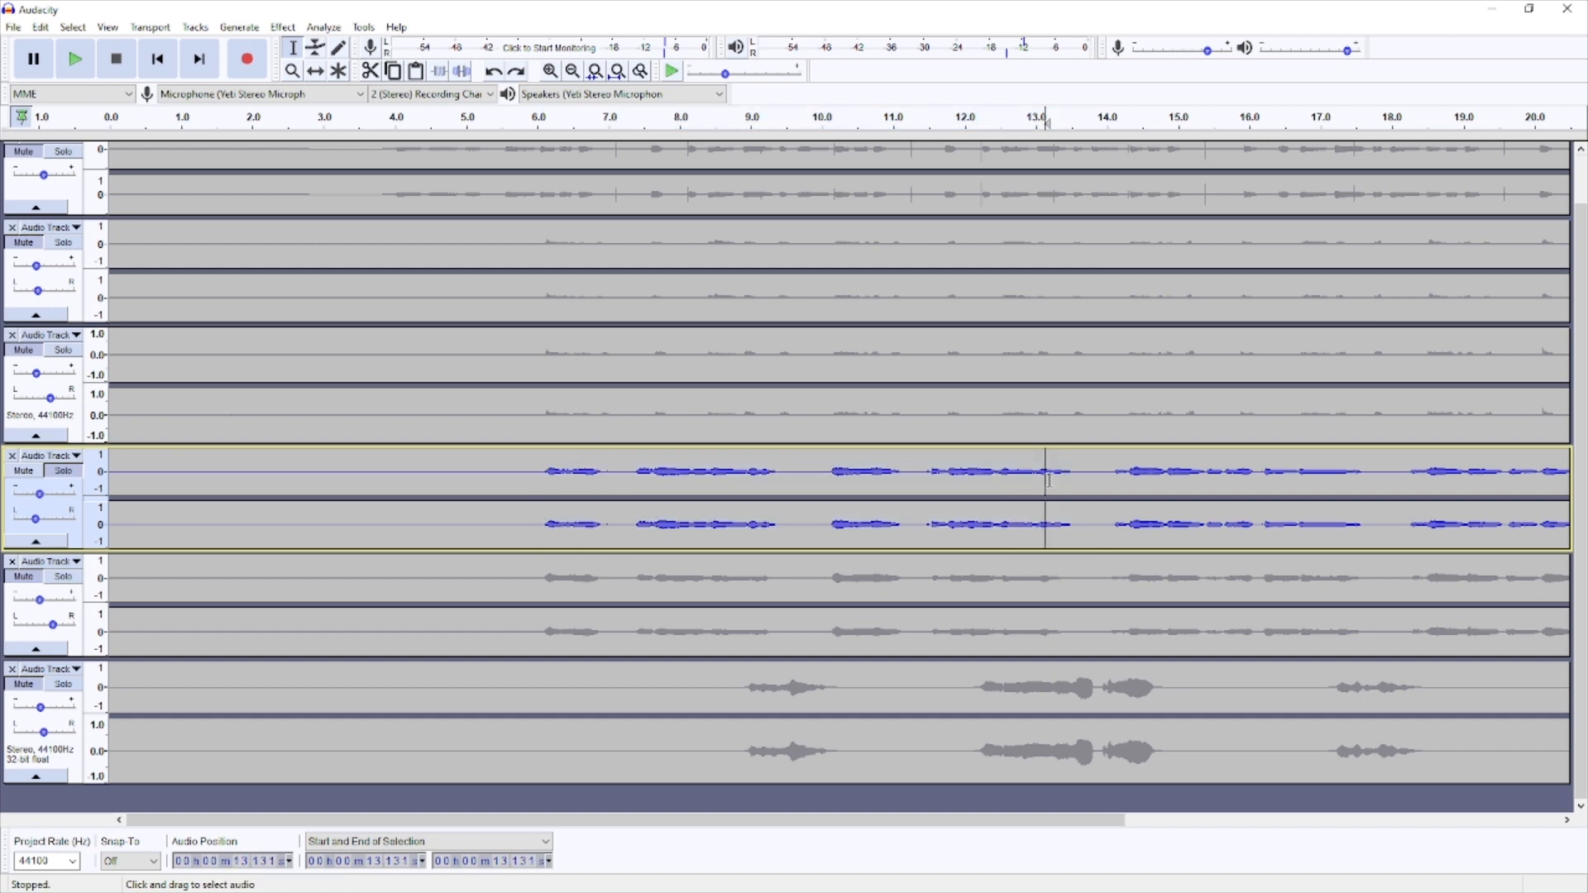
pyautogui.doubleClick(873, 472)
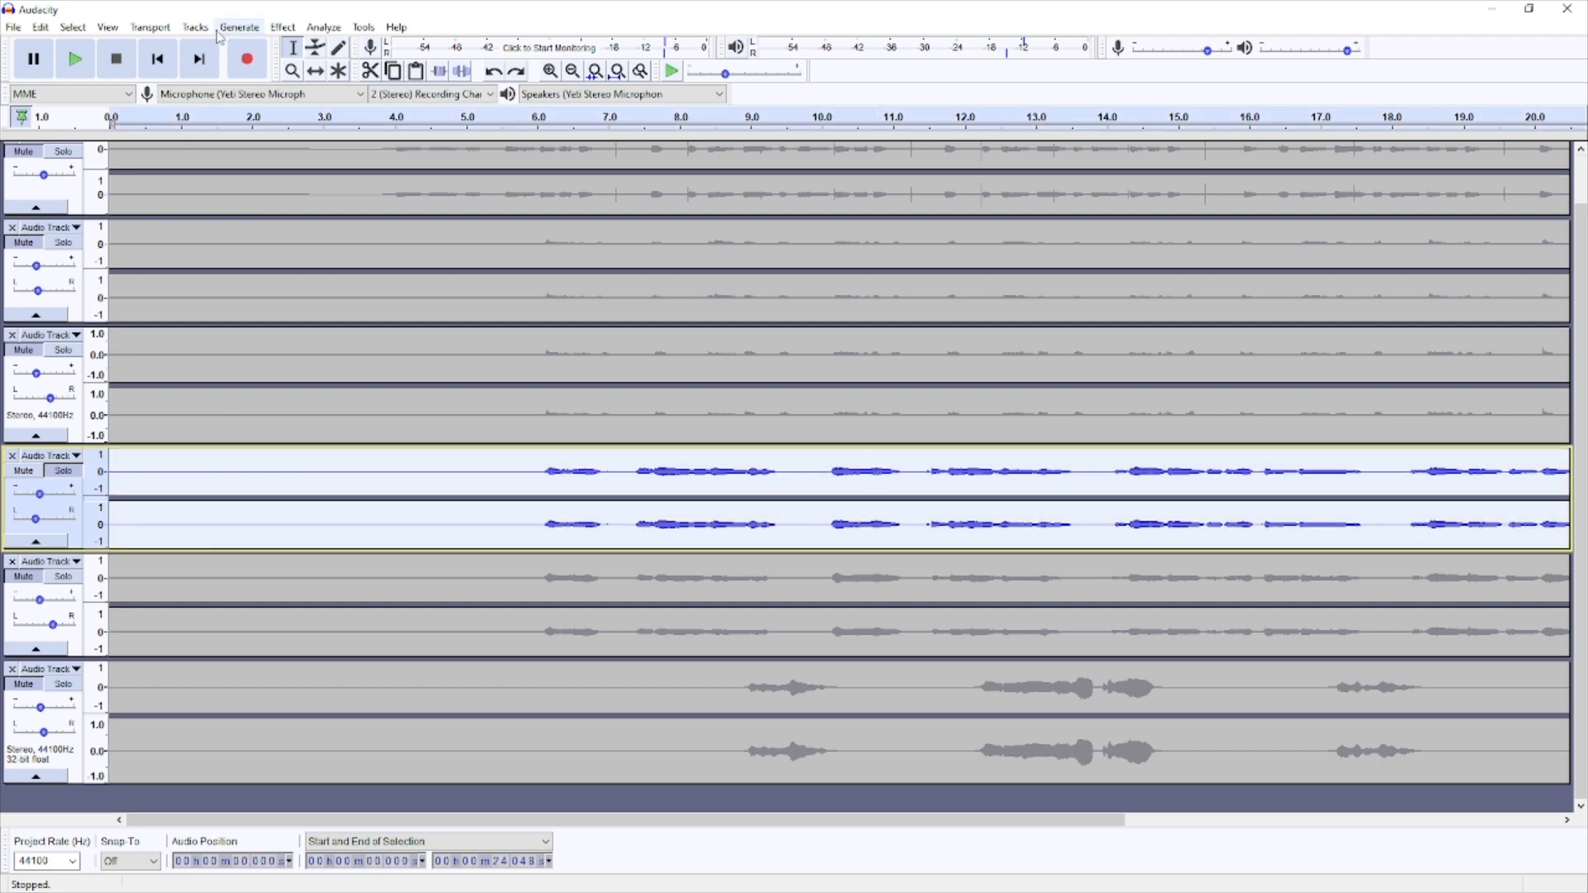
pyautogui.click(283, 27)
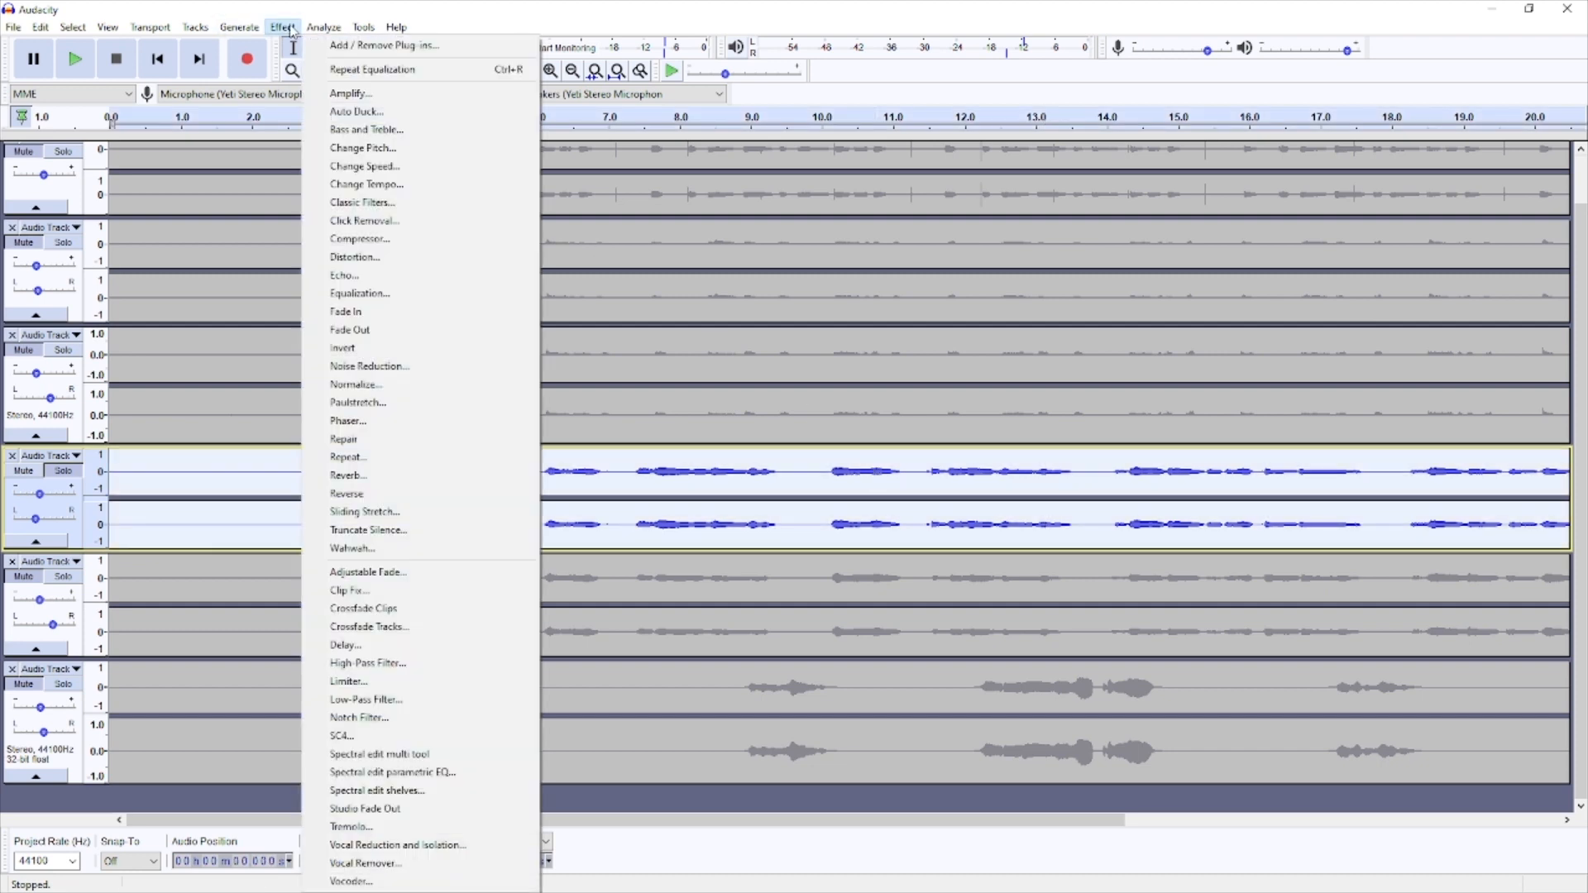
pyautogui.click(377, 70)
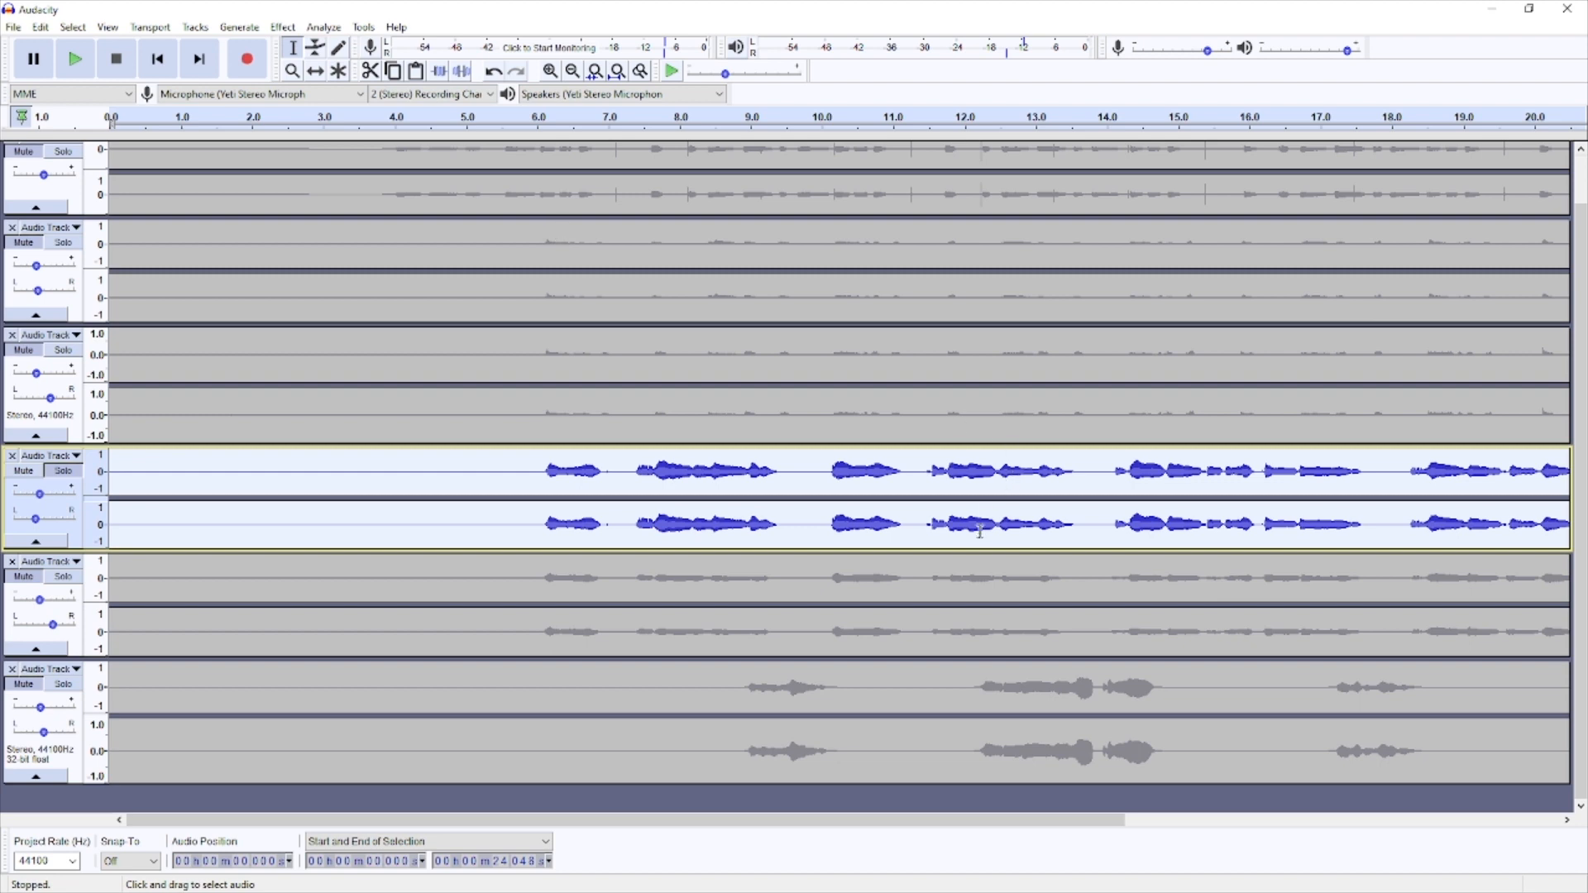
# - Repeat the same equalization on the entire second-to-last track and on the entire last track
pyautogui.doubleClick(747, 579)
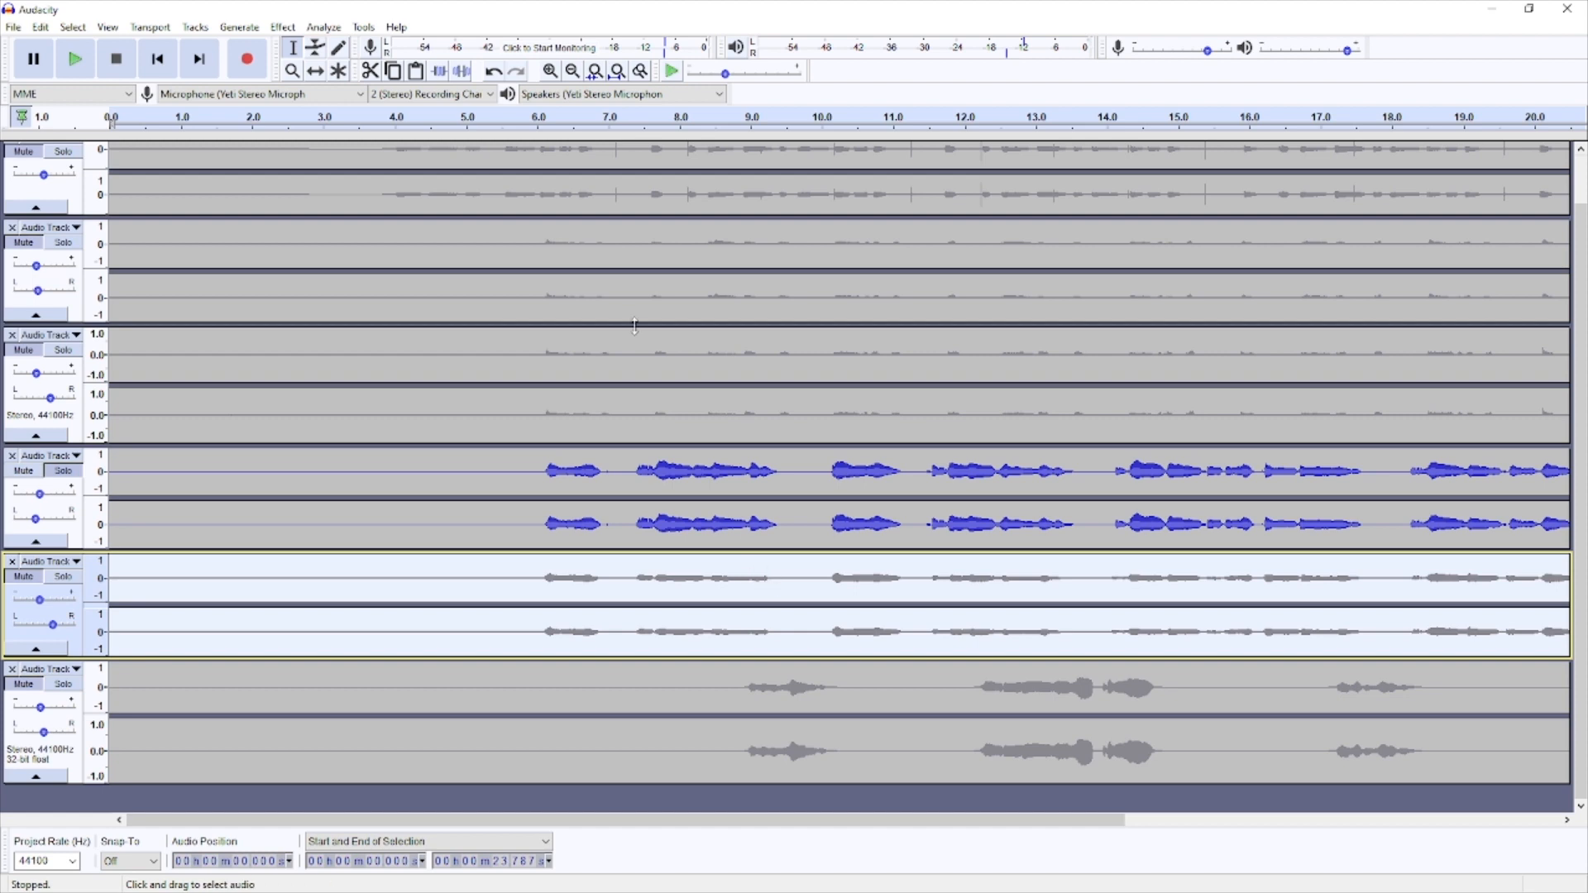
pyautogui.click(277, 29)
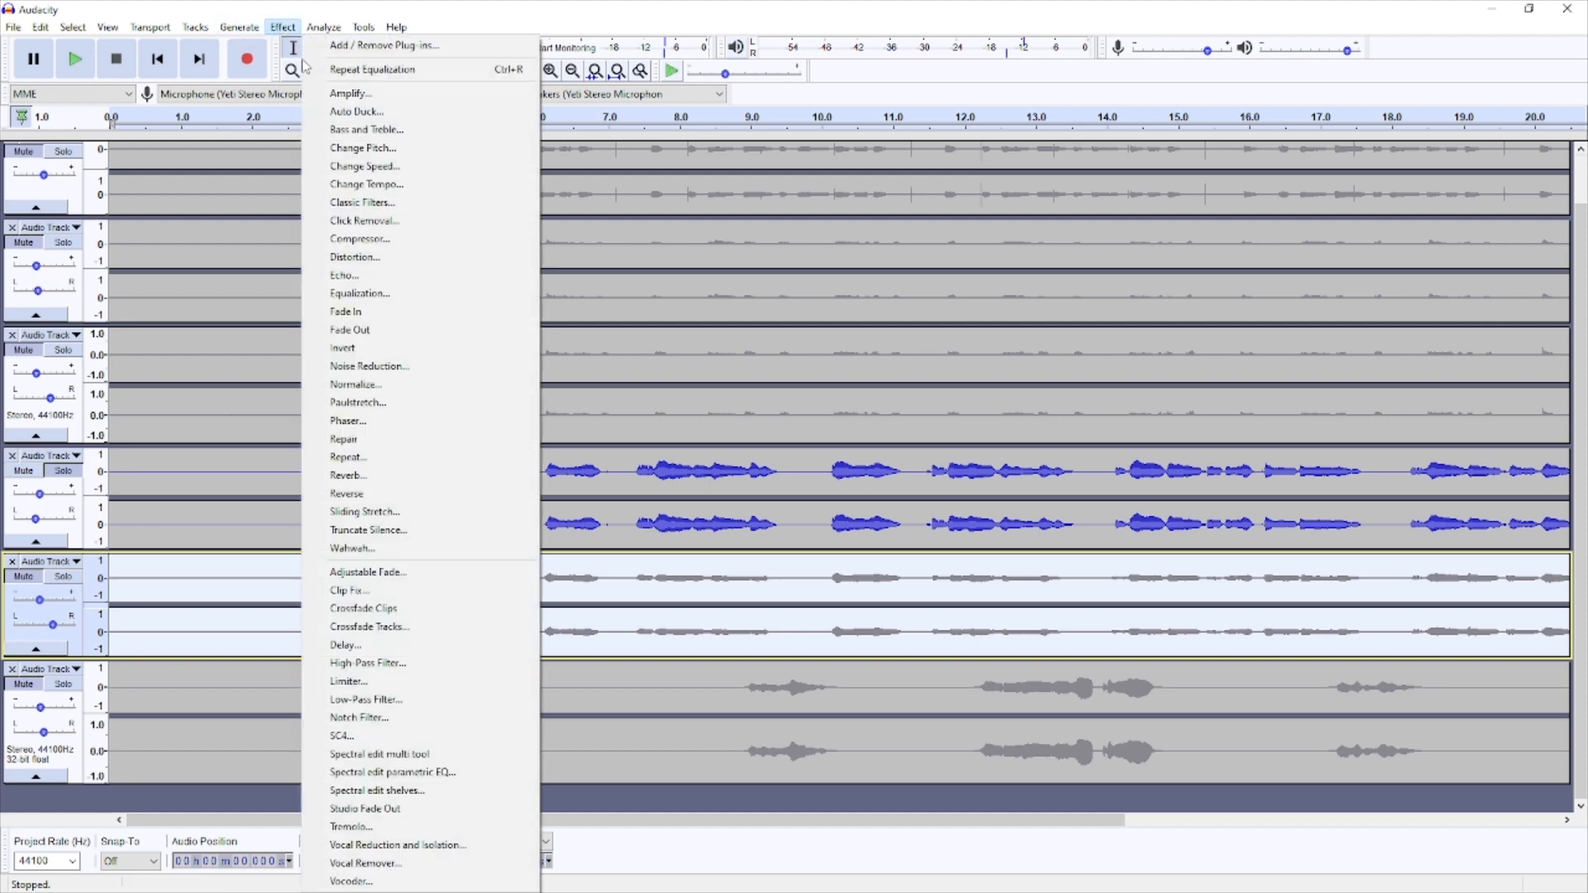
pyautogui.click(388, 71)
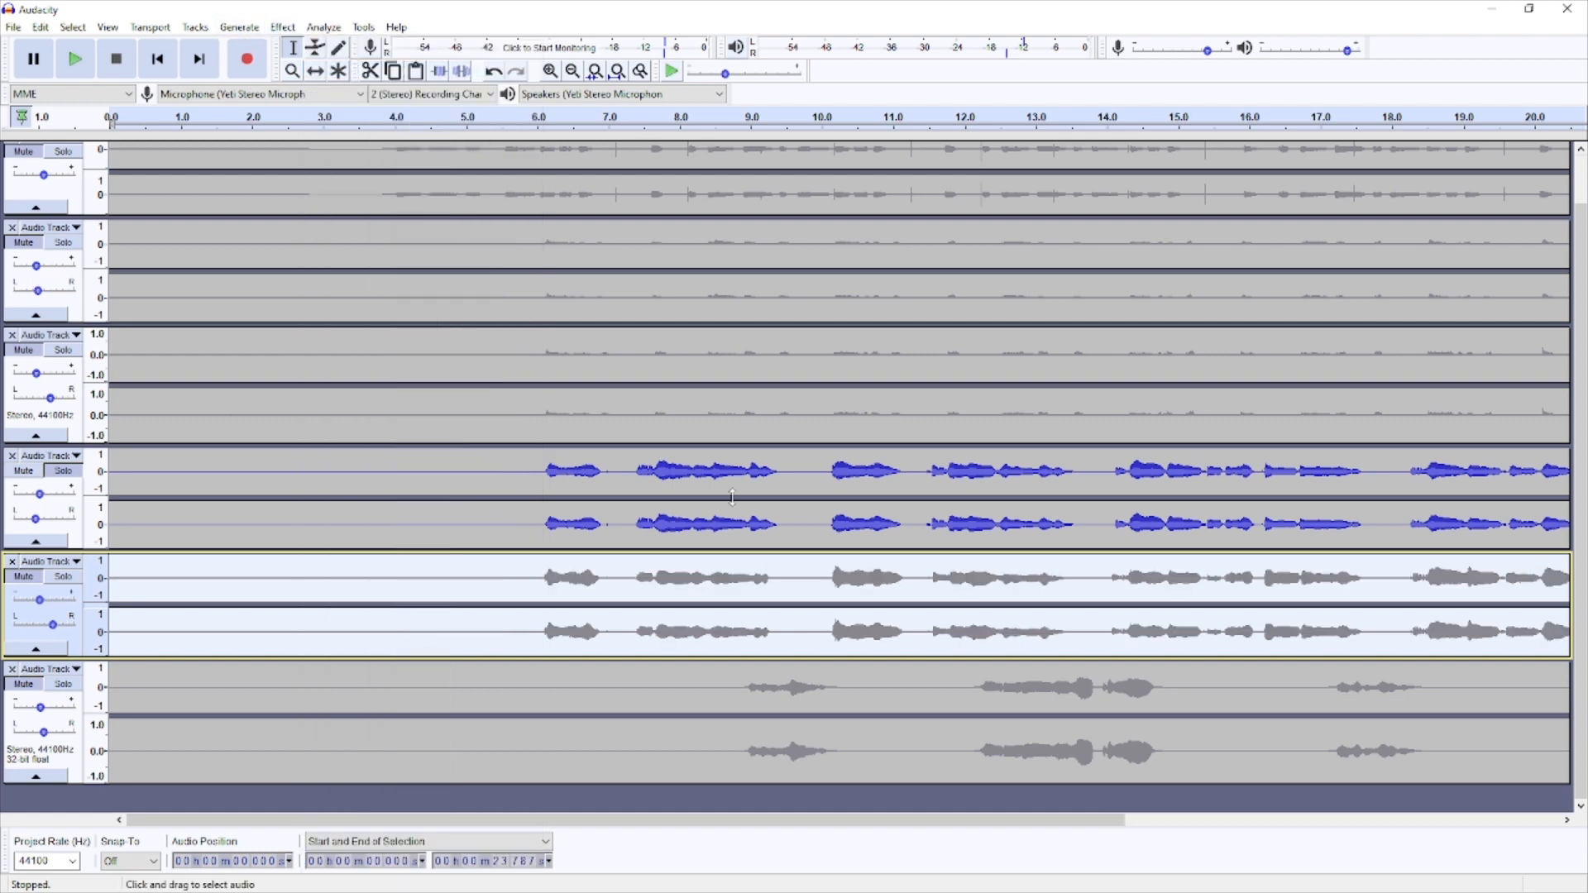
pyautogui.doubleClick(811, 700)
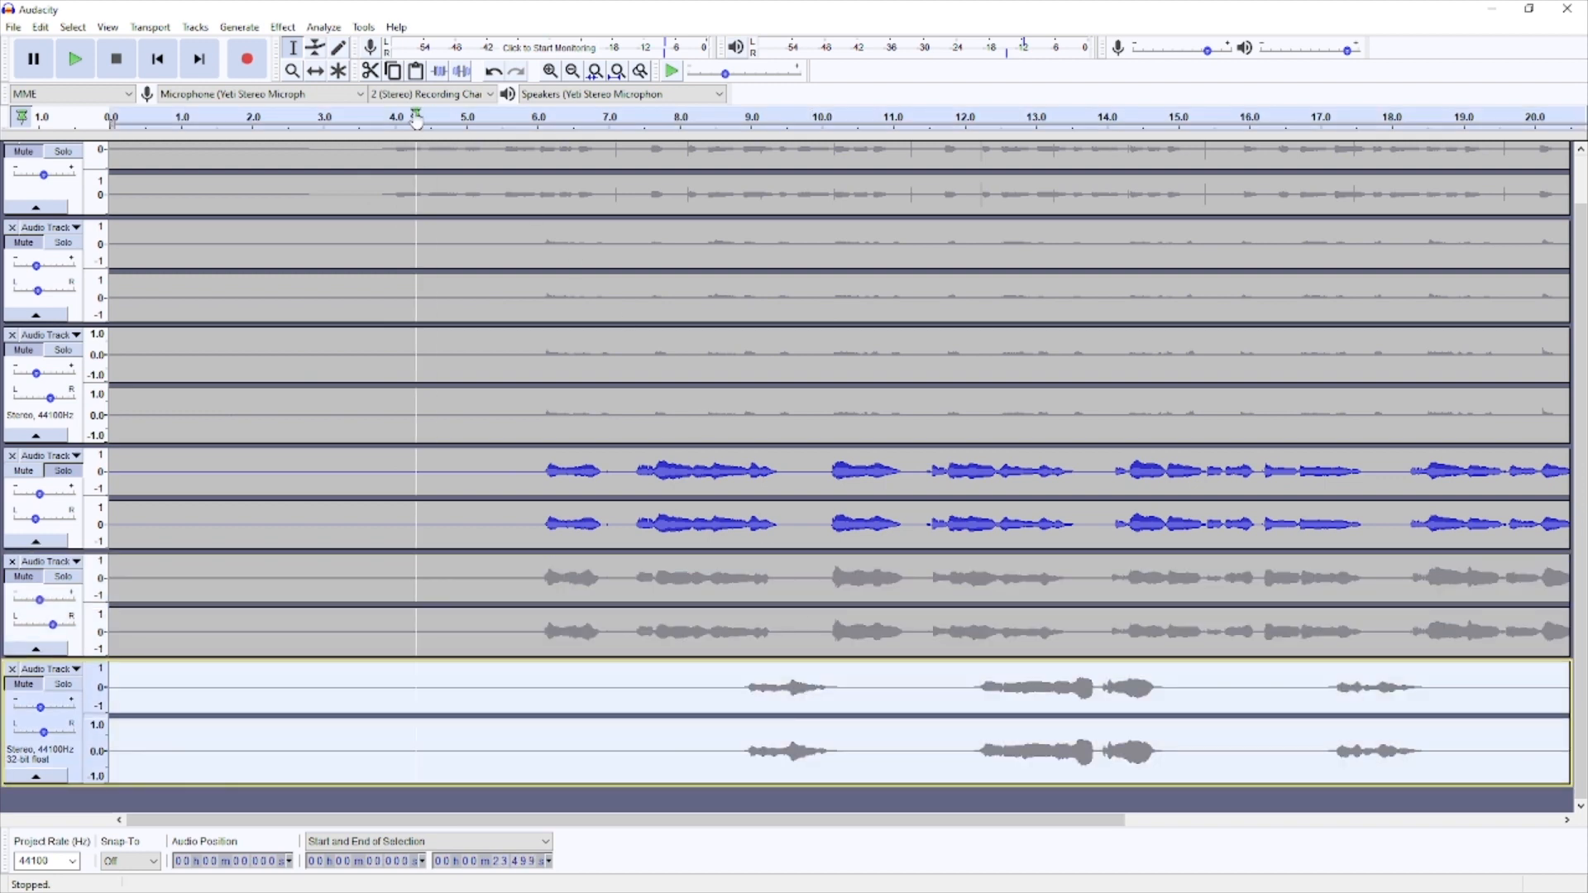
pyautogui.click(283, 27)
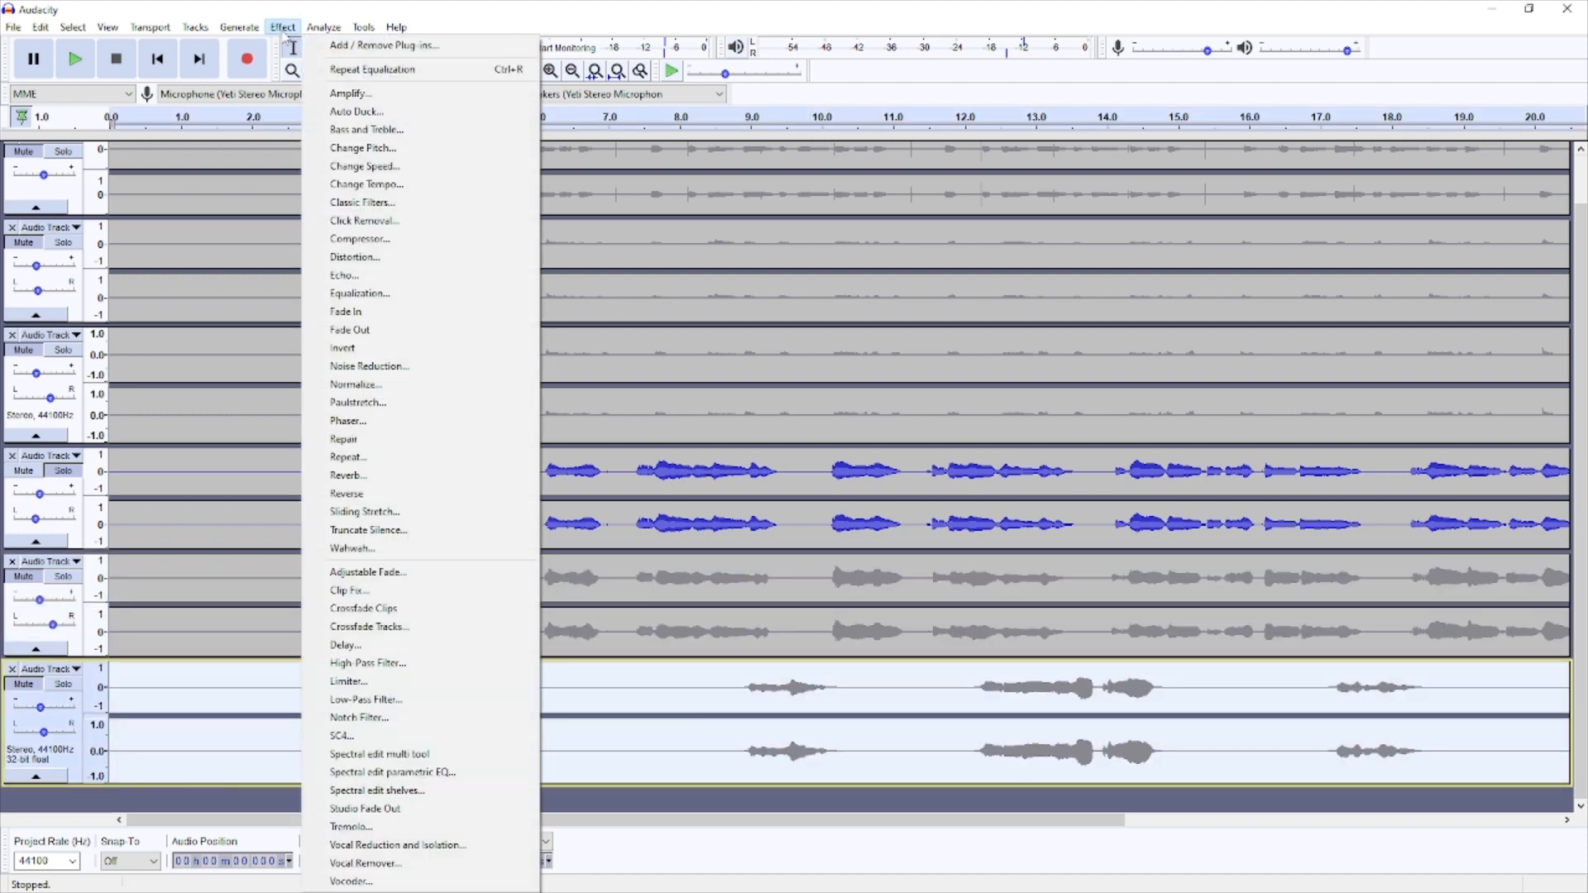
pyautogui.click(368, 70)
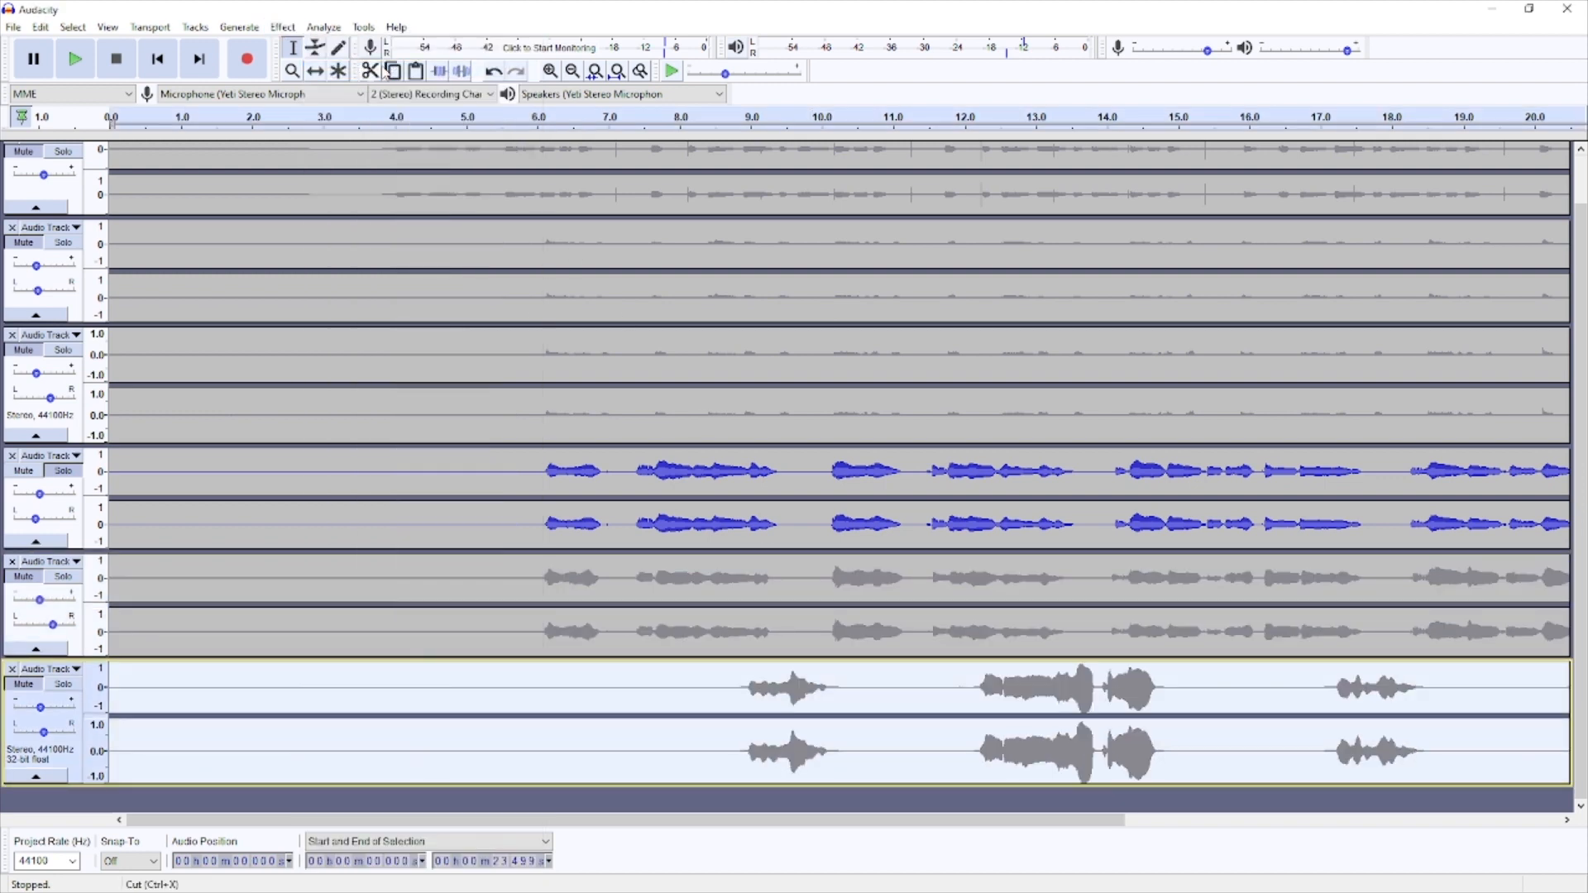
# - Clear the solo and mute states so all tracks are audible, and play back the full mix
pyautogui.click(34, 685)
pyautogui.click(59, 686)
pyautogui.click(62, 686)
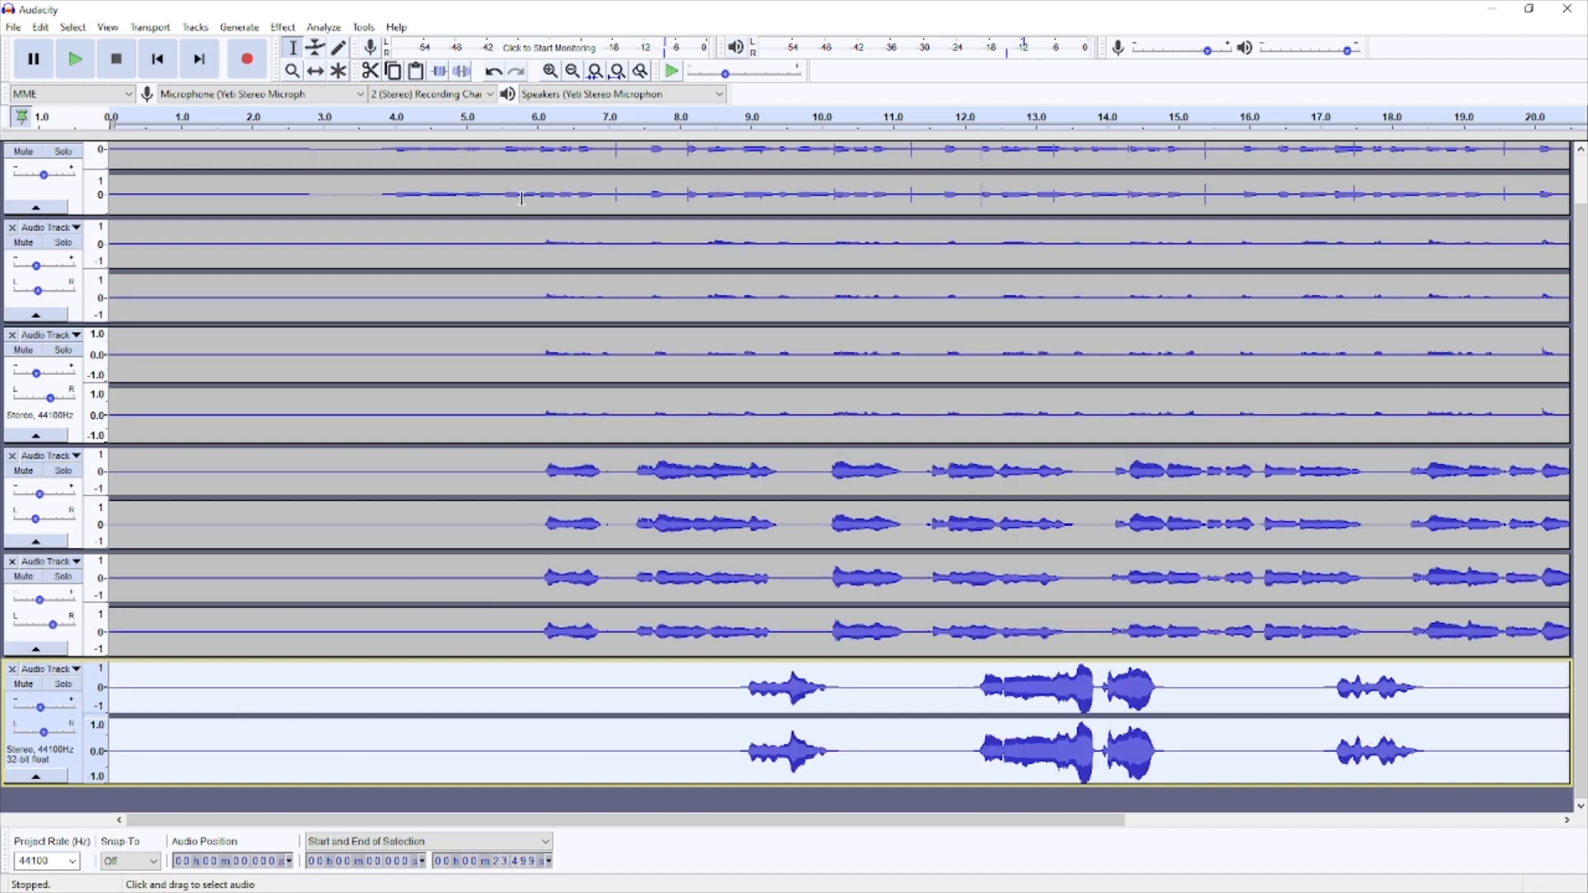
pyautogui.press('space')
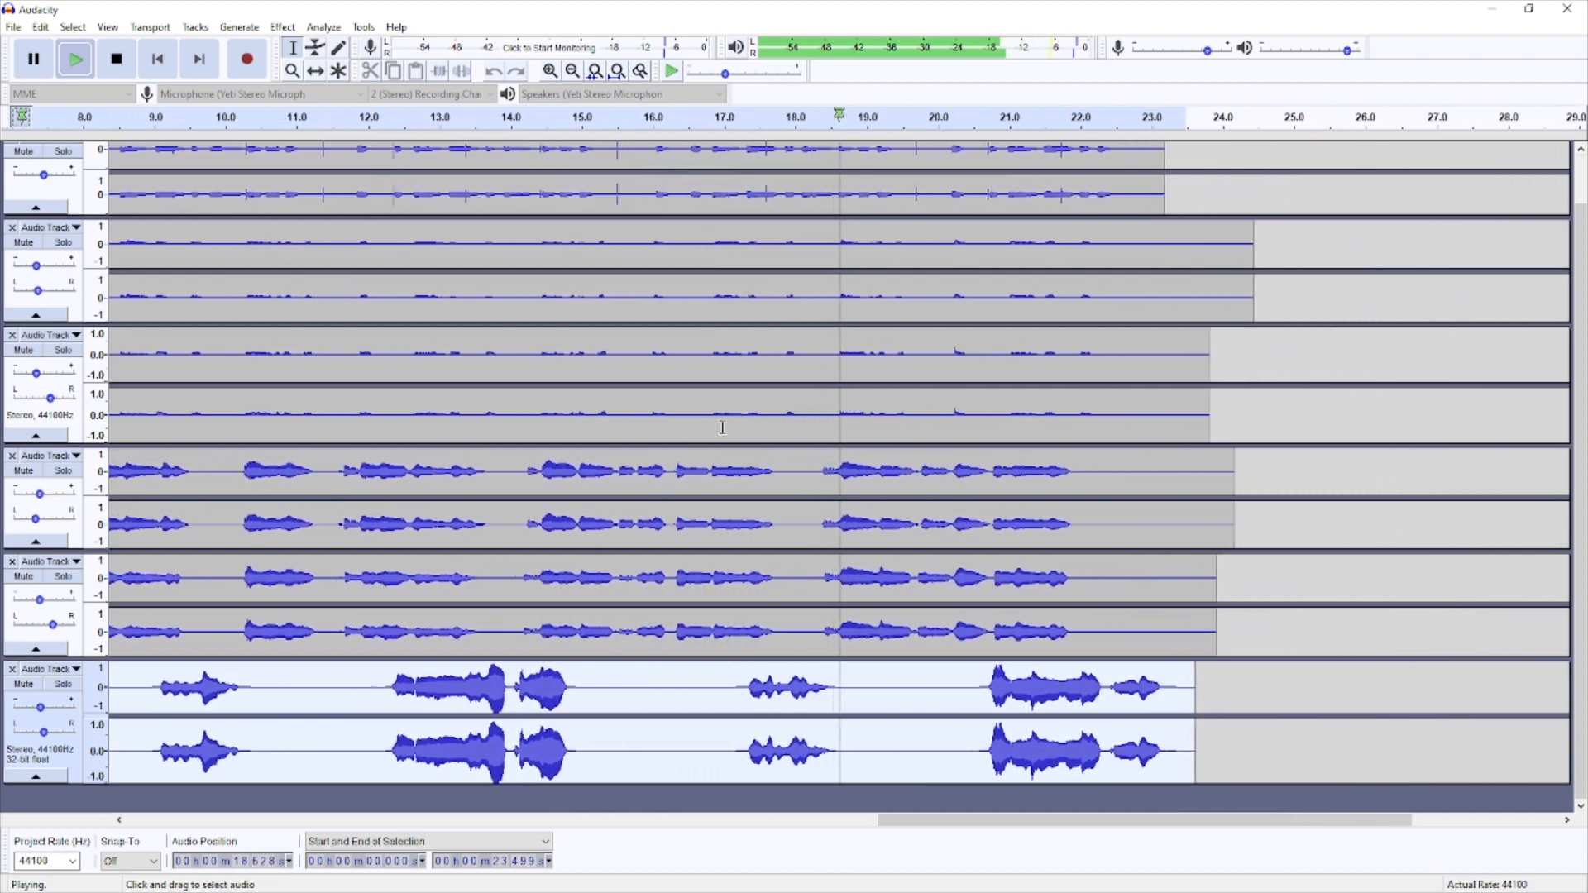
pyautogui.press('space')
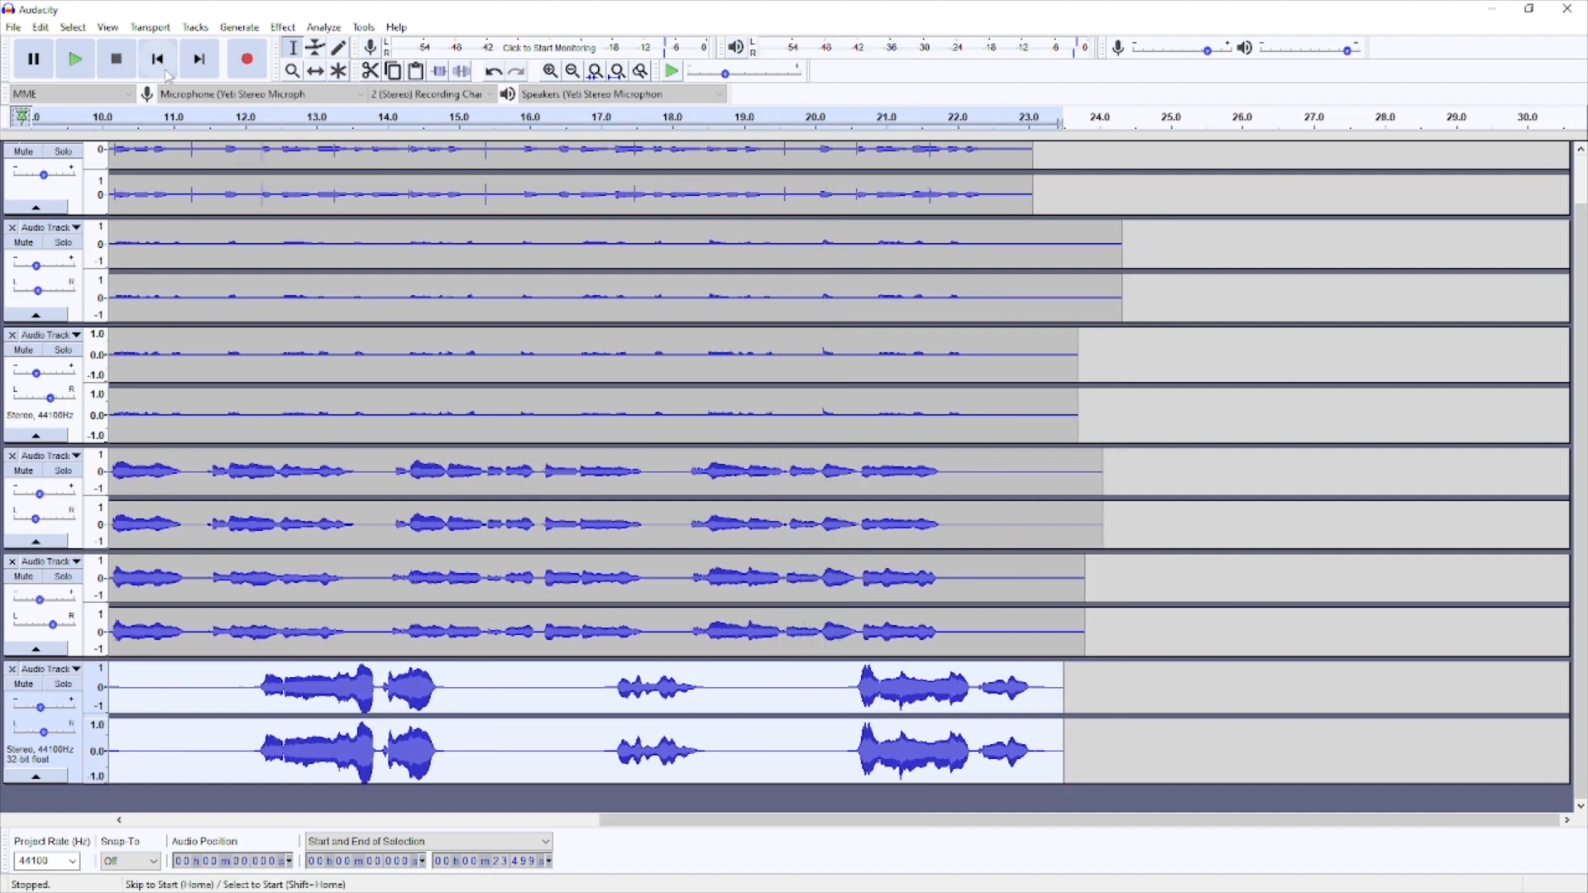
# - Lower the gain of the fifth and fourth tracks from the bottom slightly, and replay the mix from about 4 s
pyautogui.scroll(1, 671, 534)
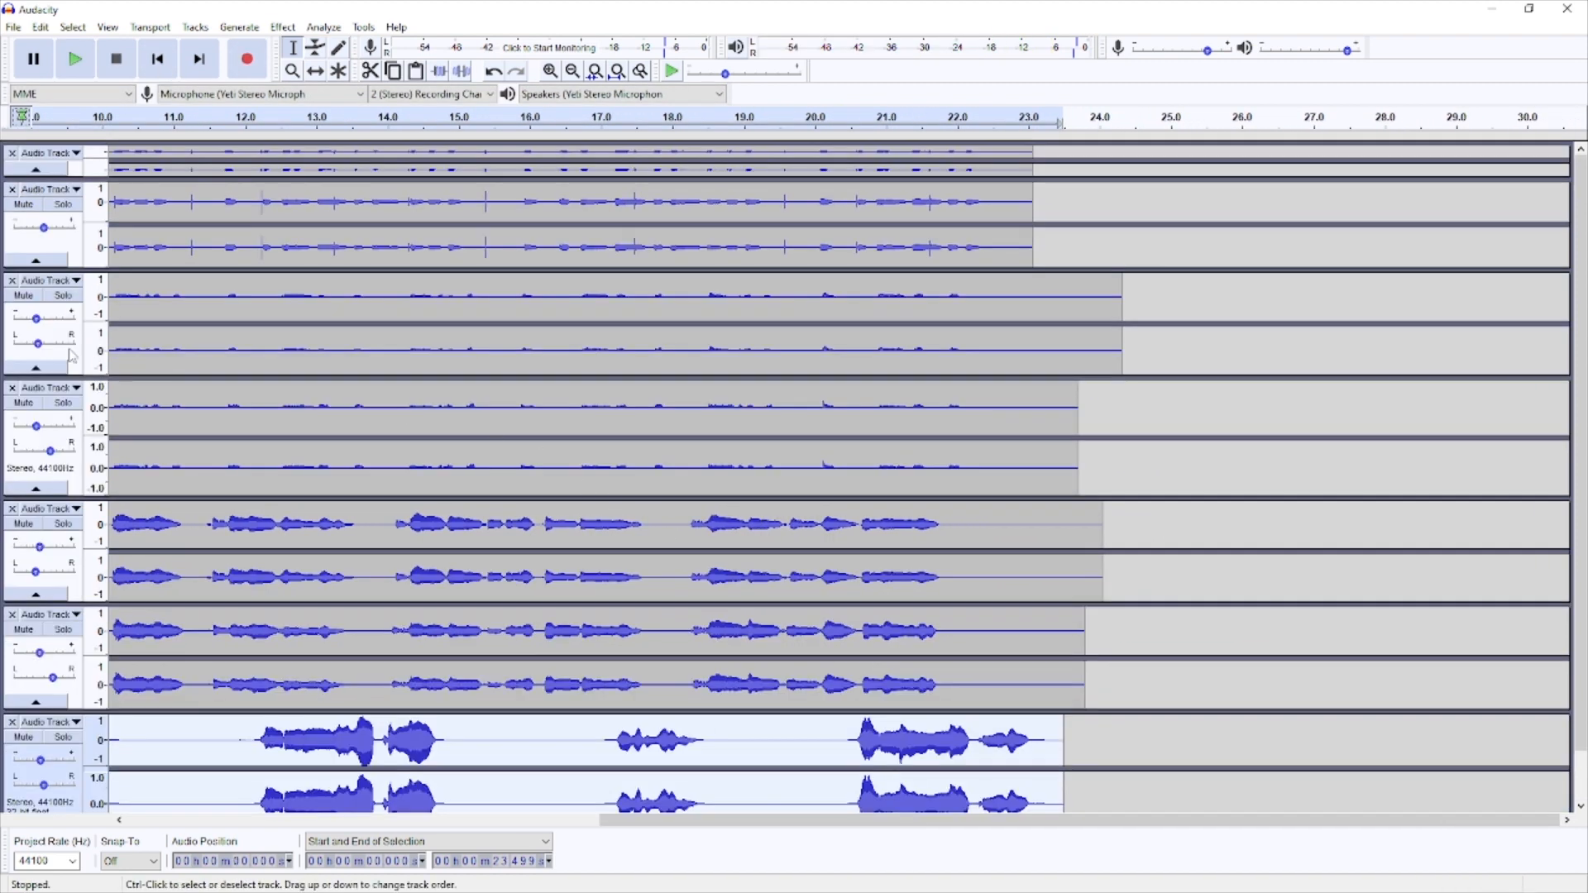
pyautogui.click(49, 328)
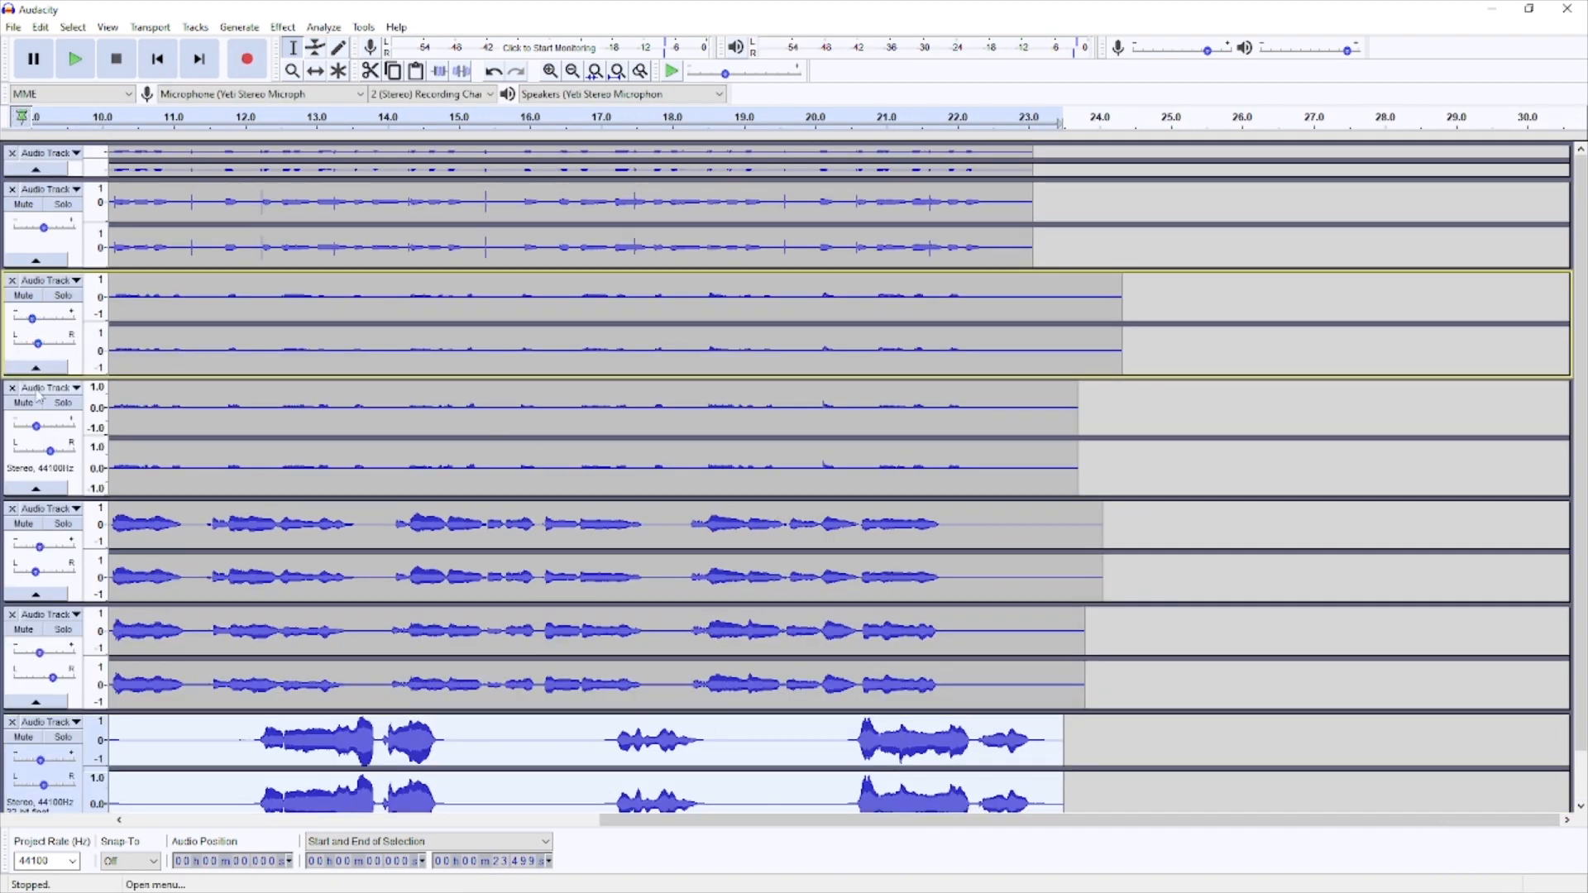
pyautogui.moveTo(35, 430); pyautogui.dragTo(28, 435)
pyautogui.moveTo(675, 820); pyautogui.dragTo(245, 819)
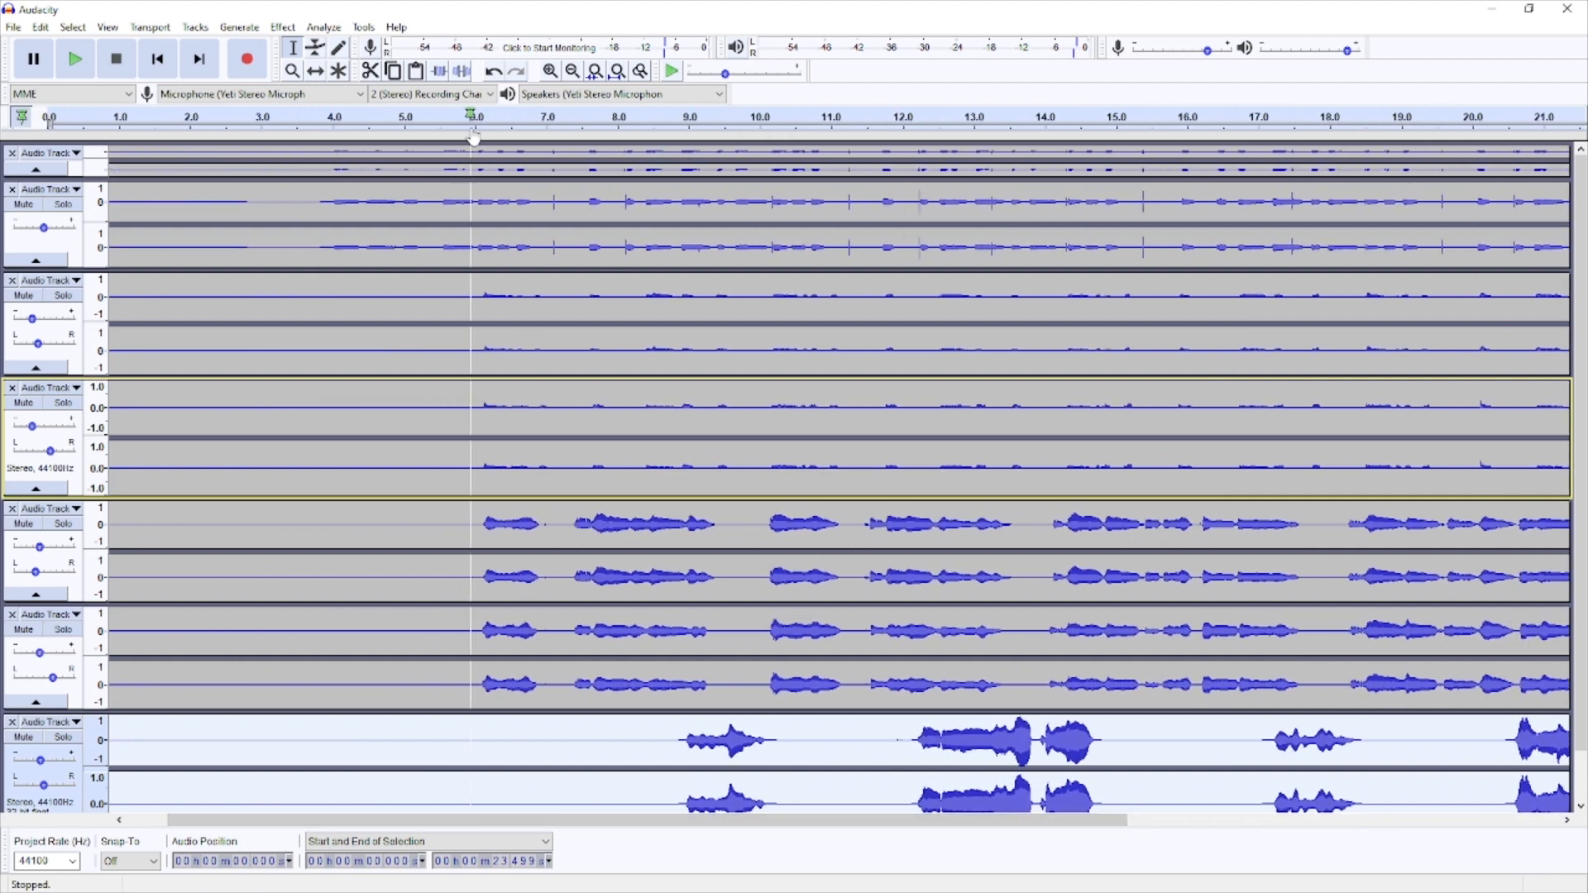
pyautogui.click(336, 130)
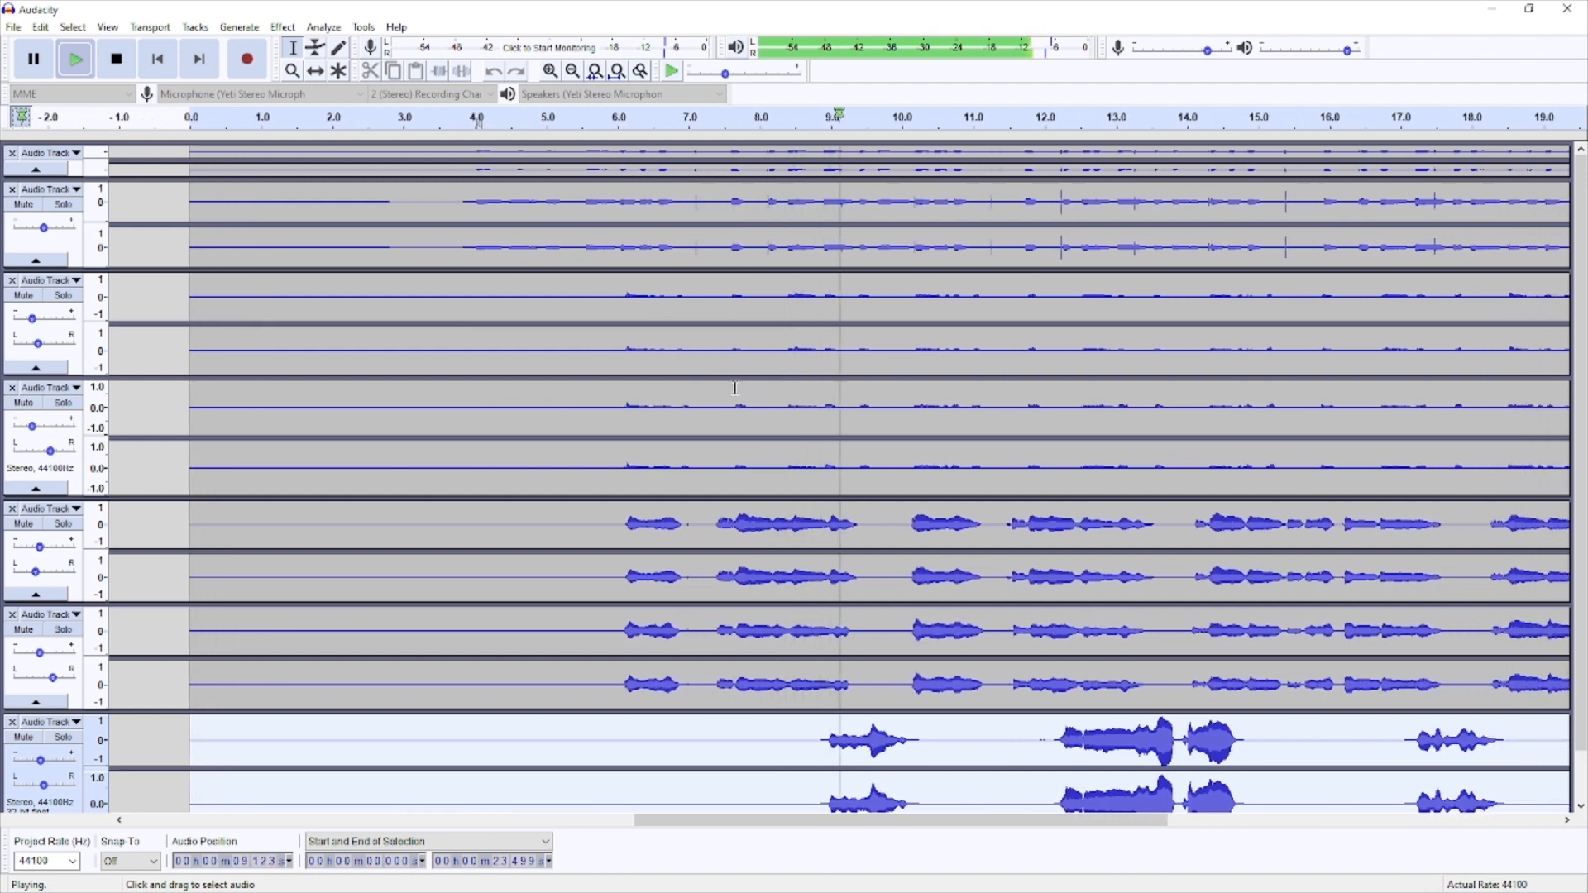
pyautogui.press('space')
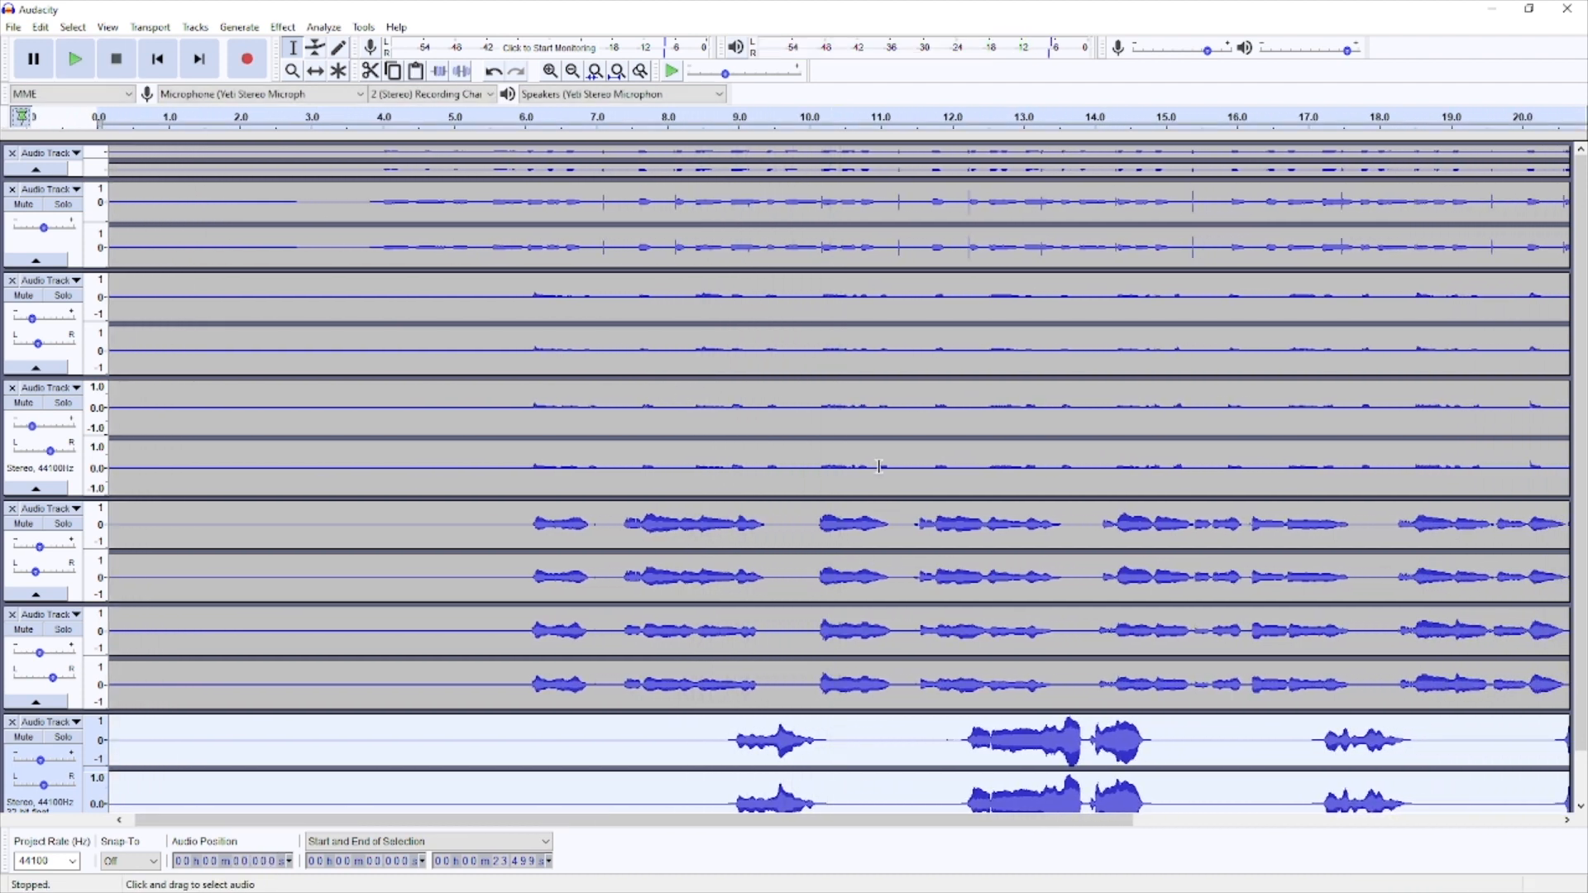
# - Select about 6.08 to 11.33 s of the third track from the bottom, open the Compressor for it, and preview the effect
pyautogui.scroll(-1, 866, 453)
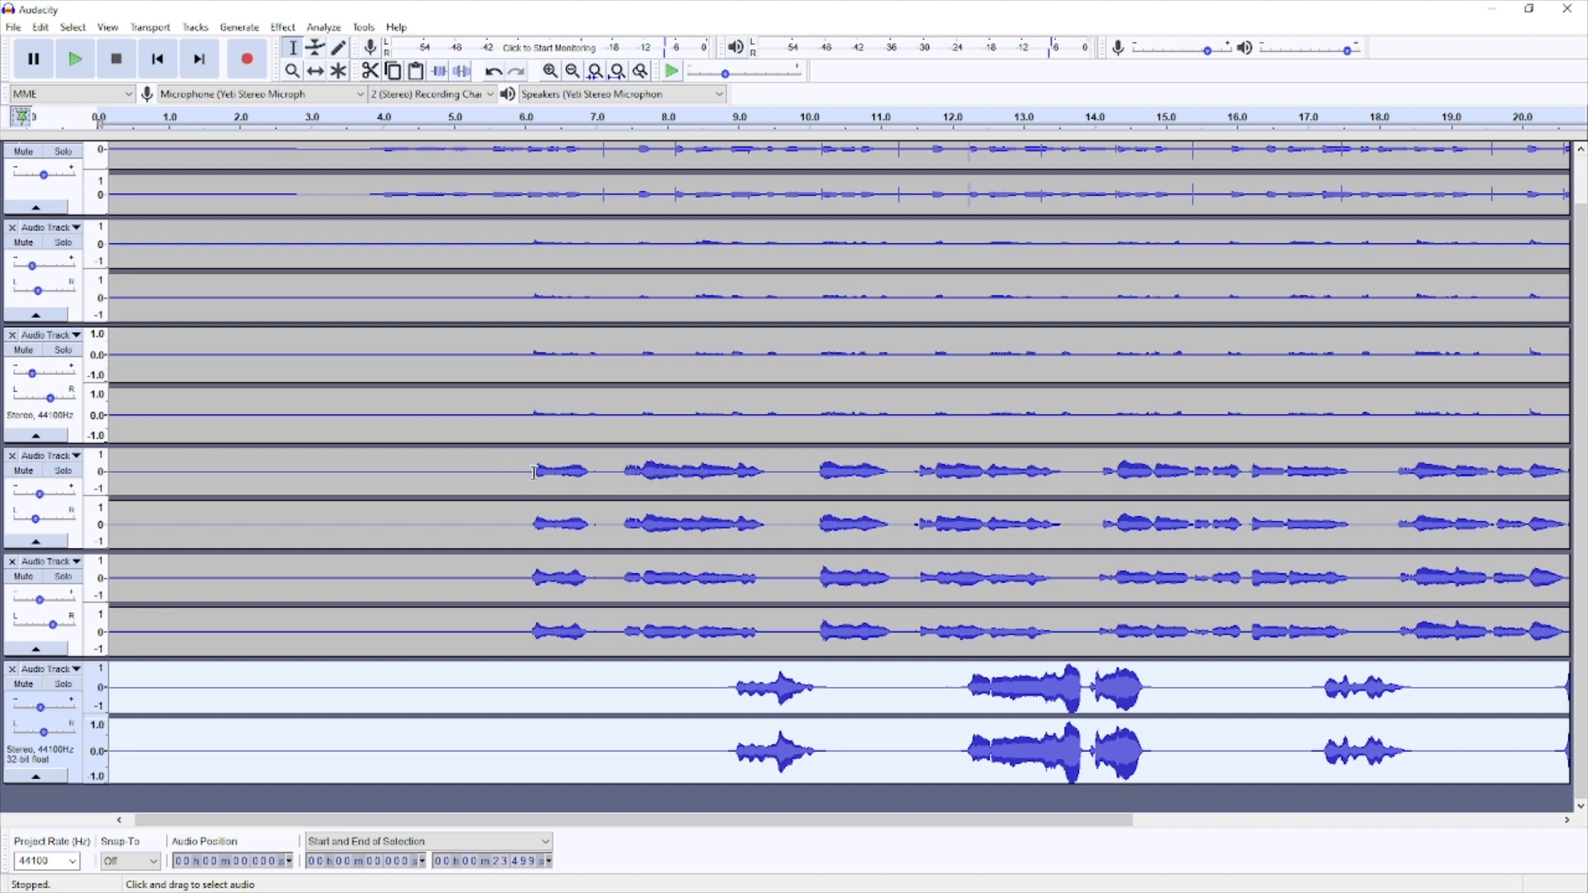
pyautogui.moveTo(530, 473); pyautogui.dragTo(903, 476)
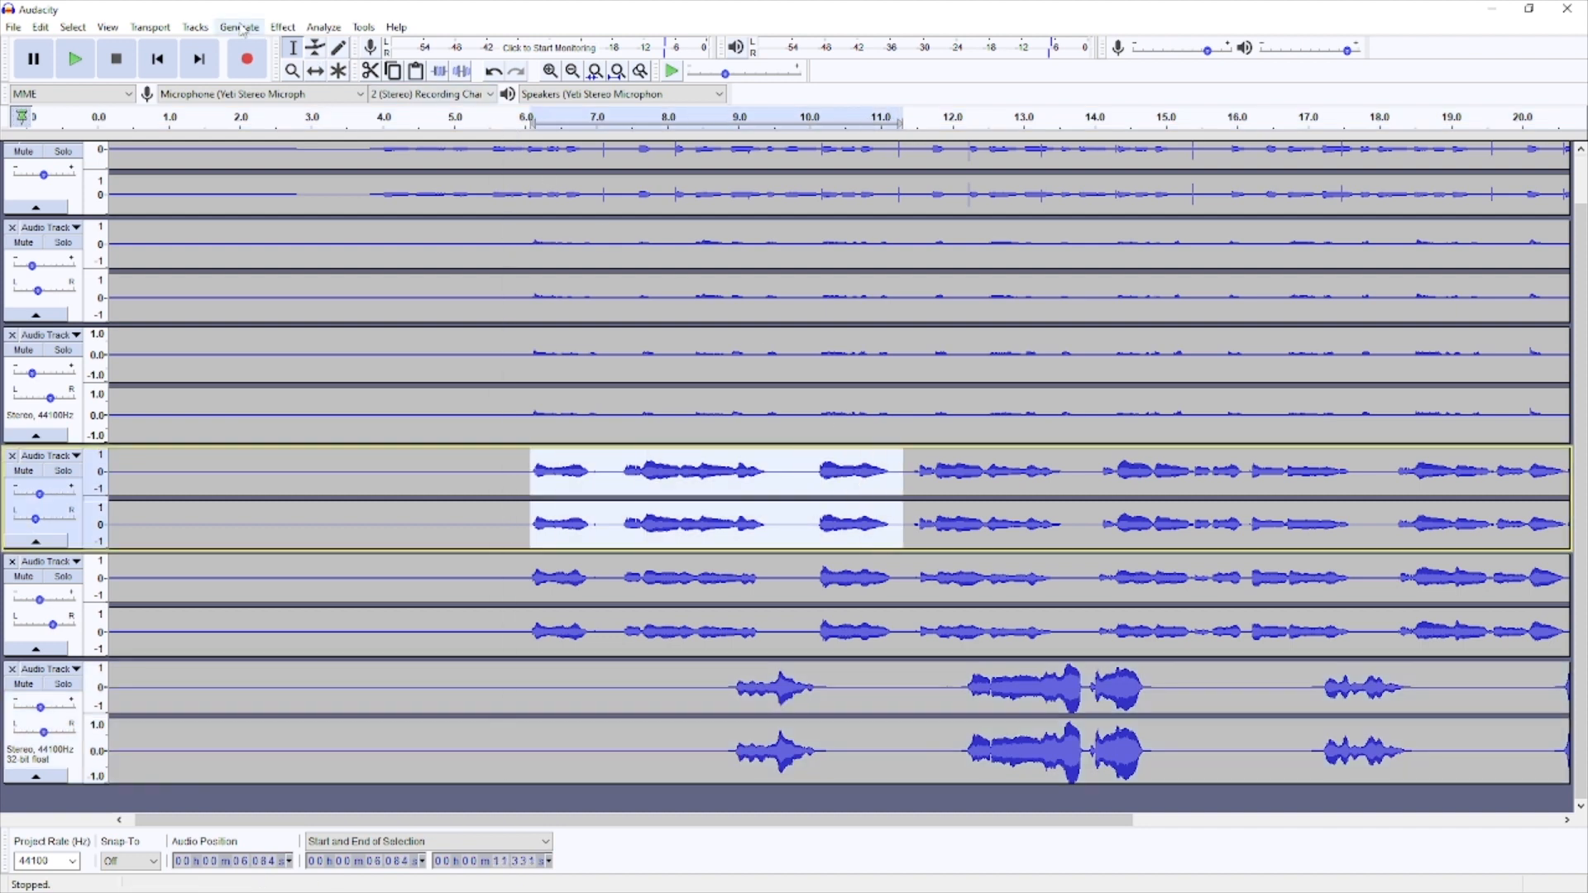
pyautogui.click(283, 27)
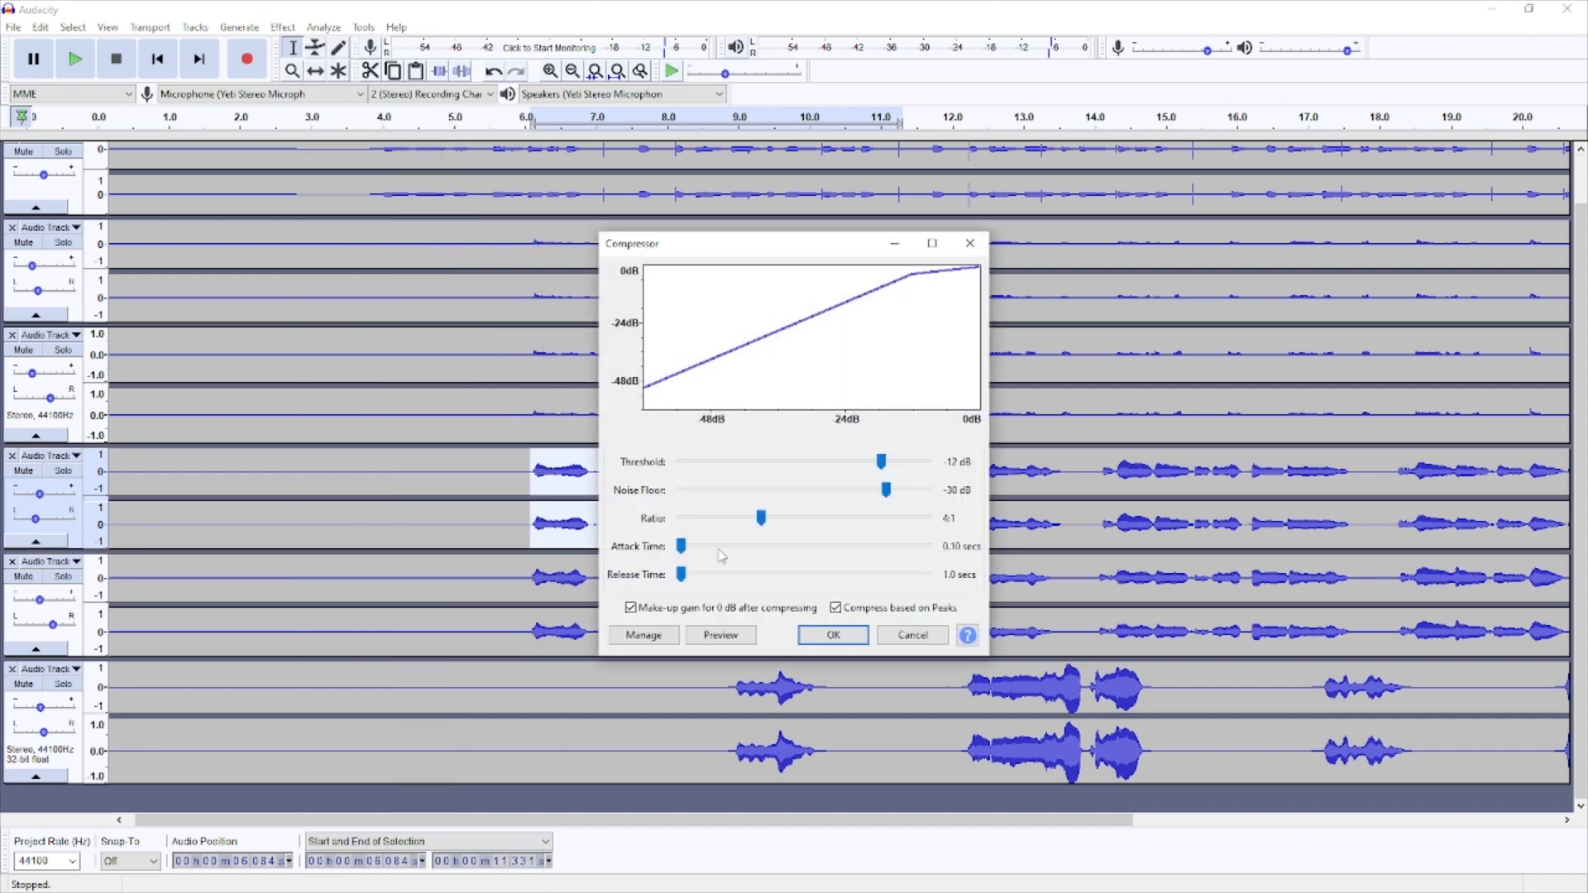
pyautogui.click(713, 636)
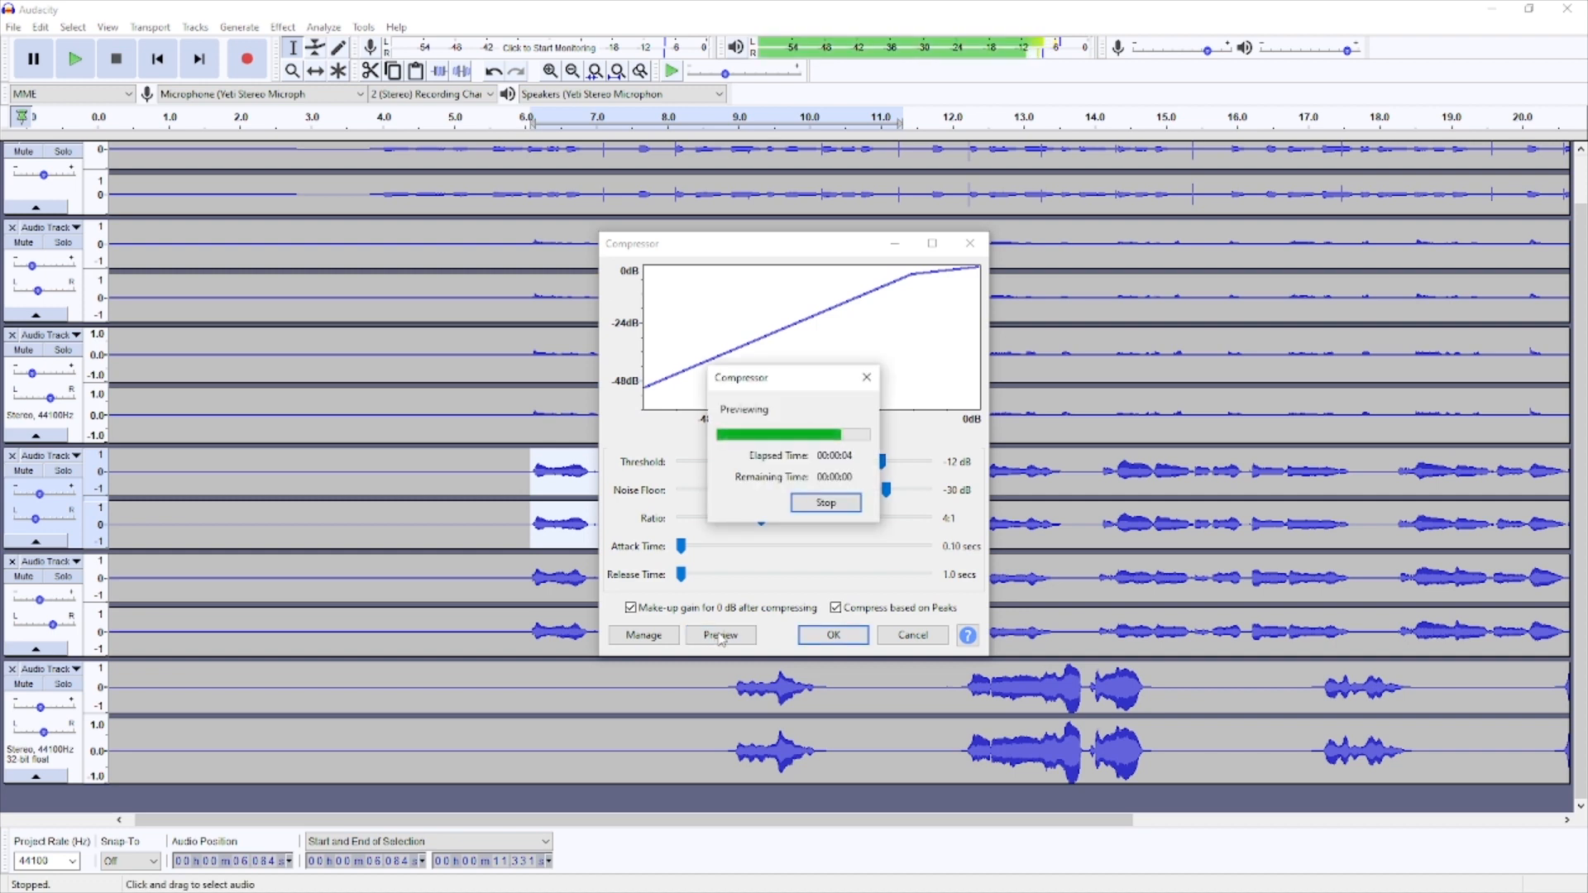
# - Set the compressor threshold to -7 dB and the noise floor to -25 dB, preview the result, and apply it
pyautogui.moveTo(819, 231); pyautogui.dragTo(890, 241)
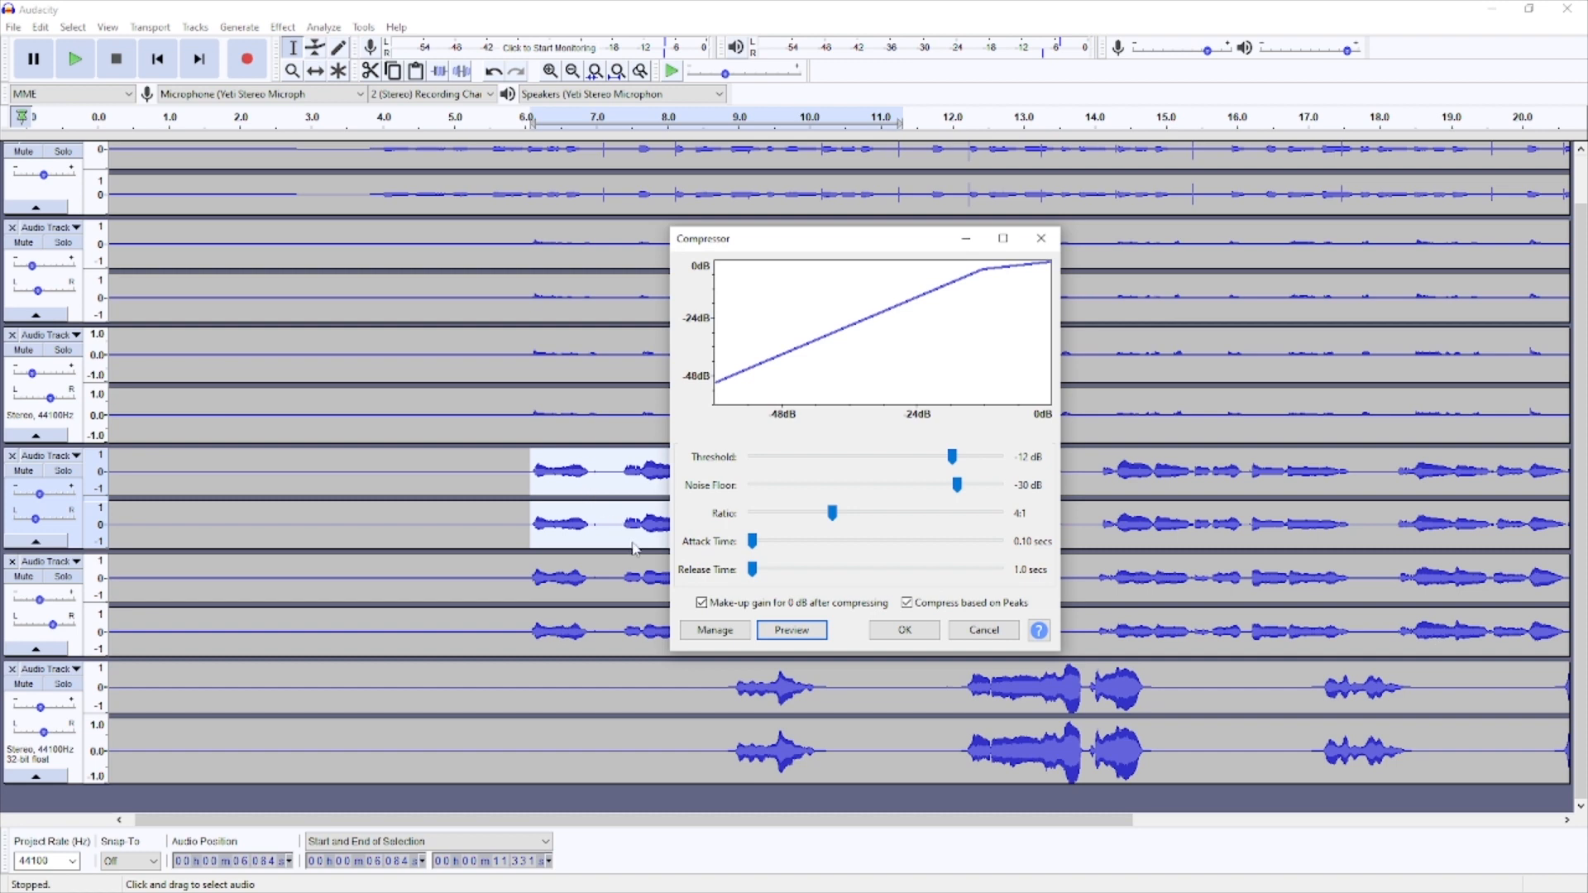
pyautogui.moveTo(844, 247)
pyautogui.mouseDown()
pyautogui.moveTo(819, 238)
pyautogui.moveTo(846, 245)
pyautogui.mouseUp()
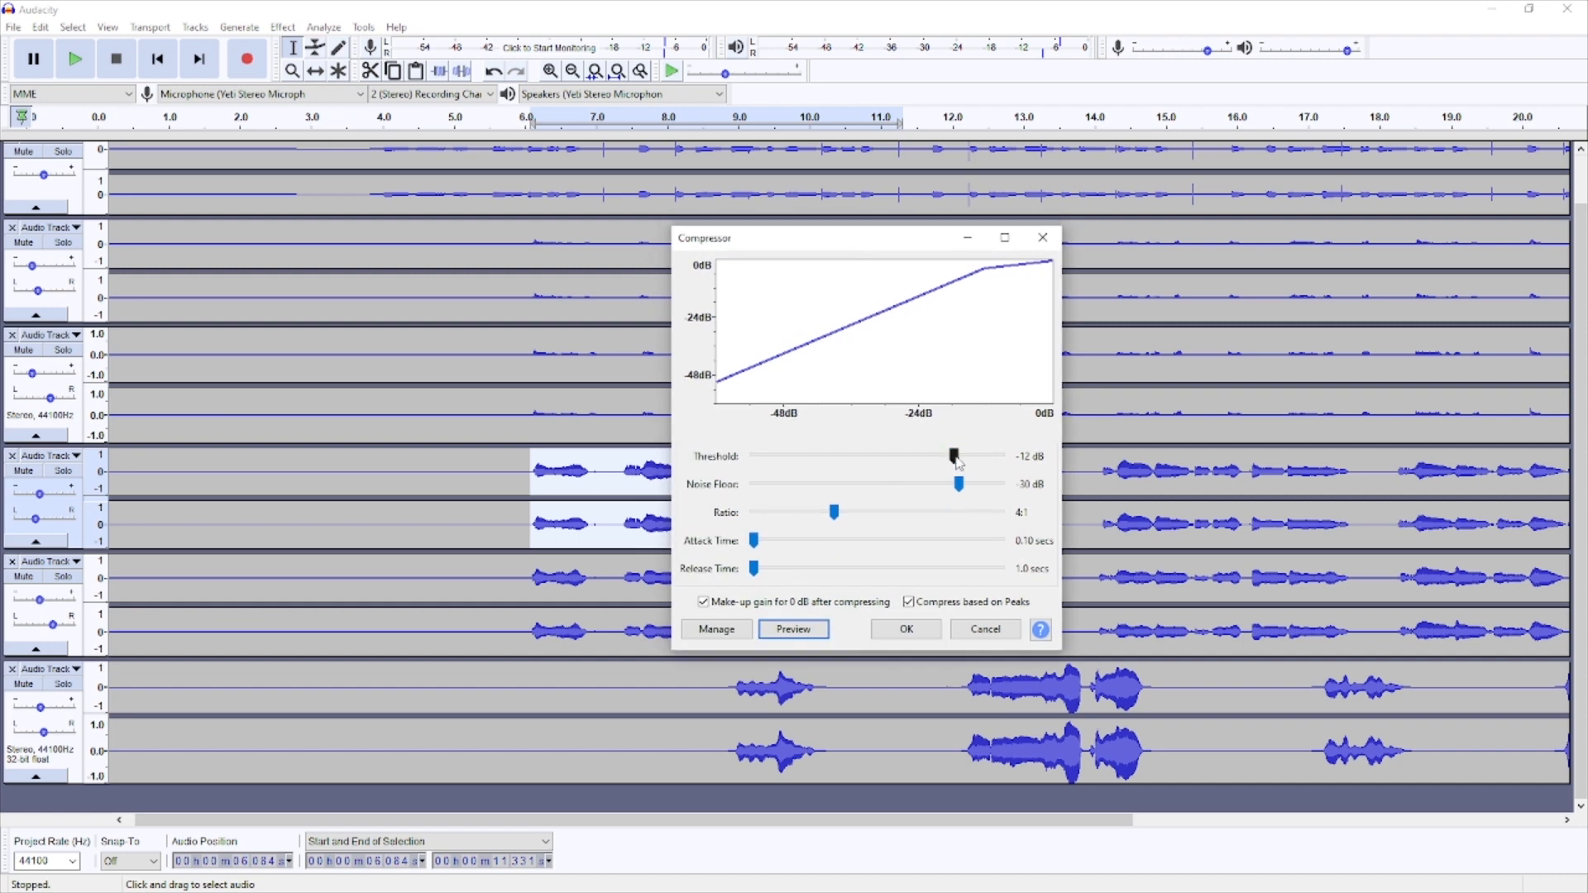
pyautogui.moveTo(958, 463); pyautogui.dragTo(978, 465)
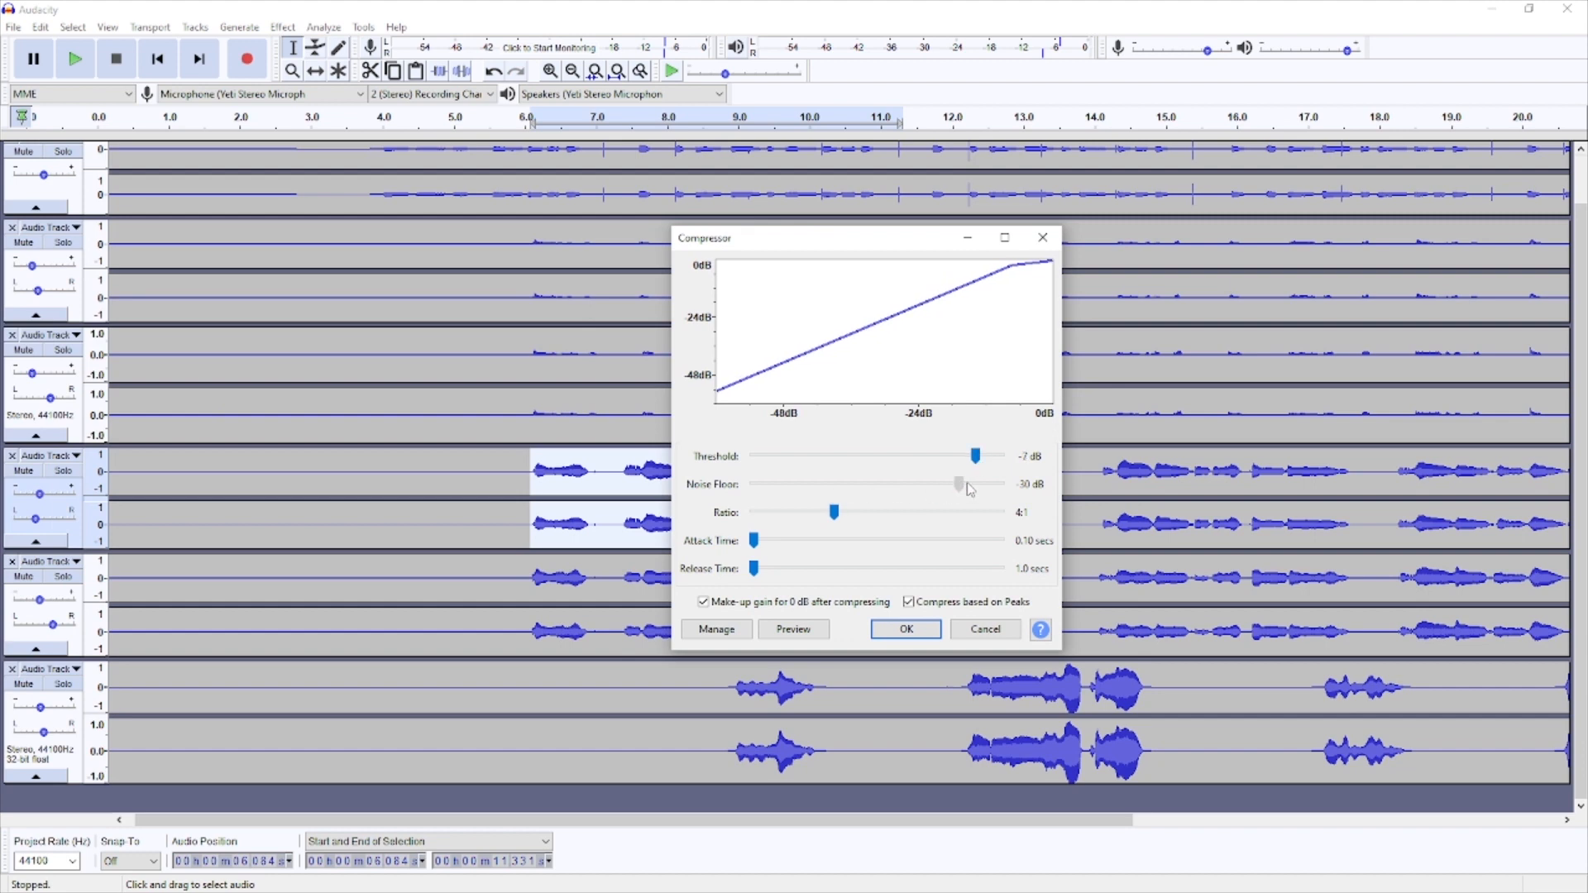
pyautogui.click(794, 630)
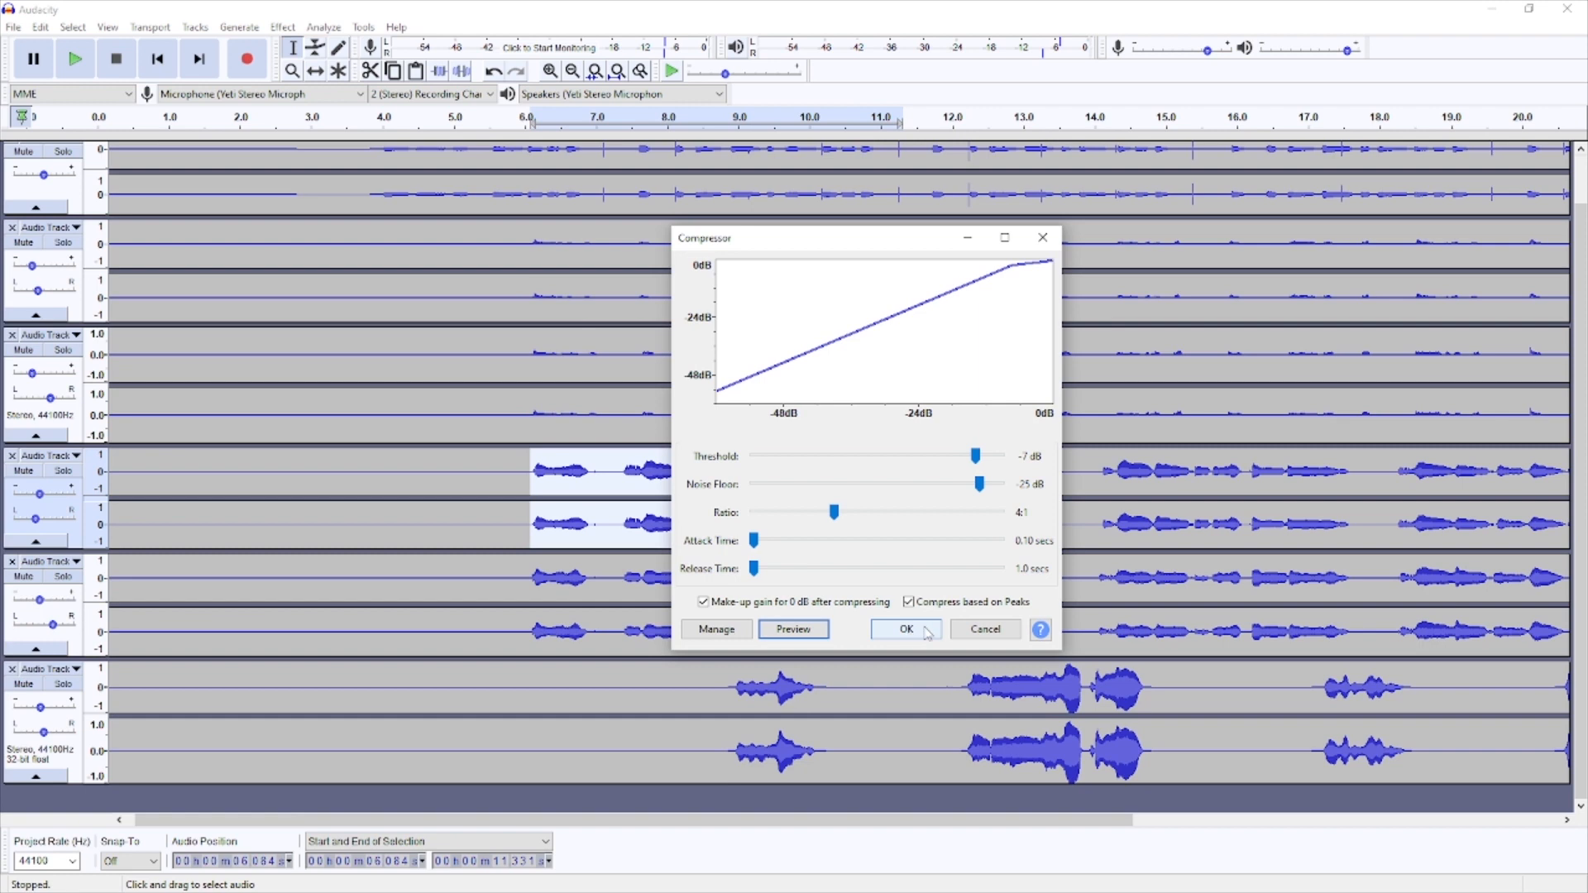
pyautogui.click(908, 630)
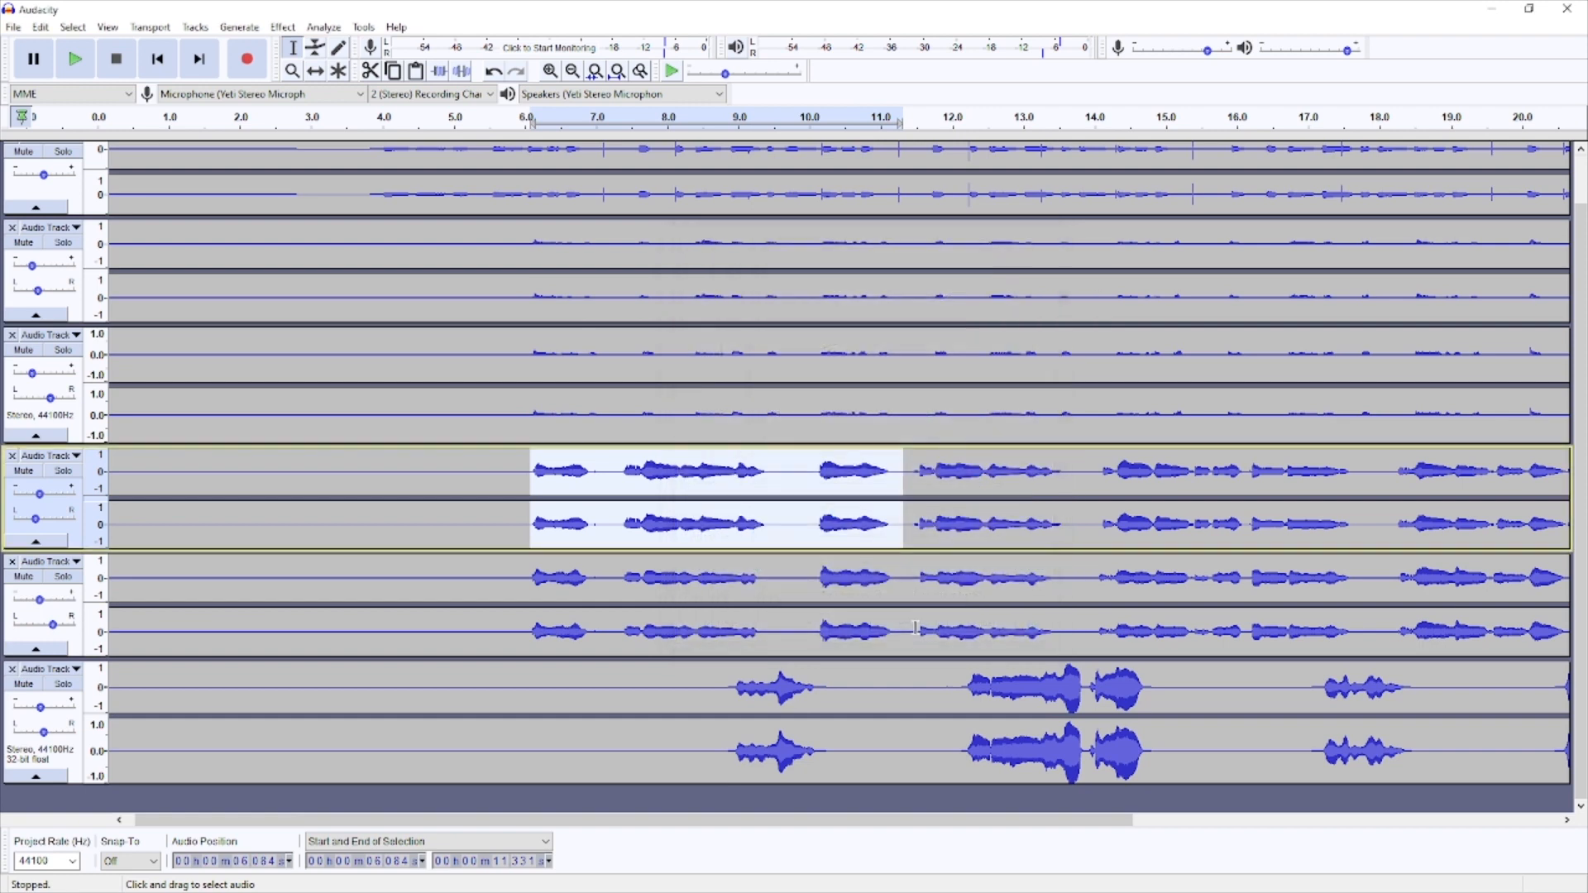
# - Select the whole third track from the bottom and repeat the same compression on it
pyautogui.doubleClick(804, 461)
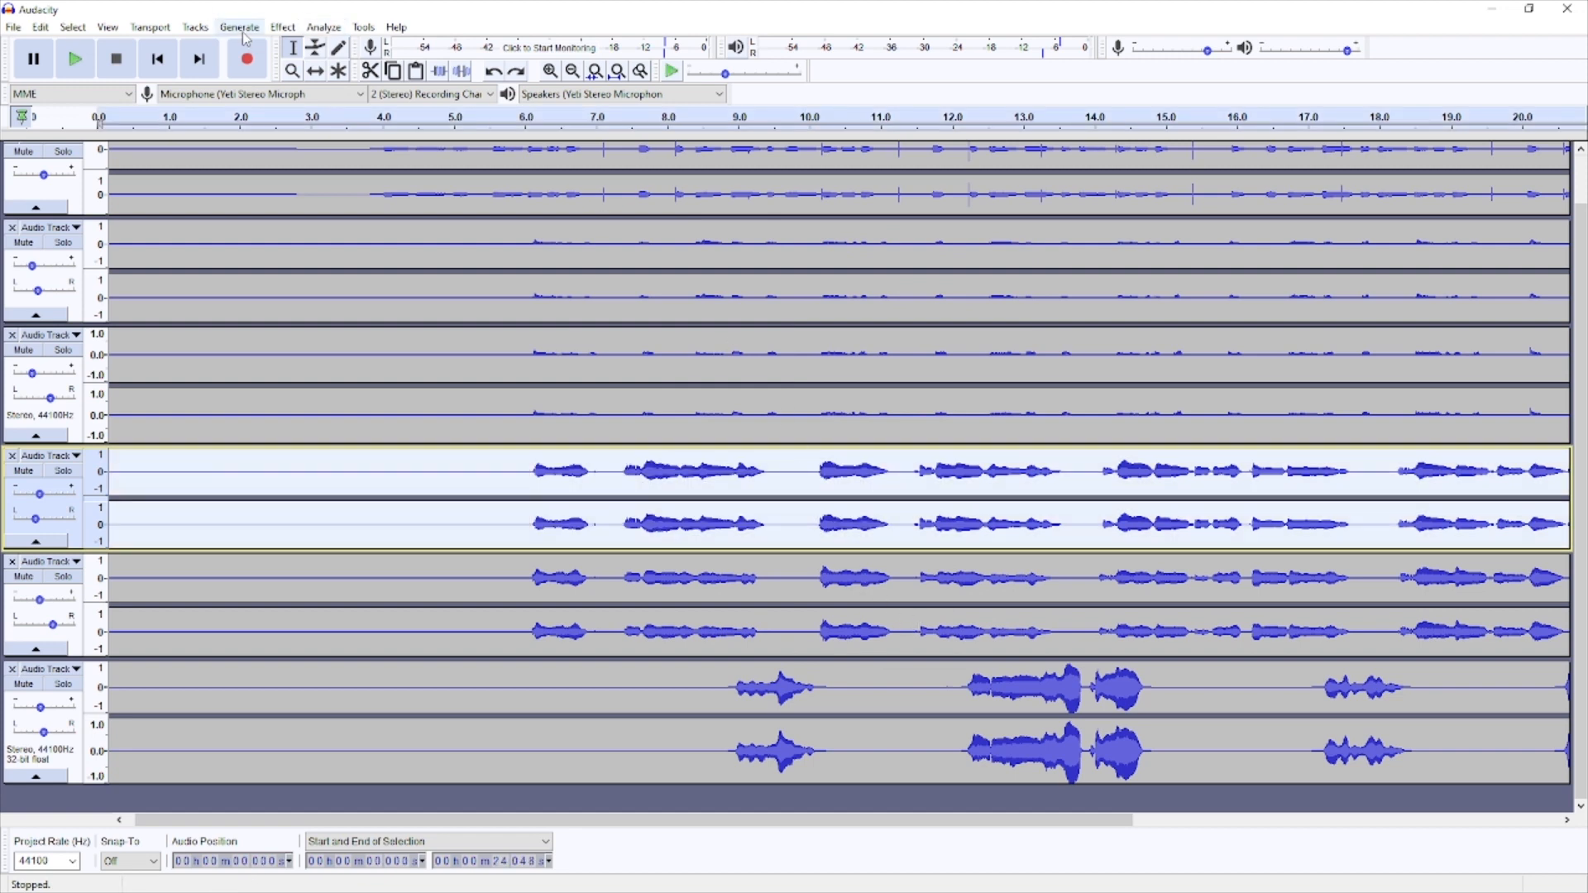
pyautogui.click(283, 26)
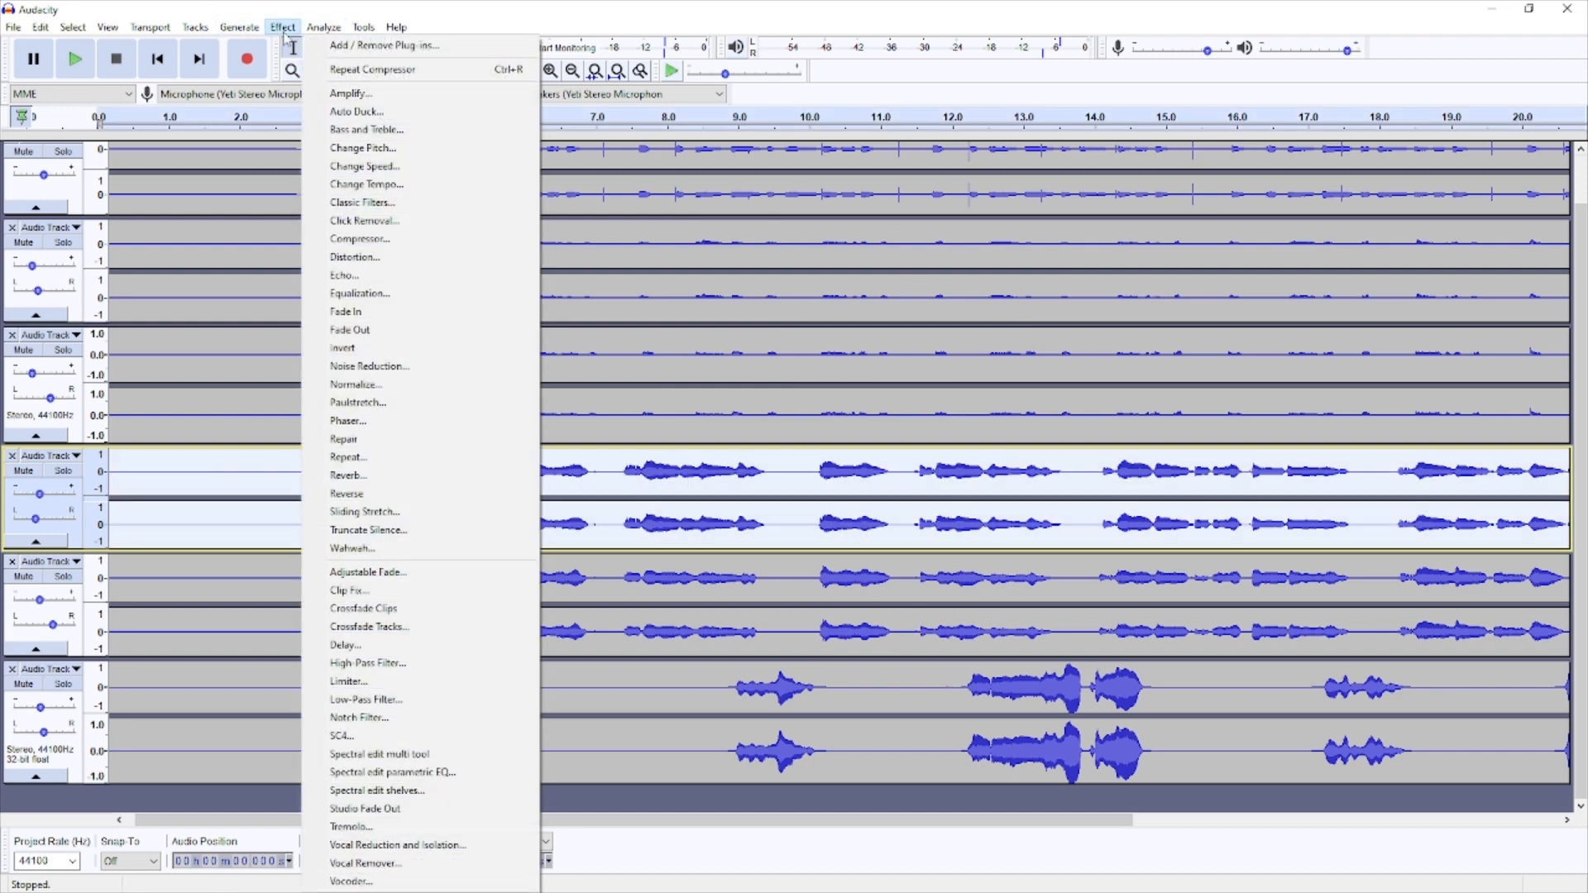
pyautogui.click(389, 69)
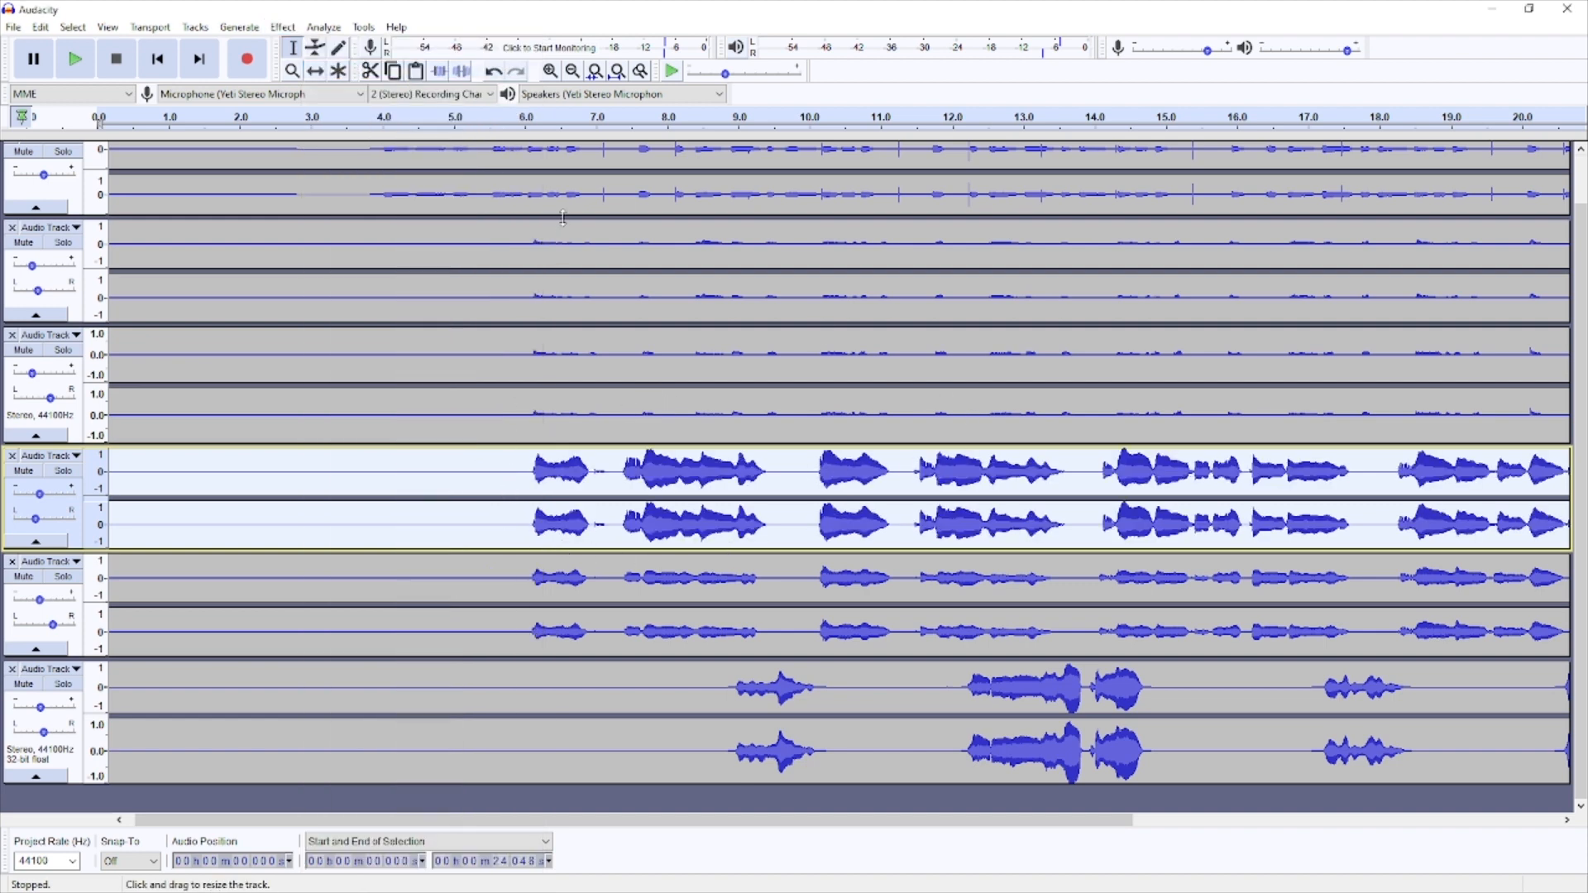
# - Play the mix from about 6 s, solo the third track from the bottom, and replay it from about 5.8 s
pyautogui.click(534, 117)
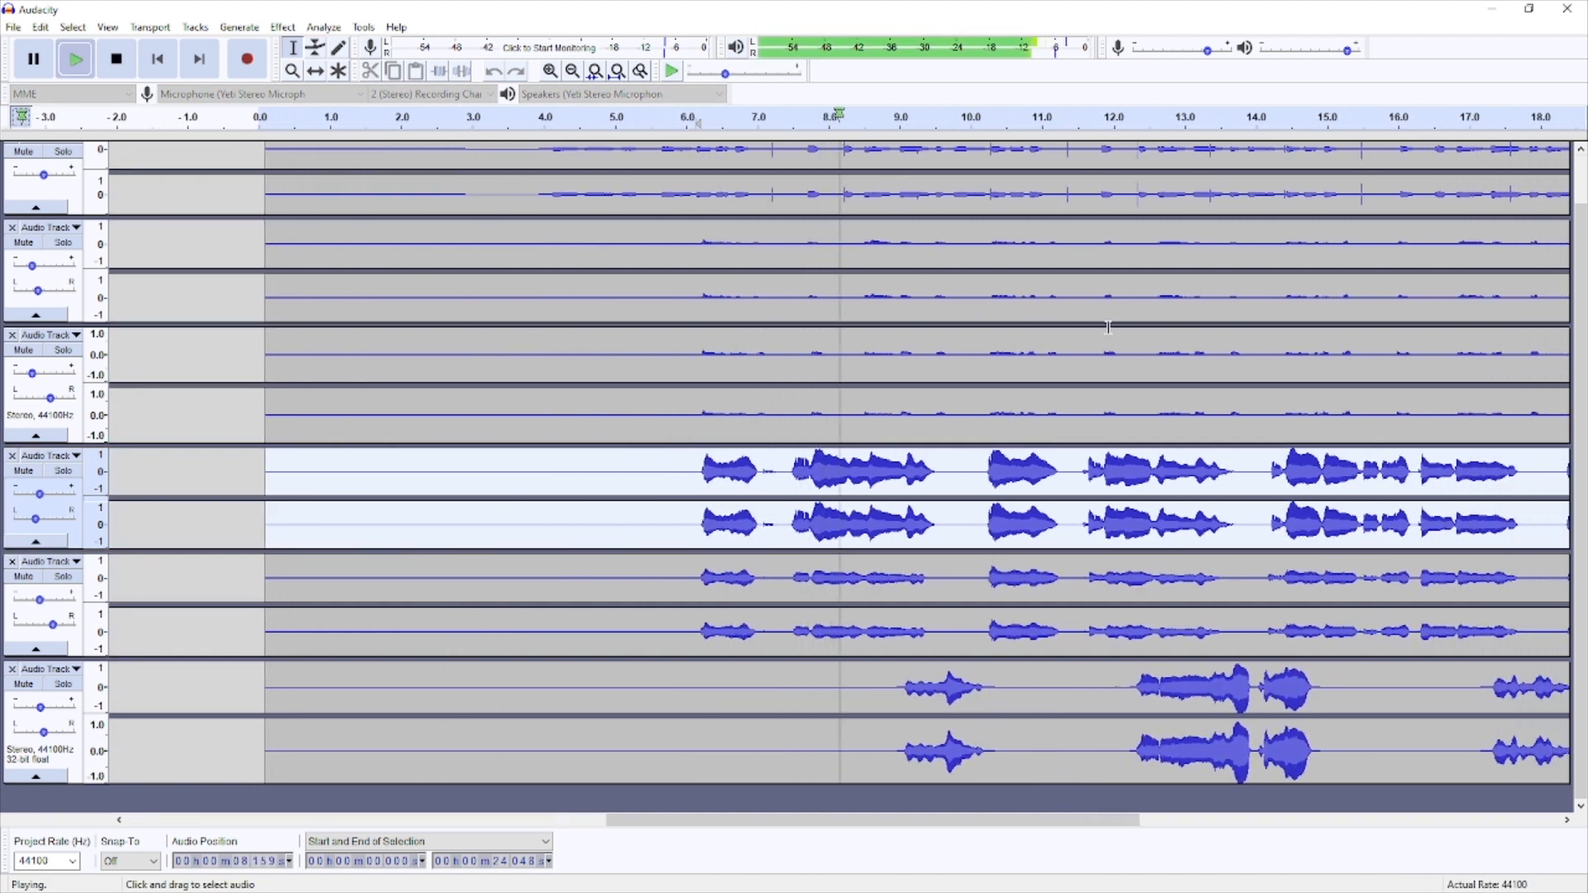
pyautogui.click(63, 471)
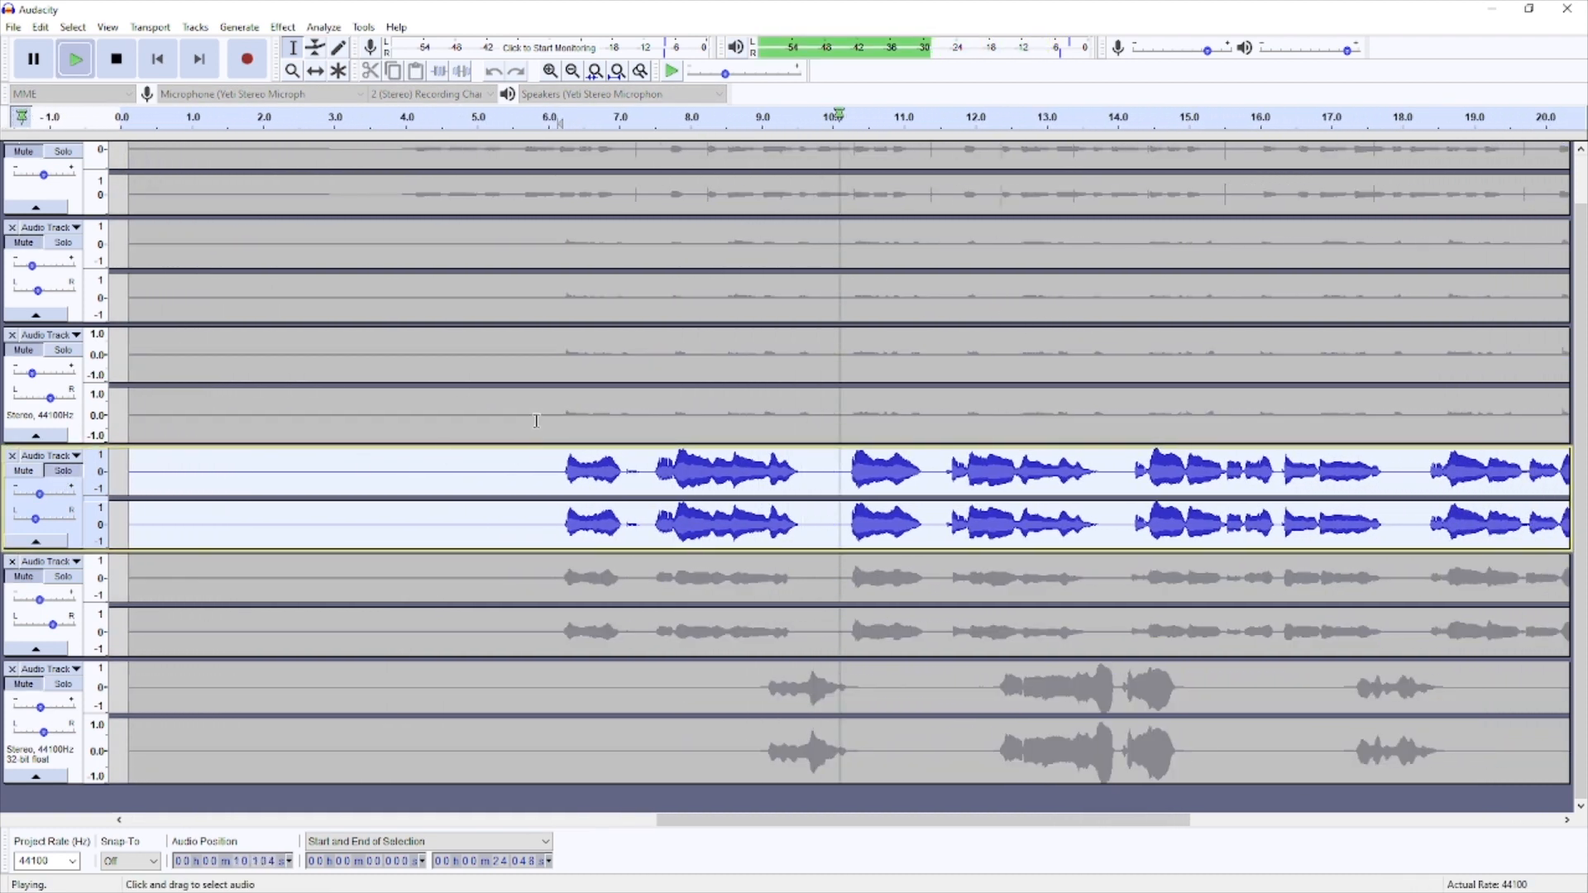
pyautogui.click(421, 116)
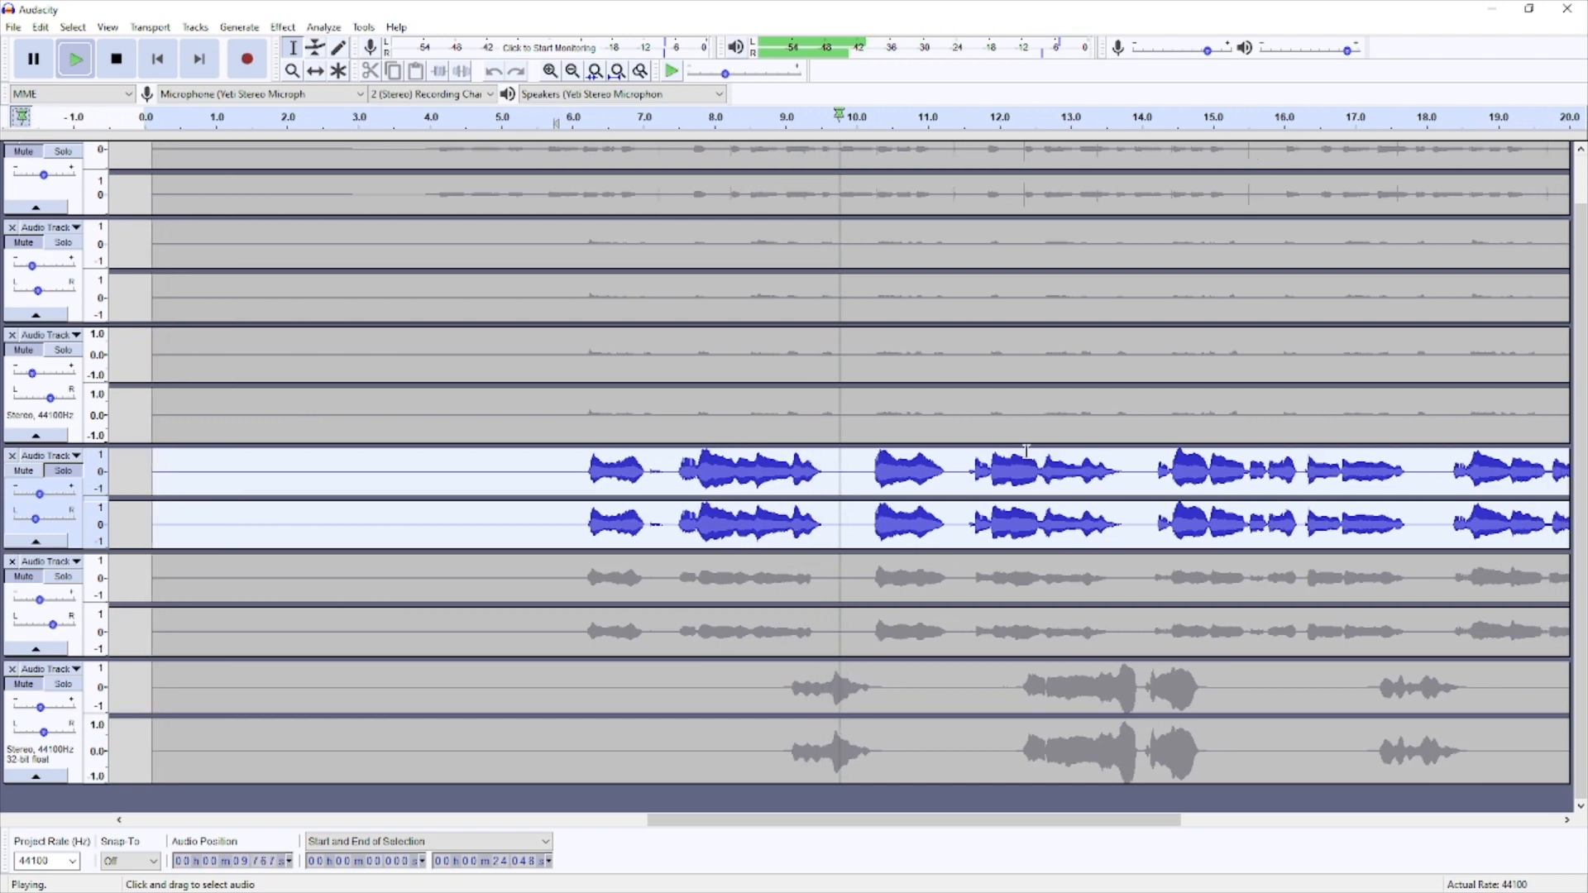
pyautogui.press('space')
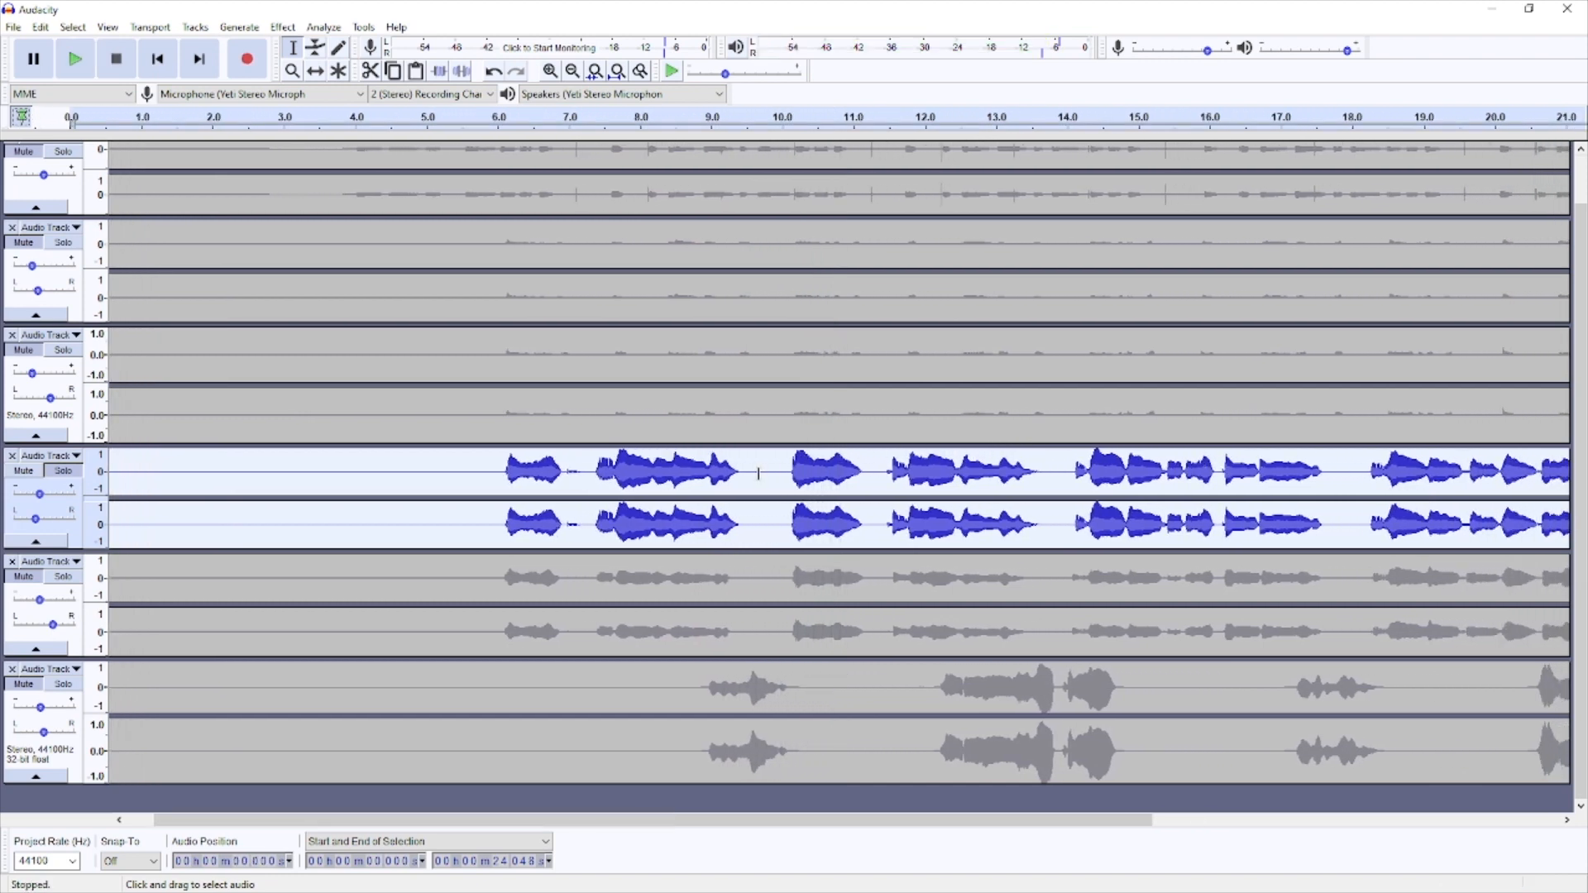
# - Audition the gap from about 9.52 to 10.03 s on the soloed track, and replay the track from about 5.9 s
pyautogui.moveTo(749, 475); pyautogui.dragTo(785, 488)
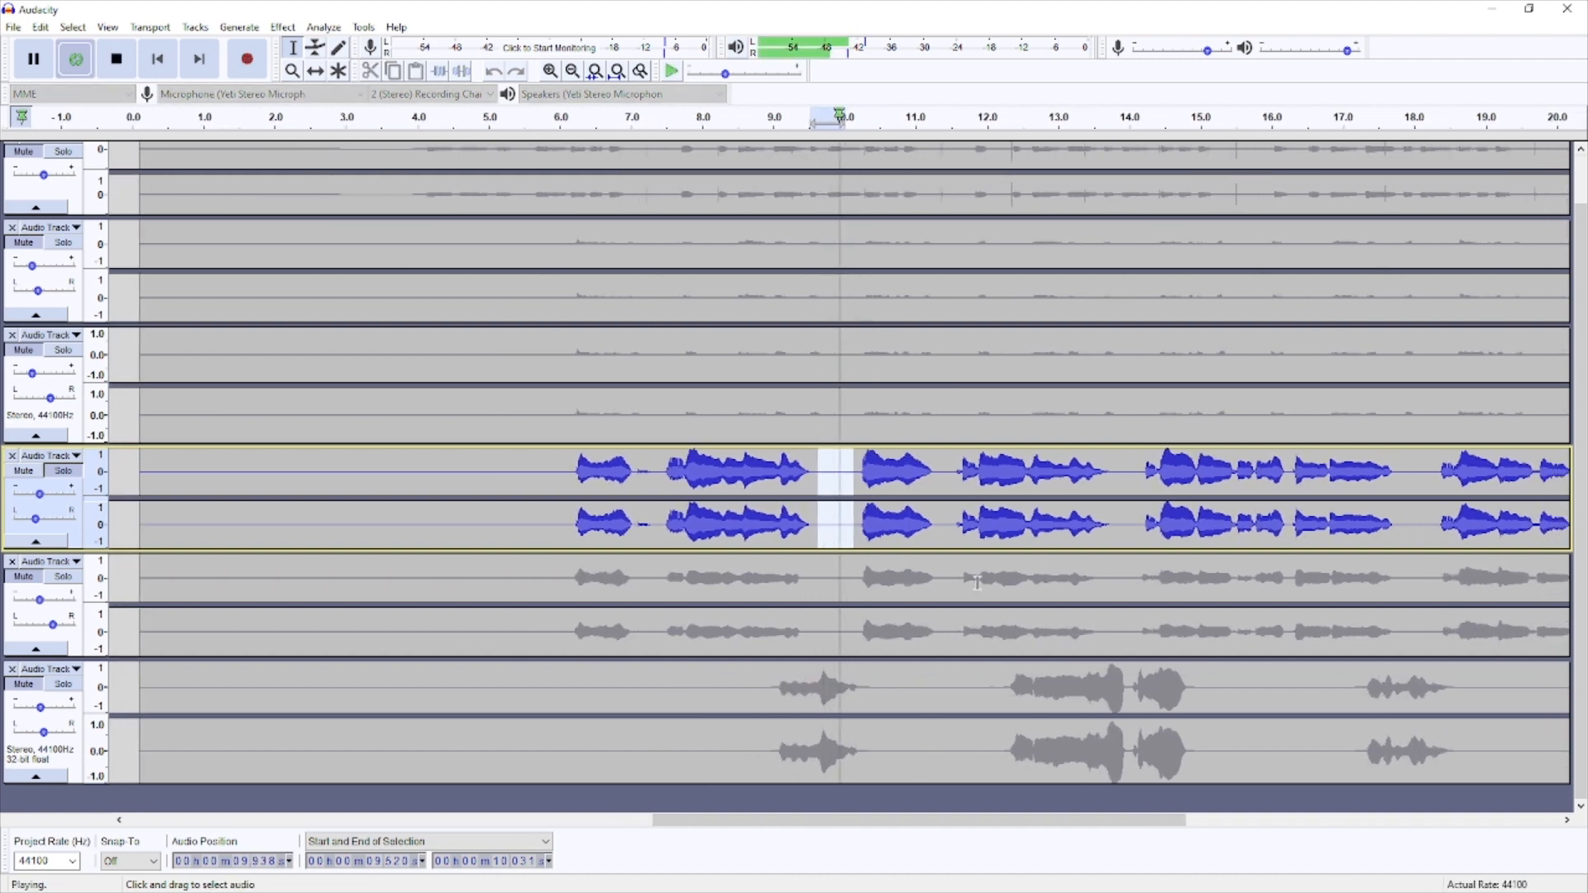
pyautogui.press('space')
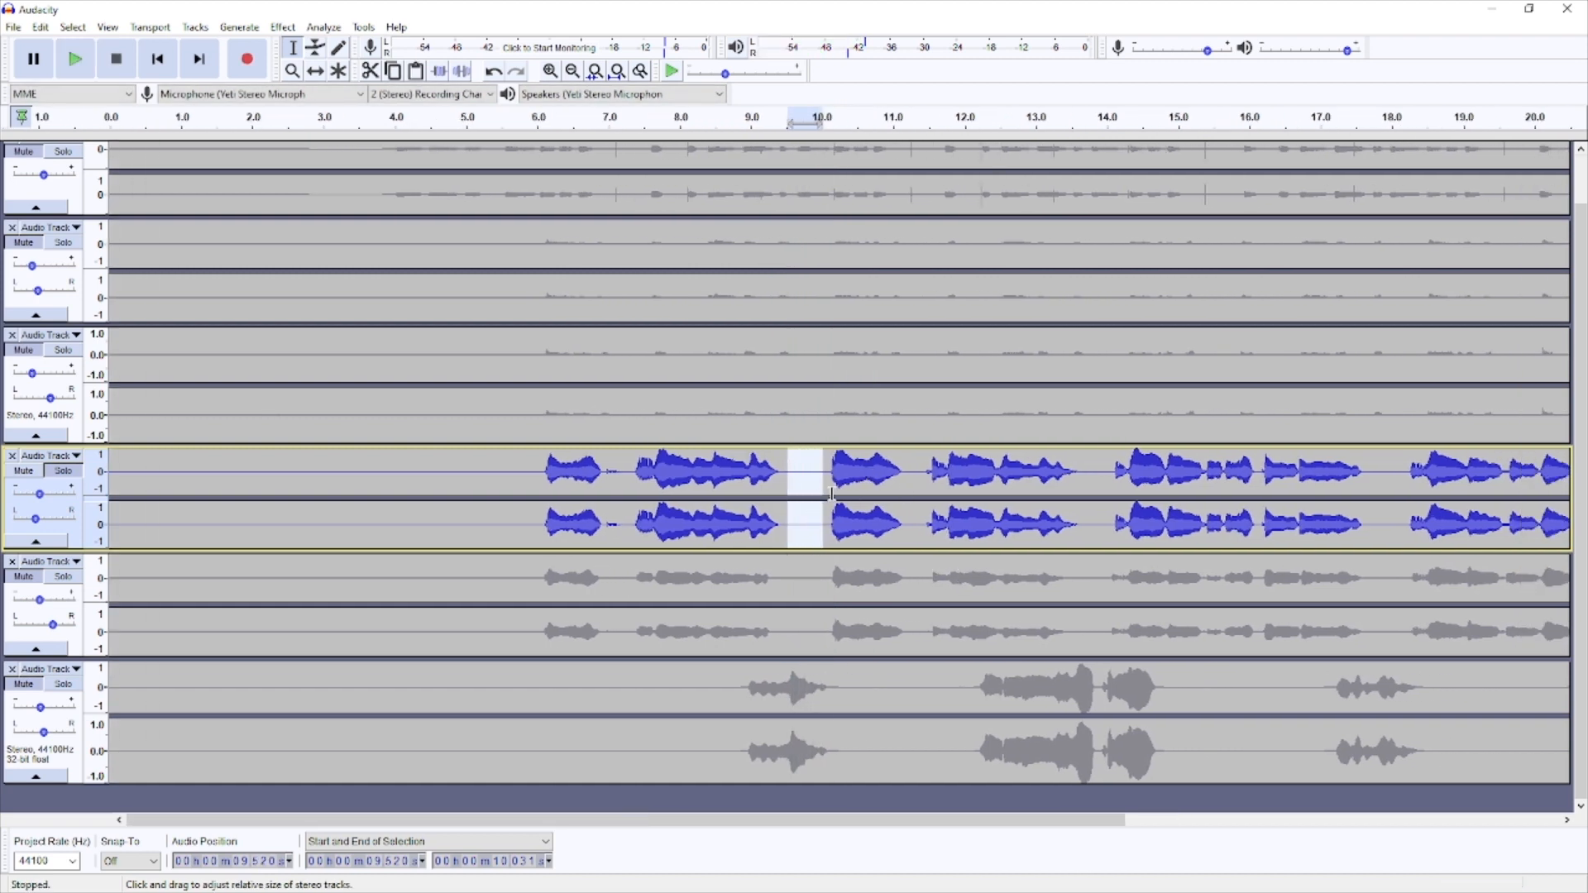
pyautogui.click(530, 486)
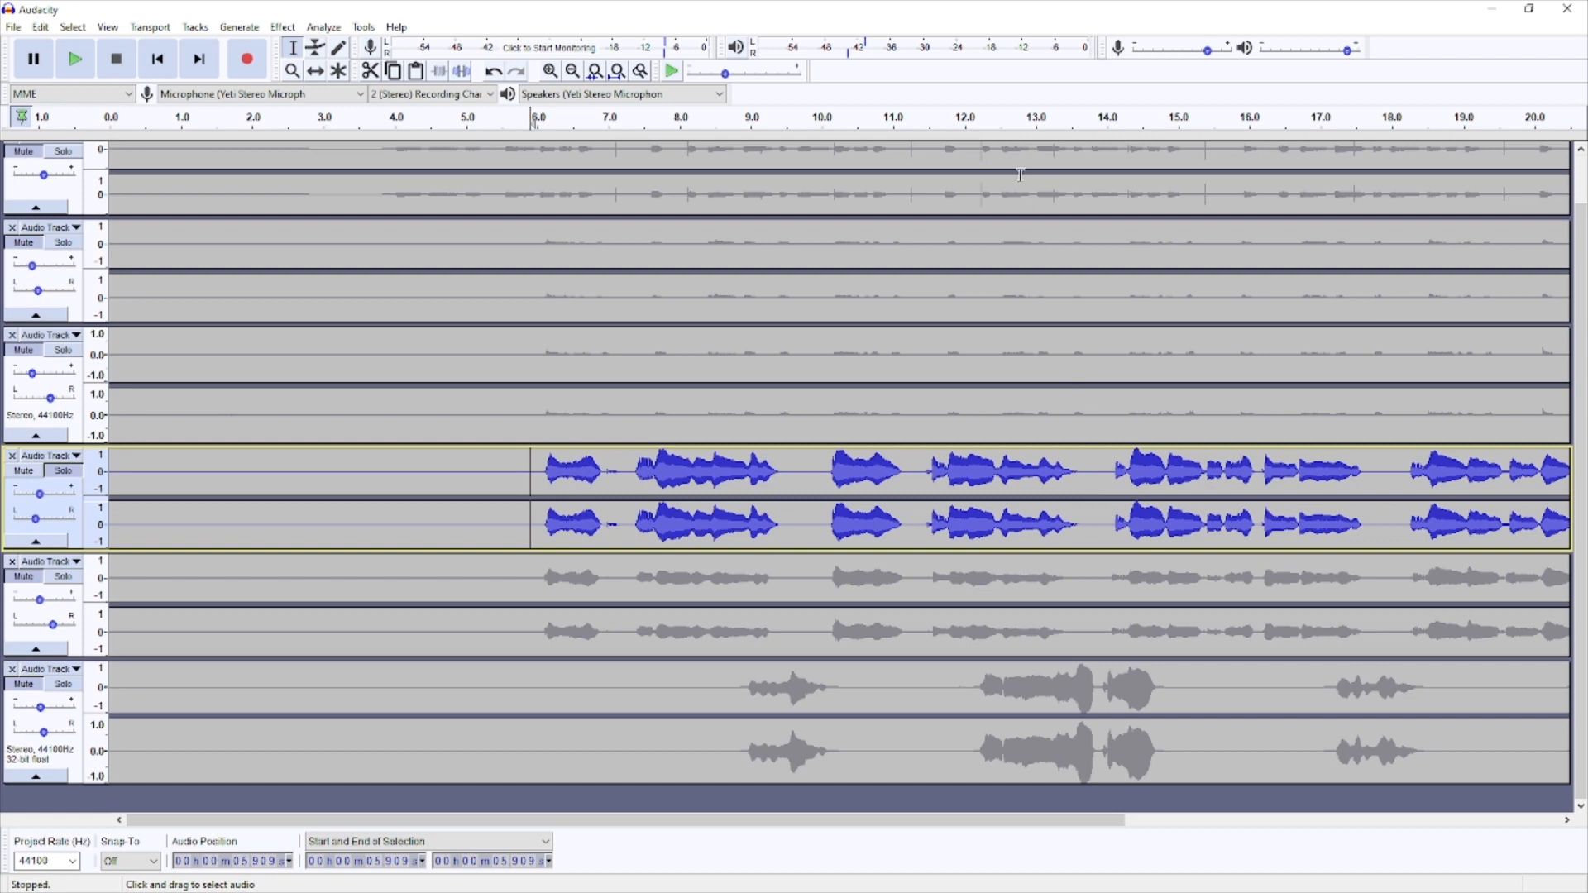
pyautogui.press('space')
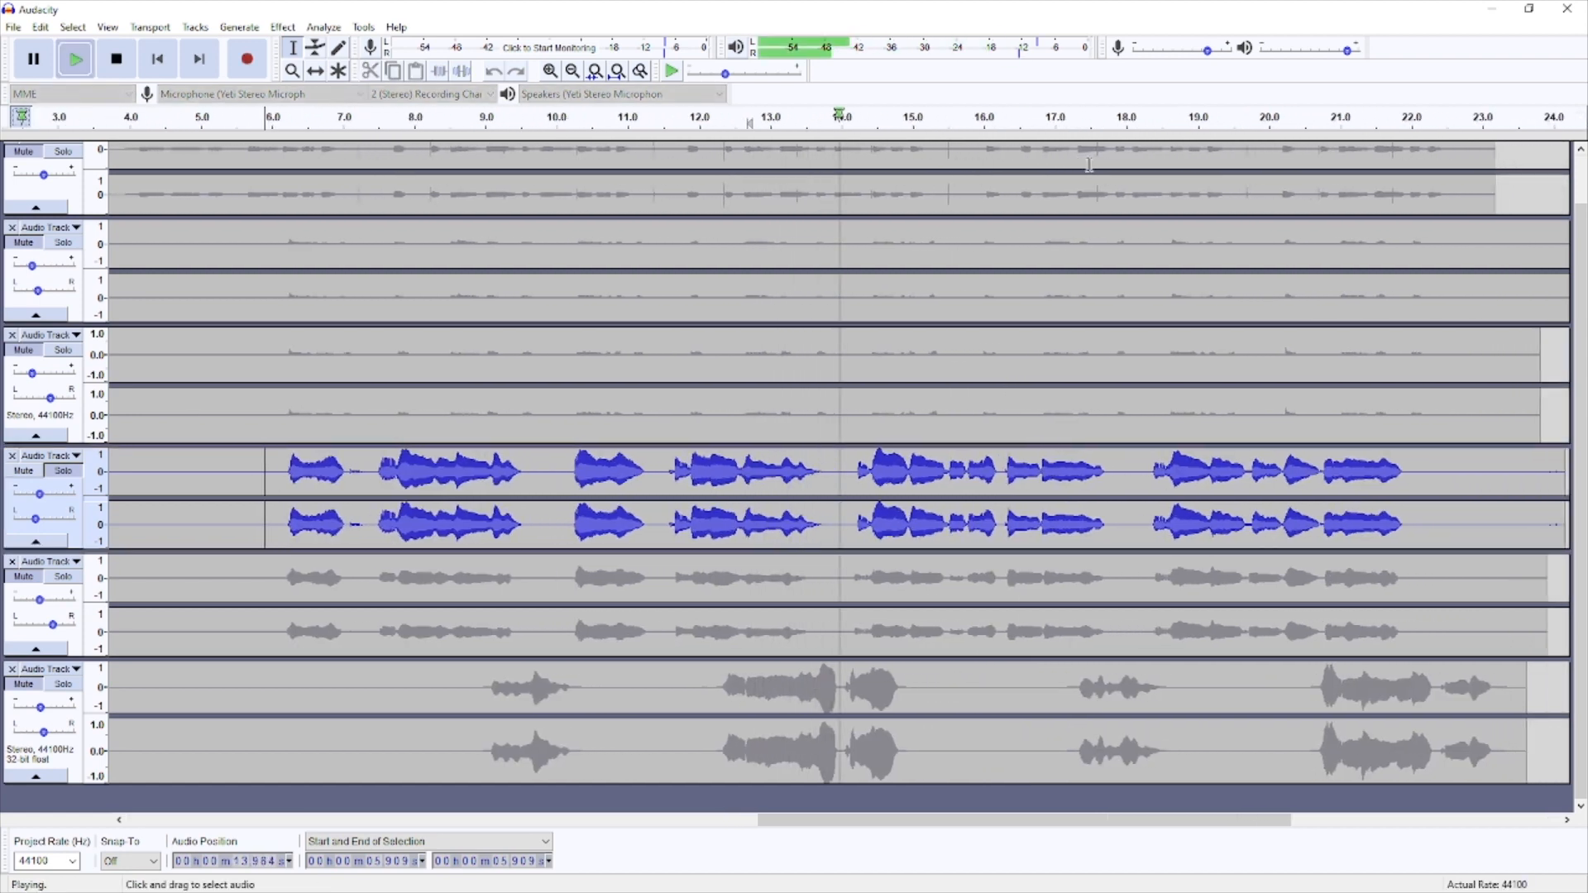
pyautogui.press('space')
# - Select the gap from about 13.64 to 13.76 s on the soloed track, audition it, and capture it as the noise profile
pyautogui.moveTo(808, 485); pyautogui.dragTo(800, 487)
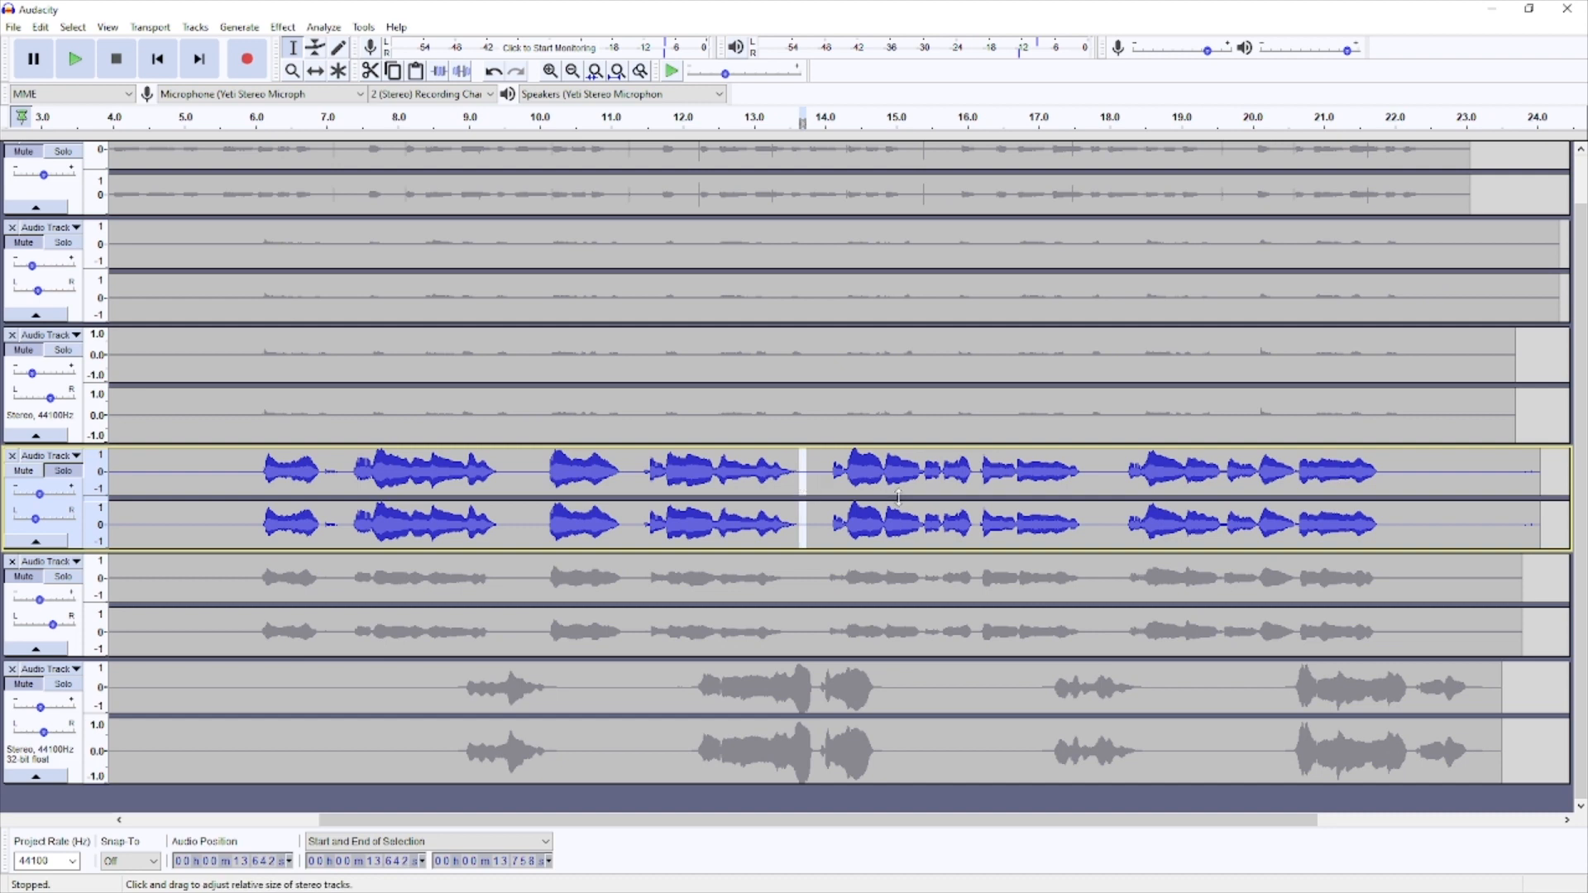
pyautogui.press('space')
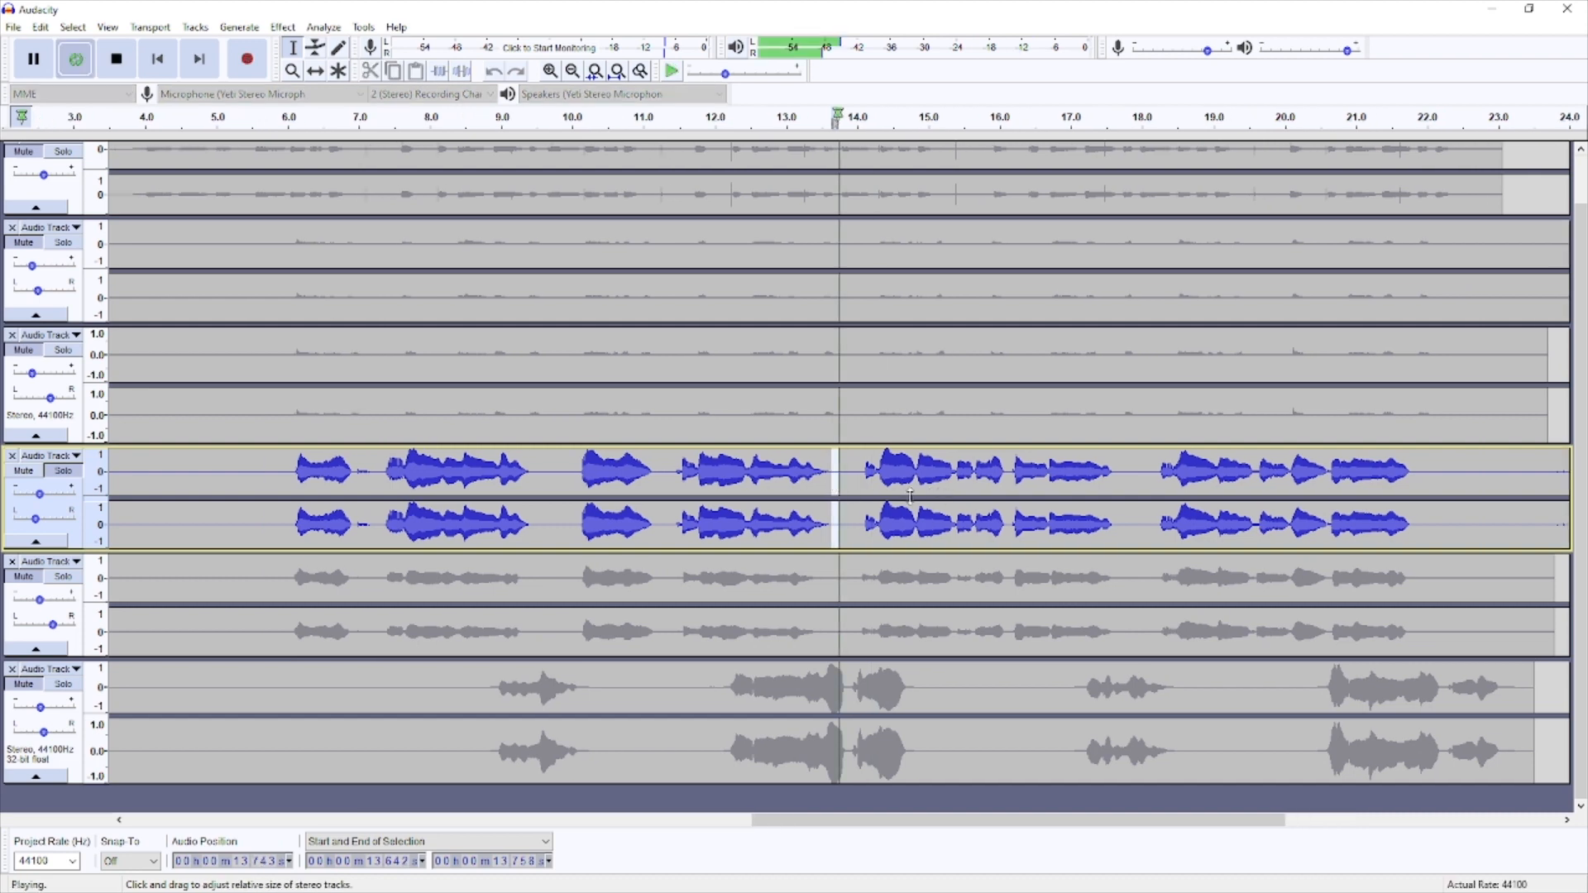
pyautogui.press('space')
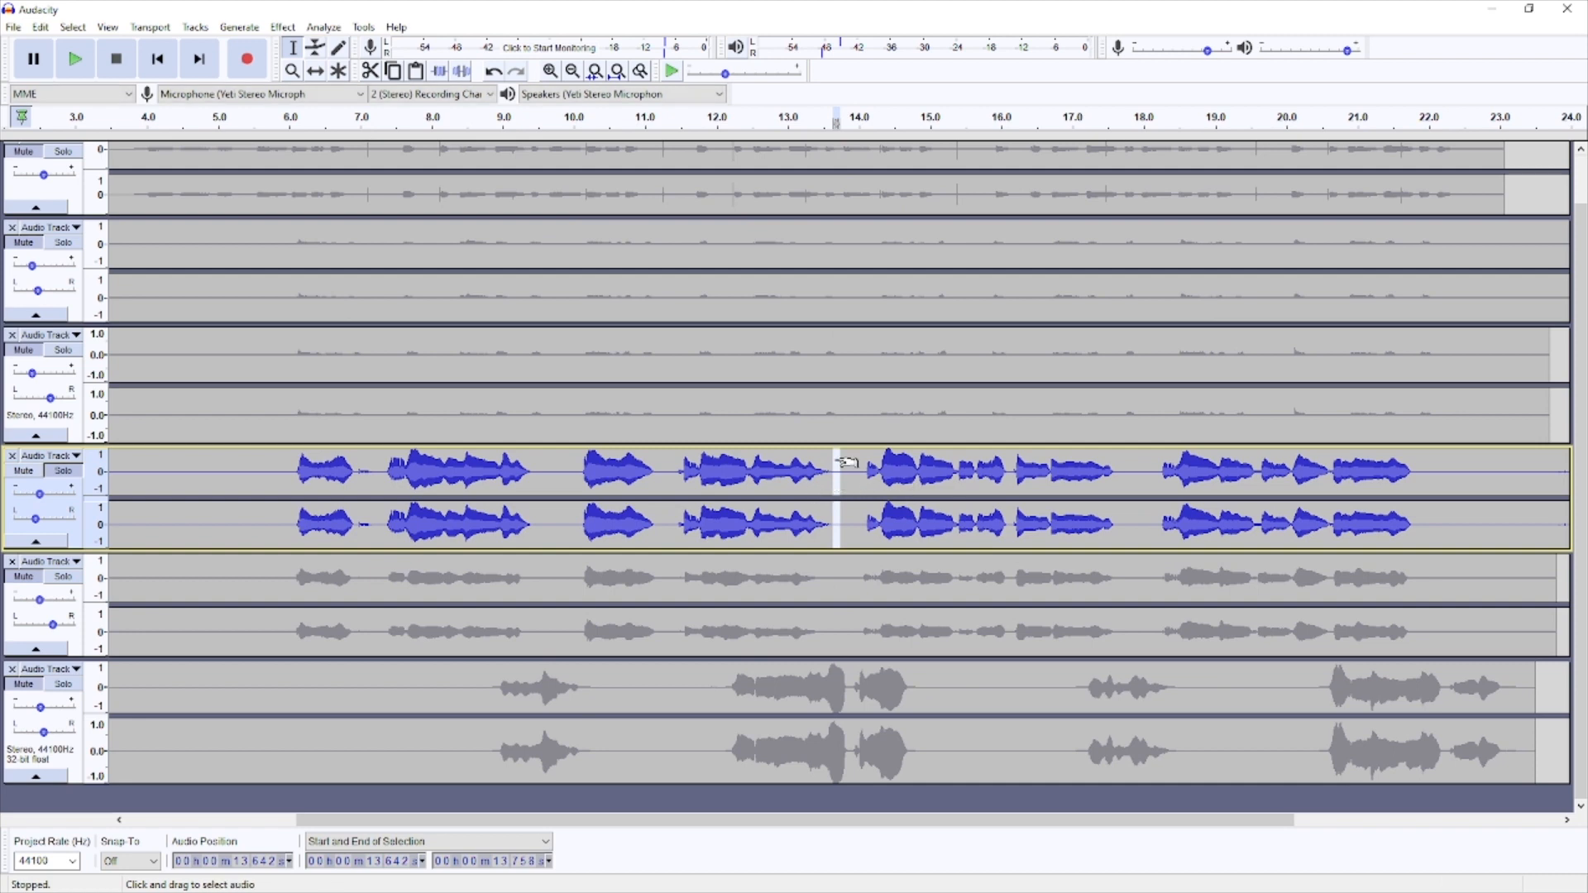
pyautogui.click(286, 27)
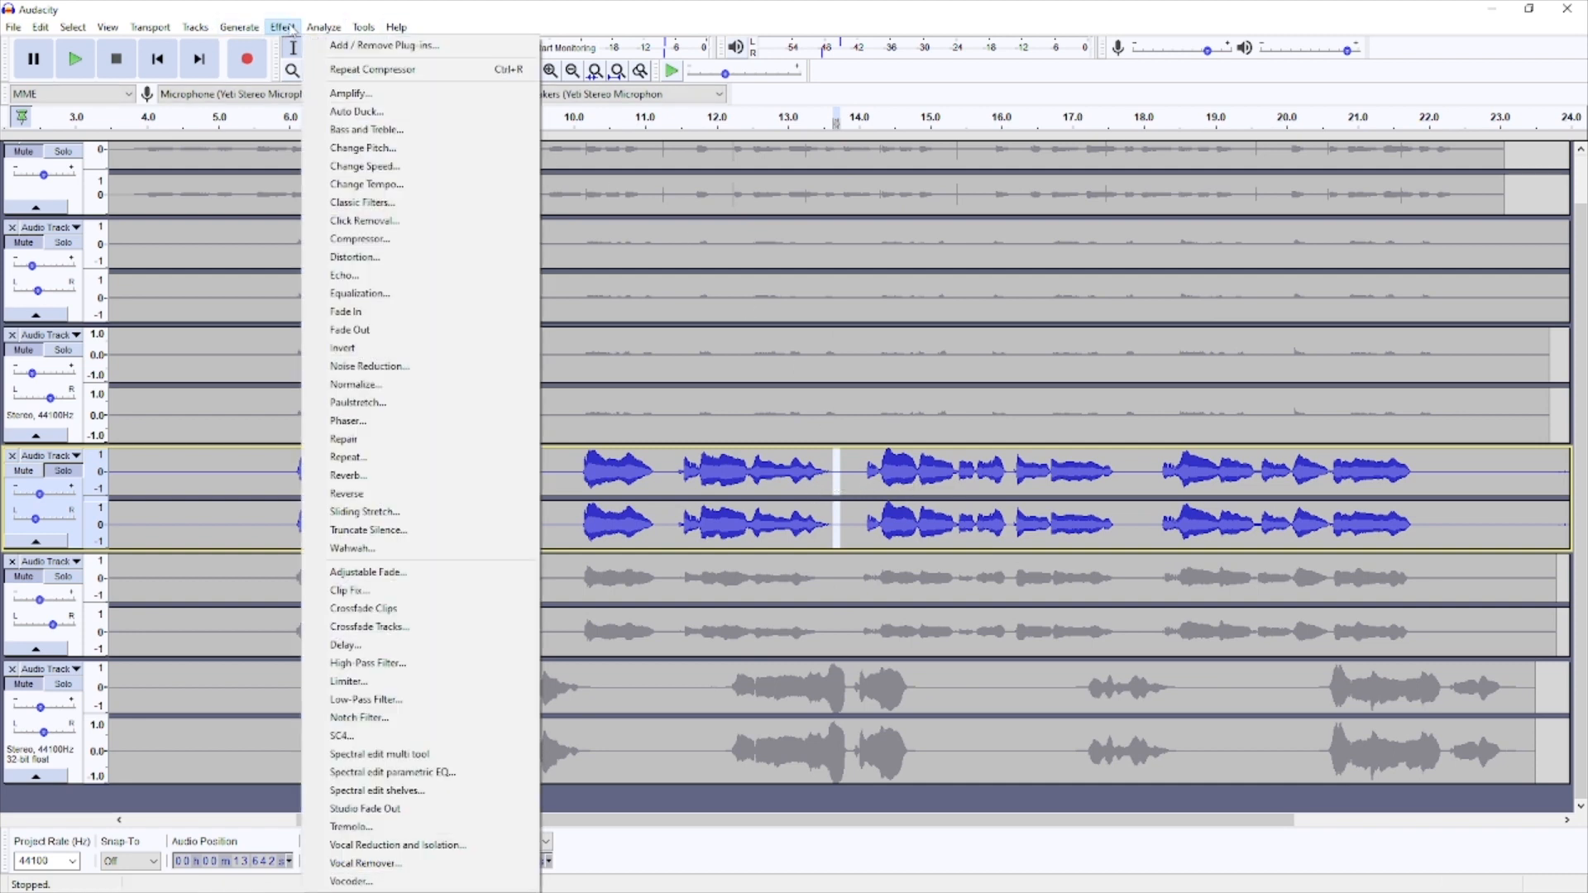
pyautogui.click(426, 369)
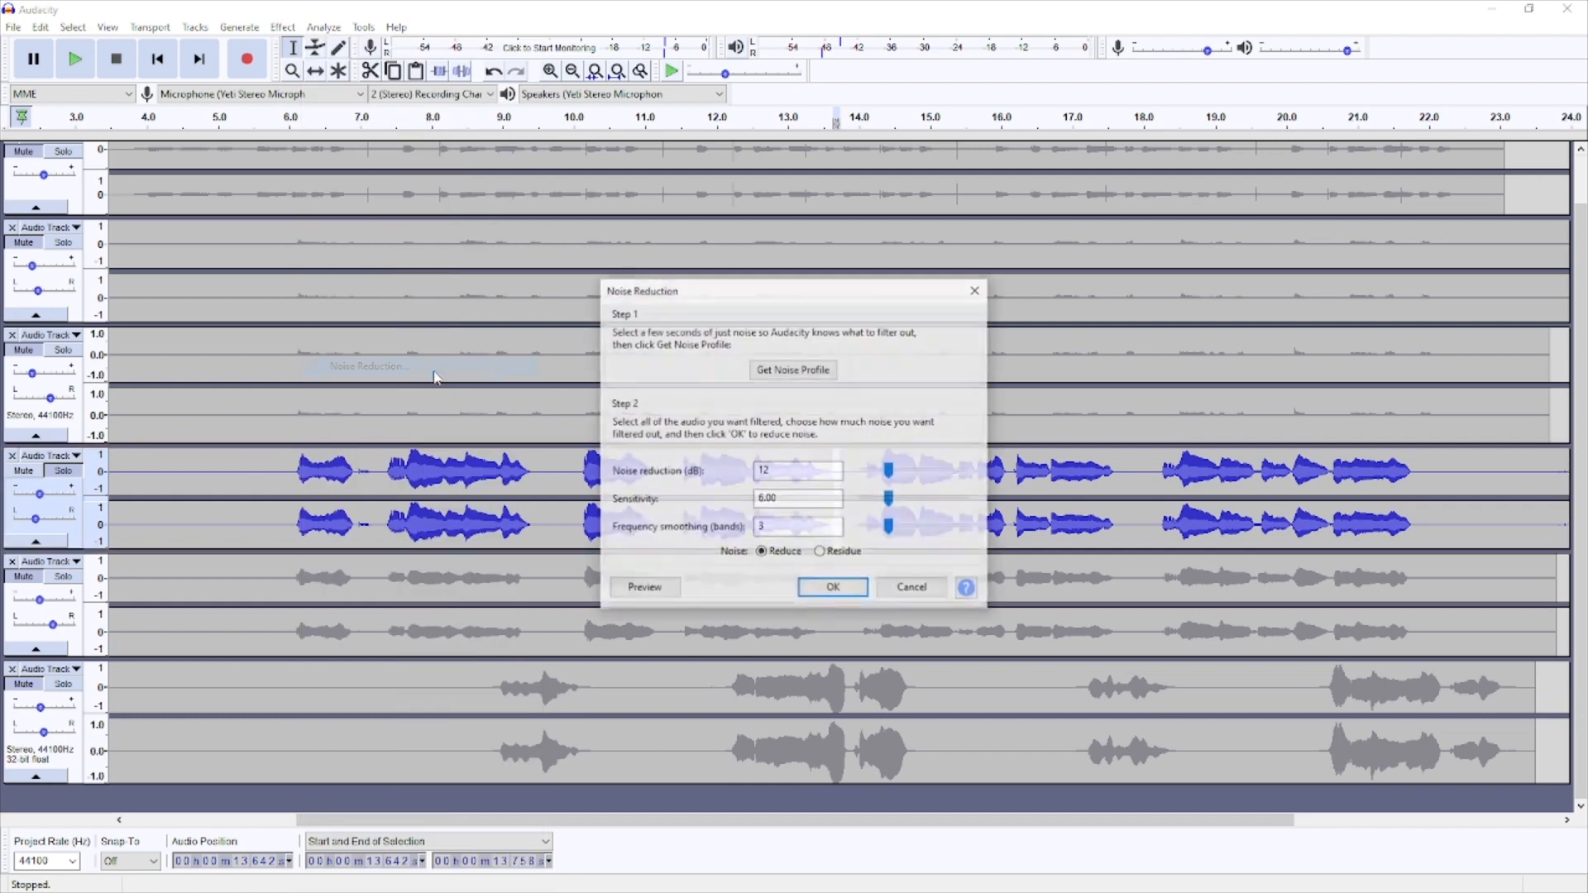
pyautogui.click(794, 371)
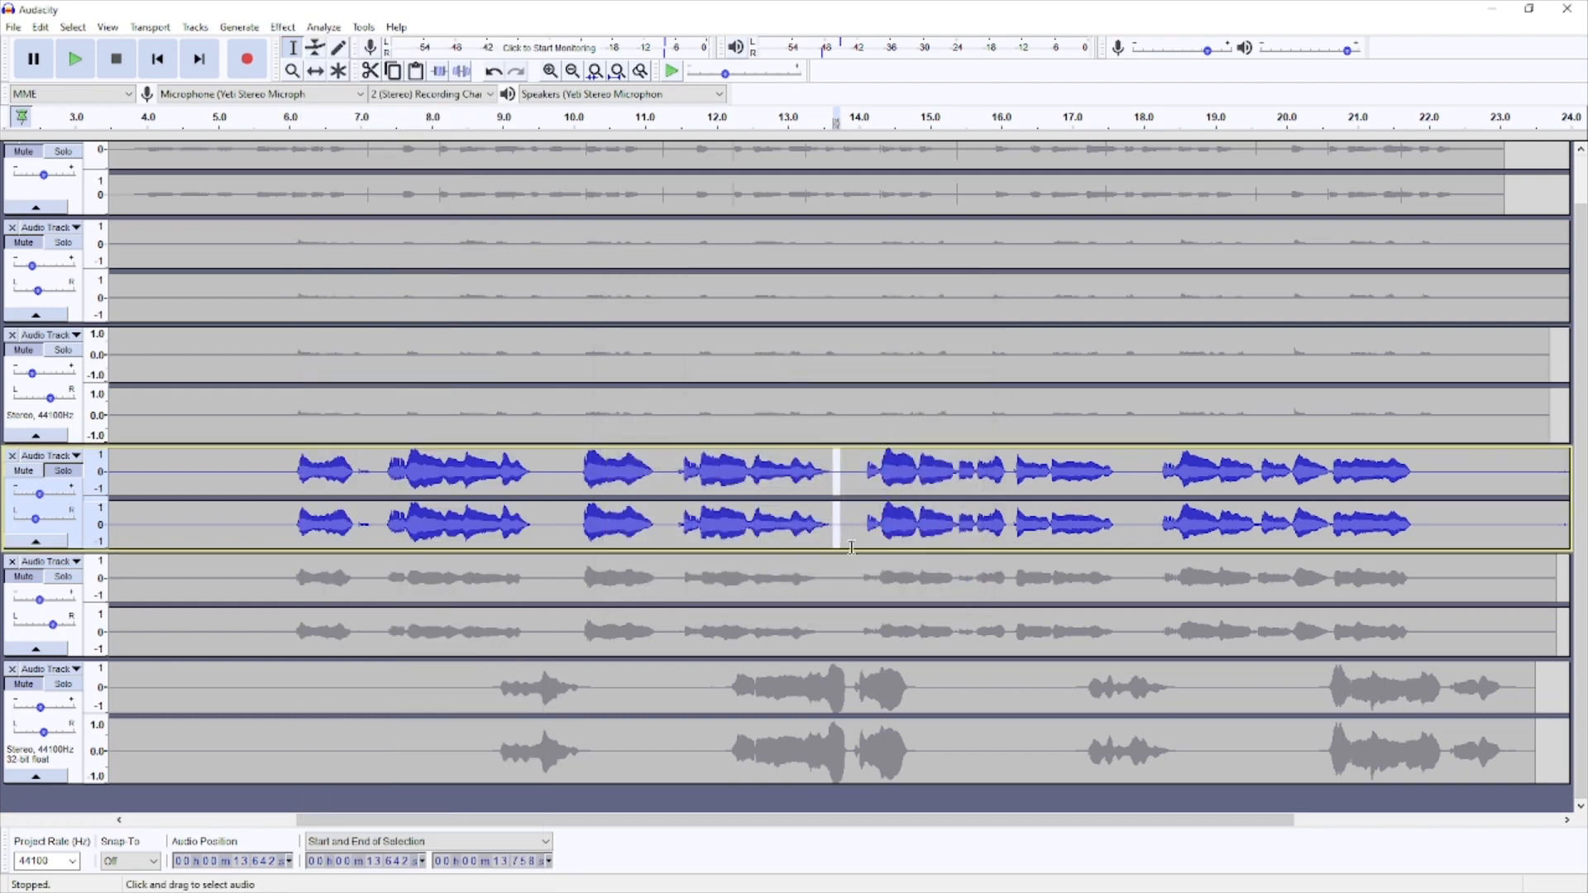
pyautogui.doubleClick(844, 477)
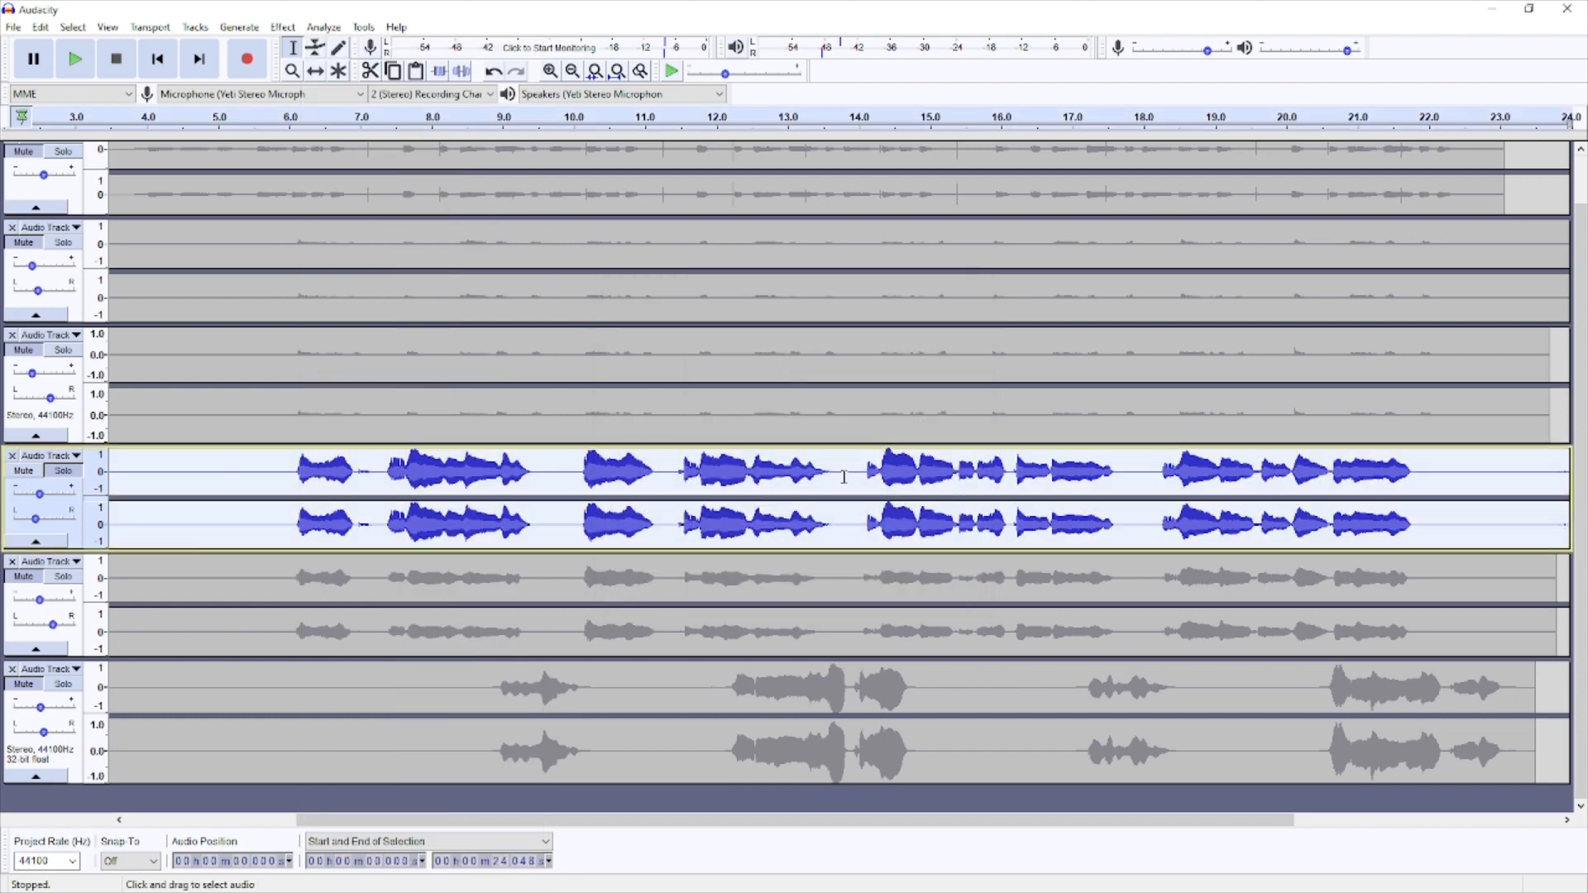
pyautogui.click(289, 29)
pyautogui.click(528, 255)
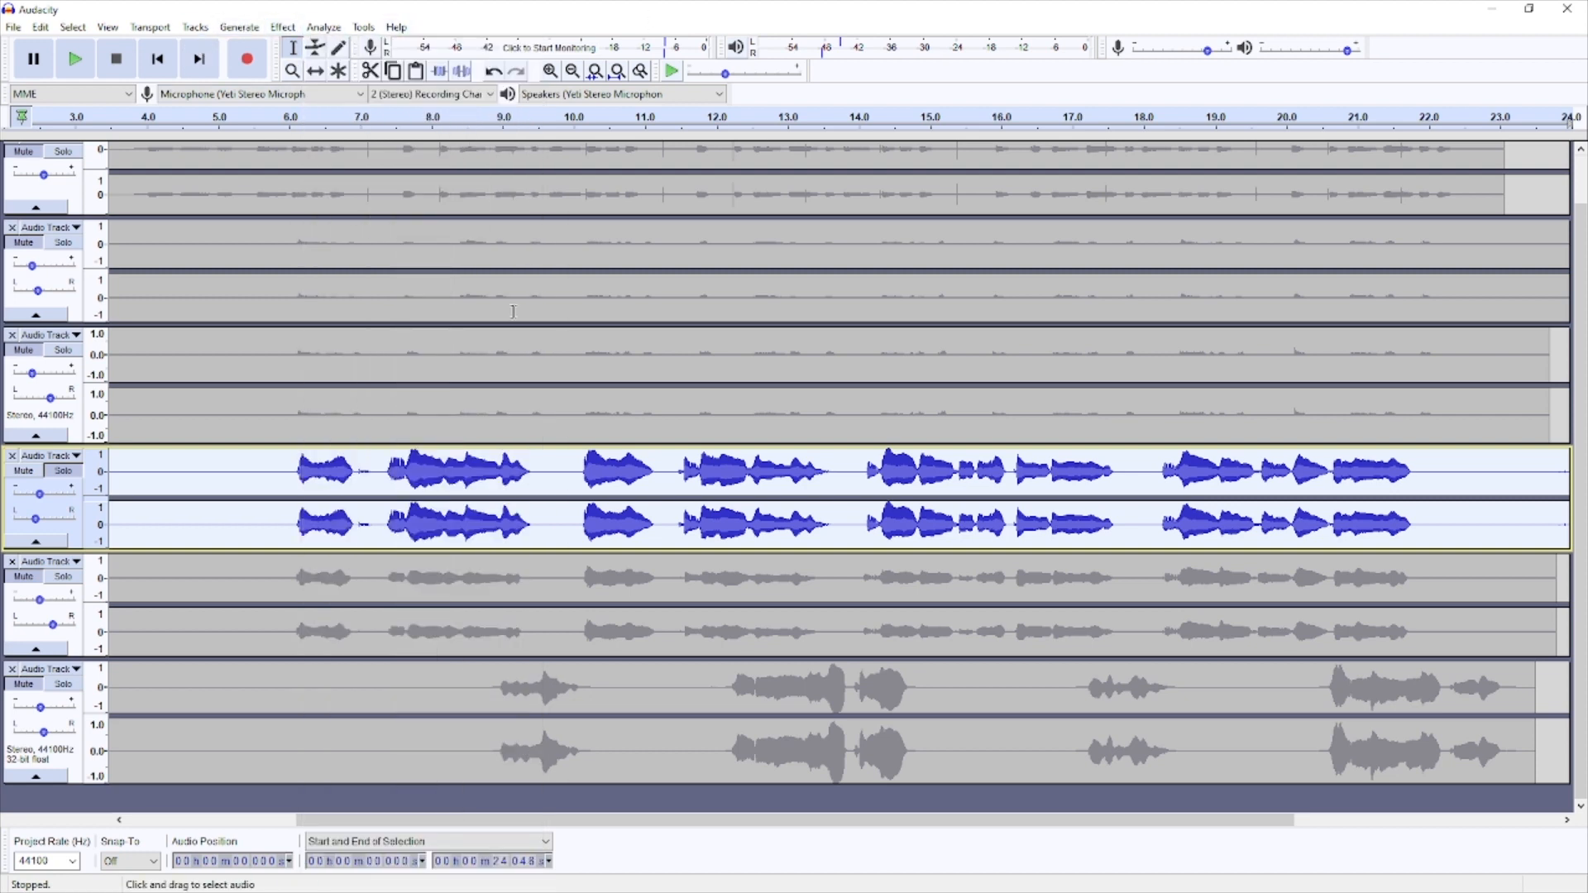
# - Preview Noise Reduction on about 6.04 to 9.51 s of the soloed track without applying it
pyautogui.click(385, 481)
pyautogui.moveTo(292, 477); pyautogui.dragTo(539, 488)
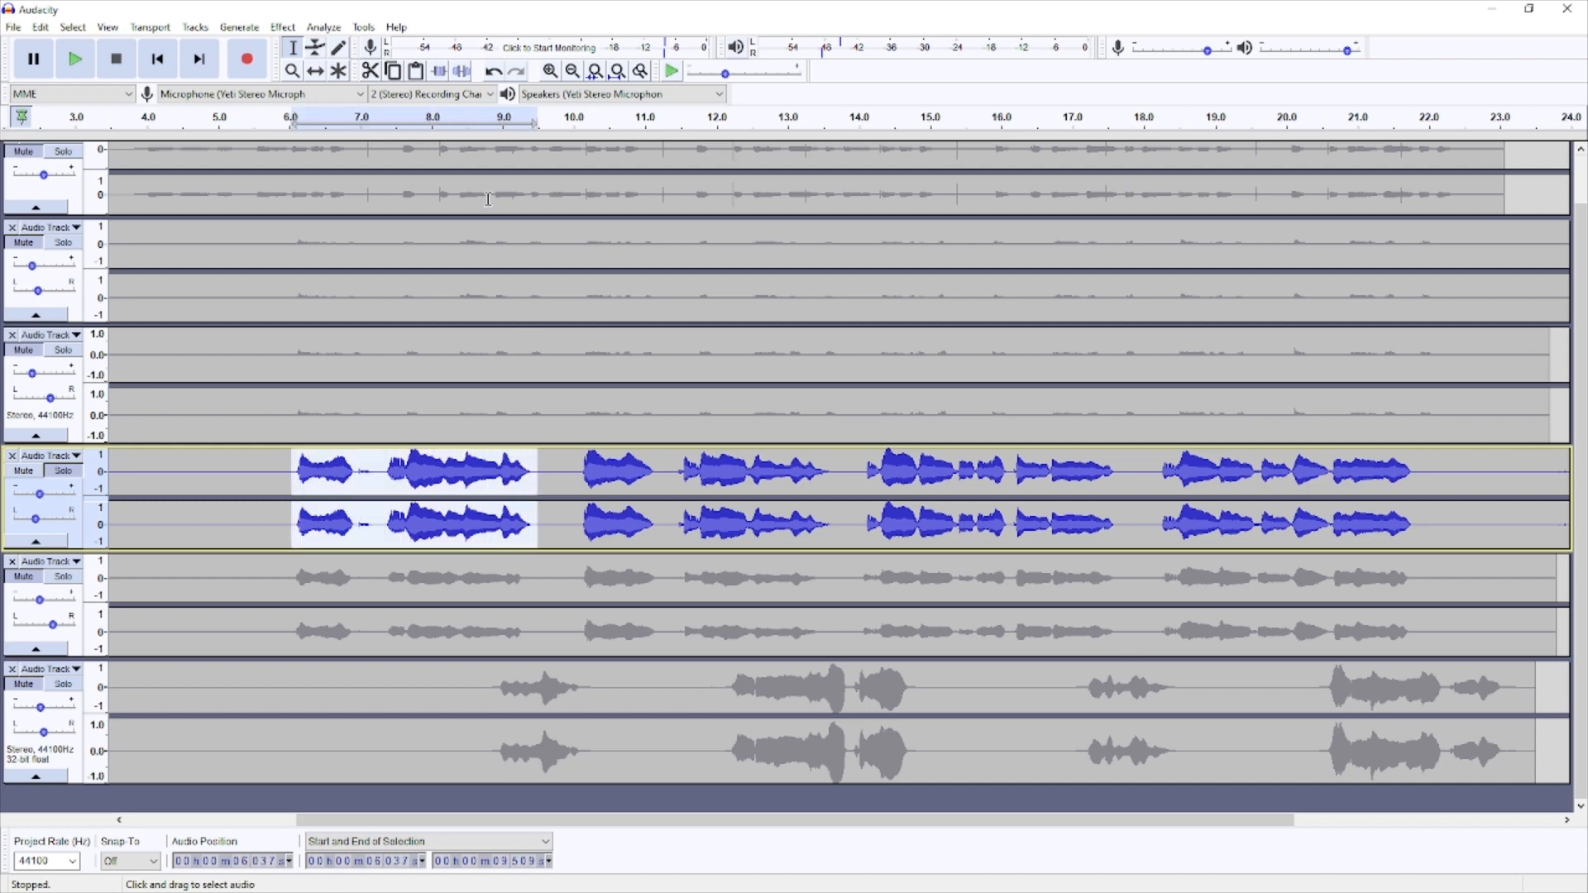
pyautogui.click(286, 28)
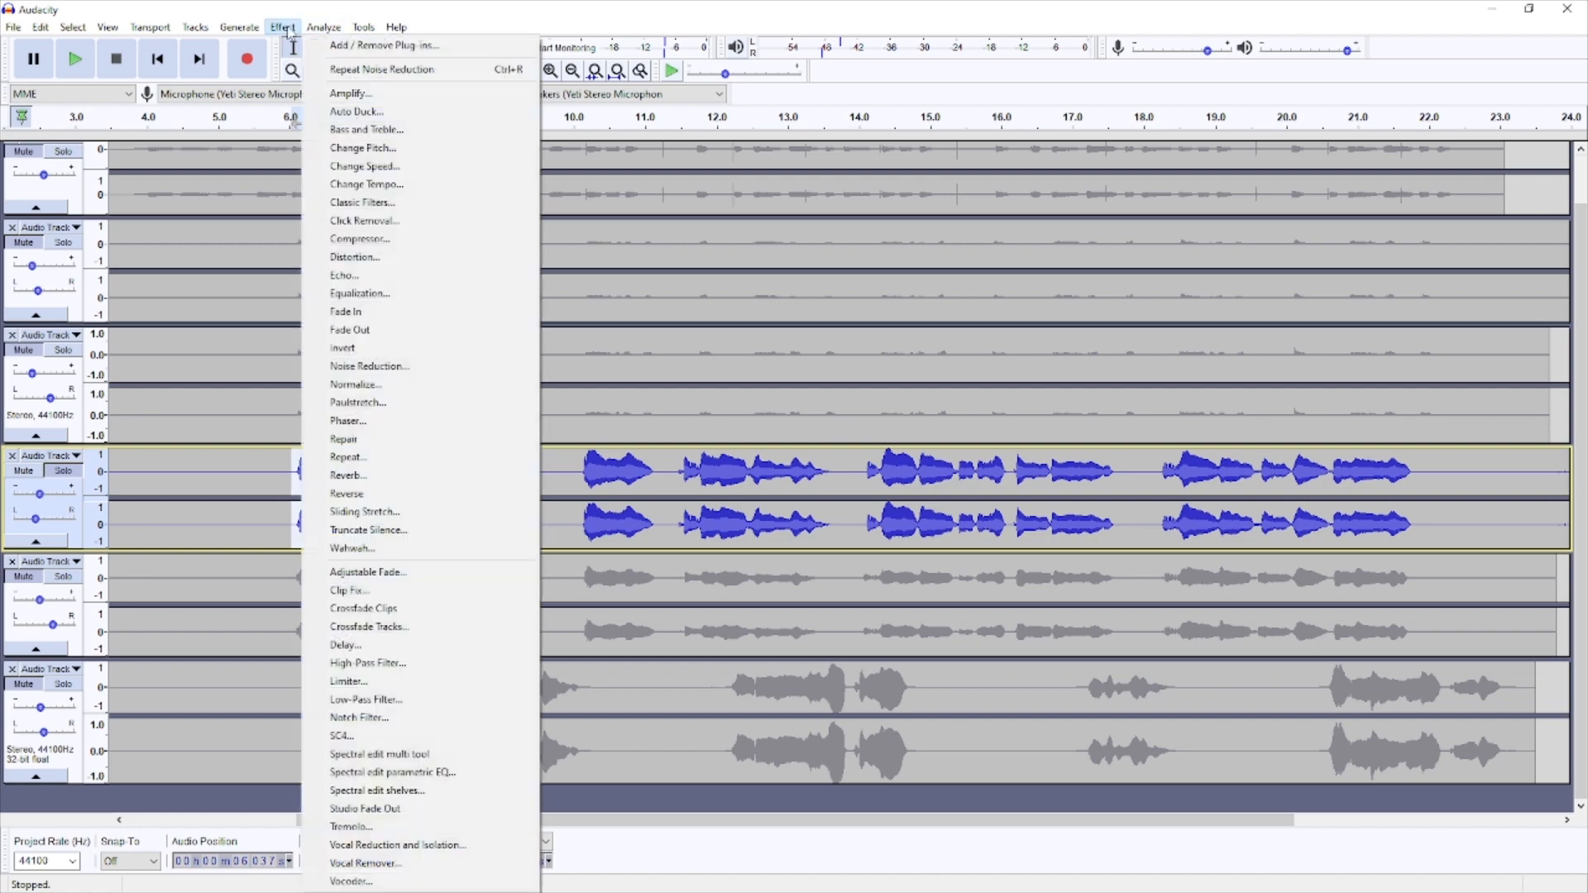
pyautogui.click(388, 367)
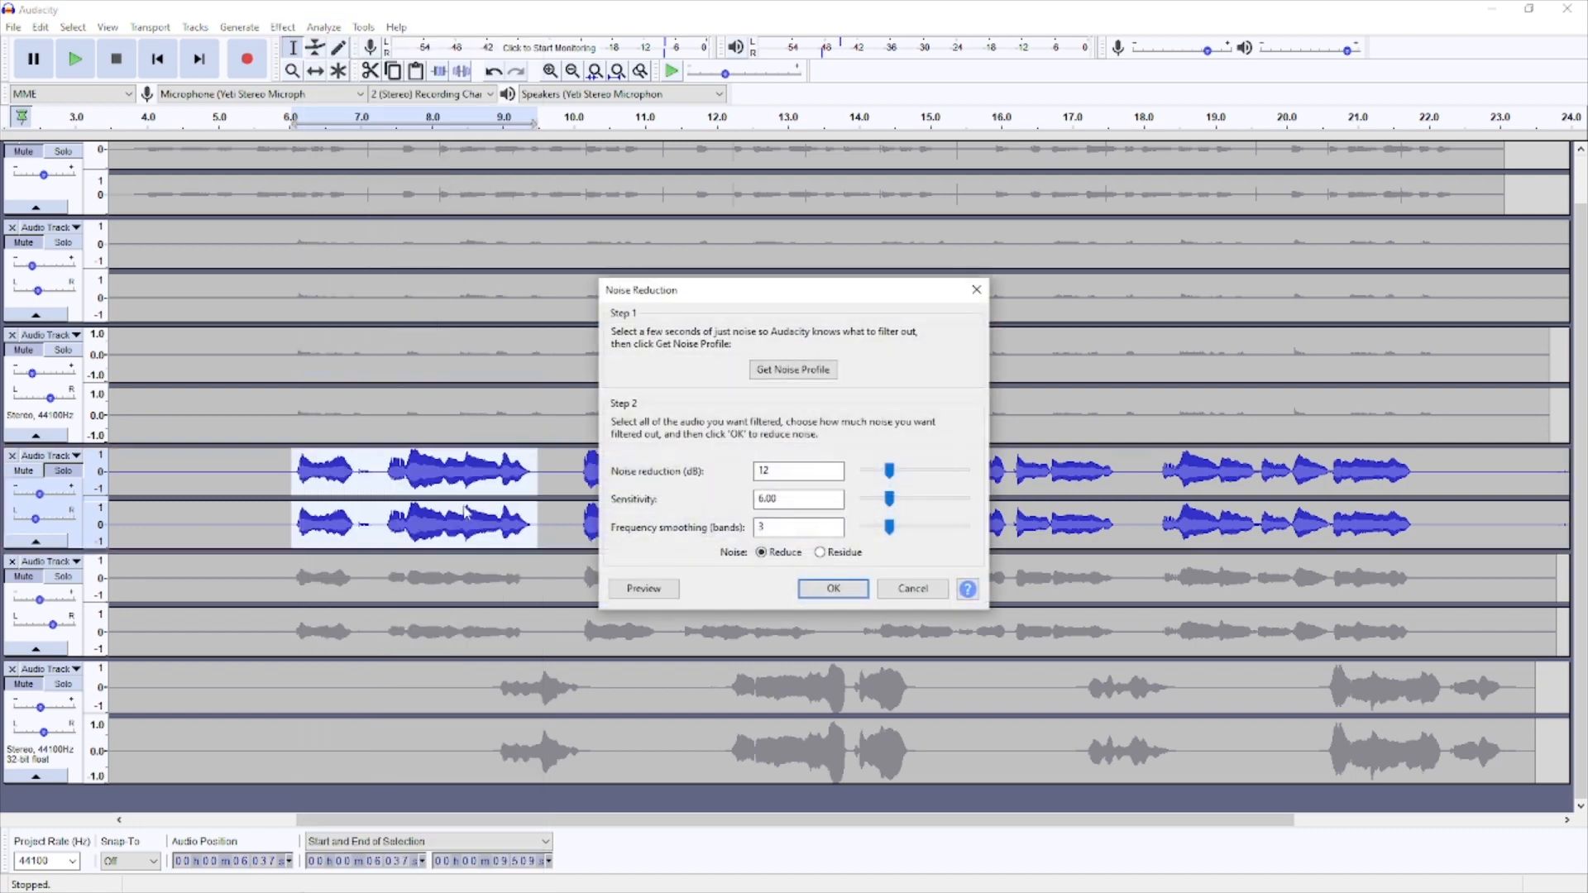
pyautogui.click(644, 589)
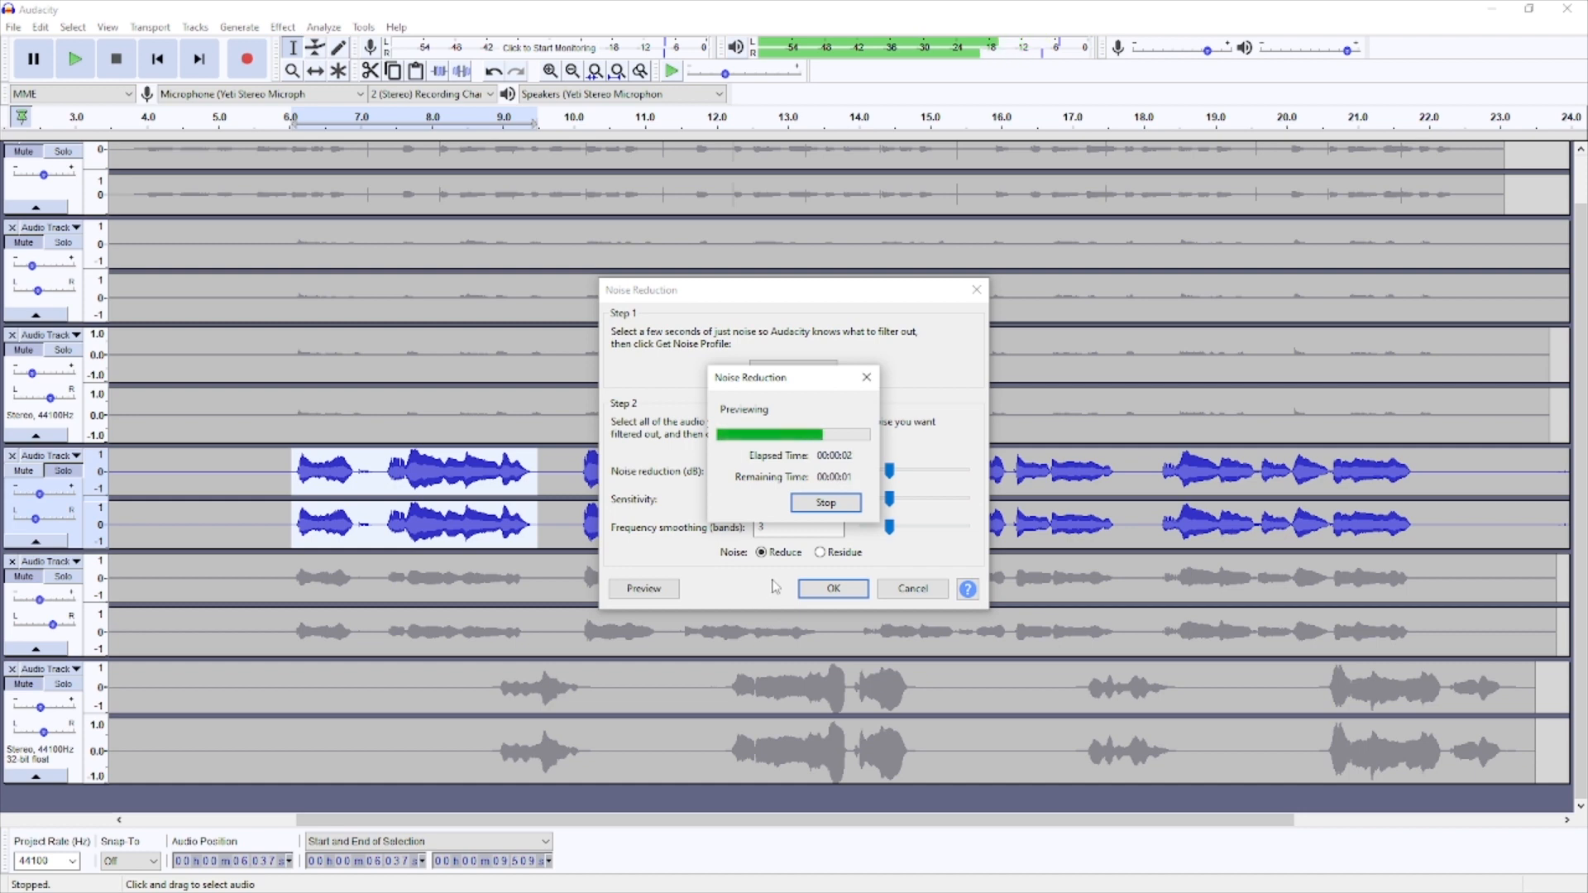
pyautogui.click(826, 512)
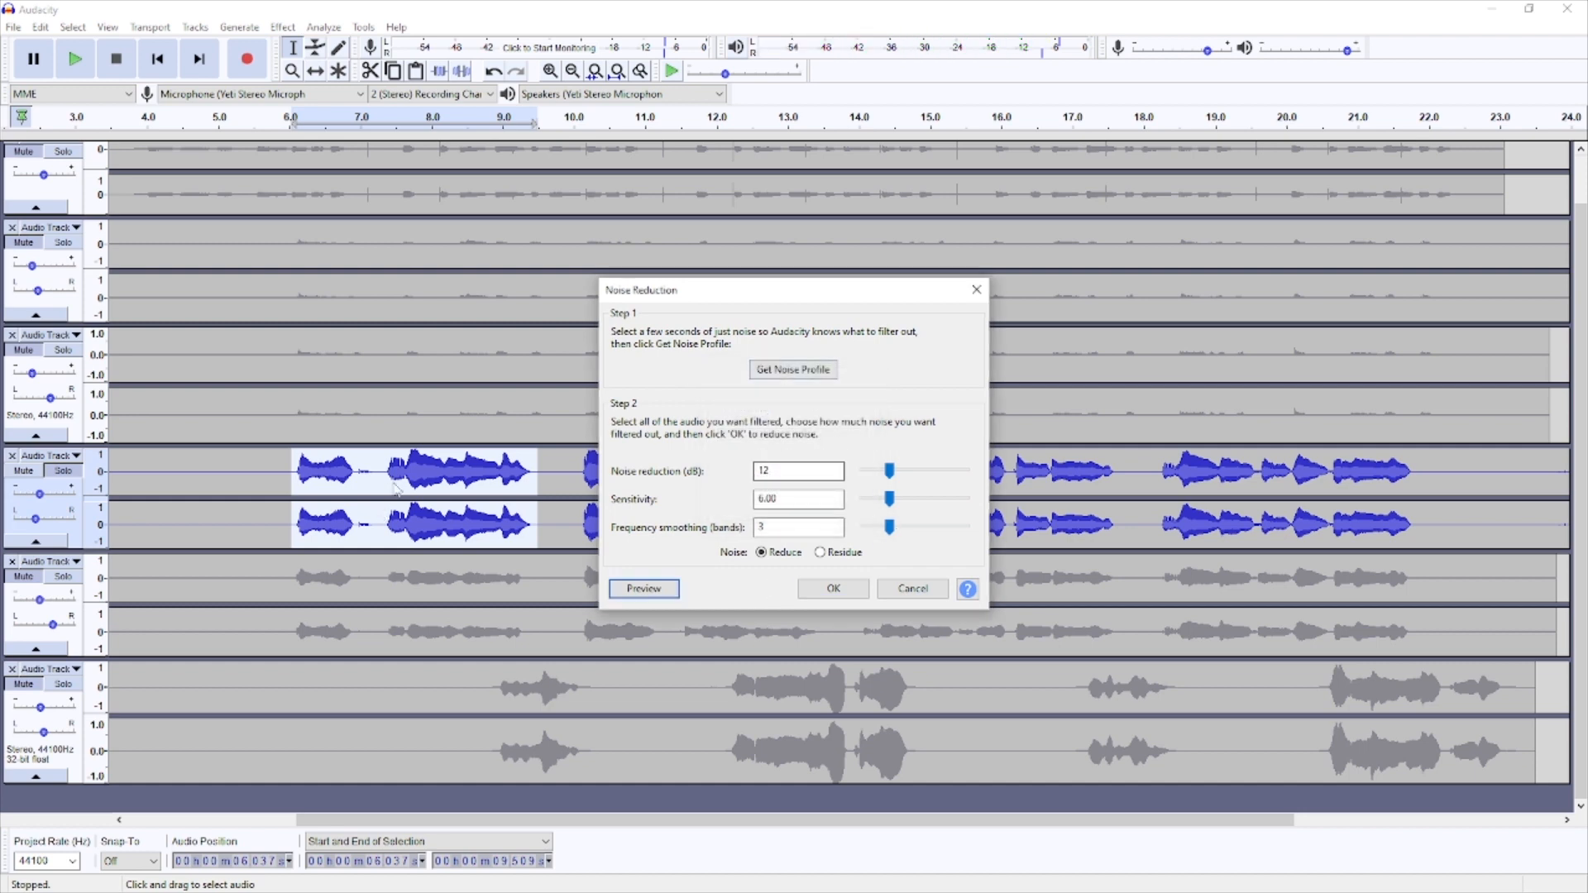
pyautogui.click(911, 587)
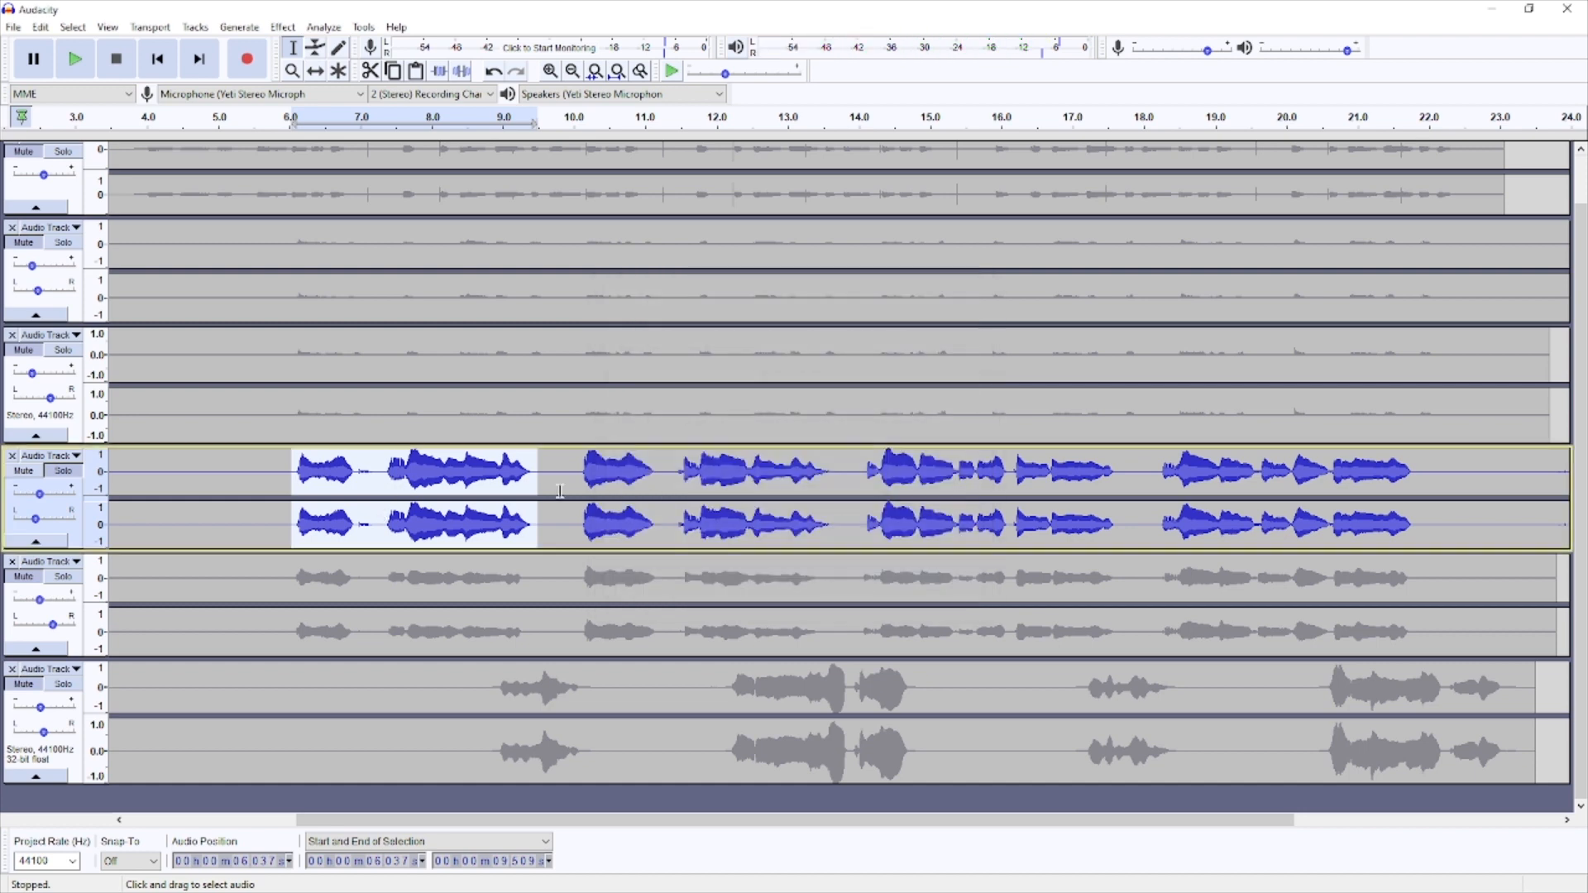
# - Apply Noise Reduction at 12 dB, sensitivity 6.00 and frequency smoothing 3 to the whole soloed track, and replay it from about 5.8 s
pyautogui.doubleClick(534, 476)
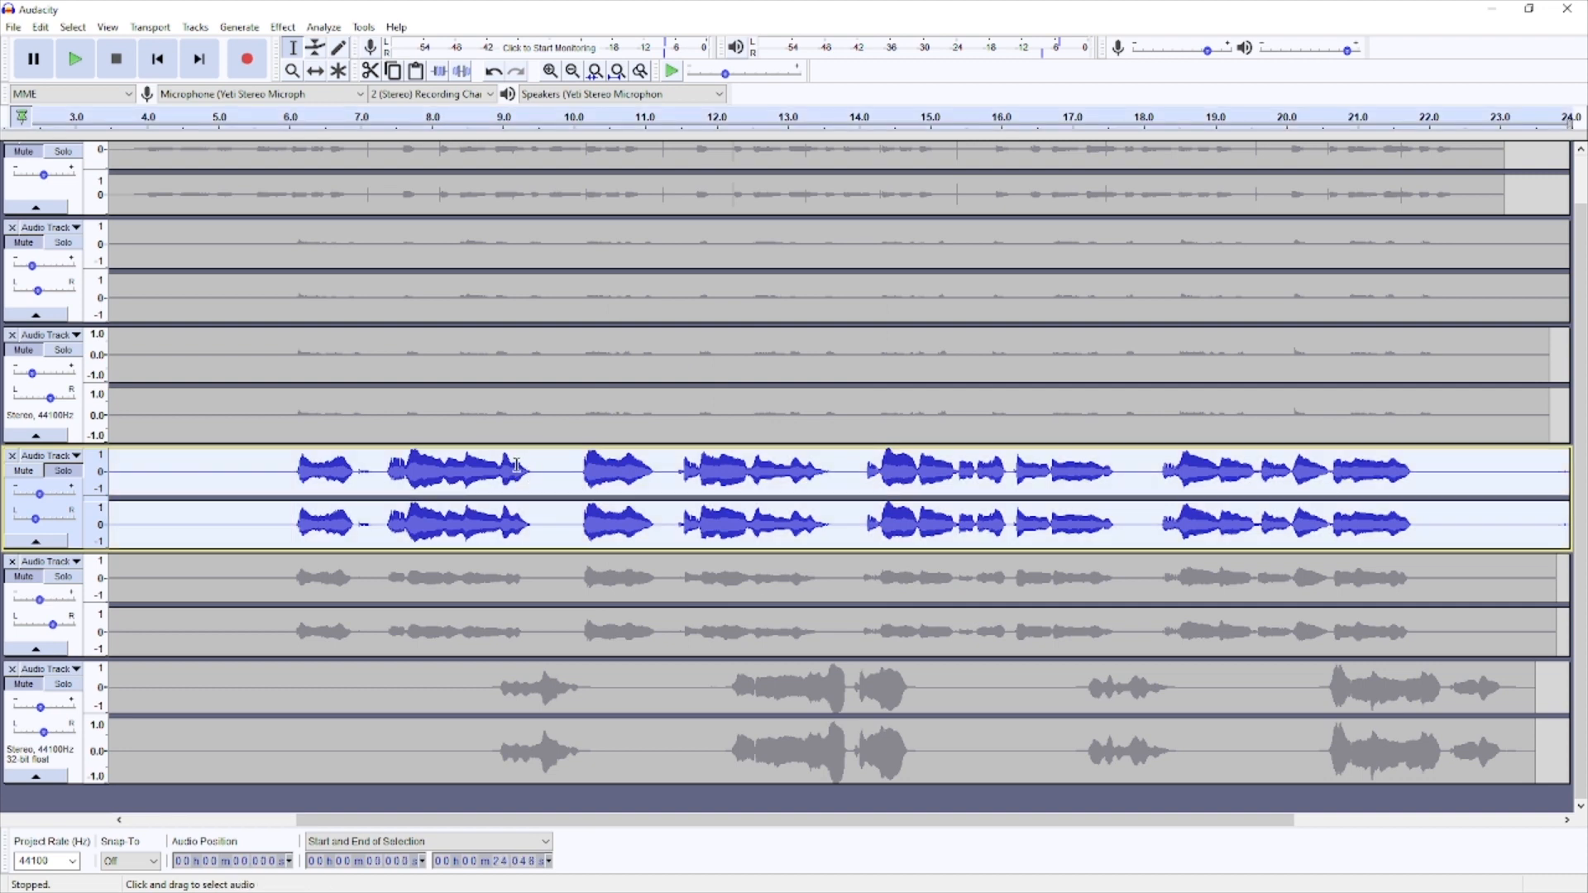
pyautogui.click(283, 27)
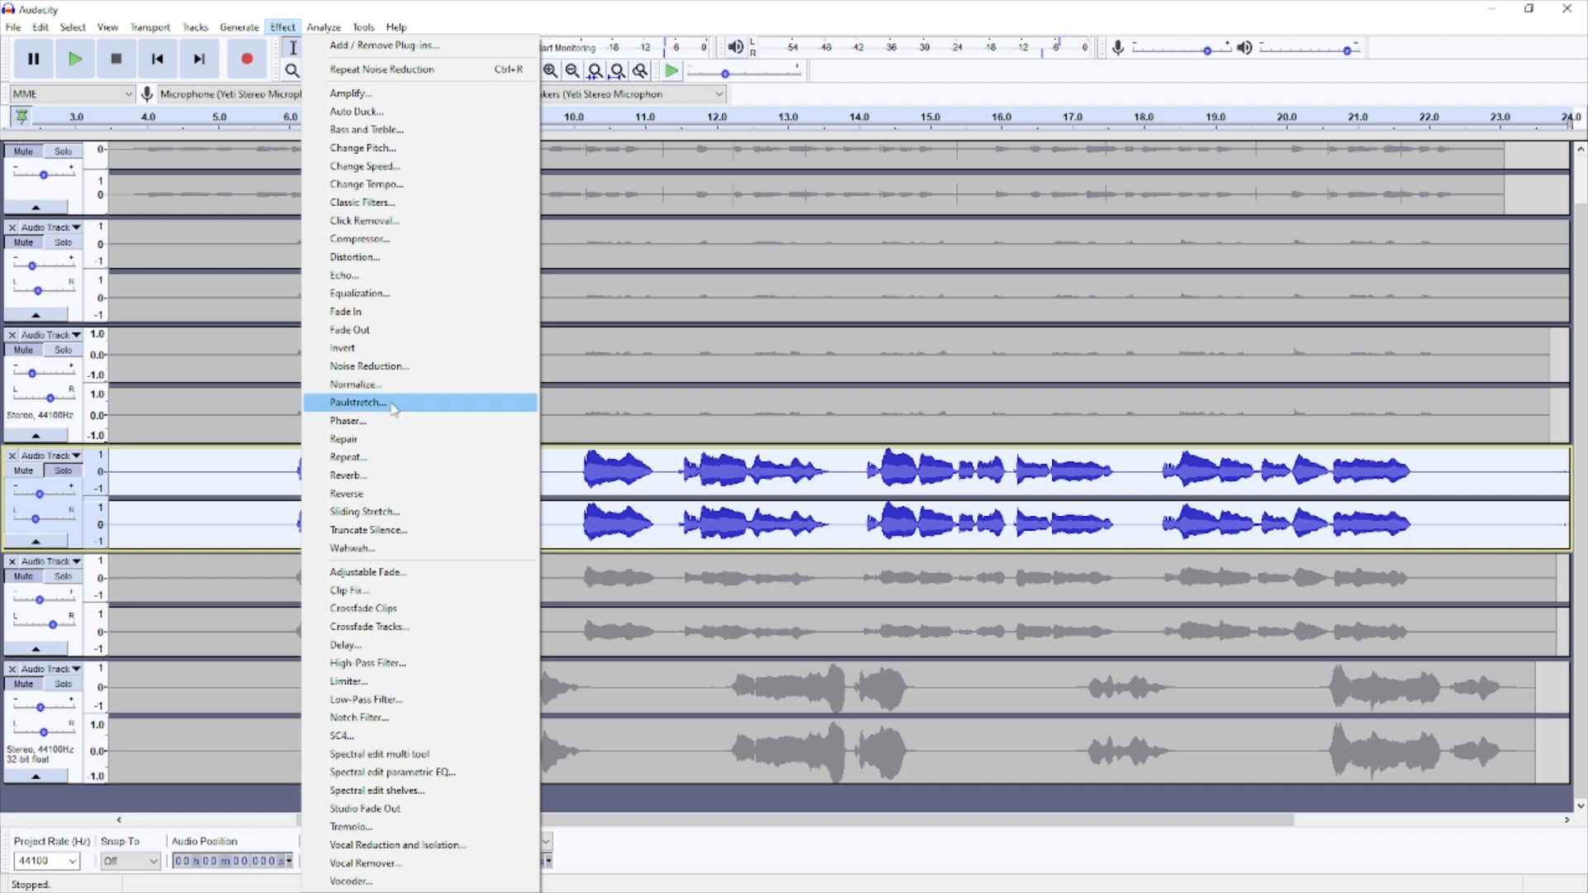
pyautogui.click(395, 369)
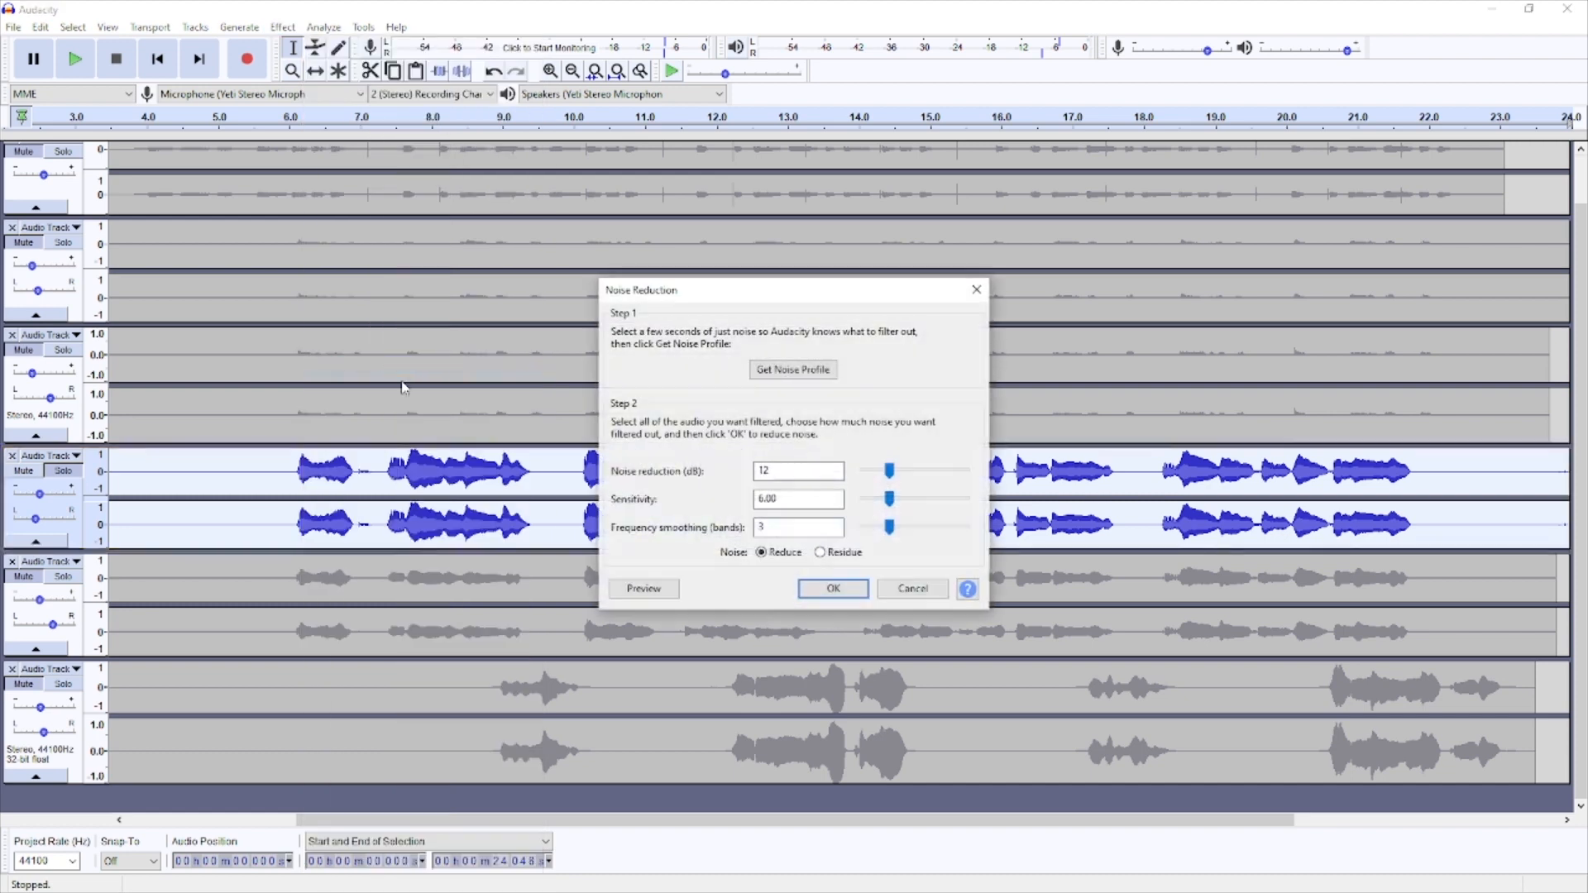
pyautogui.click(813, 599)
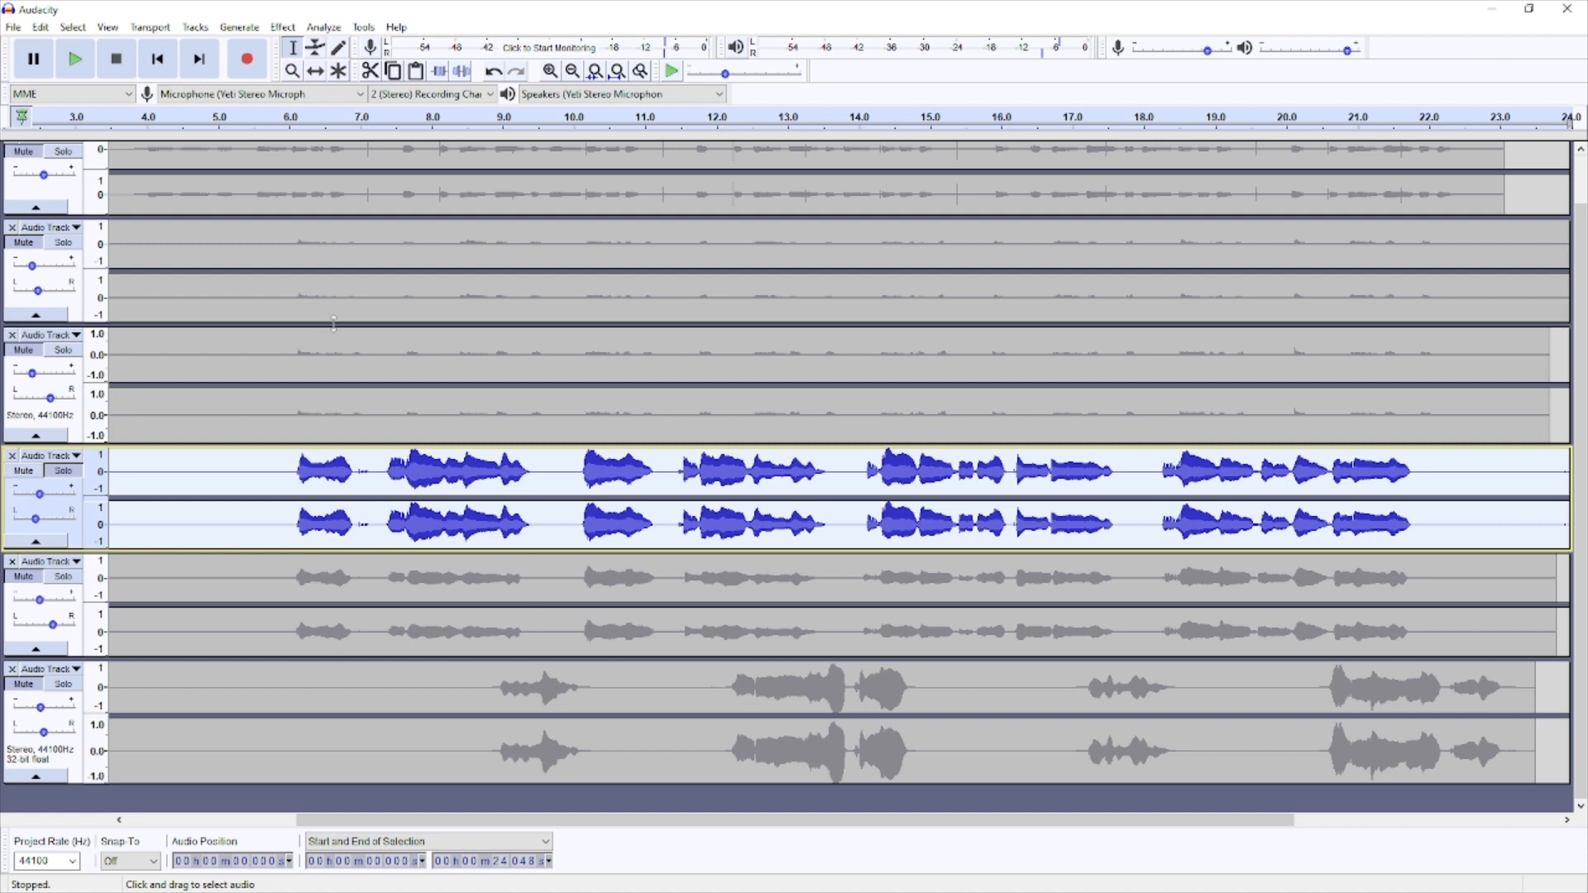
pyautogui.click(273, 120)
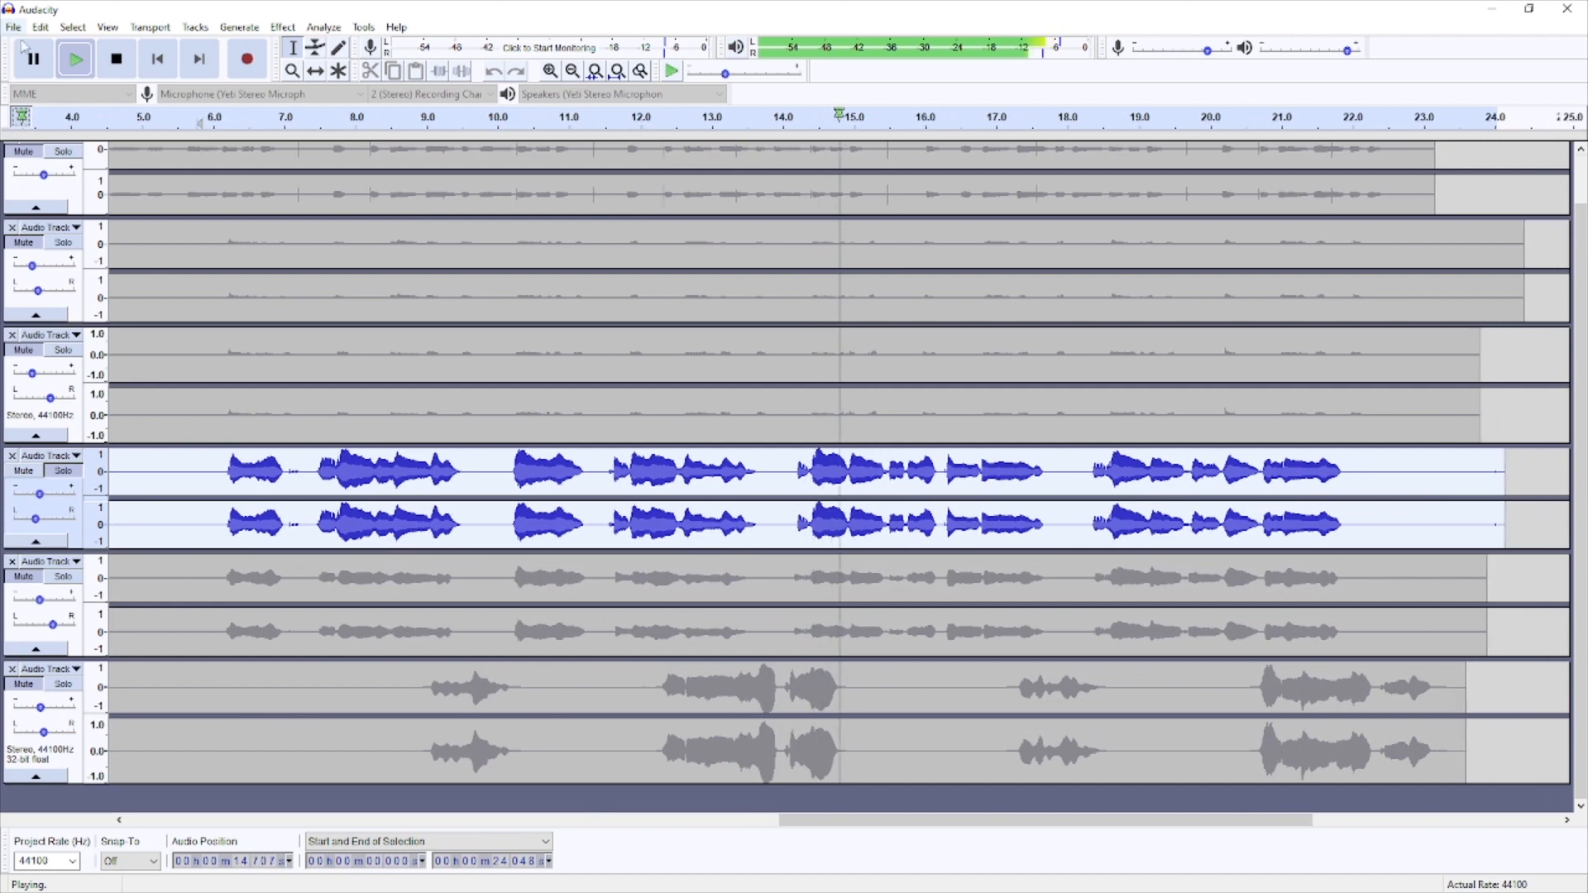
pyautogui.press('space')
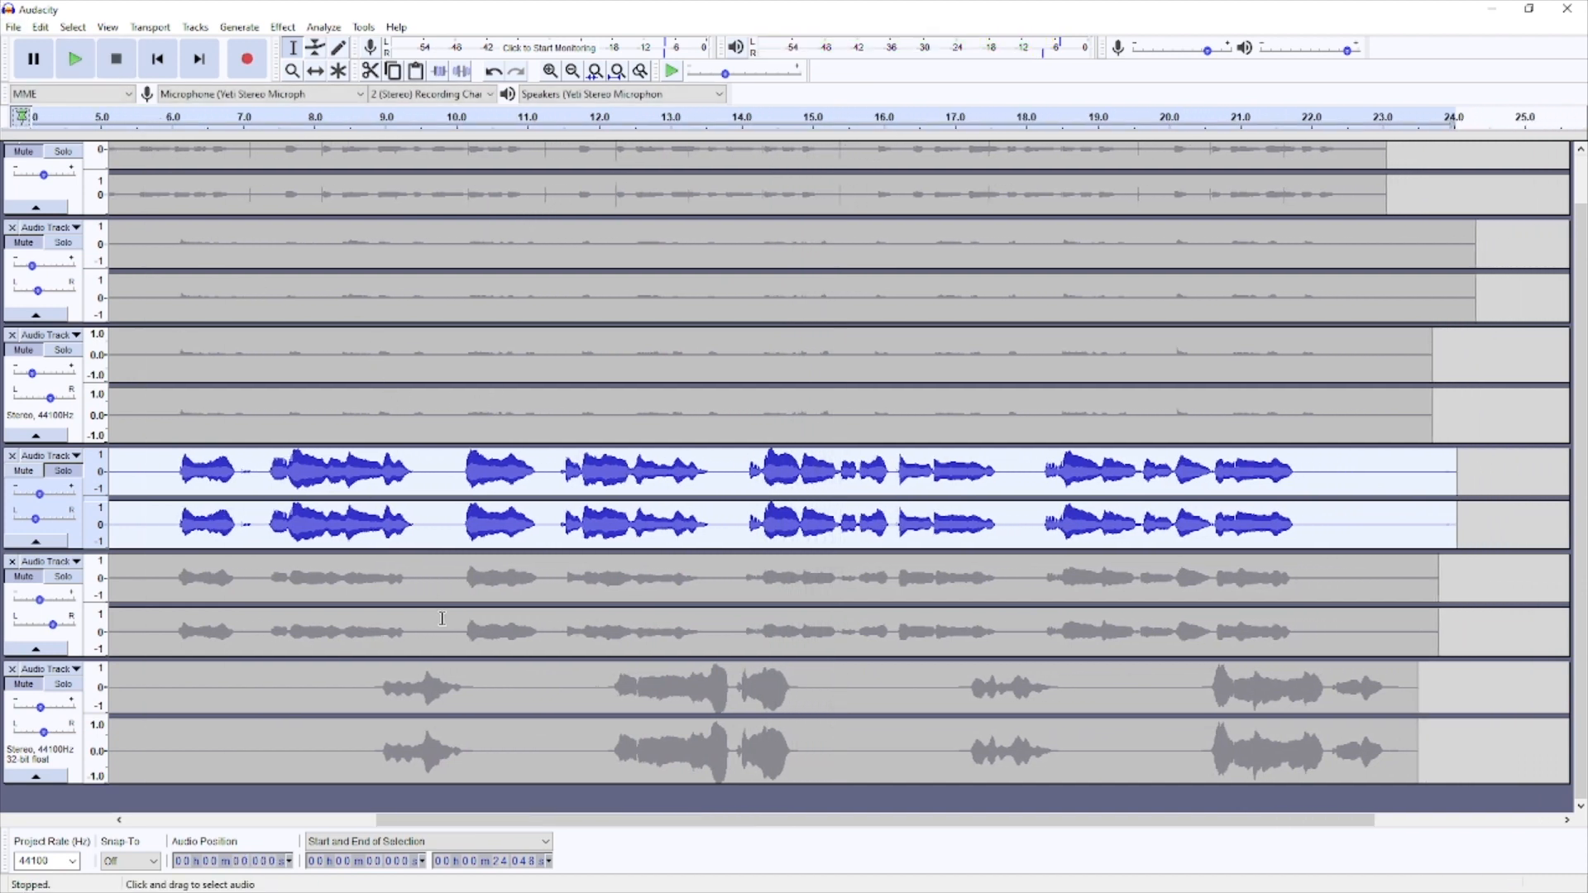
# - Repeat the same noise reduction on the whole second track from the bottom and on the whole bottom track
pyautogui.doubleClick(395, 587)
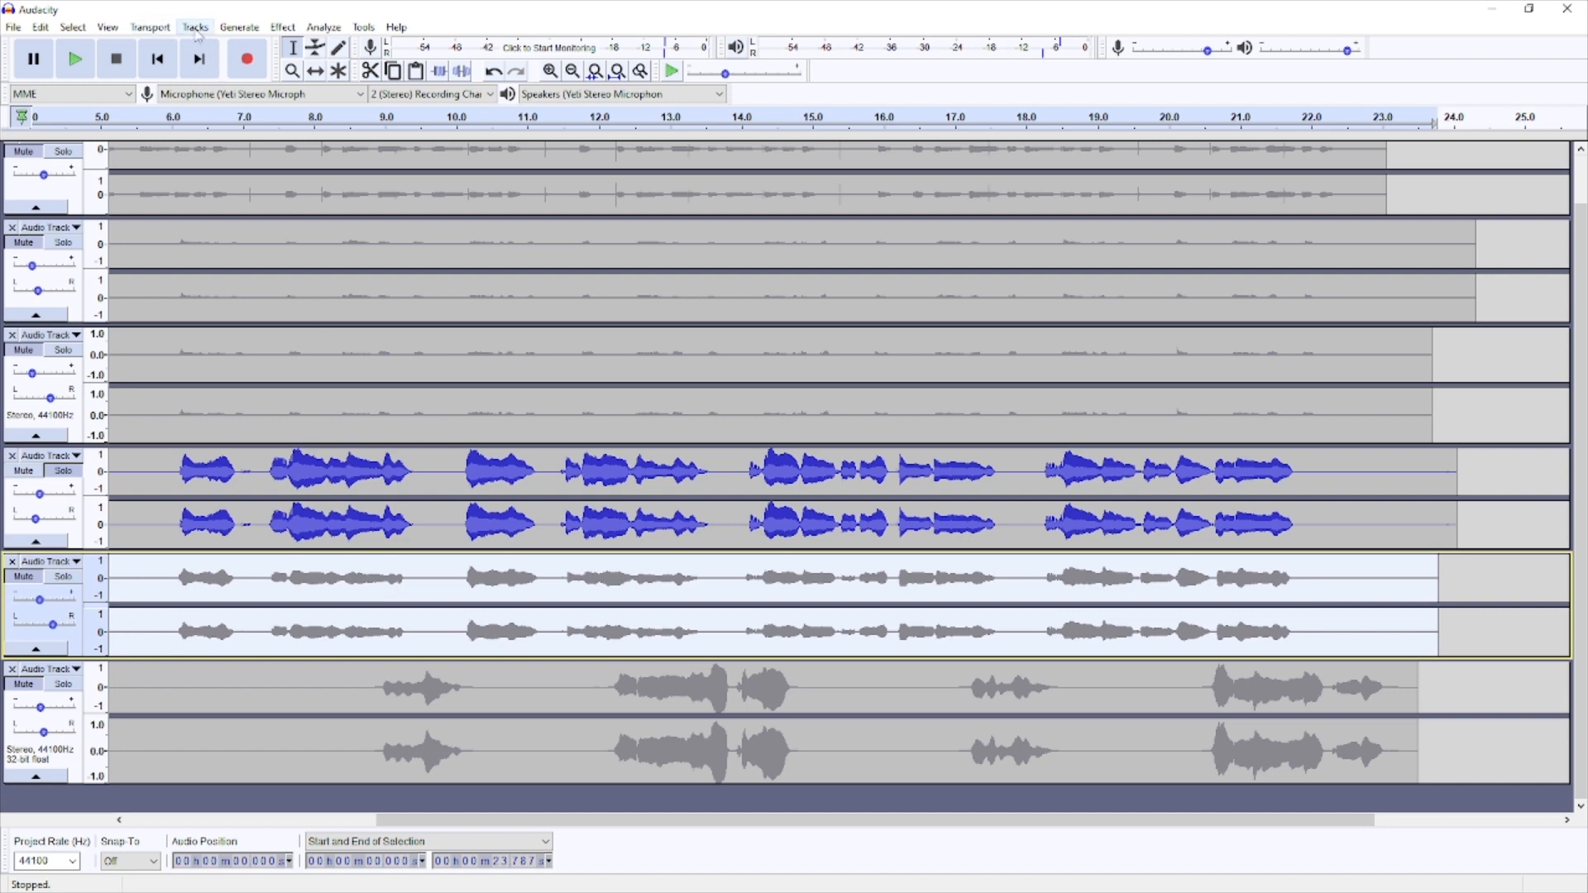
pyautogui.click(283, 28)
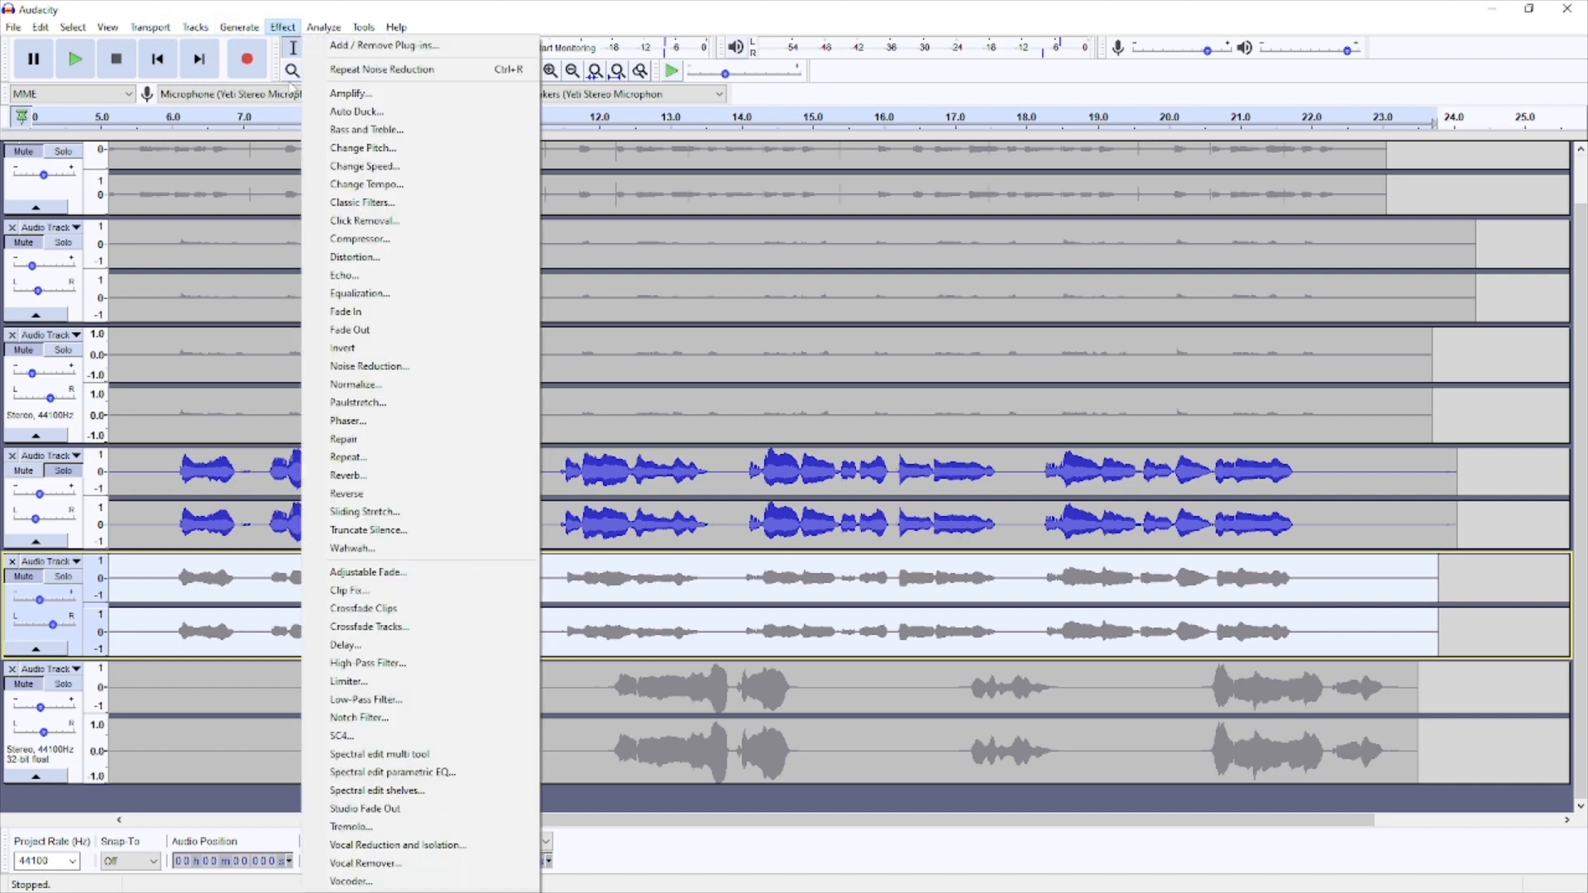
pyautogui.click(406, 71)
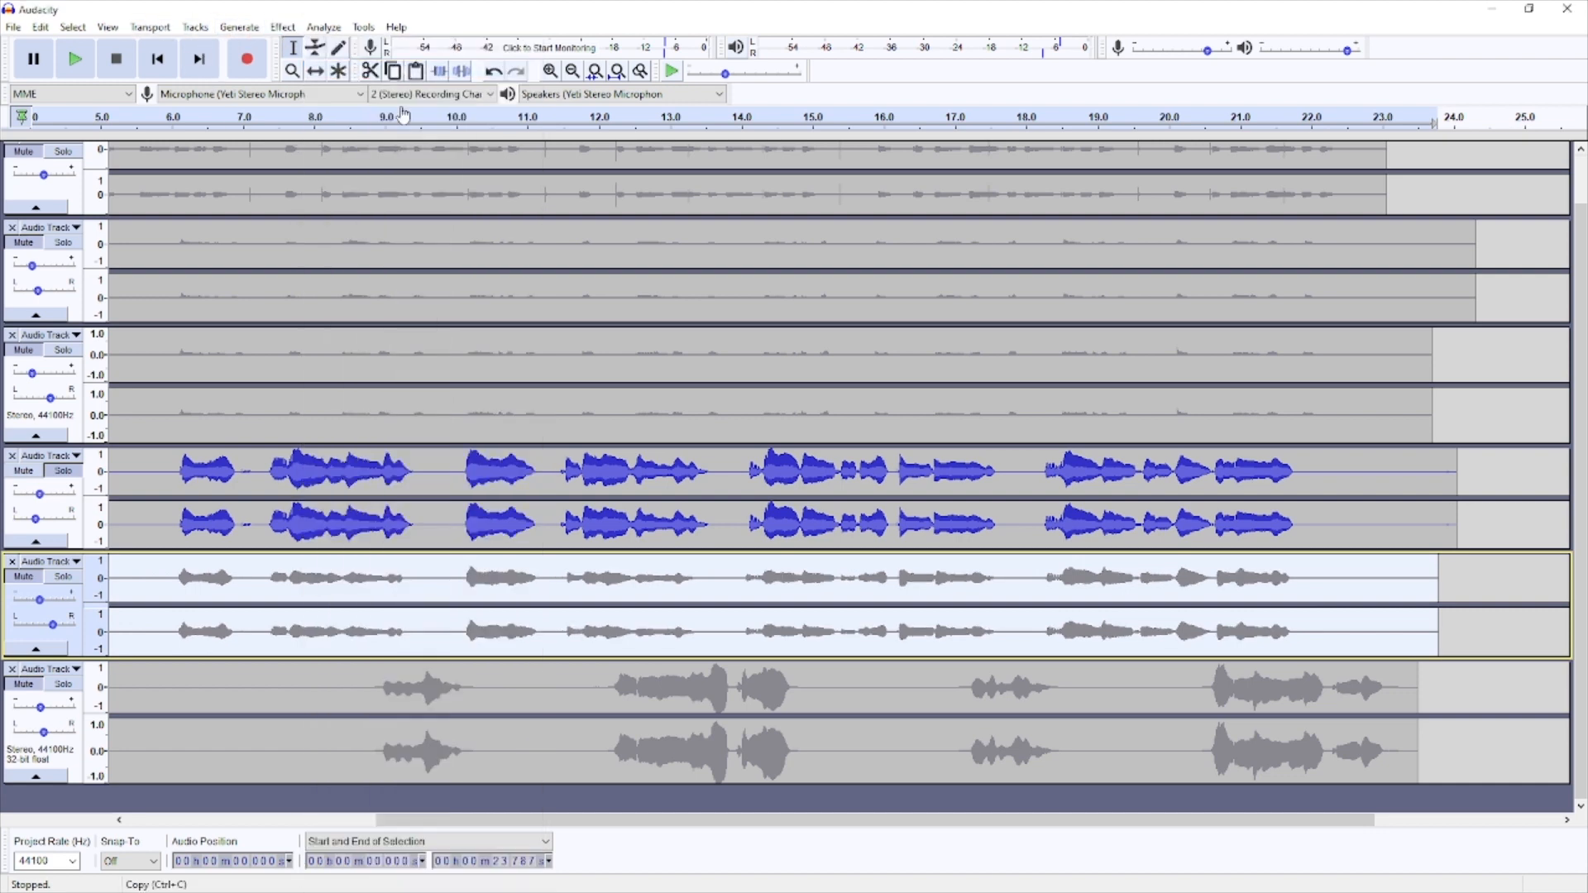
pyautogui.doubleClick(380, 703)
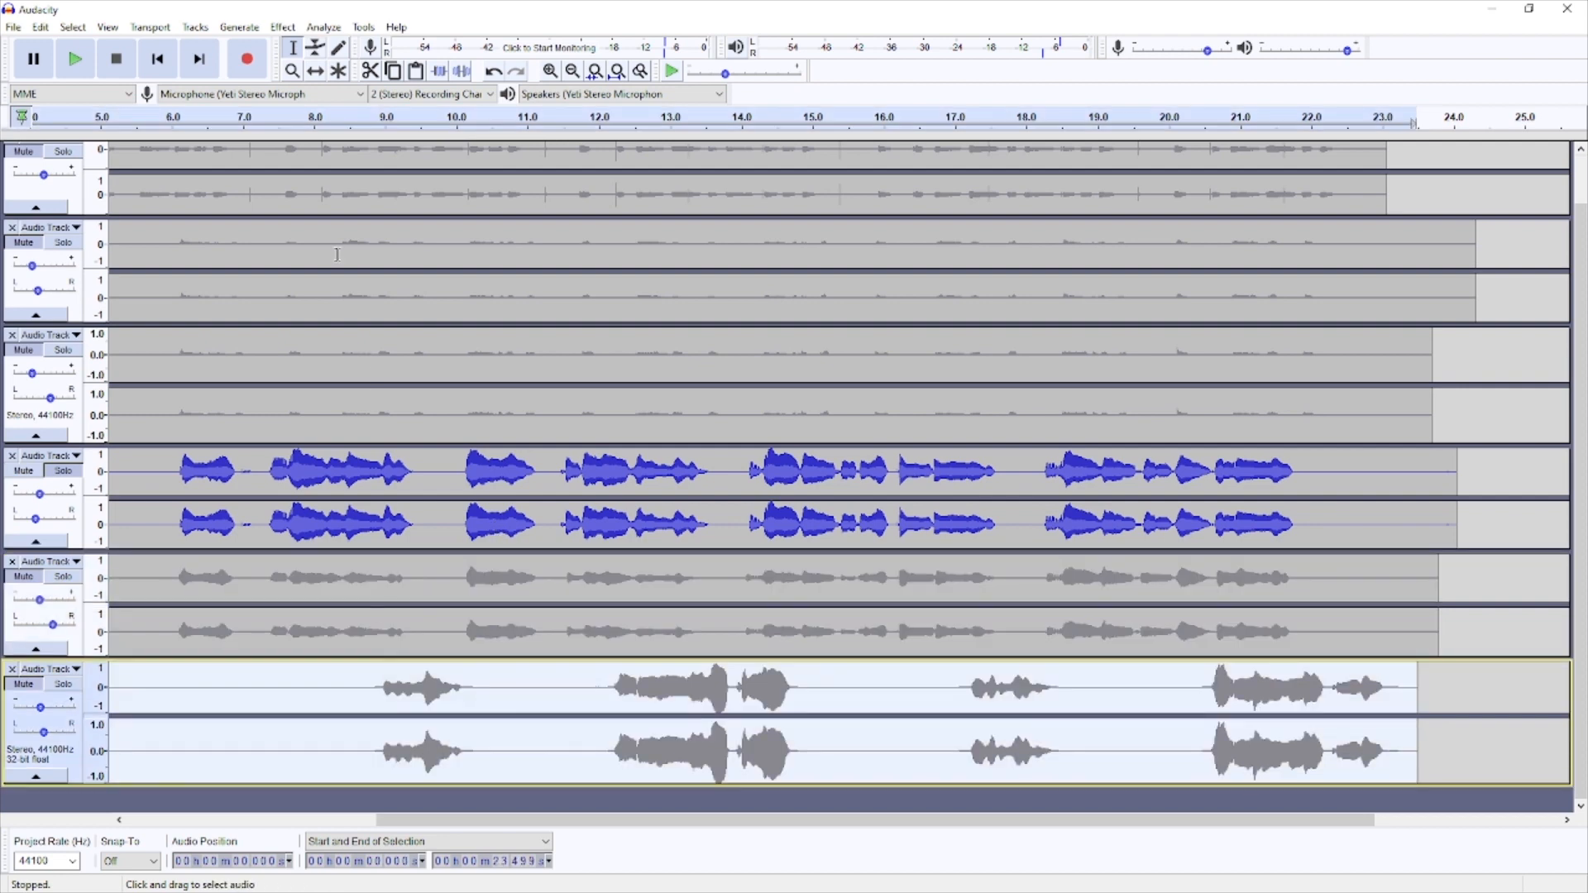
pyautogui.click(283, 27)
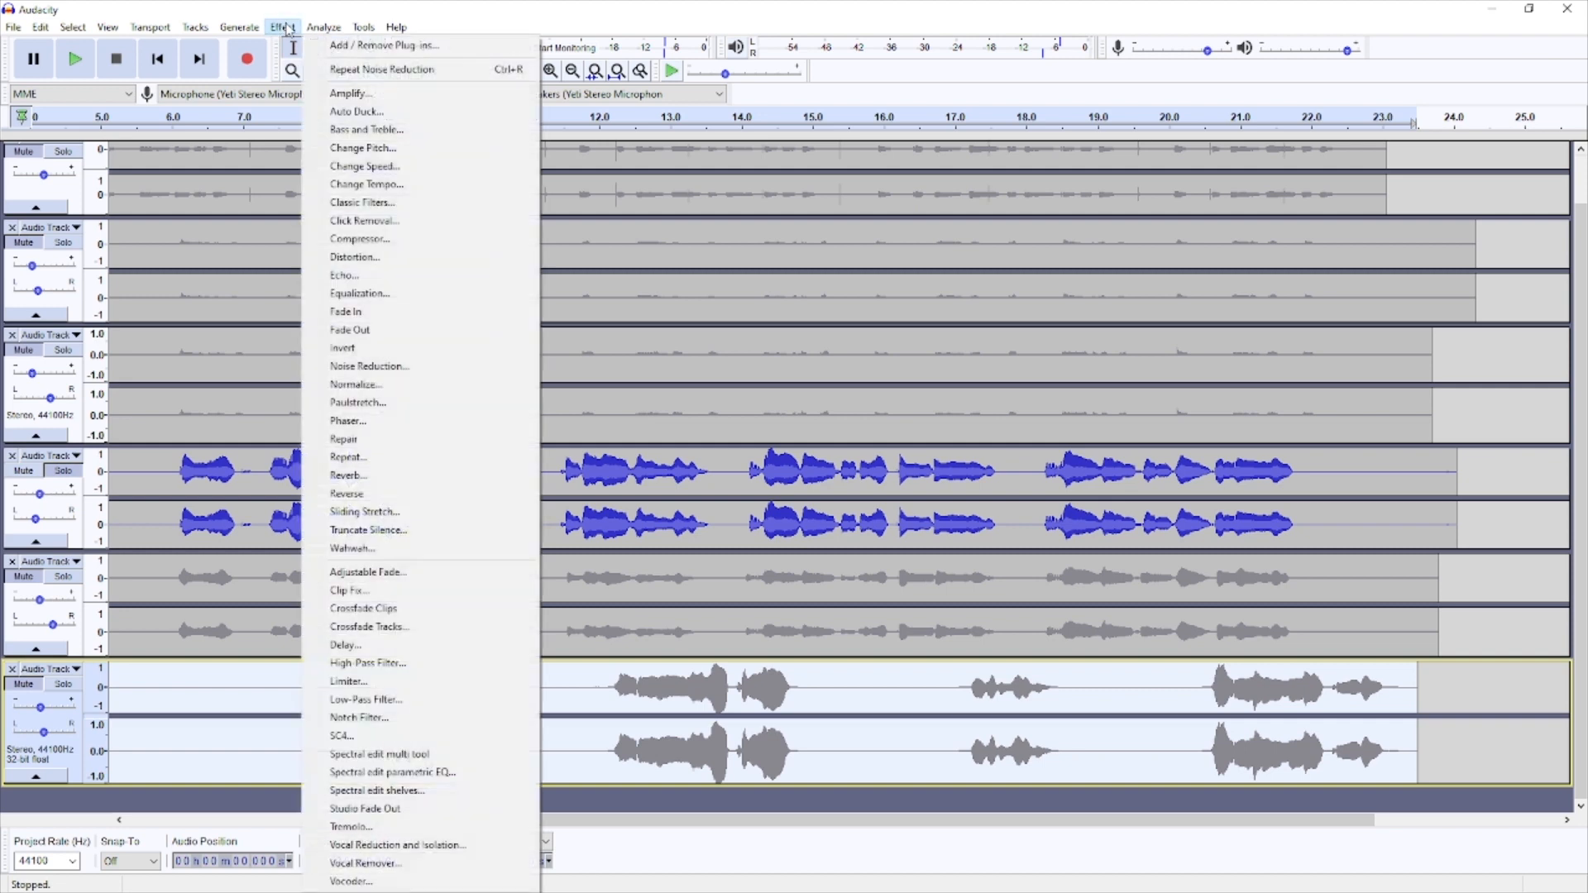
pyautogui.click(355, 73)
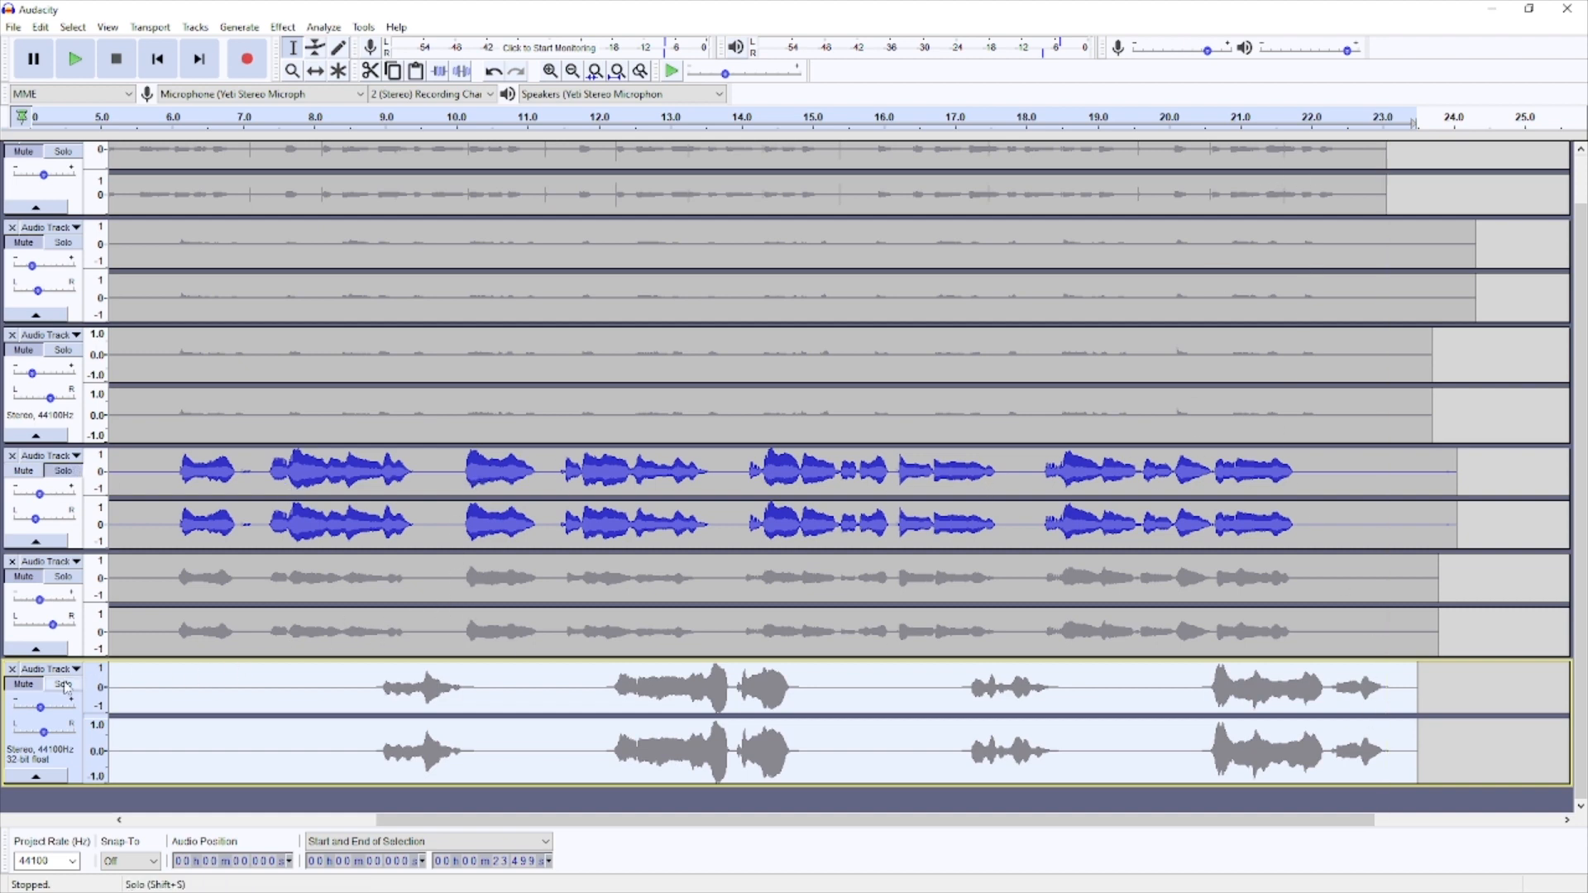
# - Solo the bottom track instead of the third from the bottom, and play it from about 21 s
pyautogui.click(288, 711)
pyautogui.click(1245, 120)
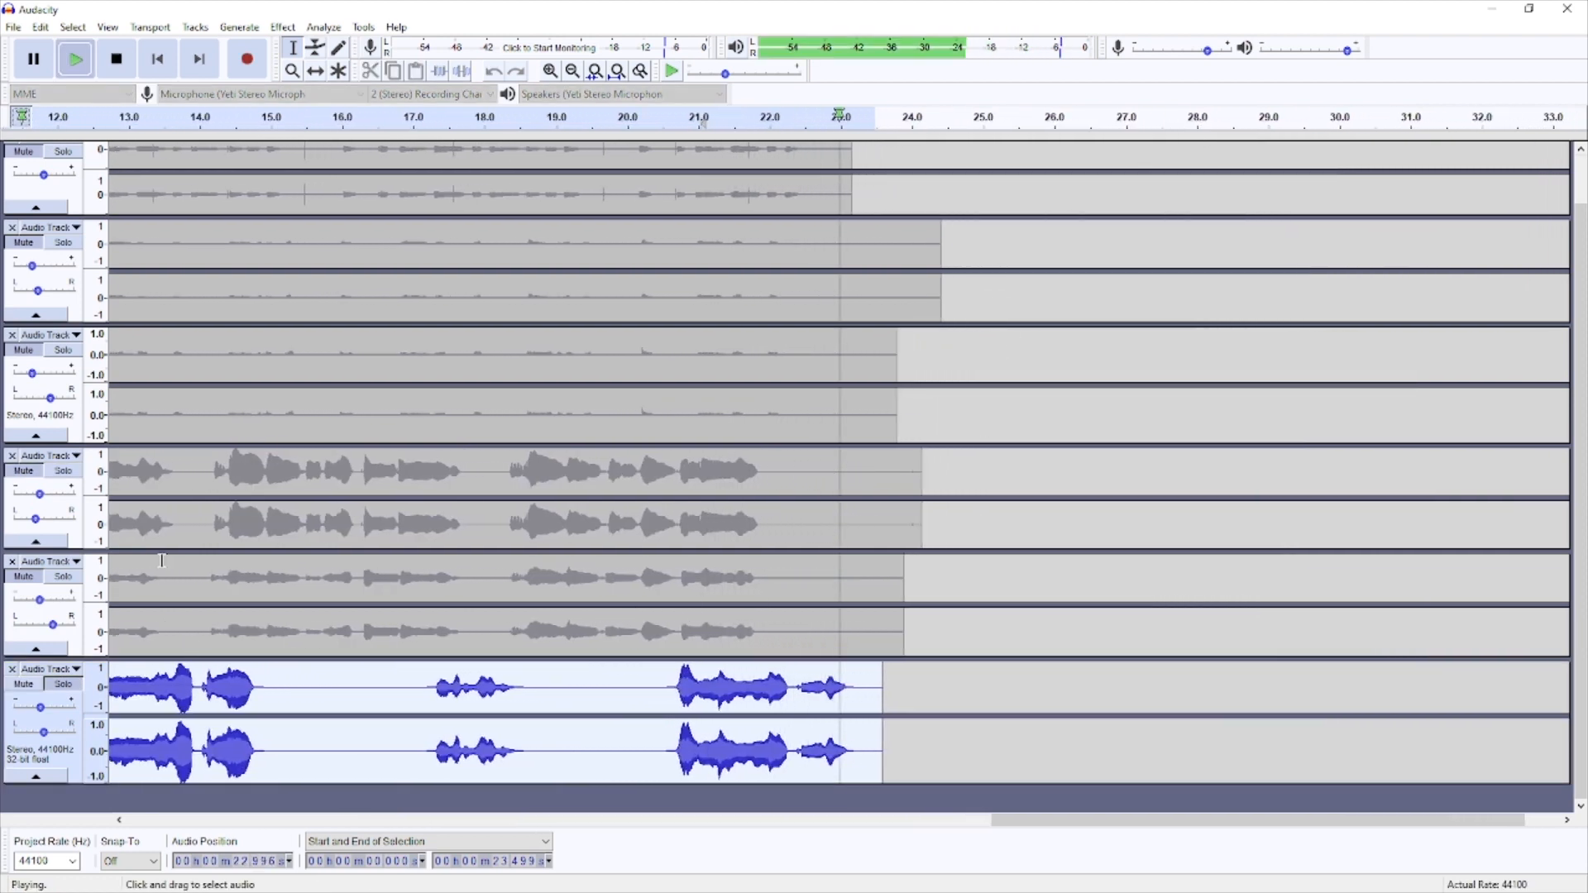
# - Stop the soloed playback, turn off the bottom track's solo, and play the full mix from about 6.2 s
pyautogui.click(117, 60)
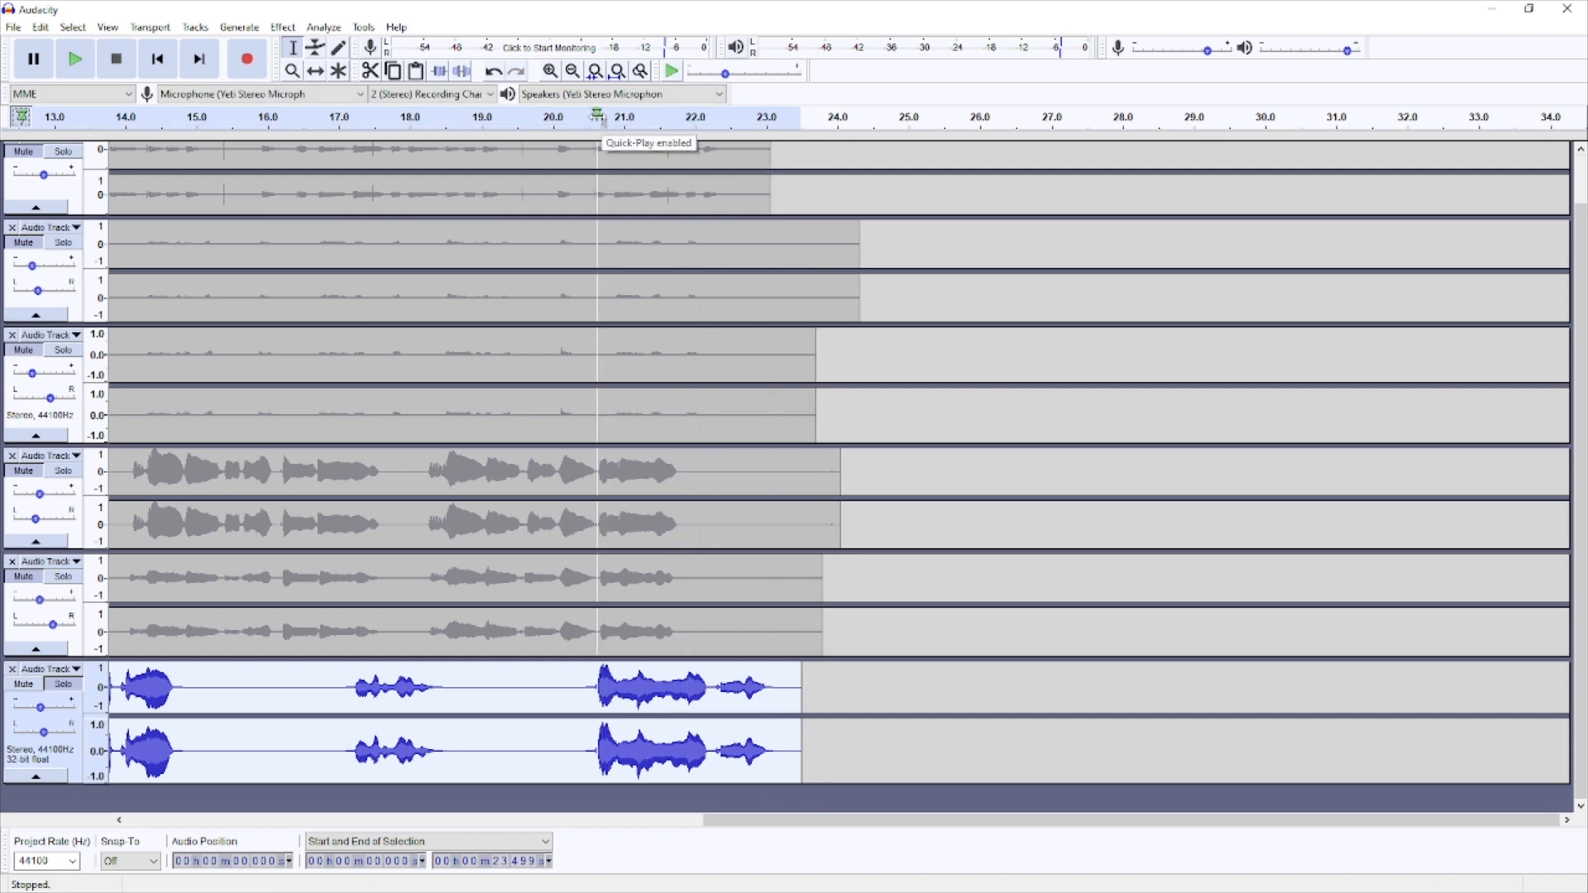
pyautogui.click(820, 116)
pyautogui.scroll(1, 29, 151)
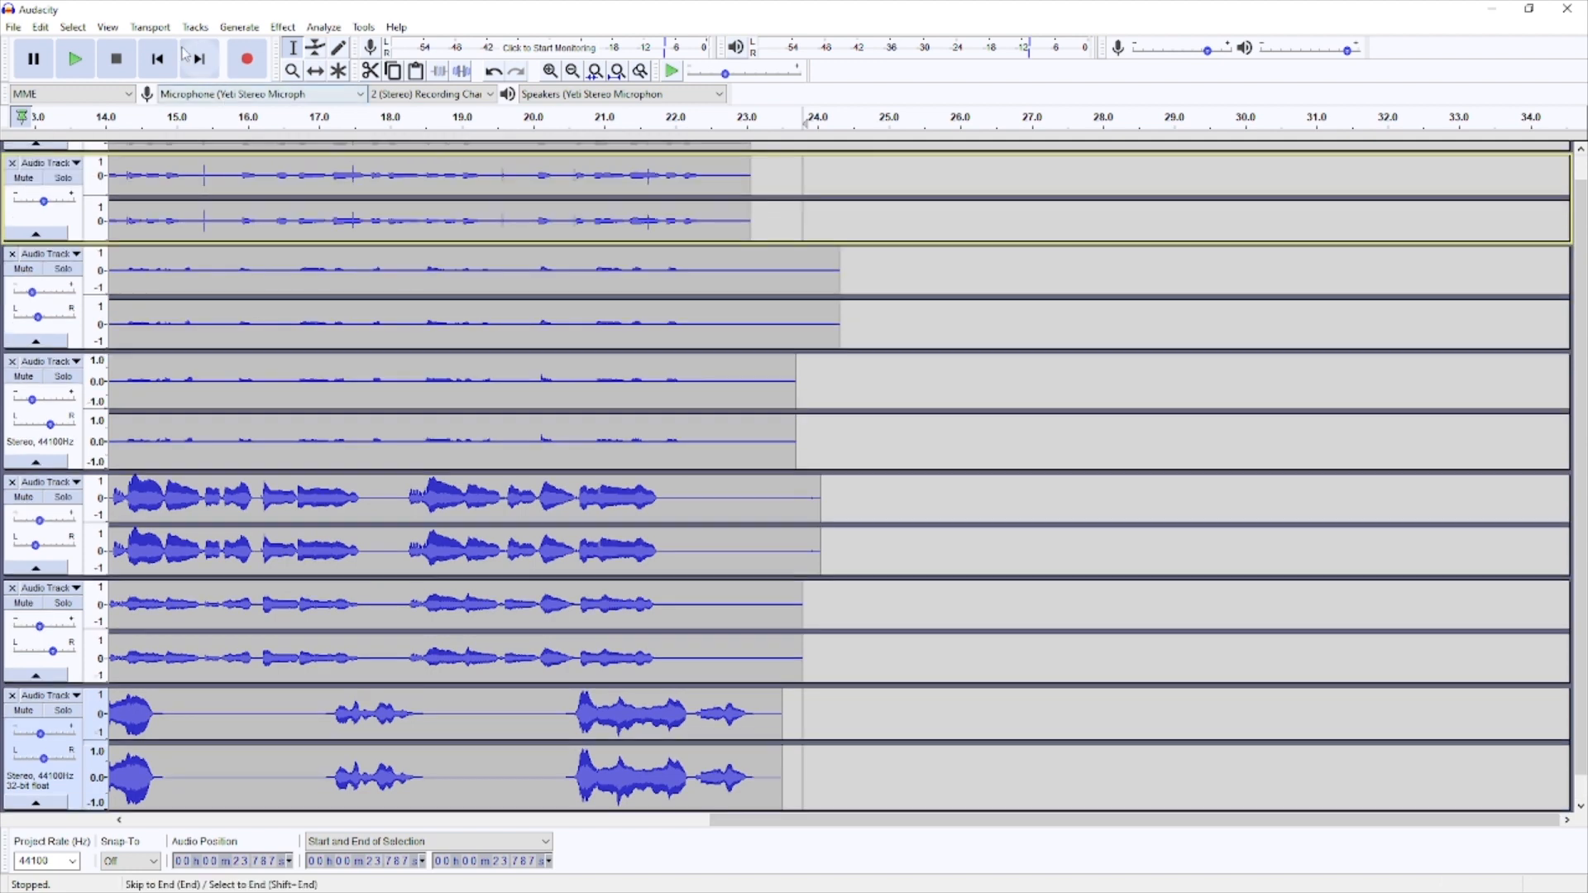
pyautogui.click(157, 59)
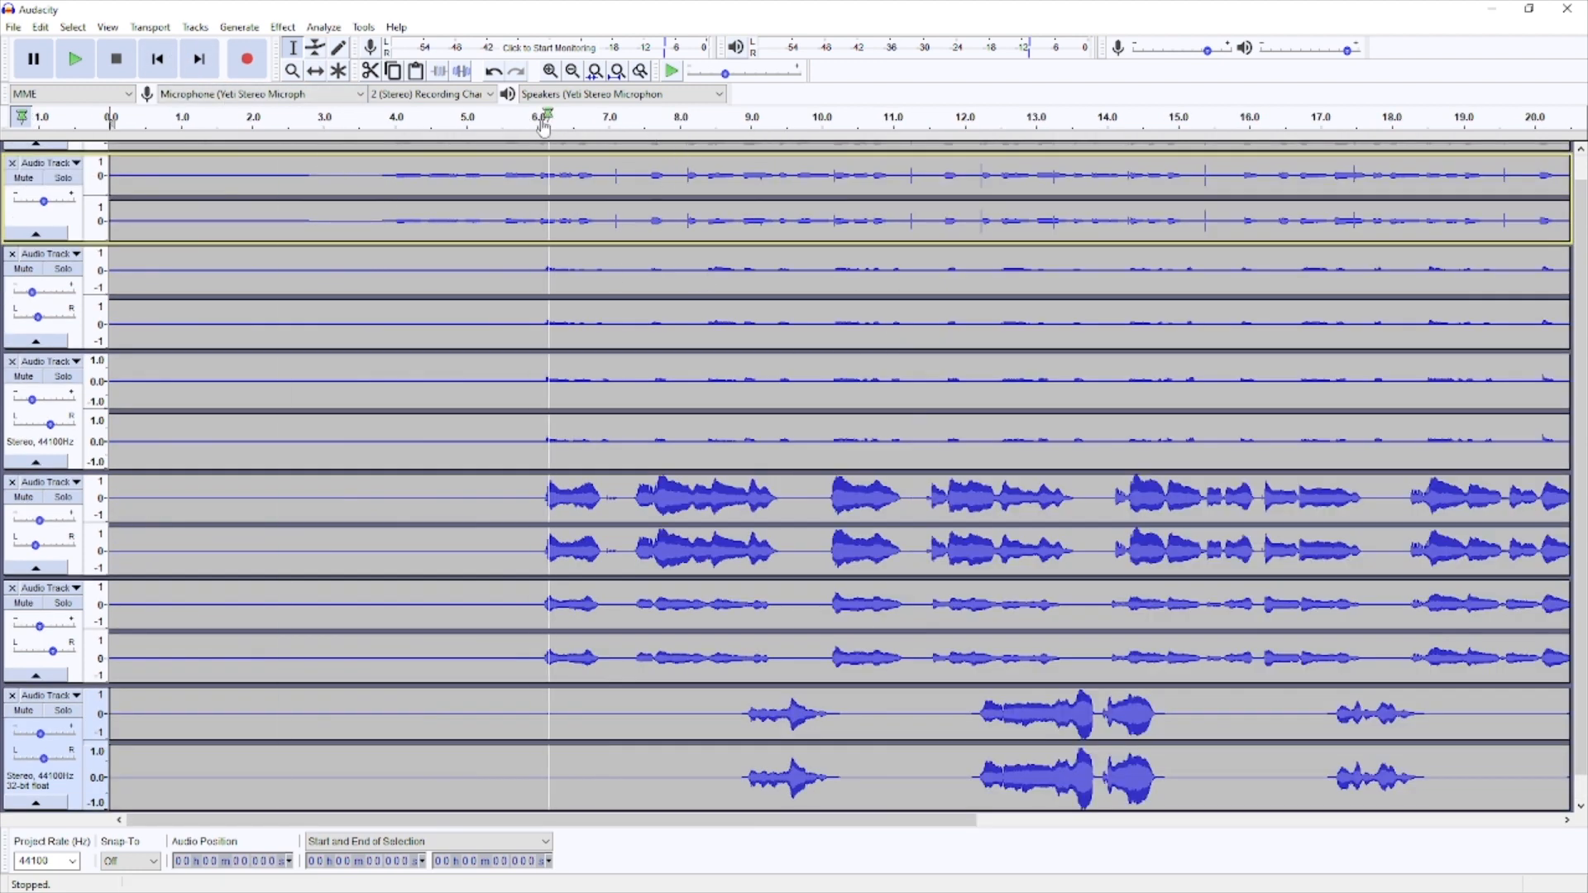
pyautogui.click(553, 132)
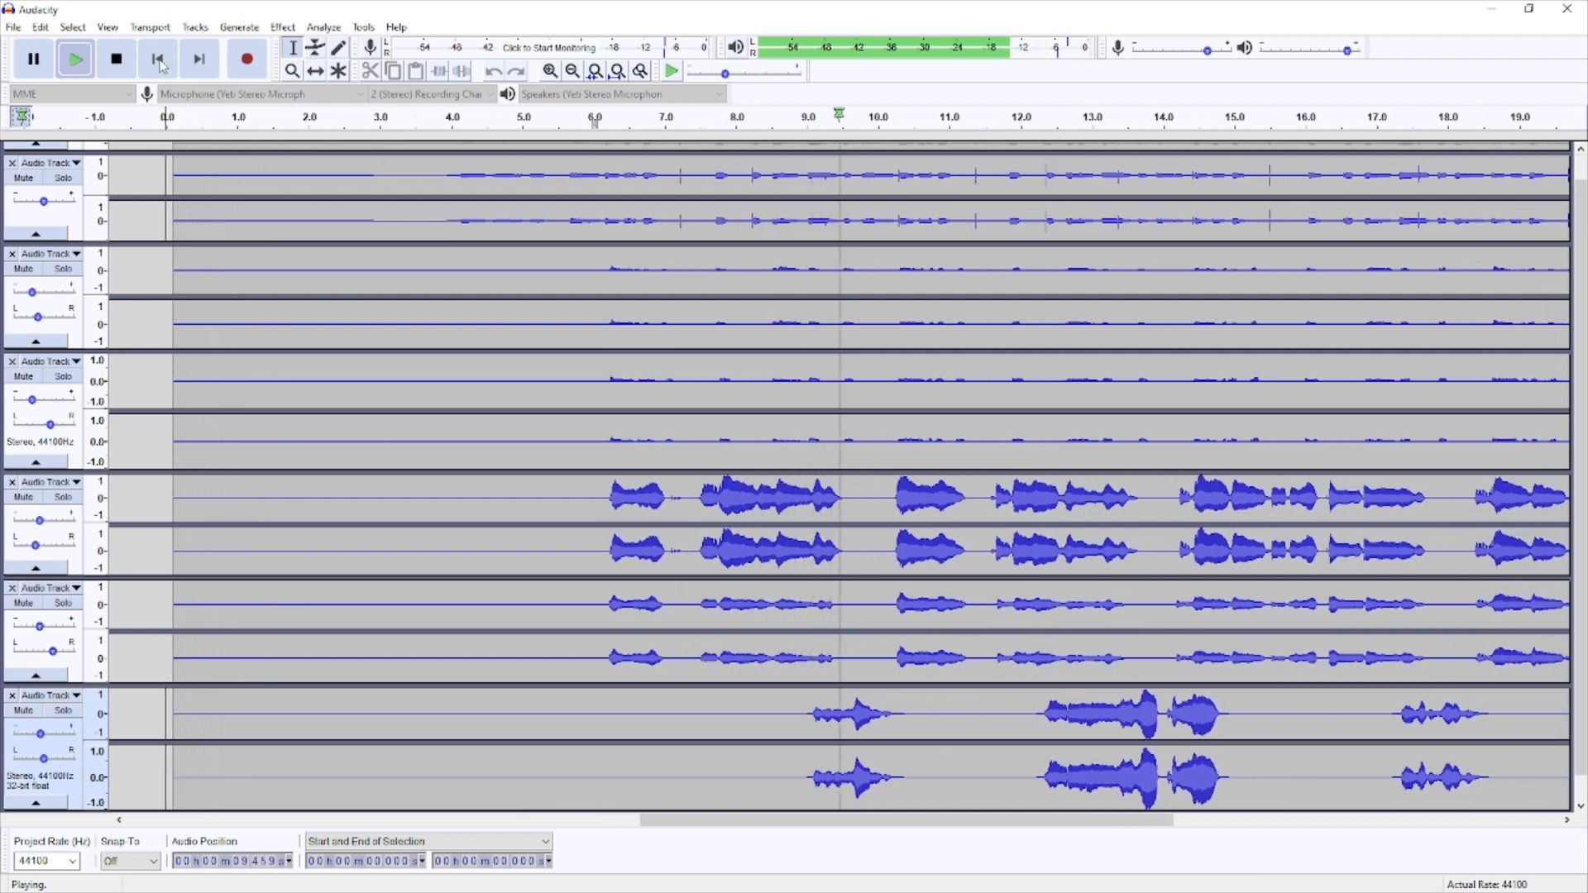
pyautogui.click(116, 60)
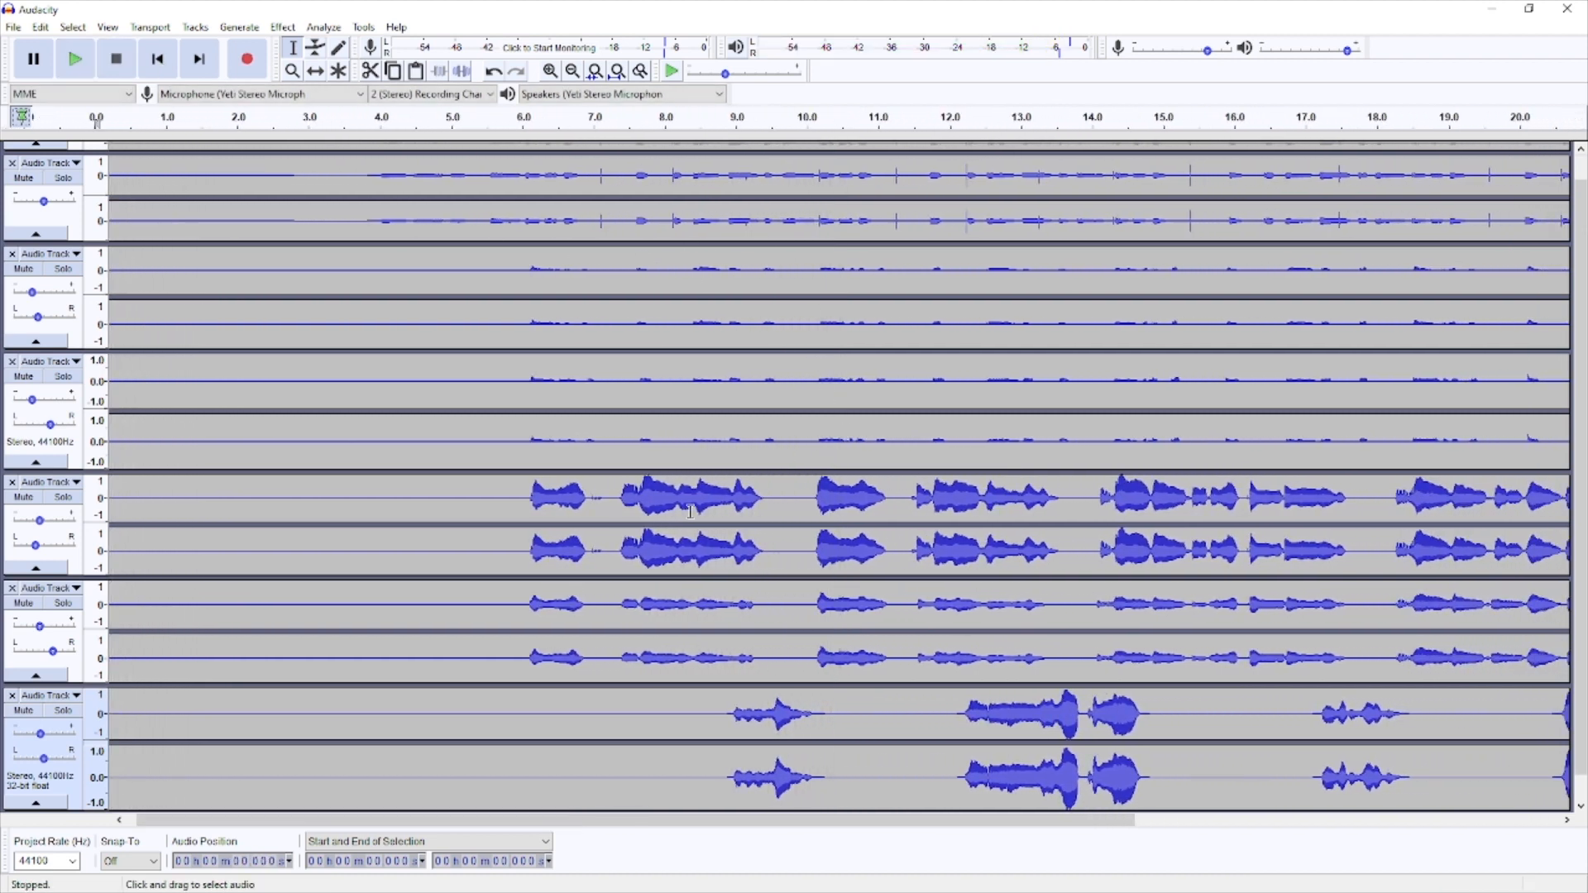
# - Apply Reverb to about 6.05–13.98 s of the third-from-bottom track: room size 62%, reverberance 27%, tone low/high 58%, wet gain -4 dB, dry gain -1 dB
pyautogui.click(565, 494)
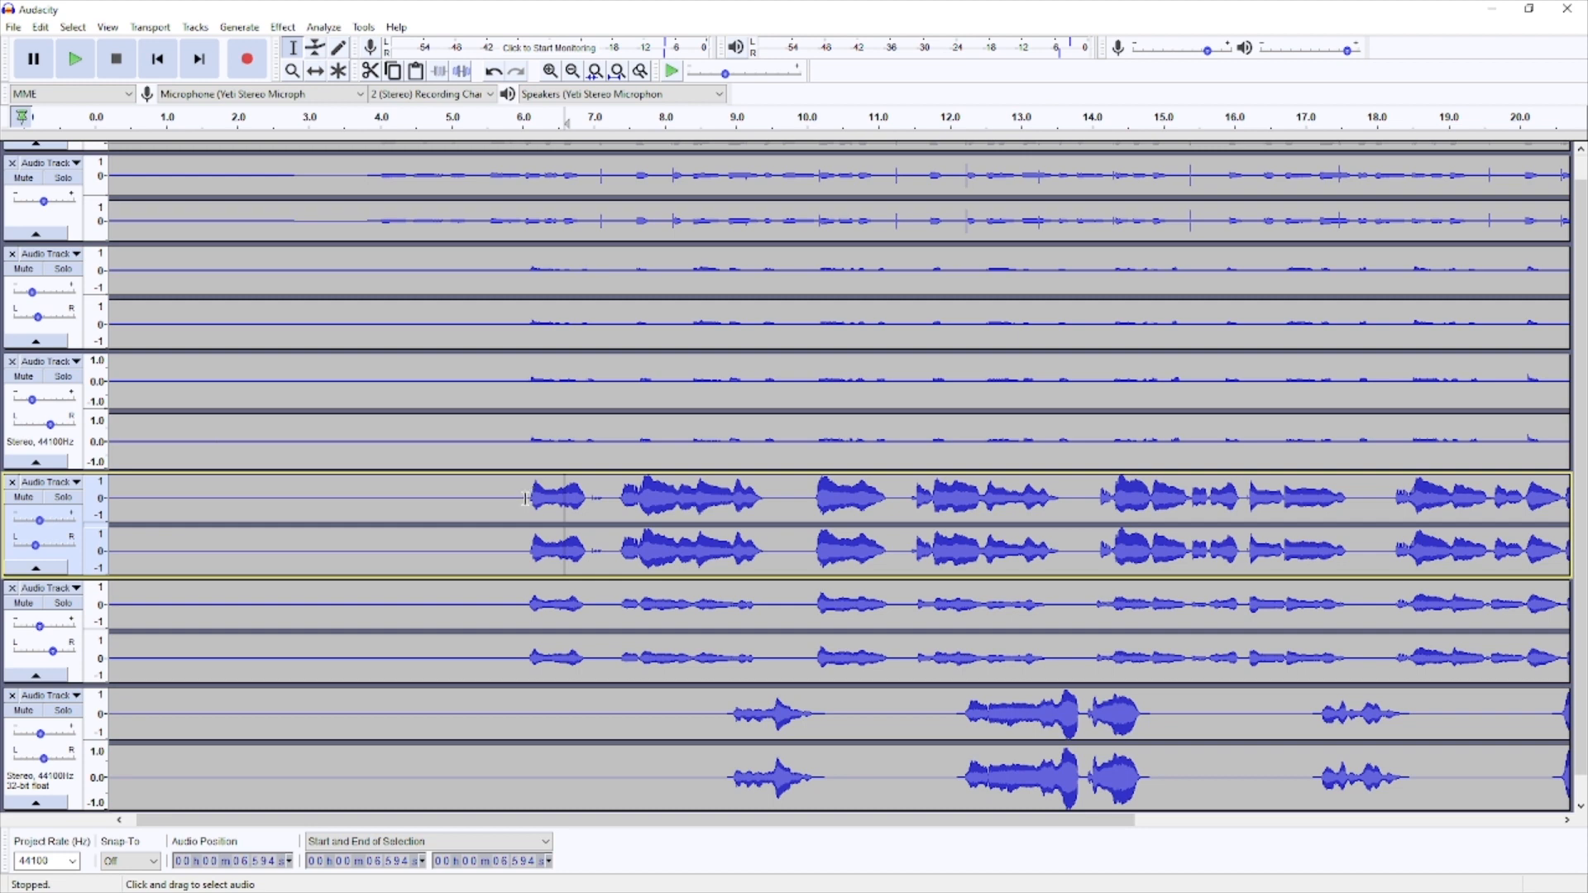
pyautogui.moveTo(526, 504); pyautogui.dragTo(1090, 550)
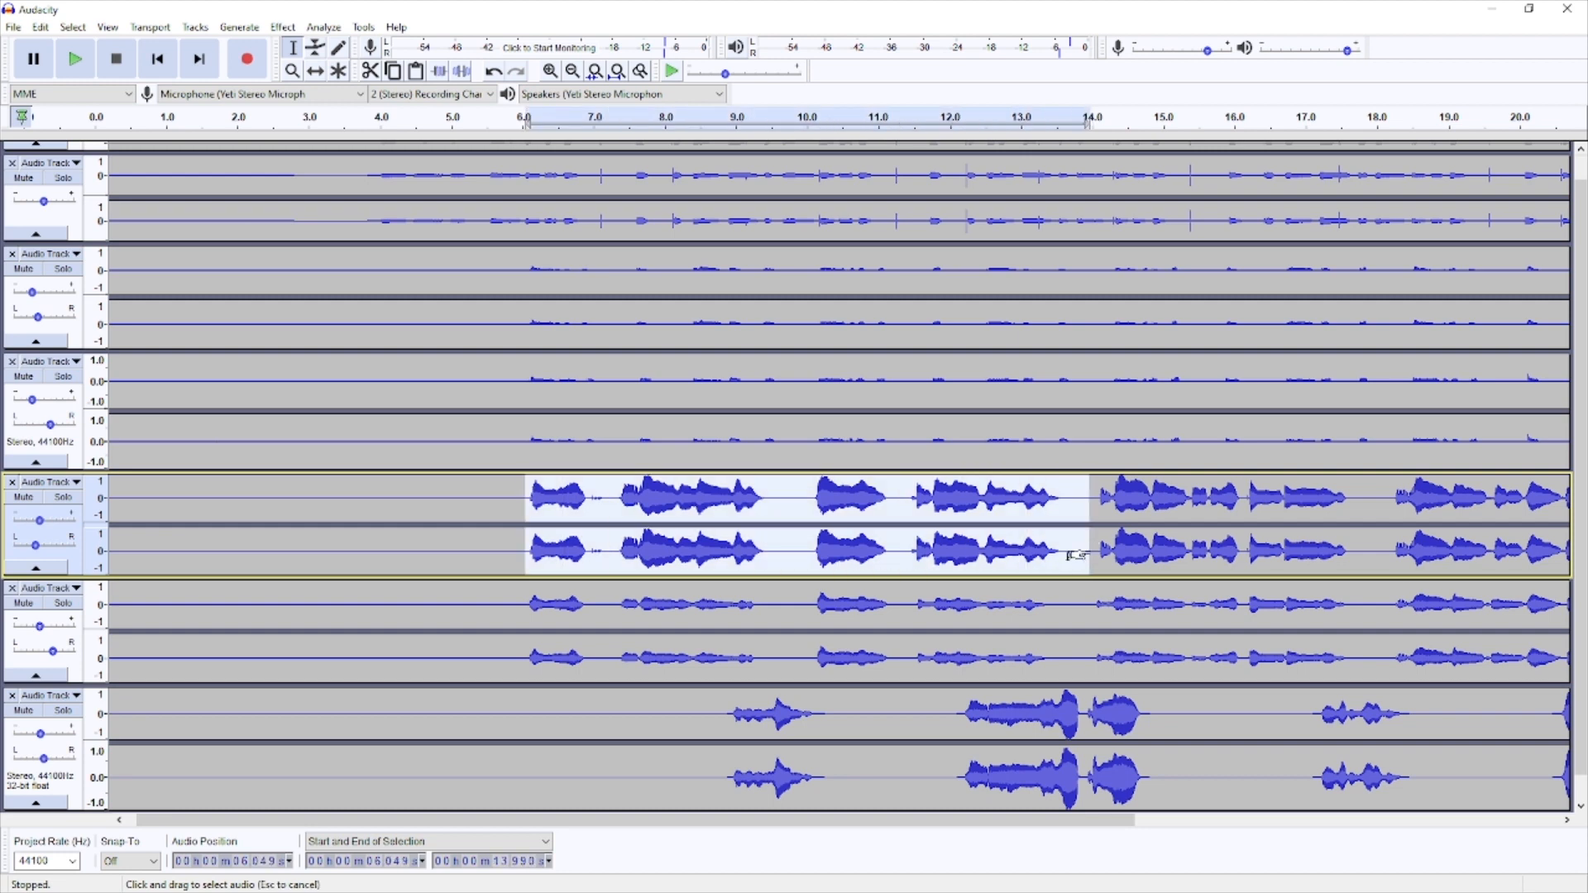
pyautogui.click(283, 28)
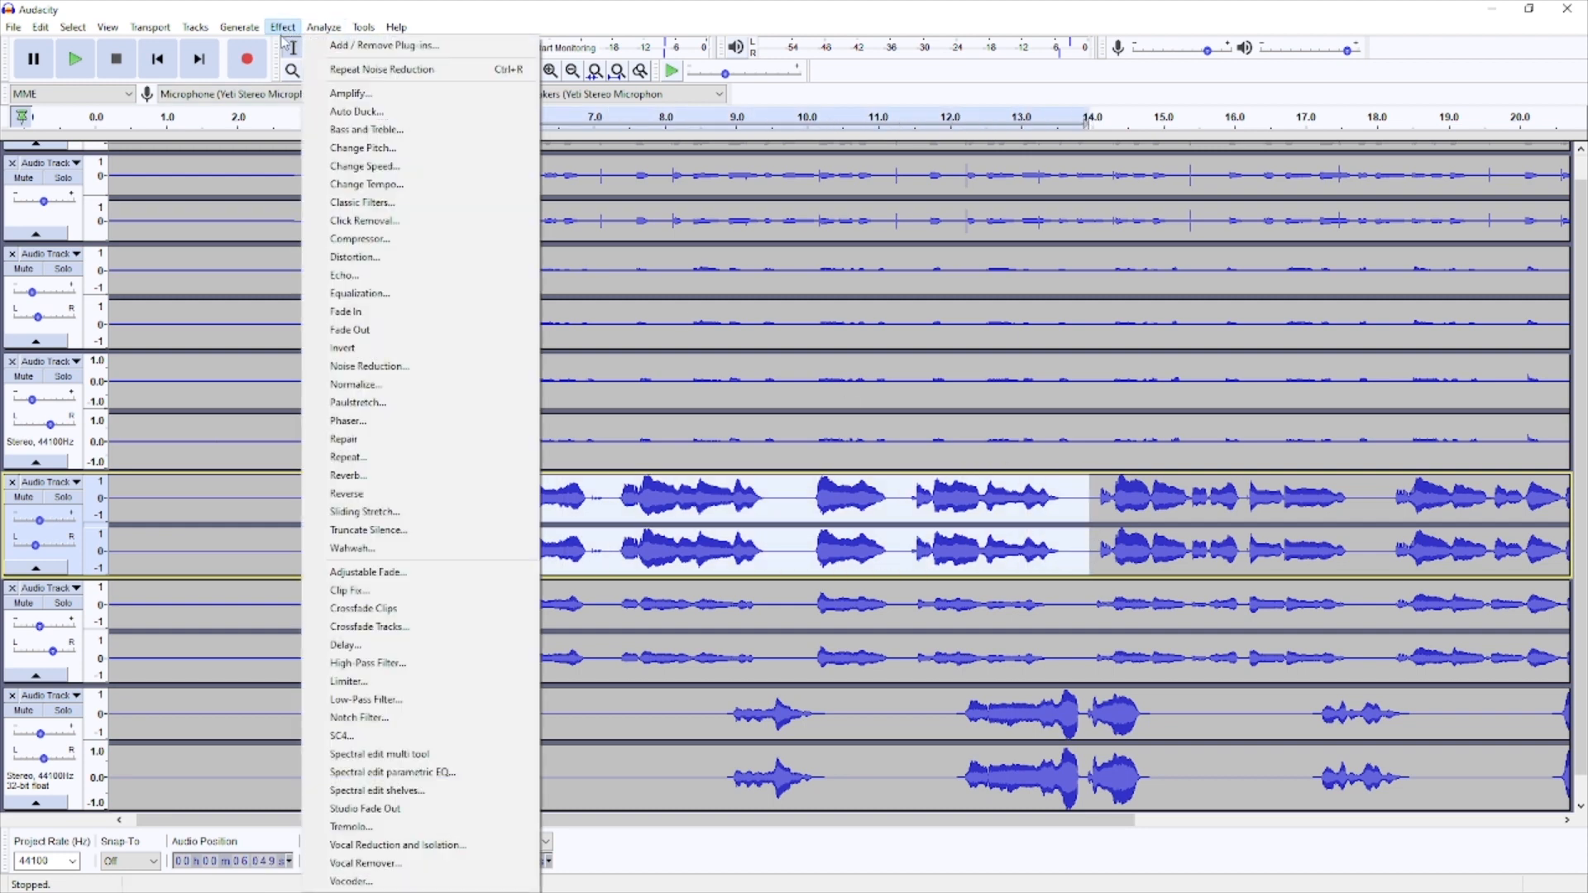
pyautogui.click(383, 482)
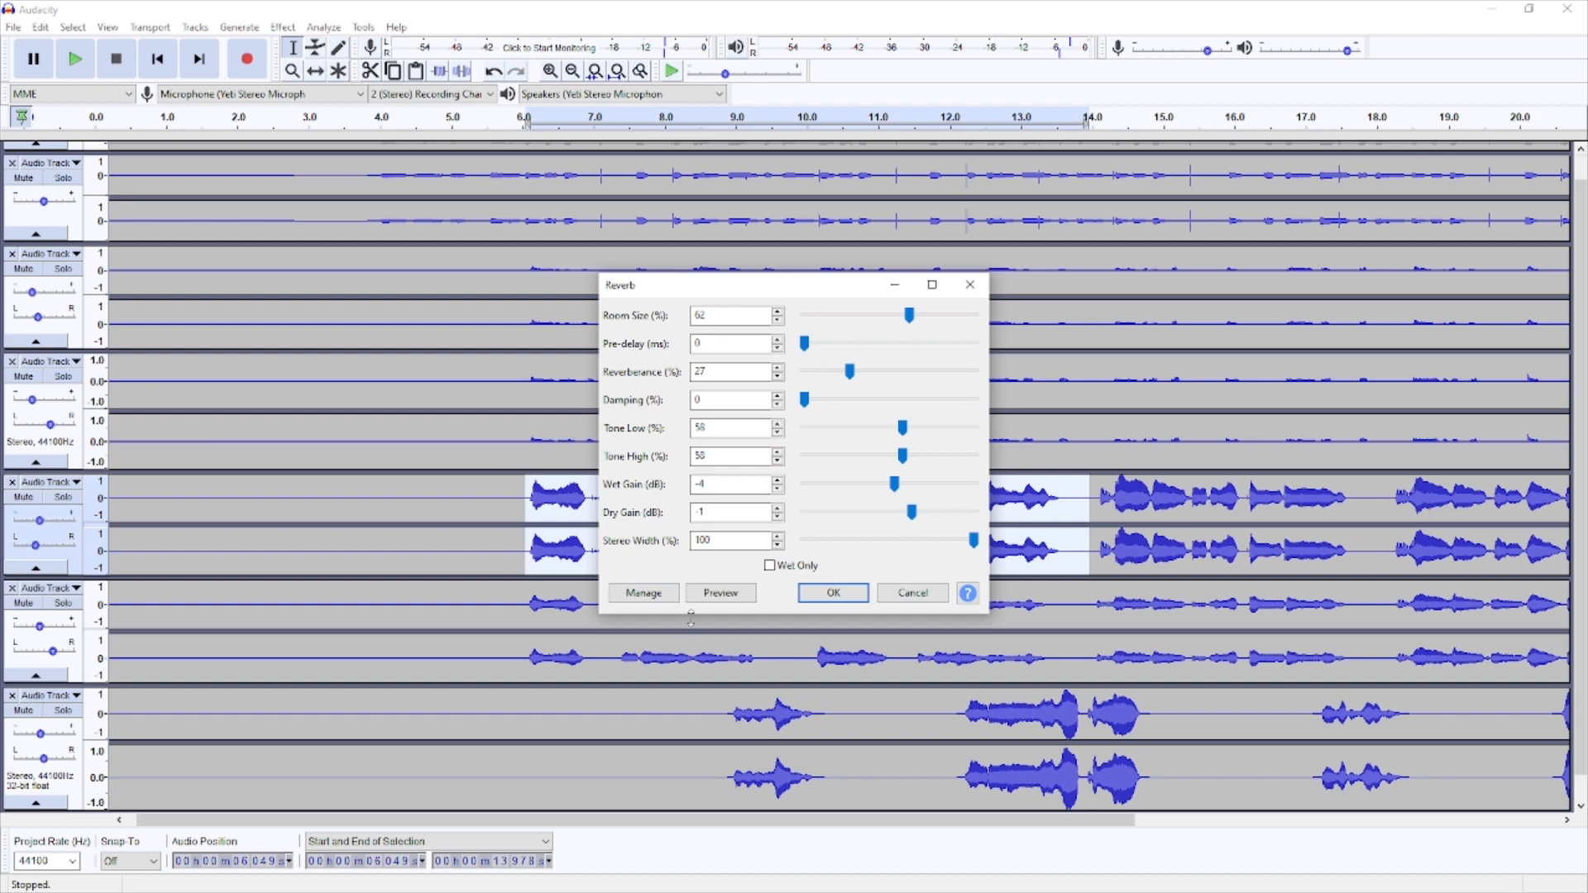
pyautogui.click(720, 593)
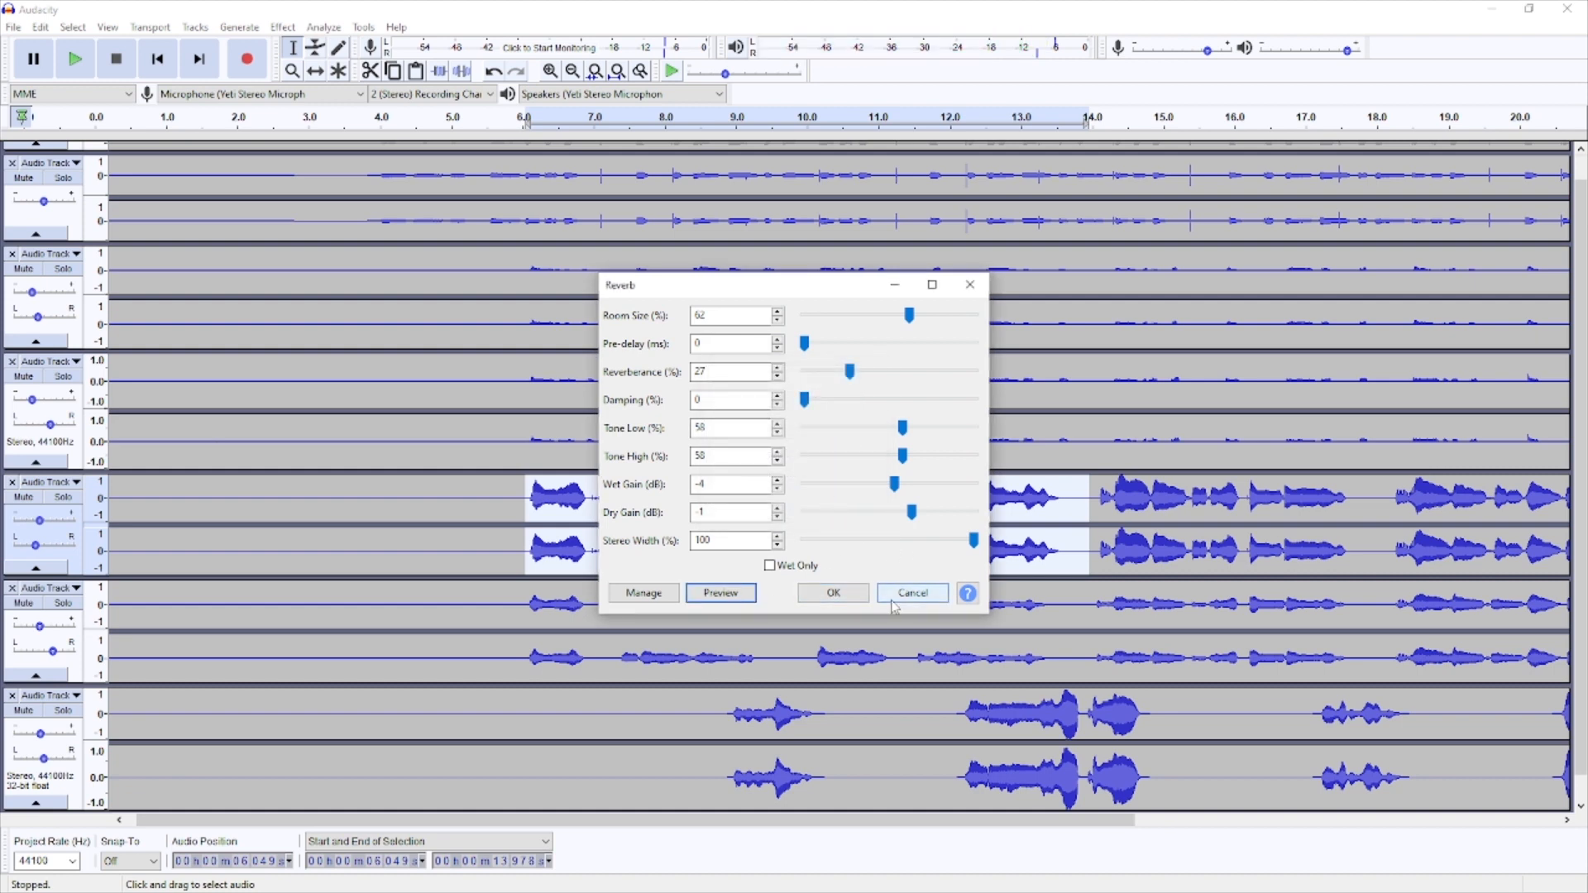
pyautogui.click(832, 593)
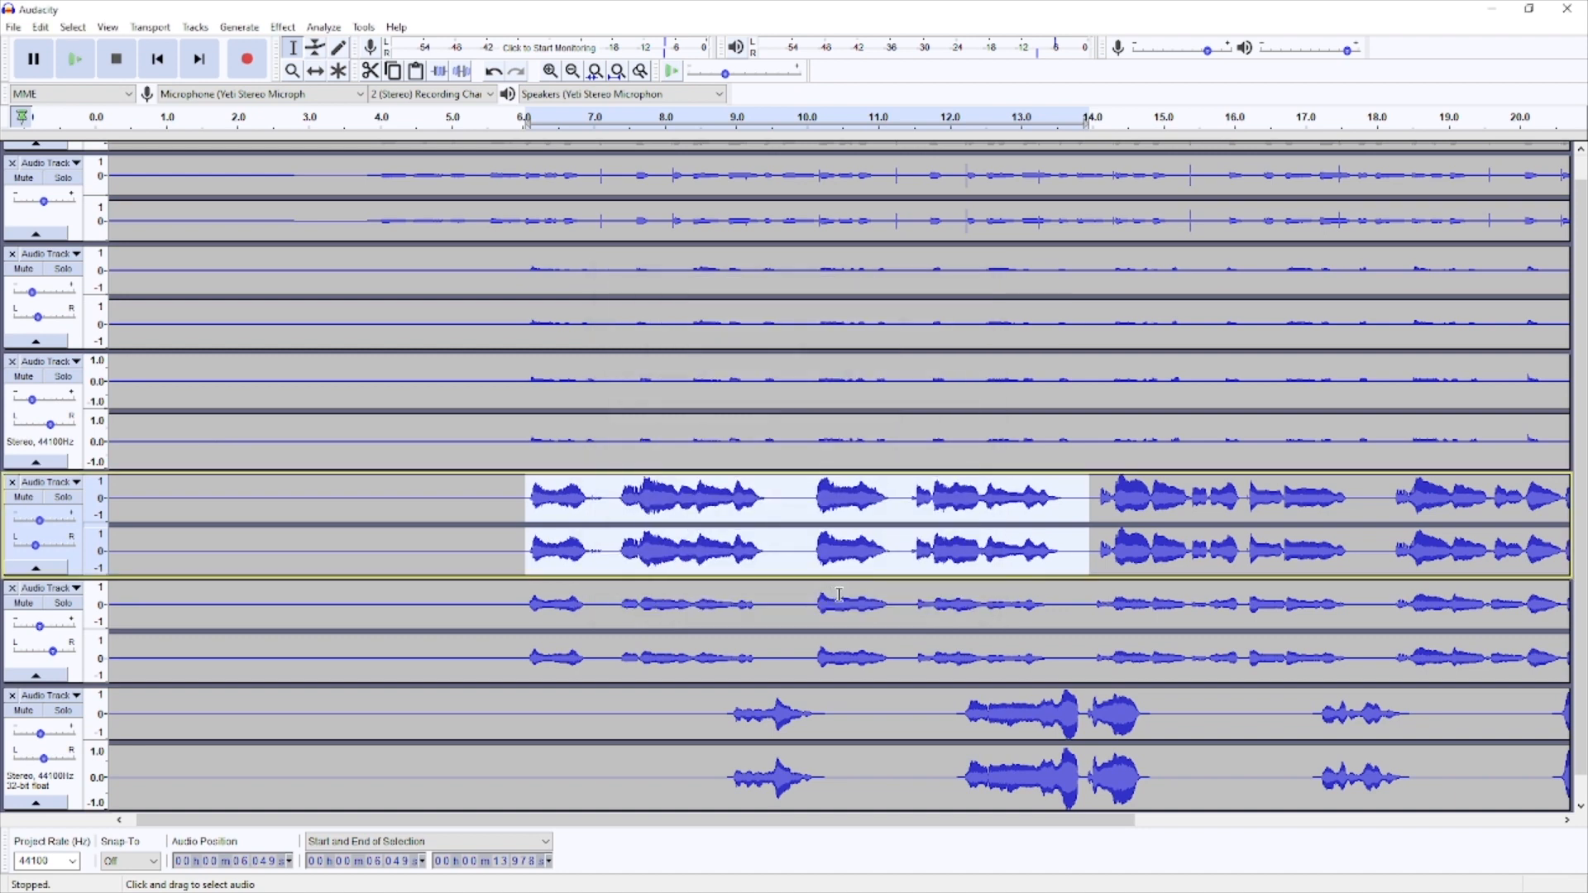
# - Repeat the same reverb on the whole third track from the bottom and on the whole second track from the bottom
pyautogui.doubleClick(835, 508)
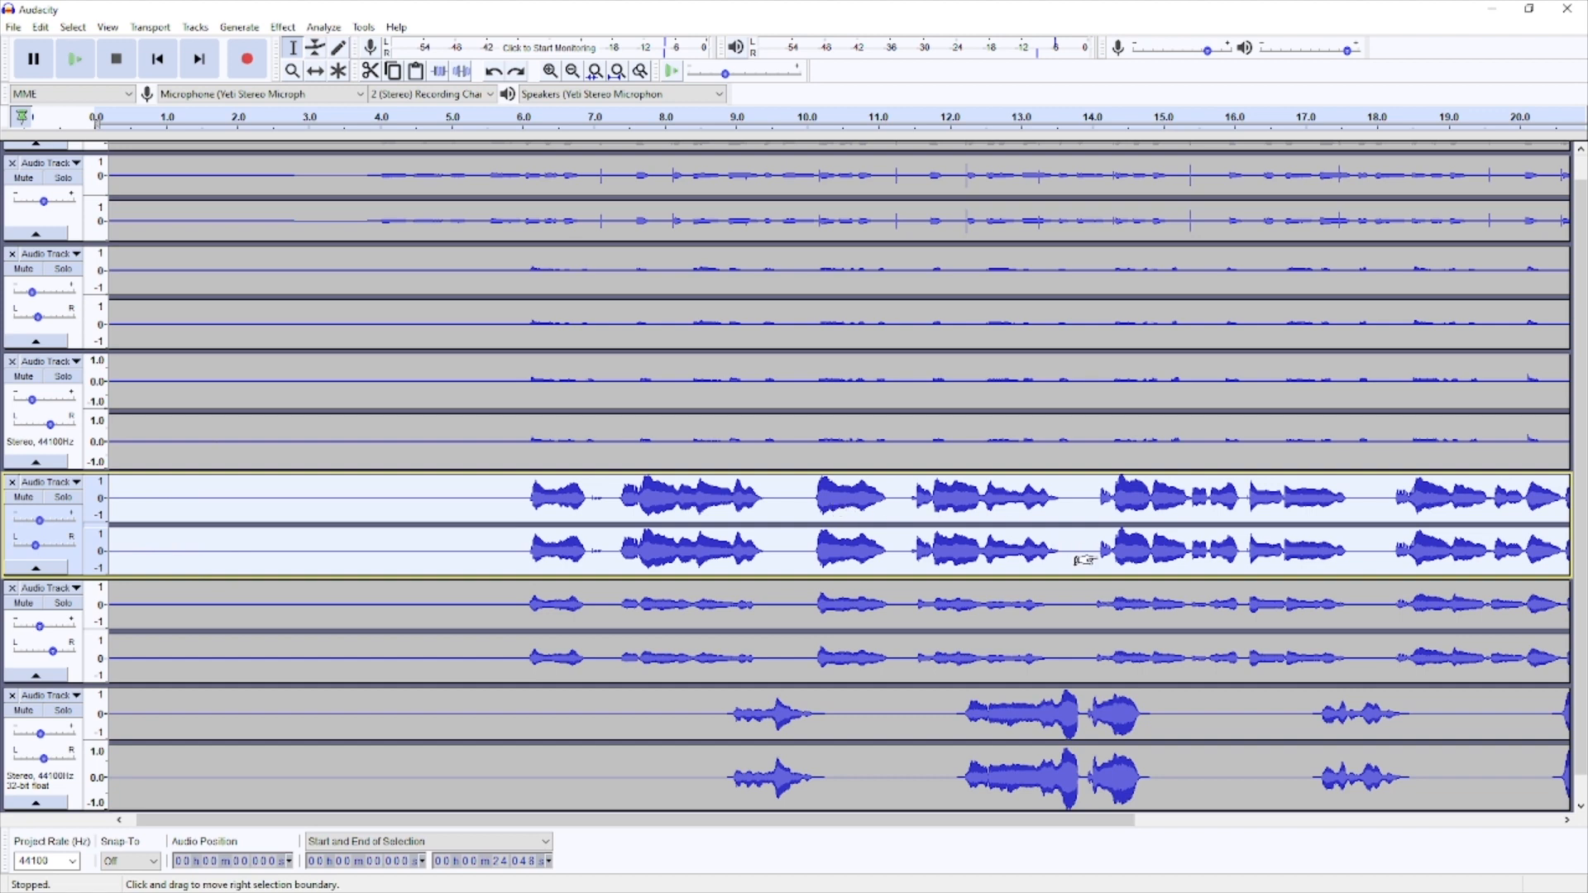
pyautogui.click(279, 29)
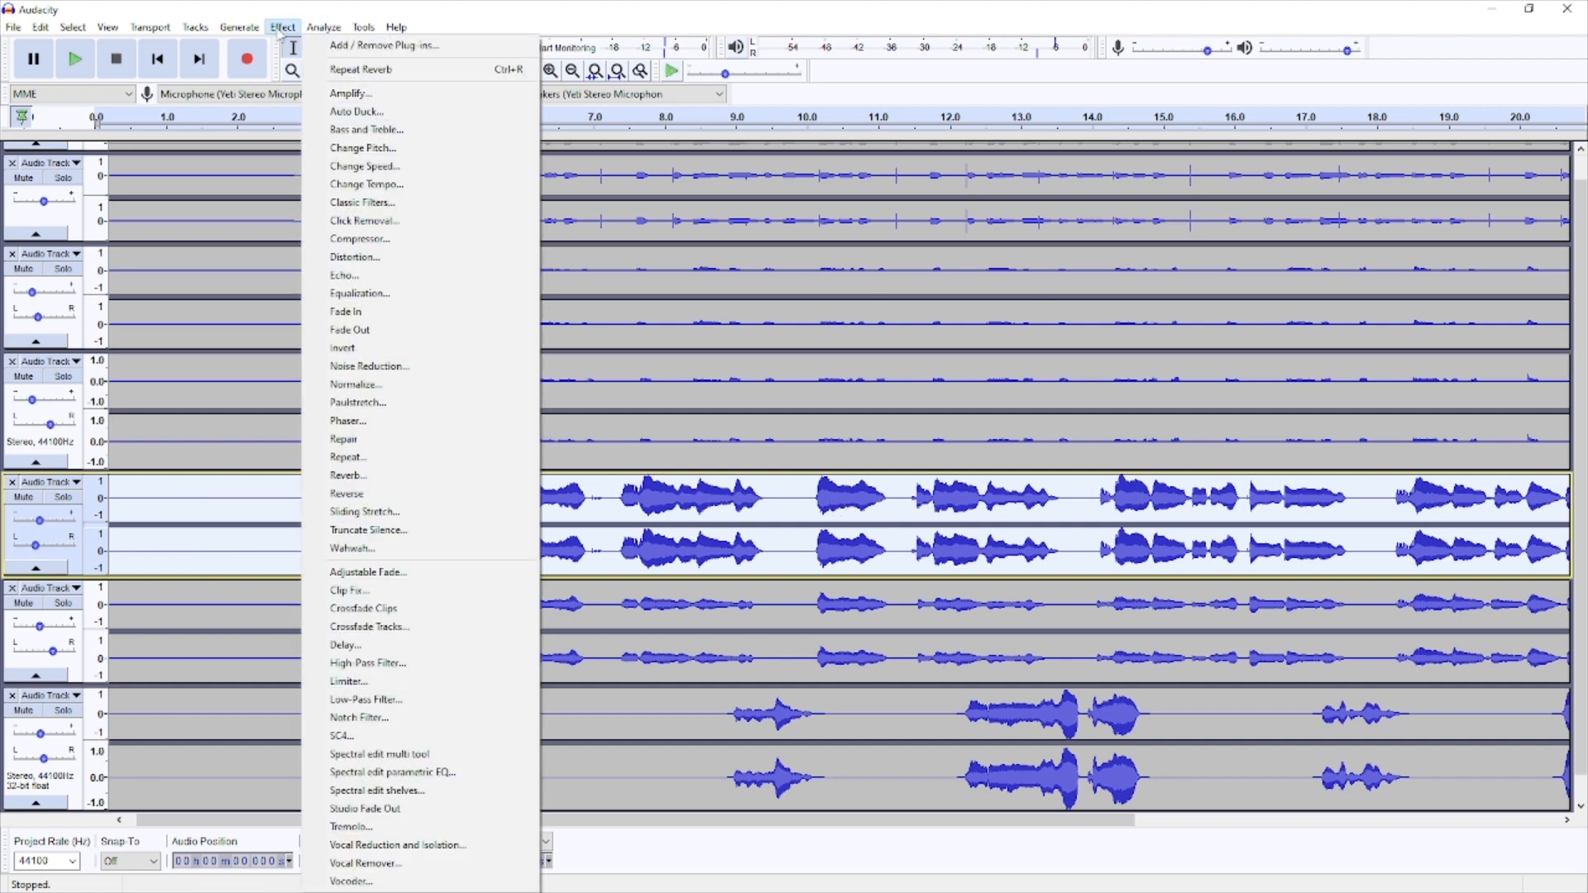
pyautogui.click(387, 71)
pyautogui.click(768, 614)
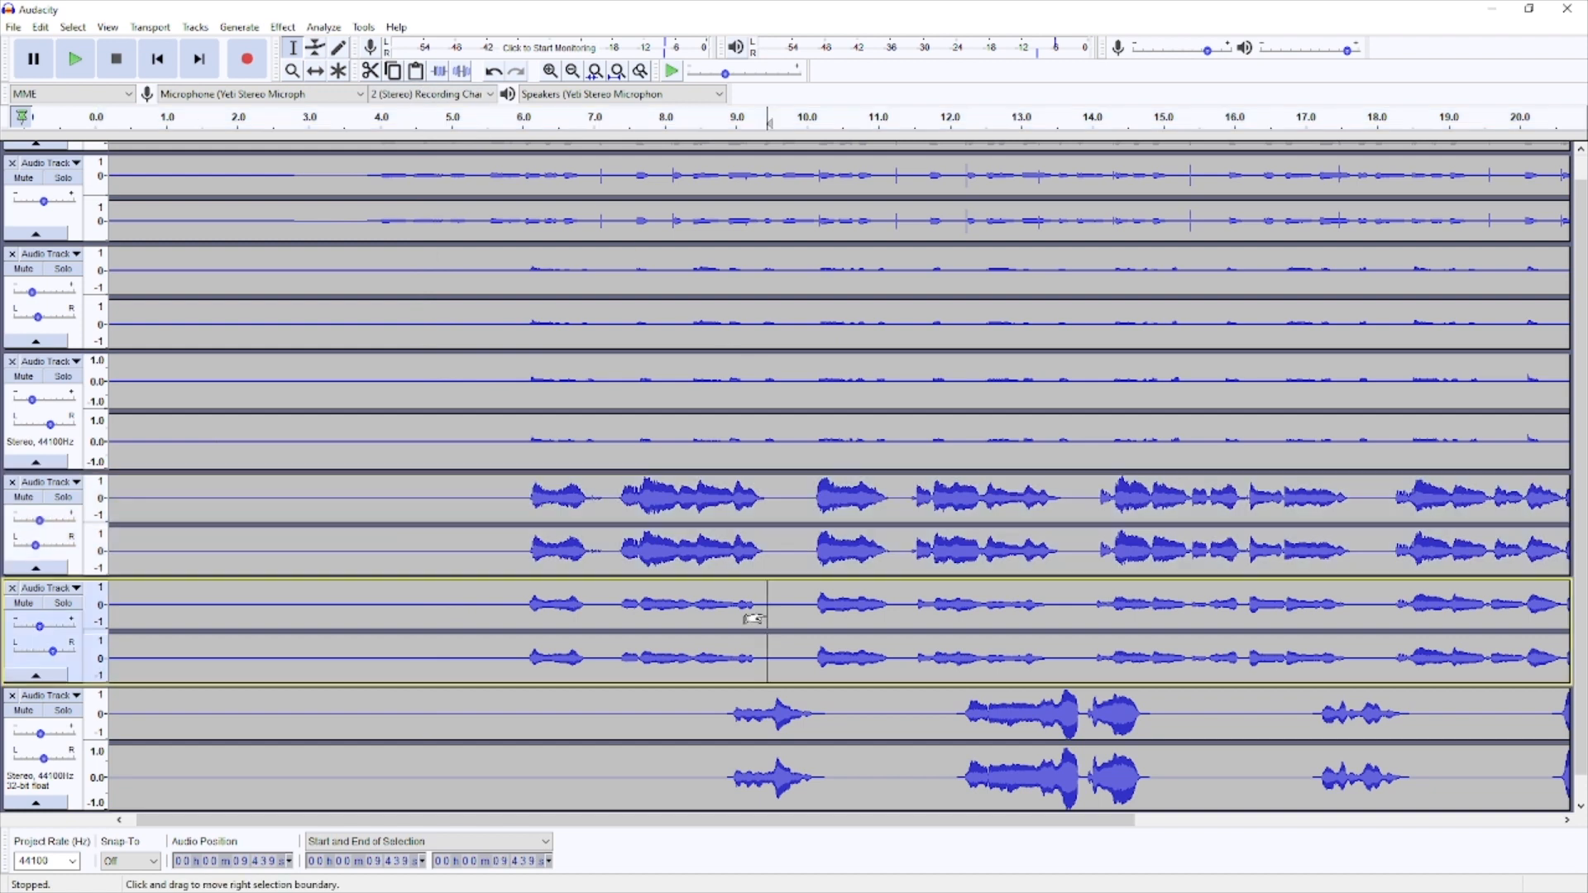
pyautogui.doubleClick(743, 610)
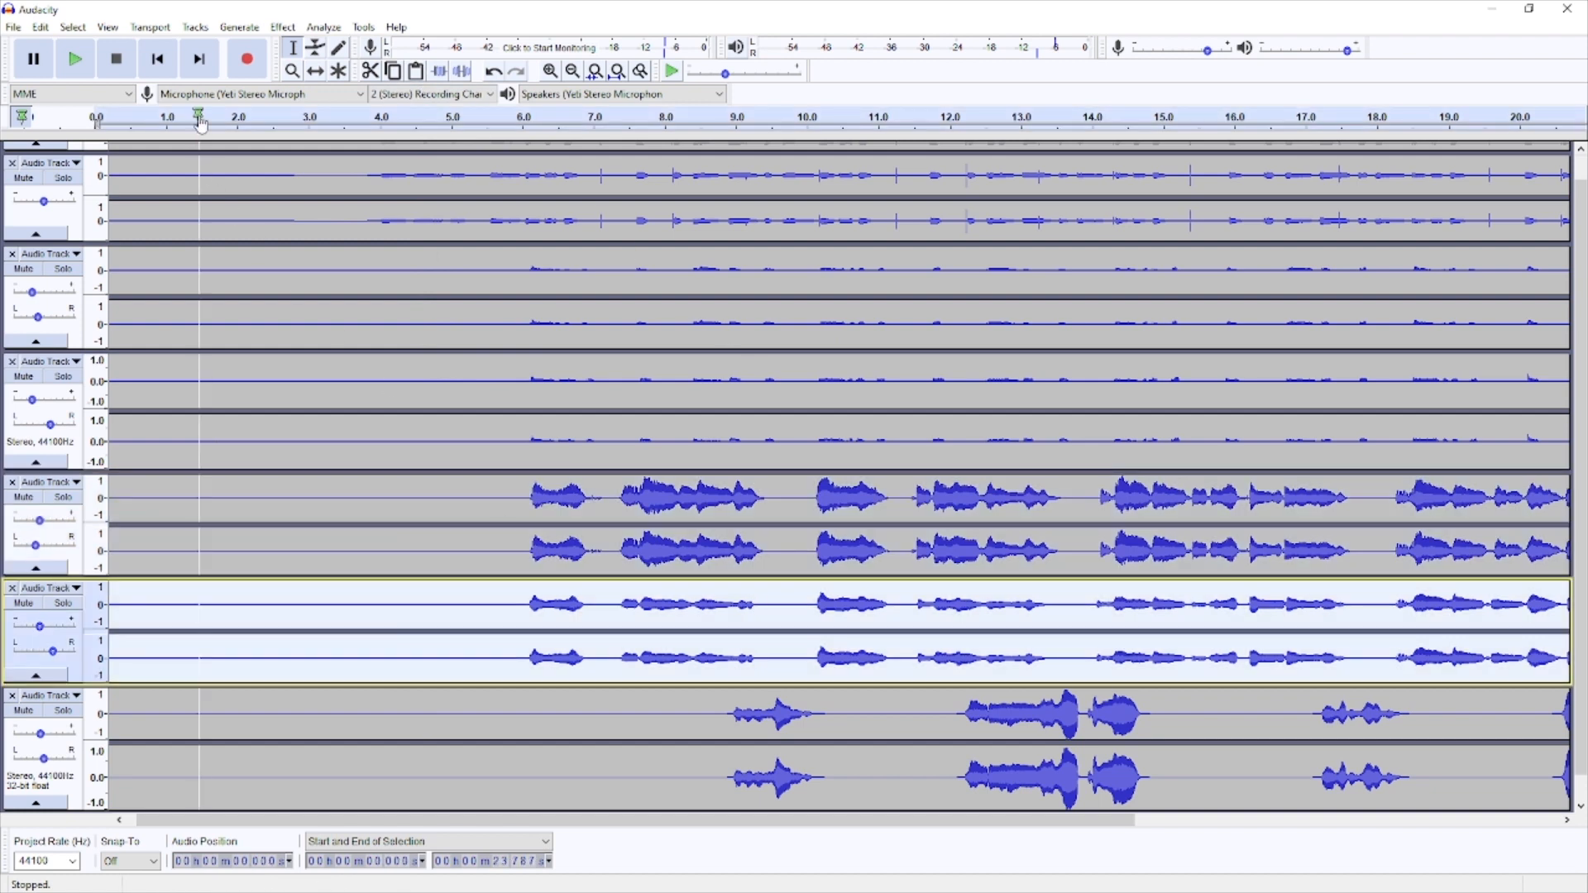
pyautogui.click(283, 27)
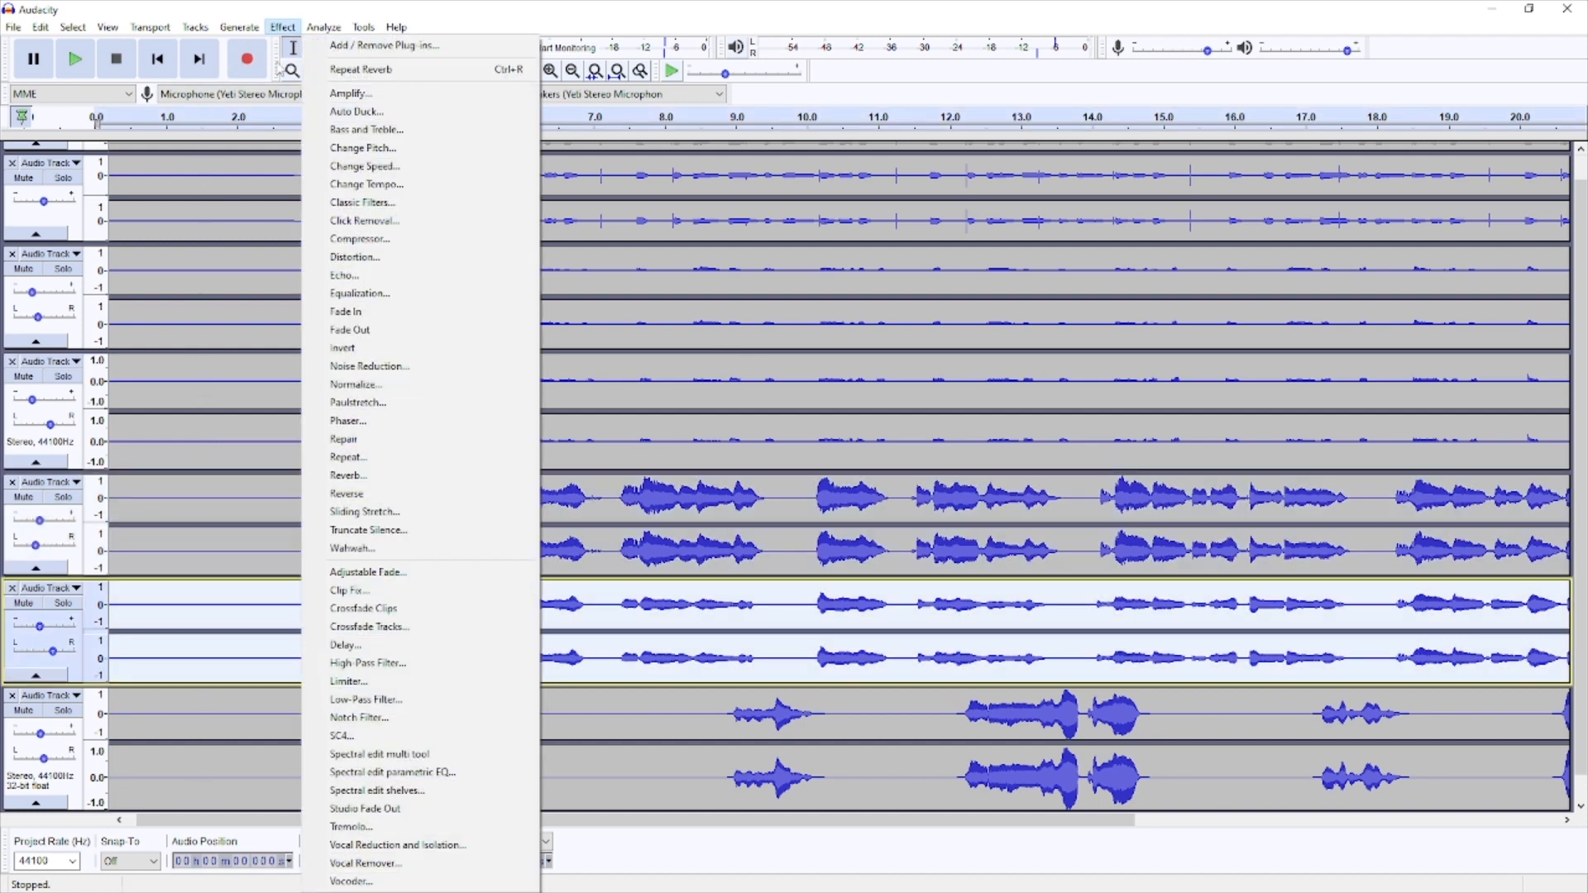
pyautogui.click(333, 71)
# - Try the same reverb on the whole bottom track, listening to it in the mix from about 5.9 s, and undo it
pyautogui.click(890, 709)
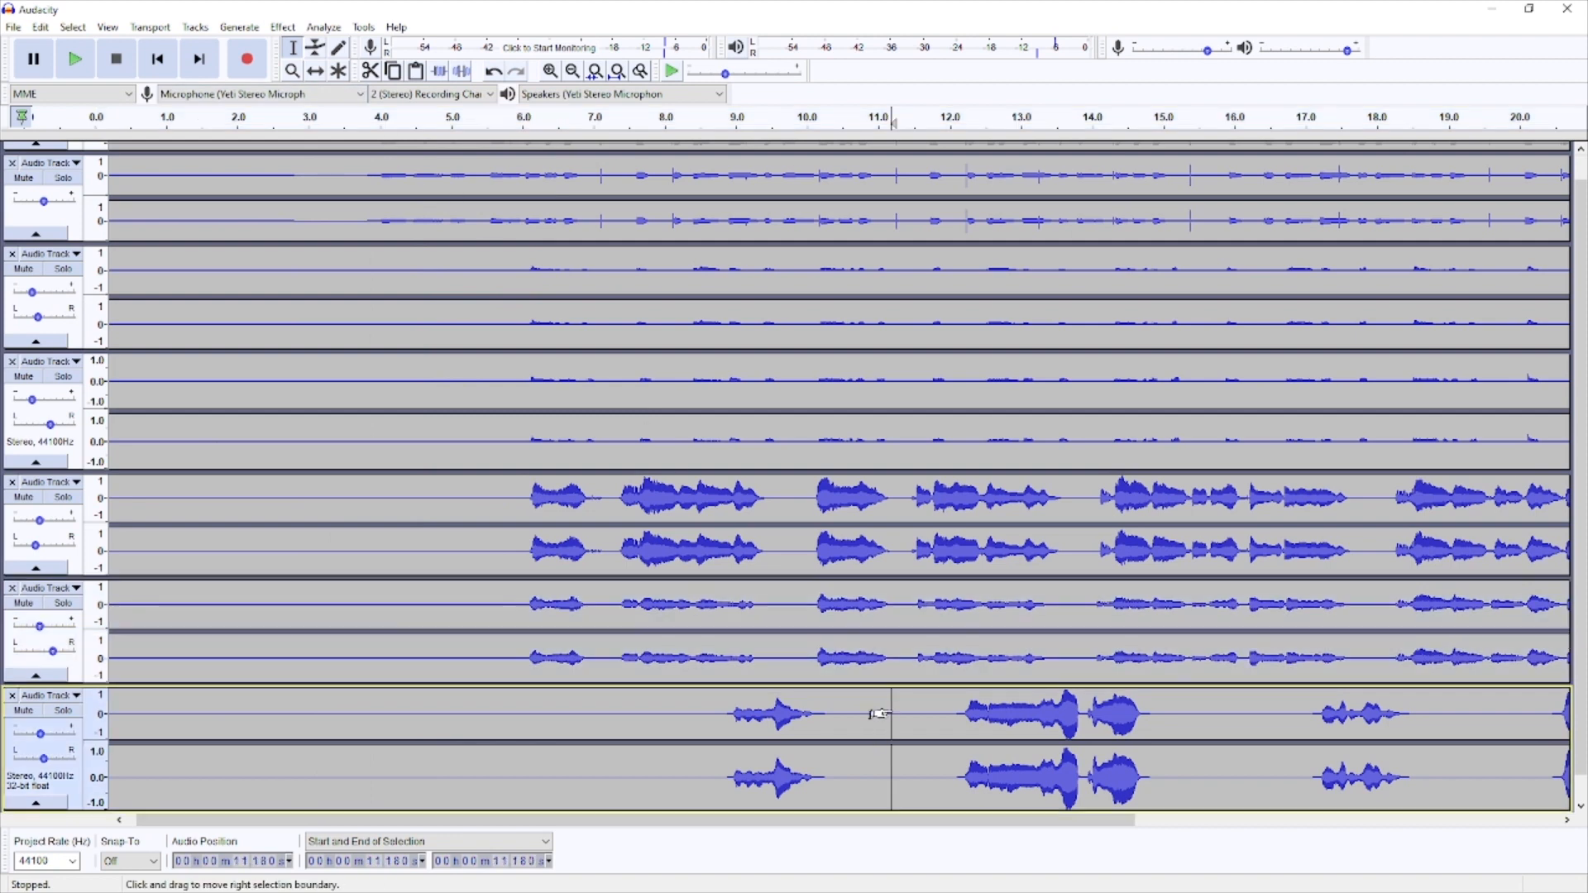
pyautogui.doubleClick(890, 709)
pyautogui.click(283, 27)
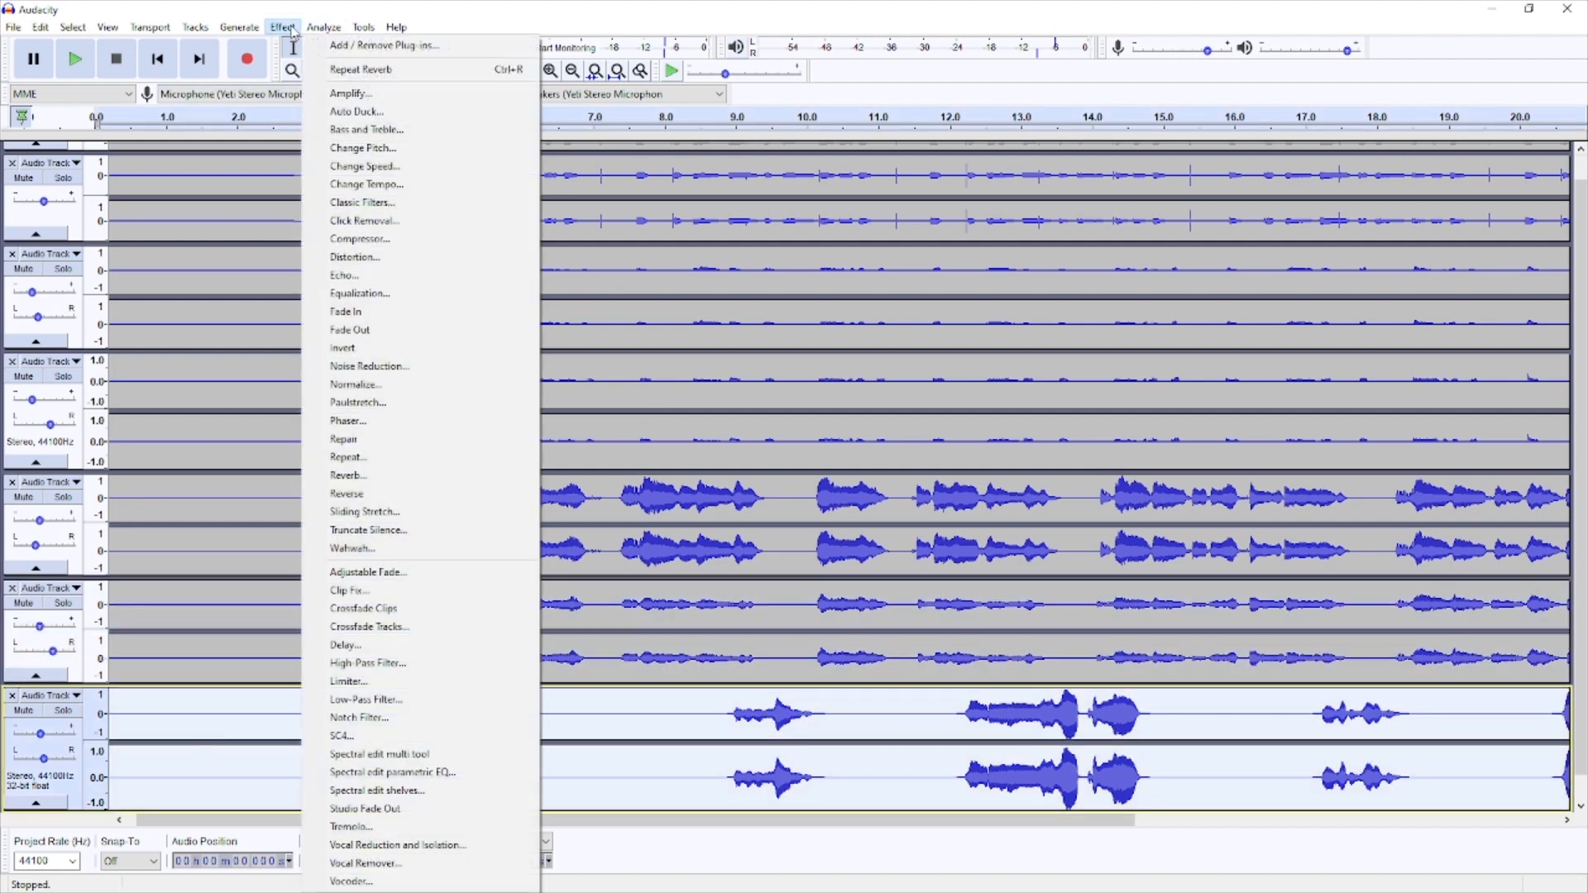
pyautogui.click(333, 71)
pyautogui.click(725, 713)
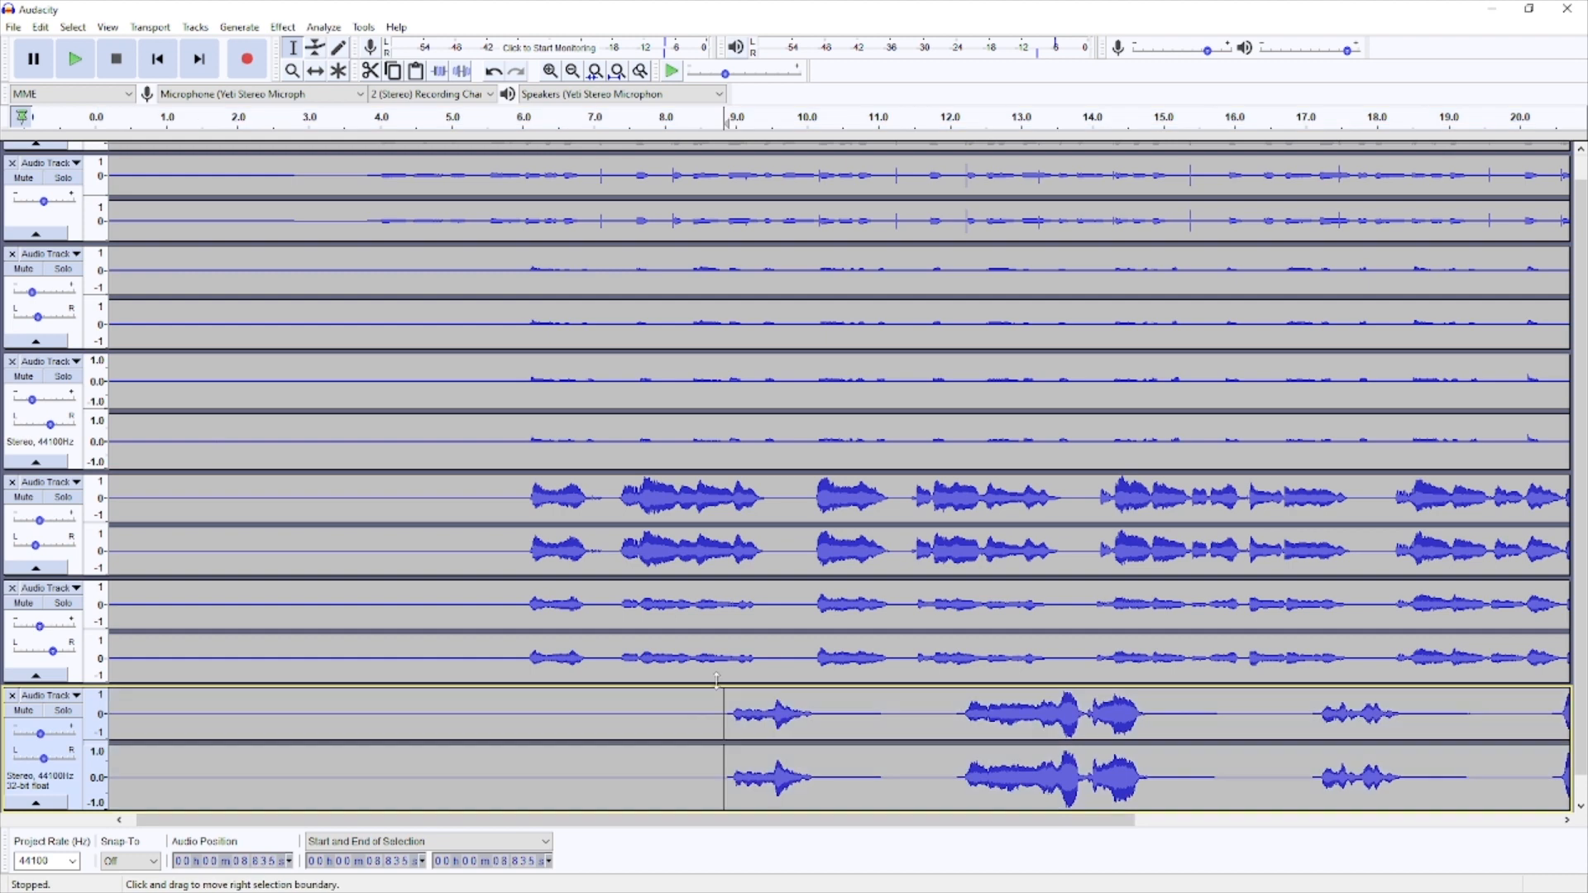
pyautogui.click(516, 135)
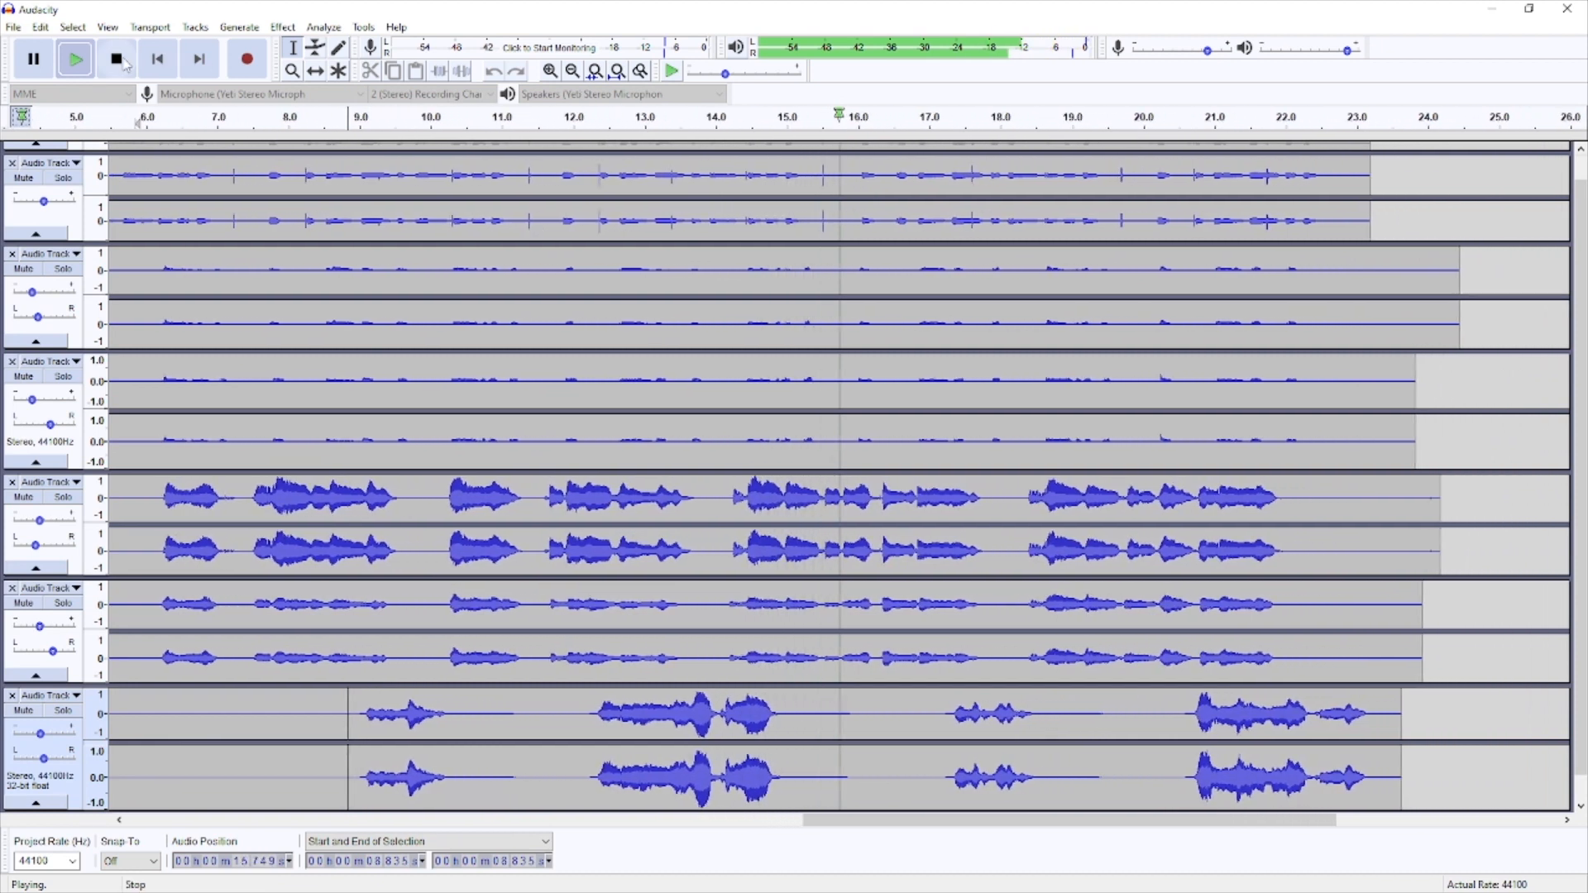
pyautogui.press('space')
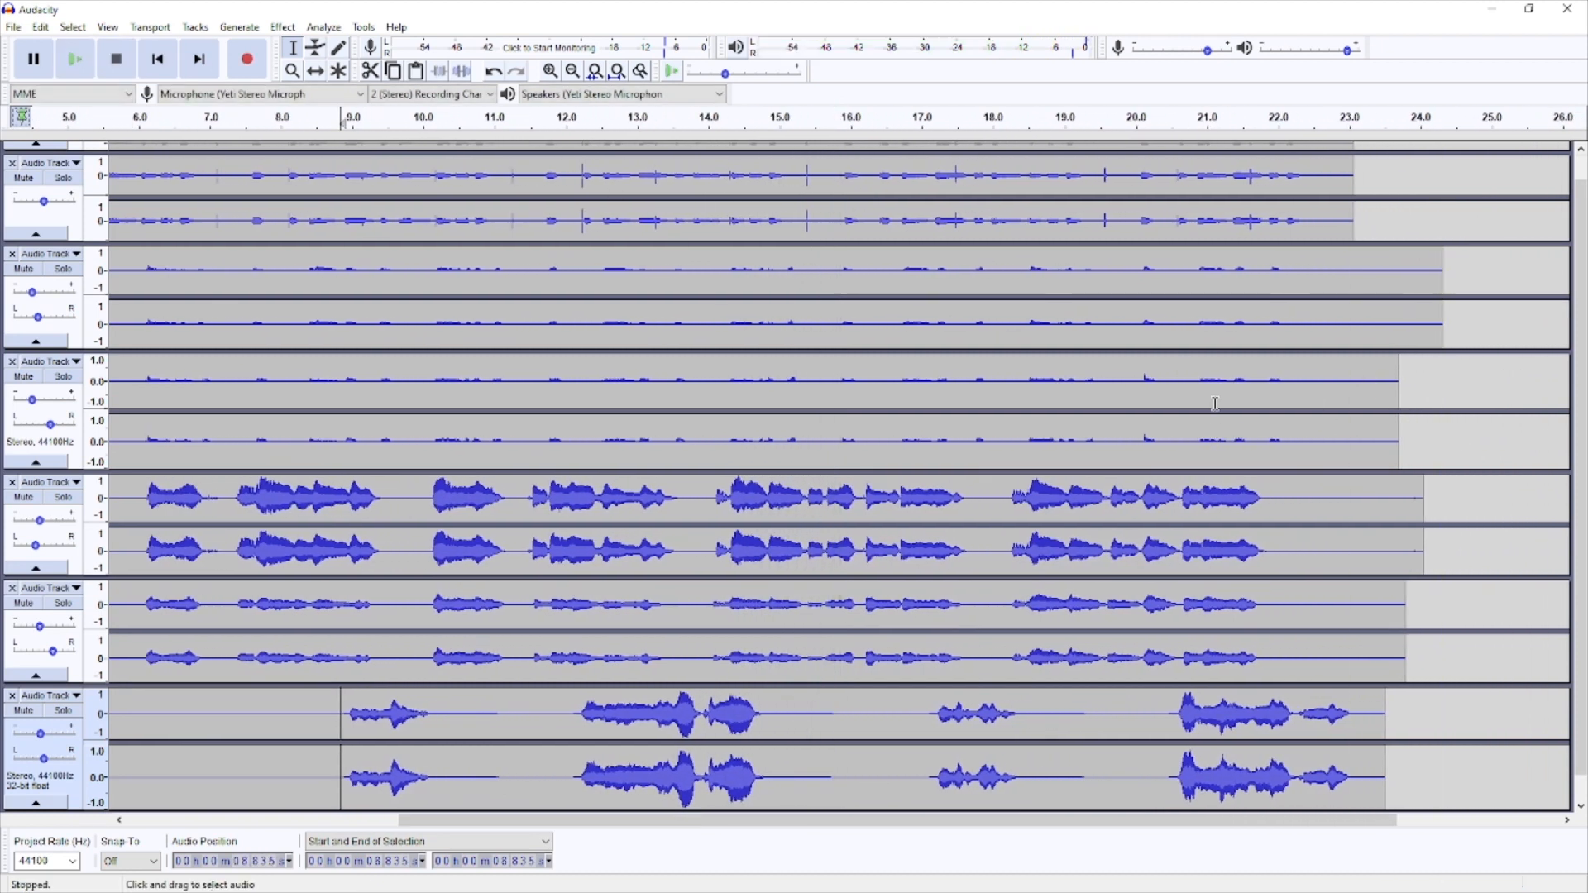
pyautogui.hotkey('ctrl', 'z')
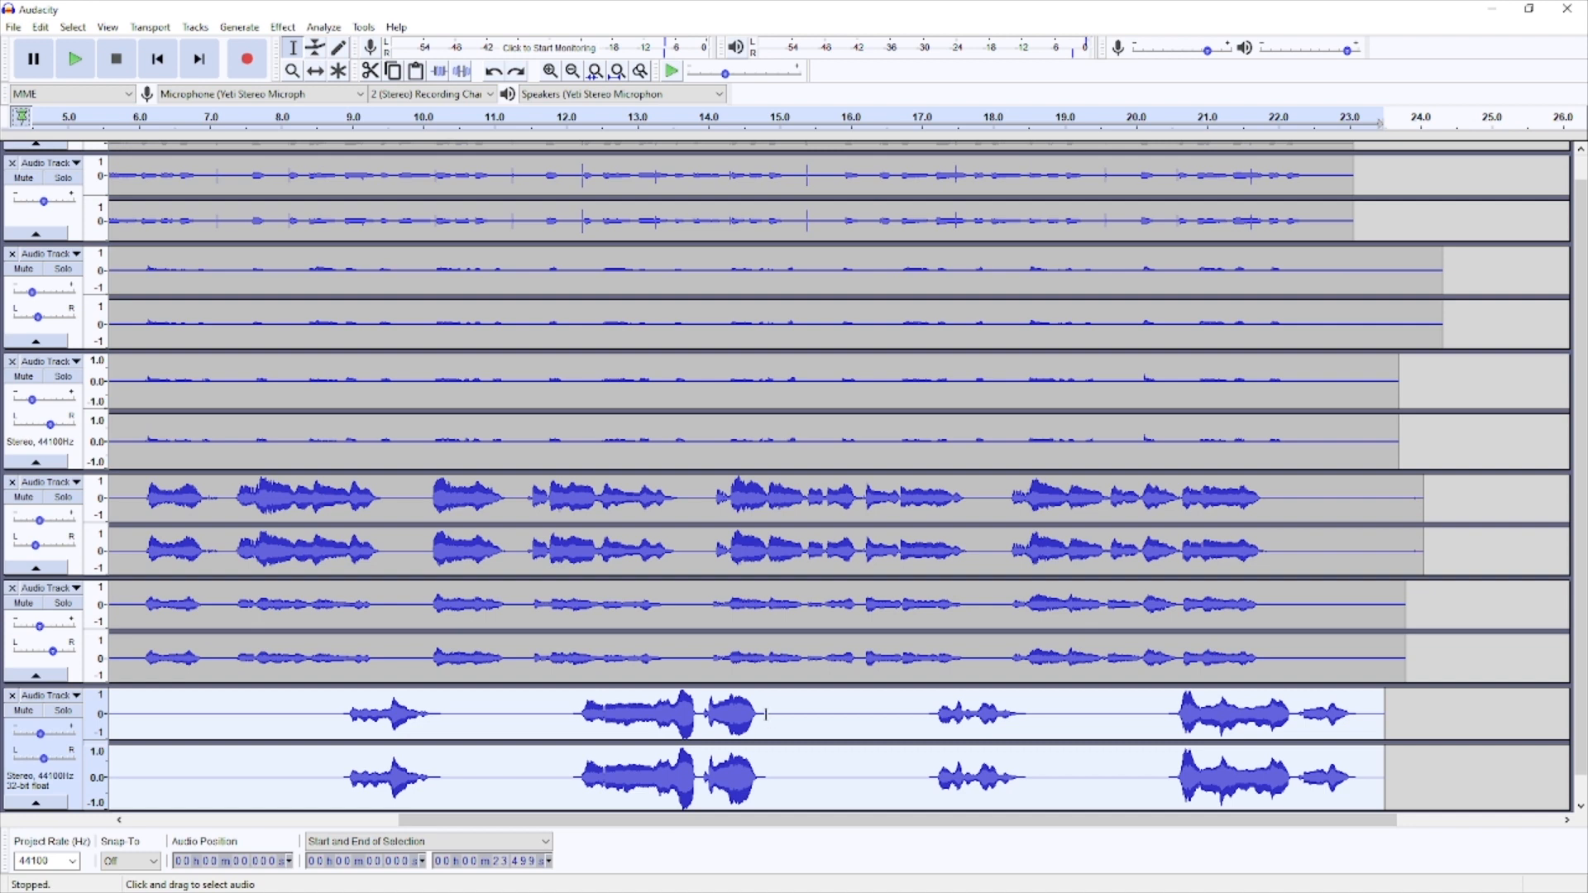
# - Preview Reverb at room size 66% and reverberance 37% on about 8.71 to 11.58 s of the bottom track
pyautogui.click(428, 715)
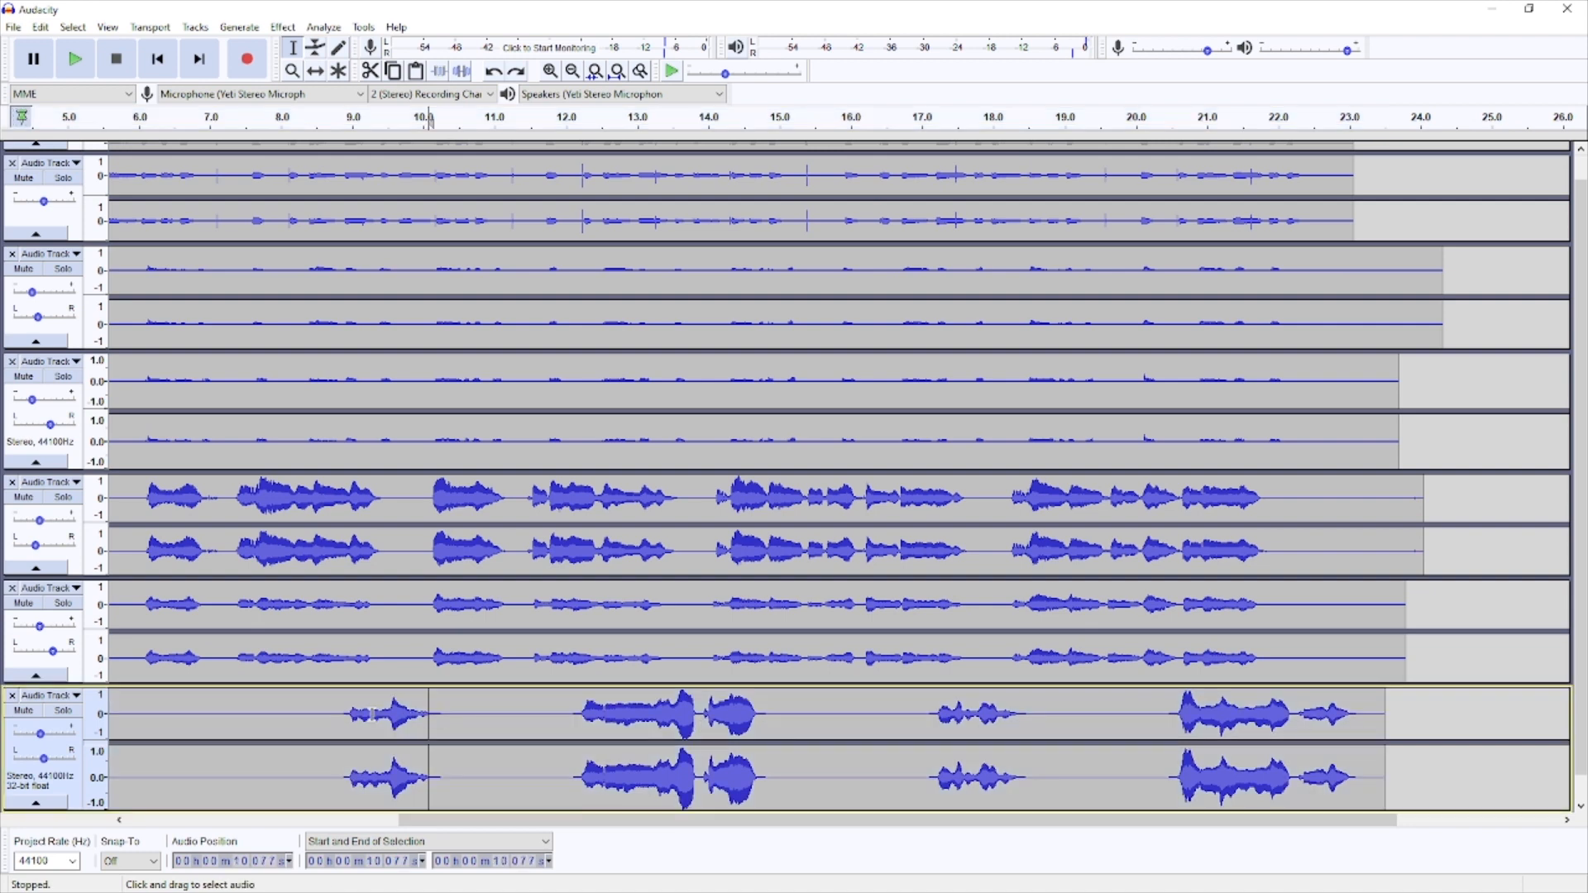
pyautogui.moveTo(331, 717); pyautogui.dragTo(535, 716)
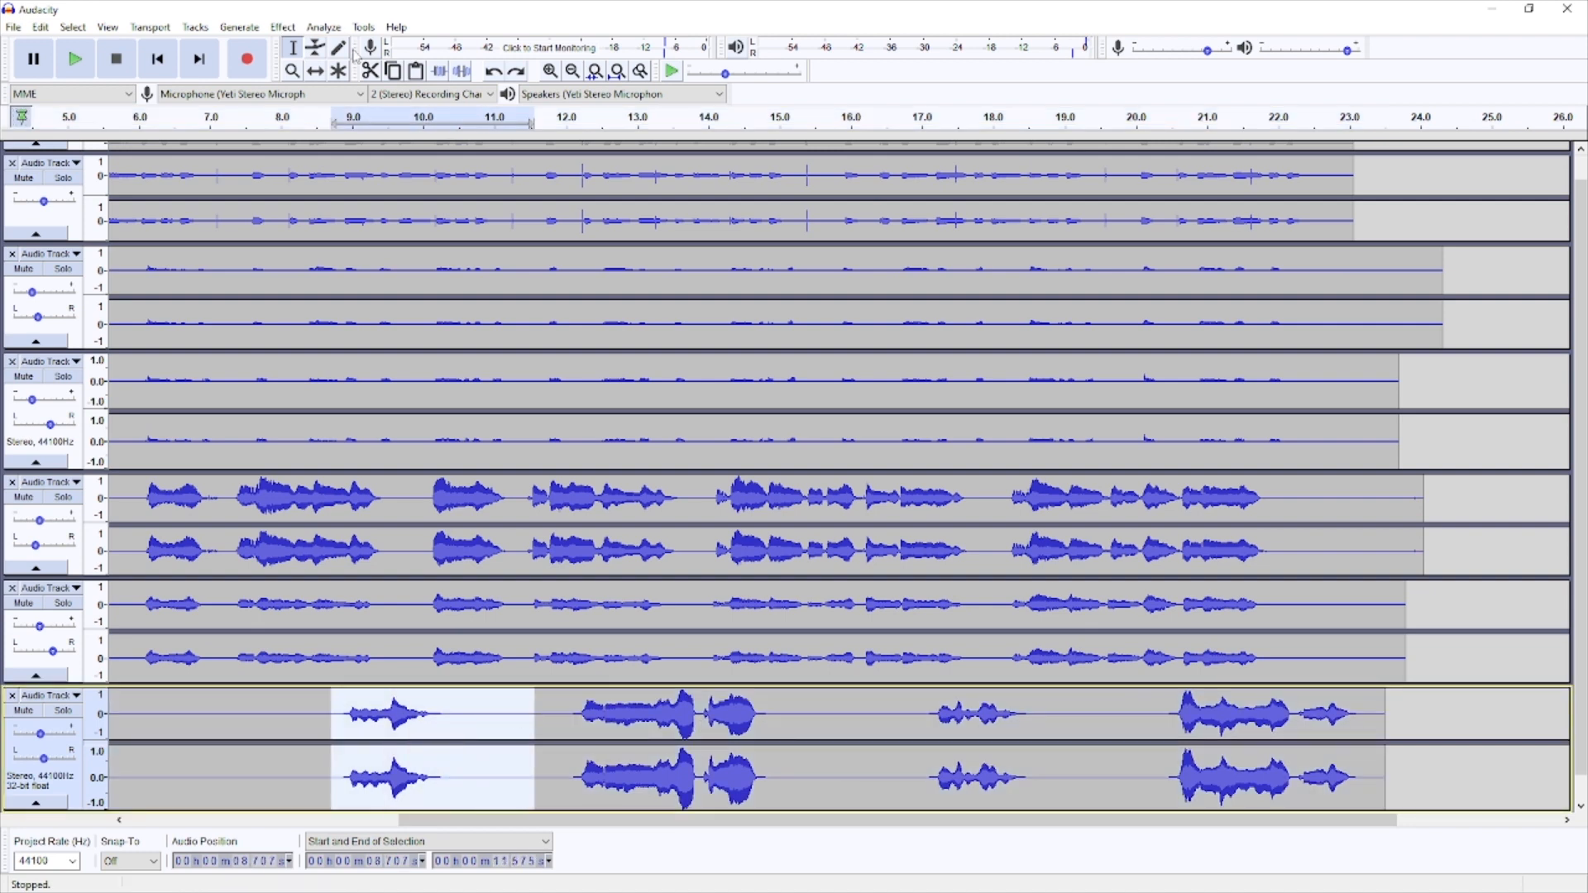
pyautogui.click(283, 28)
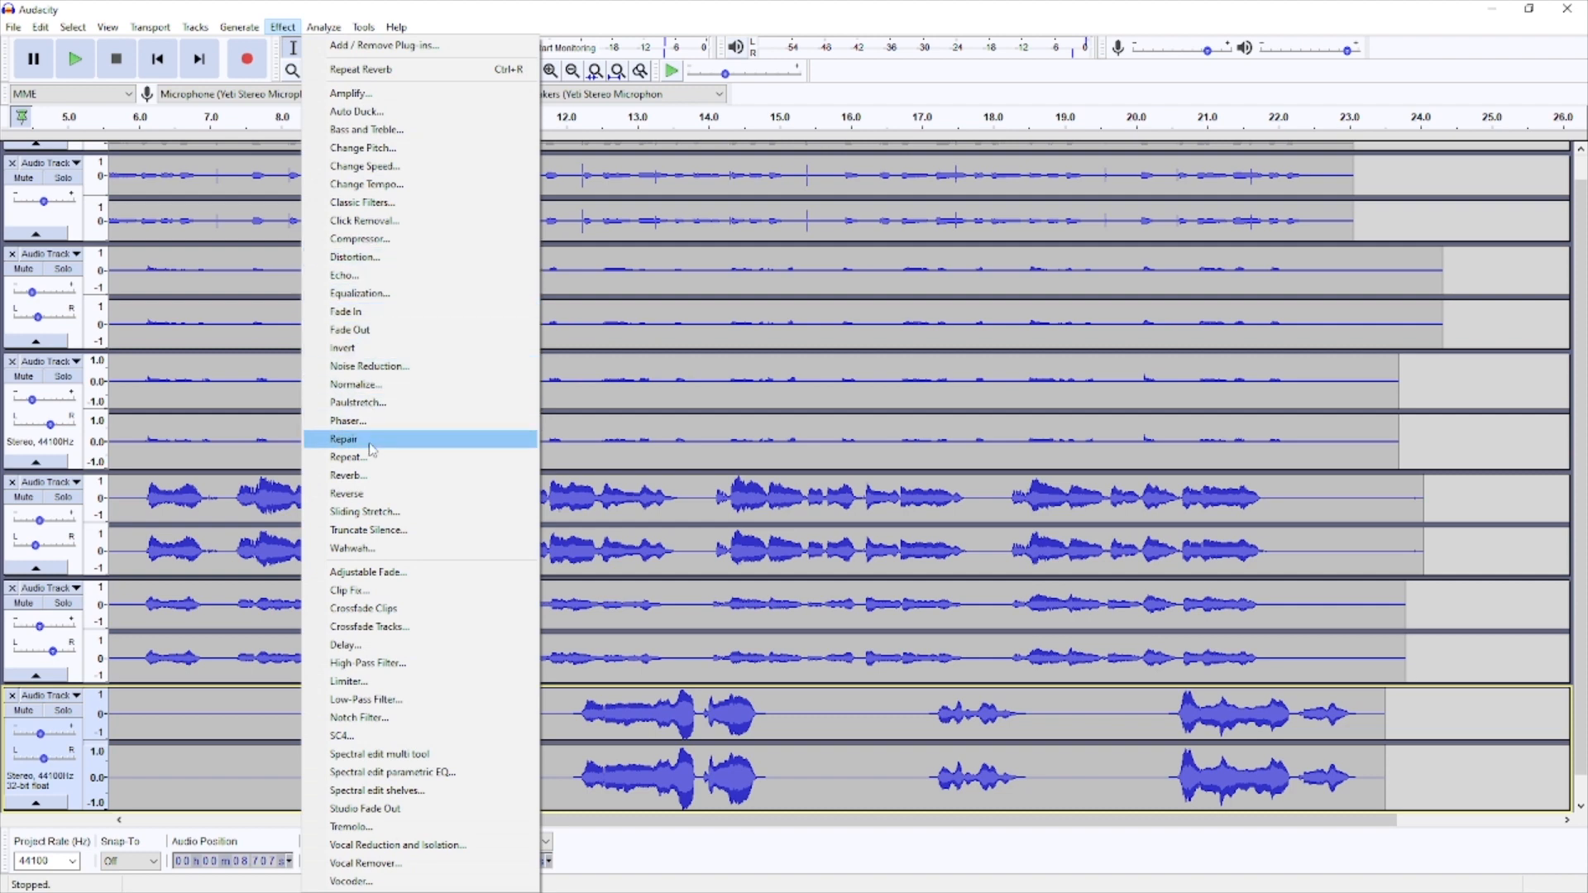
pyautogui.click(370, 477)
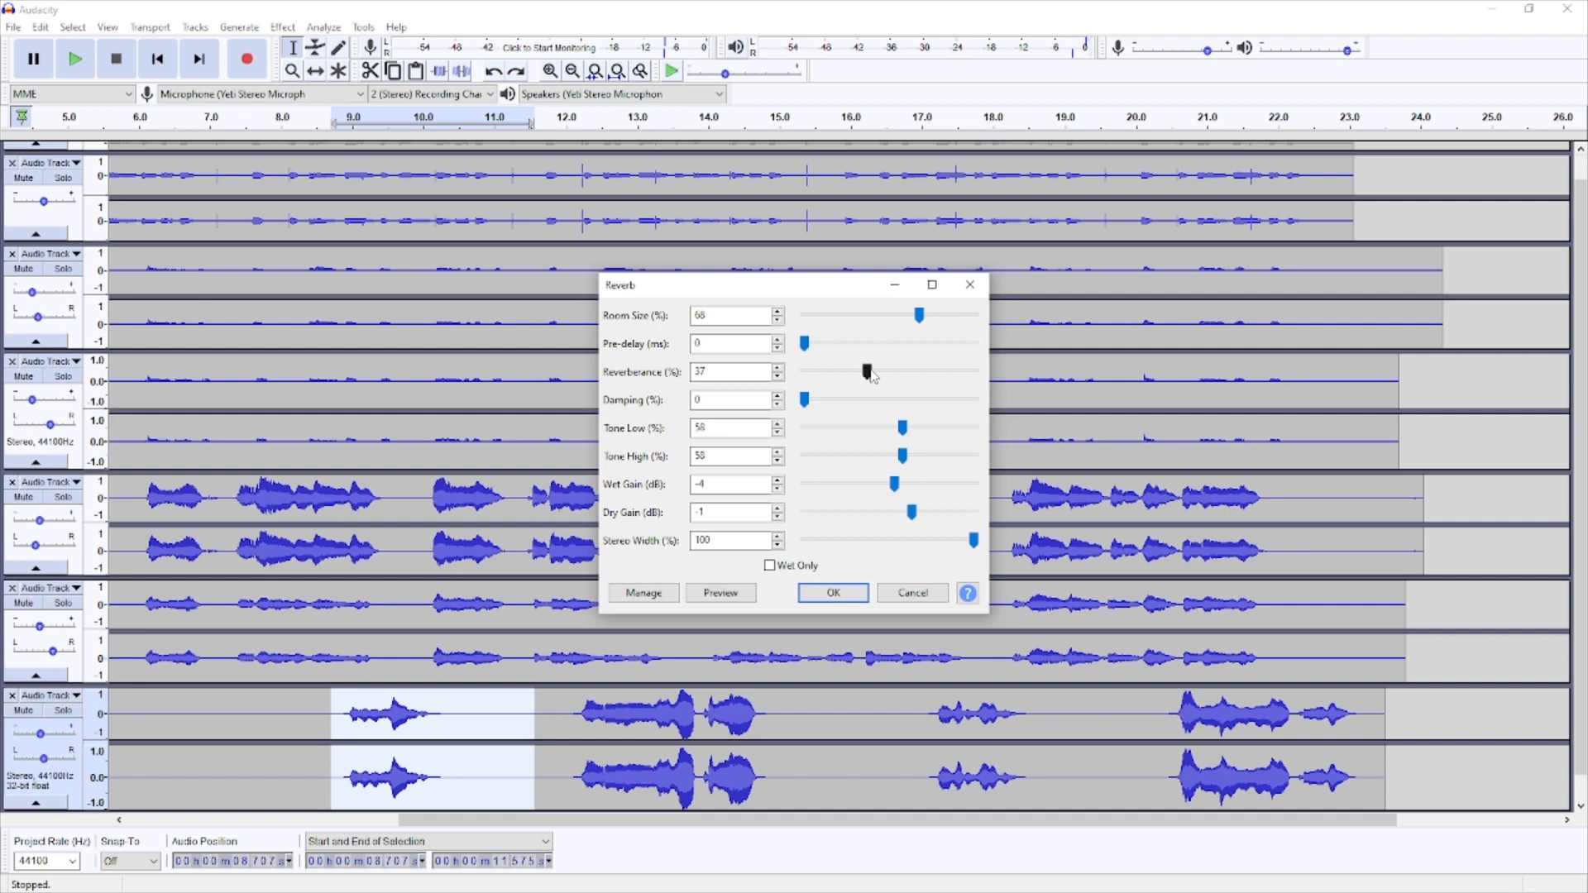
pyautogui.click(731, 594)
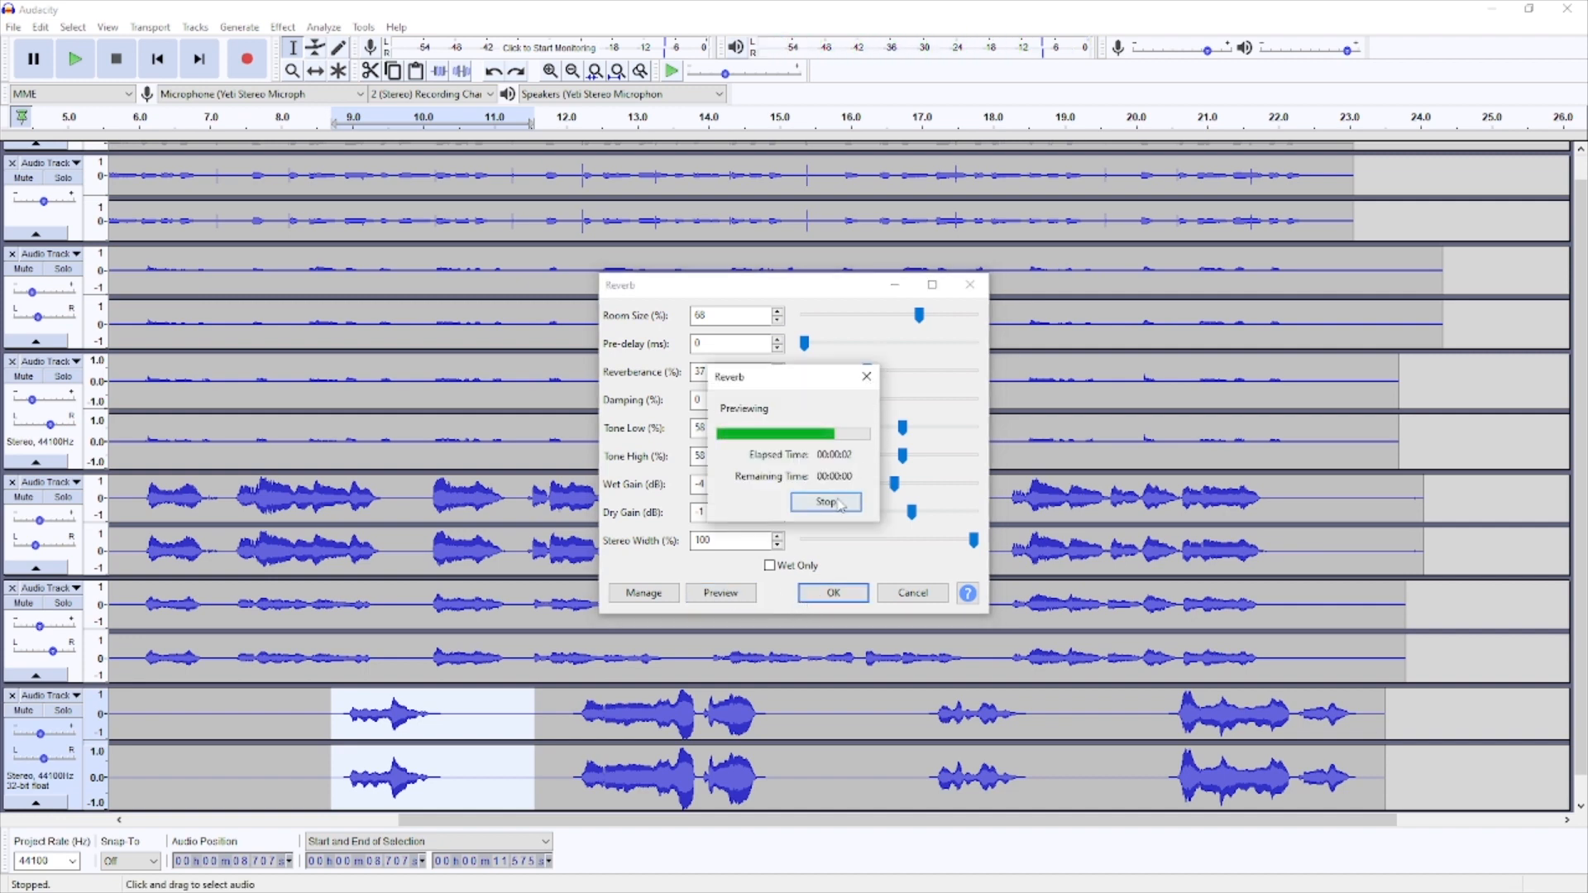
# - Set the reverb's room size to 71% and reverberance to 47%, and apply it to the selected bottom-track section after previewing
pyautogui.moveTo(921, 321); pyautogui.dragTo(924, 321)
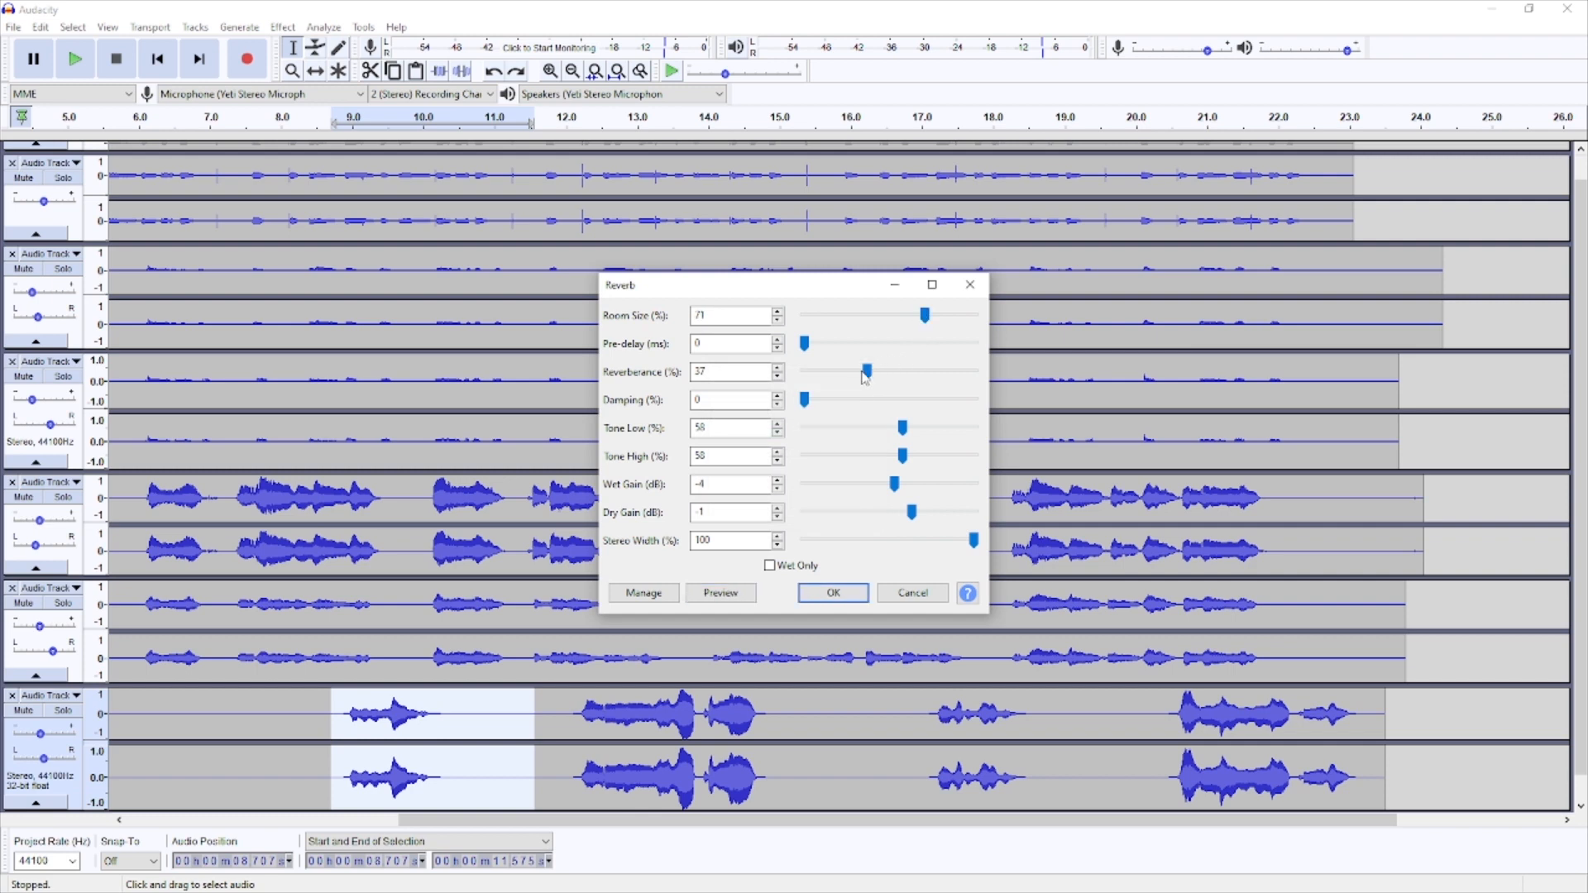
pyautogui.click(728, 594)
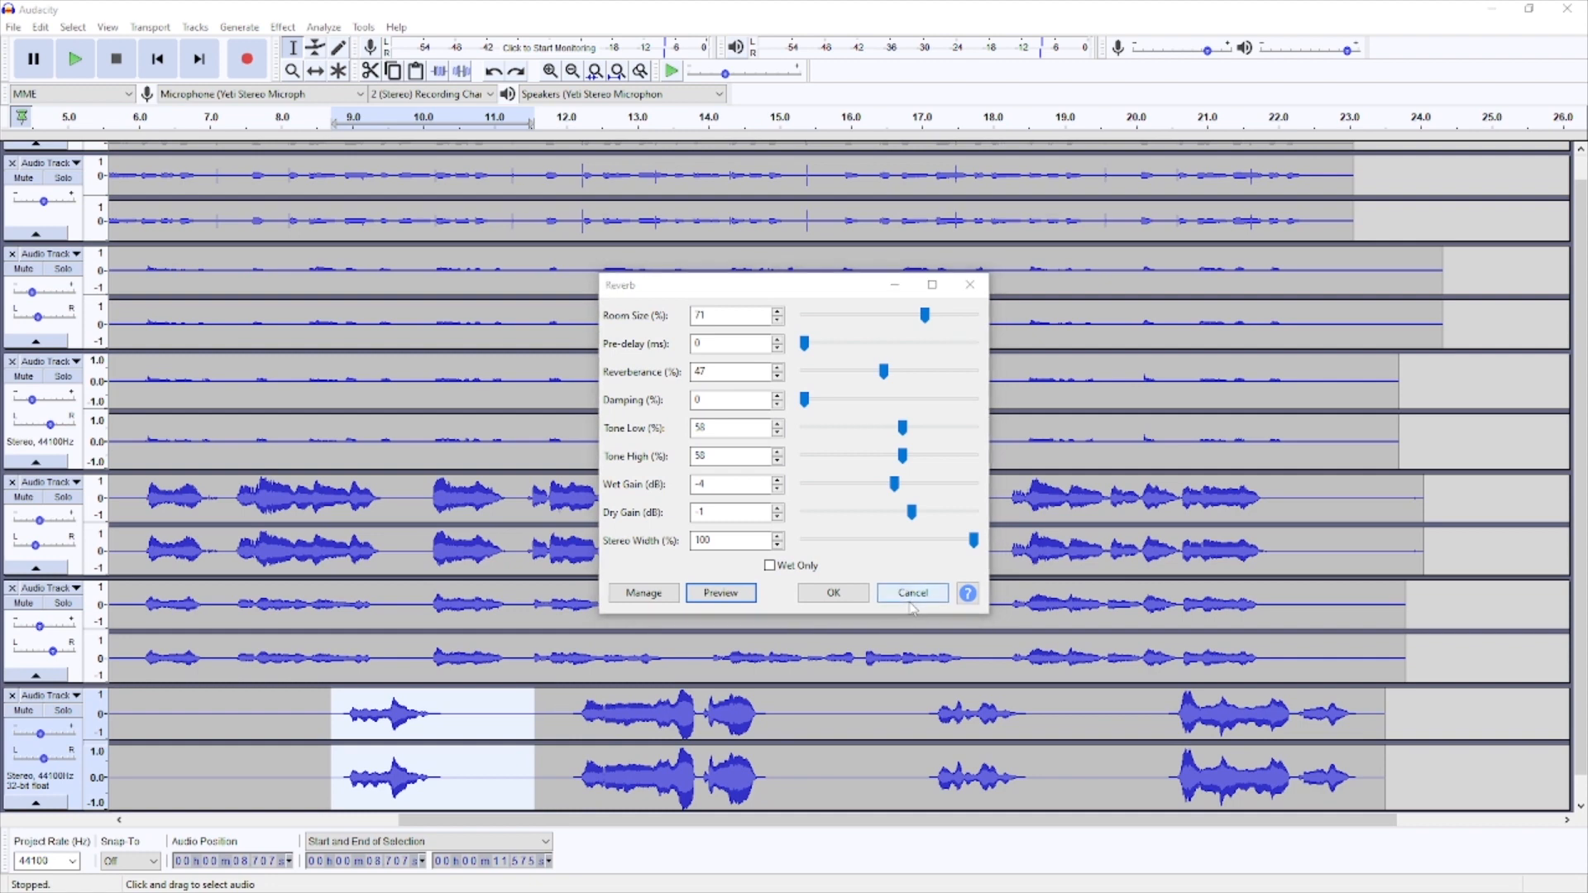
pyautogui.click(840, 593)
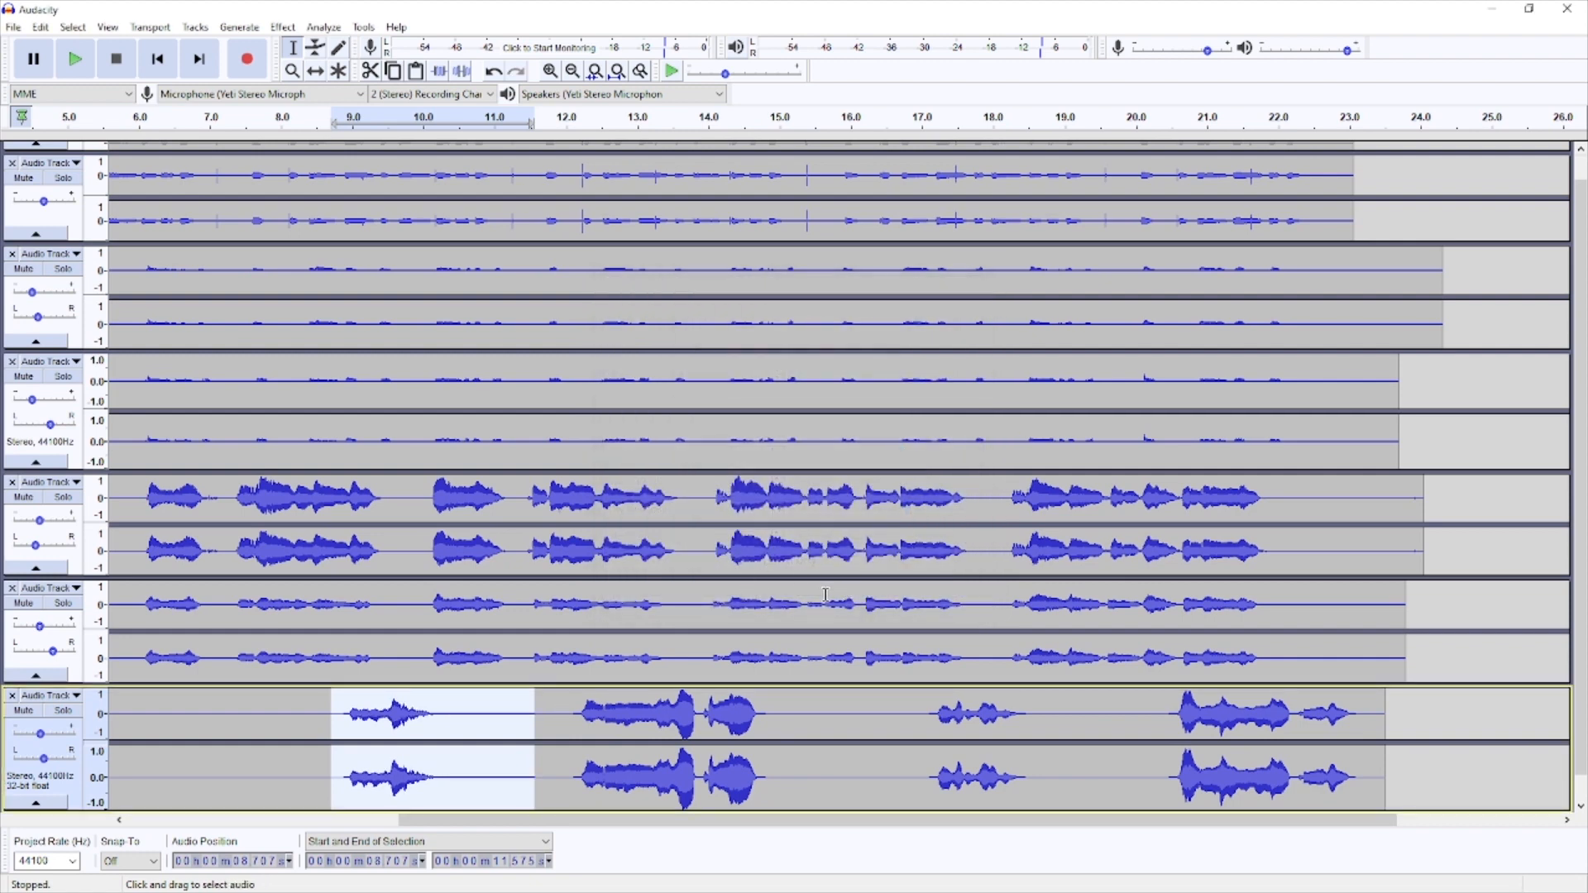
# - Undo the partial reverb, repeat it on the whole bottom track, and play the mix from about 8.9 s
pyautogui.hotkey('ctrl', 'z')
pyautogui.doubleClick(595, 731)
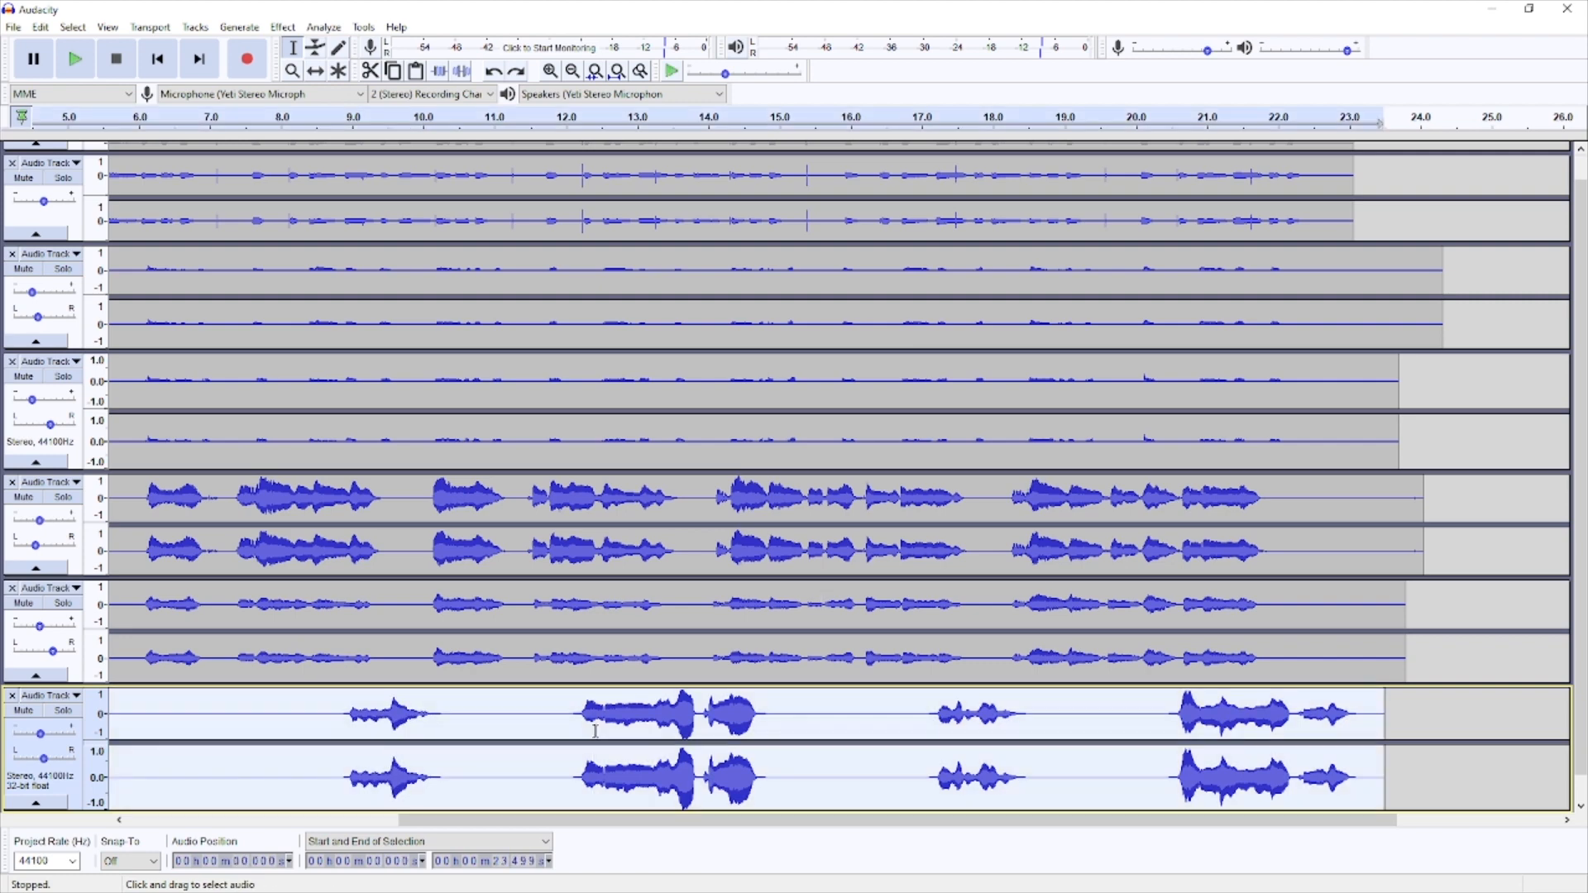
pyautogui.click(282, 26)
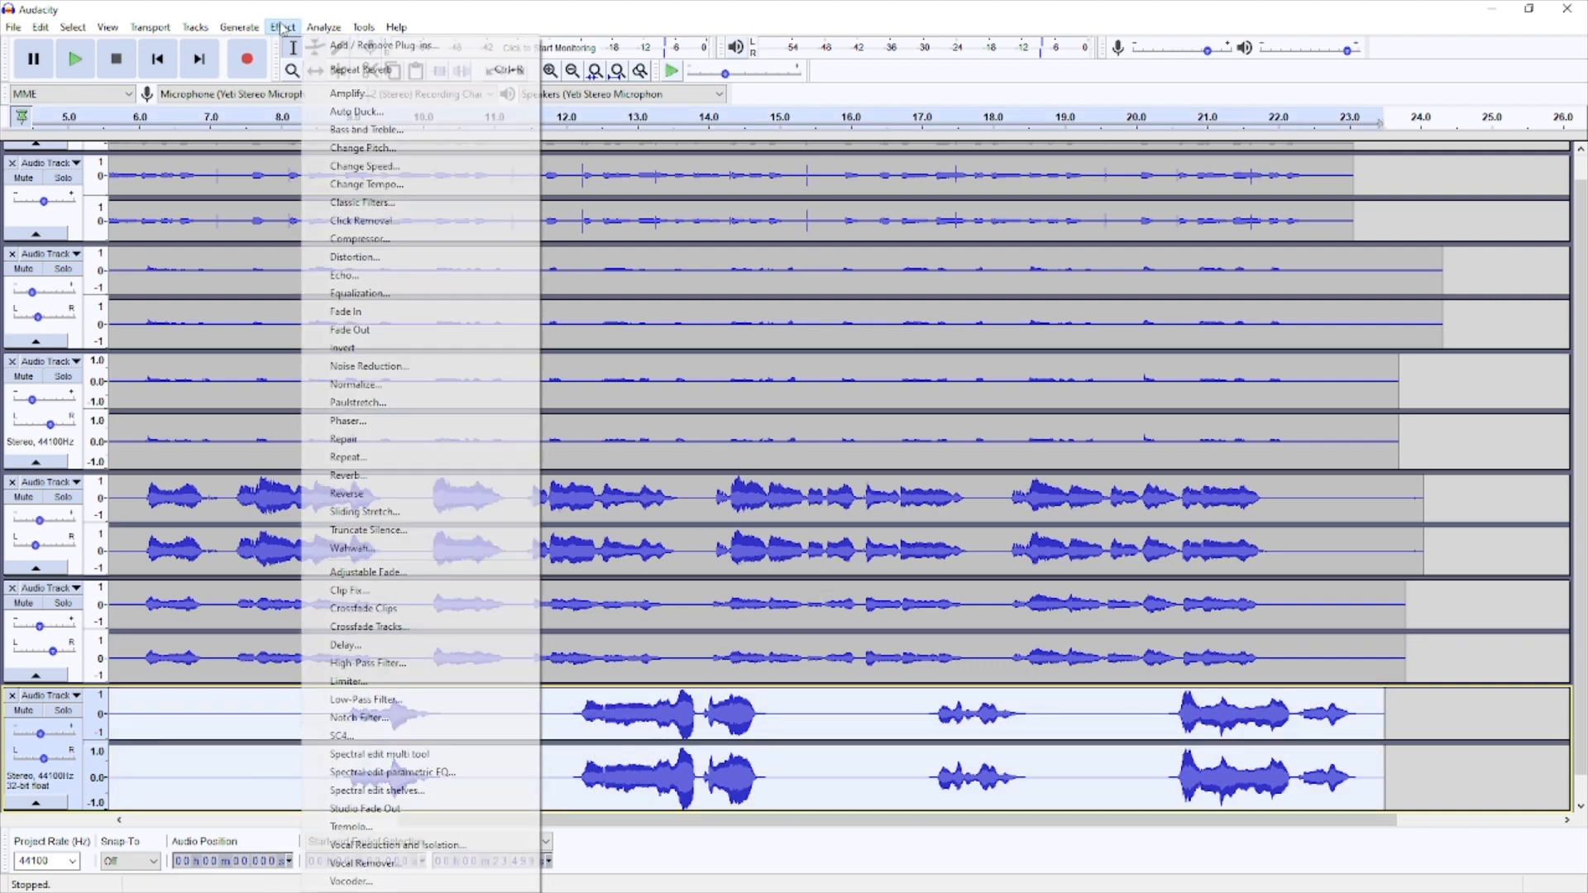
pyautogui.click(364, 70)
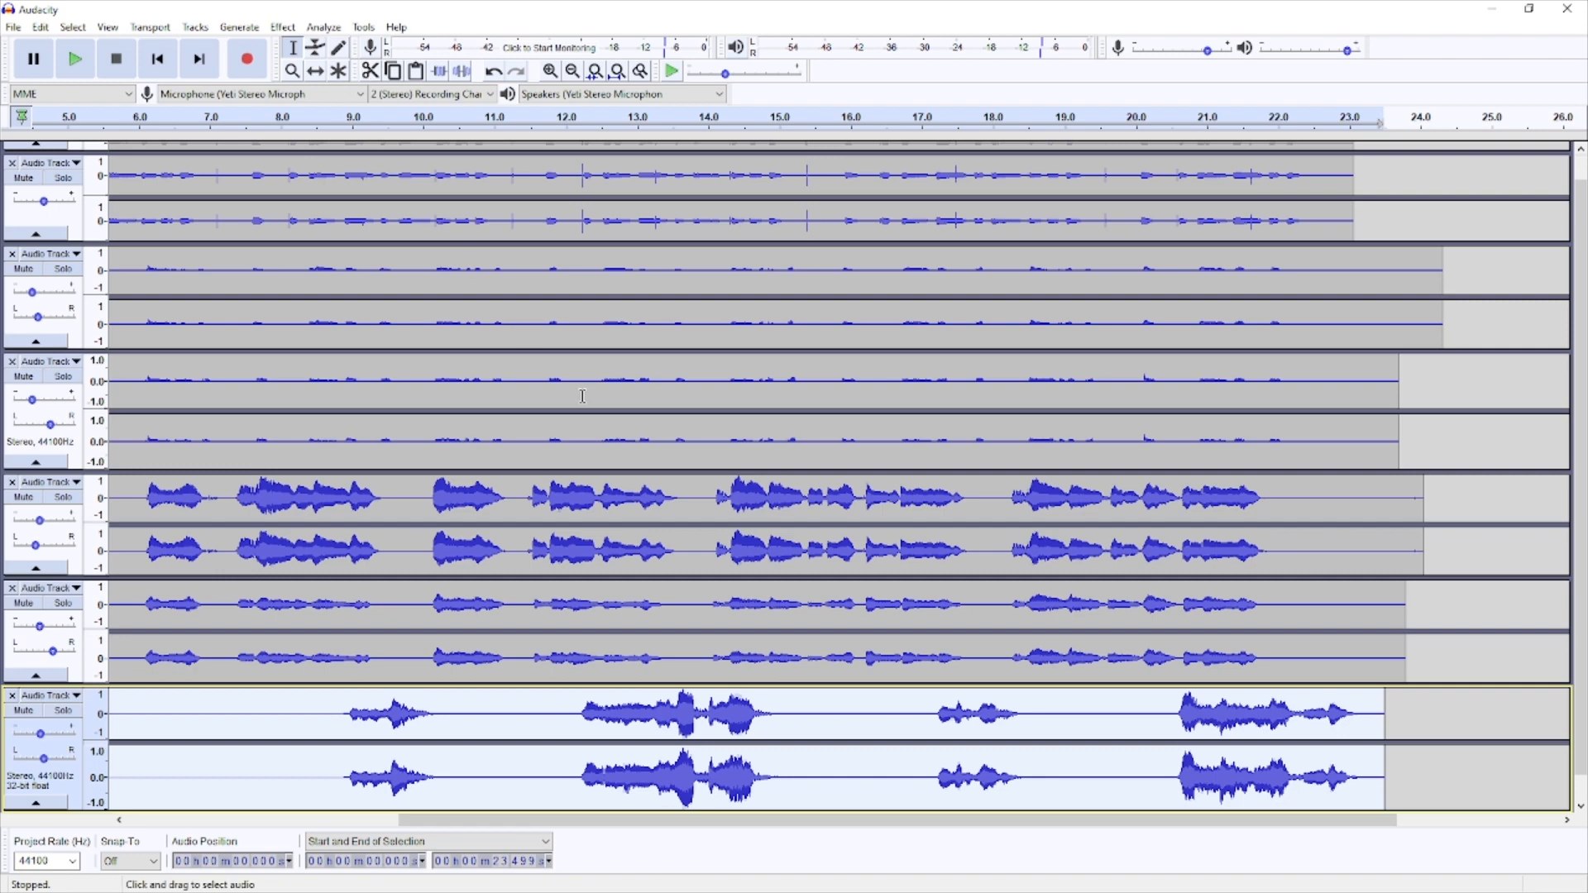
pyautogui.click(342, 139)
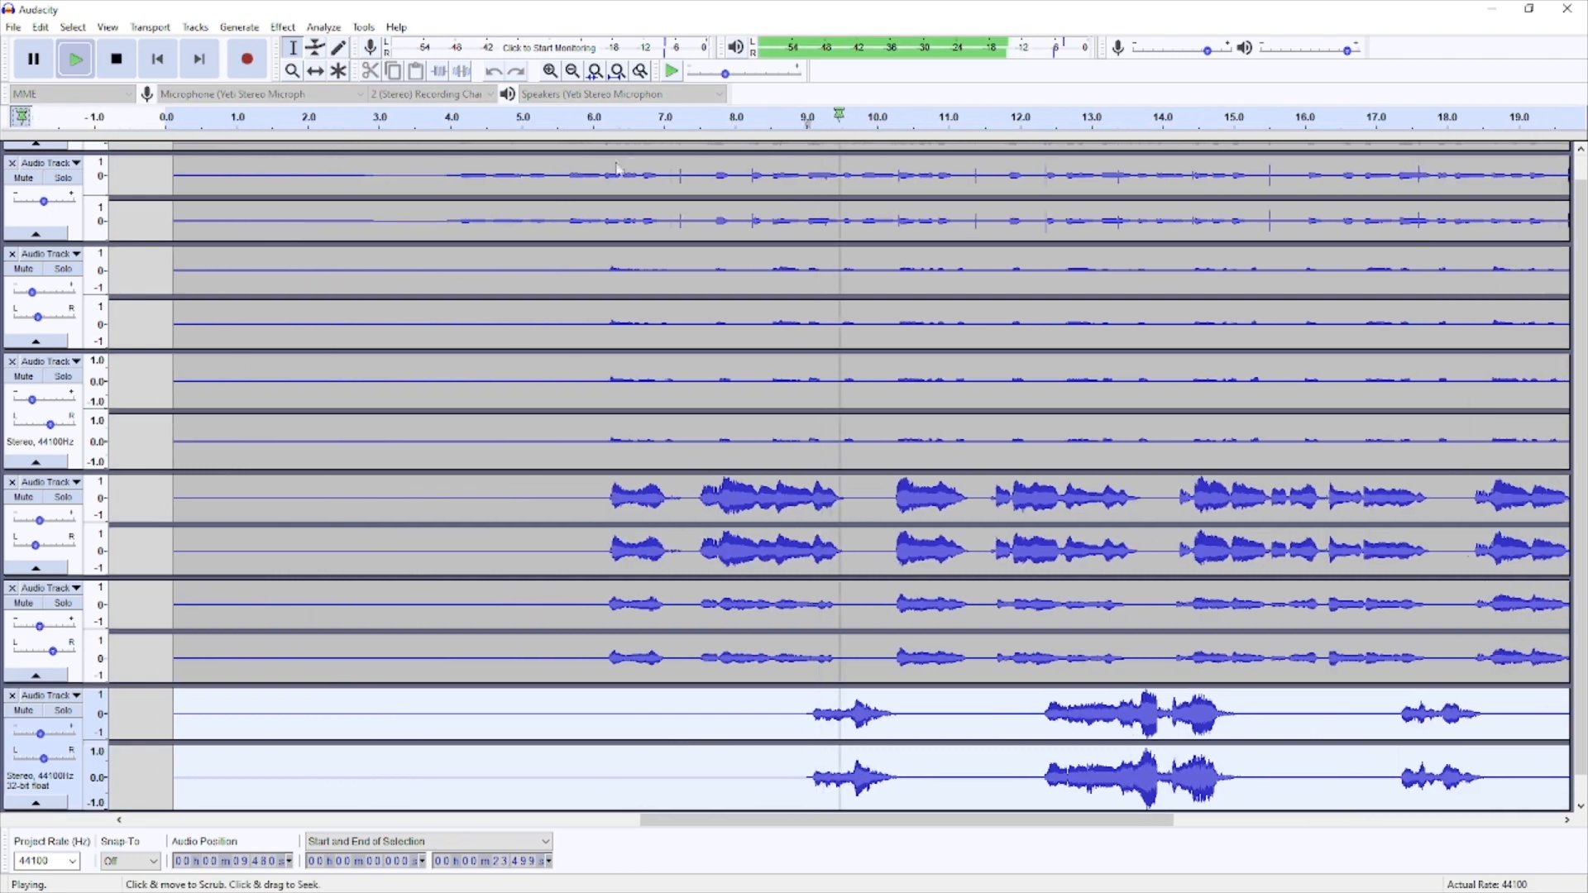
pyautogui.click(122, 63)
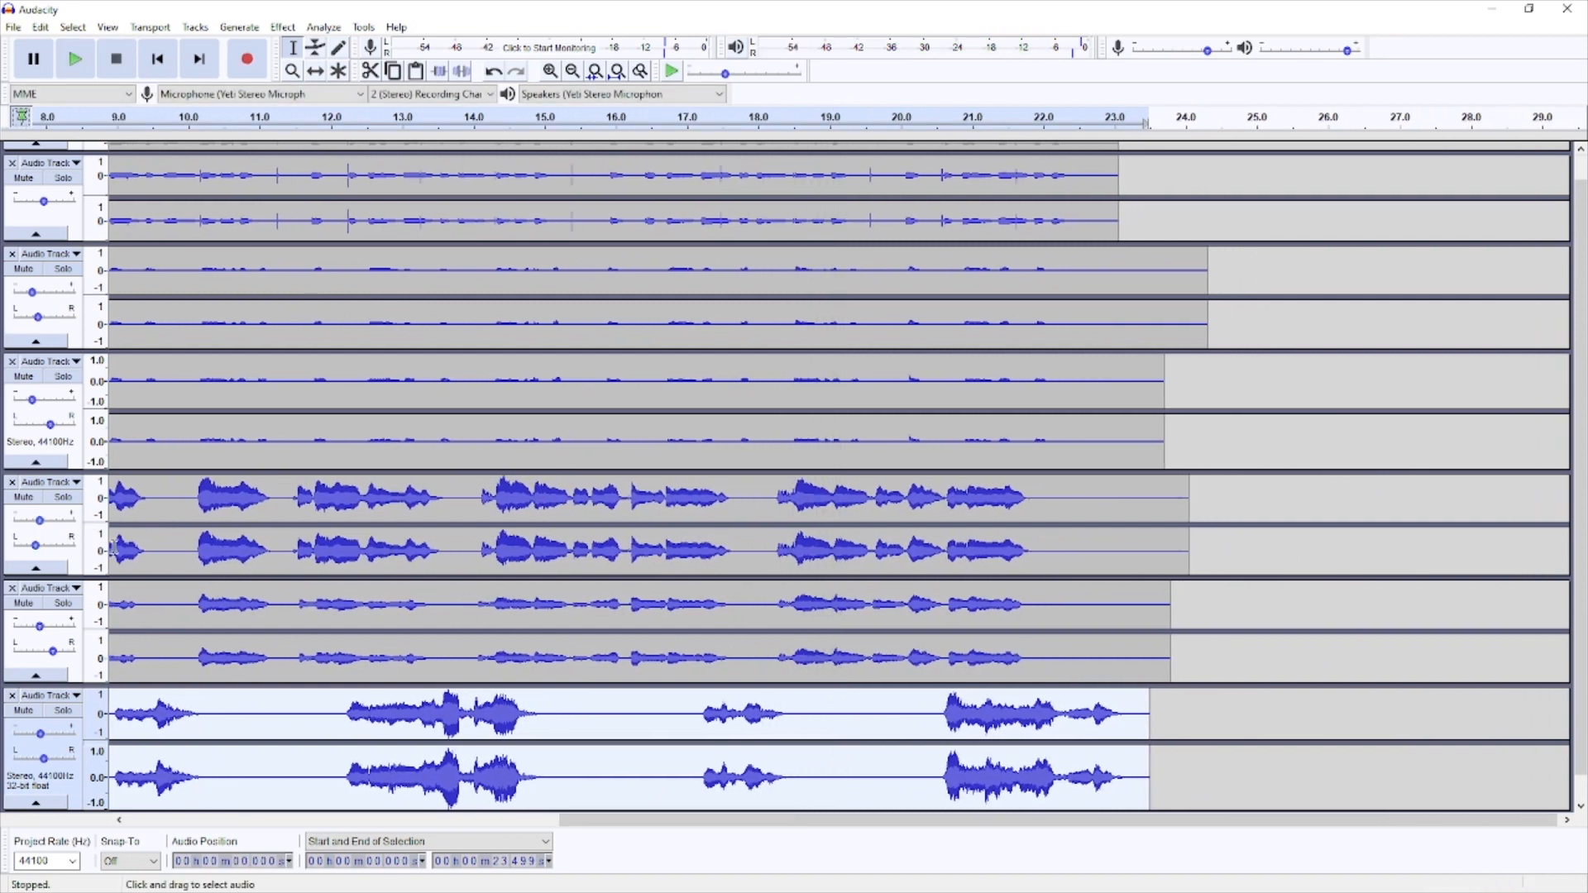
# - Slightly lower the gain of the two vocal tracks directly above the bottom one
pyautogui.moveTo(693, 821); pyautogui.dragTo(248, 819)
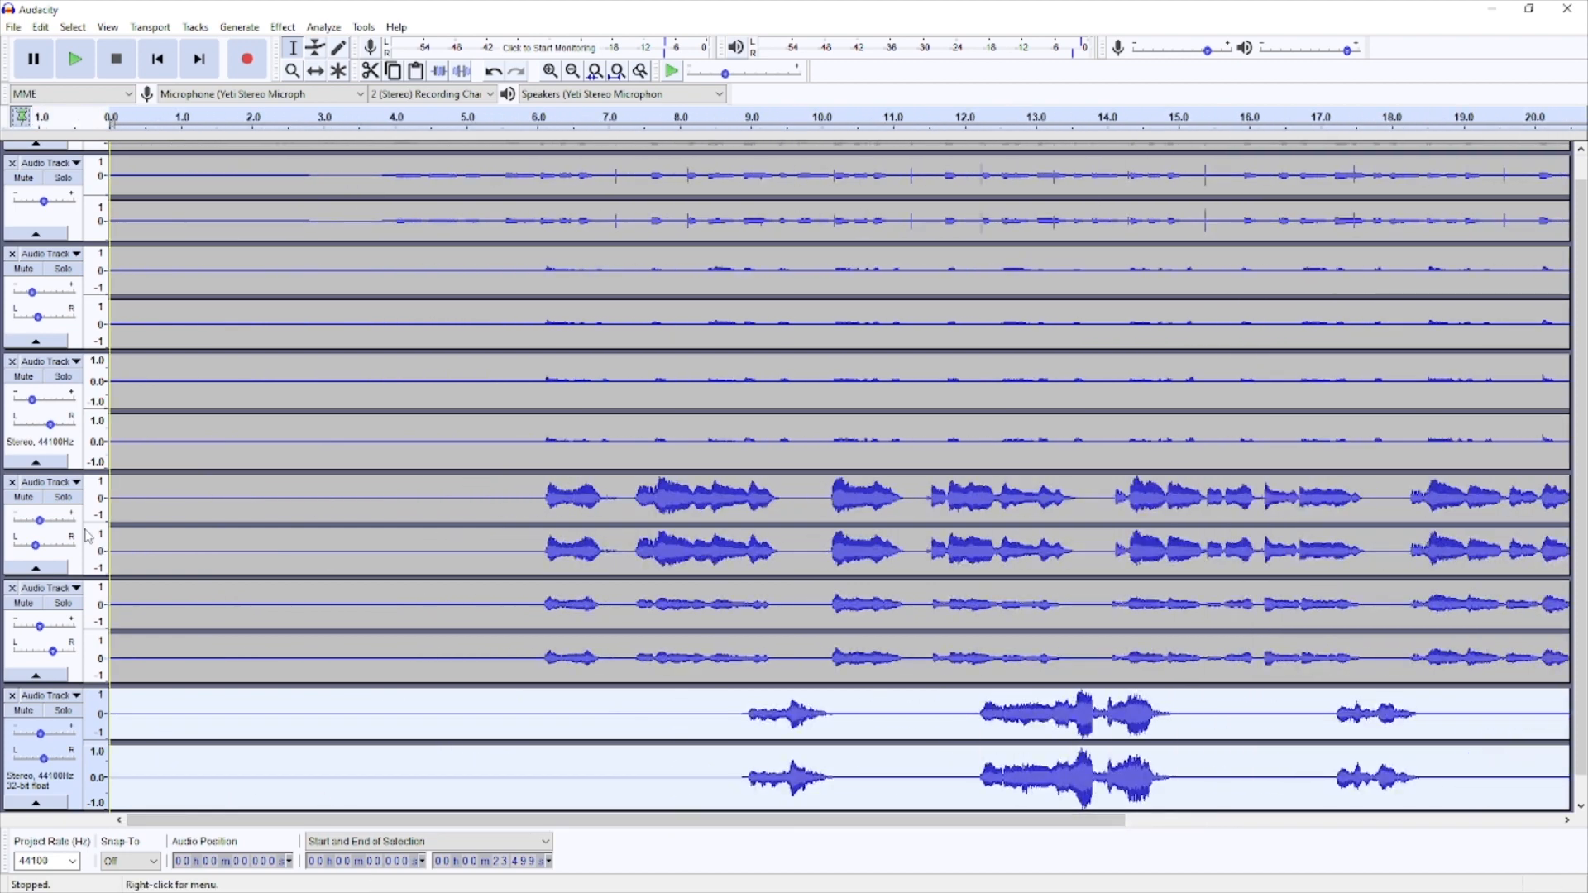
pyautogui.moveTo(39, 521); pyautogui.dragTo(37, 528)
pyautogui.moveTo(40, 627); pyautogui.dragTo(33, 639)
pyautogui.moveTo(40, 734); pyautogui.dragTo(45, 741)
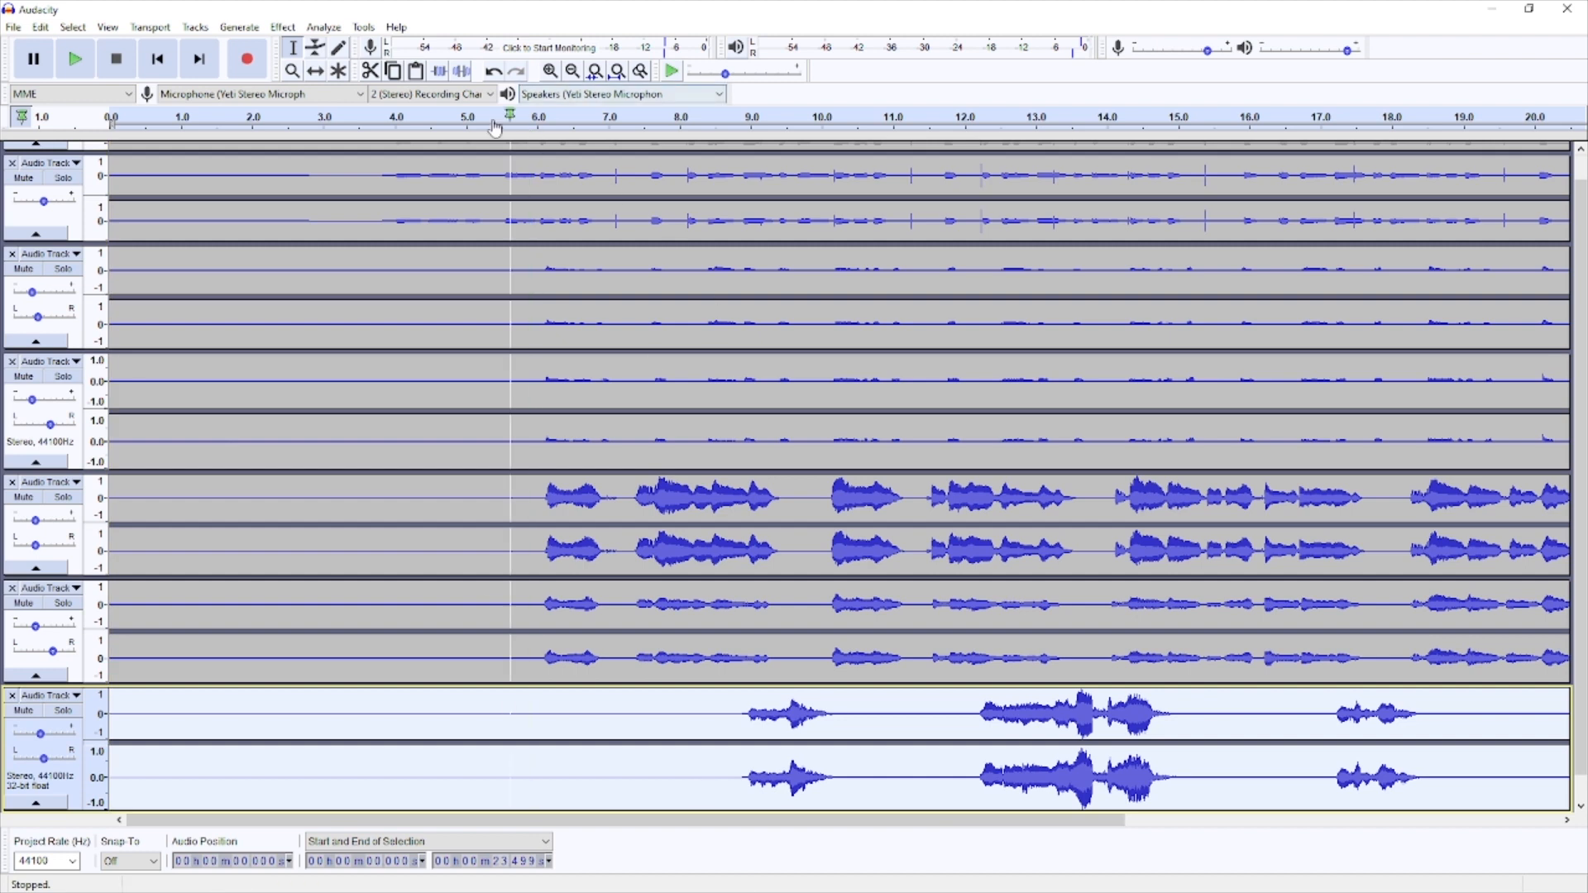
# - Play the mix from about 3.8 s twice to check the new vocal balance
pyautogui.click(384, 117)
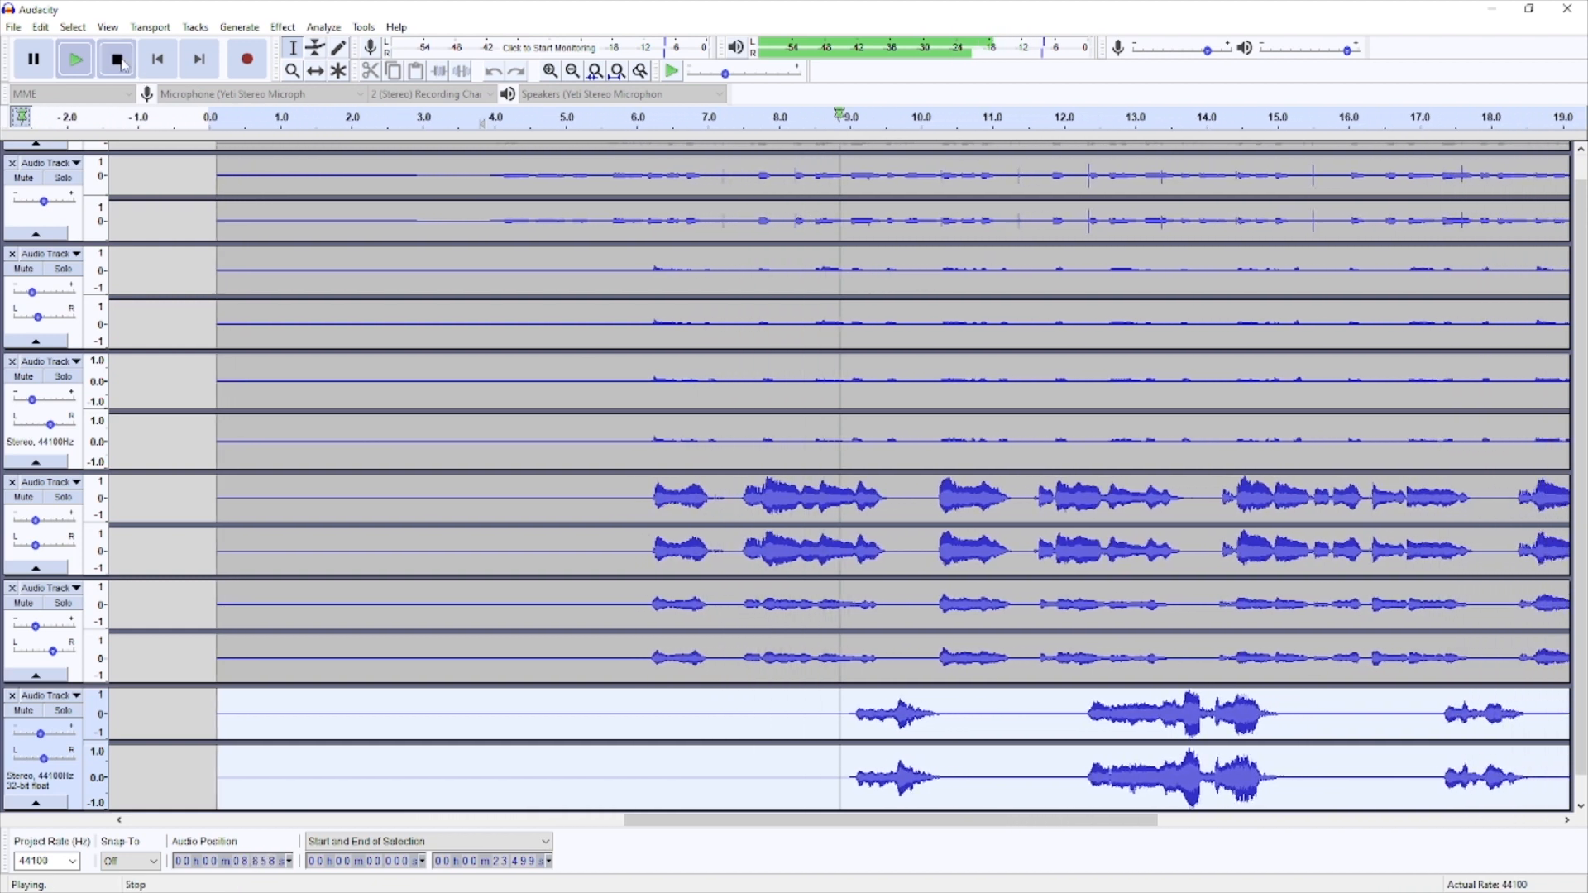
pyautogui.press('space')
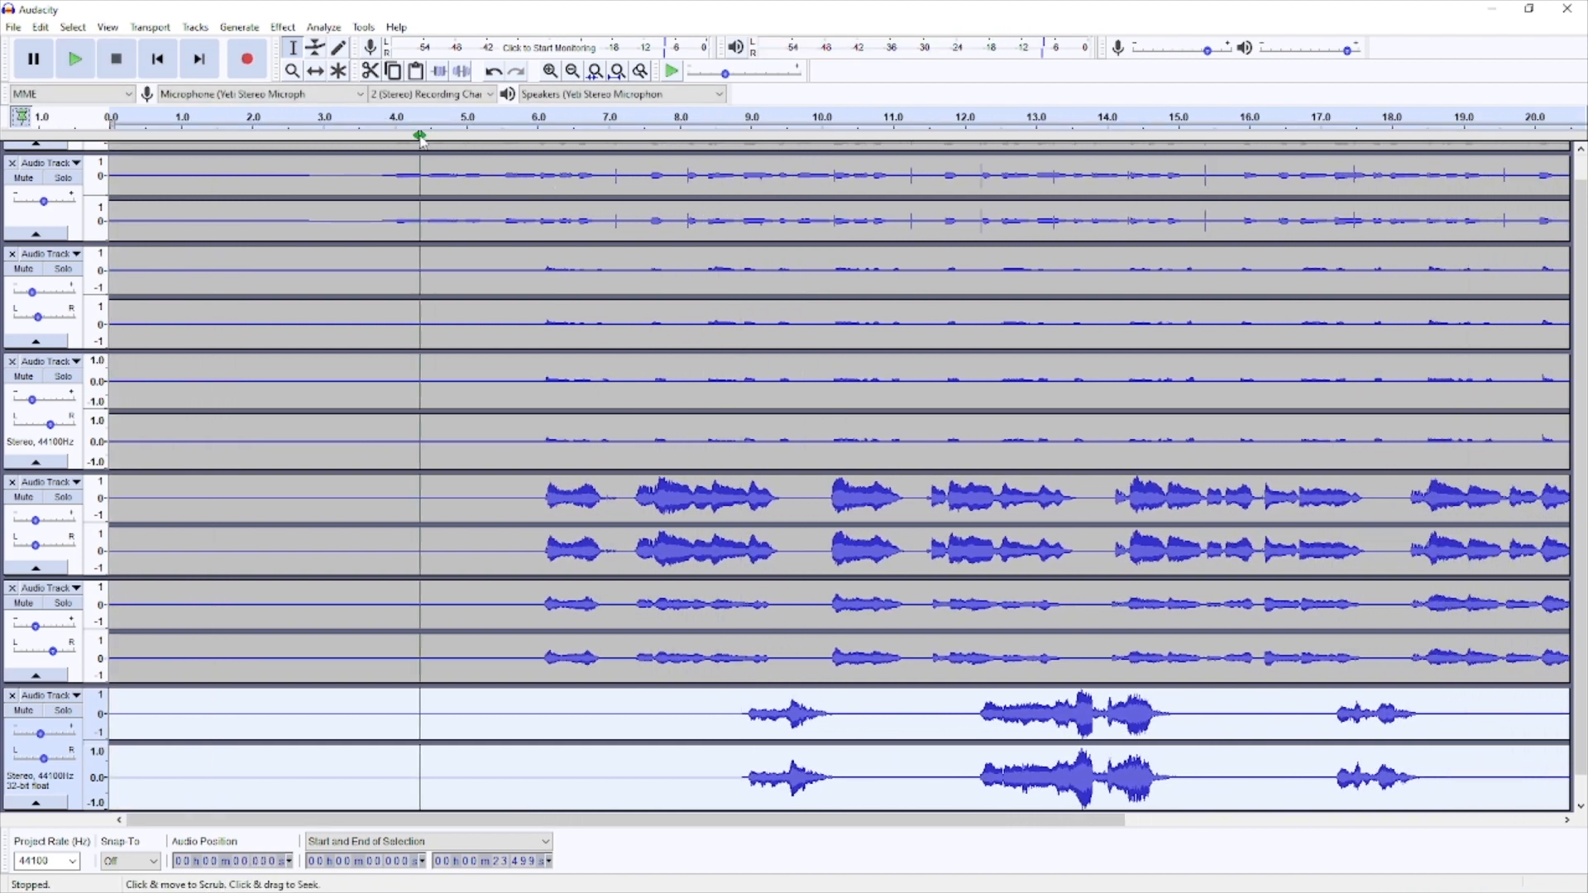
pyautogui.click(383, 124)
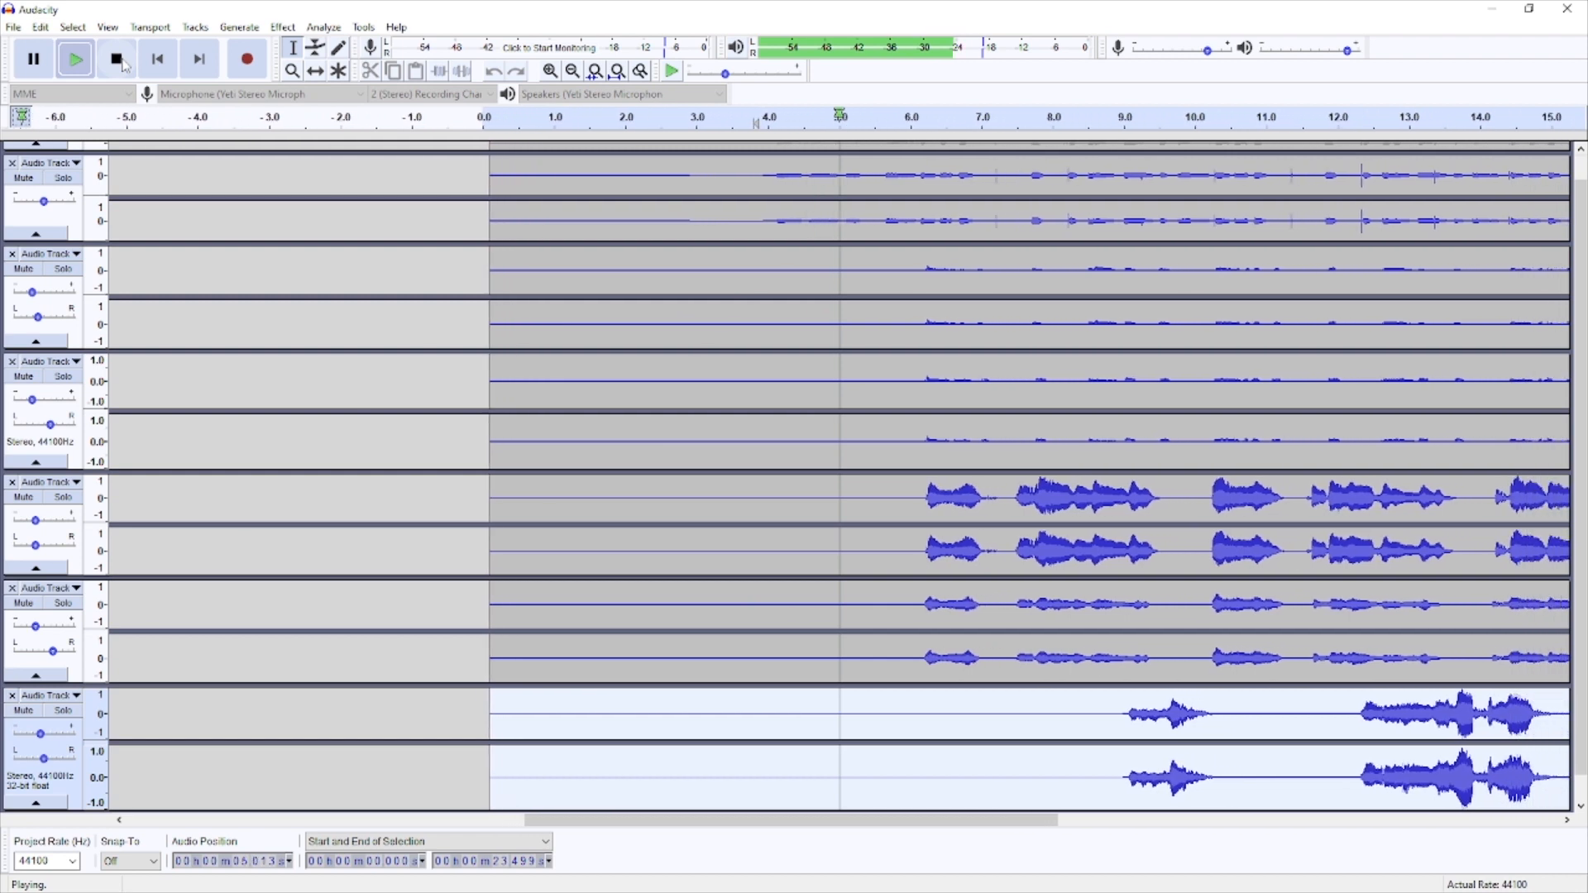
pyautogui.press('space')
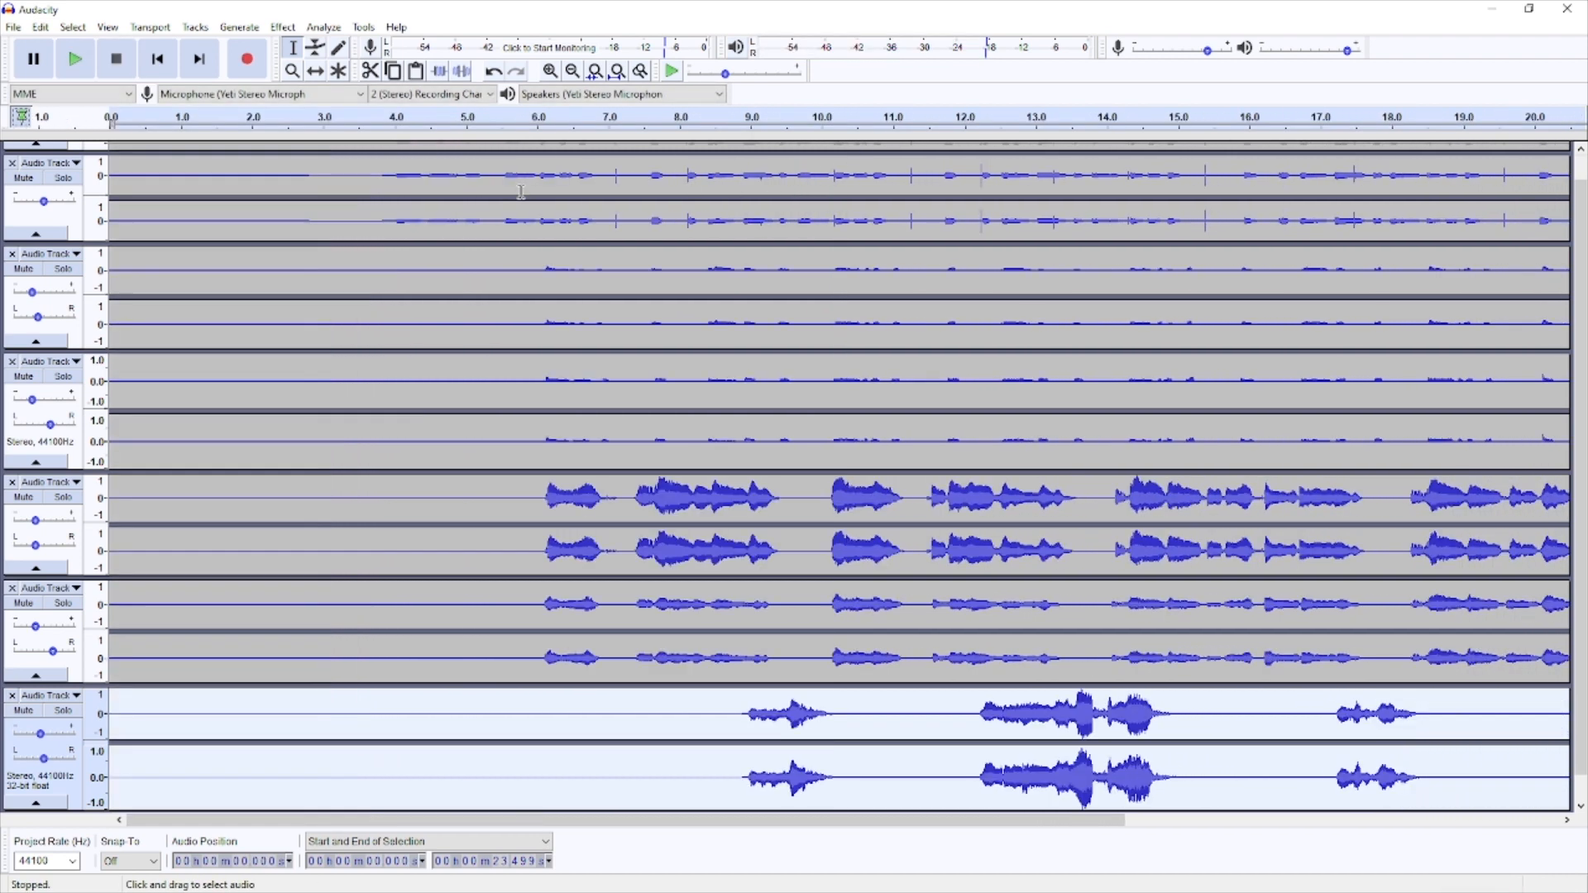
# - Replace the first 5.375 s of the track with the sharp spikes with silence
pyautogui.moveTo(493, 184); pyautogui.dragTo(10, 180)
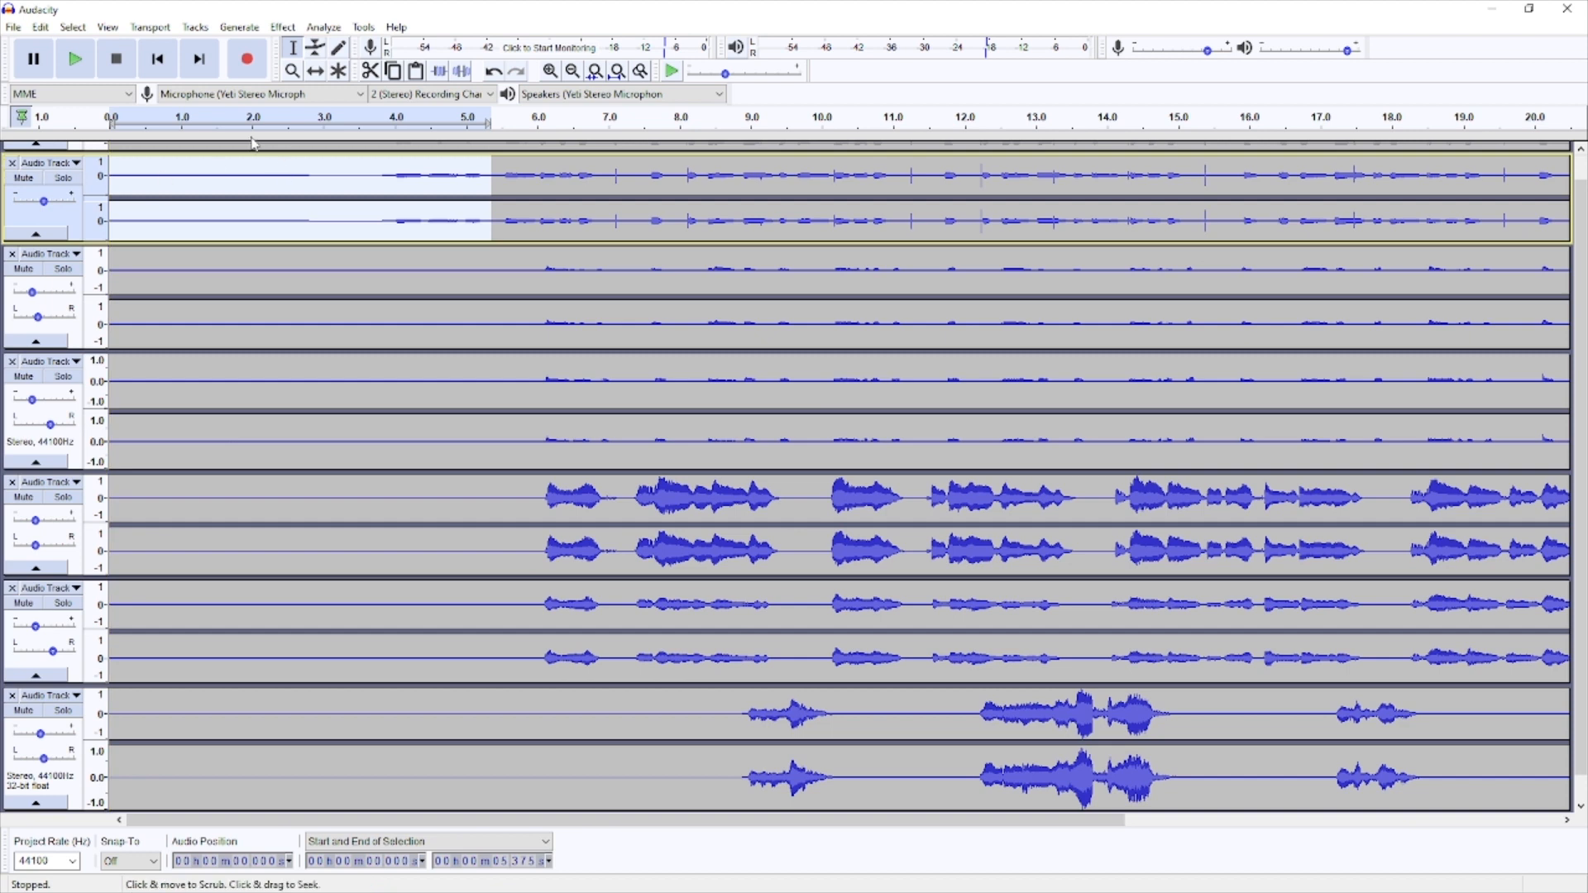
pyautogui.click(239, 27)
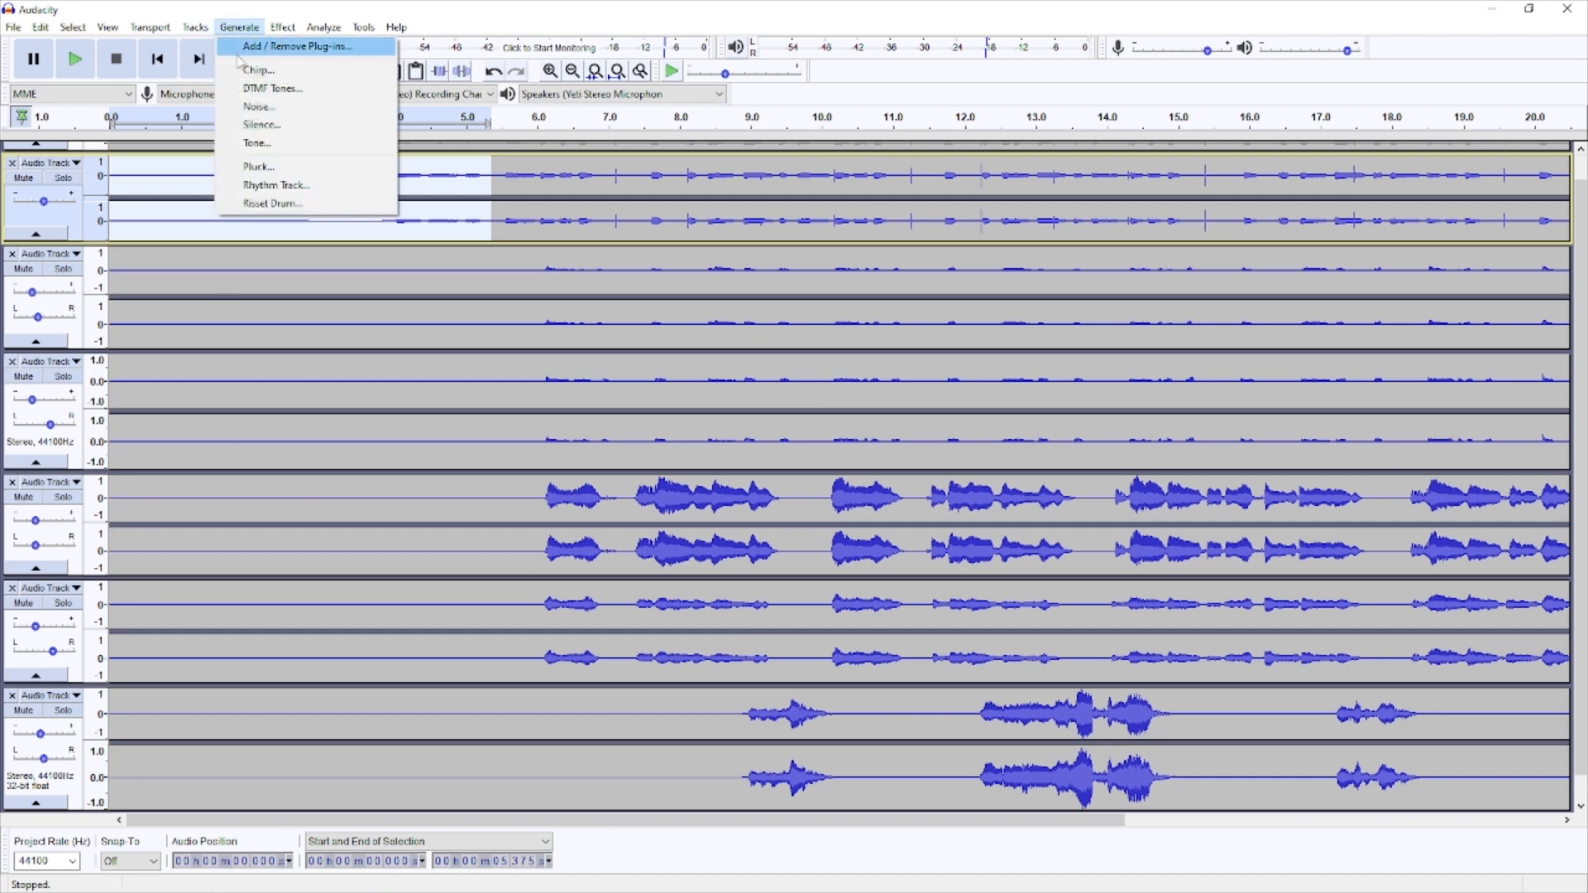
pyautogui.click(273, 125)
pyautogui.click(831, 494)
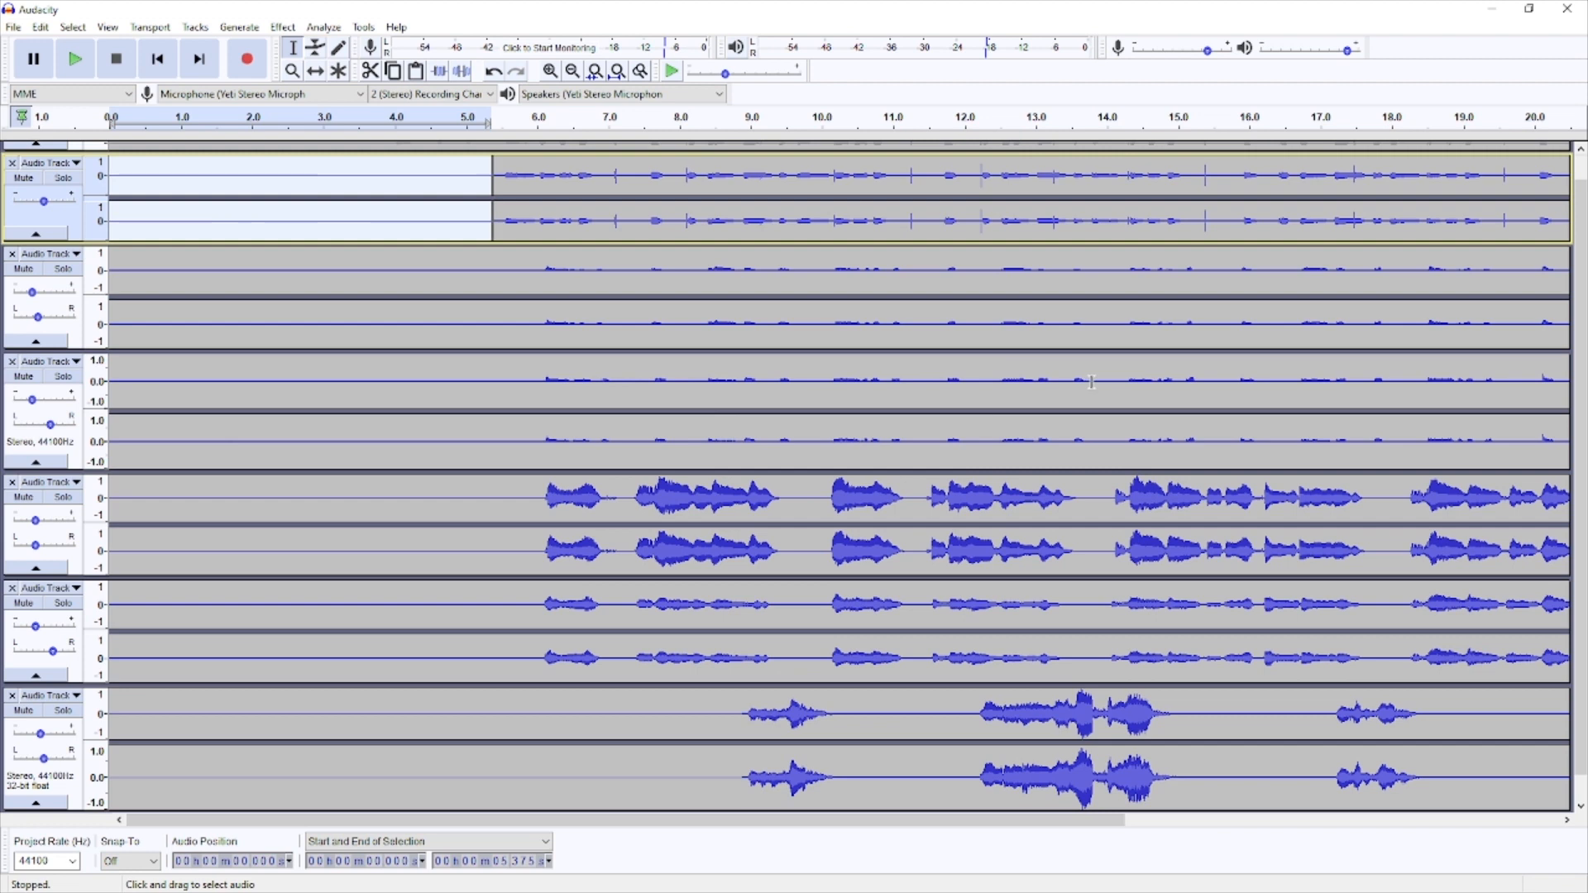
pyautogui.click(484, 220)
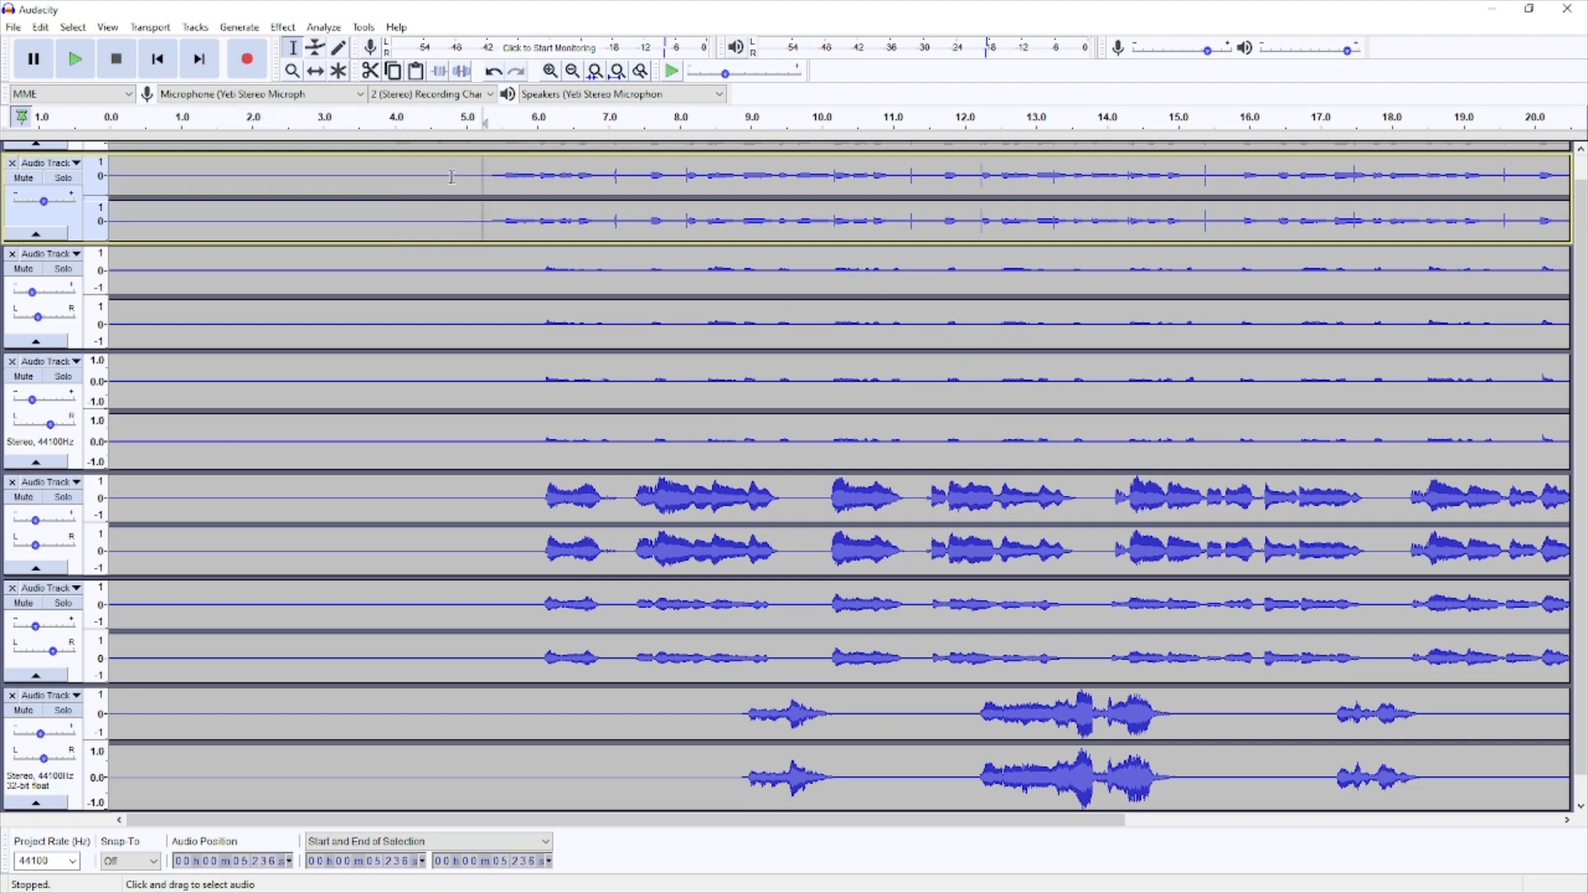
# - Delete the first 4.807 s from all tracks between the spiky track and the bottom vocal track
pyautogui.moveTo(454, 174); pyautogui.dragTo(50, 763)
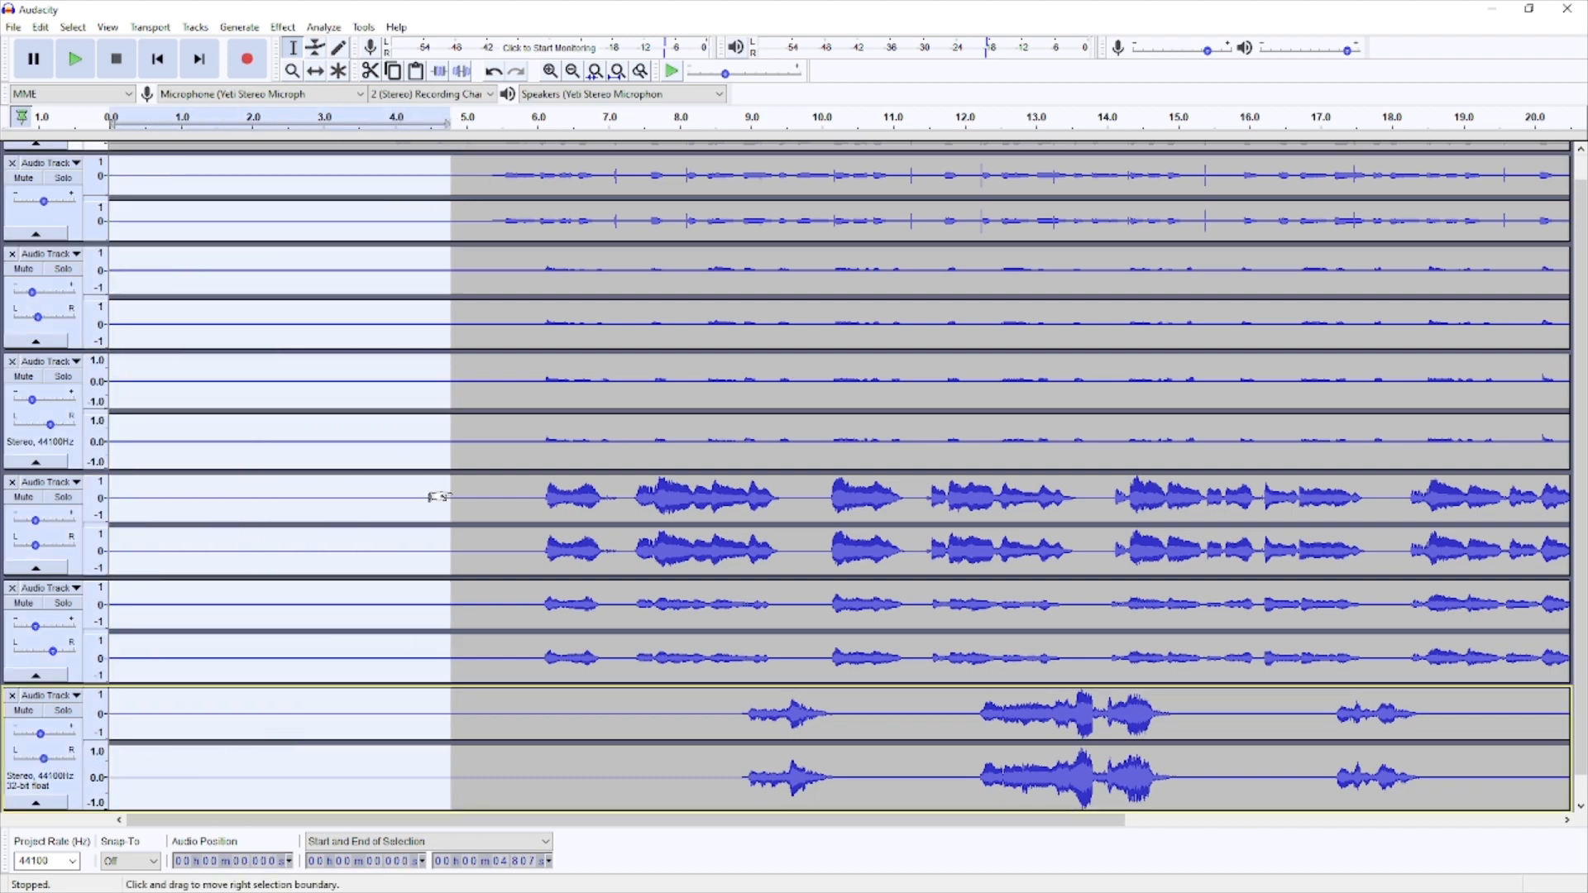
pyautogui.moveTo(1581, 737); pyautogui.dragTo(1586, 597)
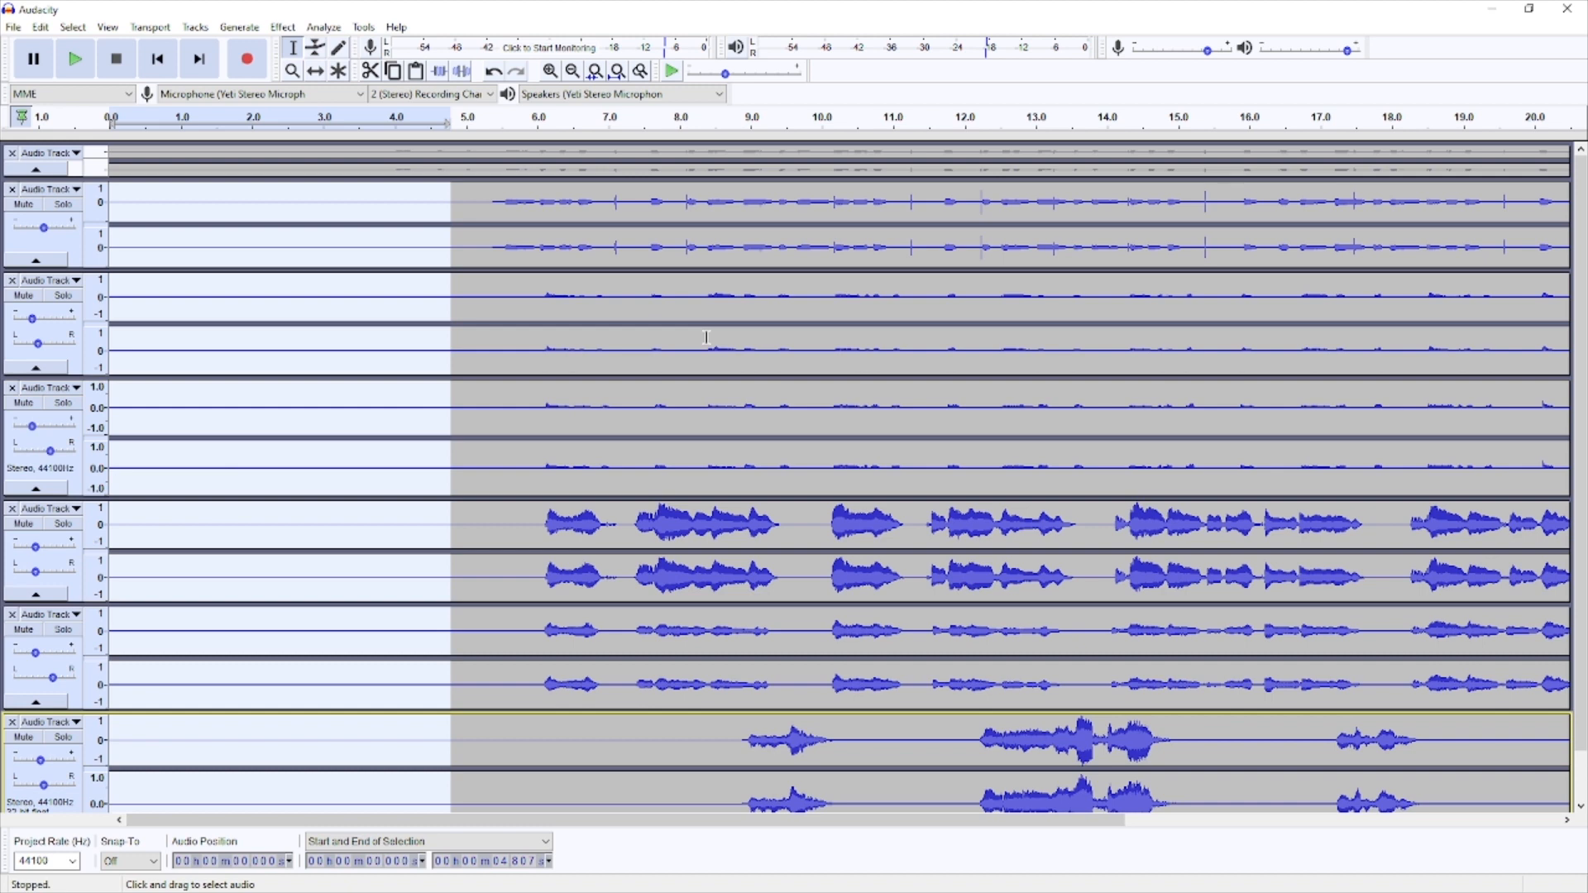
pyautogui.press('Delete')
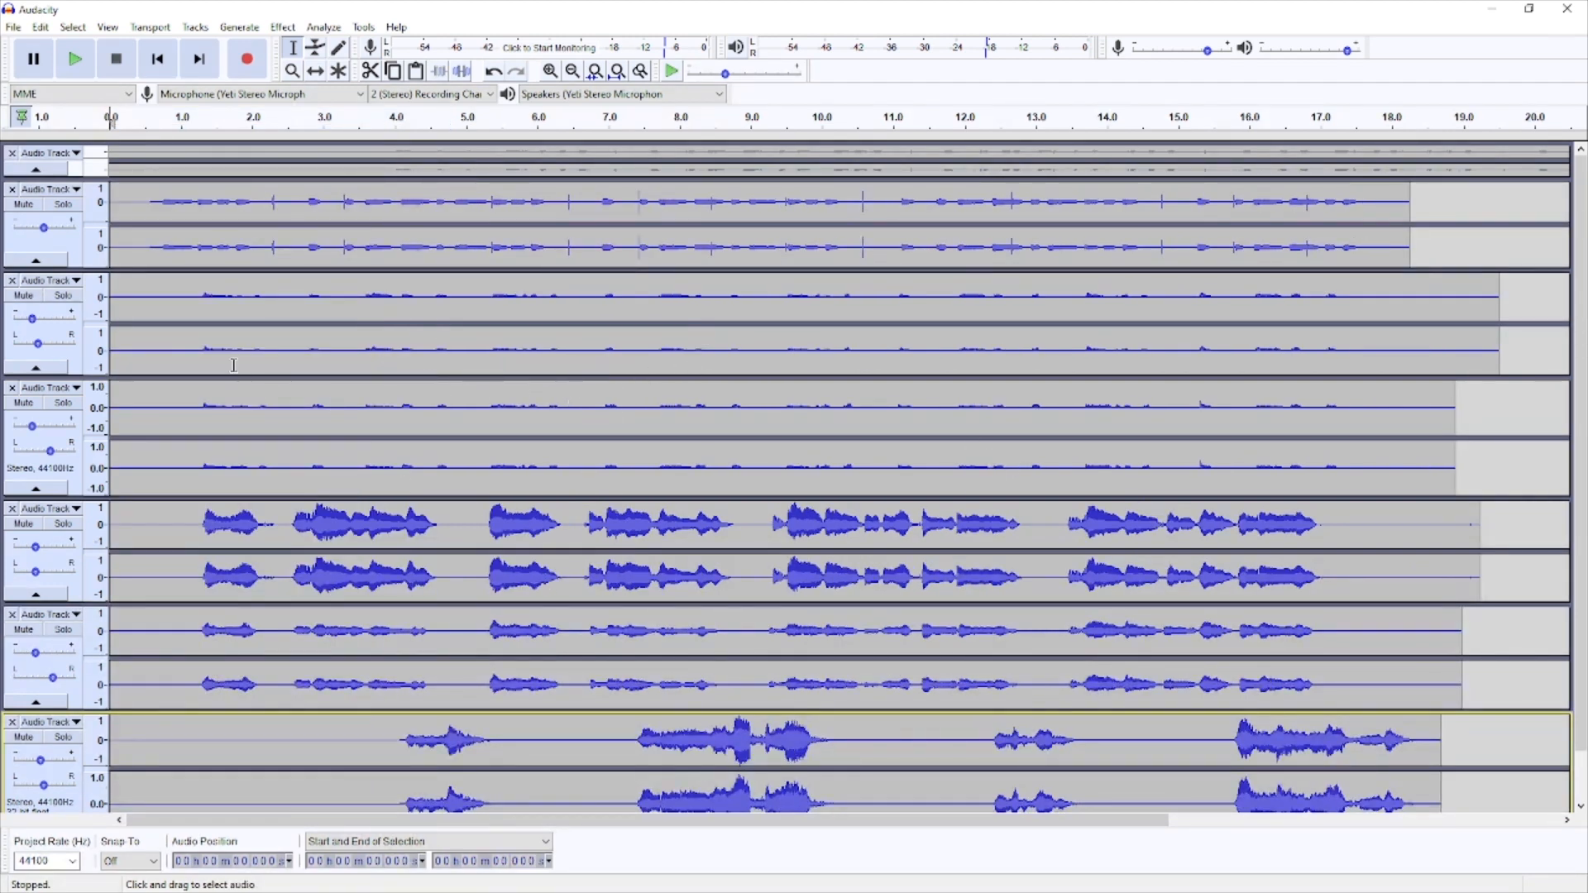
# - Play the trimmed mix from close to its start twice, stopping after each listen
pyautogui.click(143, 126)
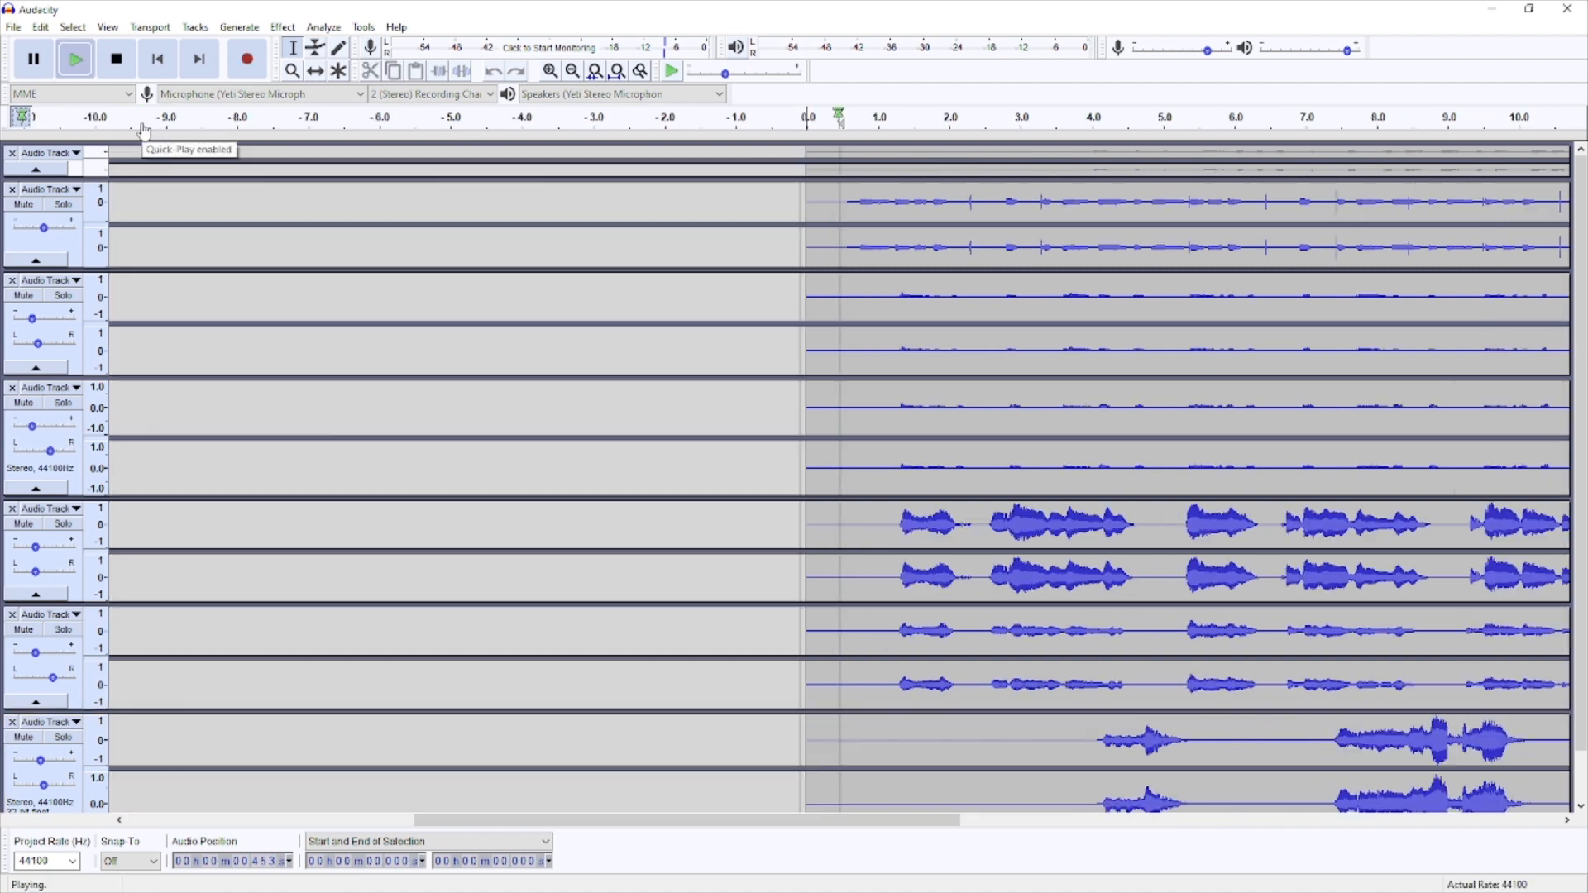
pyautogui.click(118, 62)
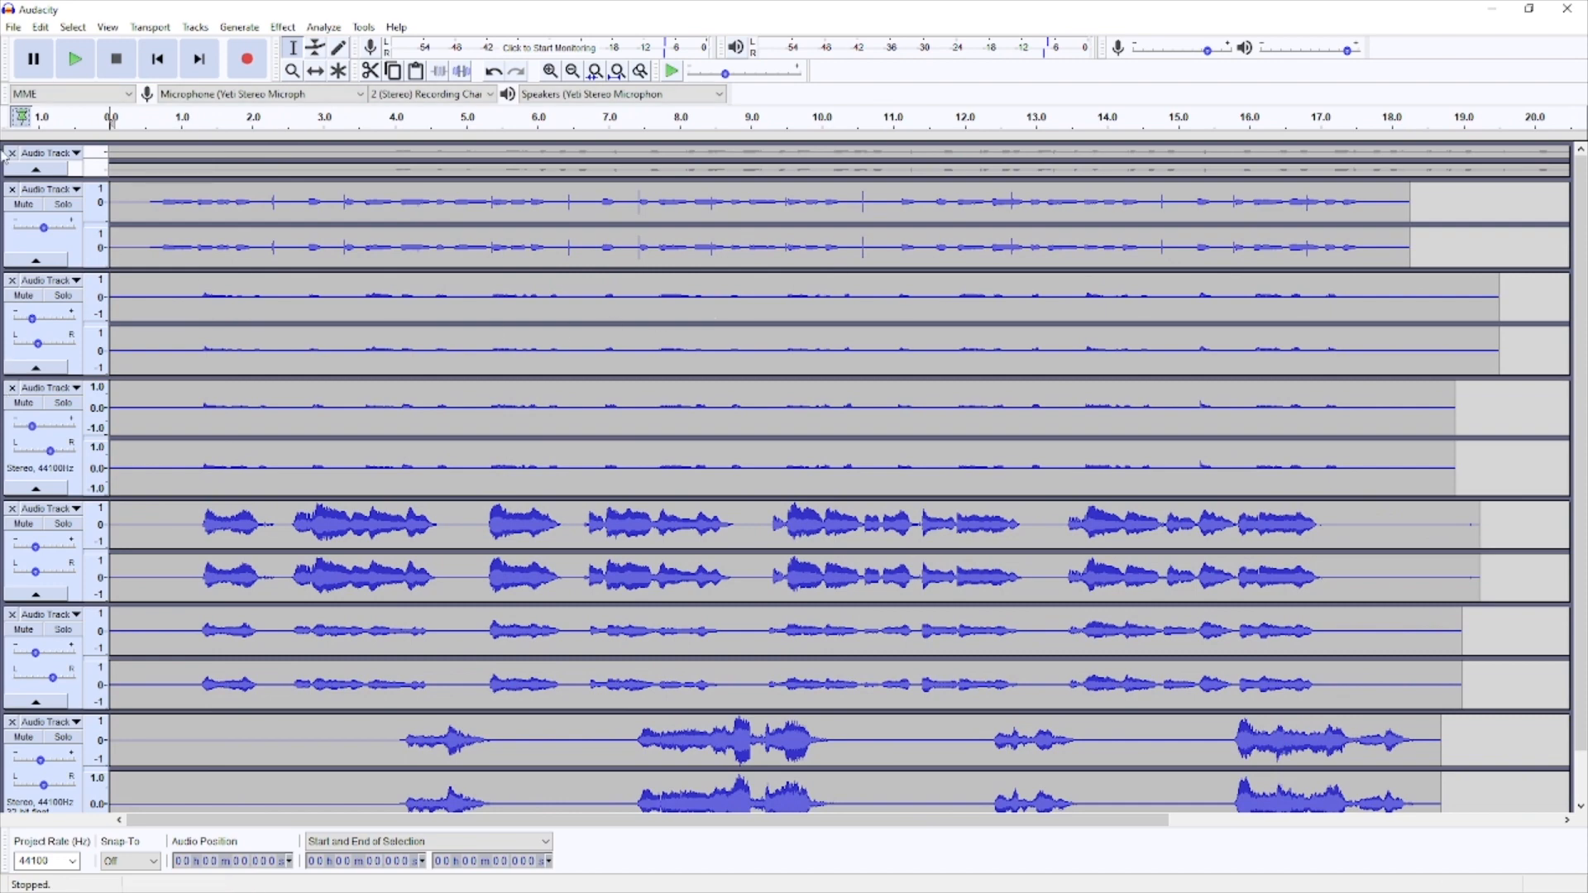
pyautogui.click(157, 120)
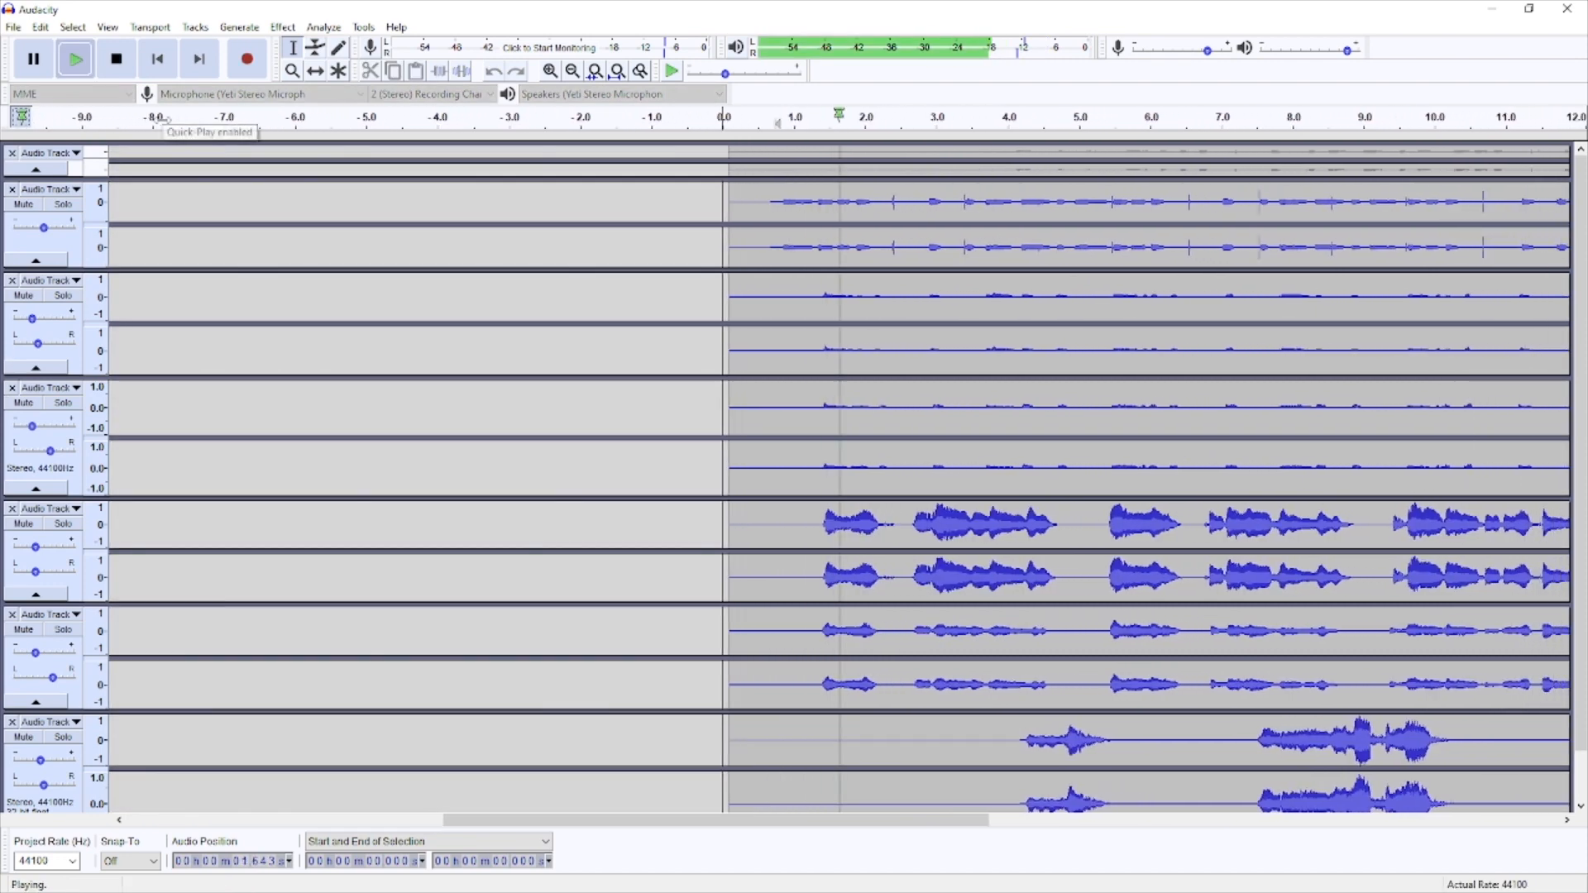
pyautogui.click(115, 63)
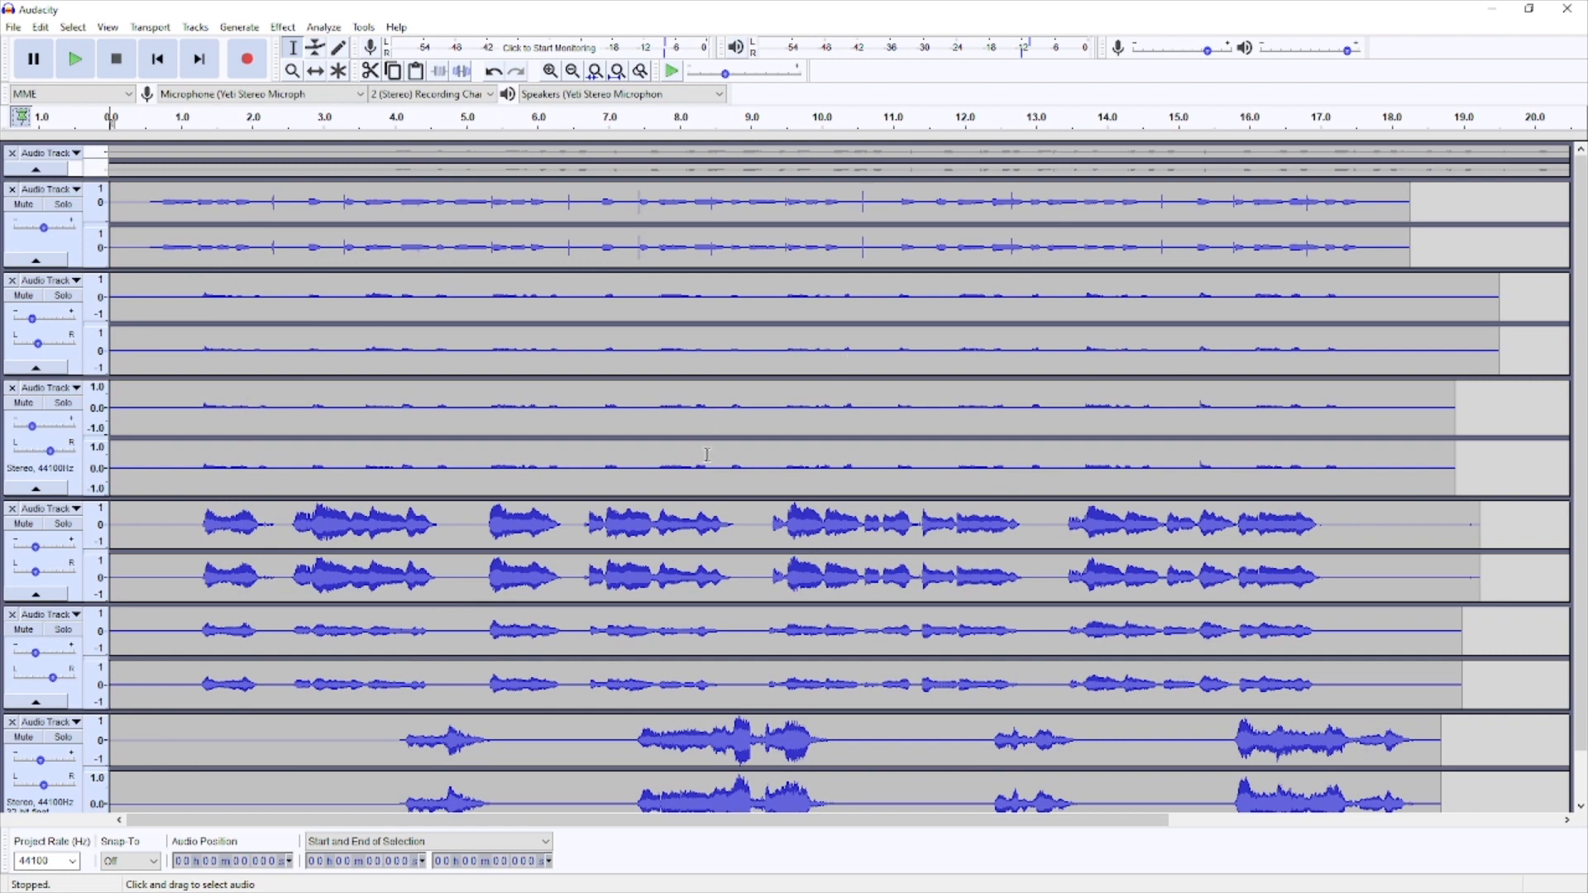
# - Mute the bottom vocal track, add a new stereo track beneath it with reduced height, and return to the project start
pyautogui.scroll(-1, 708, 455)
pyautogui.click(23, 685)
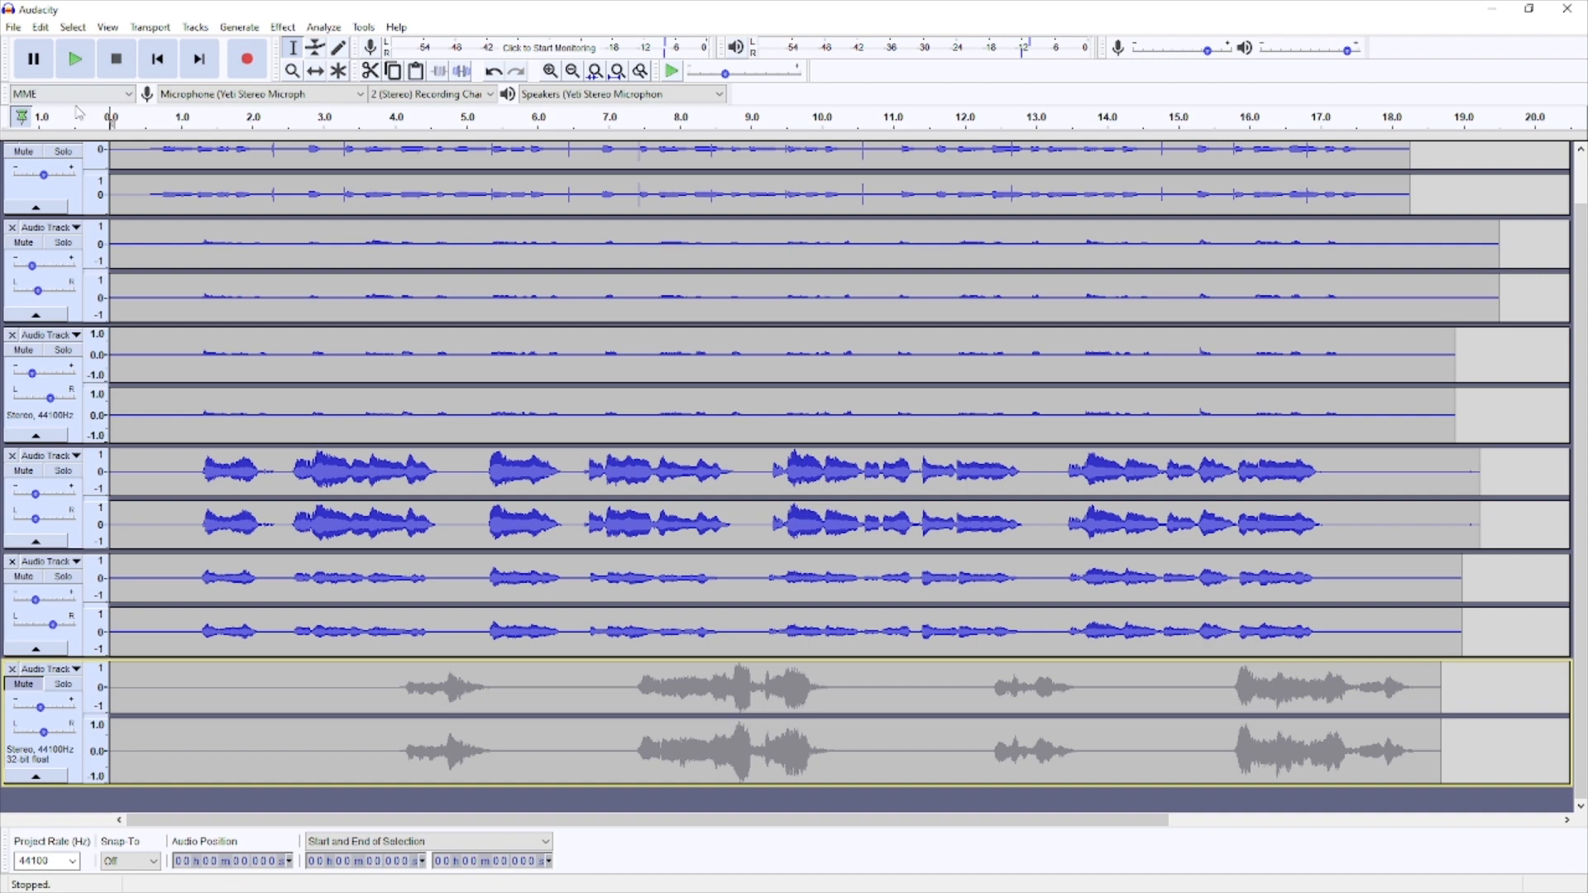
pyautogui.click(196, 28)
pyautogui.moveTo(219, 45)
pyautogui.click(405, 67)
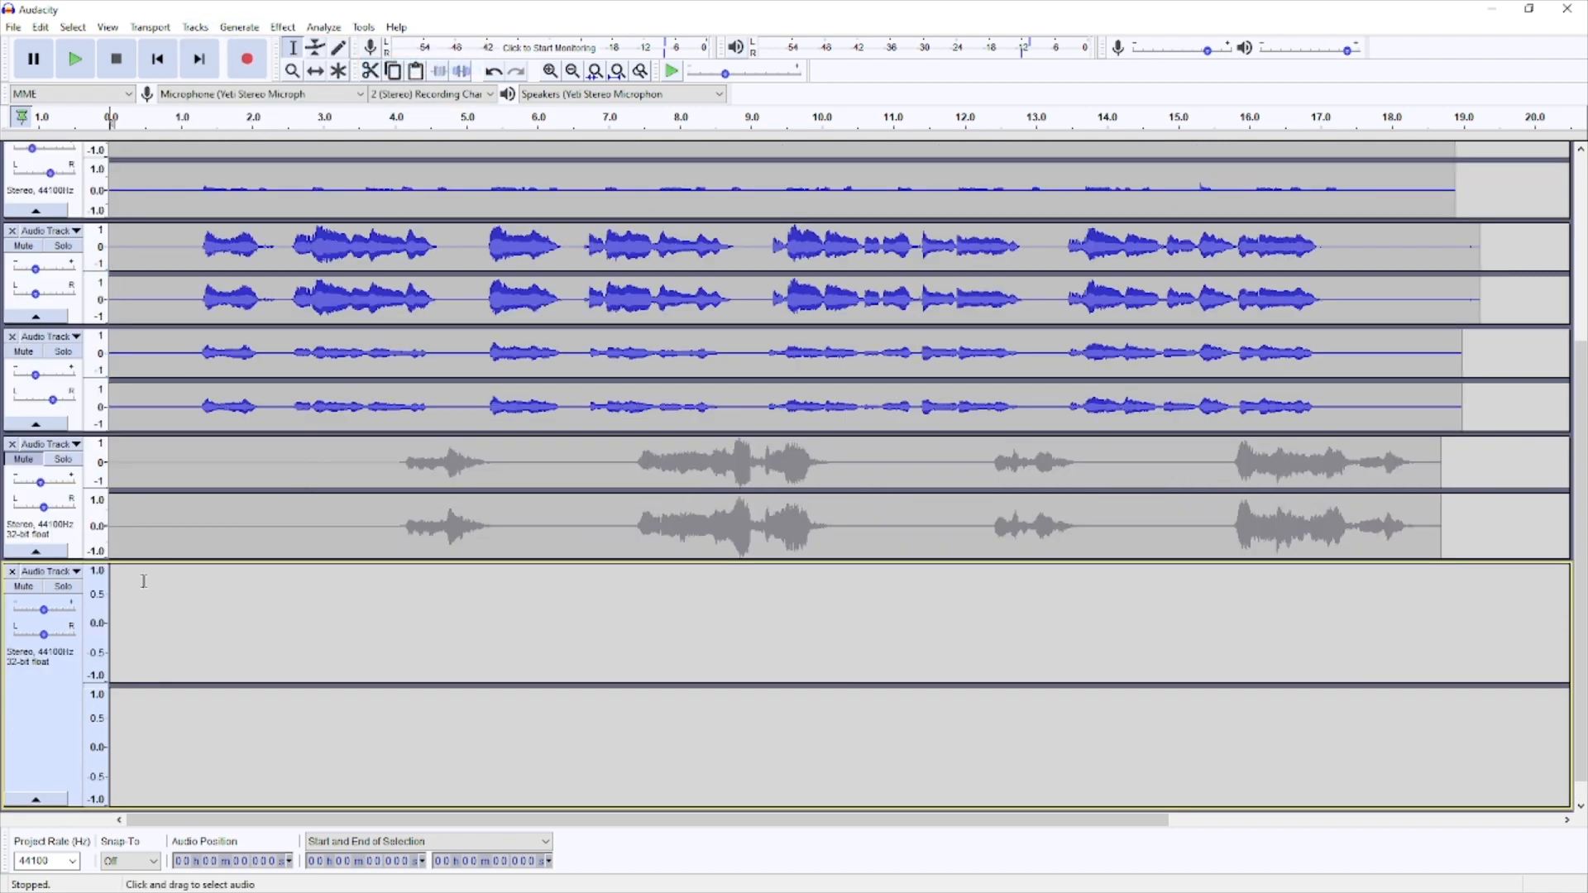
pyautogui.moveTo(74, 806); pyautogui.dragTo(83, 742)
pyautogui.click(157, 63)
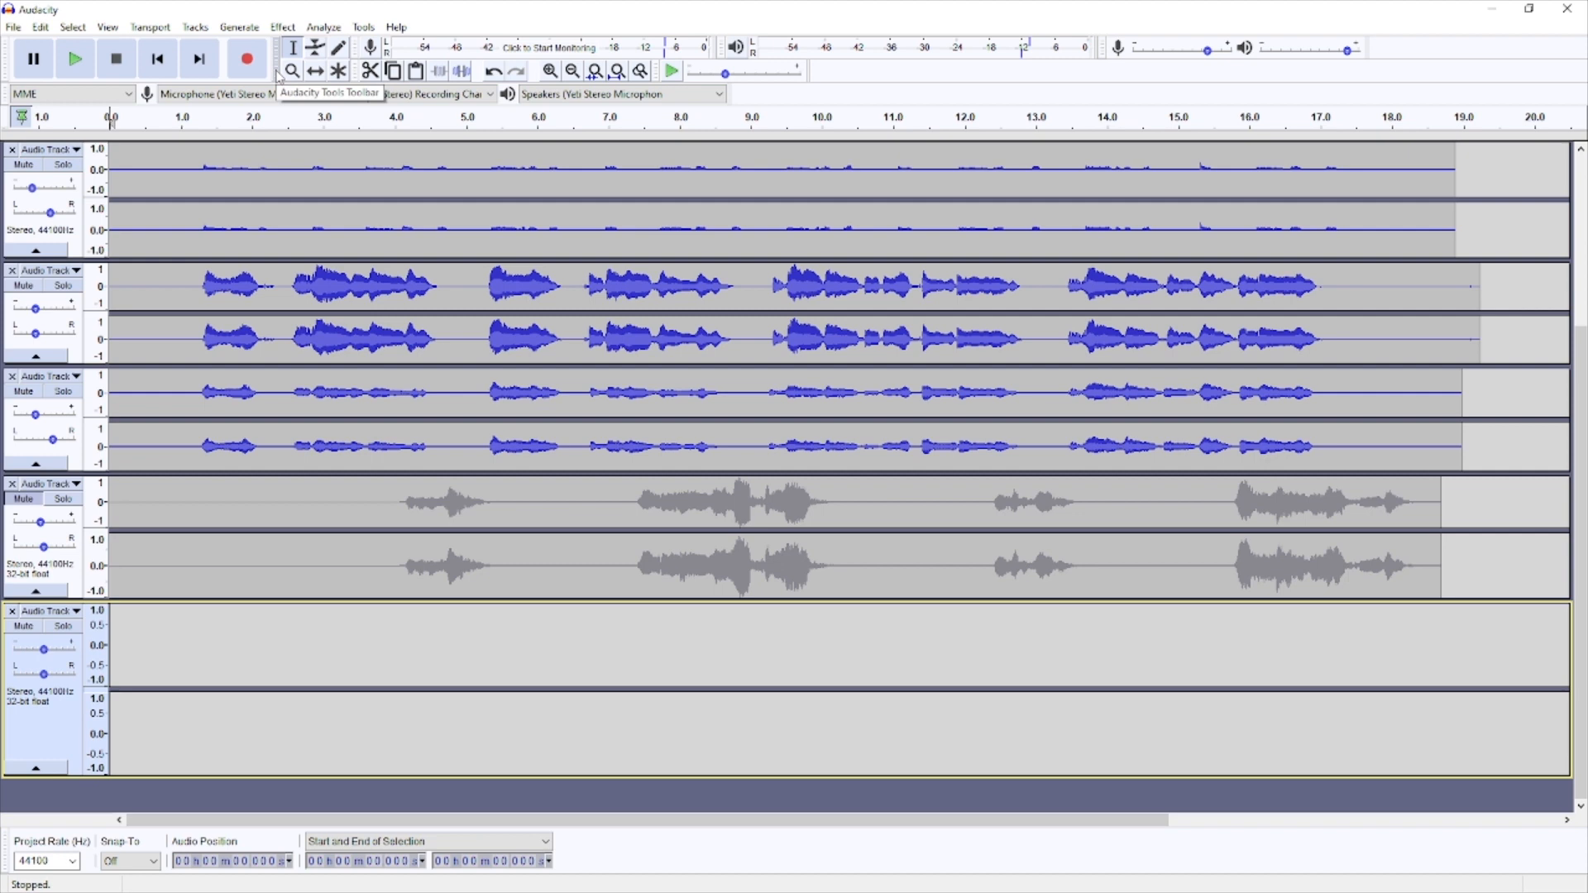
pyautogui.press('r')
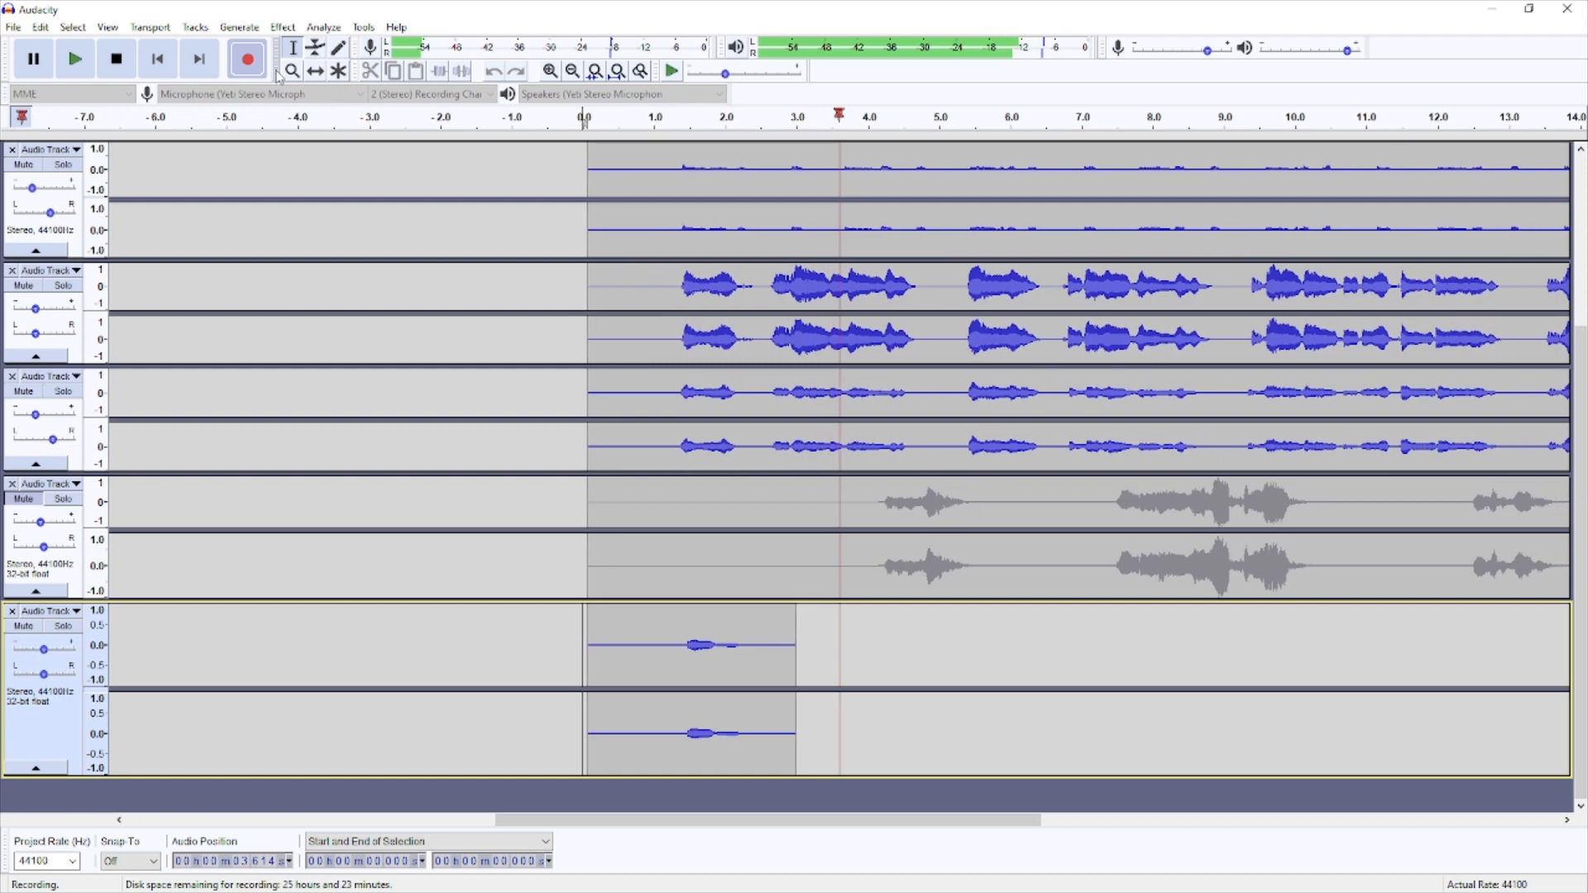
pyautogui.press('space')
pyautogui.hotkey('ctrl', 'z')
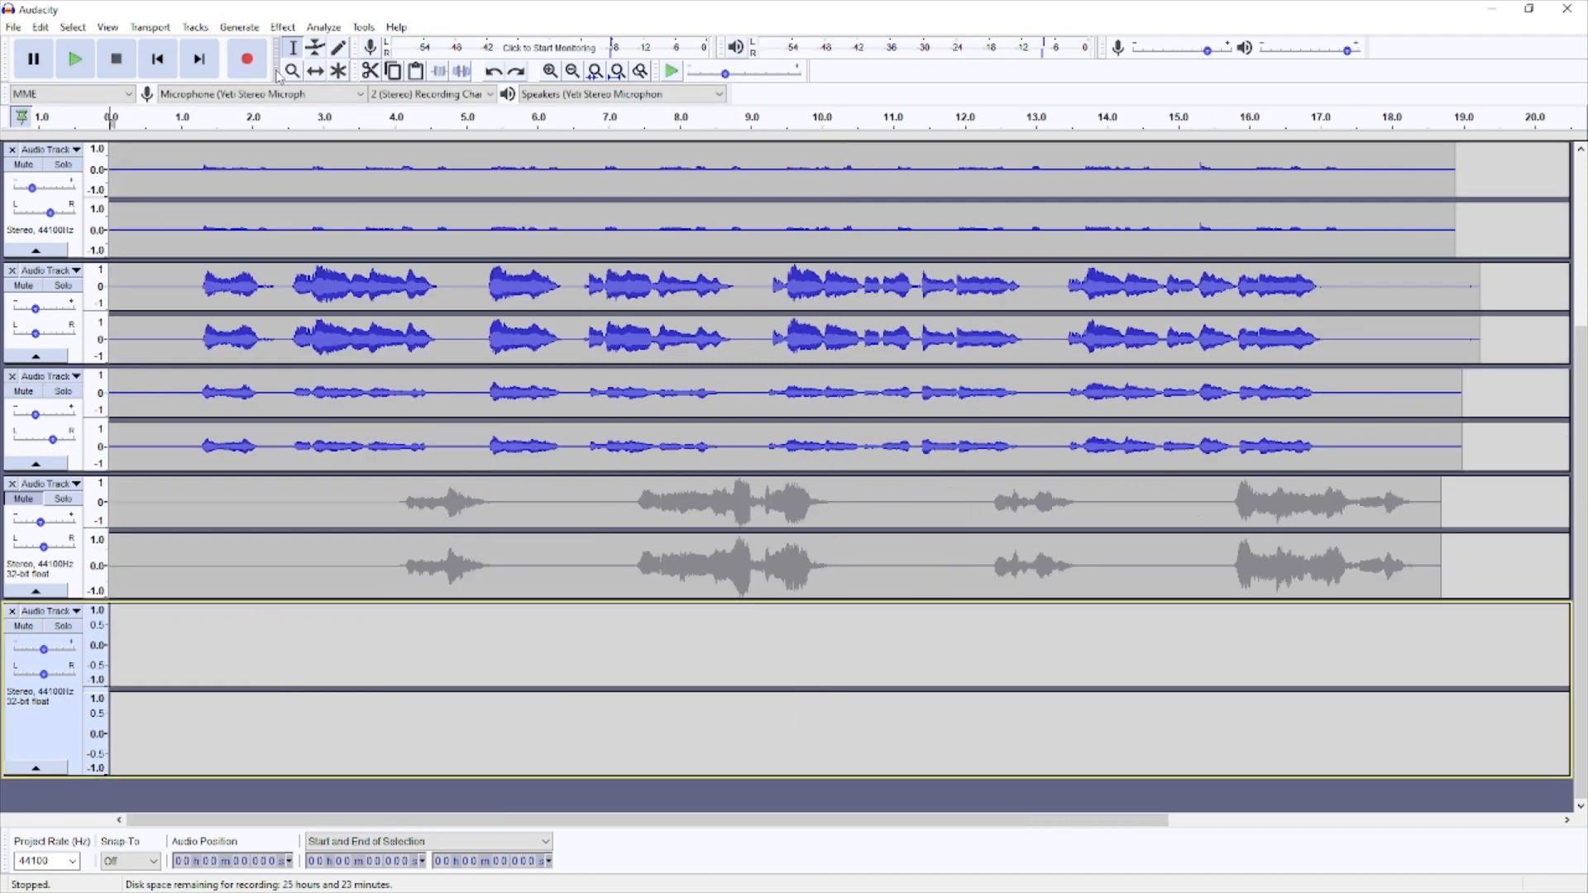
# - Record a vocal take of about 18 s on the new stereo track and delete its tail from 17.531 s onward
pyautogui.press('r')
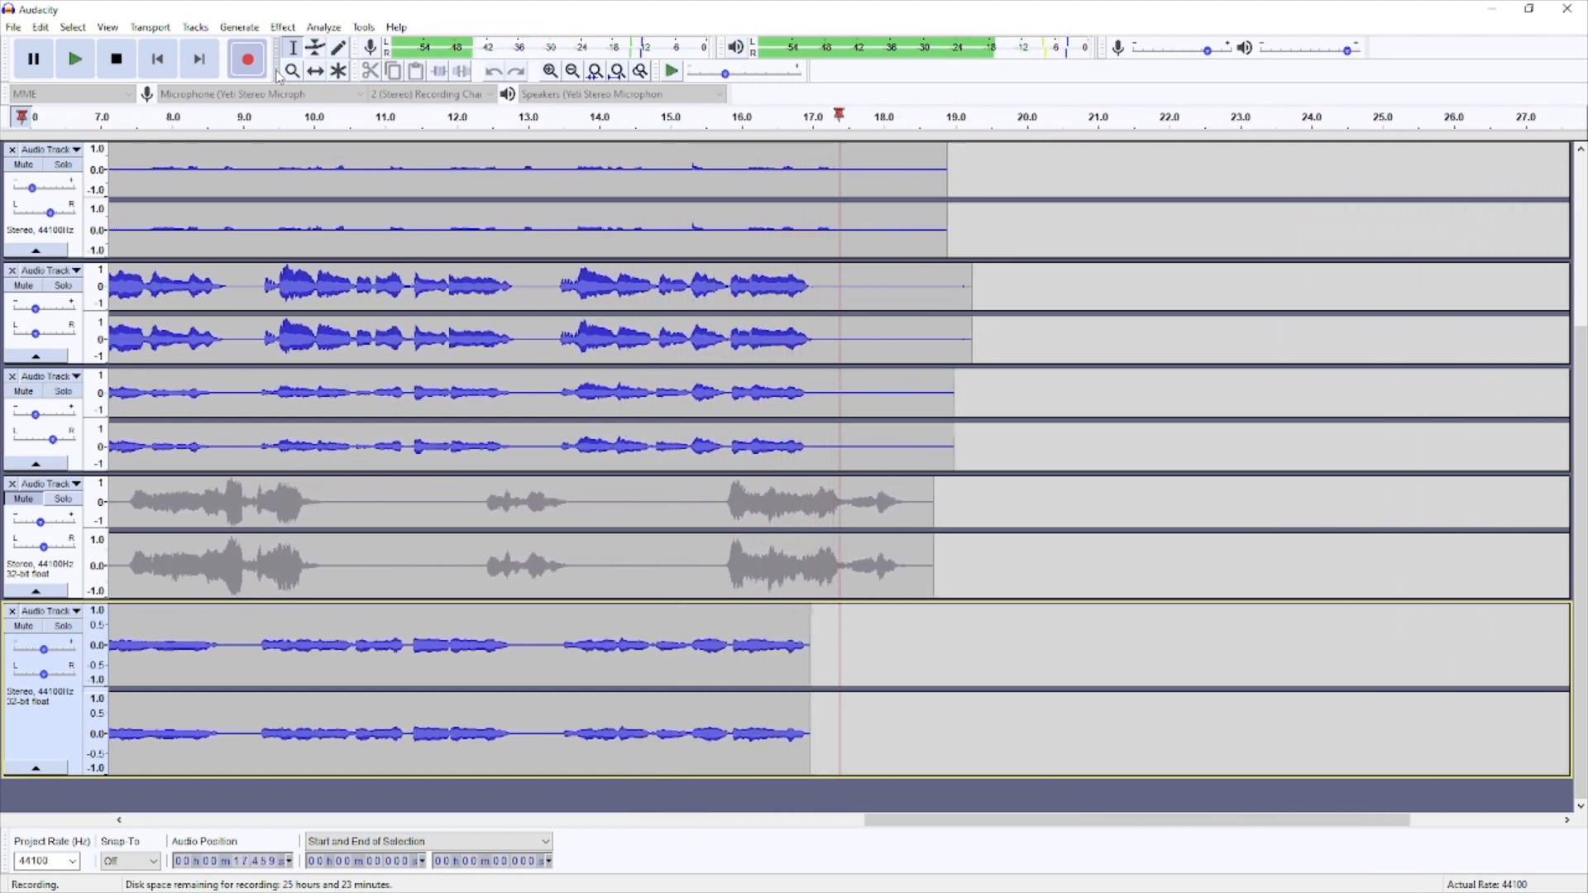
pyautogui.press('space')
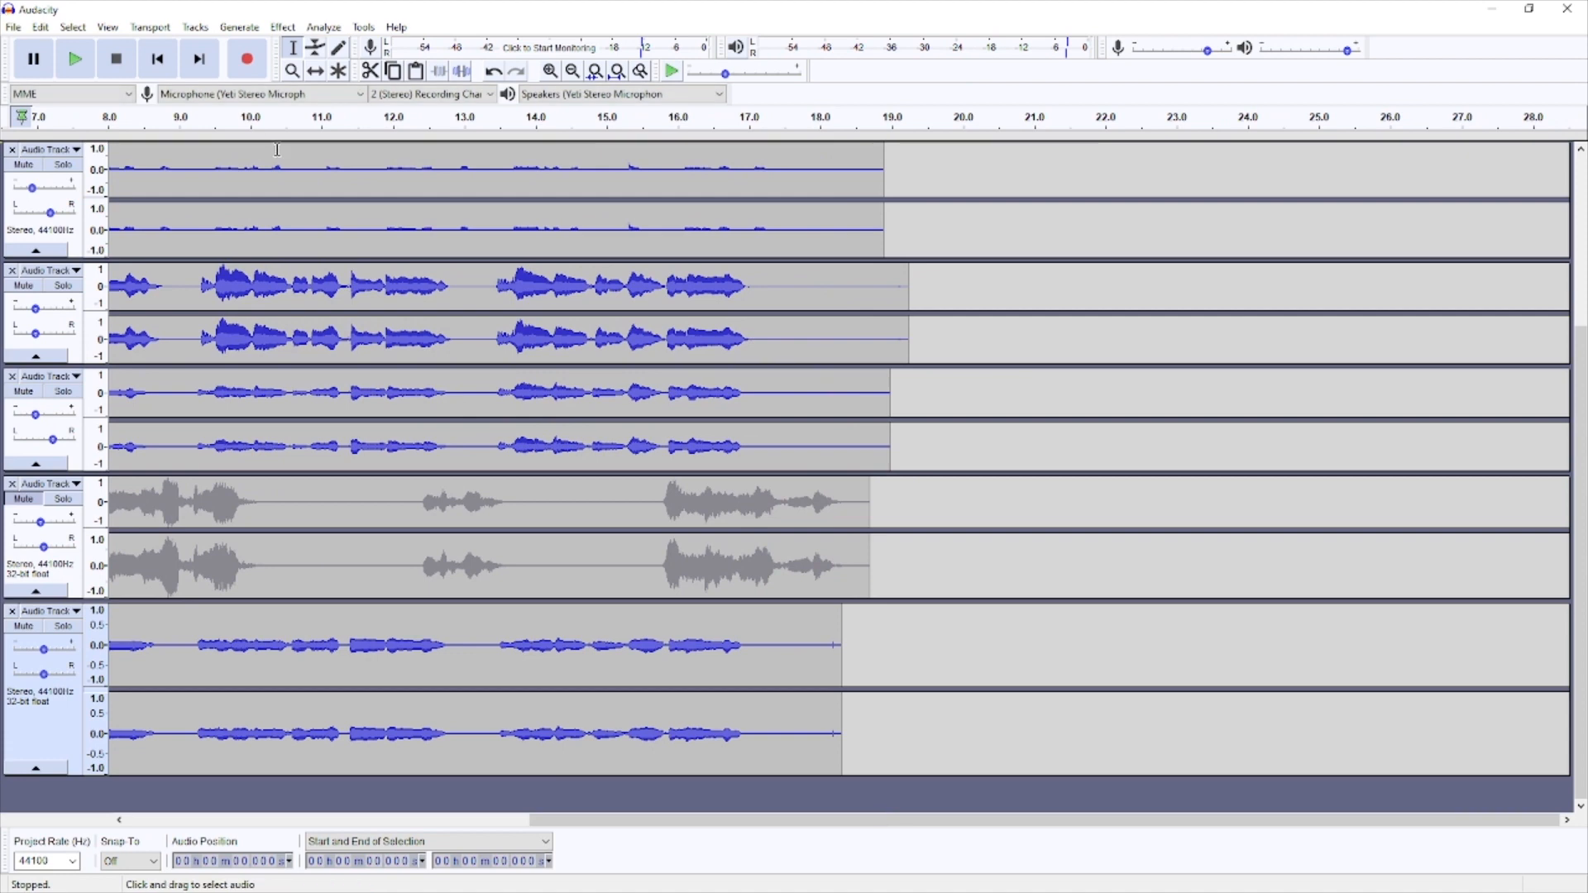
pyautogui.moveTo(788, 644); pyautogui.dragTo(846, 658)
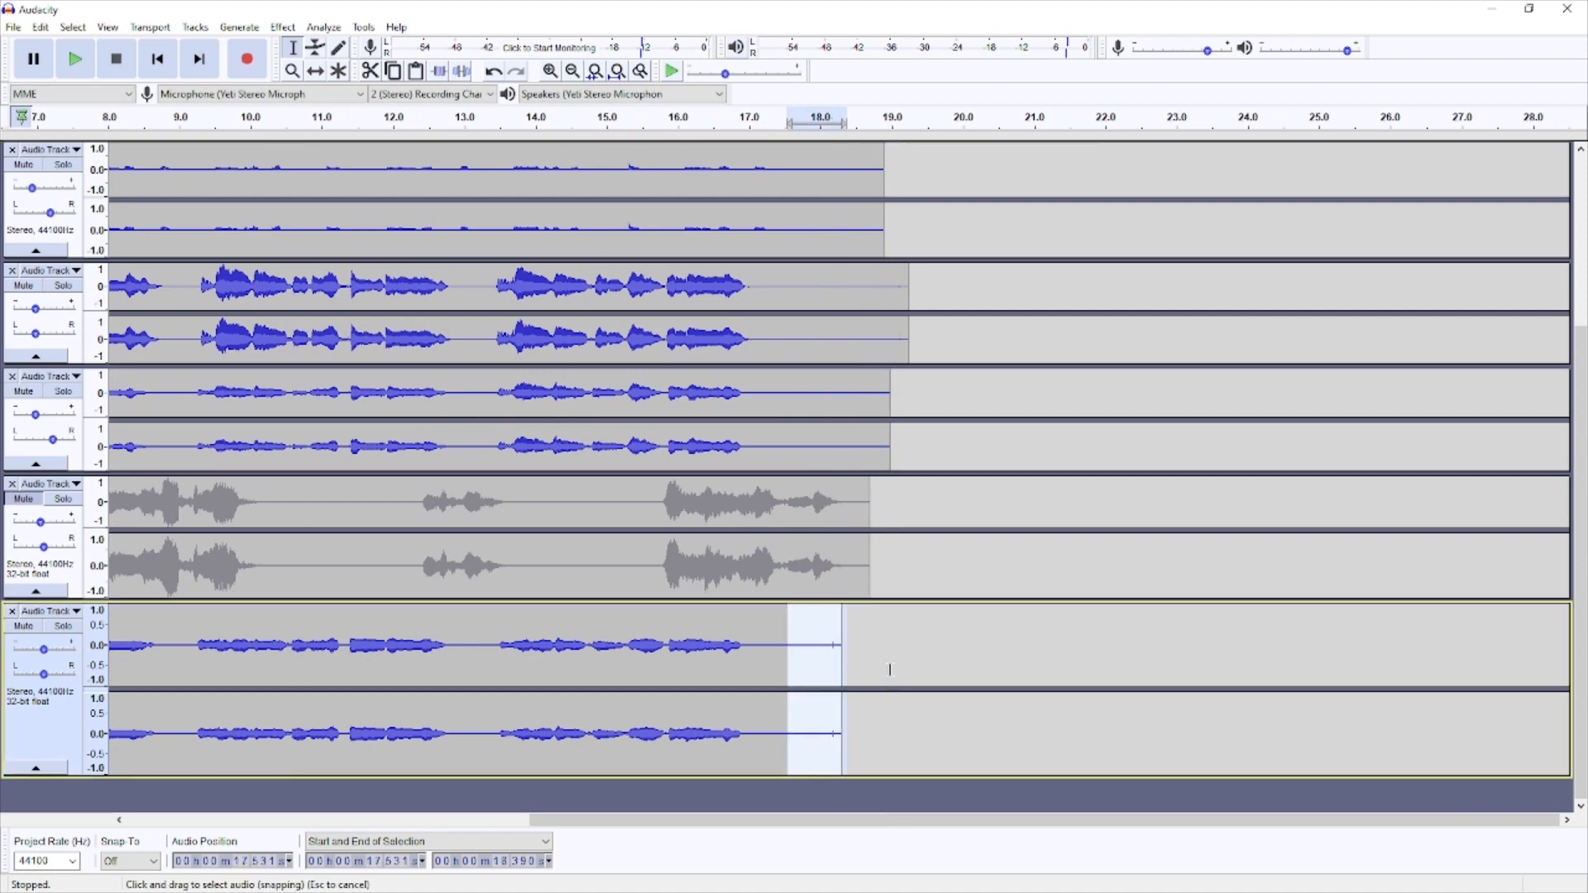
pyautogui.press('Delete')
# - Apply Noise Reduction of 12 dB, sensitivity 6.00 and 3 smoothing bands to the whole new recording after previewing it
pyautogui.moveTo(898, 820); pyautogui.dragTo(381, 814)
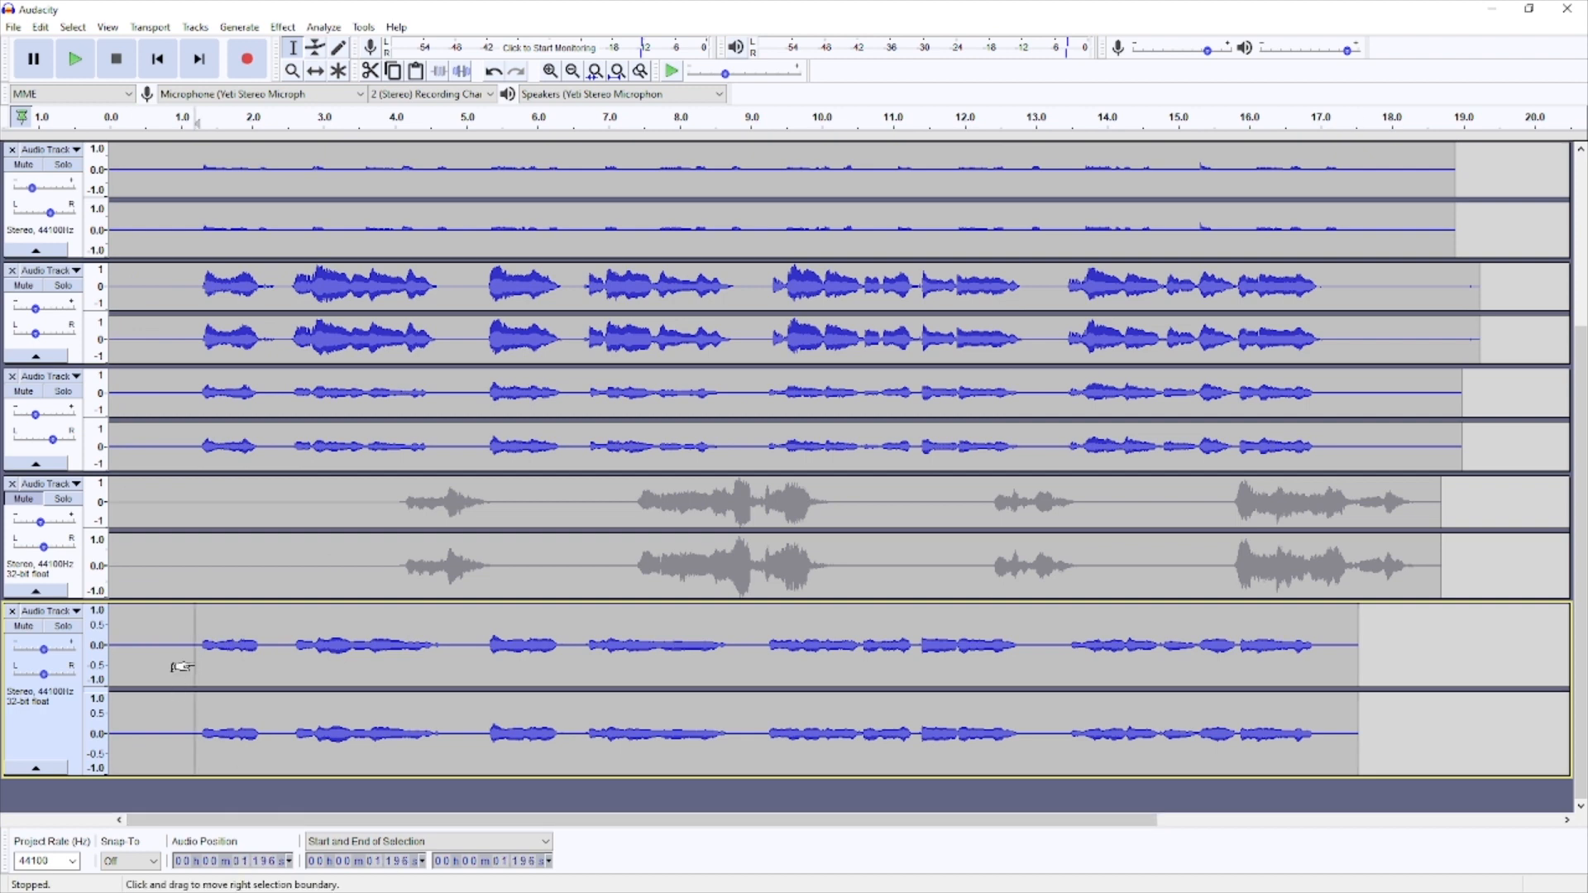
pyautogui.doubleClick(232, 637)
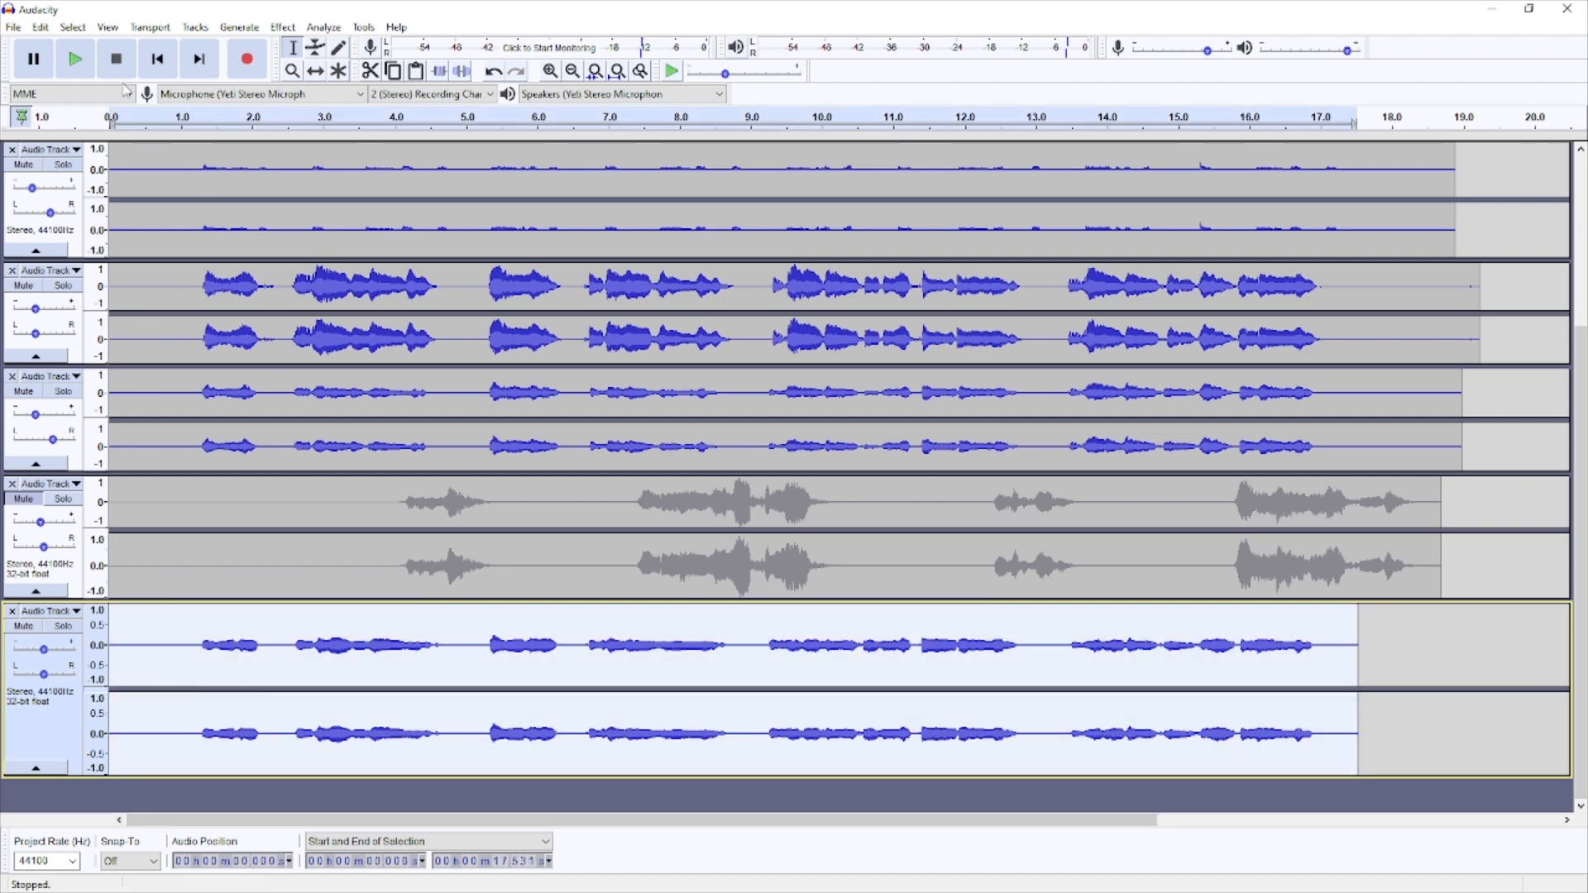
pyautogui.click(278, 28)
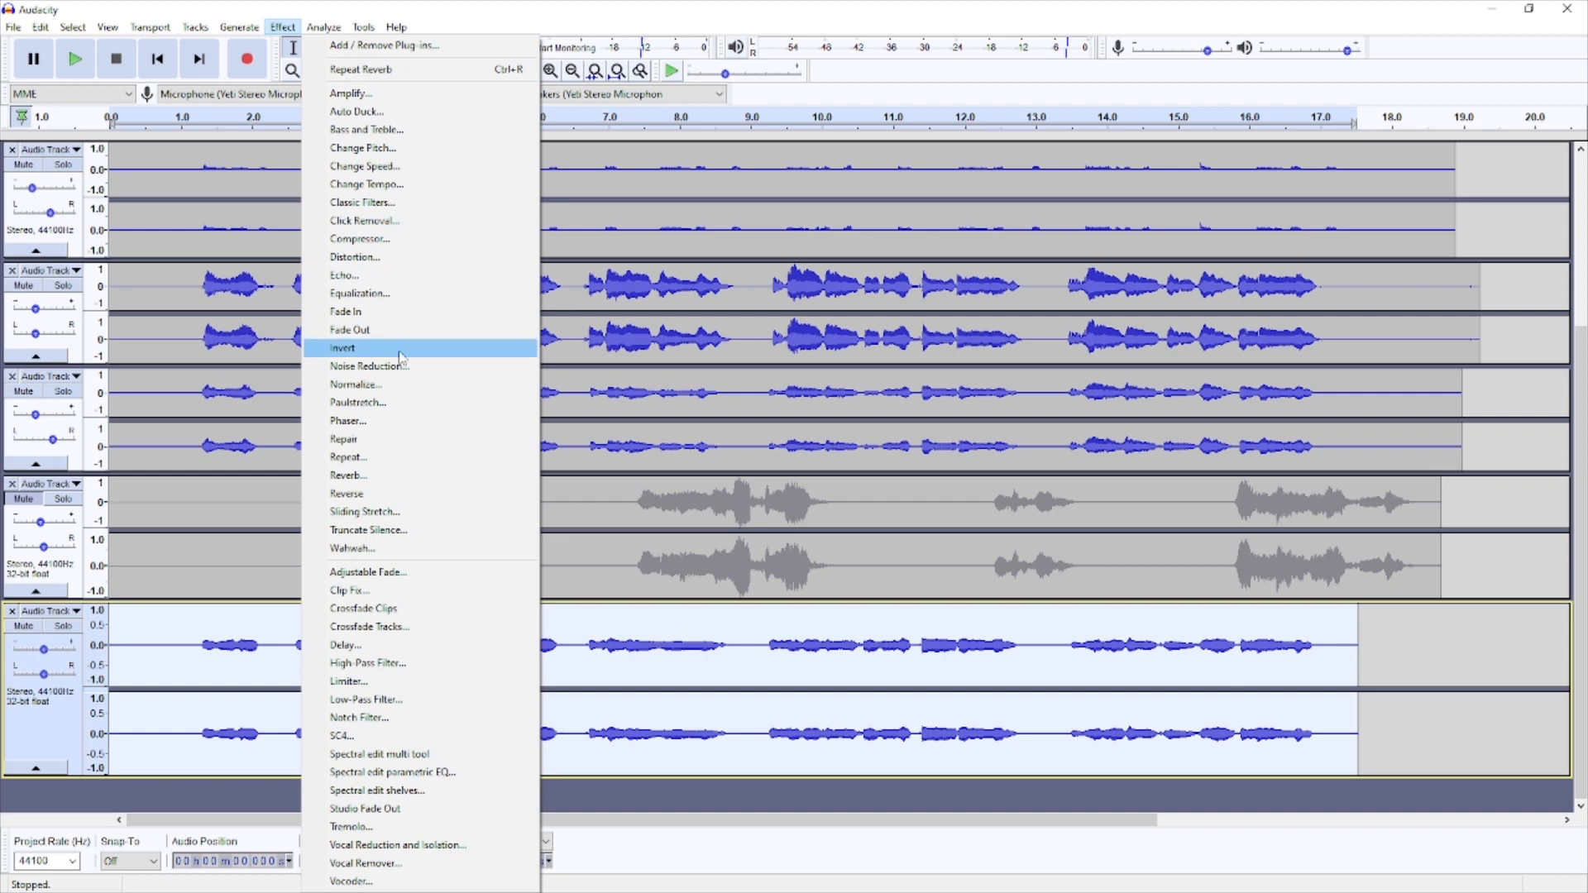
pyautogui.click(431, 372)
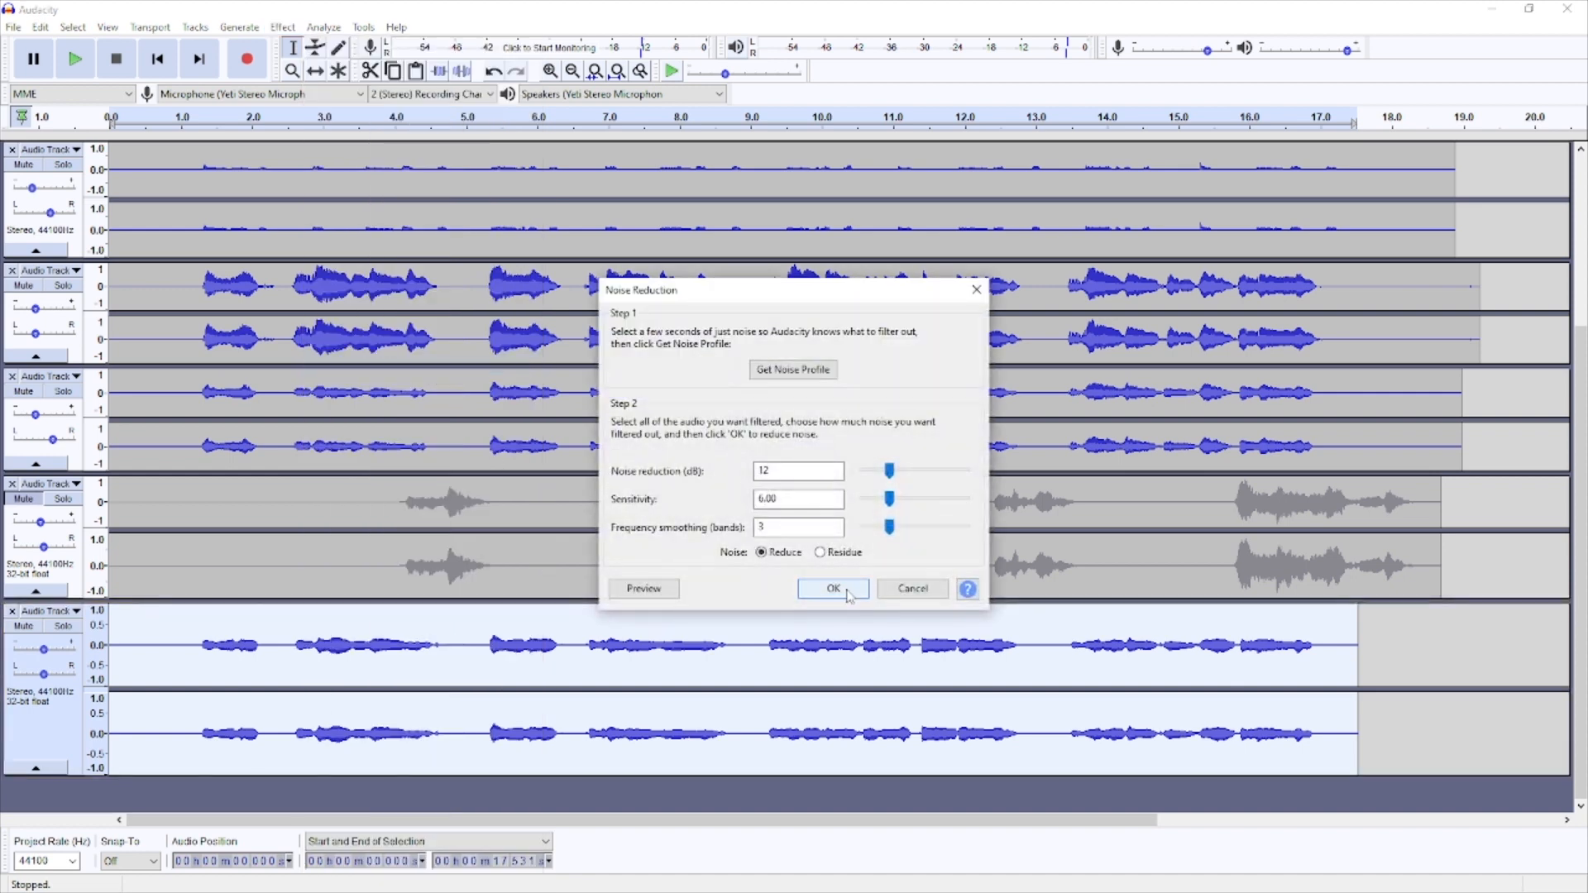
pyautogui.click(659, 590)
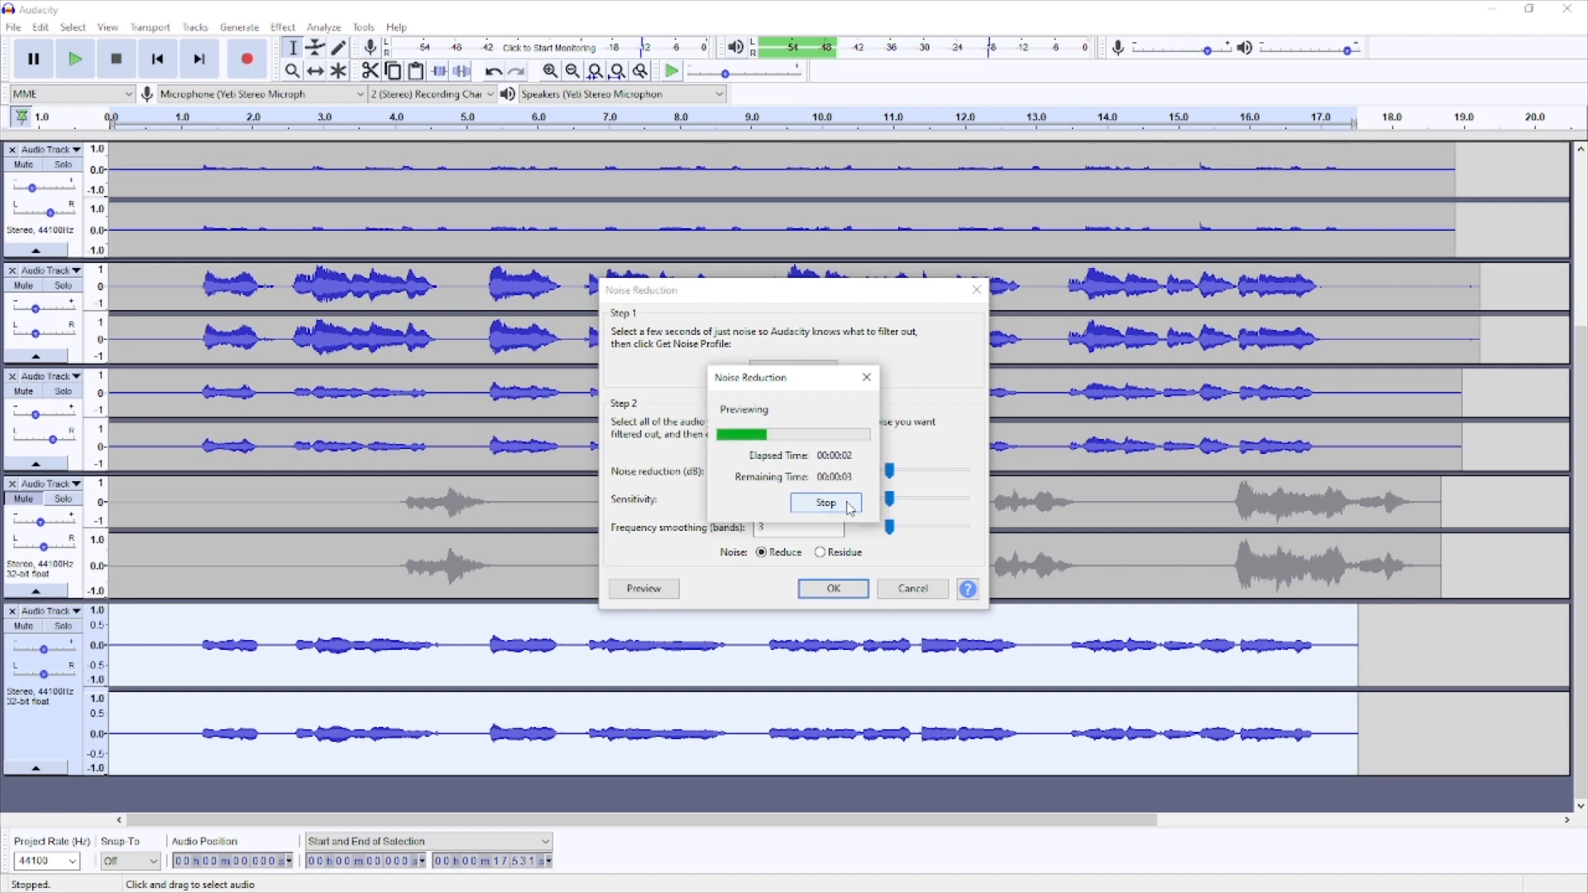
pyautogui.click(852, 506)
pyautogui.click(833, 589)
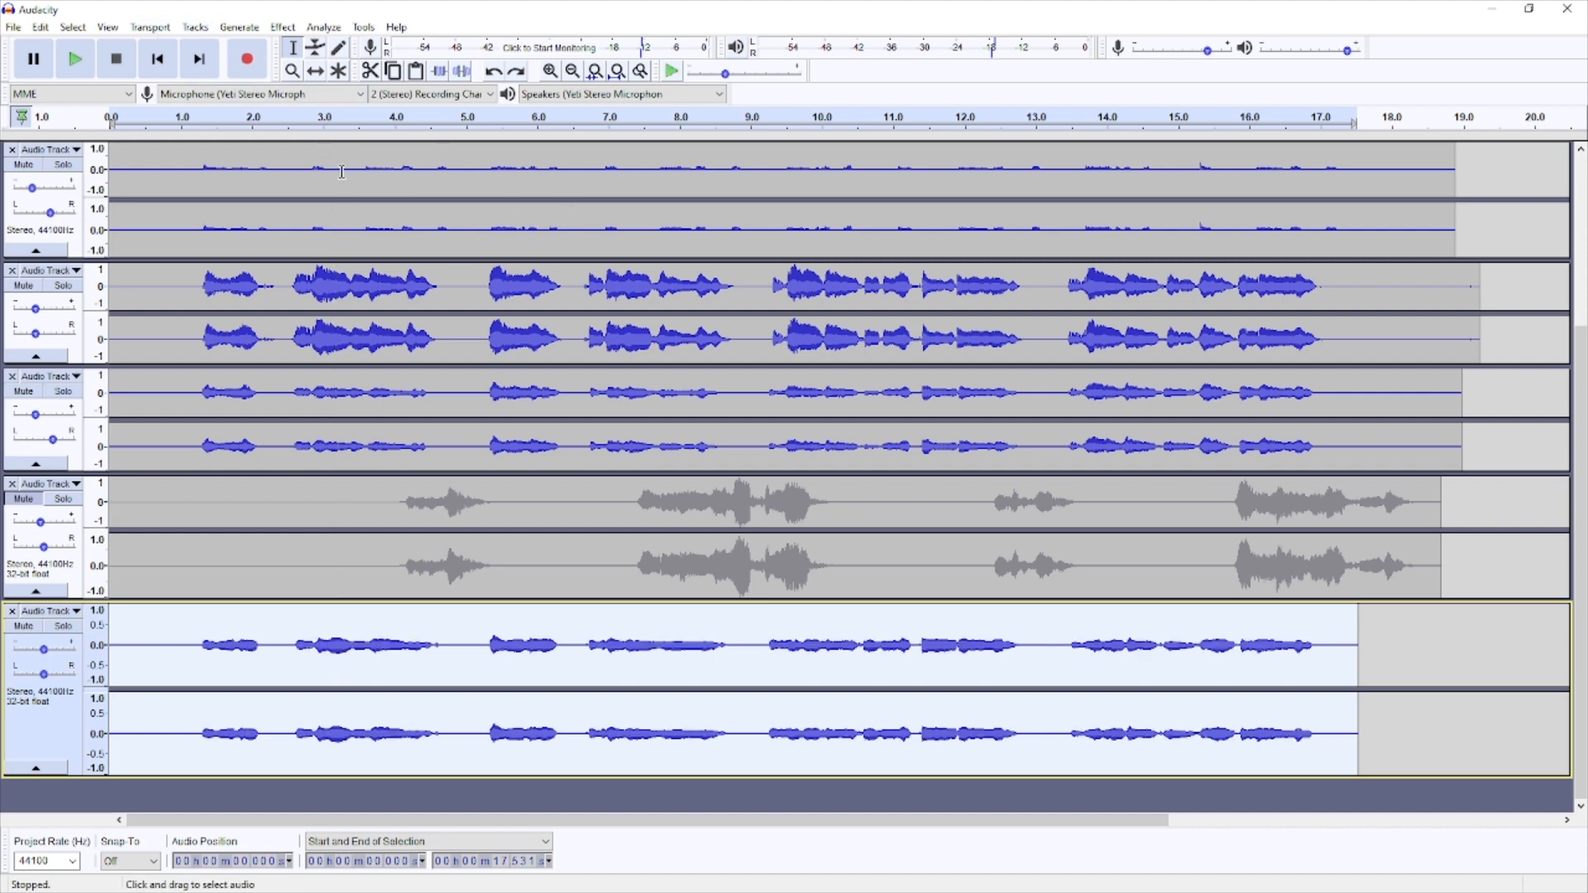
# - Apply Equalization with the unnamed graphic curve, cutting lows below about 70 Hz and boosting mids, to the new recording after previewing it
pyautogui.click(282, 29)
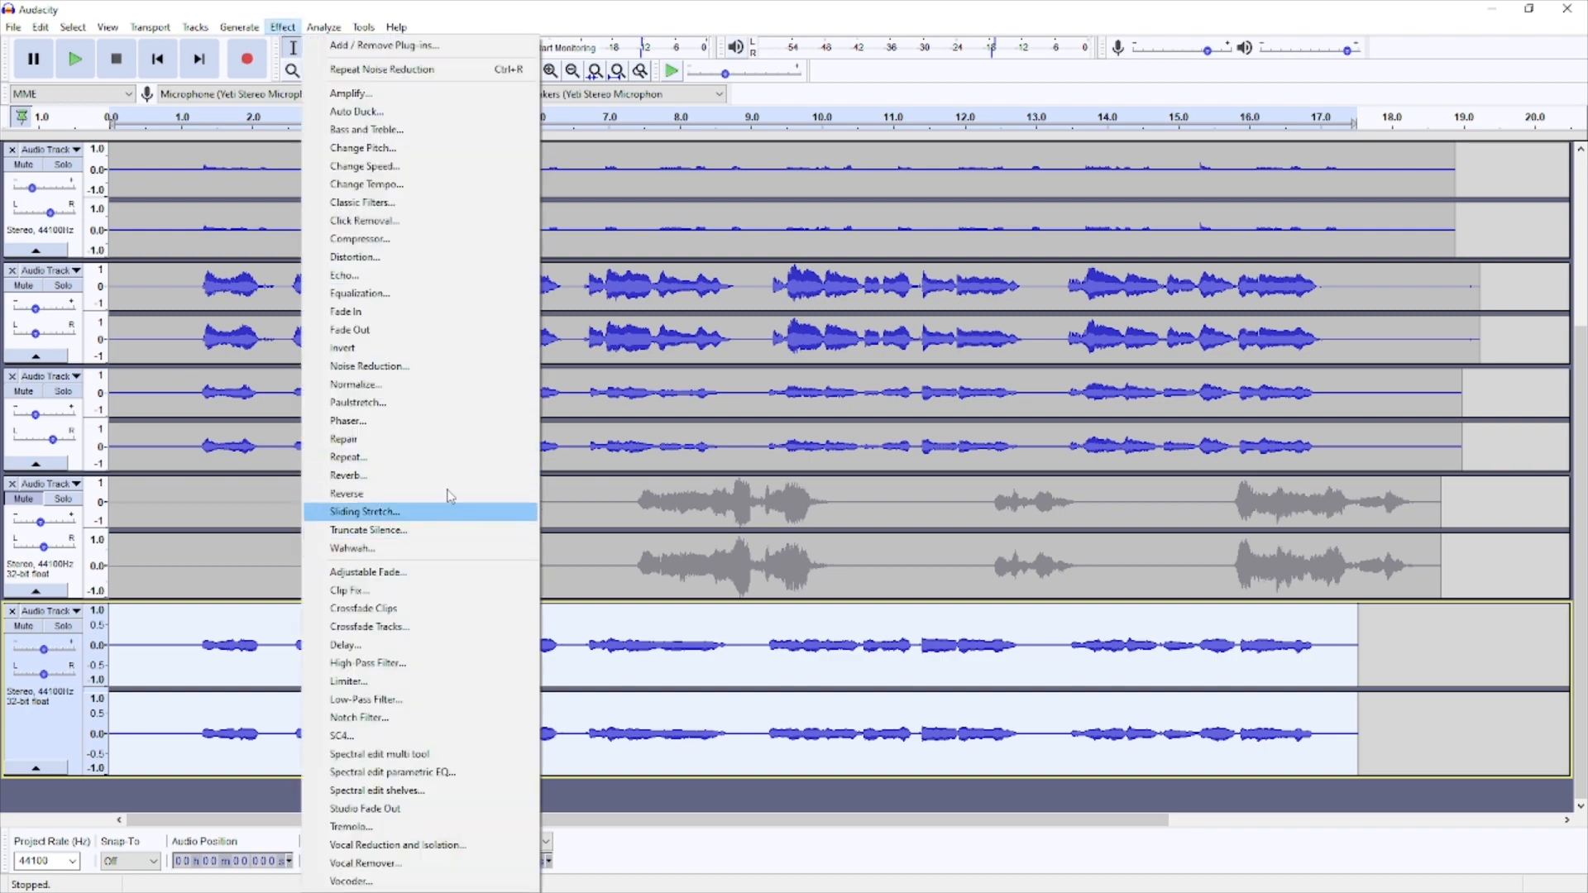
pyautogui.click(390, 295)
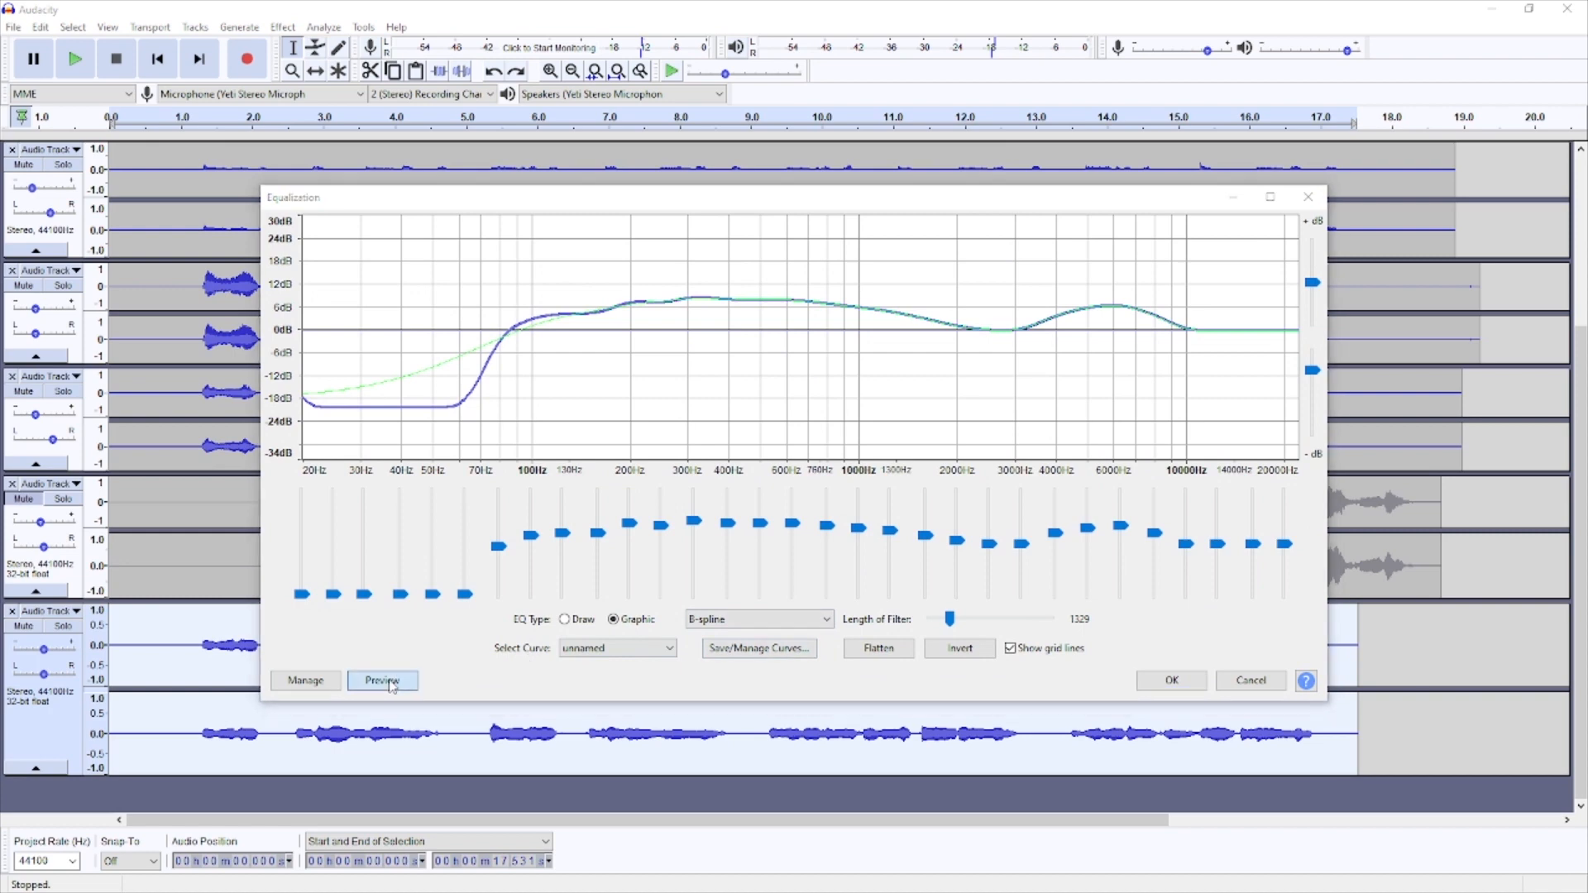
pyautogui.click(382, 681)
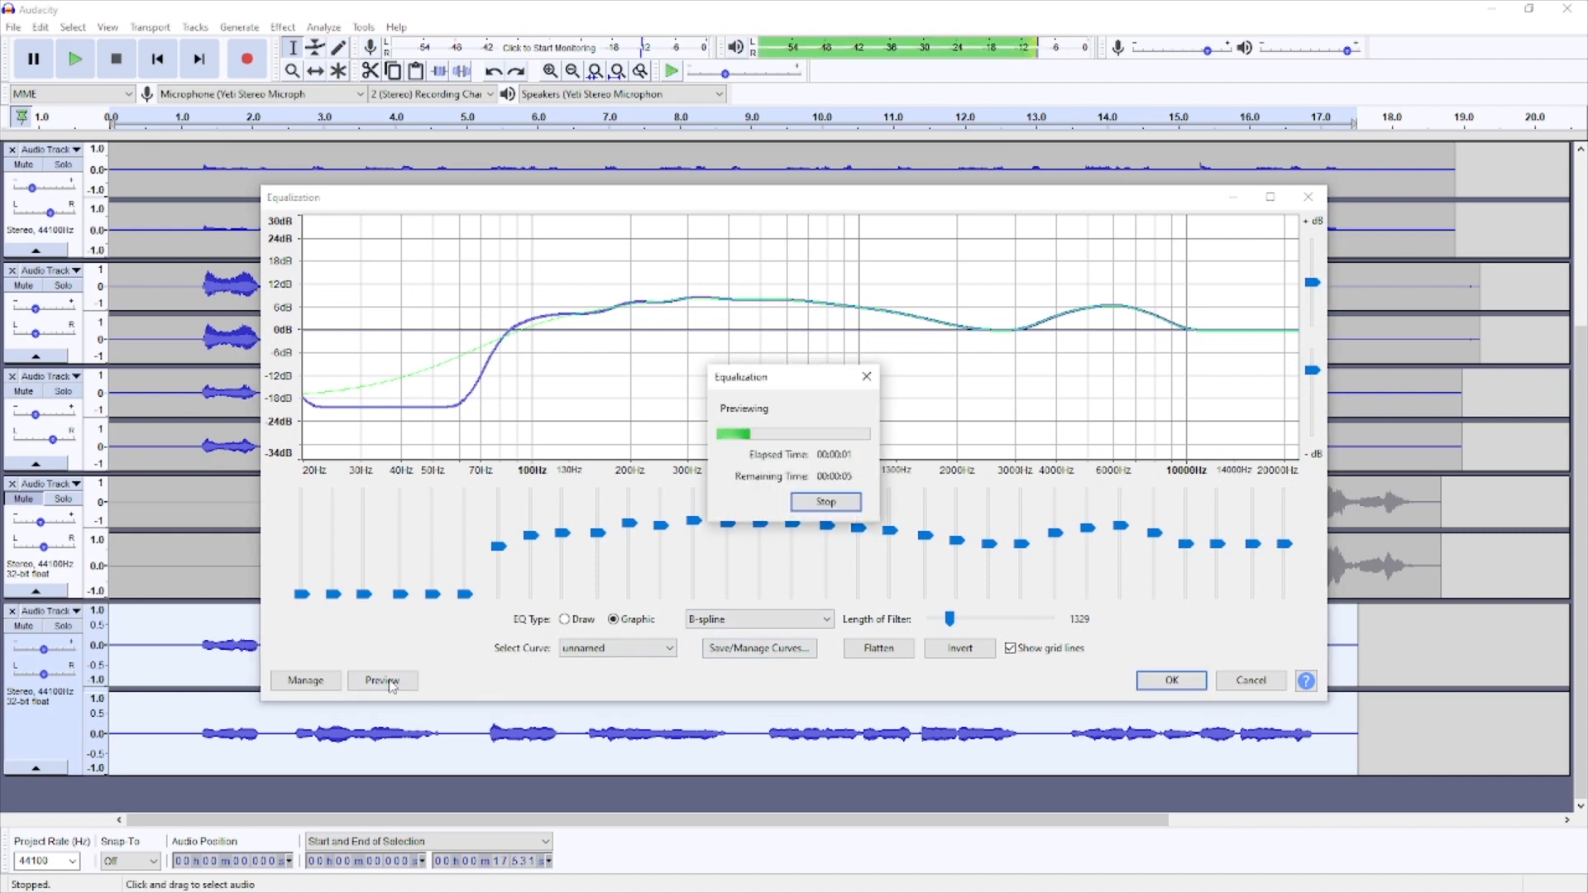
pyautogui.click(825, 502)
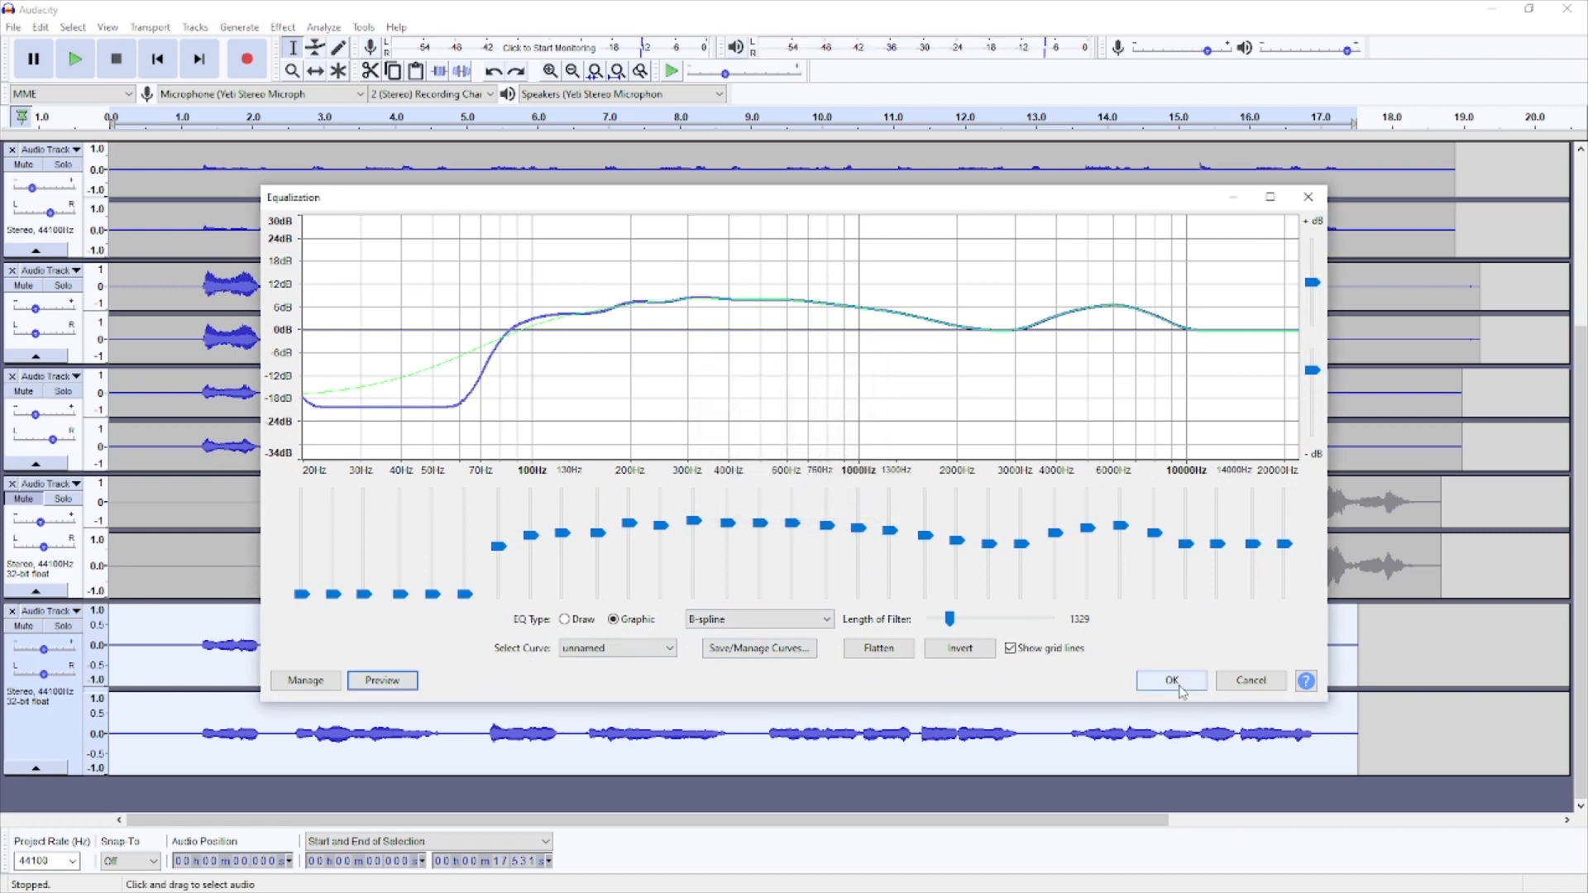
pyautogui.click(1172, 681)
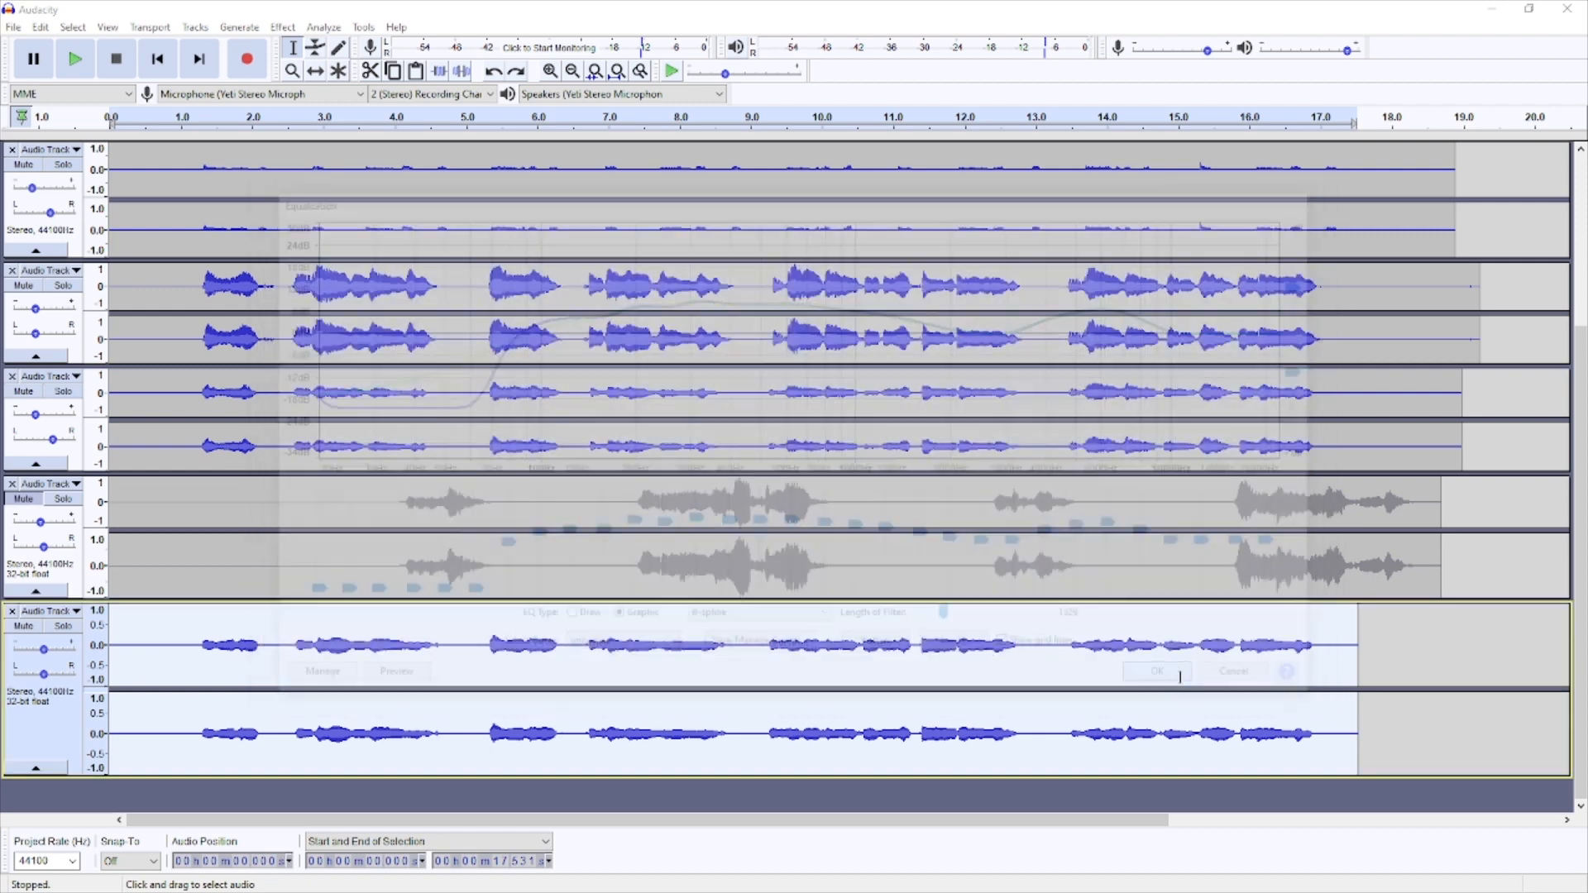
# - Apply a second Noise Reduction pass of 12 dB, sensitivity 6.00 and 3 smoothing bands to the new recording after previewing it
pyautogui.click(282, 26)
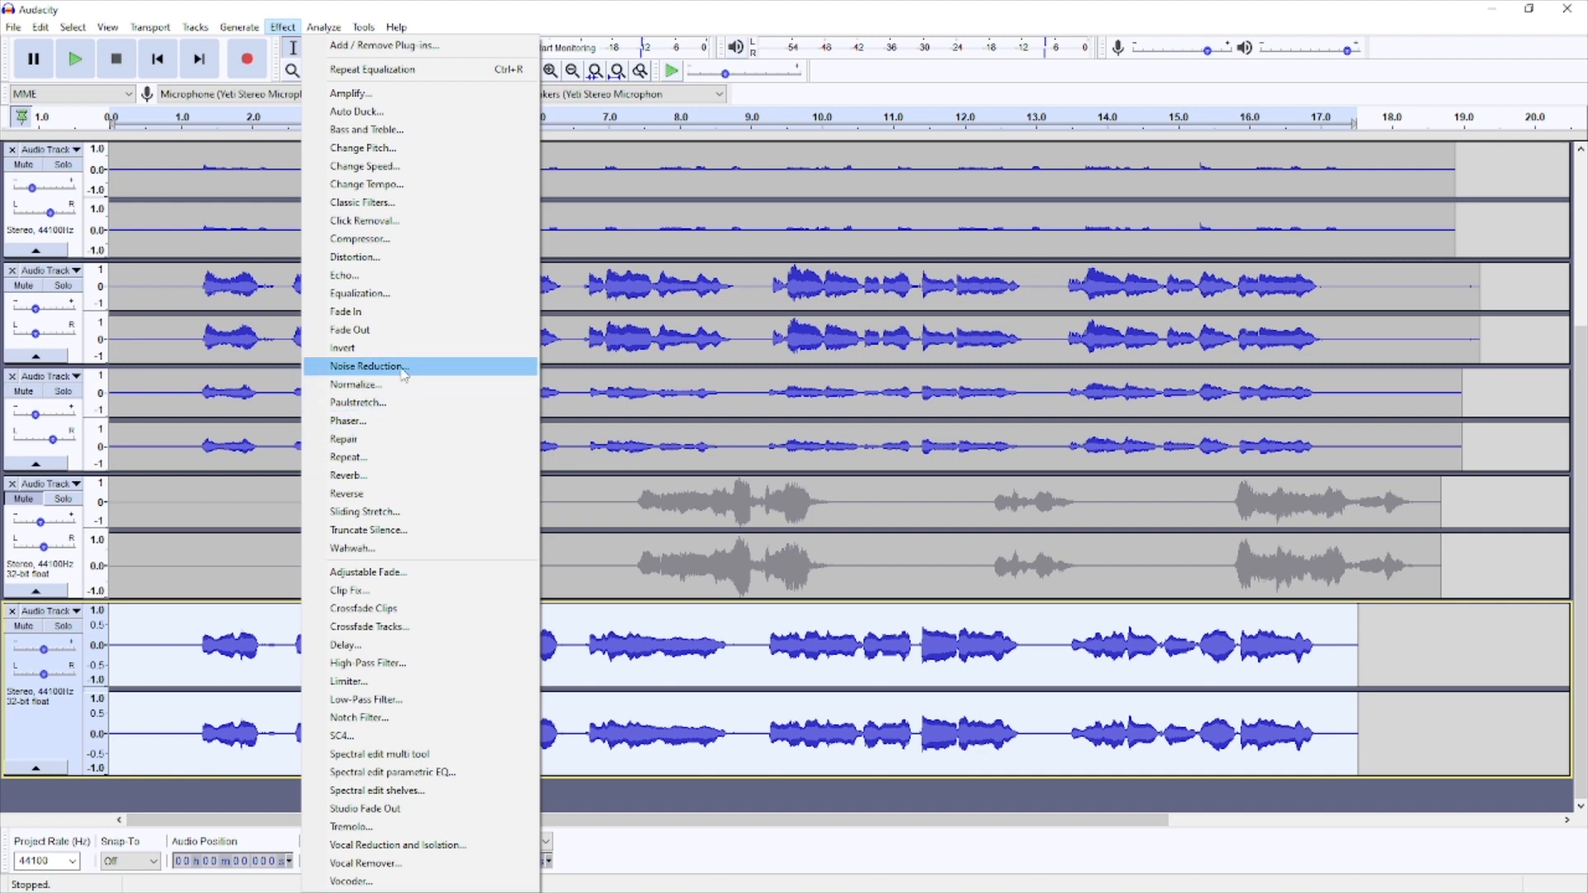
pyautogui.click(405, 373)
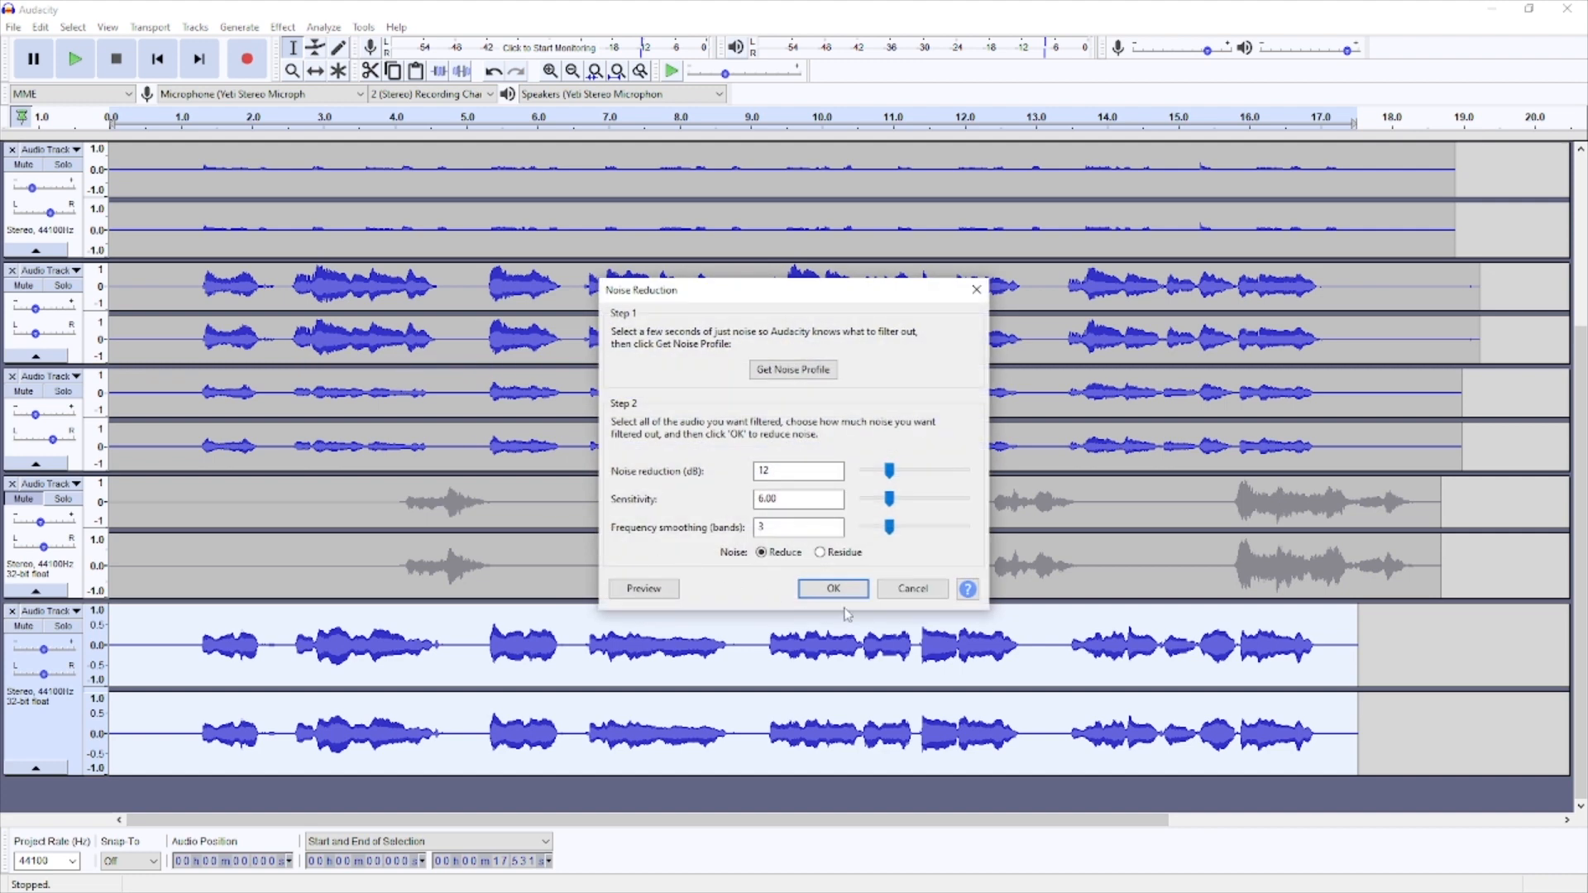
pyautogui.click(656, 592)
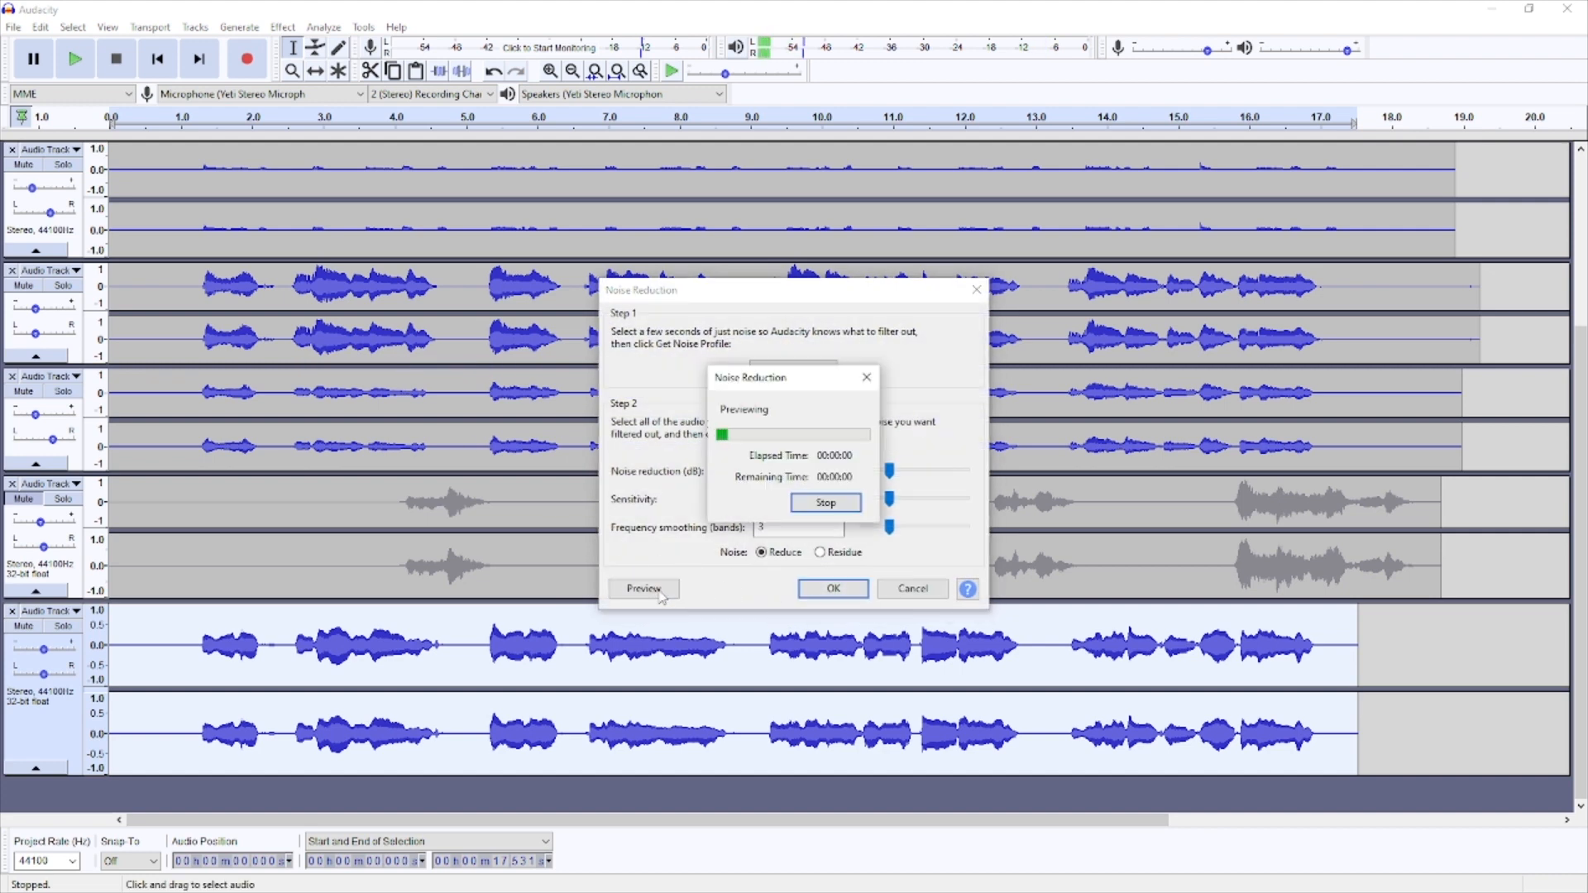
pyautogui.click(835, 506)
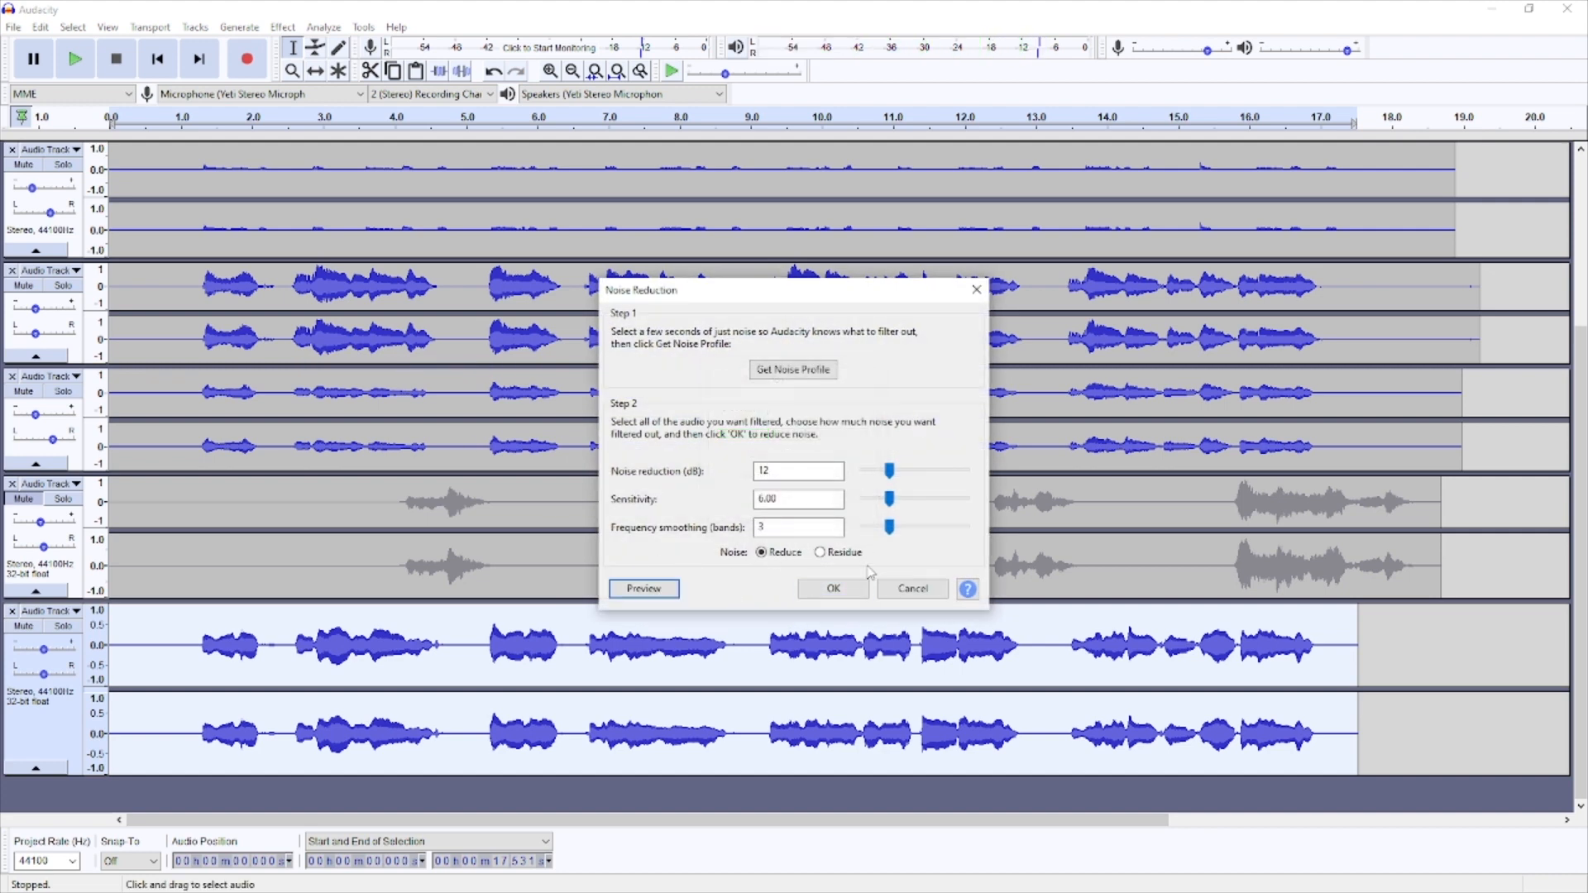
pyautogui.click(834, 589)
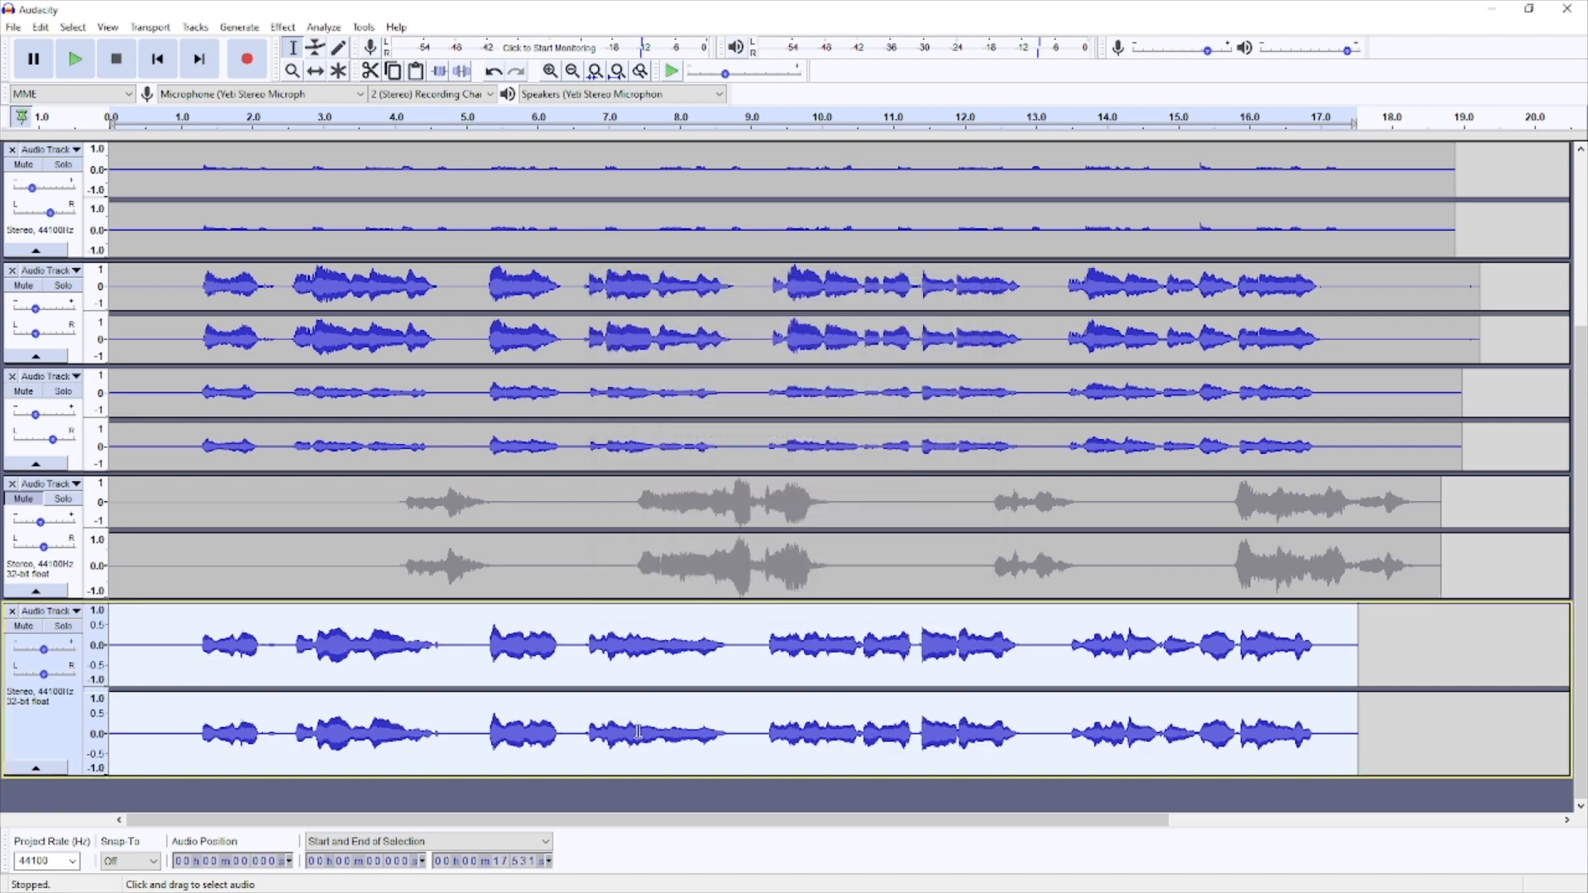
# - Preview and apply the Compressor with threshold -7 dB, noise floor -25 dB, ratio 4:1, attack 0.10 s and release 1.0 s to the new recording
pyautogui.click(283, 27)
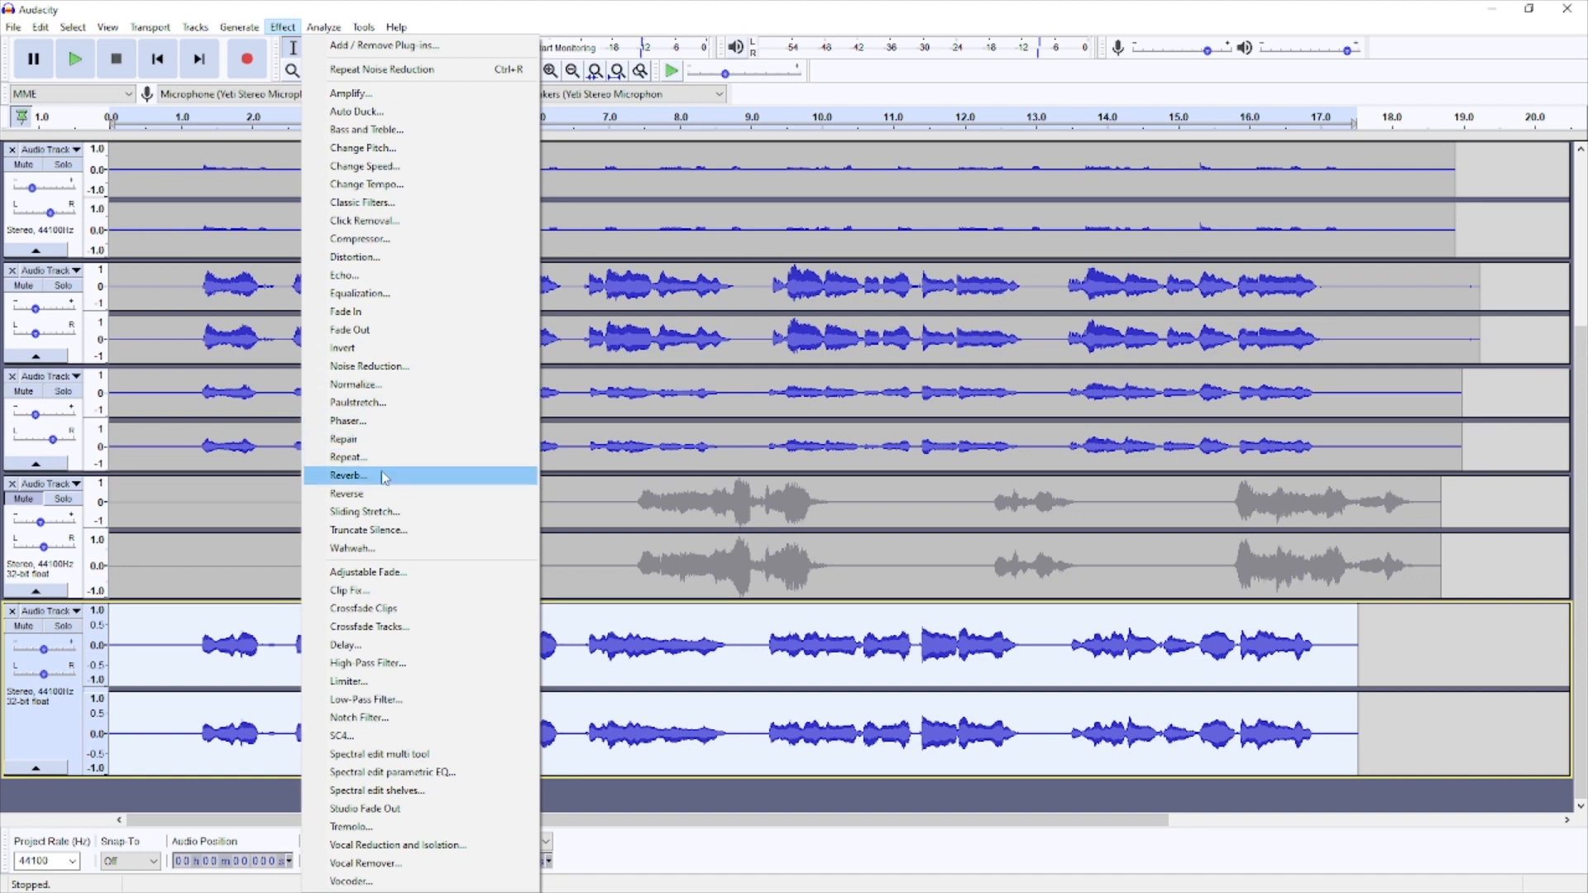
pyautogui.click(397, 239)
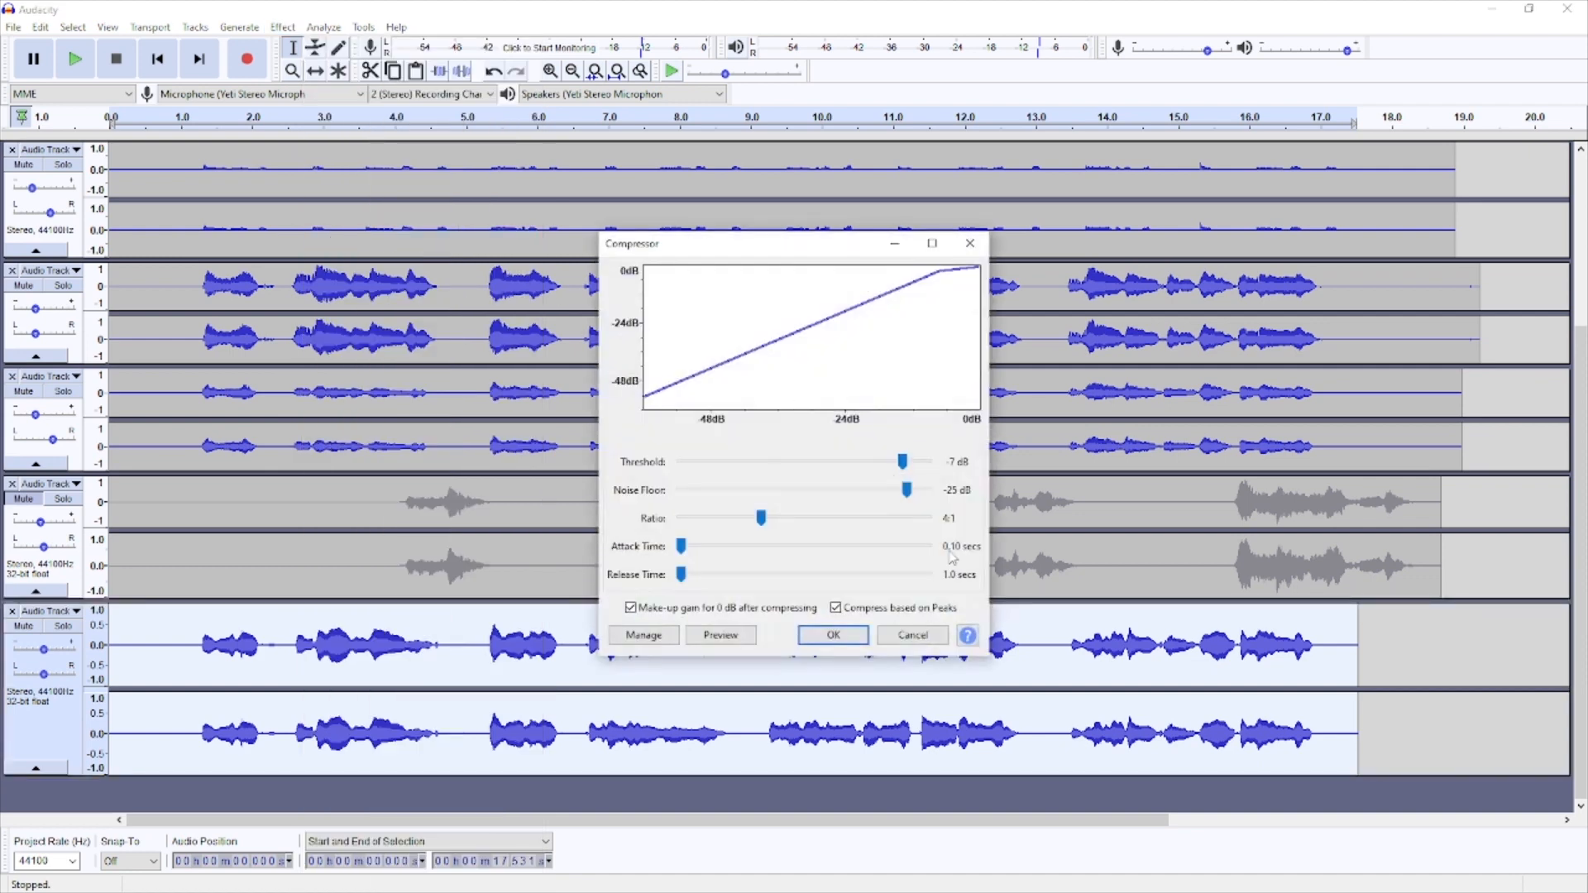
pyautogui.click(731, 638)
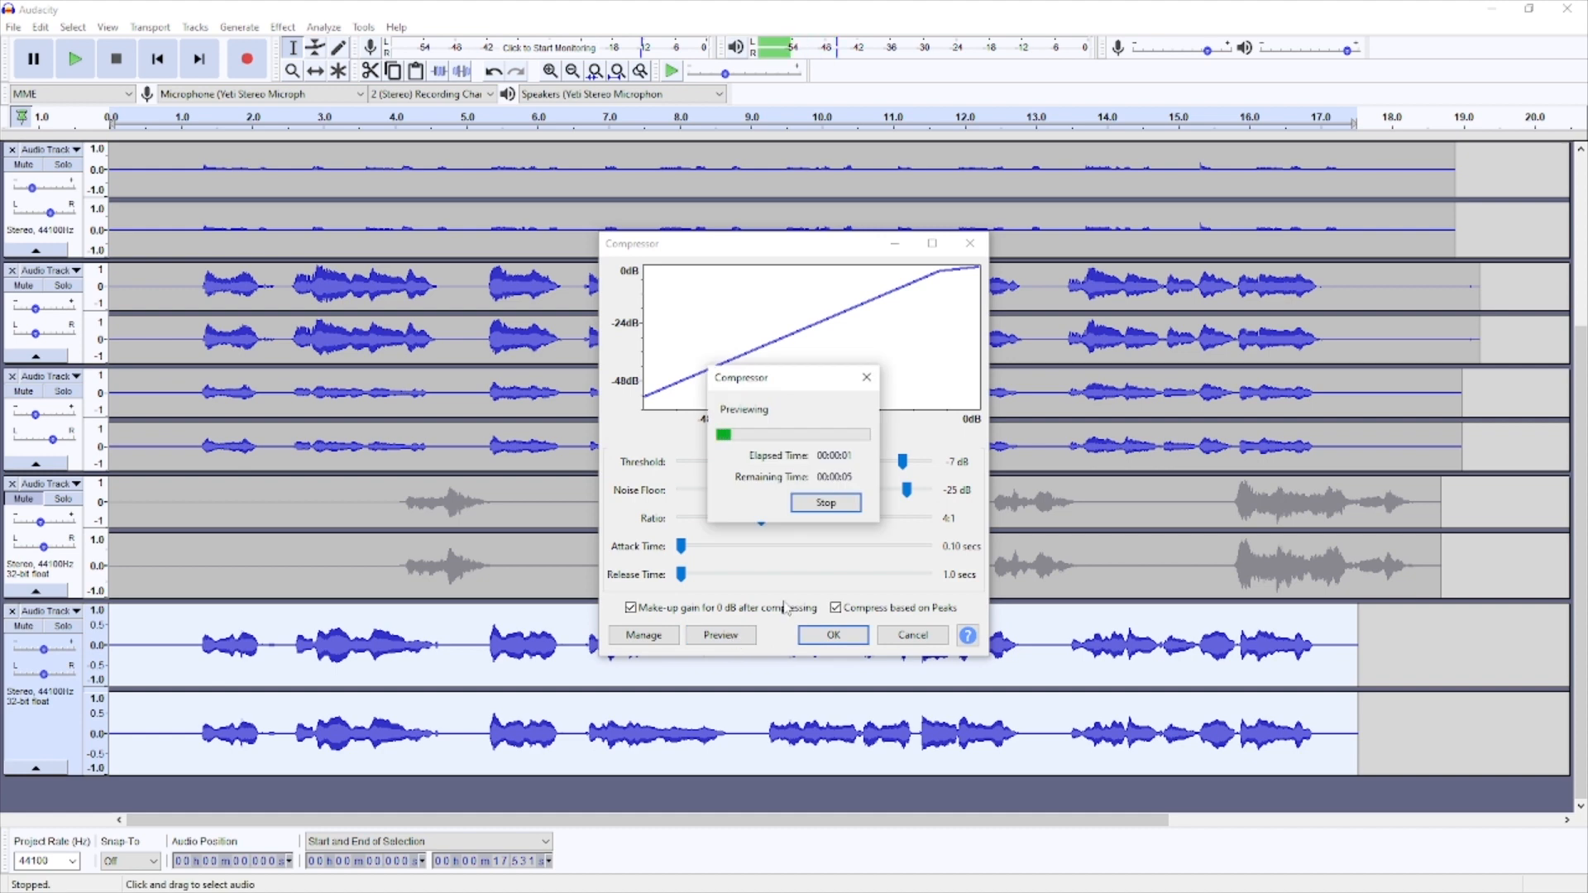
pyautogui.click(830, 505)
pyautogui.click(839, 639)
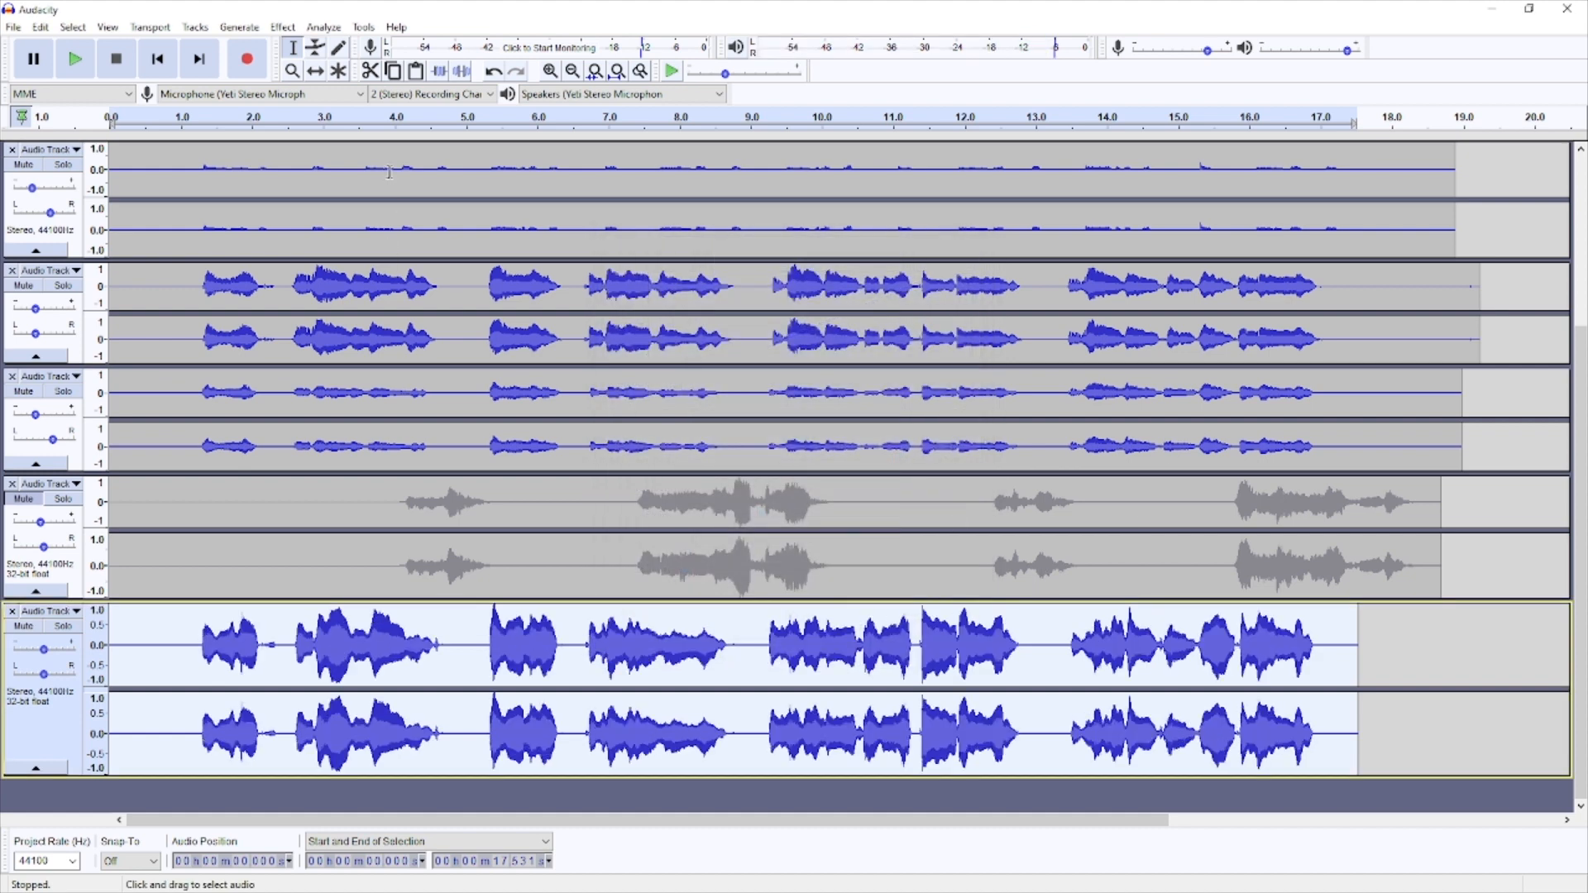
# - Lower the gain of the newly recorded bottom track to match the gain of the vocal tracks above it
pyautogui.moveTo(43, 651); pyautogui.dragTo(26, 658)
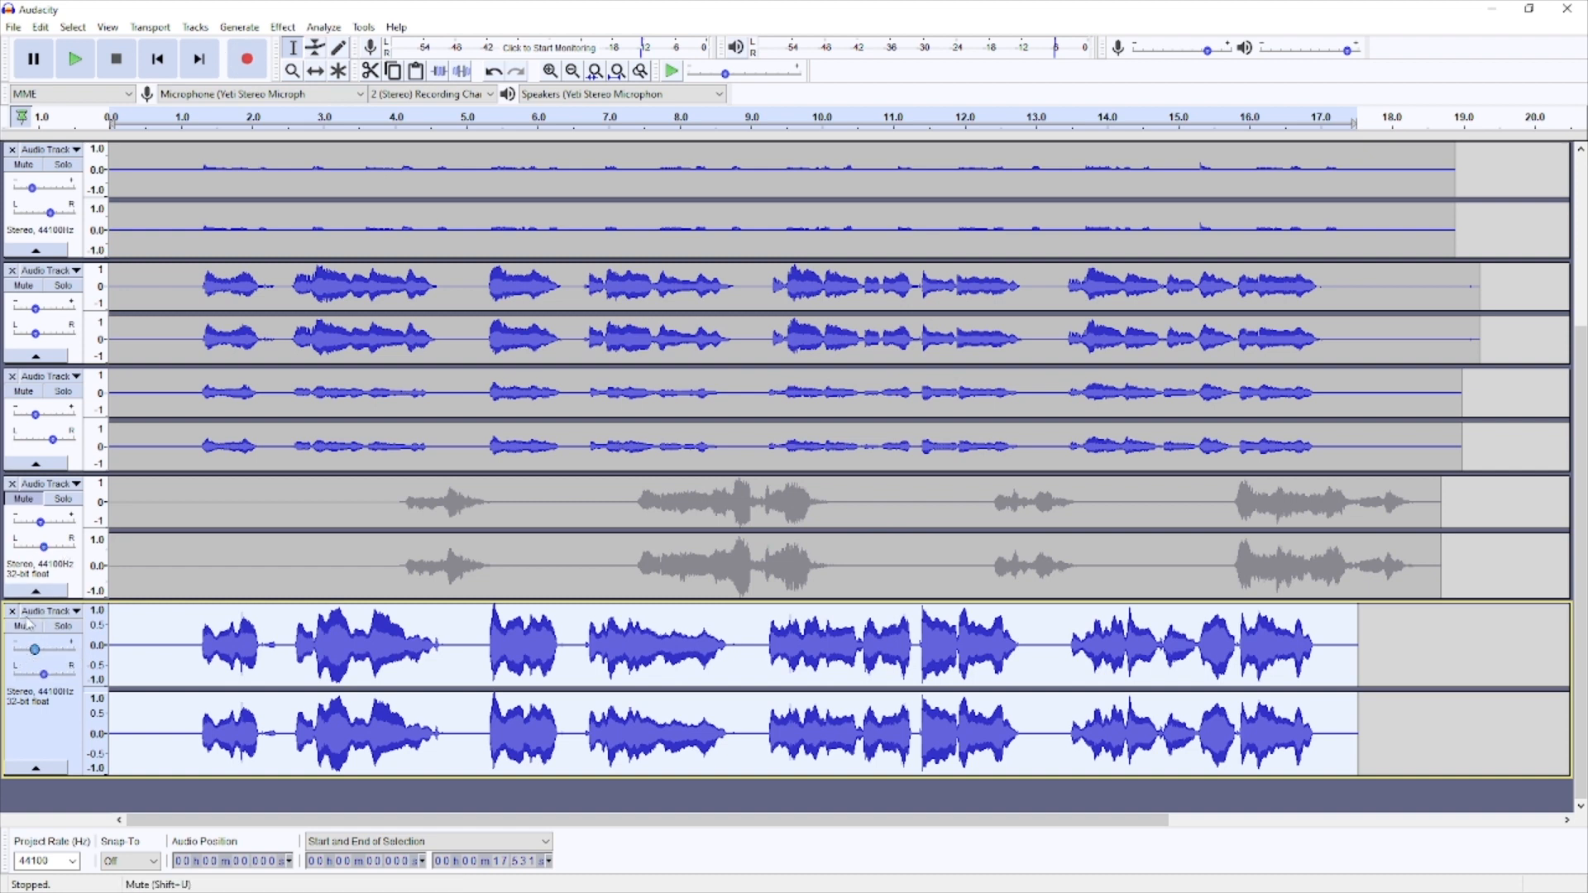
pyautogui.click(32, 432)
pyautogui.moveTo(36, 659); pyautogui.dragTo(36, 659)
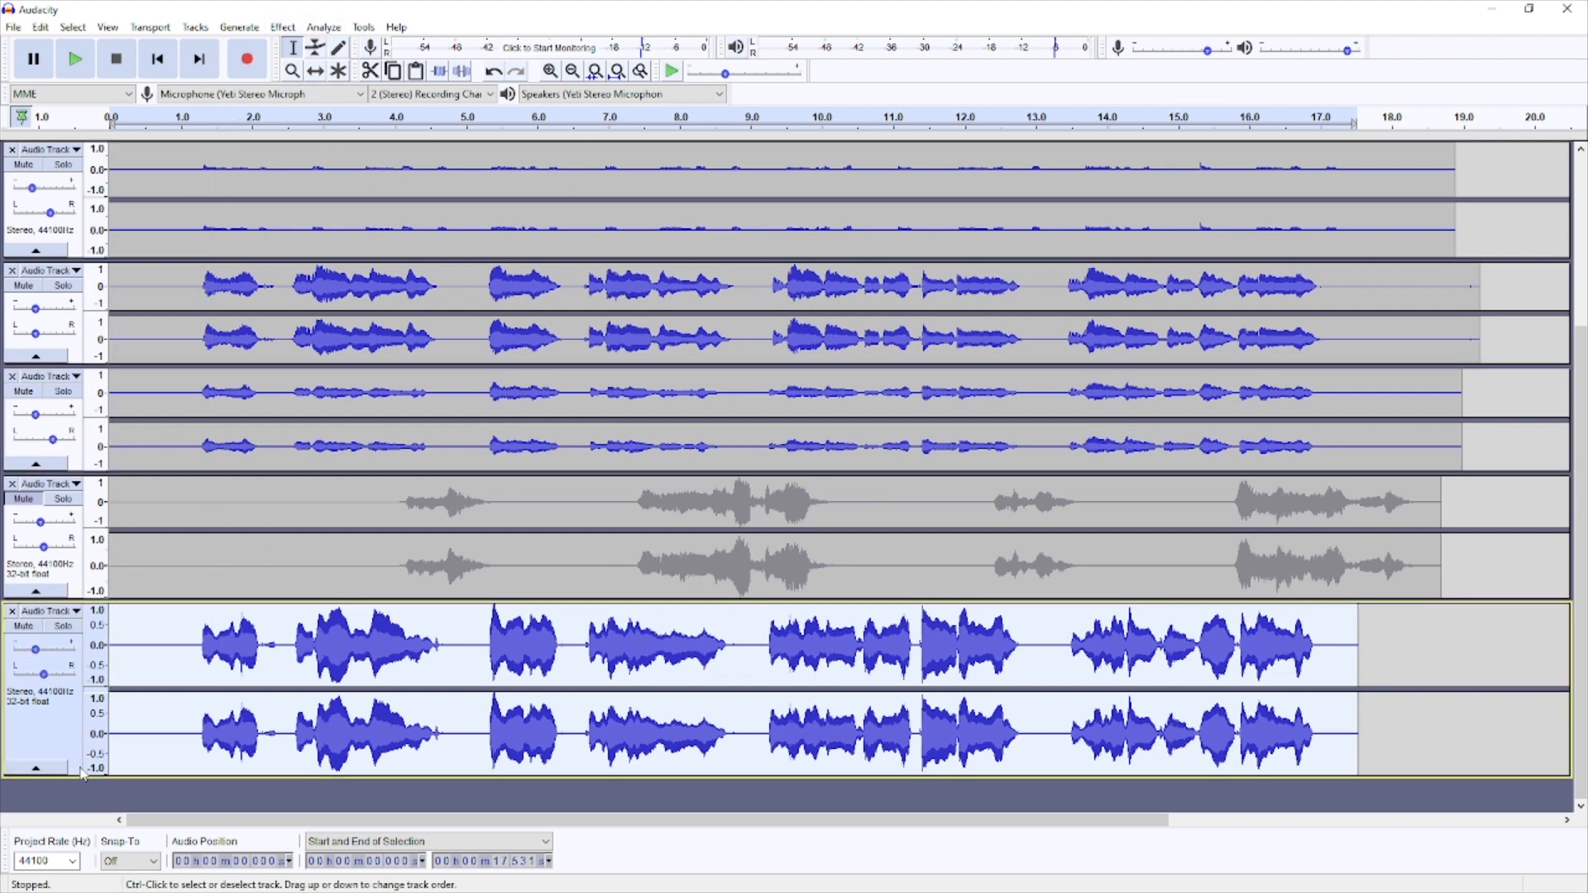
# - Reduce the bottom track's height and play the mix from near its start to check the balance, stopping after the listen
pyautogui.moveTo(75, 778); pyautogui.dragTo(91, 701)
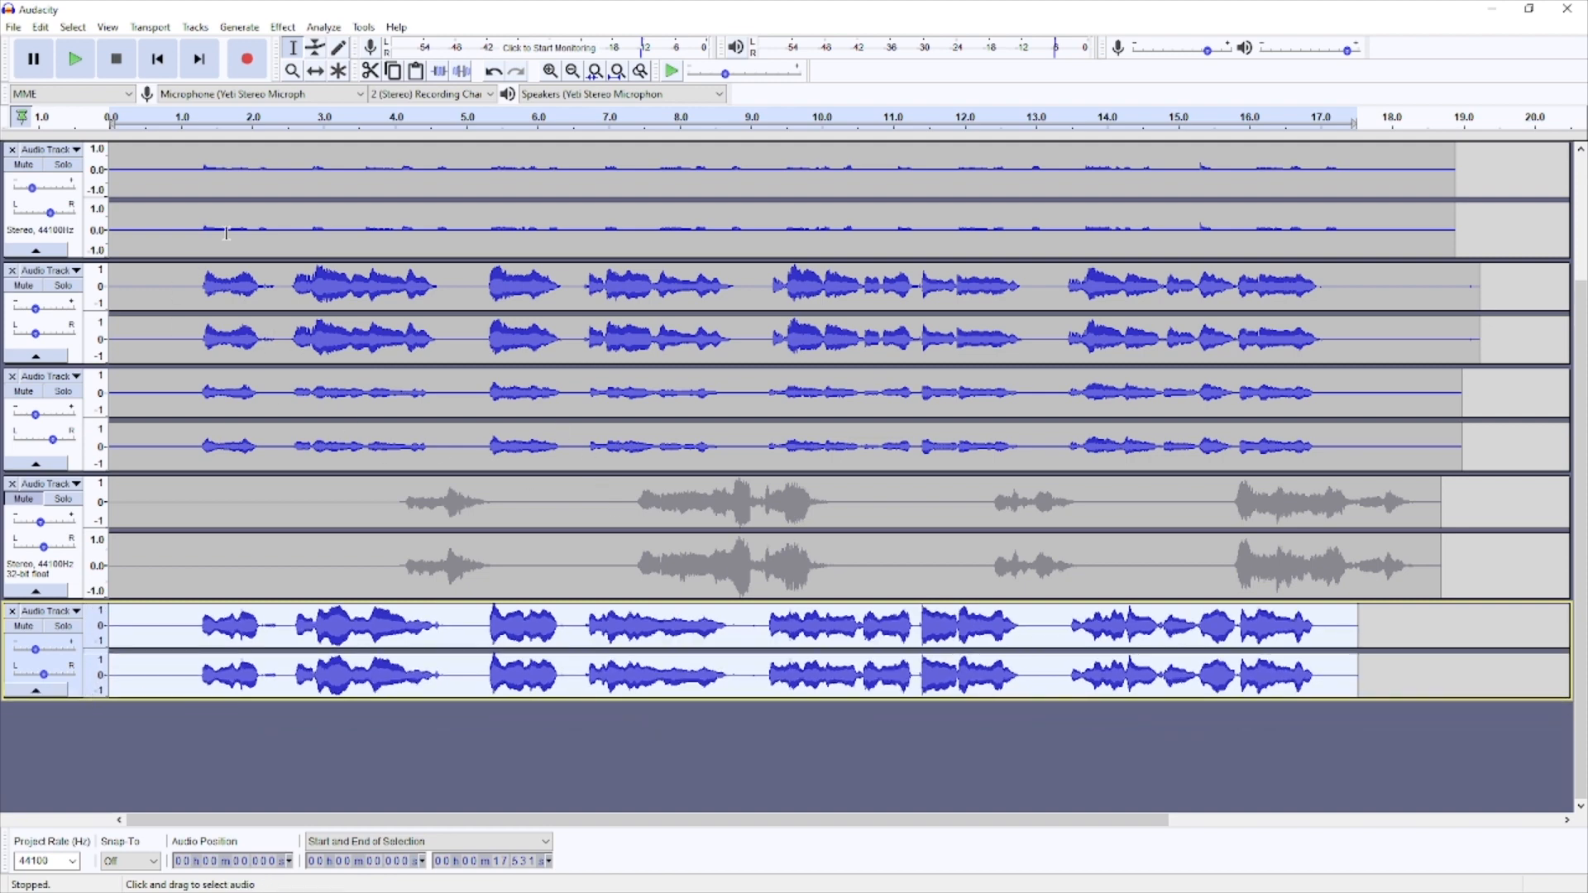
pyautogui.click(199, 120)
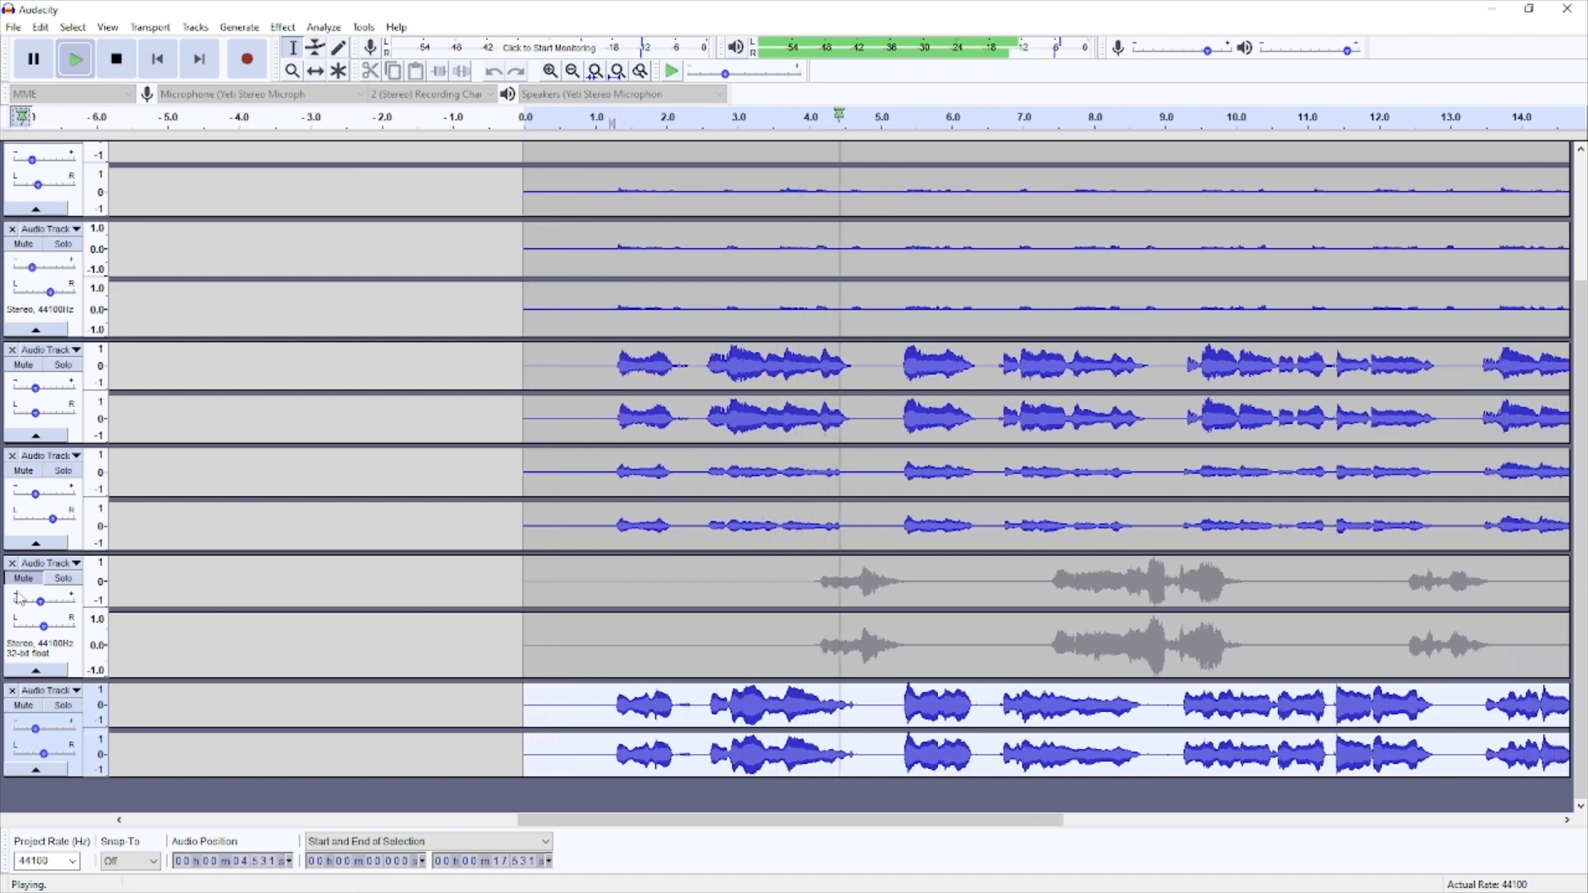
pyautogui.click(117, 58)
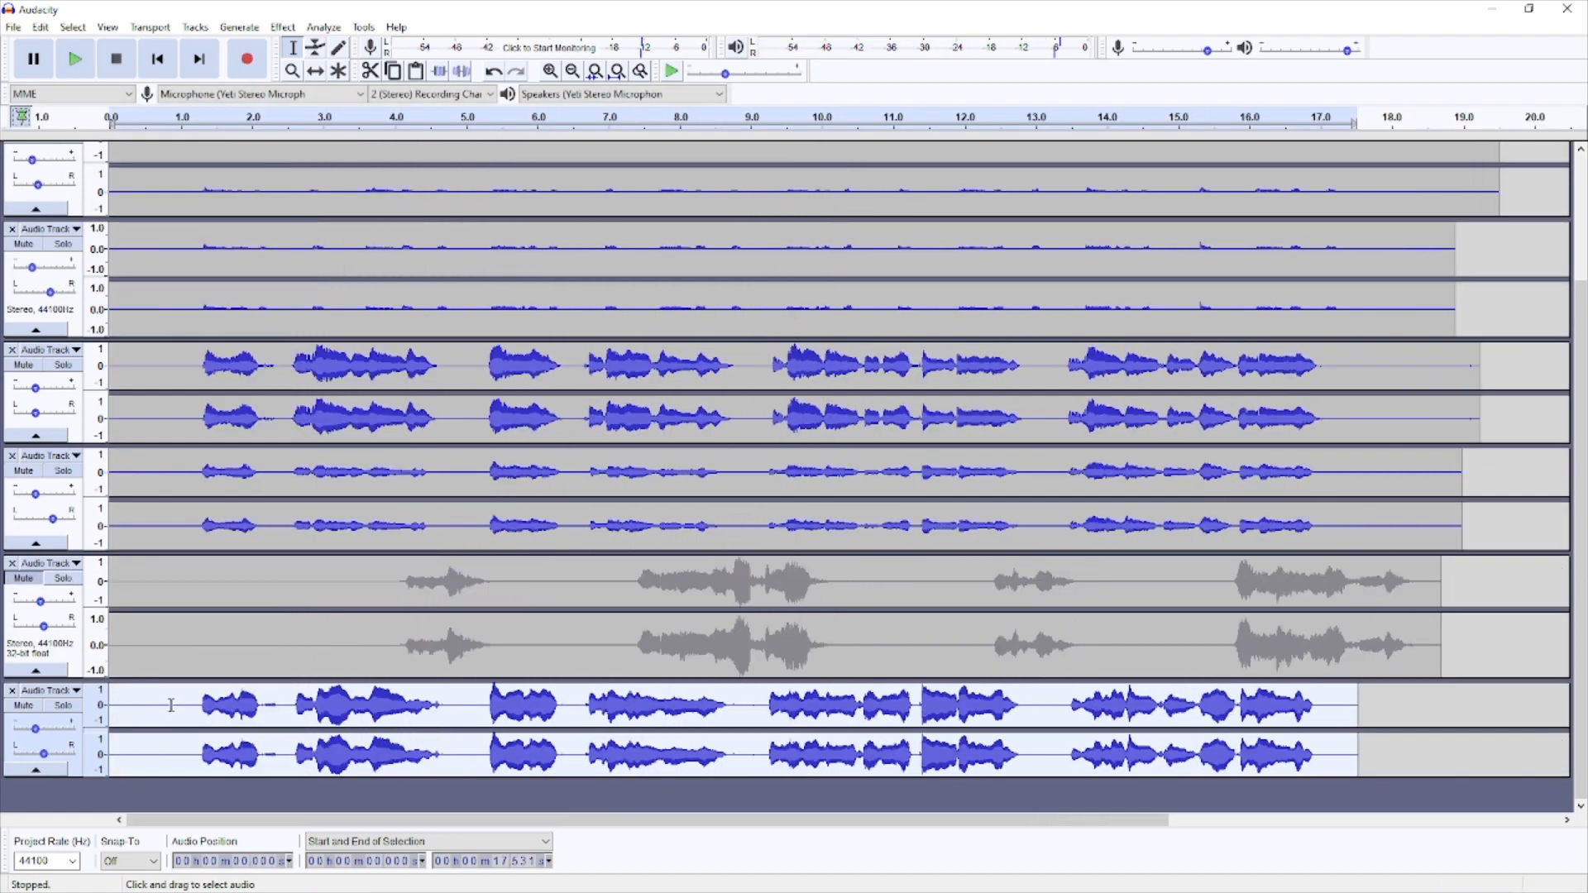
# - Apply Reverb with 31% reverberance, wet gain -4 dB and dry gain -1 dB to the new recording after previewing it
pyautogui.click(284, 28)
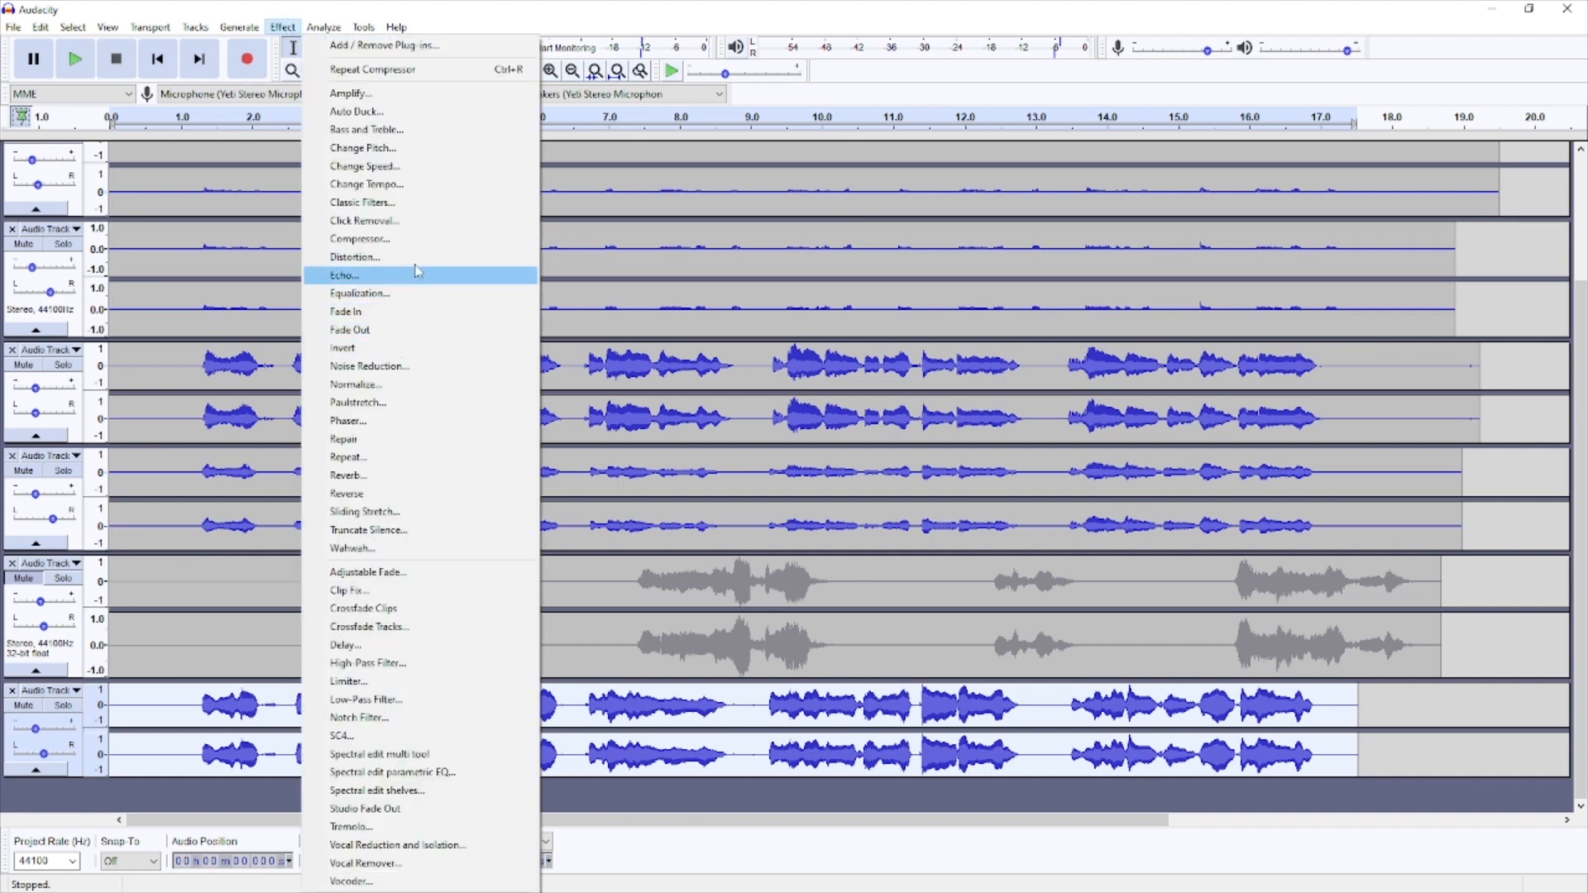
pyautogui.click(377, 477)
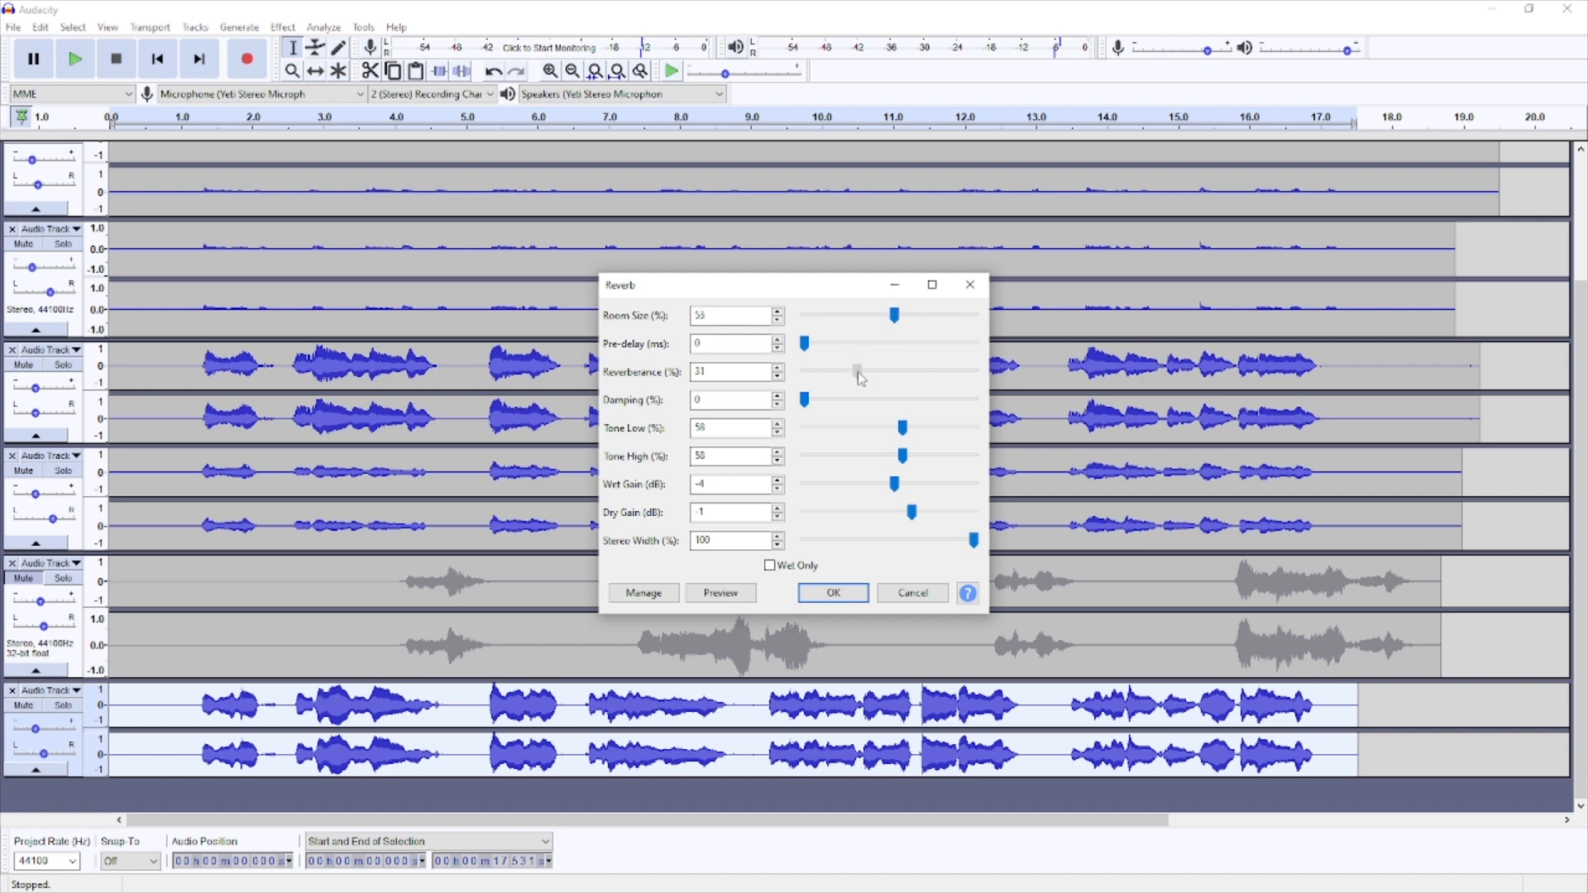
pyautogui.click(733, 599)
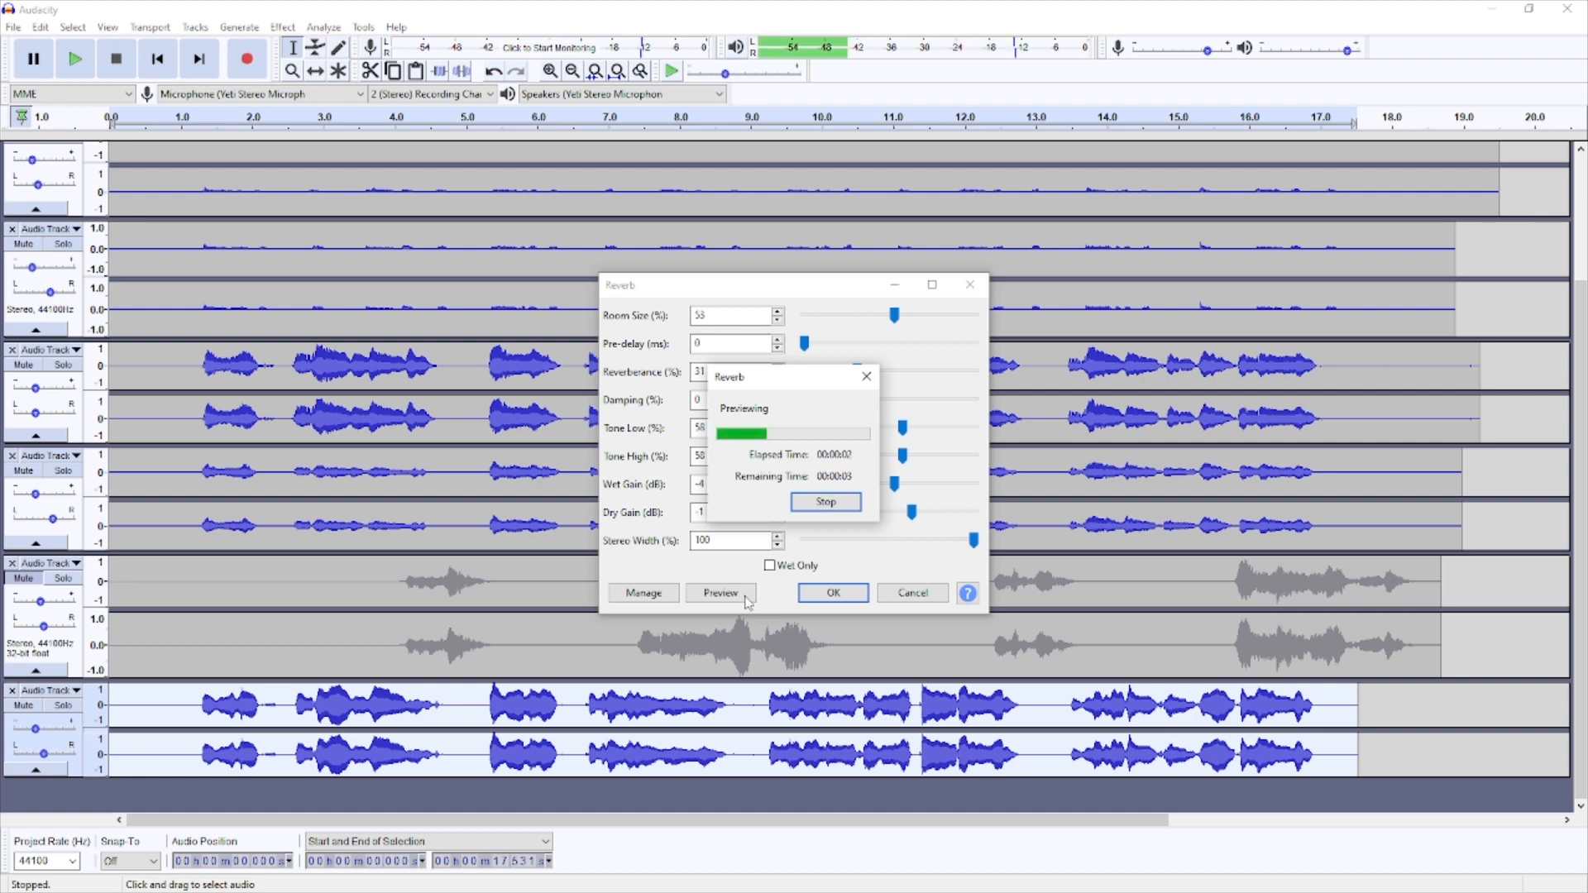
pyautogui.click(841, 507)
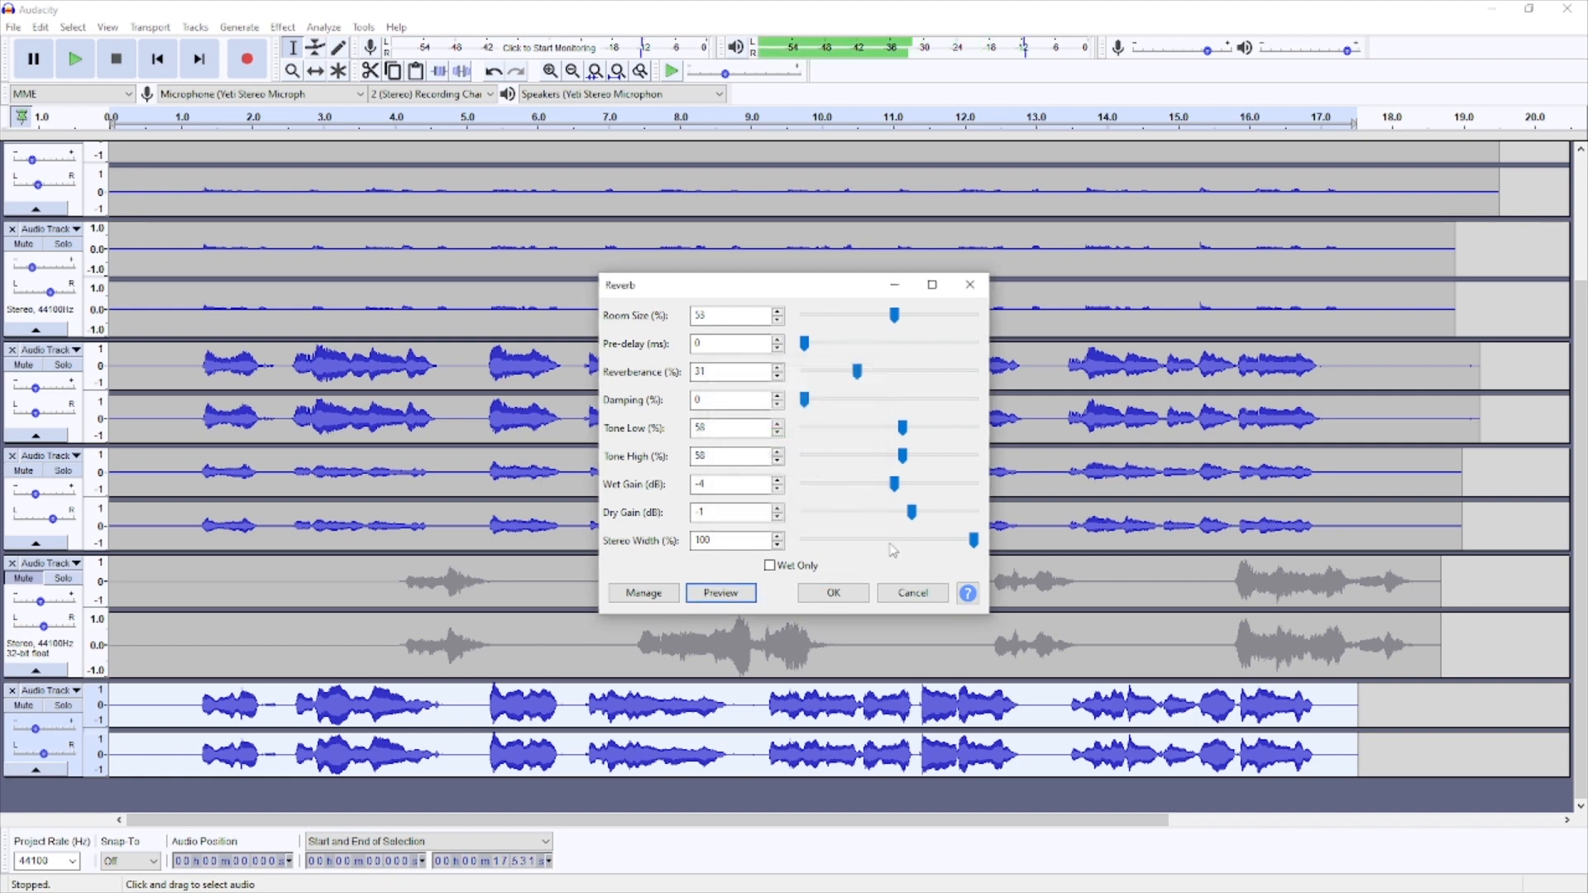
pyautogui.click(834, 593)
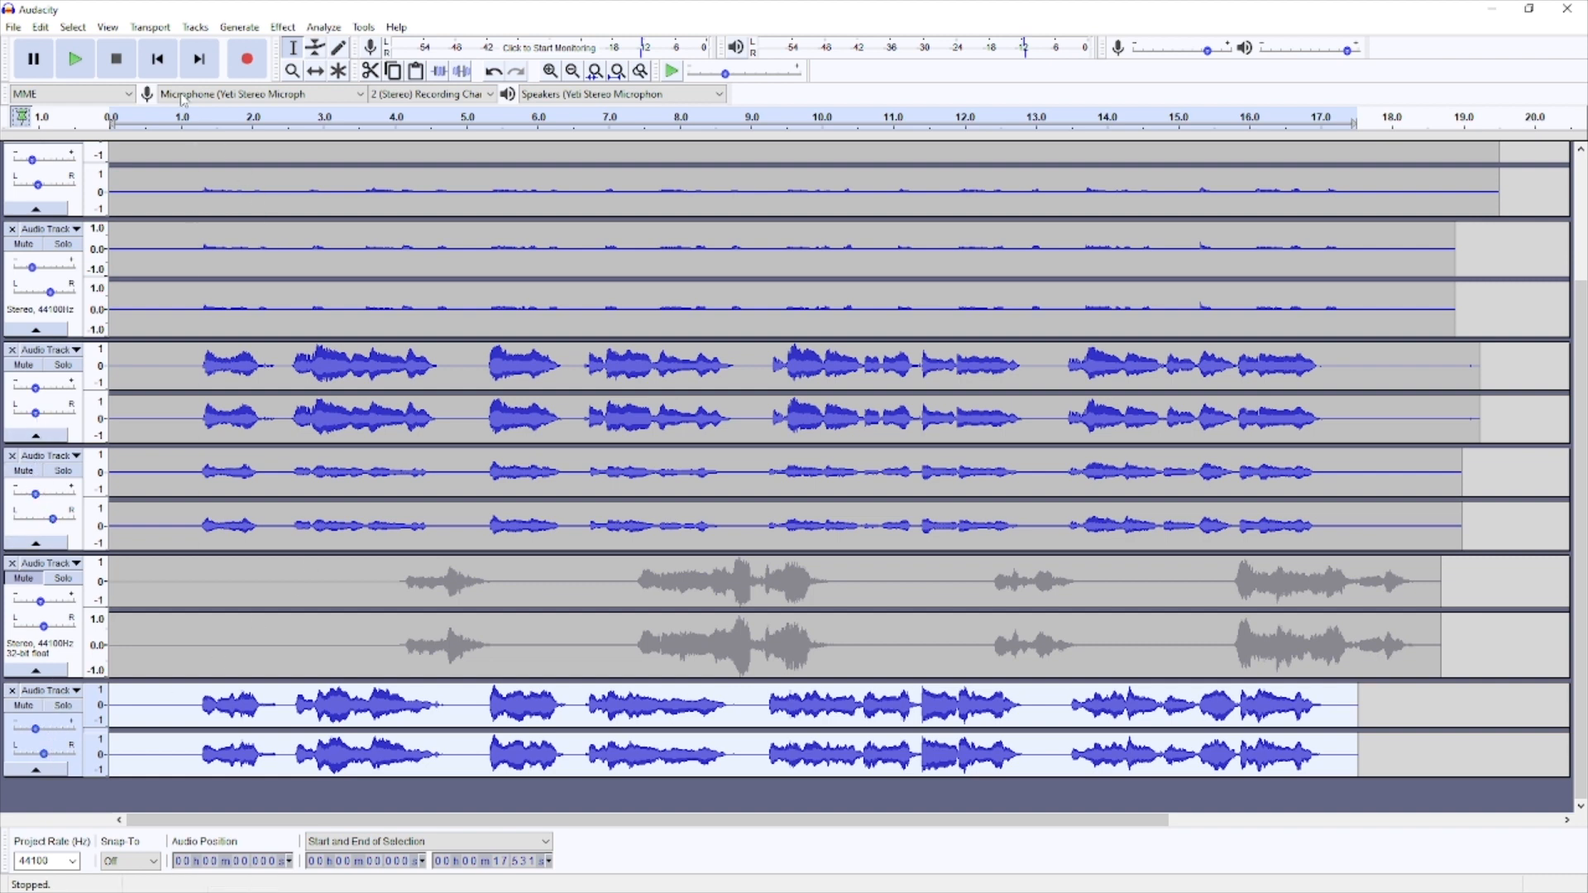
# - Play the mix from the start, unmute the vocal track above the bottom one during playback, and stop after the ending
pyautogui.press('space')
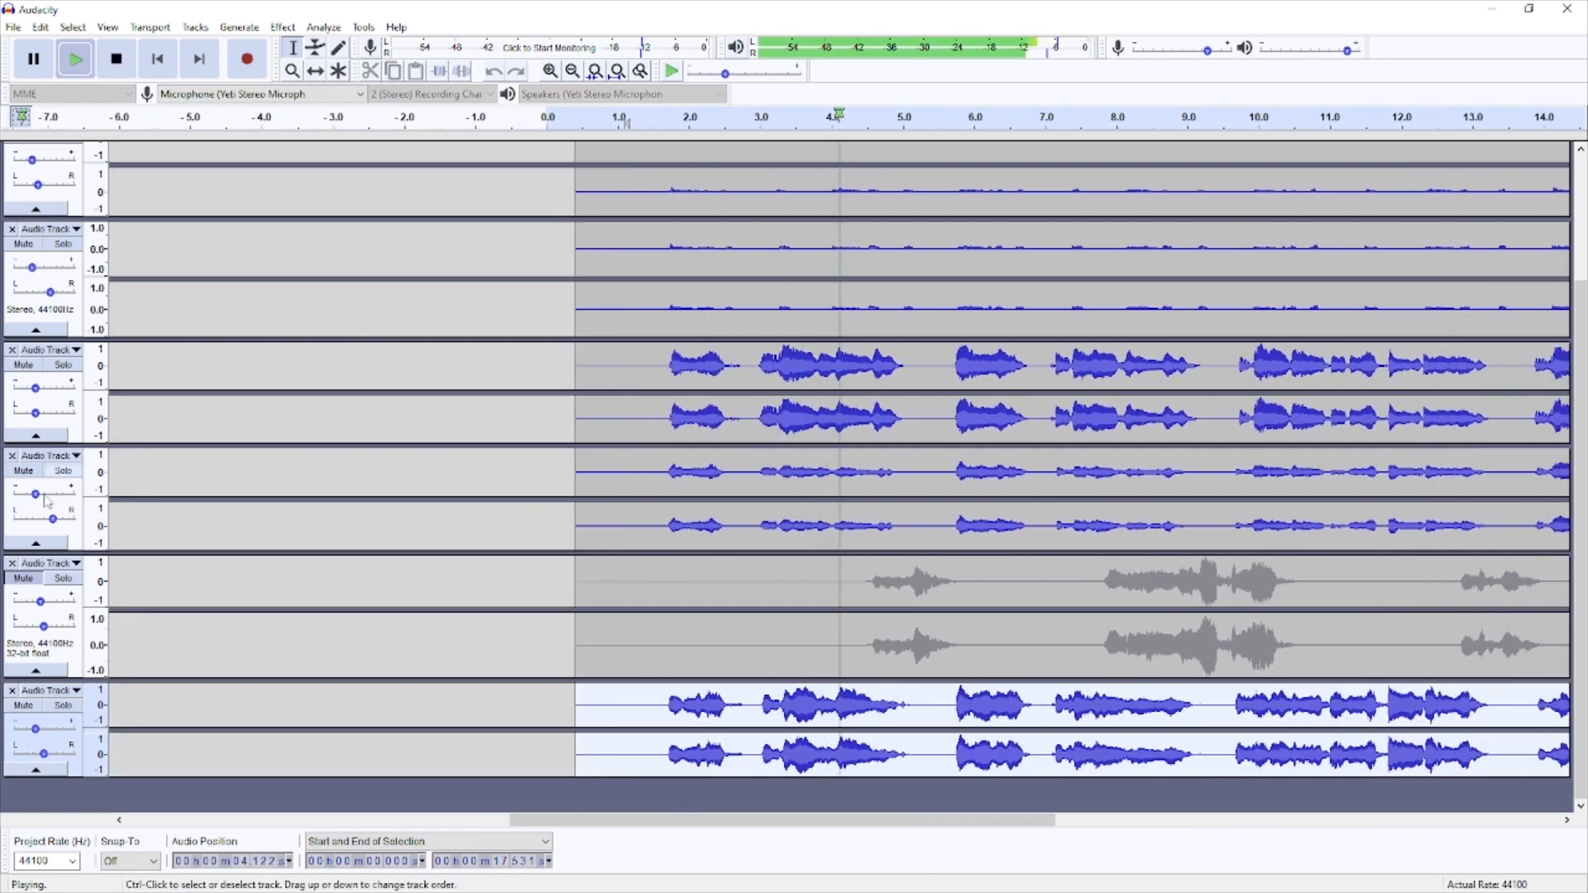
pyautogui.click(23, 578)
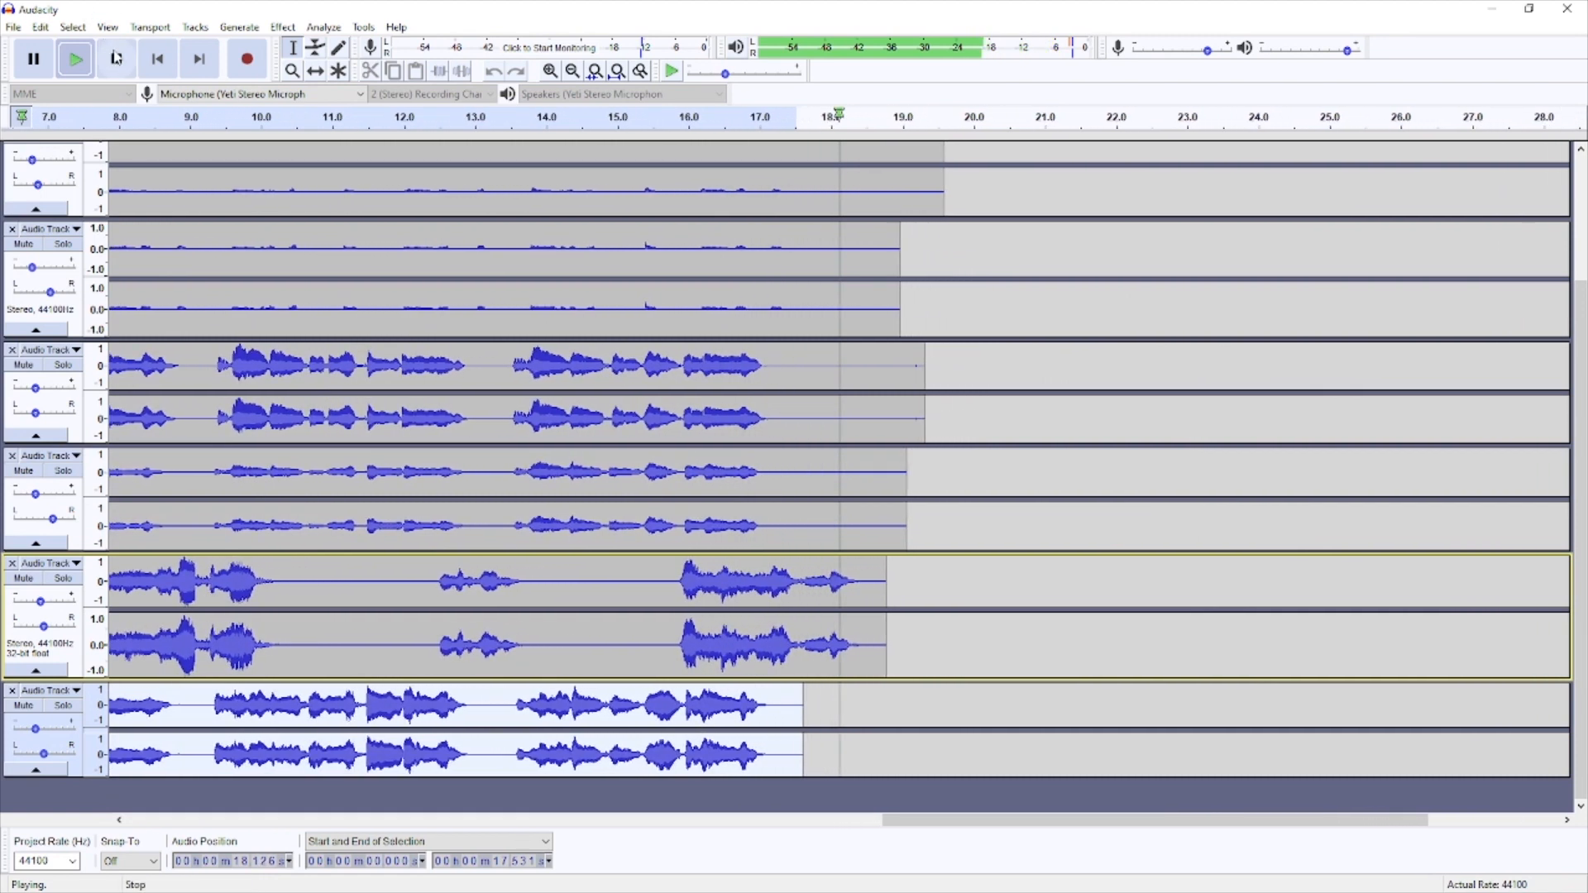
pyautogui.click(117, 57)
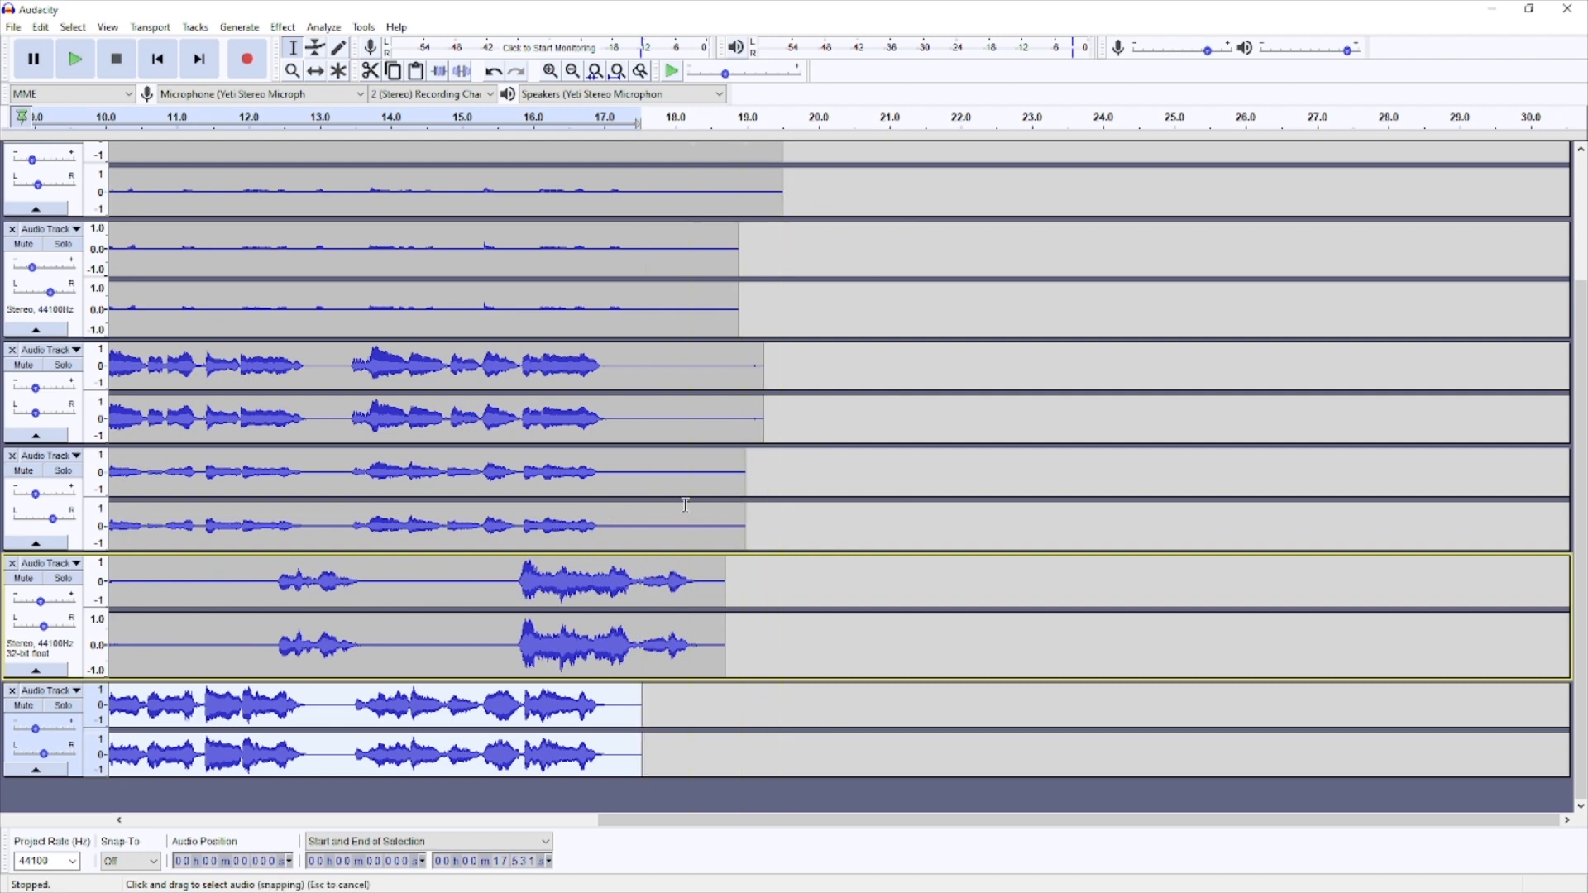
# - Delete the silent tails of the two vocal tracks above the unmuted one from 17.276 s onward
pyautogui.moveTo(626, 370); pyautogui.dragTo(775, 503)
pyautogui.press('Delete')
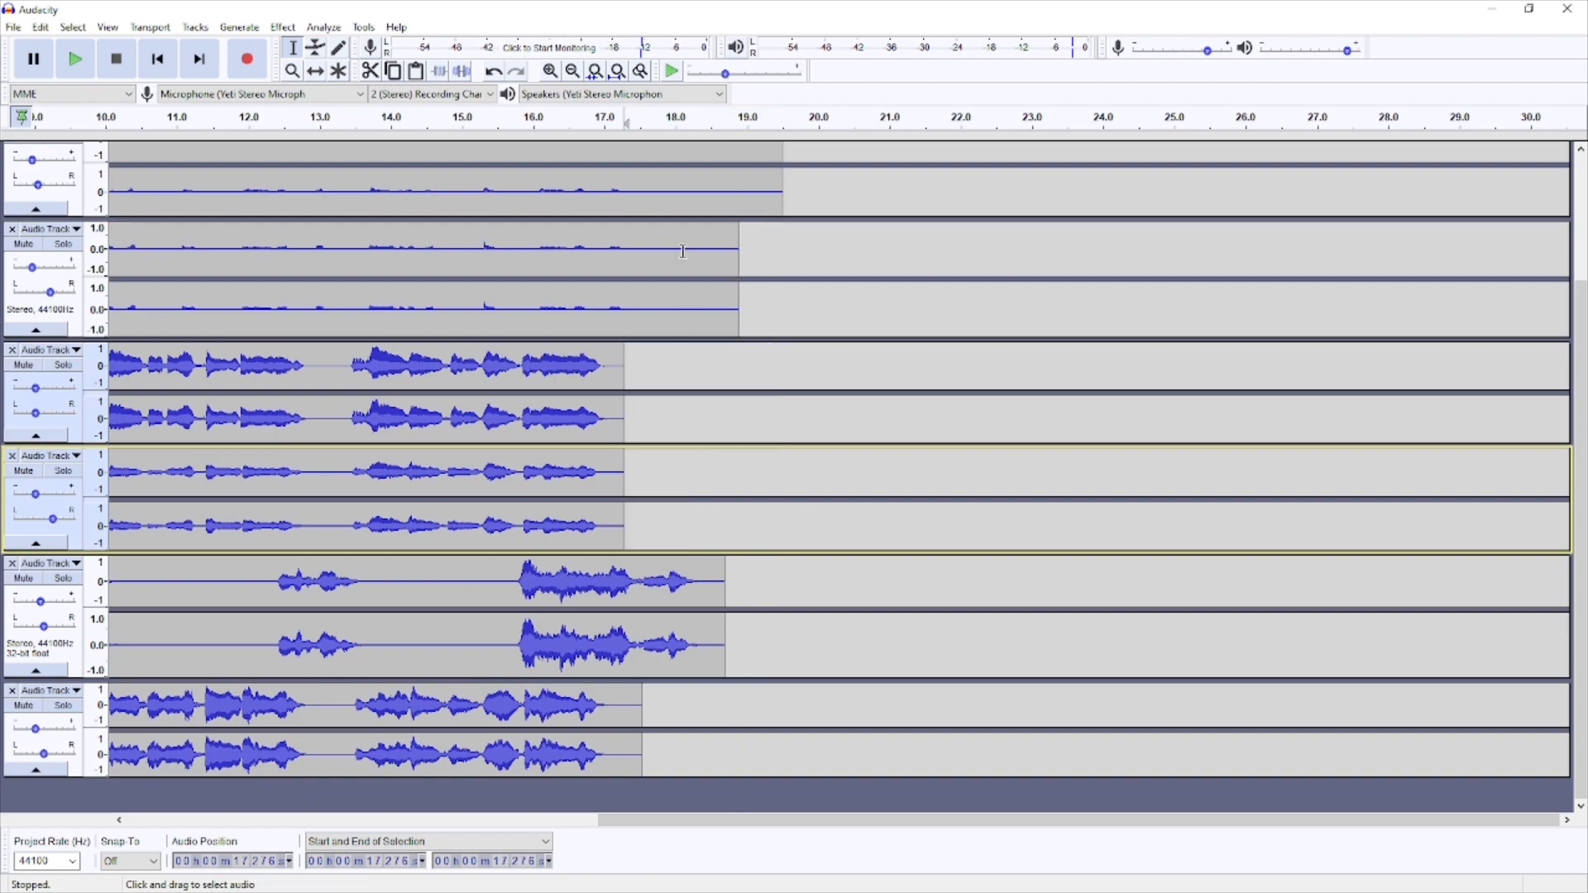
# - Delete the second track's tail from about 17.8 s onward and the third and fourth tracks' tails from 17.531 s onward
pyautogui.scroll(2, 765, 495)
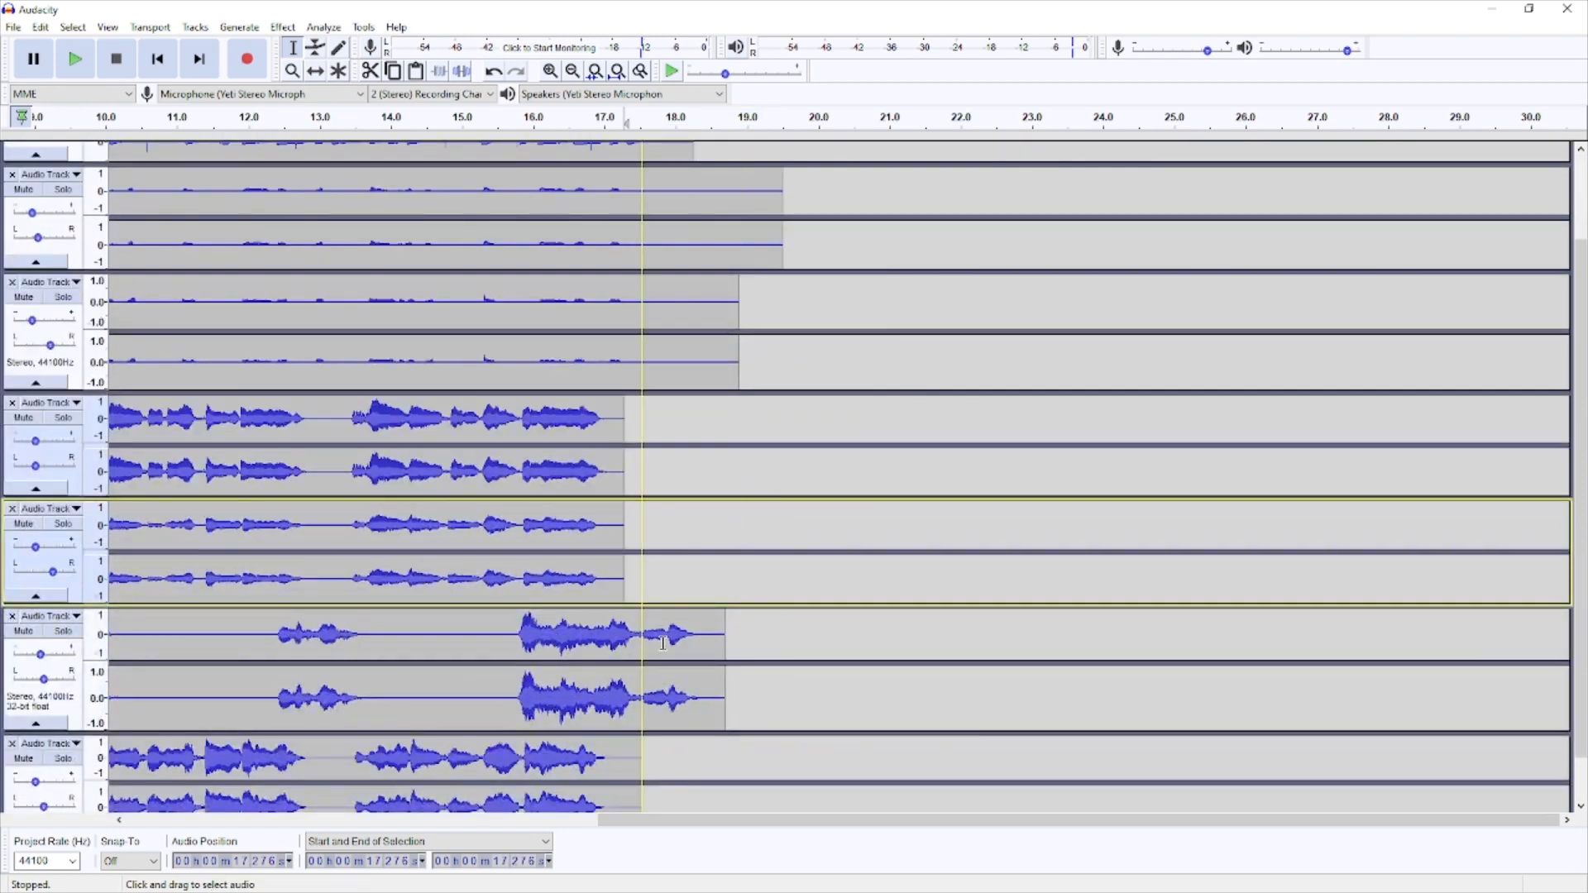
pyautogui.scroll(3, 744, 627)
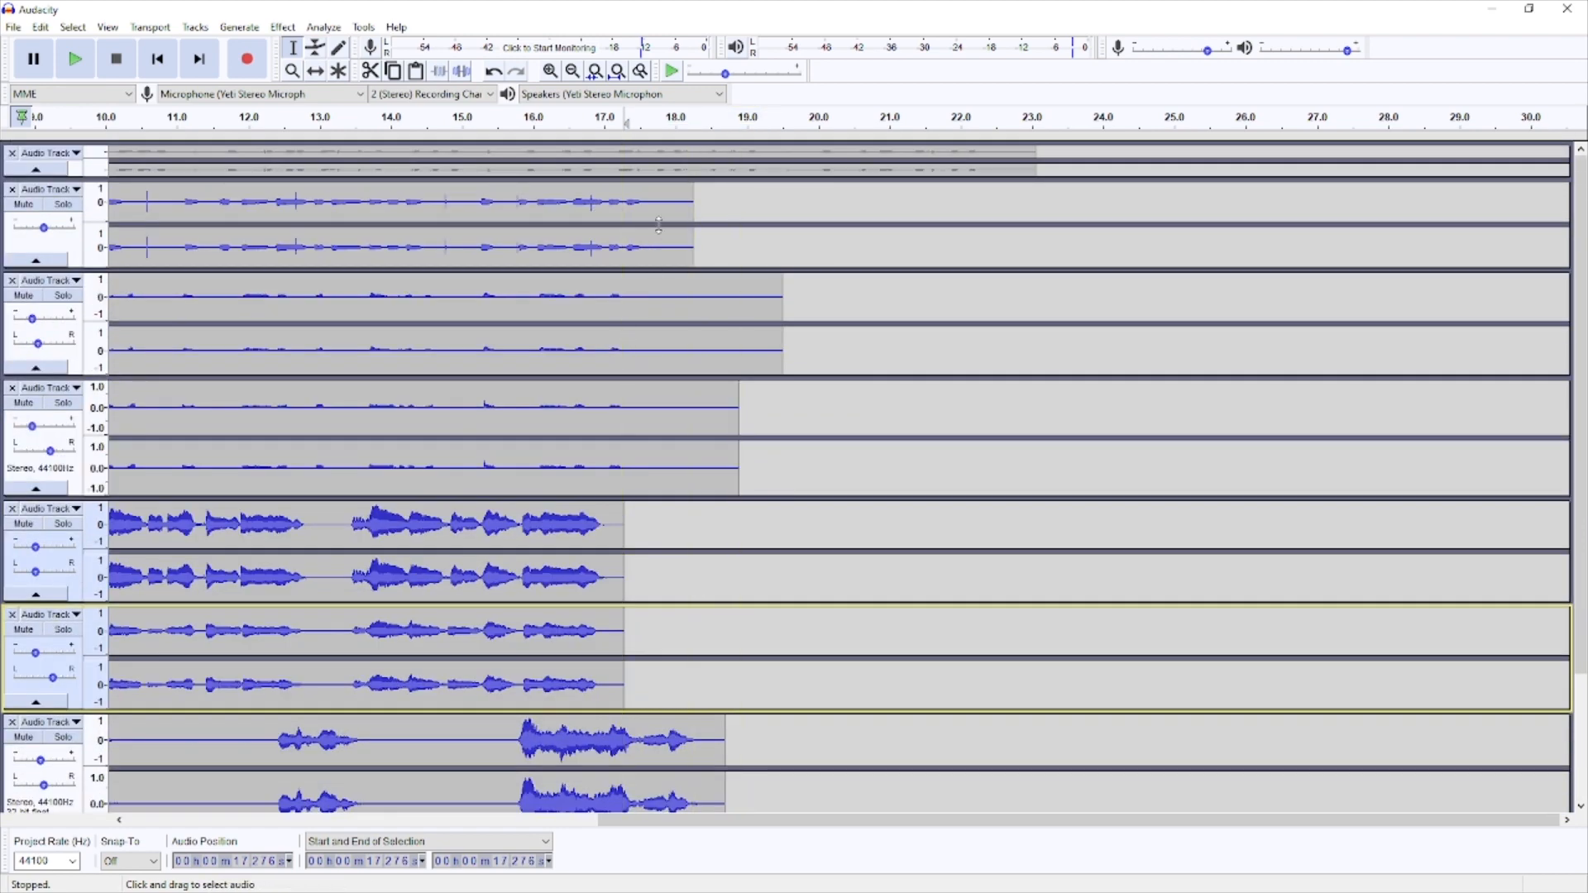
pyautogui.moveTo(665, 199); pyautogui.dragTo(700, 248)
pyautogui.press('Delete')
pyautogui.moveTo(642, 291); pyautogui.dragTo(816, 475)
pyautogui.hotkey('ctrl', 'z')
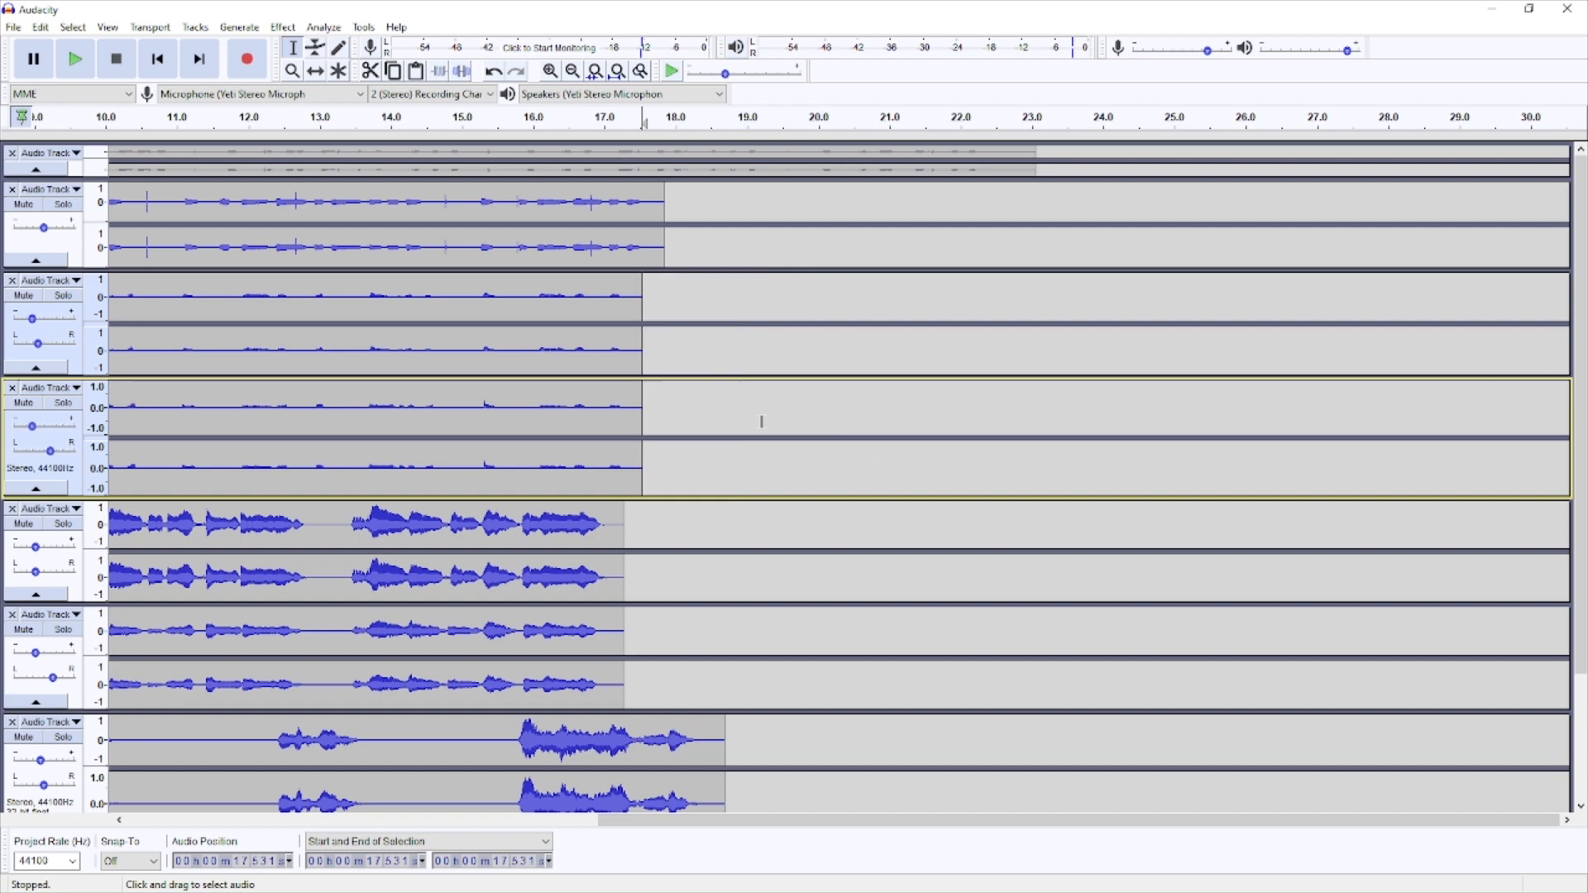
# - Play the trimmed ending from about 16.2 s, stop playback, and return to the project start
pyautogui.click(551, 117)
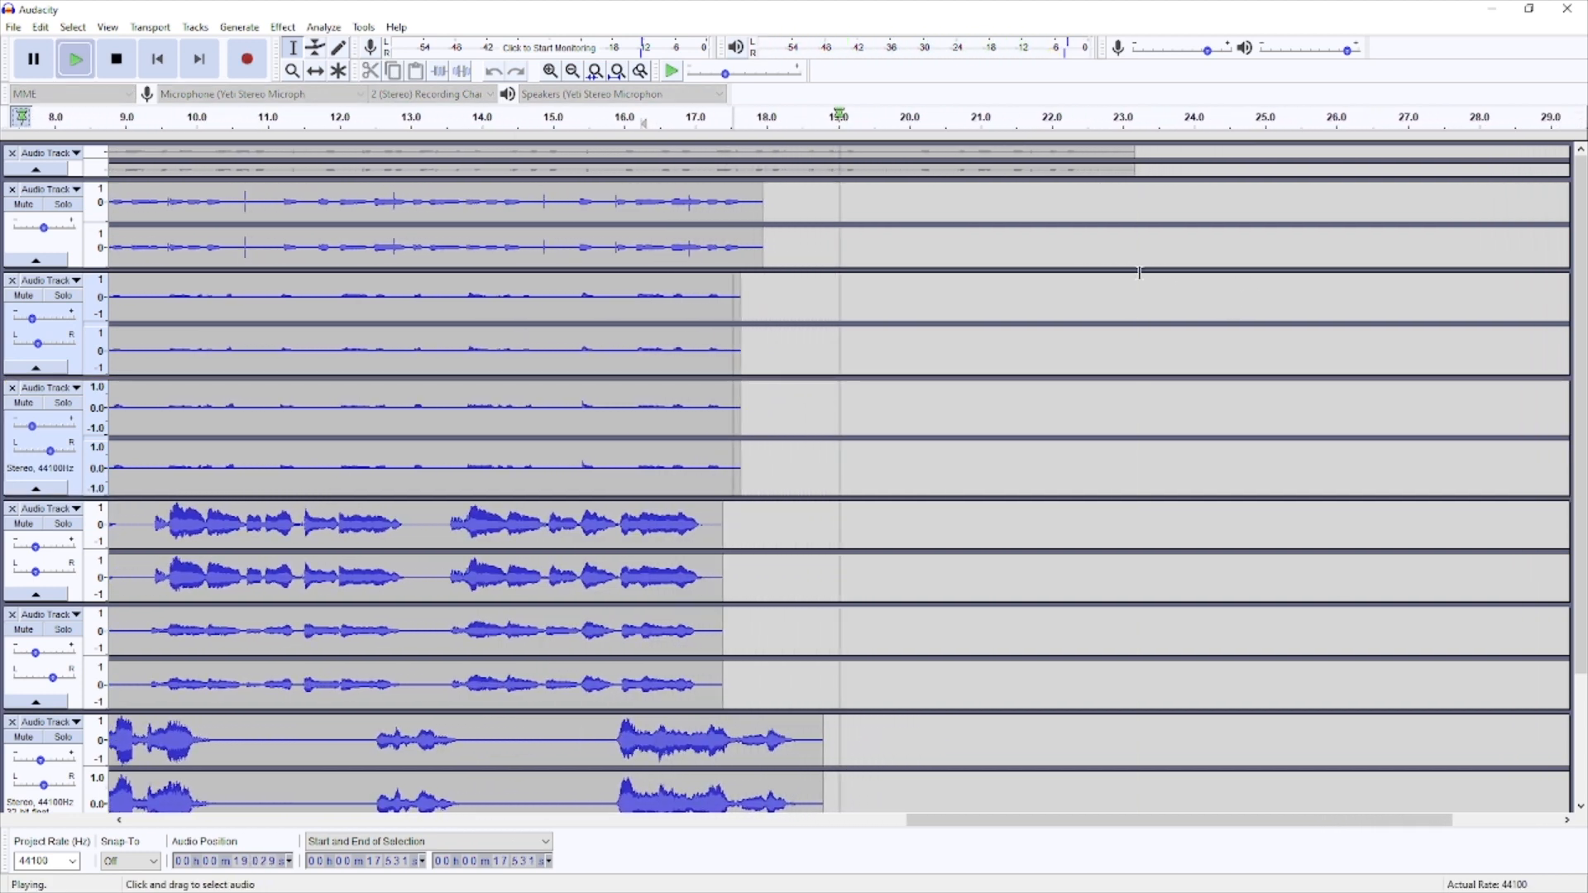
pyautogui.press('space')
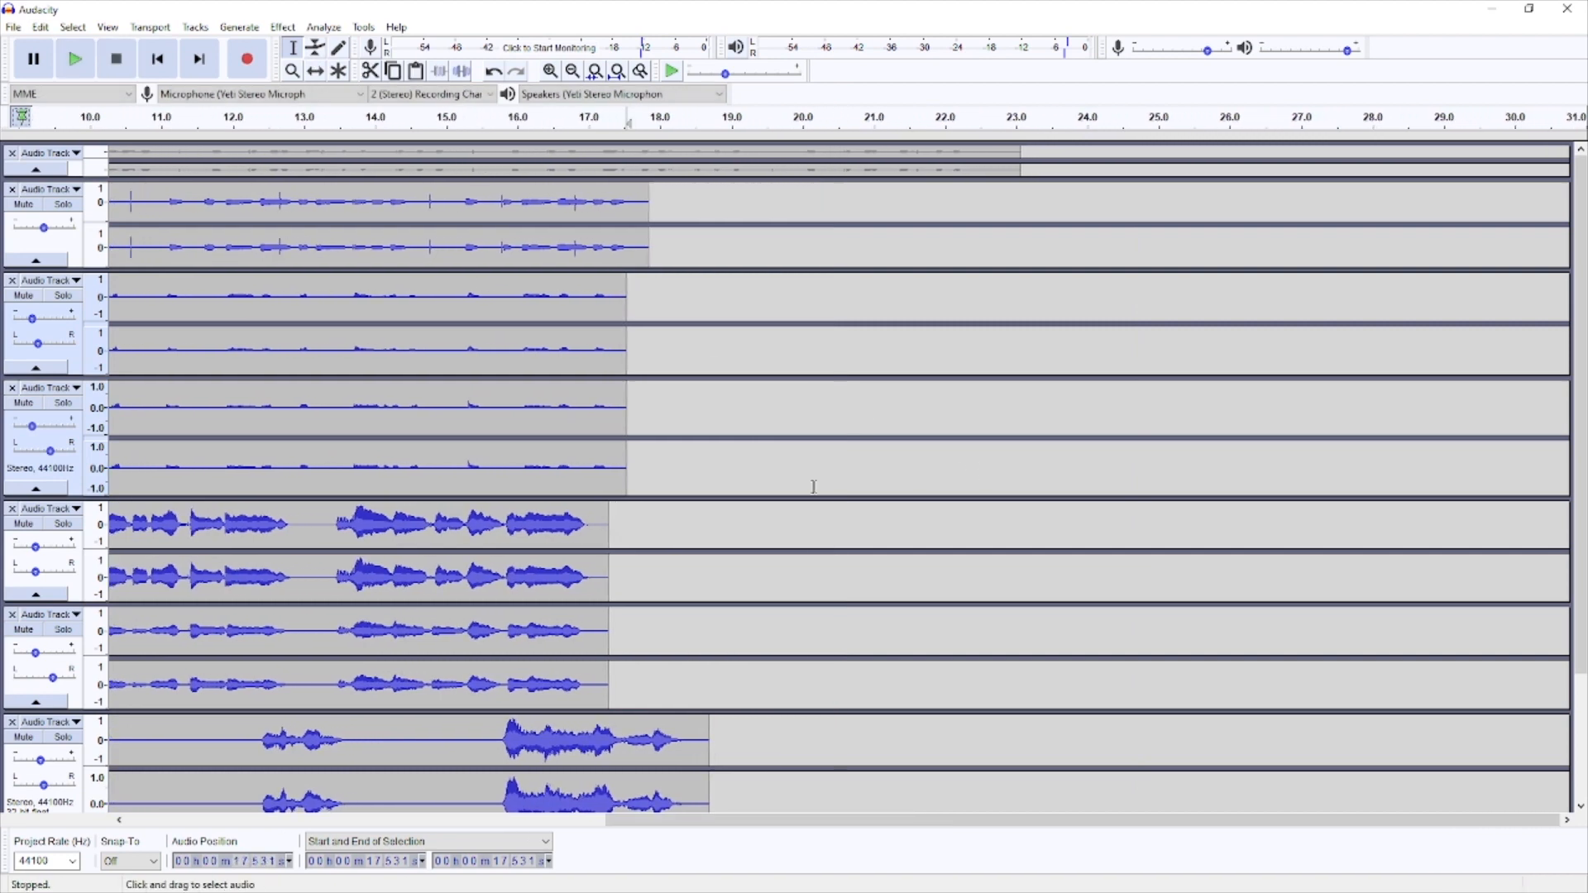
pyautogui.click(157, 59)
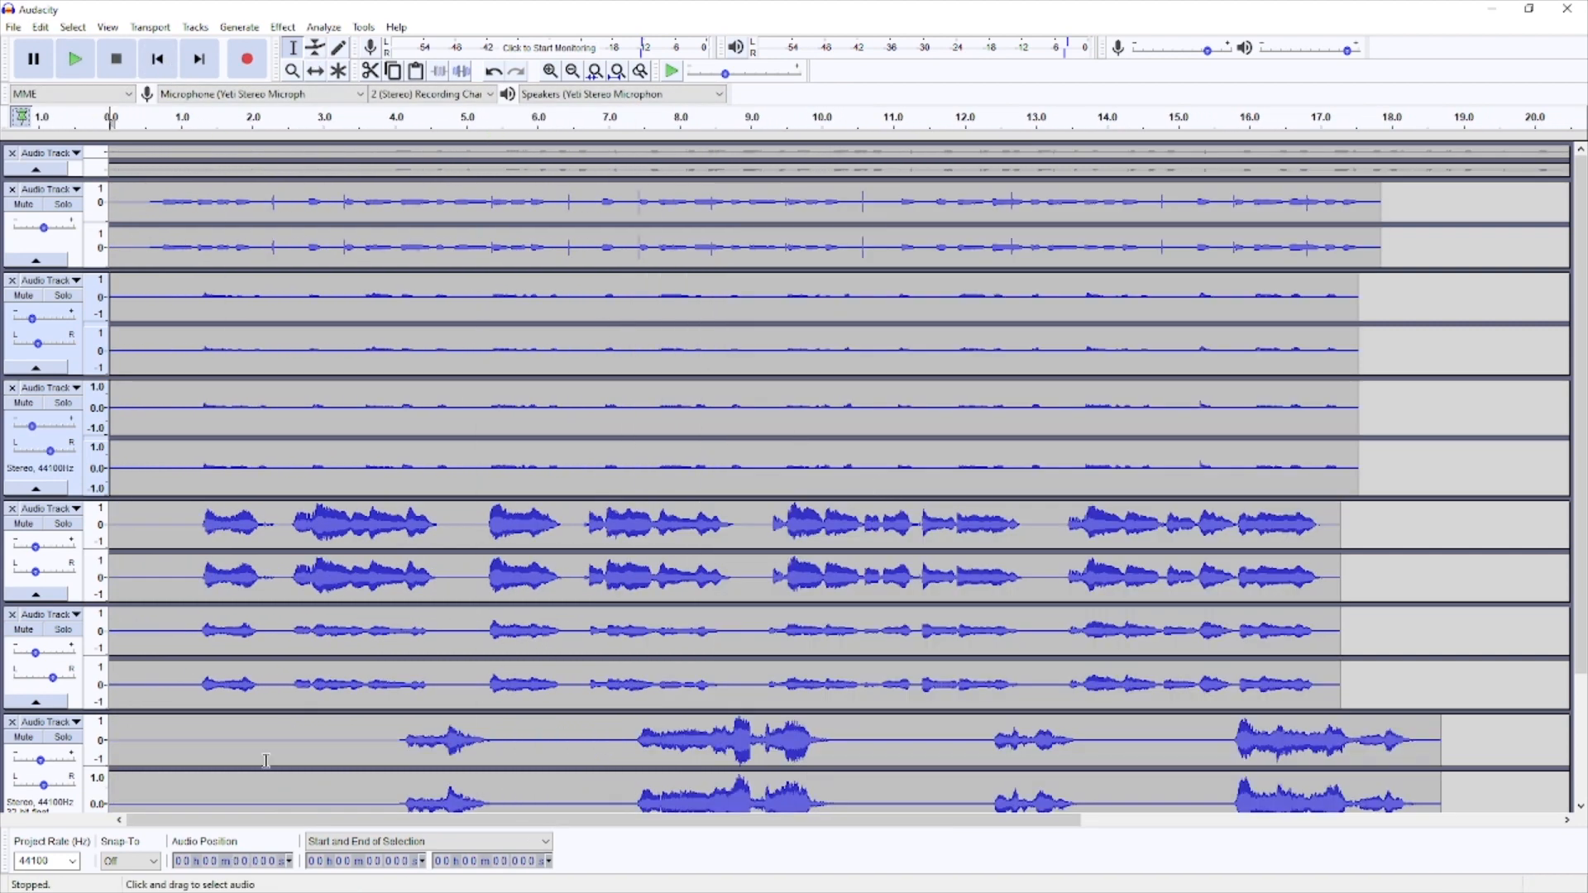
# - Reduce the heights of the bottom four tracks so that they all fit in view
pyautogui.moveTo(73, 708); pyautogui.dragTo(73, 680)
pyautogui.moveTo(79, 602); pyautogui.dragTo(78, 576)
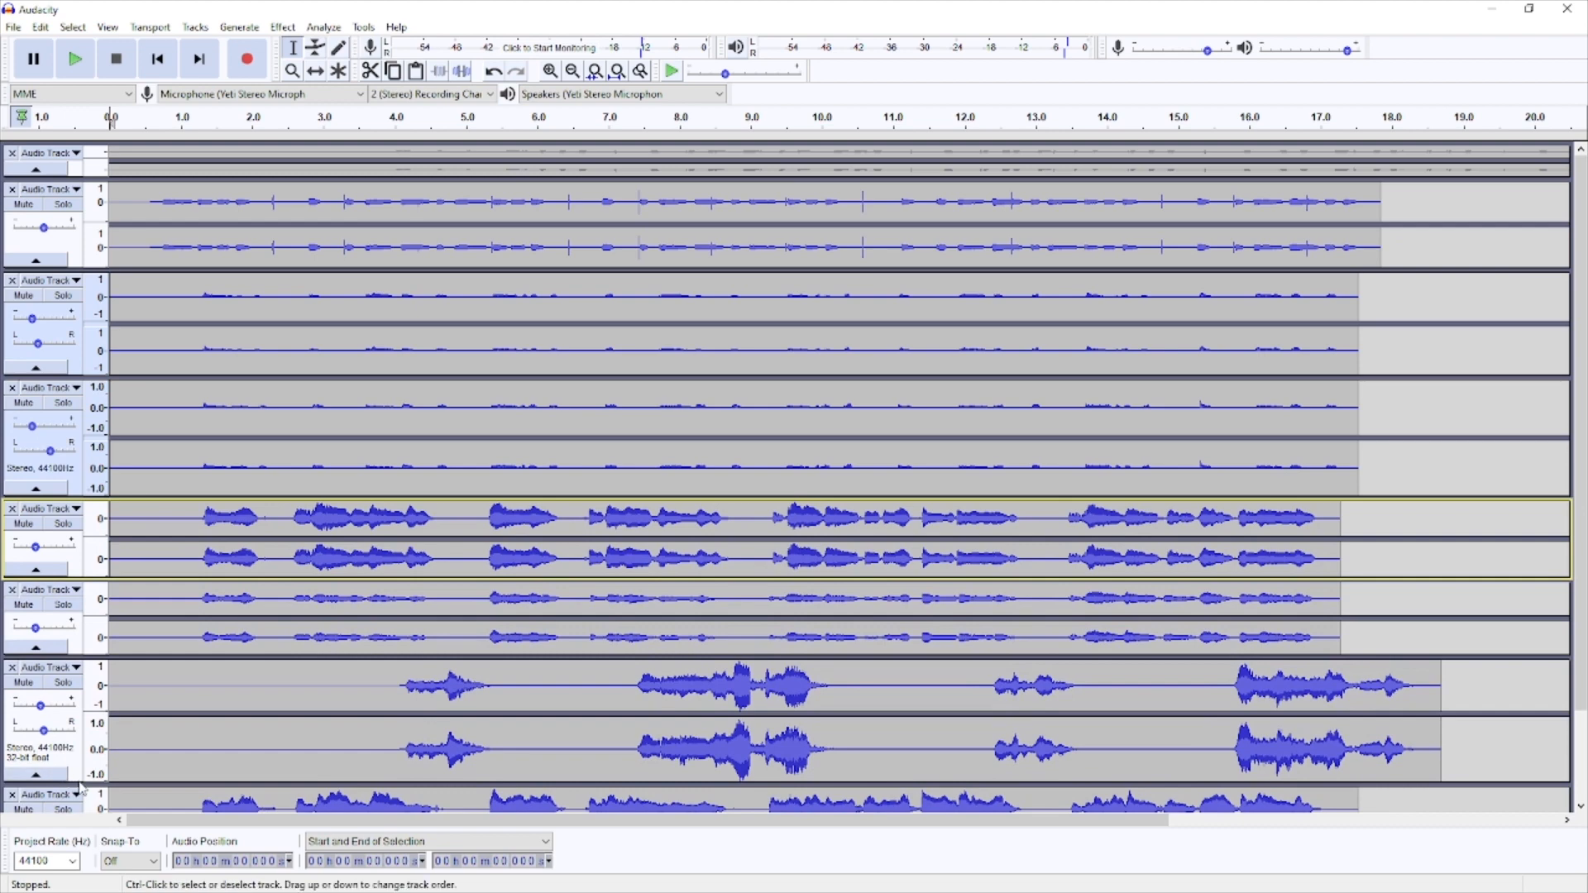
pyautogui.moveTo(81, 784); pyautogui.dragTo(80, 733)
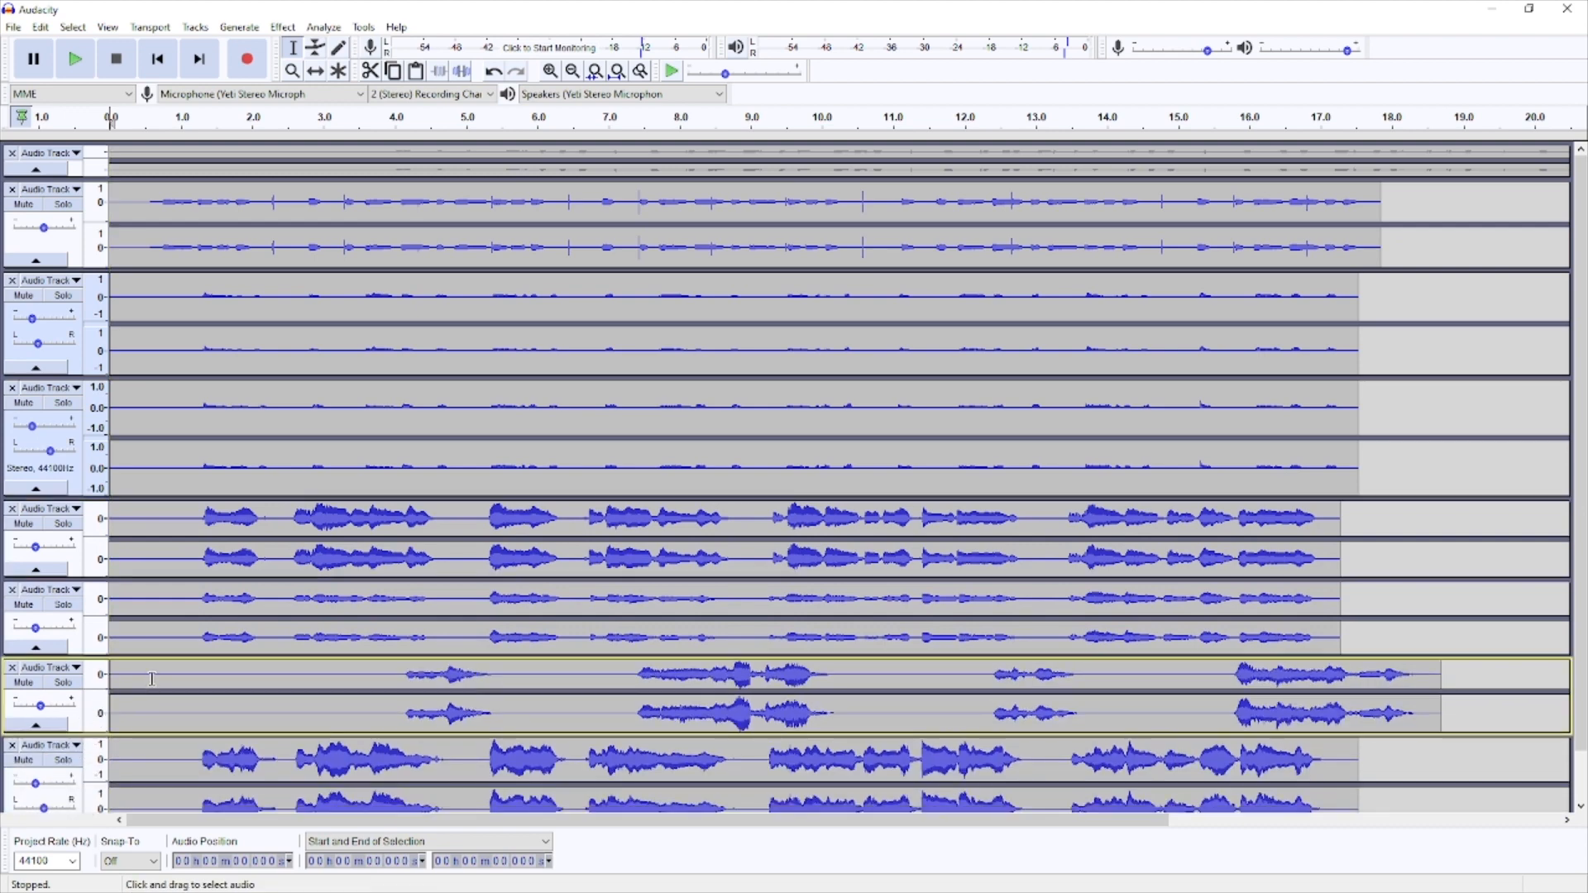
pyautogui.scroll(-2, 151, 678)
pyautogui.moveTo(77, 784); pyautogui.dragTo(77, 753)
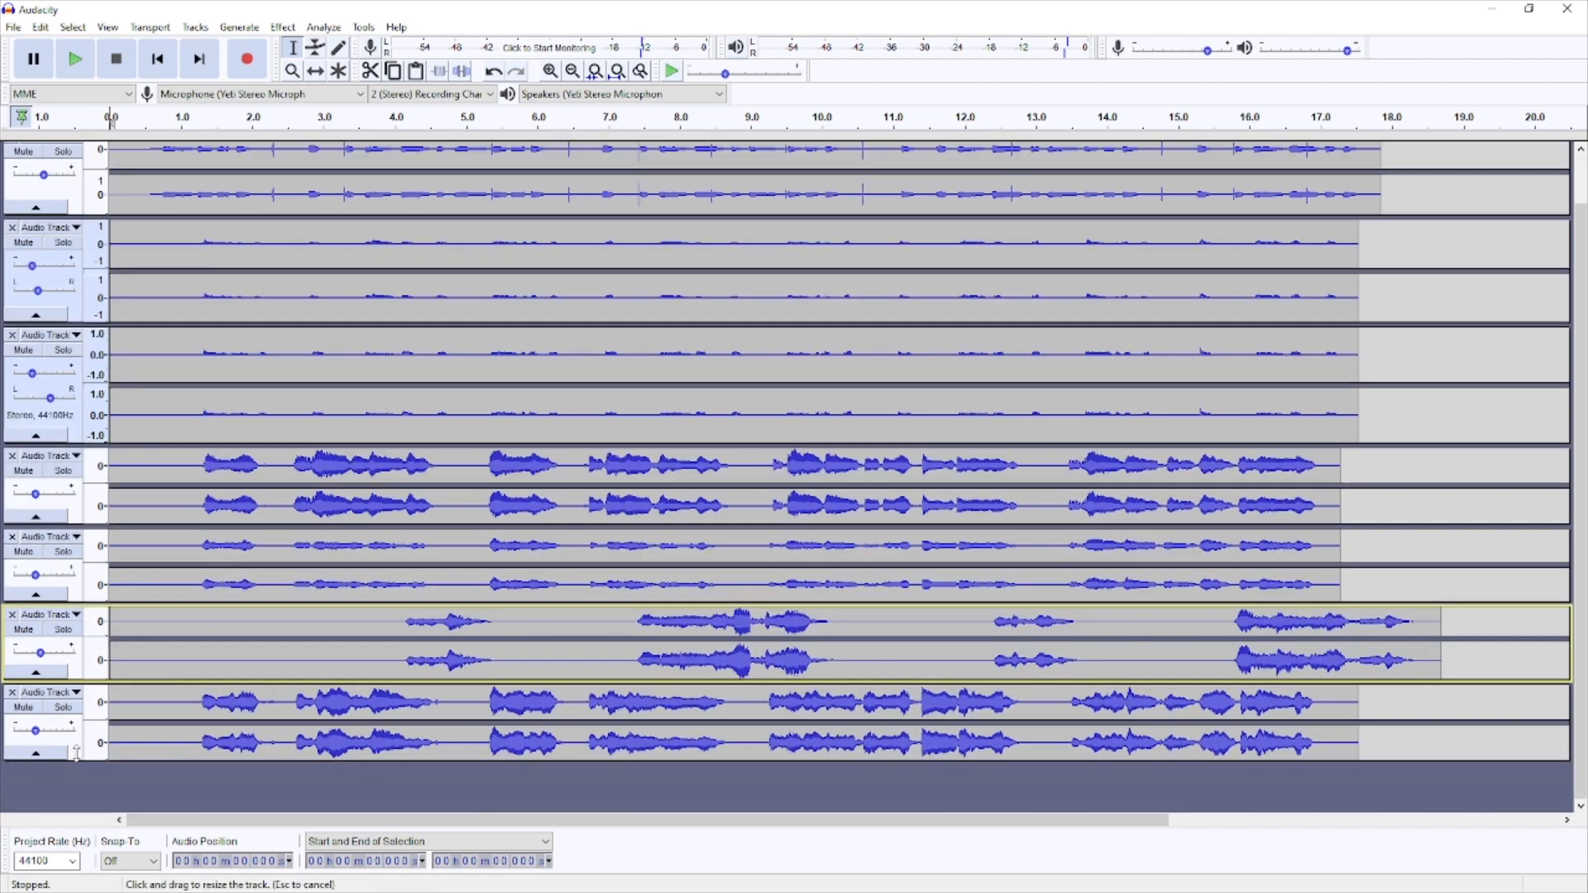
pyautogui.scroll(1, 827, 728)
pyautogui.click(1484, 735)
pyautogui.click(1451, 761)
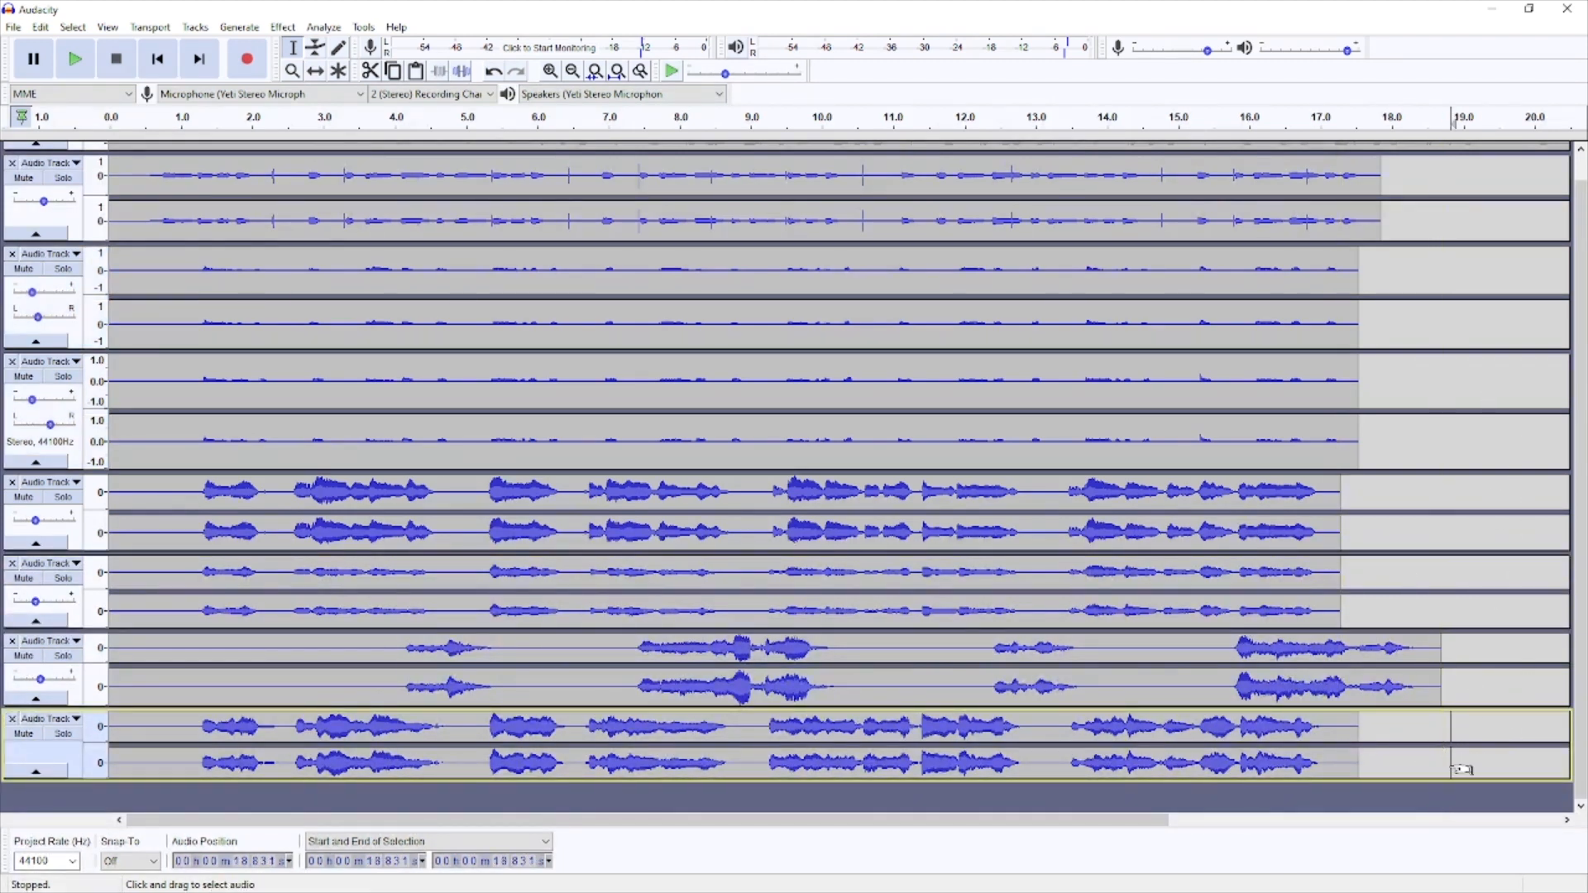
pyautogui.moveTo(1439, 775); pyautogui.dragTo(707, 166)
pyautogui.moveTo(234, 81); pyautogui.dragTo(72, 111)
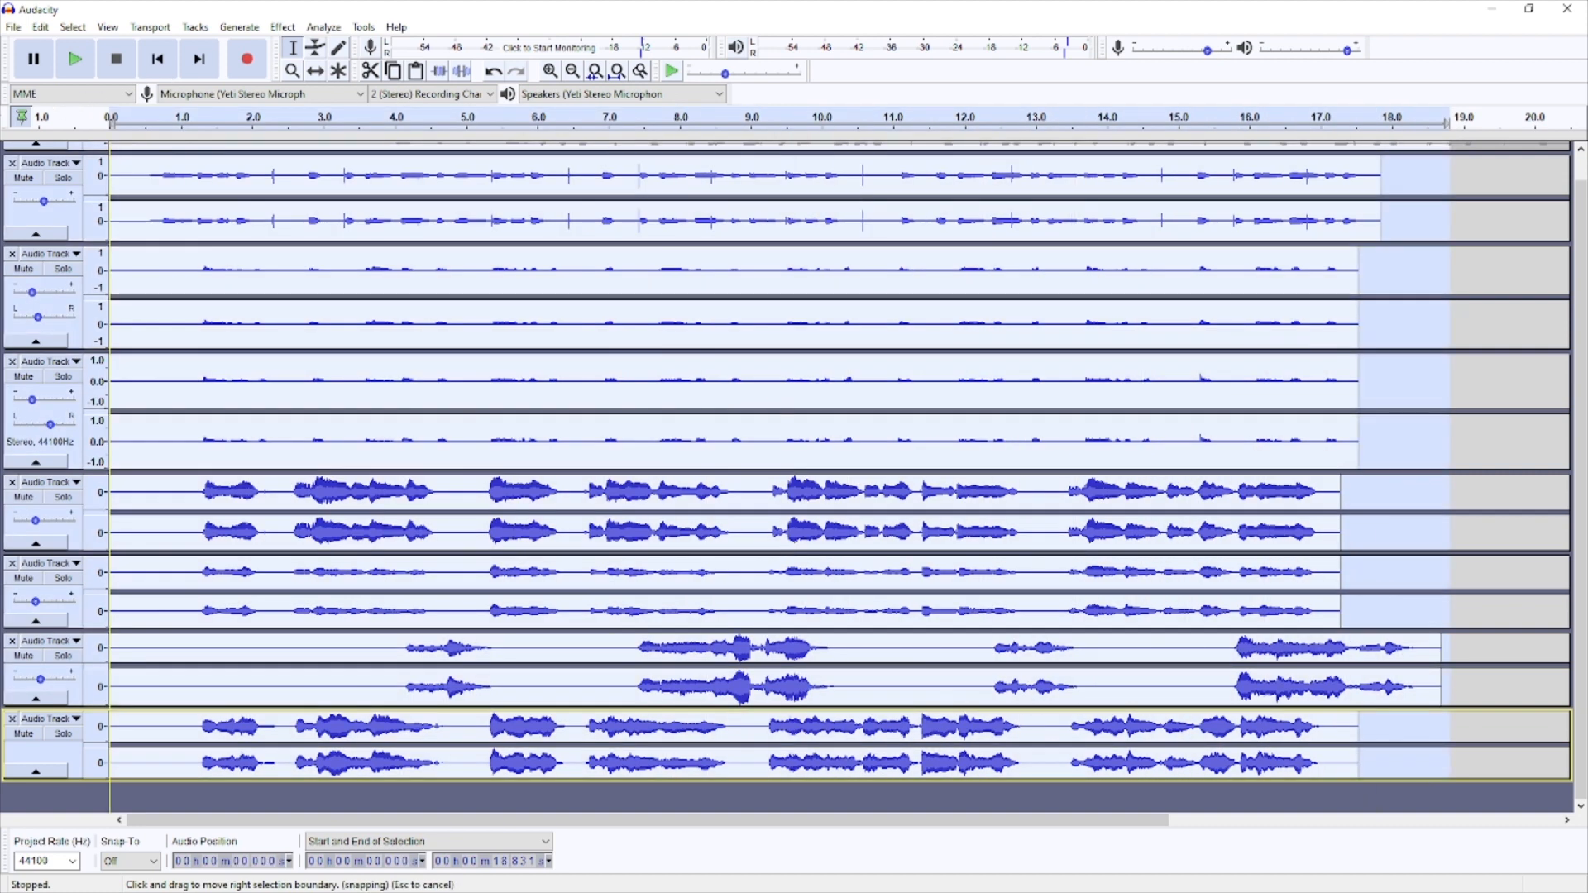
pyautogui.click(13, 26)
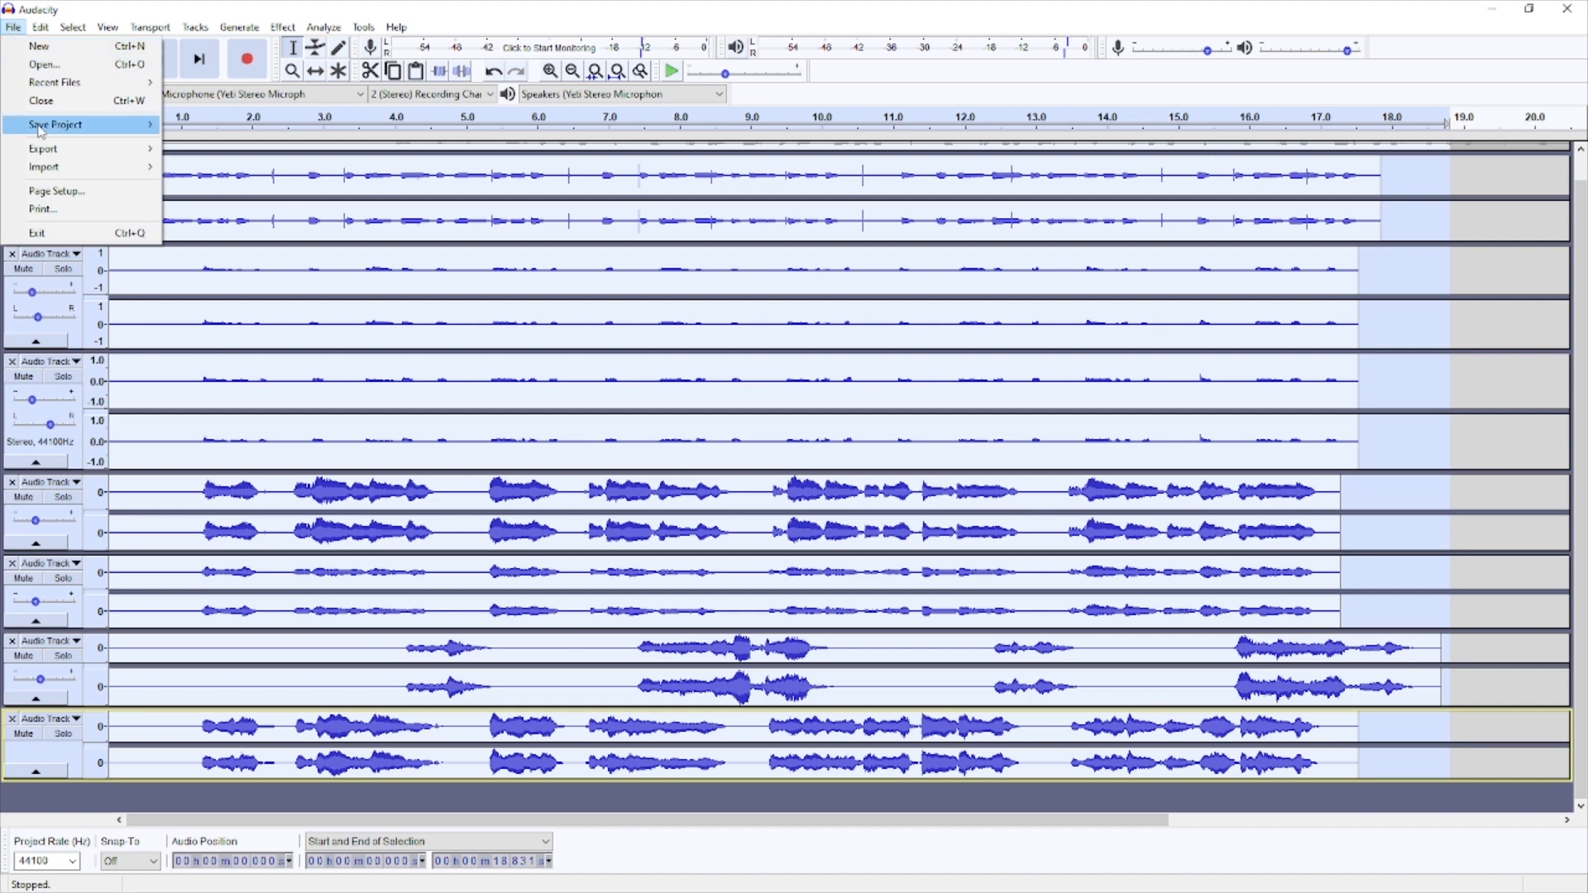
pyautogui.moveTo(56, 153)
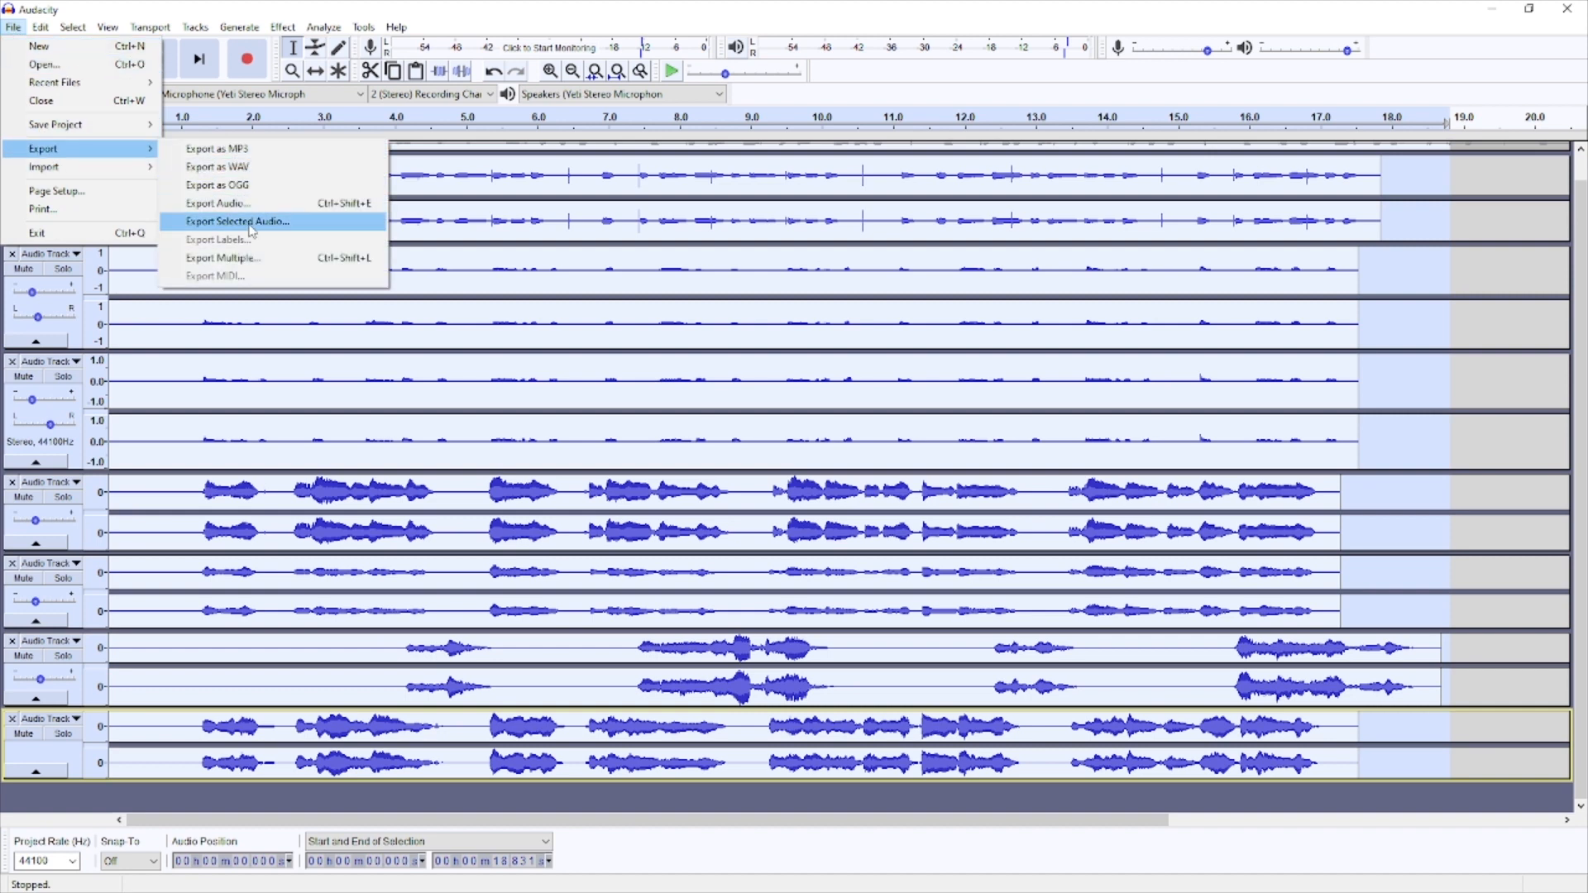
pyautogui.click(653, 407)
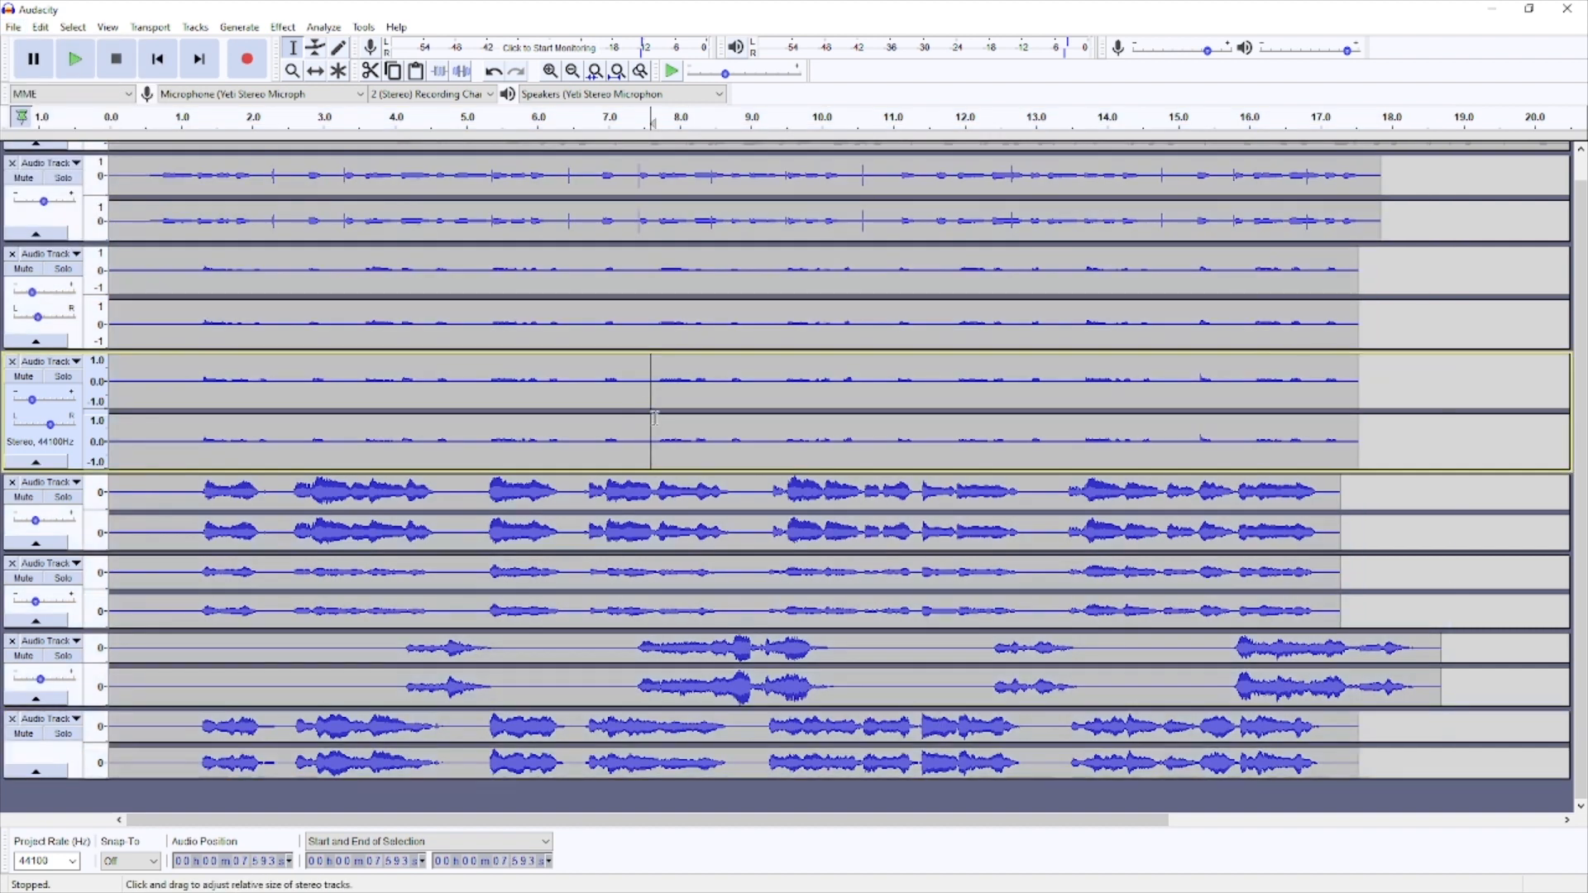
# - Move the bottom vocal track up one place in the track order
pyautogui.click(371, 508)
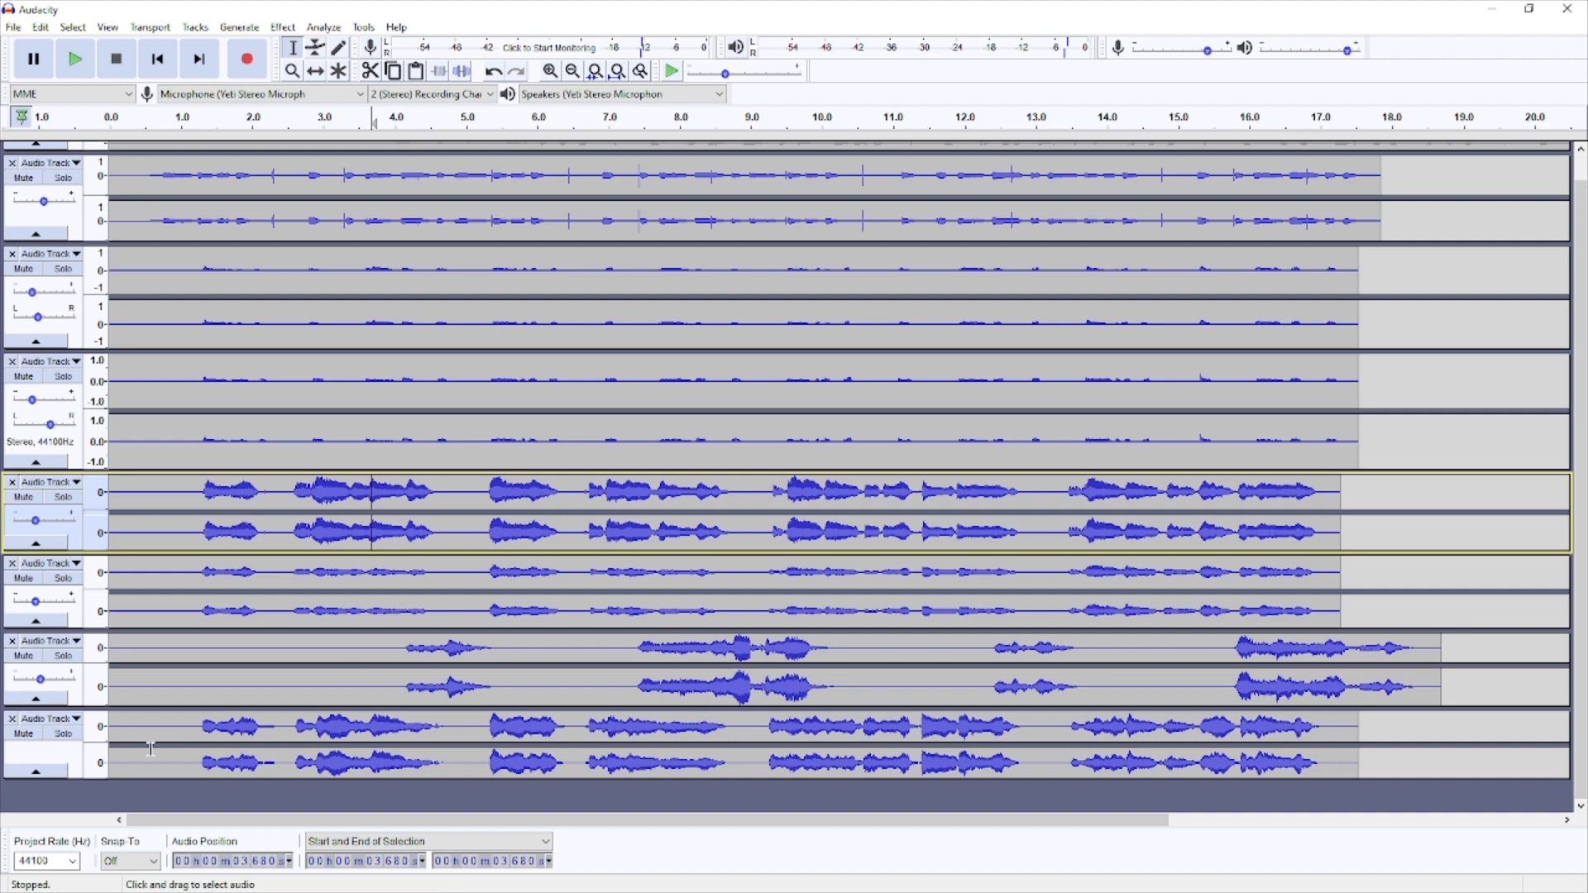
pyautogui.moveTo(73, 763); pyautogui.dragTo(77, 658)
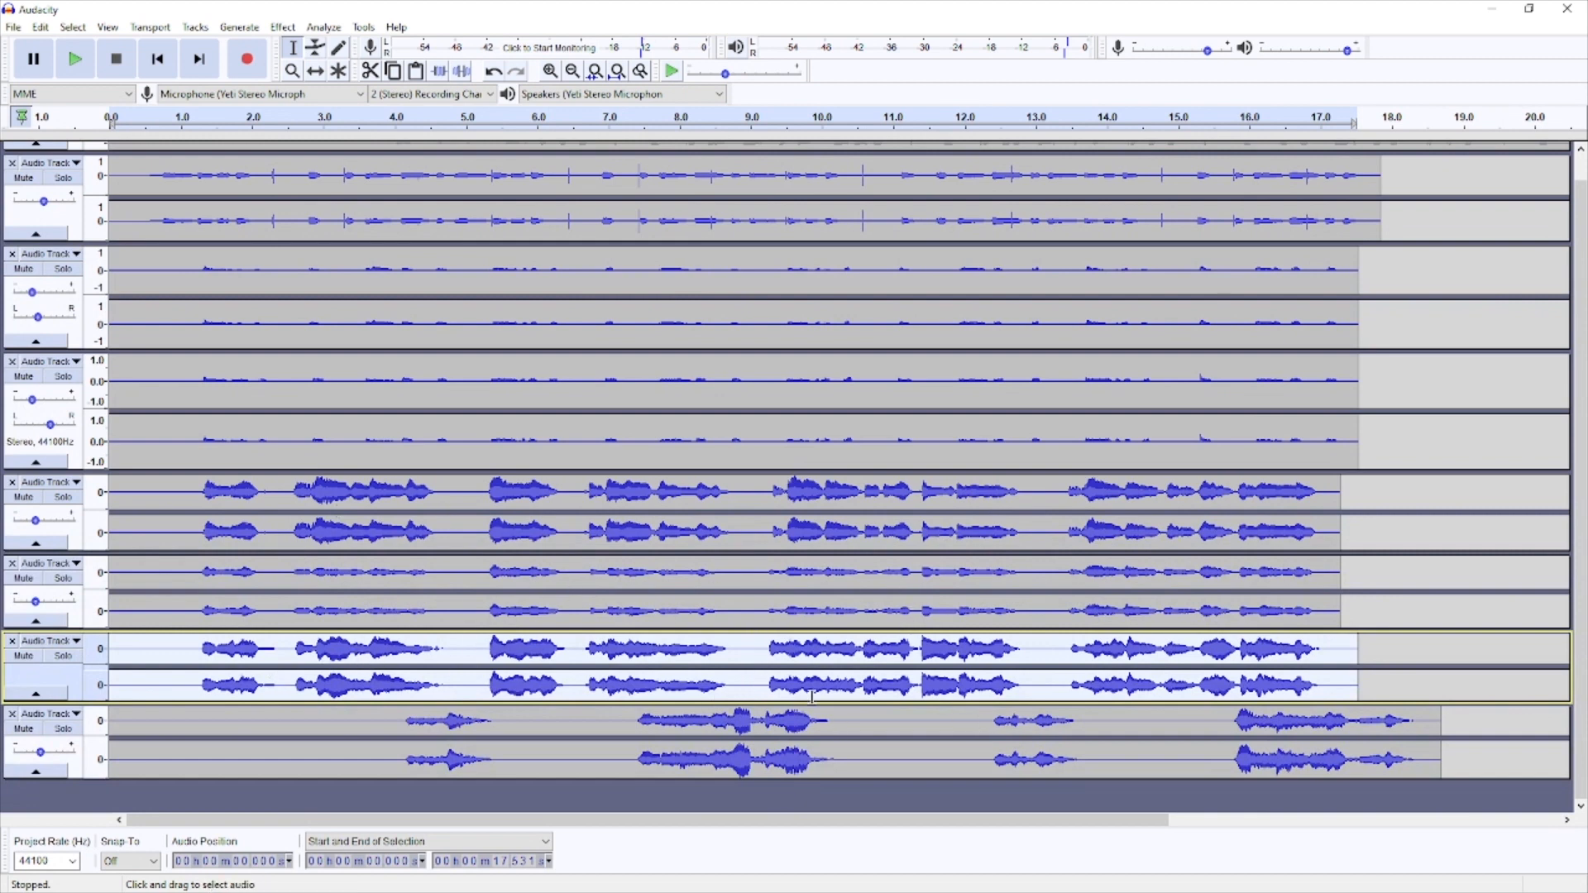
pyautogui.click(49, 572)
pyautogui.click(73, 251)
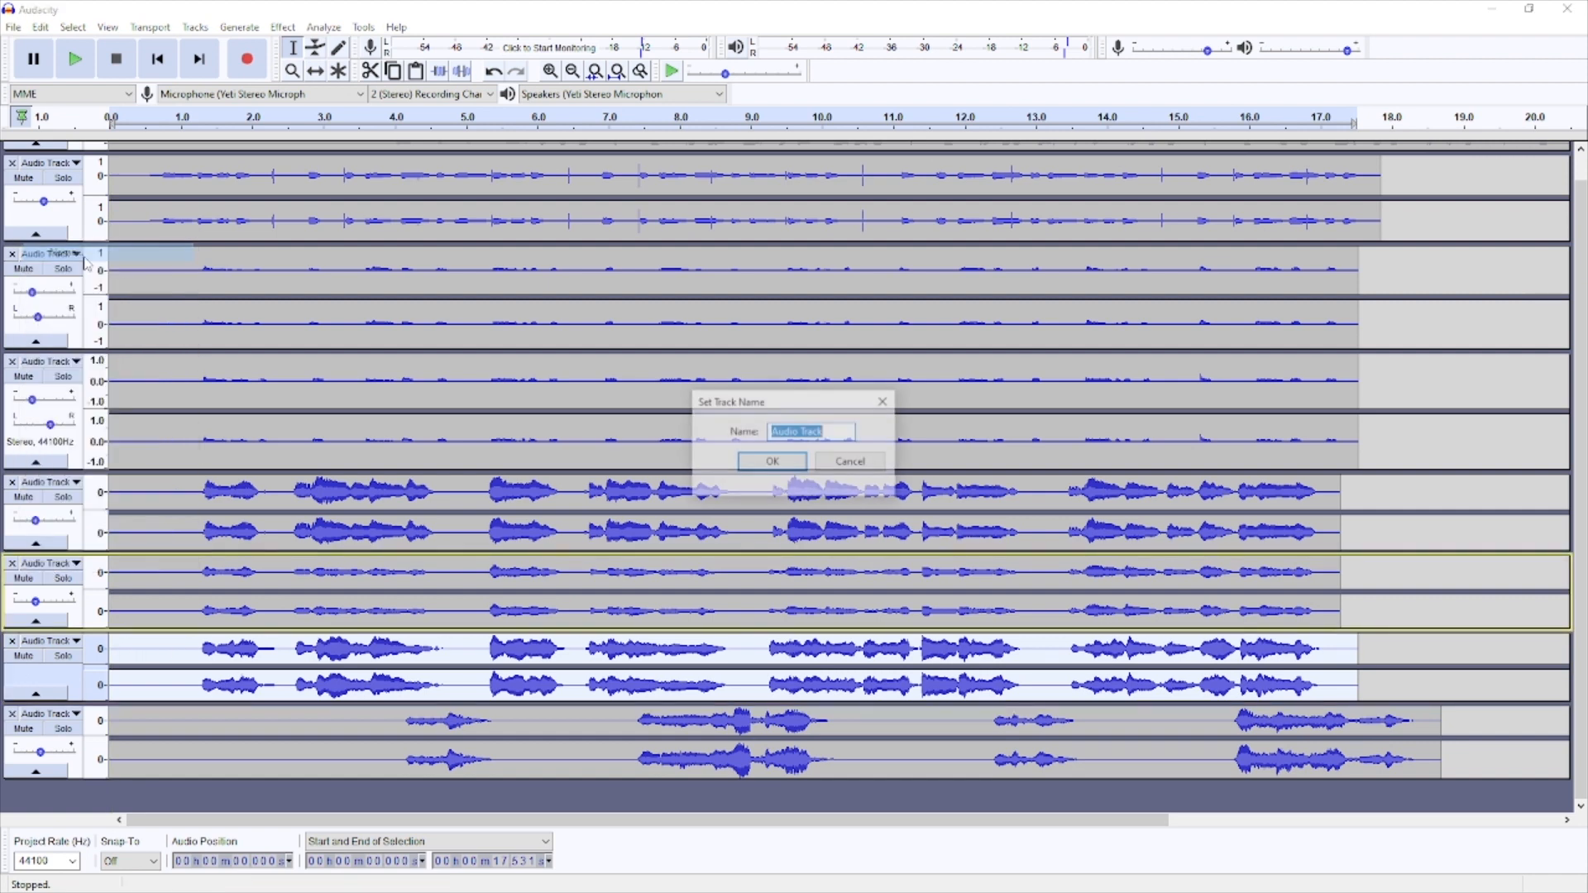
pyautogui.click(862, 461)
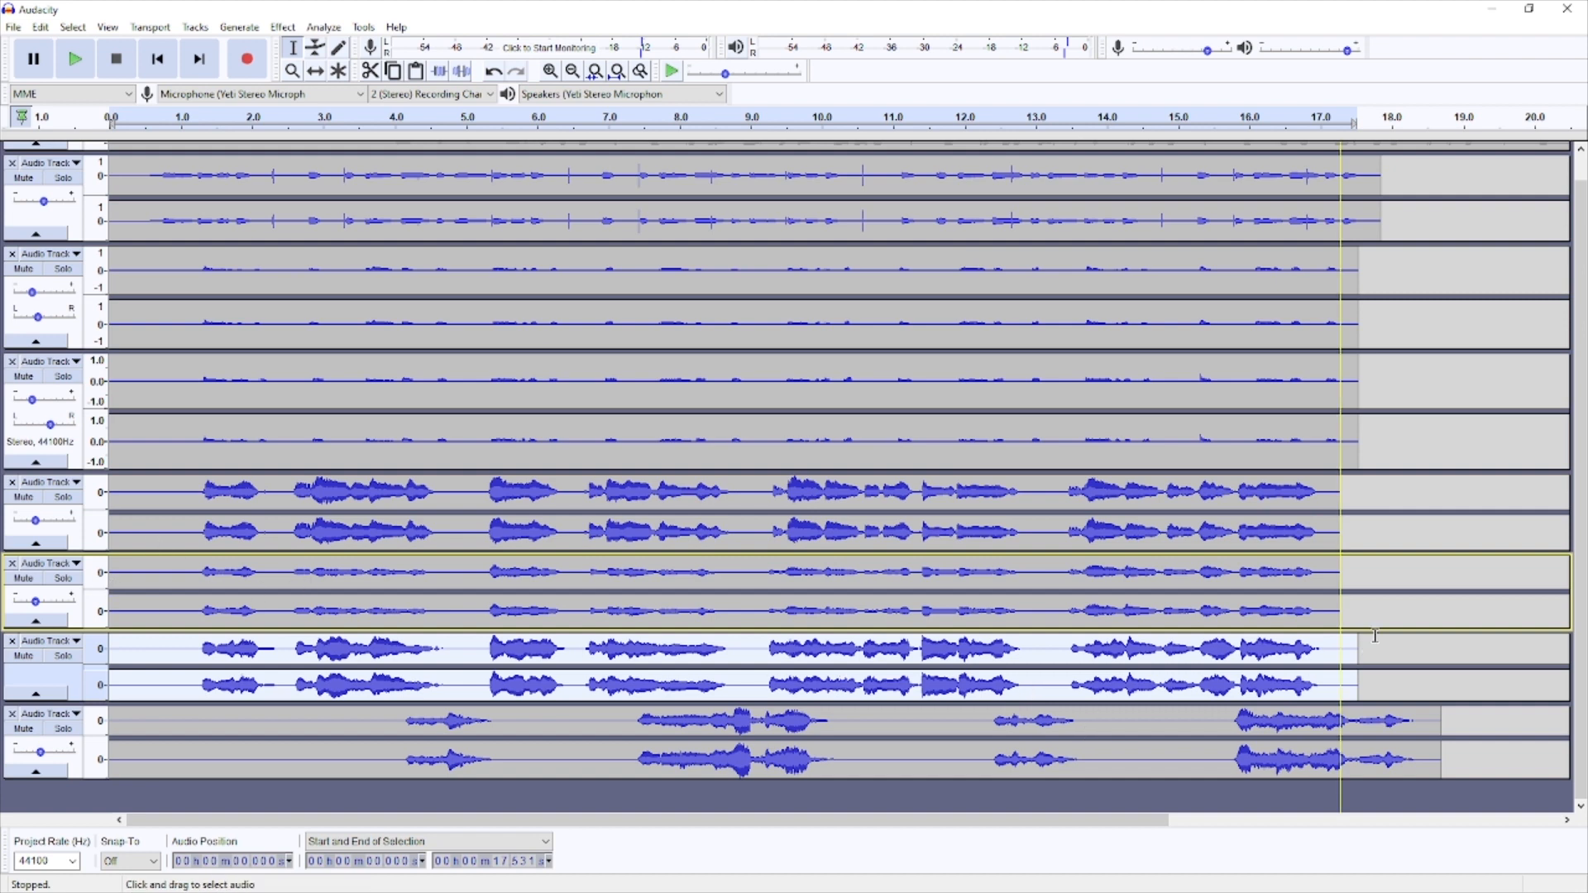
# - Play the mix from about 0.5 s and stop playback after a few seconds
pyautogui.click(1367, 592)
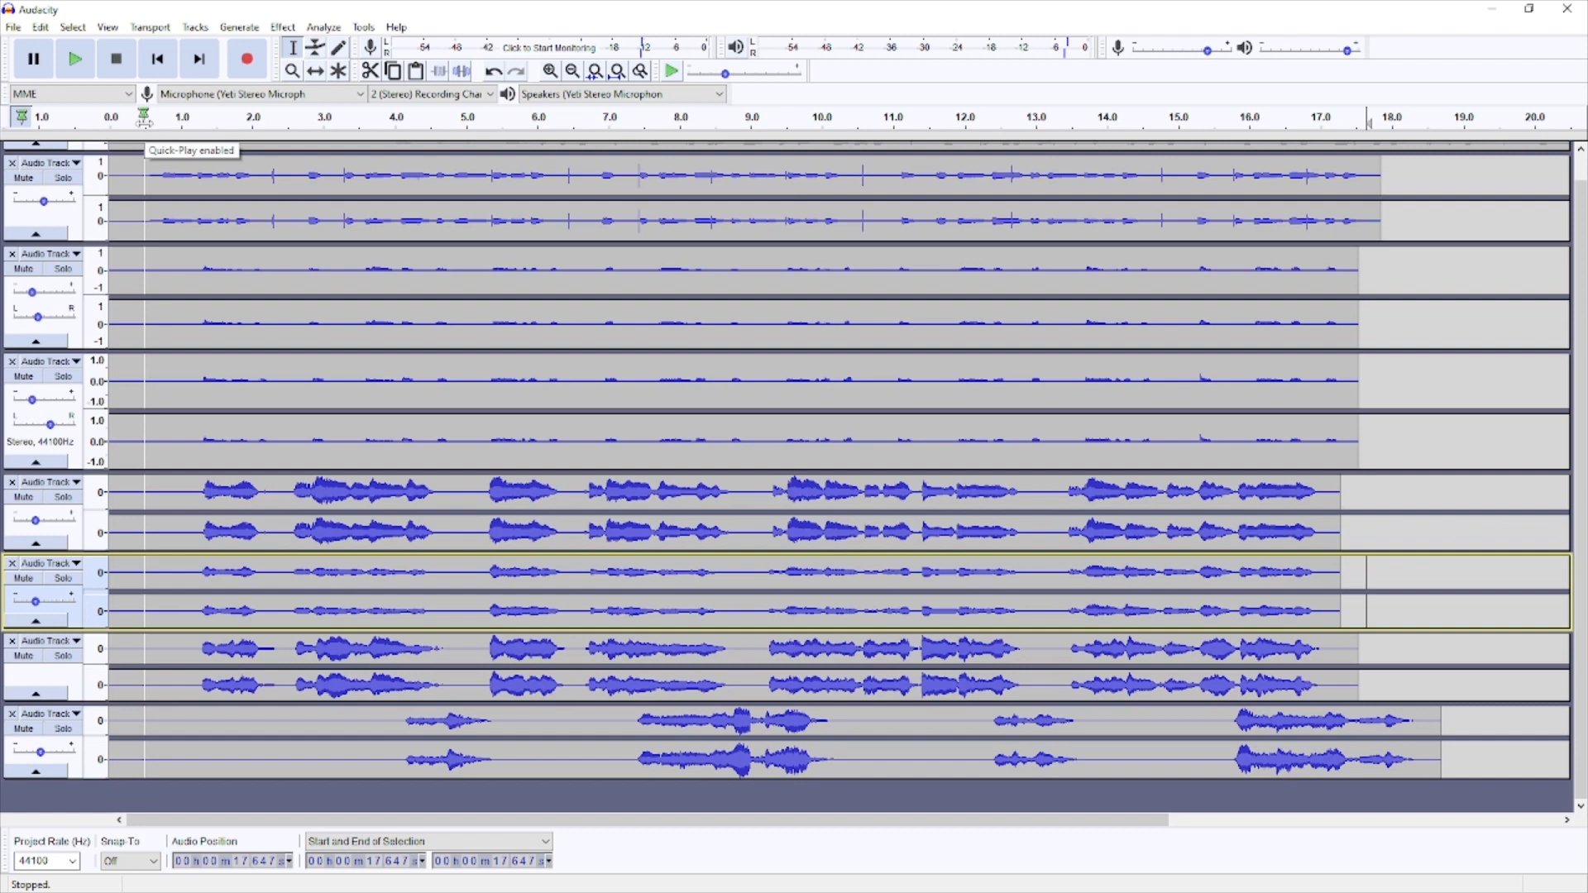
pyautogui.click(144, 118)
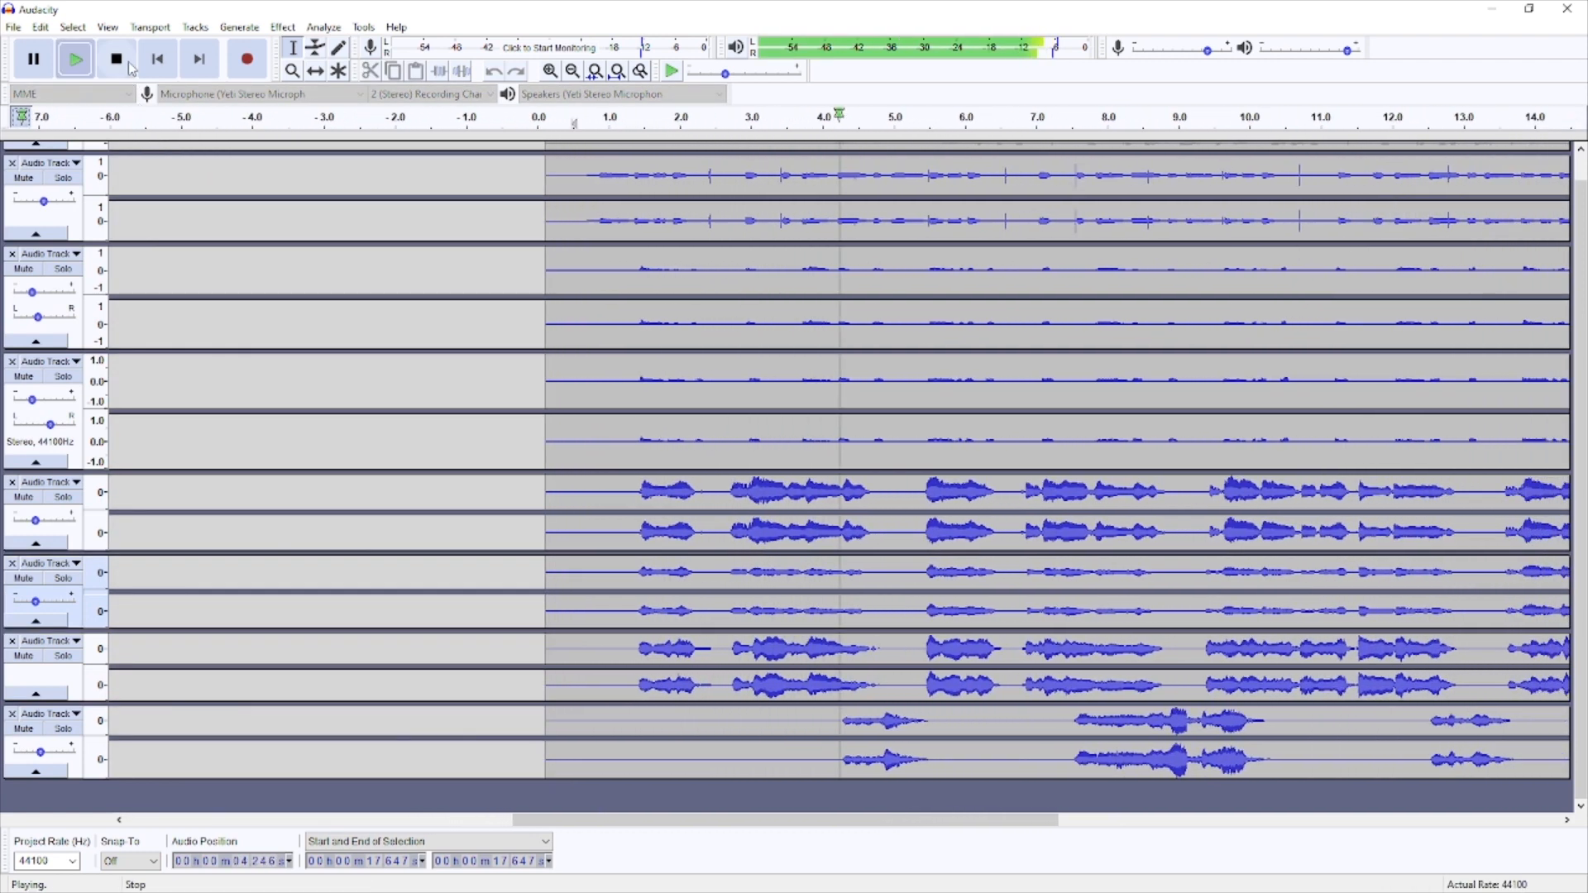
pyautogui.click(124, 63)
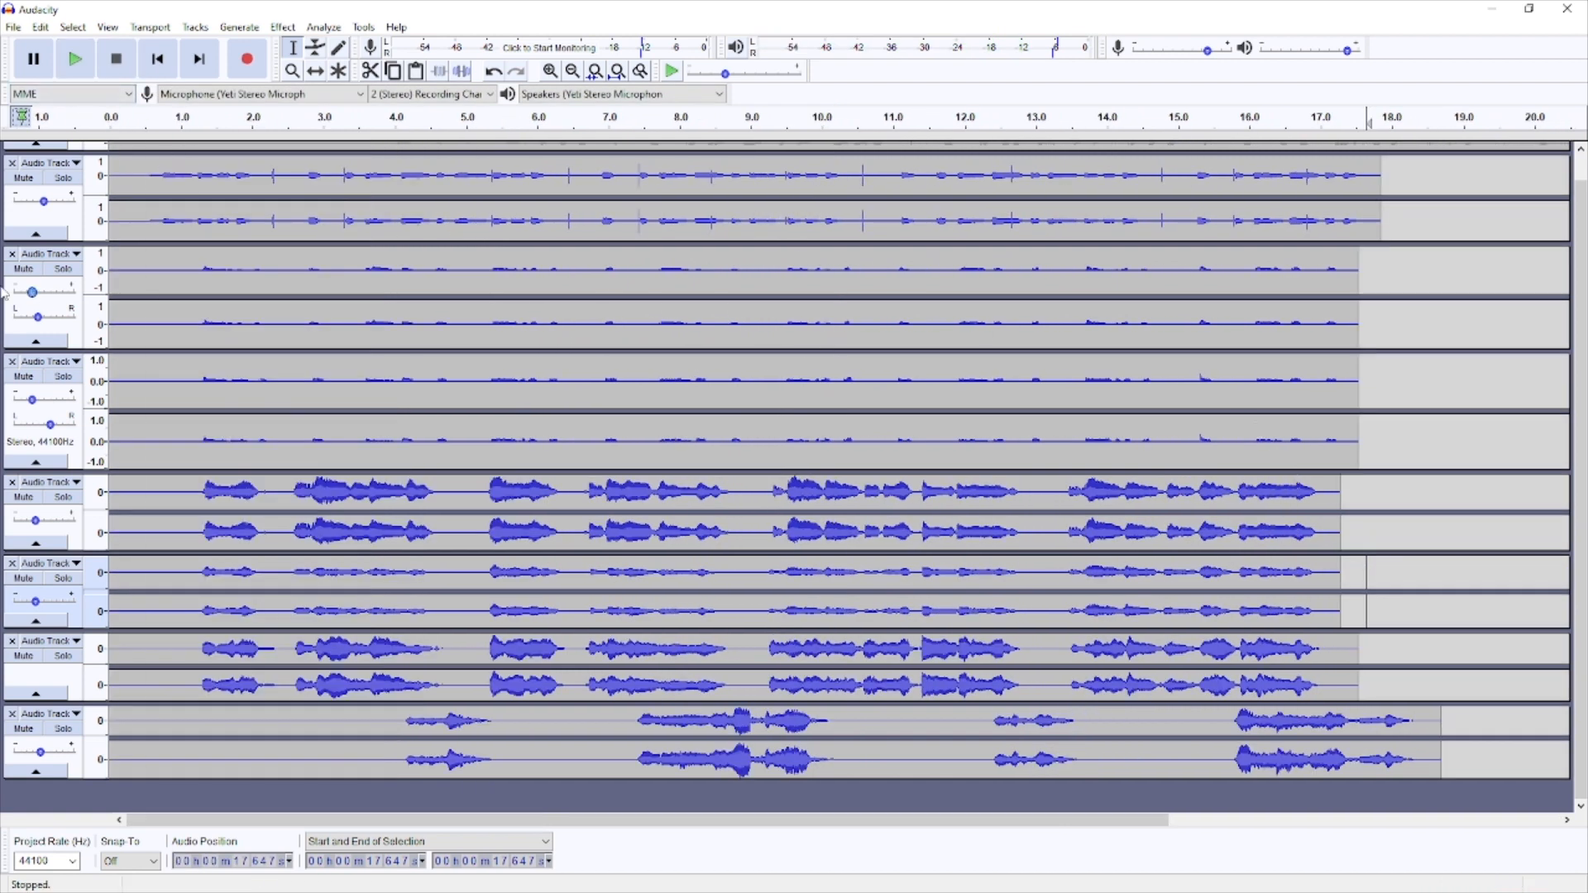
# - Export the mix as an MP3 over love-train-tutorial.mp3 in the scr2022 folder with the Standard, 170-210 kbps preset and unchanged metadata tags
pyautogui.click(13, 29)
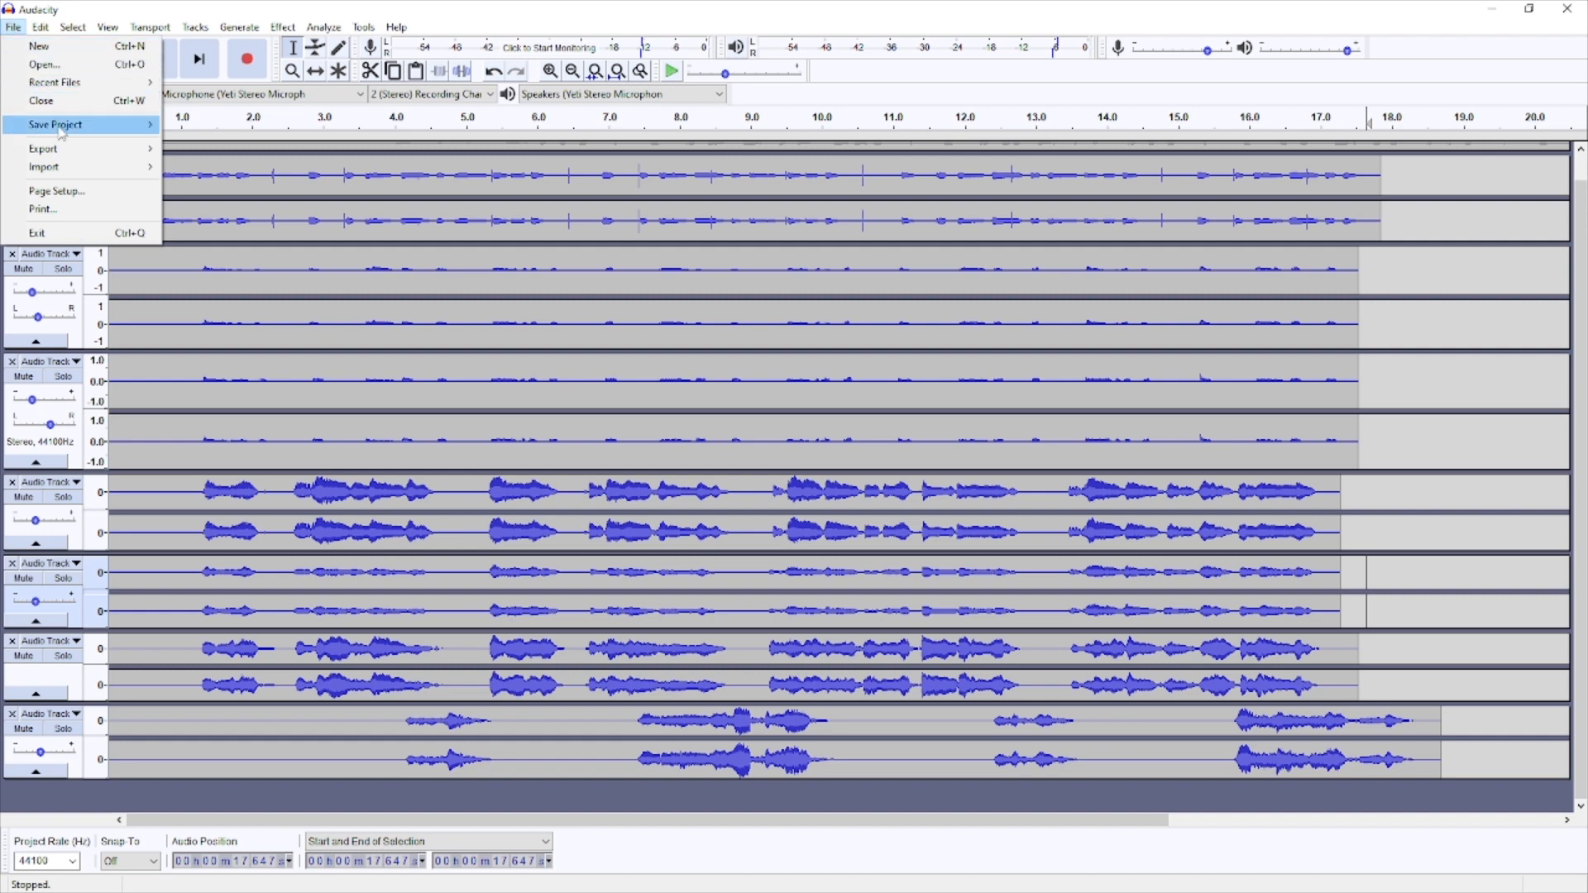
pyautogui.moveTo(86, 130)
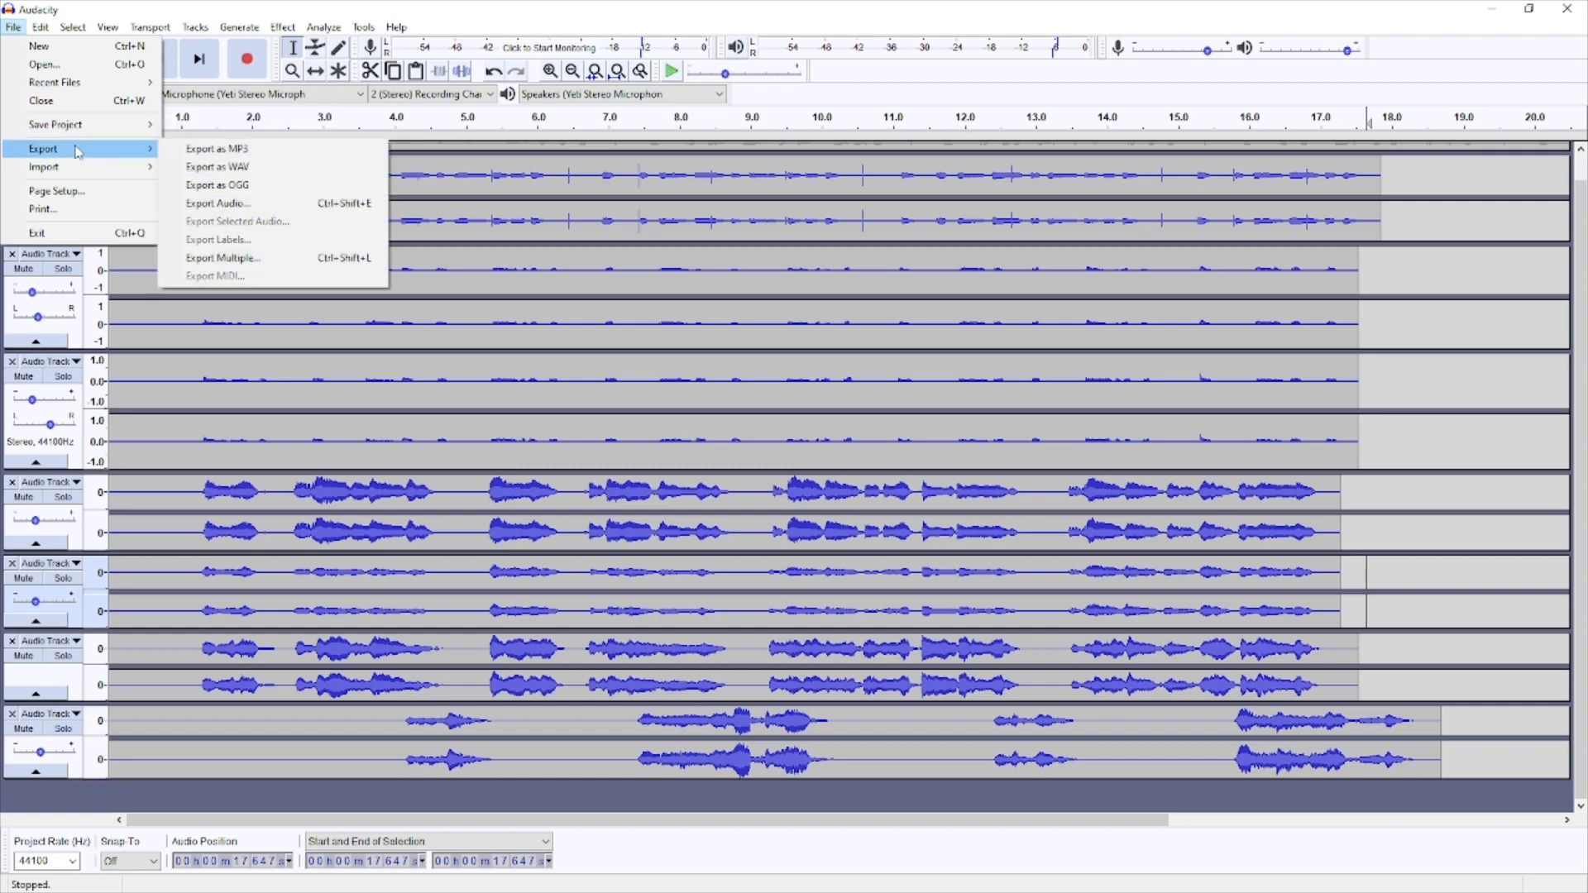
pyautogui.click(216, 149)
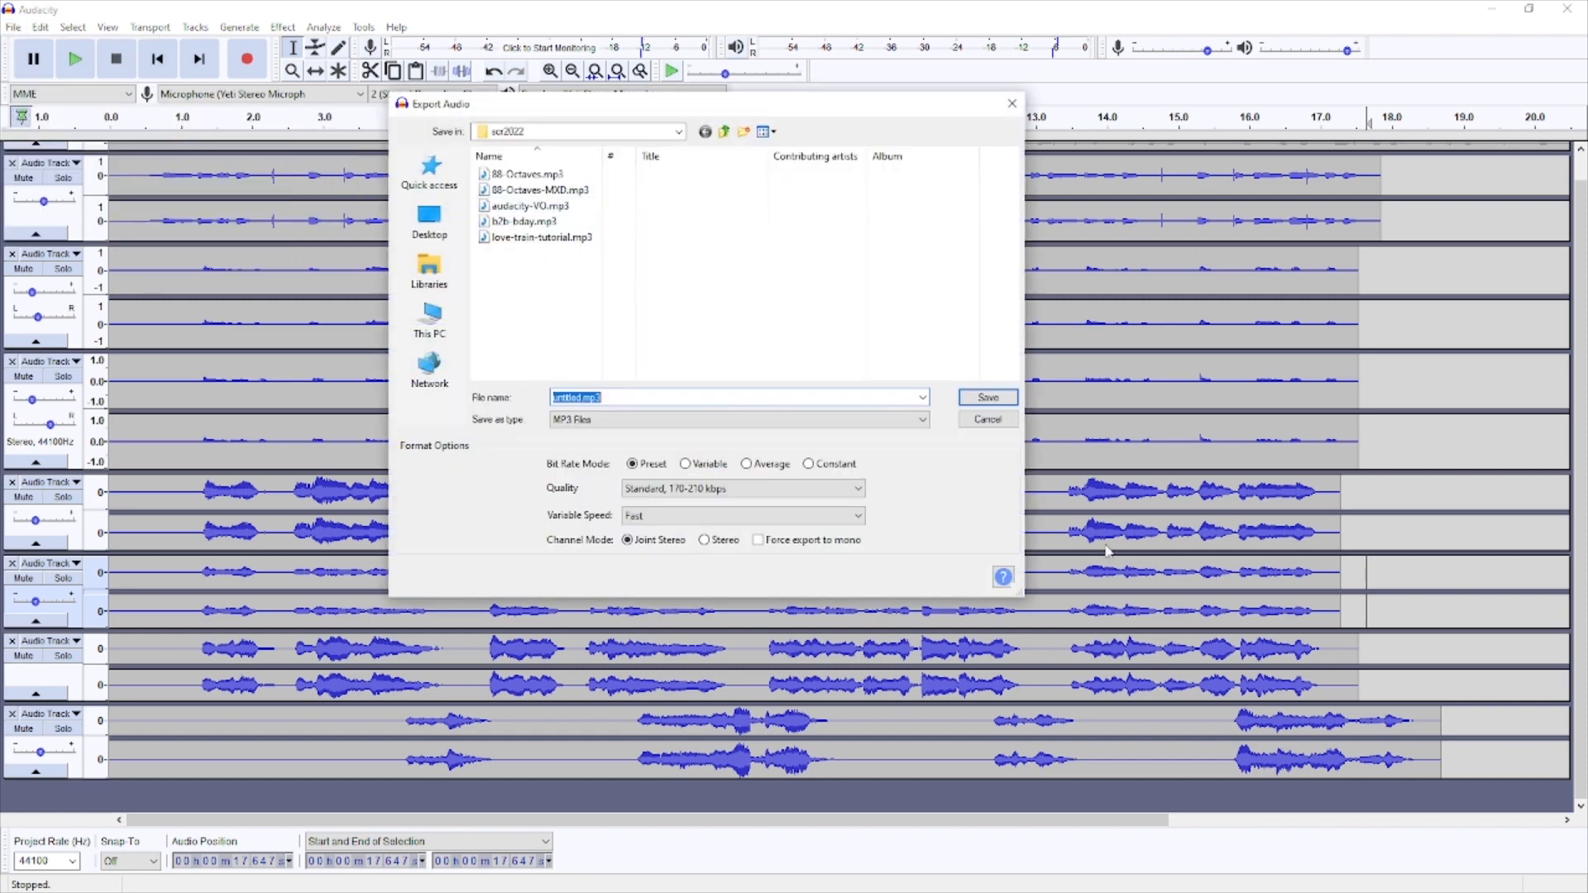
pyautogui.click(534, 240)
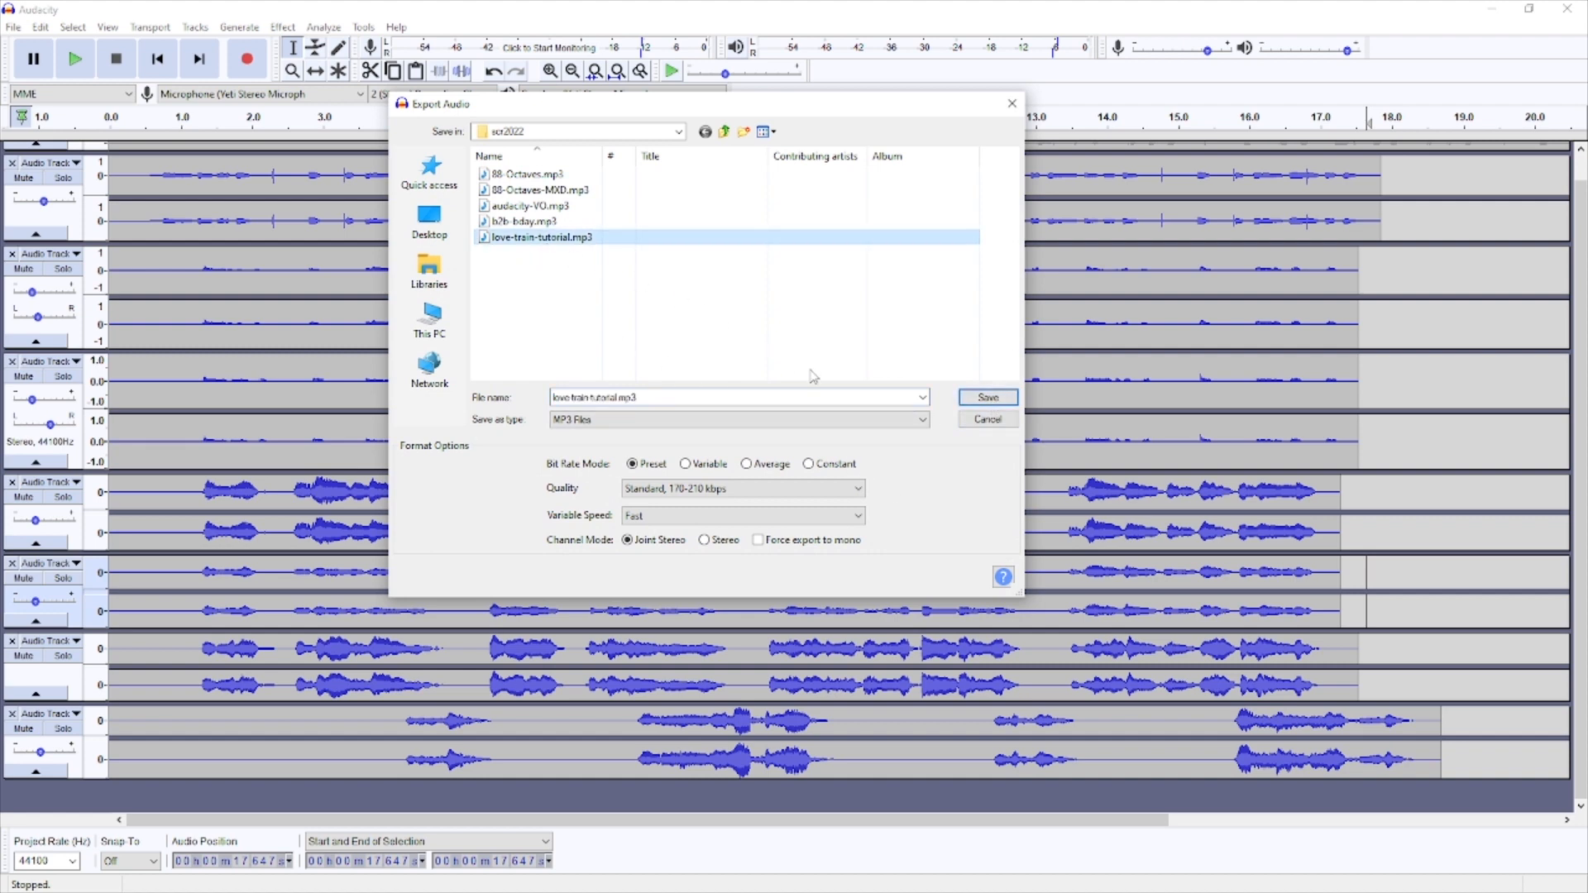
pyautogui.click(1011, 399)
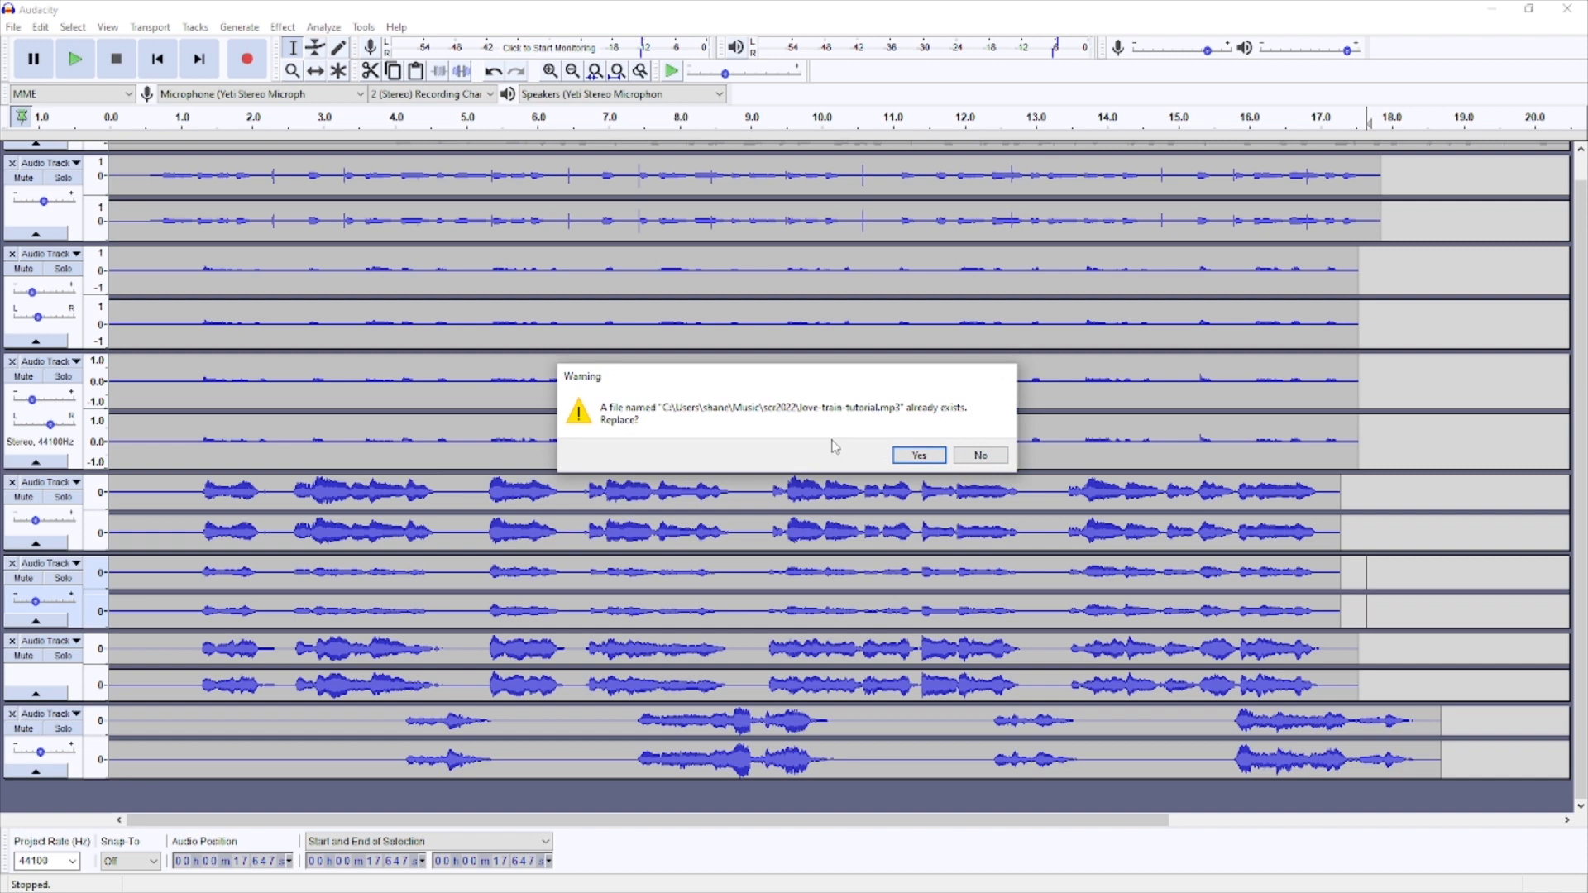
pyautogui.click(920, 456)
pyautogui.click(815, 483)
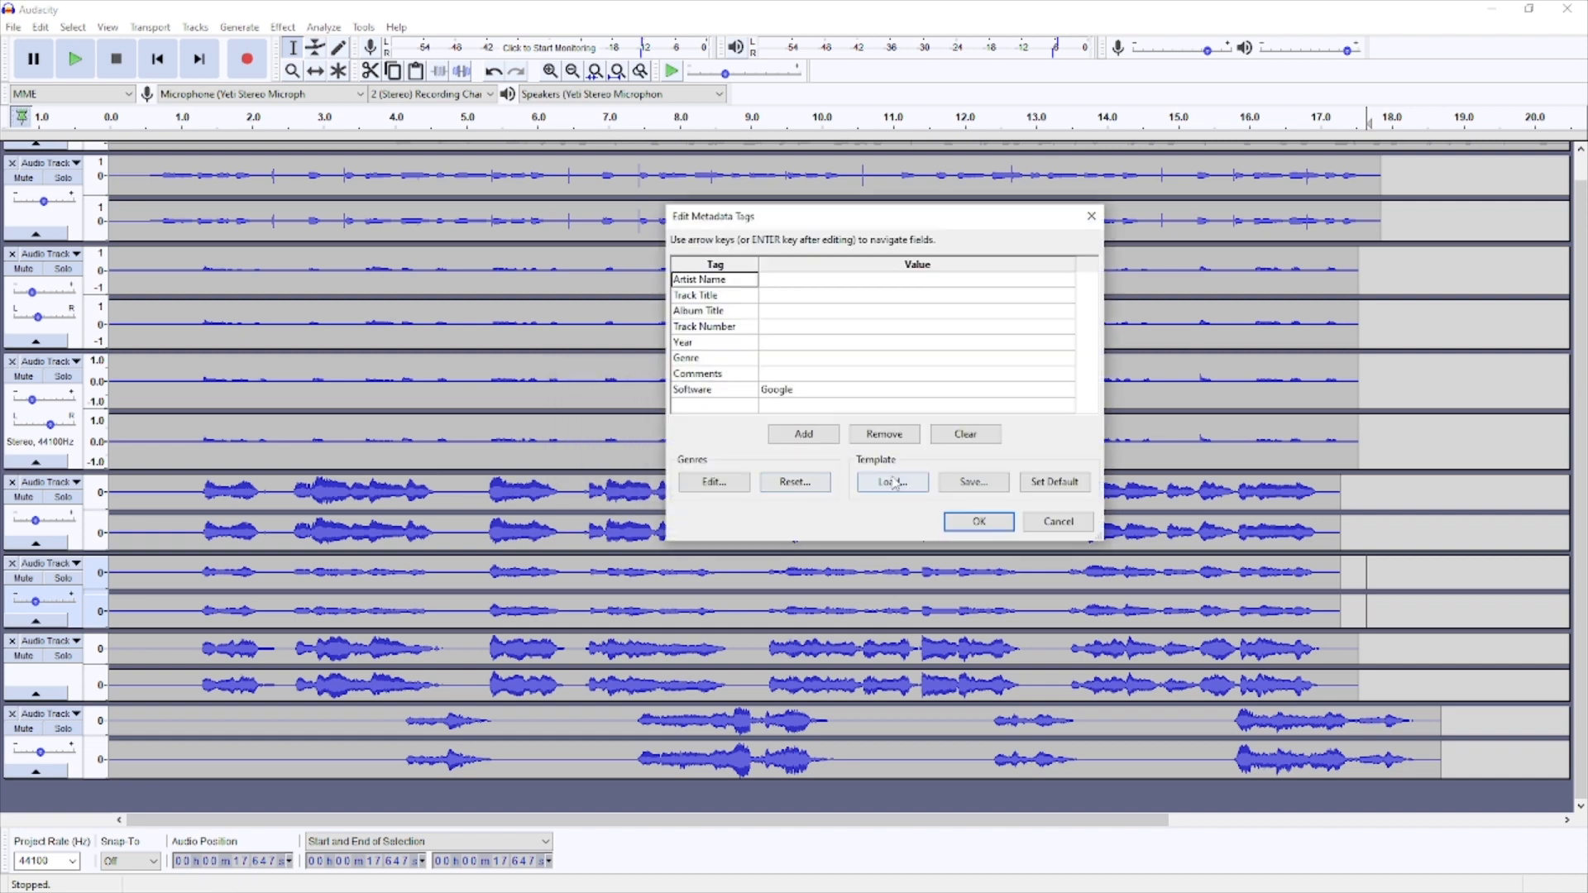
pyautogui.click(981, 522)
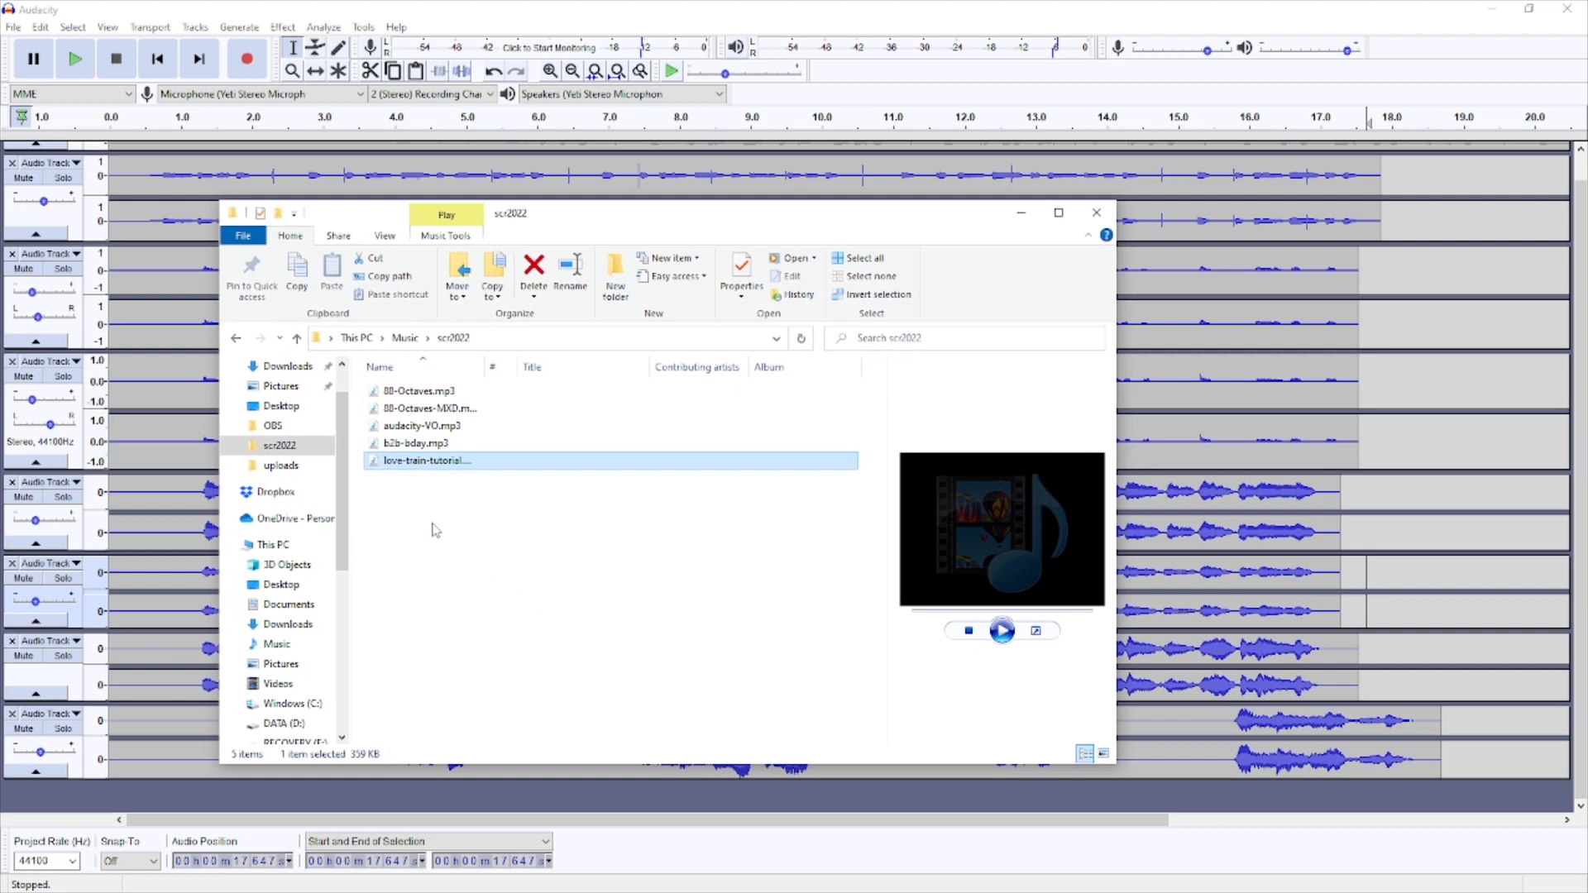
# - Switch to the scr2022 folder in File Explorer and open the exported love-train-tutorial.mp3 for listening
pyautogui.click(423, 511)
pyautogui.click(392, 463)
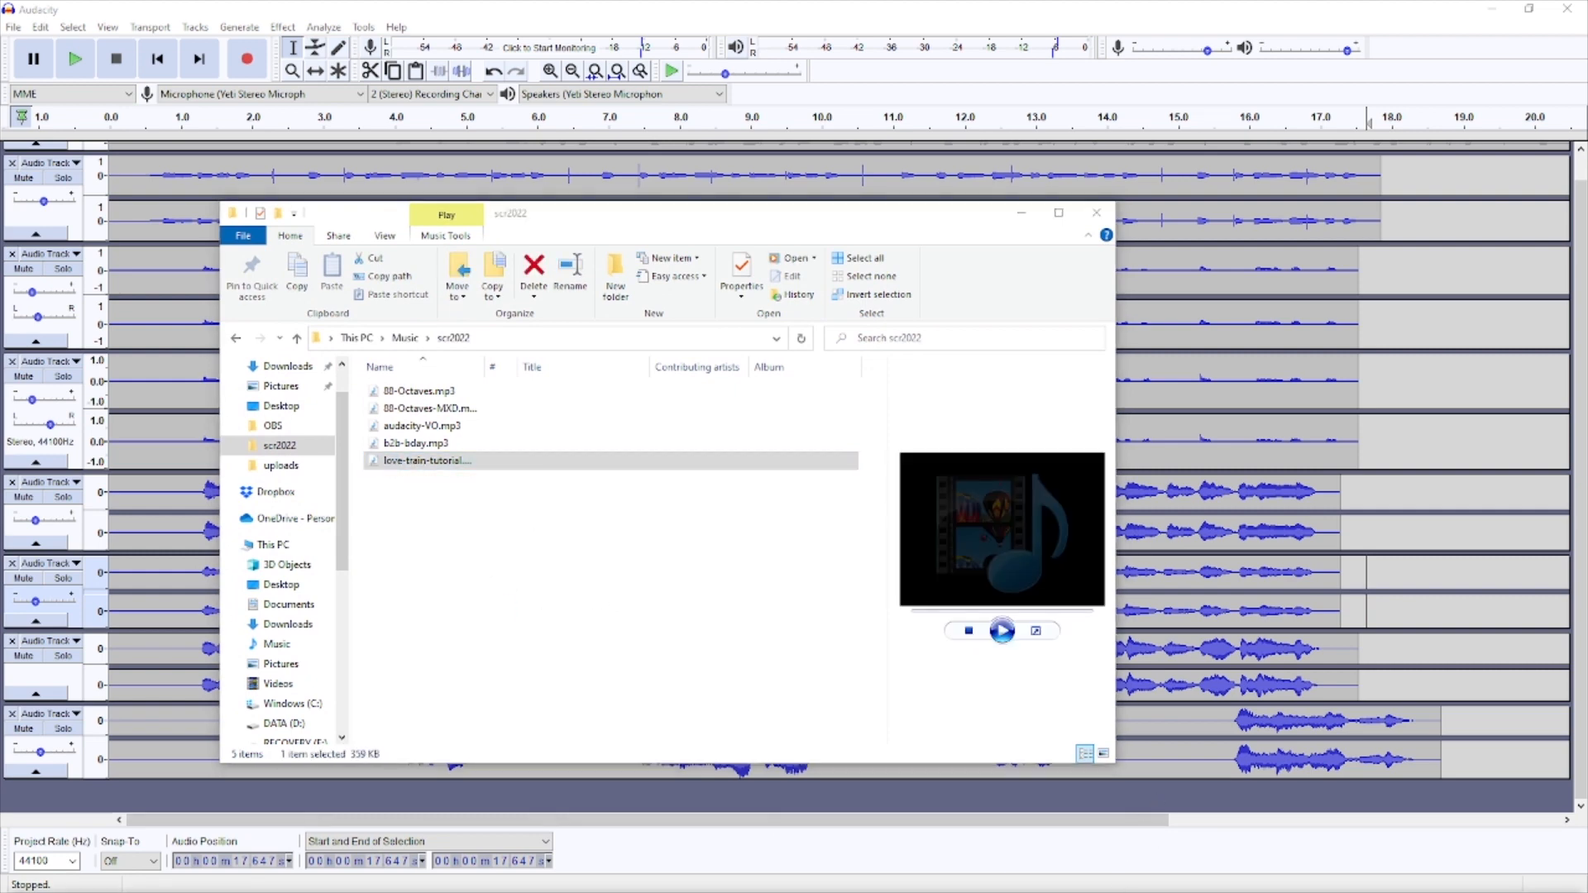
pyautogui.doubleClick(1025, 447)
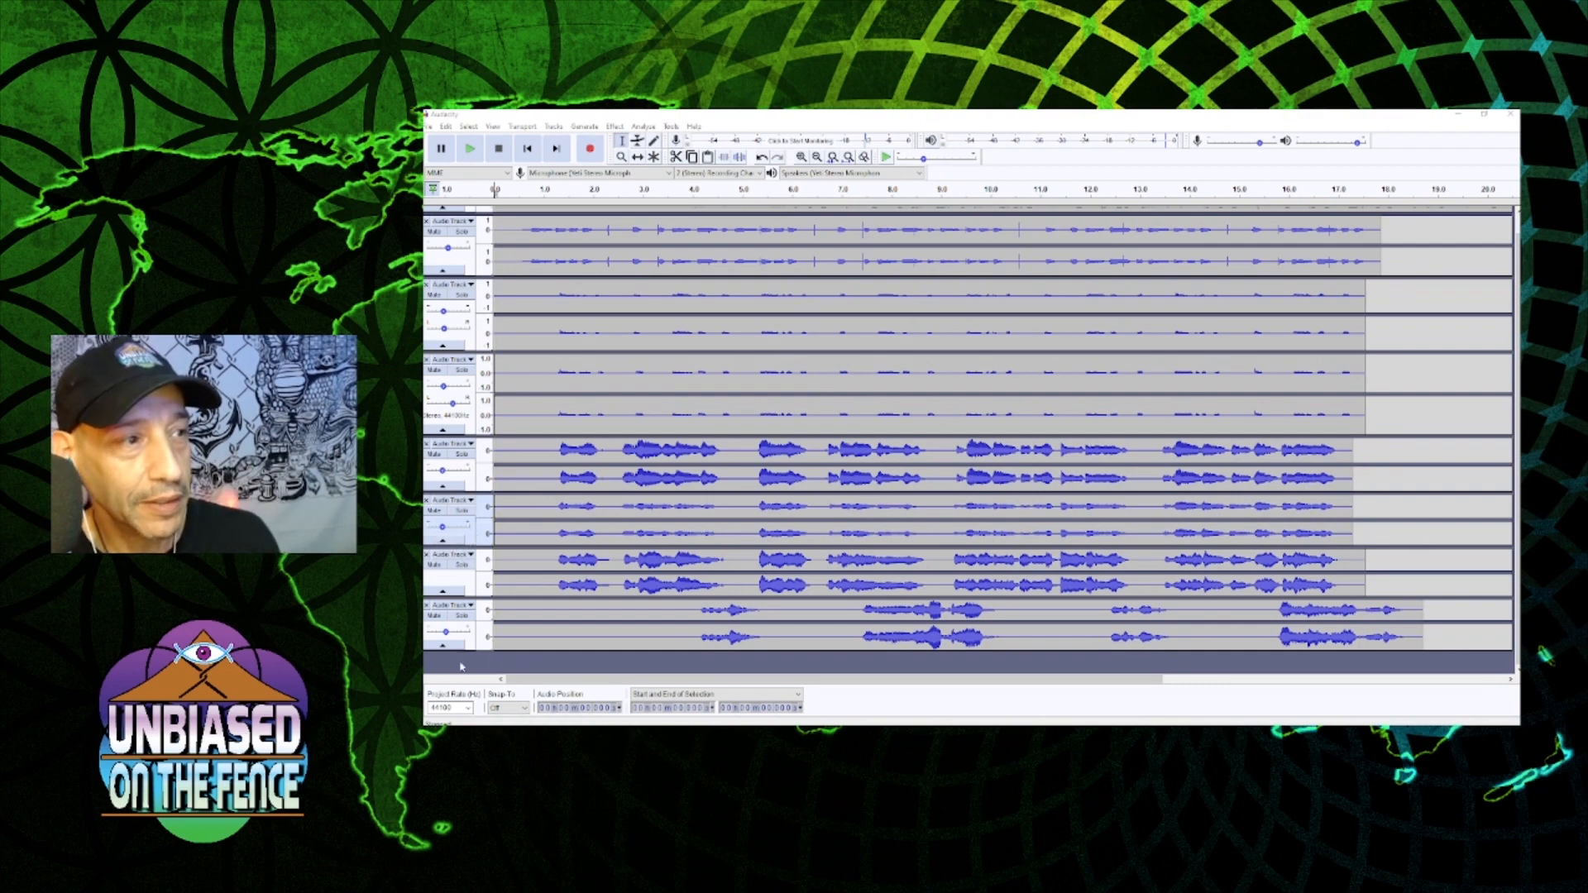
# - Shrink the heights of the lower tracks and add a new stereo track beneath them
pyautogui.moveTo(476, 653); pyautogui.dragTo(470, 589)
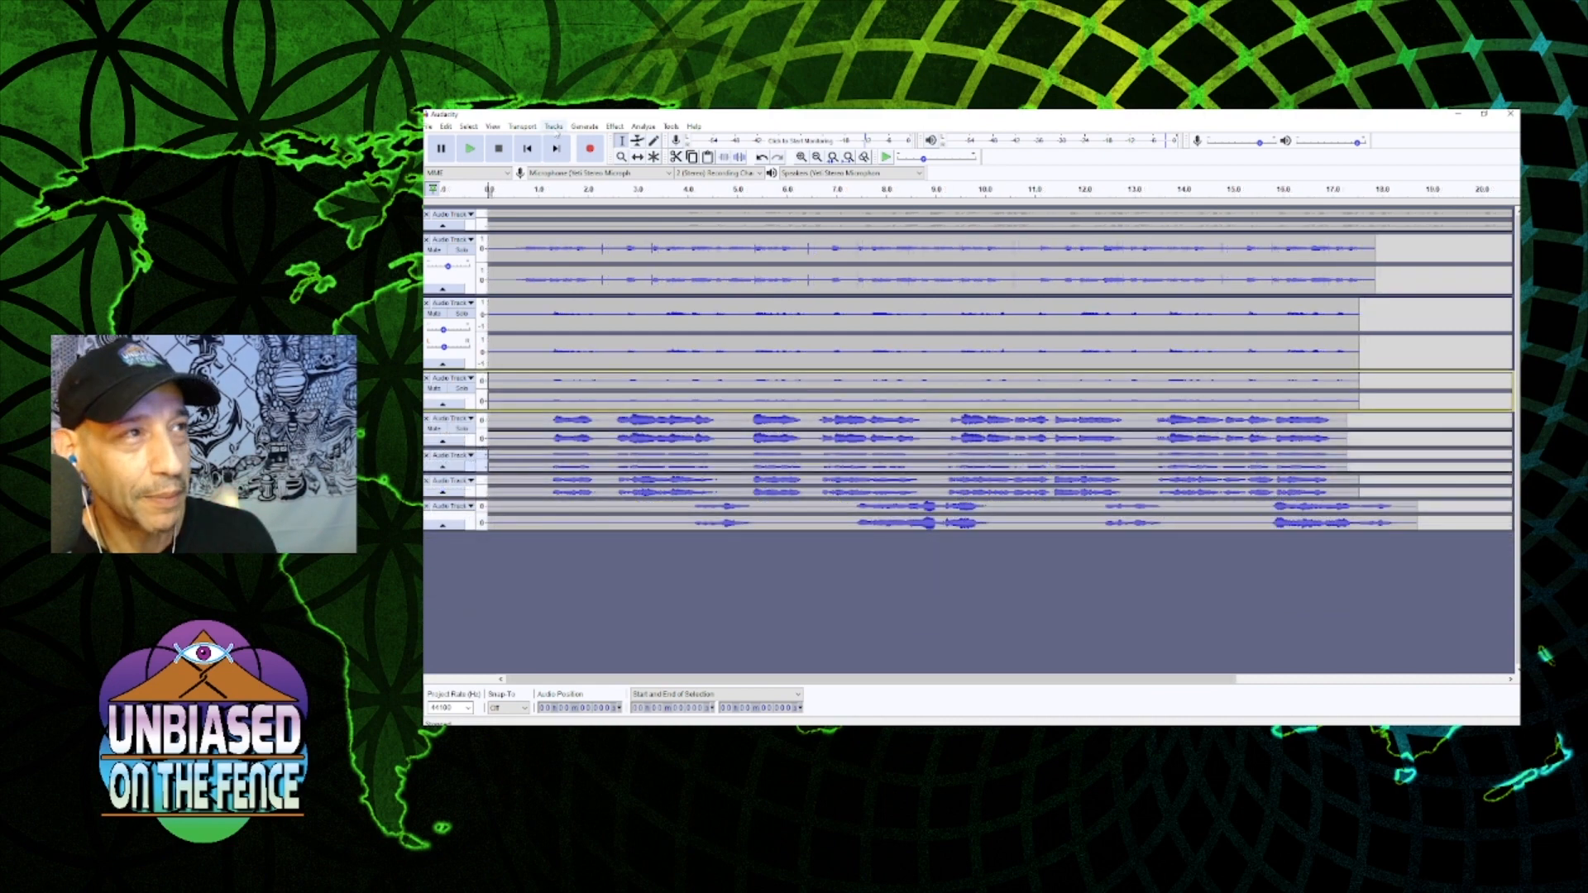
pyautogui.click(554, 127)
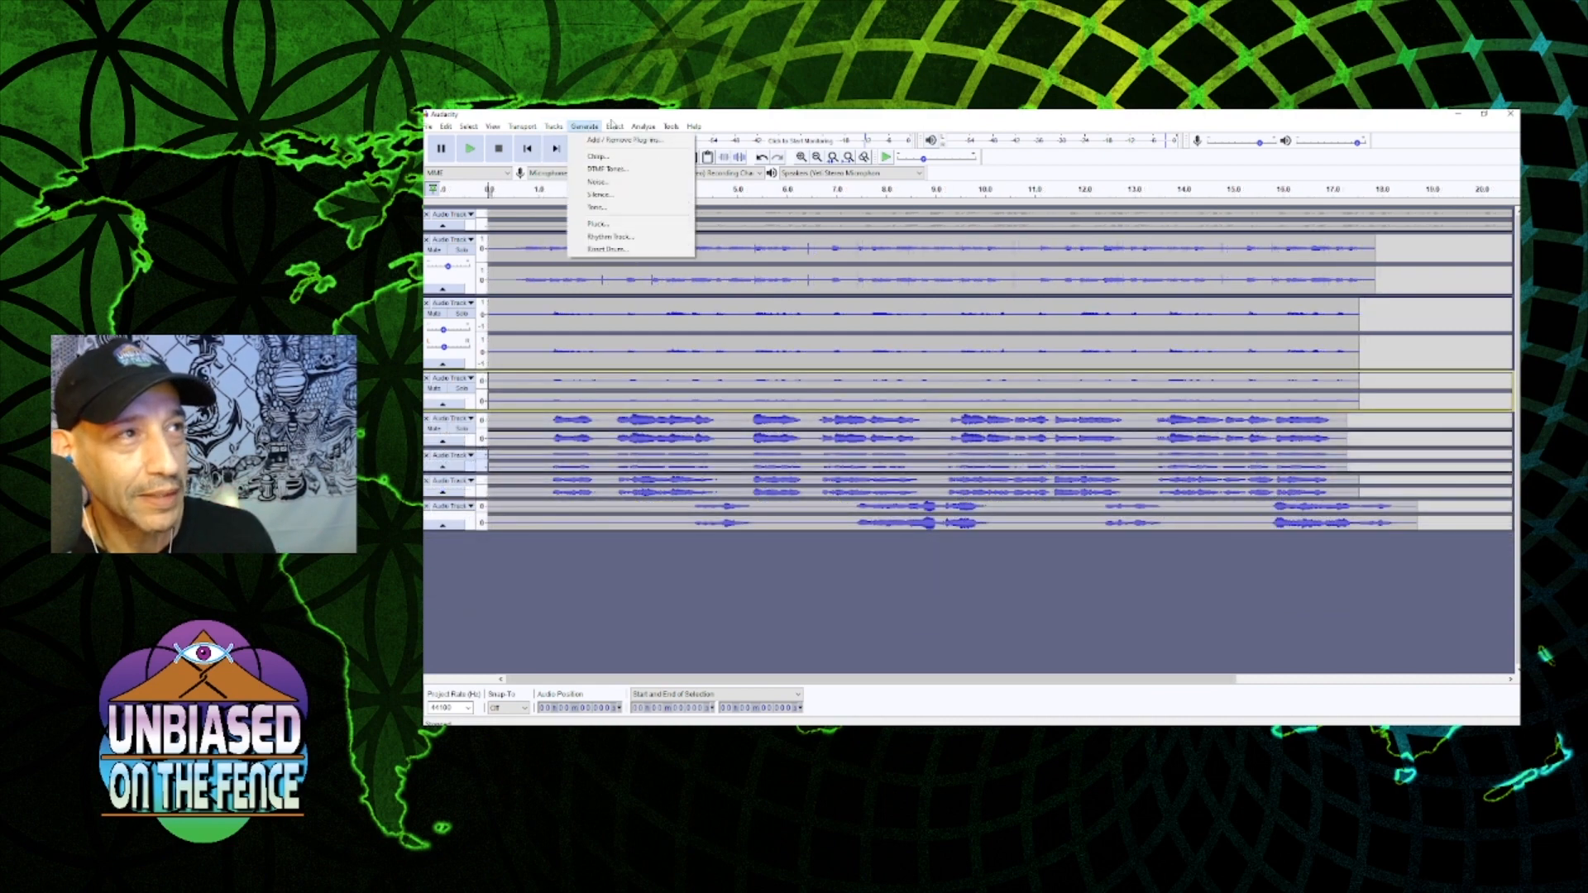
pyautogui.moveTo(654, 141)
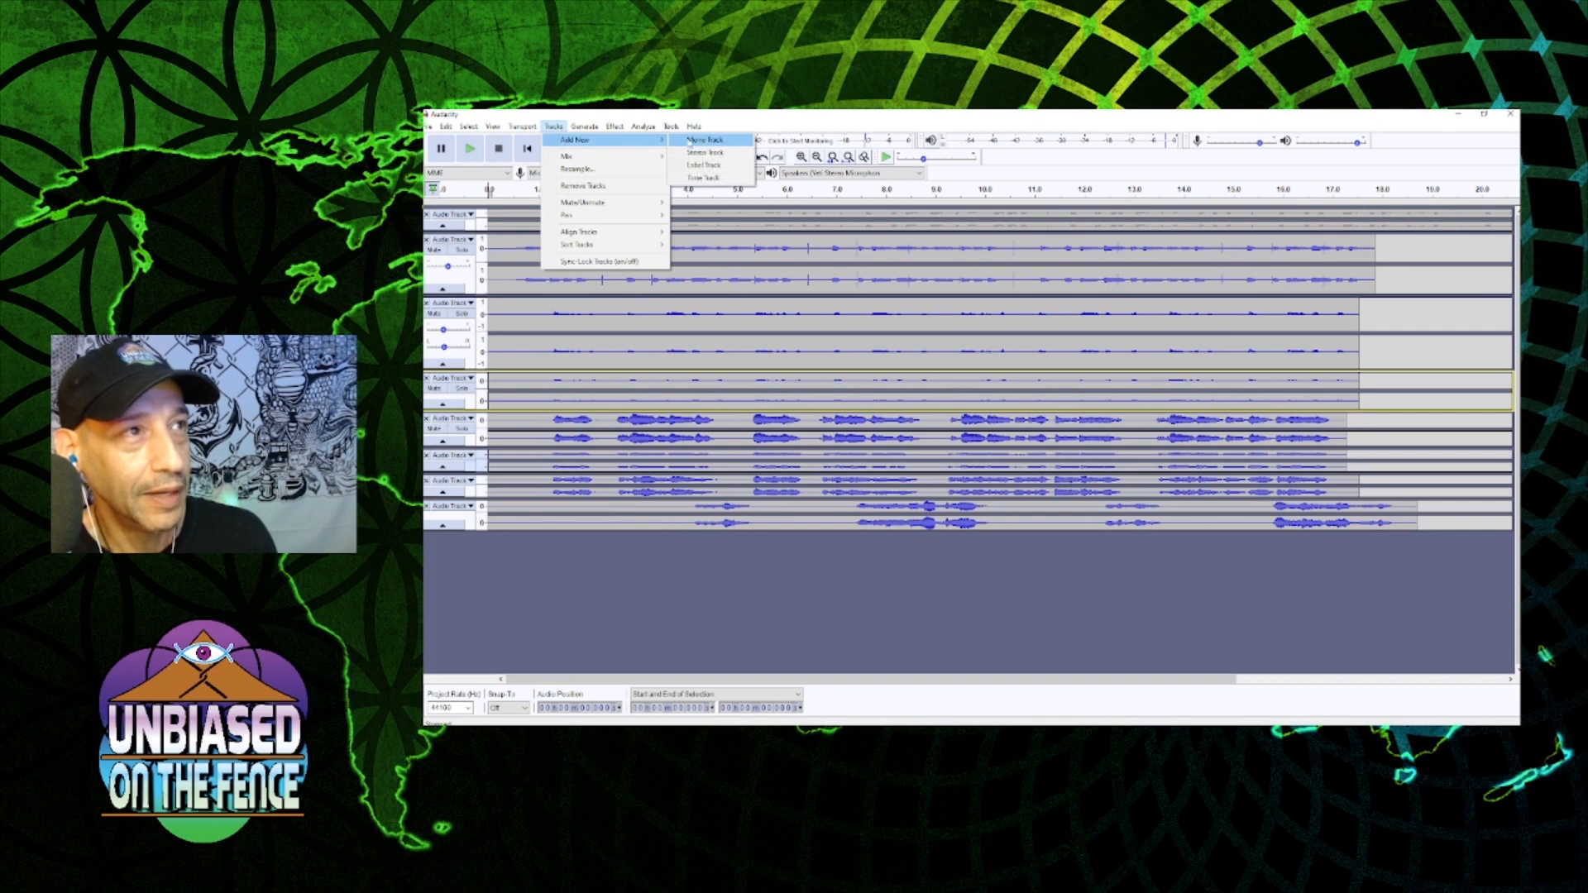
pyautogui.click(708, 154)
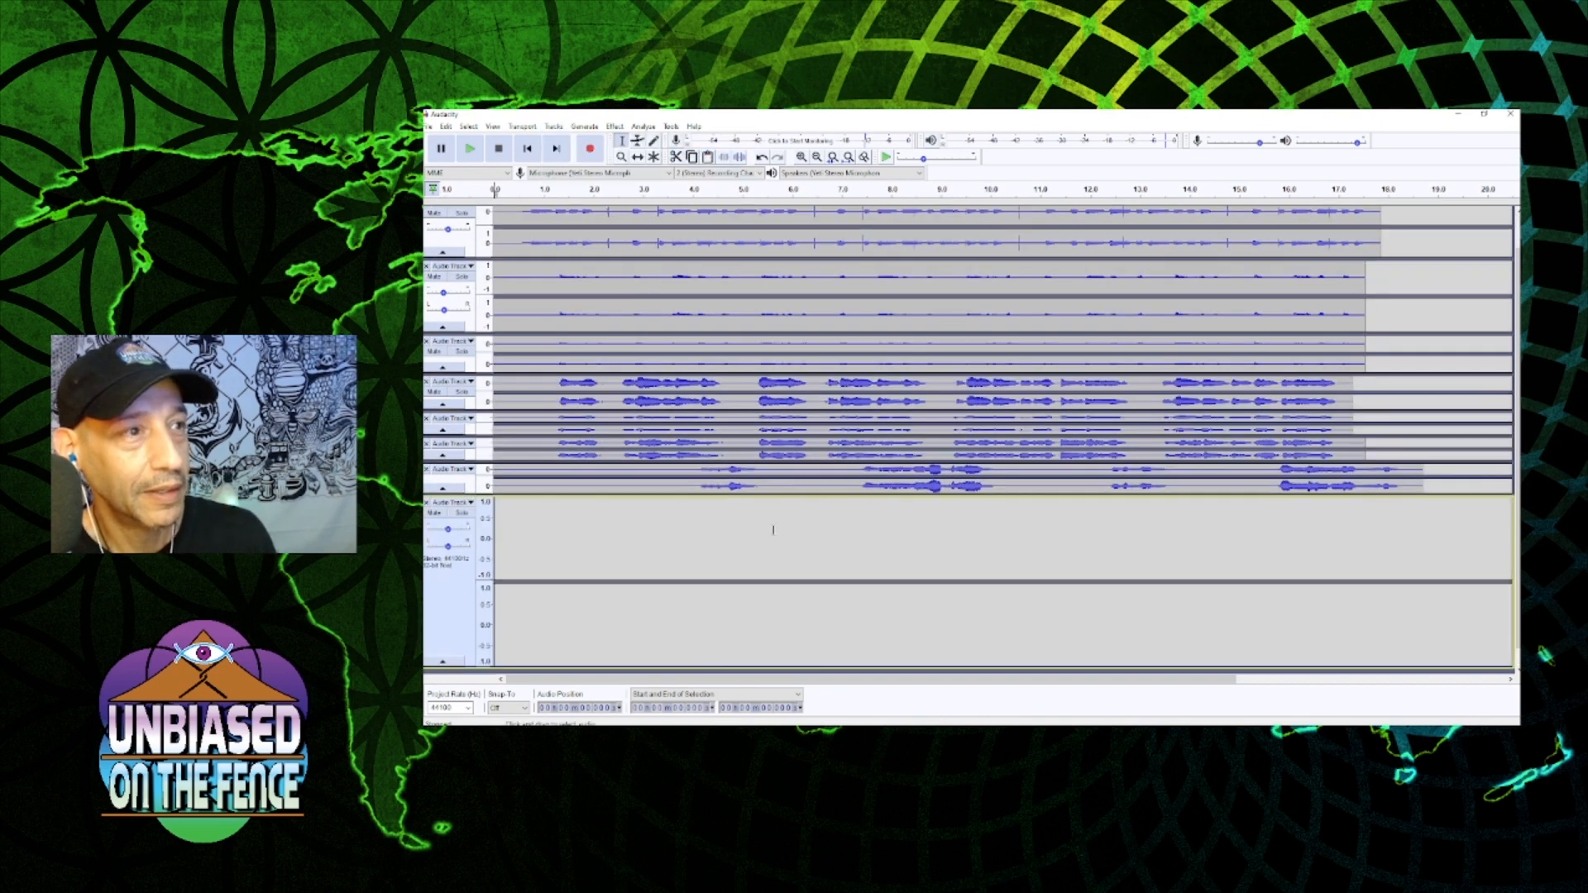
pyautogui.moveTo(538, 668); pyautogui.dragTo(521, 623)
# - Solo the new stereo track and record a spoken take of about 6 s on it
pyautogui.click(463, 514)
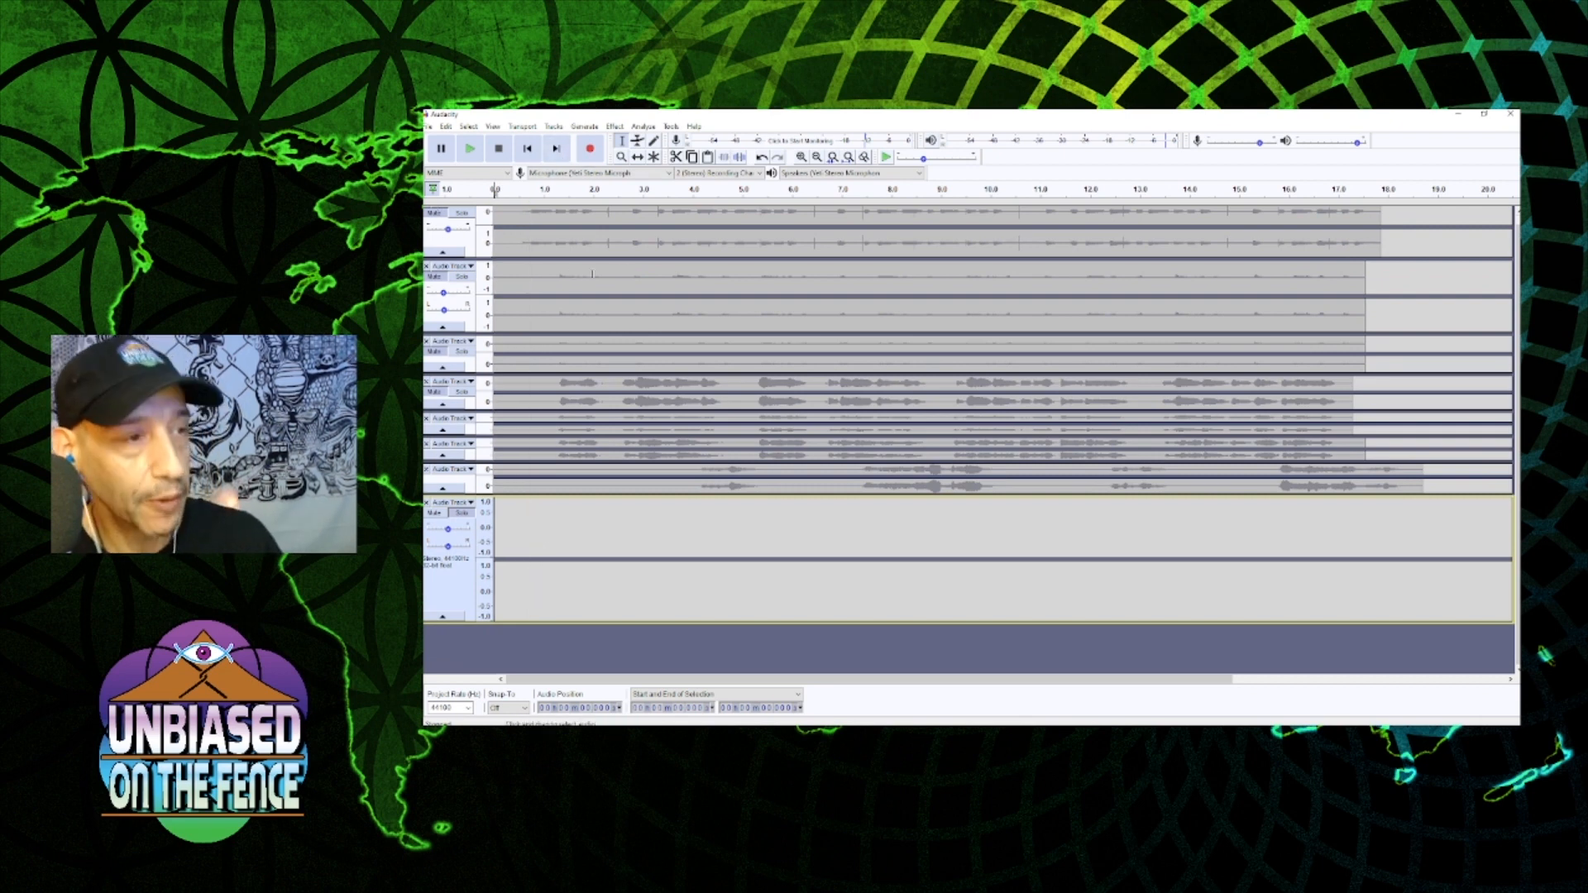
pyautogui.press('r')
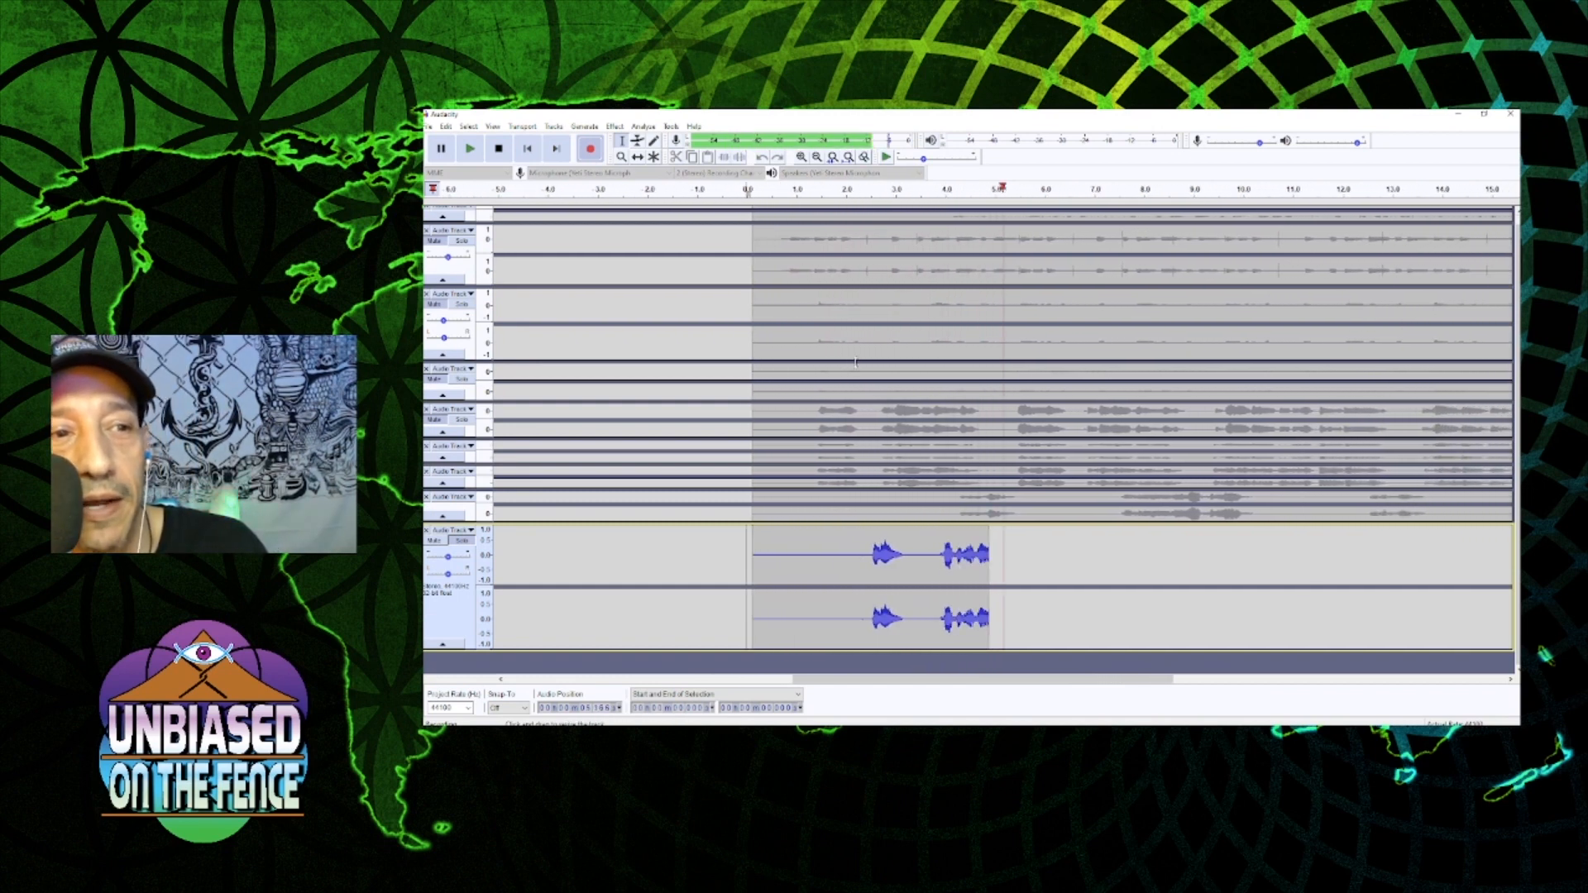
pyautogui.press('space')
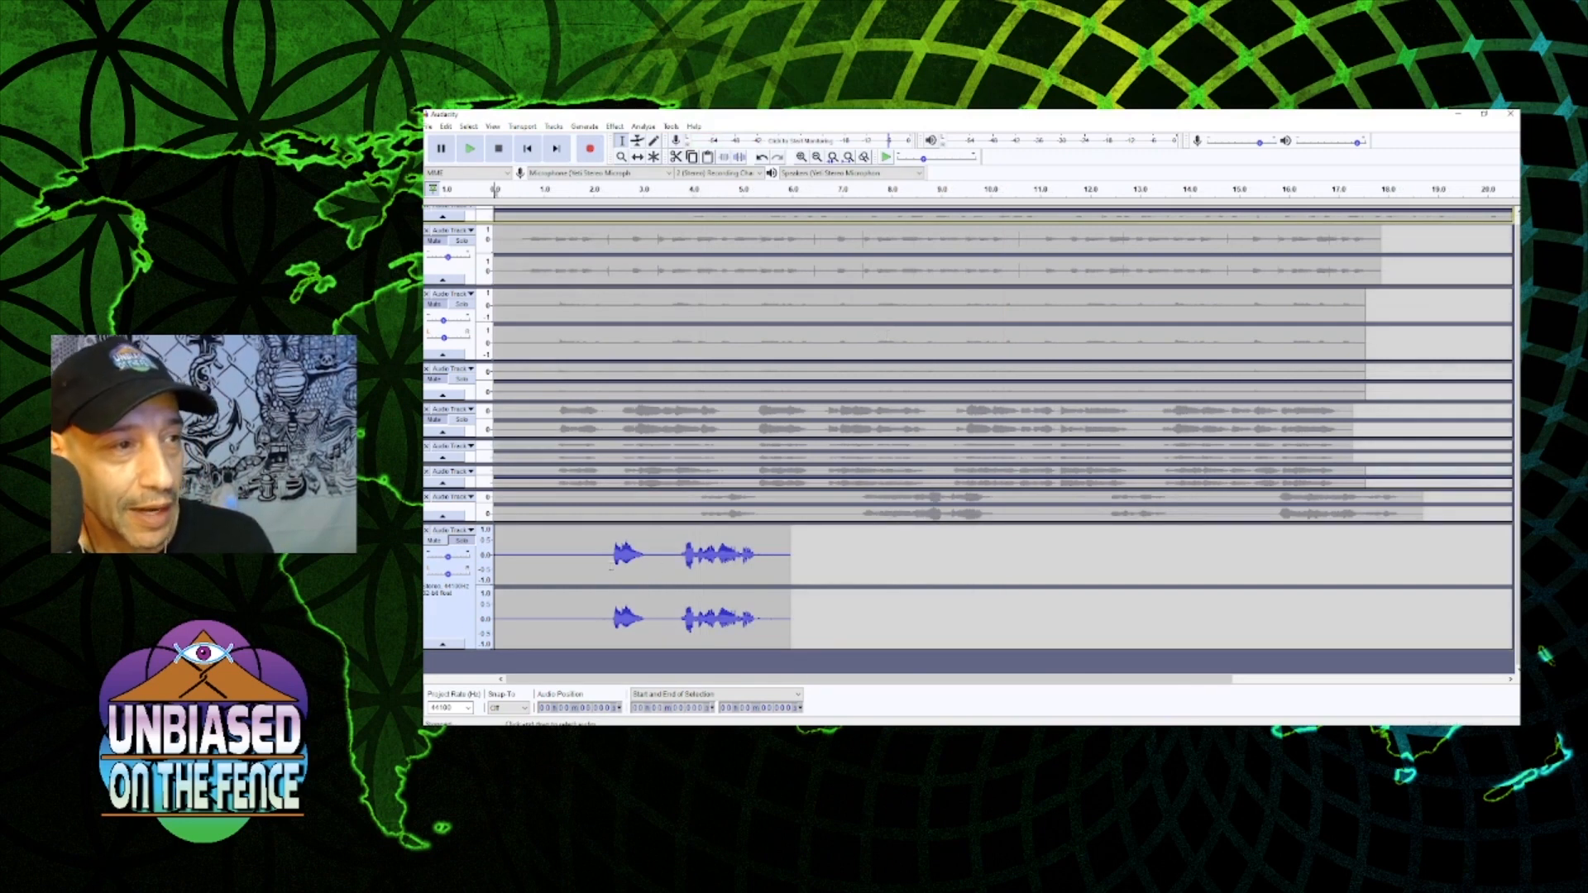
# - Replace the background noise before the first word of the new take with generated silence, from 0 to about 2.3 s
pyautogui.moveTo(613, 566); pyautogui.dragTo(494, 579)
pyautogui.click(581, 580)
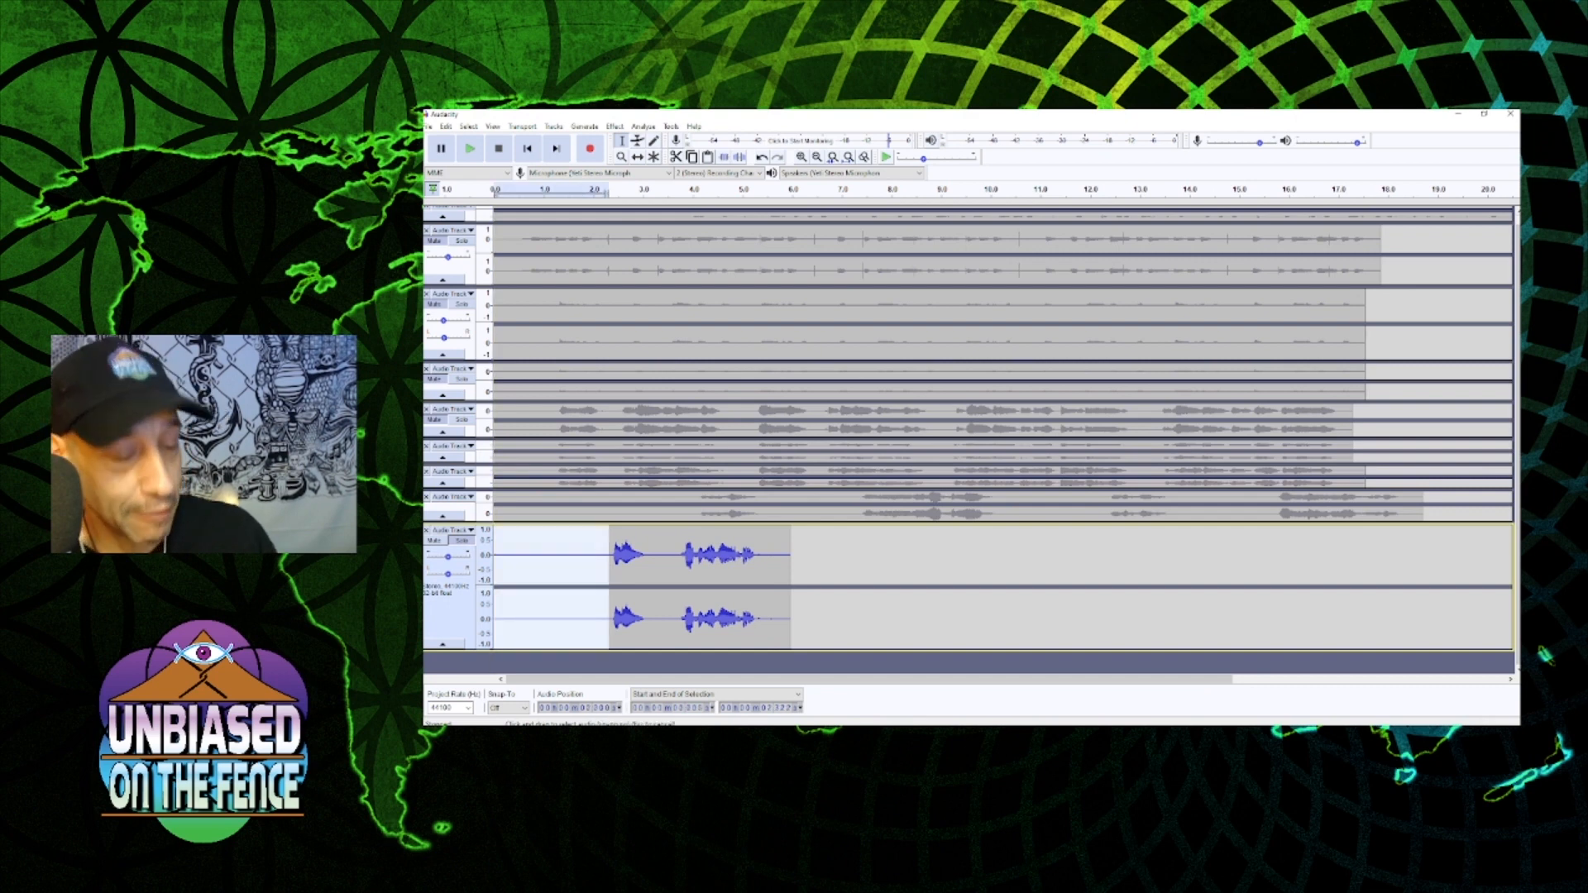
pyautogui.click(584, 128)
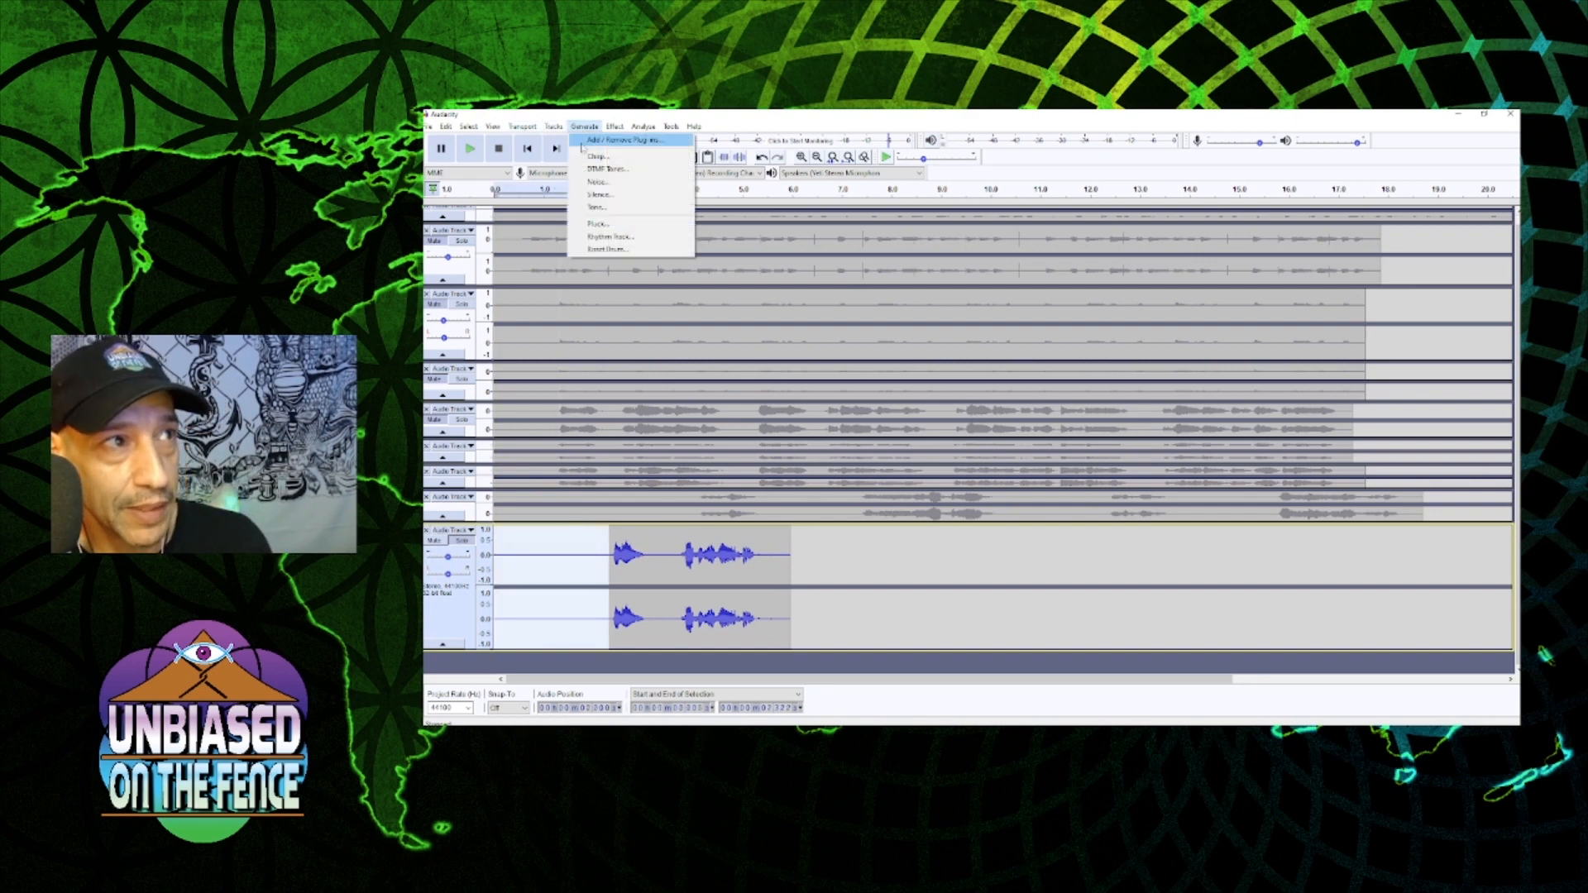
pyautogui.click(613, 195)
pyautogui.click(1000, 453)
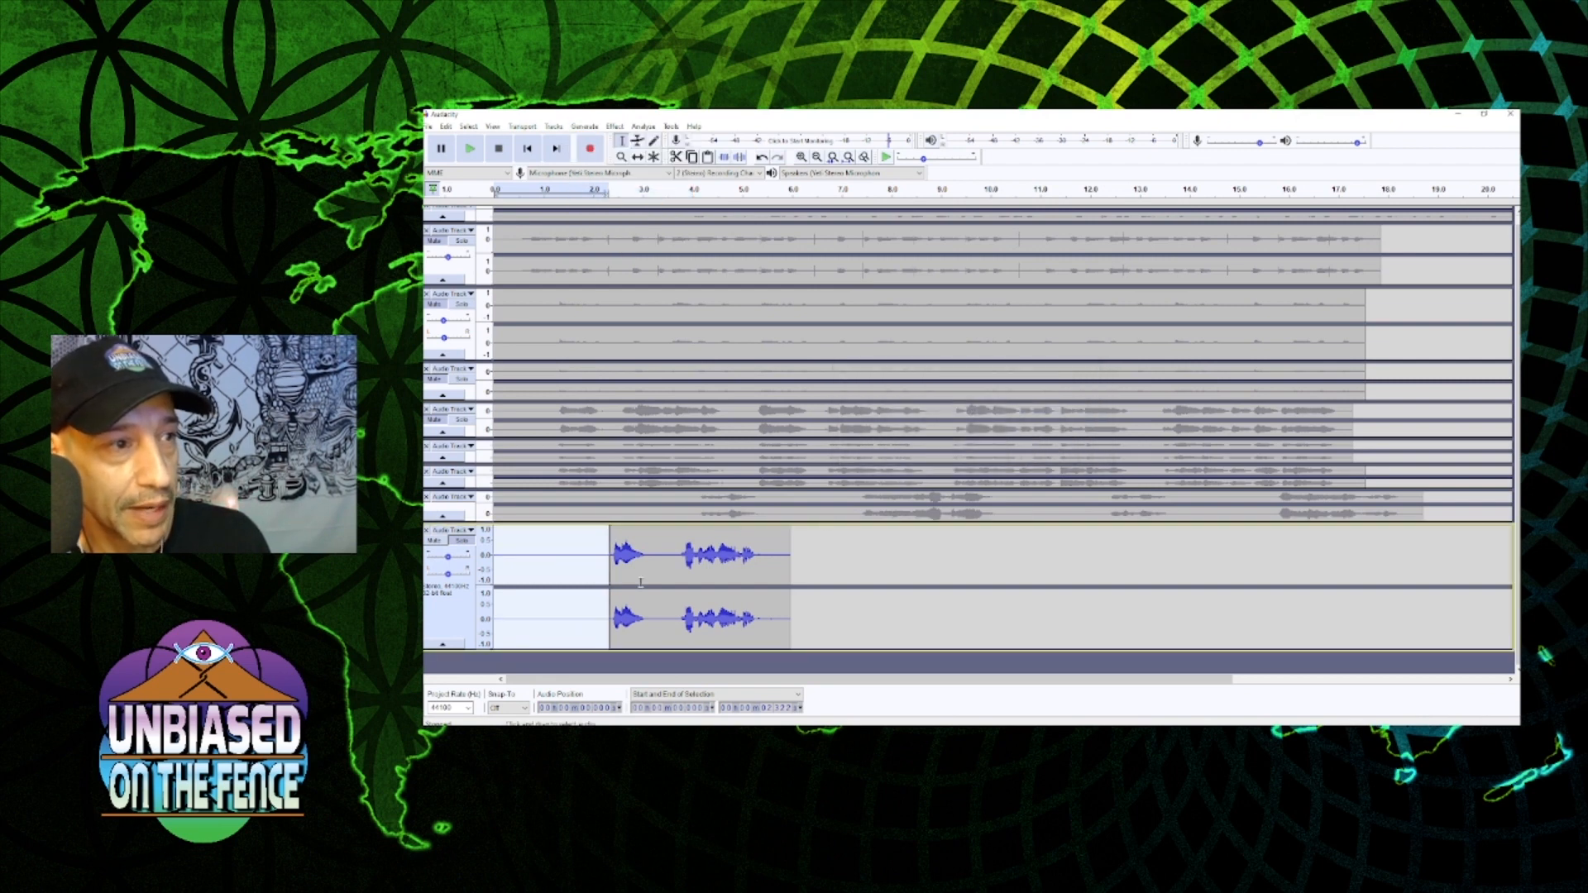
pyautogui.click(600, 192)
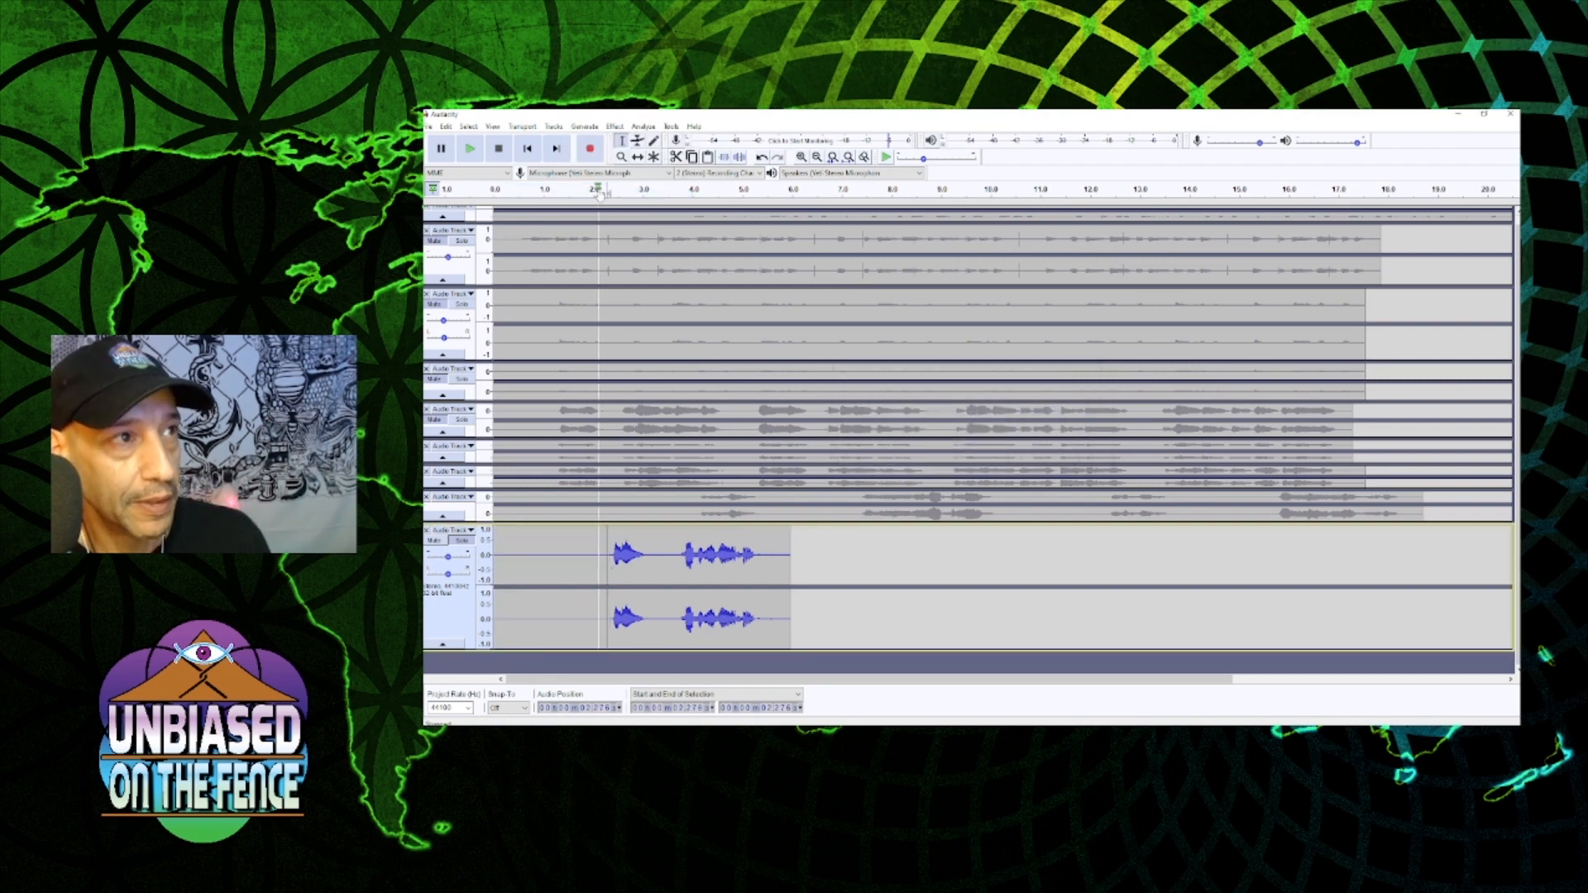
# - Play the spoken take on the soloed track through its start and its ending to check for remaining noise
pyautogui.press('space')
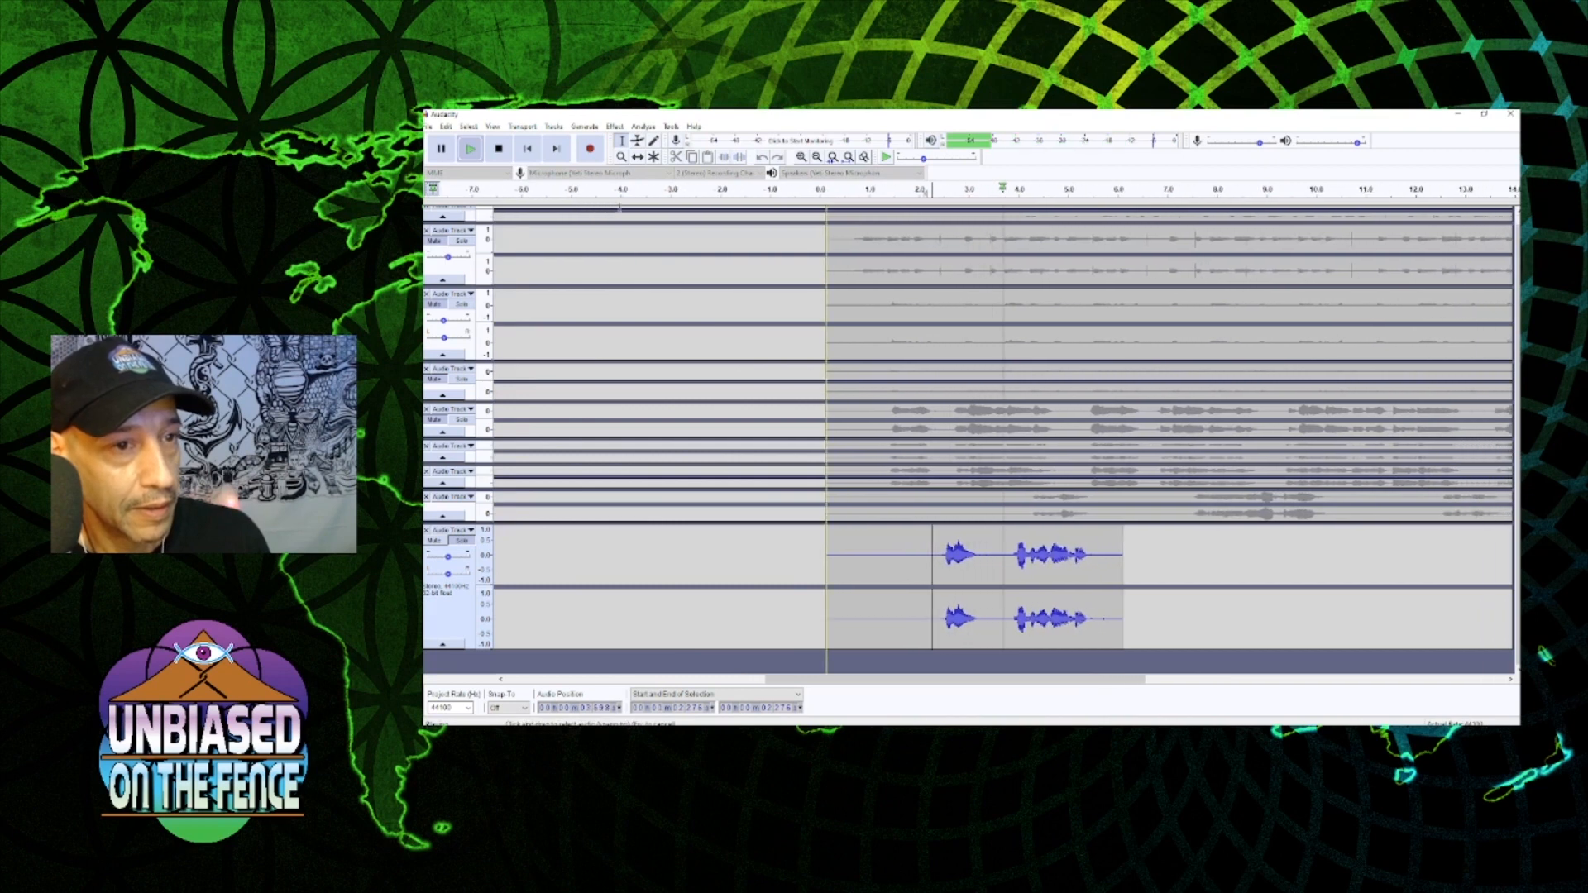
pyautogui.click(499, 149)
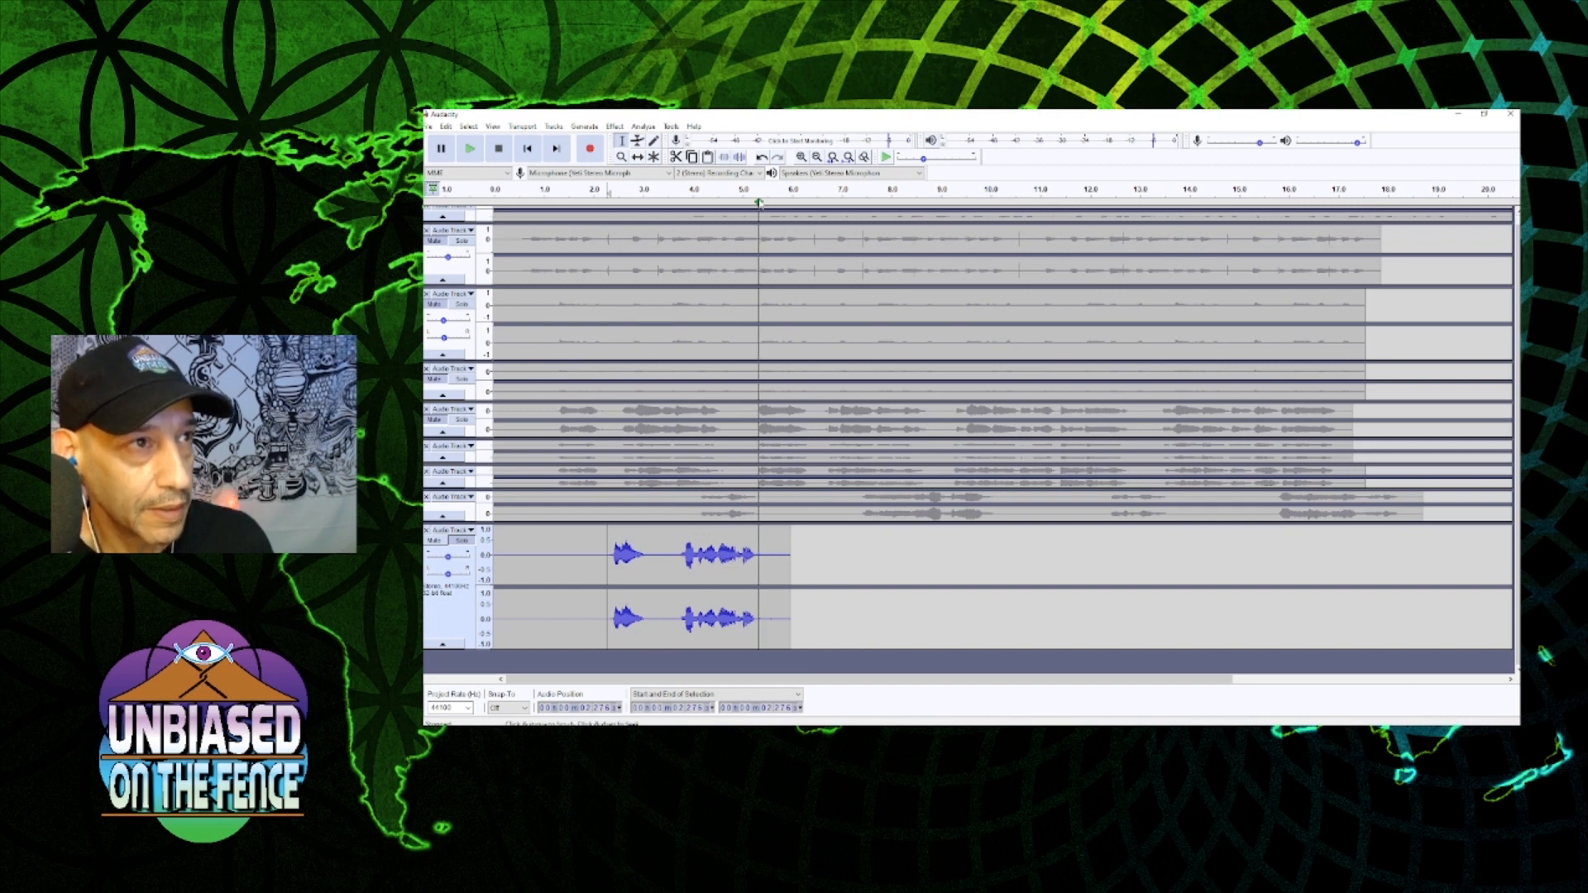
pyautogui.click(759, 190)
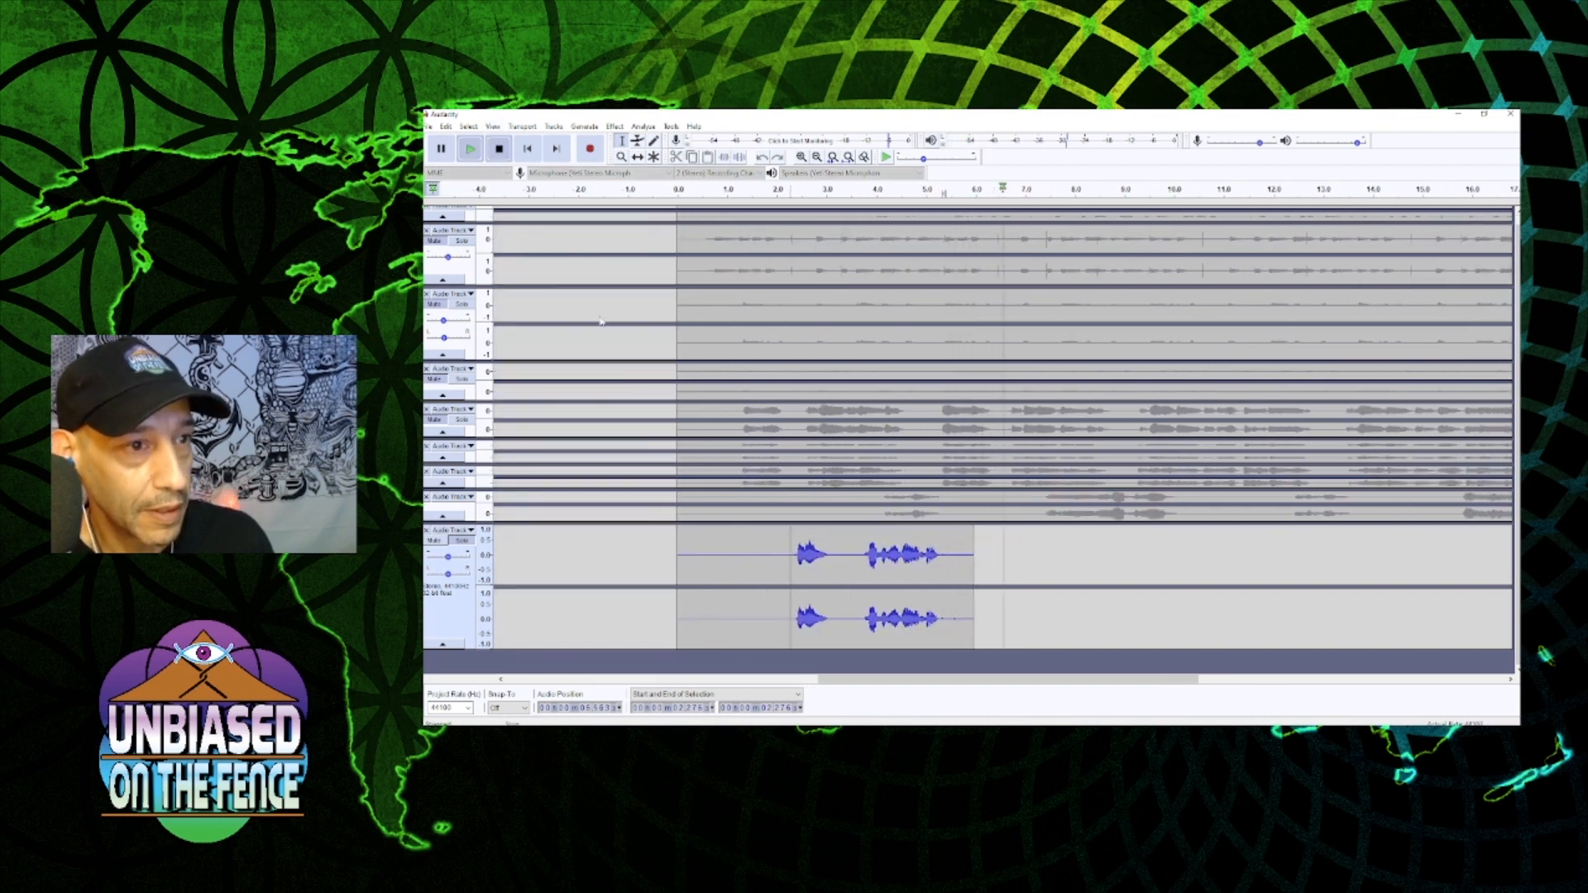
pyautogui.click(499, 149)
# - Replace the background noise after the last word of the take, from about 5.5 s to its end, with generated silence and play it back
pyautogui.moveTo(770, 570); pyautogui.dragTo(791, 577)
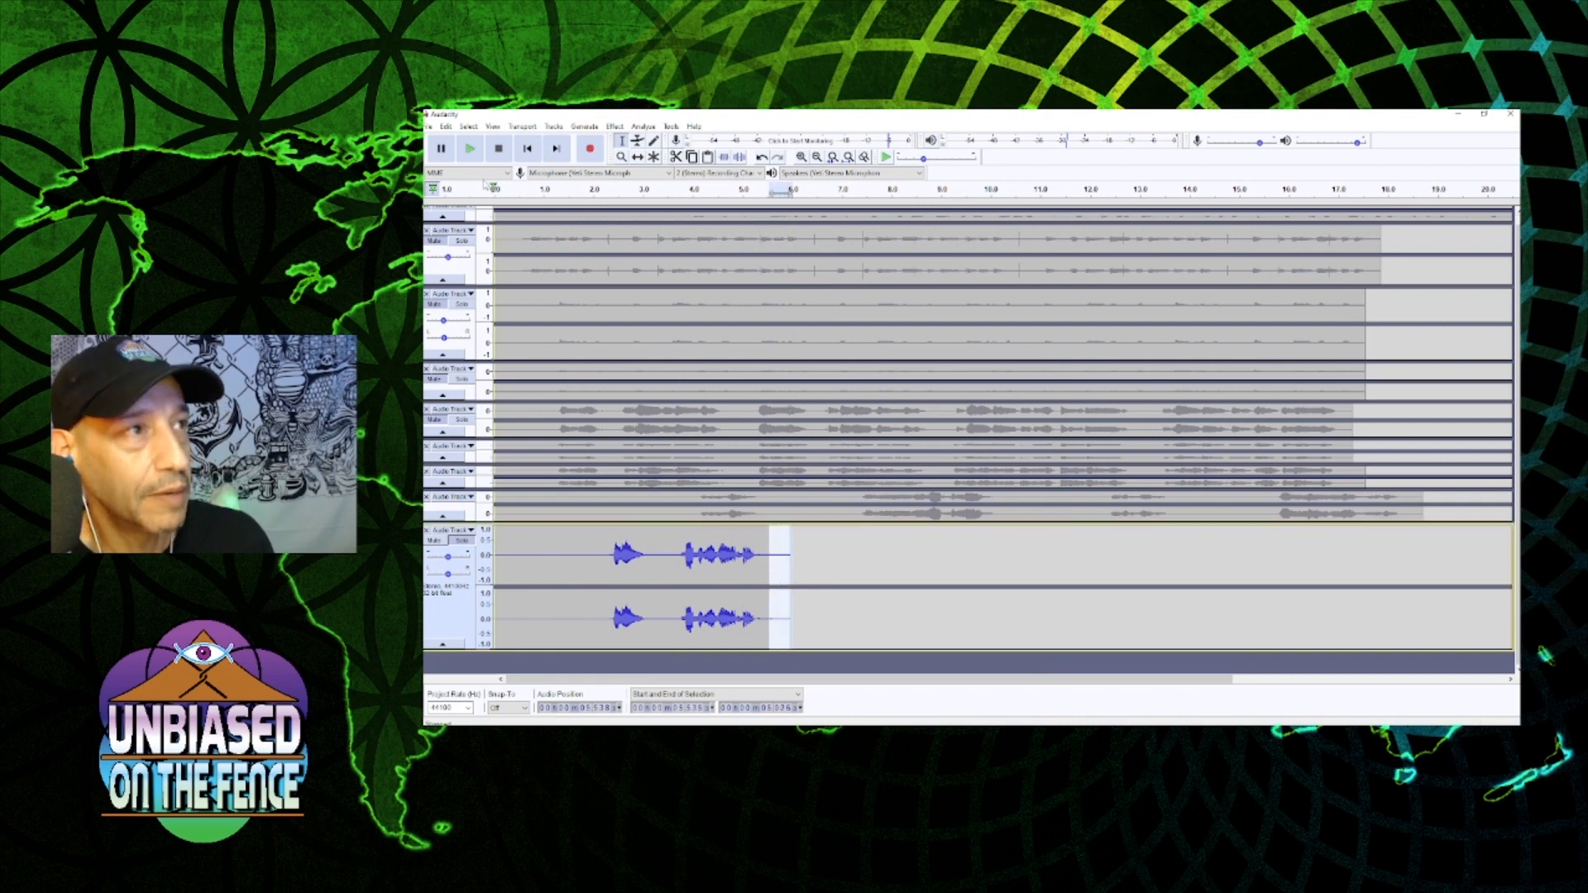
pyautogui.click(585, 127)
pyautogui.click(599, 195)
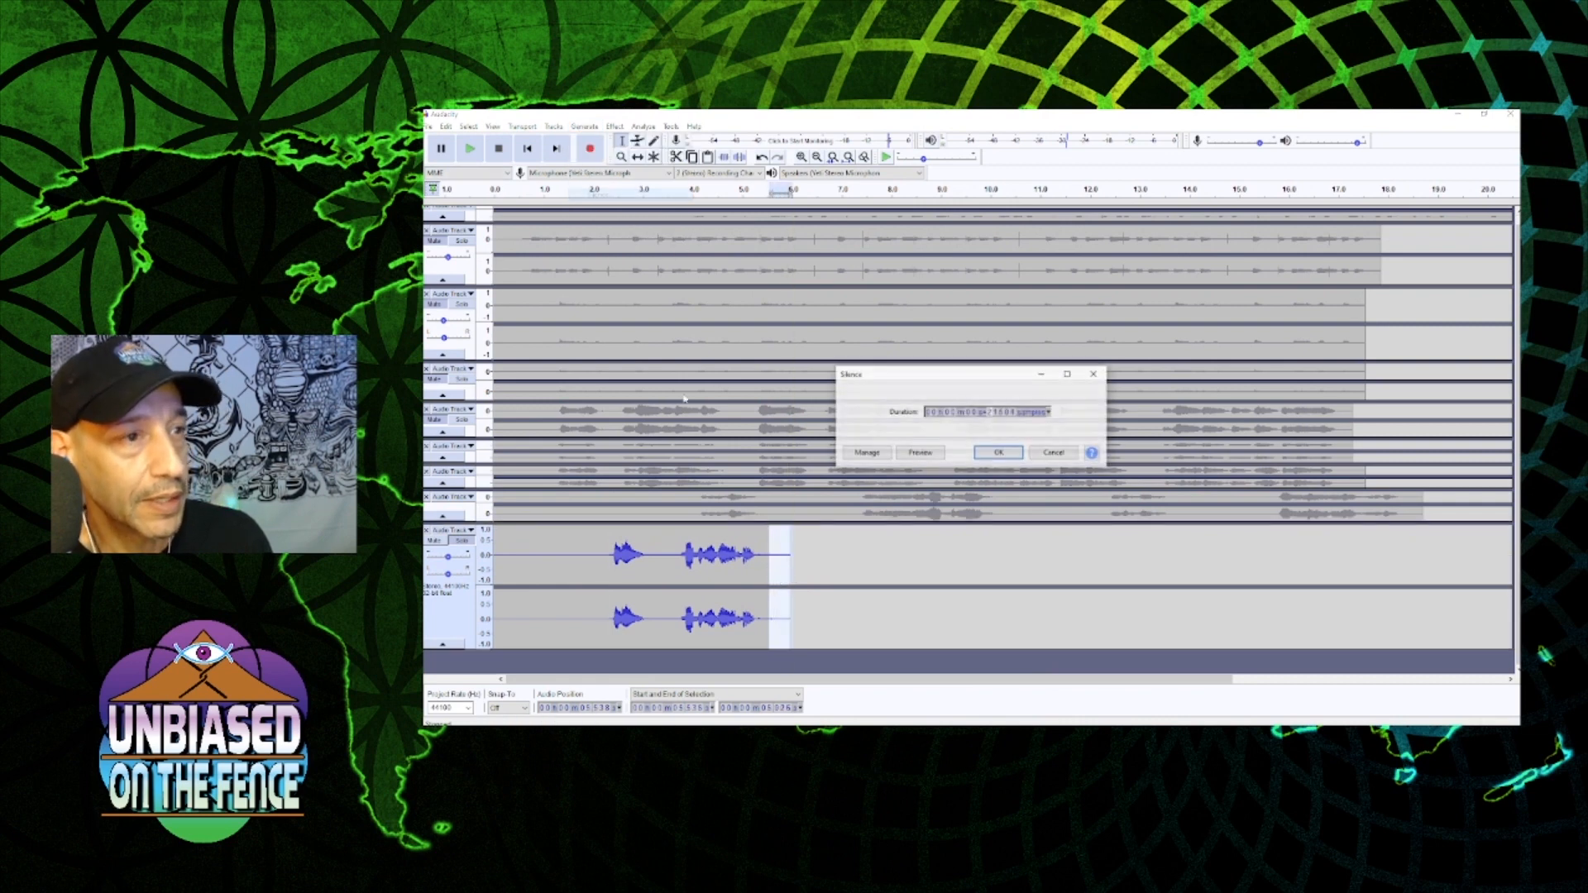
pyautogui.click(1000, 452)
pyautogui.click(743, 191)
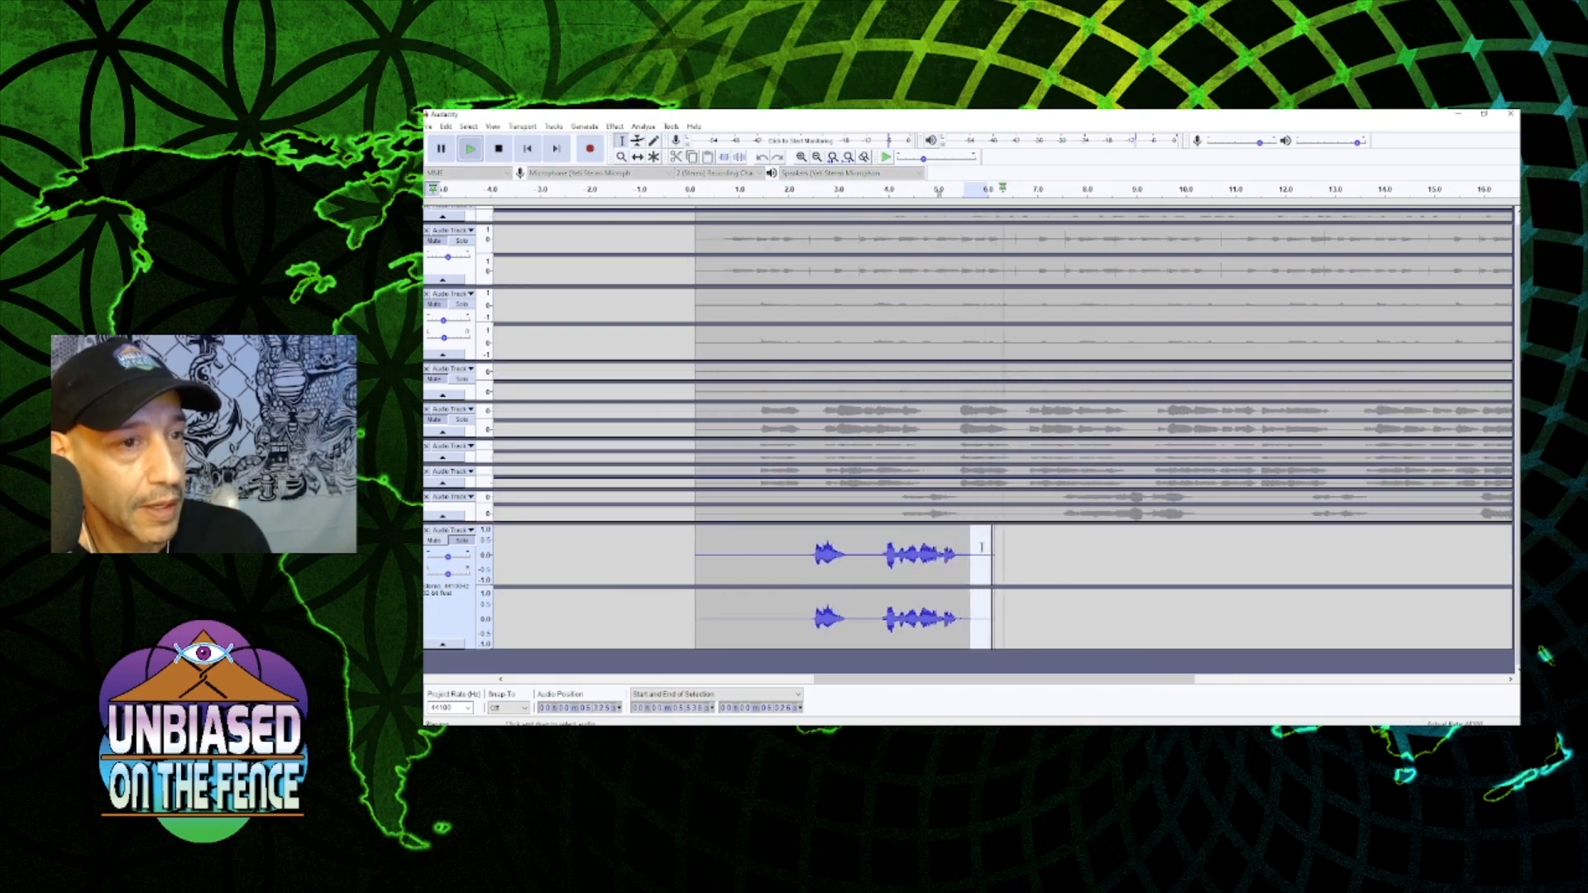
pyautogui.press('space')
pyautogui.click(864, 554)
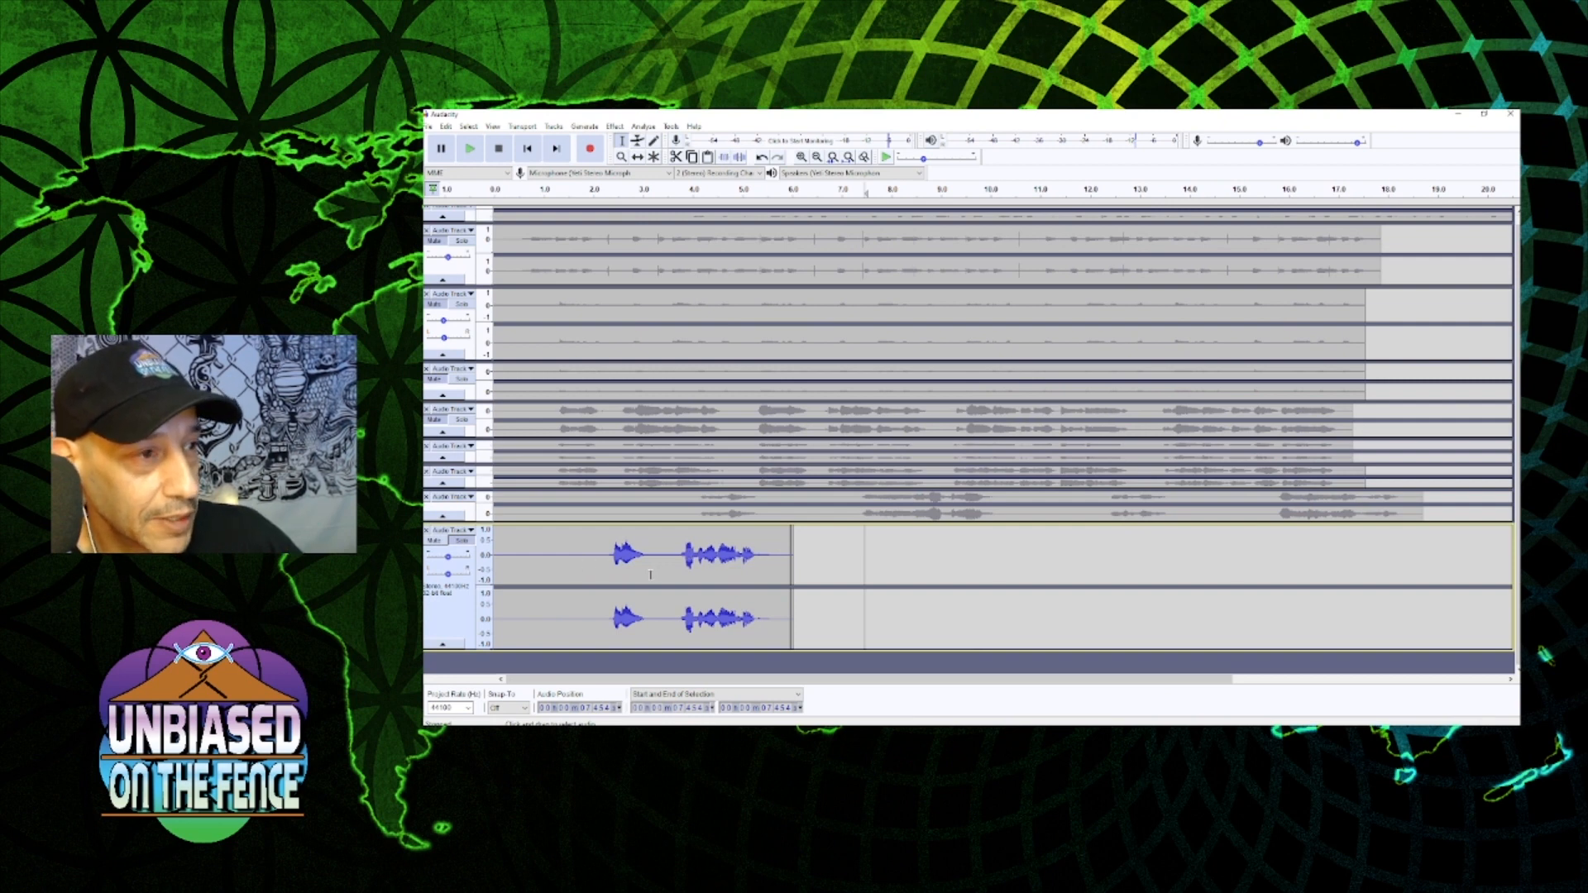
# - Select the whole spoken take, apply the Reverse effect to it and listen to the backward audio
pyautogui.doubleClick(710, 566)
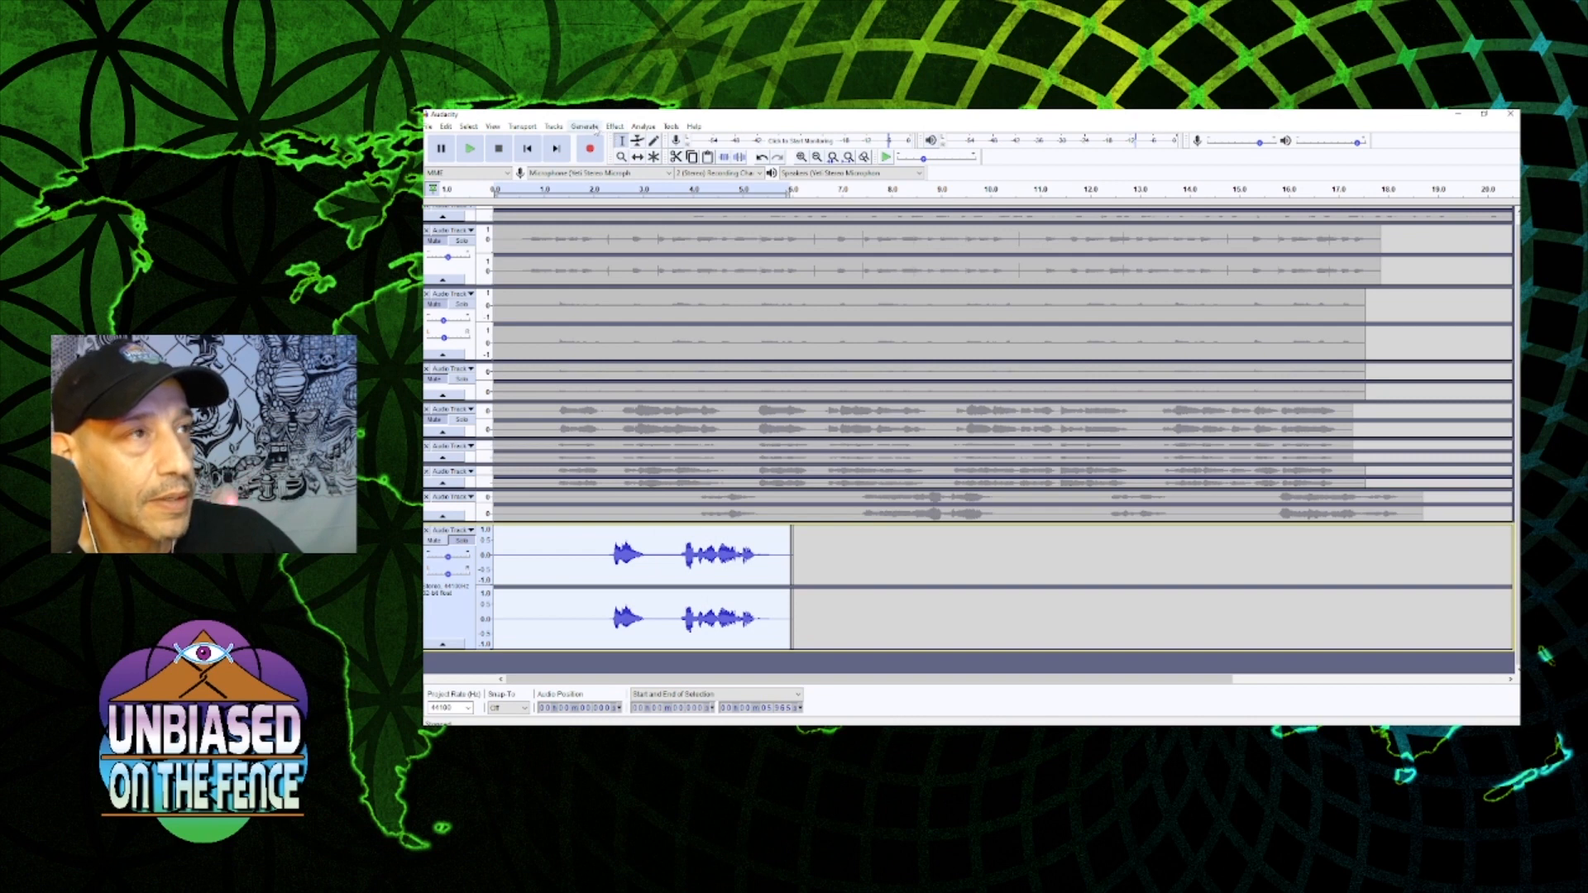
pyautogui.click(615, 126)
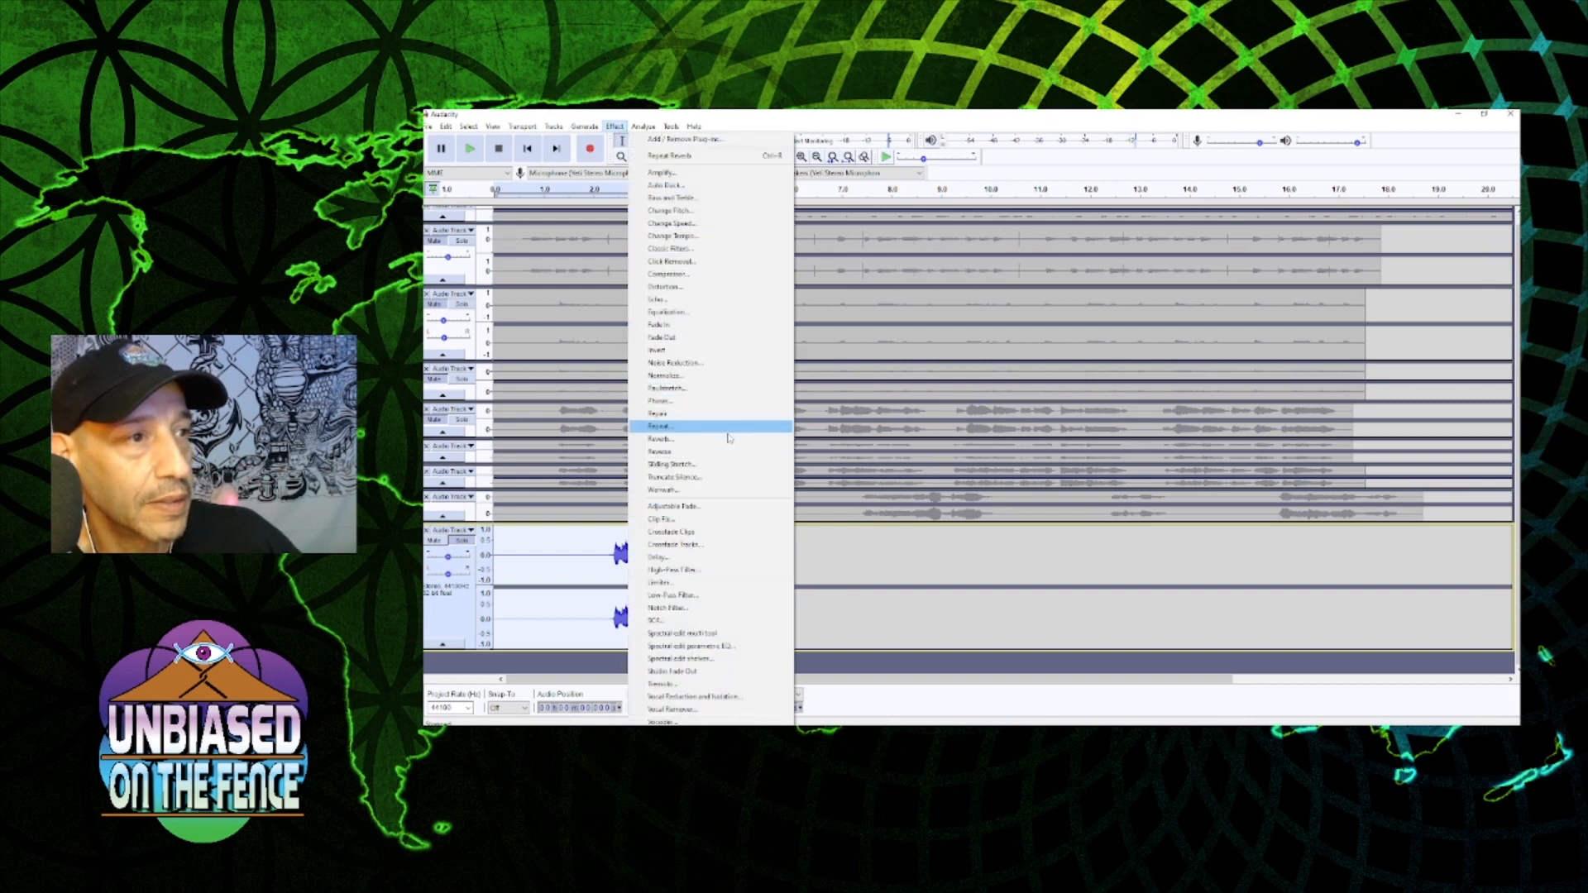
pyautogui.click(660, 452)
pyautogui.click(470, 149)
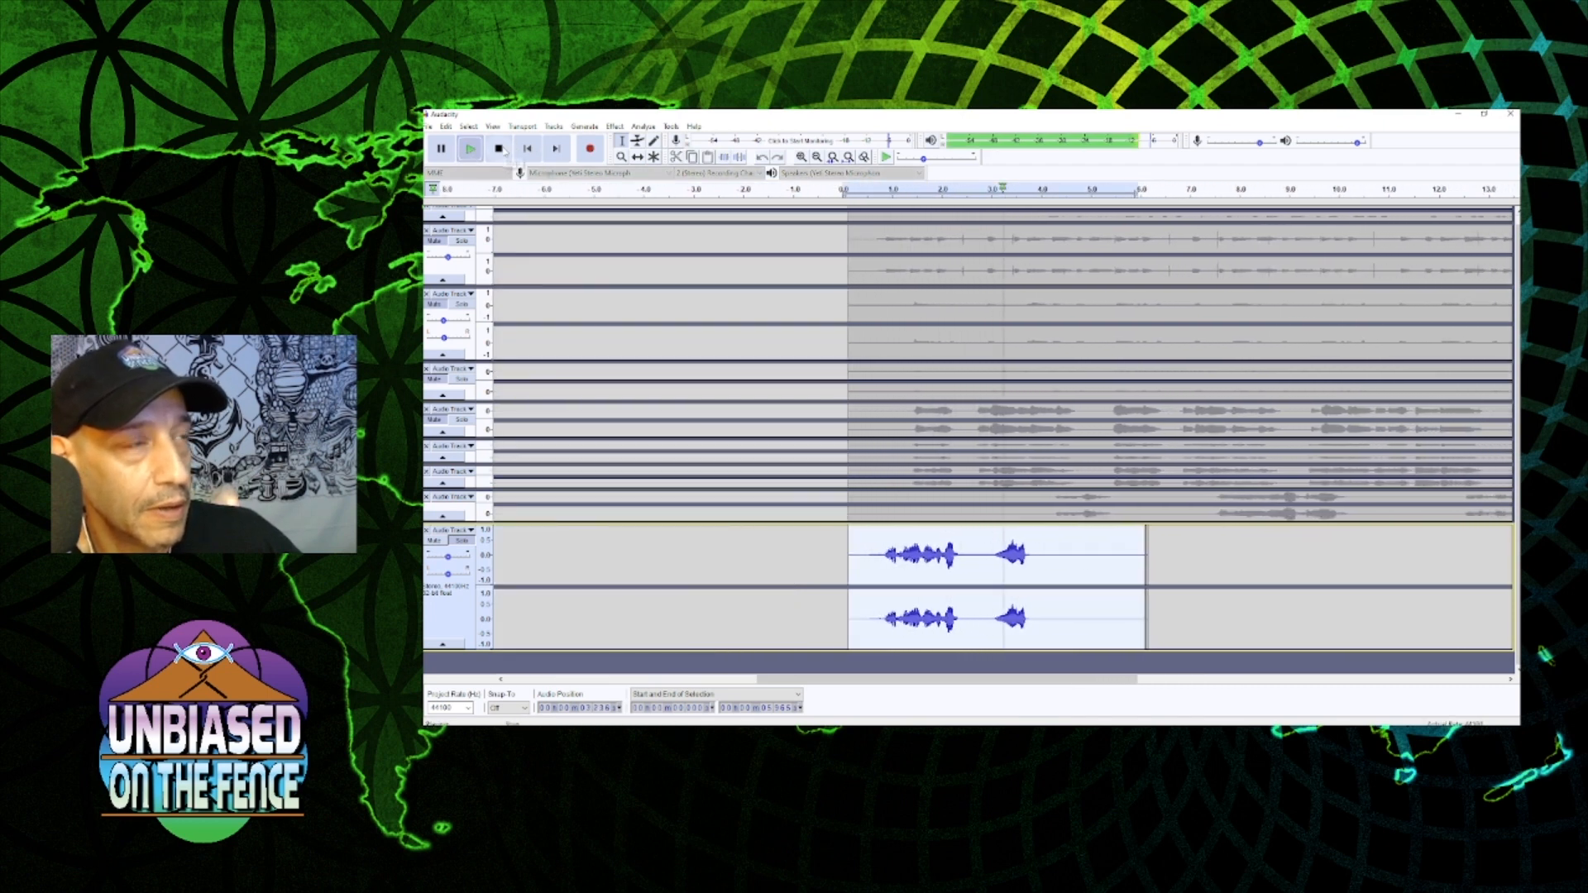
pyautogui.click(500, 150)
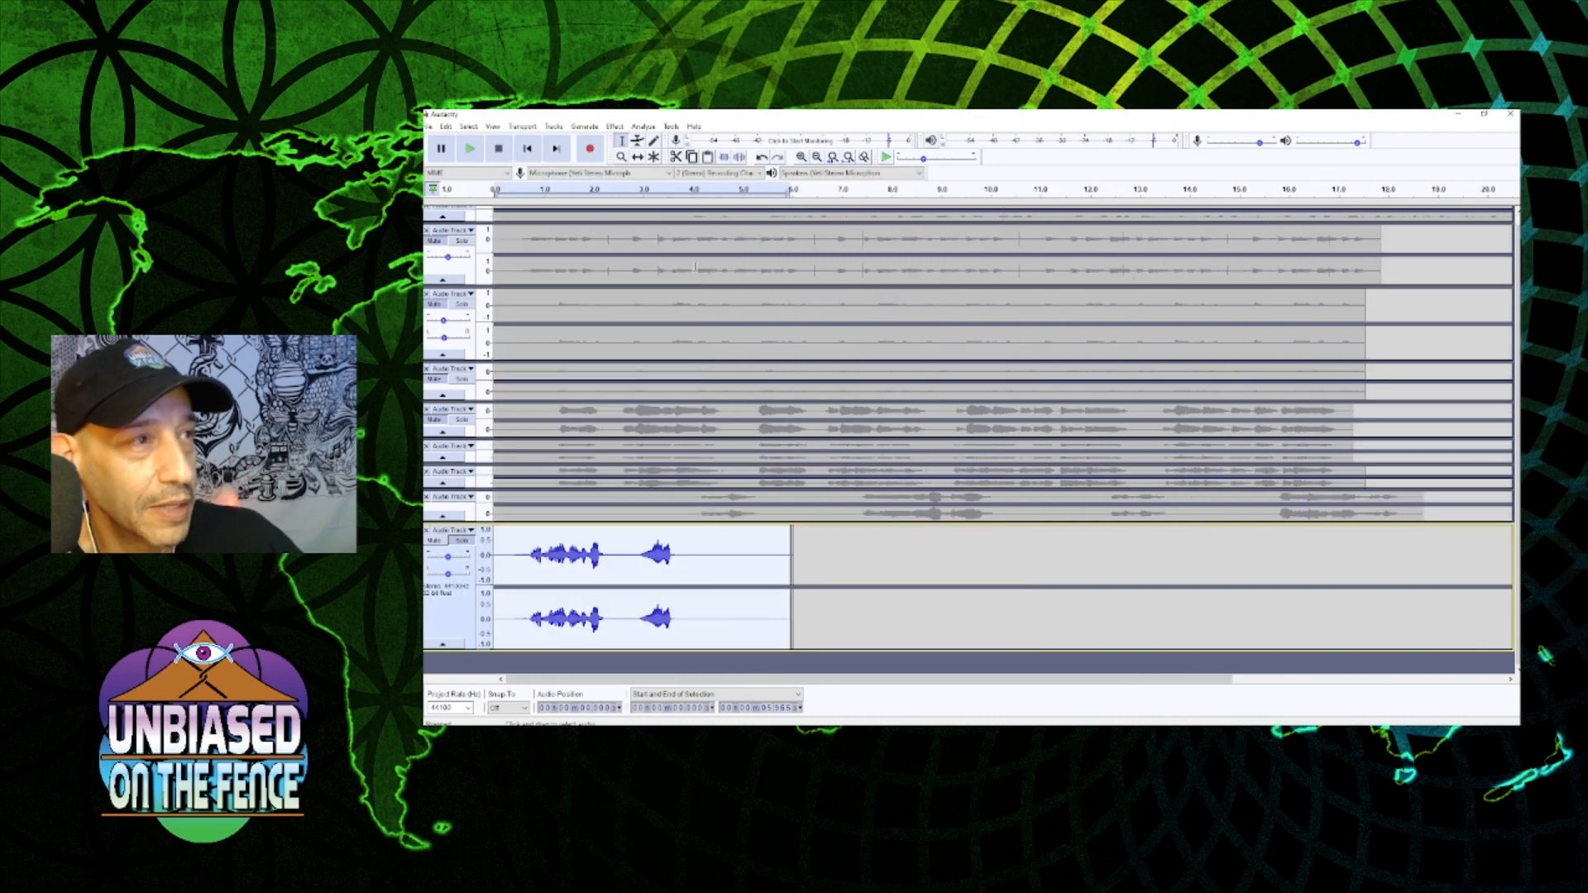
# - Preview Reverb on the reversed take, raise the room size to 100% and wet gain to -2 dB, preview again and apply it
pyautogui.click(614, 125)
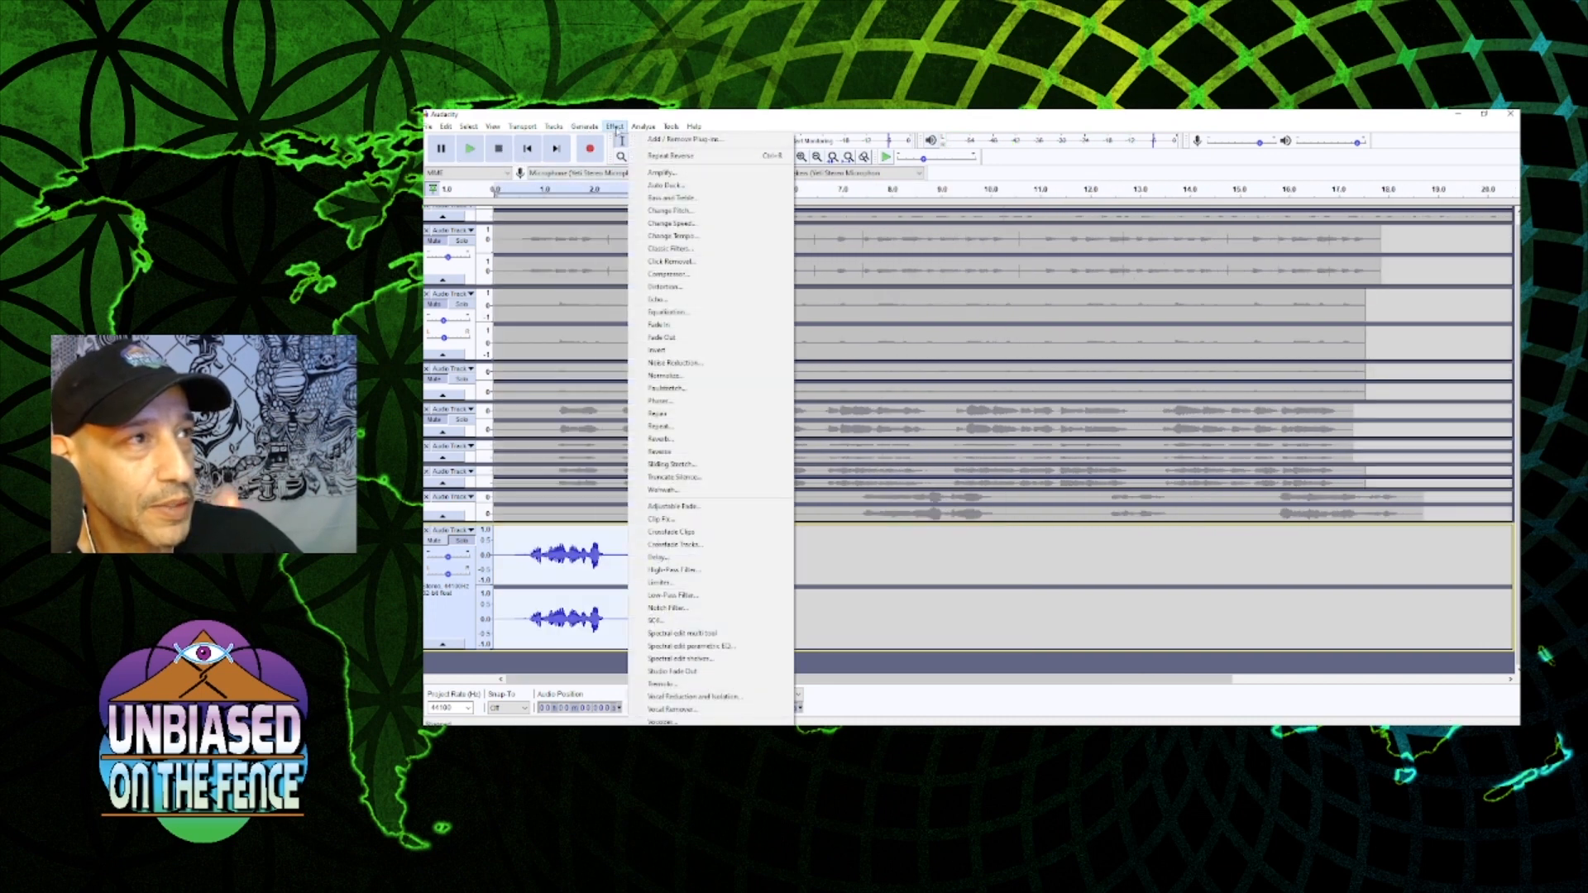
pyautogui.click(683, 440)
pyautogui.click(918, 522)
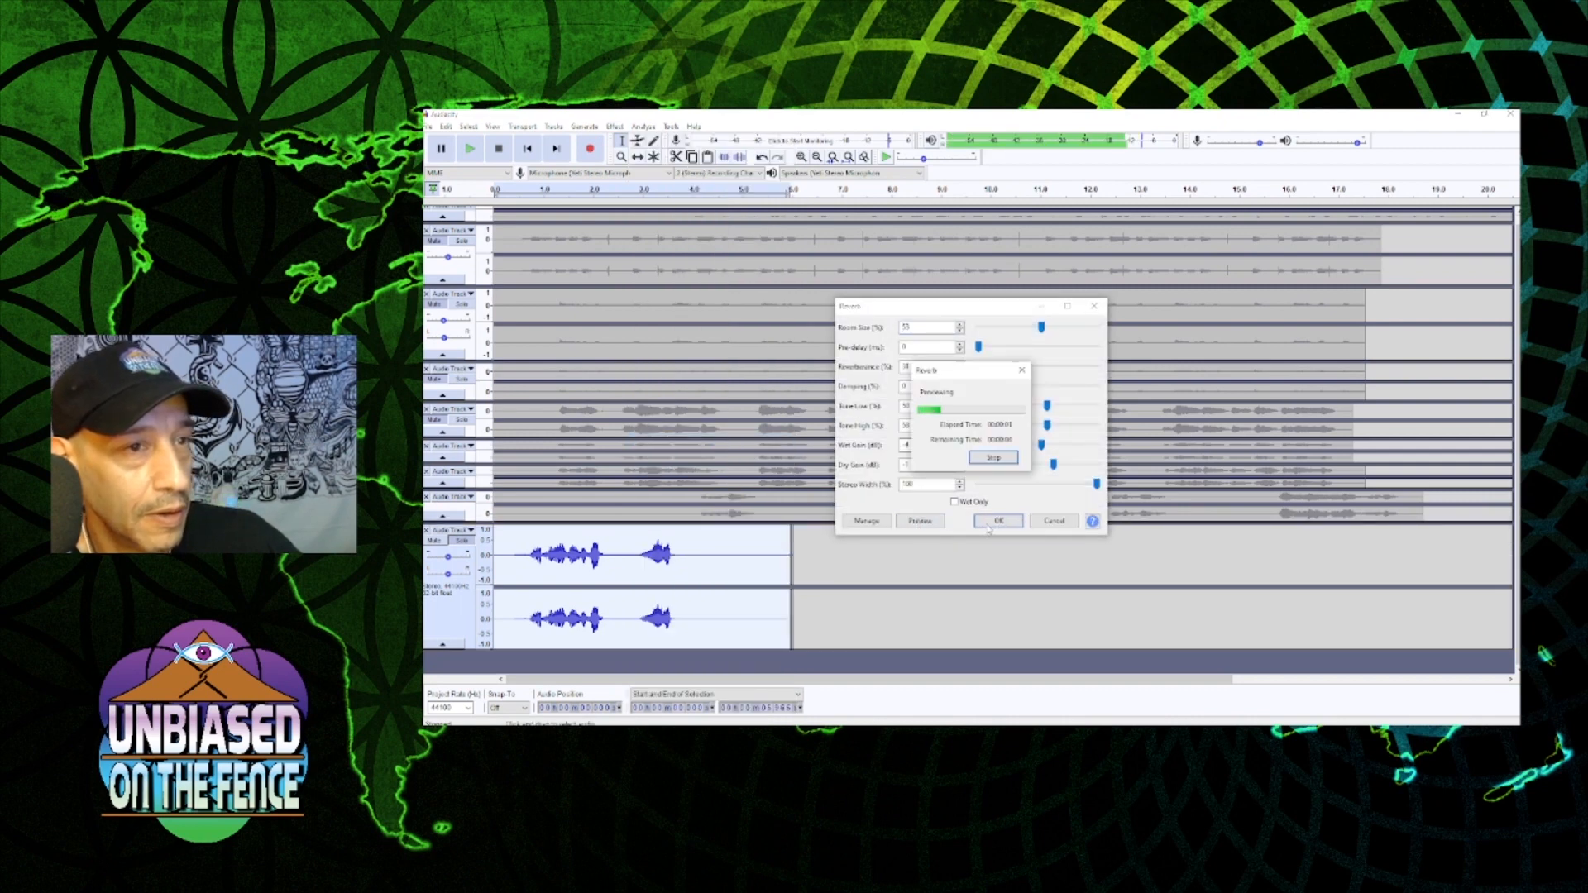
pyautogui.click(994, 458)
pyautogui.moveTo(1041, 328); pyautogui.dragTo(1154, 331)
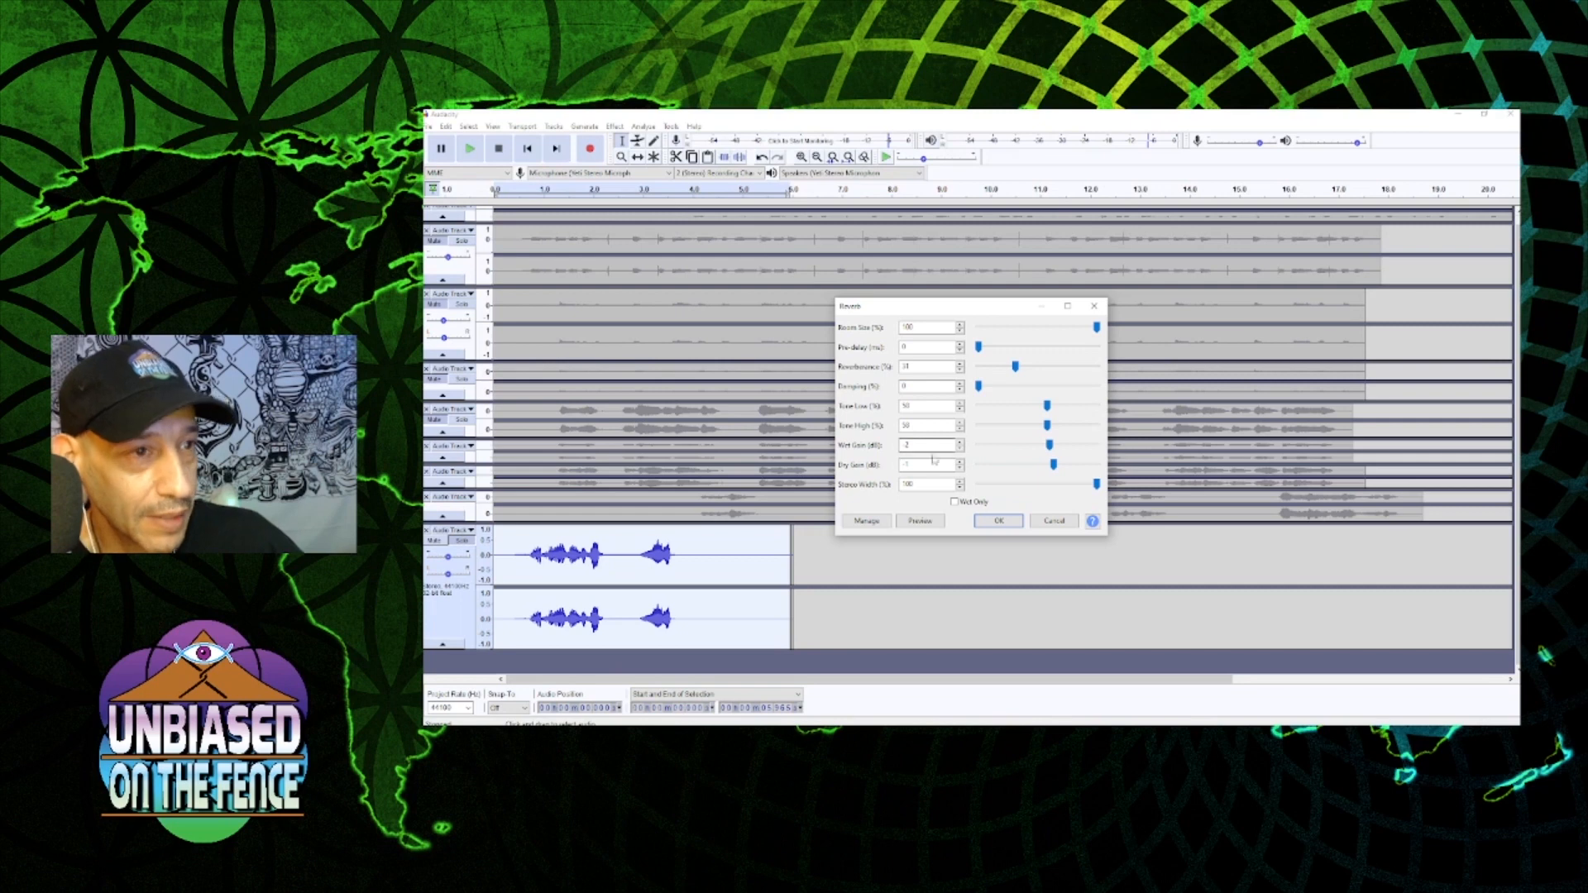
pyautogui.click(920, 521)
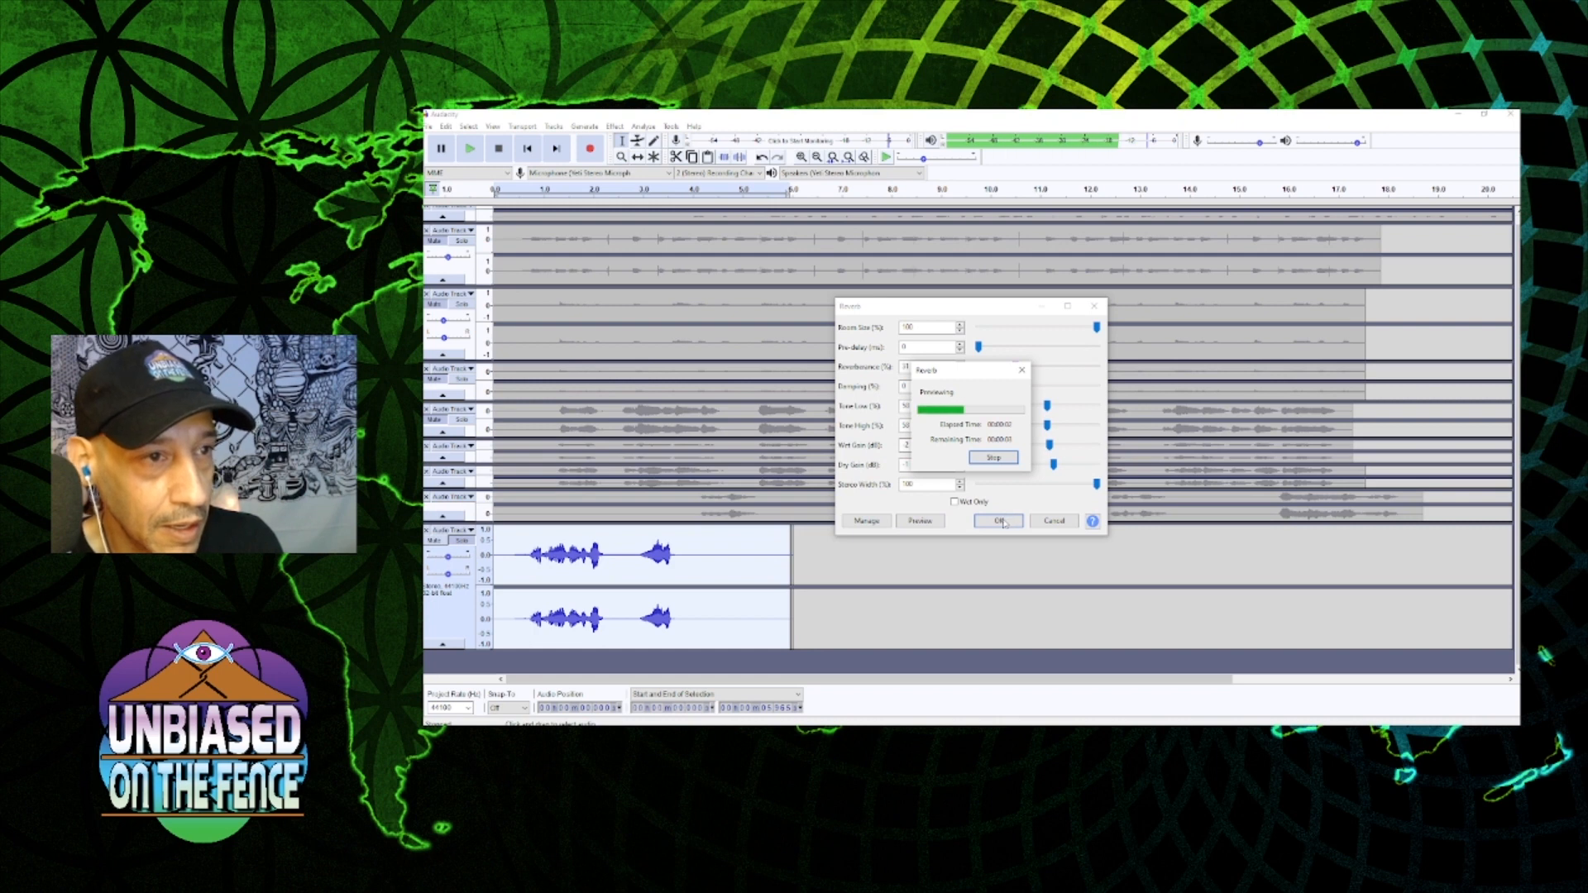
pyautogui.click(1003, 460)
pyautogui.click(999, 521)
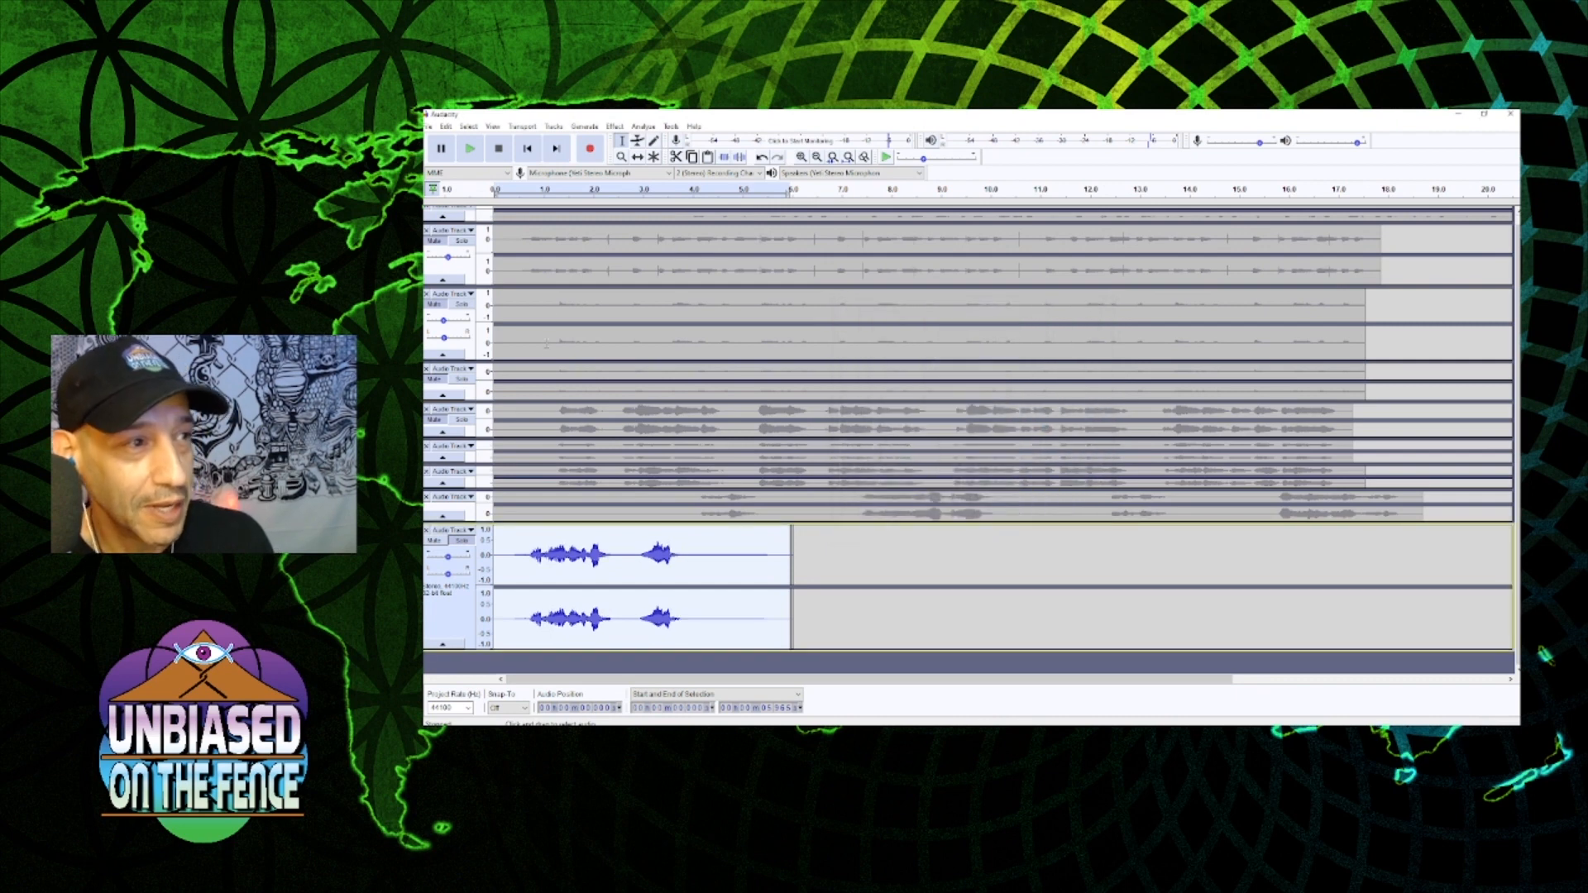
# - Reverse the reverberated take once more so the speech runs forward, and play back the reverse-reverb effect
pyautogui.click(612, 128)
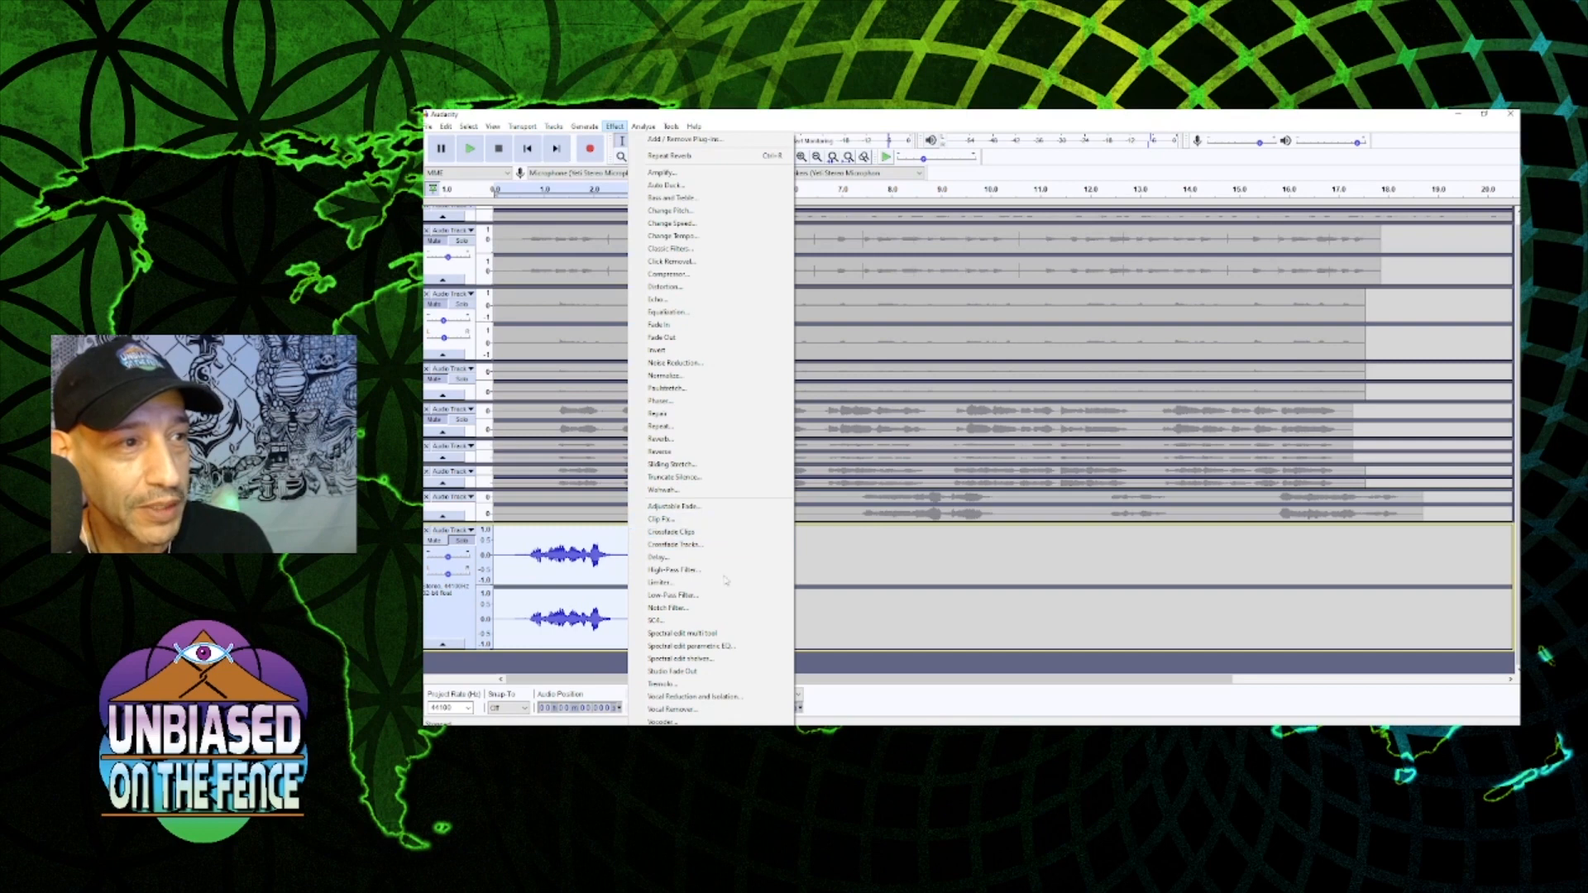
pyautogui.click(692, 451)
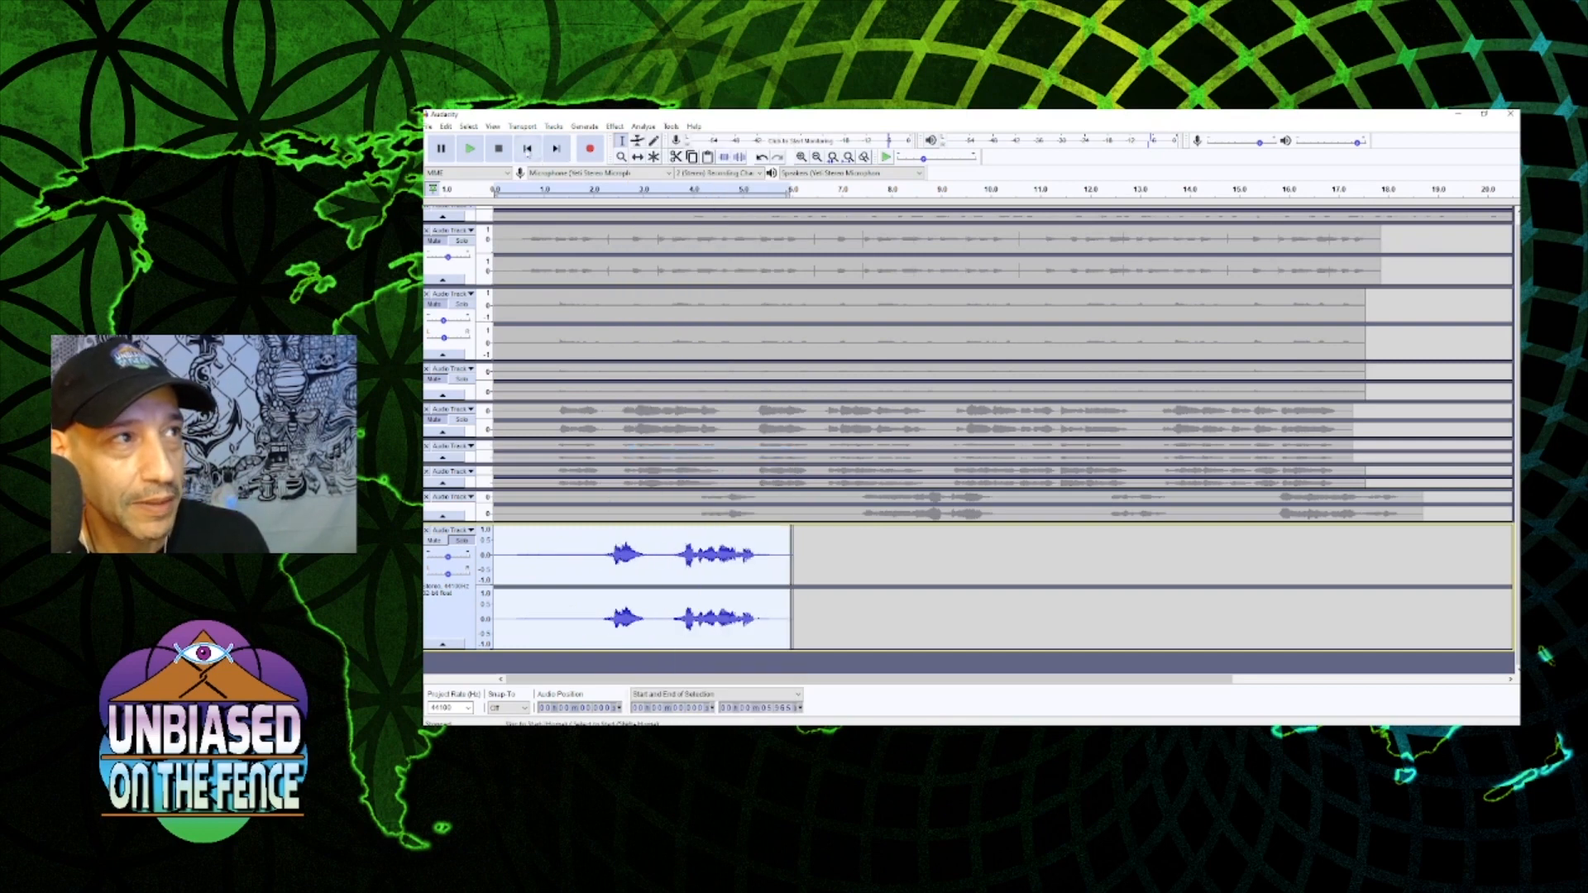
pyautogui.click(470, 149)
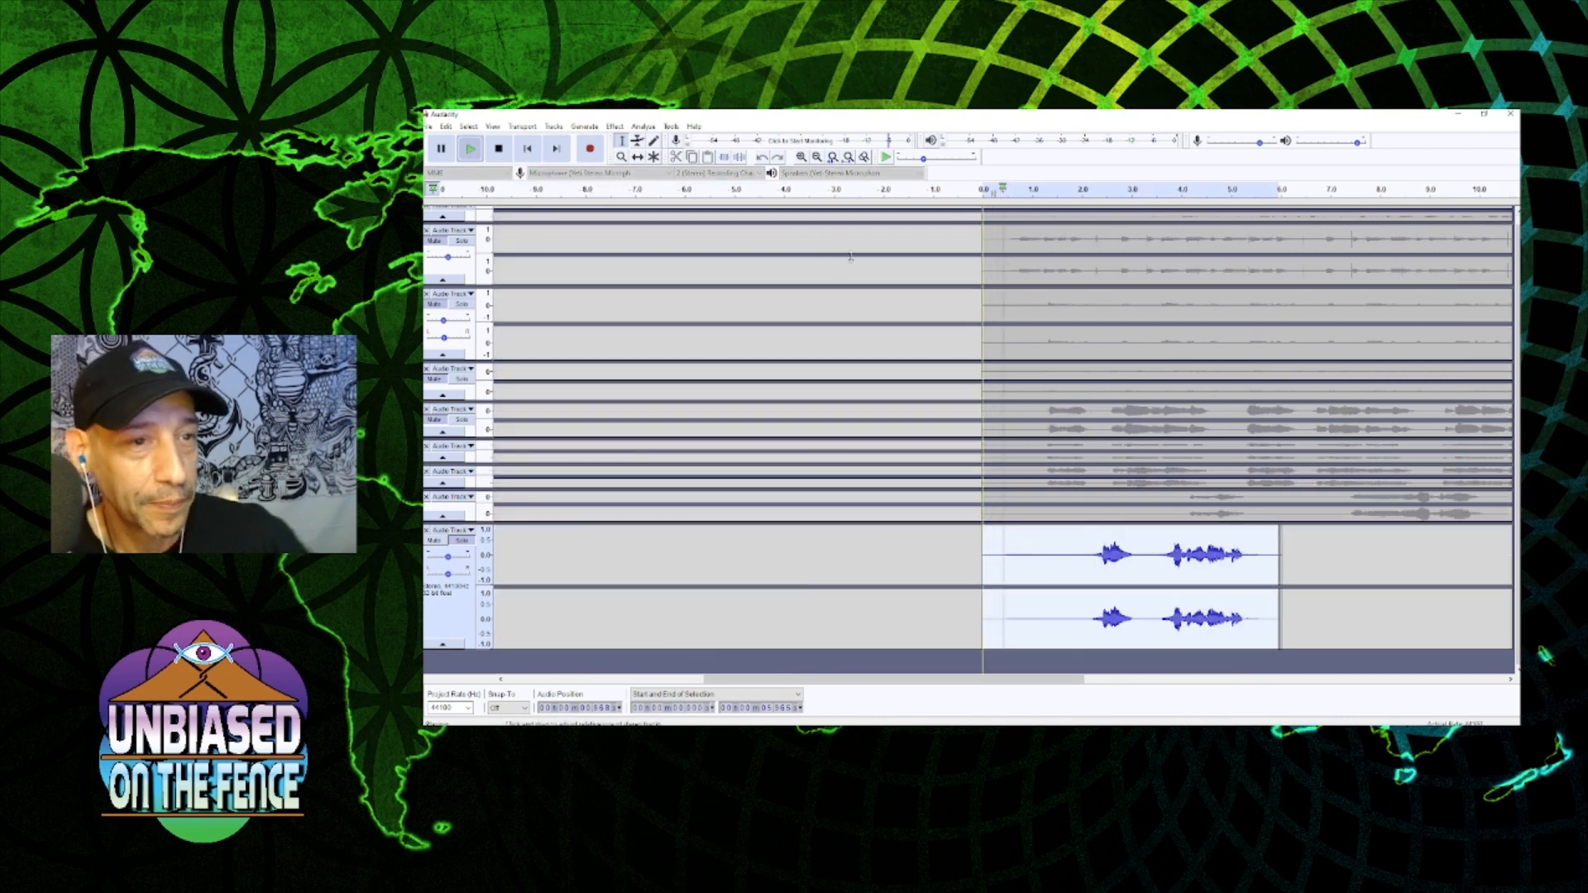
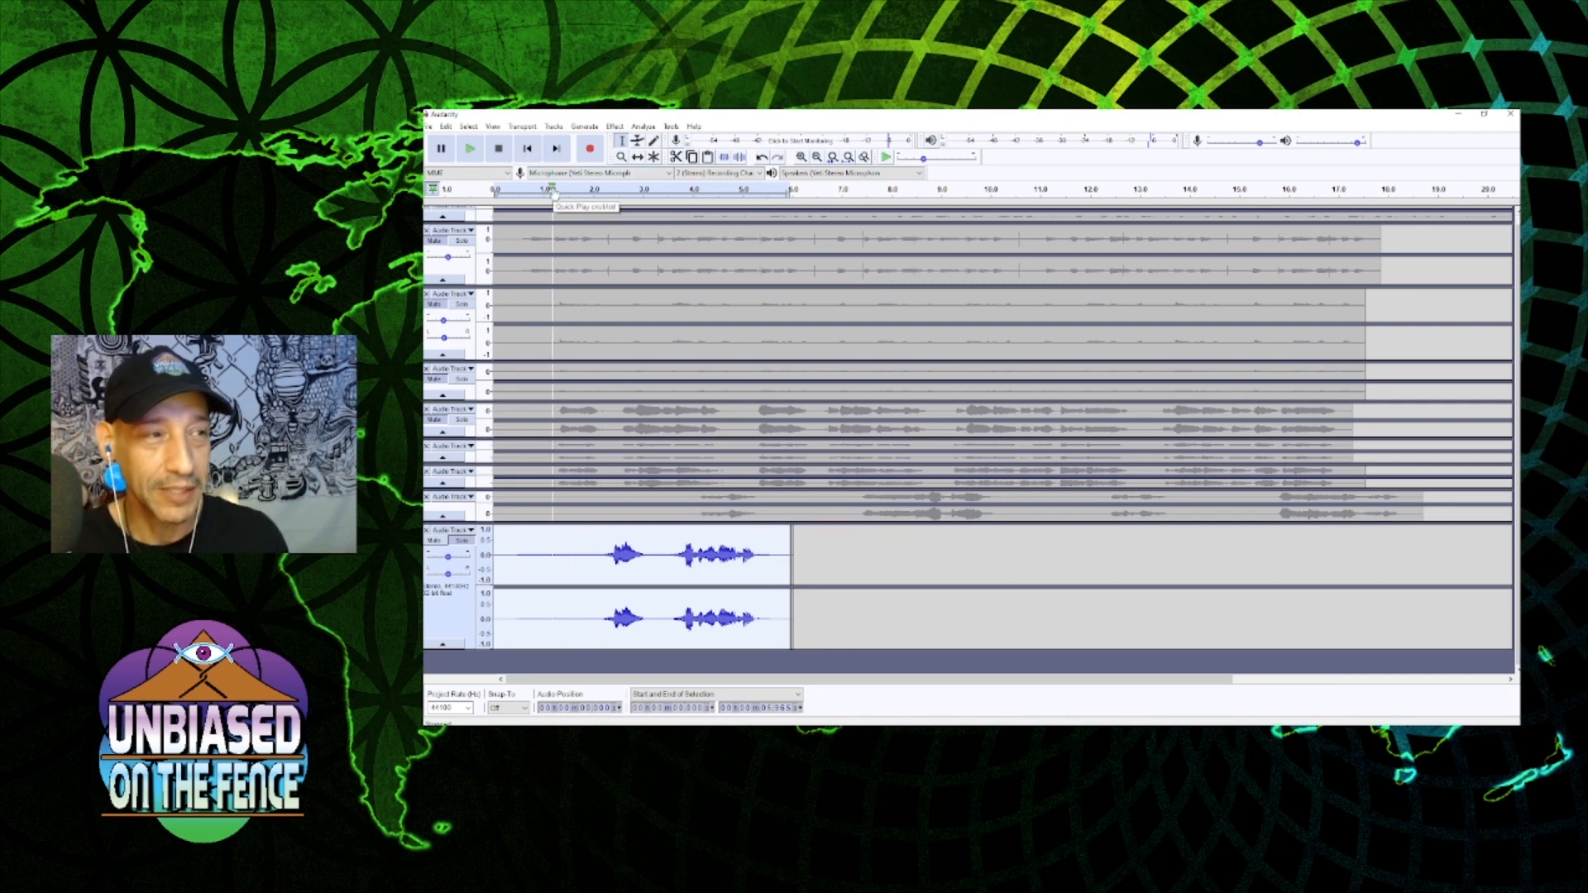
pyautogui.click(552, 192)
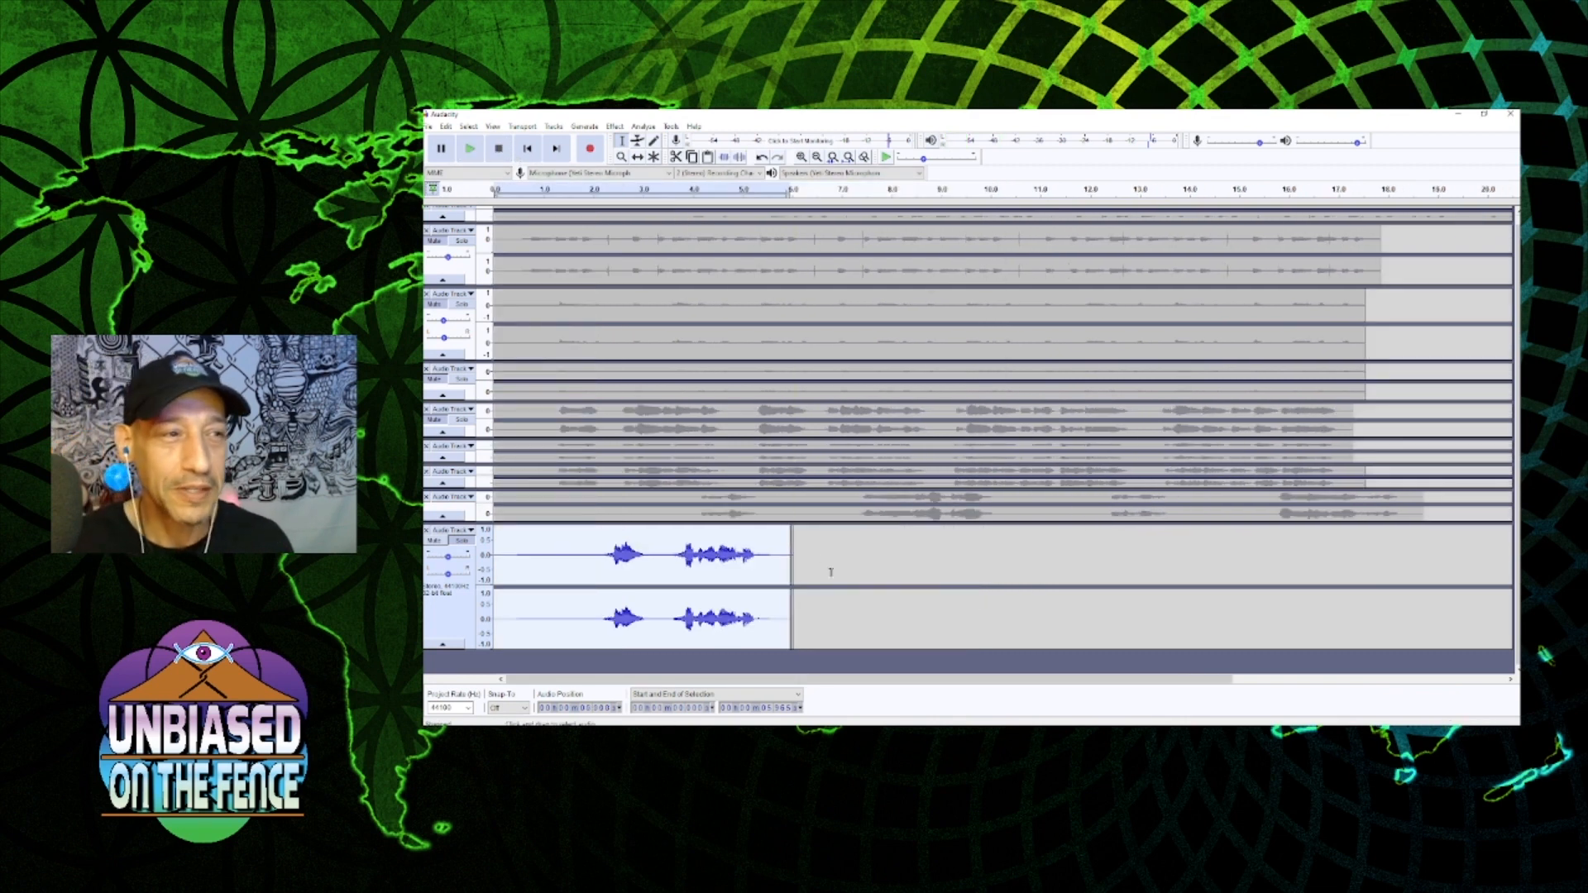
pyautogui.click(831, 572)
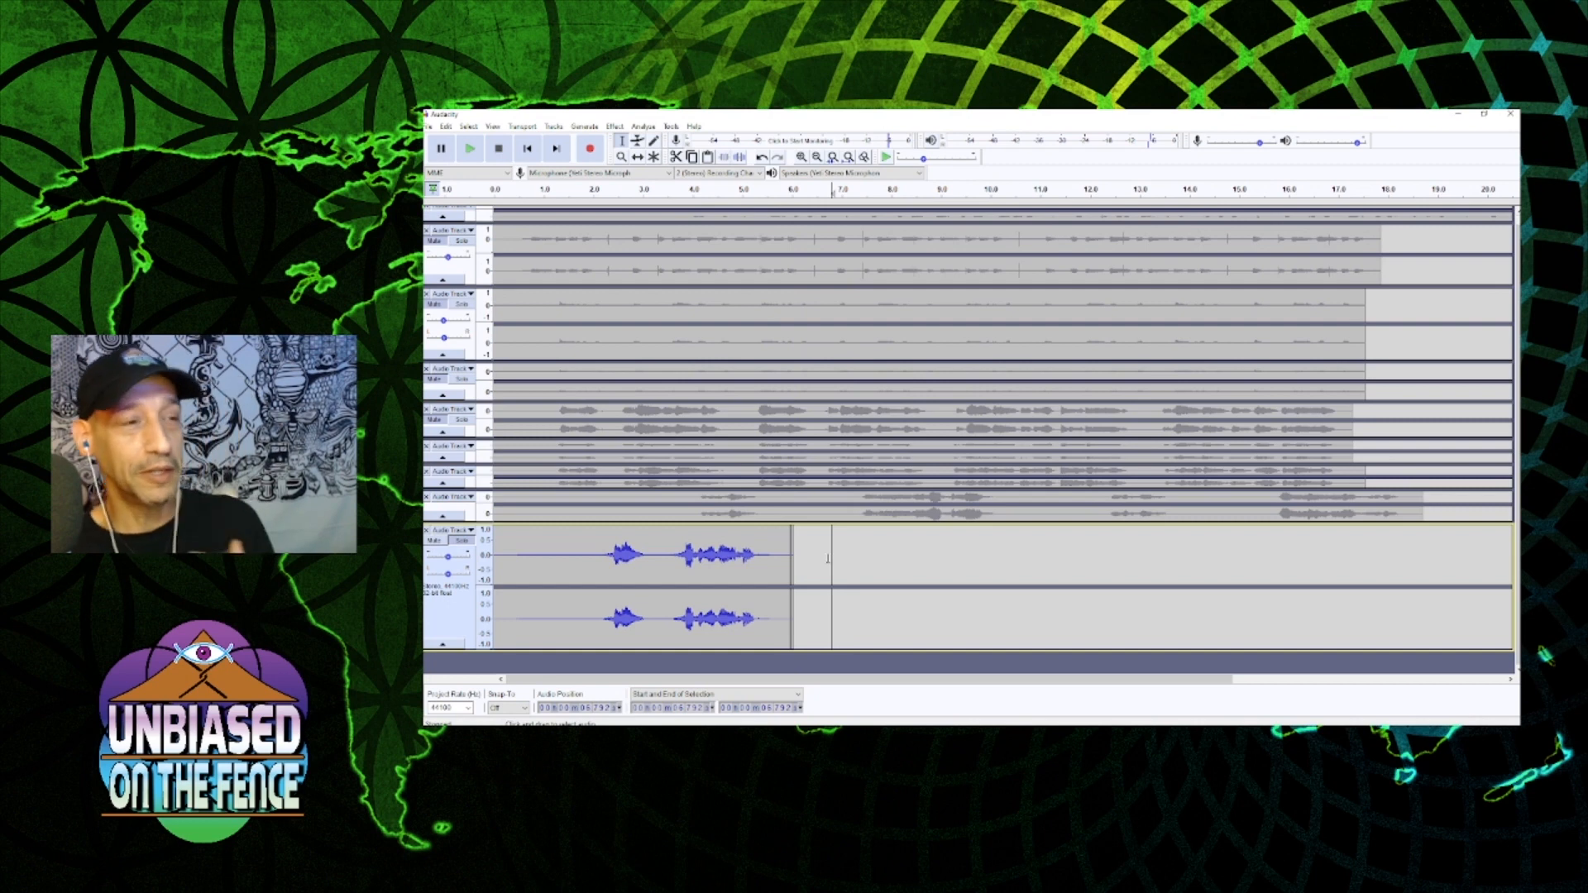
# - Reselect the whole take, apply Reverb again with the same settings and listen to it
pyautogui.doubleClick(697, 575)
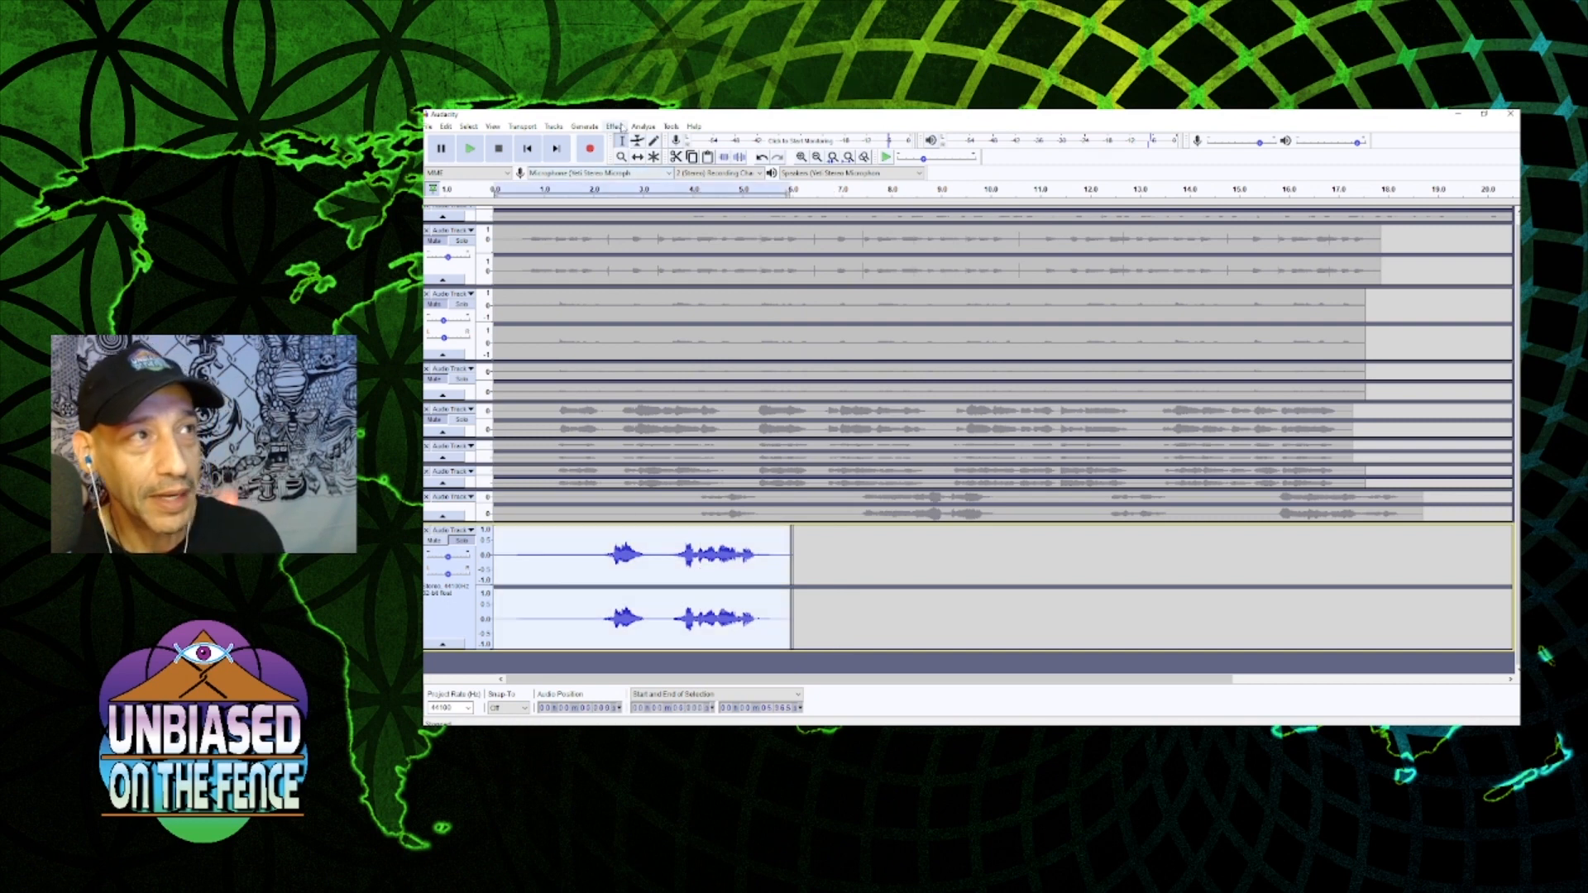
pyautogui.click(621, 127)
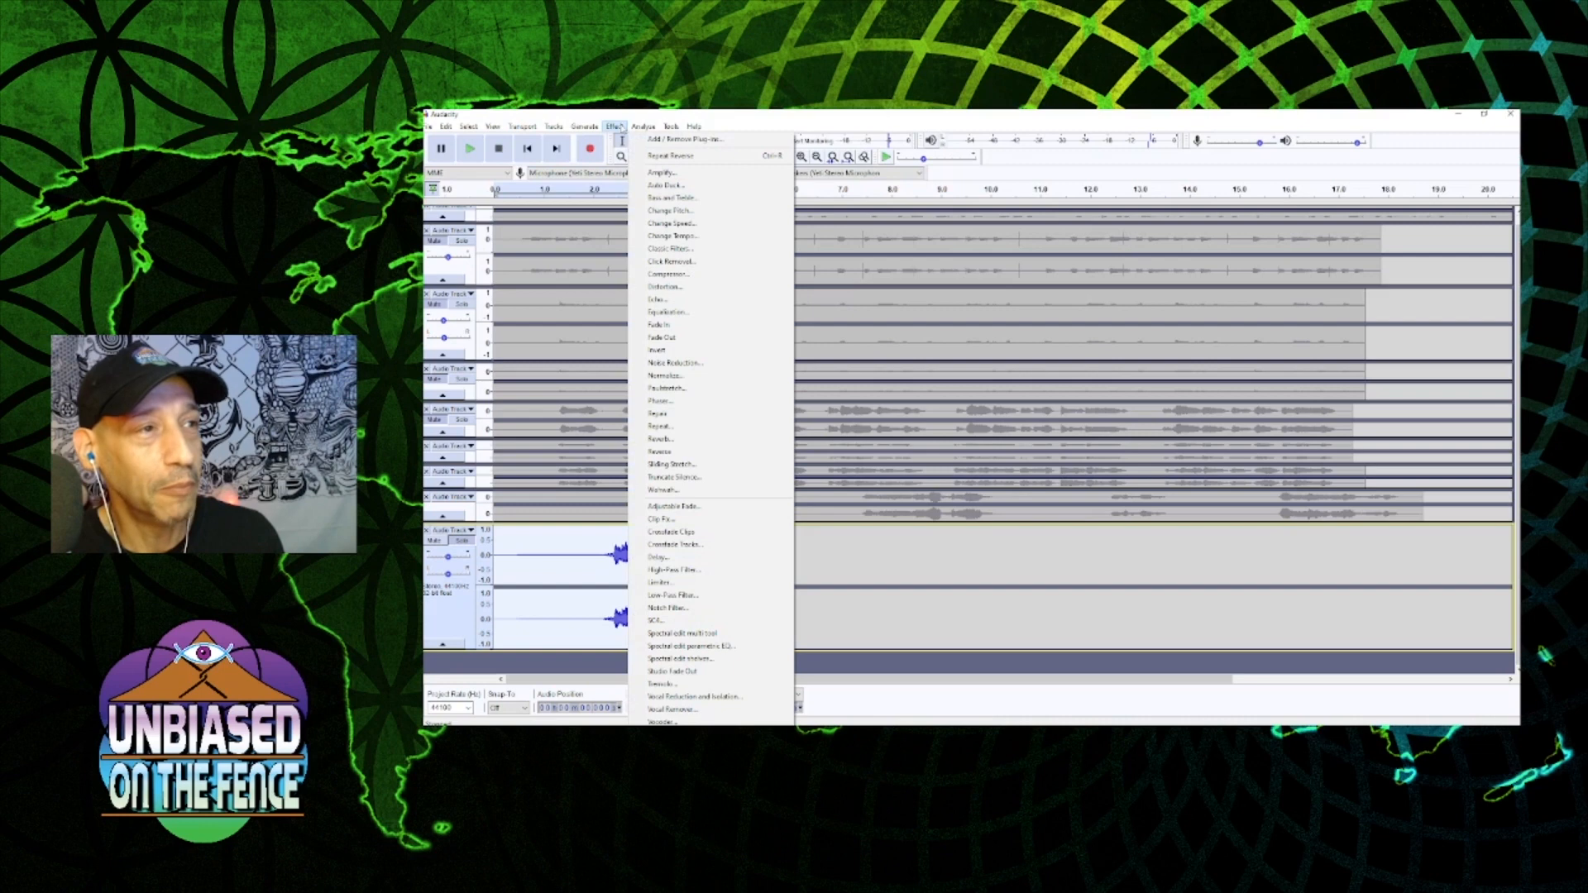
pyautogui.click(689, 439)
pyautogui.click(989, 521)
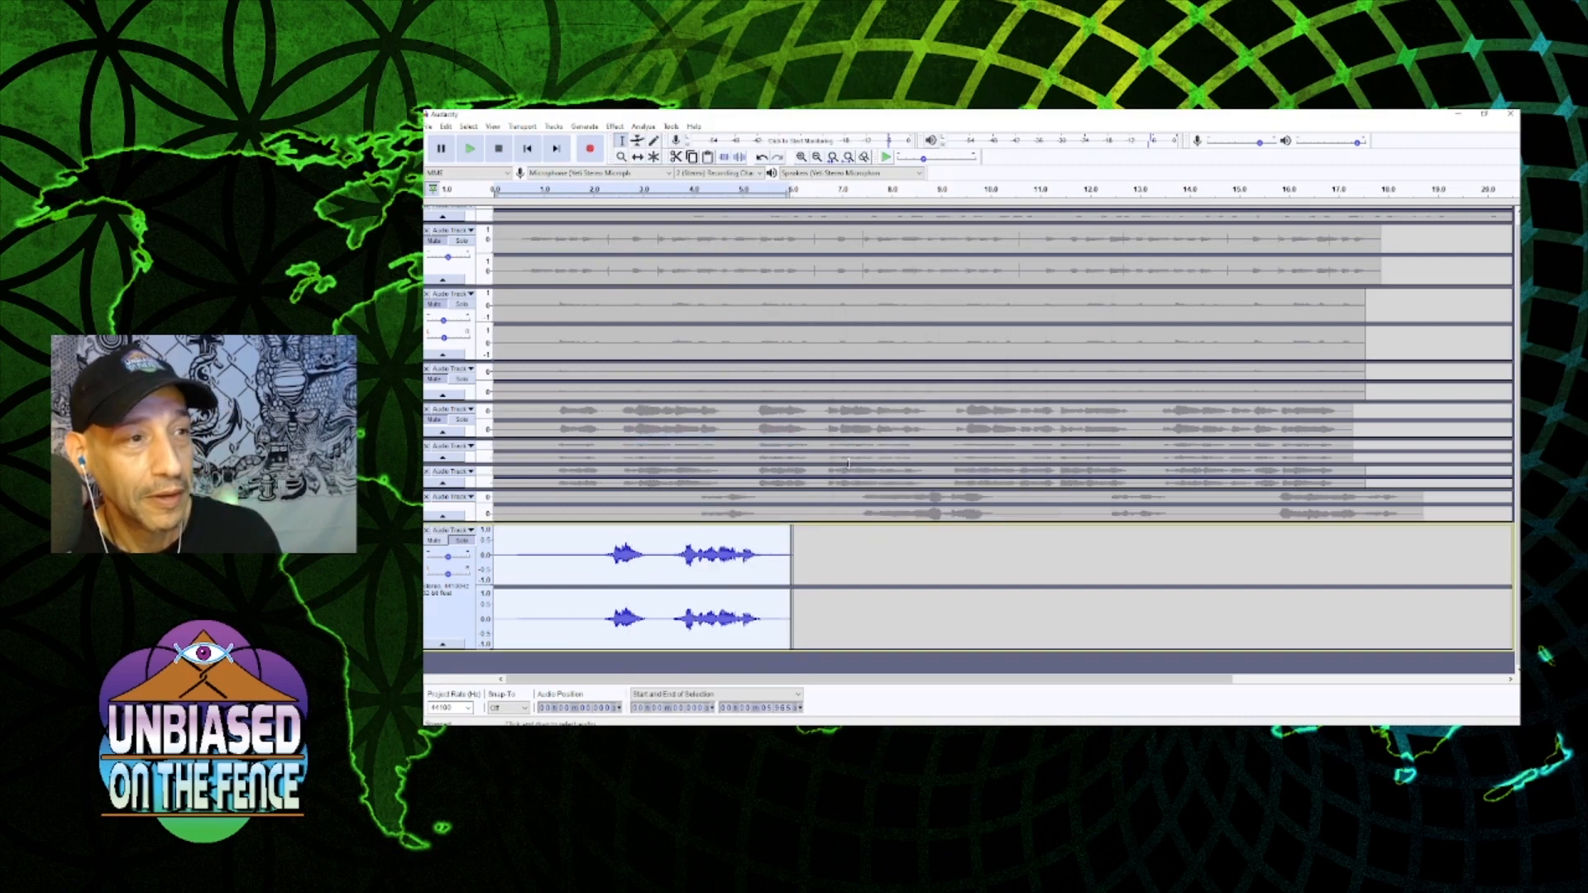
pyautogui.press('space')
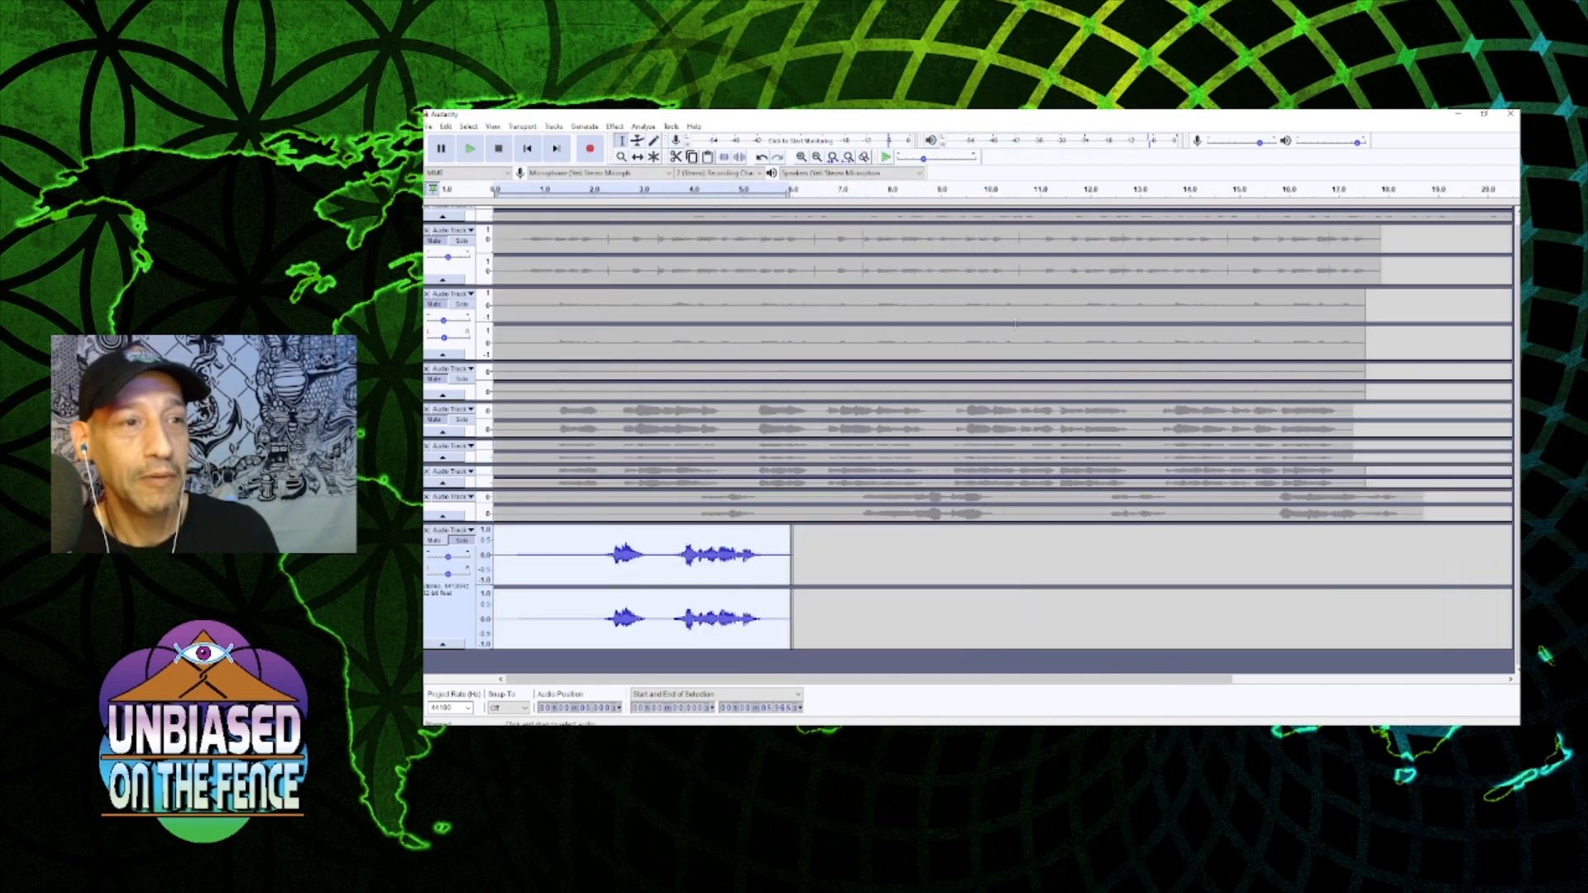
# - Preview a Regular-type Delay effect on the whole take, apply it and play back the echoed speech
pyautogui.click(616, 127)
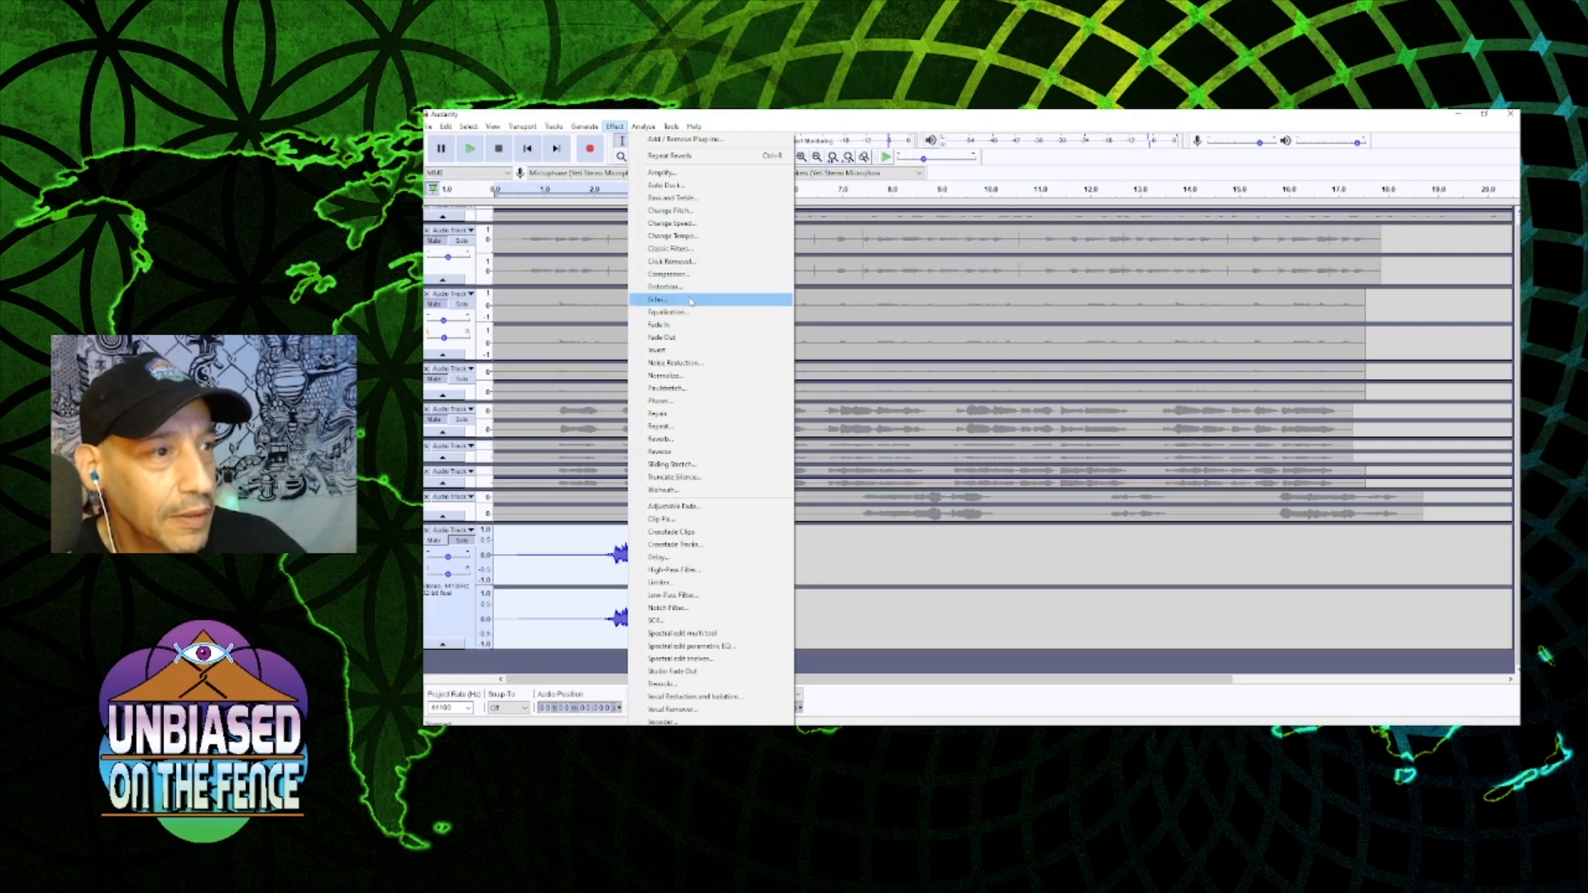
pyautogui.click(659, 558)
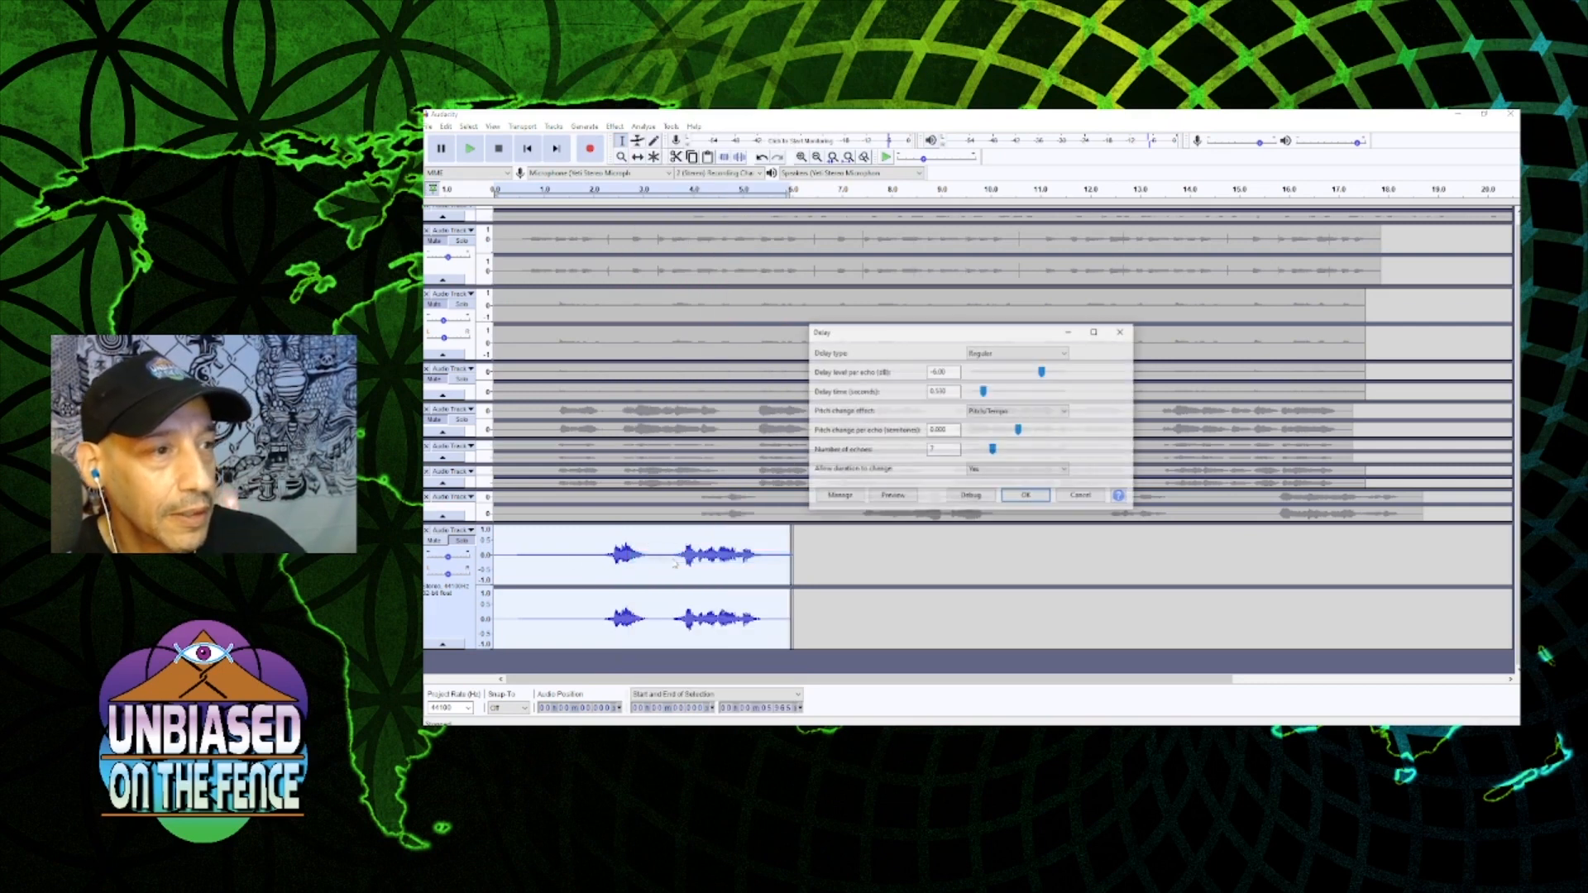
pyautogui.click(909, 499)
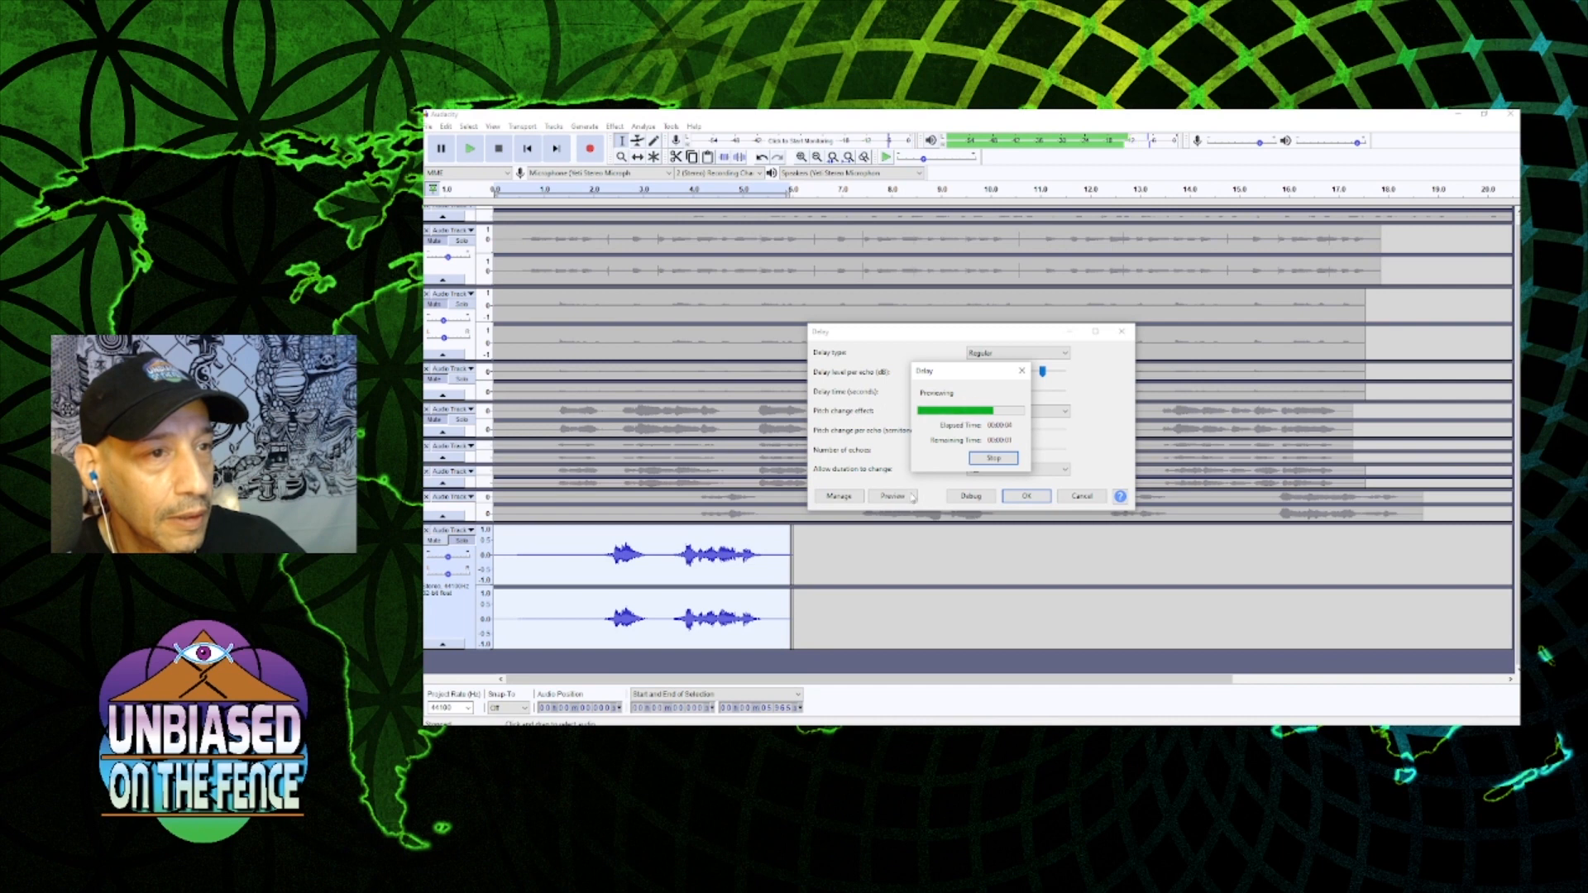
pyautogui.click(1027, 497)
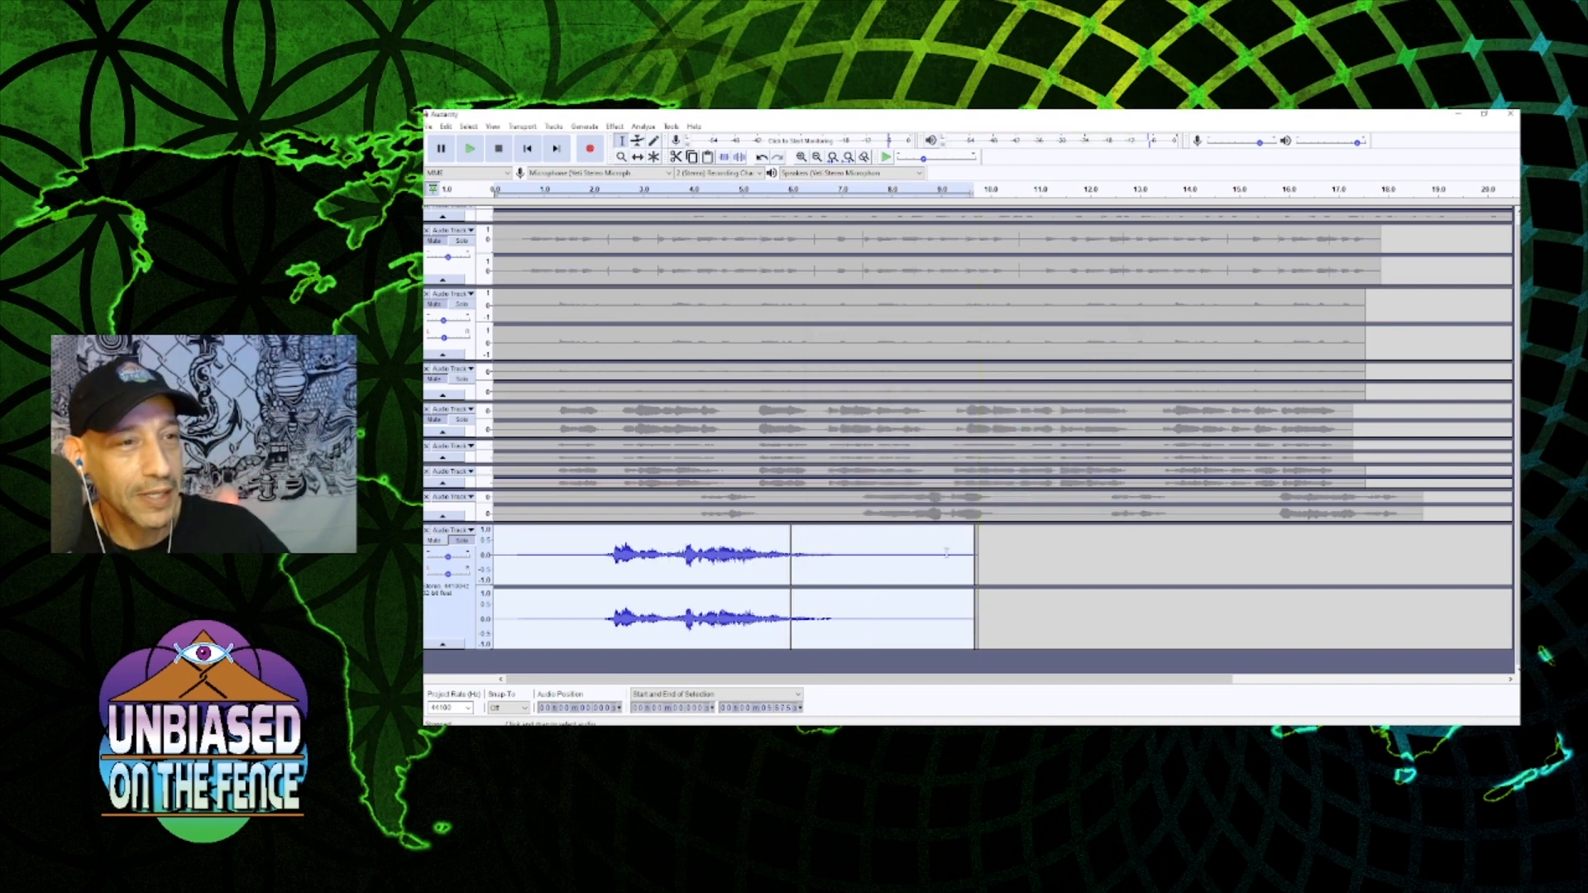
pyautogui.click(622, 191)
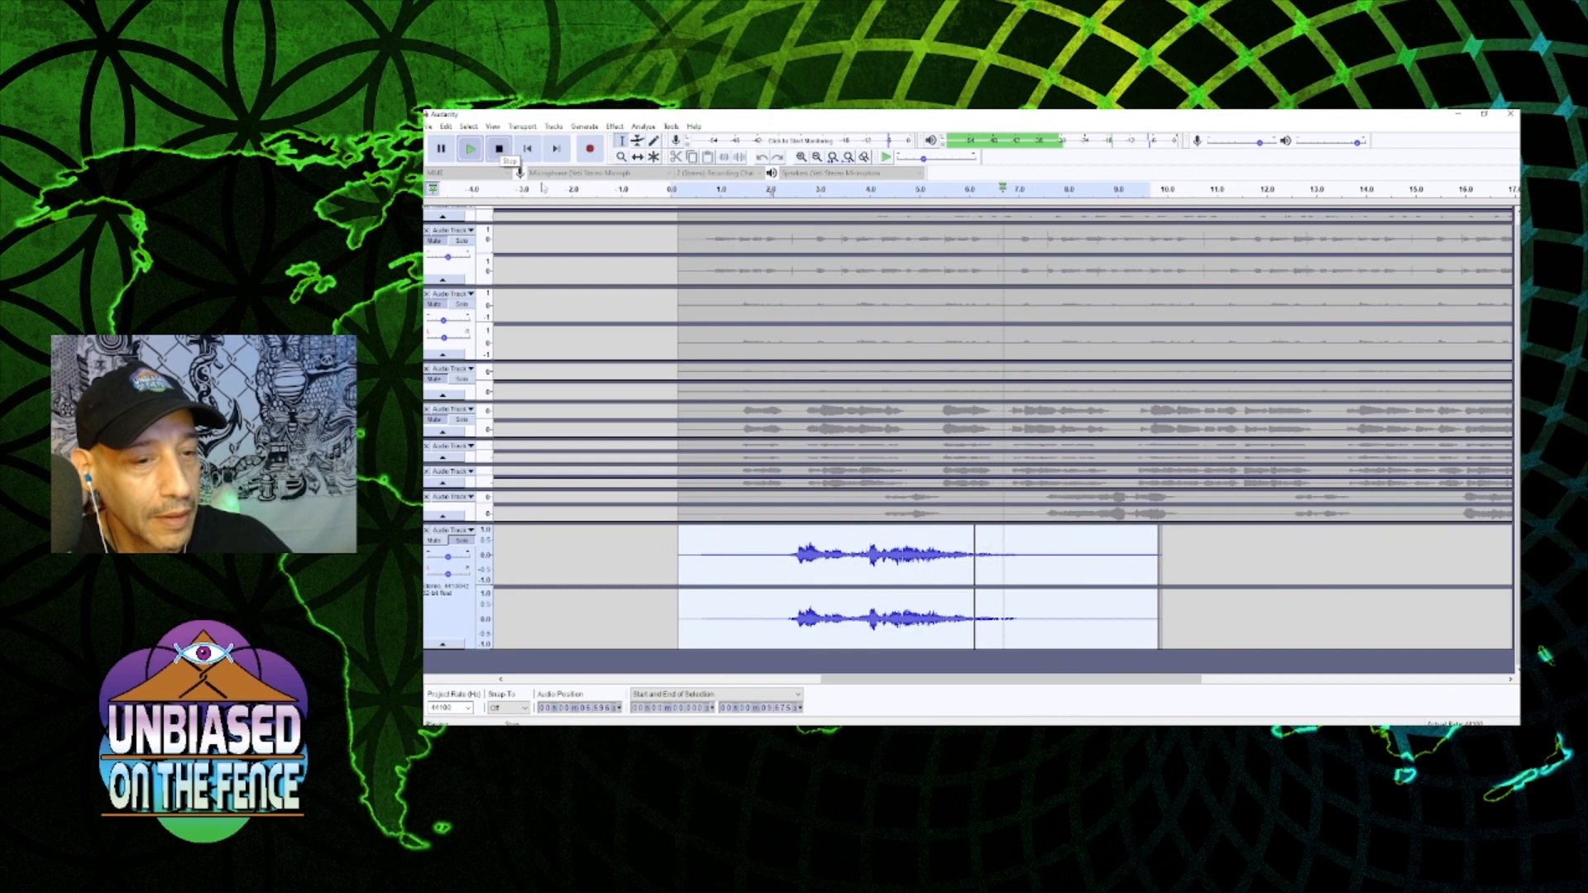
pyautogui.click(499, 149)
pyautogui.click(874, 570)
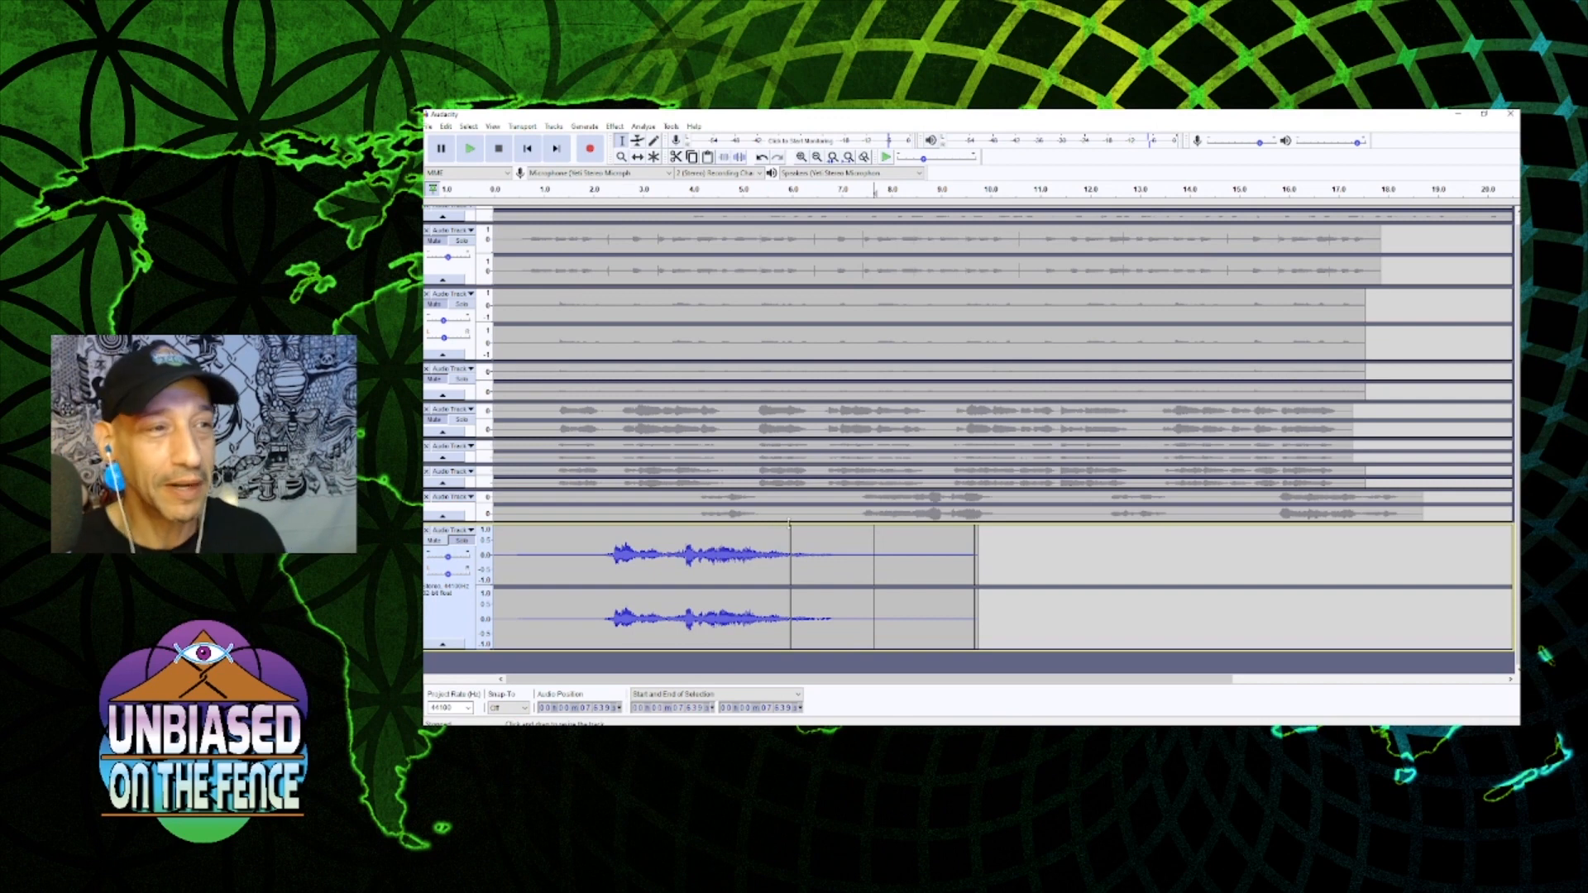
pyautogui.click(815, 554)
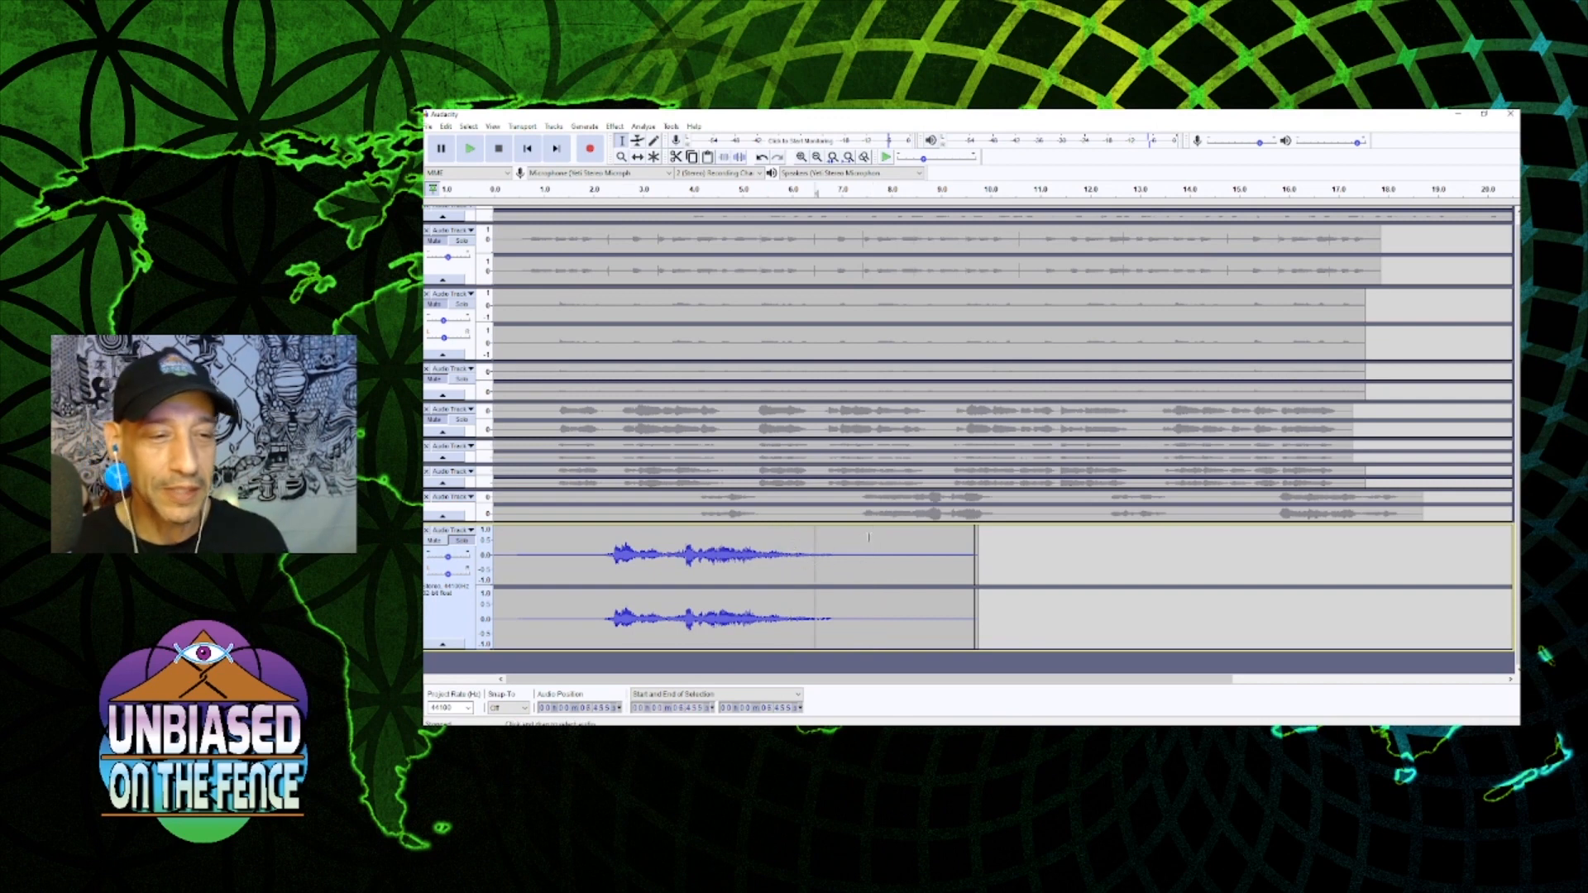